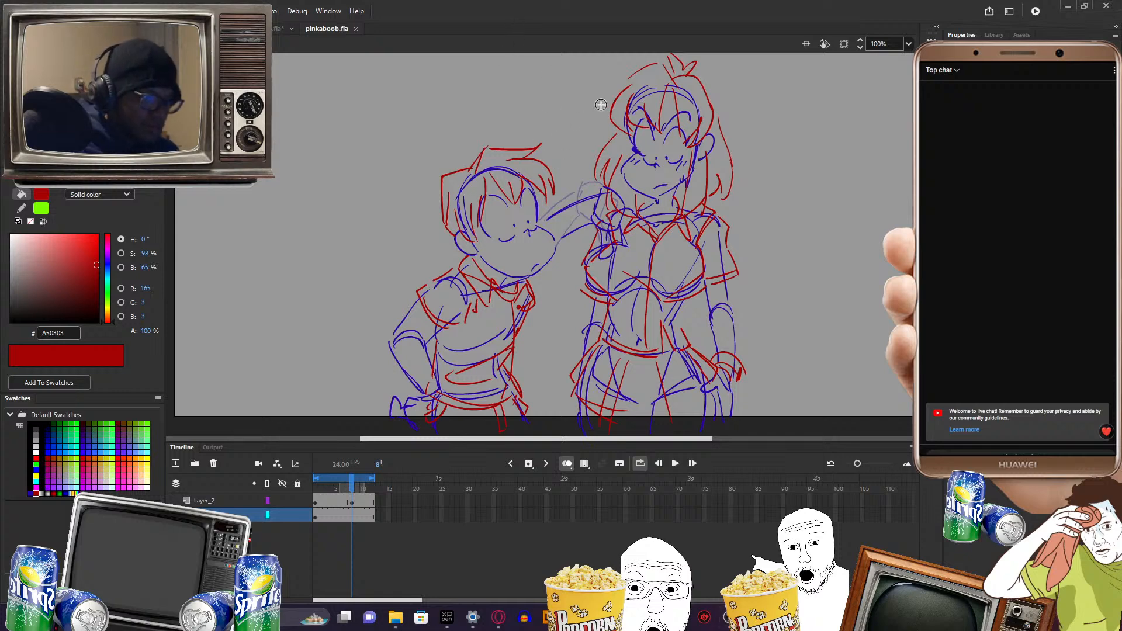
drag(687, 439, 688, 439)
mouse_move(767, 320)
mouse_down()
mouse_move(808, 269)
mouse_move(811, 332)
mouse_move(874, 364)
mouse_up()
key(ctrl+z)
mouse_move(801, 331)
mouse_down()
mouse_move(815, 363)
mouse_move(808, 302)
mouse_move(831, 342)
mouse_move(876, 352)
mouse_up()
key(ctrl+z)
mouse_move(799, 341)
mouse_down()
mouse_move(840, 405)
mouse_move(799, 312)
mouse_move(783, 342)
mouse_move(793, 338)
mouse_move(788, 360)
mouse_up()
key(ctrl+z)
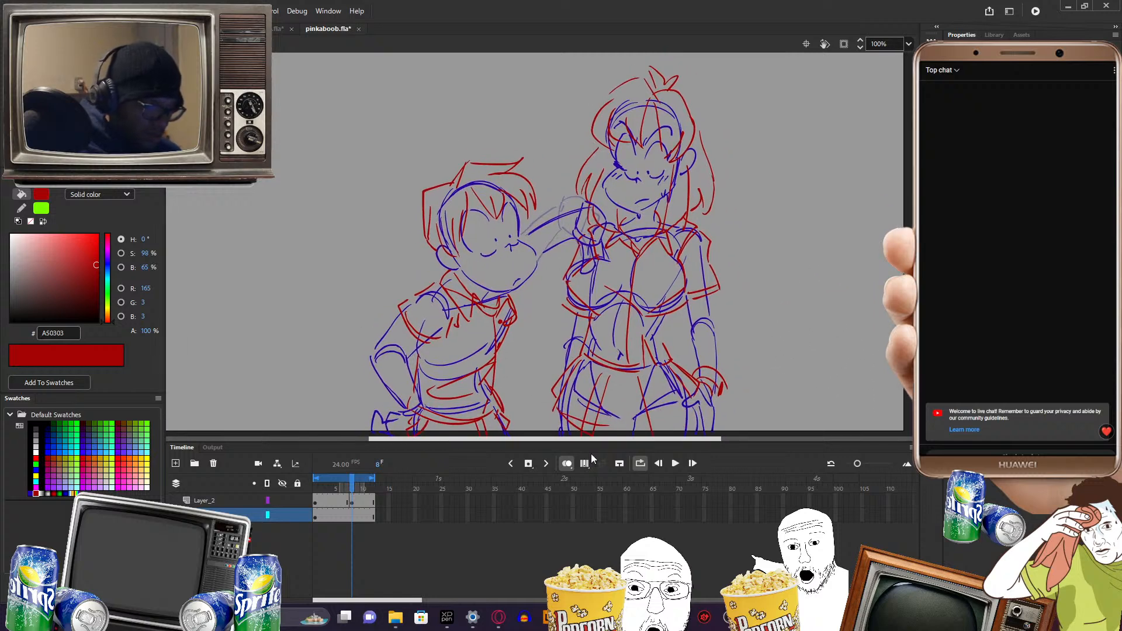
- Insert a blank keyframe at frame 7 of Layer_2, redraw the reaching arm and hand in blue 2B03A5, and play the animation
mouse_move(351, 481)
mouse_down()
mouse_move(335, 500)
mouse_move(352, 504)
mouse_move(320, 502)
mouse_move(344, 506)
mouse_up()
click(347, 502)
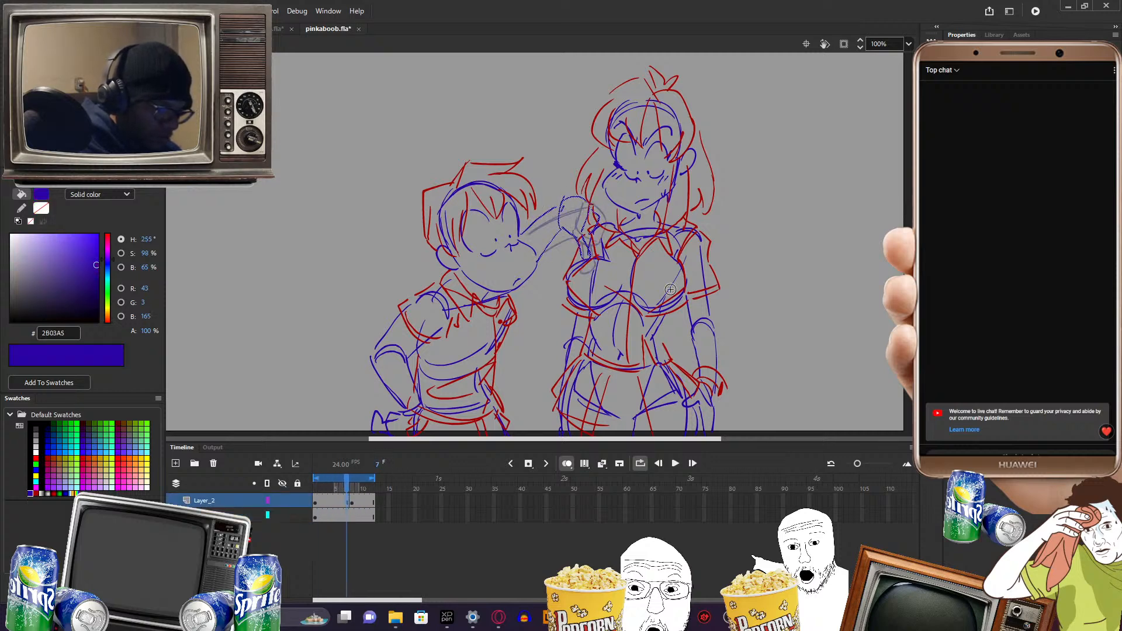
drag(764, 295, 811, 334)
key(i)
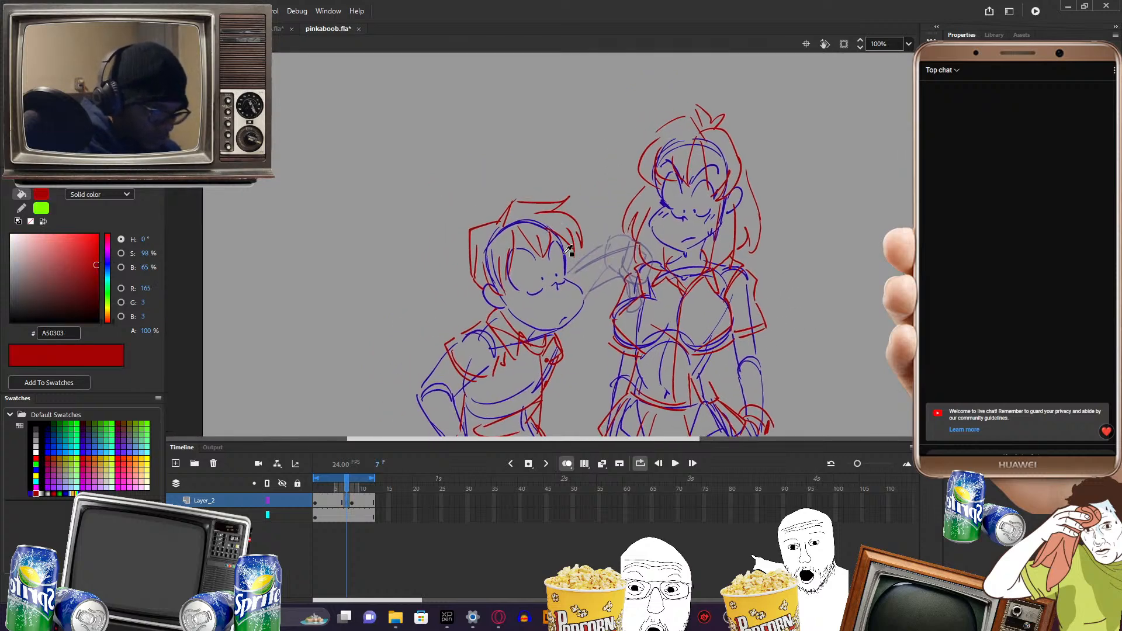
click(619, 277)
key(b)
drag(685, 290, 672, 274)
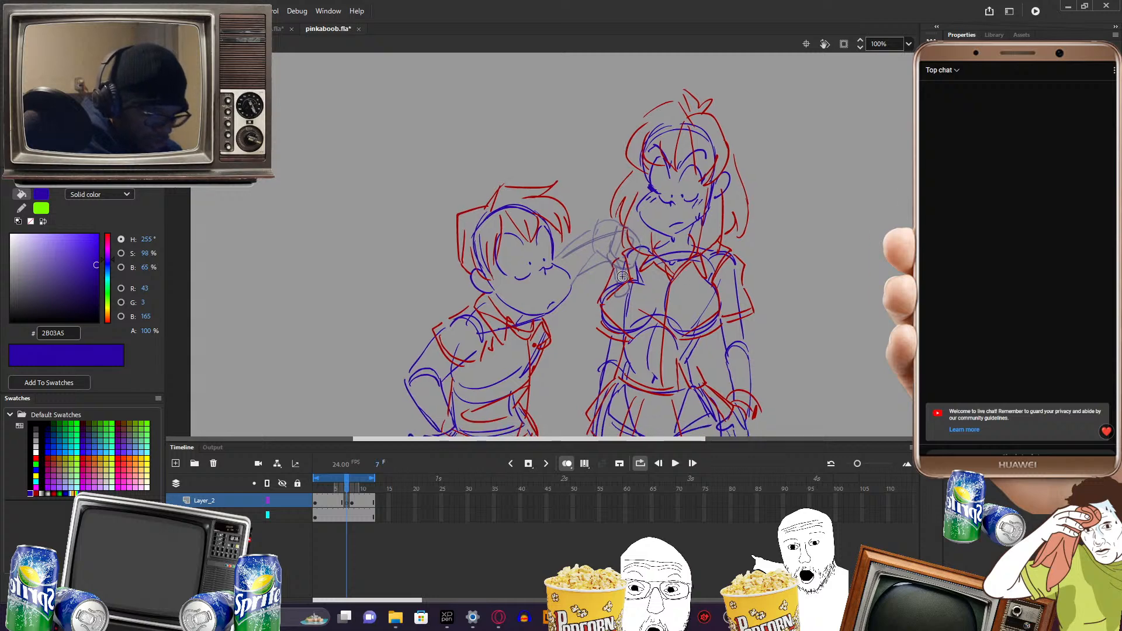
mouse_move(608, 261)
mouse_down()
mouse_move(633, 237)
mouse_move(643, 248)
mouse_move(620, 270)
mouse_move(619, 294)
mouse_move(627, 284)
mouse_up()
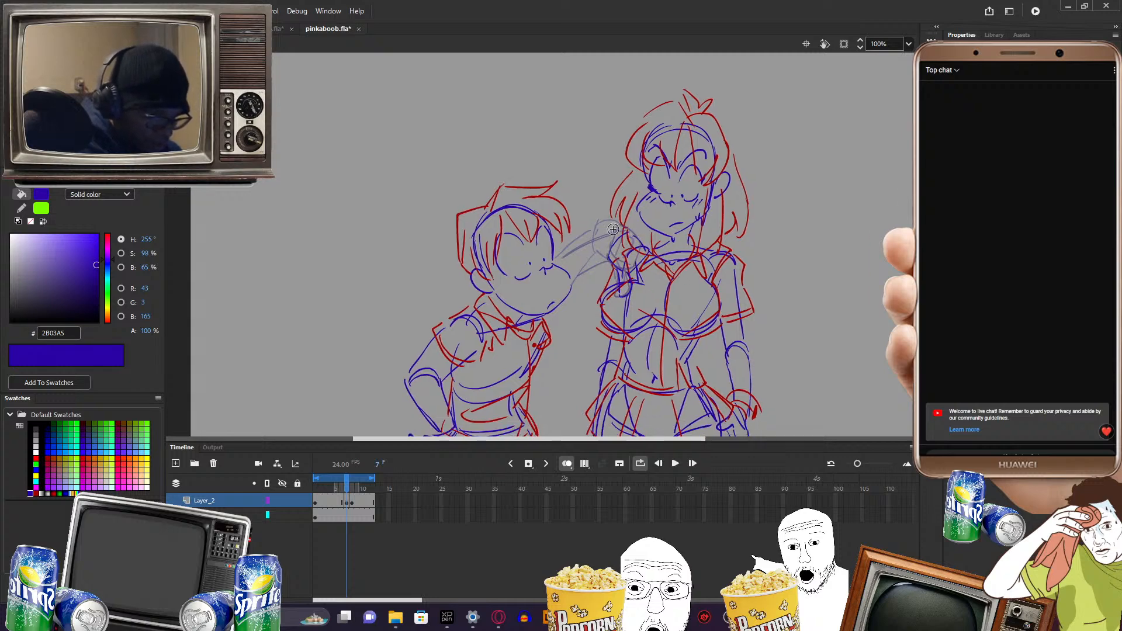
mouse_move(620, 236)
mouse_down()
mouse_move(564, 259)
mouse_move(608, 242)
mouse_up()
drag(574, 276, 612, 260)
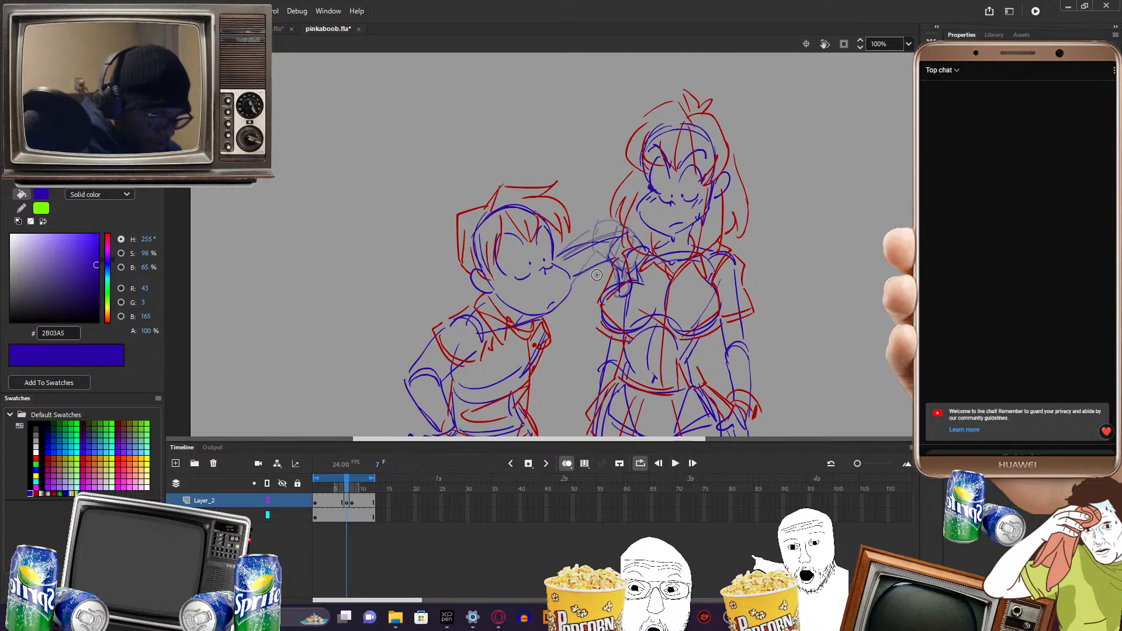
mouse_move(755, 311)
mouse_down()
mouse_move(736, 294)
mouse_move(721, 305)
mouse_up()
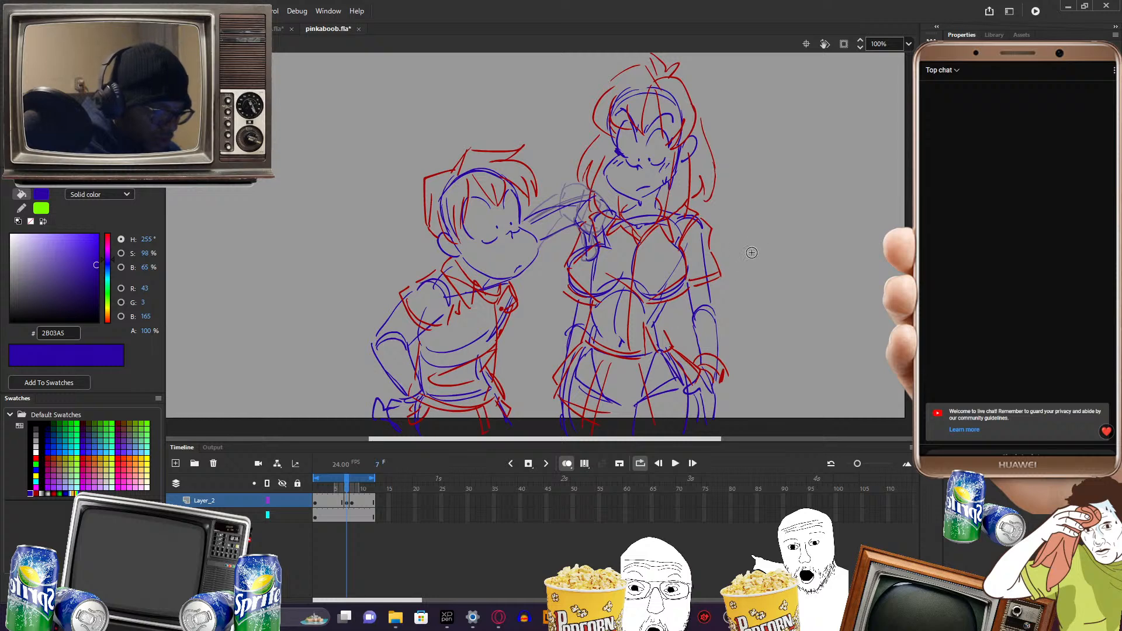
key(Return)
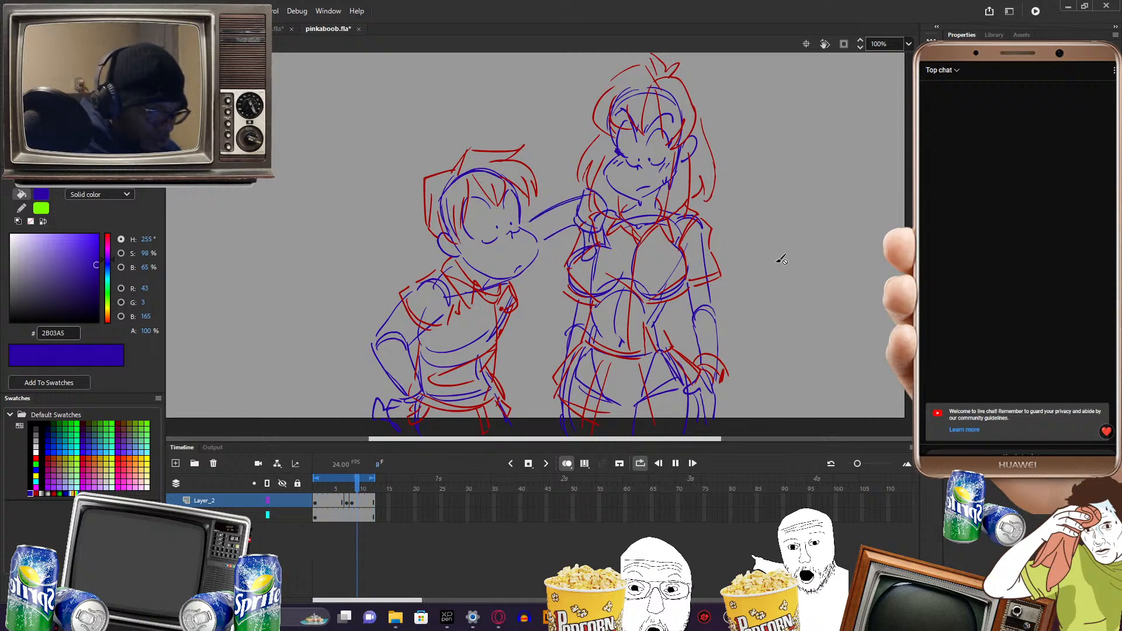
key(Return)
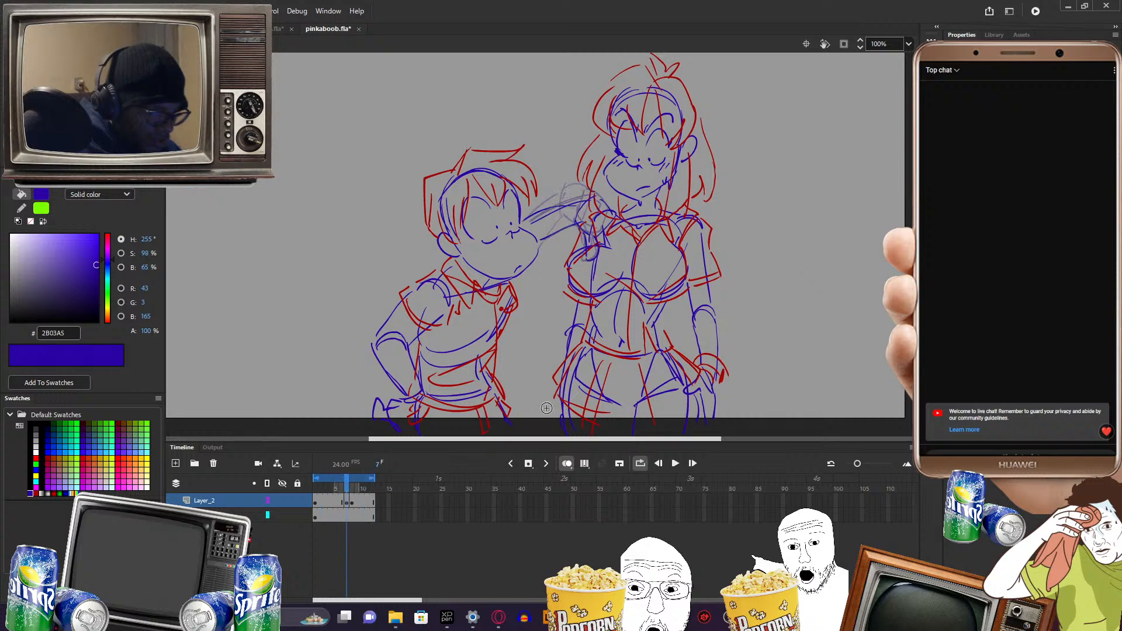
- Insert a blank keyframe at frame 2 of Layer_2, redraw the hand and arm in blue, and play the loop
click(357, 500)
mouse_move(356, 491)
mouse_down()
mouse_move(374, 492)
mouse_move(315, 493)
mouse_up()
click(316, 503)
click(321, 502)
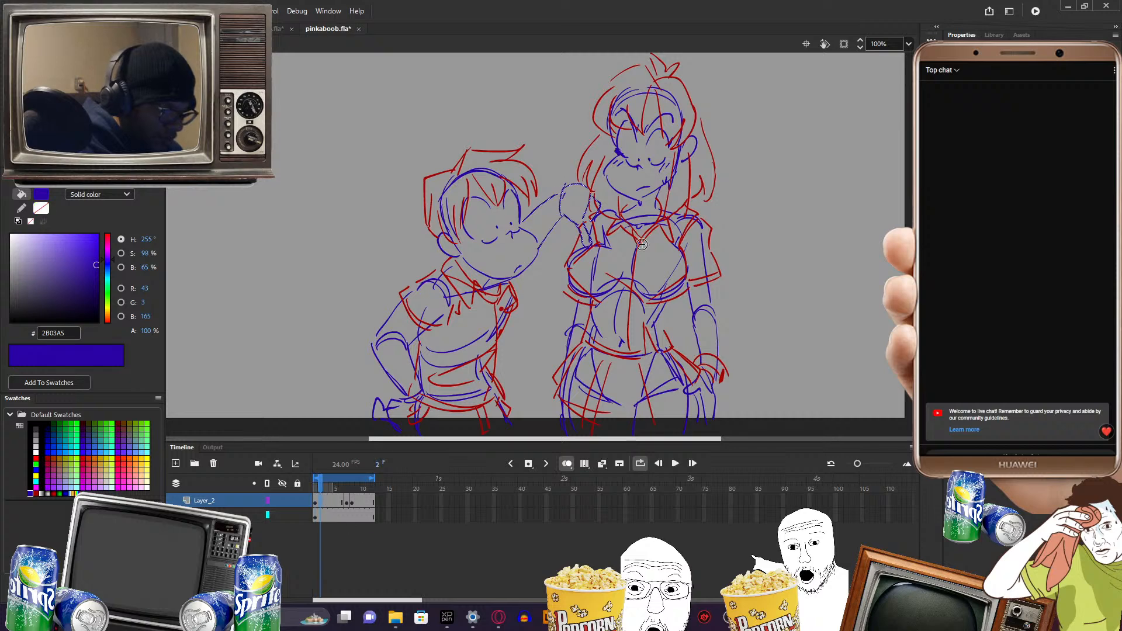
key(F7)
mouse_move(564, 188)
mouse_down()
mouse_move(561, 214)
mouse_move(592, 193)
mouse_move(586, 245)
mouse_up()
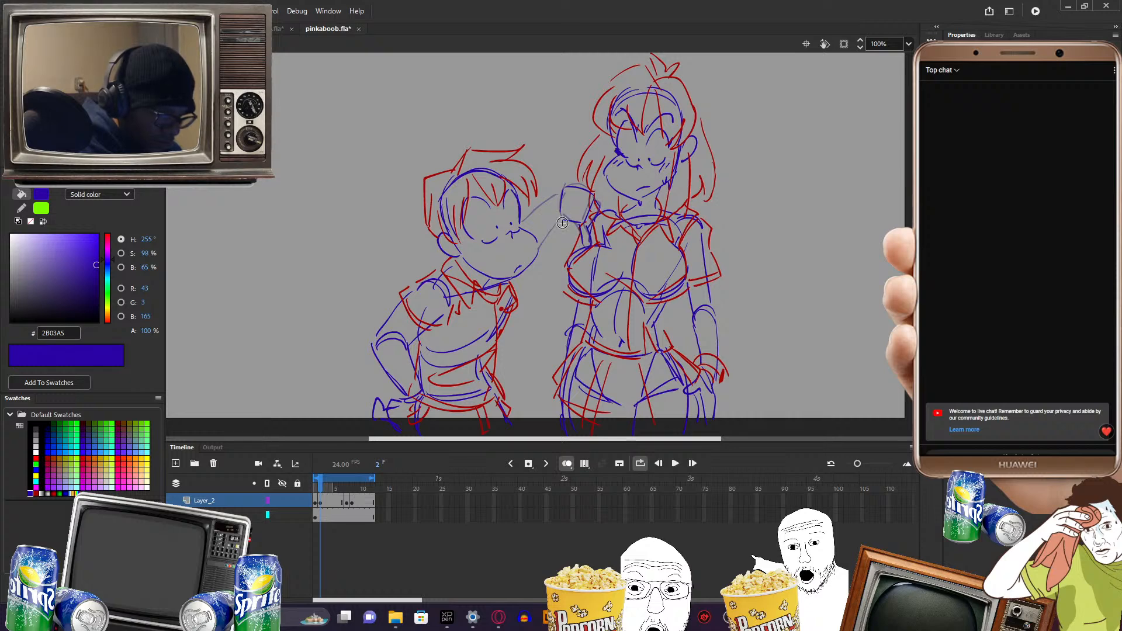
drag(558, 197, 519, 226)
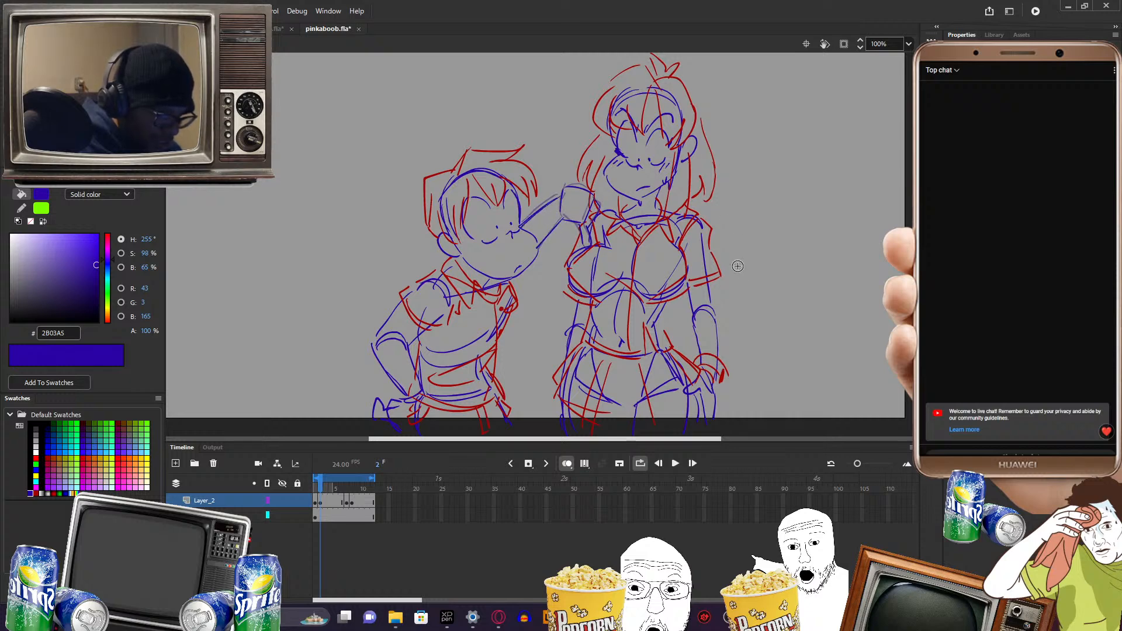
key(Return)
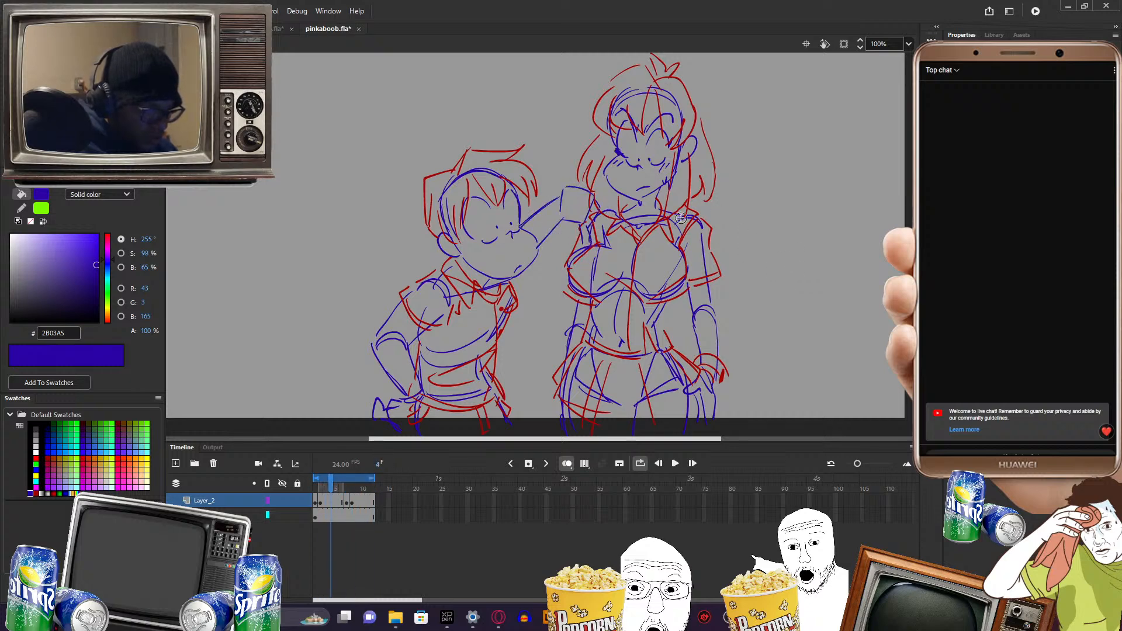
- Erase the upper-torso sketch lines of the taller character on the body layer below Layer_2
click(678, 289)
click(755, 252)
key(e)
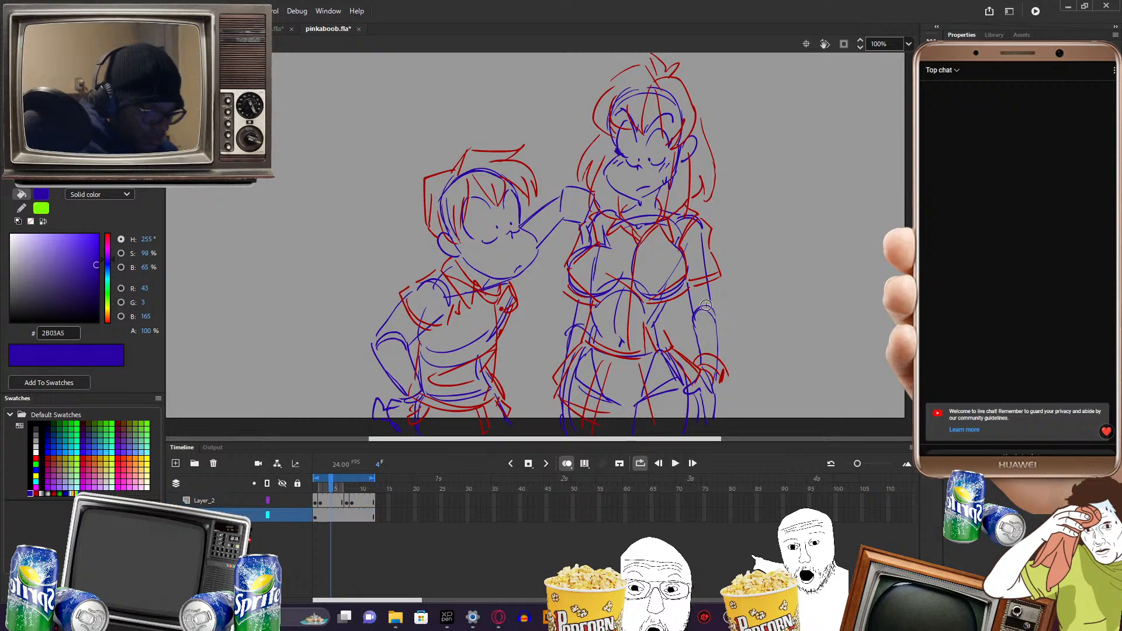
mouse_move(684, 272)
mouse_down()
mouse_move(668, 295)
mouse_move(667, 257)
mouse_move(649, 291)
mouse_move(618, 256)
mouse_move(590, 286)
mouse_move(585, 249)
mouse_move(575, 292)
mouse_up()
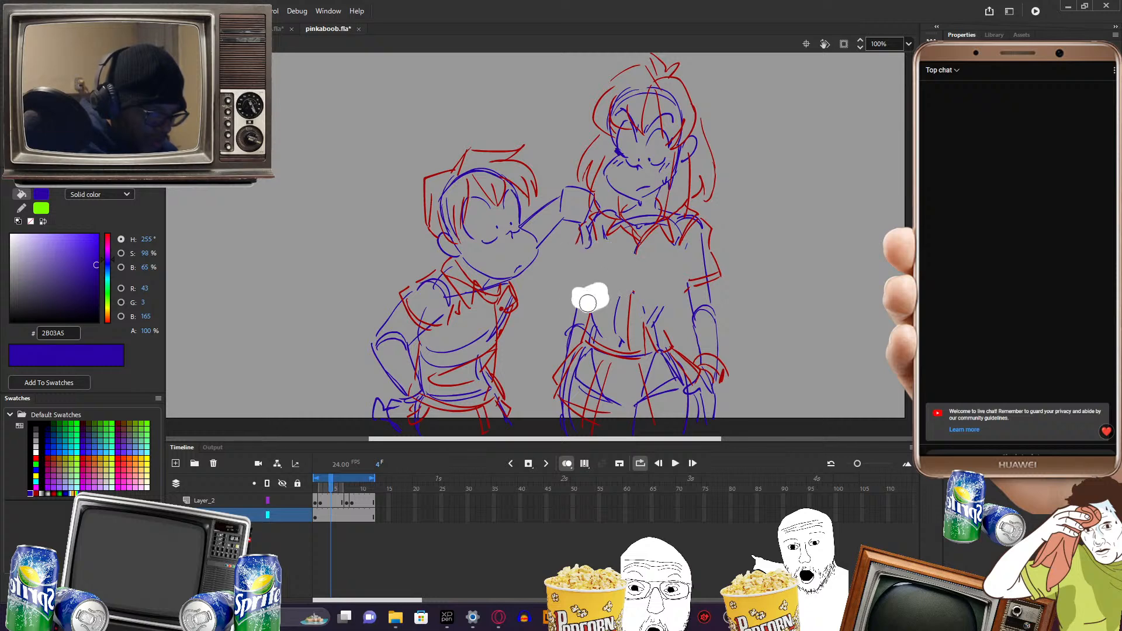
drag(641, 251, 640, 252)
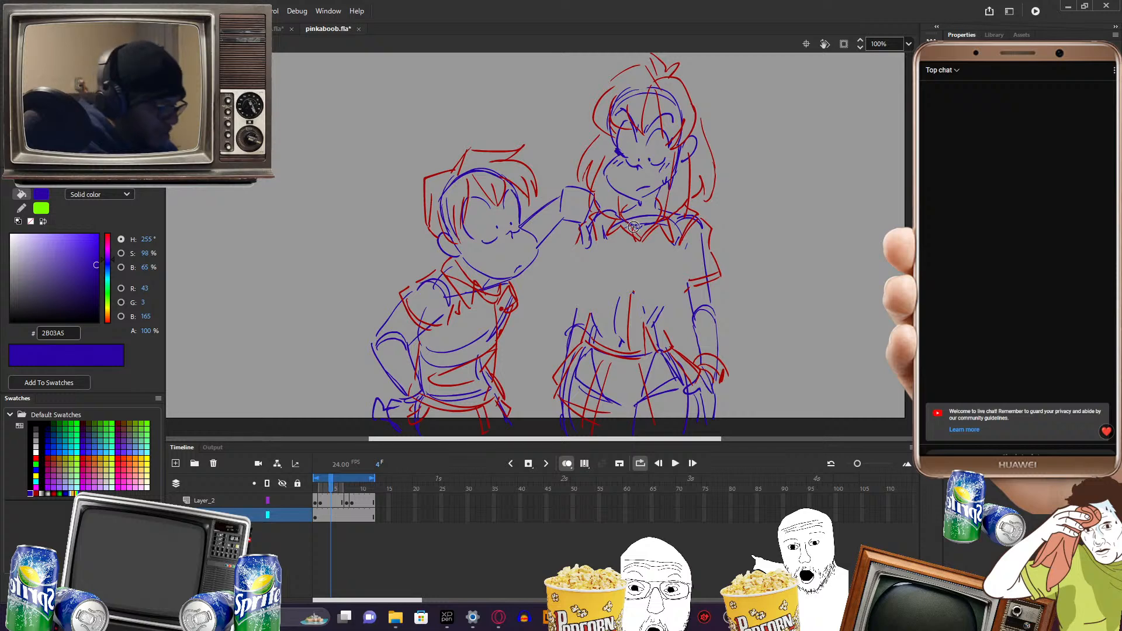
- Redraw both sides of the taller character's torso and the outer line of the arm beside the hand in blue
drag(598, 225, 595, 311)
drag(590, 235, 586, 300)
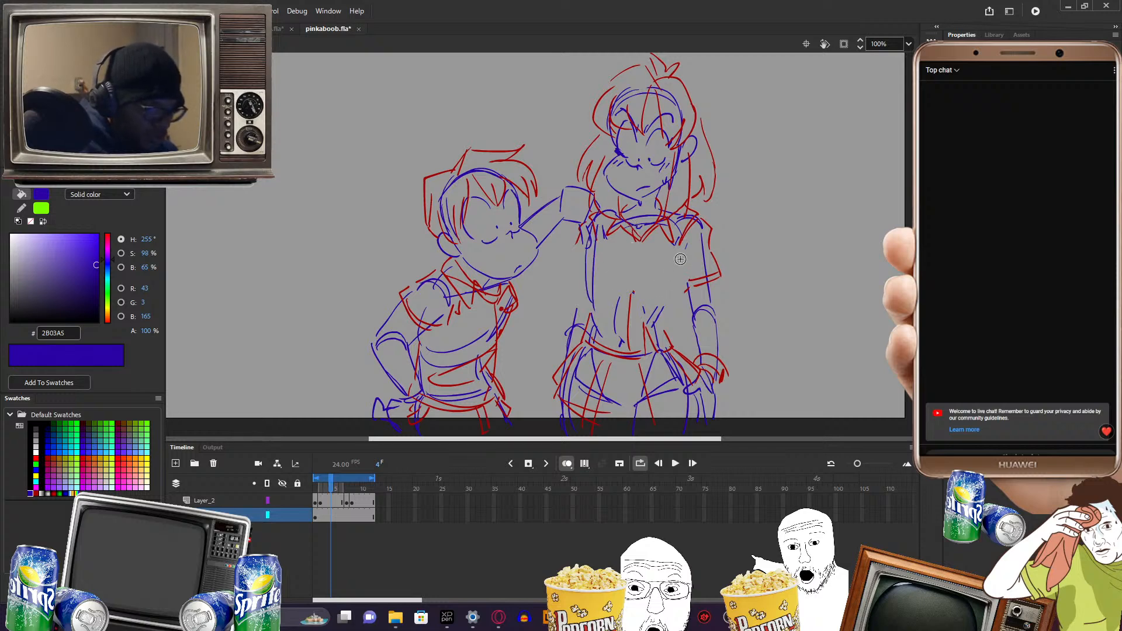
drag(683, 251, 658, 302)
drag(583, 272, 572, 318)
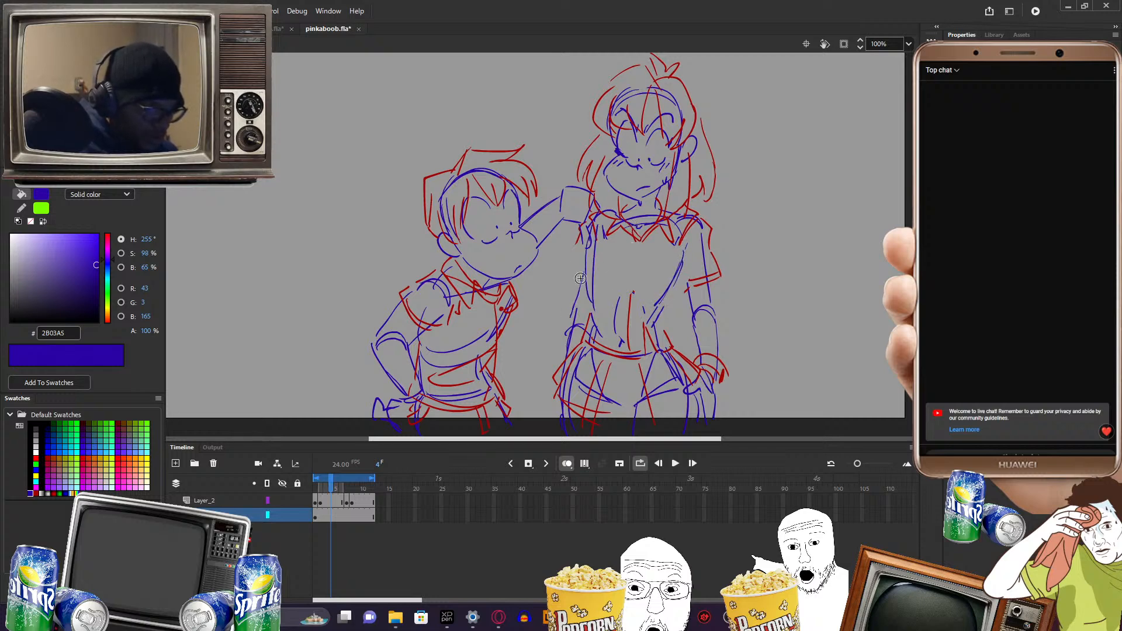
key(ctrl+z)
drag(586, 243, 571, 320)
mouse_move(784, 266)
mouse_down()
mouse_move(766, 275)
mouse_move(771, 285)
mouse_up()
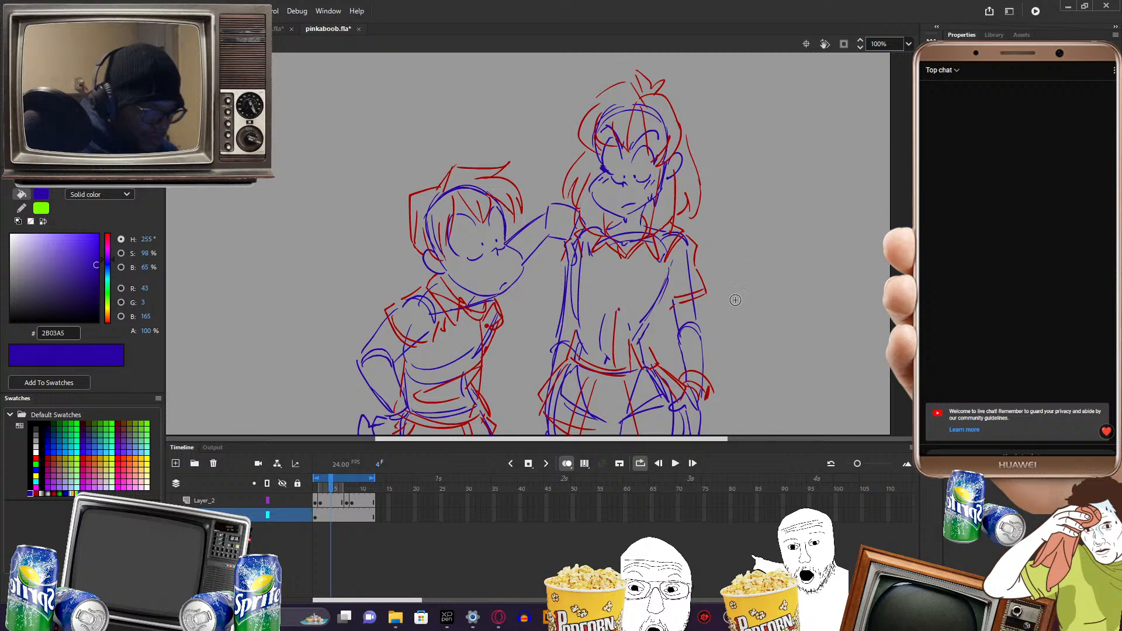
- Add a layer between Layer_2 and the body layer, and pick the sketch's red A50303 as the drawing colour on frame 1
click(175, 463)
click(316, 514)
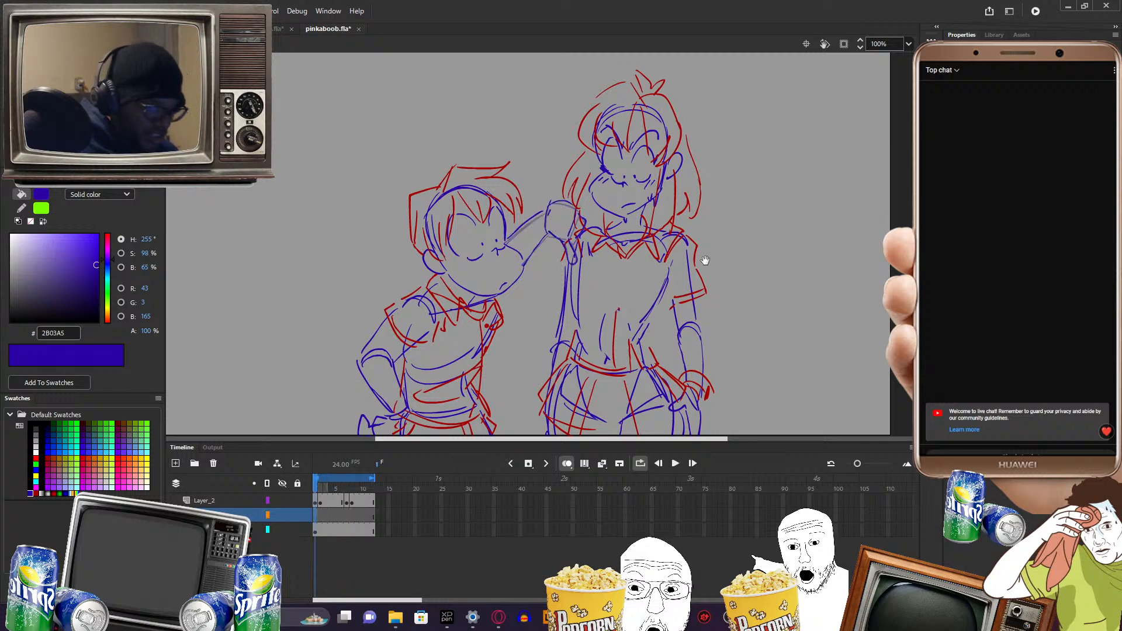
drag(701, 302, 703, 290)
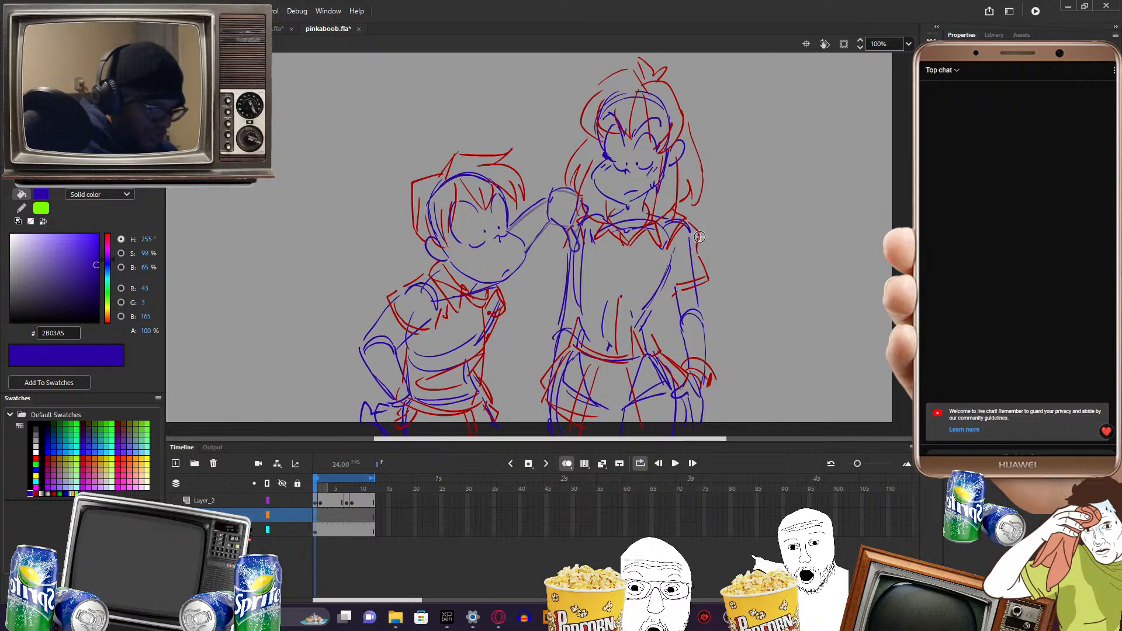
click(700, 240)
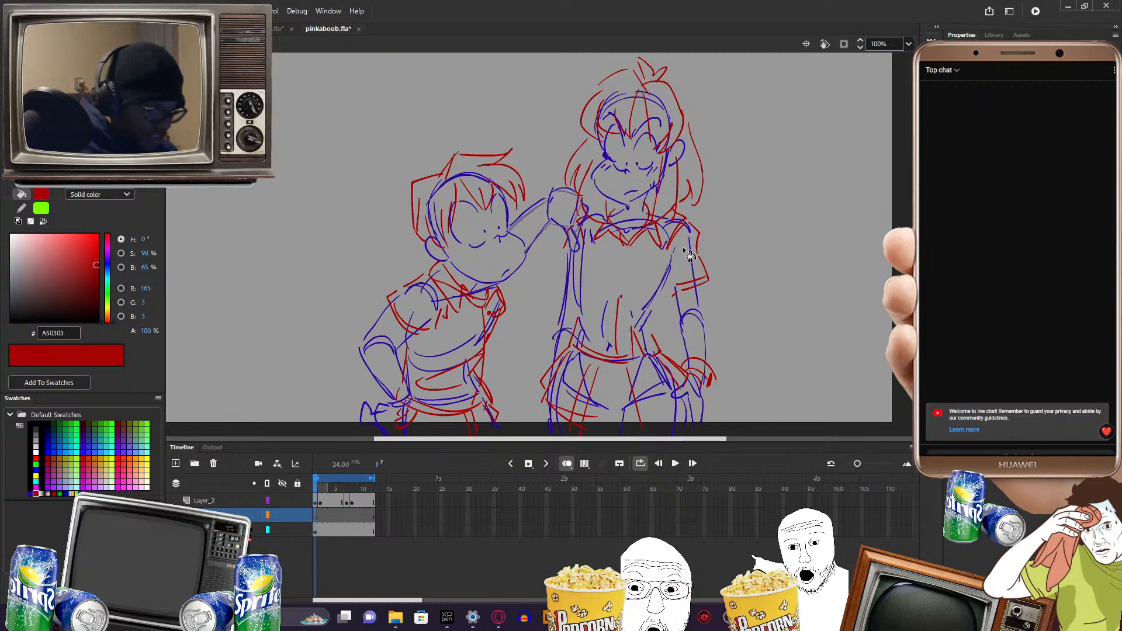
mouse_move(577, 234)
mouse_down()
mouse_move(585, 258)
mouse_move(565, 270)
mouse_move(597, 316)
mouse_up()
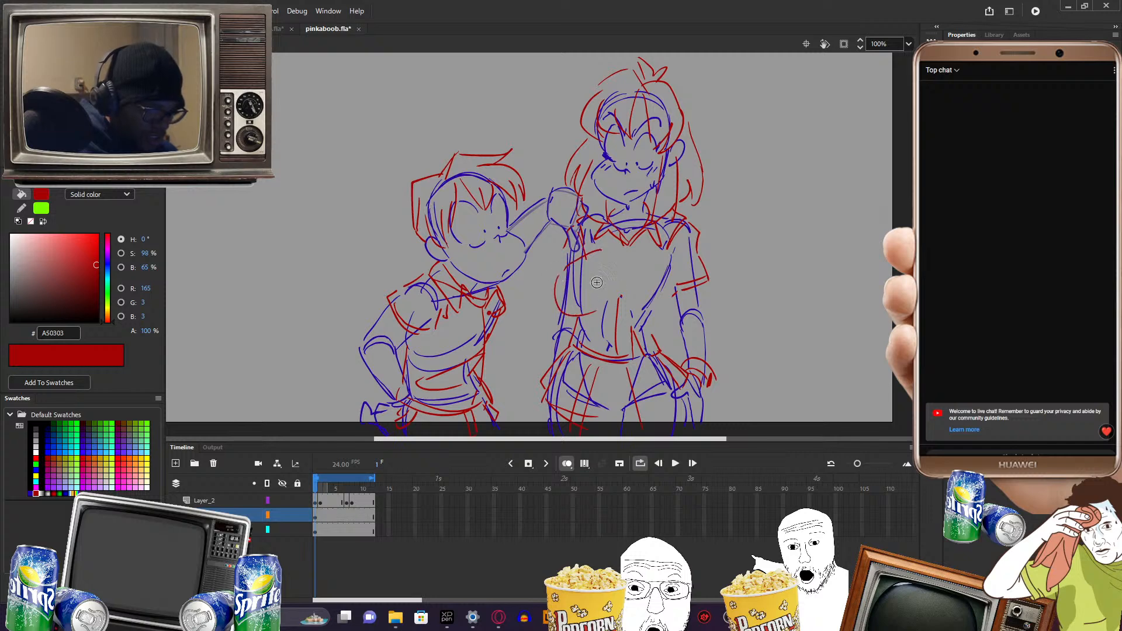
key(ctrl+z)
key(ctrl+z)
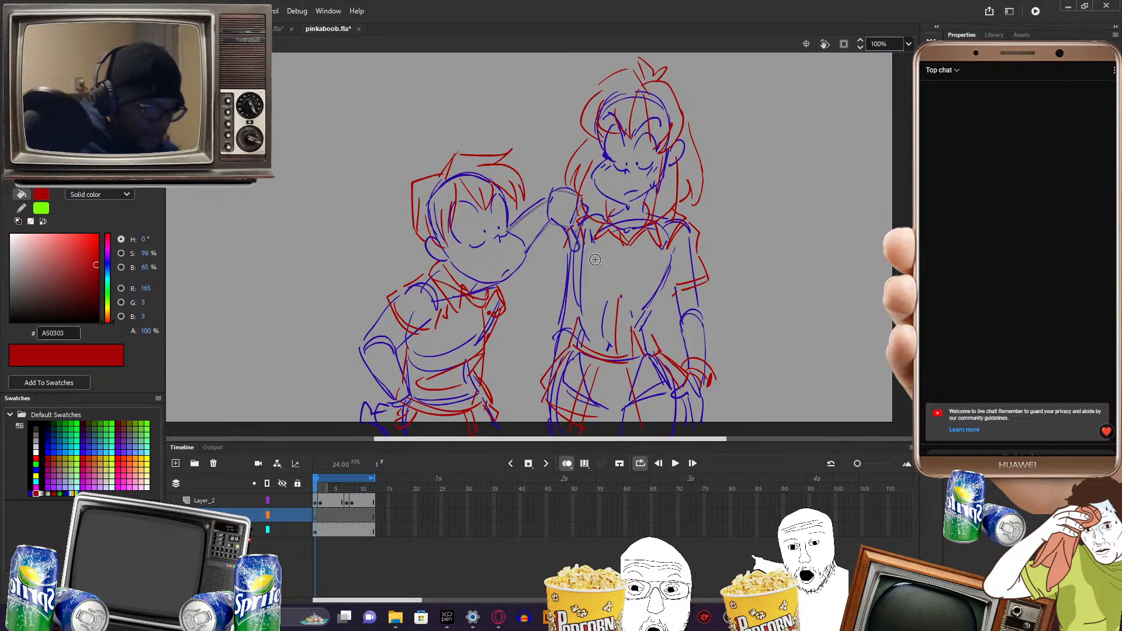
mouse_move(582, 243)
mouse_down()
mouse_move(585, 257)
mouse_move(565, 272)
mouse_move(606, 300)
mouse_move(669, 296)
mouse_up()
key(ctrl+z)
key(ctrl+z)
mouse_move(624, 290)
mouse_down()
mouse_move(641, 305)
mouse_move(676, 274)
mouse_up()
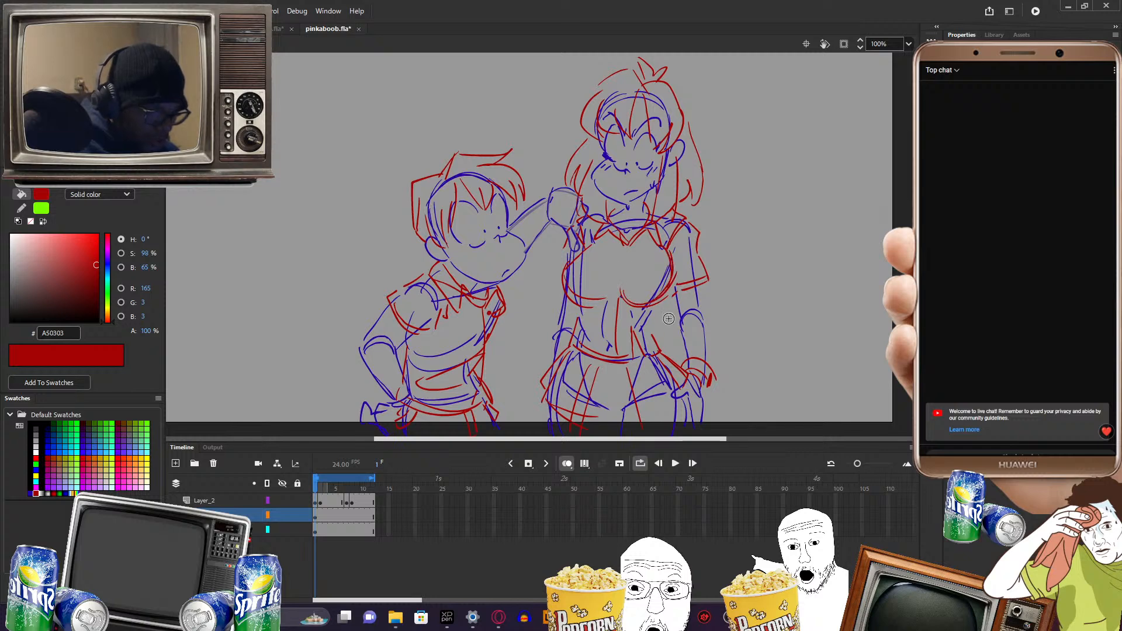
key(ctrl+z)
key(ctrl+z)
- Sketch the taller character's shirt-front outline and centre line in red on frame 1 of the new layer
mouse_move(622, 297)
mouse_down()
mouse_move(673, 289)
mouse_move(663, 248)
mouse_up()
mouse_move(587, 244)
mouse_down()
mouse_move(610, 289)
mouse_move(638, 298)
mouse_move(597, 282)
mouse_move(646, 303)
mouse_up()
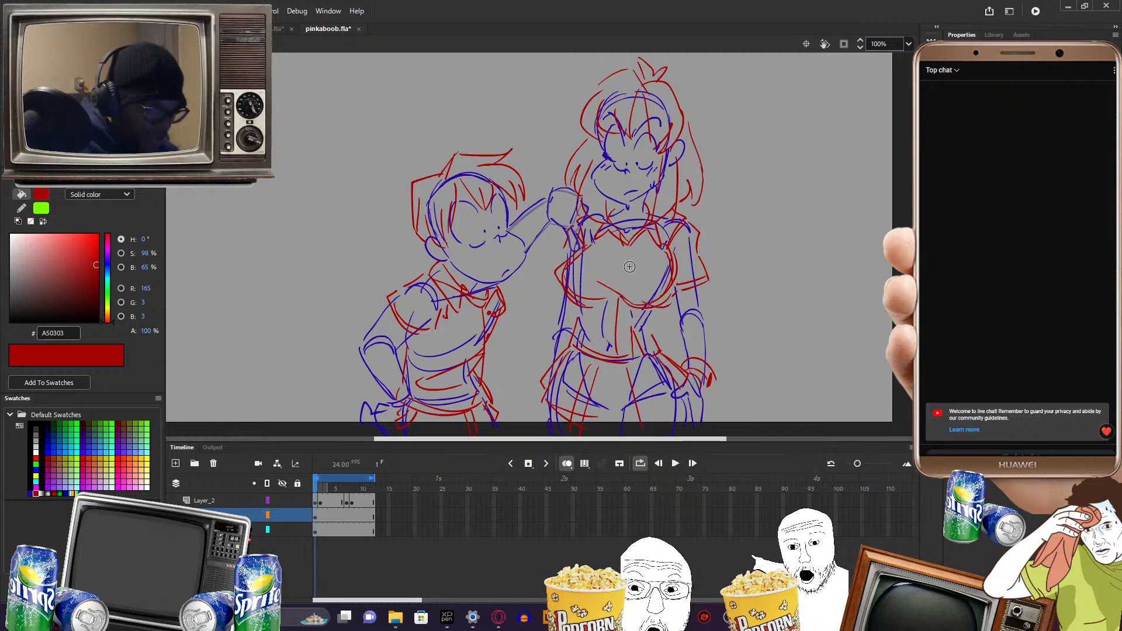
key(ctrl+z)
drag(624, 249, 618, 301)
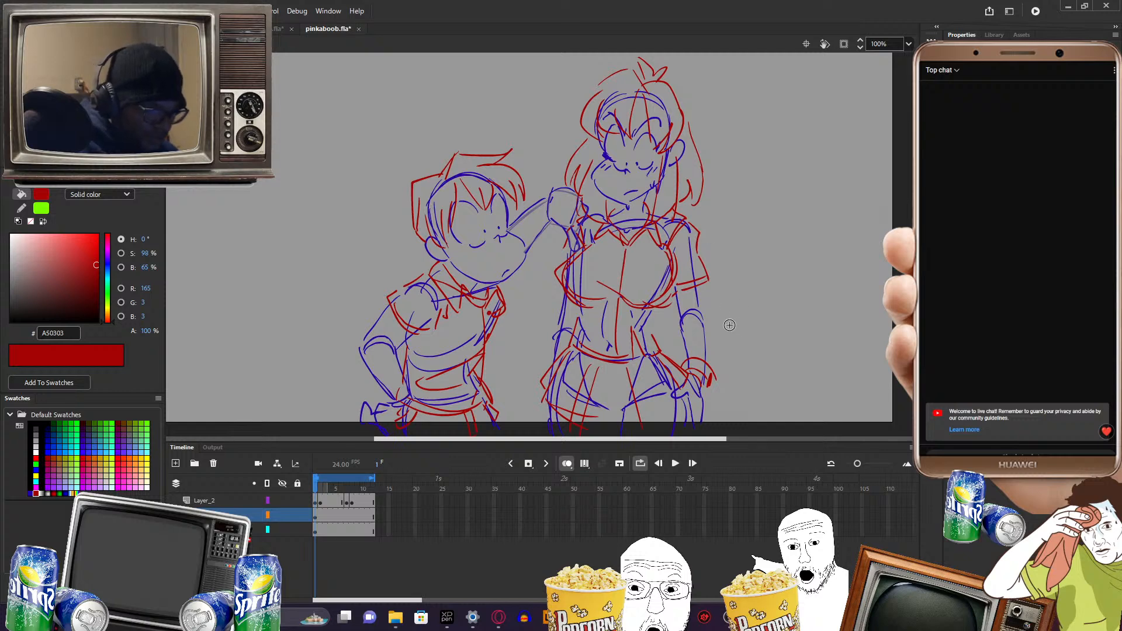
- Insert a blank keyframe at frame 7 of the shirt-front layer, redraw the outline and centre line in red slightly lower, and play the loop
click(321, 516)
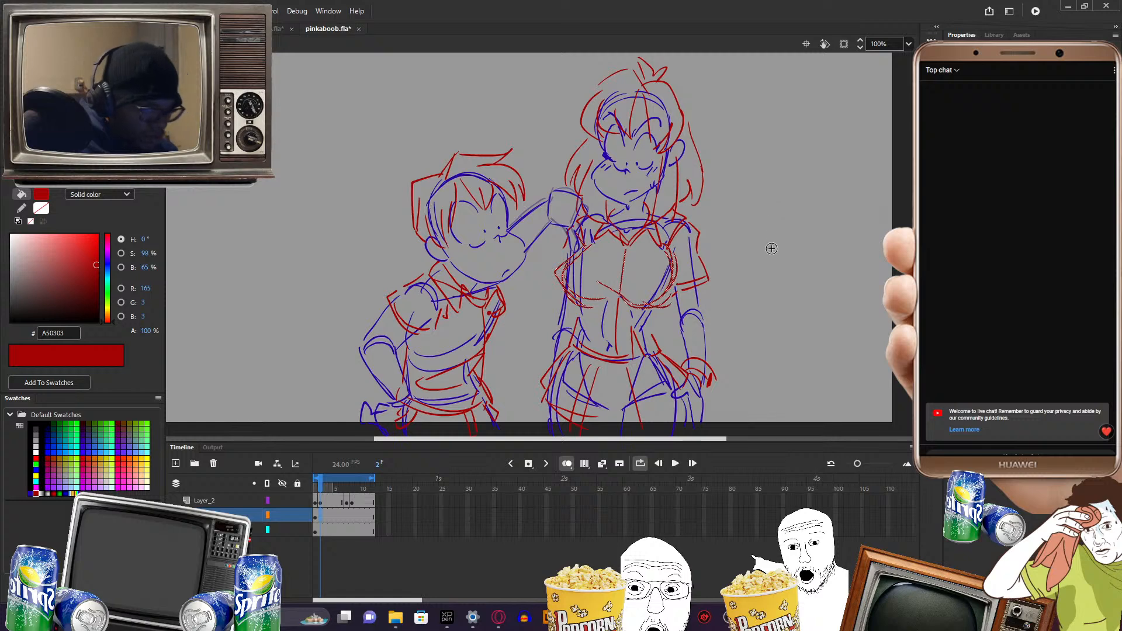
drag(328, 488, 348, 489)
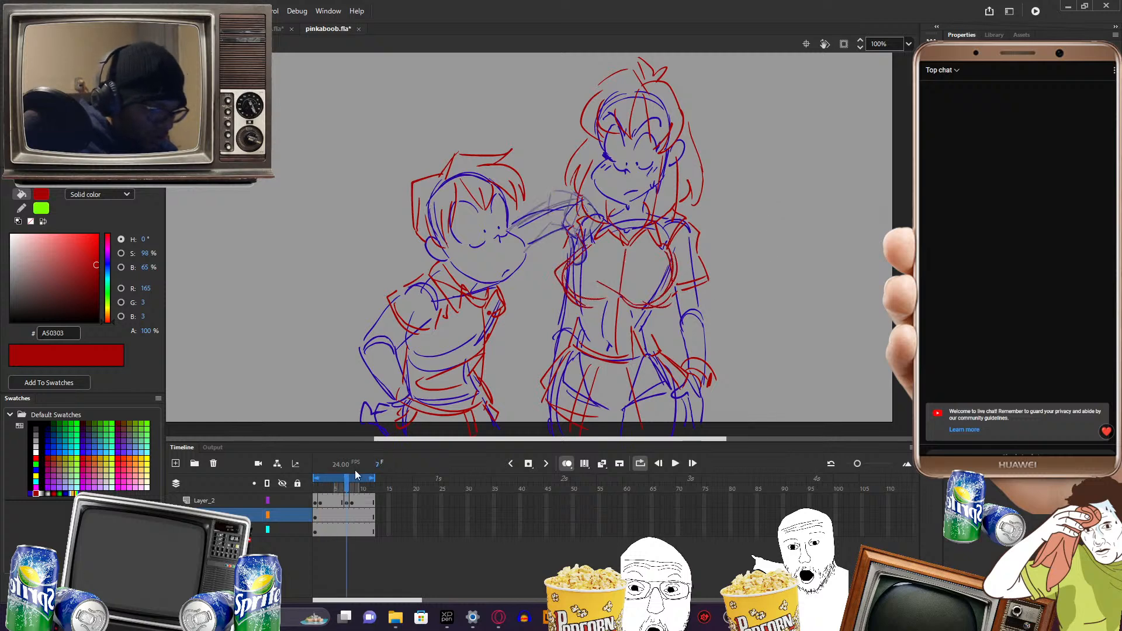
key(F7)
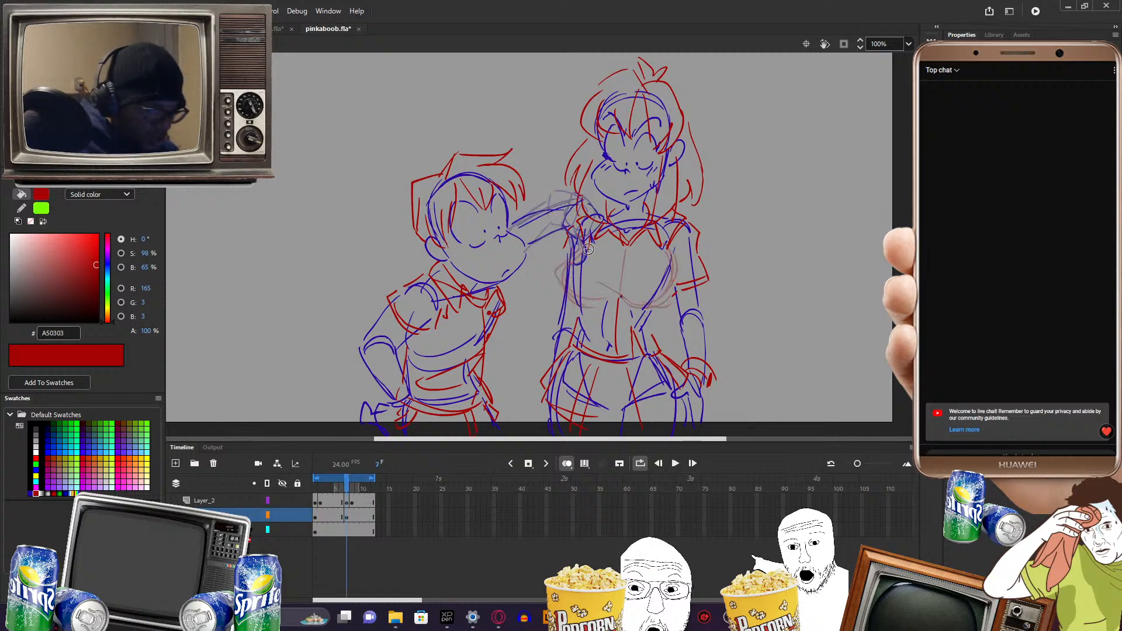
mouse_move(579, 263)
mouse_down()
mouse_move(636, 306)
mouse_move(622, 317)
mouse_move(617, 294)
mouse_move(673, 274)
mouse_up()
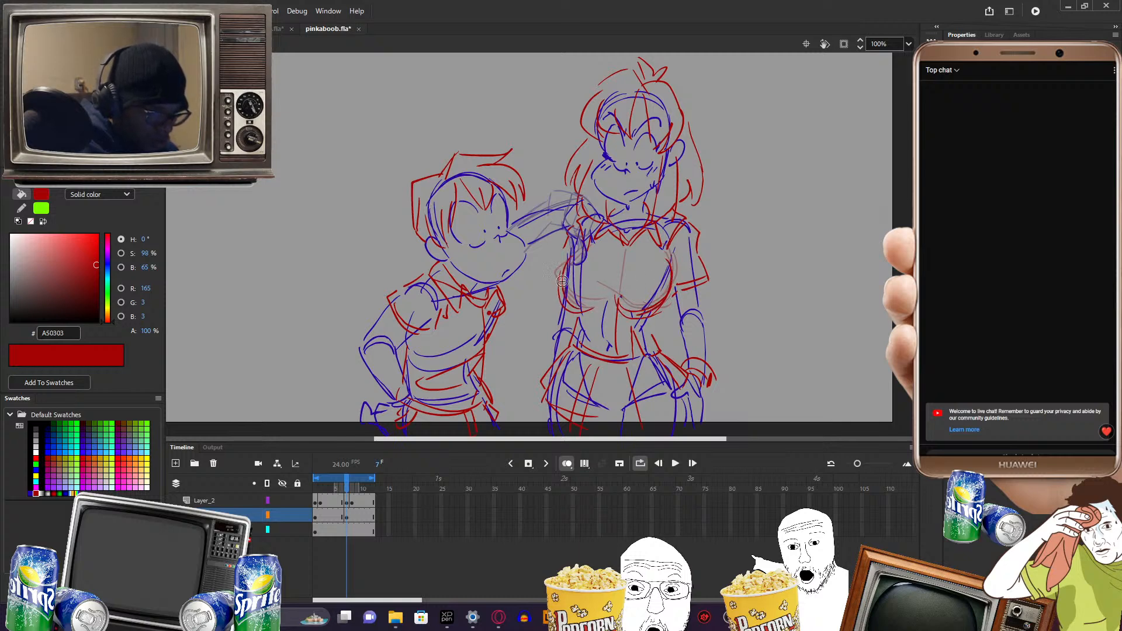
mouse_move(553, 284)
mouse_down()
mouse_move(599, 313)
mouse_move(611, 297)
mouse_move(588, 294)
mouse_move(641, 307)
mouse_up()
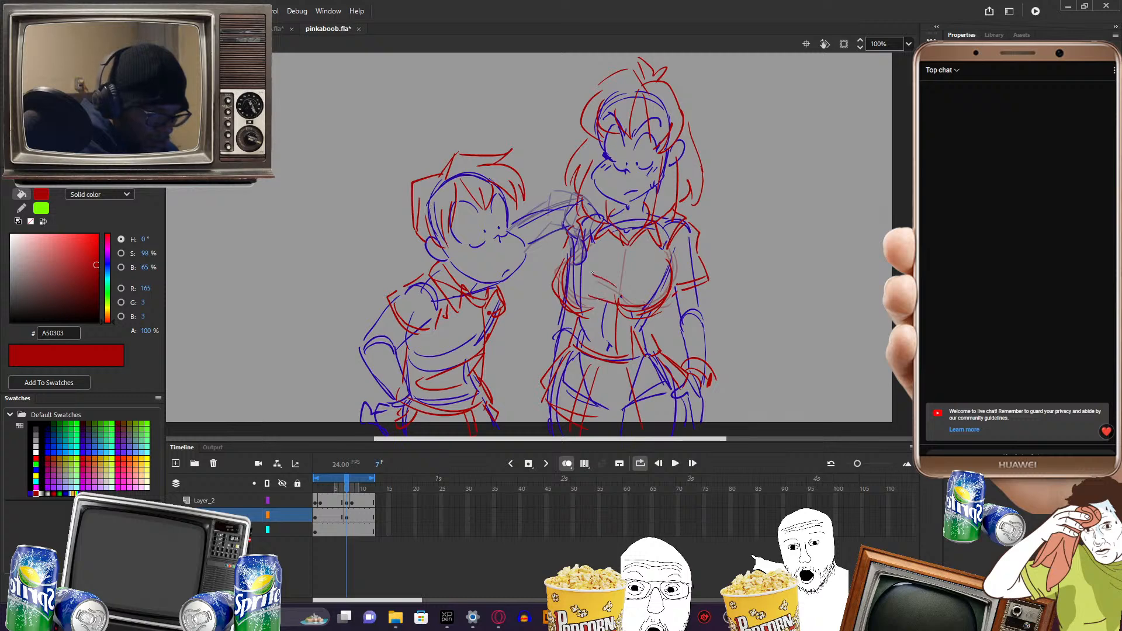
drag(622, 247, 606, 293)
key(ctrl+z)
key(ctrl+z)
drag(626, 246, 618, 297)
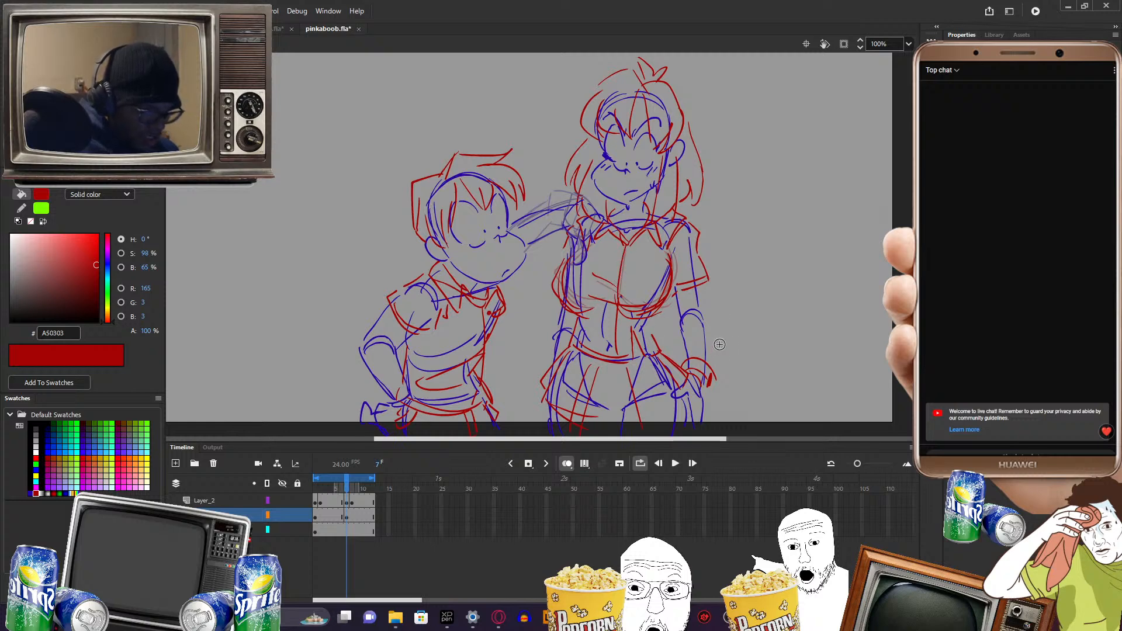
key(Return)
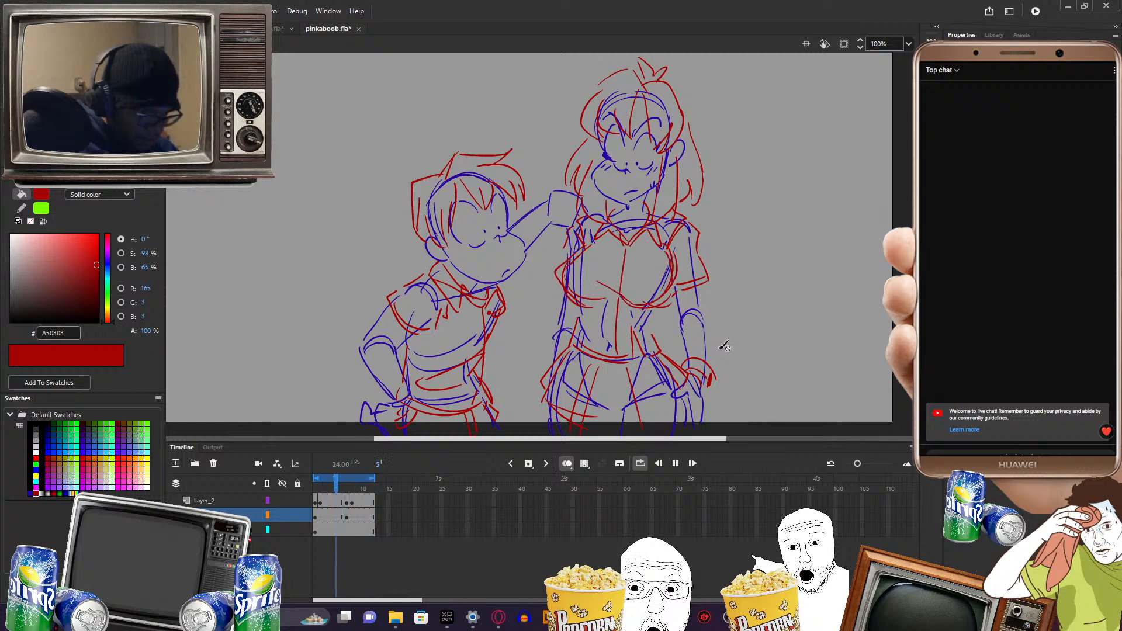
key(Return)
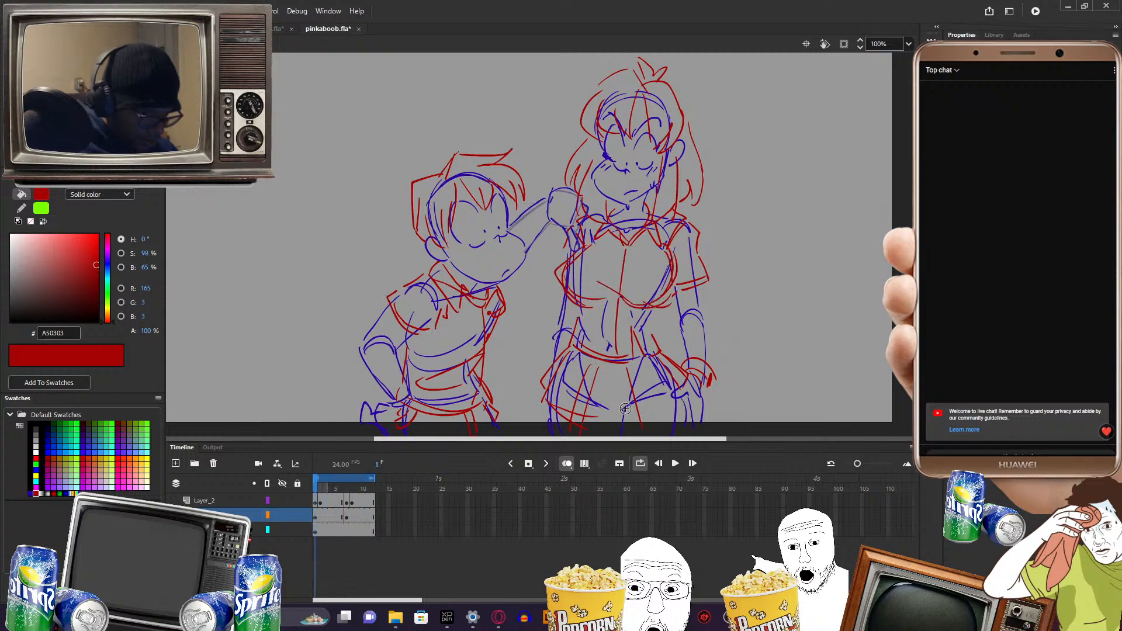
- Insert a blank keyframe at frame 6 of the shirt-front layer, draw the in-between outline and centre line in red, and play the loop
click(338, 518)
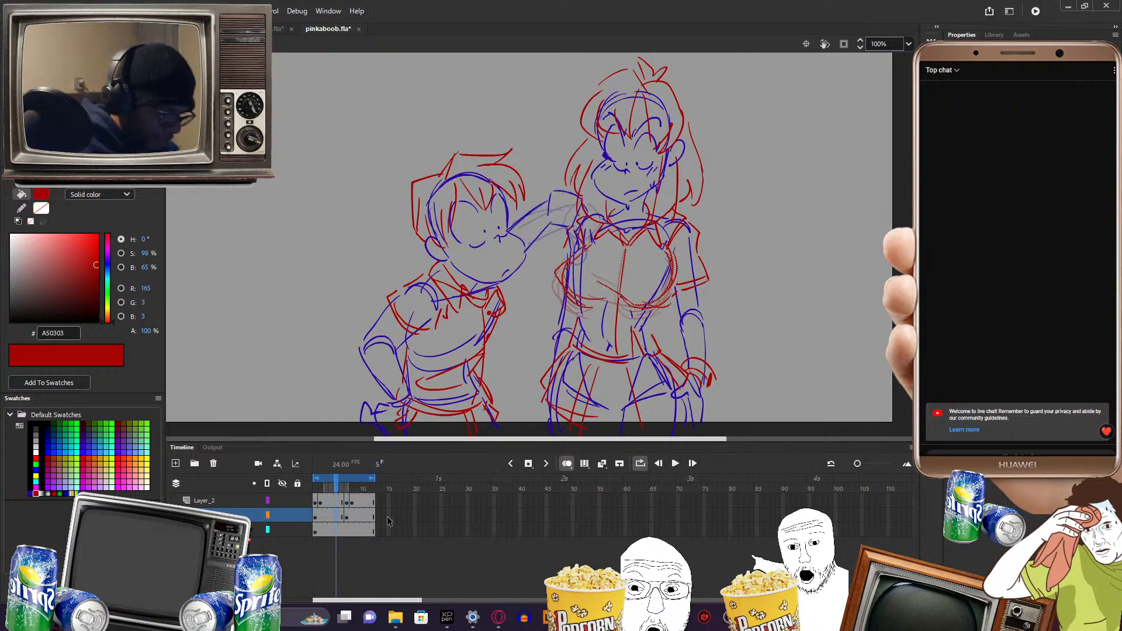
click(342, 519)
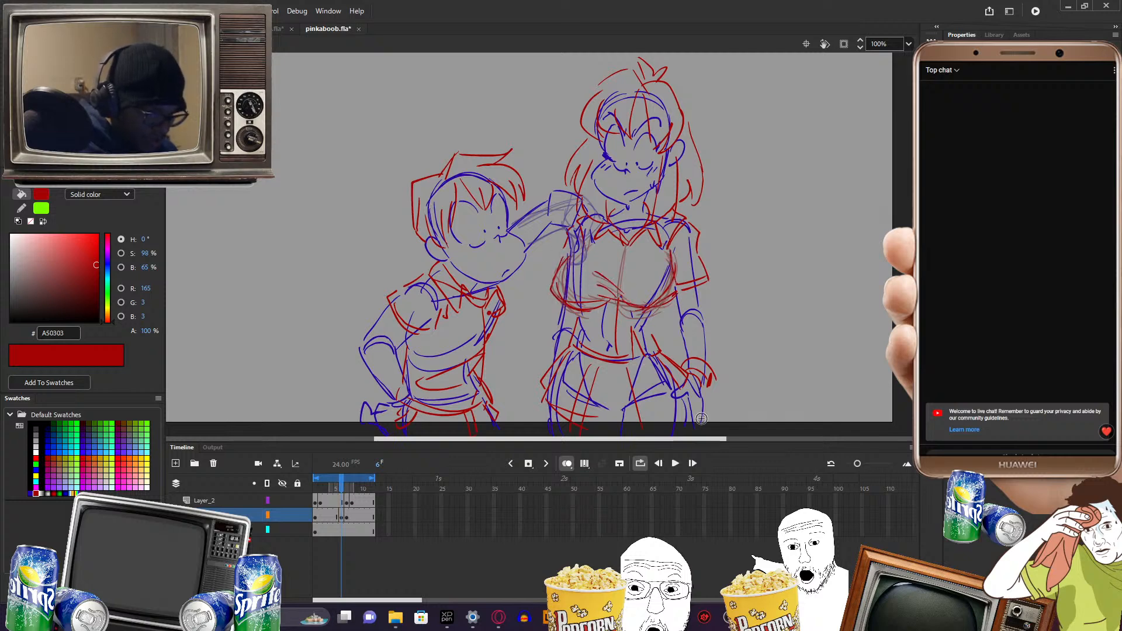
key(Return)
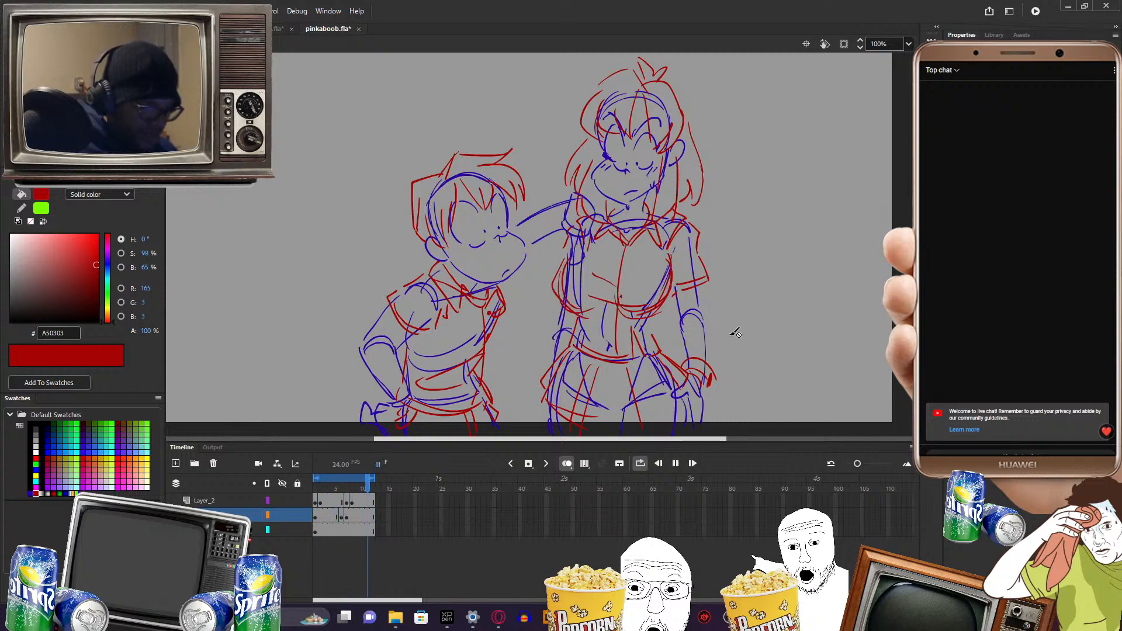
key(Return)
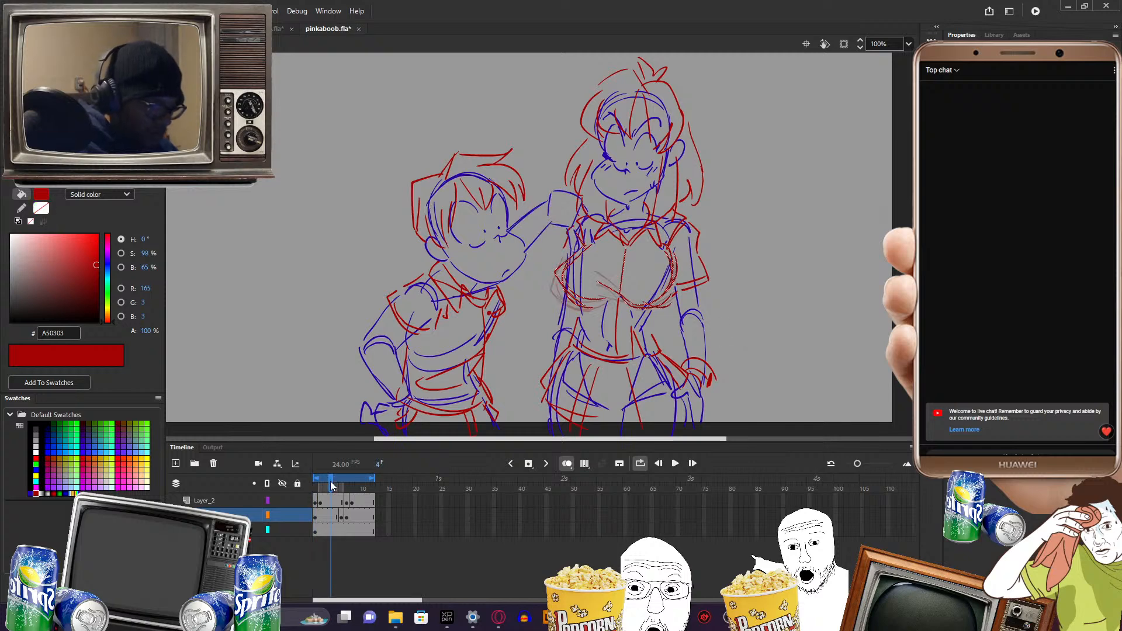
- Move the shirt-front layer's frame 6 keyframe to frame 2 and insert a blank keyframe at frame 8
click(342, 516)
drag(342, 515, 320, 514)
click(347, 516)
click(351, 515)
key(F7)
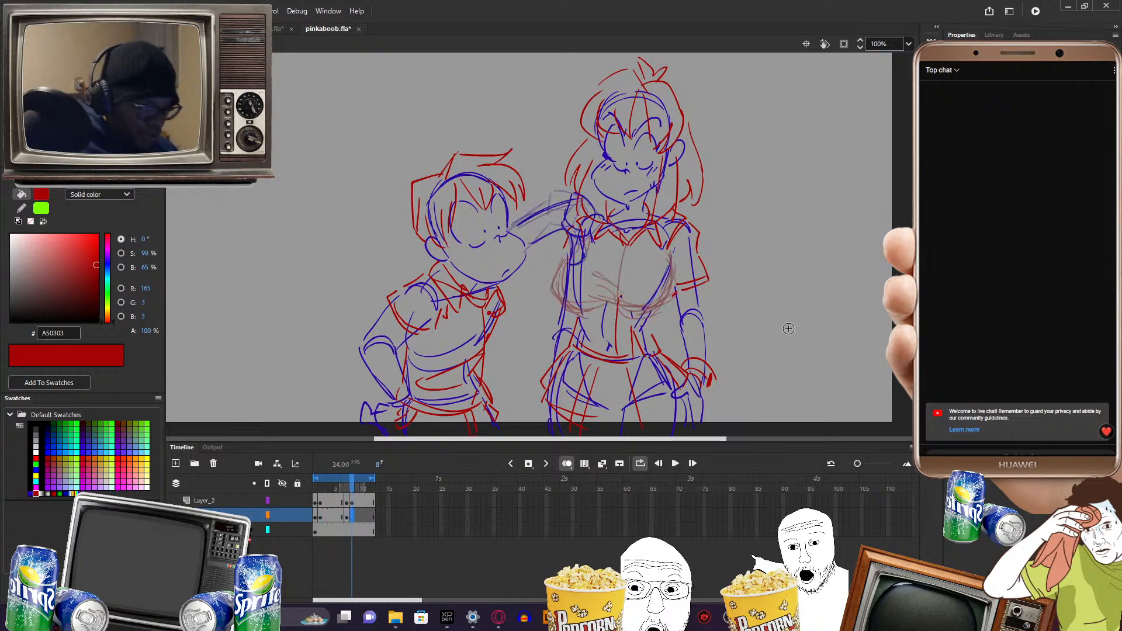
- Draw the taller character's shirt-front outline in red on frame 8, slightly lower than on frame 1, and play the loop
mouse_move(568, 262)
mouse_down()
mouse_move(553, 291)
mouse_move(561, 299)
mouse_move(635, 283)
mouse_move(641, 300)
mouse_move(616, 299)
mouse_move(637, 311)
mouse_move(663, 310)
mouse_move(626, 309)
mouse_move(672, 253)
mouse_up()
key(ctrl+z)
key(ctrl+z)
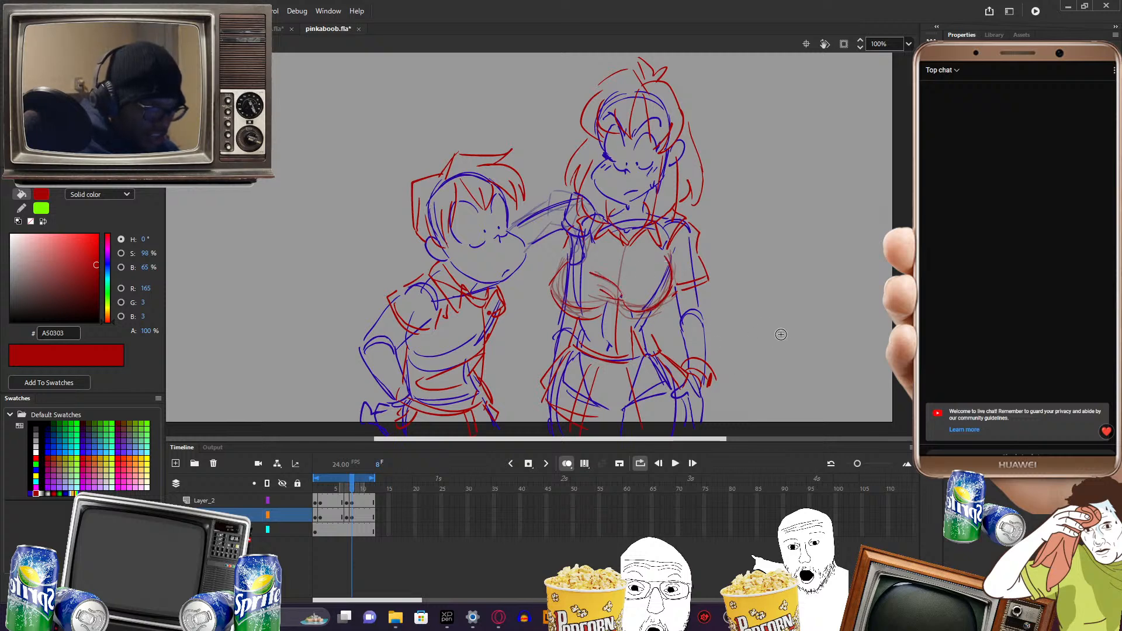
key(Return)
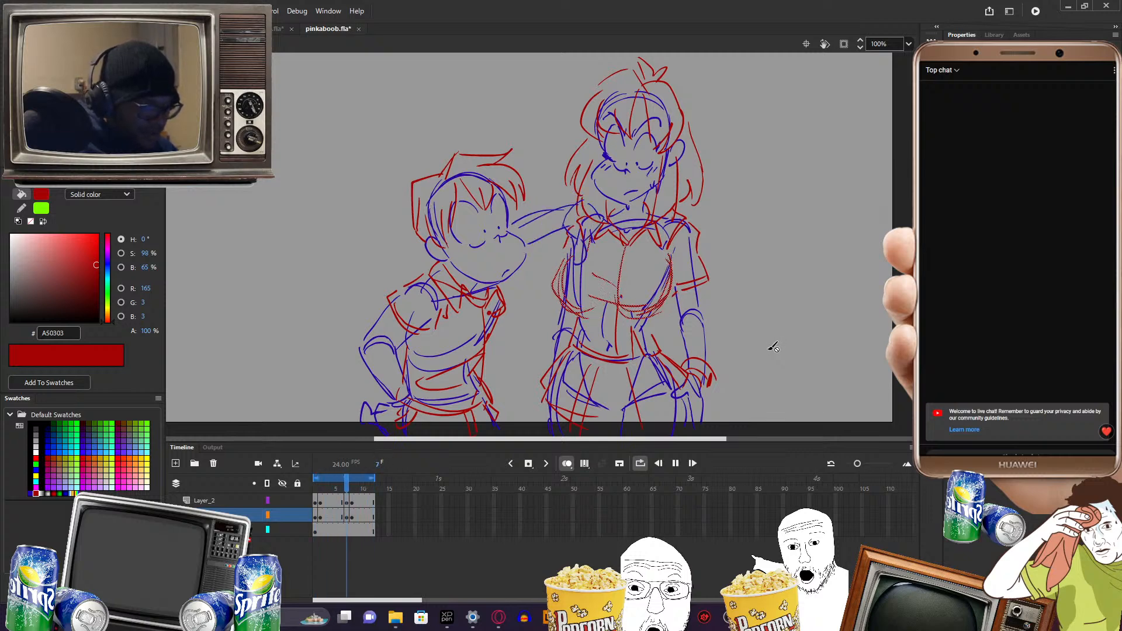
key(Return)
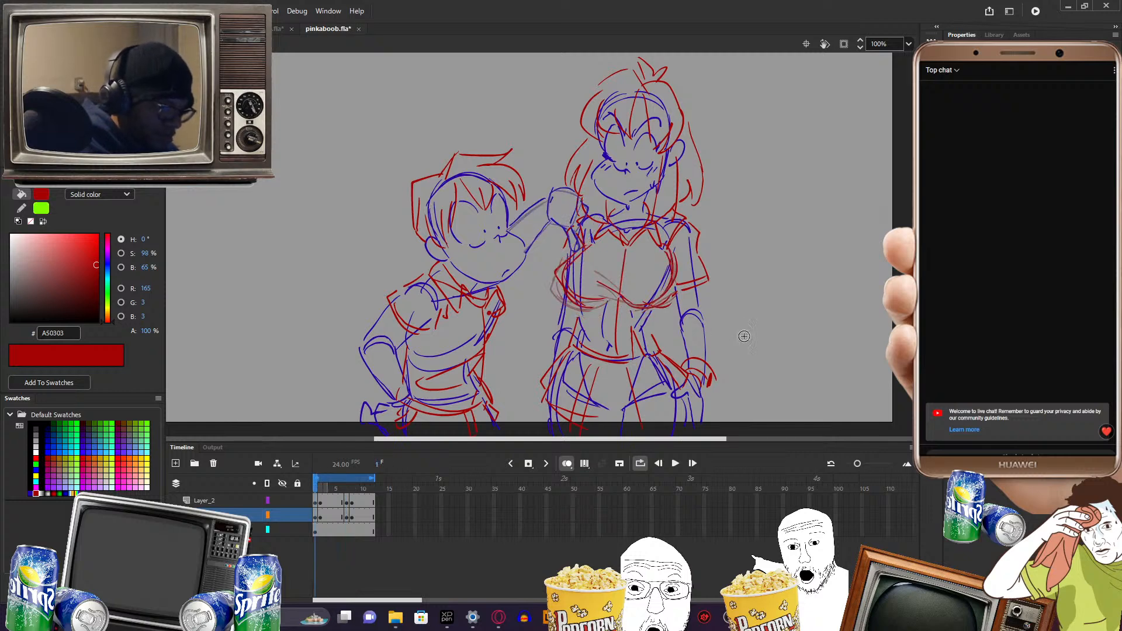
key(Return)
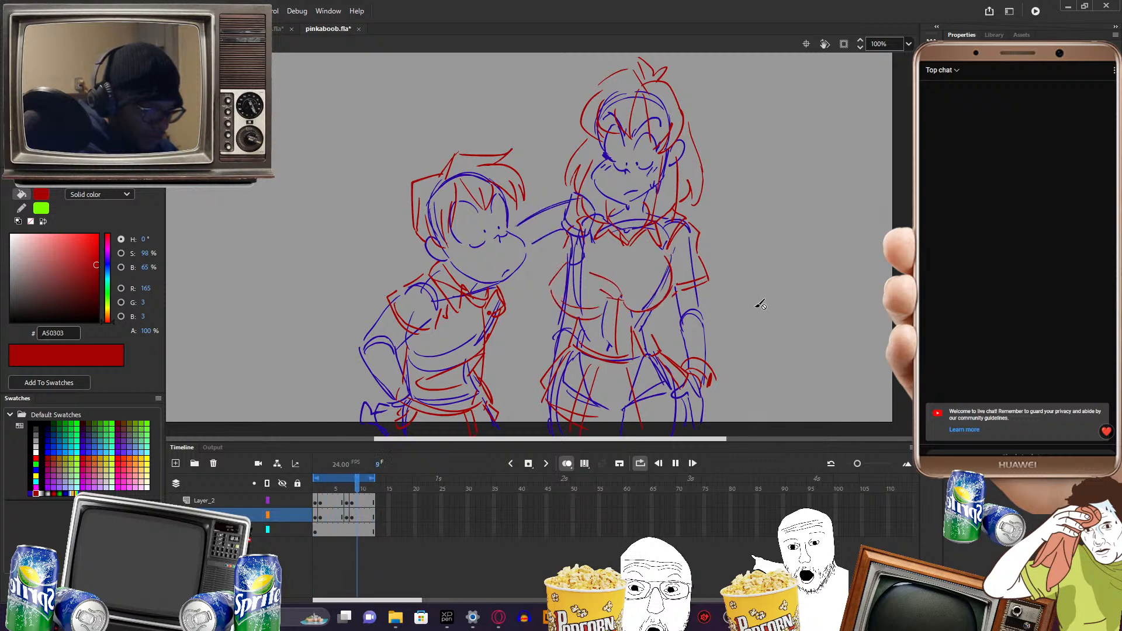
key(Return)
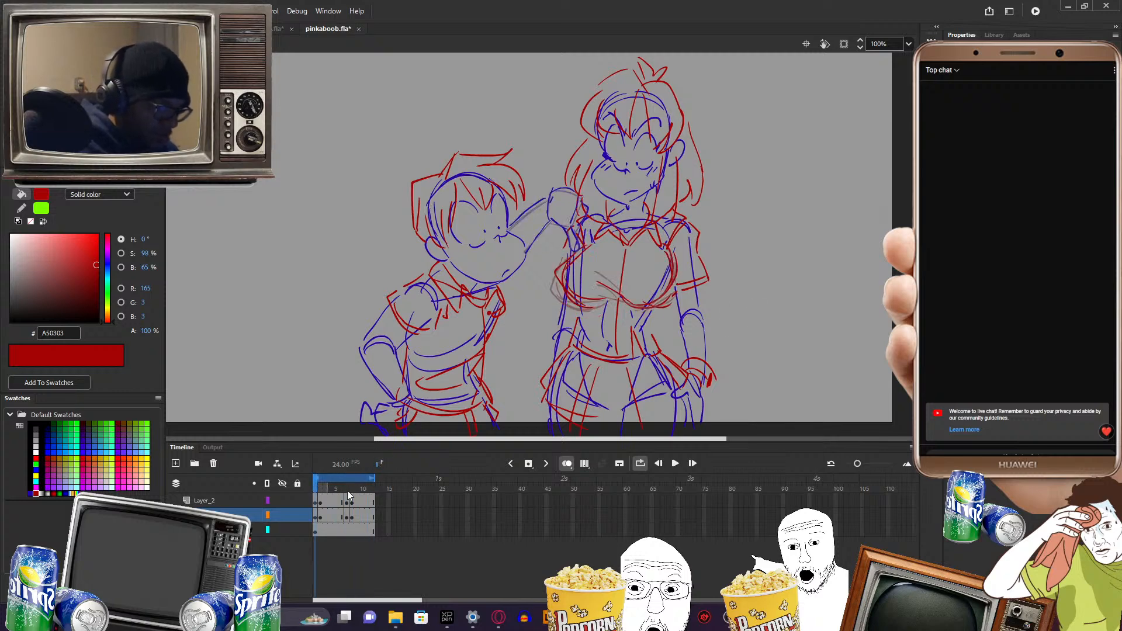
mouse_move(317, 485)
mouse_down()
mouse_move(374, 489)
mouse_move(315, 486)
mouse_up()
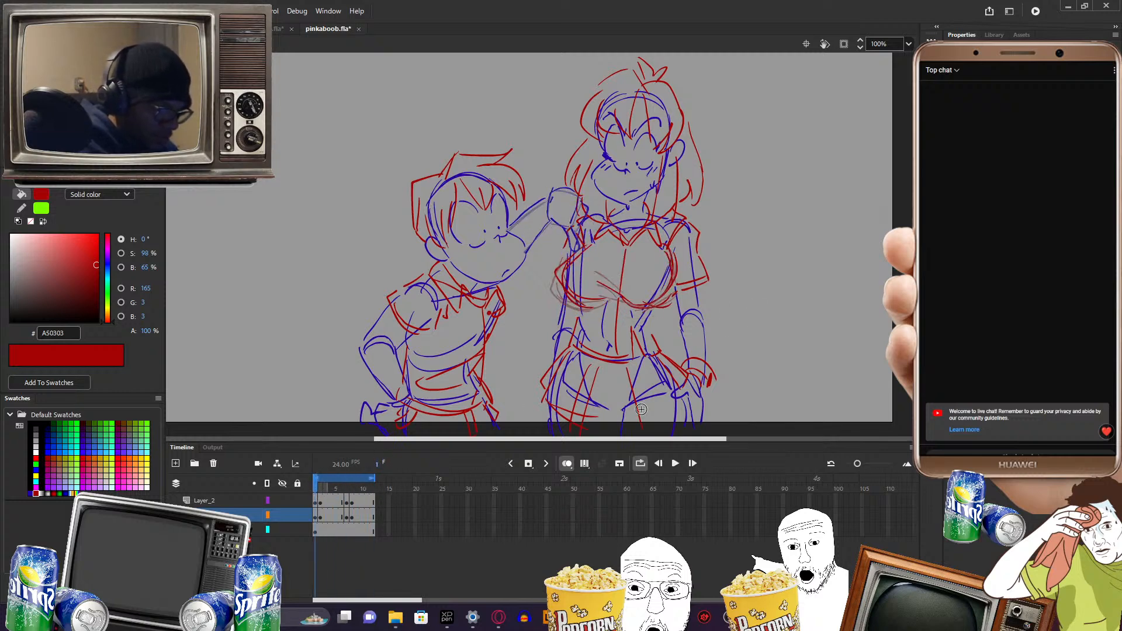
drag(663, 438, 668, 437)
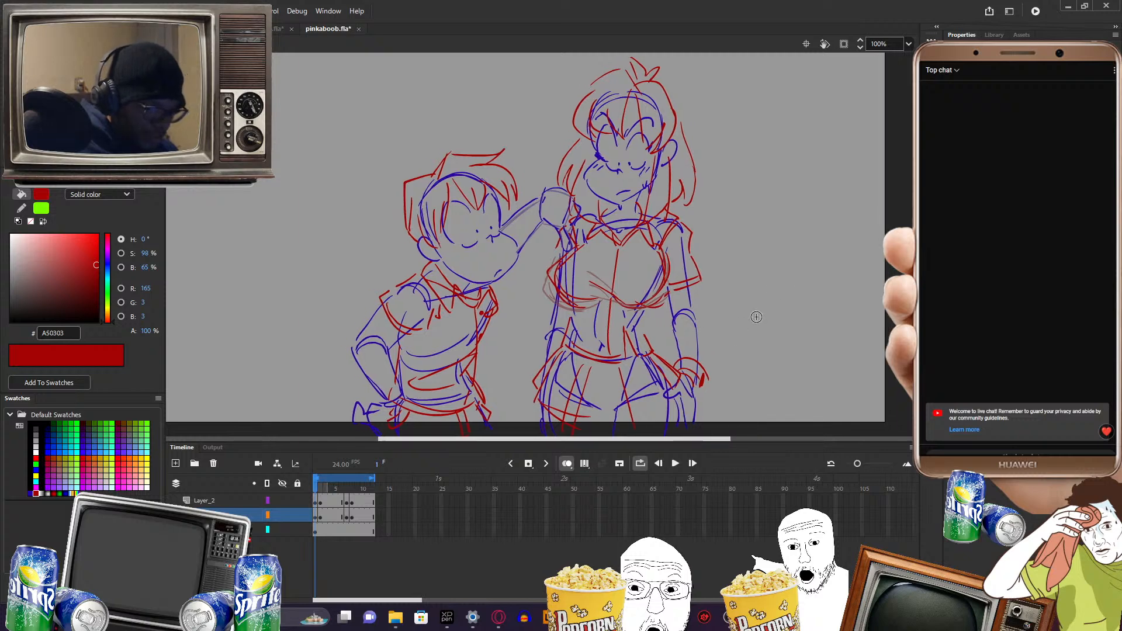
mouse_move(766, 290)
mouse_down()
mouse_move(806, 333)
mouse_move(807, 317)
mouse_move(790, 316)
mouse_up()
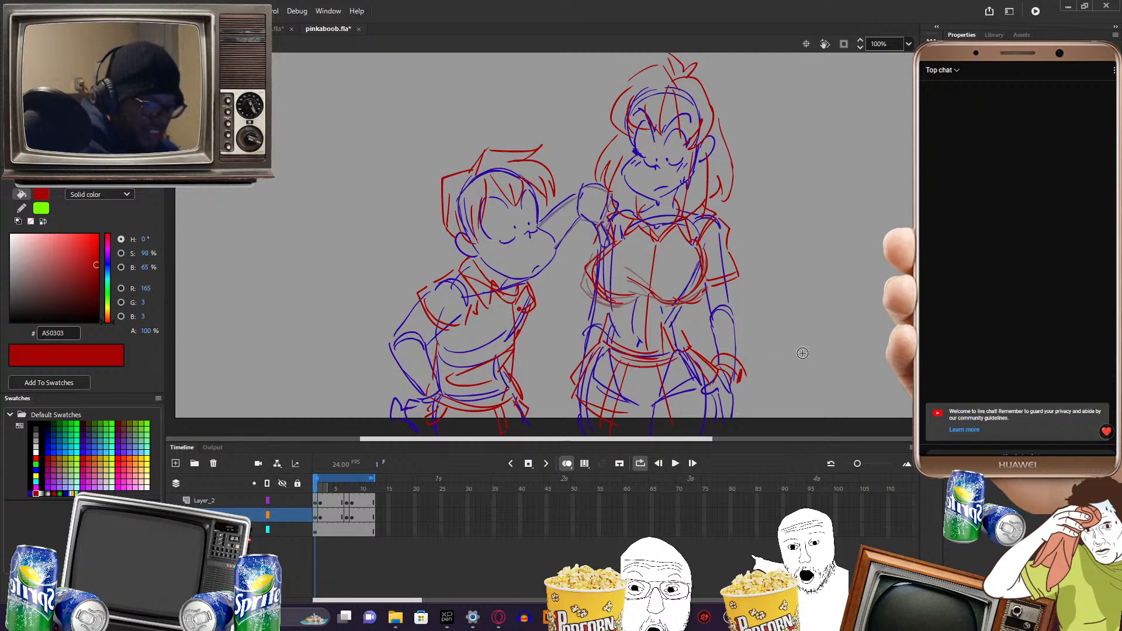
drag(804, 315, 784, 324)
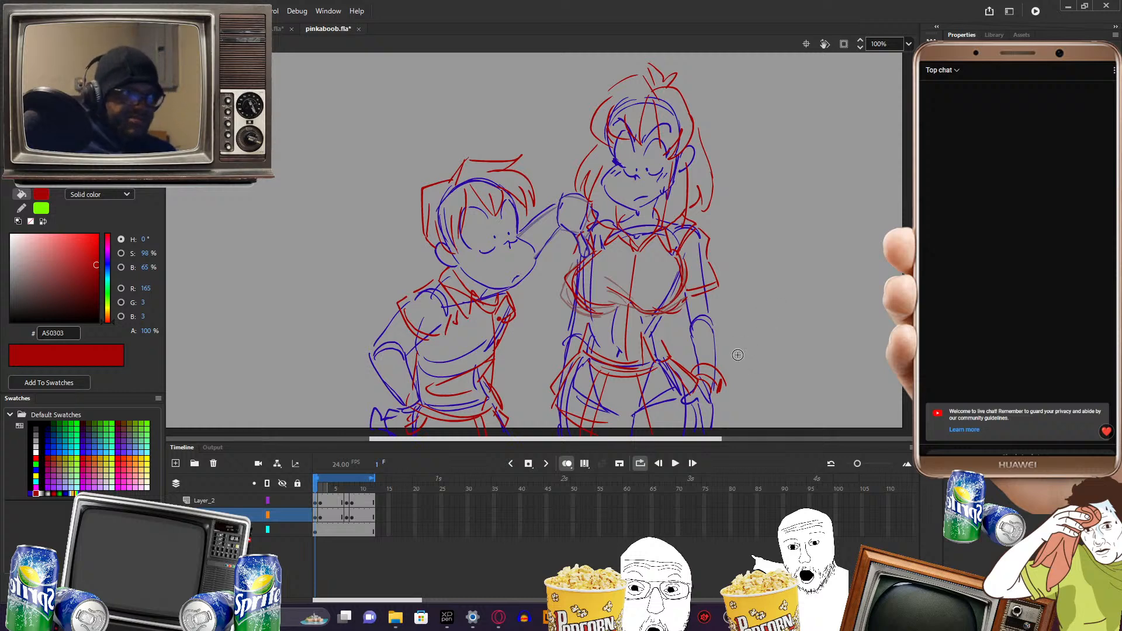
drag(711, 439, 717, 438)
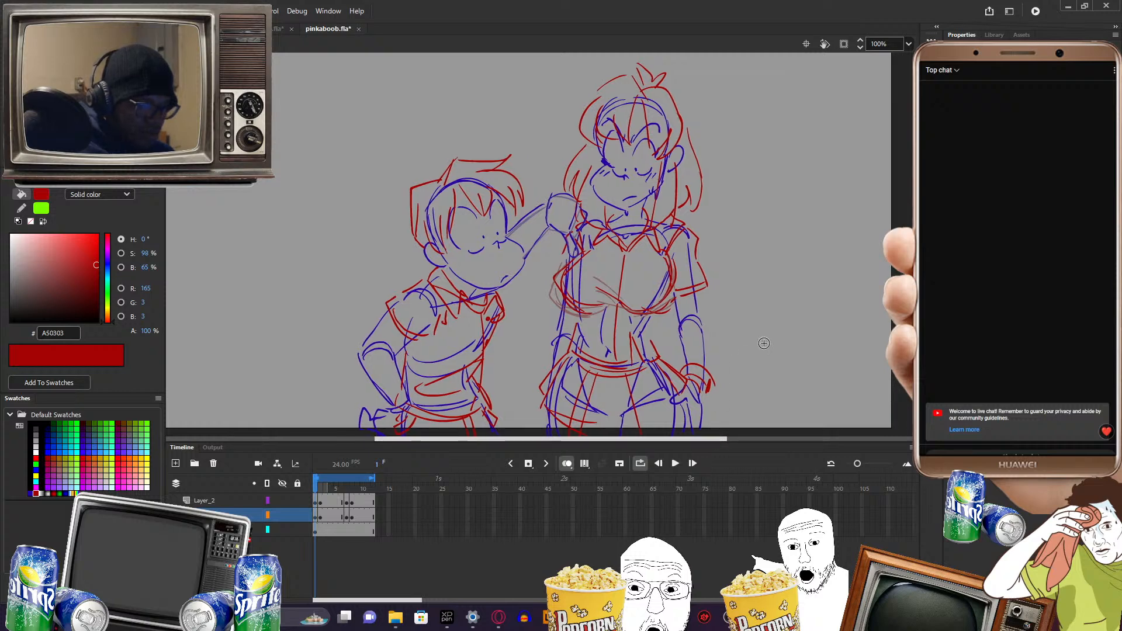
key(Return)
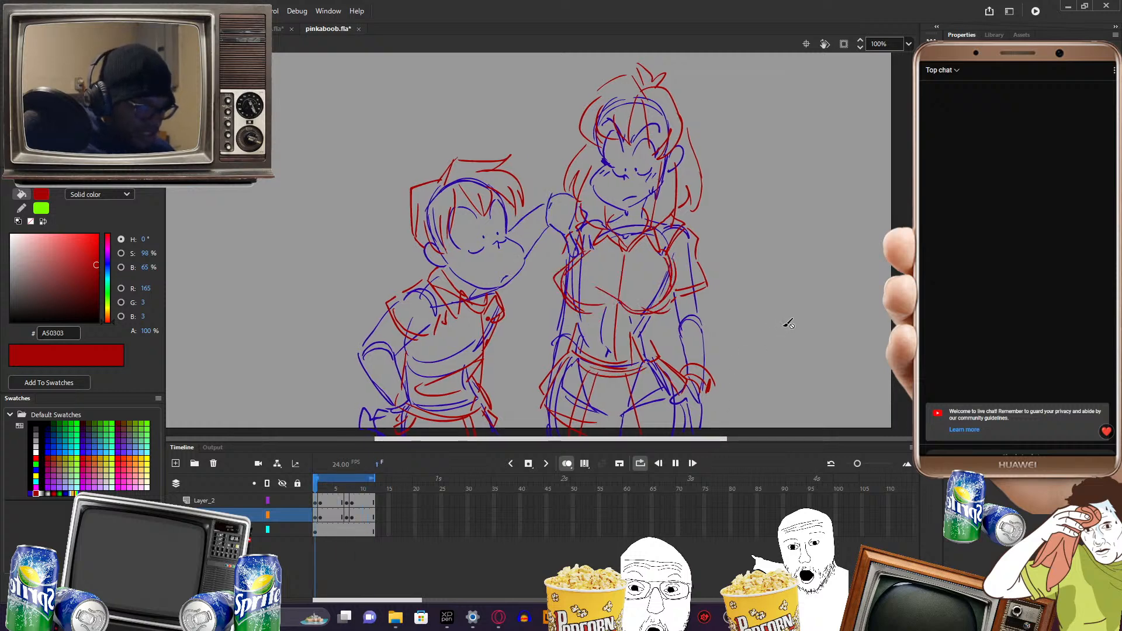
key(Return)
key(ctrl+Return)
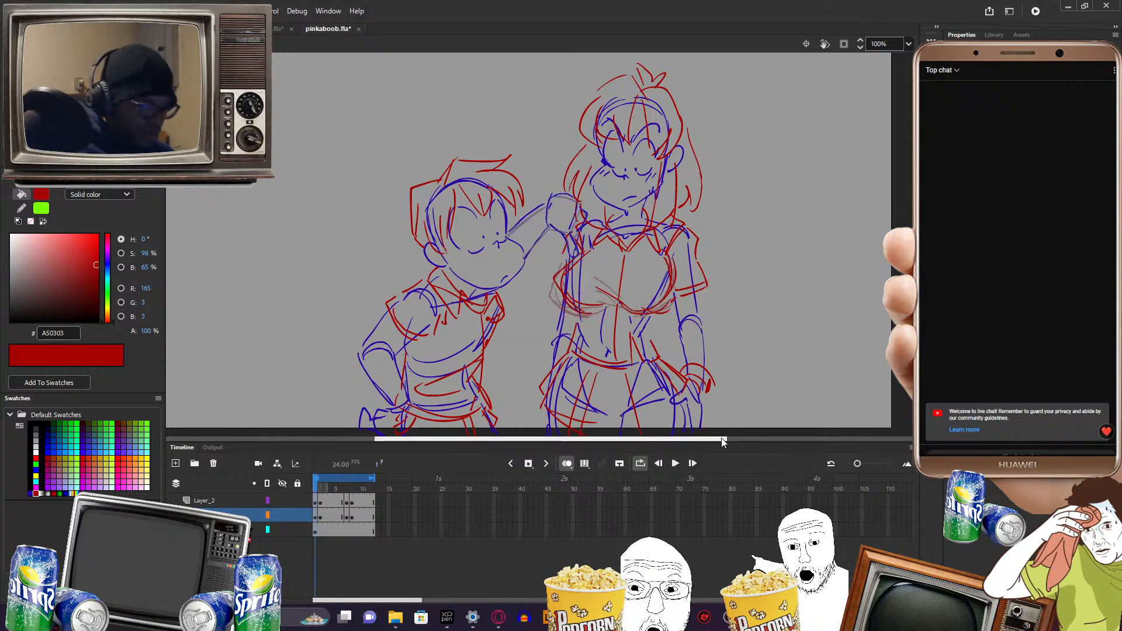
scroll(726, 437, right, 2)
mouse_move(865, 280)
mouse_down()
mouse_move(839, 288)
mouse_move(816, 313)
mouse_move(825, 322)
mouse_up()
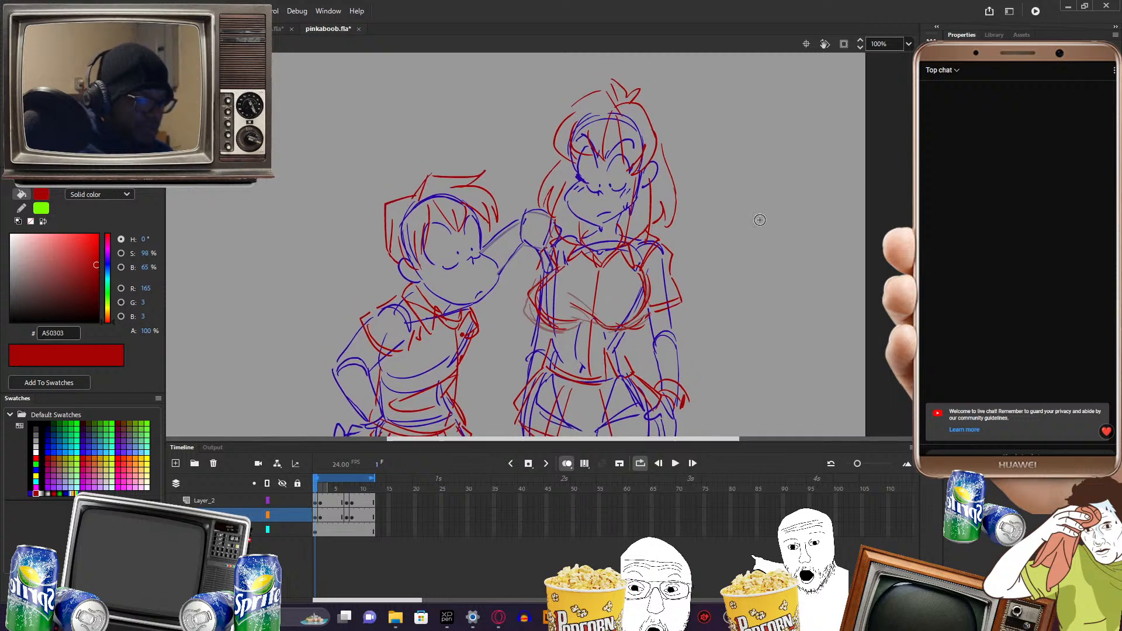
mouse_move(740, 302)
mouse_down()
mouse_move(772, 288)
mouse_move(779, 298)
mouse_move(761, 260)
mouse_up()
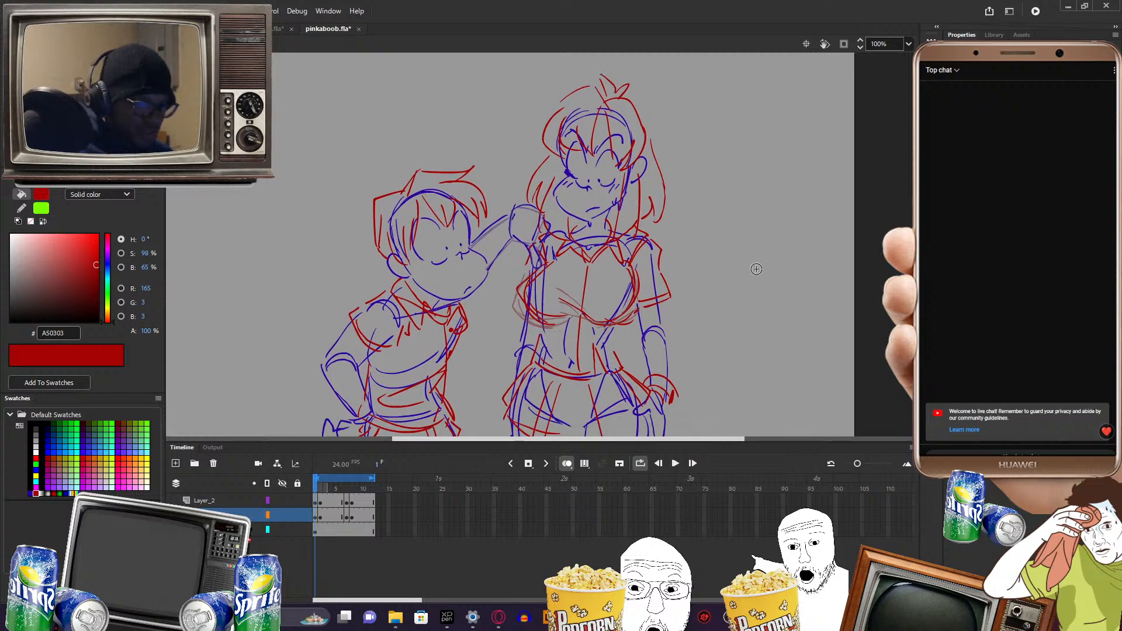
drag(711, 437, 709, 433)
mouse_move(775, 345)
mouse_down()
mouse_move(810, 353)
mouse_move(812, 369)
mouse_move(749, 342)
mouse_up()
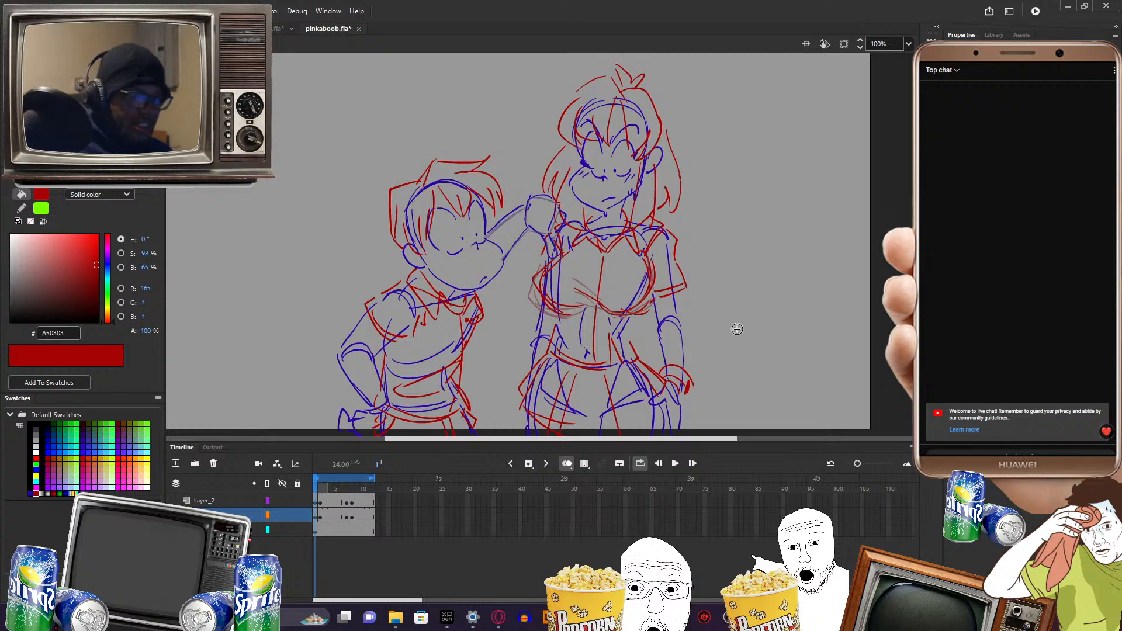
drag(716, 439, 721, 439)
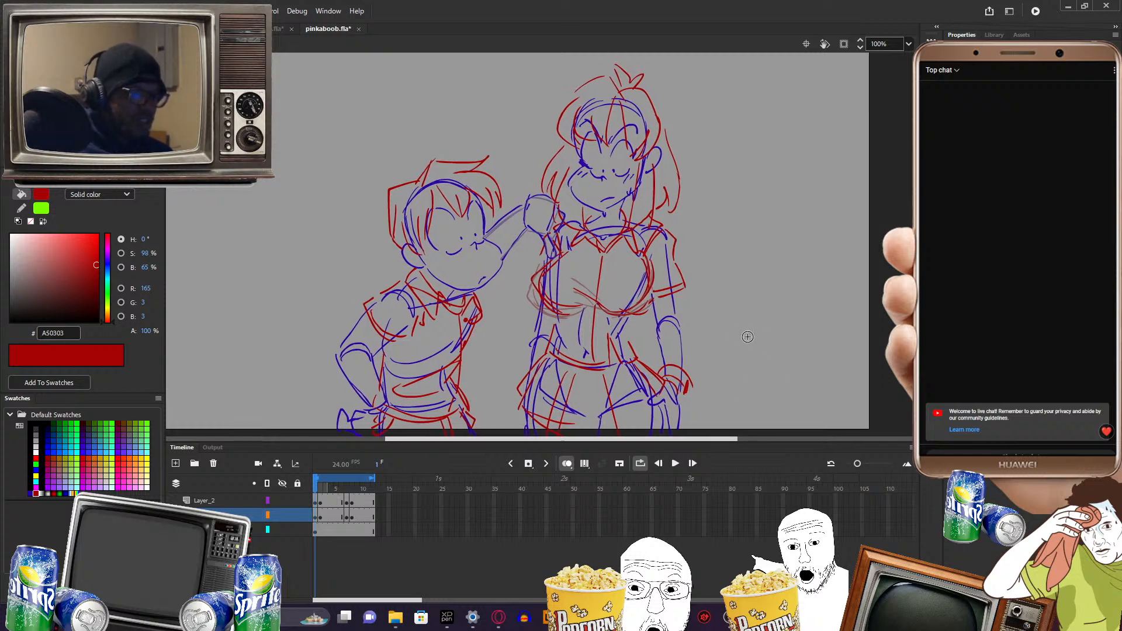
mouse_move(741, 340)
mouse_down()
mouse_move(776, 366)
mouse_move(783, 352)
mouse_move(791, 374)
mouse_up()
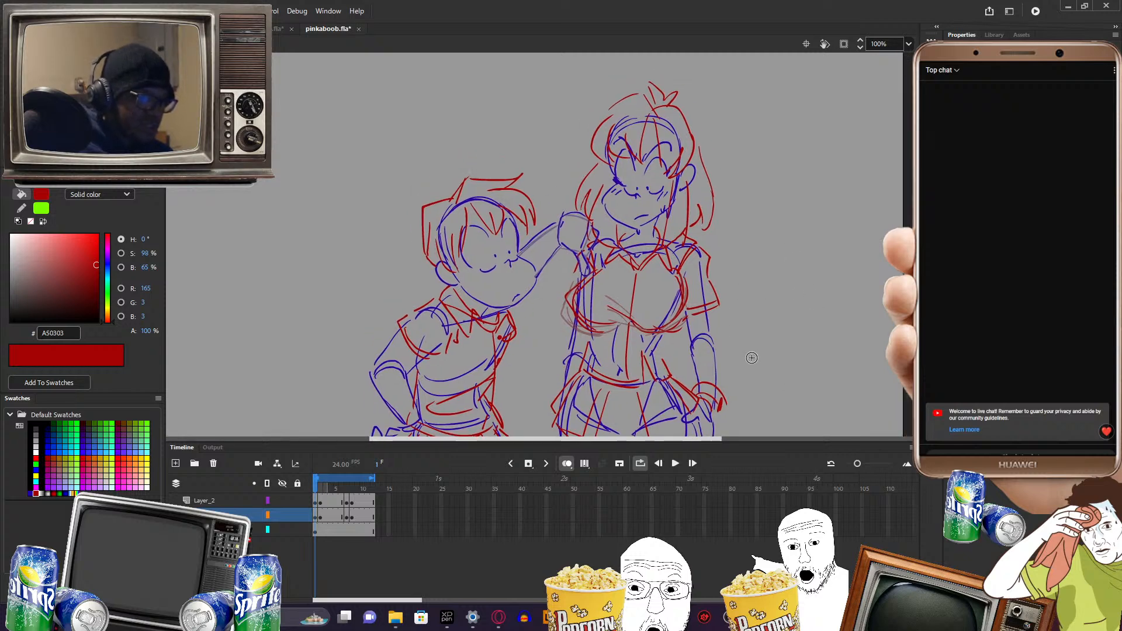
drag(708, 439, 712, 439)
mouse_move(812, 372)
mouse_down()
mouse_move(804, 344)
mouse_move(792, 370)
mouse_up()
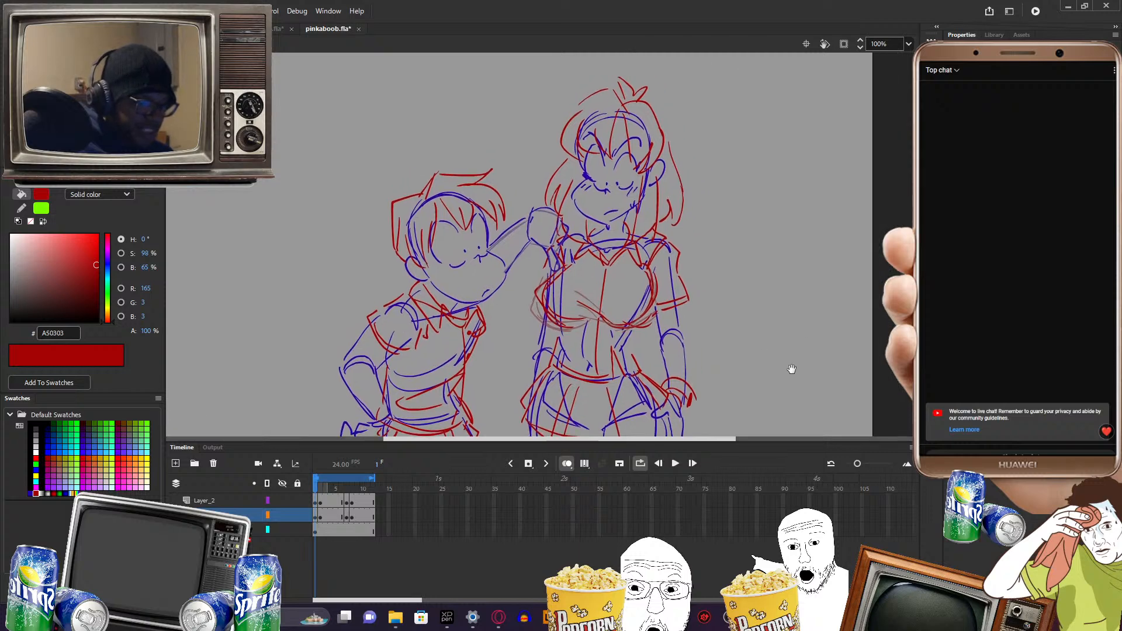
drag(727, 439, 722, 439)
mouse_move(785, 370)
mouse_down()
mouse_move(815, 350)
mouse_move(810, 374)
mouse_up()
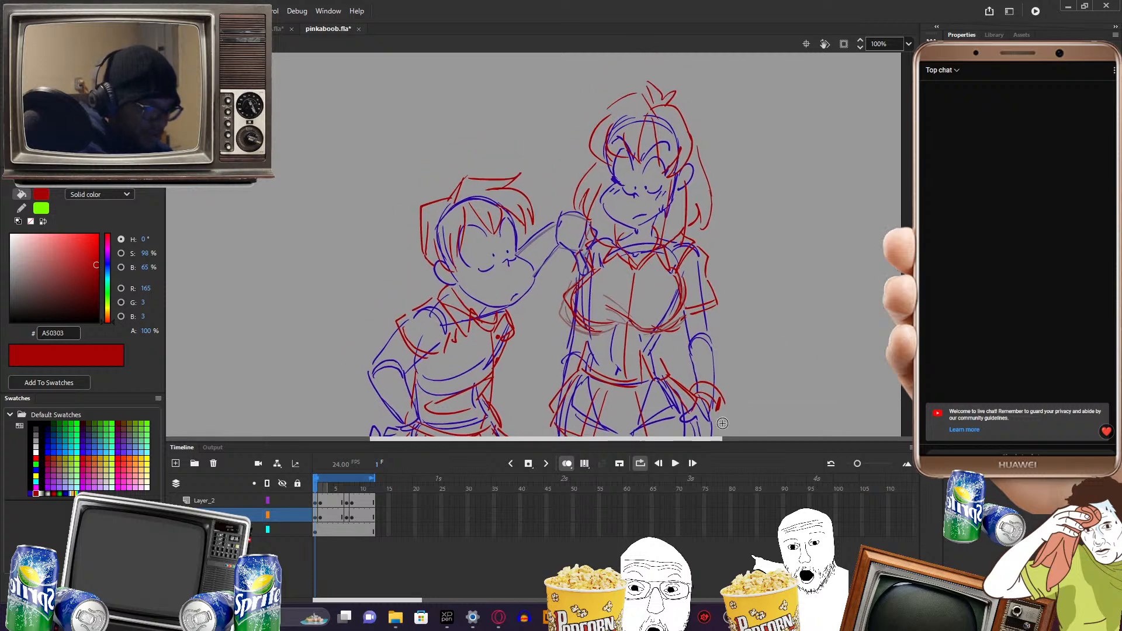
- Add a second scene to the document
key(shift+F2)
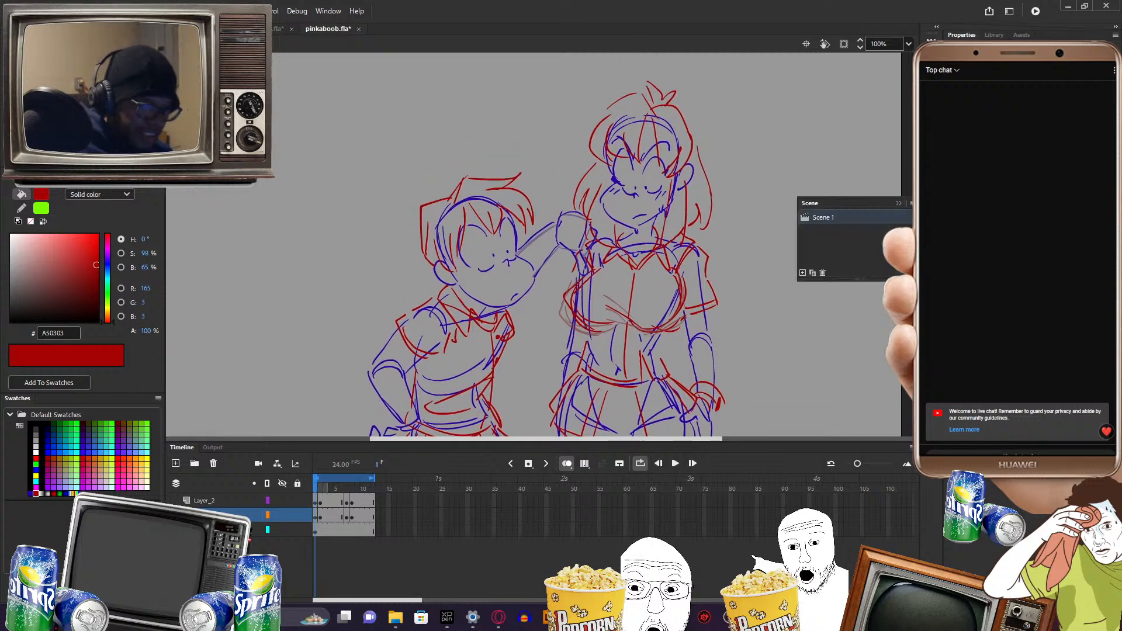
click(803, 273)
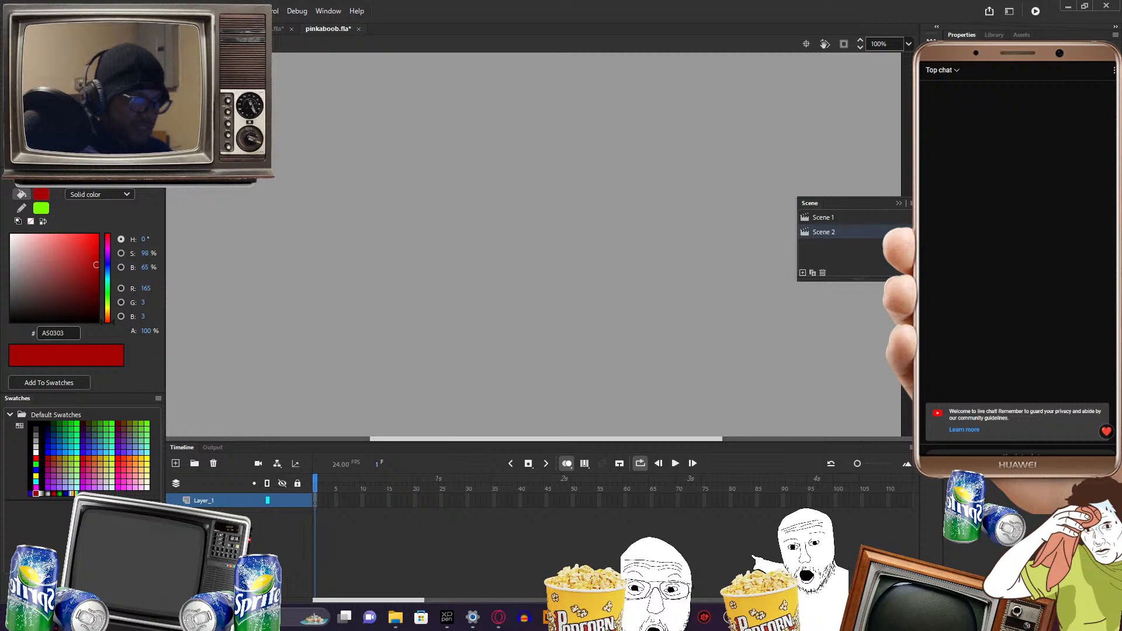
key(super+d)
key(super+d)
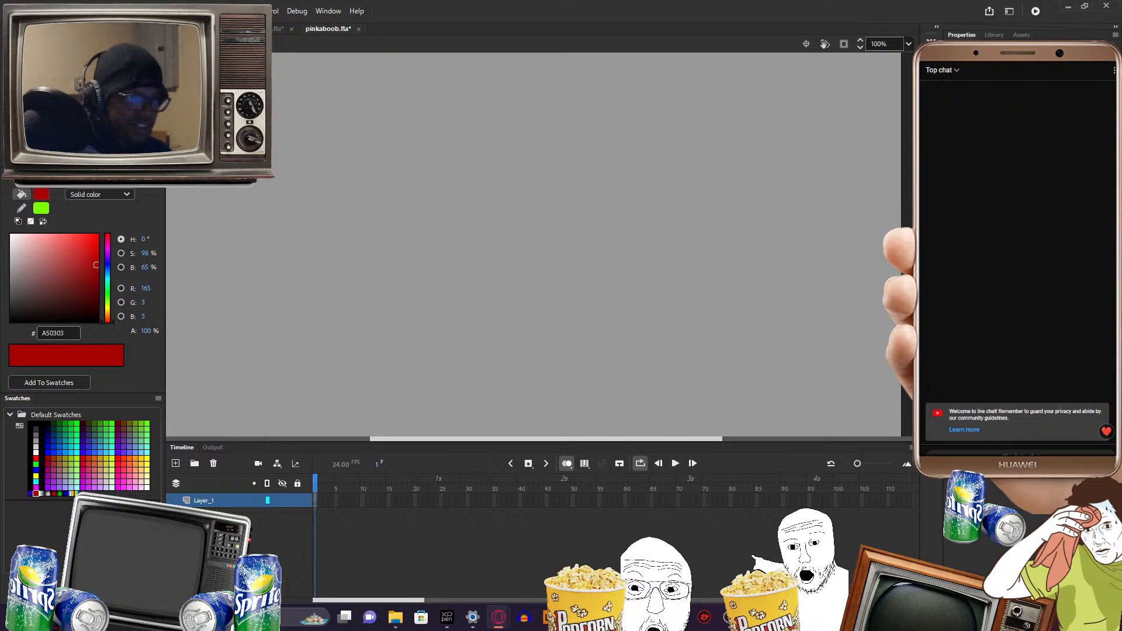
key(super+d)
key(super+d)
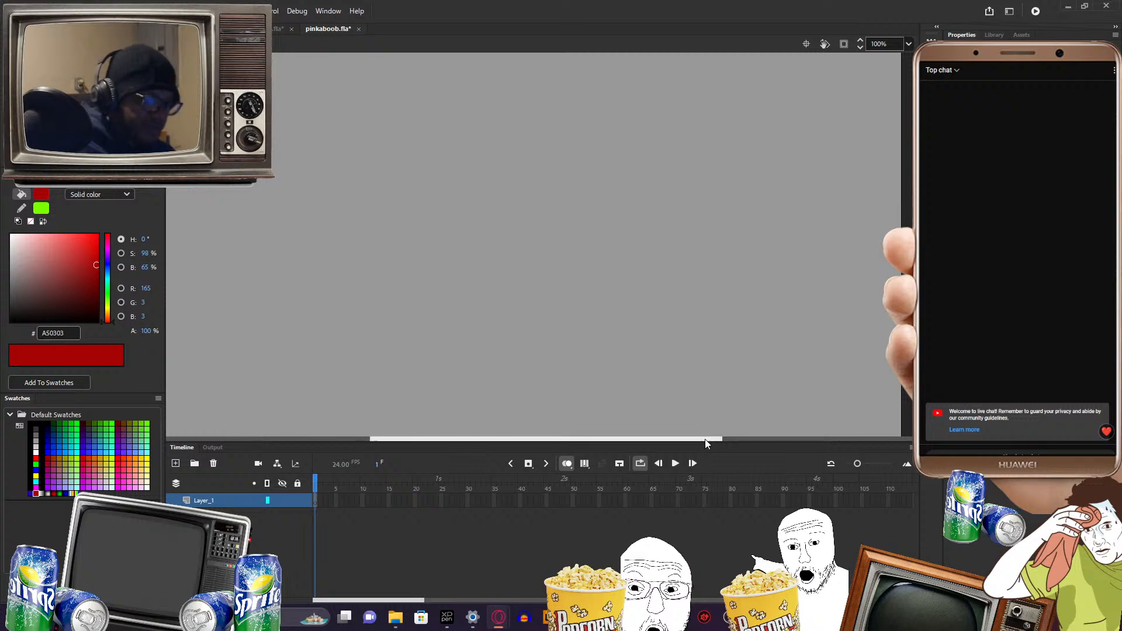
- Look at Scene 1 again and return to the empty Scene 2
key(shift+F2)
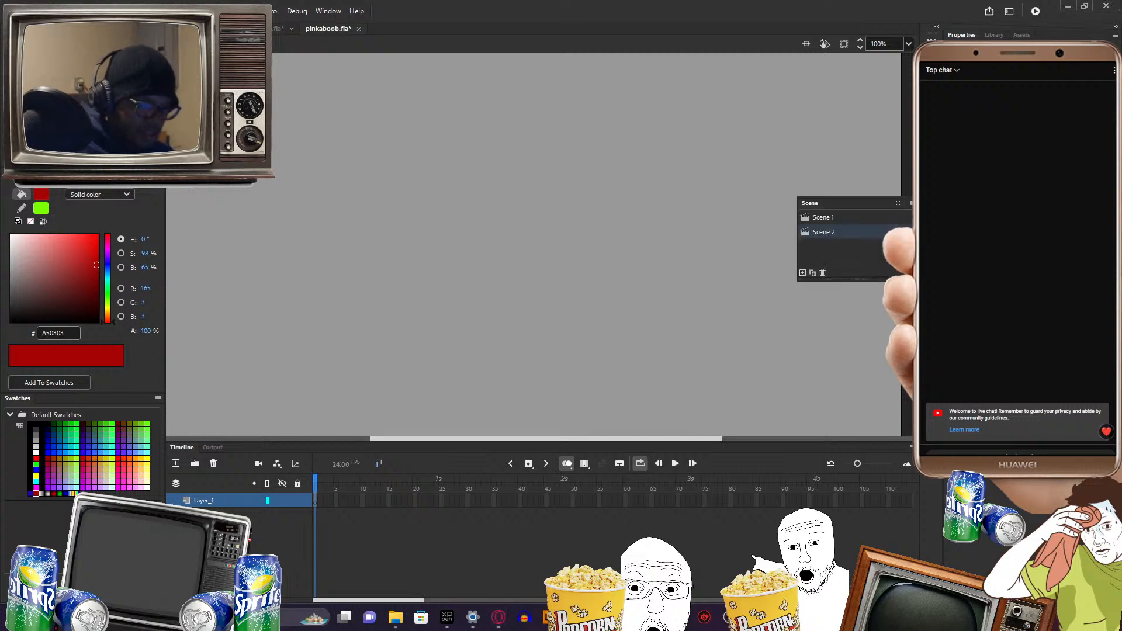
click(842, 221)
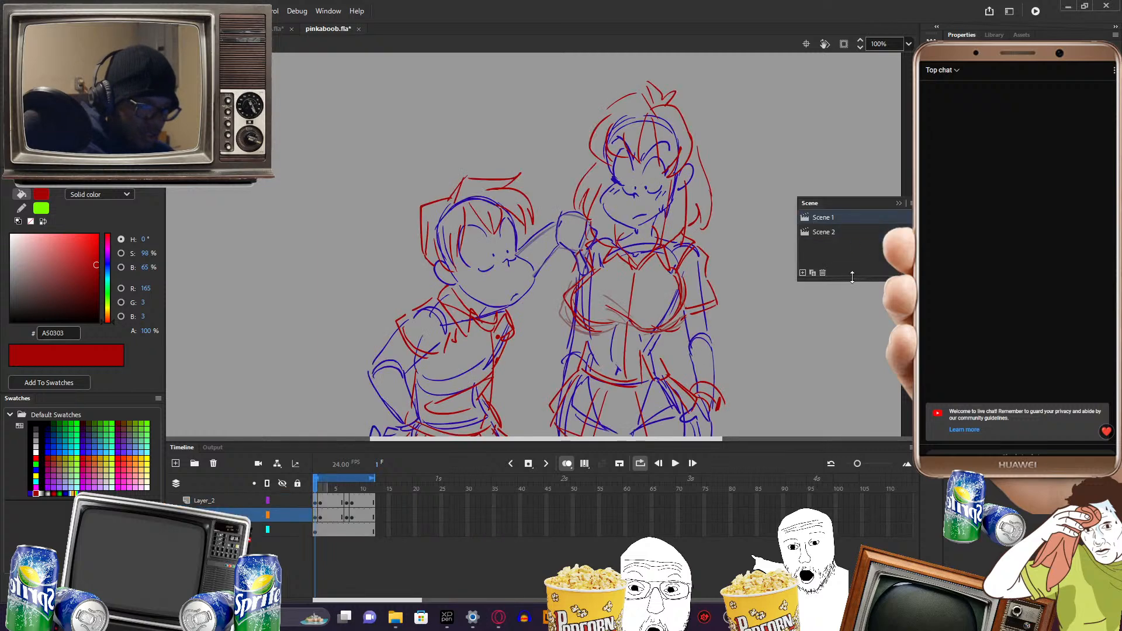
click(845, 235)
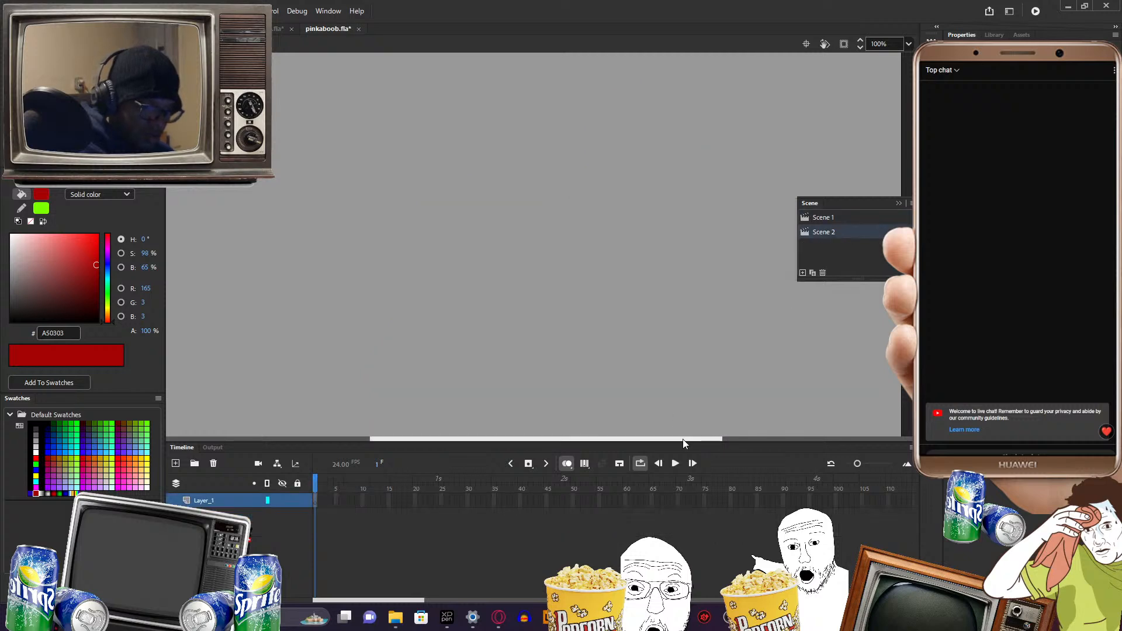
key(shift+F2)
- Sketch a character's head outline in red on frame 1 of Scene 2, with rounded skull, protruding jaw and one ear
drag(722, 316, 765, 368)
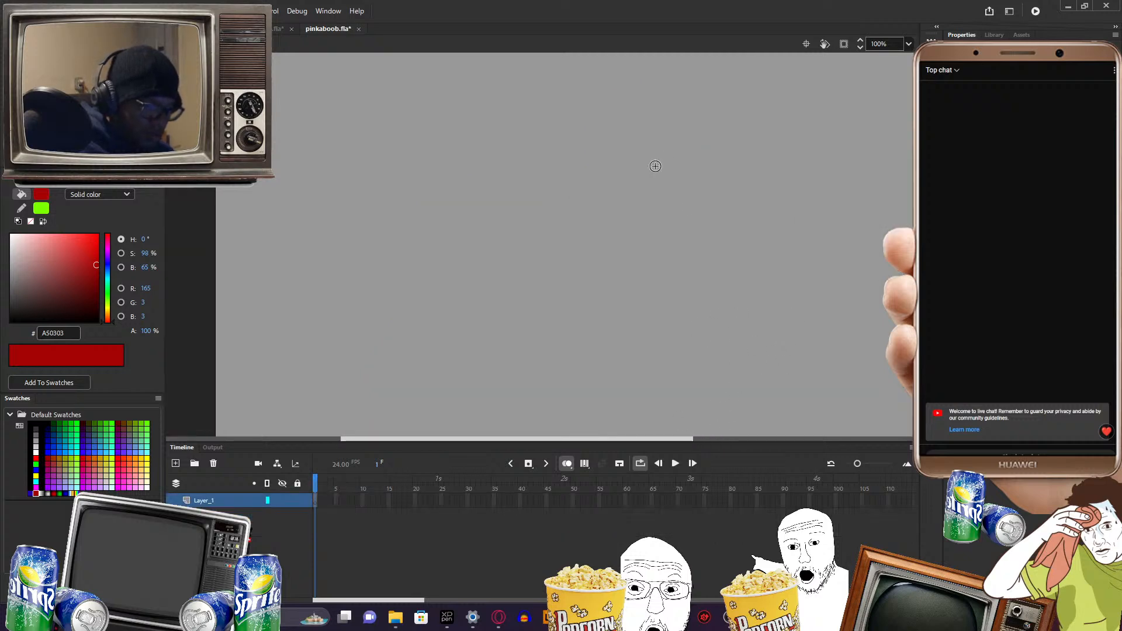
mouse_move(634, 143)
mouse_down()
mouse_move(607, 181)
mouse_move(697, 186)
mouse_move(690, 151)
mouse_up()
mouse_move(608, 176)
mouse_down()
mouse_move(619, 227)
mouse_move(601, 259)
mouse_move(656, 285)
mouse_move(698, 236)
mouse_up()
mouse_move(695, 173)
mouse_down()
mouse_move(699, 226)
mouse_move(704, 200)
mouse_move(748, 258)
mouse_move(662, 248)
mouse_up()
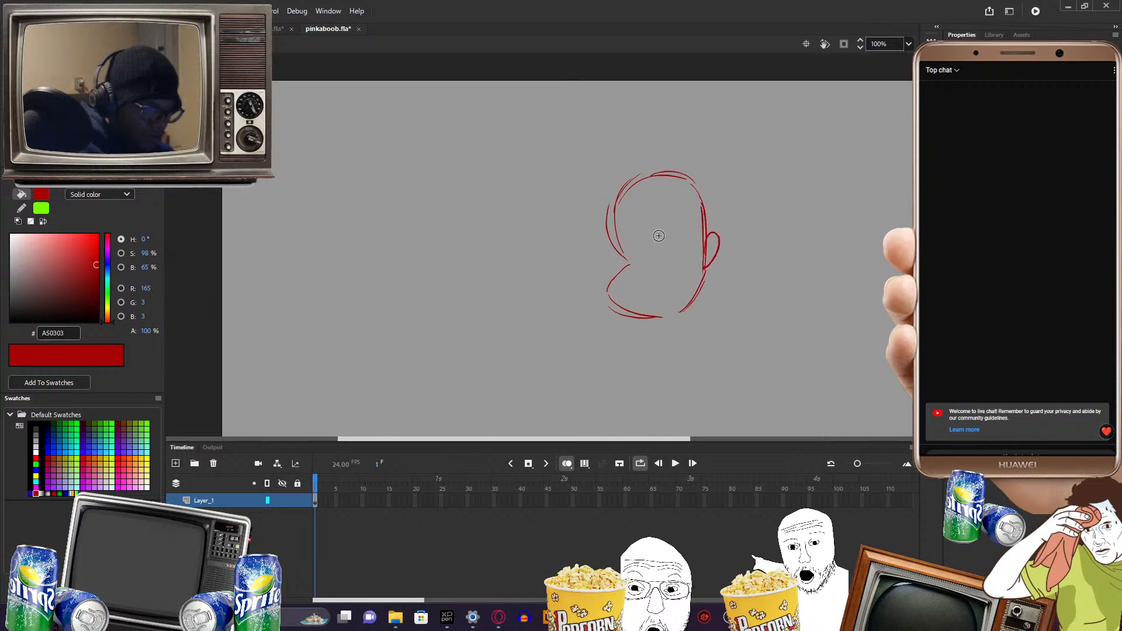
- Sketch the face inside the head outline in red, with tall eyes, pointed brows, a small nose and an open mouth near the jaw
mouse_move(670, 200)
mouse_down()
mouse_move(653, 250)
mouse_move(616, 197)
mouse_move(646, 235)
mouse_move(687, 222)
mouse_move(688, 252)
mouse_move(674, 273)
mouse_up()
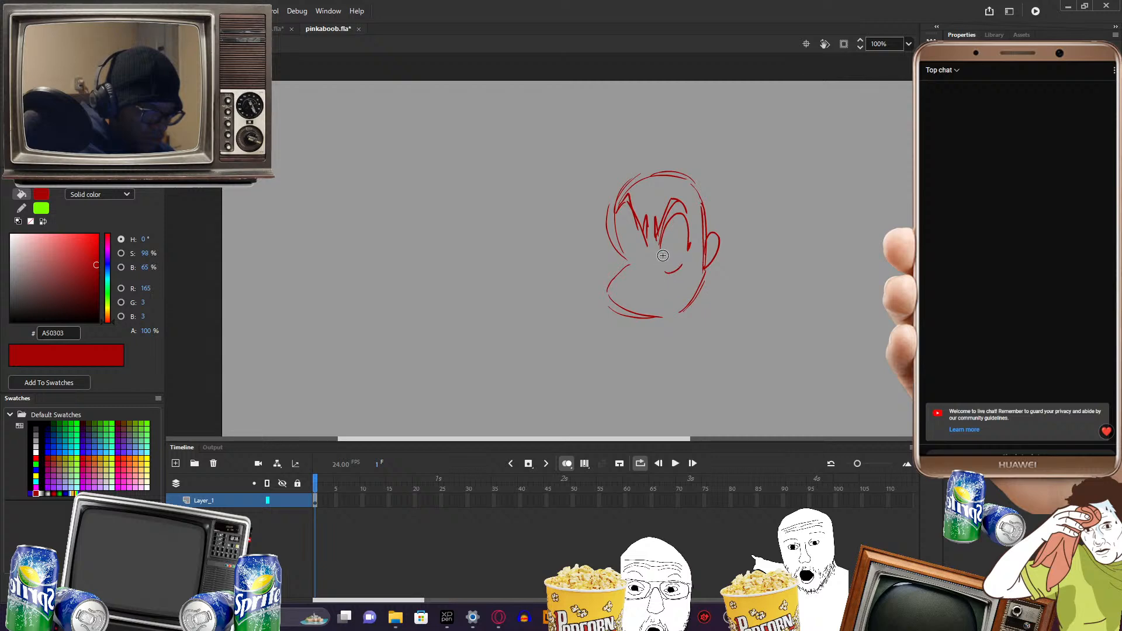
mouse_move(629, 214)
mouse_down()
mouse_move(636, 268)
mouse_move(653, 273)
mouse_move(629, 260)
mouse_move(676, 298)
mouse_move(665, 296)
mouse_move(693, 282)
mouse_move(668, 309)
mouse_move(680, 282)
mouse_up()
click(652, 257)
key(ctrl+z)
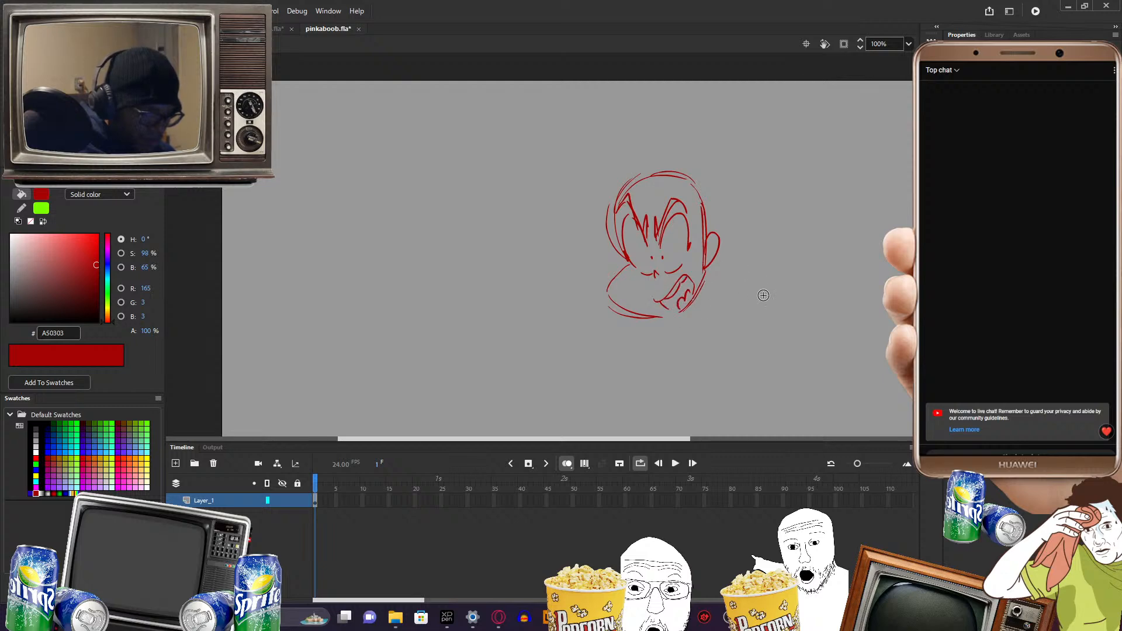
- Add red diagonal hatching across the face beneath the eyes
drag(764, 297, 748, 315)
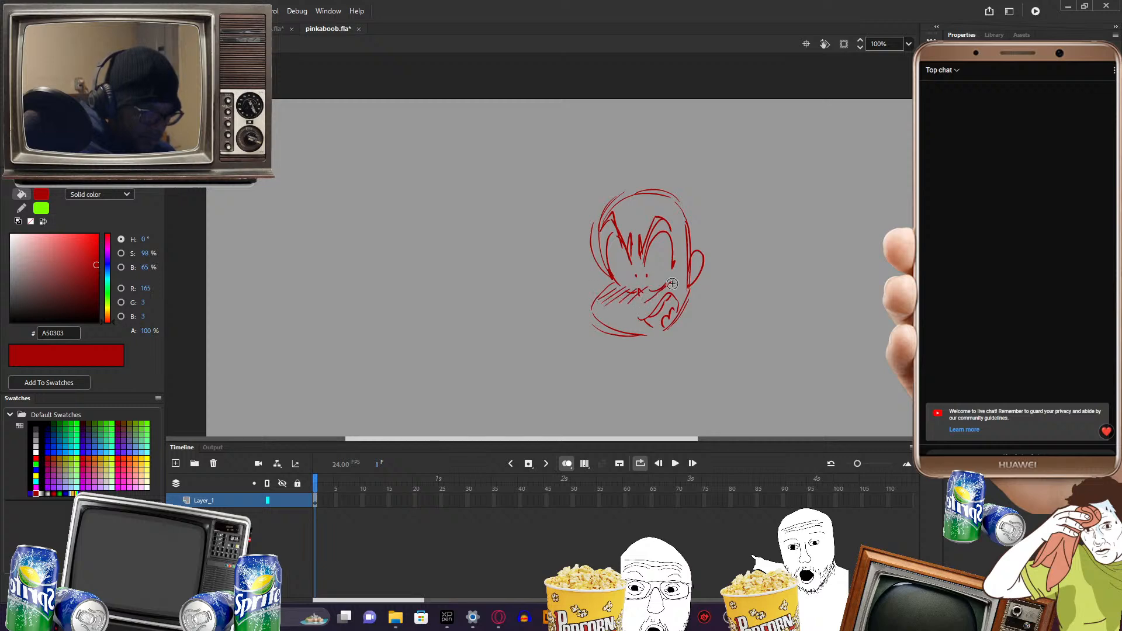
drag(712, 351, 707, 303)
drag(746, 359, 727, 327)
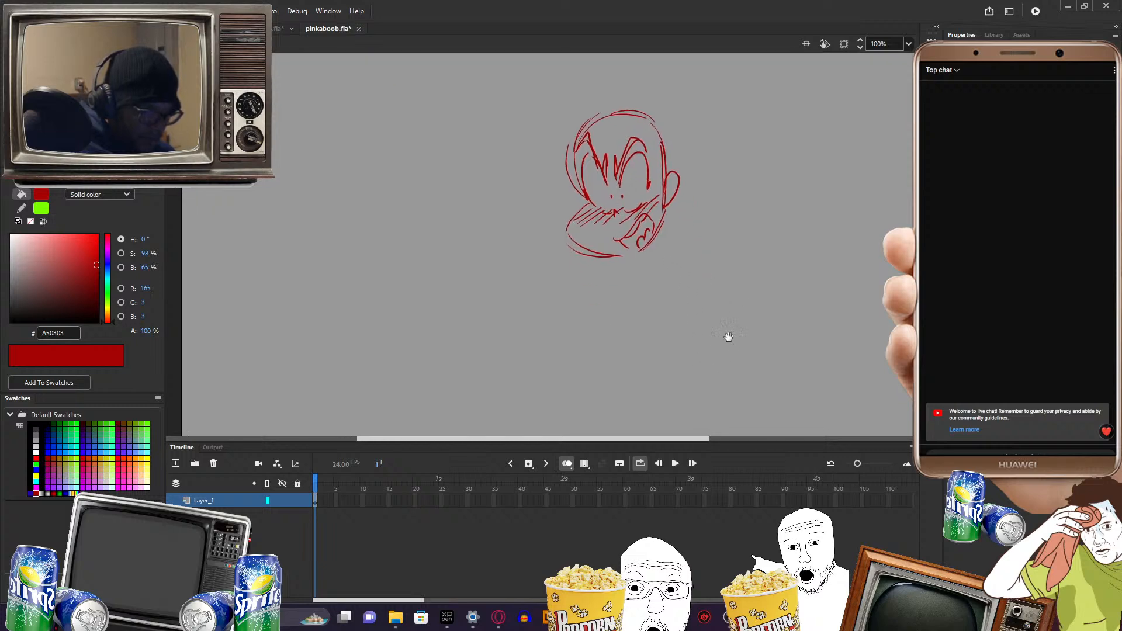
- Sketch the upper torso below the head in red, with a curved upper-chest line and two large rounded chest forms
mouse_move(579, 285)
mouse_down()
mouse_move(625, 274)
mouse_move(668, 318)
mouse_up()
drag(615, 284, 657, 345)
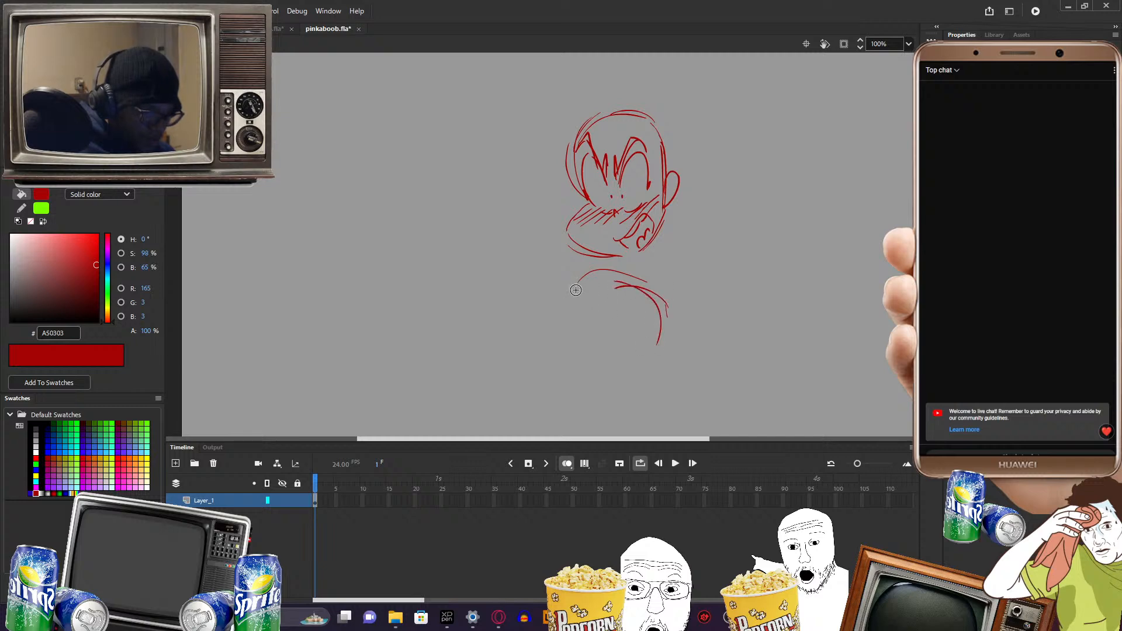
mouse_move(563, 355)
mouse_down()
mouse_move(560, 336)
mouse_move(622, 344)
mouse_move(637, 374)
mouse_up()
drag(661, 313, 649, 379)
mouse_move(726, 358)
mouse_down()
mouse_move(757, 331)
mouse_move(782, 331)
mouse_up()
drag(682, 260, 683, 338)
mouse_move(624, 262)
mouse_down()
mouse_move(606, 342)
mouse_move(673, 335)
mouse_move(764, 354)
mouse_up()
mouse_move(768, 334)
mouse_down()
mouse_move(762, 303)
mouse_move(723, 278)
mouse_up()
mouse_move(739, 283)
mouse_down()
mouse_move(748, 354)
mouse_move(728, 285)
mouse_up()
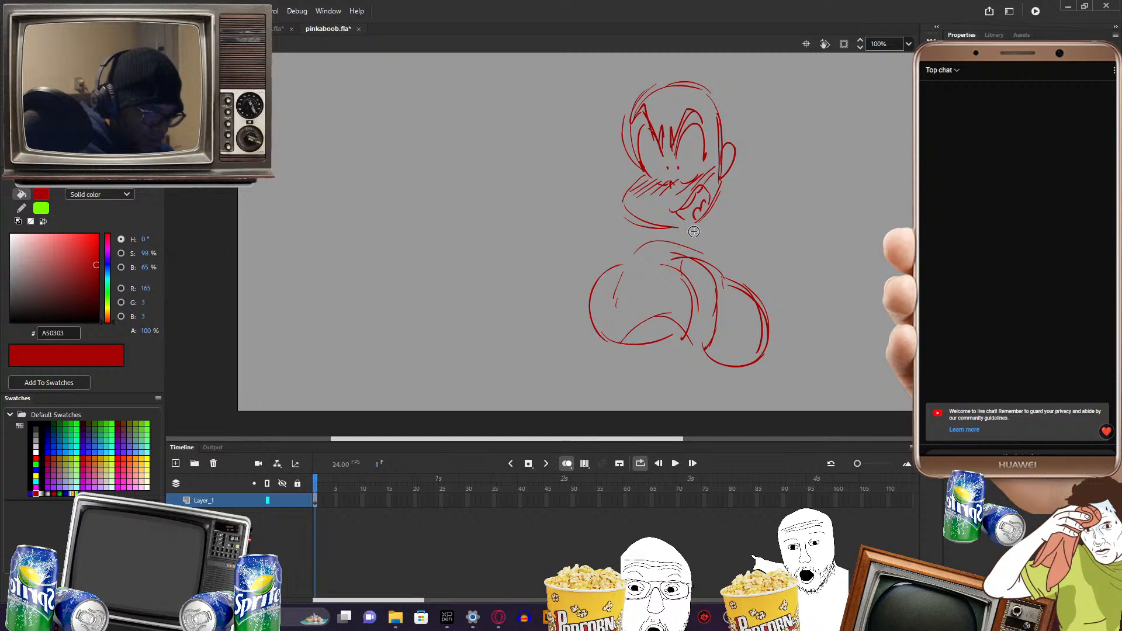
- Sketch the neck and rounded shoulders in red, and erase the overlapping lines on the upper chest
mouse_move(673, 234)
mouse_down()
mouse_move(611, 249)
mouse_move(740, 267)
mouse_move(736, 238)
mouse_move(736, 274)
mouse_up()
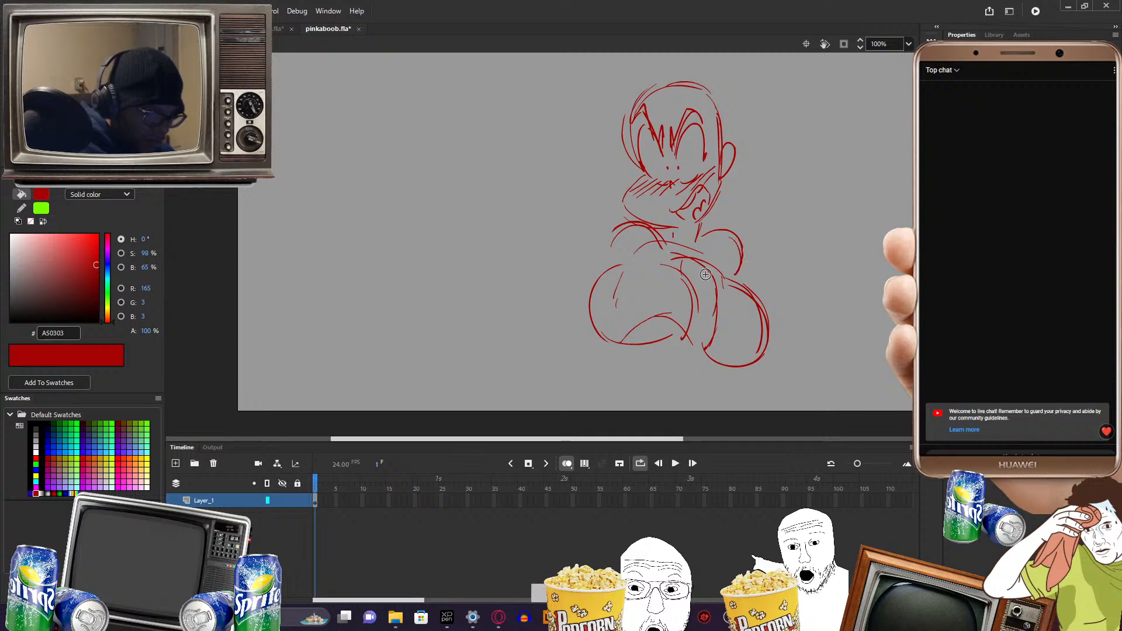
key(e)
mouse_move(699, 280)
mouse_down()
mouse_move(714, 264)
mouse_move(703, 250)
mouse_up()
mouse_move(694, 253)
mouse_down()
mouse_move(691, 266)
mouse_move(673, 253)
mouse_up()
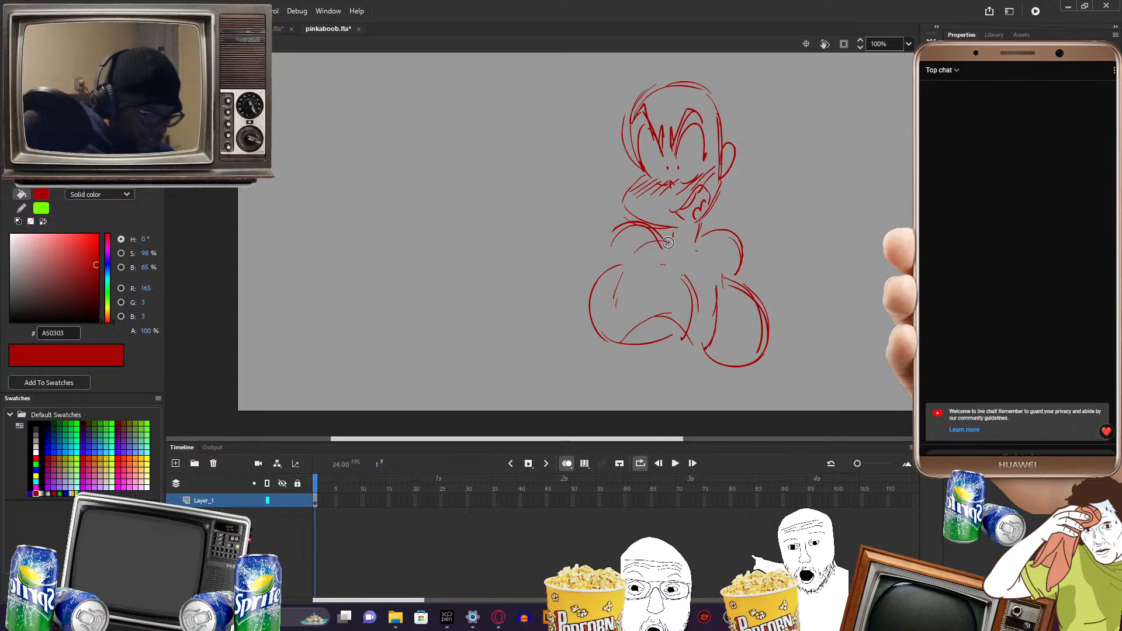
- Sketch the narrow waist and the start of the hips below the chest in red
mouse_move(838, 288)
mouse_down()
mouse_move(796, 303)
mouse_move(796, 290)
mouse_up()
mouse_move(552, 318)
mouse_down()
mouse_move(564, 351)
mouse_move(639, 349)
mouse_move(549, 377)
mouse_up()
drag(629, 358, 635, 383)
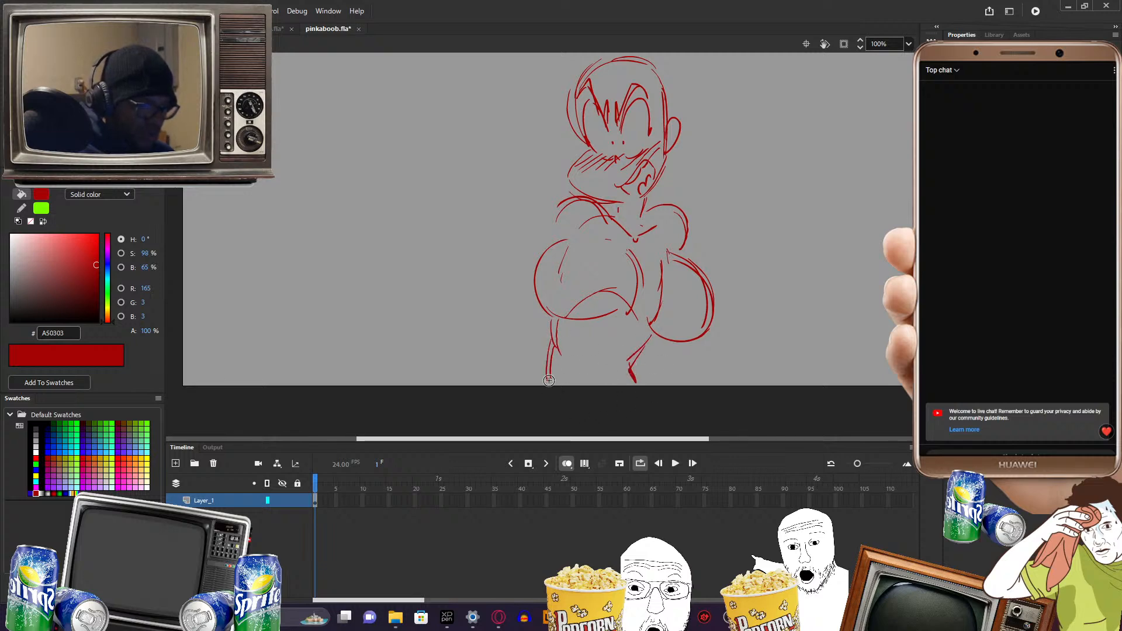
drag(544, 379, 530, 394)
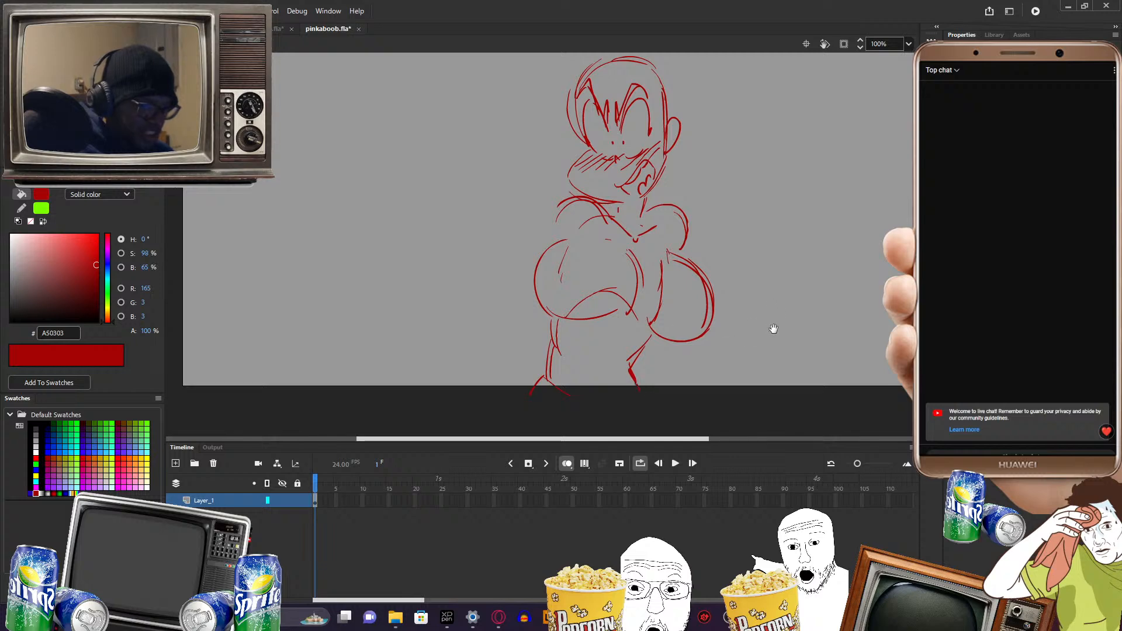
drag(771, 319, 795, 335)
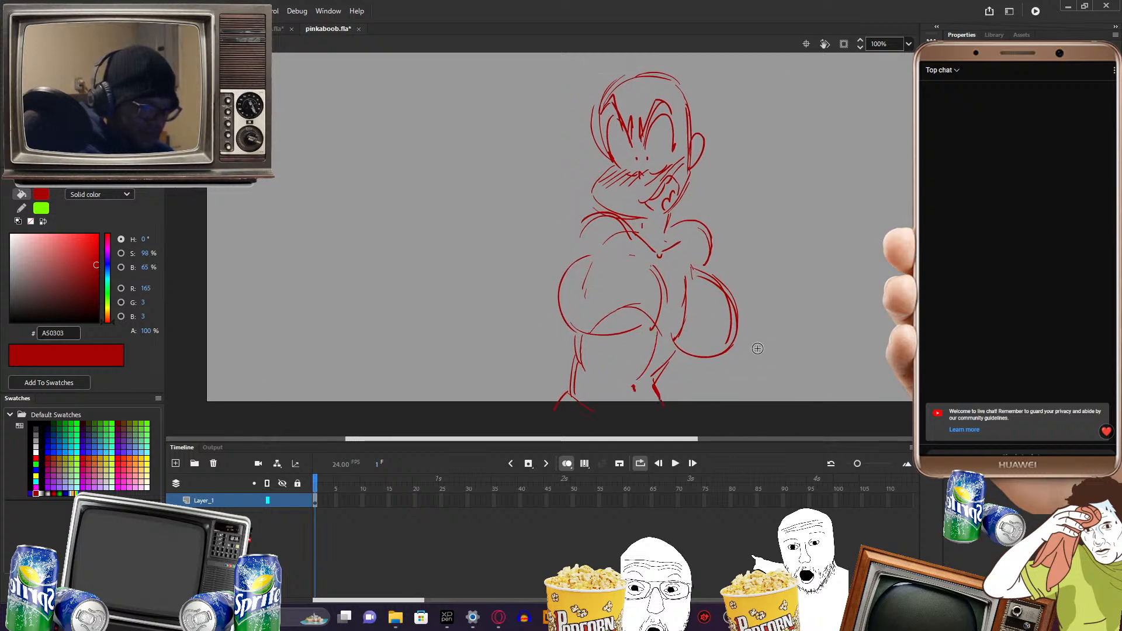
drag(745, 362, 789, 342)
drag(677, 315, 658, 334)
mouse_move(832, 291)
mouse_down()
mouse_move(826, 319)
mouse_move(775, 323)
mouse_up()
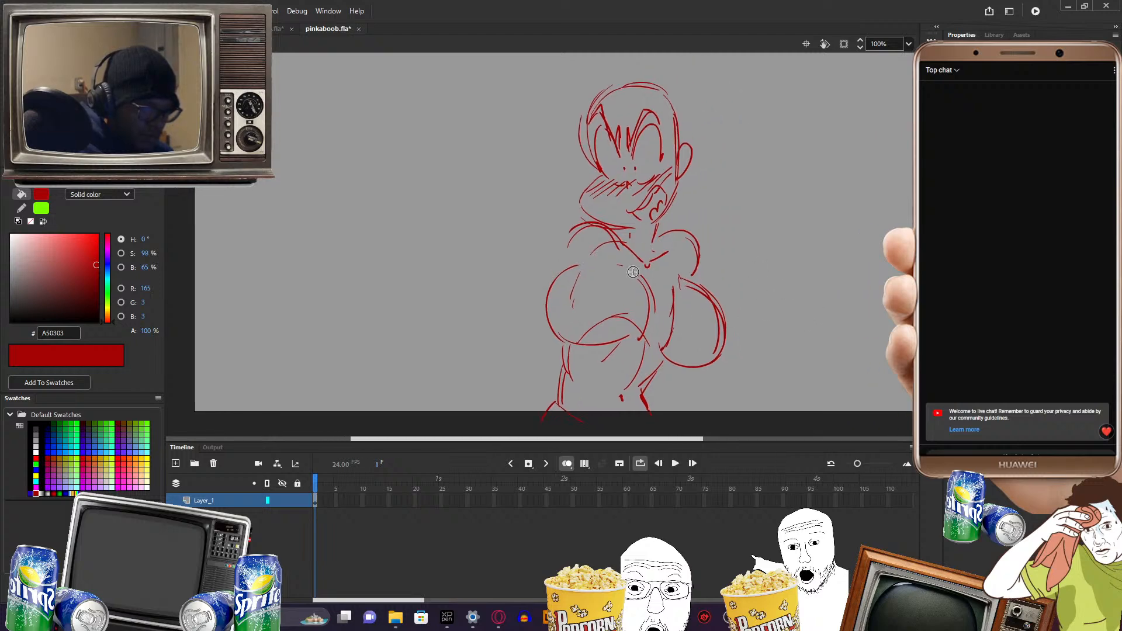
- Erase the leftover construction lines inside the chest forms
drag(627, 299, 582, 336)
drag(613, 324, 635, 321)
drag(683, 353, 664, 279)
mouse_move(631, 335)
mouse_down()
mouse_move(626, 311)
mouse_move(580, 288)
mouse_move(572, 310)
mouse_up()
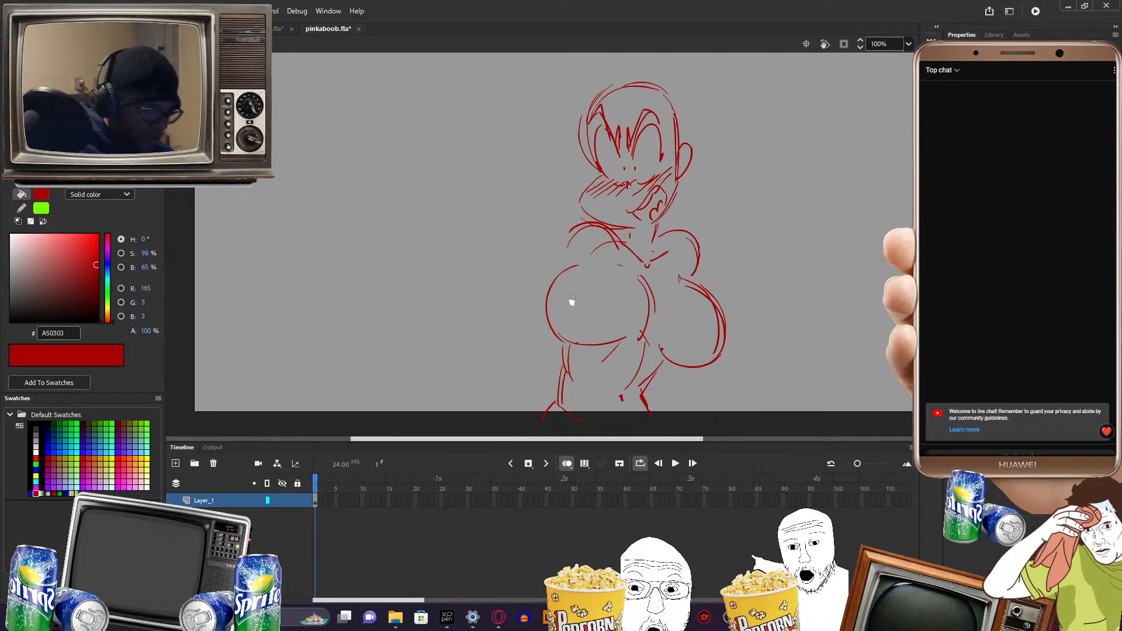
- Sketch the outstretched arm on the ear side in red, with a wrist band and a bent hand with spread fingers
drag(818, 278, 777, 271)
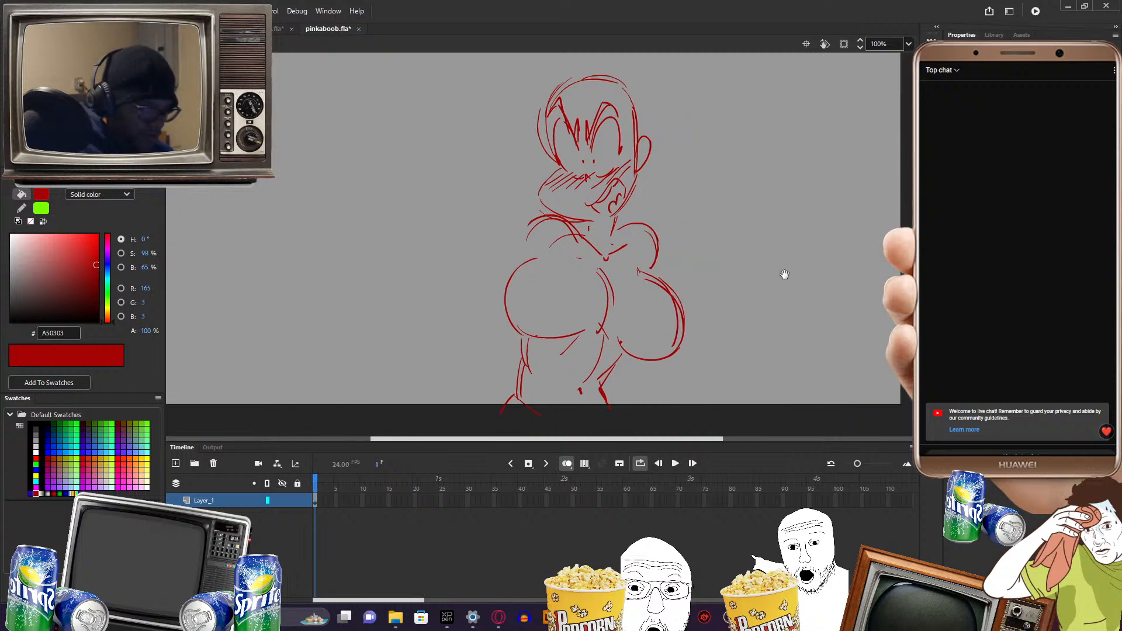
drag(671, 253, 728, 262)
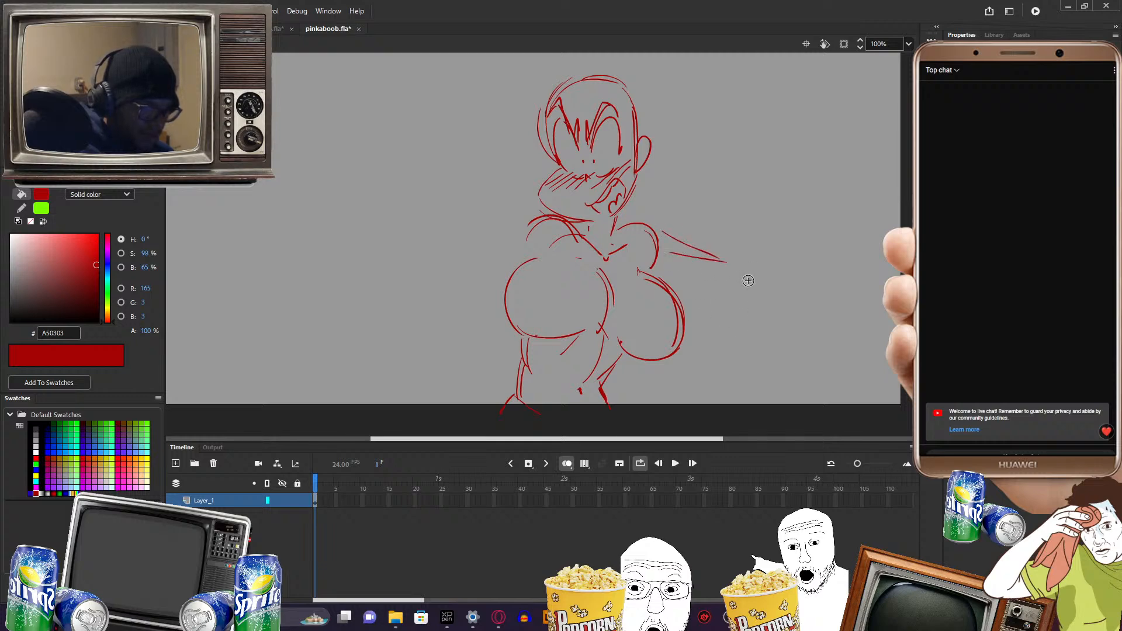
mouse_move(752, 317)
mouse_down()
mouse_move(759, 336)
mouse_move(729, 359)
mouse_move(746, 340)
mouse_up()
drag(759, 314, 780, 293)
mouse_move(785, 298)
mouse_down()
mouse_move(790, 320)
mouse_move(776, 306)
mouse_up()
mouse_move(781, 324)
mouse_down()
mouse_move(800, 330)
mouse_move(795, 351)
mouse_up()
mouse_move(738, 292)
mouse_down()
mouse_move(751, 340)
mouse_move(741, 326)
mouse_up()
mouse_move(737, 326)
mouse_down()
mouse_move(745, 299)
mouse_move(745, 329)
mouse_move(669, 324)
mouse_move(728, 323)
mouse_up()
drag(682, 282, 735, 302)
- Sketch the opposite arm's raised forearm and the hand's palm and first fingers in red
drag(761, 354, 860, 255)
drag(642, 282, 609, 349)
mouse_move(600, 389)
mouse_down()
mouse_move(602, 292)
mouse_move(598, 351)
mouse_up()
mouse_move(850, 193)
mouse_down()
mouse_move(821, 258)
mouse_move(855, 270)
mouse_up()
drag(623, 353, 607, 320)
mouse_move(612, 338)
mouse_down()
mouse_move(603, 308)
mouse_move(620, 270)
mouse_up()
drag(618, 272, 634, 341)
mouse_move(606, 304)
mouse_down()
mouse_move(589, 291)
mouse_move(622, 280)
mouse_up()
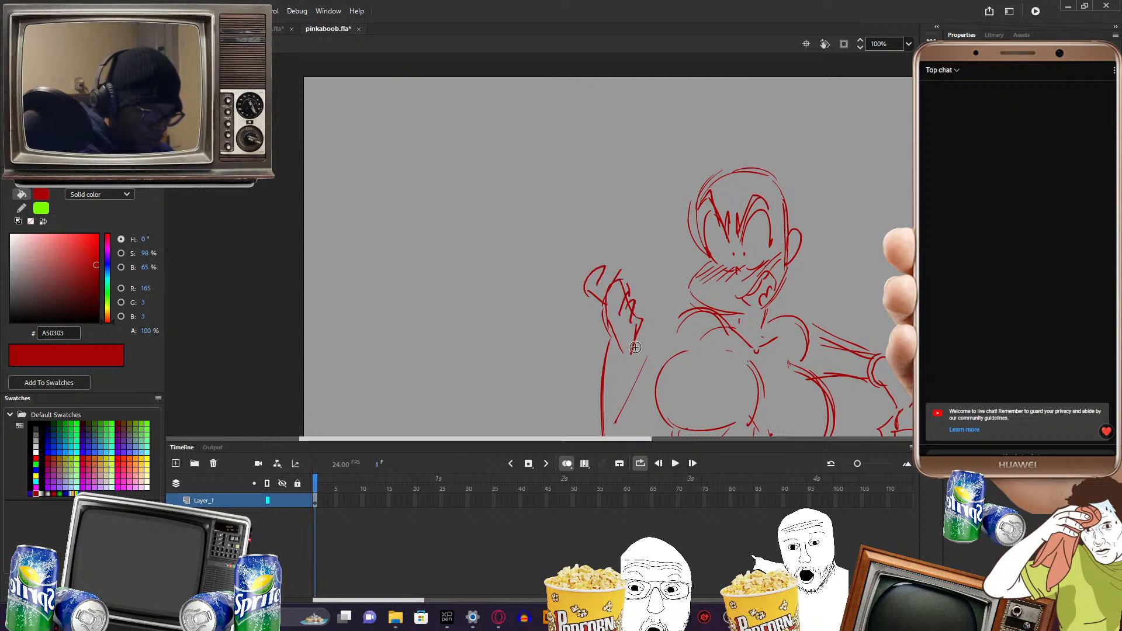
- Finish the raised hand's fingers and wrist, and round off the forearm at the elbow toward the torso in red
drag(686, 334, 692, 294)
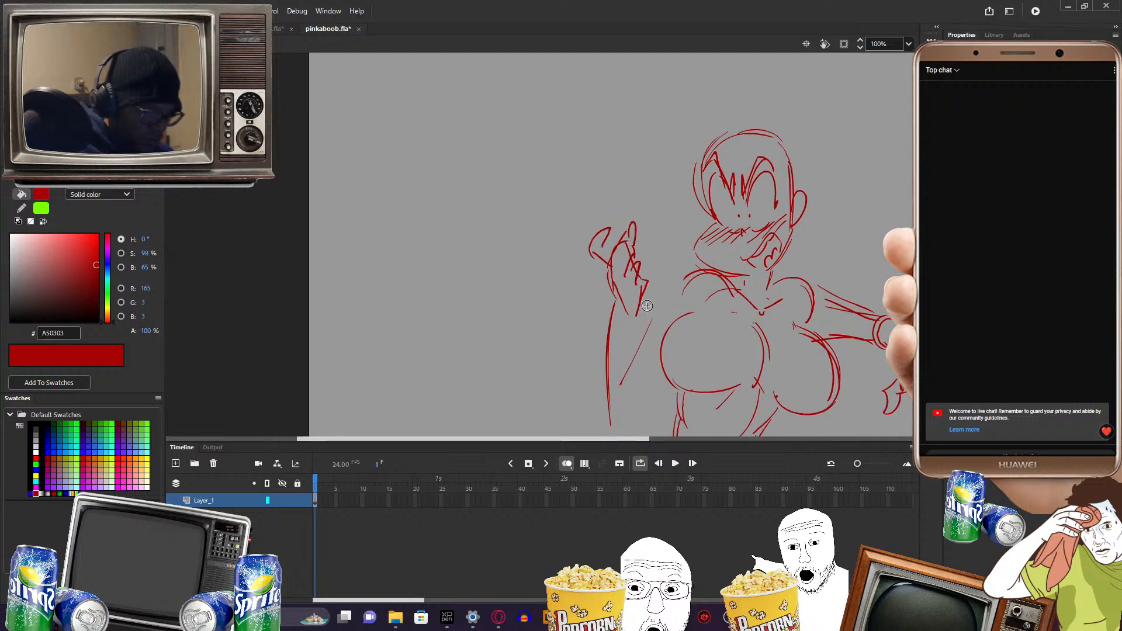
drag(601, 291, 624, 319)
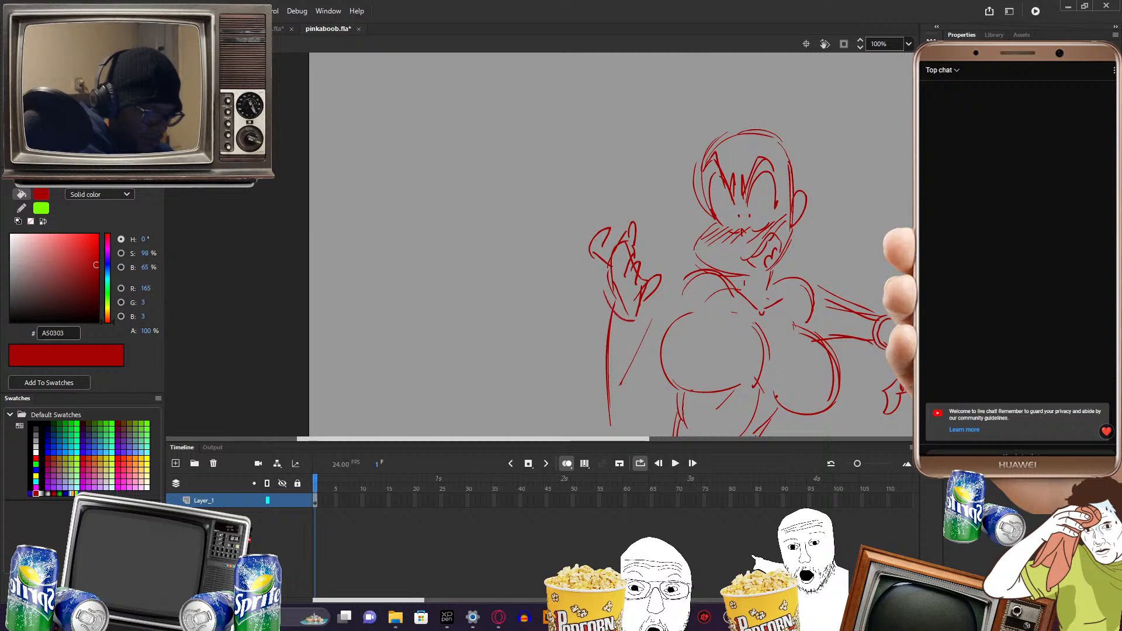
drag(675, 383, 678, 339)
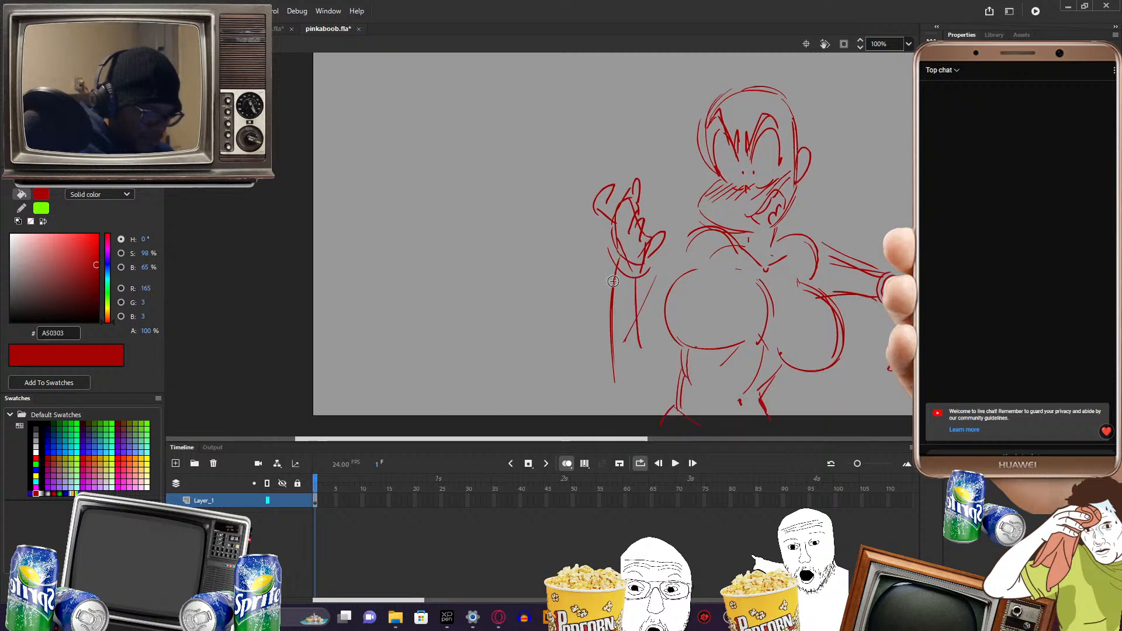
drag(604, 350, 642, 362)
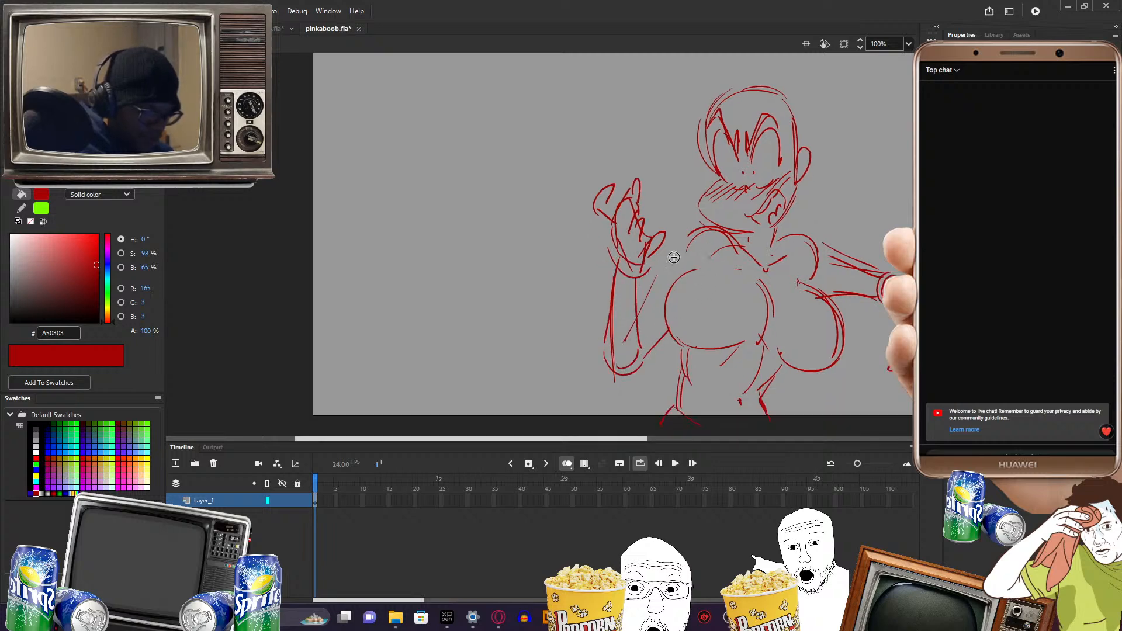
- Switch the drawing colour to blue 0307A5 and sketch the hair's peaked crown and pointed bangs over the head
mouse_move(885, 266)
mouse_down()
mouse_move(825, 324)
mouse_move(749, 311)
mouse_move(786, 287)
mouse_move(812, 303)
mouse_move(803, 329)
mouse_move(797, 251)
mouse_move(808, 258)
mouse_move(808, 245)
mouse_move(802, 314)
mouse_up()
click(107, 264)
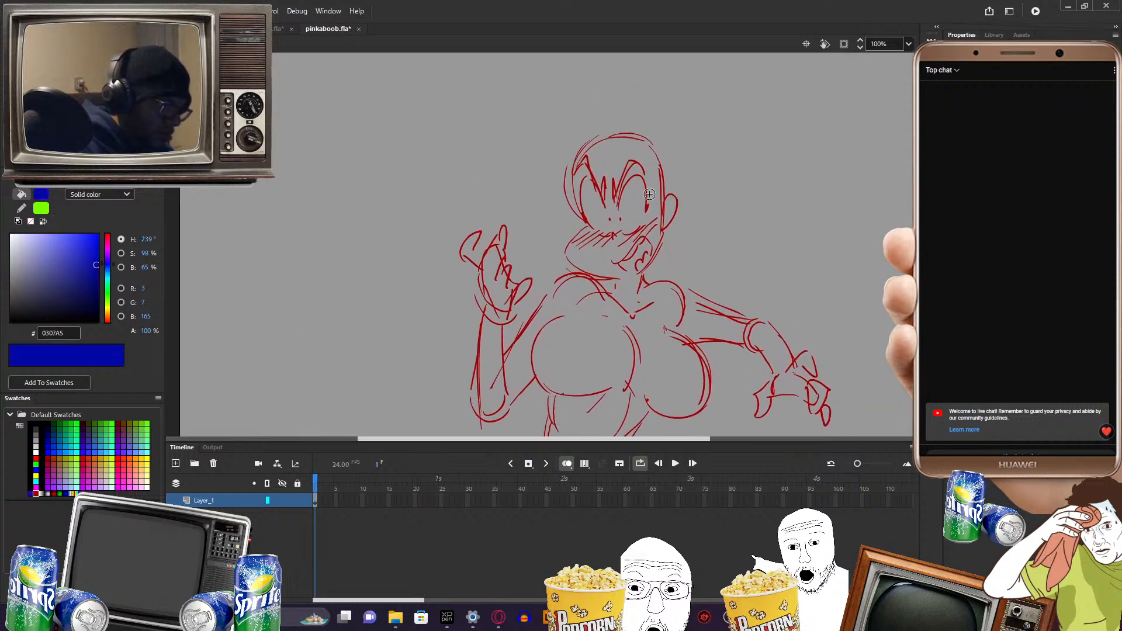
mouse_move(626, 170)
mouse_down()
mouse_move(649, 179)
mouse_move(657, 228)
mouse_move(627, 178)
mouse_move(617, 270)
mouse_move(580, 216)
mouse_move(582, 250)
mouse_move(615, 139)
mouse_move(651, 153)
mouse_move(691, 244)
mouse_move(712, 216)
mouse_move(710, 178)
mouse_up()
drag(642, 148, 679, 127)
drag(687, 130, 707, 174)
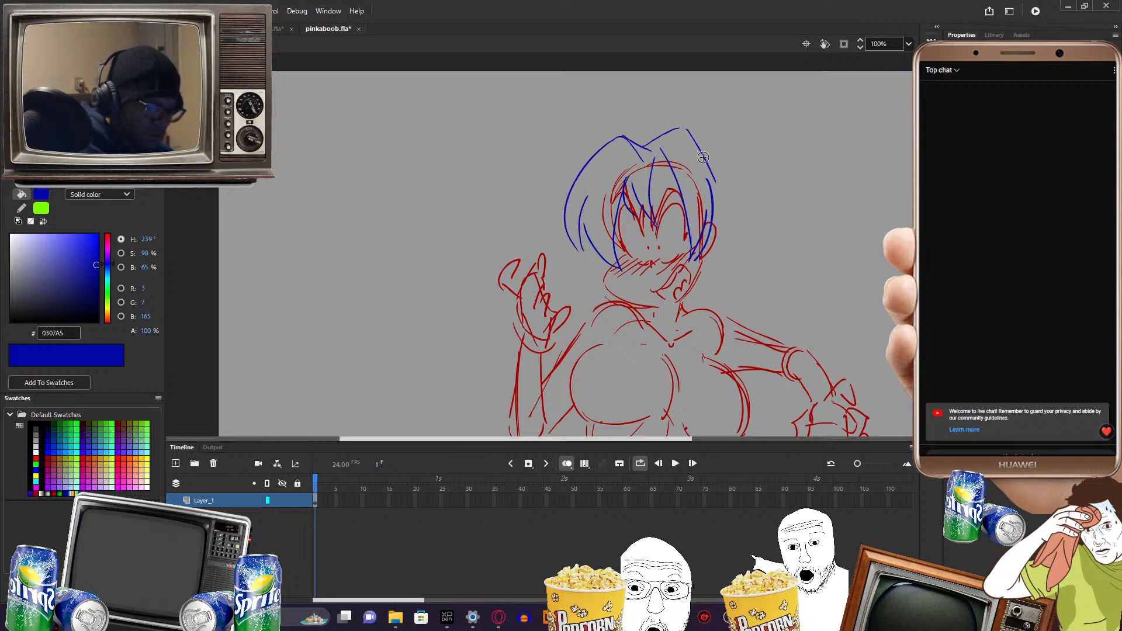
- Extend the blue hair with long side locks and flicked tips on both sides of the neck
mouse_move(754, 246)
mouse_down()
mouse_move(742, 192)
mouse_move(686, 271)
mouse_move(704, 204)
mouse_up()
mouse_move(611, 256)
mouse_down()
mouse_move(613, 274)
mouse_move(591, 214)
mouse_up()
mouse_move(701, 122)
mouse_down()
mouse_move(724, 178)
mouse_move(708, 233)
mouse_move(714, 269)
mouse_up()
drag(573, 253, 576, 261)
- Draw blue bracelets around both wrists
mouse_move(804, 280)
mouse_down()
mouse_move(772, 213)
mouse_move(816, 257)
mouse_up()
drag(519, 249, 553, 287)
drag(520, 283, 545, 285)
drag(824, 257, 774, 235)
mouse_move(779, 281)
mouse_down()
mouse_move(763, 271)
mouse_move(749, 294)
mouse_up()
drag(740, 230, 766, 273)
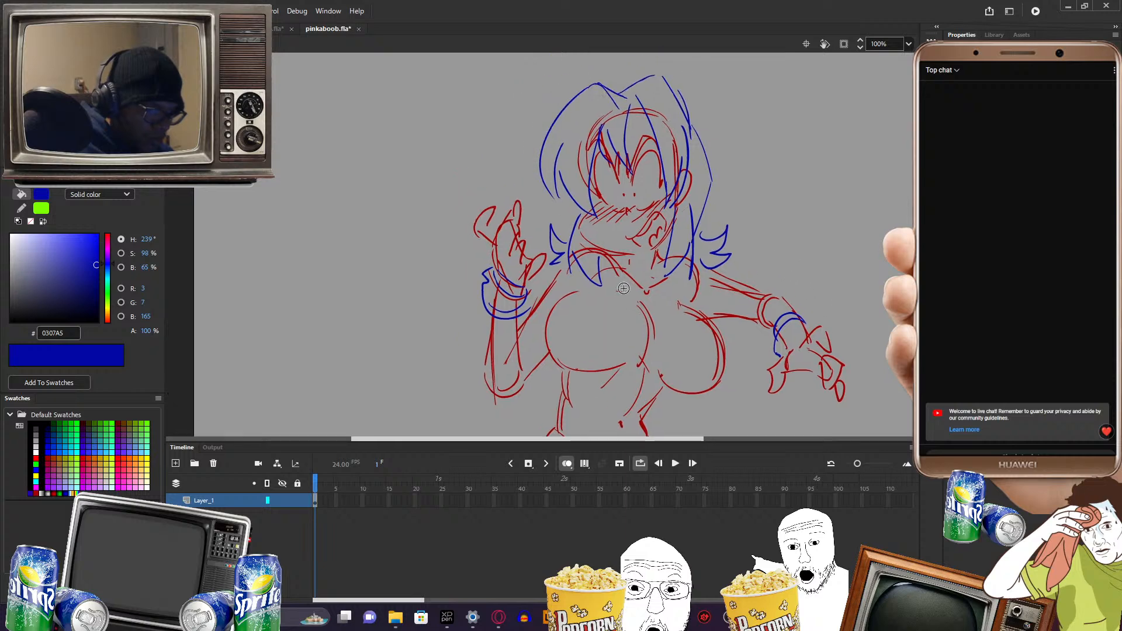
- Sketch a blue tank top over the torso, with shoulder straps, a scooped neckline, side contours and a curved hem
mouse_move(604, 259)
mouse_down()
mouse_move(643, 338)
mouse_move(678, 311)
mouse_up()
drag(669, 260, 678, 299)
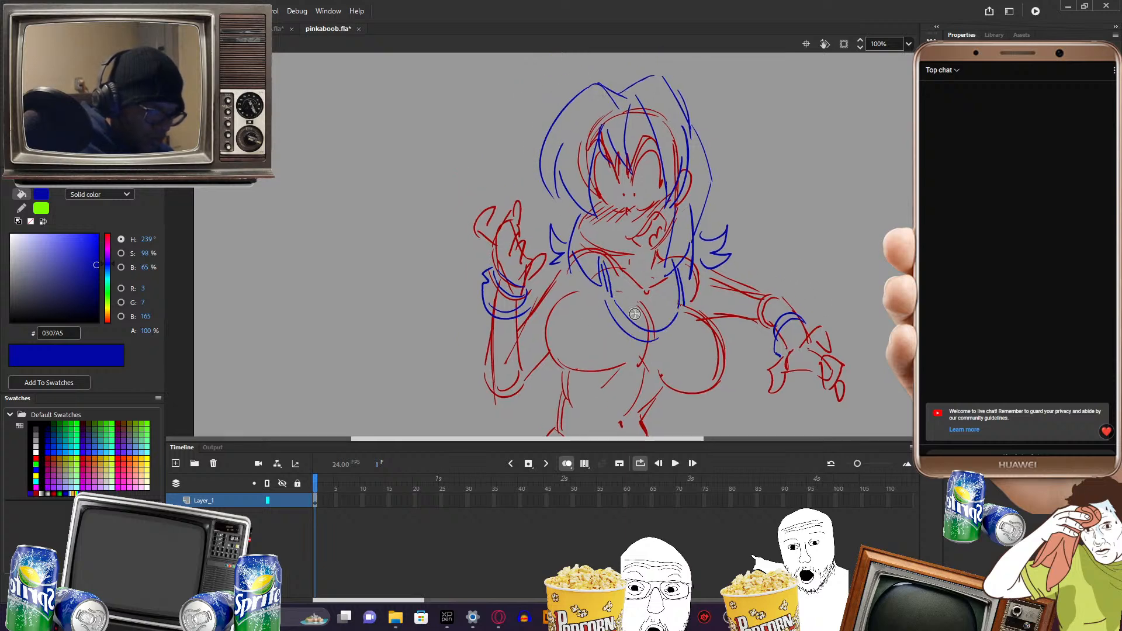
mouse_move(587, 289)
mouse_down()
mouse_move(543, 312)
mouse_move(584, 371)
mouse_up()
mouse_move(699, 302)
mouse_down()
mouse_move(727, 350)
mouse_move(685, 385)
mouse_up()
scroll(625, 369, down, 2)
mouse_move(596, 372)
mouse_down()
mouse_move(681, 369)
mouse_move(599, 372)
mouse_move(582, 357)
mouse_move(655, 397)
mouse_up()
scroll(761, 283, up, 2)
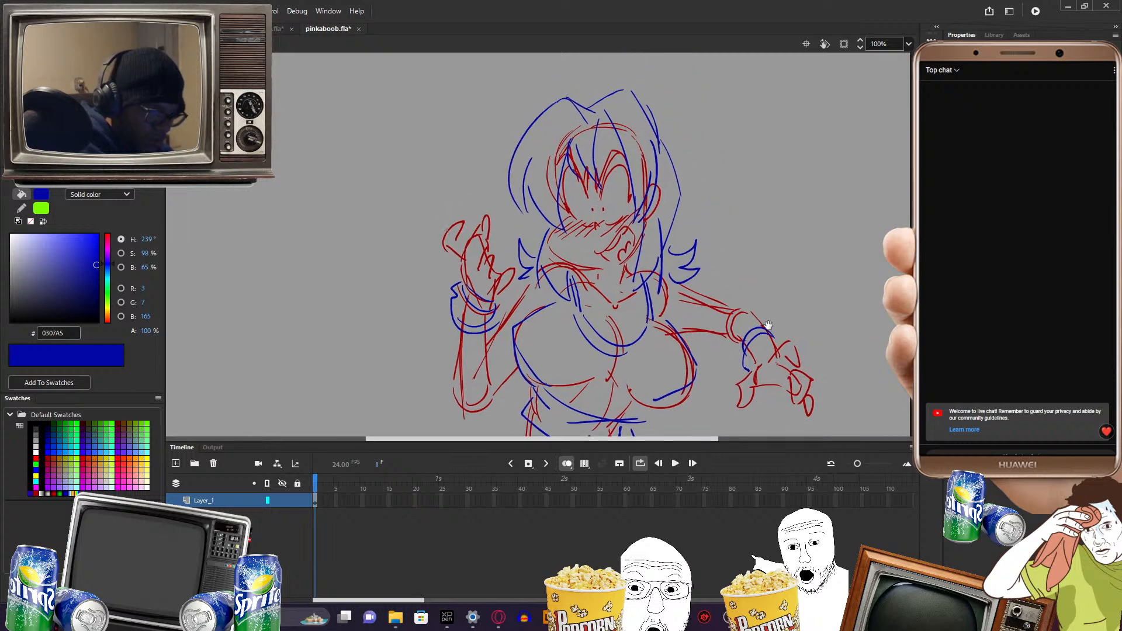
- Add a blue earring below the ear and blue clothing lines at the hip
drag(658, 222, 660, 225)
drag(739, 209, 717, 219)
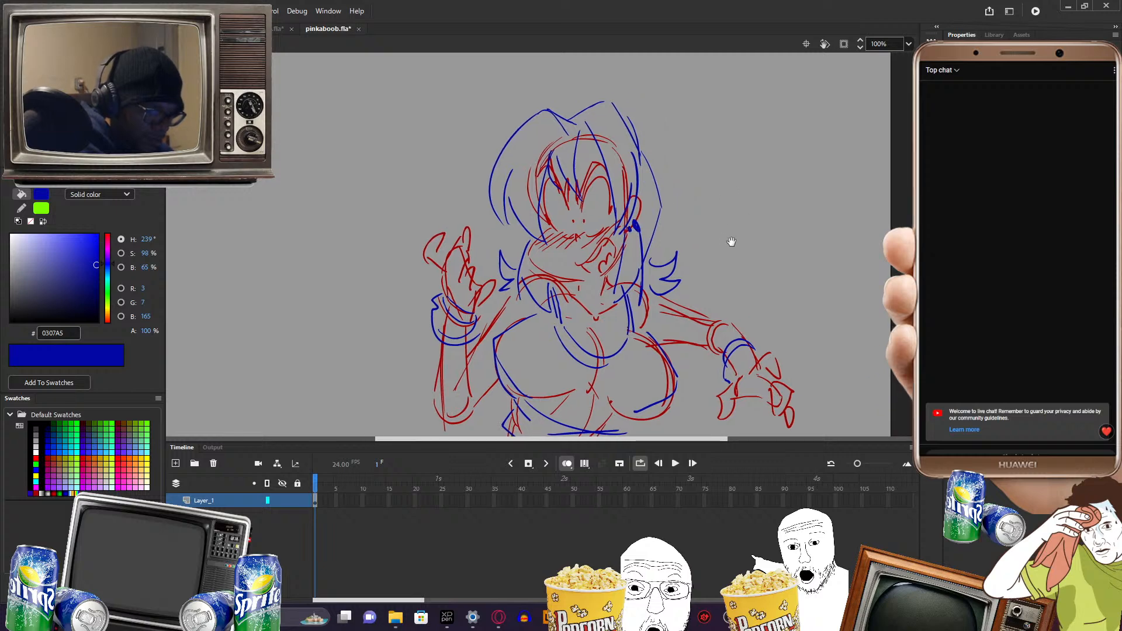
drag(734, 258, 756, 196)
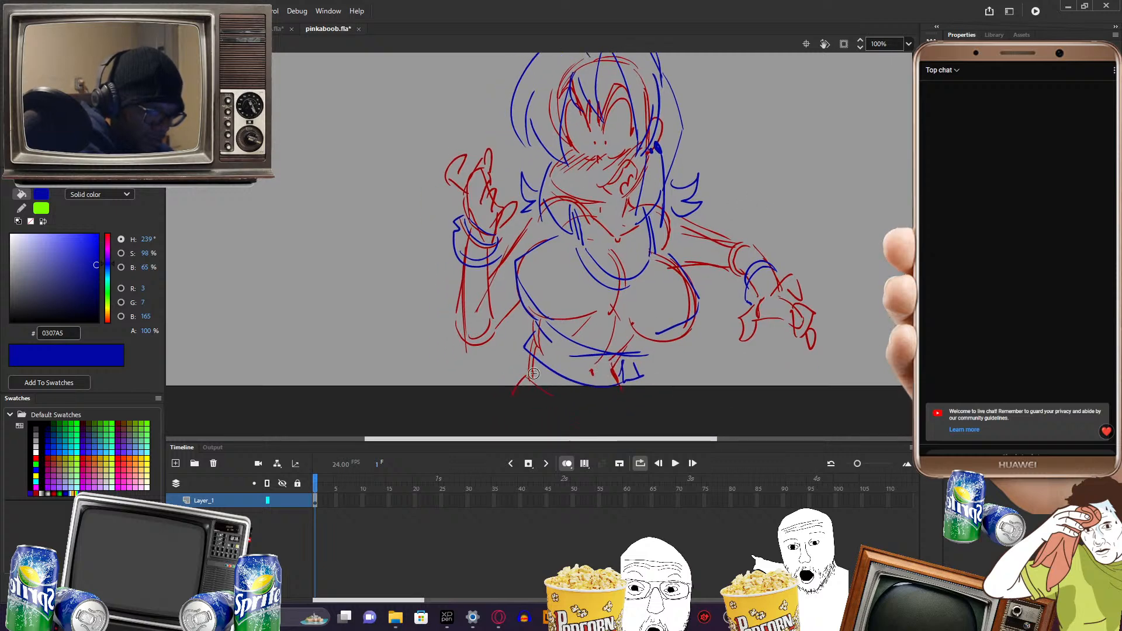
mouse_move(498, 386)
mouse_down()
mouse_move(518, 370)
mouse_move(534, 377)
mouse_up()
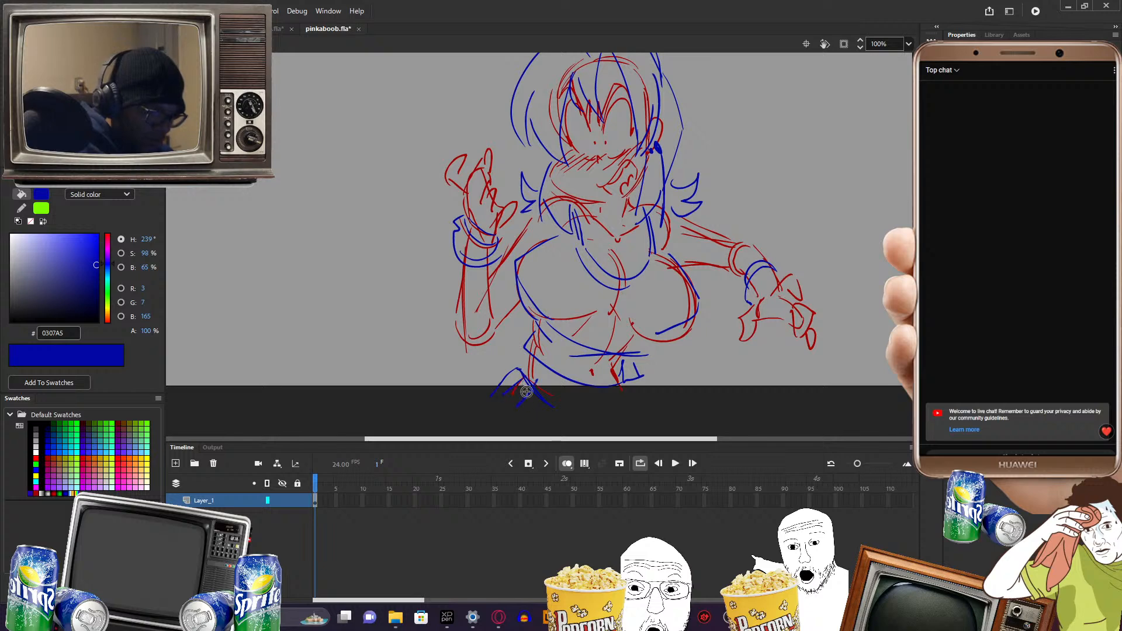
- Draw three blue wedge-shaped accent marks beside the top of the head
mouse_move(786, 251)
mouse_down()
mouse_move(777, 338)
mouse_move(743, 295)
mouse_move(738, 331)
mouse_up()
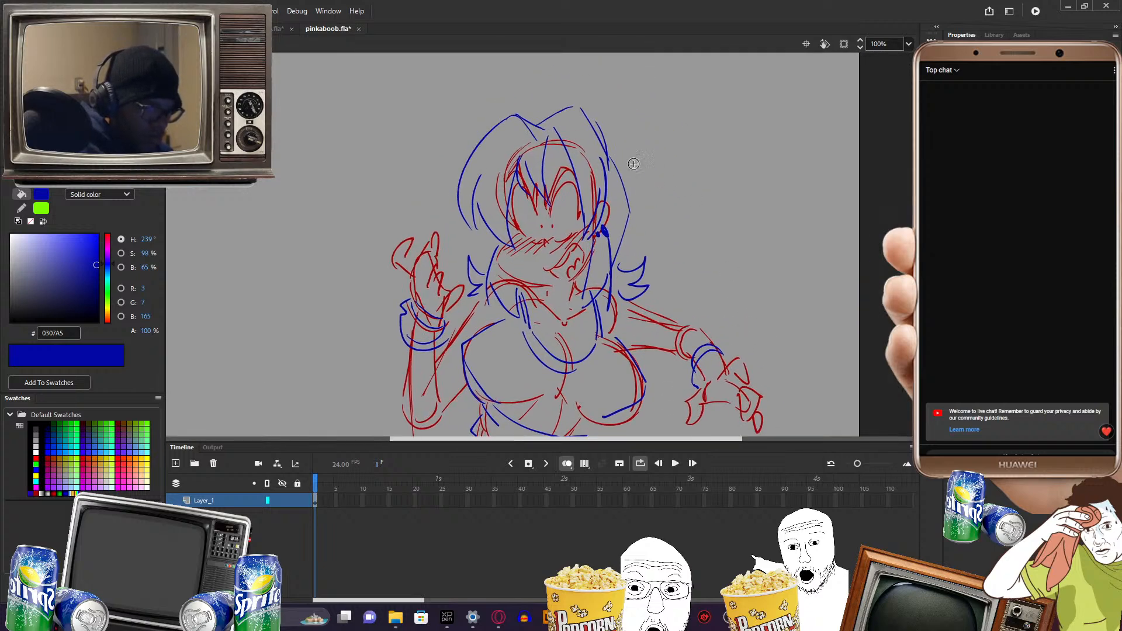
drag(668, 142, 672, 129)
mouse_move(645, 178)
mouse_down()
mouse_move(690, 153)
mouse_move(772, 233)
mouse_move(787, 181)
mouse_move(774, 267)
mouse_up()
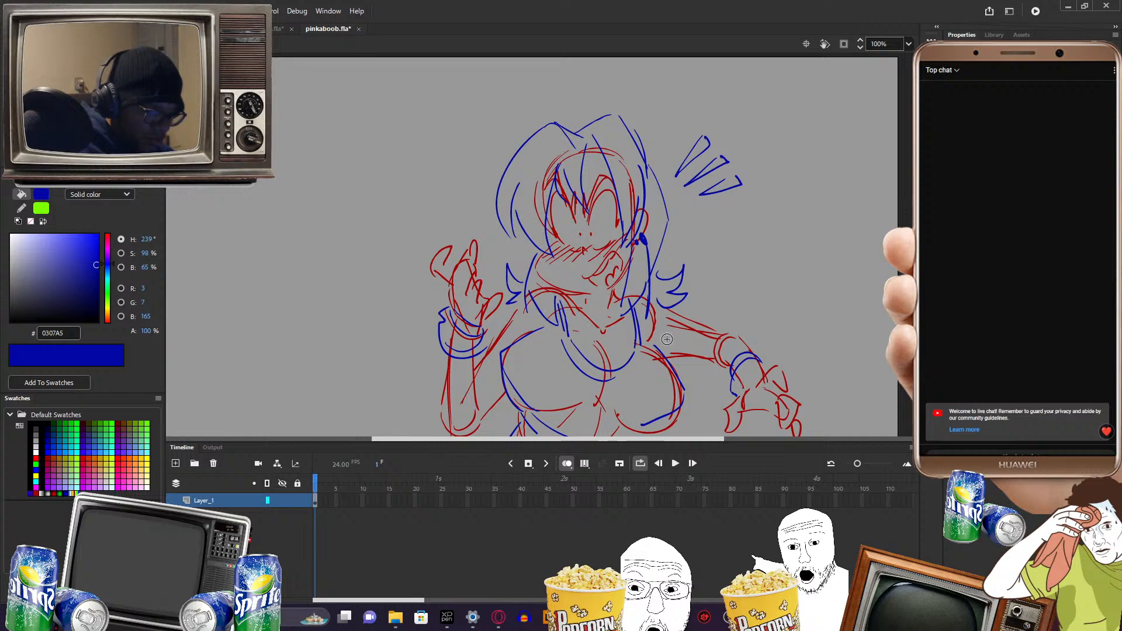
- Select the whole character drawing on frame 1 of Layer_1 and cut it from the stage
click(315, 500)
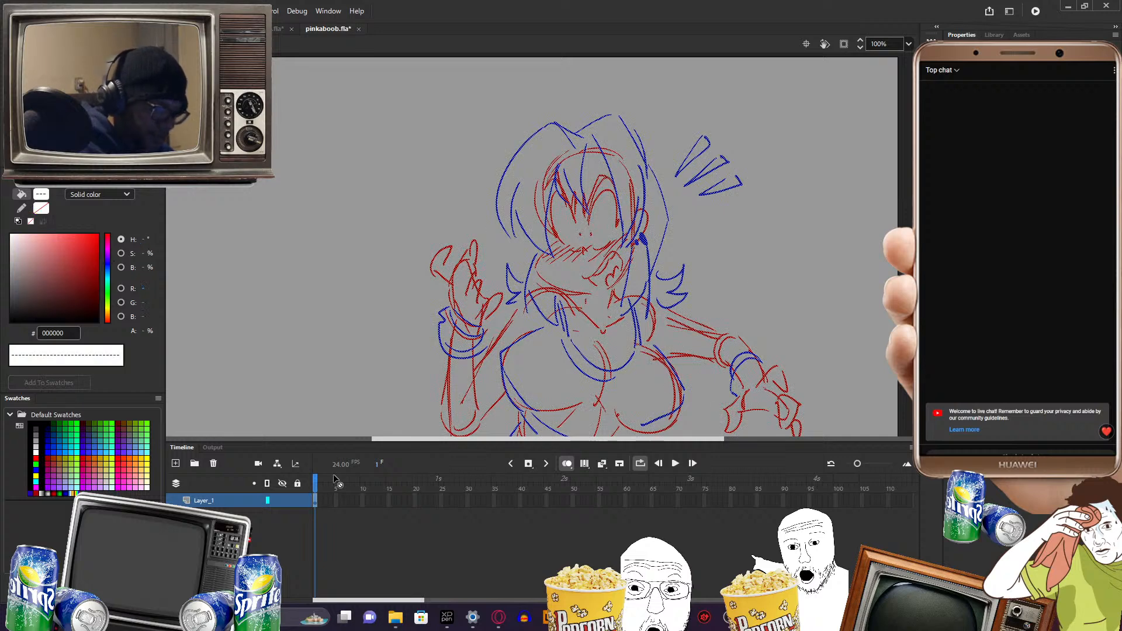
key(ctrl+x)
drag(610, 291, 669, 313)
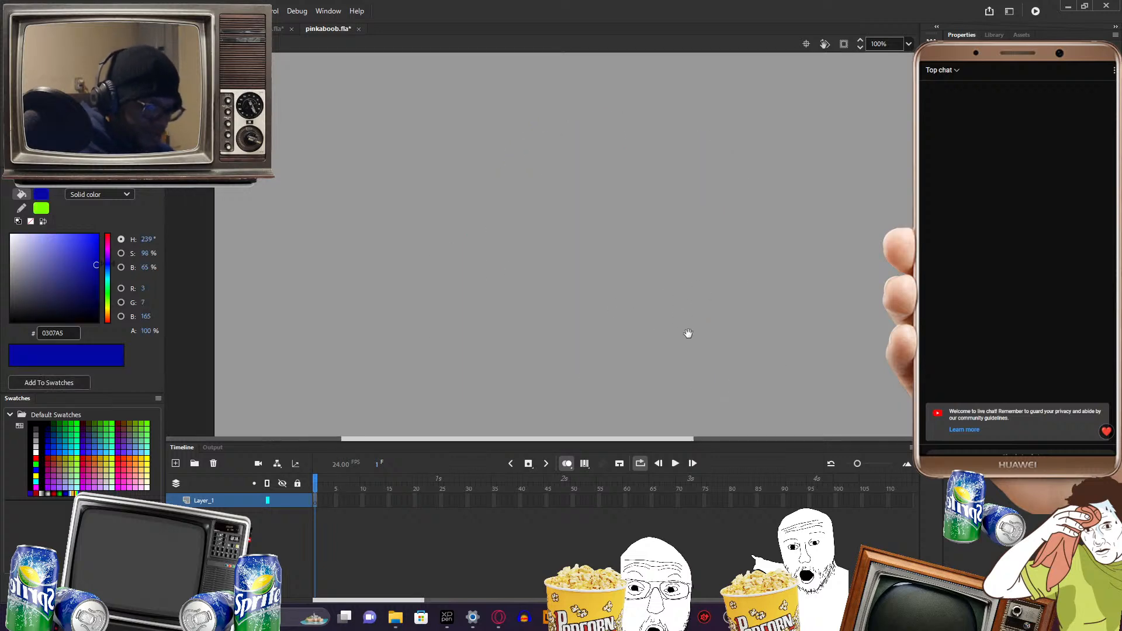
- Sketch a new character head in blue with a rounded skull, bulging muzzle and small ear, undoing the stray strokes
mouse_move(651, 130)
mouse_down()
mouse_move(683, 173)
mouse_move(631, 128)
mouse_move(615, 181)
mouse_move(583, 197)
mouse_move(598, 236)
mouse_move(582, 210)
mouse_move(612, 241)
mouse_move(659, 225)
mouse_move(682, 193)
mouse_move(668, 209)
mouse_move(722, 243)
mouse_move(671, 253)
mouse_move(667, 235)
mouse_move(686, 209)
mouse_up()
mouse_move(596, 276)
mouse_down()
mouse_move(654, 194)
mouse_move(627, 221)
mouse_up()
key(ctrl+z)
key(ctrl+z)
mouse_move(633, 214)
mouse_down()
mouse_move(631, 225)
mouse_move(662, 205)
mouse_move(676, 211)
mouse_move(625, 220)
mouse_move(615, 182)
mouse_up()
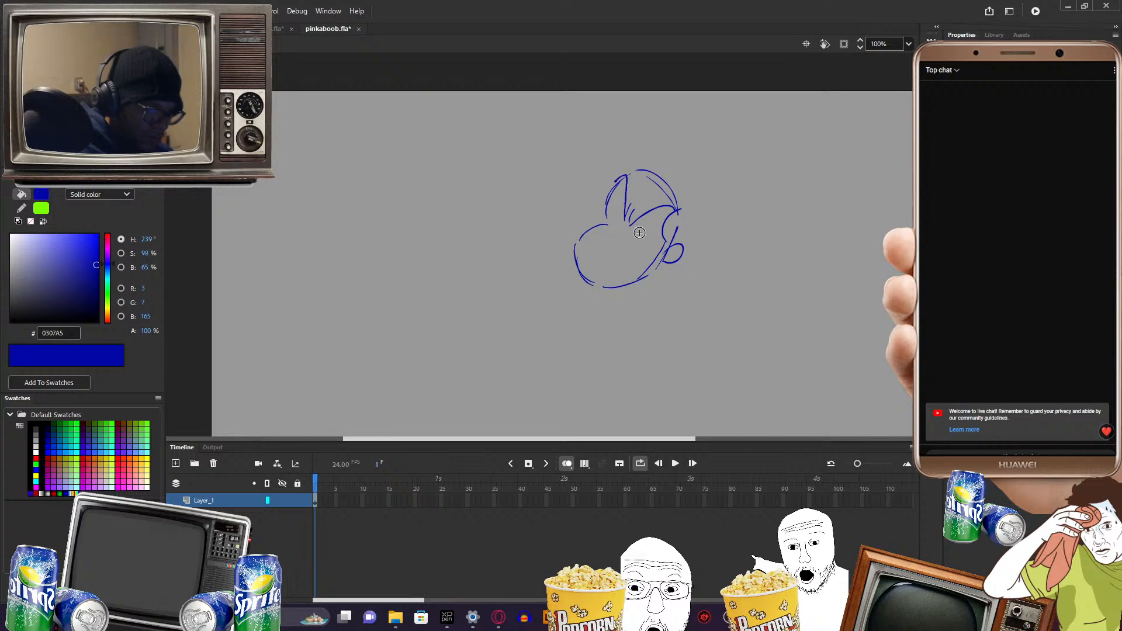
- Add narrowed eyes, a small nose dot and a small open mouth to the new blue head
drag(625, 221, 663, 238)
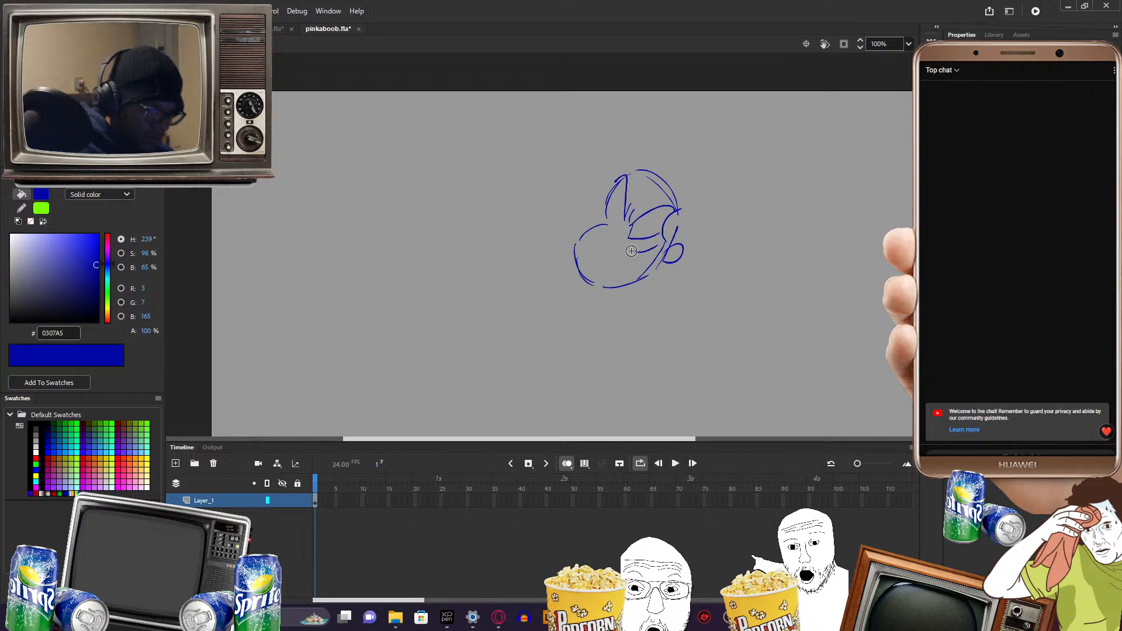
drag(625, 177, 618, 244)
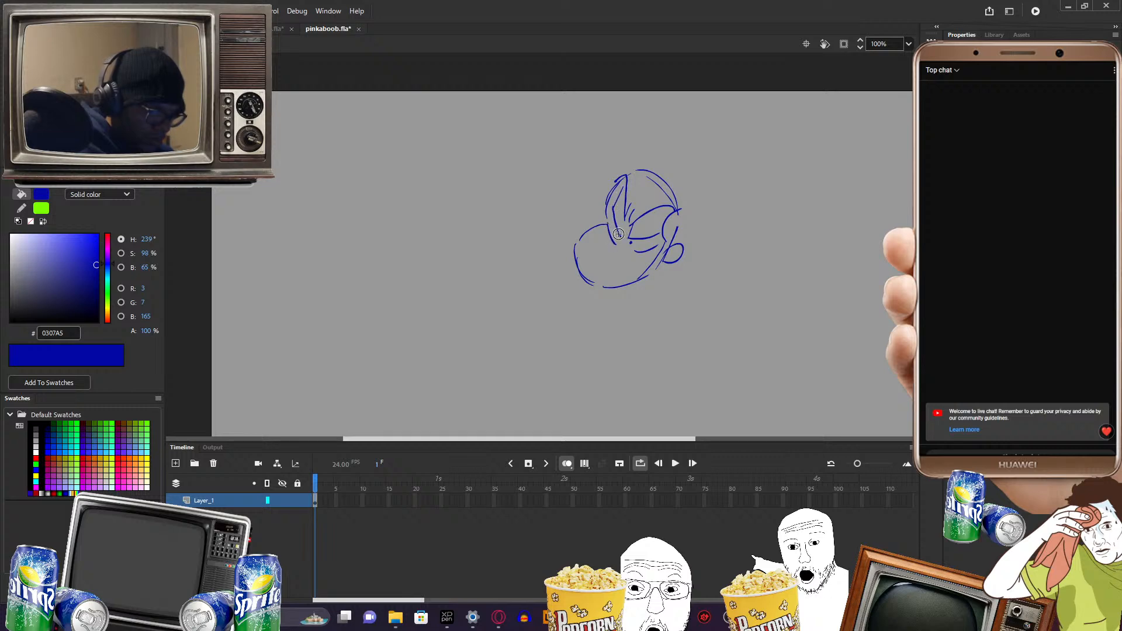
mouse_move(613, 275)
mouse_down()
mouse_move(638, 276)
mouse_move(623, 280)
mouse_up()
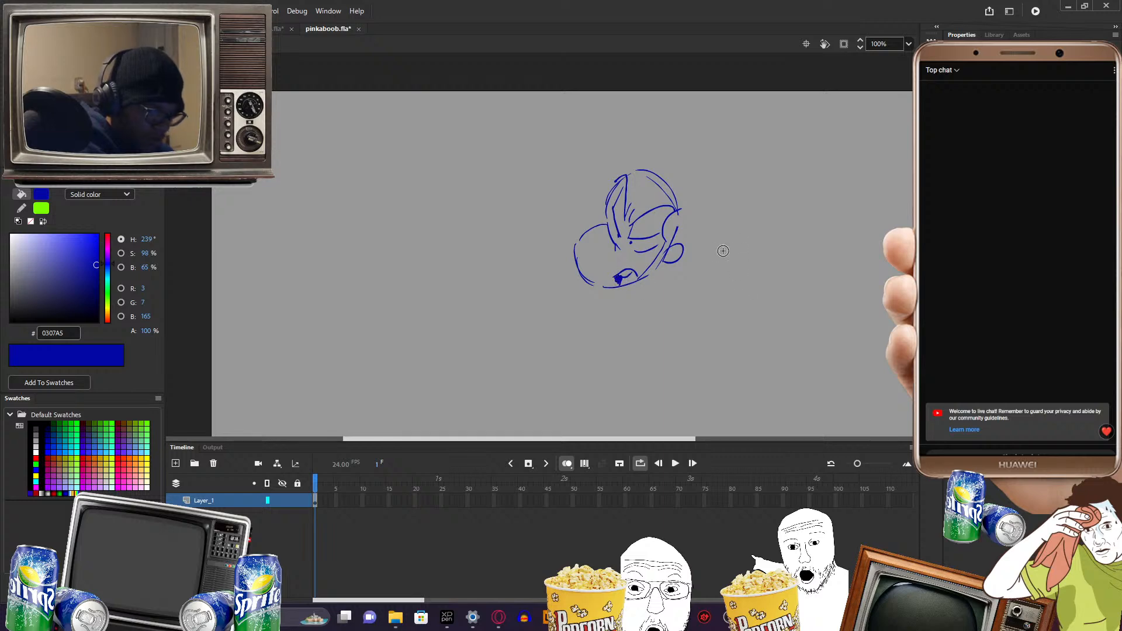
- Sketch the blue torso under the head with a curved neckline, two side lines and a rounded lower ribcage
drag(730, 285, 721, 233)
drag(585, 251, 638, 269)
mouse_move(634, 273)
mouse_down()
mouse_move(653, 272)
mouse_move(652, 241)
mouse_up()
mouse_move(653, 268)
mouse_down()
mouse_move(639, 322)
mouse_move(588, 315)
mouse_up()
mouse_move(671, 280)
mouse_down()
mouse_move(652, 344)
mouse_move(603, 325)
mouse_up()
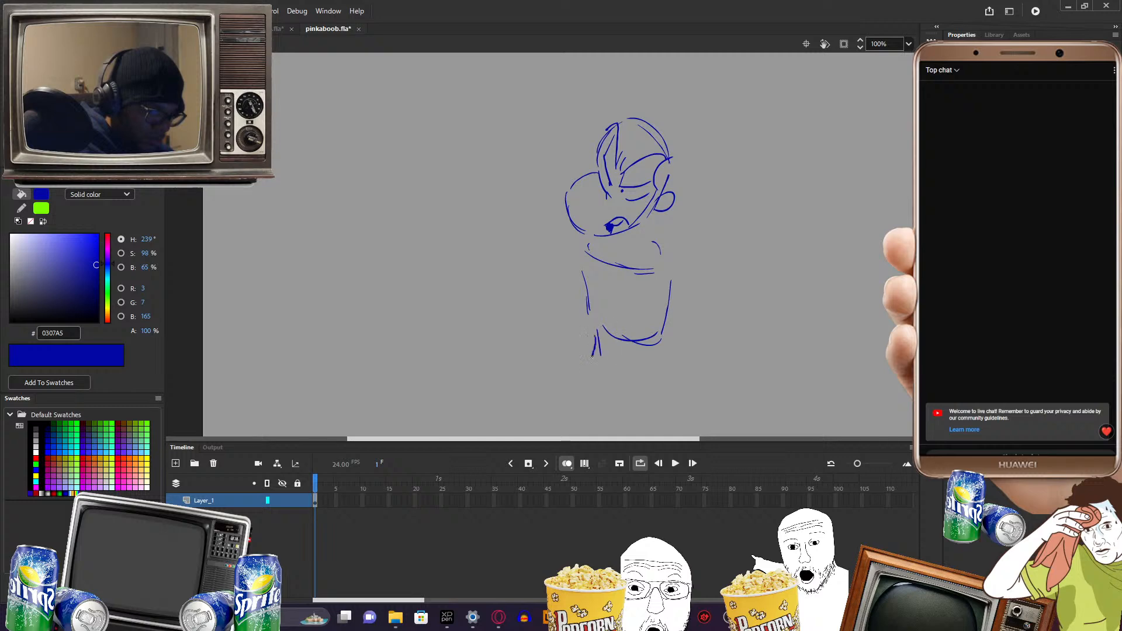
- Draw the narrow waist and flared hips below the ribcage, closed with curved contour lines
drag(595, 362, 660, 380)
drag(664, 341, 665, 367)
scroll(734, 293, down, 3)
mouse_move(597, 292)
mouse_down()
mouse_move(576, 332)
mouse_move(670, 356)
mouse_up()
drag(592, 336, 671, 345)
scroll(752, 305, up, 4)
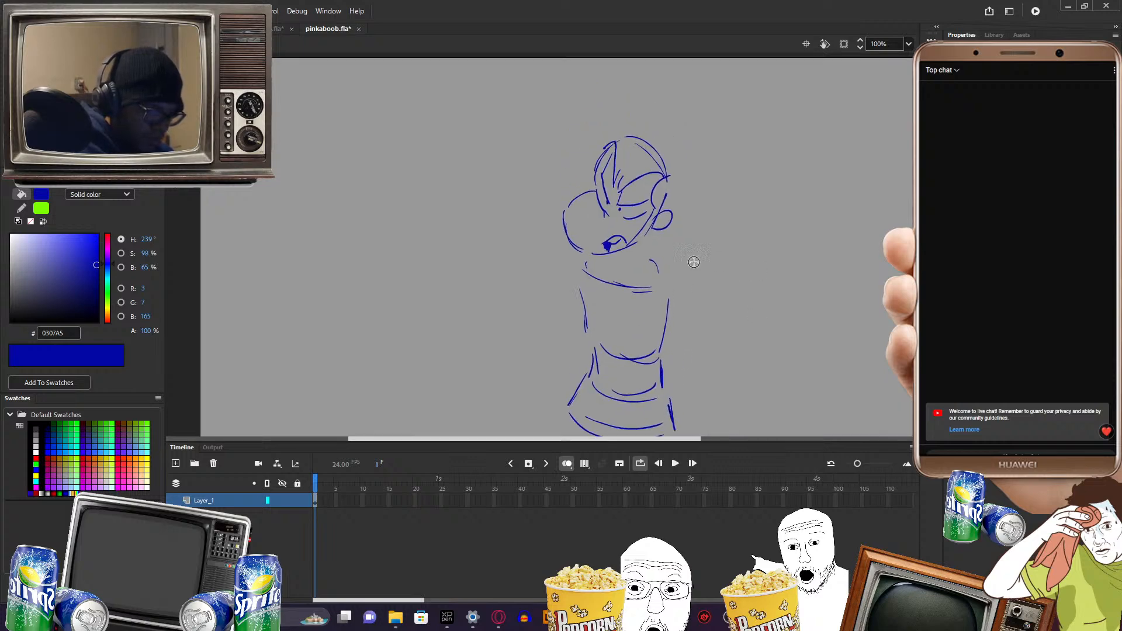
- Draw the neck, the shoulder below the ear, and that side's bent arm with its hand curled near the waist
drag(644, 250, 687, 285)
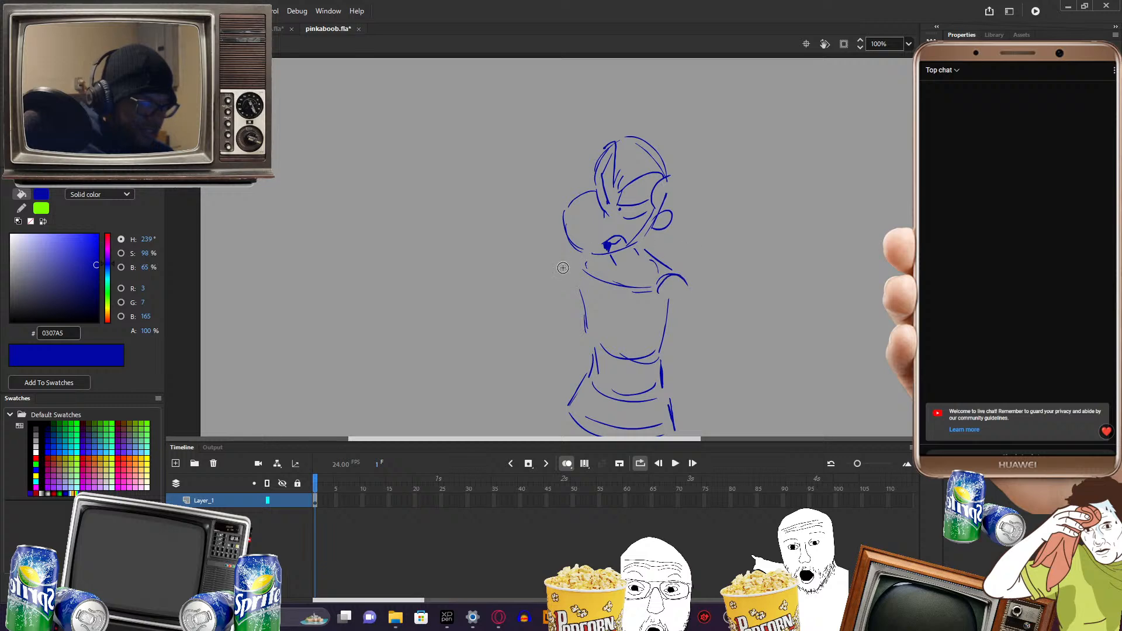
drag(768, 314, 727, 262)
mouse_move(646, 233)
mouse_down()
mouse_move(699, 276)
mouse_move(690, 324)
mouse_move(656, 297)
mouse_move(677, 315)
mouse_move(683, 267)
mouse_move(714, 294)
mouse_up()
drag(707, 275, 696, 309)
drag(744, 260, 759, 295)
- Draw the opposite arm from the shoulder below the muzzle, bent at the elbow and ending in a raised fist
mouse_move(641, 291)
mouse_down()
mouse_move(693, 321)
mouse_move(817, 287)
mouse_up()
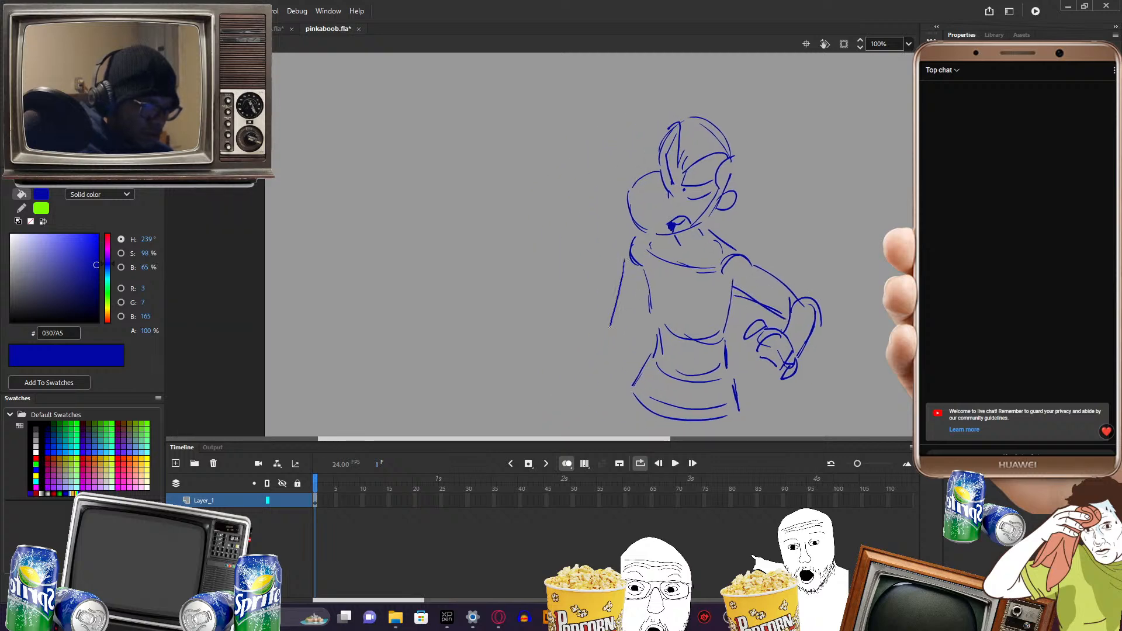
mouse_move(630, 337)
mouse_down()
mouse_move(650, 309)
mouse_move(632, 337)
mouse_move(554, 351)
mouse_move(581, 355)
mouse_move(541, 332)
mouse_move(552, 365)
mouse_move(574, 343)
mouse_up()
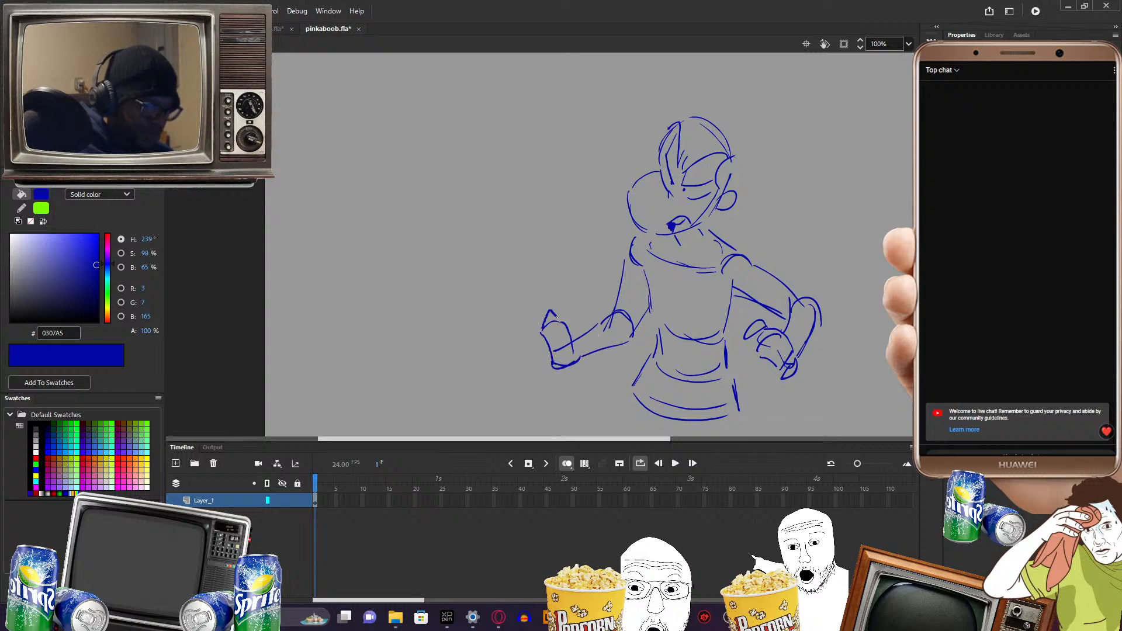
drag(563, 333, 568, 370)
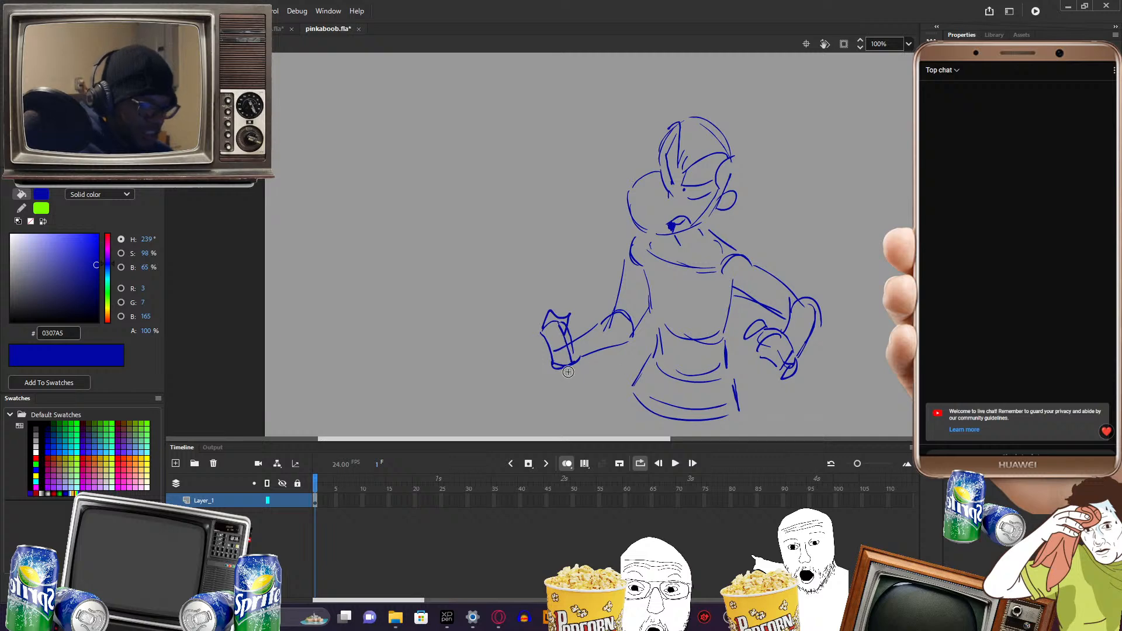
- Add the collarbone lines, the chest's lower contour and the waist guide lines to the torso
drag(823, 320, 752, 304)
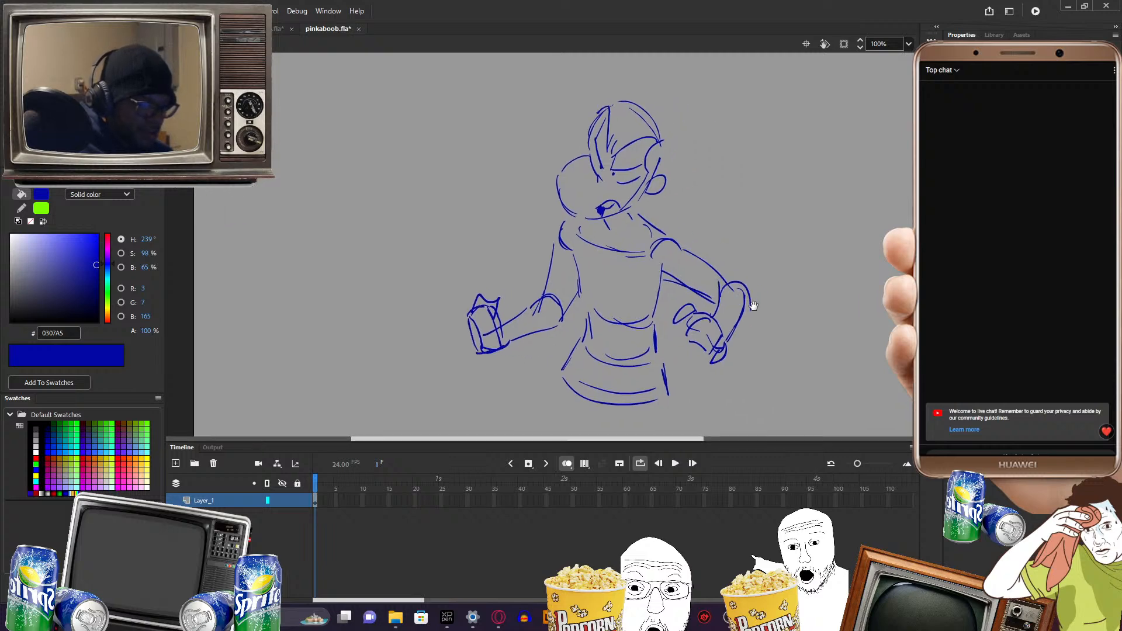
mouse_move(573, 244)
mouse_down()
mouse_move(588, 289)
mouse_move(619, 289)
mouse_move(600, 292)
mouse_move(641, 300)
mouse_move(663, 282)
mouse_up()
mouse_move(579, 223)
mouse_down()
mouse_move(614, 252)
mouse_move(660, 239)
mouse_move(630, 230)
mouse_up()
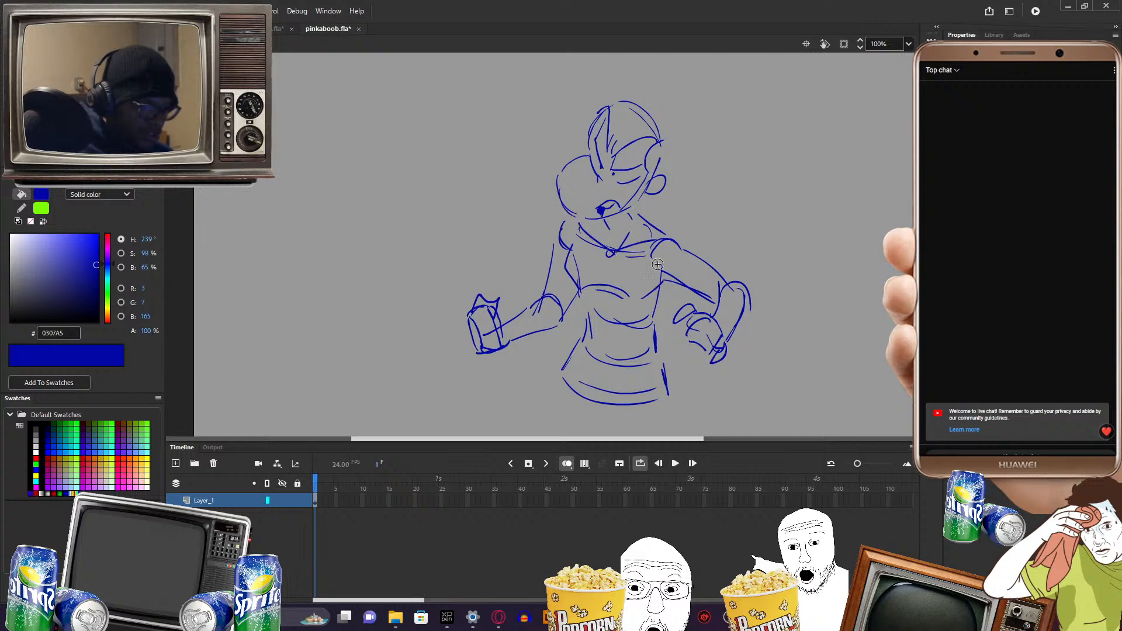
drag(611, 291, 613, 343)
drag(663, 292, 656, 320)
- Sketch the curved leg openings at the hips and both thighs spread in a wide stance
key(space)
mouse_move(760, 258)
mouse_down()
mouse_move(755, 312)
mouse_move(773, 224)
mouse_move(792, 202)
mouse_up()
mouse_move(602, 300)
mouse_down()
mouse_move(532, 395)
mouse_move(623, 362)
mouse_move(601, 309)
mouse_up()
drag(603, 309, 628, 340)
drag(679, 314, 658, 349)
drag(651, 351, 689, 416)
drag(704, 318, 726, 402)
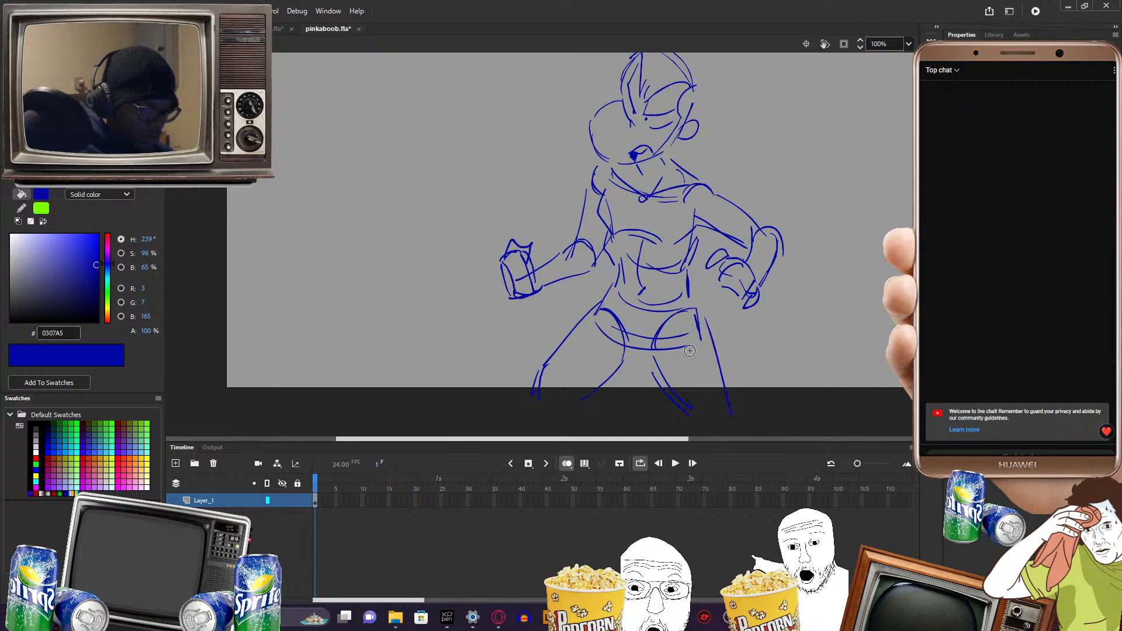
- Change the brush colour to purple 9903A5 and sketch the hair fringe and the outer curve above the skull
scroll(678, 336, up, 2)
mouse_move(783, 276)
mouse_down()
mouse_move(766, 355)
mouse_move(741, 265)
mouse_move(822, 260)
mouse_move(784, 280)
mouse_move(796, 304)
mouse_move(768, 304)
mouse_up()
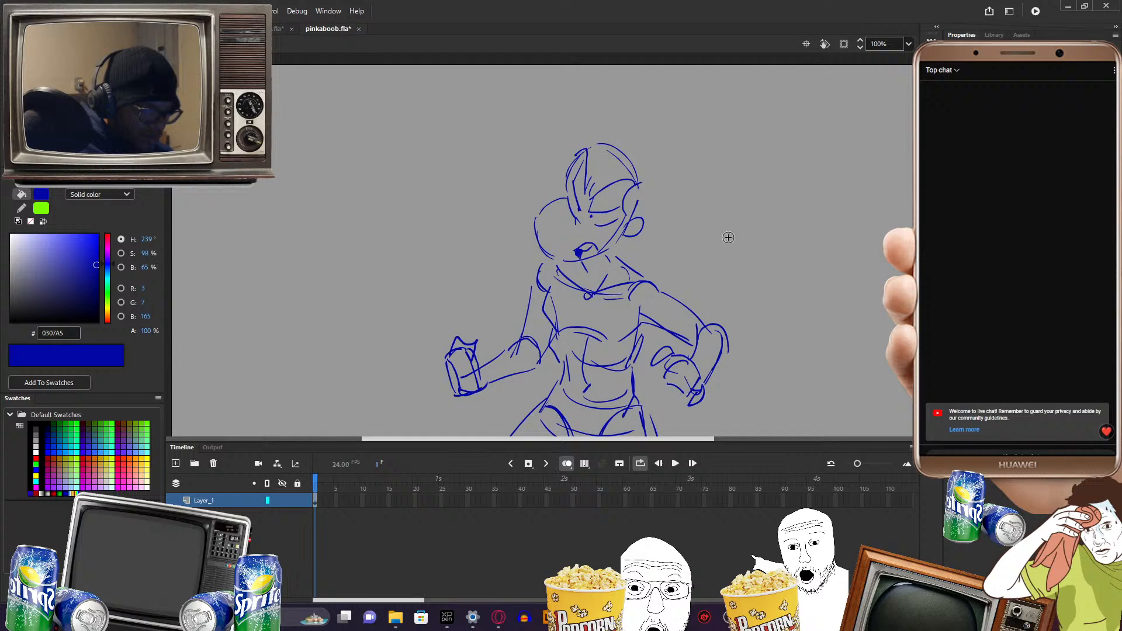
click(107, 250)
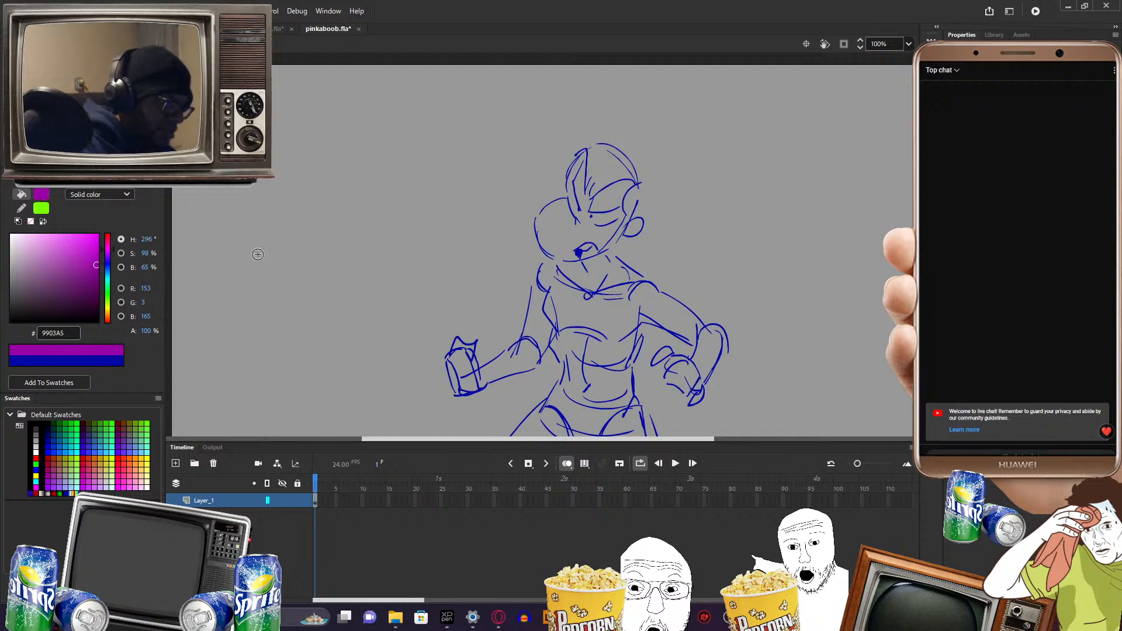
mouse_move(618, 150)
mouse_down()
mouse_move(615, 199)
mouse_move(595, 202)
mouse_move(597, 142)
mouse_up()
mouse_move(549, 188)
mouse_down()
mouse_move(582, 146)
mouse_move(553, 155)
mouse_move(574, 135)
mouse_up()
drag(541, 156, 568, 133)
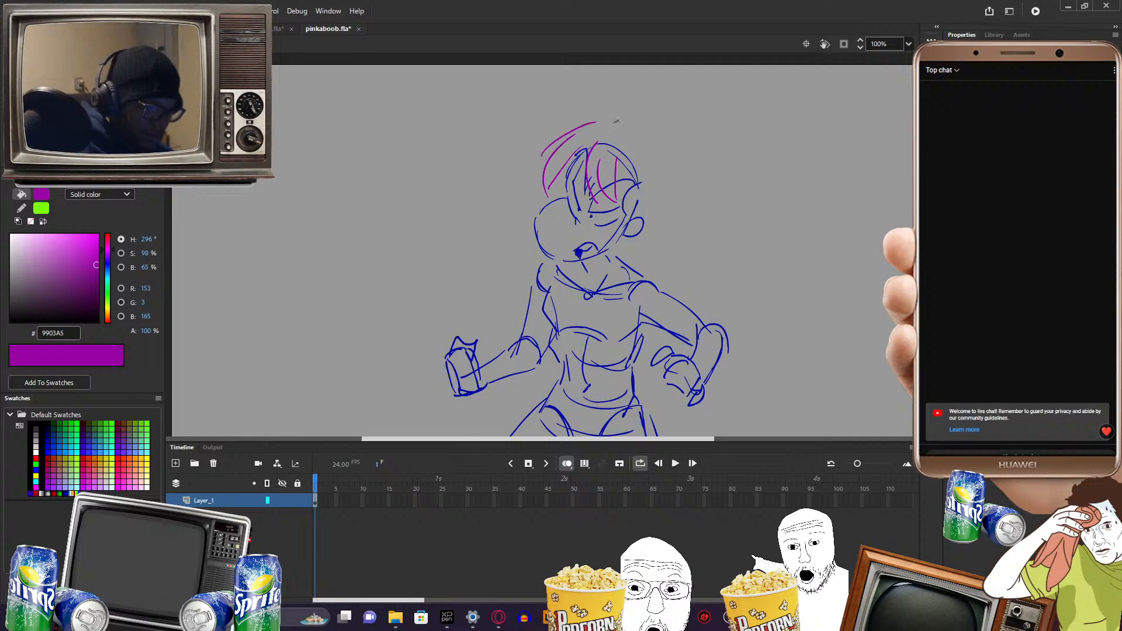
- Draw the purple side locks around the ear and the flicked hair ends at both sides of the neck
mouse_move(641, 186)
mouse_down()
mouse_move(629, 236)
mouse_move(600, 263)
mouse_move(617, 276)
mouse_up()
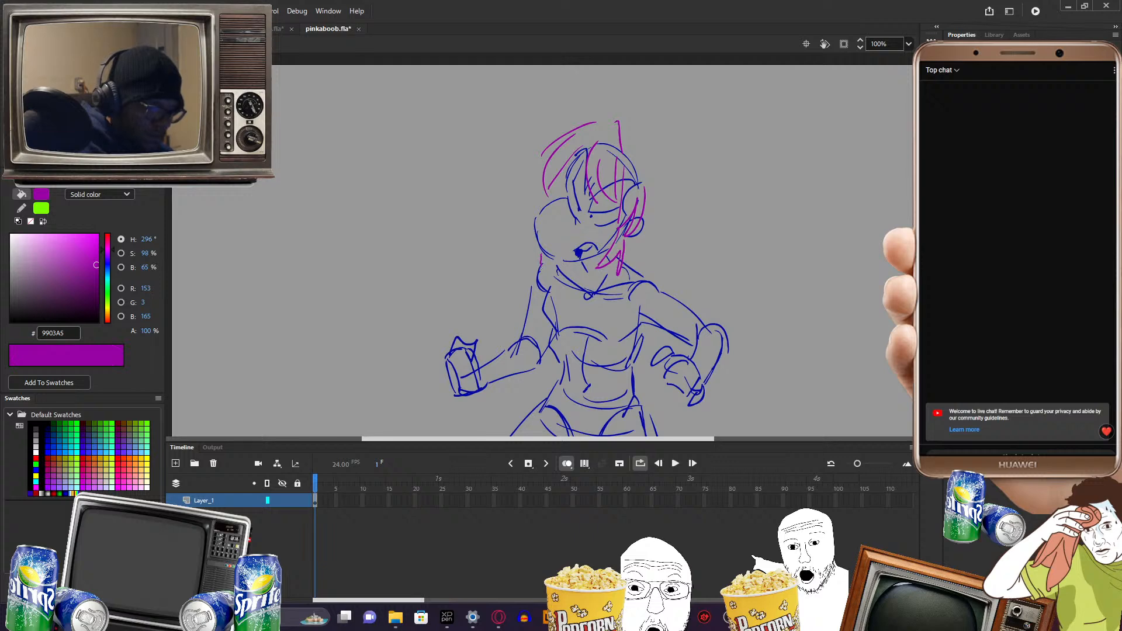
drag(533, 246, 526, 261)
drag(660, 177, 652, 226)
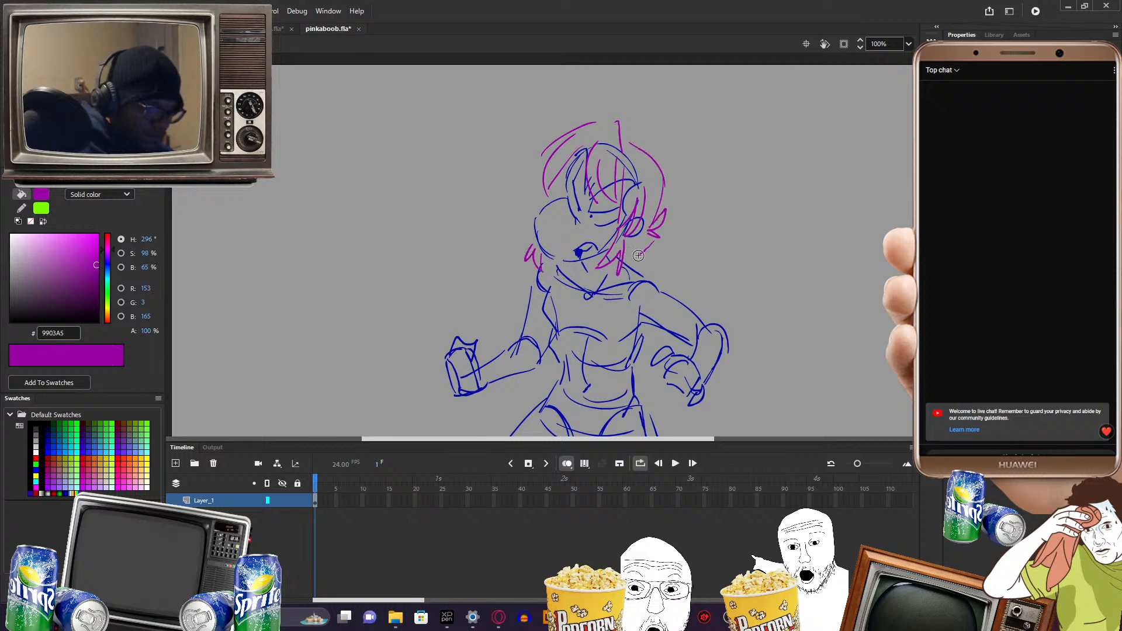
drag(636, 265, 640, 282)
drag(625, 260, 640, 282)
- Draw the purple shirt collar around the neck and short cuffed sleeves on both upper arms
key(space)
drag(714, 287, 694, 249)
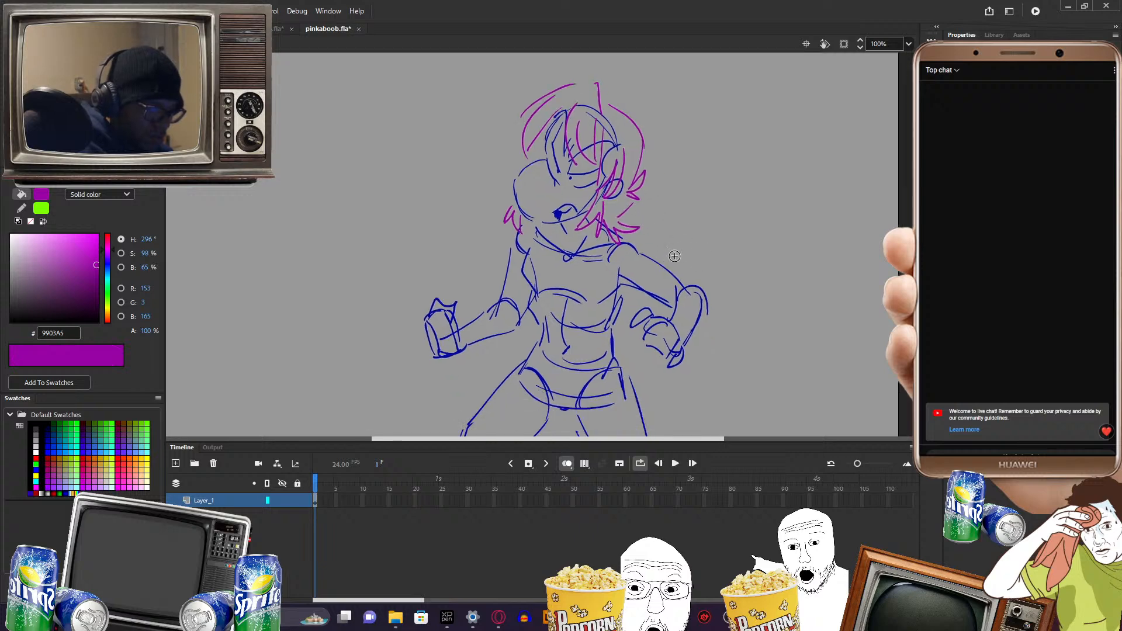
mouse_move(537, 230)
mouse_down()
mouse_move(607, 257)
mouse_move(634, 242)
mouse_move(617, 287)
mouse_up()
mouse_move(619, 280)
mouse_down()
mouse_move(646, 247)
mouse_move(648, 303)
mouse_move(630, 313)
mouse_up()
drag(671, 257, 637, 302)
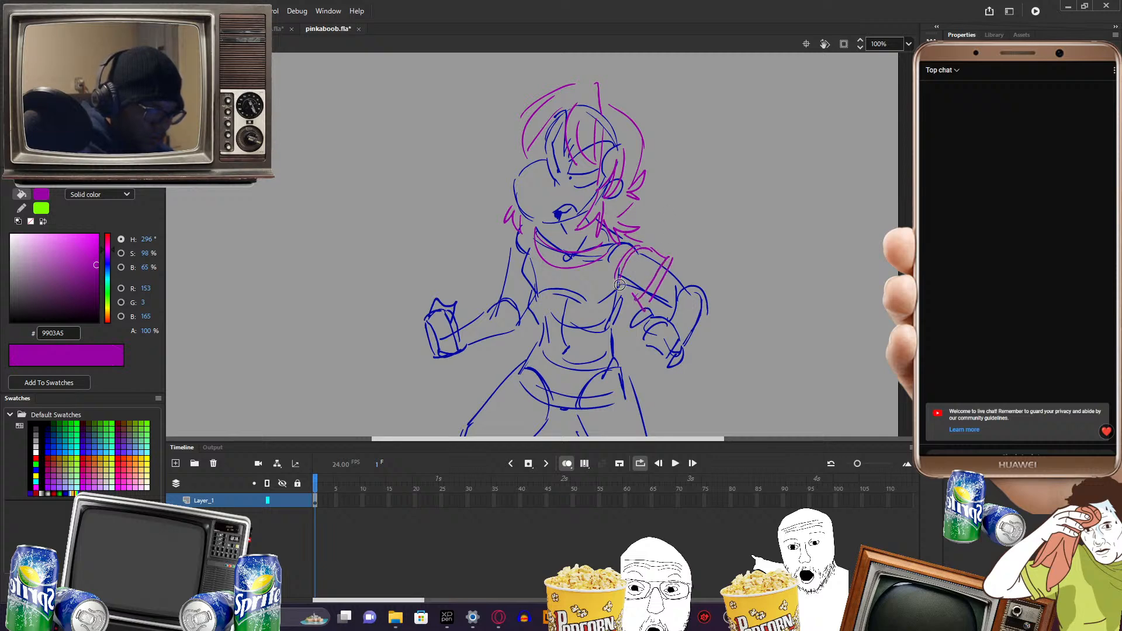
drag(517, 234, 497, 282)
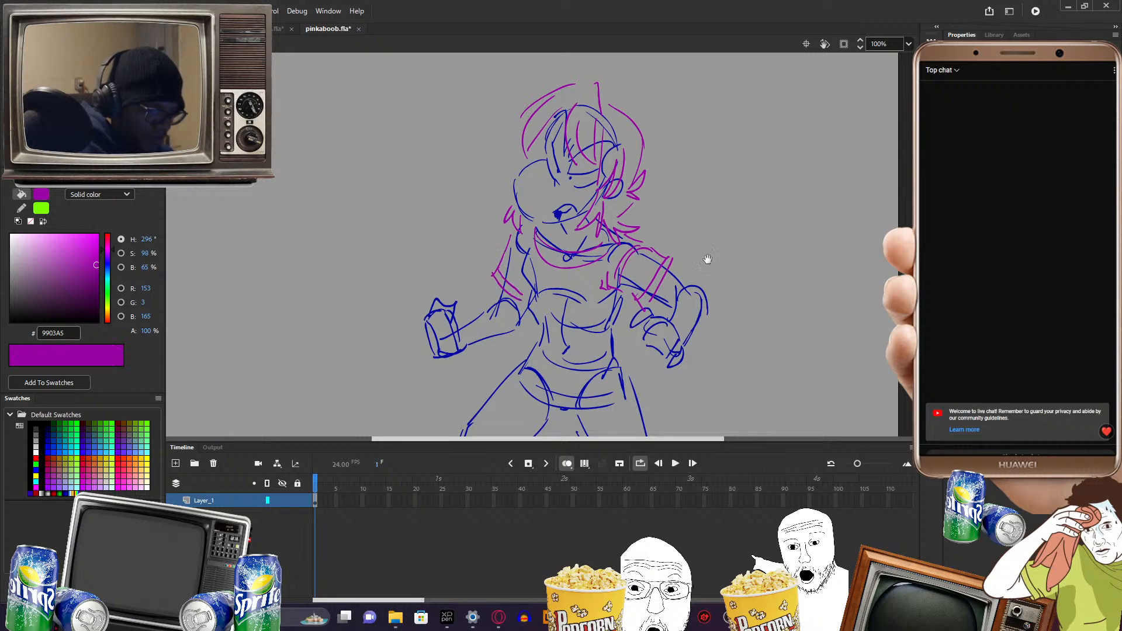
- Draw the purple shirt's sides and double hem around the waist, and add a cuff at each wrist
scroll(696, 249, down, 2)
mouse_move(547, 309)
mouse_down()
mouse_move(594, 320)
mouse_move(529, 298)
mouse_move(599, 339)
mouse_up()
mouse_move(529, 331)
mouse_down()
mouse_move(602, 343)
mouse_move(625, 322)
mouse_up()
drag(623, 263, 603, 304)
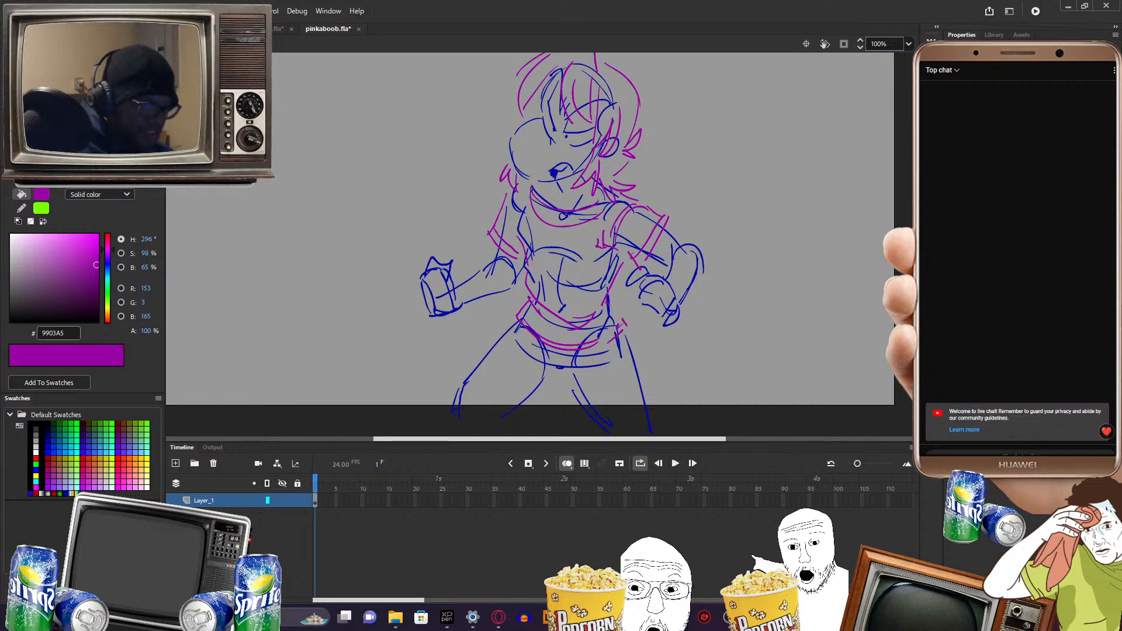
drag(678, 208, 726, 291)
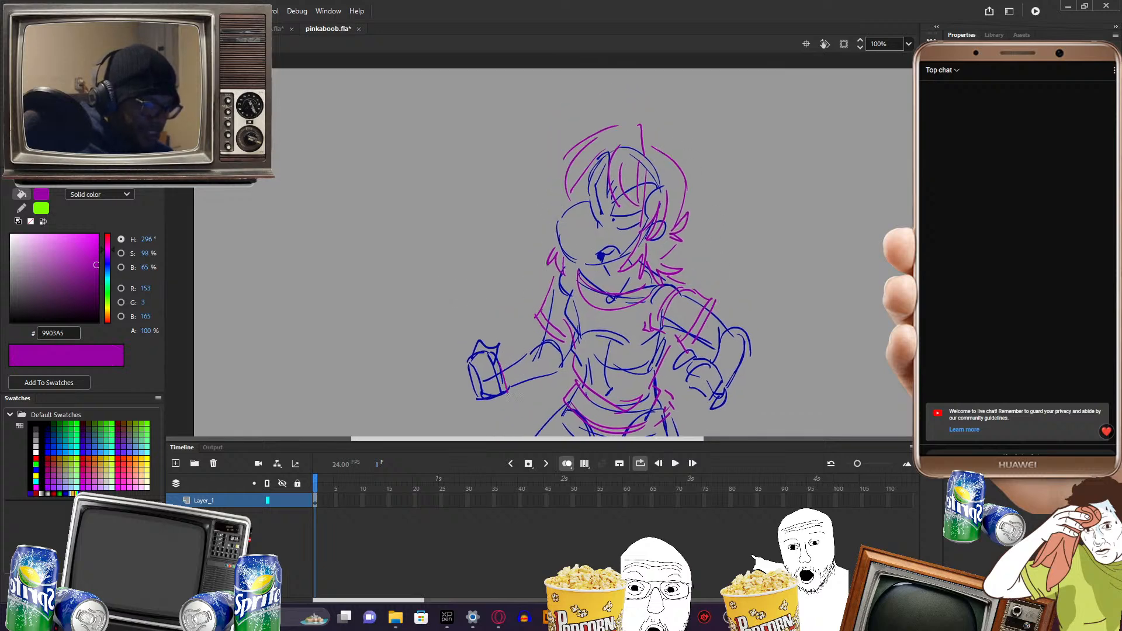
drag(747, 308, 693, 271)
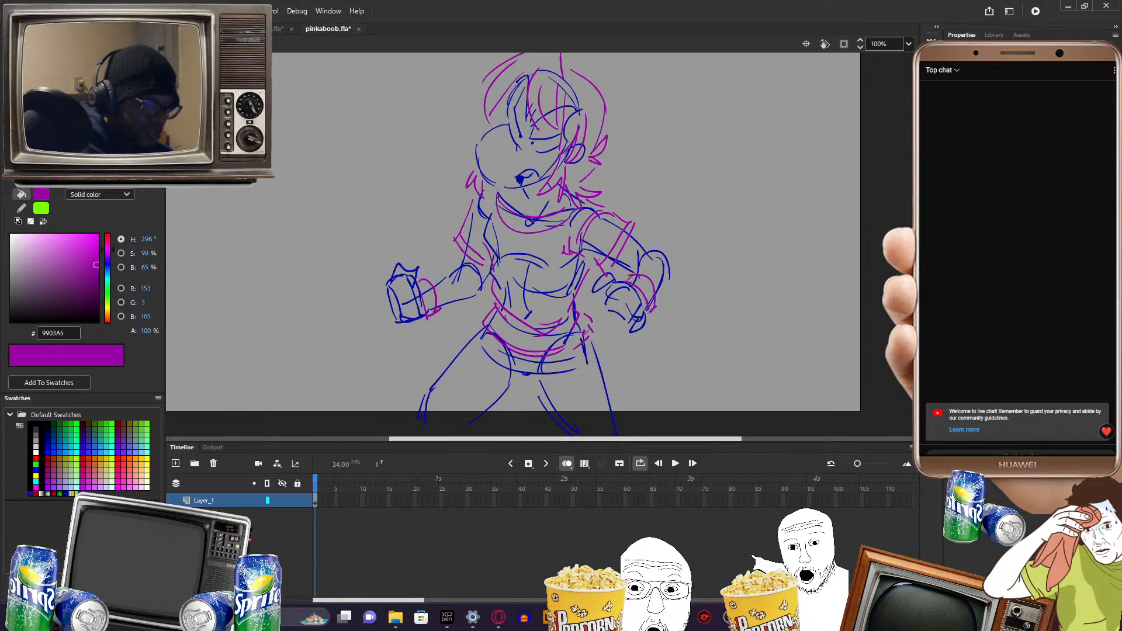
- Sketch jagged purple cloth folds at the hip and crease lines at the crotch, undoing the stray stroke
drag(702, 315, 727, 290)
drag(615, 338, 627, 348)
drag(611, 317, 626, 349)
mouse_move(546, 336)
mouse_down()
mouse_move(548, 360)
mouse_move(596, 344)
mouse_up()
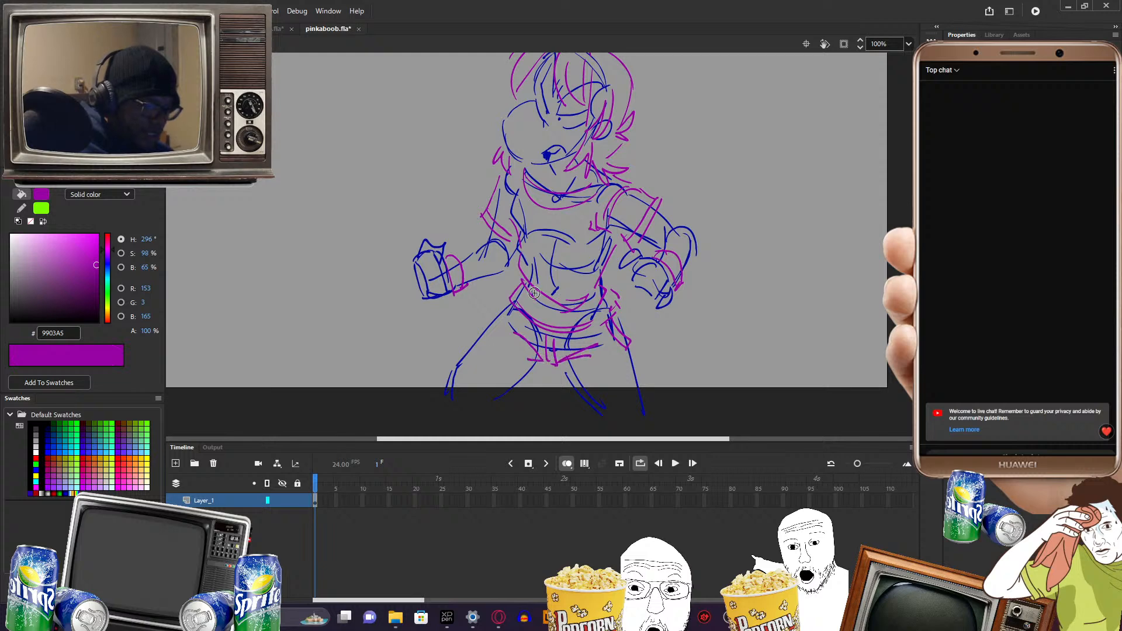
mouse_move(479, 326)
mouse_down()
mouse_move(512, 301)
mouse_move(483, 311)
mouse_move(489, 322)
mouse_up()
key(ctrl+z)
- Outline the trouser legs in purple along the inner and outer edges of both thighs
drag(686, 371, 678, 339)
drag(556, 334, 573, 370)
drag(549, 340, 568, 376)
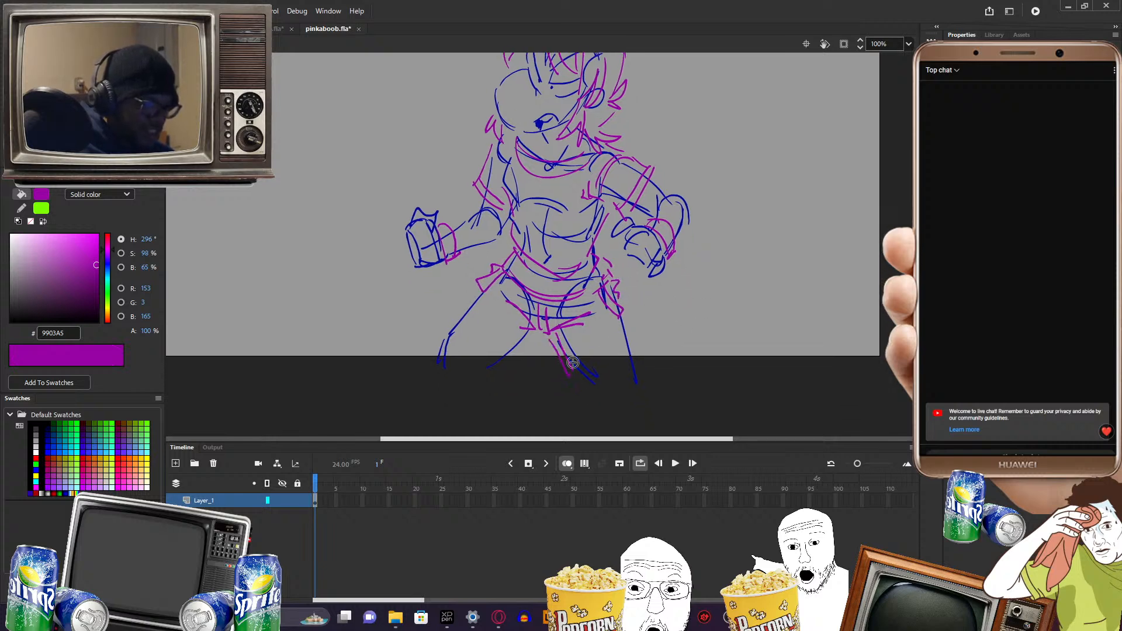
drag(623, 321, 632, 390)
drag(656, 323, 695, 328)
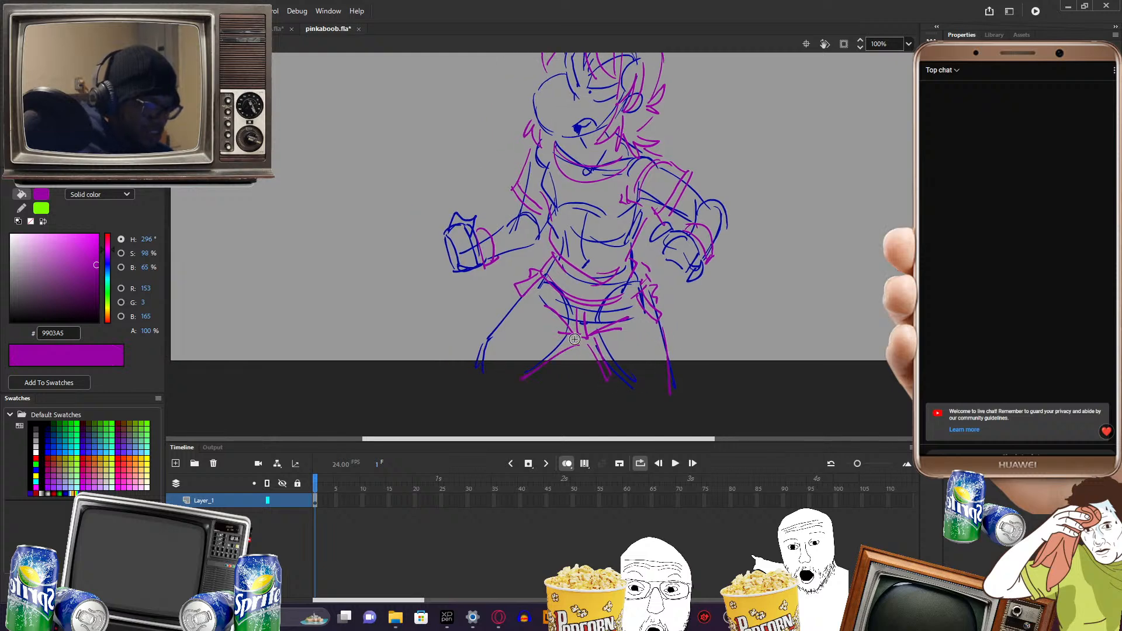
drag(514, 294, 463, 380)
drag(753, 210, 715, 289)
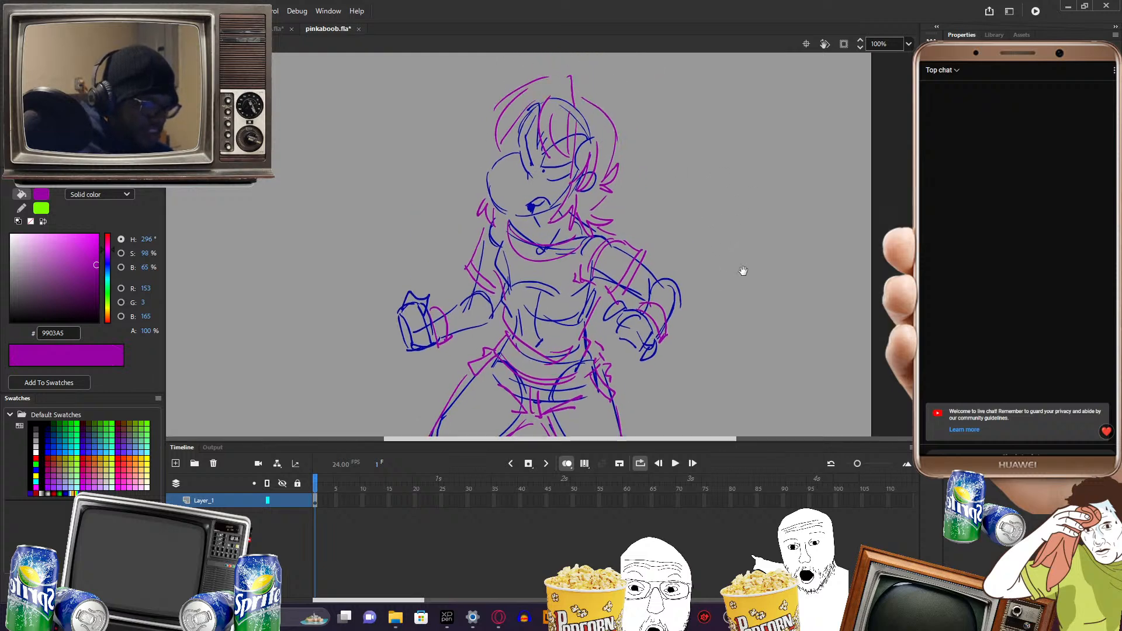
- Add small purple hair spikes on top of the head and three wedge-shaped accent marks beside it
drag(722, 193, 722, 253)
mouse_move(601, 162)
mouse_down()
mouse_move(599, 146)
mouse_move(613, 172)
mouse_up()
mouse_move(705, 299)
mouse_down()
mouse_move(709, 226)
mouse_move(721, 231)
mouse_move(696, 235)
mouse_move(741, 236)
mouse_move(706, 275)
mouse_up()
mouse_move(769, 230)
mouse_down()
mouse_move(822, 278)
mouse_move(722, 218)
mouse_up()
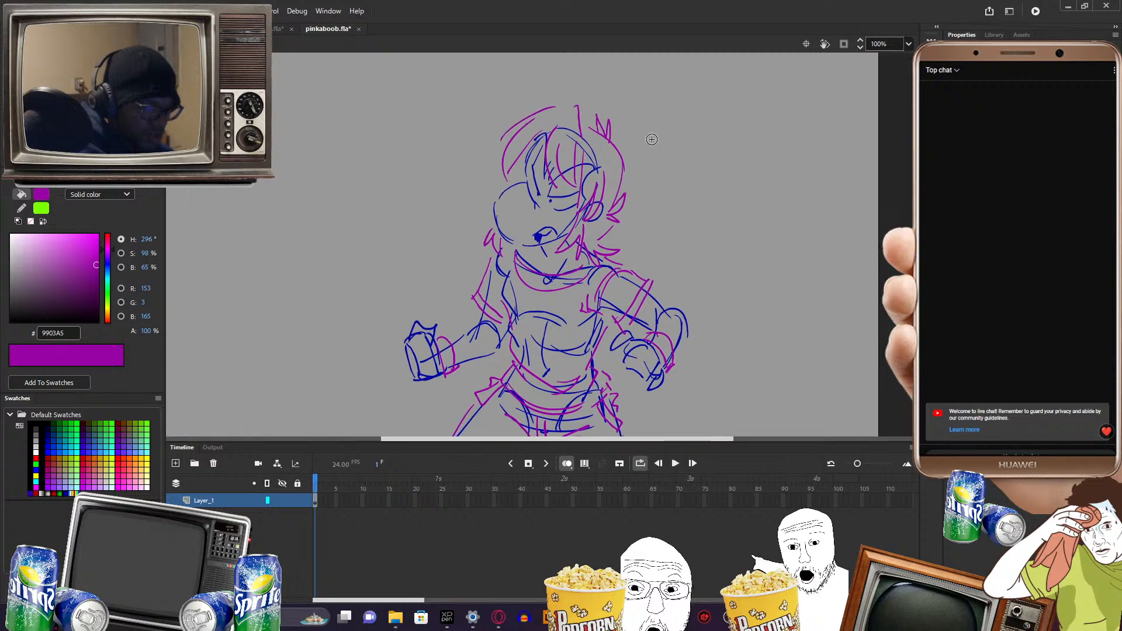
mouse_move(653, 139)
mouse_down()
mouse_move(678, 133)
mouse_move(674, 148)
mouse_move(688, 148)
mouse_move(663, 173)
mouse_move(688, 173)
mouse_move(772, 278)
mouse_up()
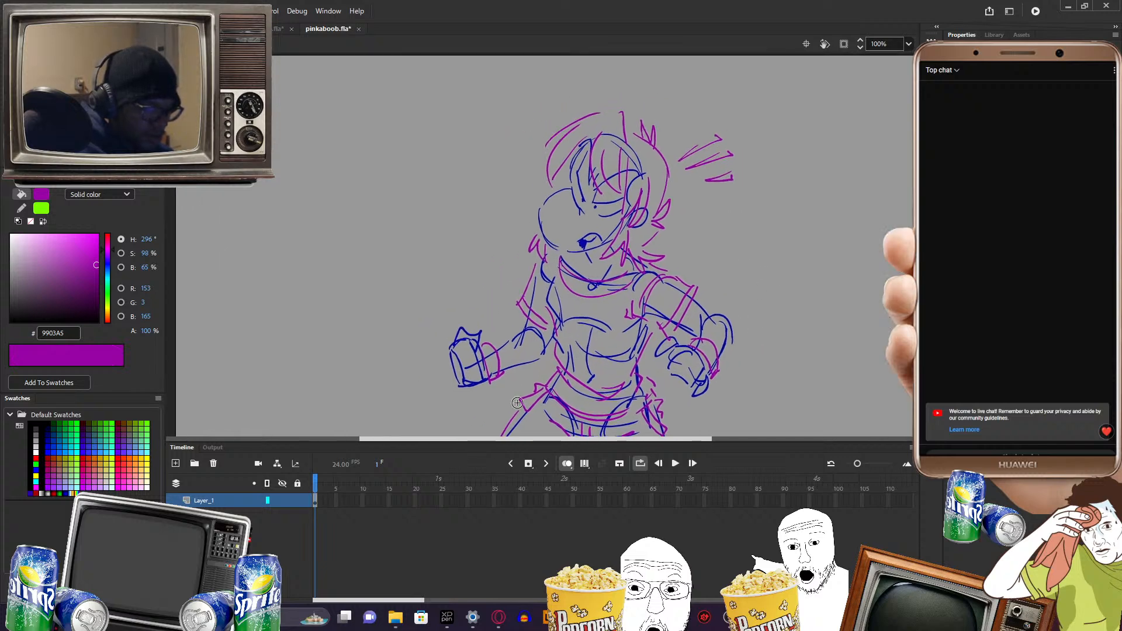
- Select the whole blue and purple character drawing and delete it from the stage
key(ctrl+a)
key(Delete)
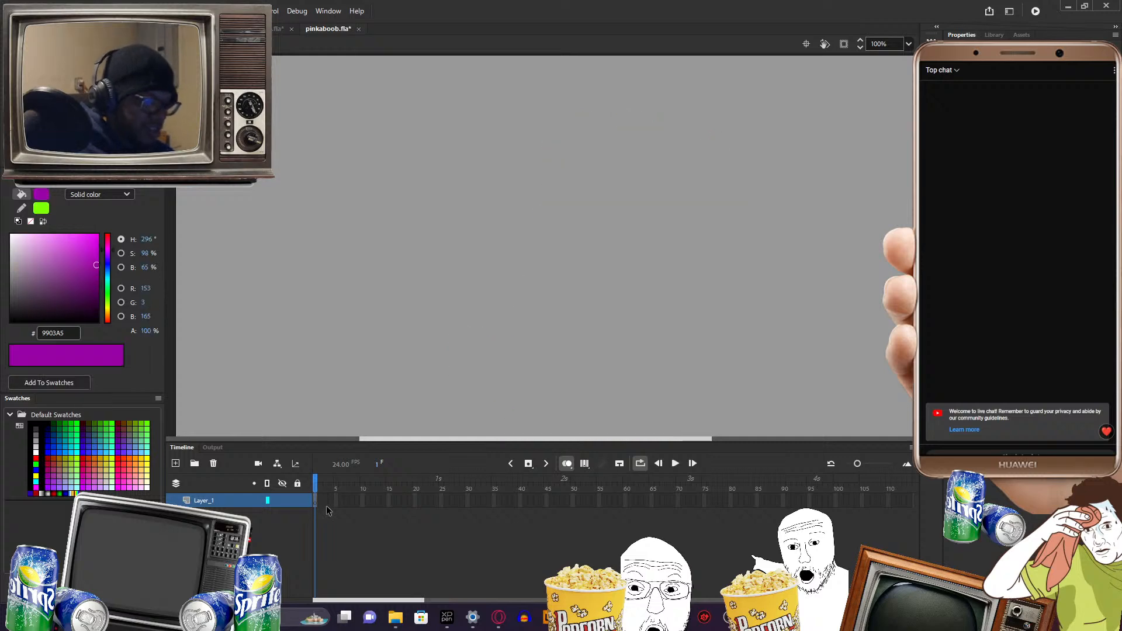
- Change the brush colour to blue 1803A5 and sketch a new head with a rounded skull, muzzle, ear and angry brows
click(107, 262)
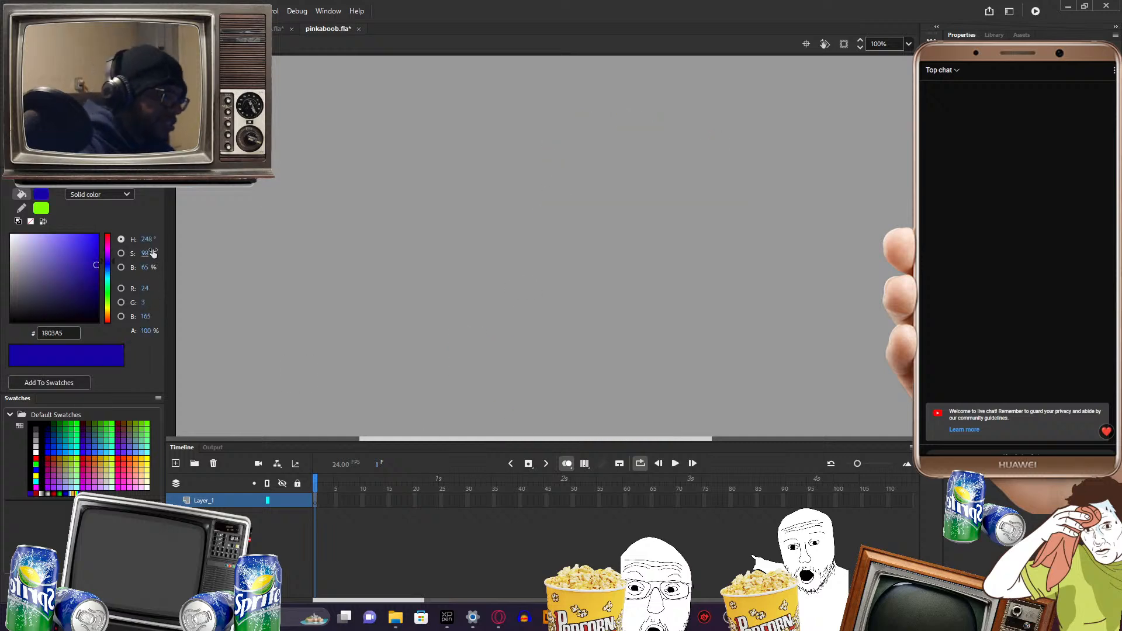
mouse_move(562, 174)
mouse_down()
mouse_move(555, 214)
mouse_move(589, 167)
mouse_move(619, 188)
mouse_move(554, 173)
mouse_move(561, 262)
mouse_move(550, 262)
mouse_move(591, 283)
mouse_move(558, 276)
mouse_move(613, 275)
mouse_move(629, 227)
mouse_up()
mouse_move(610, 185)
mouse_down()
mouse_move(583, 218)
mouse_move(541, 200)
mouse_up()
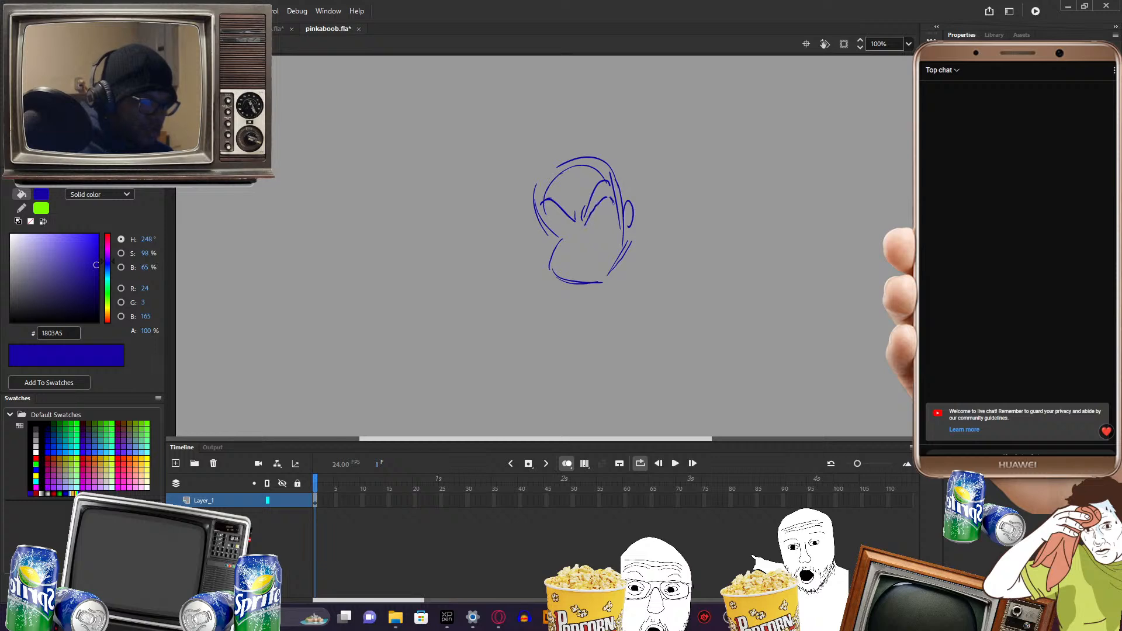
- Add narrowed eyes, a small nose and a gritted open mouth at the side of the new head
drag(599, 239, 618, 223)
mouse_move(553, 212)
mouse_down()
mouse_move(560, 242)
mouse_move(578, 246)
mouse_up()
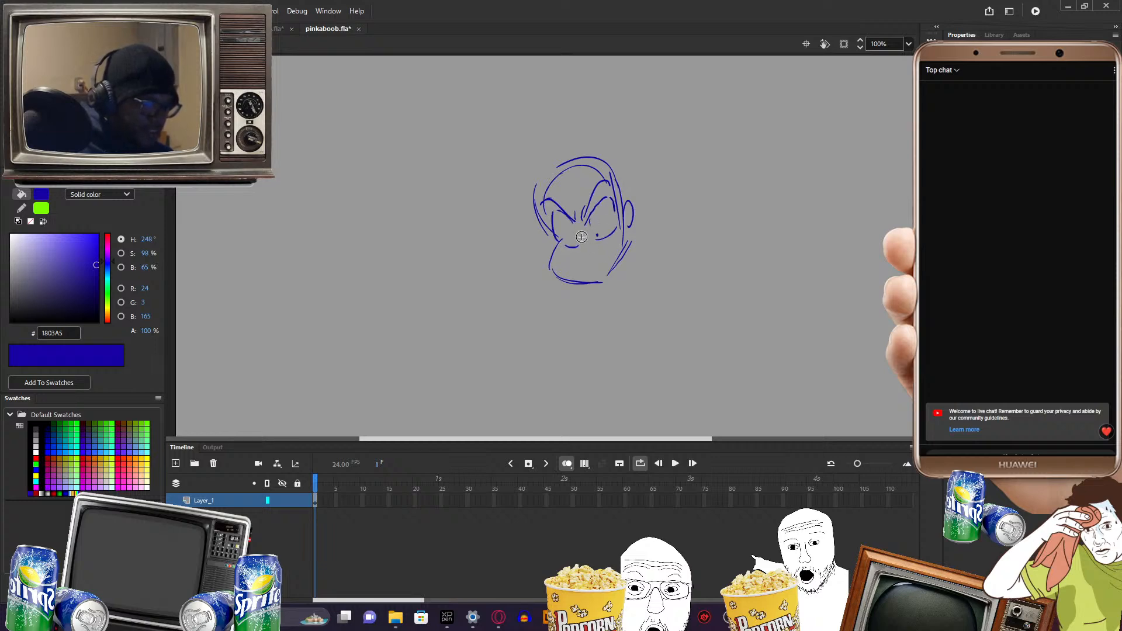
click(580, 238)
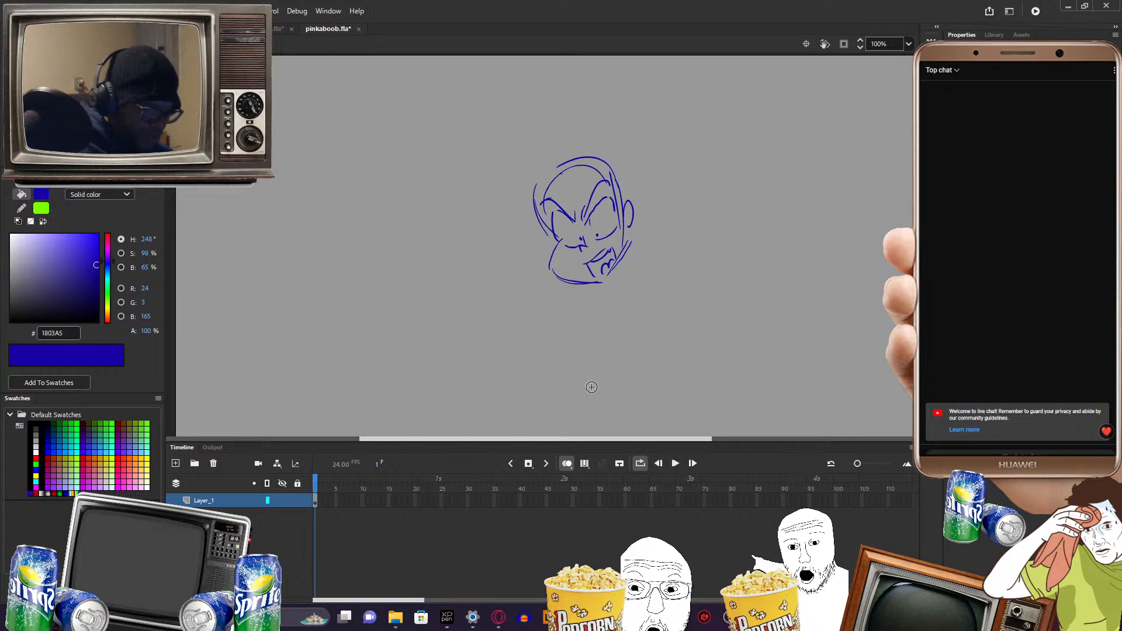
- Sketch the new character's torso with a curved neckline, tapering sides, and an arched waist above the hips
drag(665, 303, 643, 264)
mouse_move(557, 266)
mouse_down()
mouse_move(629, 260)
mouse_move(642, 242)
mouse_move(625, 227)
mouse_move(571, 306)
mouse_up()
mouse_move(642, 255)
mouse_down()
mouse_move(638, 318)
mouse_move(653, 319)
mouse_move(624, 320)
mouse_up()
mouse_move(582, 332)
mouse_down()
mouse_move(608, 318)
mouse_move(643, 350)
mouse_move(640, 369)
mouse_up()
drag(558, 363, 634, 370)
scroll(712, 346, up, 3)
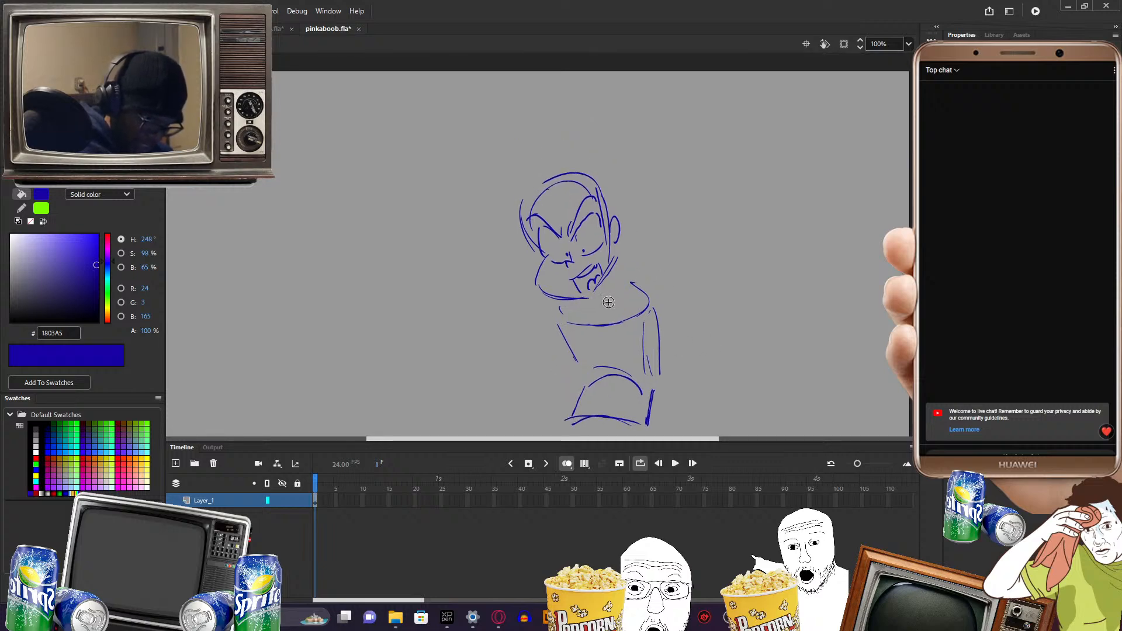
- Draw the neck and both shoulders, and add a bent arm with a clenched hand on the ear's side
drag(611, 281, 674, 299)
mouse_move(646, 298)
mouse_down()
mouse_move(657, 292)
mouse_move(701, 324)
mouse_up()
key(space)
mouse_move(587, 304)
mouse_down()
mouse_move(579, 316)
mouse_move(591, 337)
mouse_up()
key(space)
mouse_move(780, 316)
mouse_down()
mouse_move(743, 233)
mouse_move(731, 250)
mouse_up()
mouse_move(734, 327)
mouse_down()
mouse_move(705, 326)
mouse_move(743, 335)
mouse_up()
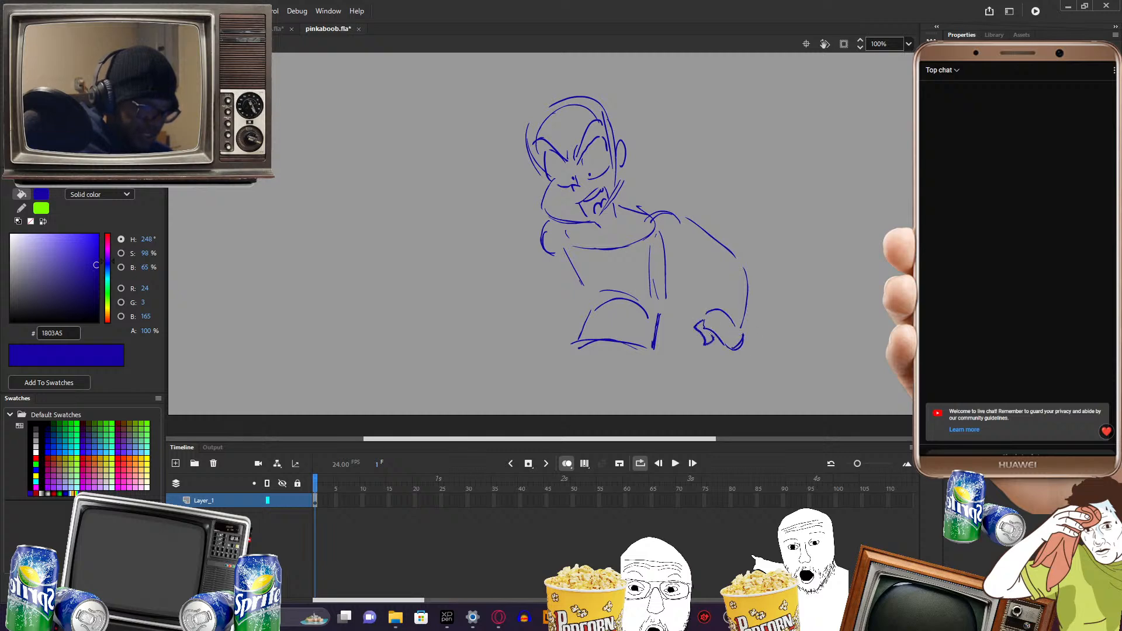
mouse_move(722, 295)
mouse_down()
mouse_move(743, 255)
mouse_move(673, 250)
mouse_up()
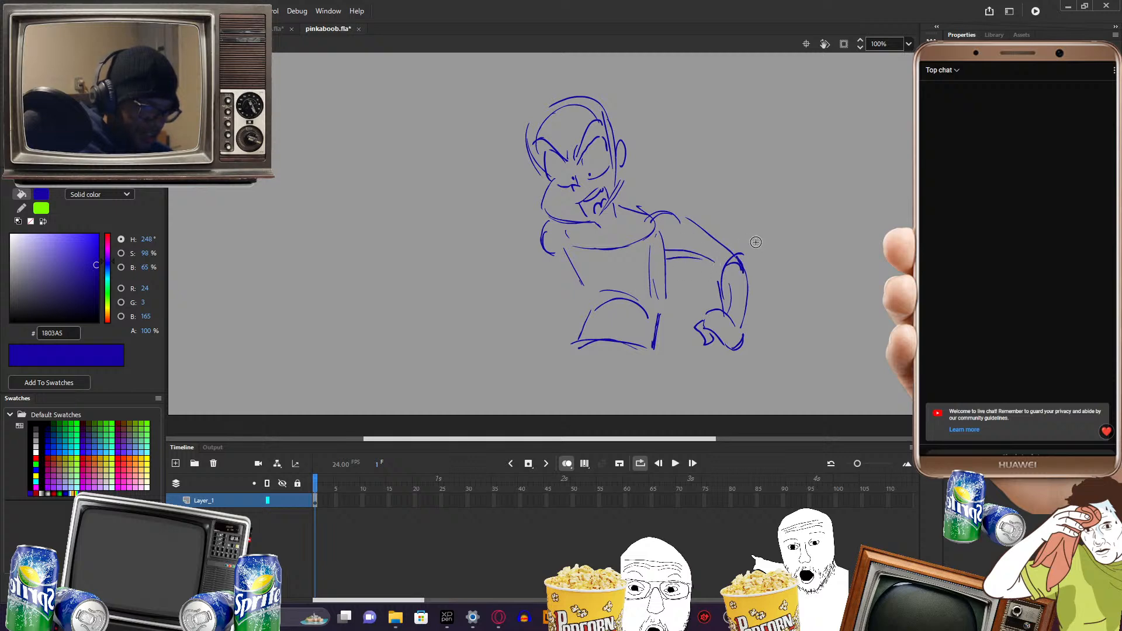
- Draw the opposite arm bent at the elbow, with its forearm and fist reaching down and outward
drag(757, 235, 803, 252)
mouse_move(600, 321)
mouse_down()
mouse_move(624, 321)
mouse_move(564, 369)
mouse_up()
mouse_move(626, 333)
mouse_down()
mouse_move(583, 368)
mouse_move(546, 359)
mouse_up()
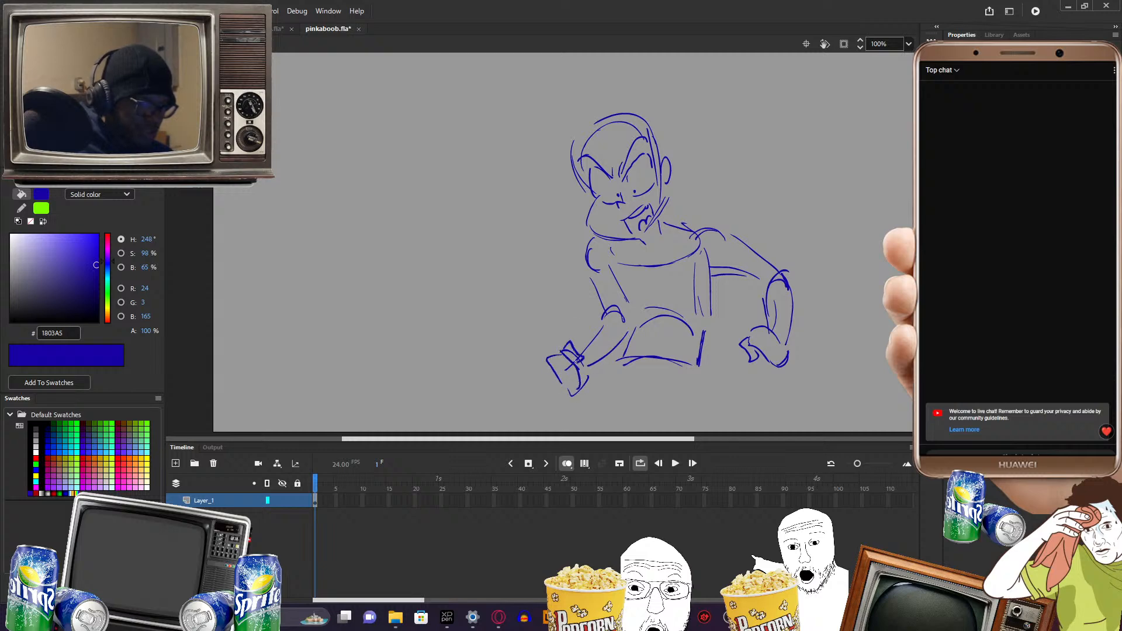
- Add angled chest contours and a navel to the blue figure, and sketch its hips and spread upper legs
mouse_move(608, 260)
mouse_down()
mouse_move(609, 287)
mouse_move(632, 307)
mouse_move(674, 308)
mouse_move(694, 272)
mouse_up()
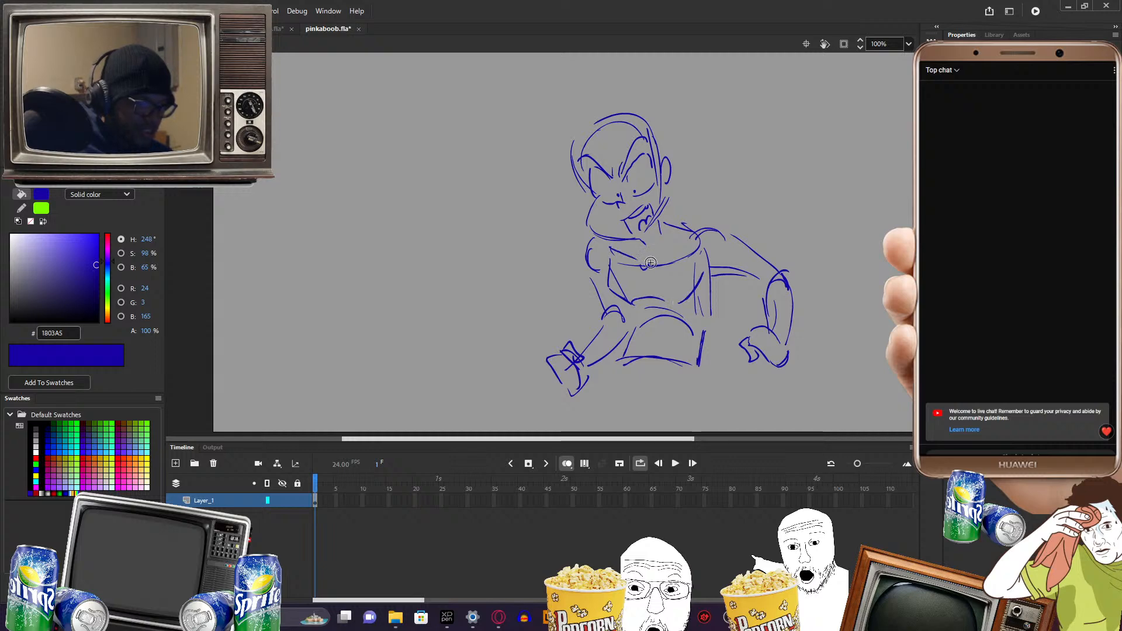
drag(814, 335, 807, 302)
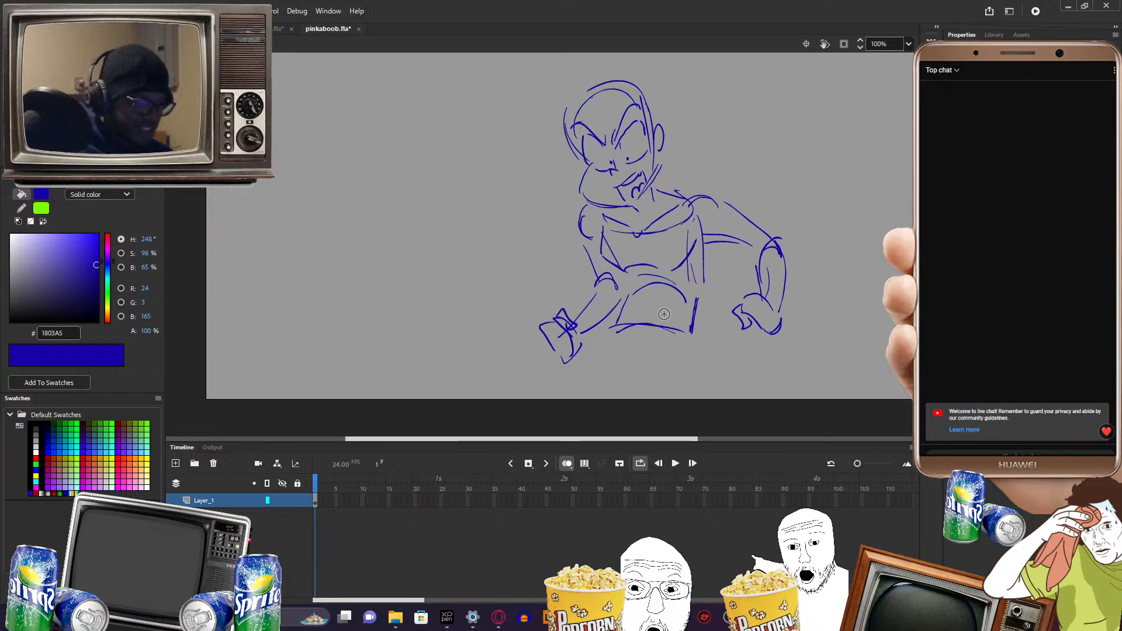
mouse_move(603, 358)
mouse_down()
mouse_move(700, 367)
mouse_move(689, 359)
mouse_move(797, 311)
mouse_up()
drag(690, 228, 695, 268)
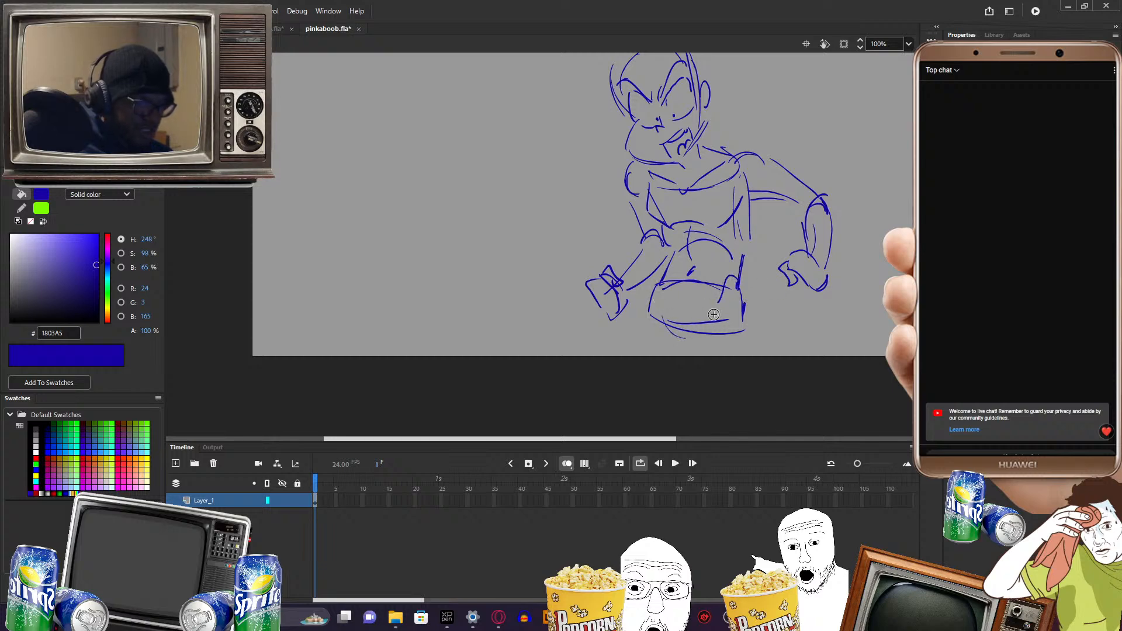
drag(655, 289, 606, 356)
mouse_move(710, 312)
mouse_down()
mouse_move(734, 300)
mouse_move(691, 331)
mouse_up()
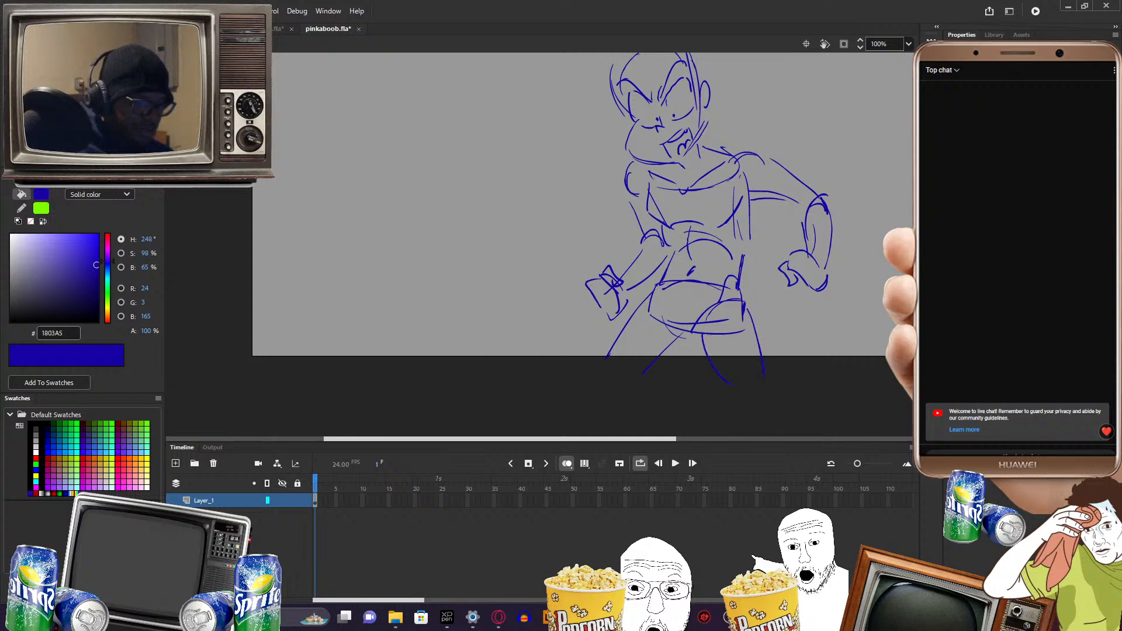
- Erase the arm on the ear's side and redraw it foreshortened, reaching outward with a bent elbow and fist
mouse_move(849, 255)
mouse_down()
mouse_move(806, 346)
mouse_move(801, 331)
mouse_move(813, 372)
mouse_move(744, 291)
mouse_move(748, 318)
mouse_up()
key(e)
mouse_move(707, 264)
mouse_down()
mouse_move(701, 287)
mouse_move(689, 365)
mouse_move(680, 262)
mouse_move(653, 301)
mouse_move(640, 293)
mouse_move(642, 217)
mouse_move(613, 241)
mouse_up()
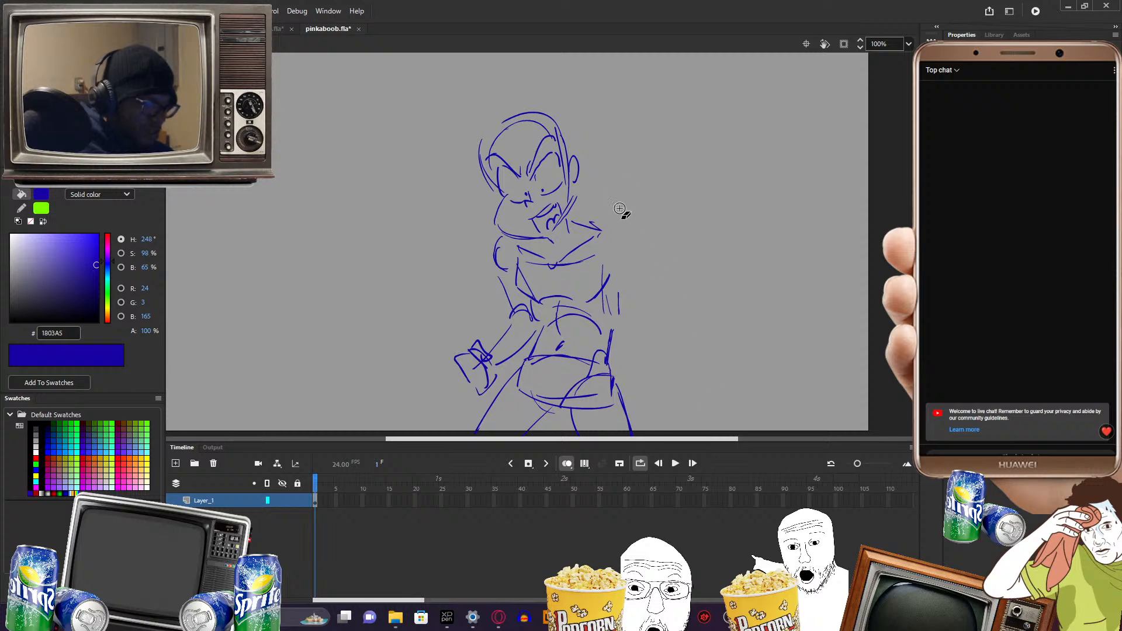
mouse_move(682, 242)
mouse_down()
mouse_move(652, 233)
mouse_move(667, 233)
mouse_move(659, 263)
mouse_up()
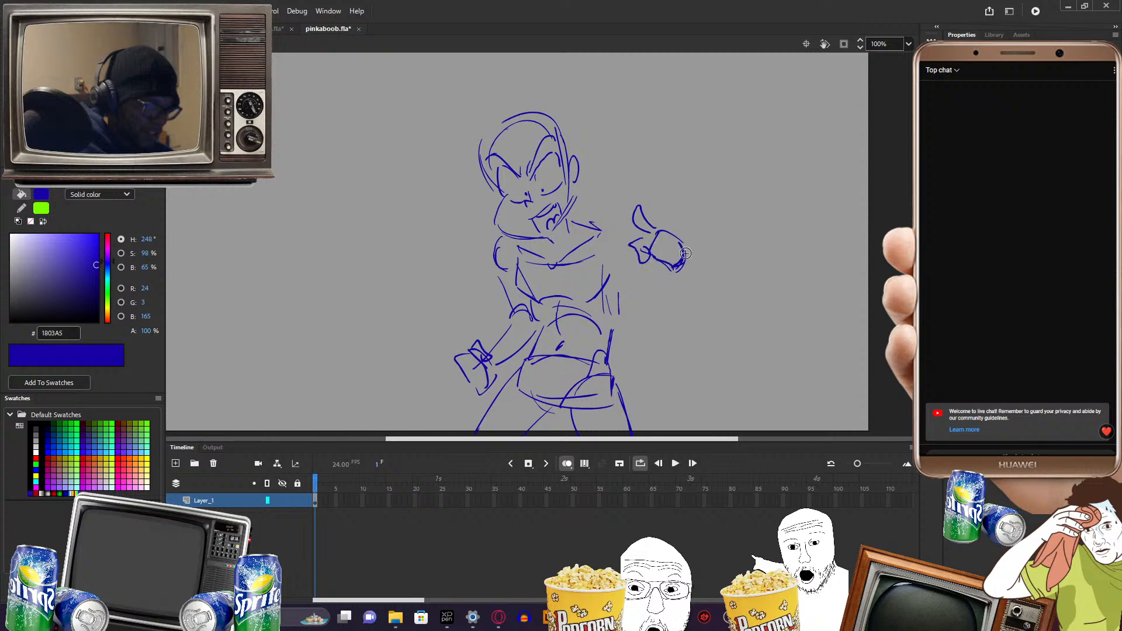
mouse_move(586, 239)
mouse_down()
mouse_move(619, 220)
mouse_move(707, 229)
mouse_move(699, 258)
mouse_up()
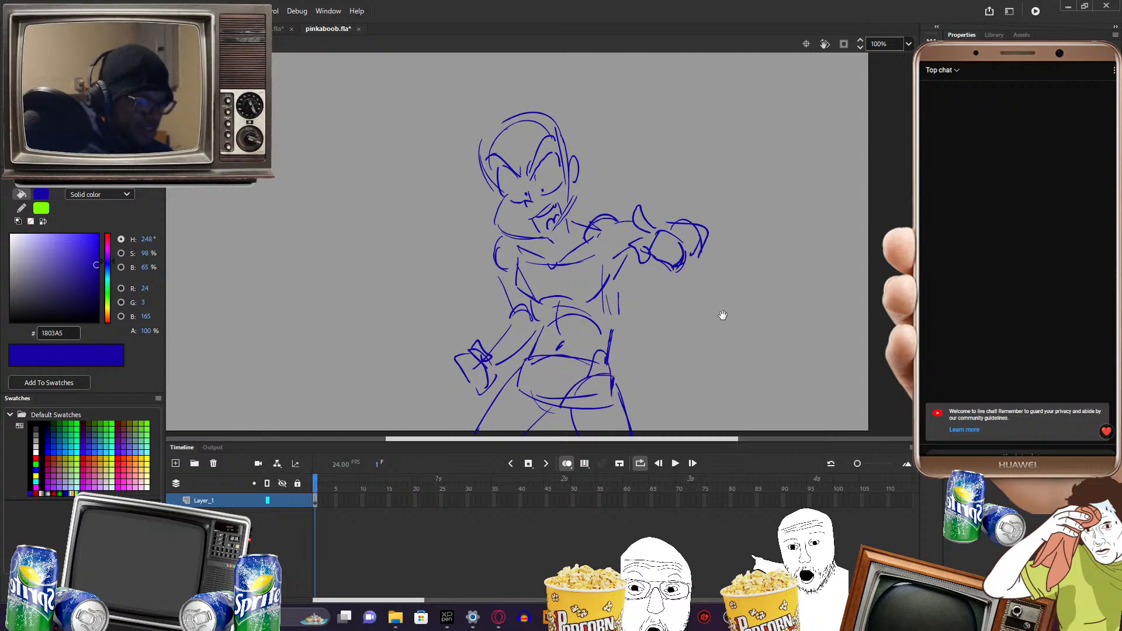
- Switch the brush to magenta A5038A and draw swept, spiky hair with pointed bangs and flicked ends around the head
drag(721, 318, 761, 331)
mouse_move(785, 288)
mouse_down()
mouse_move(816, 275)
mouse_move(820, 300)
mouse_move(779, 335)
mouse_up()
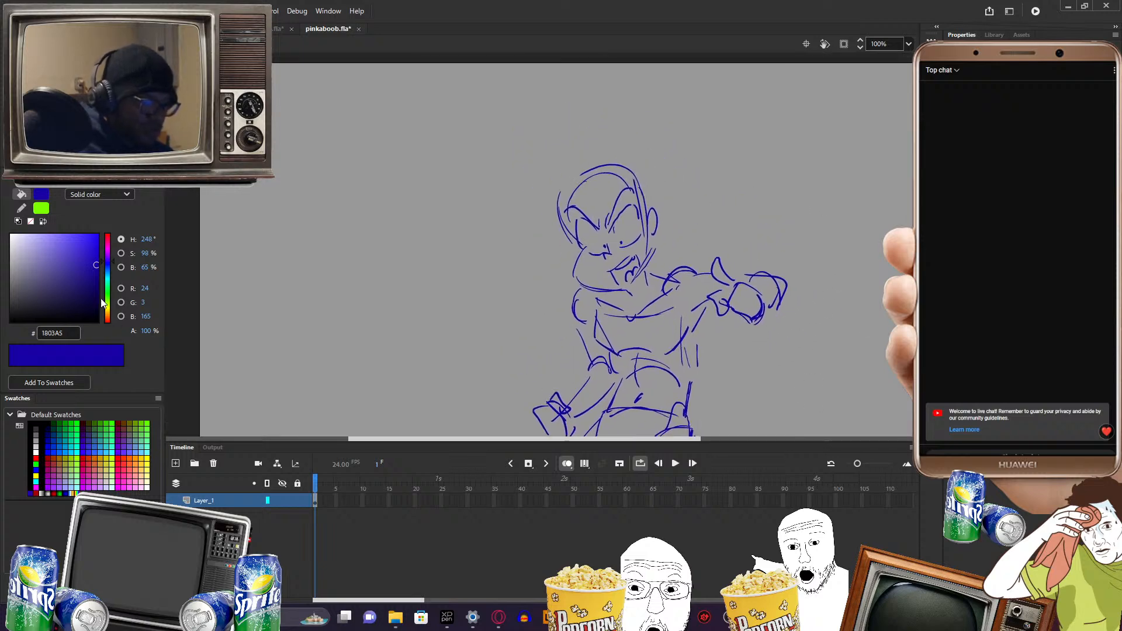
click(108, 250)
mouse_move(606, 166)
mouse_down()
mouse_move(594, 222)
mouse_move(593, 189)
mouse_move(571, 255)
mouse_up()
drag(544, 205, 552, 246)
mouse_move(531, 207)
mouse_down()
mouse_move(540, 233)
mouse_move(528, 204)
mouse_move(584, 147)
mouse_move(633, 217)
mouse_up()
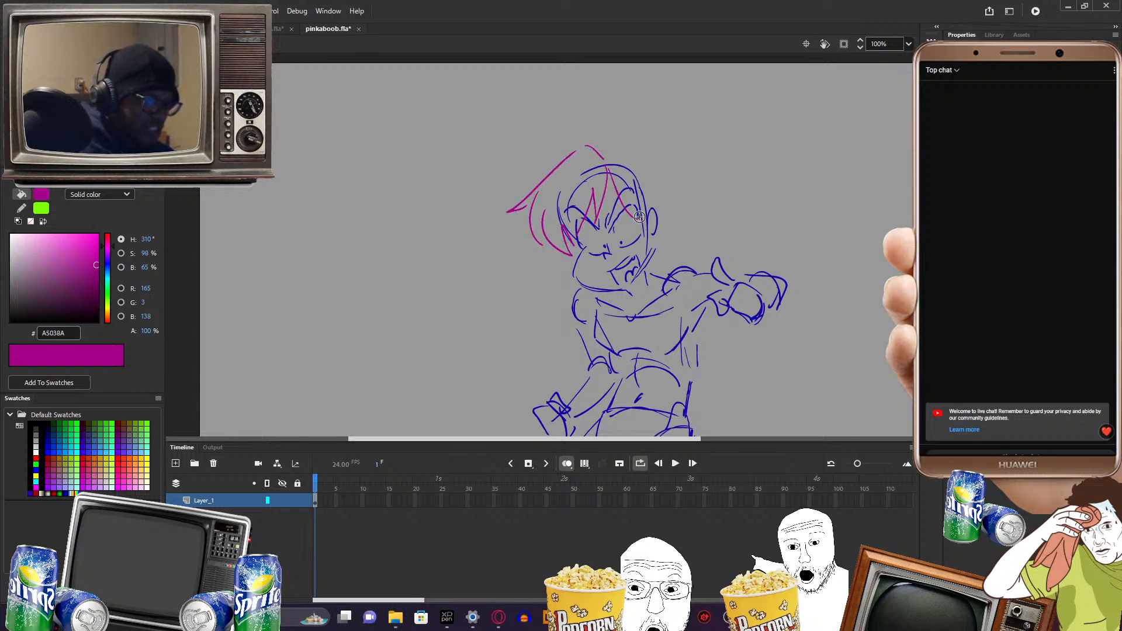
mouse_move(608, 149)
mouse_down()
mouse_move(652, 174)
mouse_move(681, 248)
mouse_move(647, 248)
mouse_up()
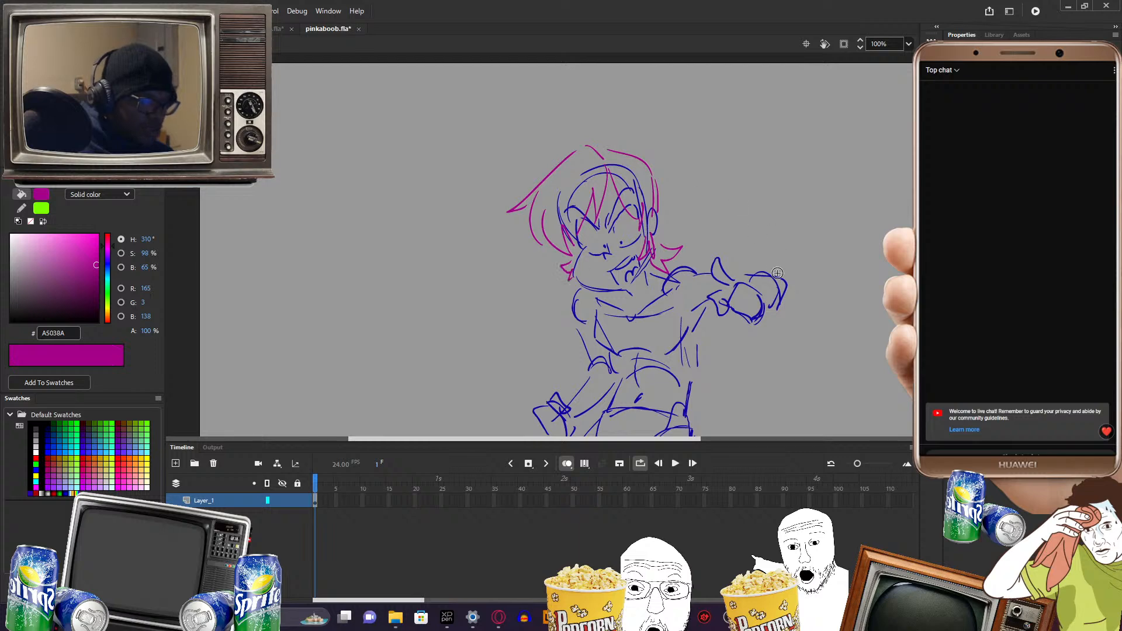
- Draw the shirt's curved collar and the armhole beside the outstretched arm in magenta
mouse_move(808, 312)
mouse_down()
mouse_move(790, 248)
mouse_move(772, 249)
mouse_up()
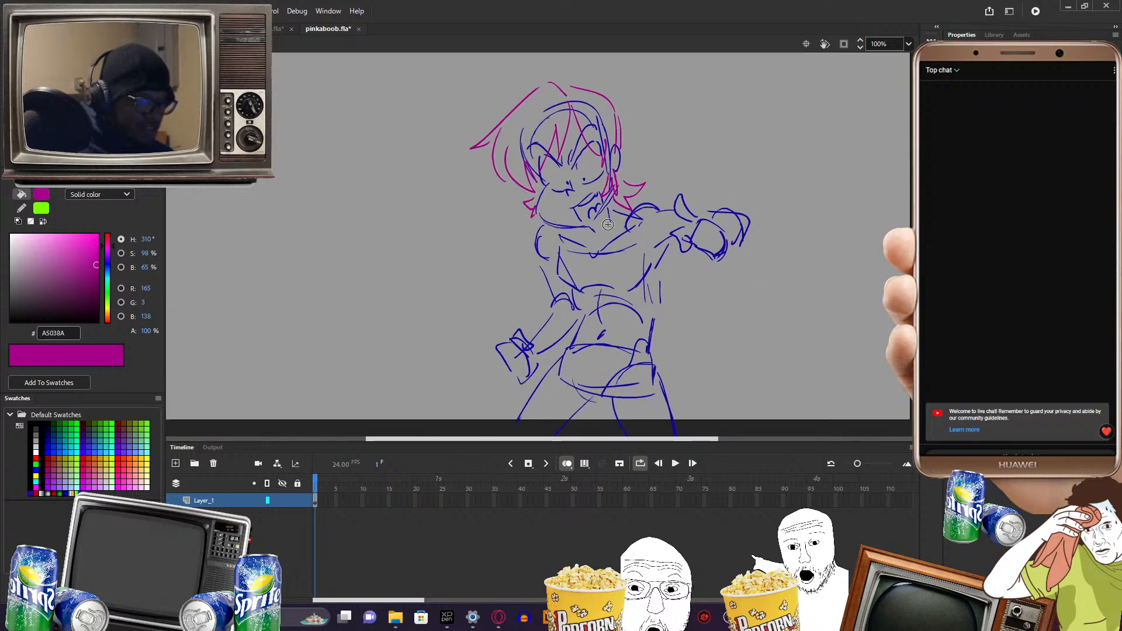
drag(791, 188, 770, 173)
mouse_move(547, 218)
mouse_down()
mouse_move(602, 219)
mouse_move(614, 195)
mouse_up()
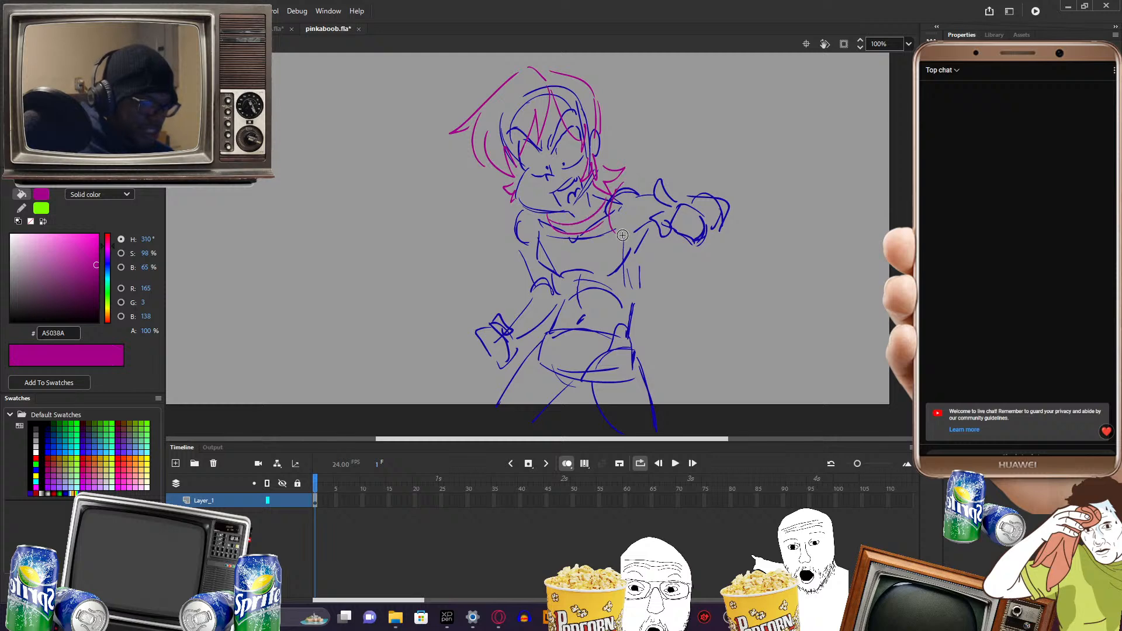
drag(632, 257, 625, 189)
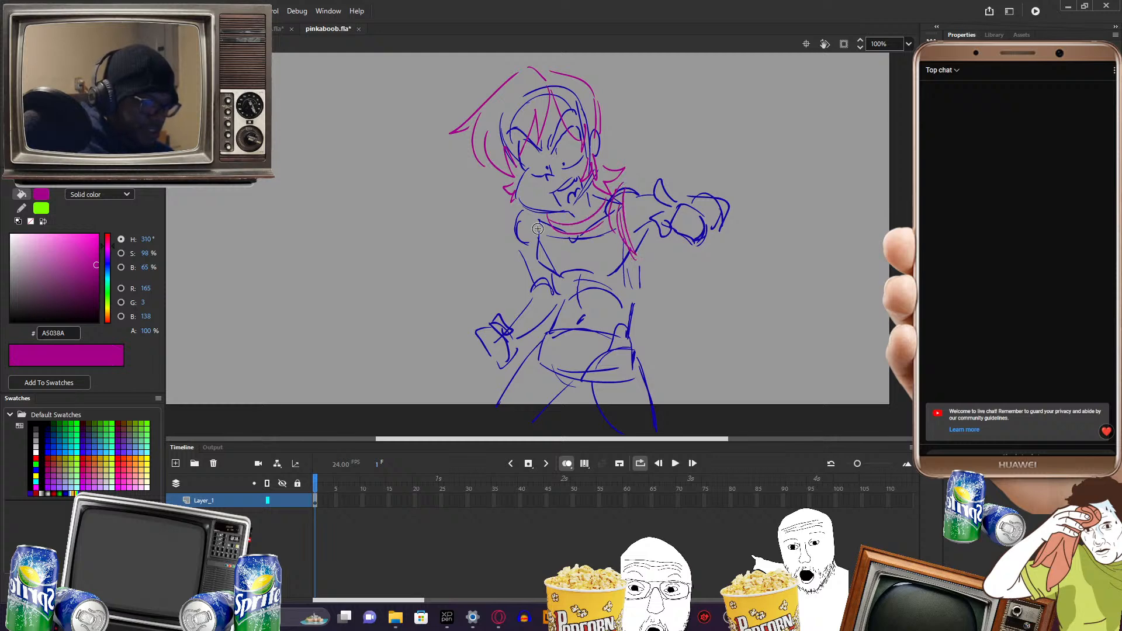
- Sketch the shirt's other armhole, its front and side folds, and a curved hem across the waist
mouse_move(535, 215)
mouse_down()
mouse_move(532, 253)
mouse_move(583, 296)
mouse_move(568, 302)
mouse_move(610, 345)
mouse_up()
drag(544, 320, 627, 333)
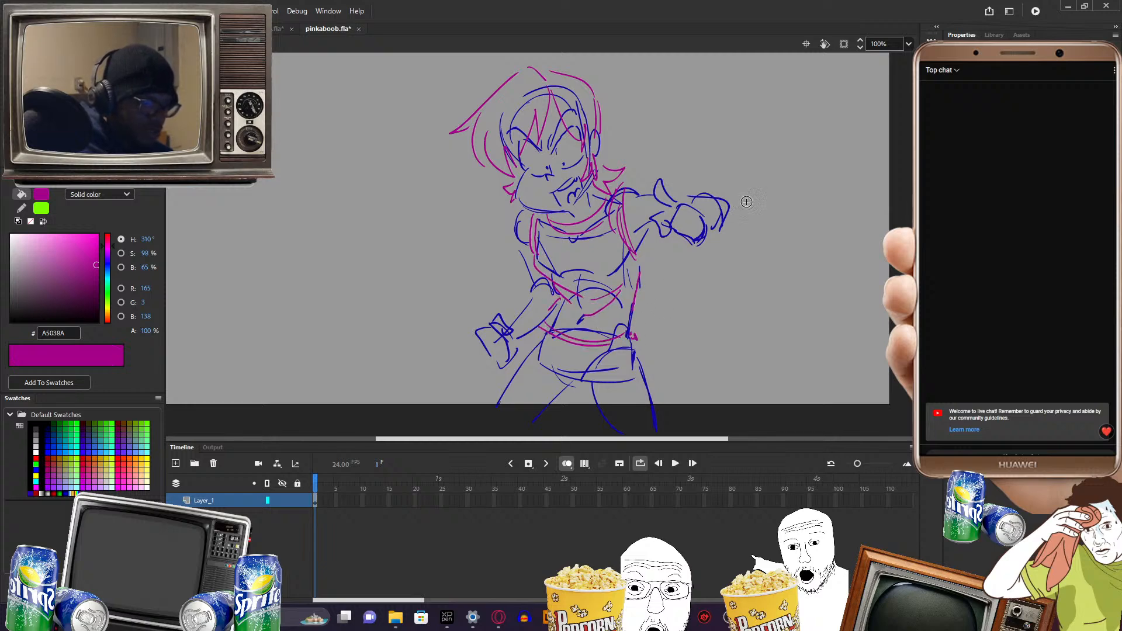
drag(779, 216, 748, 233)
key(ctrl+z)
mouse_move(608, 280)
mouse_down()
mouse_move(602, 354)
mouse_move(616, 304)
mouse_up()
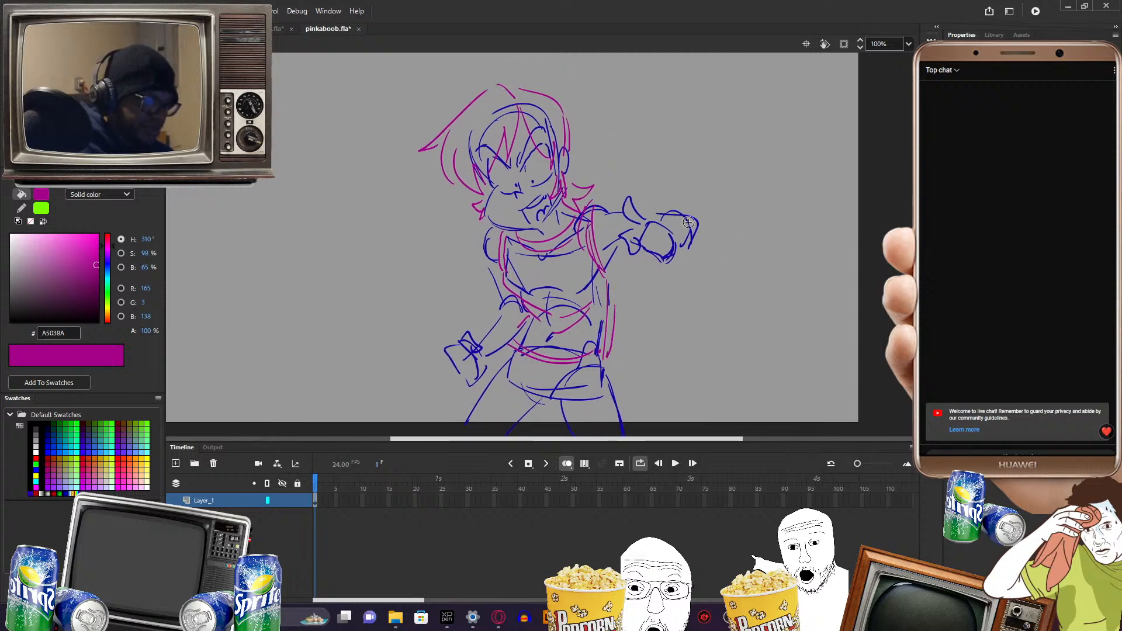
- Draw curved magenta wristbands on both forearms
drag(660, 219, 691, 240)
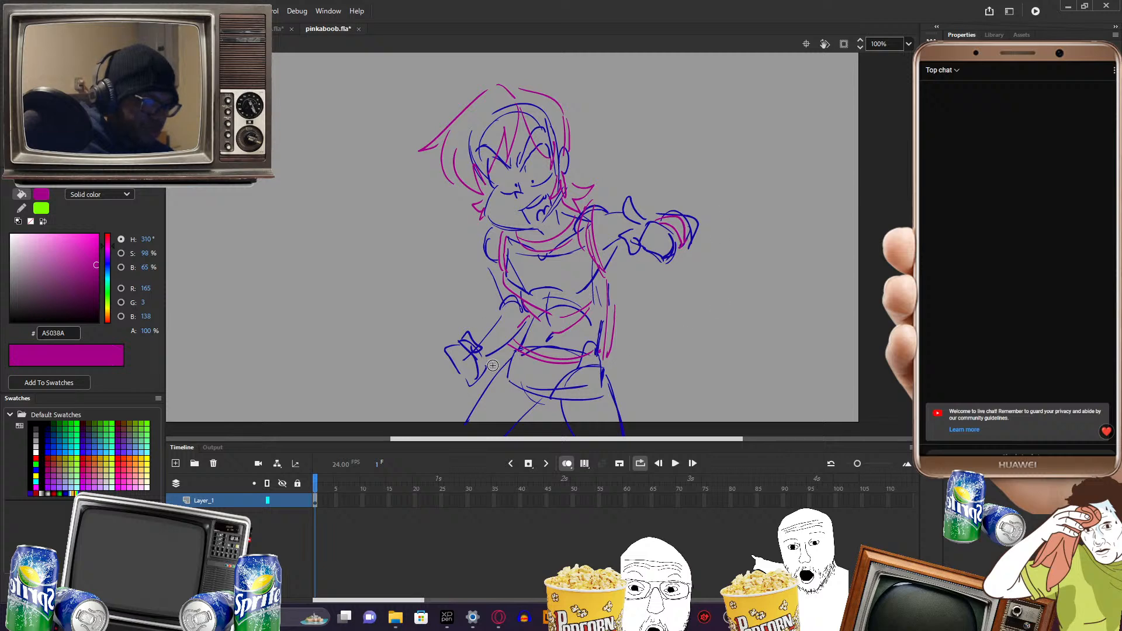
mouse_move(706, 318)
mouse_down()
mouse_move(726, 290)
mouse_move(761, 371)
mouse_up()
drag(586, 177, 598, 169)
drag(741, 319, 724, 216)
- Sketch the trousers over the hips and thighs, with a centre seam, crotch folds and outer leg lines
drag(670, 377, 642, 356)
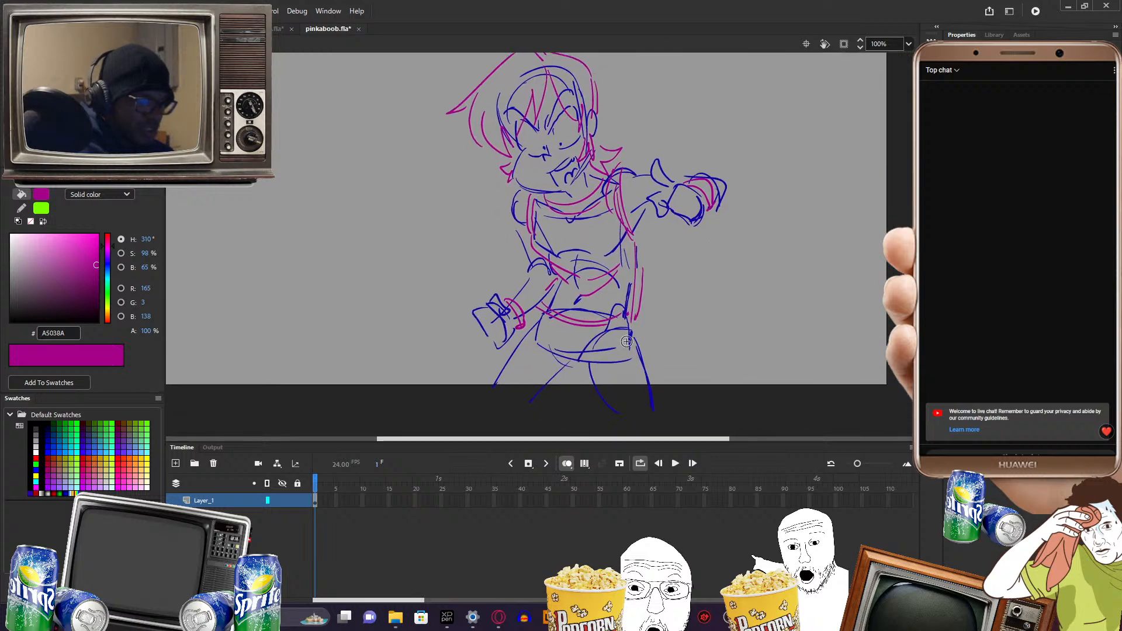
drag(569, 327, 571, 357)
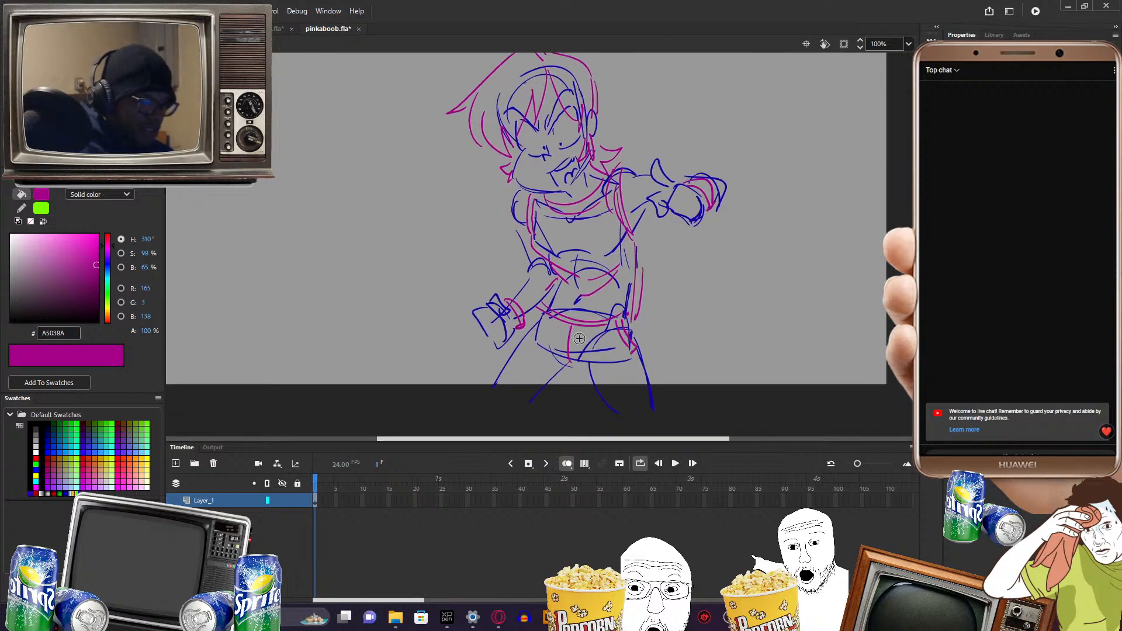
mouse_move(670, 333)
mouse_down()
mouse_move(664, 322)
mouse_move(655, 390)
mouse_up()
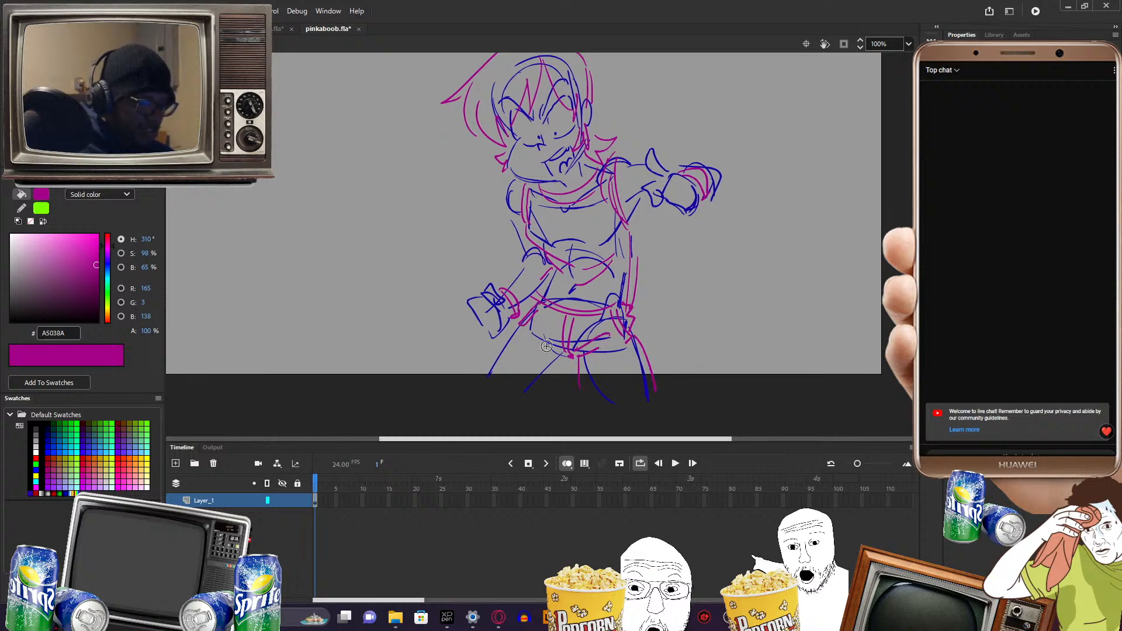
mouse_move(563, 358)
mouse_down()
mouse_move(536, 341)
mouse_move(485, 364)
mouse_up()
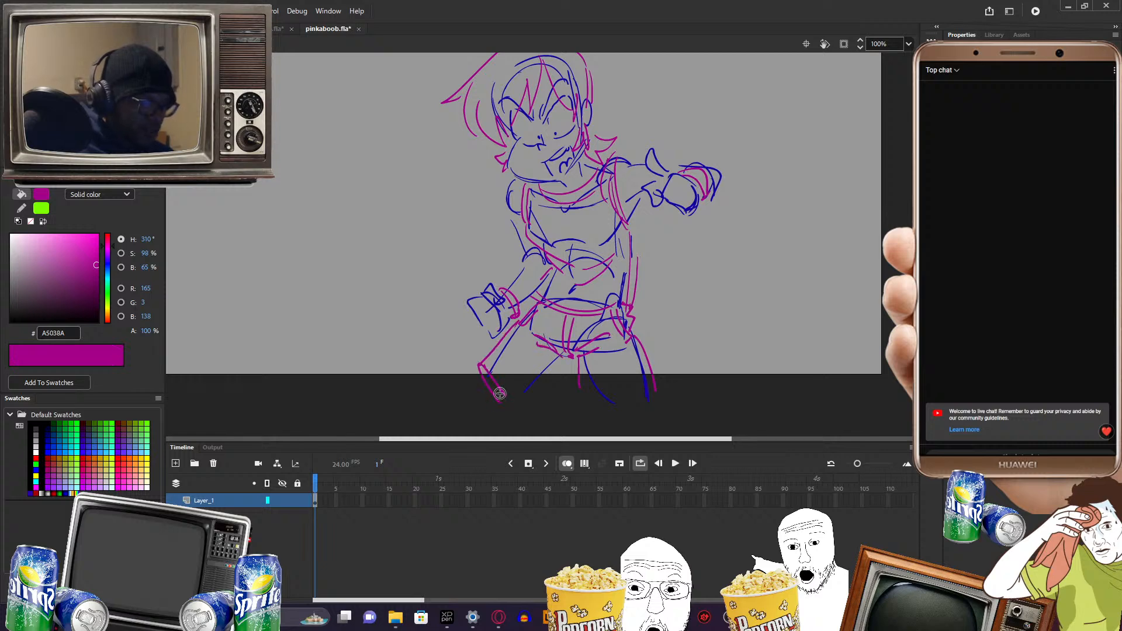
- Add a small hair tuft on the crown and a pointed triangular emblem on the shirt's chest
scroll(746, 281, up, 4)
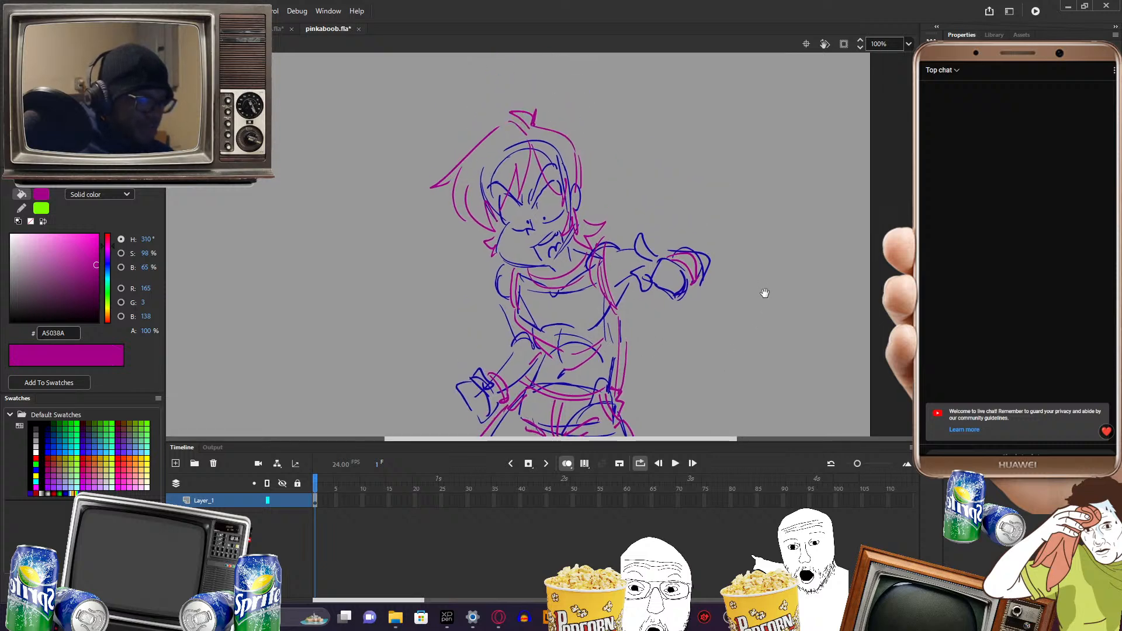
mouse_move(759, 268)
mouse_down()
mouse_move(805, 273)
mouse_move(739, 289)
mouse_up()
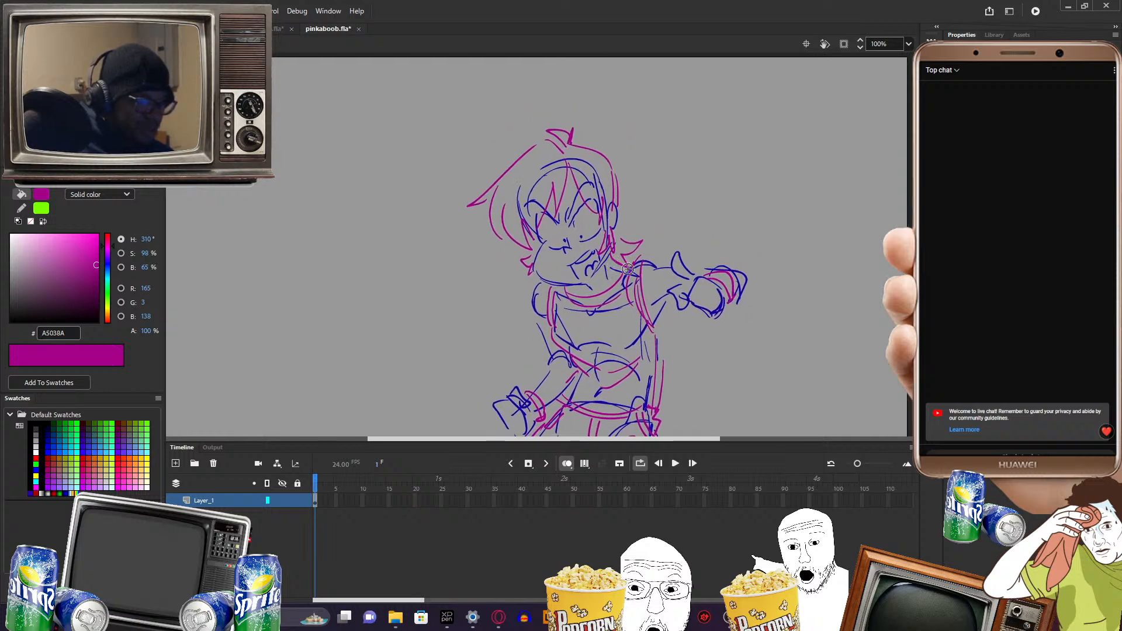
mouse_move(818, 261)
mouse_down()
mouse_move(801, 263)
mouse_move(788, 296)
mouse_up()
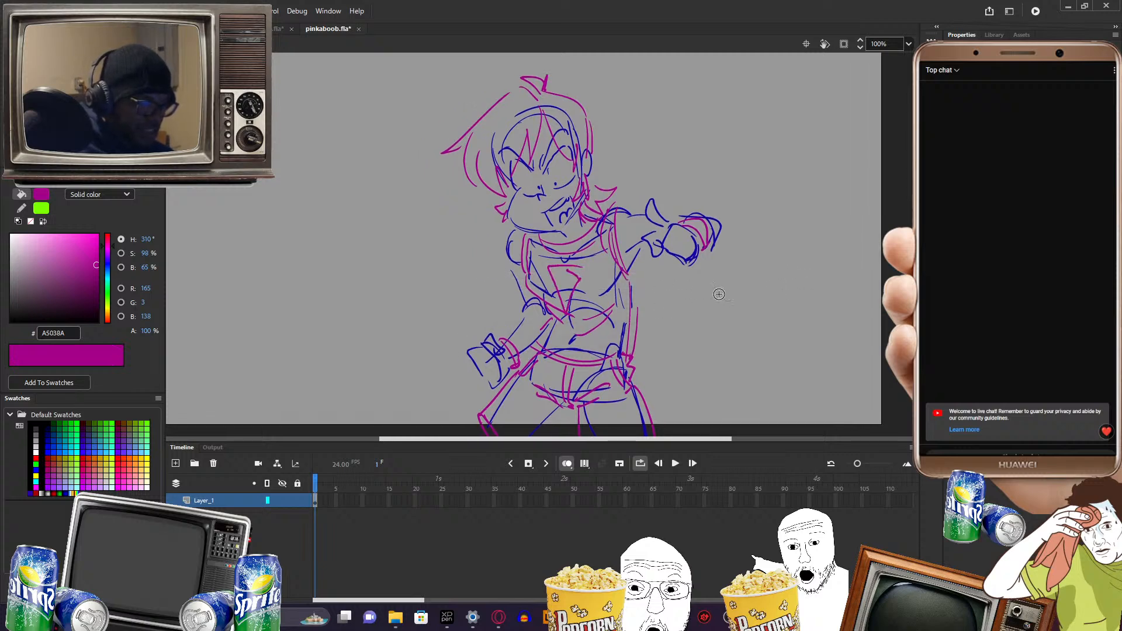
- Add extra spiky hair ends beside the neck and further strands along the crown of the hair
mouse_move(753, 250)
mouse_down()
mouse_move(724, 256)
mouse_move(718, 279)
mouse_up()
drag(721, 236, 789, 247)
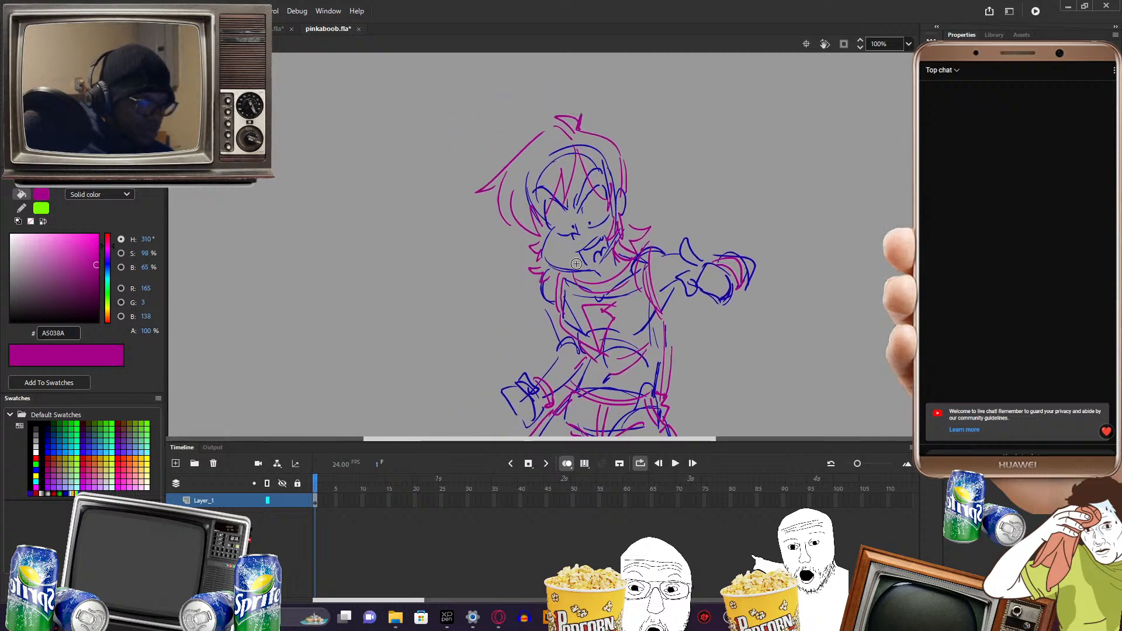
drag(775, 313, 789, 281)
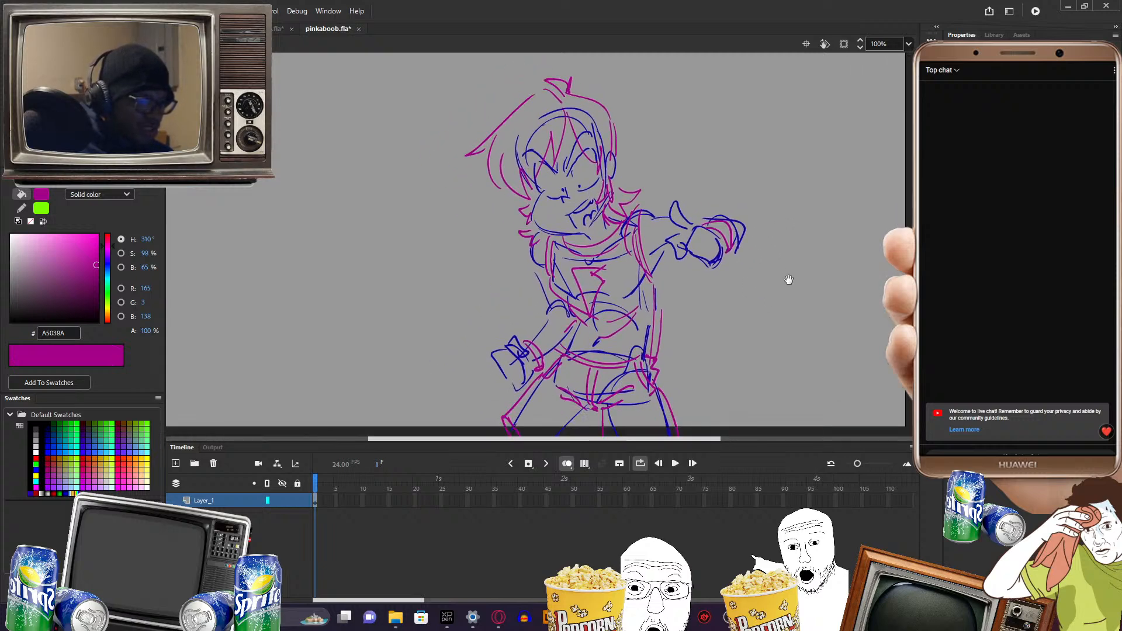
drag(813, 200, 789, 226)
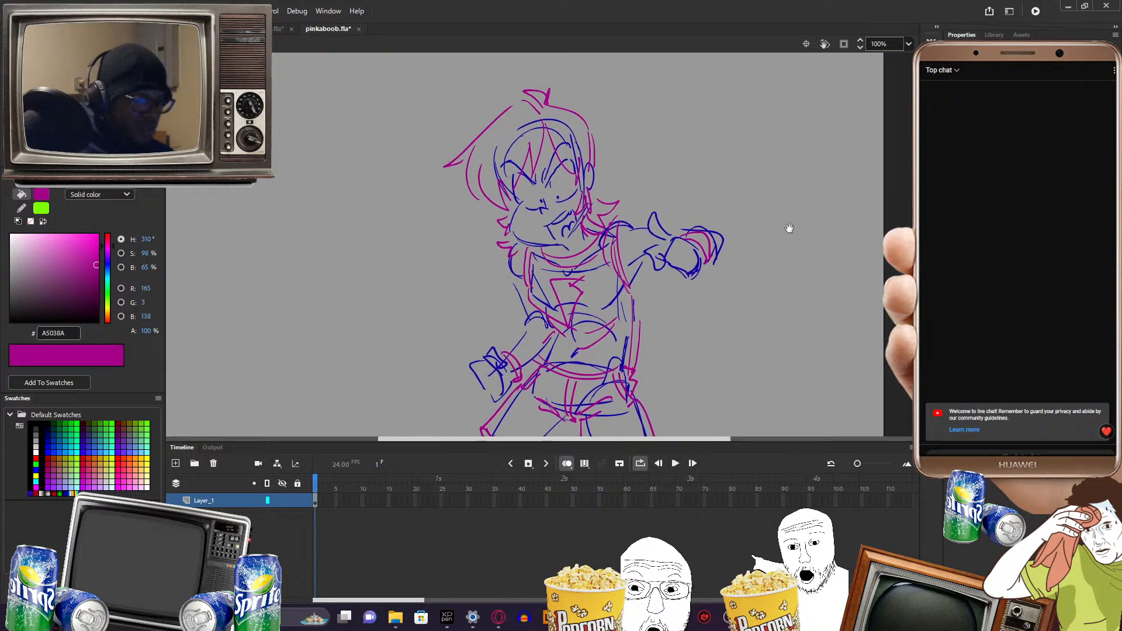
mouse_move(764, 284)
mouse_down()
mouse_move(744, 278)
mouse_move(752, 273)
mouse_move(796, 321)
mouse_up()
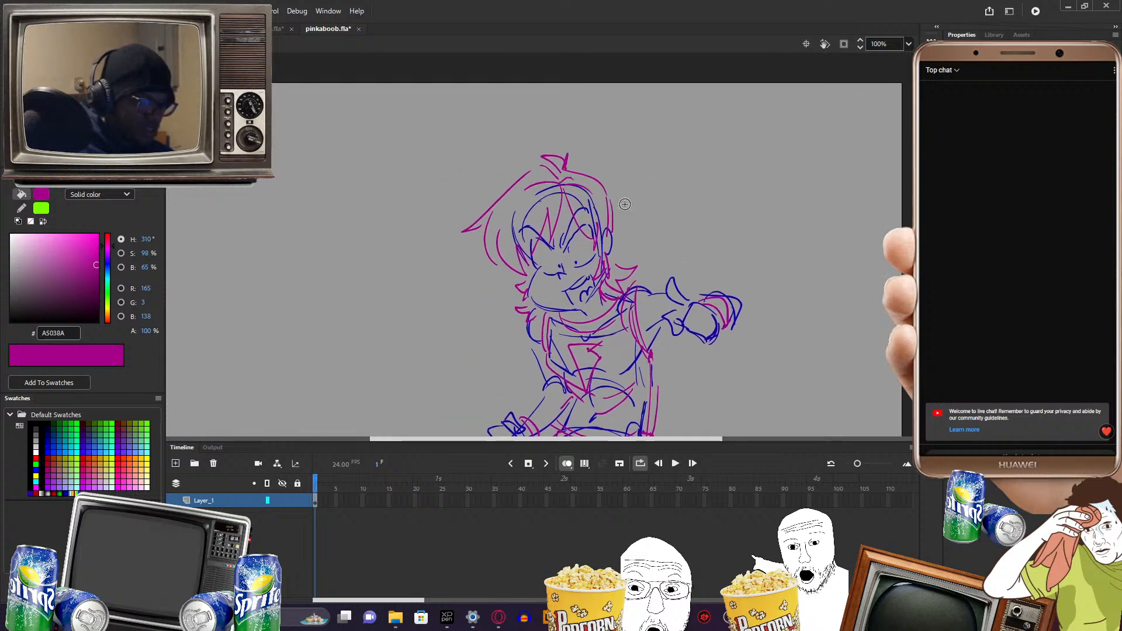
key(space)
mouse_move(777, 349)
mouse_down()
mouse_move(742, 260)
mouse_move(744, 273)
mouse_move(761, 263)
mouse_move(793, 284)
mouse_up()
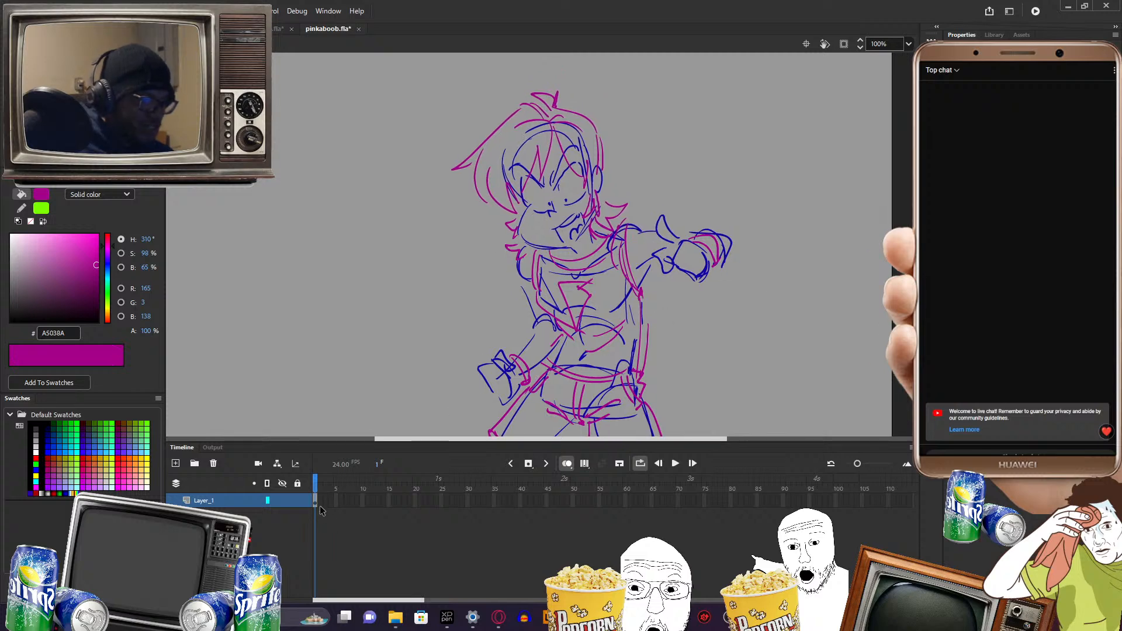
- Delete the entire character sketch from the frame and set the brush colour to dark purple 570049
key(ctrl+a)
key(Delete)
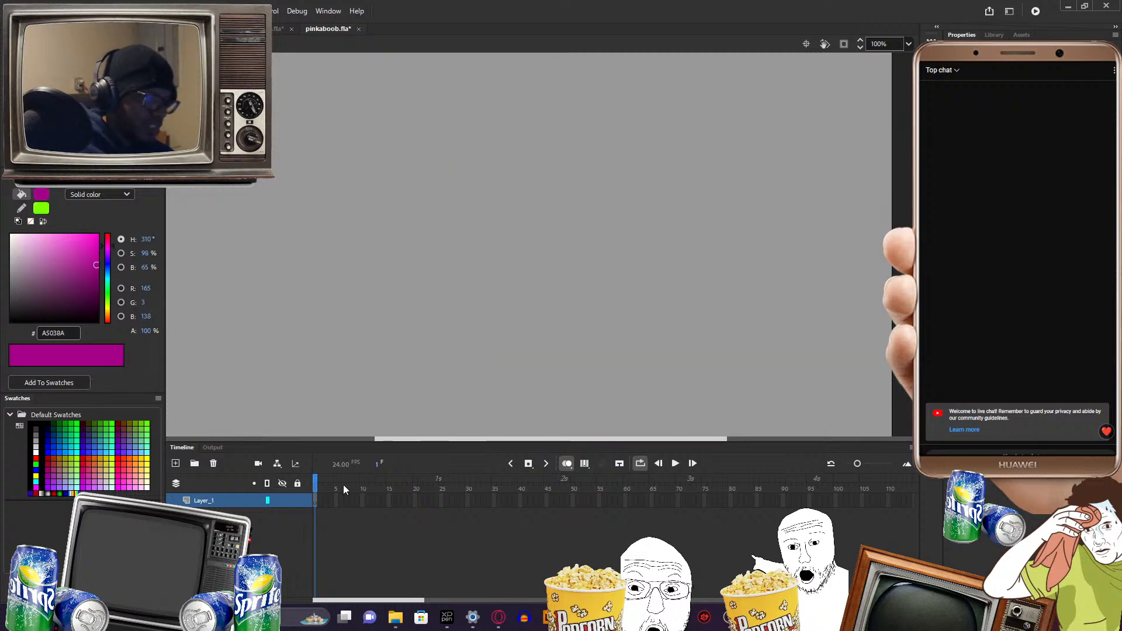
drag(587, 437, 577, 436)
mouse_move(664, 248)
mouse_down()
mouse_move(689, 267)
mouse_move(680, 264)
mouse_up()
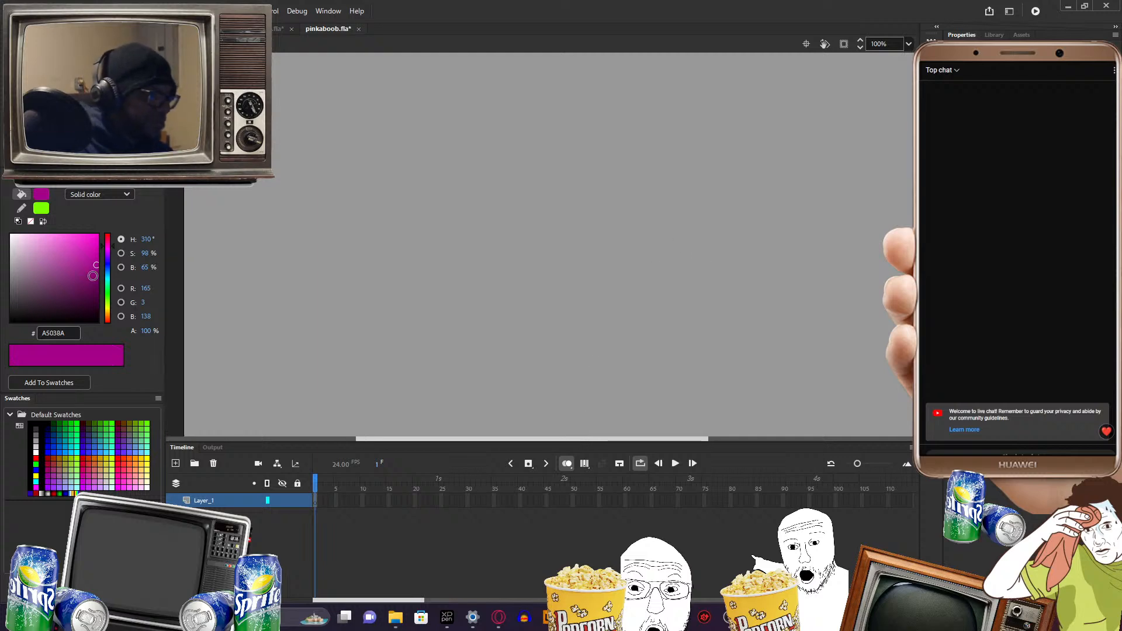
drag(96, 273, 97, 292)
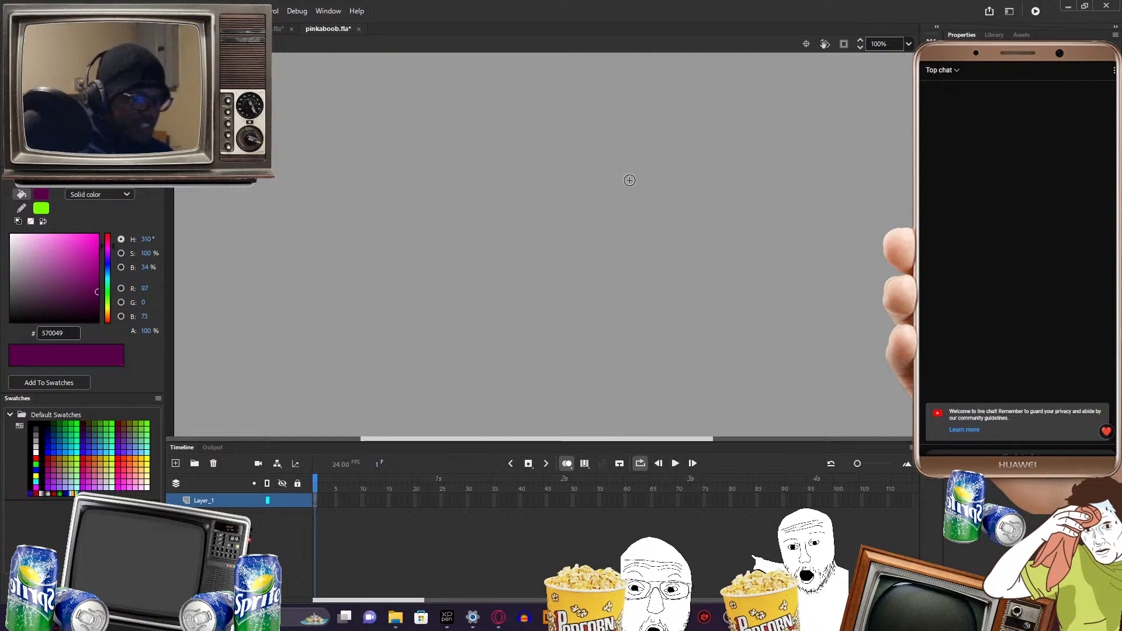
- Sketch a new figure's head with a protruding cheek, and its torso tapering to a narrow, curved waist
mouse_move(634, 116)
mouse_down()
mouse_move(616, 156)
mouse_move(624, 123)
mouse_move(662, 134)
mouse_move(668, 159)
mouse_up()
mouse_move(669, 149)
mouse_down()
mouse_move(600, 190)
mouse_move(639, 216)
mouse_move(664, 187)
mouse_move(668, 149)
mouse_up()
mouse_move(611, 245)
mouse_down()
mouse_move(667, 240)
mouse_move(615, 249)
mouse_move(678, 258)
mouse_move(592, 289)
mouse_up()
mouse_move(657, 310)
mouse_down()
mouse_move(628, 281)
mouse_move(647, 338)
mouse_up()
mouse_move(594, 307)
mouse_down()
mouse_move(590, 331)
mouse_move(640, 343)
mouse_up()
- Draw flared hips below the waist with slanted sides and curved lower edges for the upper legs
drag(652, 334, 678, 382)
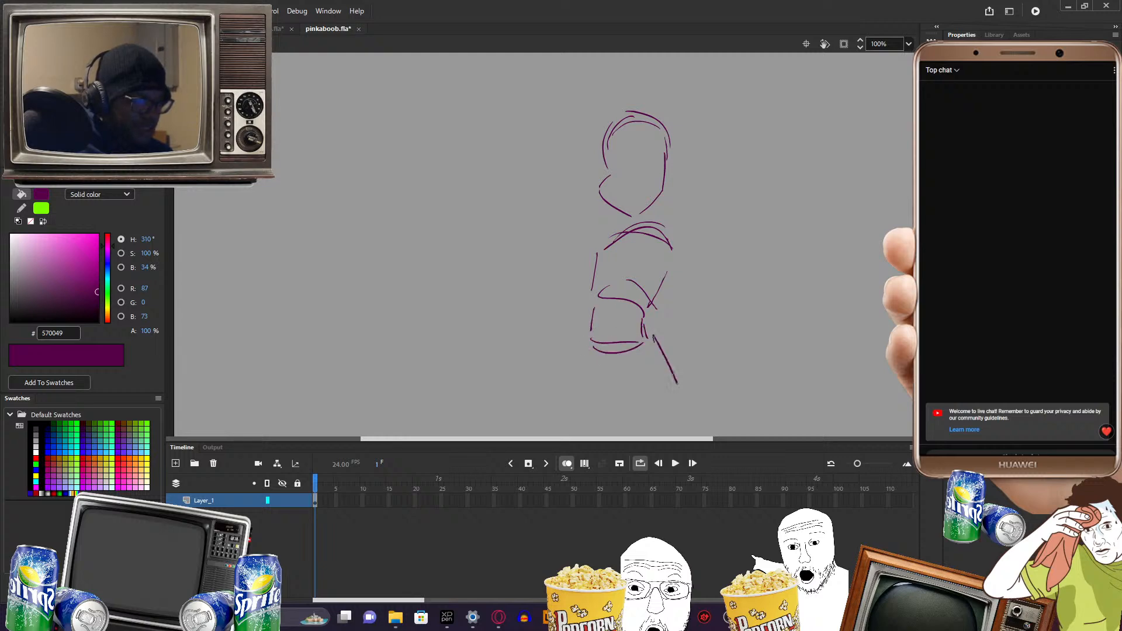
drag(565, 382, 596, 402)
mouse_move(607, 399)
mouse_down()
mouse_move(658, 377)
mouse_move(666, 384)
mouse_up()
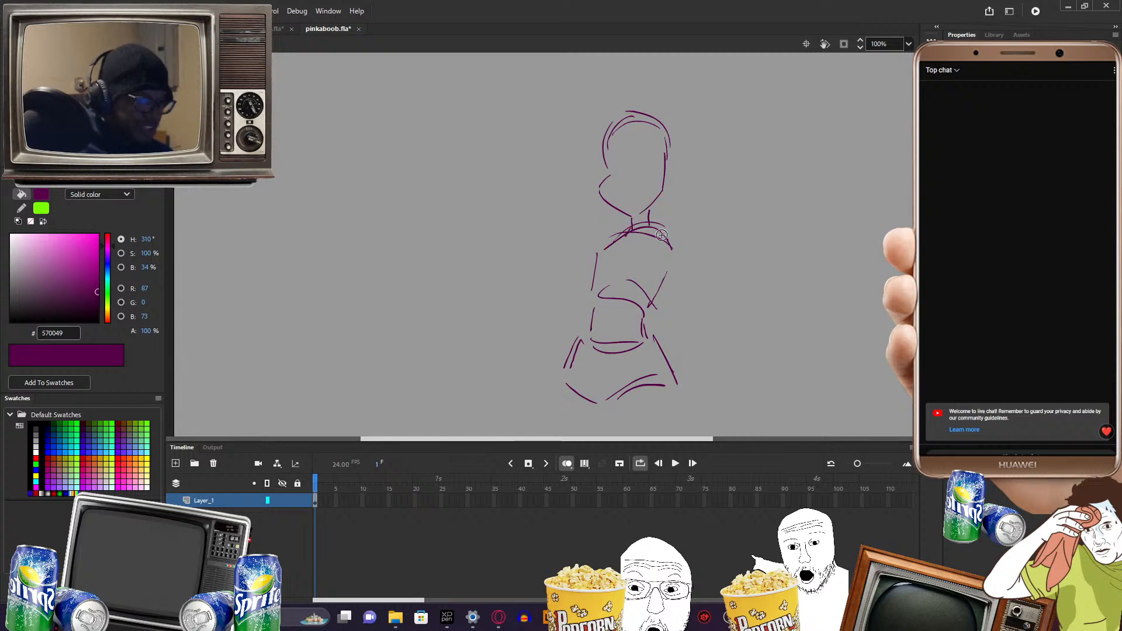
- Add rounded shoulders on both sides of the new figure's neck
drag(670, 246, 690, 263)
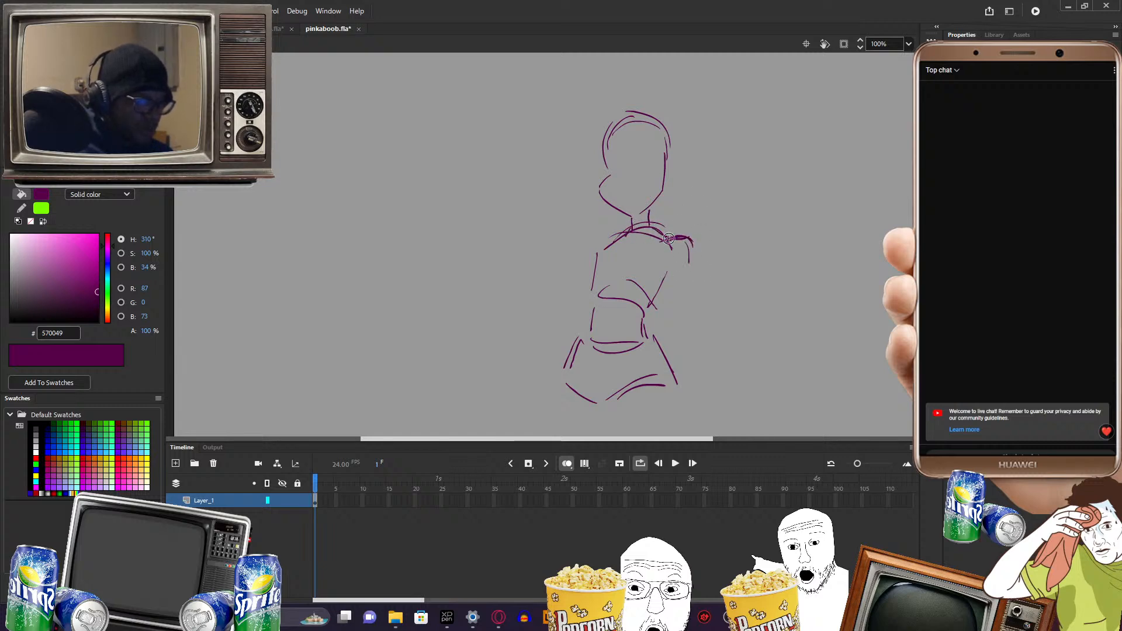
drag(771, 271, 746, 258)
key(ctrl+z)
drag(560, 237, 606, 223)
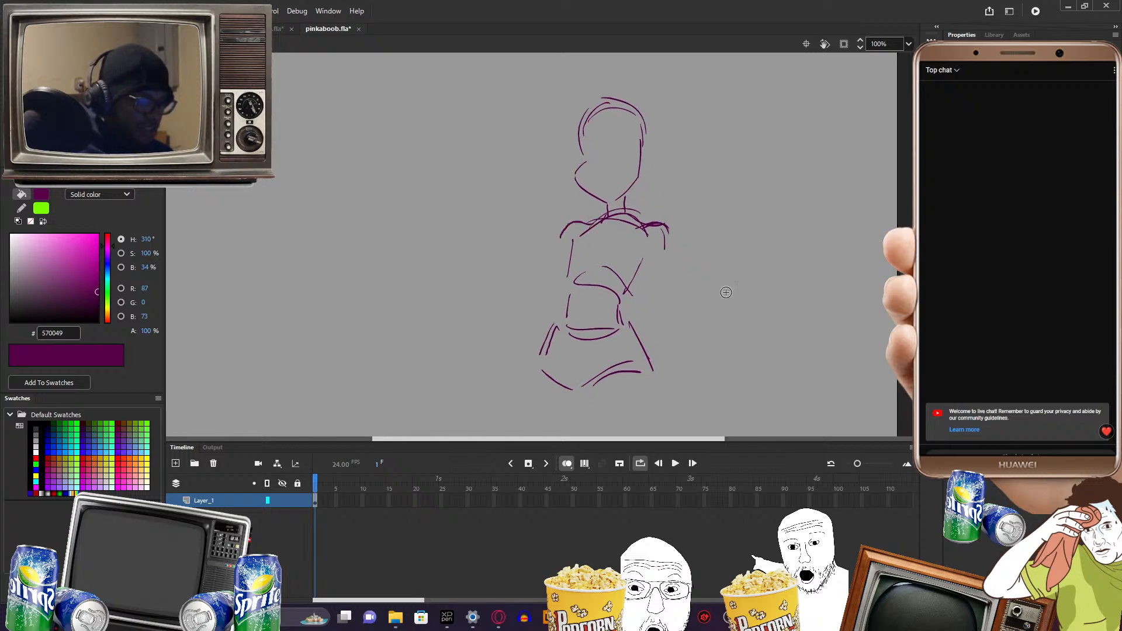
- Sketch both arms hanging from the shoulders and bending outward at the elbows, with open hands and curled fingers
mouse_move(666, 275)
mouse_down()
mouse_move(685, 341)
mouse_move(709, 349)
mouse_up()
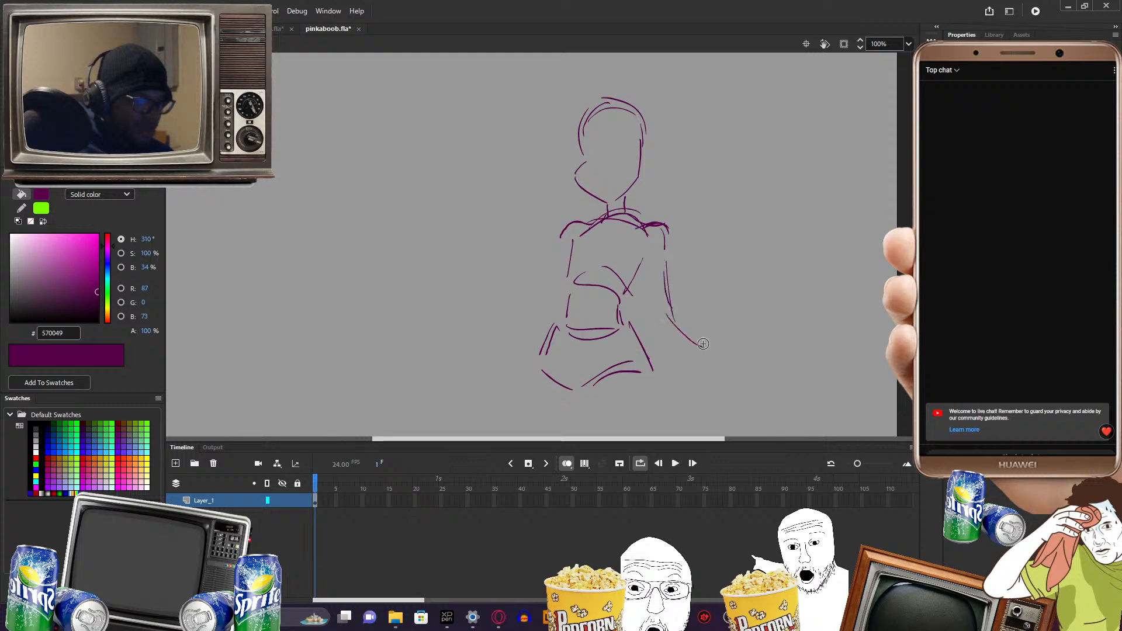
mouse_move(545, 265)
mouse_down()
mouse_move(542, 313)
mouse_move(501, 344)
mouse_up()
drag(743, 278, 779, 292)
drag(517, 346, 523, 320)
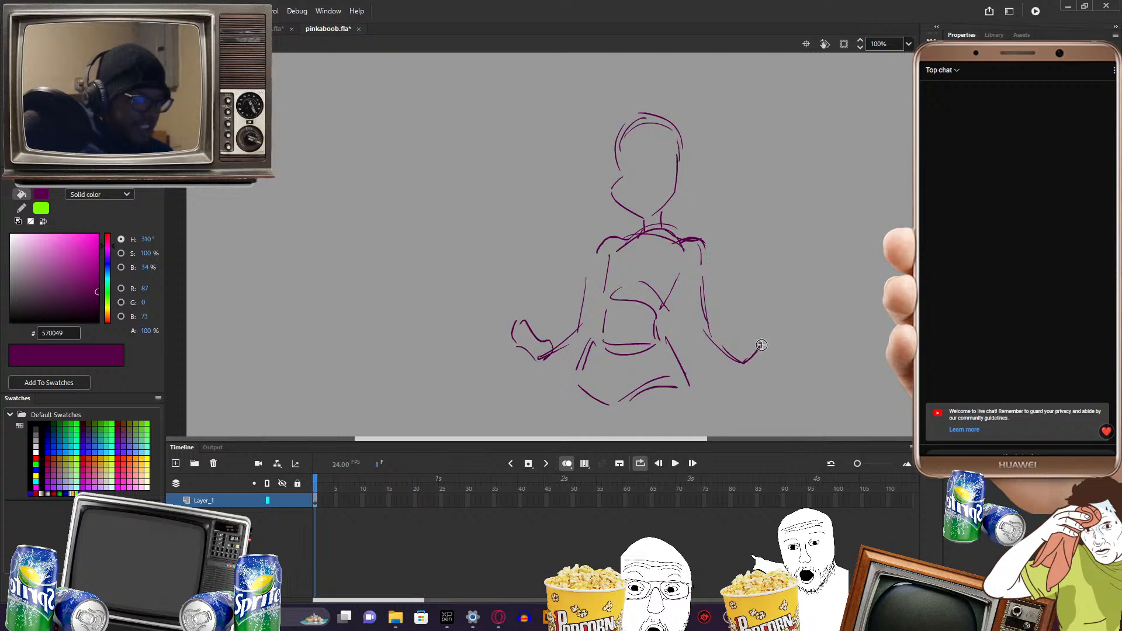
drag(769, 342, 753, 325)
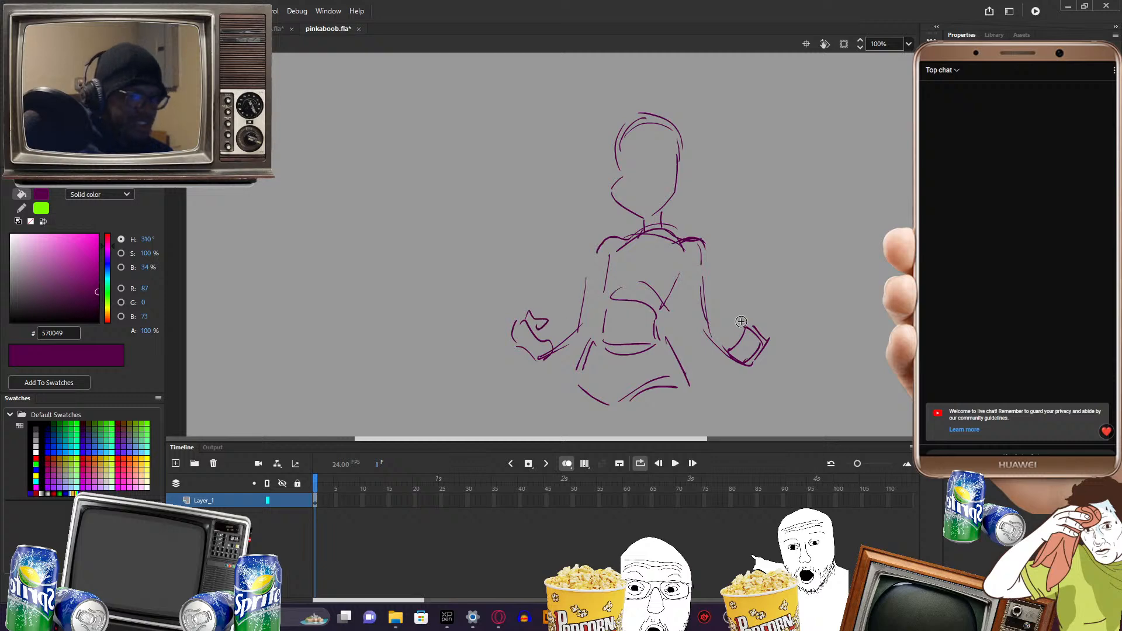
- Close the outlines of both arms and round off the elbows to give the upper arms and forearms thickness
mouse_move(546, 358)
mouse_down()
mouse_move(590, 339)
mouse_move(598, 261)
mouse_up()
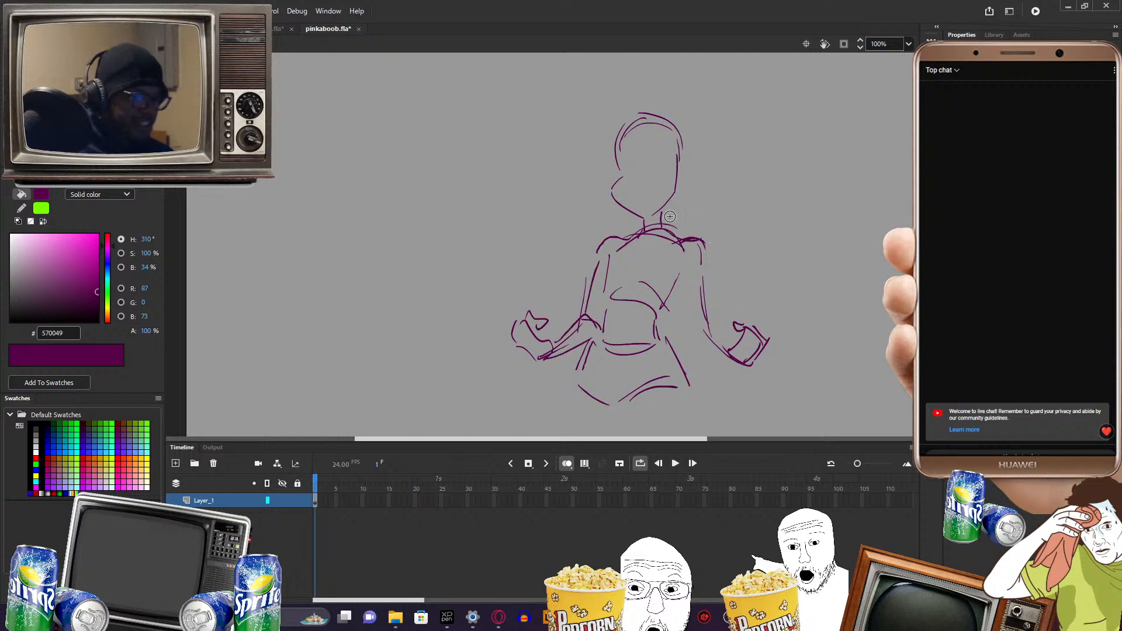
mouse_move(703, 269)
mouse_down()
mouse_move(706, 322)
mouse_move(685, 319)
mouse_move(687, 338)
mouse_move(730, 363)
mouse_up()
drag(708, 326, 731, 353)
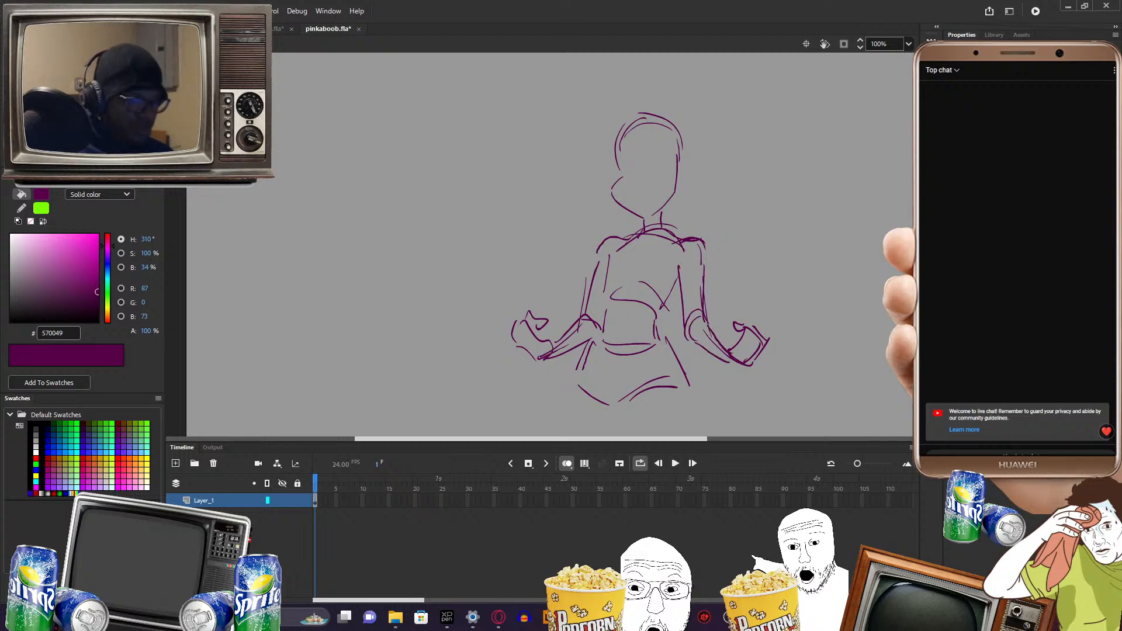
- Draw an angry face on the head with slanted brows, narrow eyes, a nose, a snarling mouth and an ear
scroll(786, 303, up, 3)
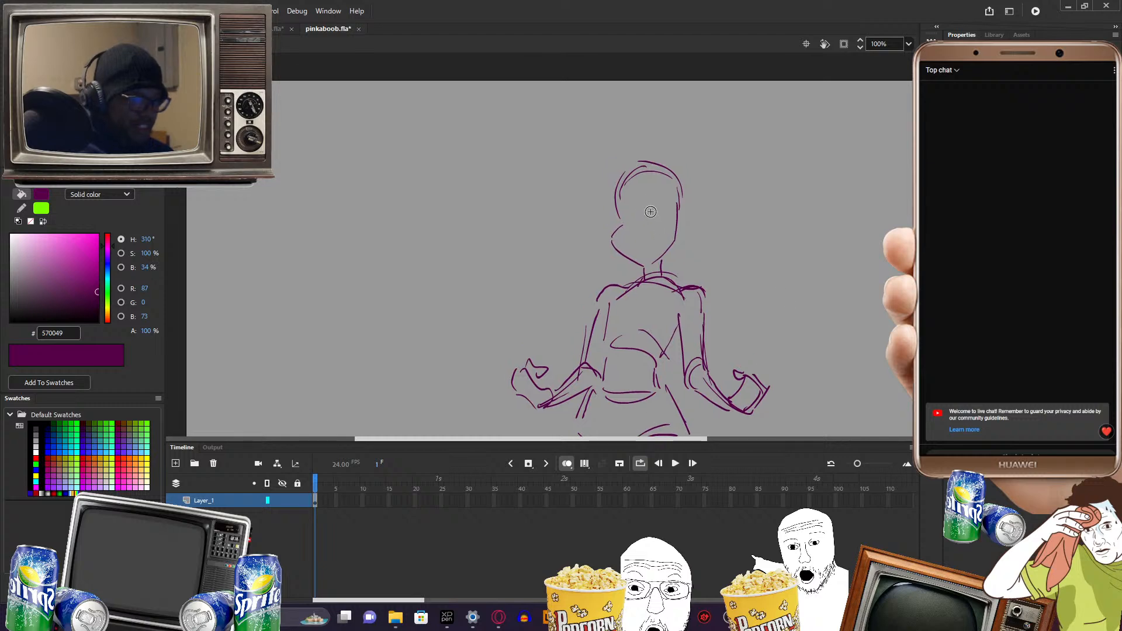
mouse_move(672, 197)
mouse_down()
mouse_move(642, 213)
mouse_move(626, 195)
mouse_move(660, 222)
mouse_up()
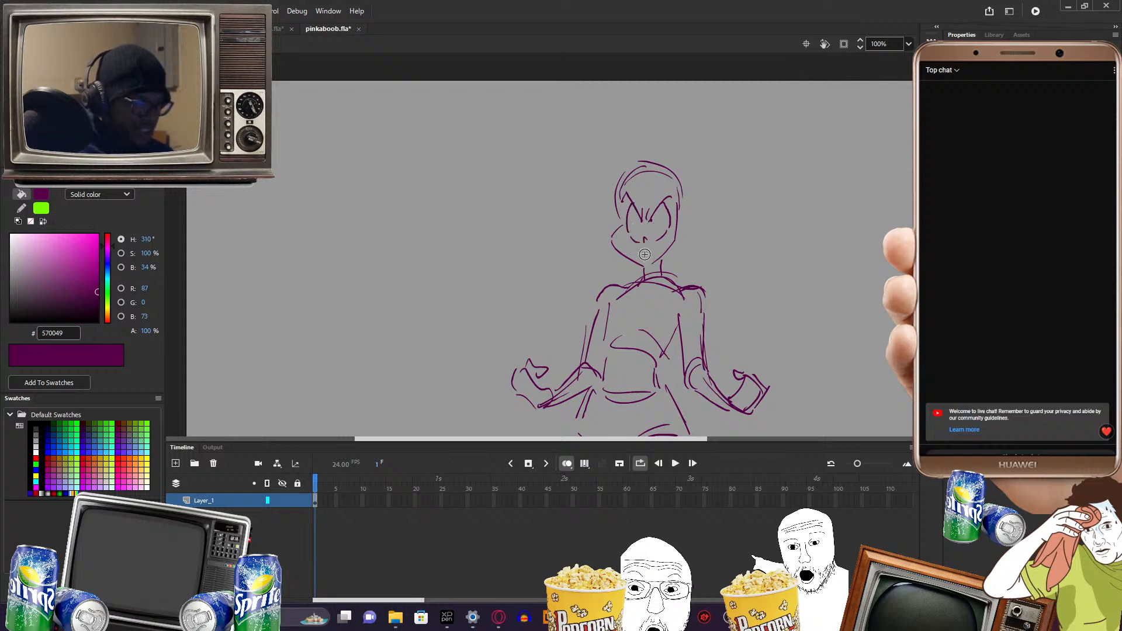
drag(645, 253, 671, 248)
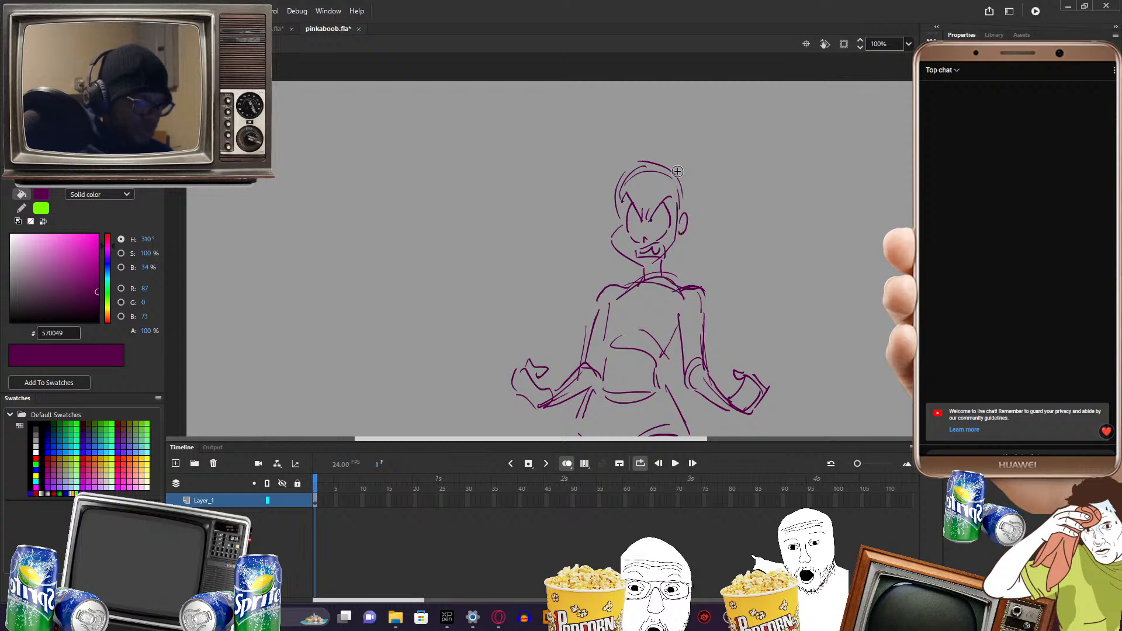
- Add collarbone and chest contours to the torso, and stomach and pelvis lines down to the crotch
scroll(724, 278, down, 5)
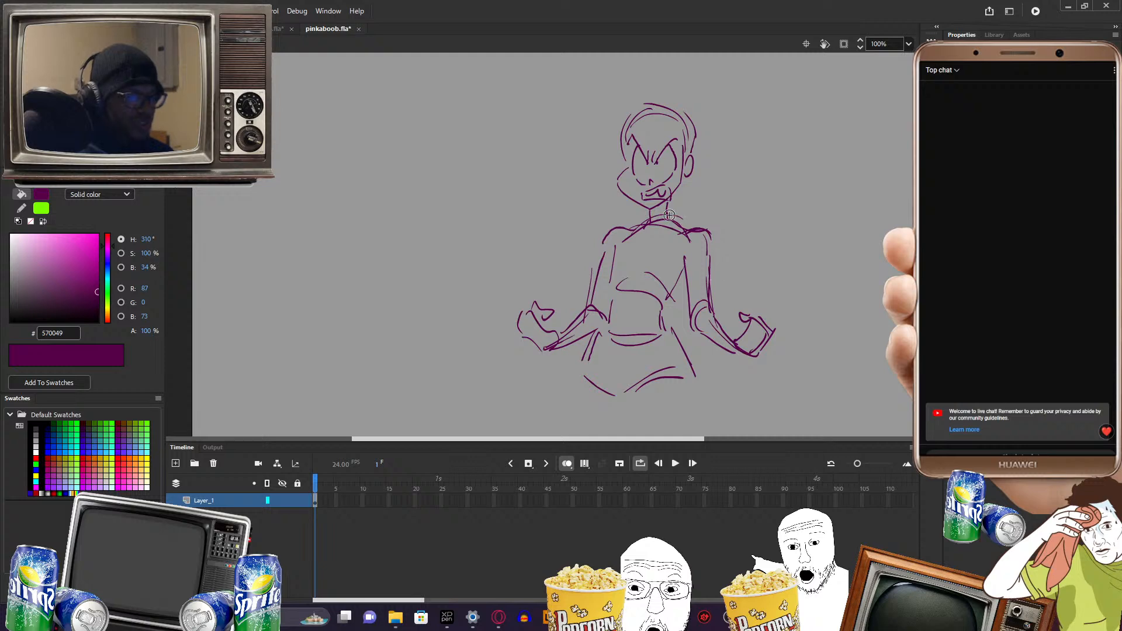
mouse_move(650, 215)
mouse_down()
mouse_move(616, 274)
mouse_move(650, 272)
mouse_up()
mouse_move(625, 233)
mouse_down()
mouse_move(652, 244)
mouse_move(676, 233)
mouse_up()
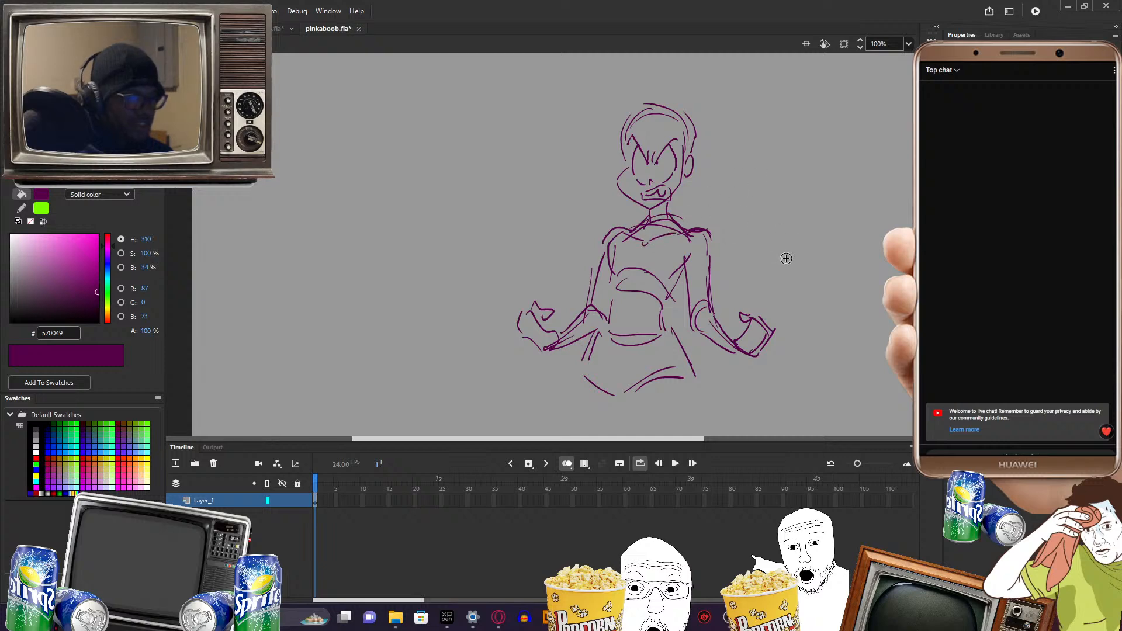
drag(794, 322, 779, 284)
drag(616, 293, 624, 341)
drag(585, 303, 600, 351)
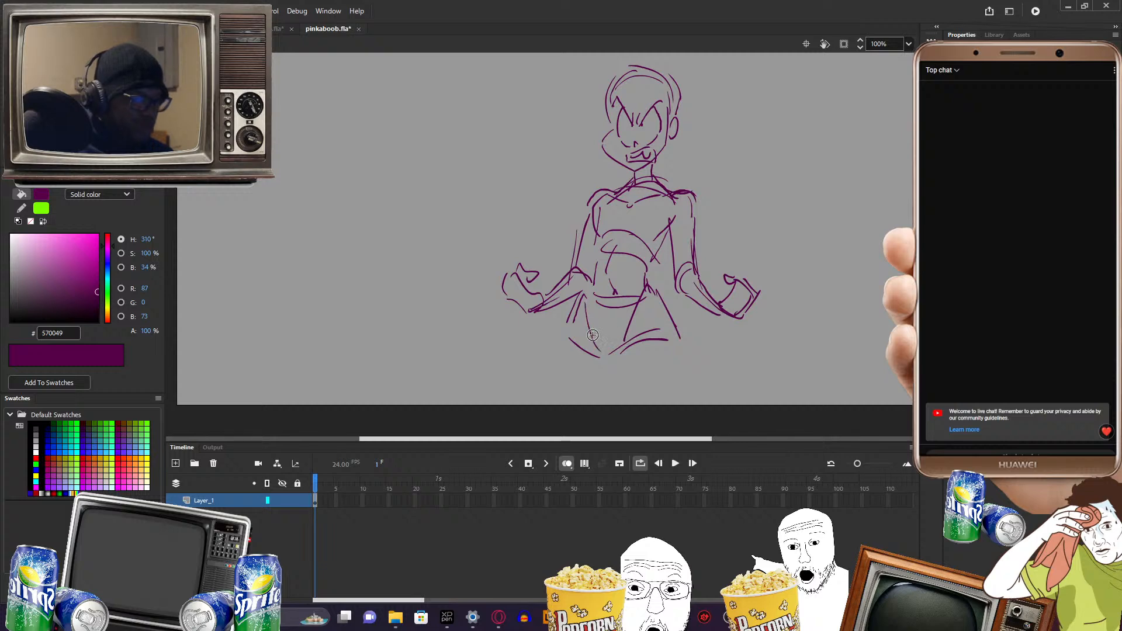
- Draw both thighs extending down from the hips in a wide stance, with curved contour lines across their tops
mouse_move(778, 288)
mouse_down()
mouse_move(761, 304)
mouse_move(775, 298)
mouse_up()
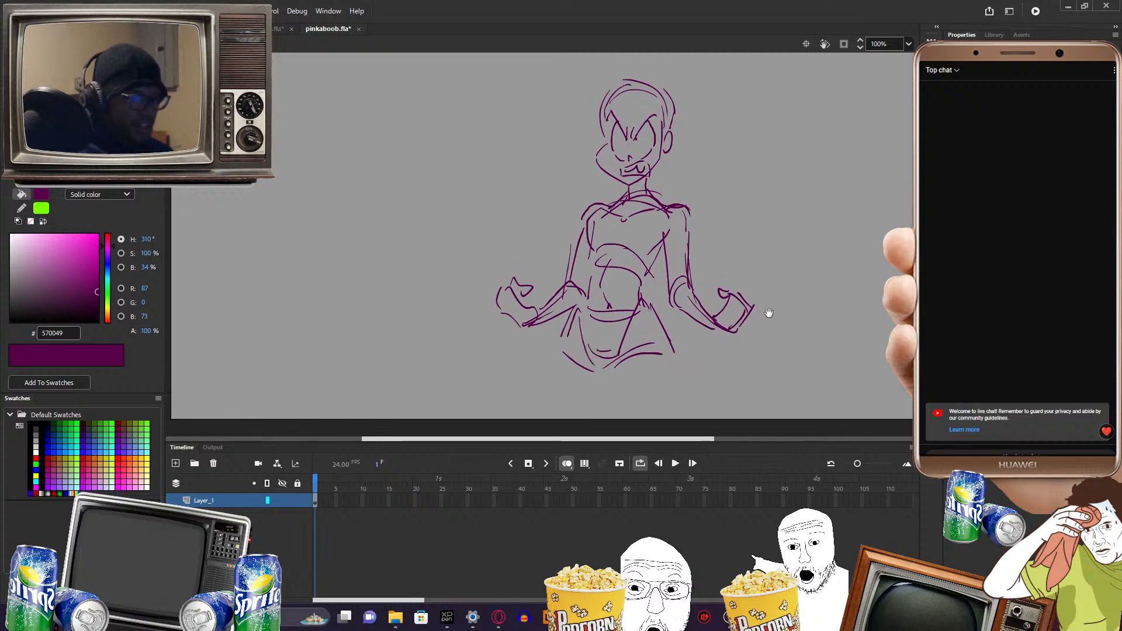
drag(566, 334, 539, 417)
drag(628, 397, 639, 369)
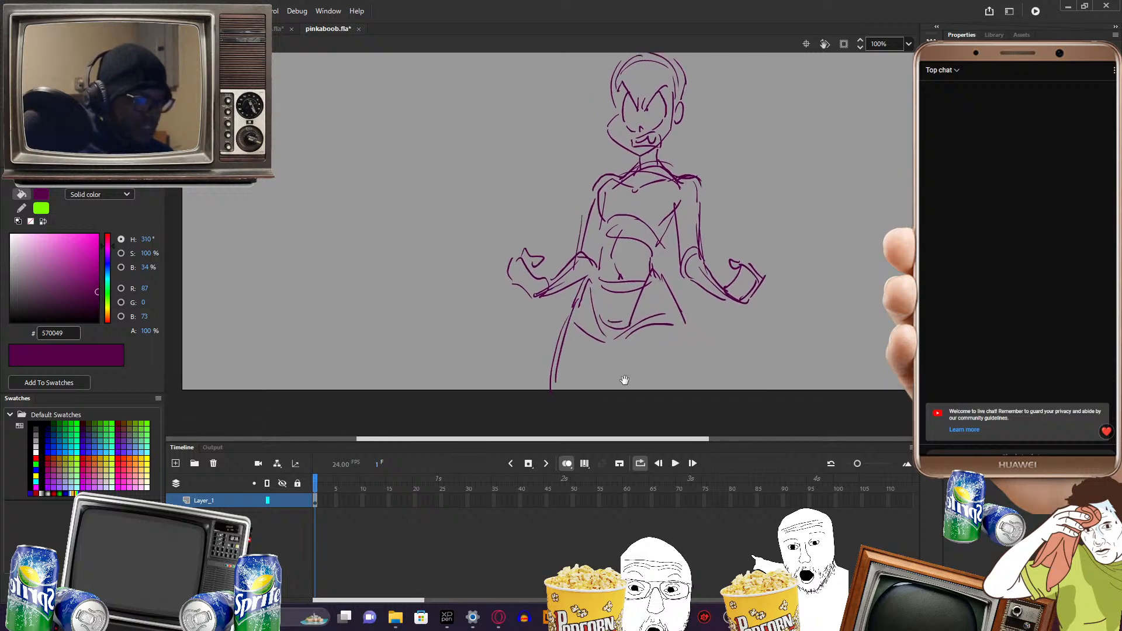
drag(671, 318, 625, 338)
drag(624, 345, 651, 418)
mouse_move(680, 320)
mouse_down()
mouse_move(680, 398)
mouse_move(660, 334)
mouse_up()
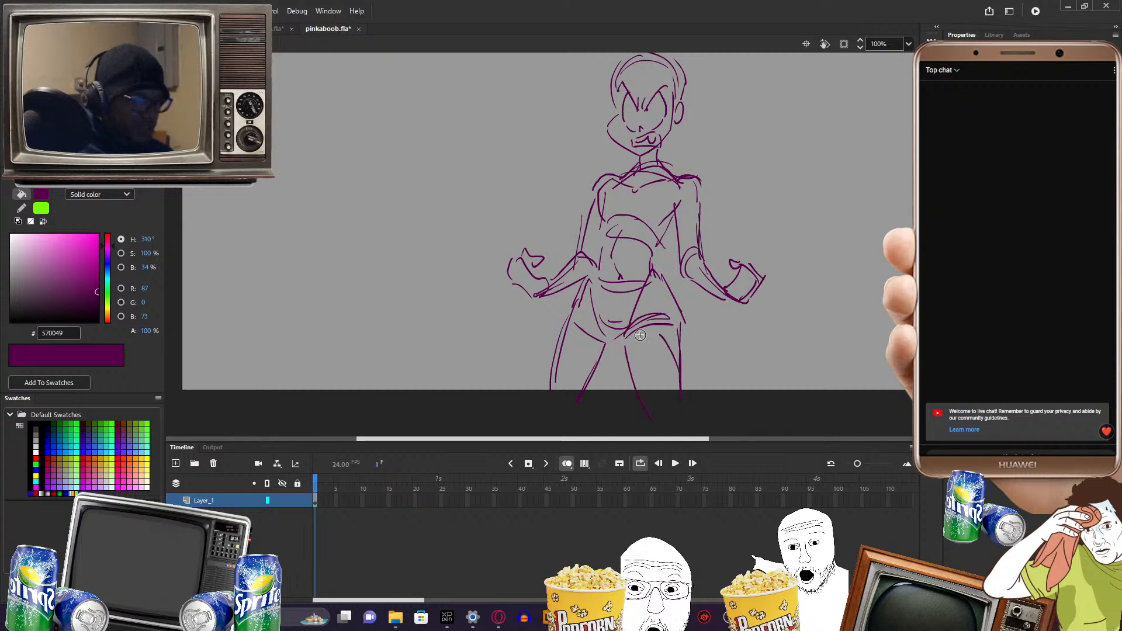
key(space)
mouse_move(778, 276)
mouse_down()
mouse_move(775, 321)
mouse_move(788, 304)
mouse_up()
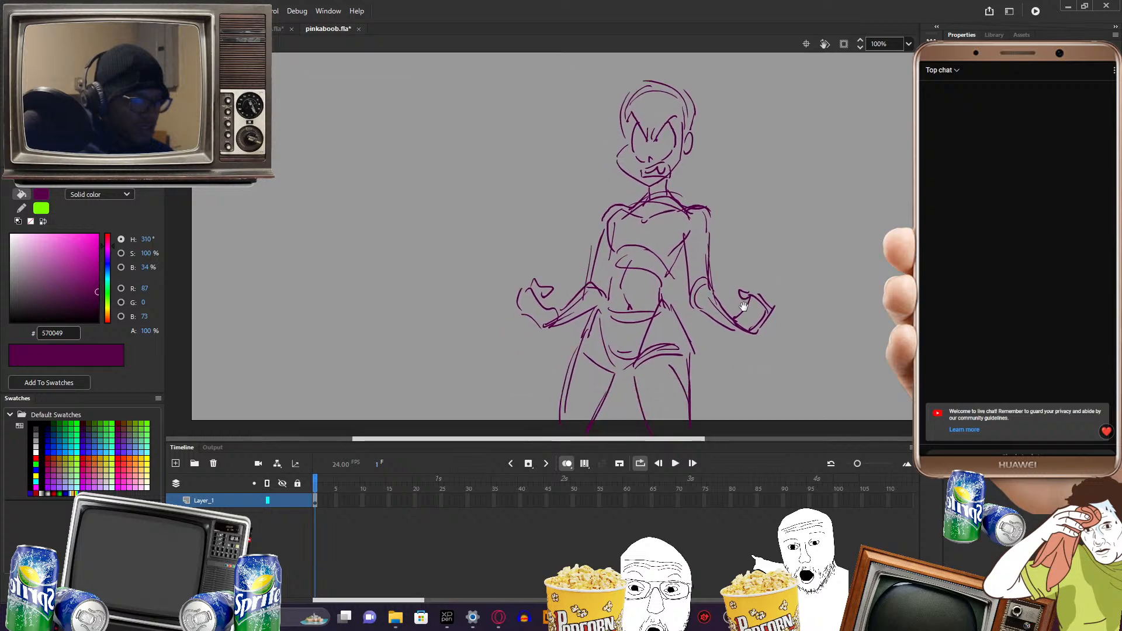
drag(603, 349, 614, 373)
drag(683, 351, 663, 359)
- Set the brush colour to dark blue 000C57 and draw a pointed fringe over the figure's forehead
drag(784, 261, 749, 293)
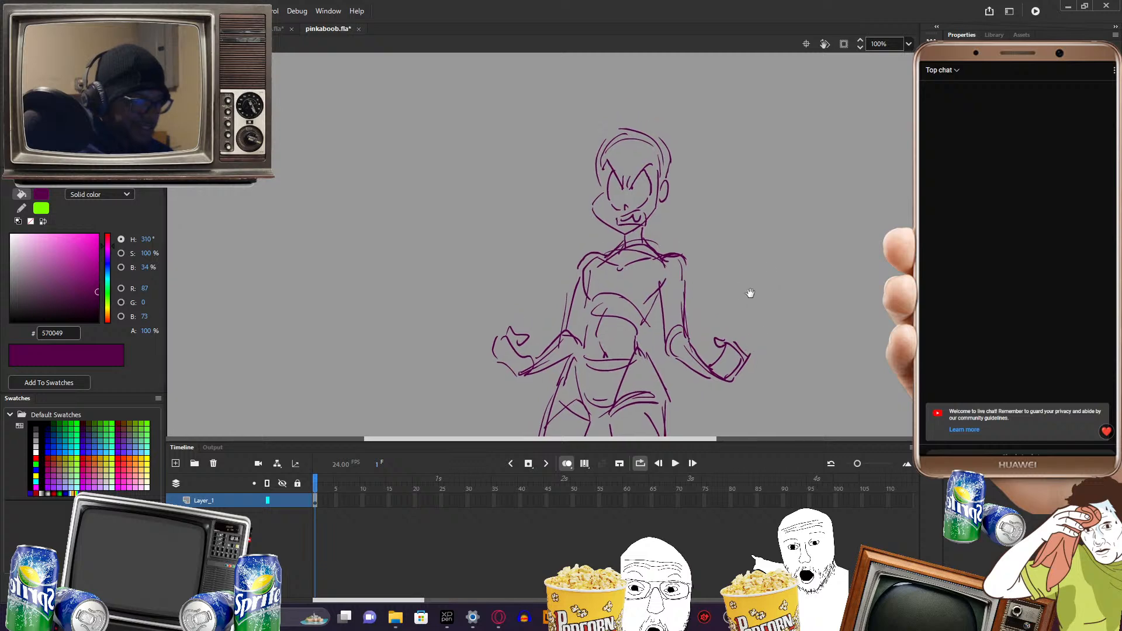
click(107, 265)
mouse_move(633, 135)
mouse_down()
mouse_move(624, 173)
mouse_move(607, 153)
mouse_up()
drag(607, 153, 601, 194)
mouse_move(602, 197)
mouse_down()
mouse_move(581, 162)
mouse_move(580, 182)
mouse_move(594, 137)
mouse_move(646, 191)
mouse_up()
drag(660, 169, 647, 206)
drag(652, 199, 665, 146)
- Draw the side locks and the outer hair volume down to the shoulders, with flicked ends on both sides
drag(645, 242, 665, 202)
drag(603, 228, 606, 246)
mouse_move(606, 246)
mouse_down()
mouse_move(589, 222)
mouse_move(586, 239)
mouse_up()
drag(587, 137, 569, 162)
mouse_move(570, 158)
mouse_down()
mouse_move(596, 123)
mouse_move(648, 116)
mouse_move(683, 153)
mouse_move(672, 192)
mouse_move(689, 253)
mouse_up()
mouse_move(683, 215)
mouse_down()
mouse_move(700, 211)
mouse_move(676, 204)
mouse_up()
mouse_move(585, 197)
mouse_down()
mouse_move(573, 215)
mouse_move(581, 256)
mouse_move(559, 210)
mouse_up()
drag(560, 211, 586, 199)
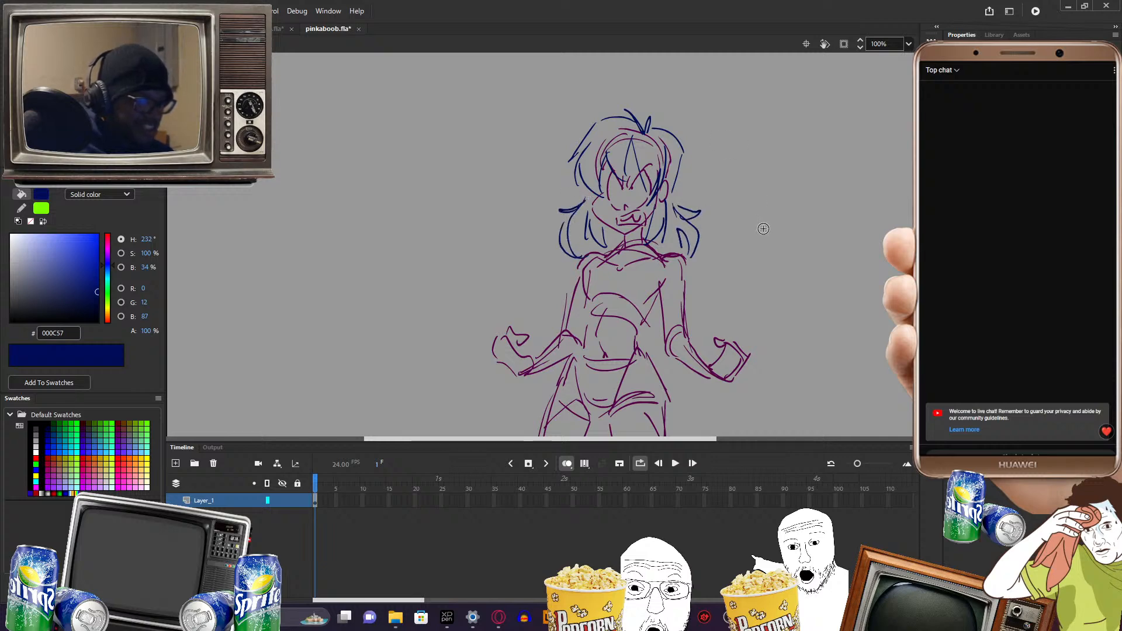
- Draw banded cuffs around both forearms between the elbows and wrists
scroll(764, 216, down, 5)
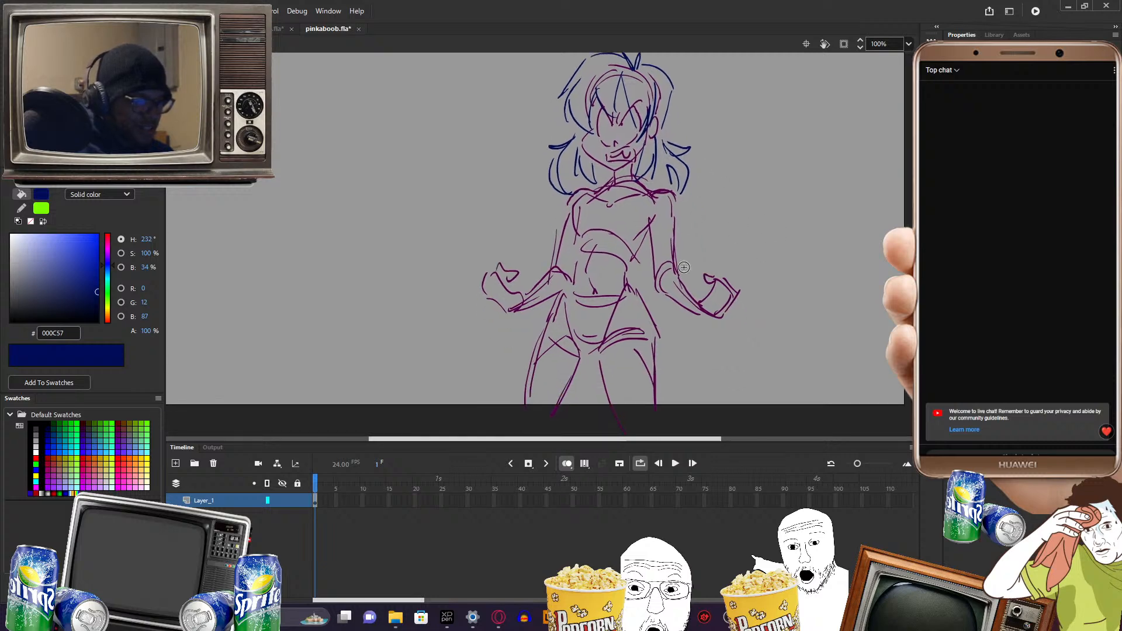
scroll(731, 190, up, 5)
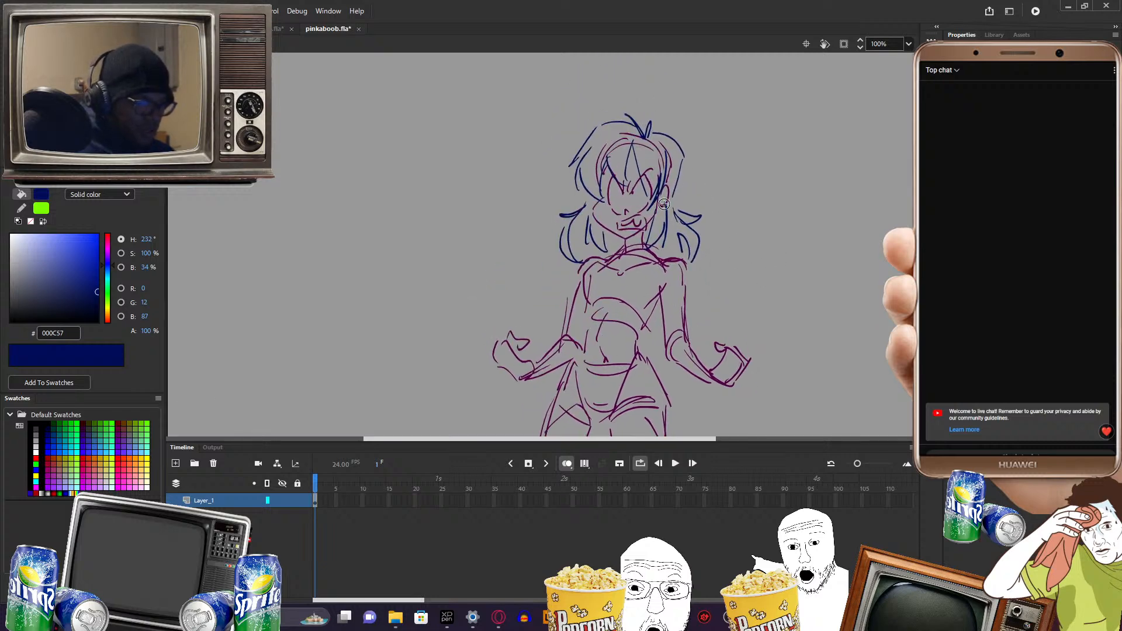
drag(736, 248, 710, 207)
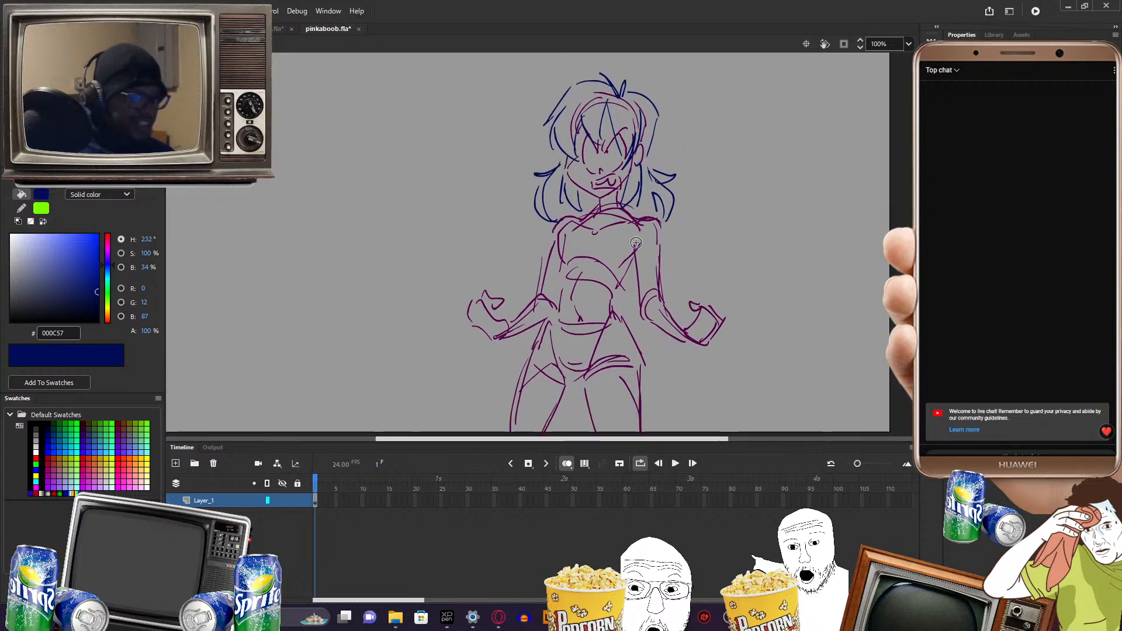
mouse_move(671, 304)
mouse_down()
mouse_move(657, 331)
mouse_move(682, 313)
mouse_move(683, 340)
mouse_up()
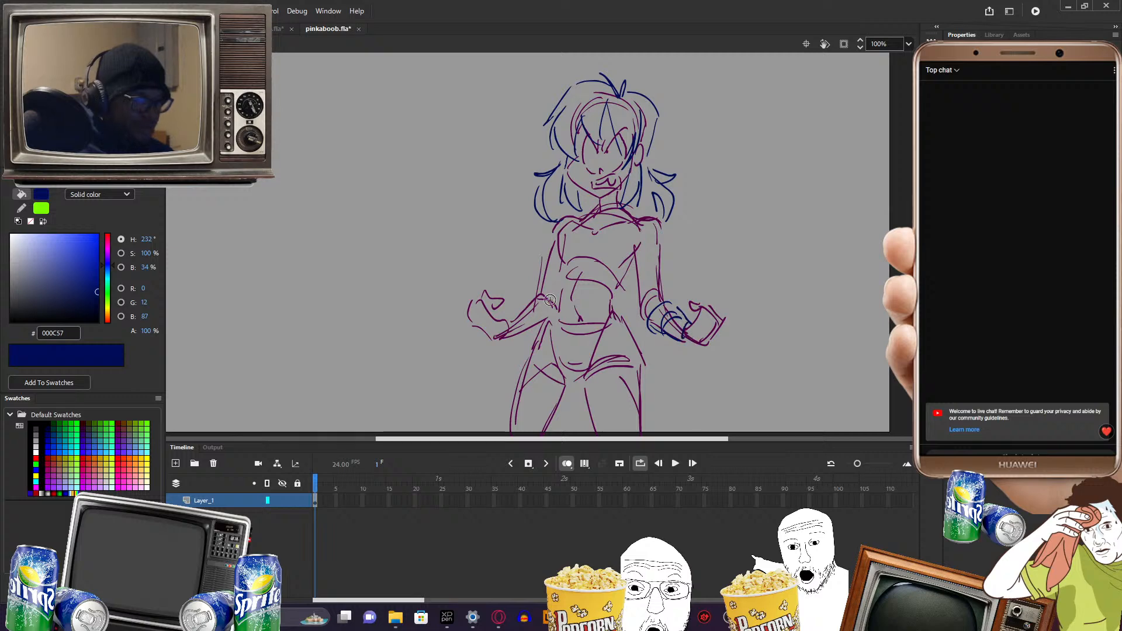
drag(521, 304, 531, 329)
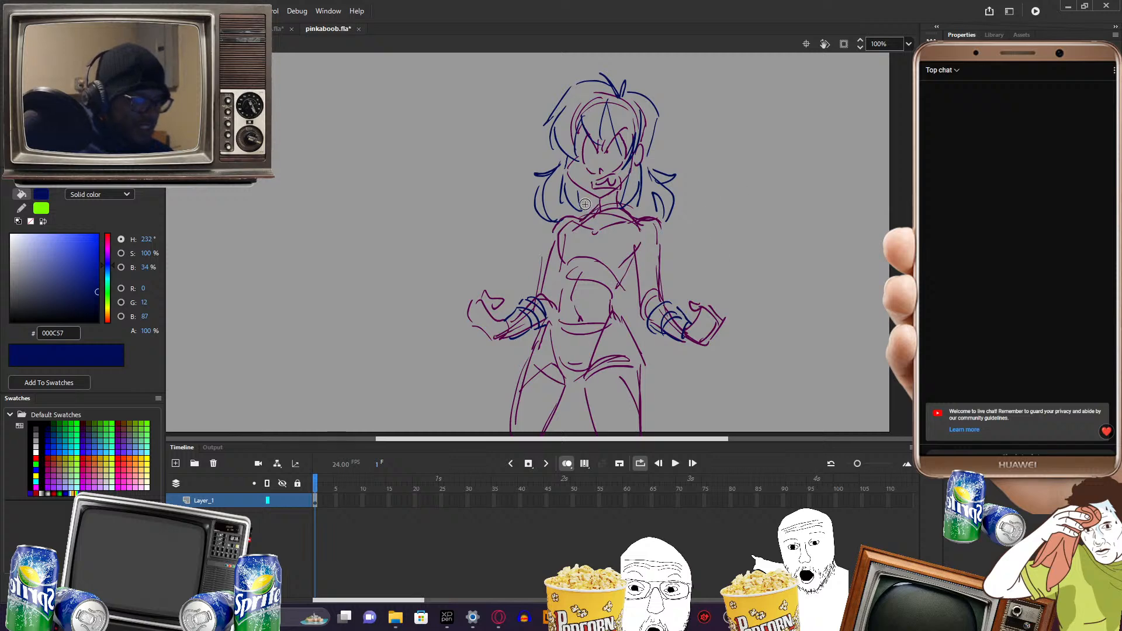
- Draw a high-collared sleeveless top with wrapped bands at the waist, and a buckled belt around the hips
mouse_move(587, 196)
mouse_down()
mouse_move(624, 211)
mouse_move(632, 256)
mouse_up()
mouse_move(566, 216)
mouse_down()
mouse_move(555, 261)
mouse_move(621, 288)
mouse_move(556, 296)
mouse_move(618, 311)
mouse_move(626, 273)
mouse_up()
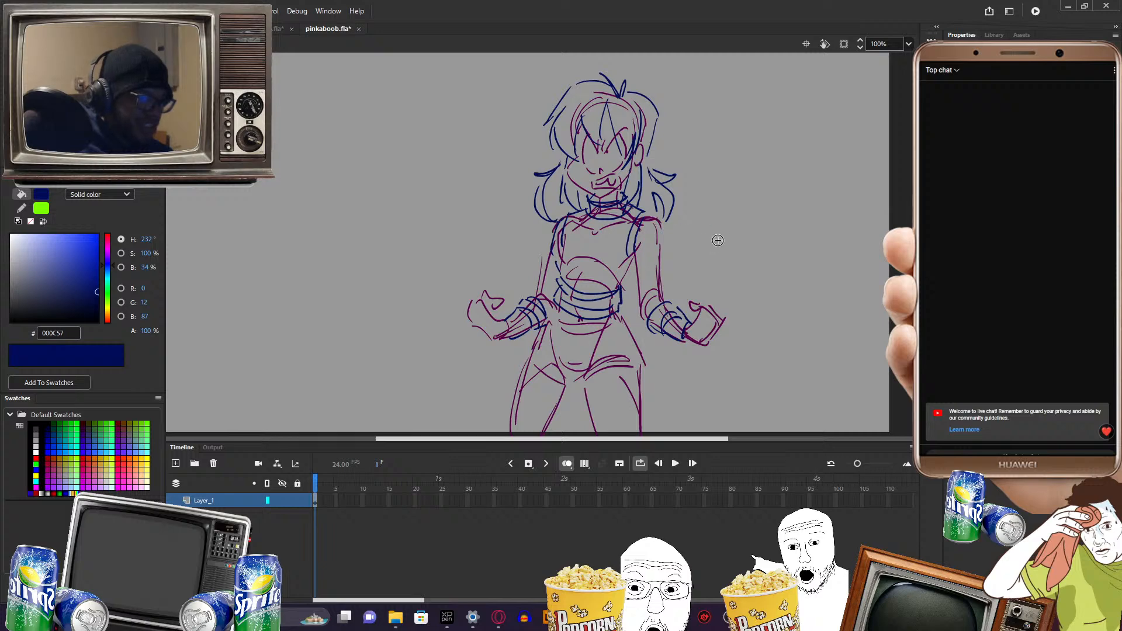
scroll(744, 261, down, 2)
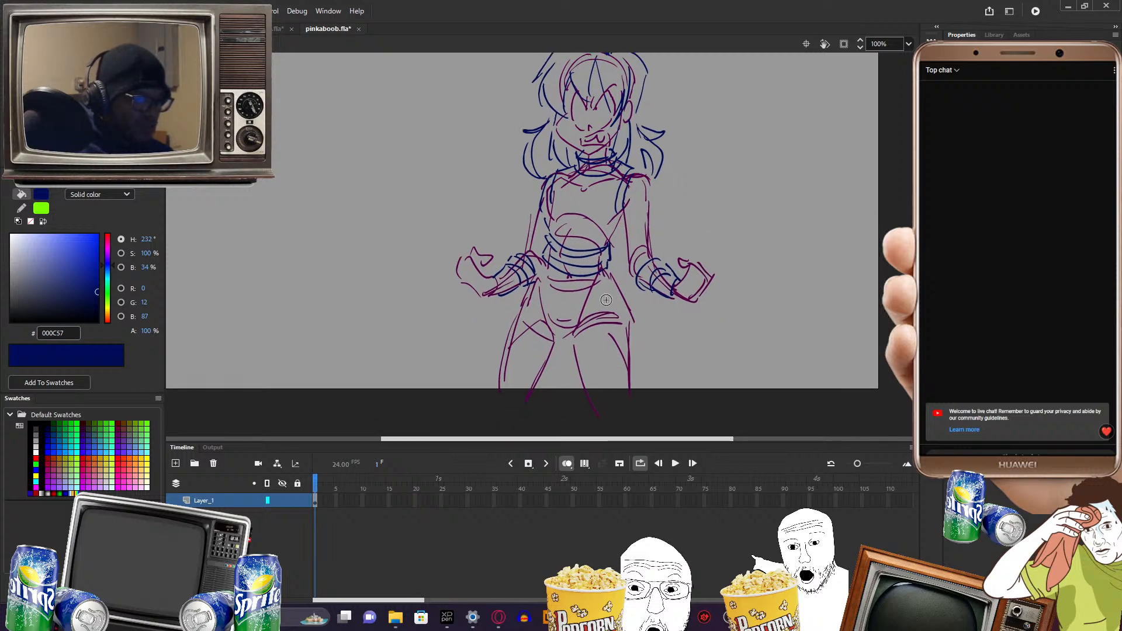
mouse_move(536, 280)
mouse_down()
mouse_move(594, 288)
mouse_move(558, 298)
mouse_move(582, 284)
mouse_move(578, 298)
mouse_up()
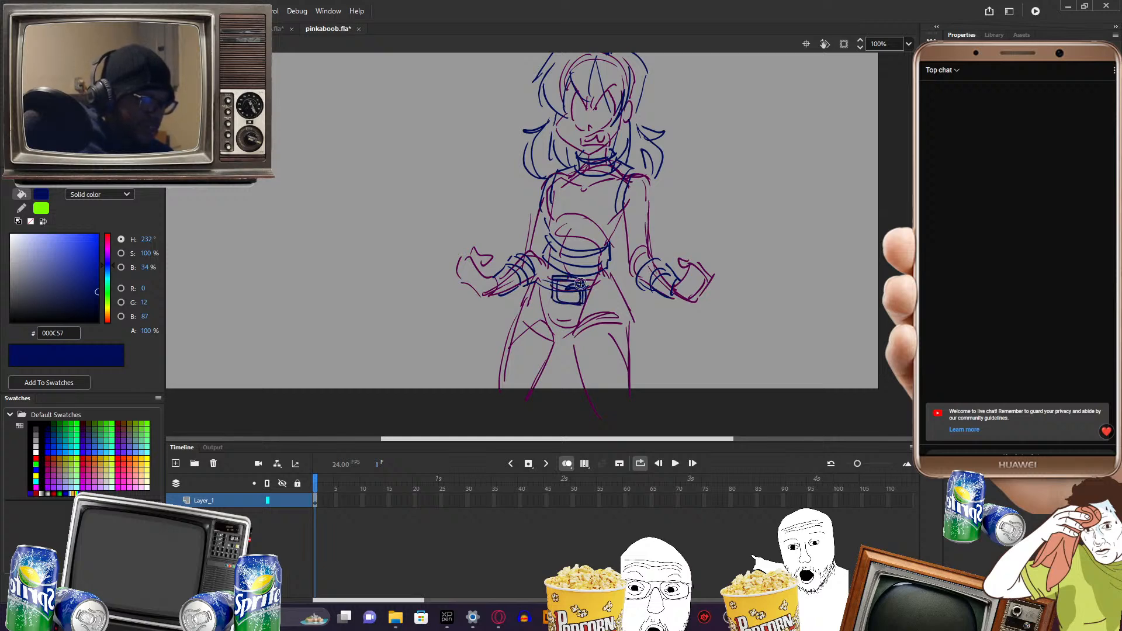
drag(617, 280, 620, 289)
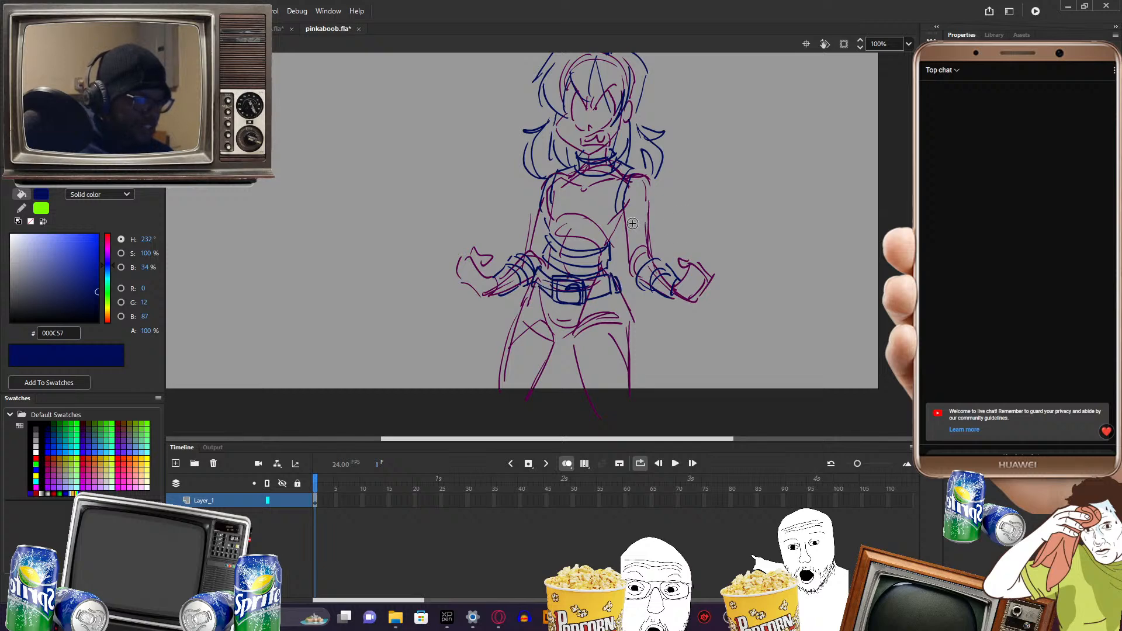
- Draw a short flared skirt below the belt with a curved hem, pleat lines and pointed side folds
mouse_move(714, 234)
mouse_down()
mouse_move(714, 268)
mouse_move(726, 270)
mouse_move(719, 293)
mouse_up()
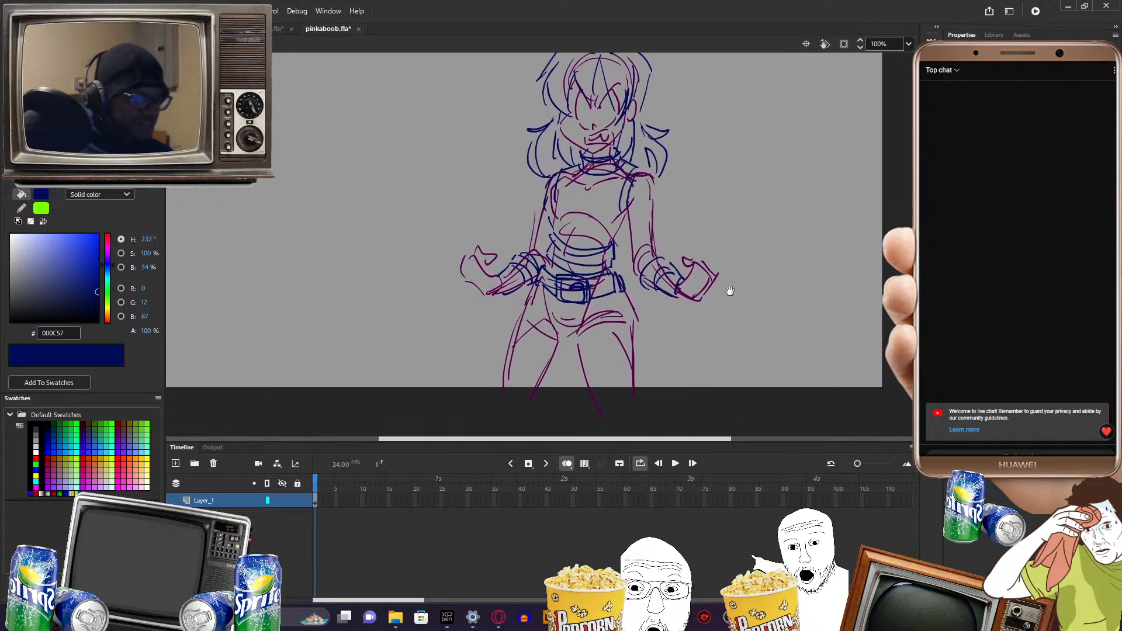
mouse_move(530, 287)
mouse_down()
mouse_move(509, 321)
mouse_move(605, 349)
mouse_move(645, 339)
mouse_up()
mouse_move(643, 337)
mouse_down()
mouse_move(630, 302)
mouse_move(646, 328)
mouse_up()
drag(583, 305, 593, 342)
mouse_move(548, 294)
mouse_down()
mouse_move(528, 332)
mouse_move(501, 311)
mouse_up()
- Outline legwear along both thighs and add curved bands across them below the skirt
drag(500, 311, 501, 387)
drag(552, 355, 542, 387)
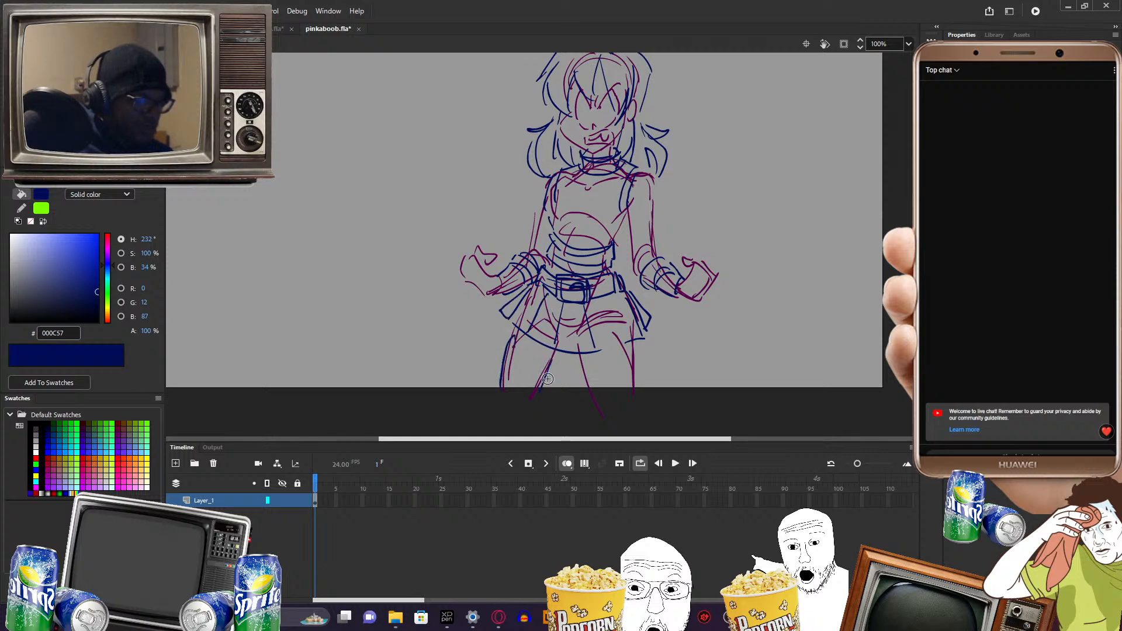
drag(584, 352, 588, 391)
mouse_move(637, 348)
mouse_down()
mouse_move(634, 393)
mouse_move(633, 370)
mouse_move(595, 366)
mouse_up()
drag(506, 348, 553, 358)
- Delete the whole costumed figure from the frame
mouse_move(768, 254)
mouse_down()
mouse_move(769, 289)
mouse_move(759, 286)
mouse_up()
mouse_move(786, 244)
mouse_down()
mouse_move(824, 253)
mouse_move(801, 268)
mouse_move(789, 225)
mouse_up()
mouse_move(757, 280)
mouse_down()
mouse_move(772, 257)
mouse_move(788, 264)
mouse_up()
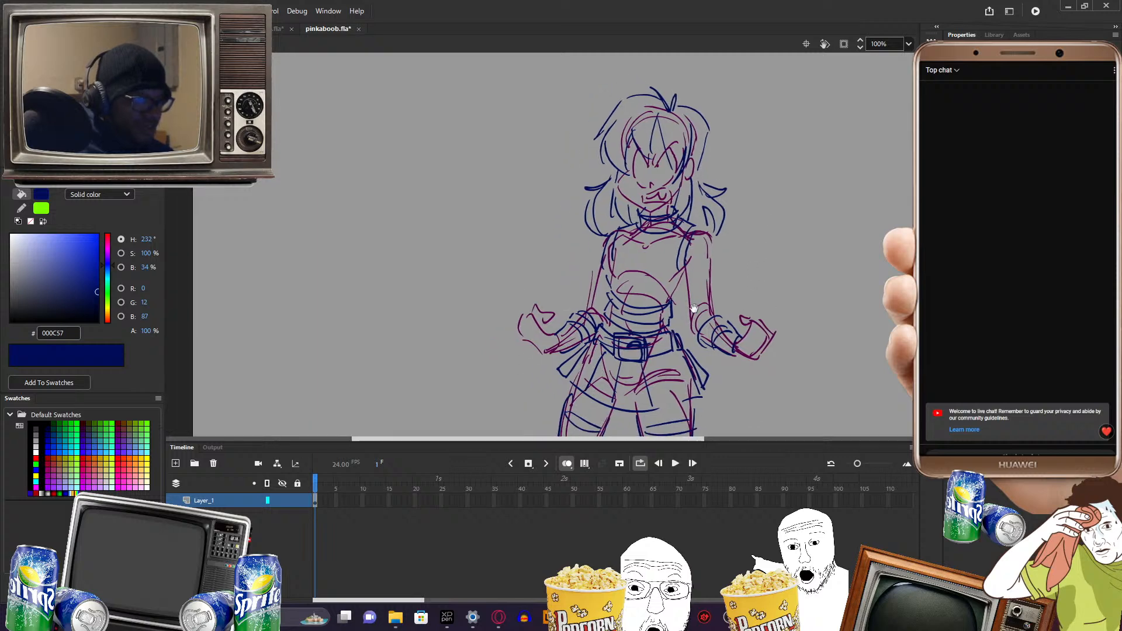
click(317, 501)
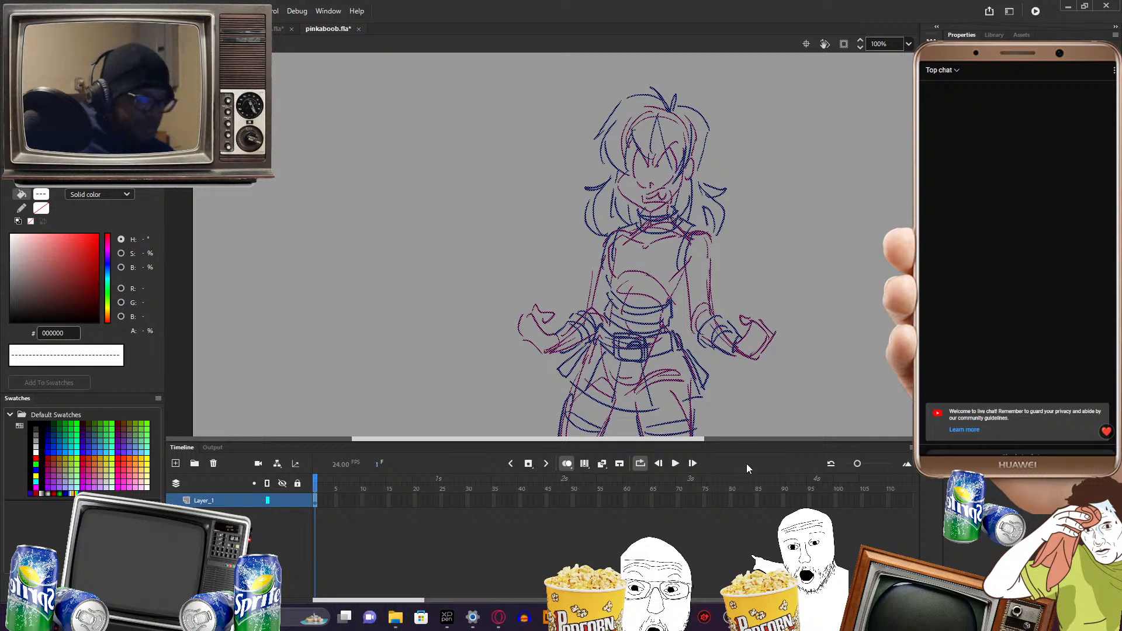
key(Delete)
- Sketch a new head in three-quarter view with a protruding cheek, raised brow, narrowed eyes, an ear and a short mouth line
drag(630, 440, 634, 437)
drag(739, 321, 672, 294)
mouse_move(520, 186)
mouse_down()
mouse_move(575, 155)
mouse_move(580, 170)
mouse_move(538, 204)
mouse_move(551, 246)
mouse_move(590, 211)
mouse_move(581, 184)
mouse_up()
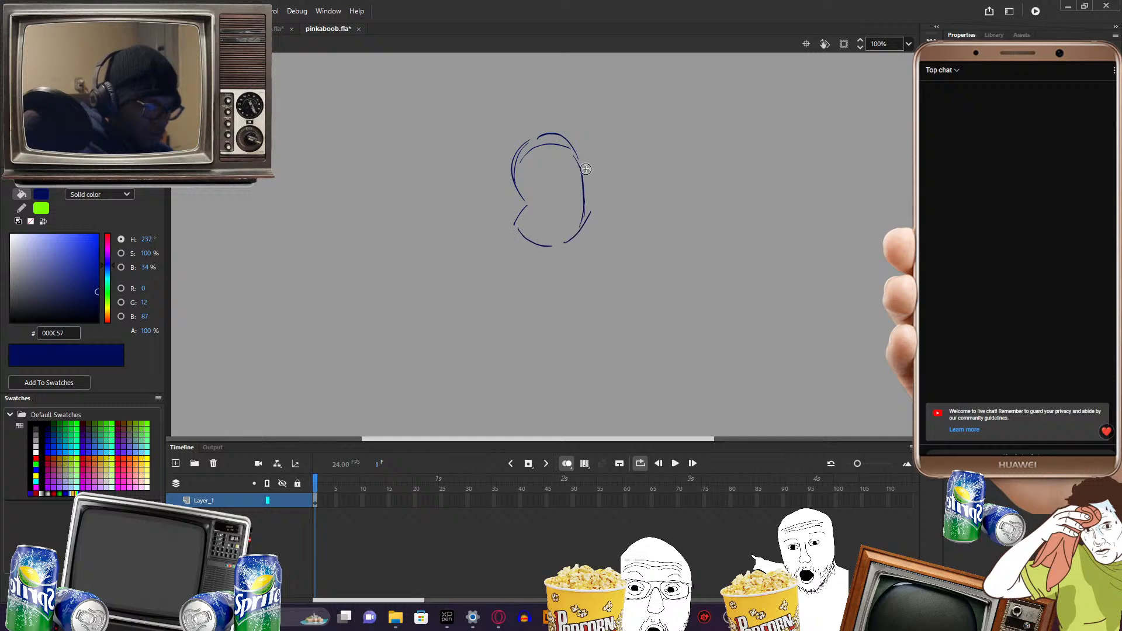
drag(579, 141, 584, 189)
mouse_move(593, 188)
mouse_down()
mouse_move(588, 203)
mouse_move(570, 167)
mouse_move(519, 194)
mouse_move(576, 198)
mouse_move(528, 211)
mouse_move(540, 206)
mouse_move(572, 232)
mouse_up()
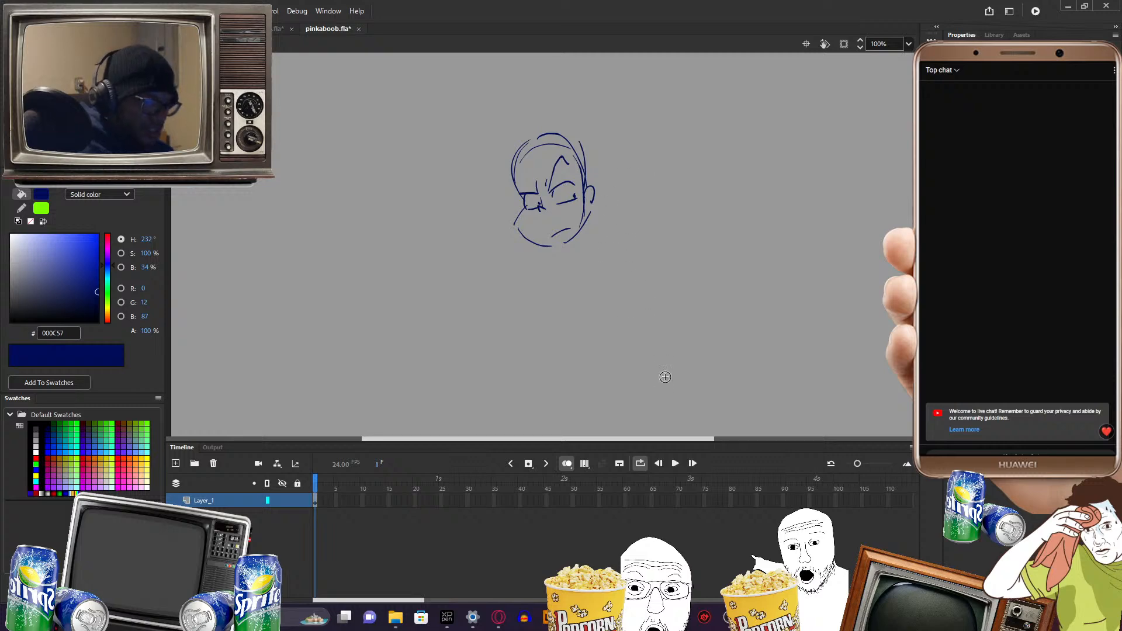
- Delete the new head sketch to clear the frame
drag(501, 123, 658, 286)
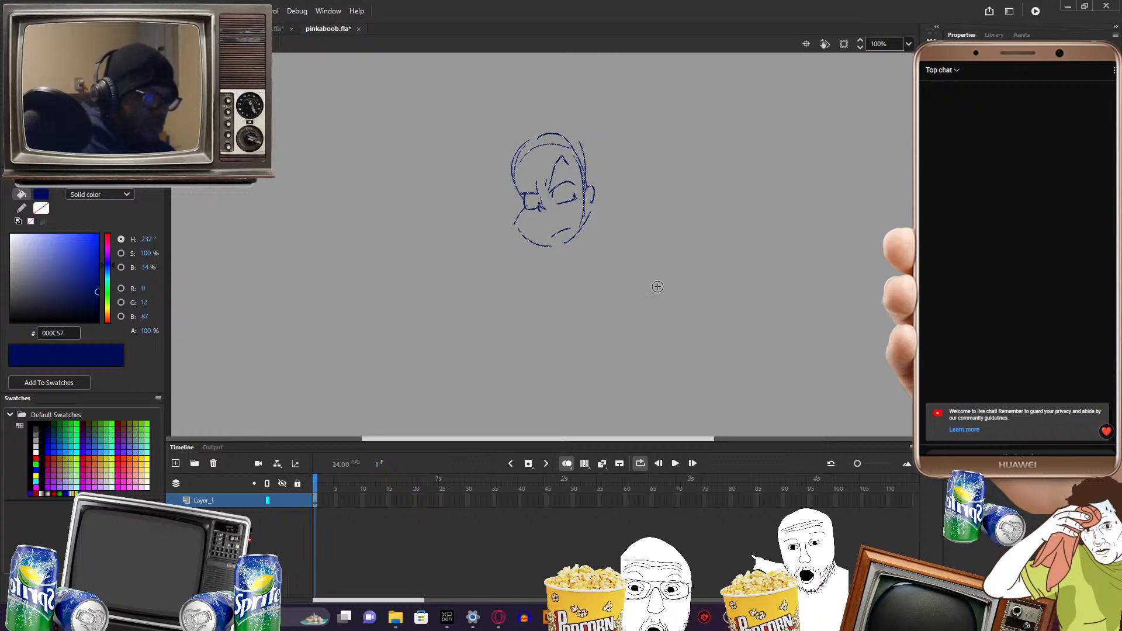
key(Delete)
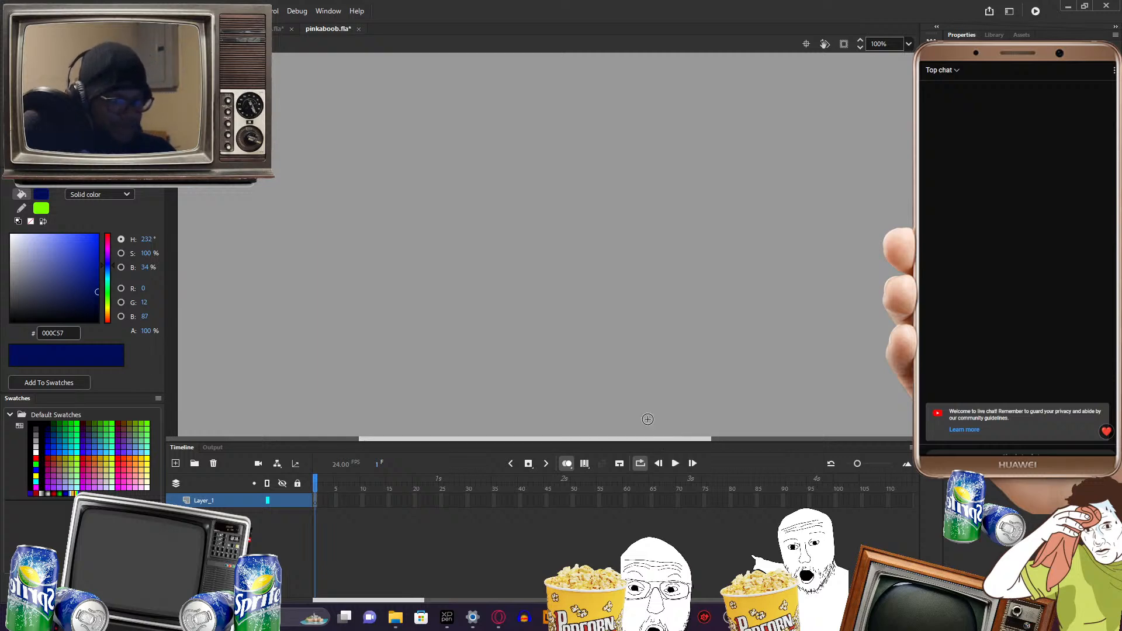
drag(612, 439, 617, 439)
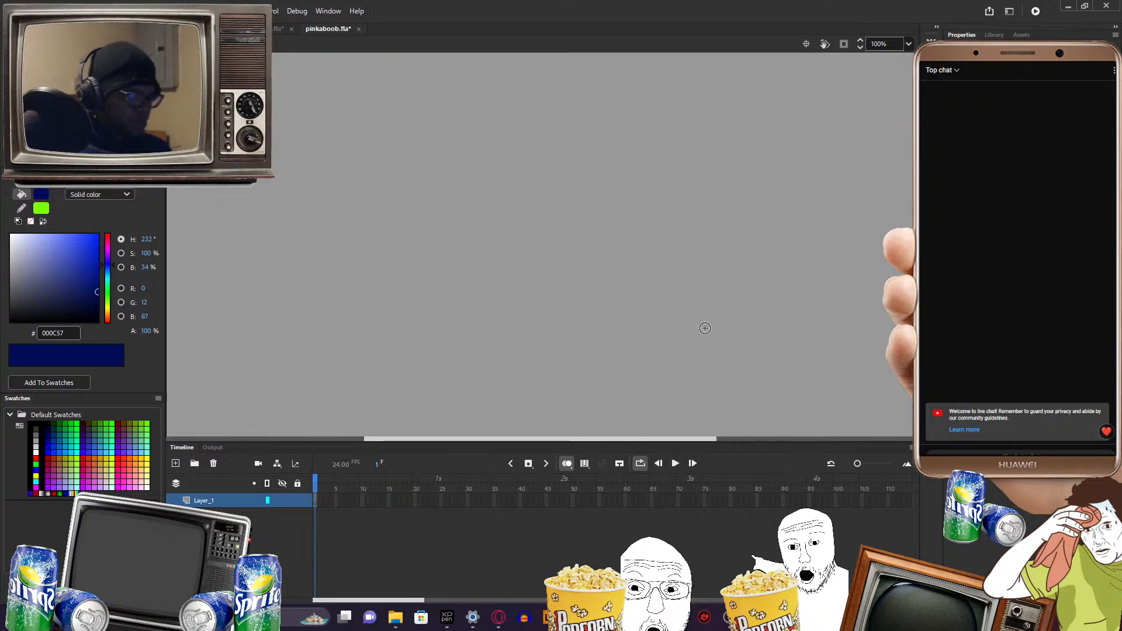
- Sketch a three-quarter head outline with double cranium curves, an ear and an angular jaw, and begin the neck below it
mouse_move(631, 176)
mouse_down()
mouse_move(631, 243)
mouse_move(632, 173)
mouse_move(668, 172)
mouse_move(681, 251)
mouse_up()
drag(658, 160, 688, 234)
mouse_move(638, 159)
mouse_down()
mouse_move(617, 272)
mouse_move(672, 291)
mouse_move(688, 233)
mouse_move(691, 245)
mouse_up()
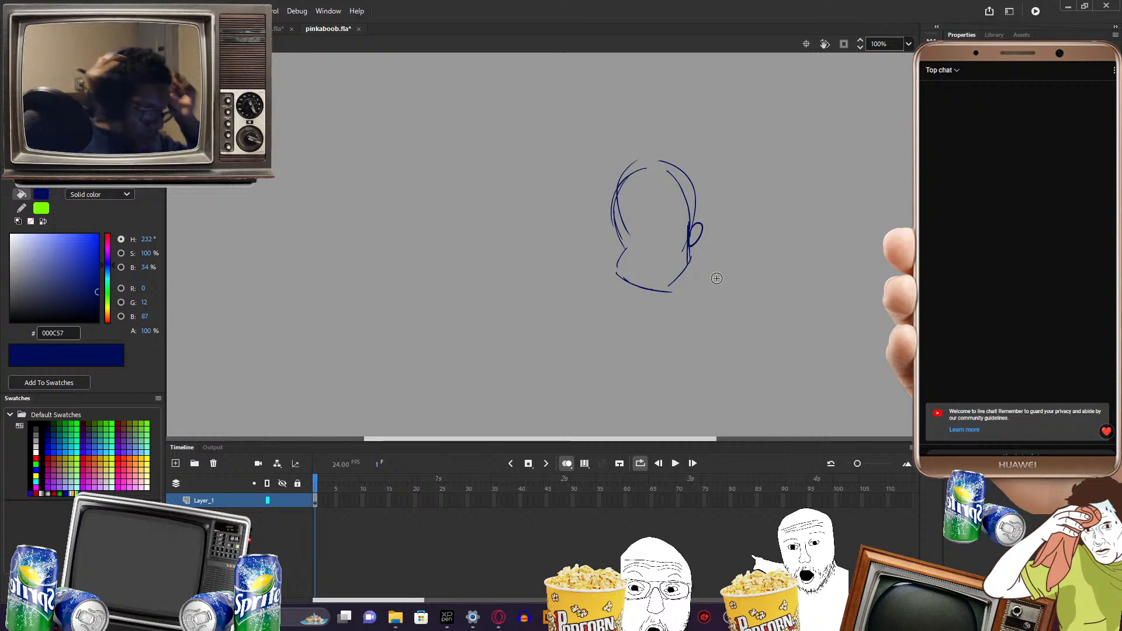
drag(700, 437, 705, 439)
drag(636, 238, 632, 251)
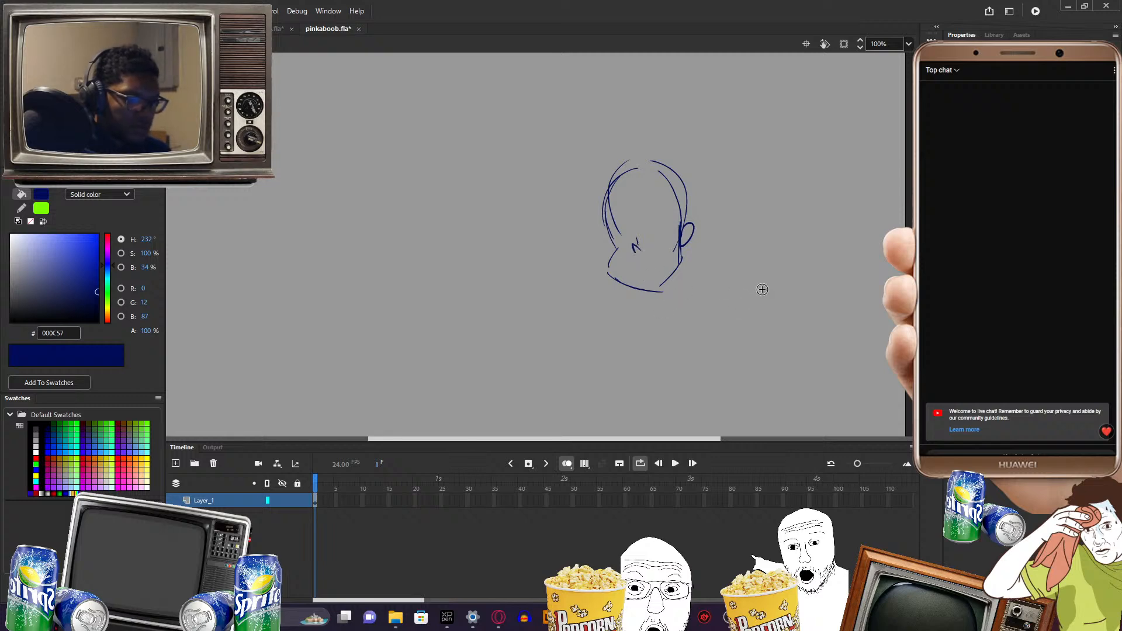
key(ctrl+z)
scroll(743, 312, down, 2)
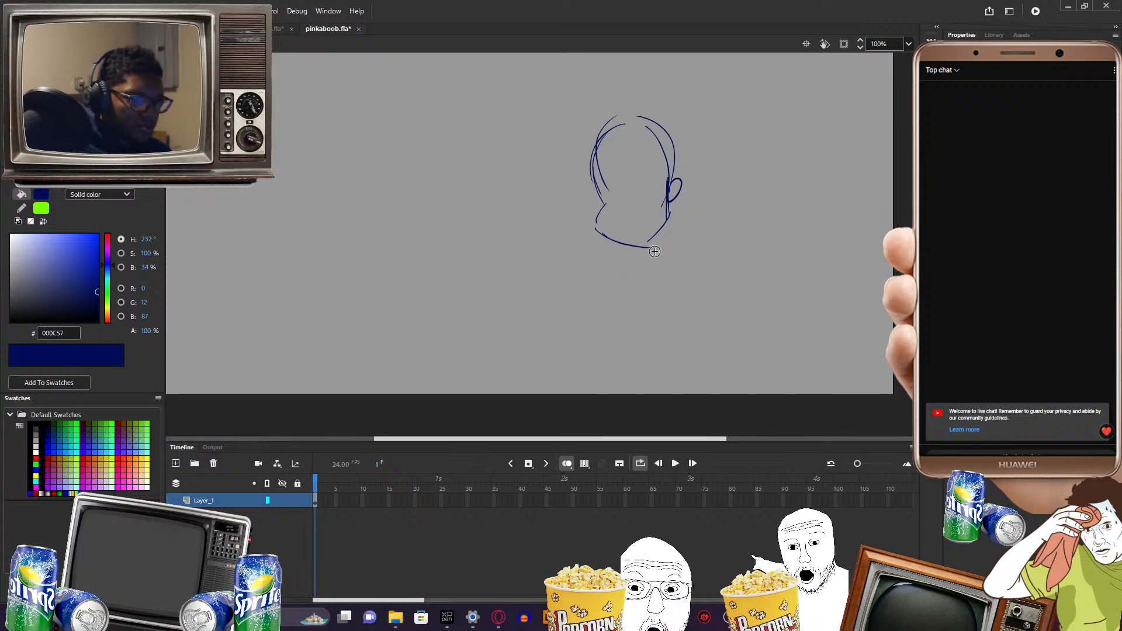
drag(648, 248, 652, 265)
mouse_move(738, 243)
mouse_down()
mouse_move(766, 320)
mouse_move(789, 327)
mouse_up()
- Delete the head-and-neck sketch from the frame
key(v)
drag(587, 177, 796, 366)
key(Delete)
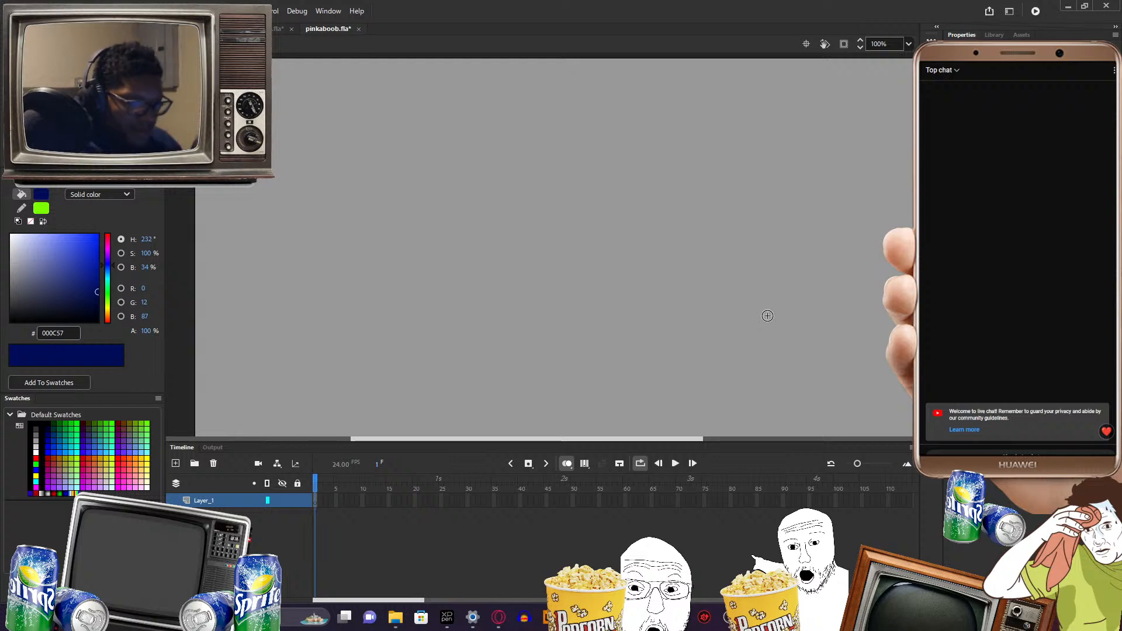
- Sketch a fresh three-quarter head with a protruding cheek and an ear, plus the neck and a curved collar line below
drag(672, 440, 698, 437)
drag(746, 333, 772, 328)
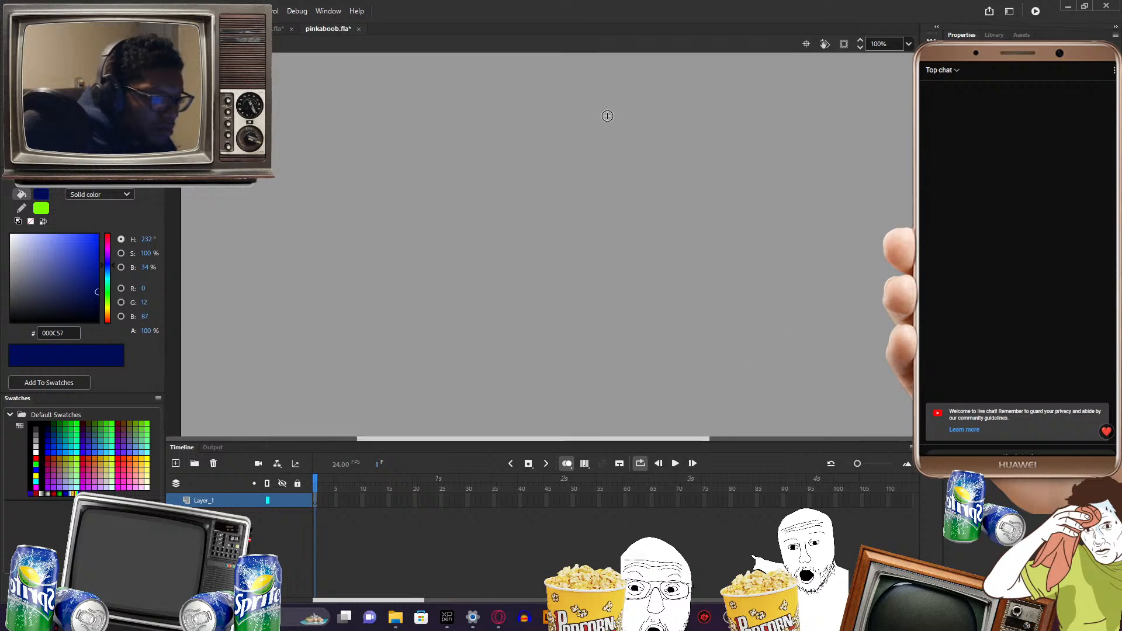
mouse_move(624, 128)
mouse_down()
mouse_move(602, 163)
mouse_move(674, 153)
mouse_move(672, 179)
mouse_up()
mouse_move(673, 134)
mouse_down()
mouse_move(615, 120)
mouse_move(603, 190)
mouse_up()
mouse_move(603, 139)
mouse_down()
mouse_move(597, 240)
mouse_move(649, 249)
mouse_move(670, 208)
mouse_up()
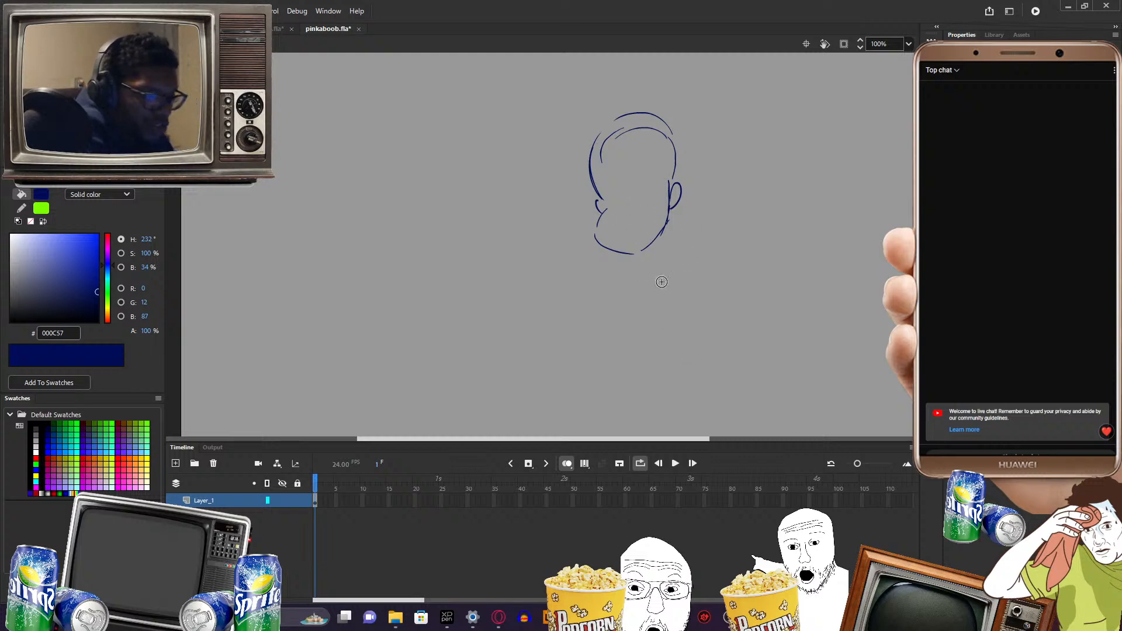
mouse_move(619, 279)
mouse_down()
mouse_move(679, 239)
mouse_move(687, 262)
mouse_move(666, 227)
mouse_move(675, 263)
mouse_move(693, 244)
mouse_up()
drag(617, 255, 633, 252)
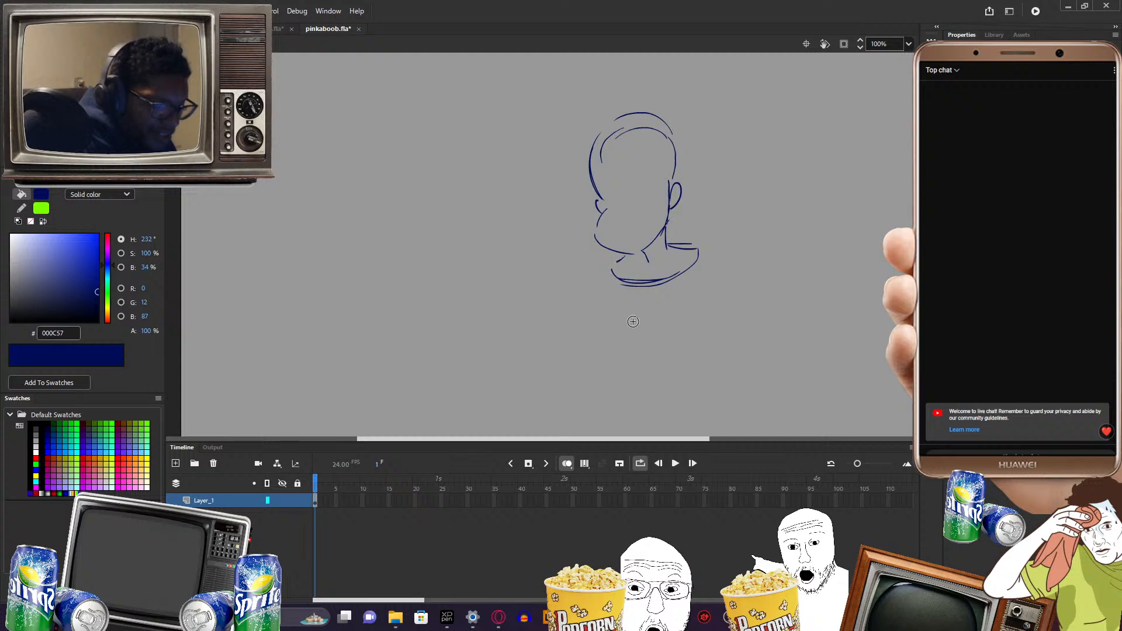
- Draw the torso below the collar with rib cage sides, a narrowed waist, a curved waistband and the tops of the hips
drag(616, 292, 628, 346)
mouse_move(611, 319)
mouse_down()
mouse_move(638, 365)
mouse_move(688, 369)
mouse_up()
mouse_move(713, 273)
mouse_down()
mouse_move(709, 364)
mouse_move(746, 307)
mouse_up()
drag(621, 328, 622, 347)
drag(687, 329, 694, 357)
mouse_move(623, 378)
mouse_down()
mouse_move(692, 383)
mouse_move(683, 375)
mouse_move(703, 399)
mouse_move(606, 387)
mouse_move(599, 400)
mouse_up()
drag(749, 261, 742, 298)
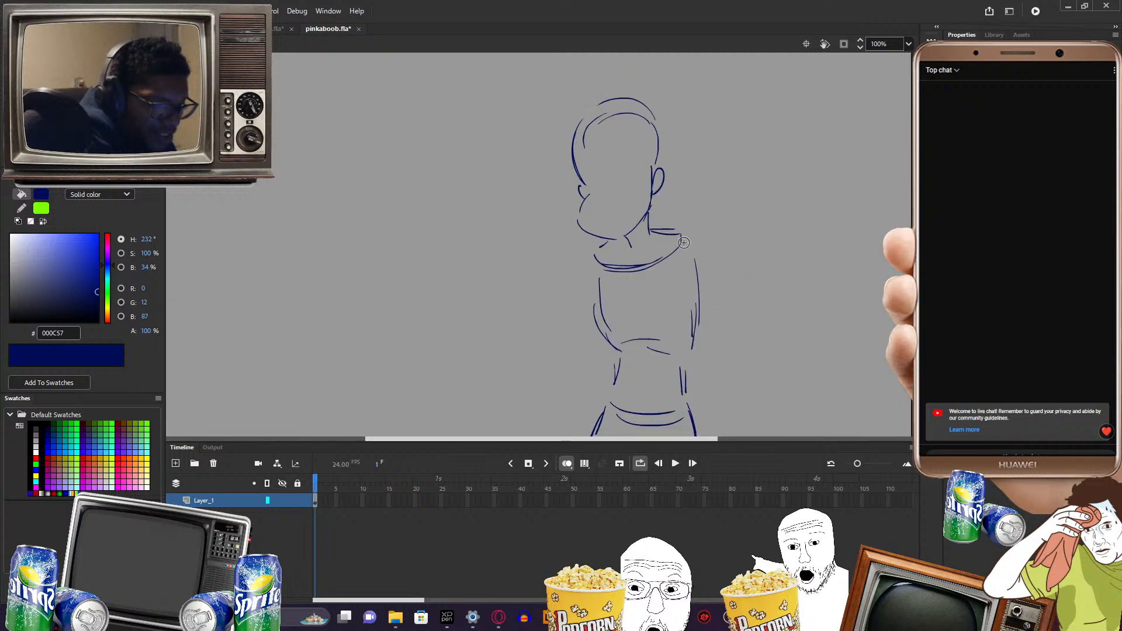
- Add the lowered arm beside the torso with a round shoulder joint, upper arm, forearm and rough hand
mouse_move(708, 235)
mouse_down()
mouse_move(682, 273)
mouse_move(717, 267)
mouse_move(738, 349)
mouse_up()
mouse_move(689, 295)
mouse_down()
mouse_move(708, 353)
mouse_move(719, 327)
mouse_move(712, 396)
mouse_up()
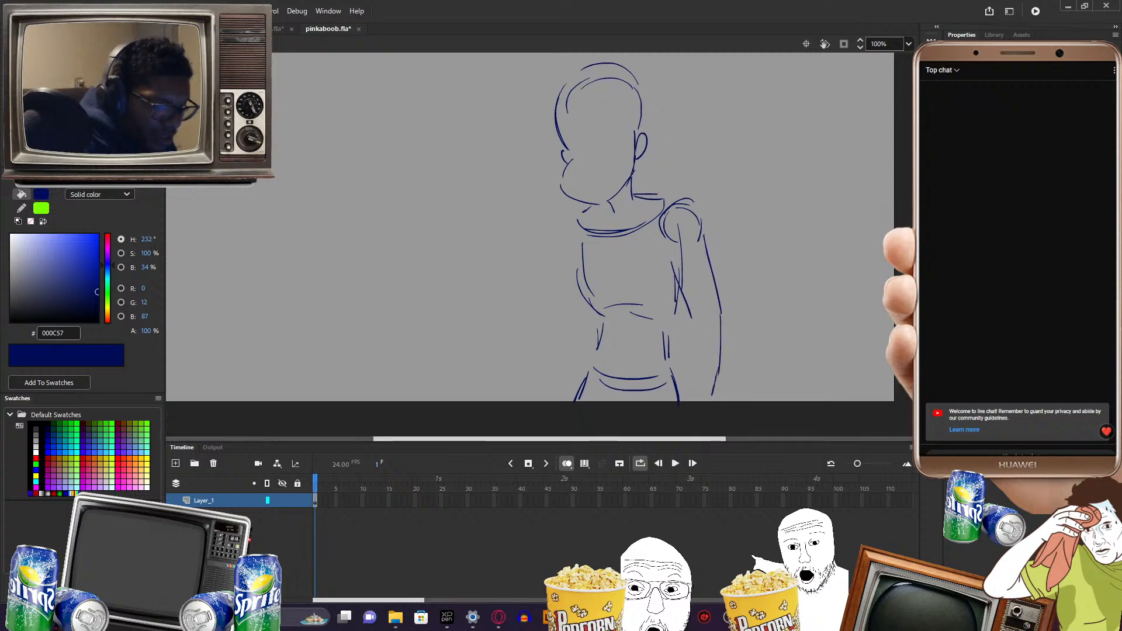
mouse_move(692, 336)
mouse_down()
mouse_move(719, 342)
mouse_move(693, 378)
mouse_up()
mouse_move(751, 261)
mouse_down()
mouse_move(762, 325)
mouse_move(746, 285)
mouse_up()
- Add a new layer and draw the opposite arm bent at the elbow, with a thumbs-up hand, forearm, upper arm and shoulder
click(175, 463)
mouse_move(584, 310)
mouse_down()
mouse_move(550, 314)
mouse_move(578, 339)
mouse_move(592, 331)
mouse_move(584, 282)
mouse_up()
mouse_move(593, 319)
mouse_down()
mouse_move(587, 351)
mouse_move(592, 319)
mouse_move(577, 309)
mouse_move(559, 329)
mouse_move(548, 317)
mouse_move(556, 336)
mouse_move(585, 330)
mouse_up()
drag(788, 338, 730, 321)
drag(527, 338, 578, 365)
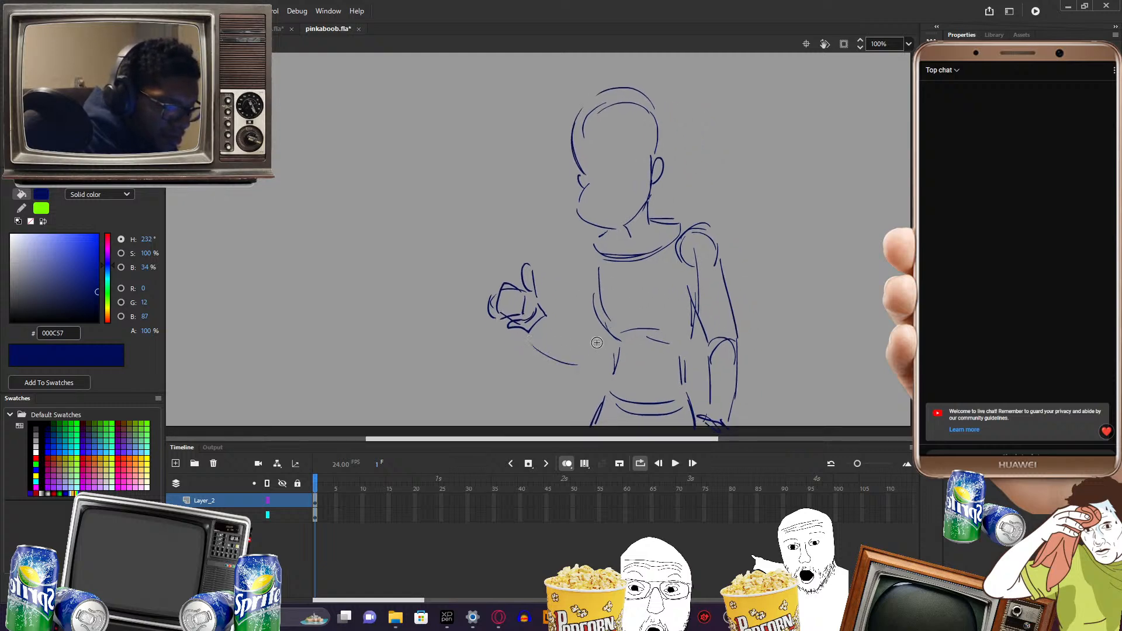
mouse_move(590, 240)
mouse_down()
mouse_move(580, 275)
mouse_move(592, 274)
mouse_up()
mouse_move(538, 339)
mouse_down()
mouse_move(582, 355)
mouse_move(543, 319)
mouse_move(574, 332)
mouse_up()
mouse_move(594, 346)
mouse_down()
mouse_move(594, 372)
mouse_move(580, 370)
mouse_move(597, 365)
mouse_up()
drag(585, 290, 577, 335)
- Add the collar notch, chest curves, abdomen midline and navel to the torso, and refine the waist sides
key(space)
mouse_move(780, 308)
mouse_down()
mouse_move(745, 334)
mouse_move(731, 310)
mouse_move(768, 312)
mouse_move(759, 346)
mouse_move(762, 322)
mouse_up()
mouse_move(630, 281)
mouse_down()
mouse_move(661, 288)
mouse_move(702, 264)
mouse_up()
drag(622, 290, 617, 304)
mouse_move(617, 308)
mouse_down()
mouse_move(631, 324)
mouse_move(687, 325)
mouse_move(722, 304)
mouse_up()
drag(755, 394, 738, 349)
drag(648, 296, 623, 366)
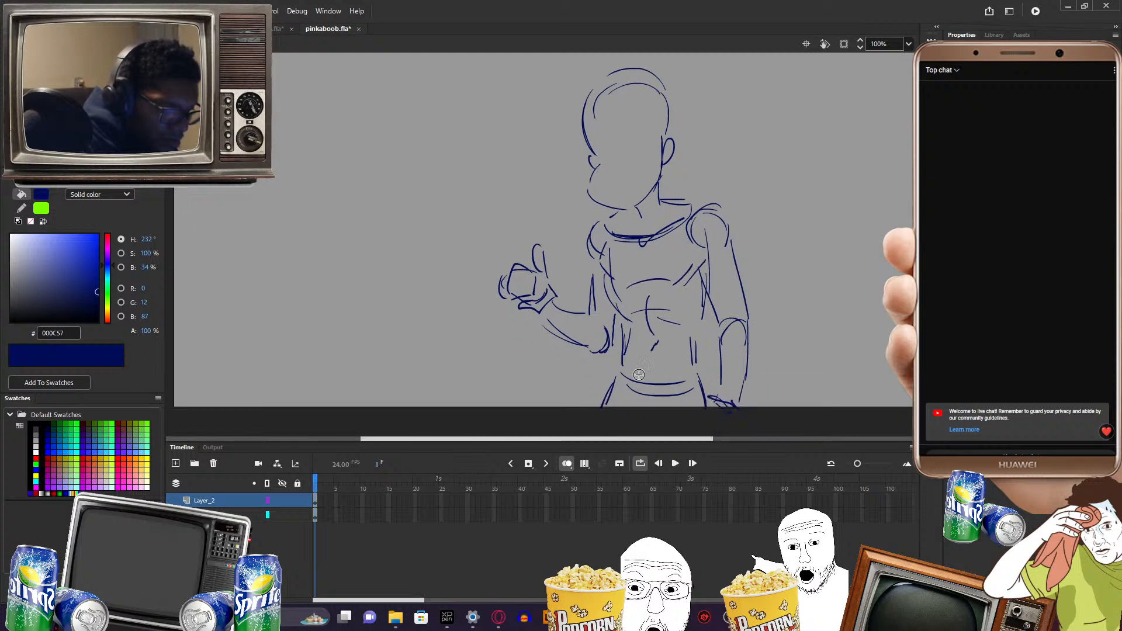
drag(696, 343, 681, 381)
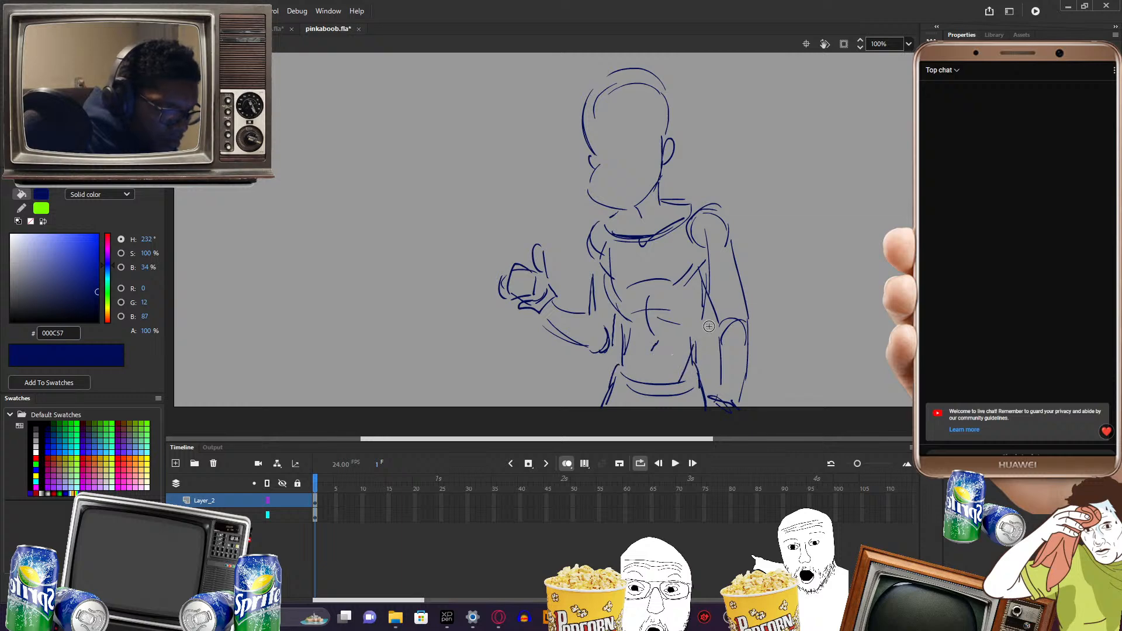
- Add a third layer and draw an angry face with slanted brows, tall eyes with dot pupils, a nose and a snarling mouth
mouse_move(806, 288)
mouse_down()
mouse_move(806, 349)
mouse_move(795, 343)
mouse_up()
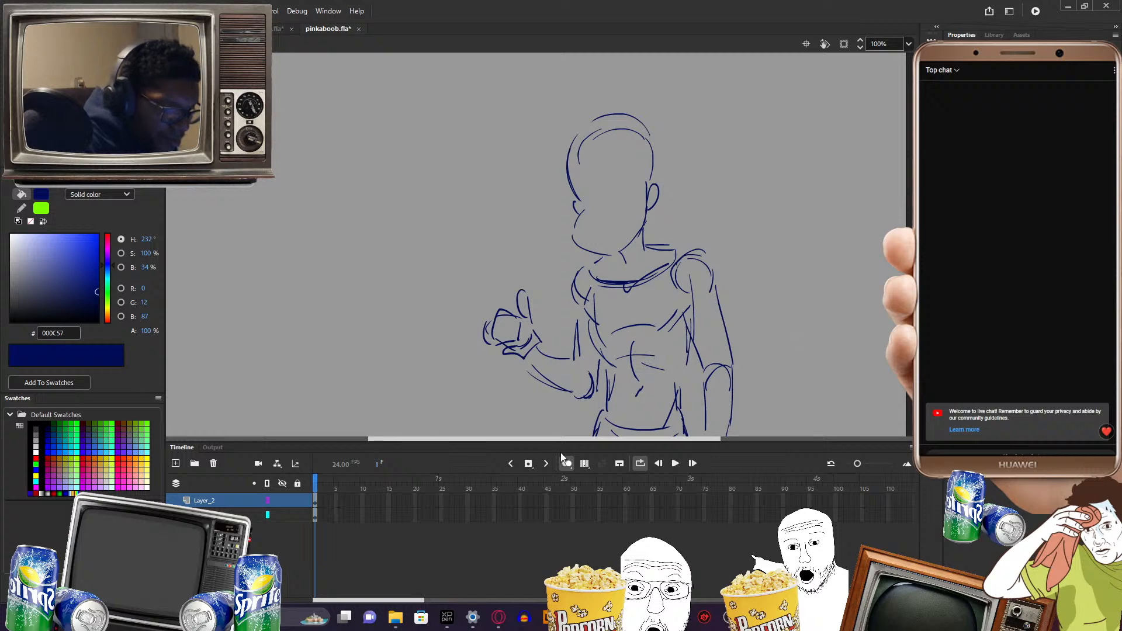
click(175, 463)
drag(706, 243, 727, 288)
mouse_move(628, 220)
mouse_down()
mouse_move(651, 201)
mouse_move(620, 231)
mouse_move(604, 200)
mouse_move(593, 207)
mouse_move(653, 211)
mouse_move(662, 246)
mouse_move(609, 258)
mouse_move(655, 279)
mouse_up()
click(633, 243)
click(623, 243)
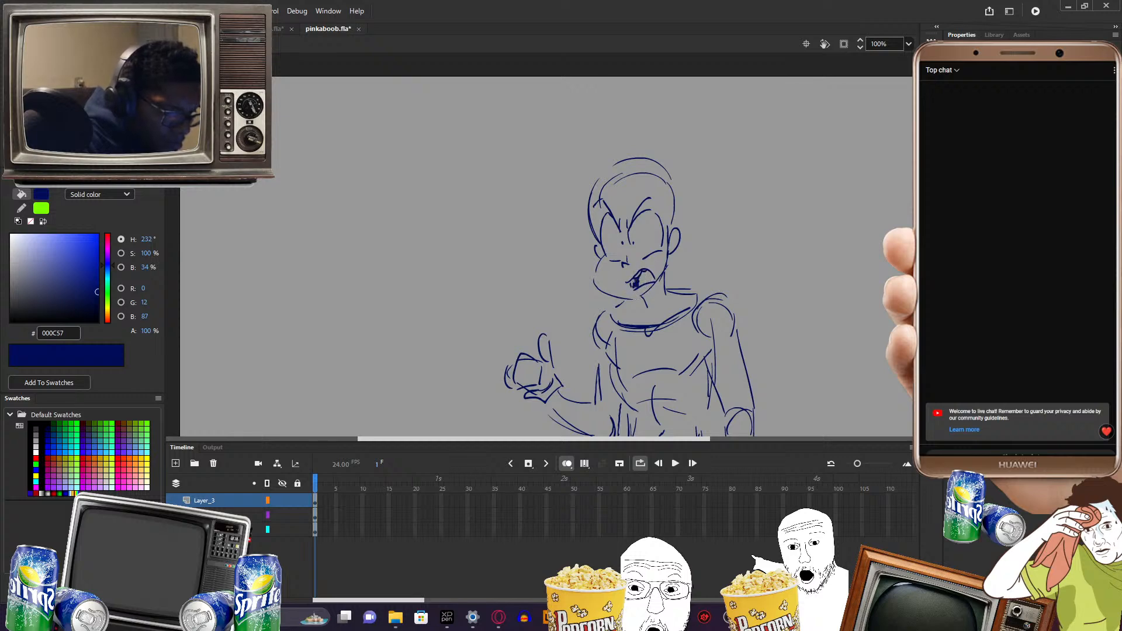
- Clear the thumbs-up figure from frame 1 on all three layers
mouse_move(784, 308)
mouse_down()
mouse_move(766, 228)
mouse_move(772, 293)
mouse_move(785, 294)
mouse_up()
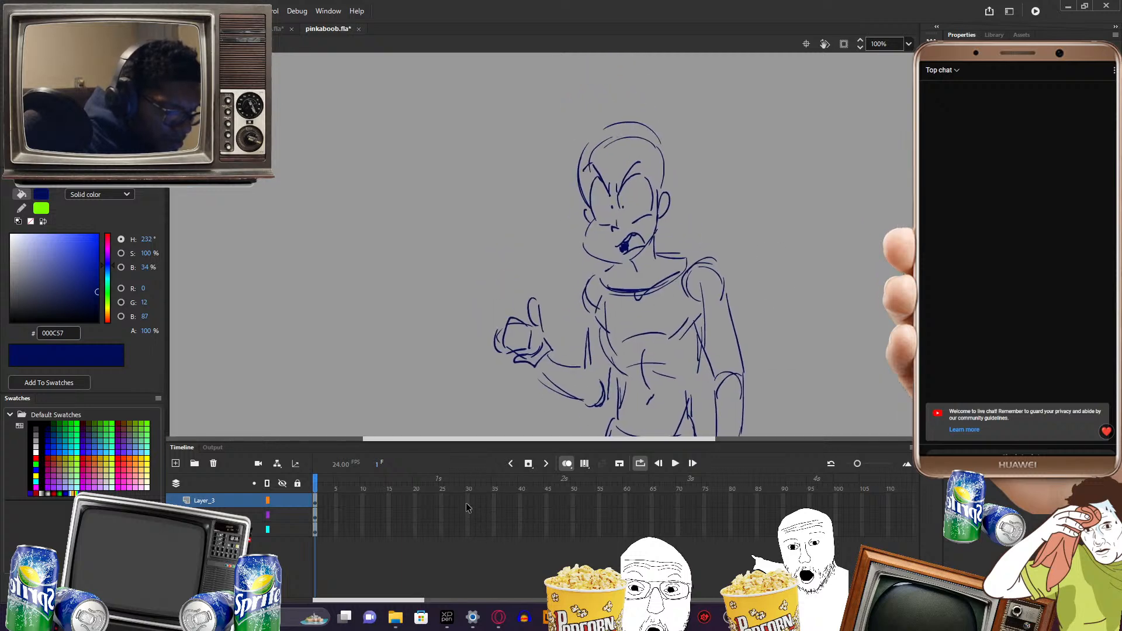
click(468, 529)
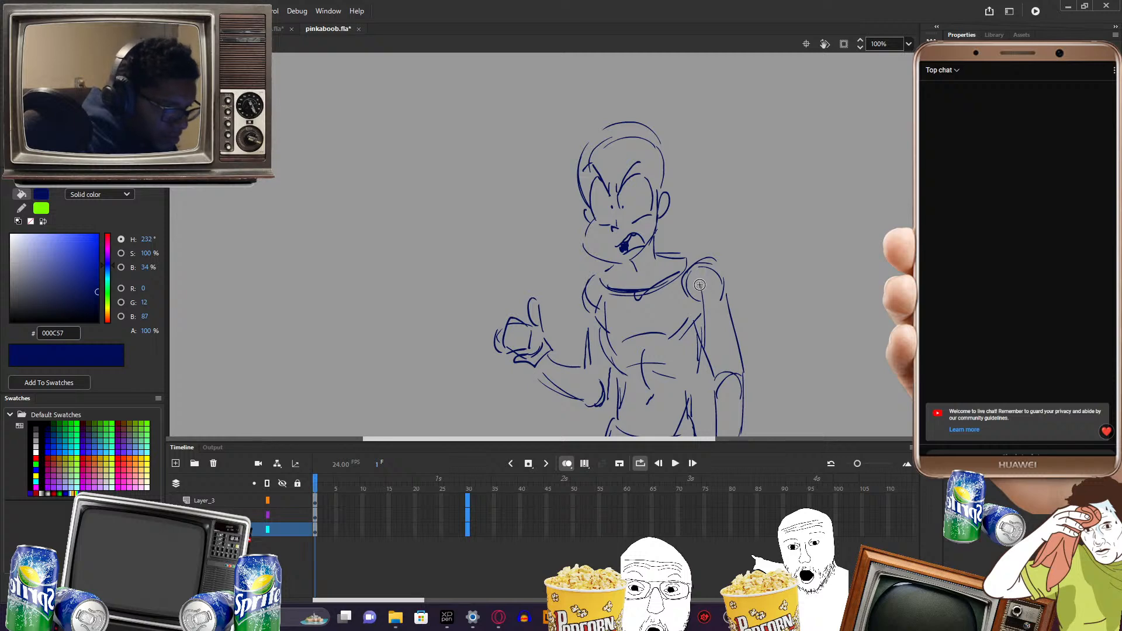
drag(319, 502, 319, 531)
key(Delete)
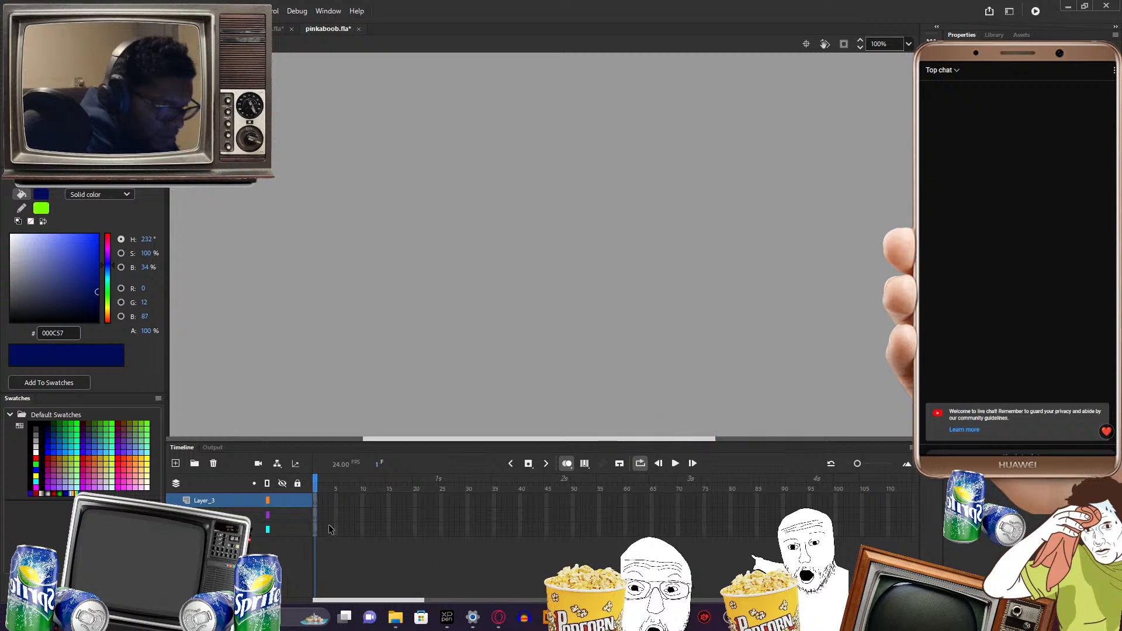
- Extend all three layers to frame 25, and make frame 1 of the lowest layer current
drag(440, 498, 441, 530)
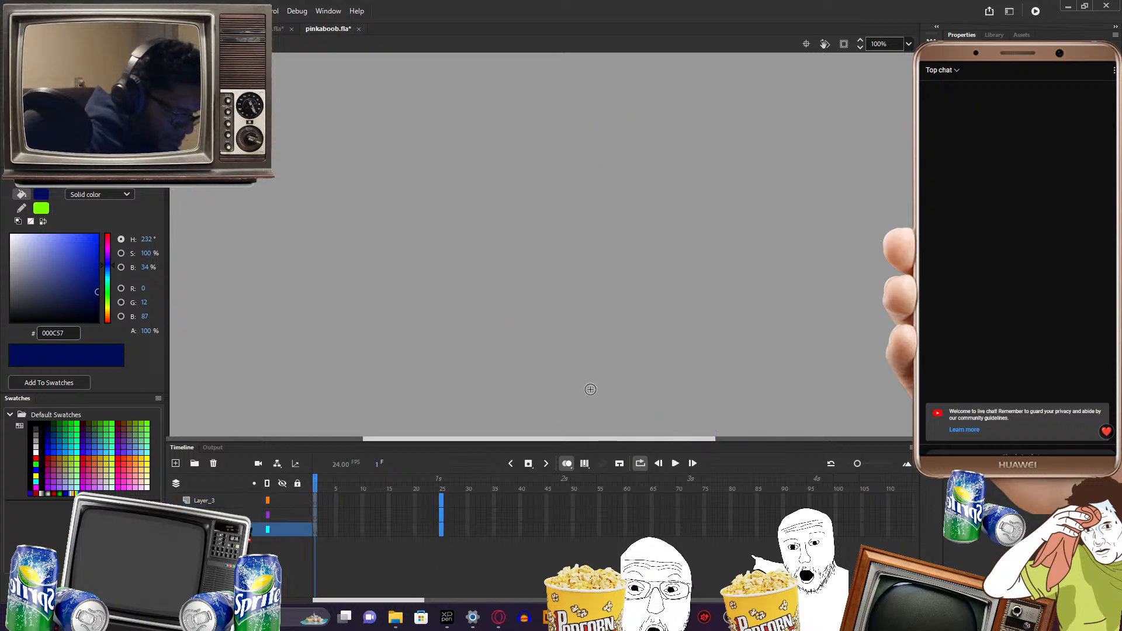
key(F5)
drag(439, 483, 292, 485)
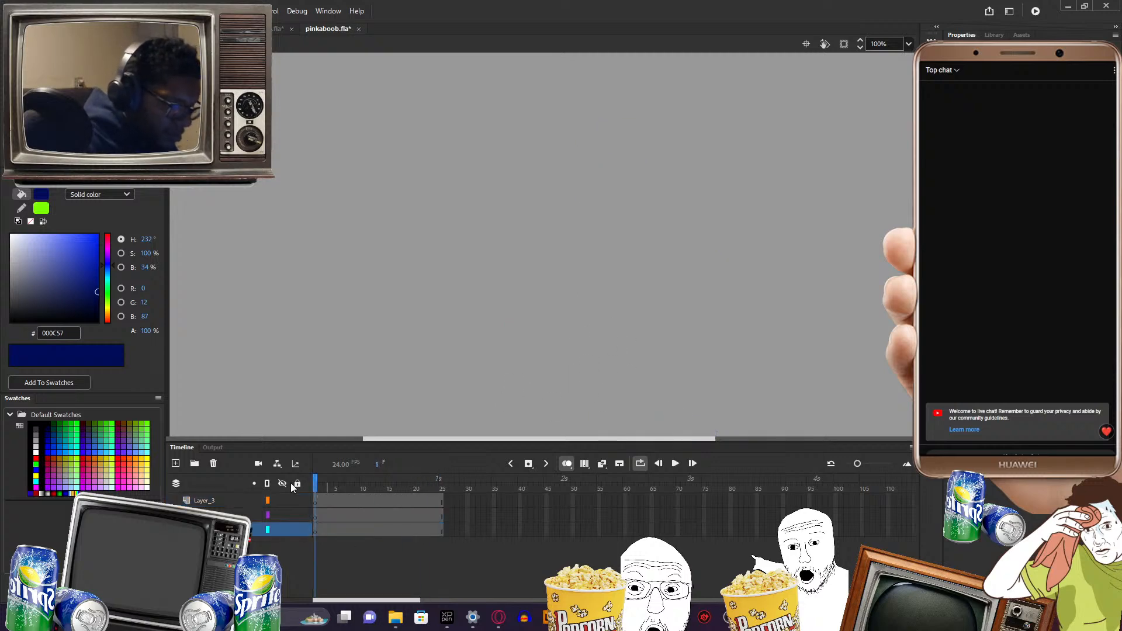
click(321, 529)
click(316, 531)
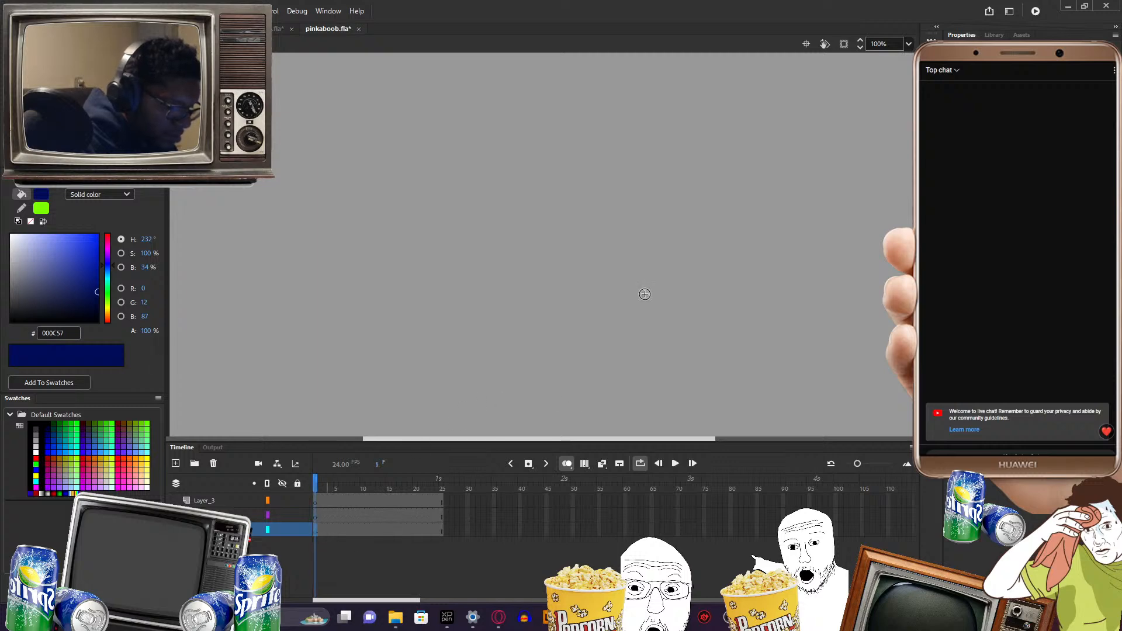
- Draw a large rough rectangle across the empty stage
mouse_move(754, 294)
mouse_down()
mouse_move(745, 267)
mouse_move(744, 291)
mouse_move(727, 290)
mouse_move(736, 292)
mouse_up()
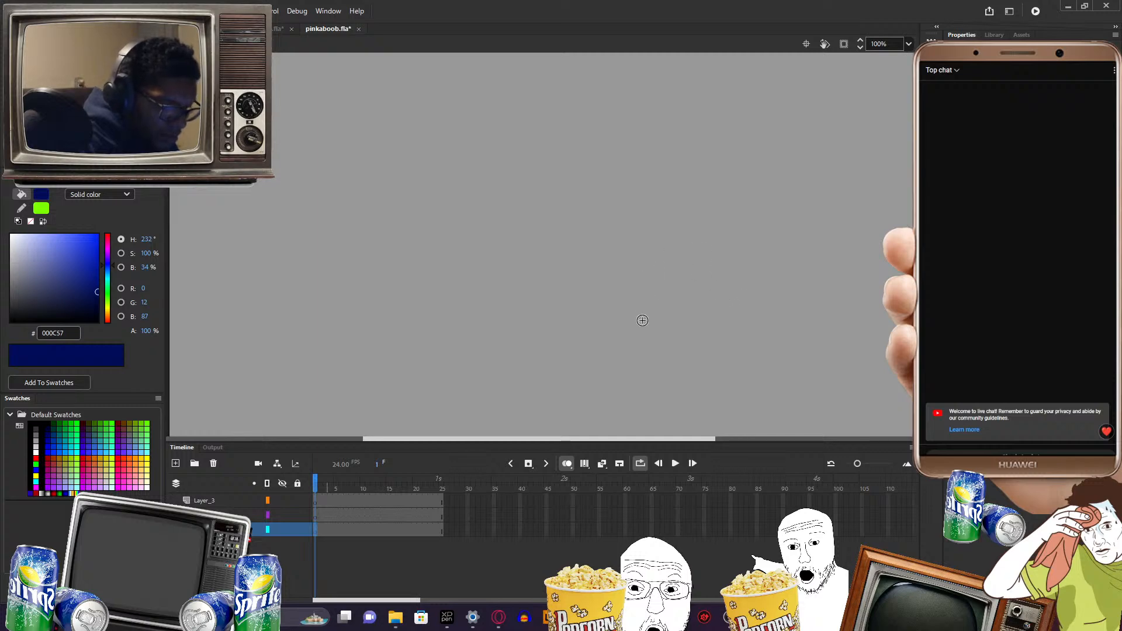
mouse_move(409, 139)
mouse_down()
mouse_move(417, 350)
mouse_move(403, 386)
mouse_move(682, 398)
mouse_up()
drag(765, 409, 774, 183)
mouse_move(440, 121)
mouse_down()
mouse_move(756, 150)
mouse_move(768, 301)
mouse_up()
- Draw a diagonal divided by dots from the rectangle's lower-left corner to its upper-right corner, with two lines branching down from it
drag(412, 390, 467, 357)
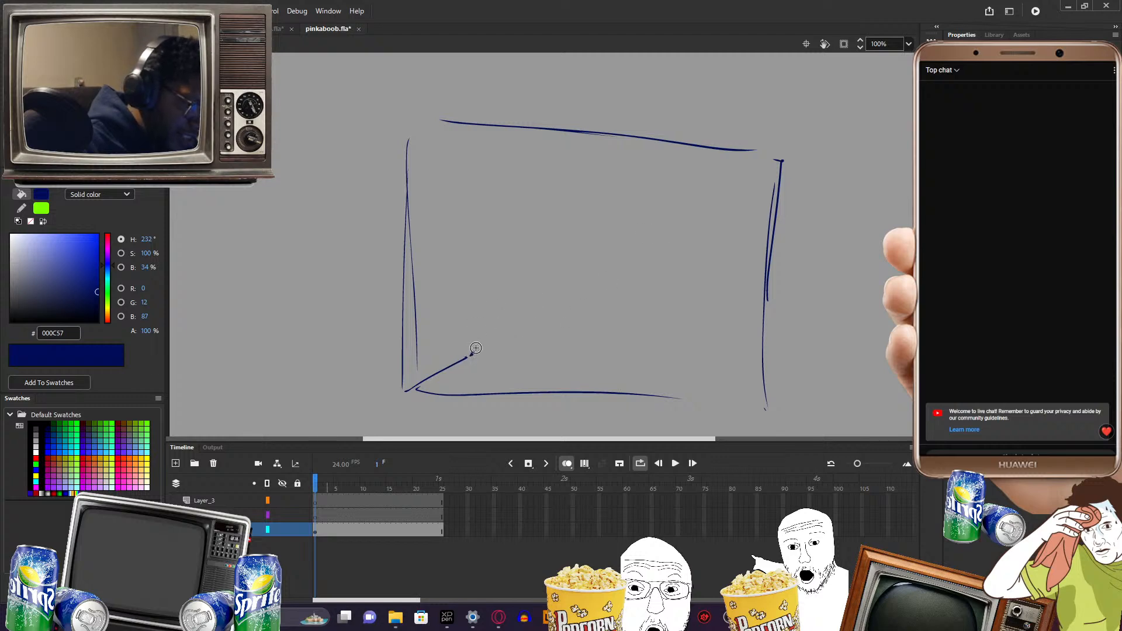
mouse_move(489, 338)
mouse_down()
mouse_move(577, 264)
mouse_move(718, 177)
mouse_up()
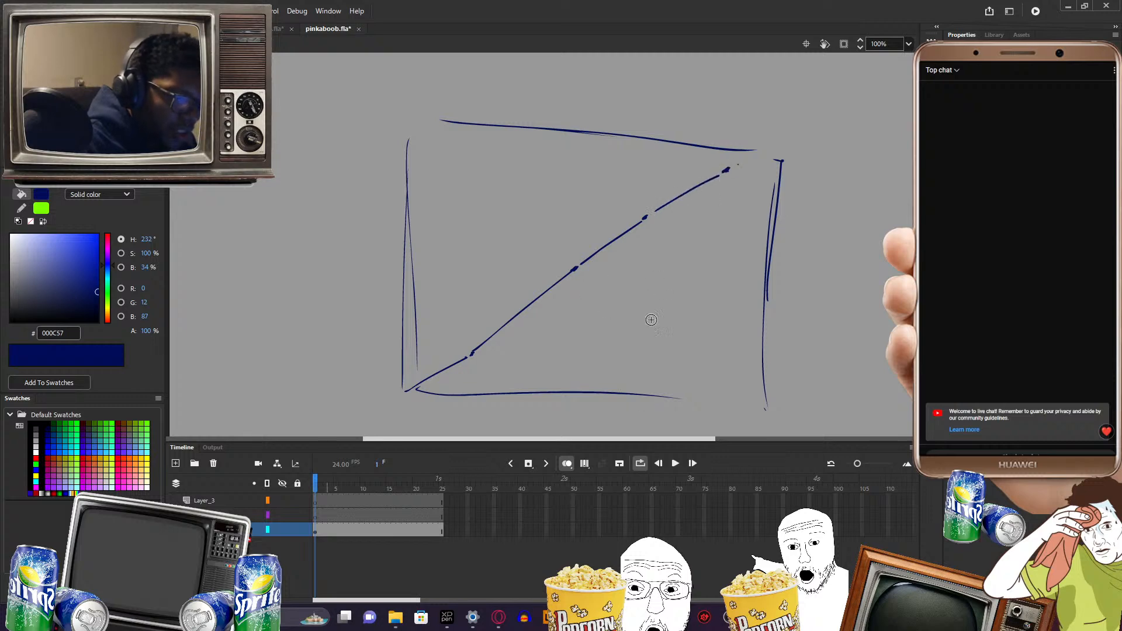
mouse_move(471, 354)
mouse_down()
mouse_move(546, 353)
mouse_move(563, 398)
mouse_up()
drag(576, 269, 614, 412)
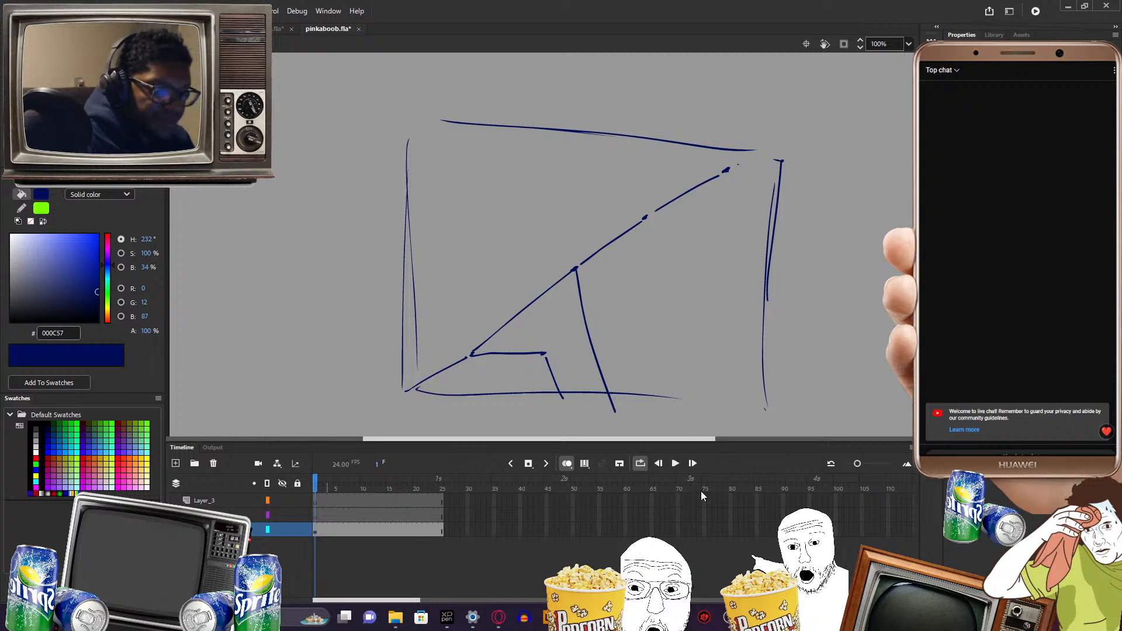
- Delete the rectangle-and-diagonal diagram from the frame
mouse_move(359, 103)
mouse_down()
mouse_move(559, 220)
mouse_move(779, 458)
mouse_up()
key(Delete)
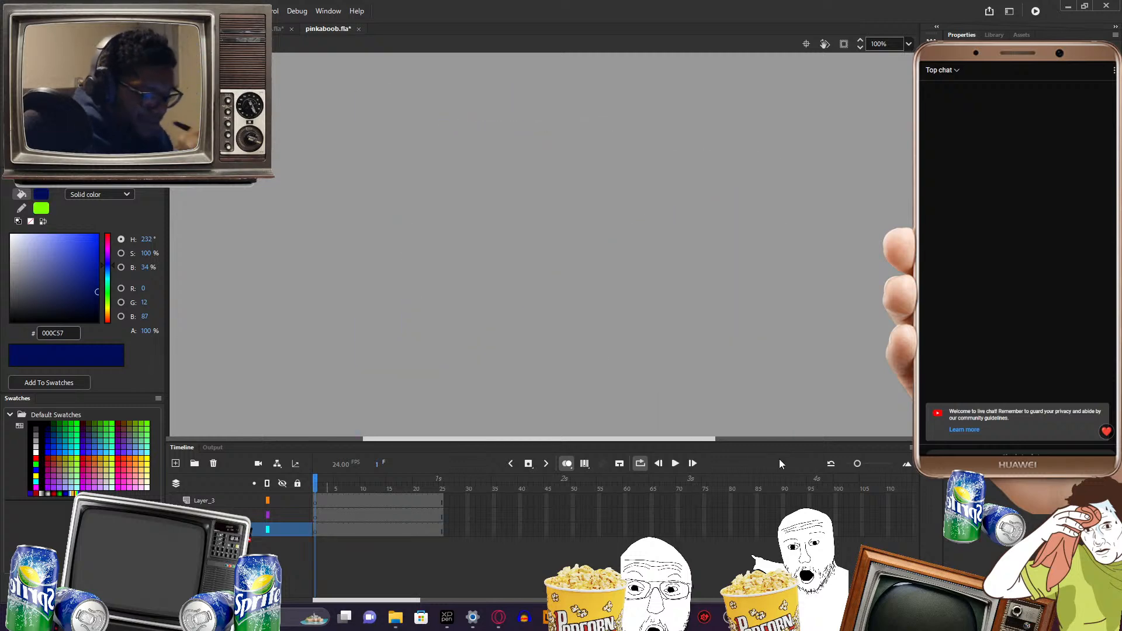
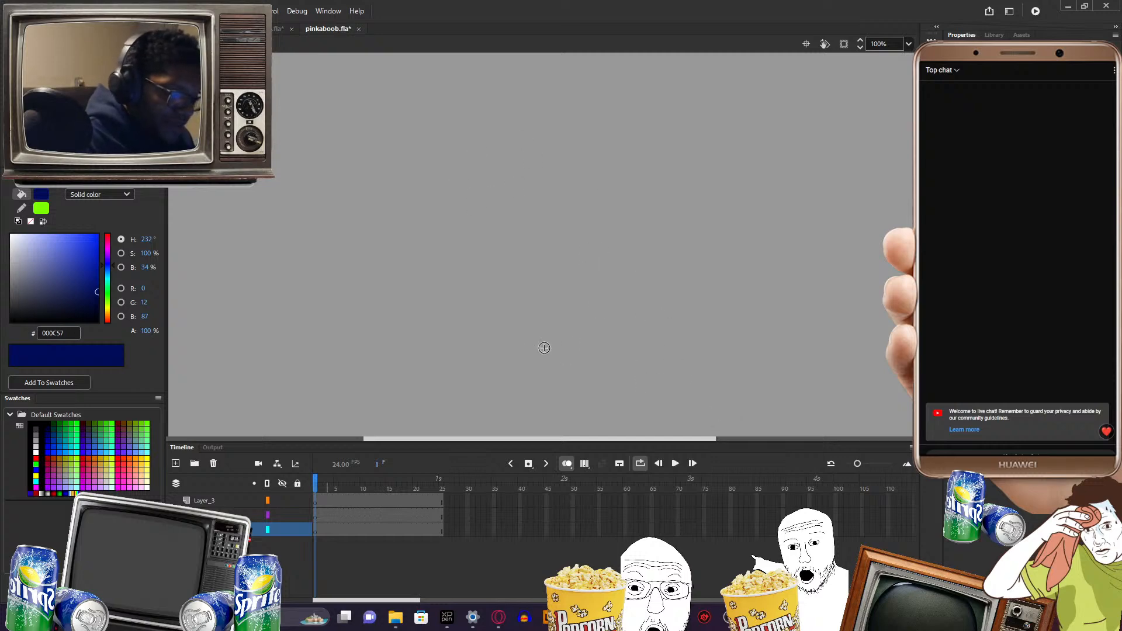
- Sketch a new three-quarter head outline with a cranium, cheek, pointed jaw and ear
drag(520, 439, 522, 438)
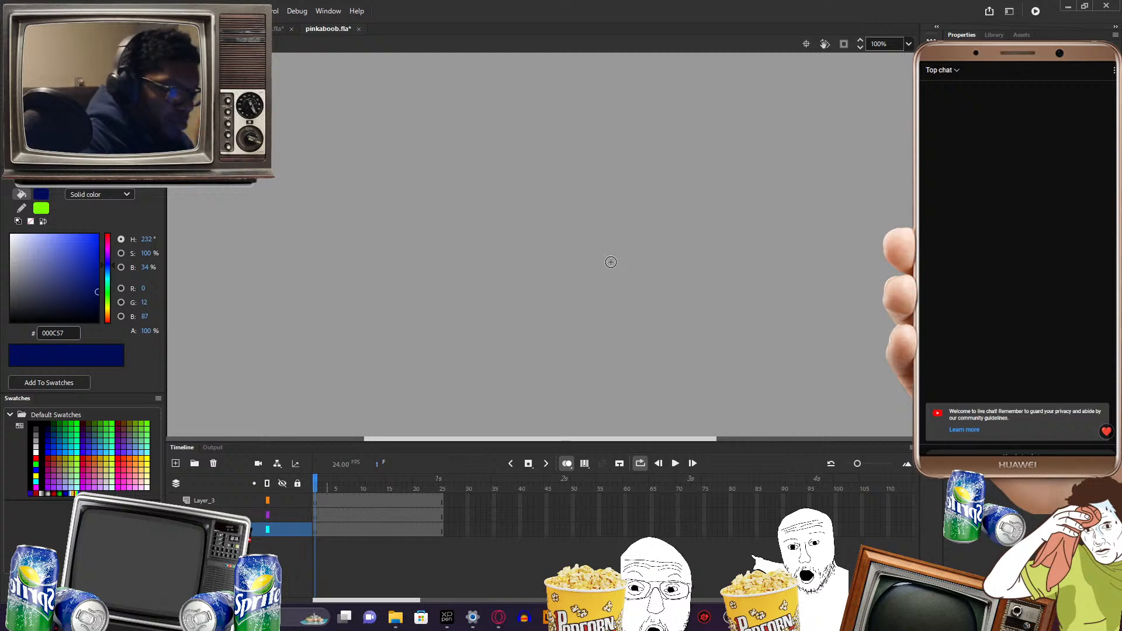
drag(570, 115, 545, 153)
mouse_move(555, 125)
mouse_down()
mouse_move(609, 134)
mouse_move(618, 163)
mouse_up()
mouse_move(606, 125)
mouse_down()
mouse_move(581, 99)
mouse_move(545, 203)
mouse_move(584, 229)
mouse_move(614, 202)
mouse_move(620, 169)
mouse_move(608, 124)
mouse_move(623, 174)
mouse_move(616, 188)
mouse_move(607, 145)
mouse_up()
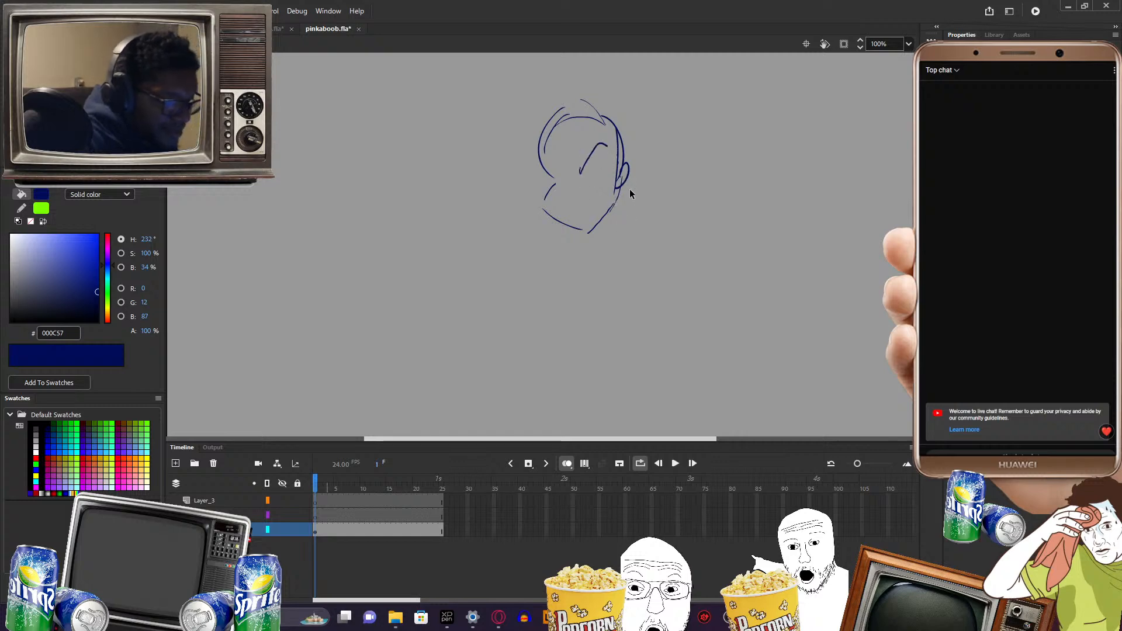
- Draw a leaning torso below the head with a rounded rib cage, a narrow waist, a curved waistband and hip lines
mouse_move(589, 262)
mouse_down()
mouse_move(536, 324)
mouse_move(631, 301)
mouse_move(599, 352)
mouse_move(610, 340)
mouse_up()
drag(537, 332, 522, 391)
drag(590, 354, 594, 389)
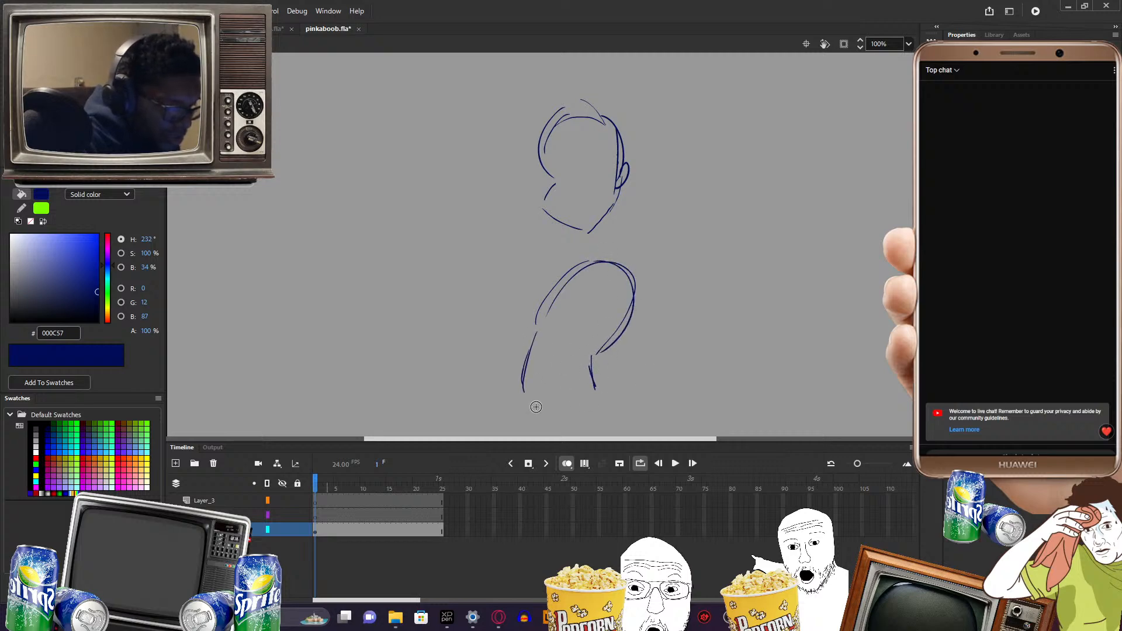
scroll(651, 388, down, 3)
drag(591, 338, 609, 379)
drag(524, 350, 512, 388)
scroll(701, 273, up, 3)
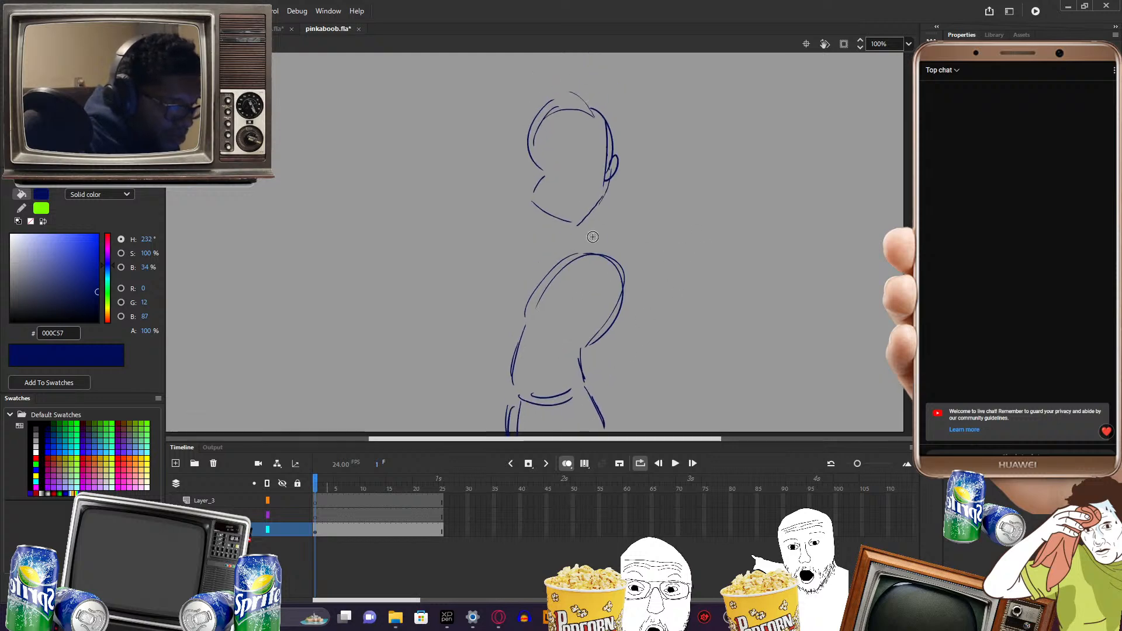
- Connect the head and torso with a neck and shoulders, and draw one arm bent with its hand on the hip and the other hanging straight
mouse_move(600, 203)
mouse_down()
mouse_move(594, 233)
mouse_move(568, 256)
mouse_move(629, 241)
mouse_move(552, 248)
mouse_move(647, 261)
mouse_up()
drag(568, 249, 533, 261)
drag(650, 264, 667, 330)
mouse_move(617, 273)
mouse_down()
mouse_move(643, 342)
mouse_move(671, 348)
mouse_up()
mouse_move(687, 391)
mouse_down()
mouse_move(704, 339)
mouse_move(629, 353)
mouse_up()
mouse_move(657, 296)
mouse_down()
mouse_move(618, 342)
mouse_move(621, 364)
mouse_move(631, 357)
mouse_up()
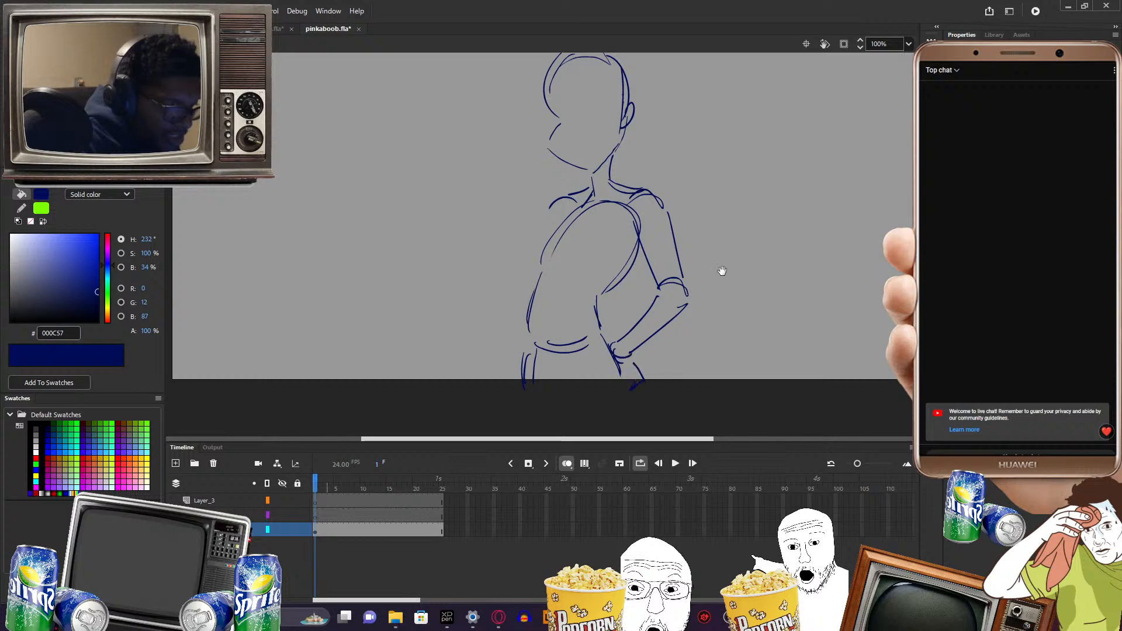
drag(706, 283, 748, 306)
drag(577, 256, 562, 425)
drag(775, 247, 765, 269)
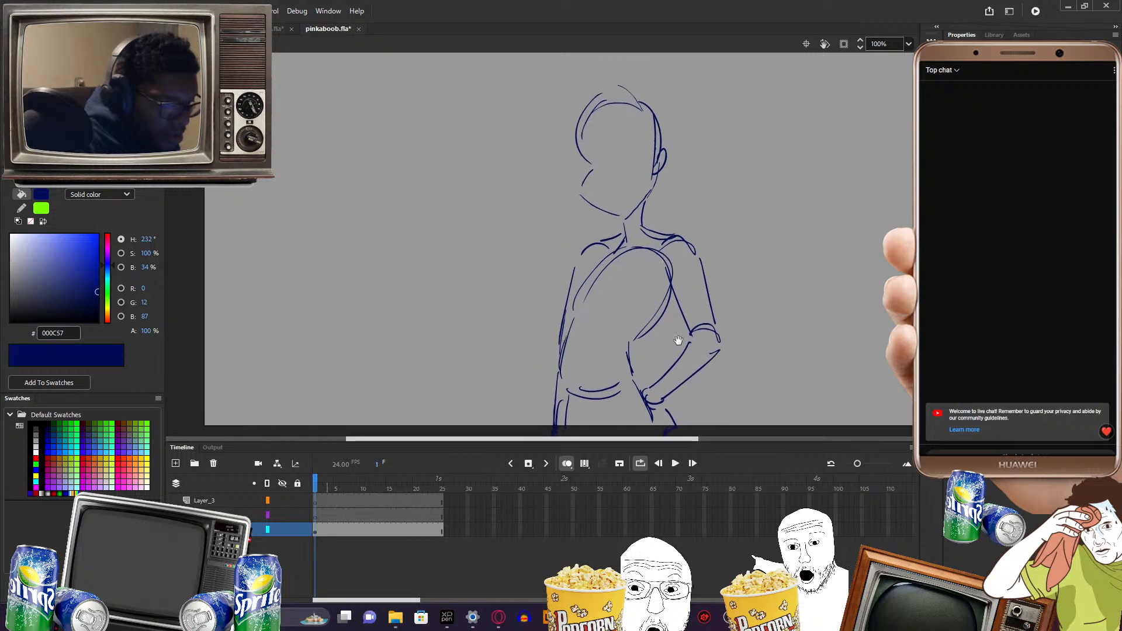
mouse_move(602, 259)
mouse_down()
mouse_move(565, 295)
mouse_move(624, 318)
mouse_move(665, 291)
mouse_up()
drag(659, 293, 636, 321)
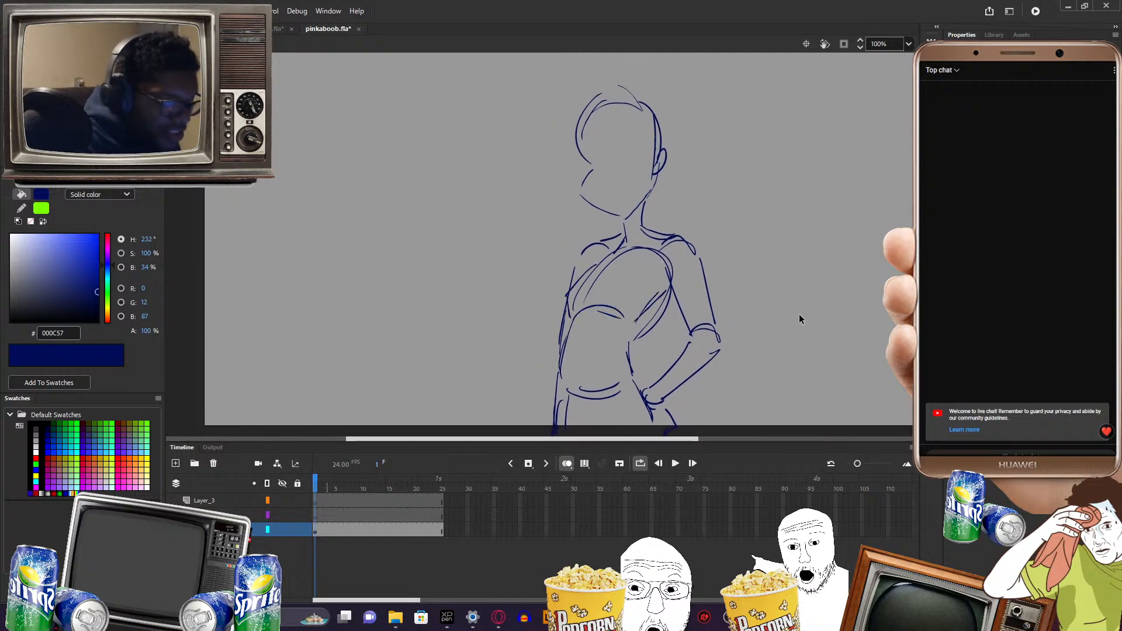
key(ctrl+z)
key(ctrl+z)
key(ctrl+z)
key(ctrl+z)
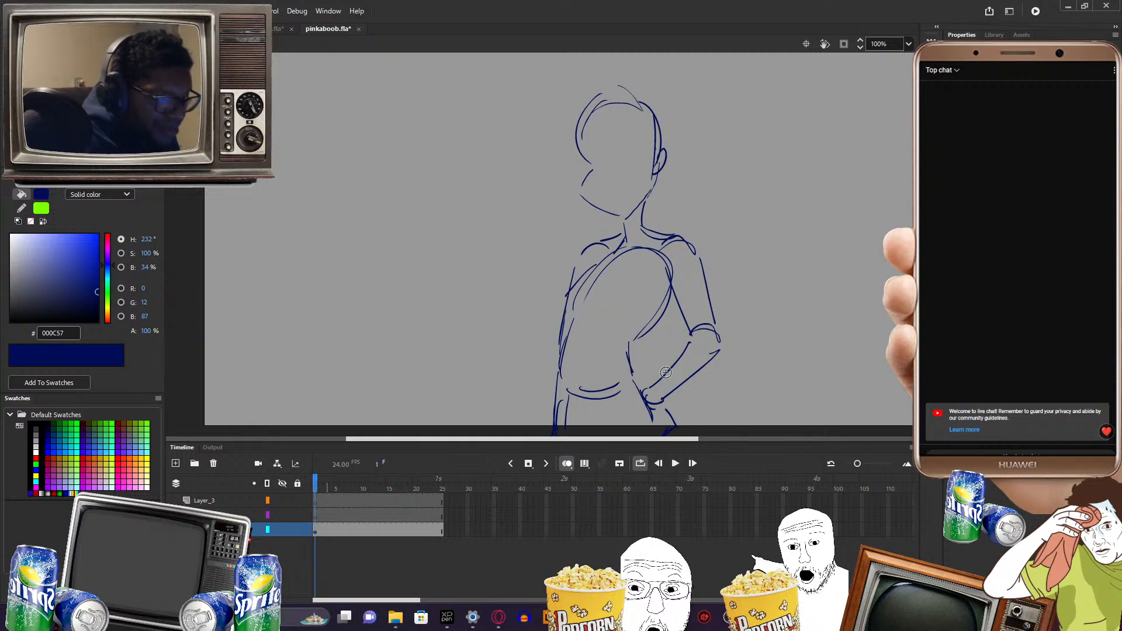
- Draw the rounded bust outline over both sides of the rib cage
mouse_move(595, 258)
mouse_down()
mouse_move(591, 280)
mouse_move(541, 313)
mouse_move(540, 337)
mouse_move(669, 330)
mouse_move(664, 317)
mouse_move(640, 340)
mouse_up()
drag(666, 285, 654, 318)
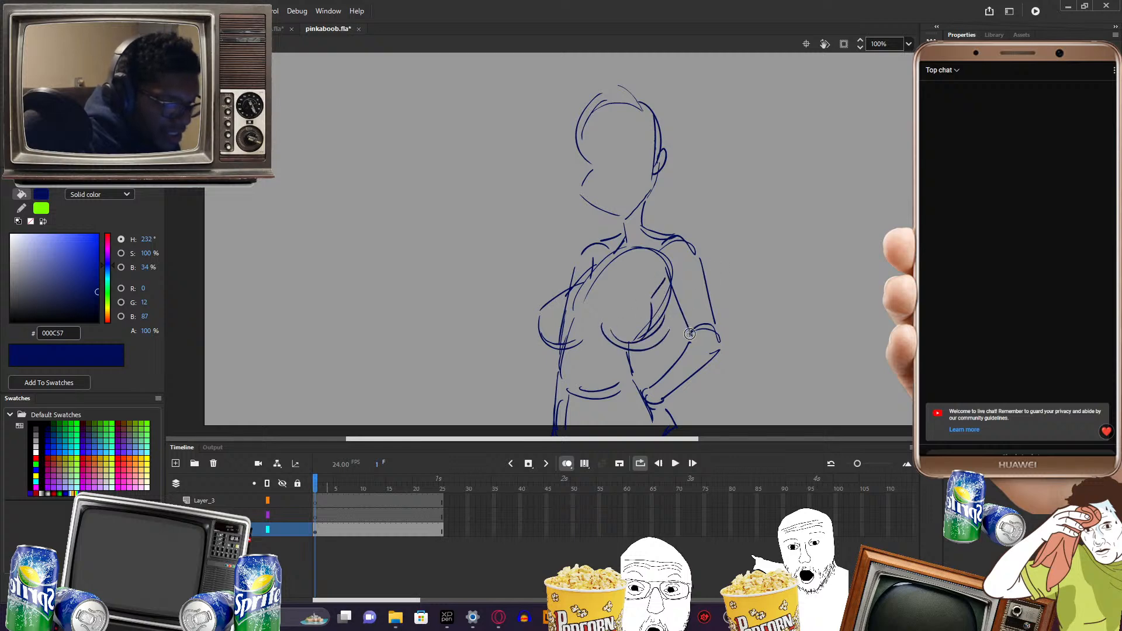
- Select the entire rough figure sketch and delete it to clear the canvas
mouse_move(772, 266)
mouse_down()
mouse_move(751, 247)
mouse_move(761, 282)
mouse_up()
key(v)
drag(495, 72, 869, 520)
key(b)
key(Delete)
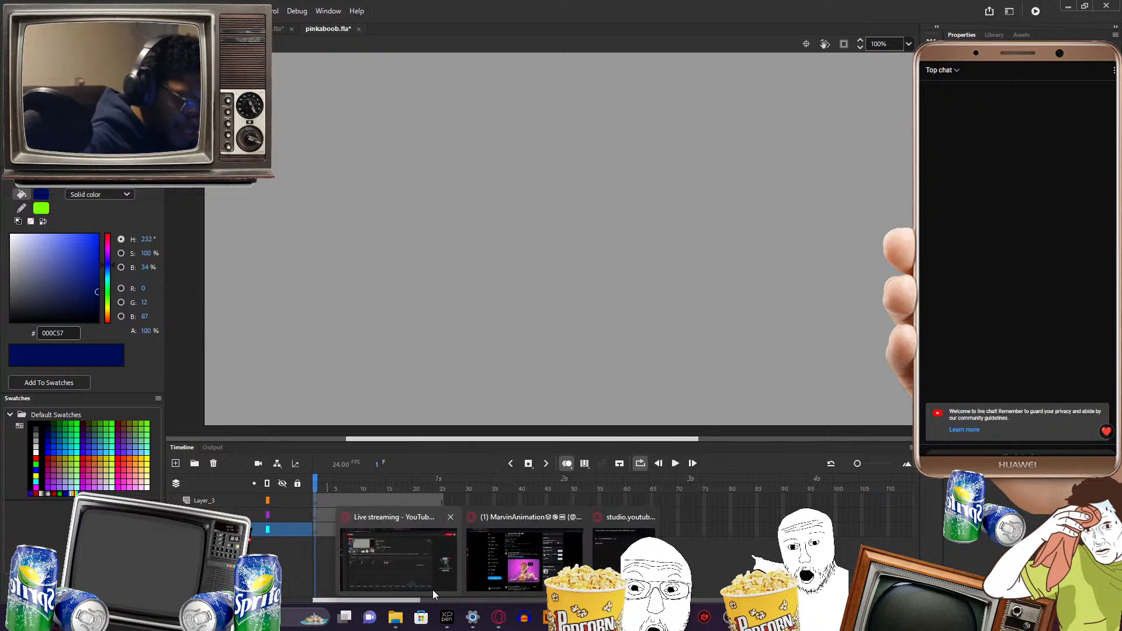
- Switch to the XPPen settings, check the pen and shortcut pages, recalibrate the tablet's work area, and return to the canvas
click(448, 620)
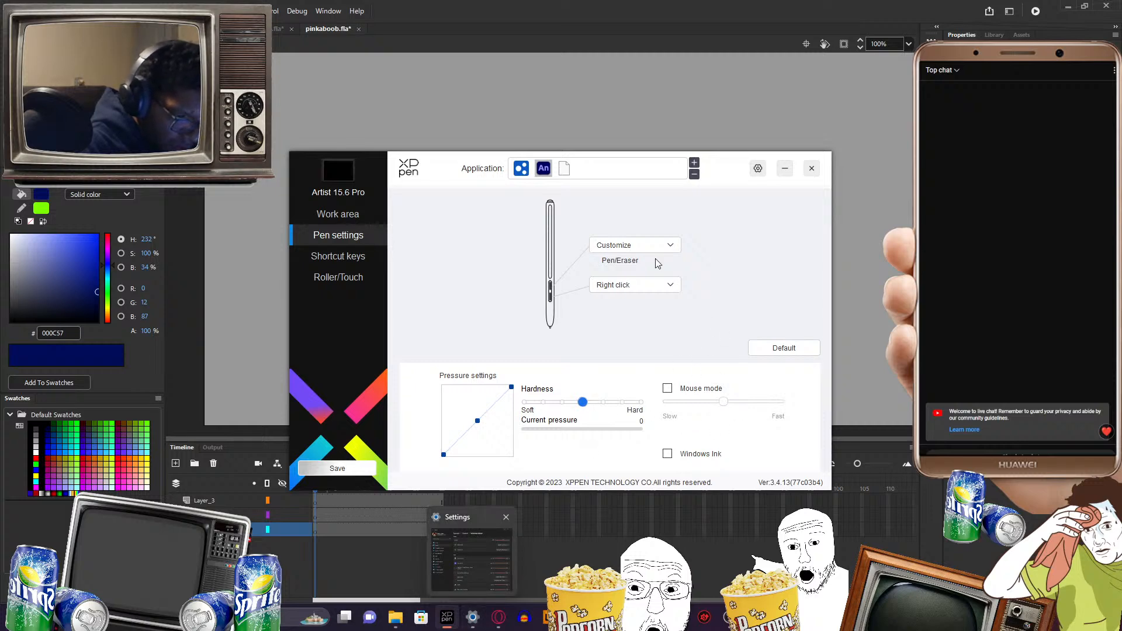
click(354, 257)
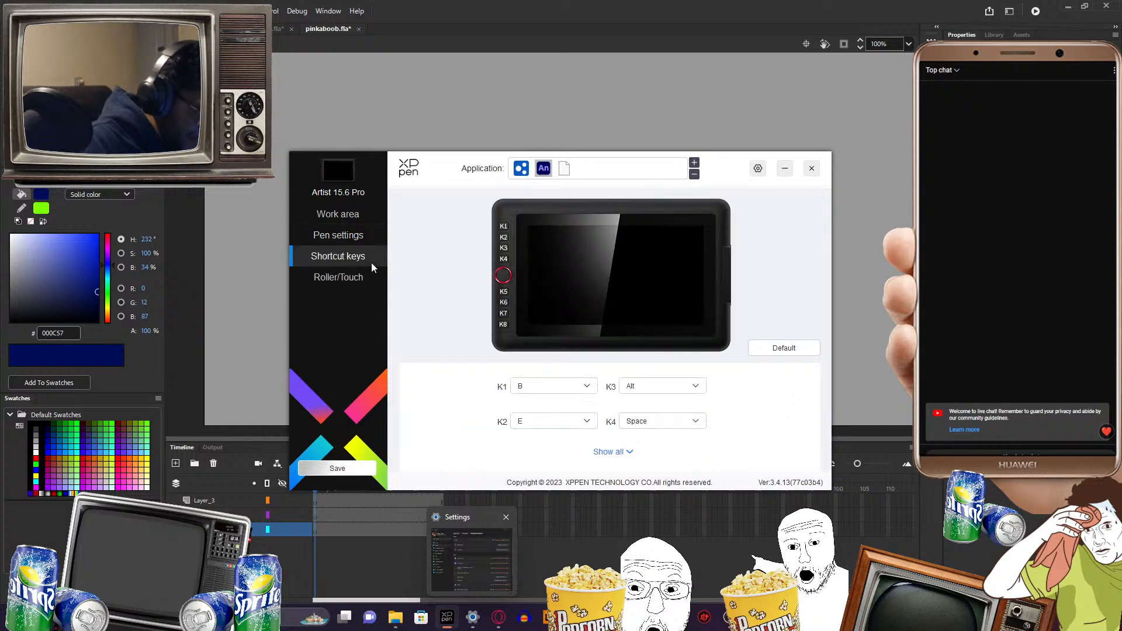
click(362, 279)
click(370, 236)
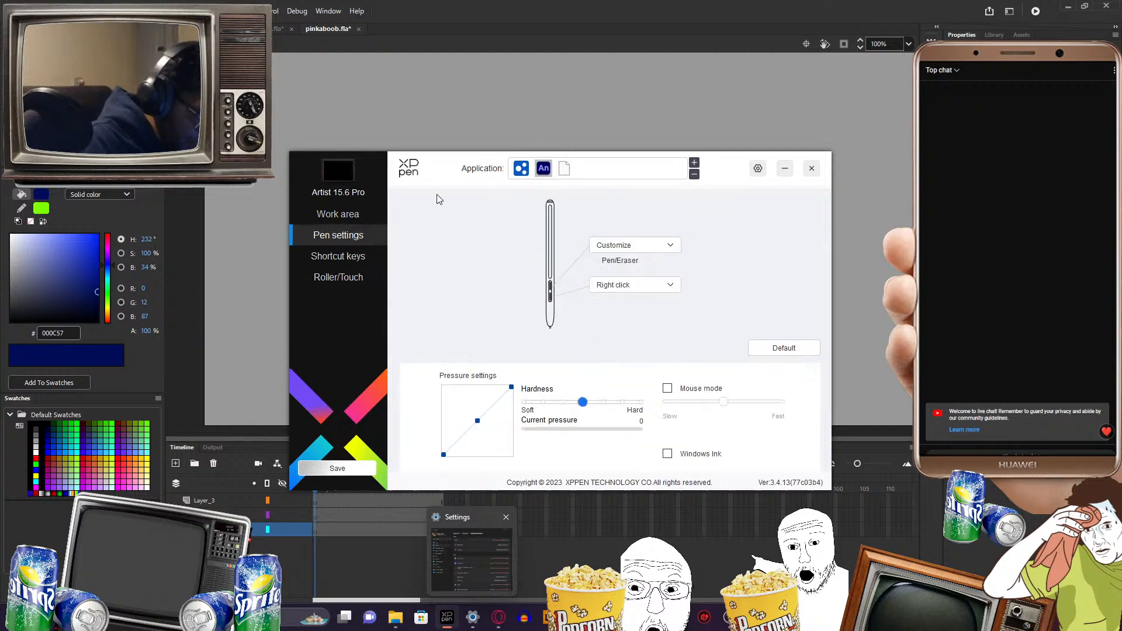
click(354, 213)
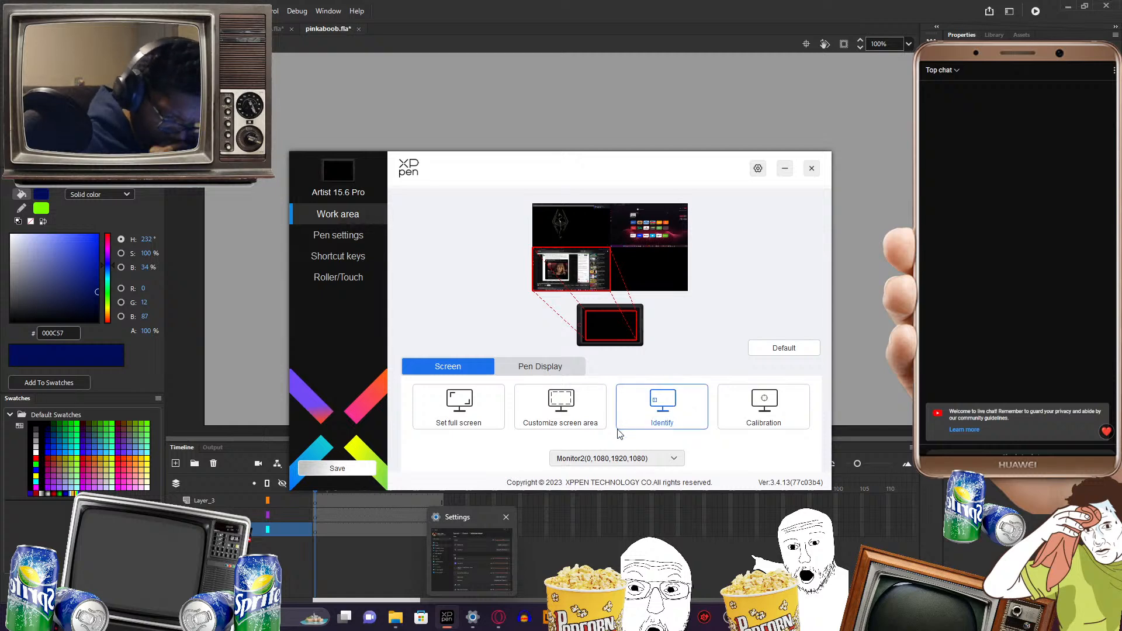
click(781, 413)
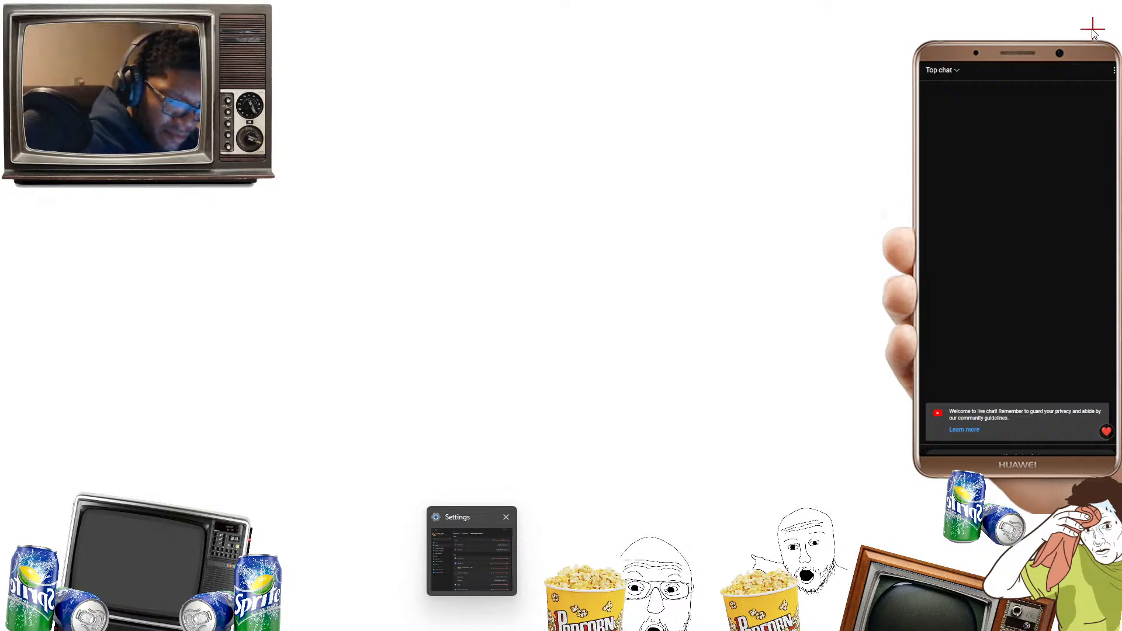
click(561, 316)
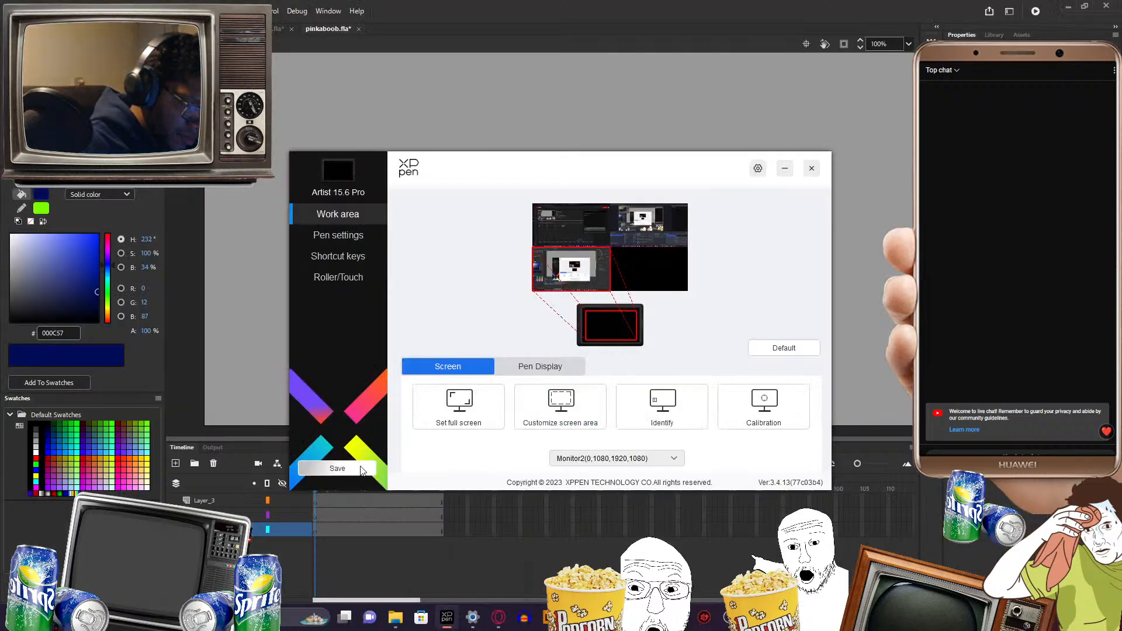
click(785, 170)
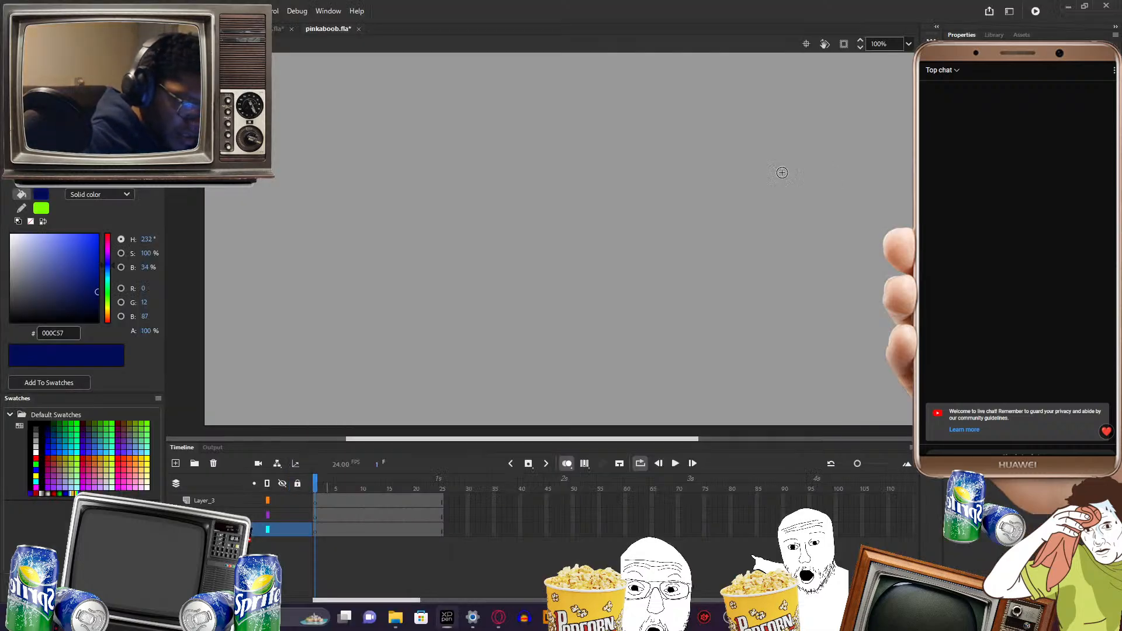
mouse_move(610, 146)
mouse_down()
mouse_move(592, 201)
mouse_move(674, 170)
mouse_move(681, 209)
mouse_move(668, 241)
mouse_up()
key(ctrl+z)
key(ctrl+z)
key(ctrl+z)
key(ctrl+z)
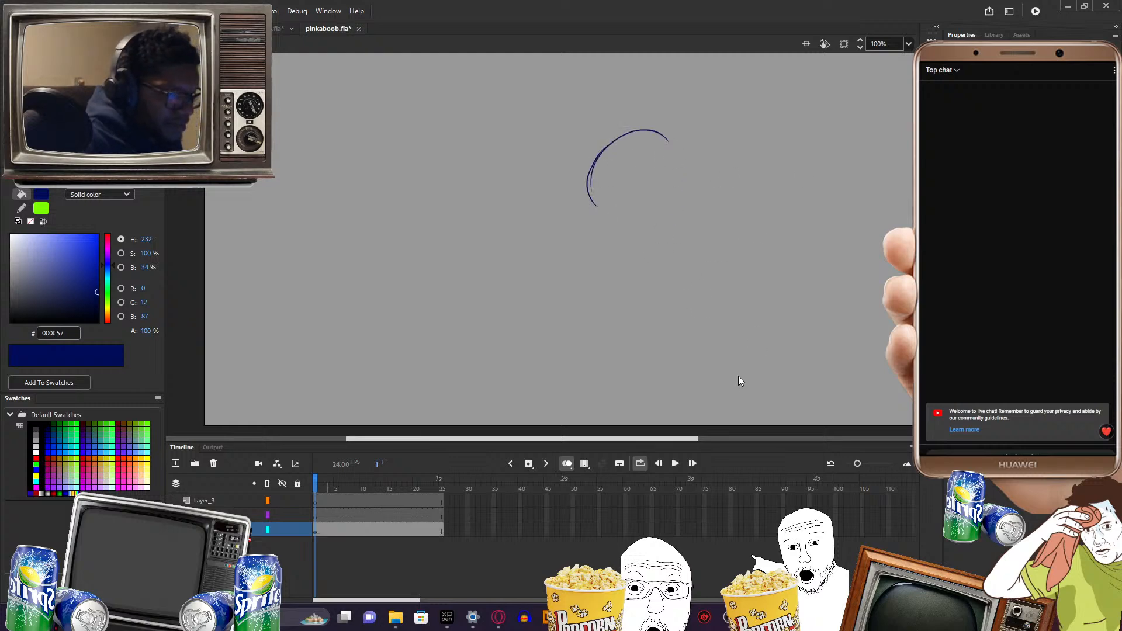
mouse_move(611, 152)
mouse_down()
mouse_move(597, 213)
mouse_move(637, 146)
mouse_up()
drag(660, 170, 661, 190)
mouse_move(625, 141)
mouse_down()
mouse_move(654, 216)
mouse_move(598, 219)
mouse_up()
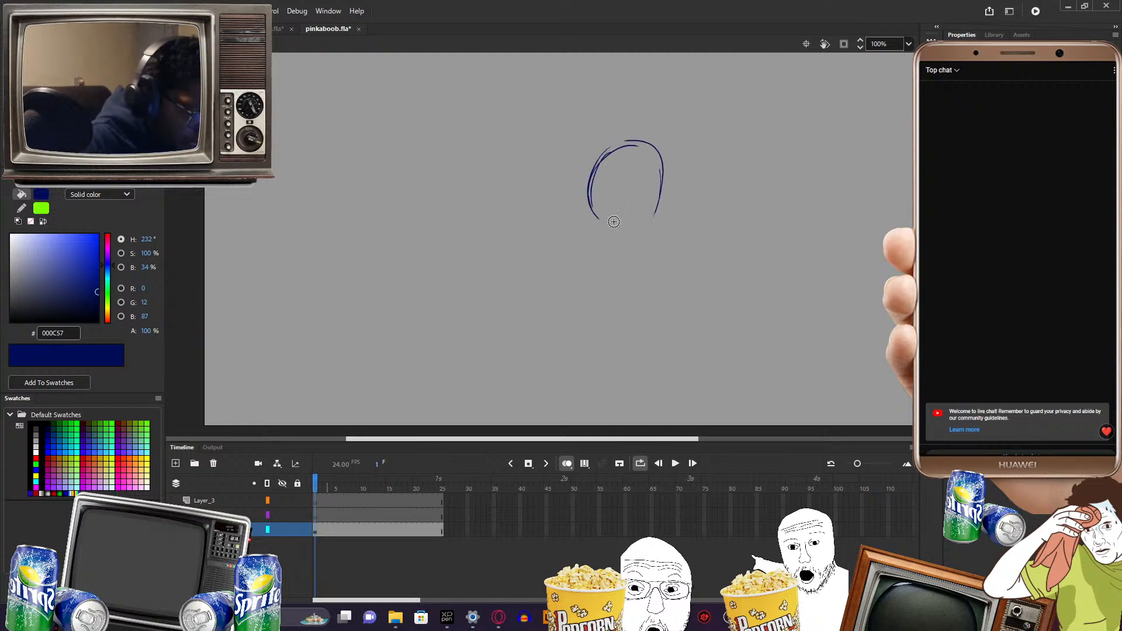
drag(574, 111, 710, 262)
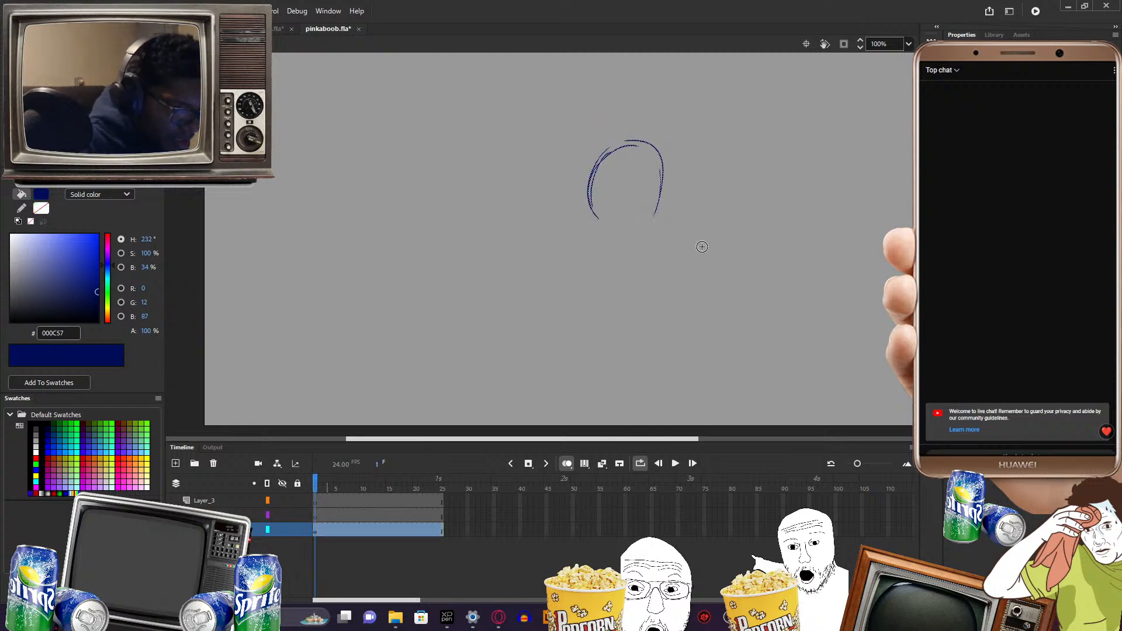
key(Delete)
- Sketch a three-quarter head outline with a rounded cranium, cheek, jaw and ear
drag(662, 438, 672, 439)
mouse_move(756, 263)
mouse_down()
mouse_move(739, 283)
mouse_move(751, 291)
mouse_up()
mouse_move(614, 167)
mouse_down()
mouse_move(671, 159)
mouse_move(681, 184)
mouse_up()
mouse_move(621, 148)
mouse_down()
mouse_move(682, 159)
mouse_move(616, 216)
mouse_up()
mouse_move(648, 257)
mouse_down()
mouse_move(599, 258)
mouse_move(610, 278)
mouse_move(650, 275)
mouse_move(640, 284)
mouse_move(669, 265)
mouse_move(674, 205)
mouse_move(676, 244)
mouse_up()
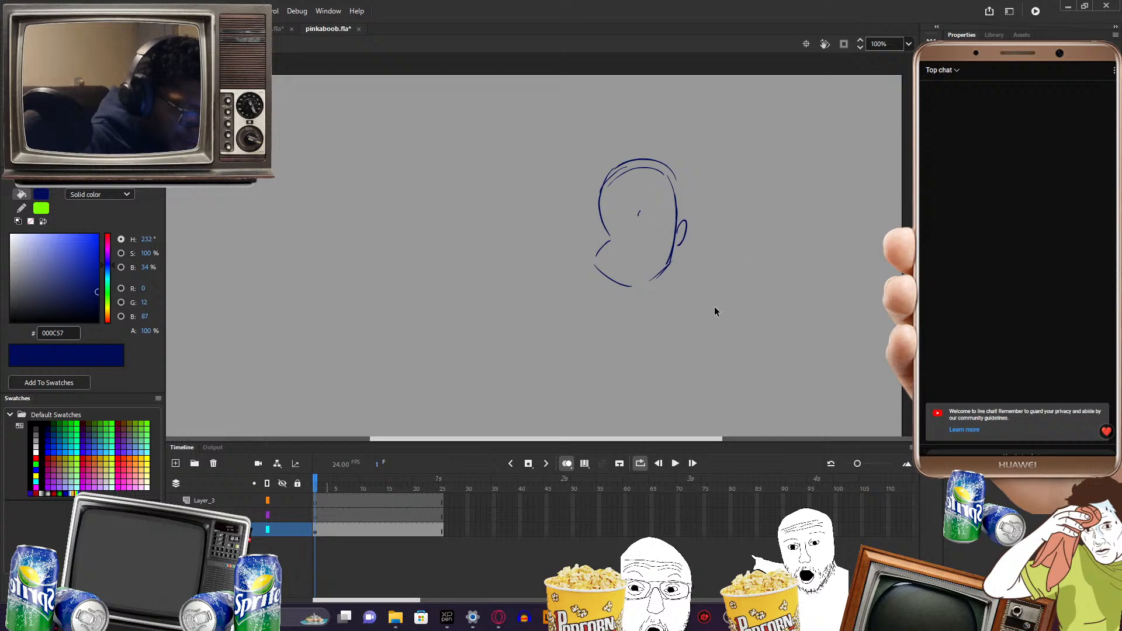
- Draw the torso below the head with a rounded rib cage, narrow waist, curved waistband and flared hip lines
scroll(650, 285, down, 2)
mouse_move(630, 264)
mouse_down()
mouse_move(592, 335)
mouse_move(653, 356)
mouse_up()
scroll(700, 350, down, 2)
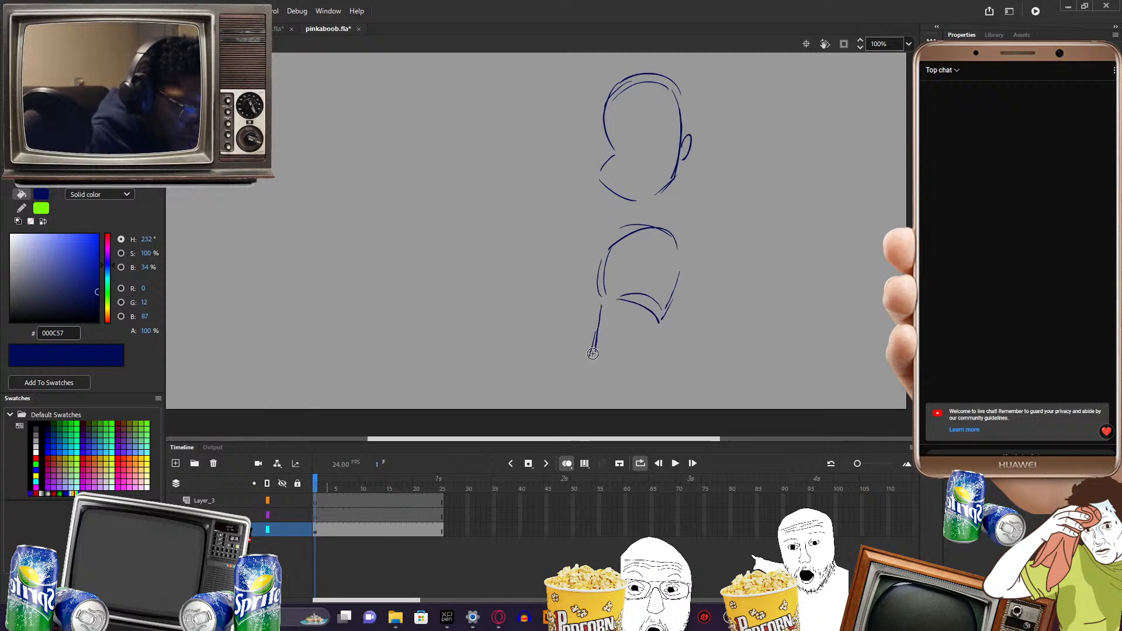
mouse_move(593, 361)
mouse_down()
mouse_move(662, 357)
mouse_move(652, 362)
mouse_move(684, 386)
mouse_move(574, 391)
mouse_up()
mouse_move(578, 396)
mouse_down()
mouse_move(631, 412)
mouse_move(687, 386)
mouse_move(695, 420)
mouse_up()
key(ctrl+z)
key(ctrl+z)
drag(581, 377, 562, 420)
drag(769, 287, 734, 306)
drag(648, 367, 666, 414)
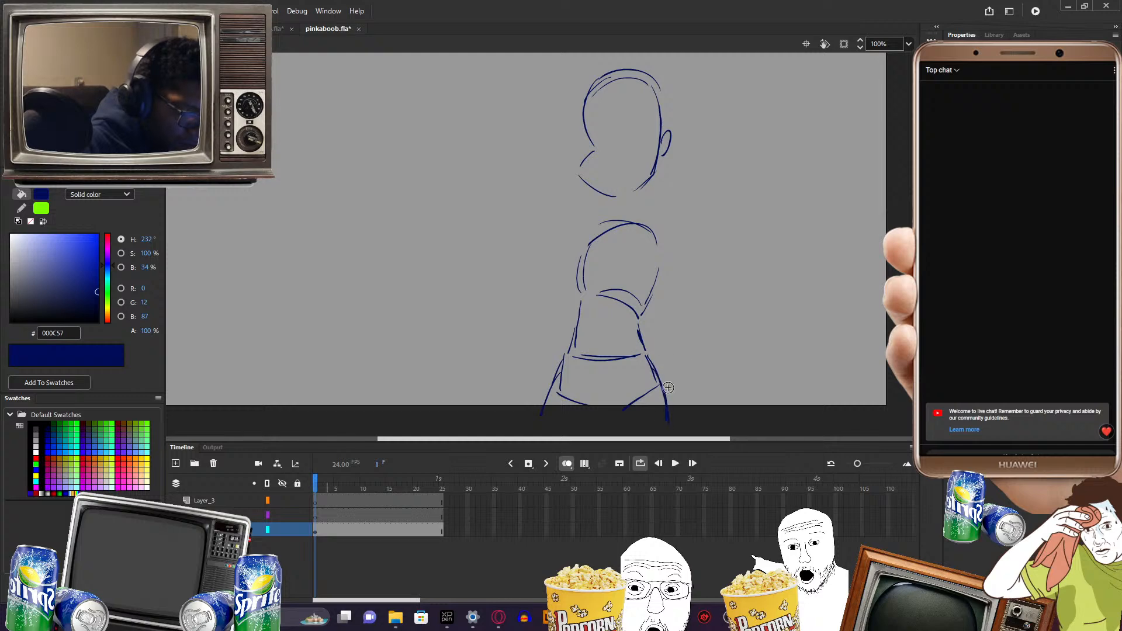
- Connect the head and torso with a neck and shoulder, and draw the ear-side arm bent with its hand on the hip
drag(716, 279, 711, 320)
drag(642, 239, 642, 257)
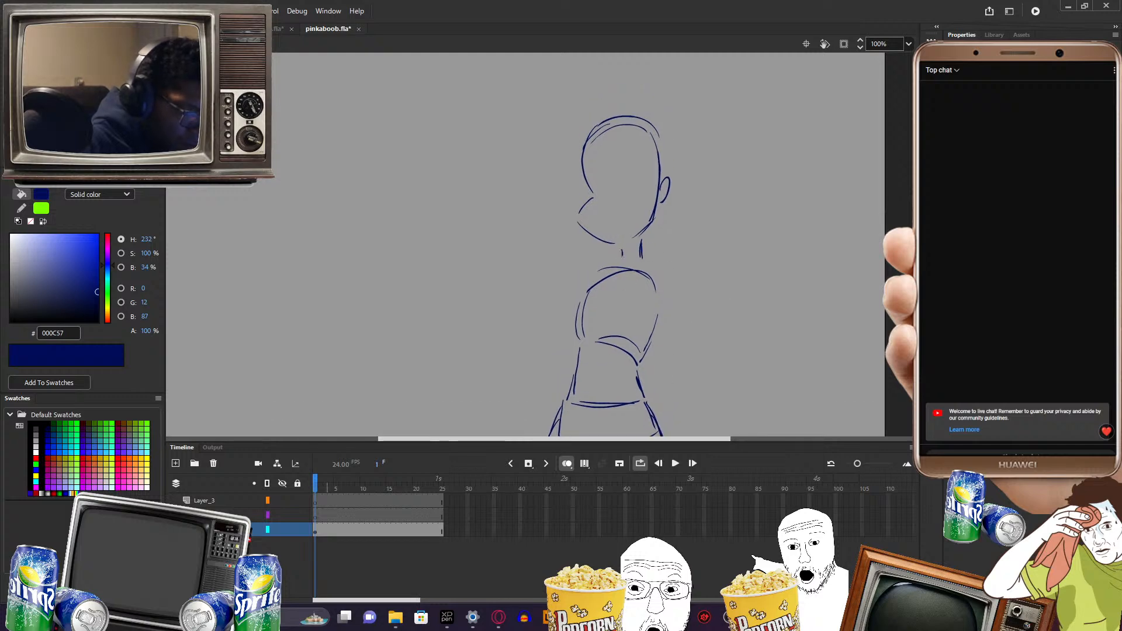
drag(698, 301, 678, 293)
mouse_move(621, 254)
mouse_down()
mouse_move(658, 261)
mouse_move(634, 274)
mouse_move(662, 284)
mouse_up()
drag(699, 305, 698, 276)
mouse_move(659, 261)
mouse_down()
mouse_move(678, 328)
mouse_move(638, 383)
mouse_up()
drag(642, 381, 671, 370)
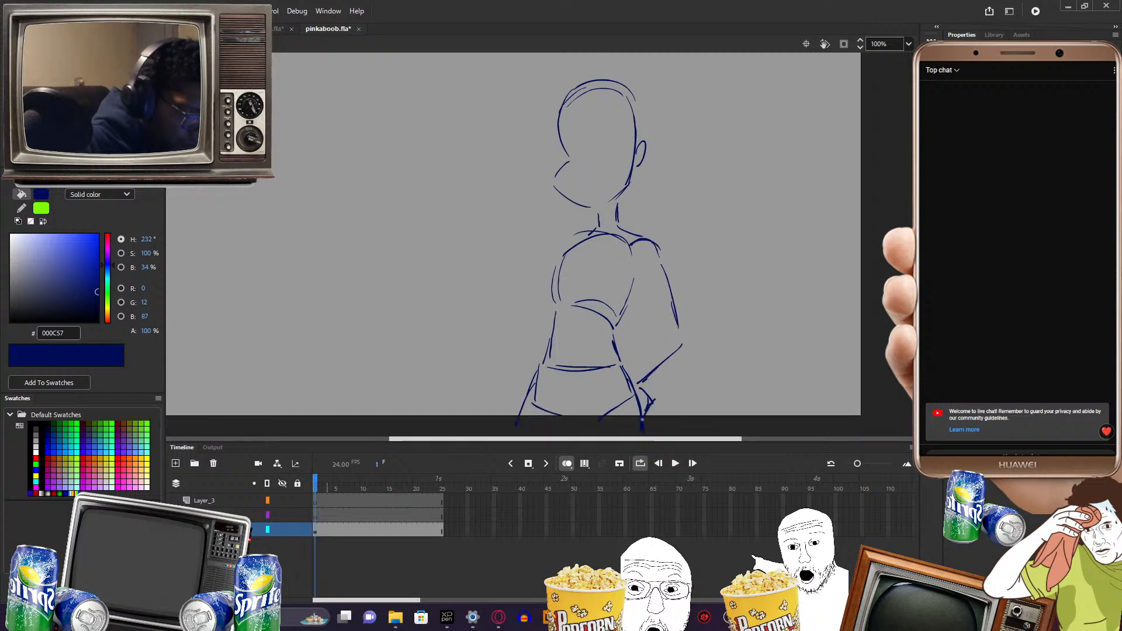
mouse_move(629, 367)
mouse_down()
mouse_move(660, 324)
mouse_move(682, 332)
mouse_up()
mouse_move(638, 284)
mouse_down()
mouse_move(658, 325)
mouse_move(696, 319)
mouse_up()
- Draw the opposite arm with a bent elbow, a forearm and a hand resting at the hip
drag(605, 266, 571, 343)
mouse_move(589, 286)
mouse_down()
mouse_move(558, 346)
mouse_move(570, 403)
mouse_up()
mouse_move(555, 360)
mouse_down()
mouse_move(565, 401)
mouse_move(587, 349)
mouse_move(559, 344)
mouse_move(615, 255)
mouse_up()
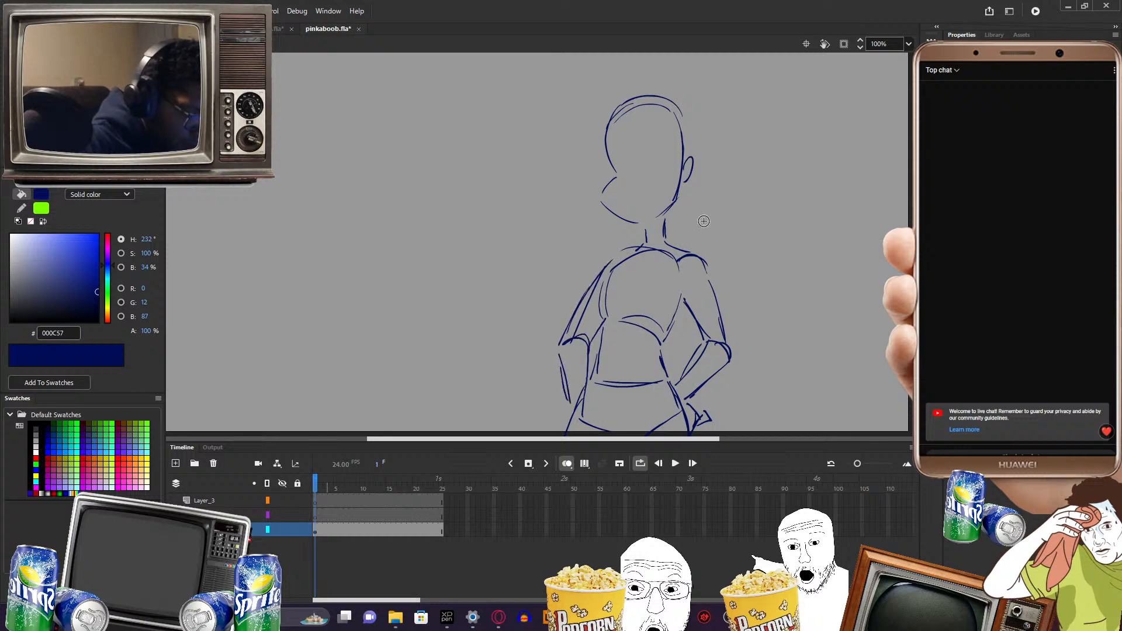
drag(682, 345, 700, 281)
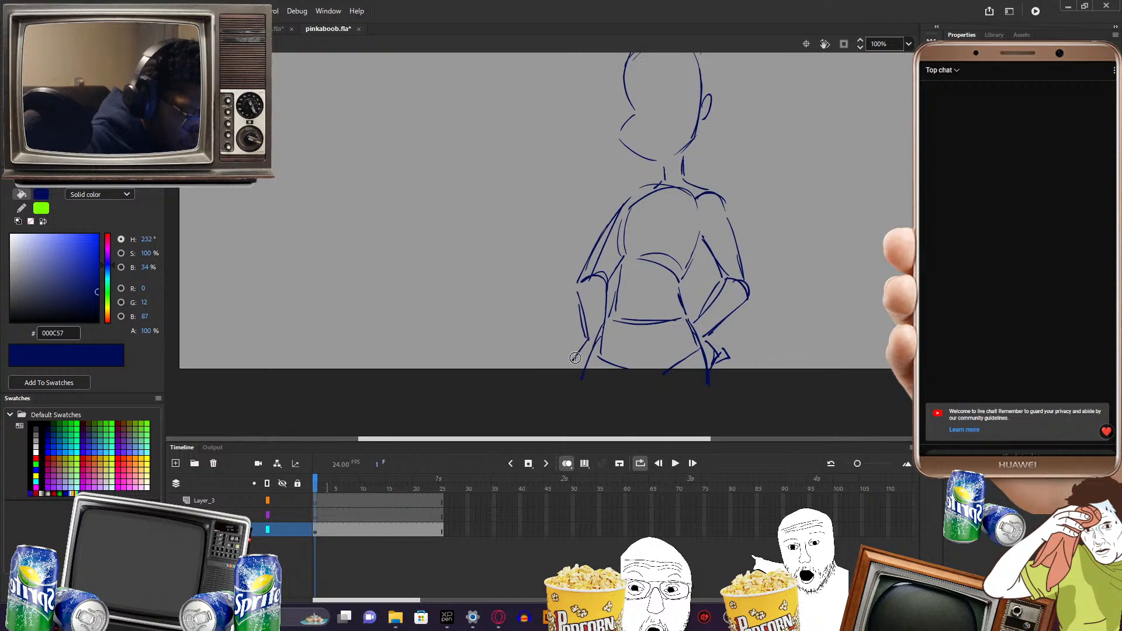
mouse_move(814, 279)
mouse_down()
mouse_move(784, 318)
mouse_move(797, 333)
mouse_move(772, 317)
mouse_up()
- Round off both shoulders and draw the bust outline and belly curve on the torso
drag(630, 262, 600, 272)
drag(669, 272, 696, 267)
drag(613, 270, 591, 285)
drag(687, 271, 705, 285)
mouse_move(748, 337)
mouse_down()
mouse_move(753, 293)
mouse_move(775, 341)
mouse_up()
mouse_move(622, 289)
mouse_down()
mouse_move(629, 344)
mouse_move(685, 351)
mouse_move(703, 315)
mouse_move(756, 274)
mouse_up()
mouse_move(640, 285)
mouse_down()
mouse_move(637, 356)
mouse_move(658, 399)
mouse_move(625, 399)
mouse_up()
drag(782, 274, 737, 381)
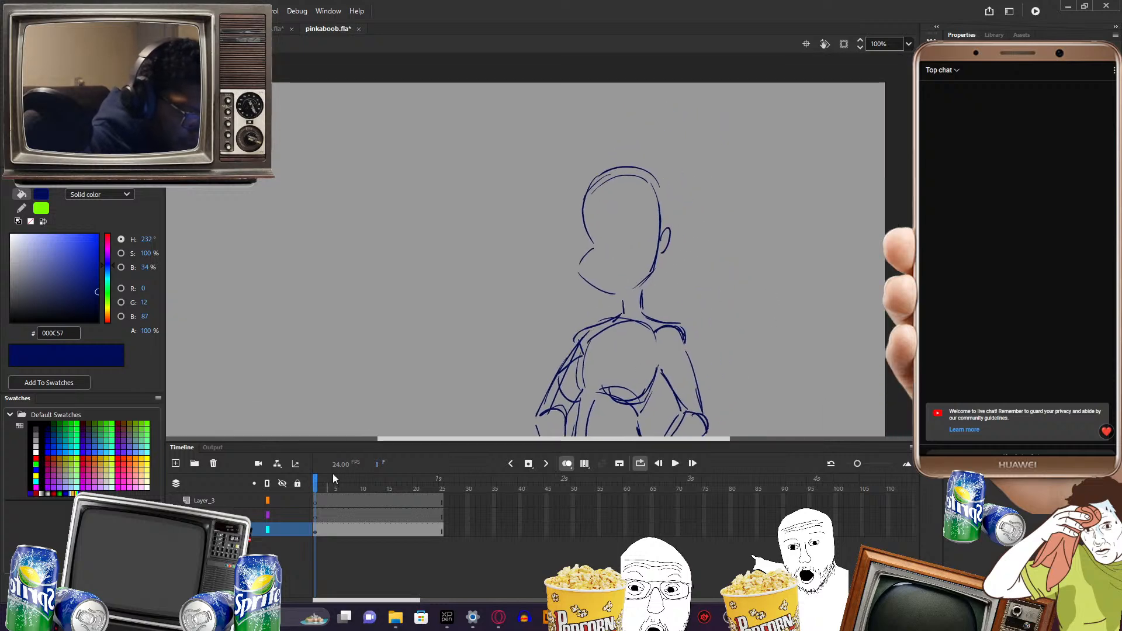
- On the middle layer, draw the face with arched eyebrows, large lashed eyes, a small nose and a short mouth
click(319, 515)
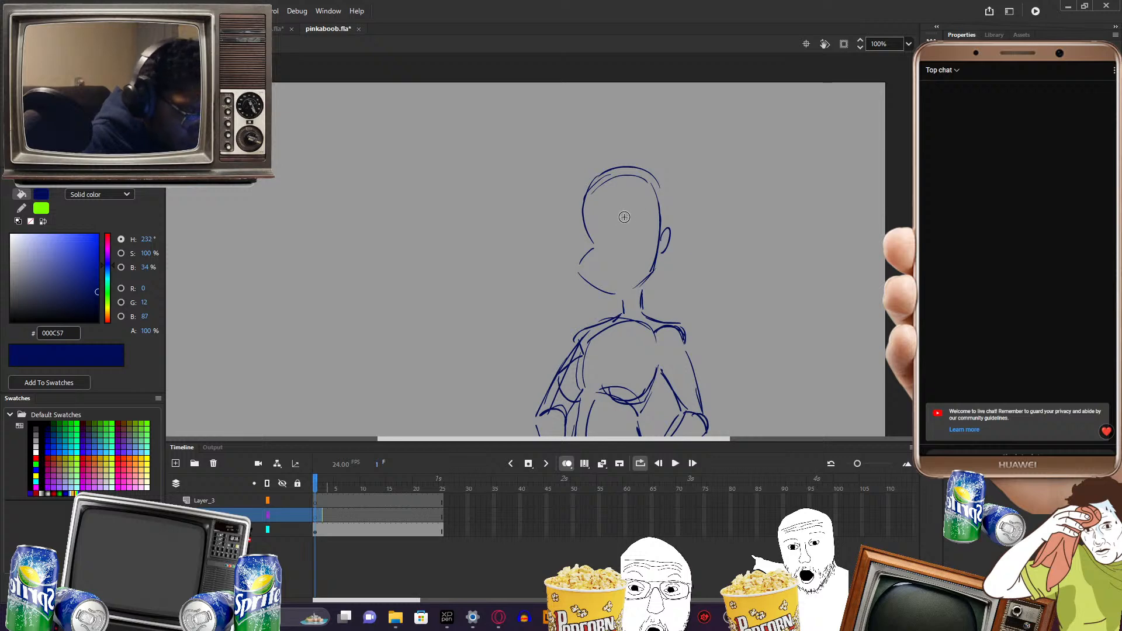
mouse_move(623, 209)
mouse_down()
mouse_move(642, 205)
mouse_move(649, 246)
mouse_up()
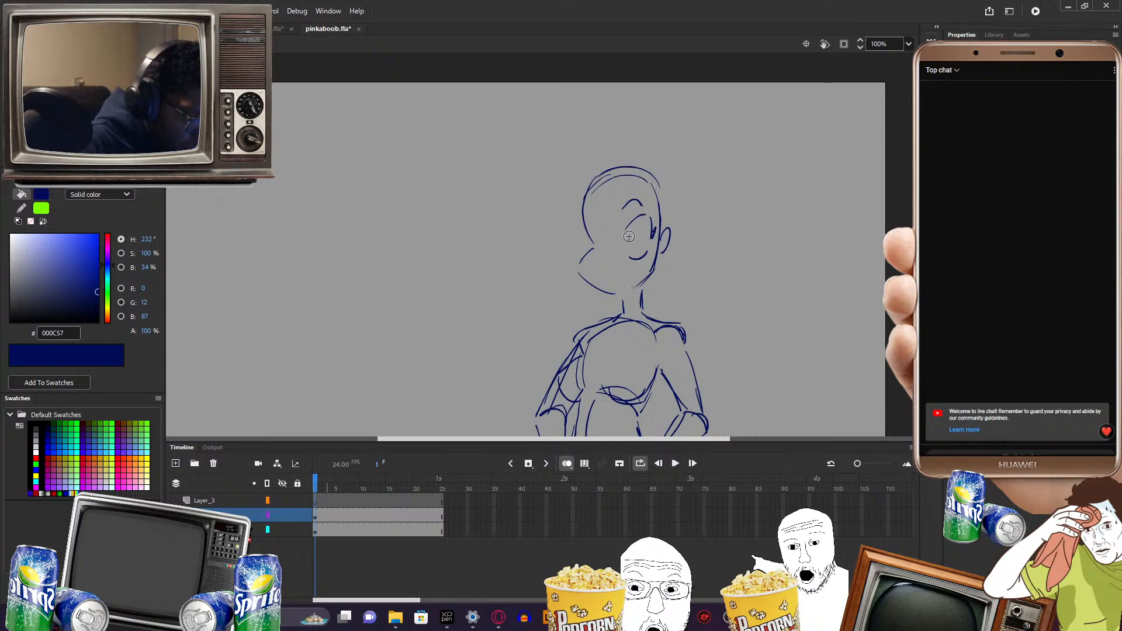
mouse_move(656, 237)
mouse_down()
mouse_move(670, 262)
mouse_move(604, 259)
mouse_up()
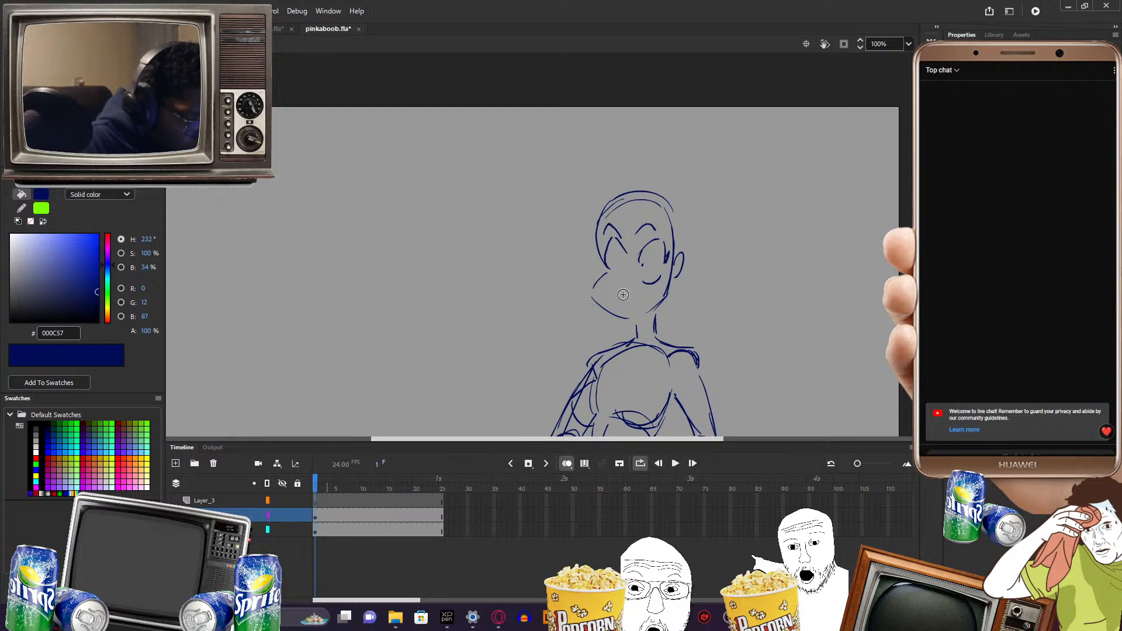
drag(610, 278, 630, 269)
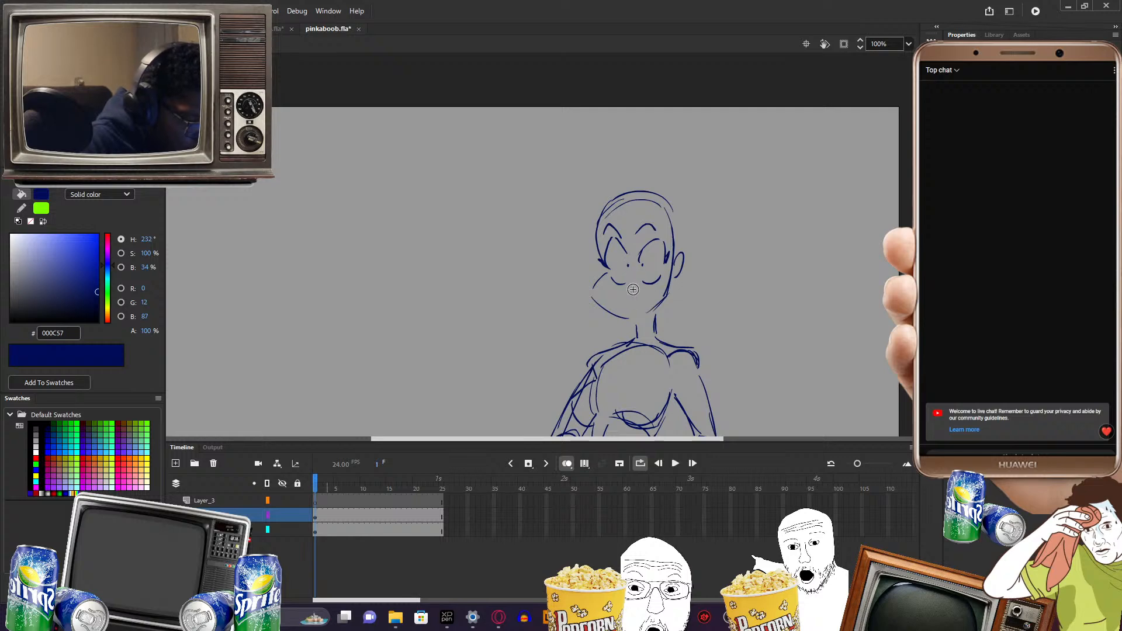
drag(644, 309, 636, 300)
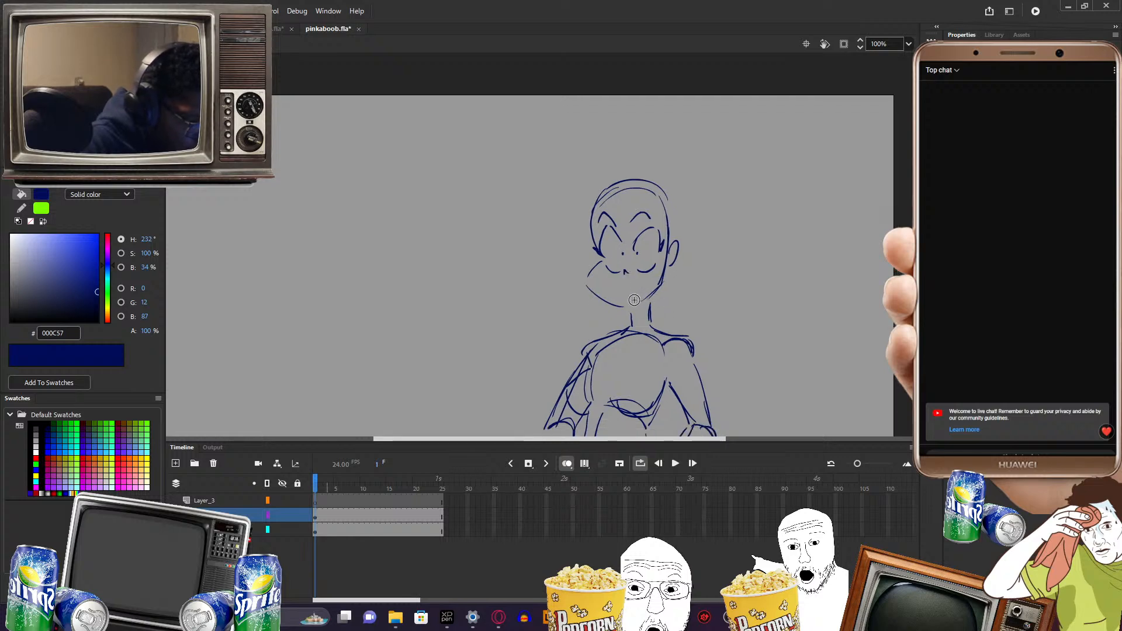
- Set the brush colour to dark magenta 57003E and draw the bangs and the short side strands around the forehead
click(327, 501)
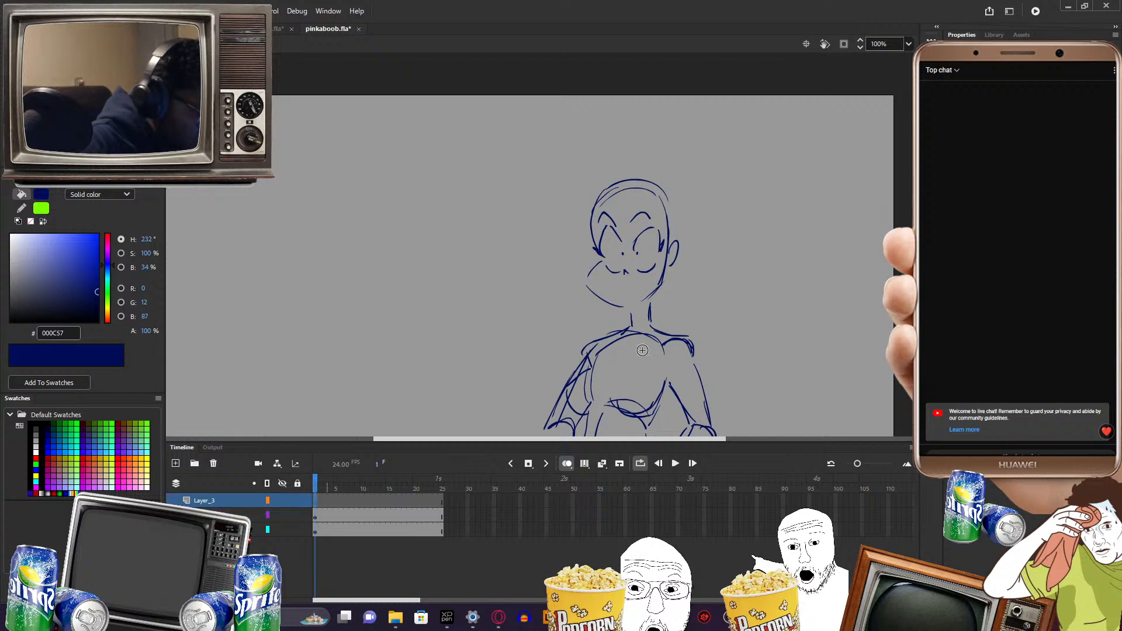
drag(707, 349, 706, 290)
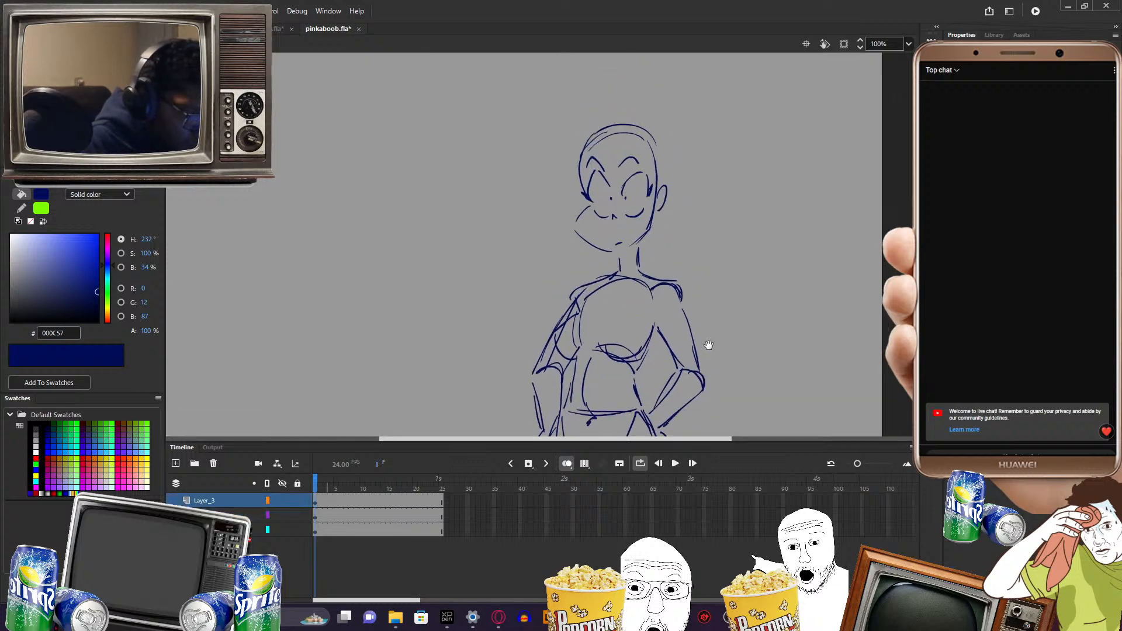
drag(708, 350, 687, 377)
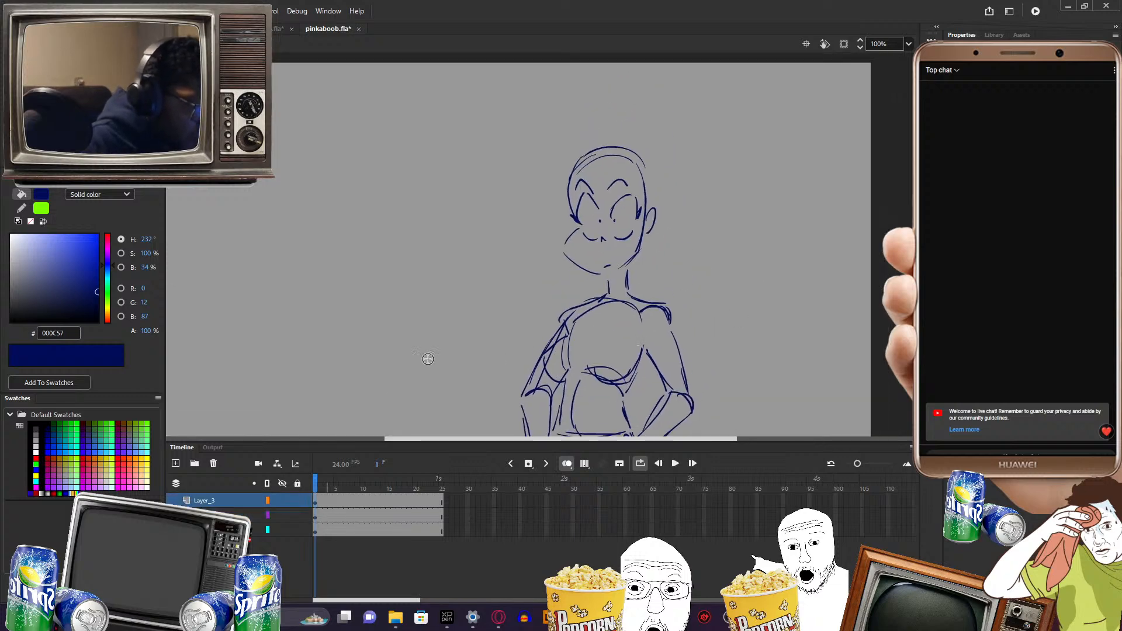
click(107, 244)
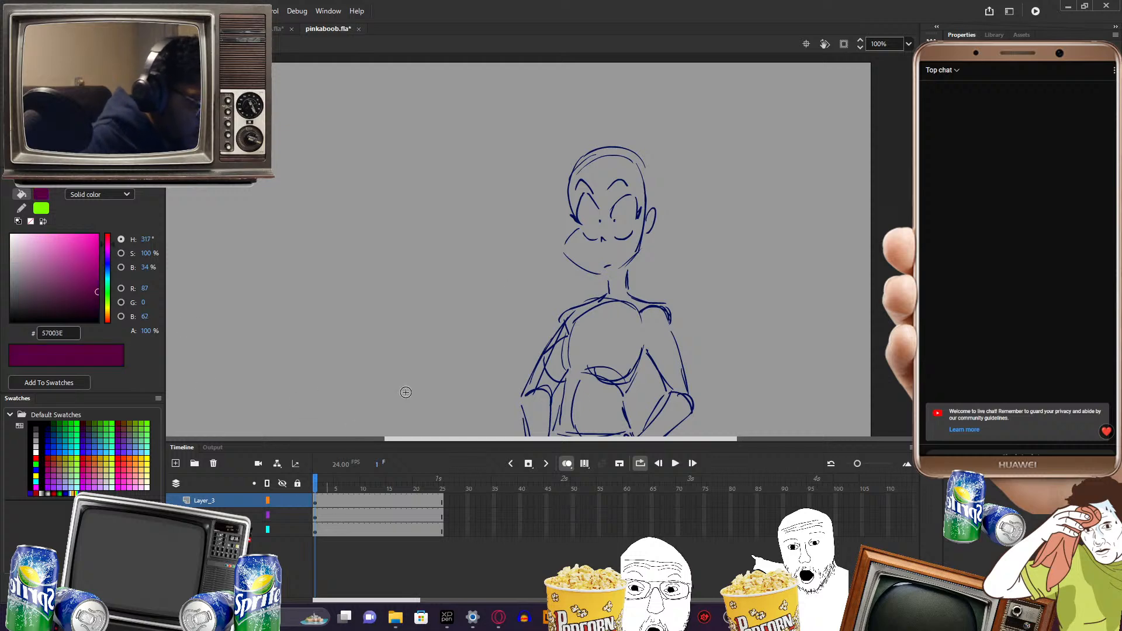
click(671, 315)
click(700, 314)
drag(712, 291, 719, 328)
key(b)
mouse_move(620, 187)
mouse_down()
mouse_move(615, 235)
mouse_move(598, 237)
mouse_up()
mouse_move(593, 222)
mouse_down()
mouse_move(601, 240)
mouse_move(568, 238)
mouse_up()
drag(576, 212, 562, 250)
drag(582, 192, 565, 244)
- Draw the outer hair outline over the crown and long strands falling to the shoulders, with one flicked-out tip
drag(626, 201, 636, 236)
mouse_move(633, 251)
mouse_down()
mouse_move(655, 251)
mouse_move(629, 332)
mouse_move(647, 339)
mouse_up()
drag(649, 342, 652, 257)
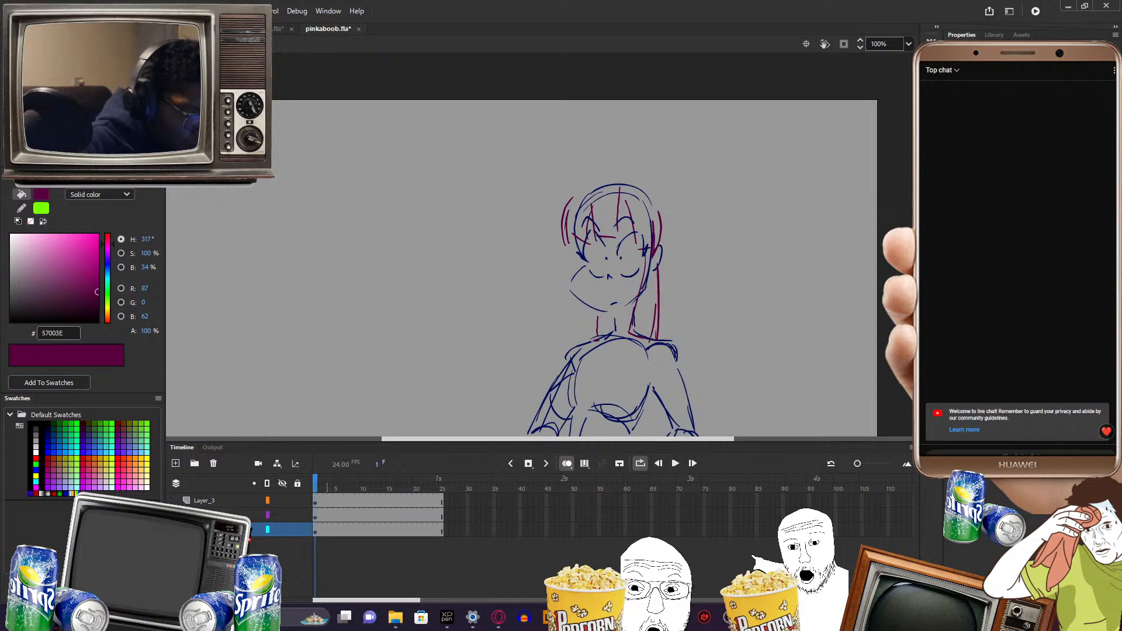
drag(565, 344, 569, 297)
mouse_move(559, 214)
mouse_down()
mouse_move(557, 241)
mouse_move(596, 174)
mouse_move(645, 178)
mouse_up()
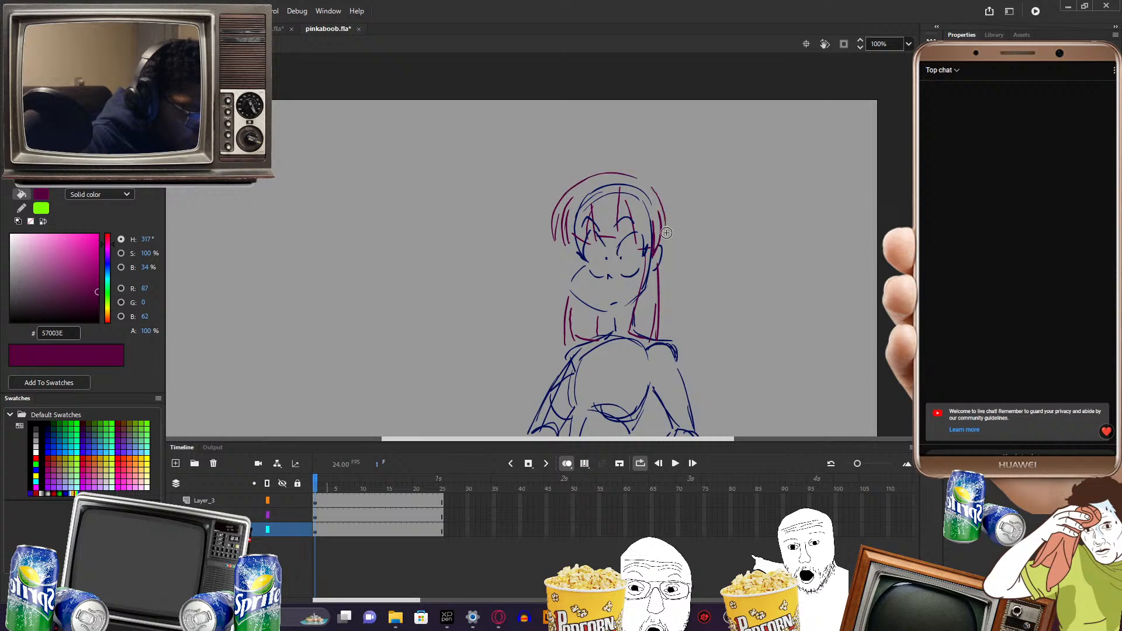
mouse_move(685, 263)
mouse_down()
mouse_move(679, 215)
mouse_move(669, 277)
mouse_up()
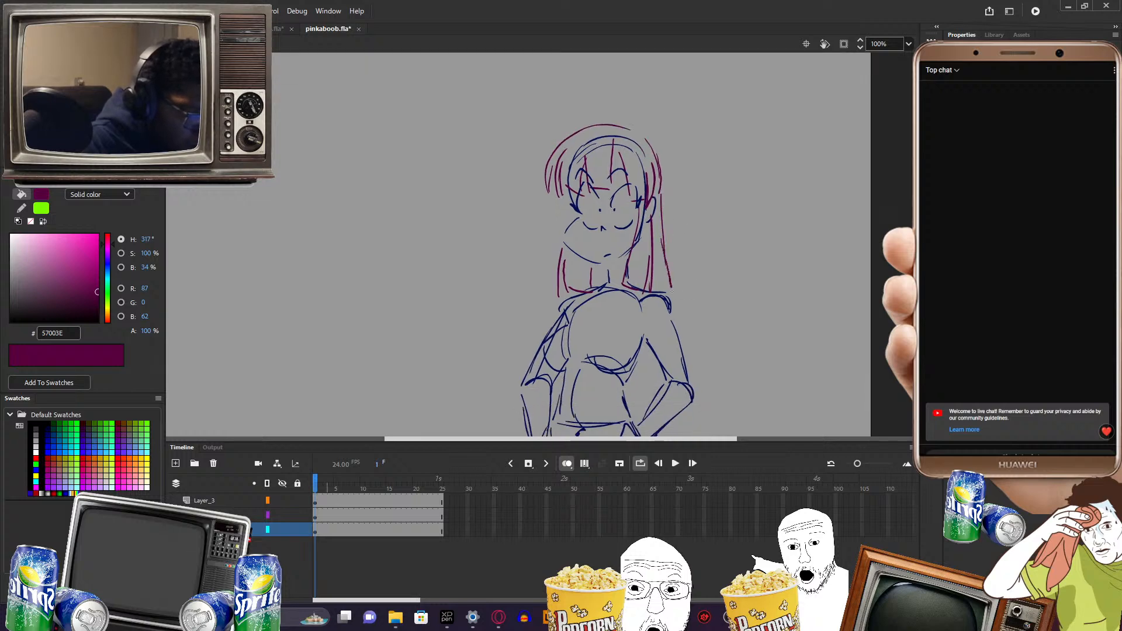
drag(685, 316, 683, 354)
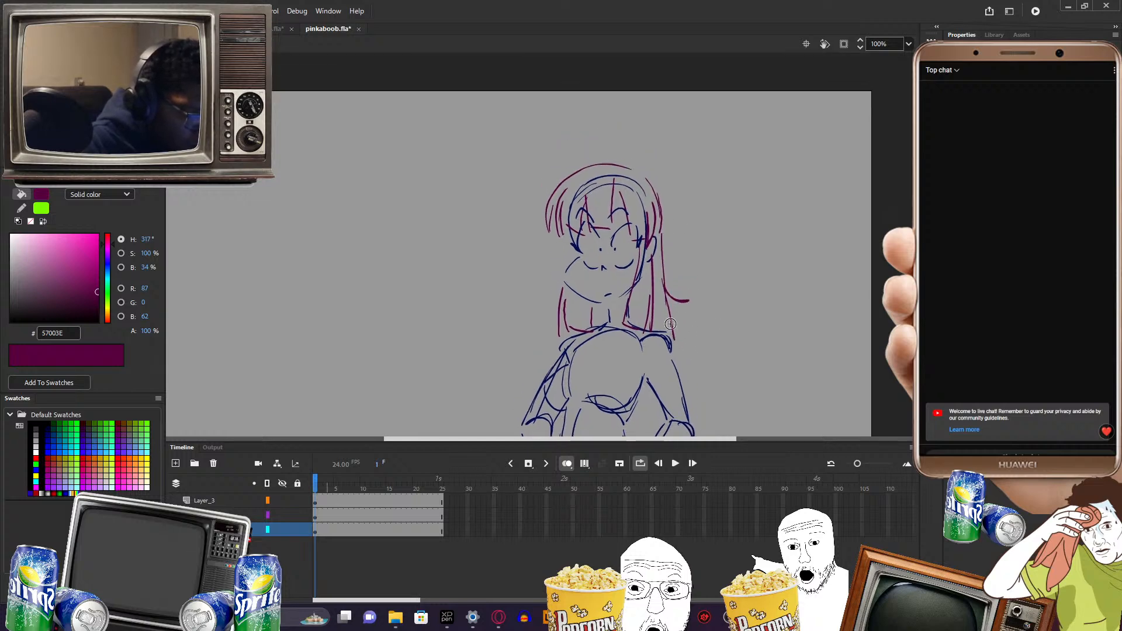
drag(562, 234, 562, 250)
- Draw a cropped tank top with a scooped neckline, shoulder straps, side edges and a curved hem under the bust
mouse_move(712, 360)
mouse_down()
mouse_move(701, 317)
mouse_move(678, 308)
mouse_move(679, 321)
mouse_move(681, 307)
mouse_up()
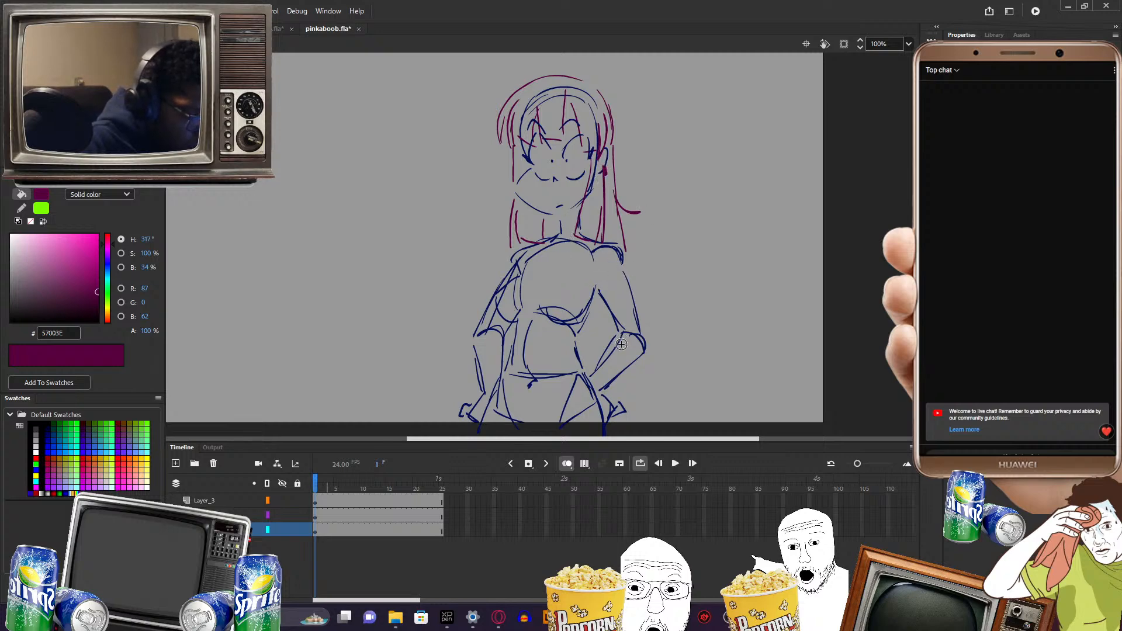
mouse_move(590, 243)
mouse_down()
mouse_move(562, 270)
mouse_move(536, 252)
mouse_move(504, 307)
mouse_move(517, 322)
mouse_up()
mouse_move(499, 290)
mouse_down()
mouse_move(523, 316)
mouse_move(596, 284)
mouse_up()
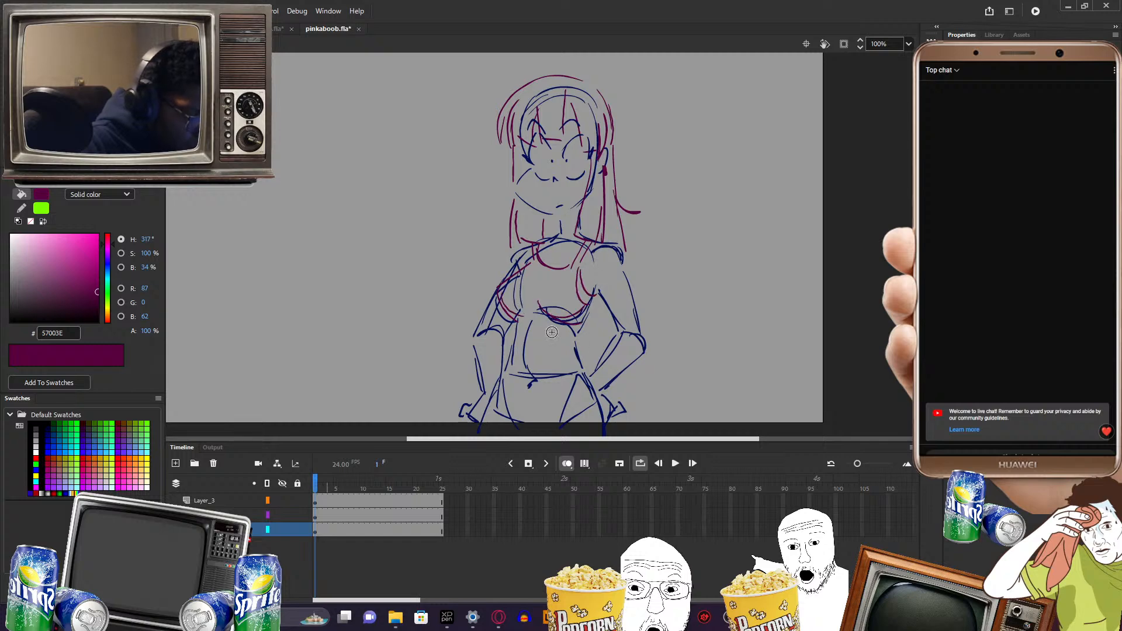
drag(517, 328, 585, 331)
mouse_move(674, 330)
mouse_down()
mouse_move(664, 312)
mouse_move(655, 319)
mouse_move(677, 311)
mouse_up()
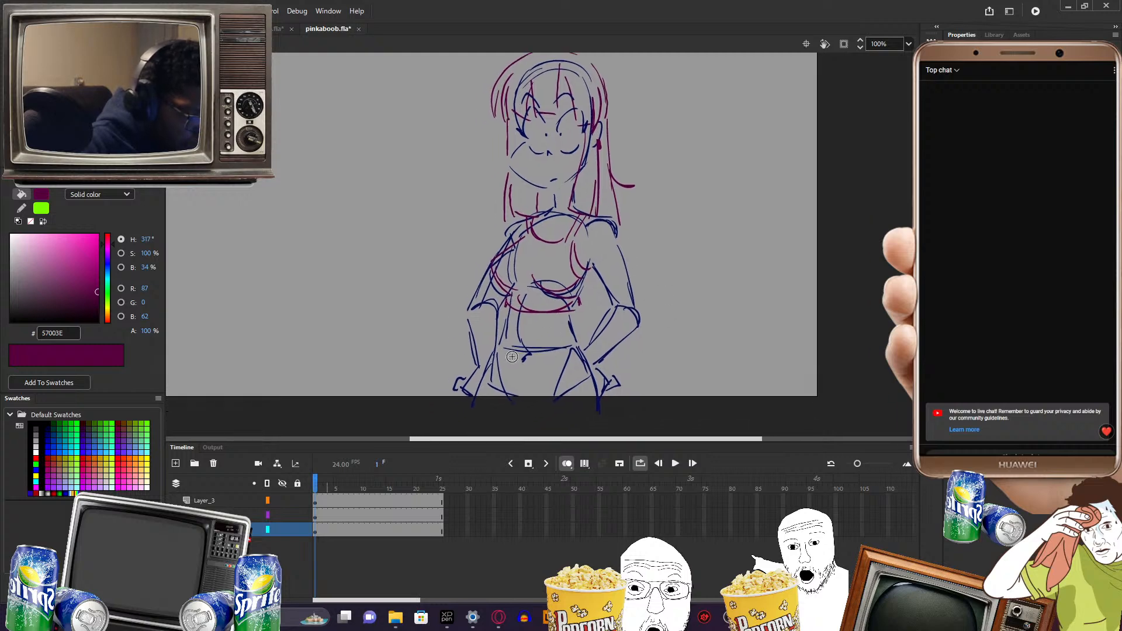
- Draw low-cut briefs across the hips in dark magenta, with a curved waistband and angled leg openings
mouse_move(495, 364)
mouse_down()
mouse_move(558, 382)
mouse_move(577, 363)
mouse_up()
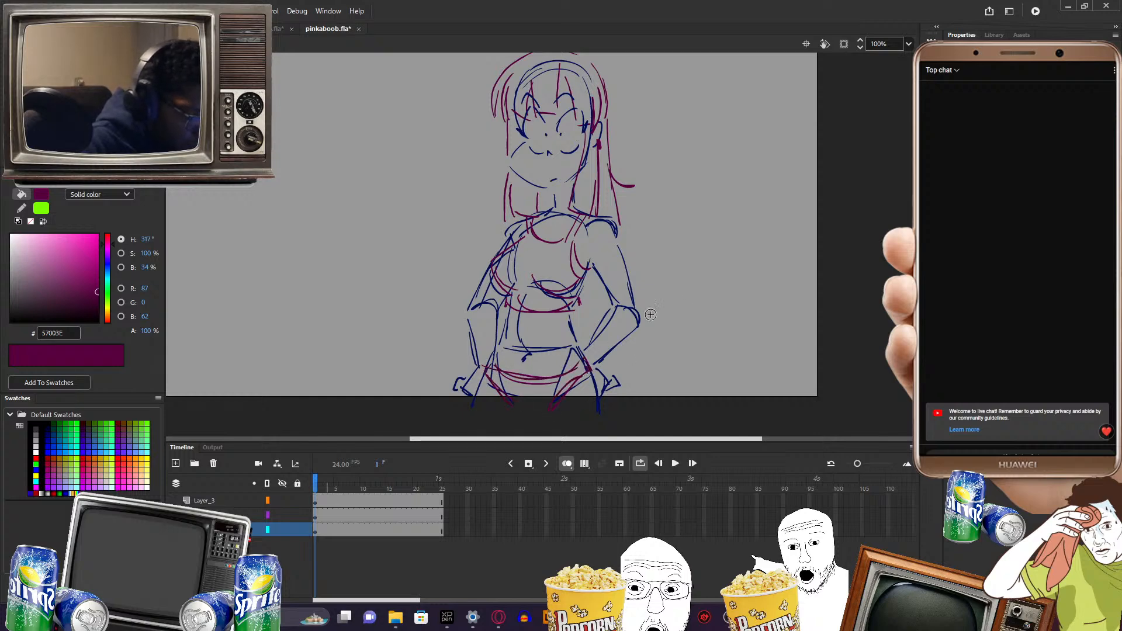
mouse_move(677, 296)
mouse_down()
mouse_move(661, 328)
mouse_move(667, 363)
mouse_move(742, 353)
mouse_move(707, 378)
mouse_up()
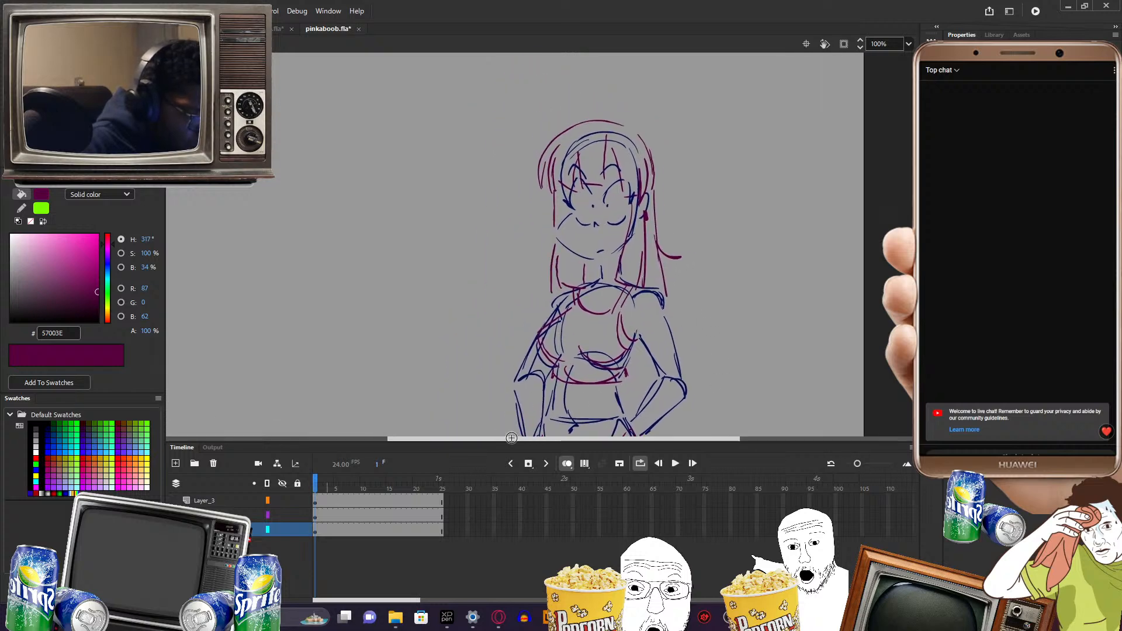
- On the middle layer, pick up dark blue 000C57, insert a blank keyframe at frame 9 and show the previous face as onion skin
click(318, 517)
mouse_move(319, 482)
mouse_down()
mouse_move(354, 490)
mouse_move(316, 489)
mouse_up()
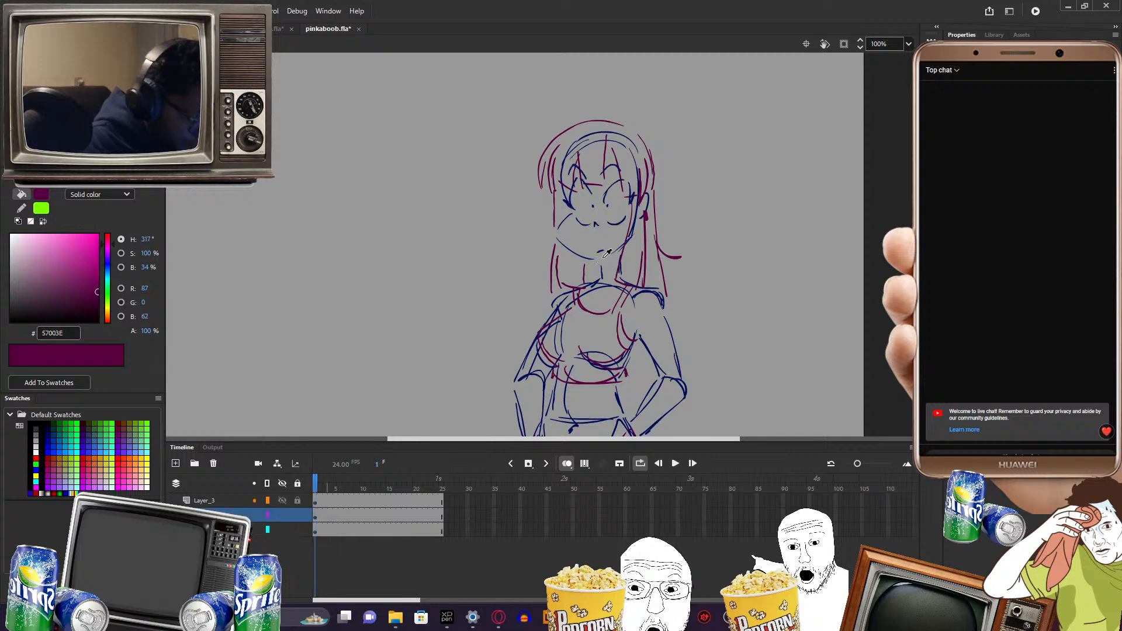
click(621, 223)
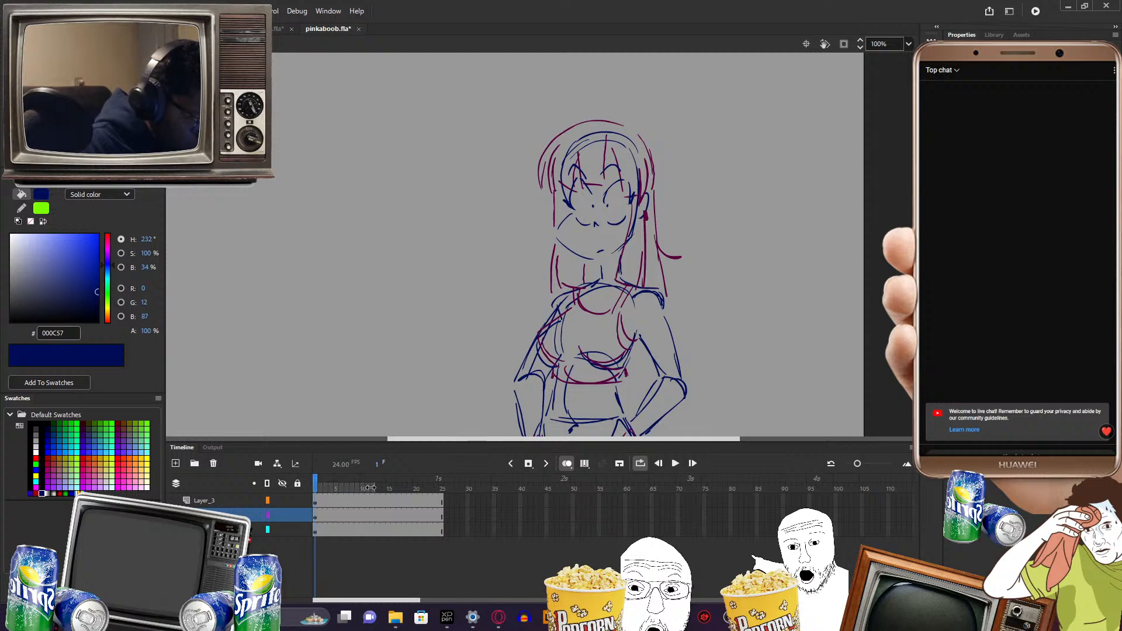
drag(315, 484, 337, 486)
click(358, 518)
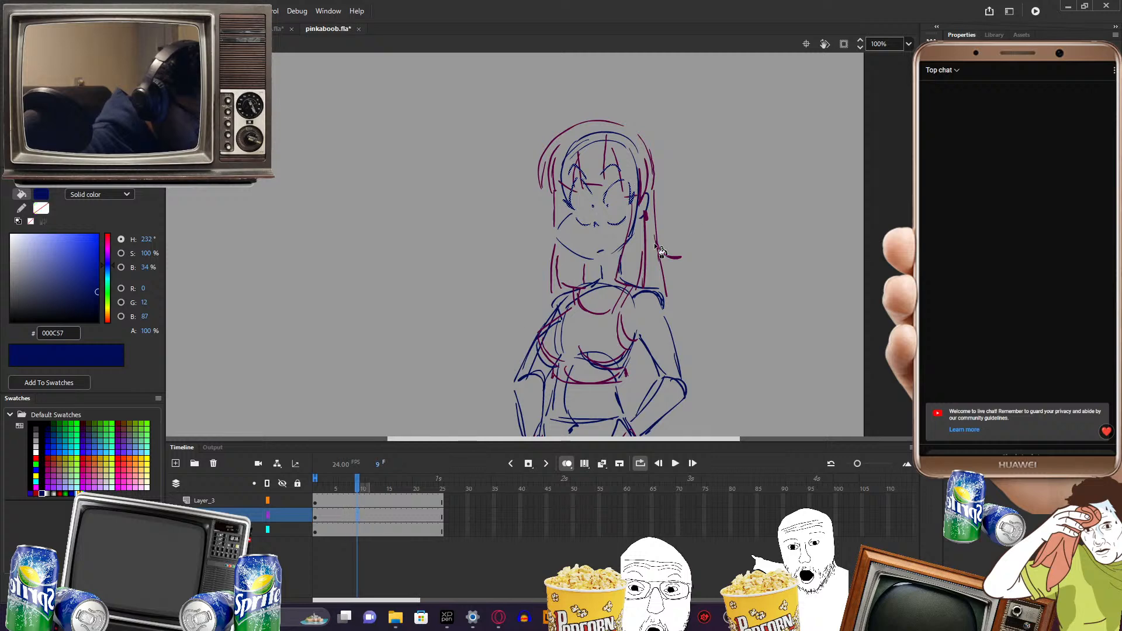
key(Delete)
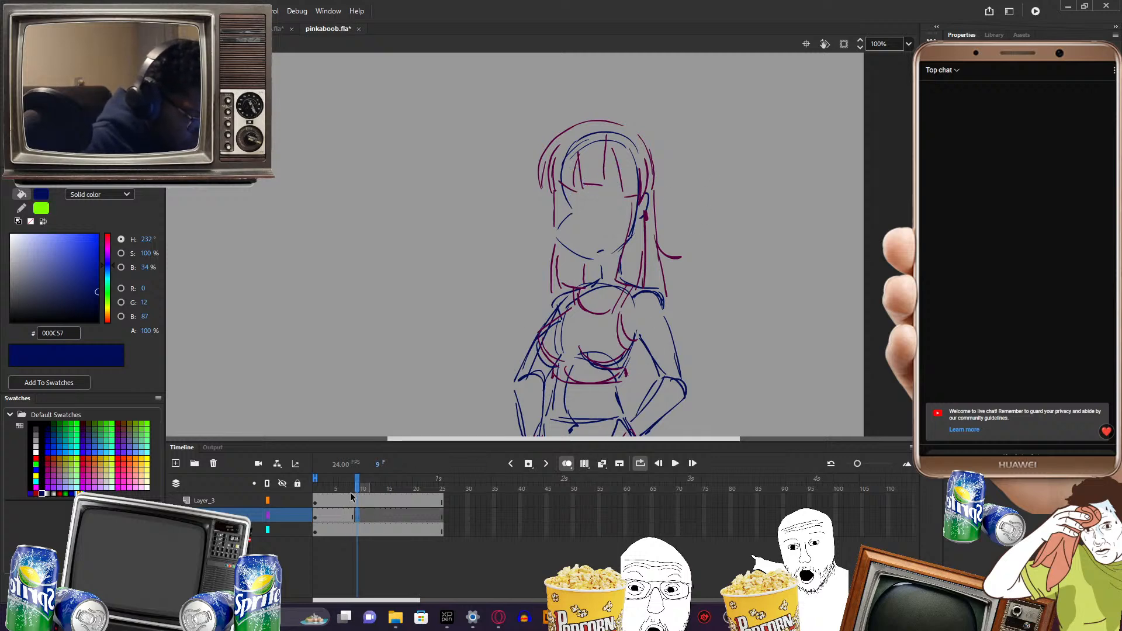
drag(355, 488, 350, 488)
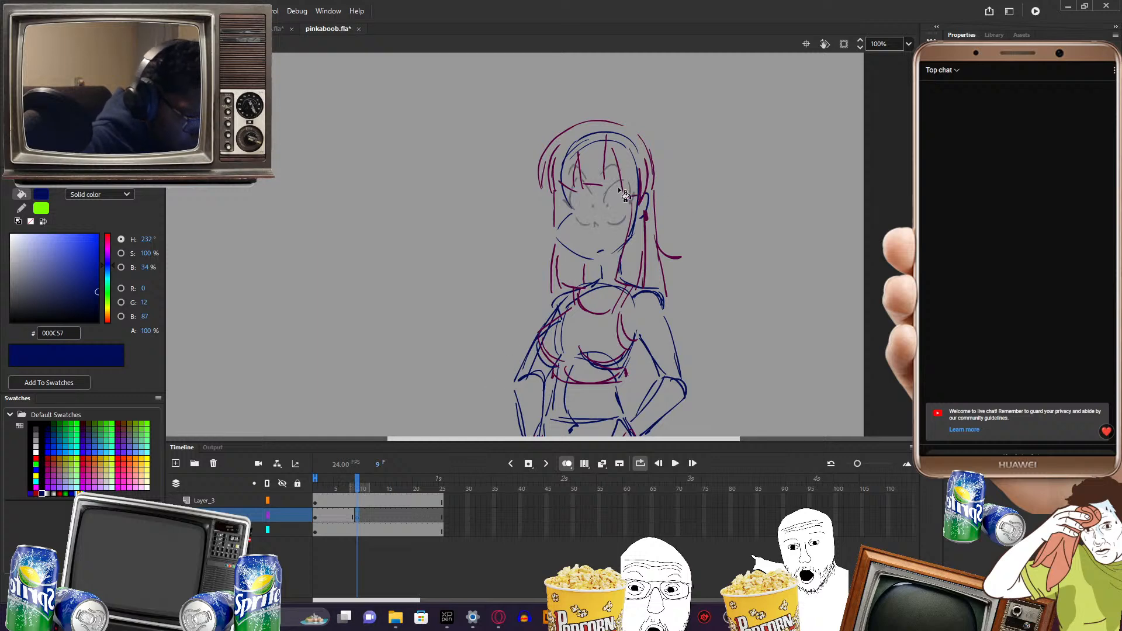
- Draw the blink face over the onion skin with closed curved eyelids, small raised brows and a nose mark
mouse_move(609, 220)
mouse_down()
mouse_move(632, 209)
mouse_move(638, 219)
mouse_up()
key(ctrl+z)
key(ctrl+z)
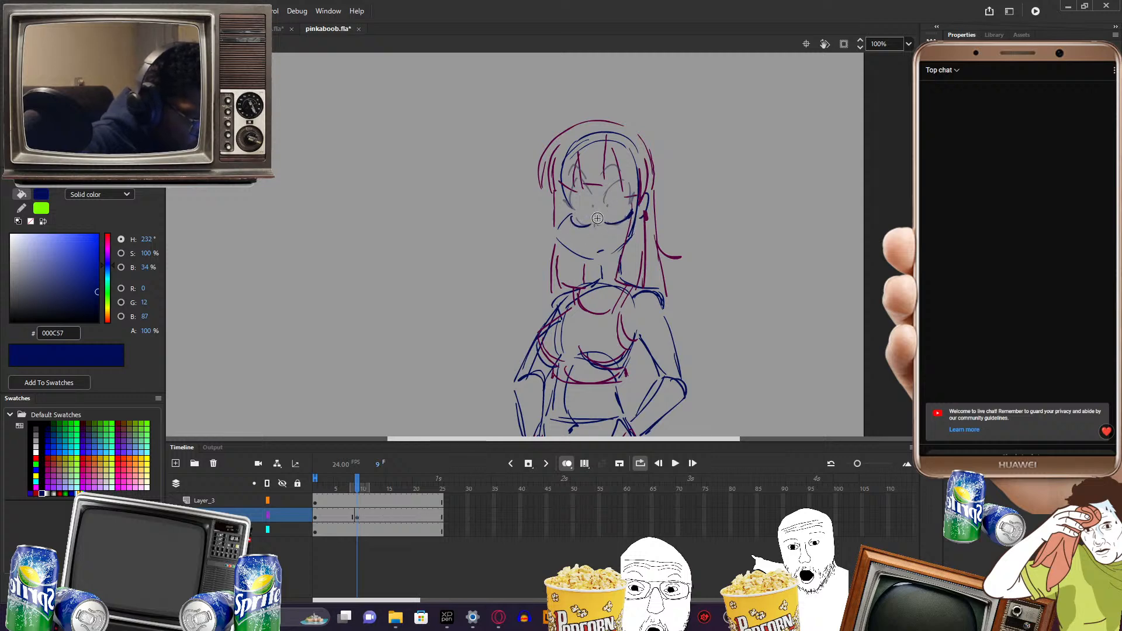
drag(572, 223, 600, 222)
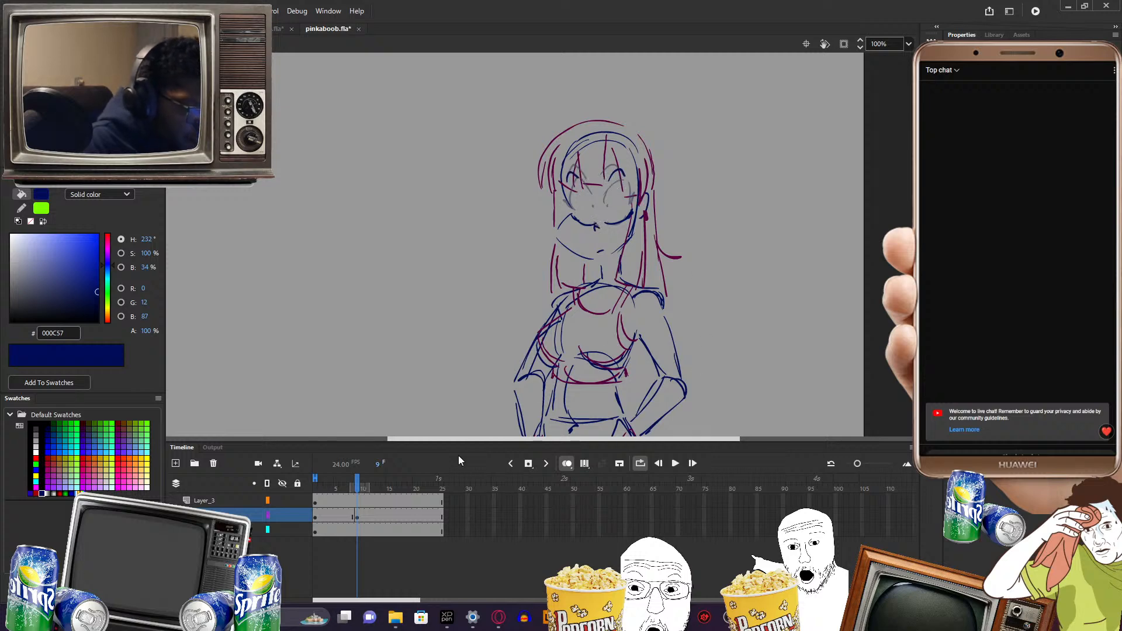
- Bring back the open-eyed face in a keyframe at frame 13 of the middle layer and play back the blink
click(349, 518)
mouse_move(377, 483)
mouse_down()
mouse_move(342, 483)
mouse_move(407, 483)
mouse_move(327, 483)
mouse_up()
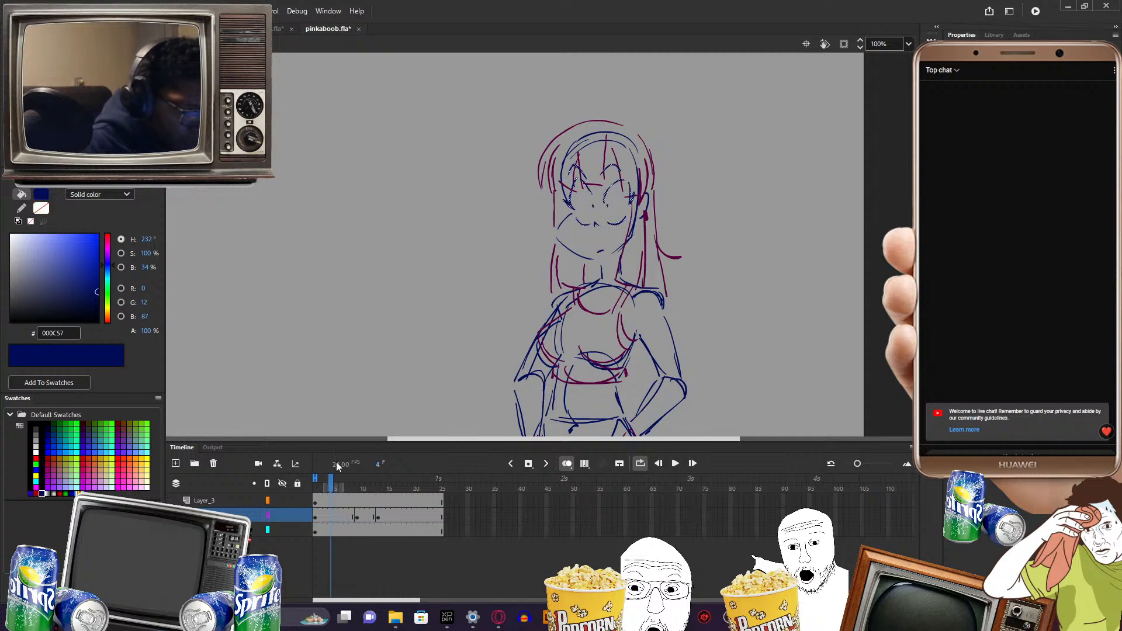
key(Return)
key(Return)
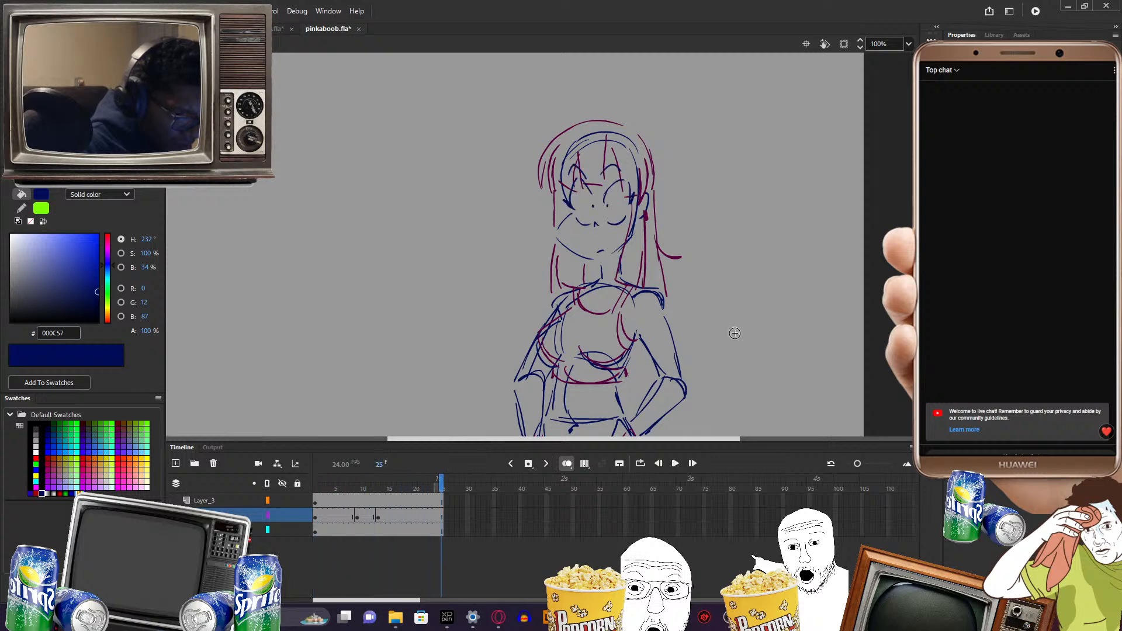
key(Return)
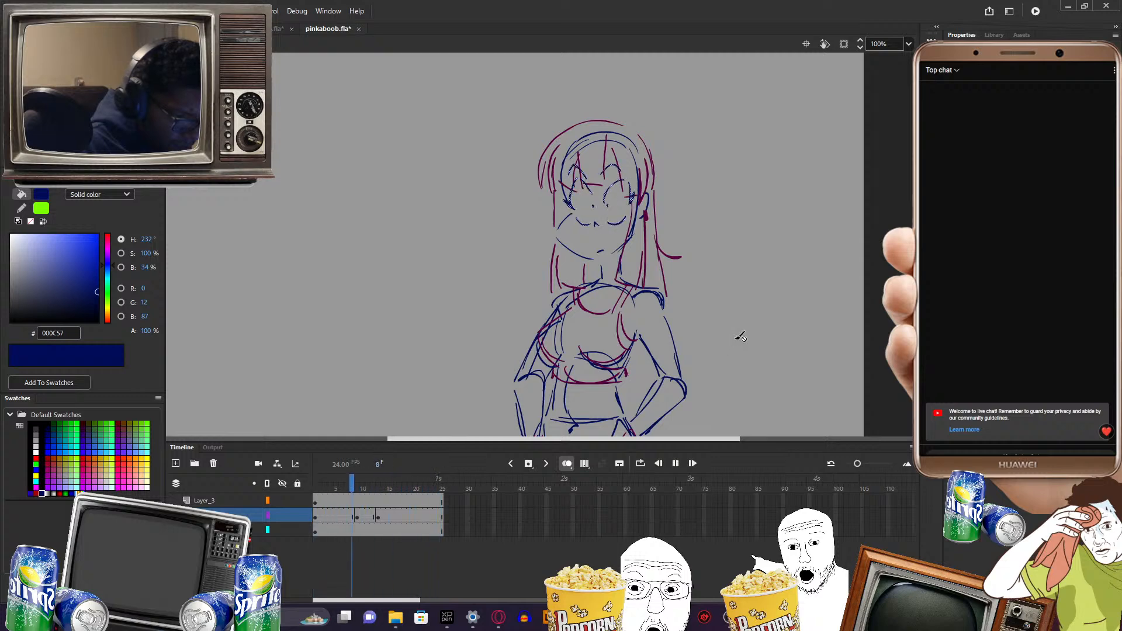
key(Return)
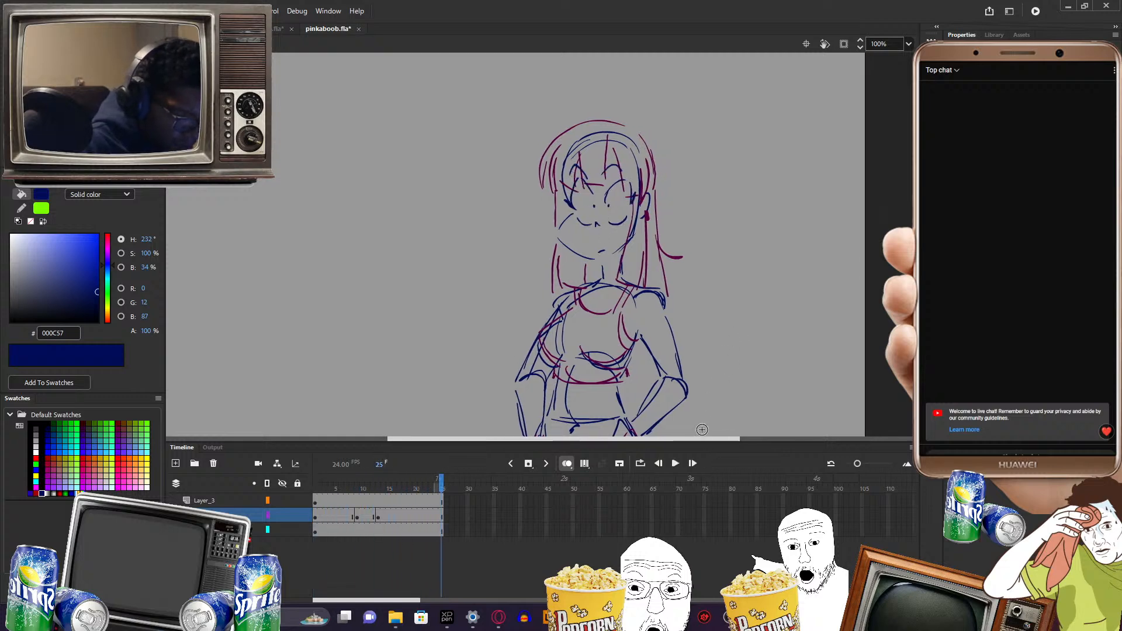
- Extend all three layers to frame 56 and scrub through the lengthened timeline
mouse_move(721, 331)
mouse_down()
mouse_move(734, 304)
mouse_move(730, 328)
mouse_up()
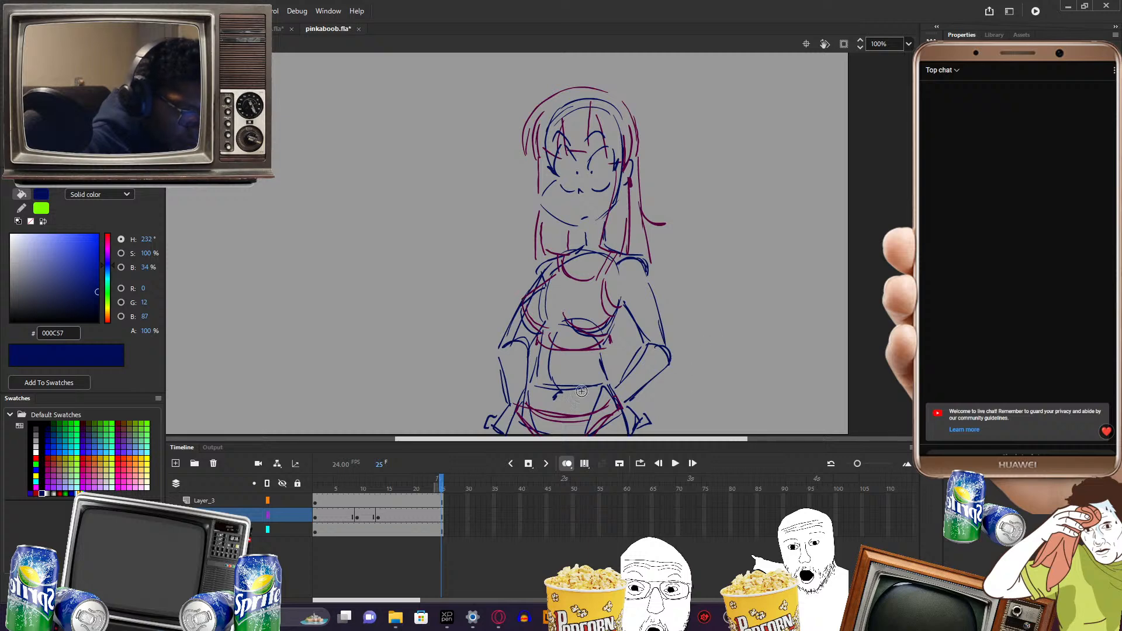
mouse_move(437, 483)
mouse_down()
mouse_move(333, 498)
mouse_move(367, 503)
mouse_move(315, 501)
mouse_move(368, 489)
mouse_move(468, 494)
mouse_up()
mouse_move(604, 523)
mouse_down()
mouse_move(603, 498)
mouse_move(602, 526)
mouse_move(430, 512)
mouse_move(445, 507)
mouse_up()
key(F5)
drag(601, 484, 525, 475)
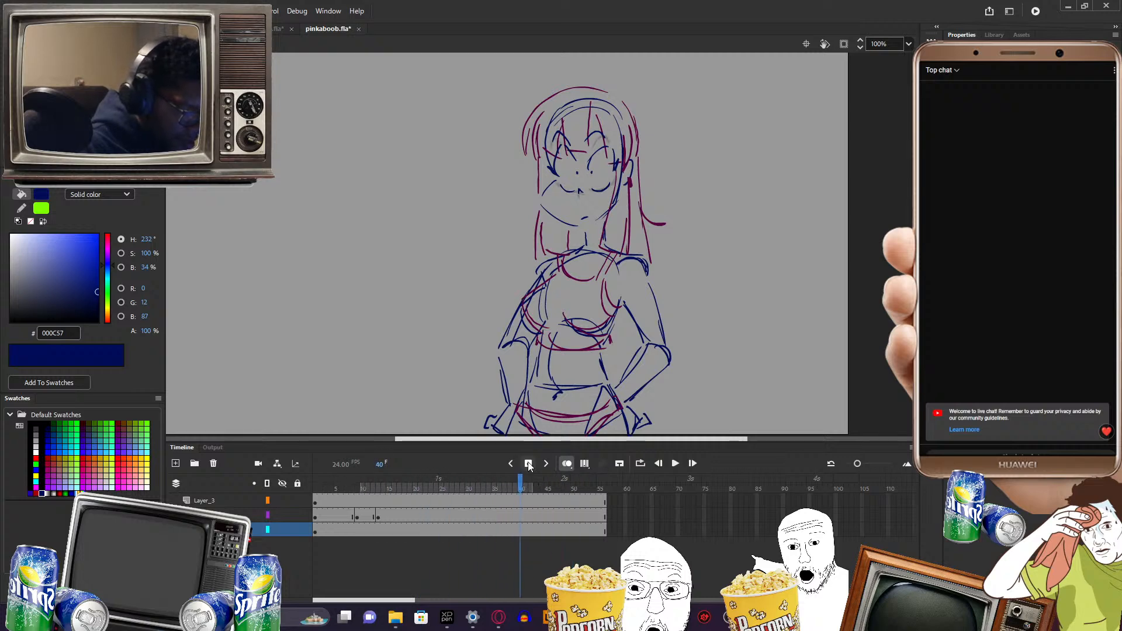
- On the bottom layer at frame 1, draw a second character's head beside the first, with skull, ear, jaw, large eyes, nose and mouth
mouse_move(358, 484)
mouse_down()
mouse_move(509, 485)
mouse_move(316, 485)
mouse_up()
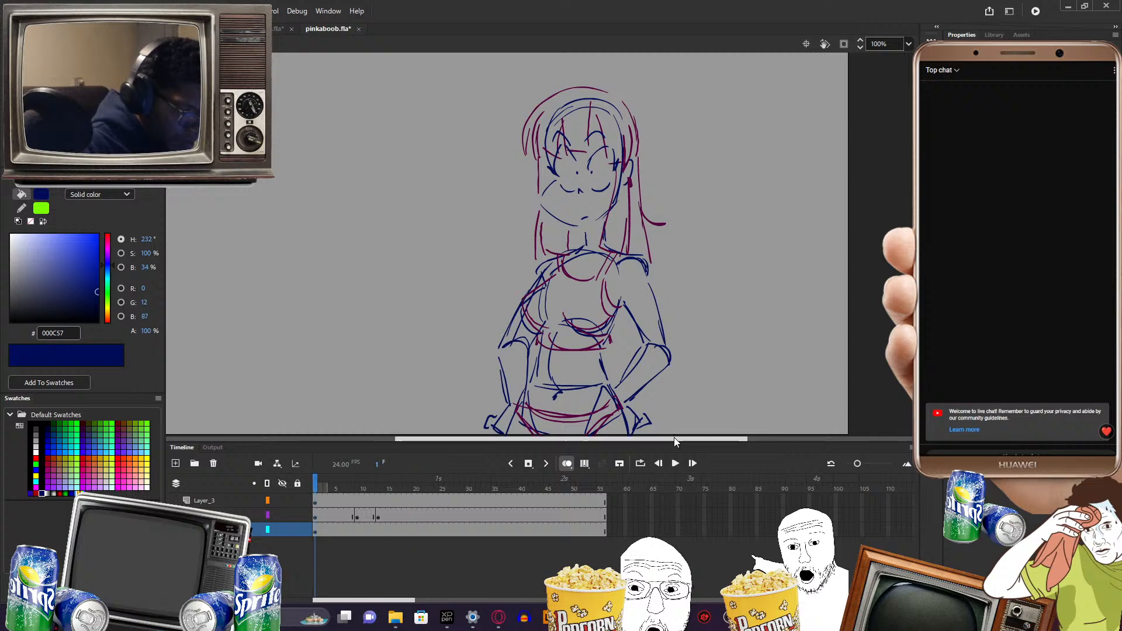
mouse_move(744, 314)
mouse_down()
mouse_move(784, 303)
mouse_move(790, 390)
mouse_move(822, 398)
mouse_up()
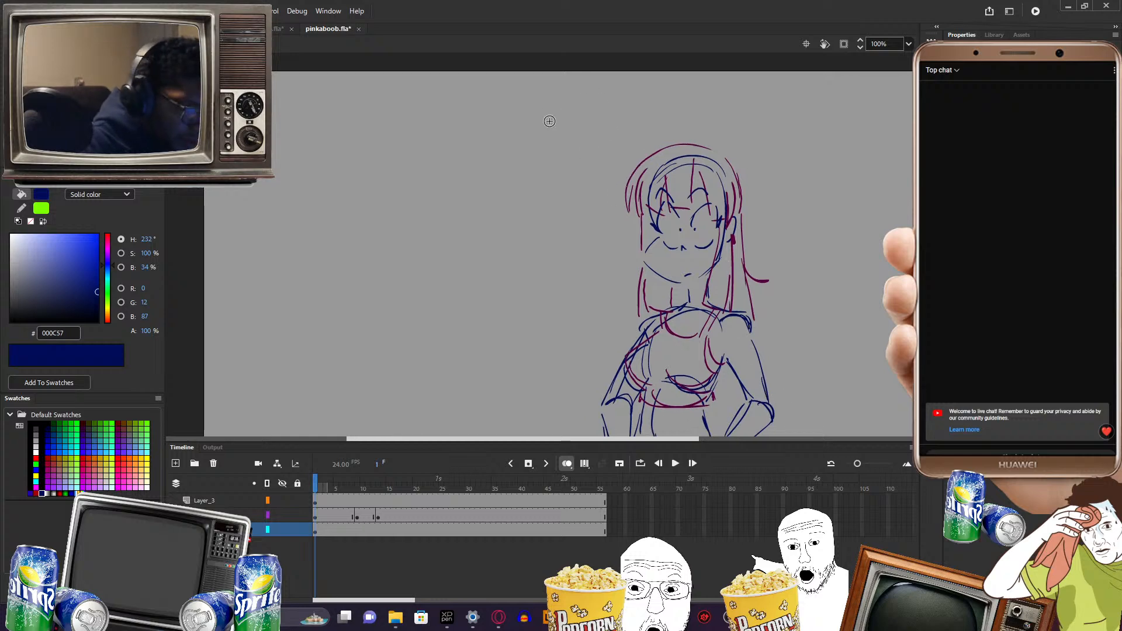
mouse_move(528, 120)
mouse_down()
mouse_move(568, 119)
mouse_move(573, 130)
mouse_move(526, 120)
mouse_move(512, 138)
mouse_move(531, 111)
mouse_move(539, 174)
mouse_move(515, 187)
mouse_move(557, 214)
mouse_move(591, 188)
mouse_move(581, 125)
mouse_up()
drag(701, 188, 683, 204)
mouse_move(543, 120)
mouse_down()
mouse_move(577, 161)
mouse_move(568, 136)
mouse_move(576, 173)
mouse_up()
drag(594, 218, 615, 234)
drag(556, 170, 584, 175)
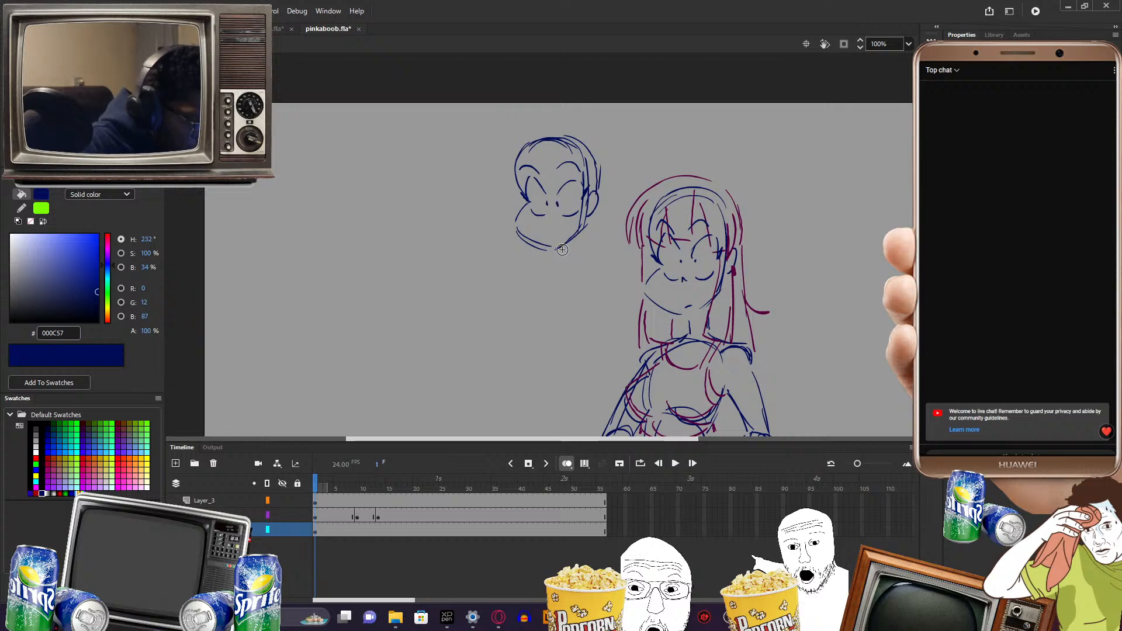
scroll(623, 244, down, 1)
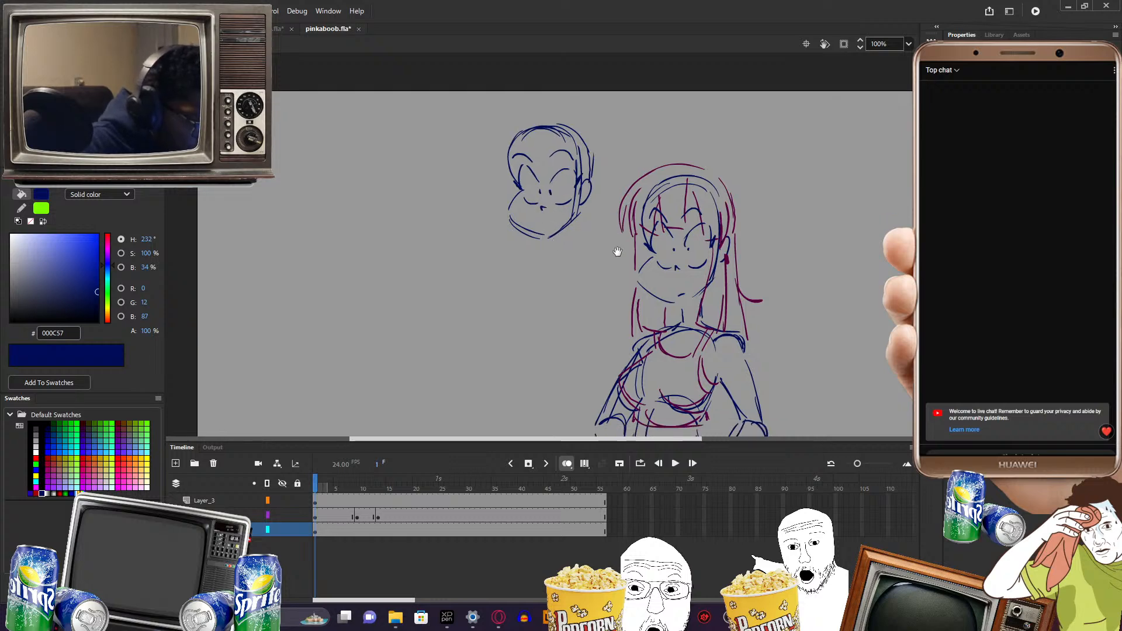
scroll(635, 263, down, 1)
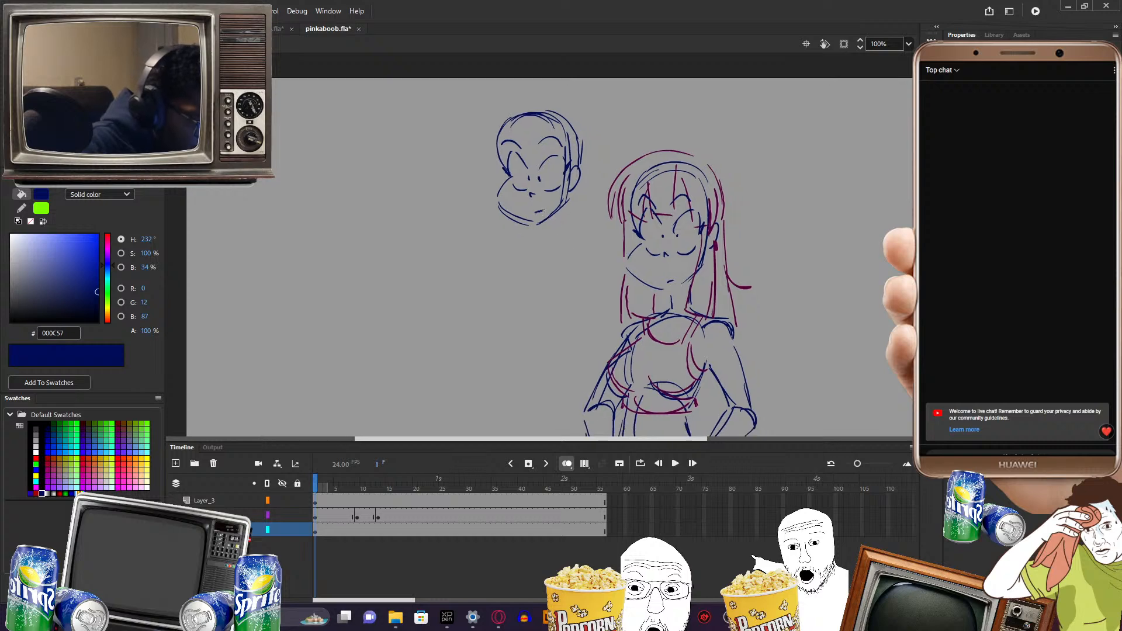
- Draw a long curved line of action from below the second character's chin down to the crotch
mouse_move(612, 278)
mouse_down()
mouse_move(596, 255)
mouse_move(586, 290)
mouse_move(606, 251)
mouse_move(658, 209)
mouse_move(656, 244)
mouse_up()
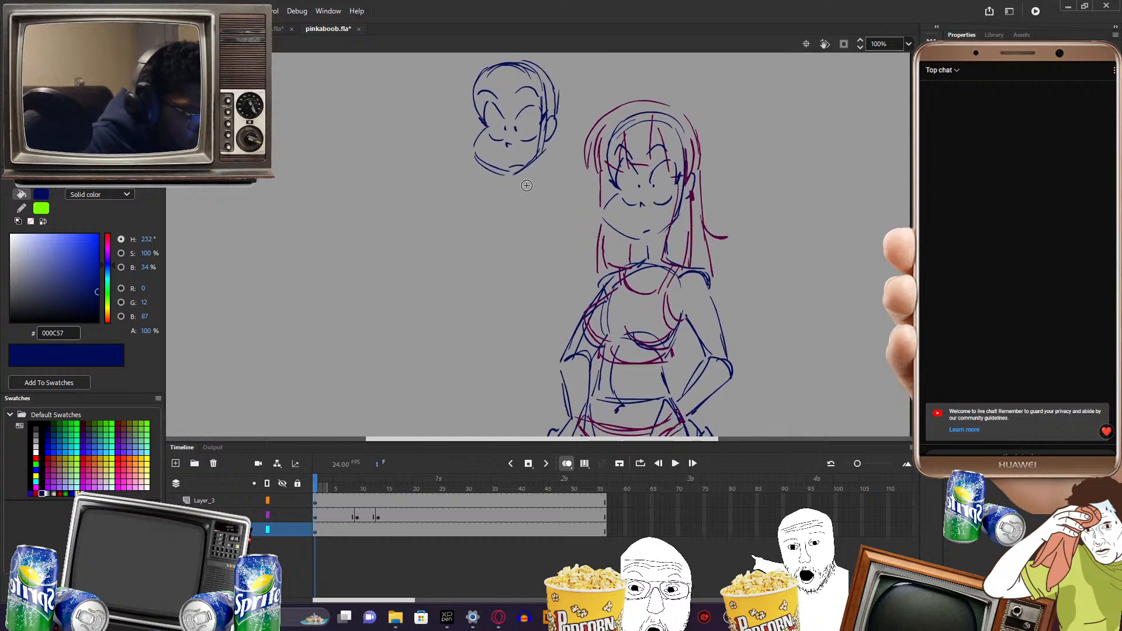
mouse_move(515, 187)
mouse_down()
mouse_move(481, 260)
mouse_move(476, 353)
mouse_move(498, 375)
mouse_up()
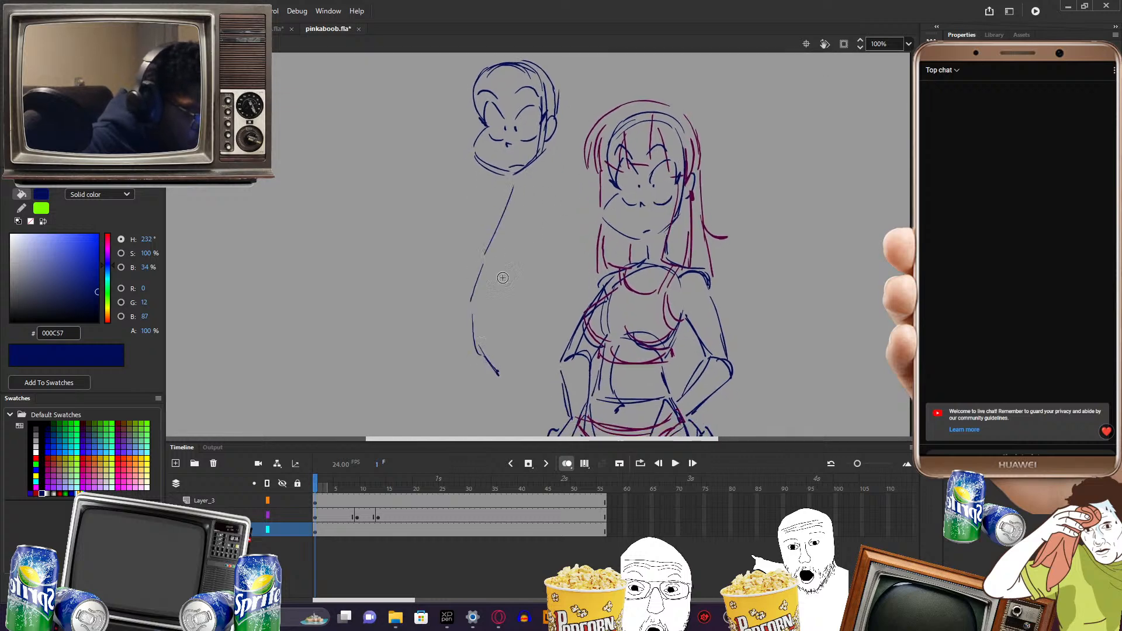
drag(526, 196, 464, 218)
drag(473, 209, 545, 229)
key(ctrl+z)
key(ctrl+z)
key(ctrl+z)
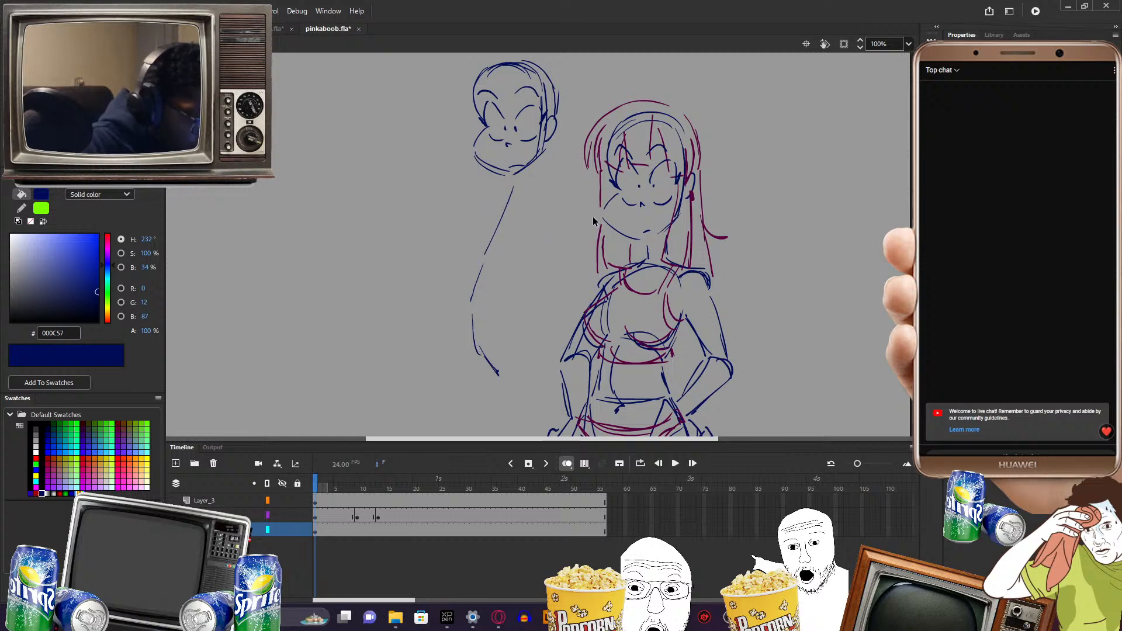
- Block in the second character's rounded ribcage, arched belly, waist and wide pelvis around the line of action
mouse_move(489, 195)
mouse_down()
mouse_move(542, 207)
mouse_move(548, 228)
mouse_move(462, 237)
mouse_up()
mouse_move(519, 279)
mouse_down()
mouse_move(464, 264)
mouse_move(457, 303)
mouse_move(516, 309)
mouse_move(553, 348)
mouse_up()
mouse_move(439, 325)
mouse_down()
mouse_move(498, 359)
mouse_move(495, 372)
mouse_move(553, 343)
mouse_up()
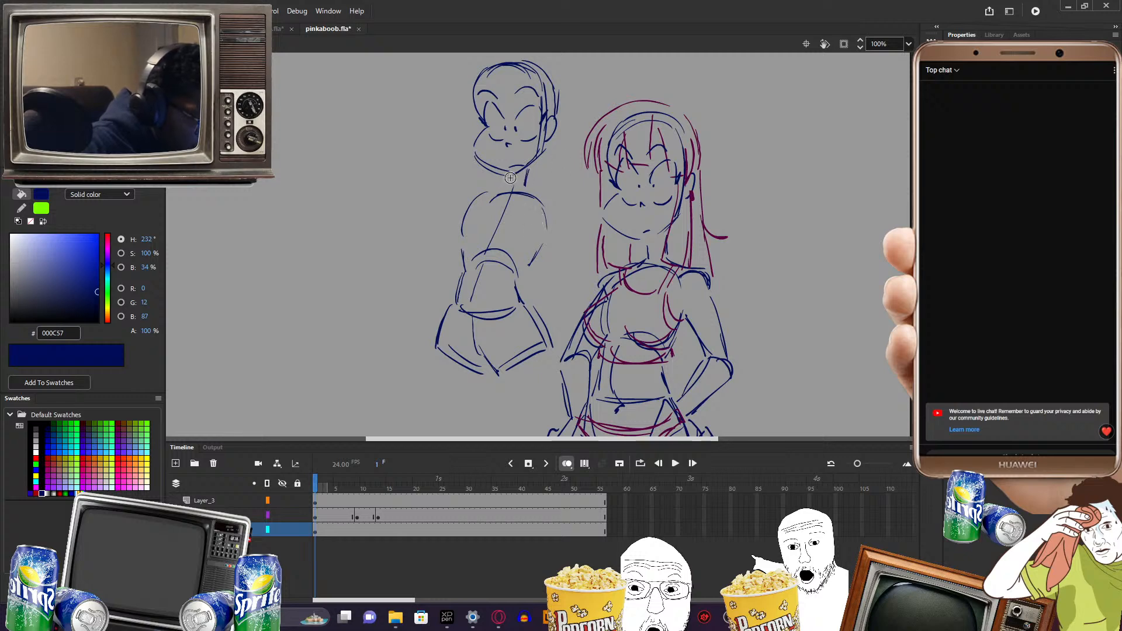
- Draw the second character's short neck and the sloping shoulder lines on both sides
mouse_move(526, 183)
mouse_down()
mouse_move(564, 210)
mouse_move(567, 198)
mouse_up()
key(ctrl+z)
drag(470, 194, 476, 194)
mouse_move(640, 265)
mouse_down()
mouse_move(624, 240)
mouse_move(636, 244)
mouse_up()
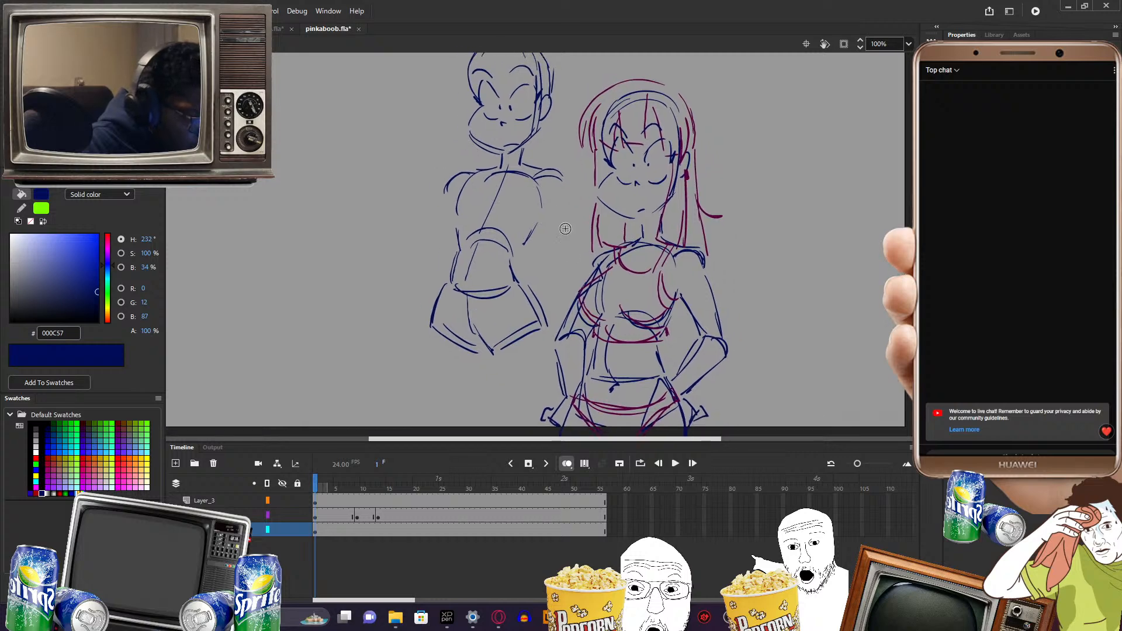
- Draw the second character's bent arm nearest the other figure, with a rounded elbow and the hand on the hip
drag(561, 187, 579, 242)
mouse_move(539, 207)
mouse_down()
mouse_move(569, 268)
mouse_move(568, 244)
mouse_move(564, 287)
mouse_move(559, 276)
mouse_move(550, 289)
mouse_move(558, 272)
mouse_move(574, 284)
mouse_move(582, 276)
mouse_move(551, 310)
mouse_up()
key(ctrl+z)
mouse_move(585, 268)
mouse_down()
mouse_move(570, 301)
mouse_move(537, 304)
mouse_move(564, 337)
mouse_up()
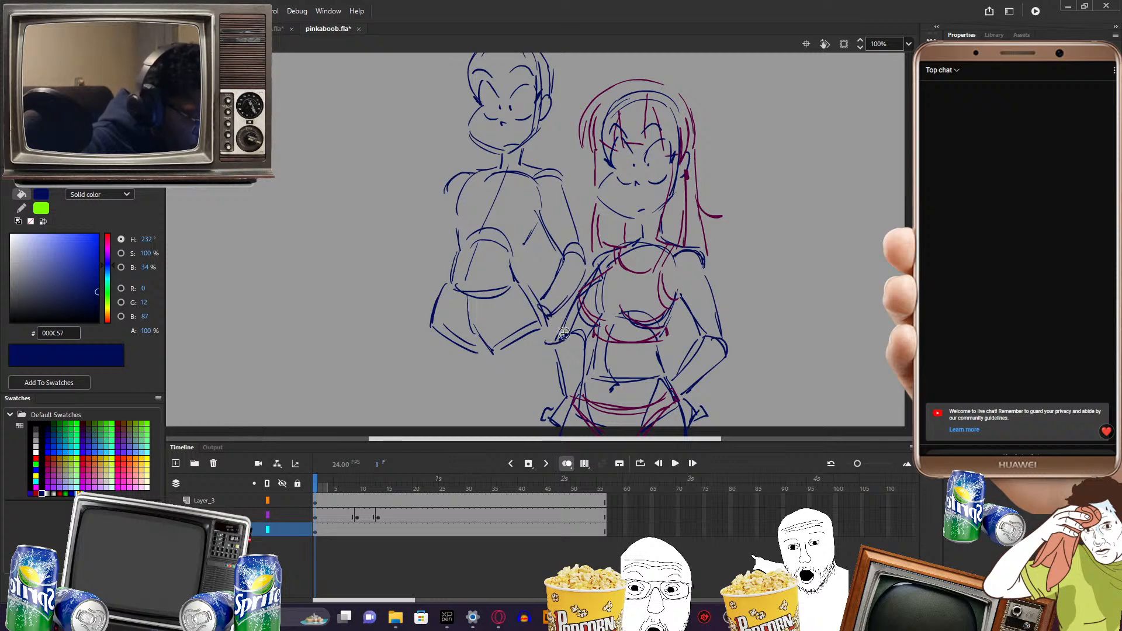
drag(600, 290, 629, 257)
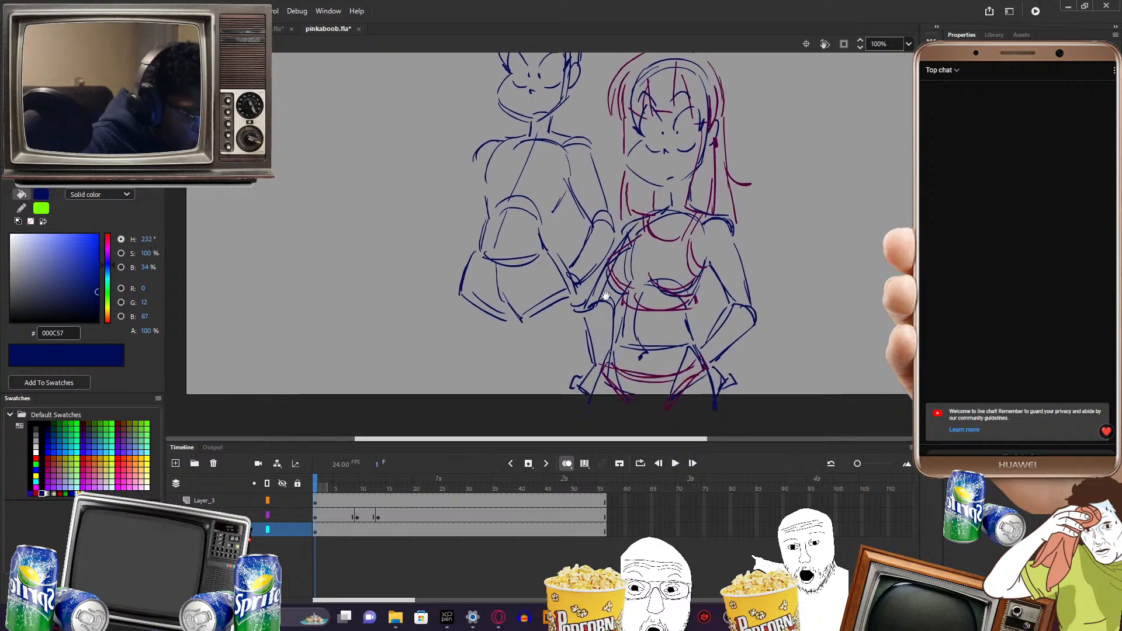
- Draw the second character's thighs with curved outer contours and inner leg lines running past the stage's lower edge
mouse_move(464, 294)
mouse_down()
mouse_move(455, 340)
mouse_move(463, 335)
mouse_move(496, 396)
mouse_up()
drag(506, 318, 515, 417)
drag(547, 299, 516, 325)
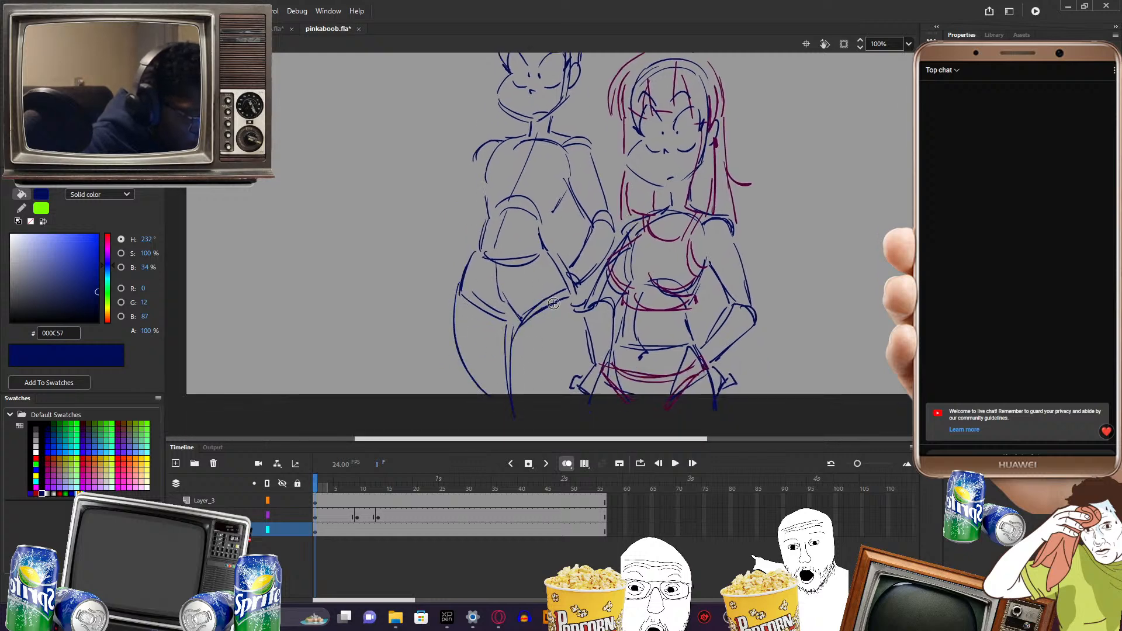
drag(583, 295, 551, 406)
drag(584, 316, 559, 394)
- Draw the second character's other arm straight down from the shoulder, mark the armpit, and undo the stray chest strokes
drag(623, 242, 667, 288)
drag(519, 227, 522, 285)
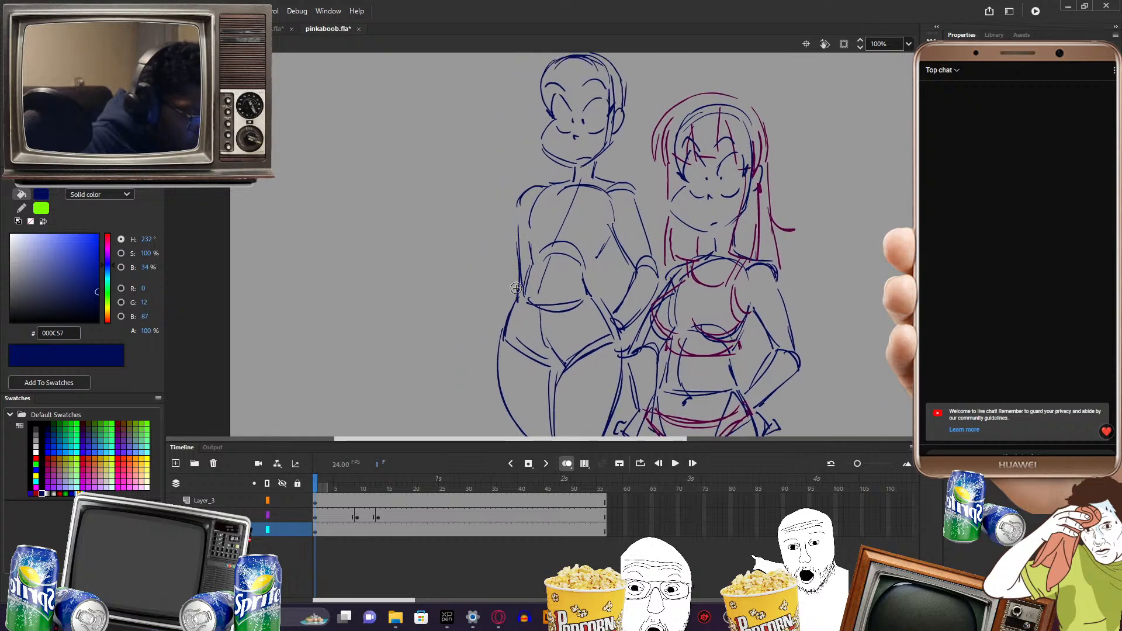
mouse_move(695, 200)
mouse_down()
mouse_move(692, 244)
mouse_move(662, 241)
mouse_up()
drag(502, 246, 501, 261)
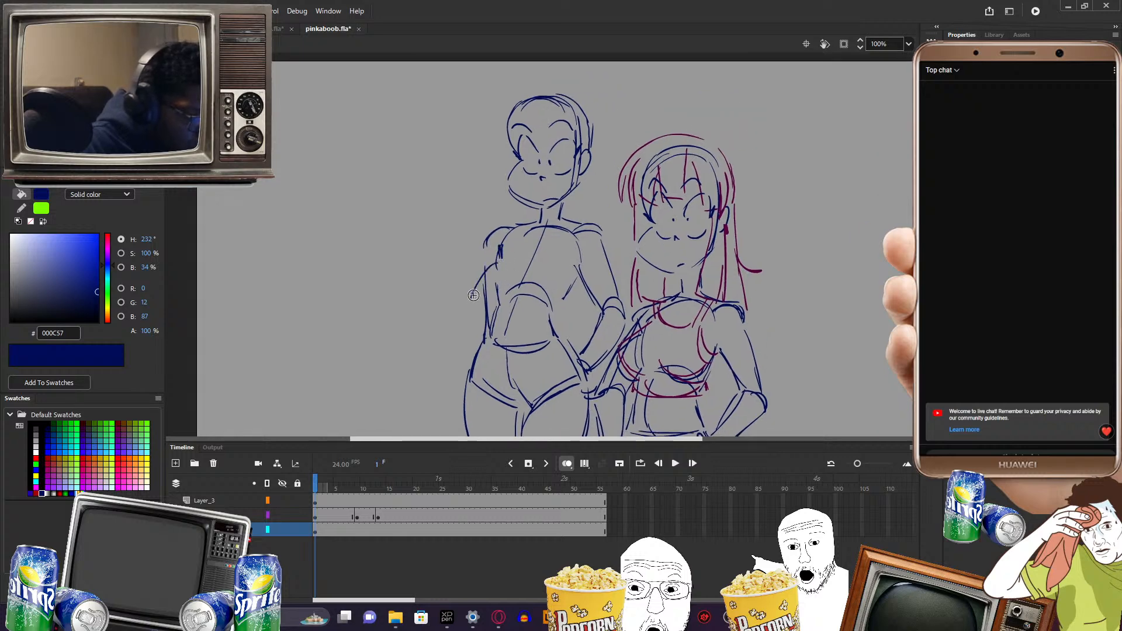
key(ctrl+z)
key(ctrl+z)
key(ctrl+z)
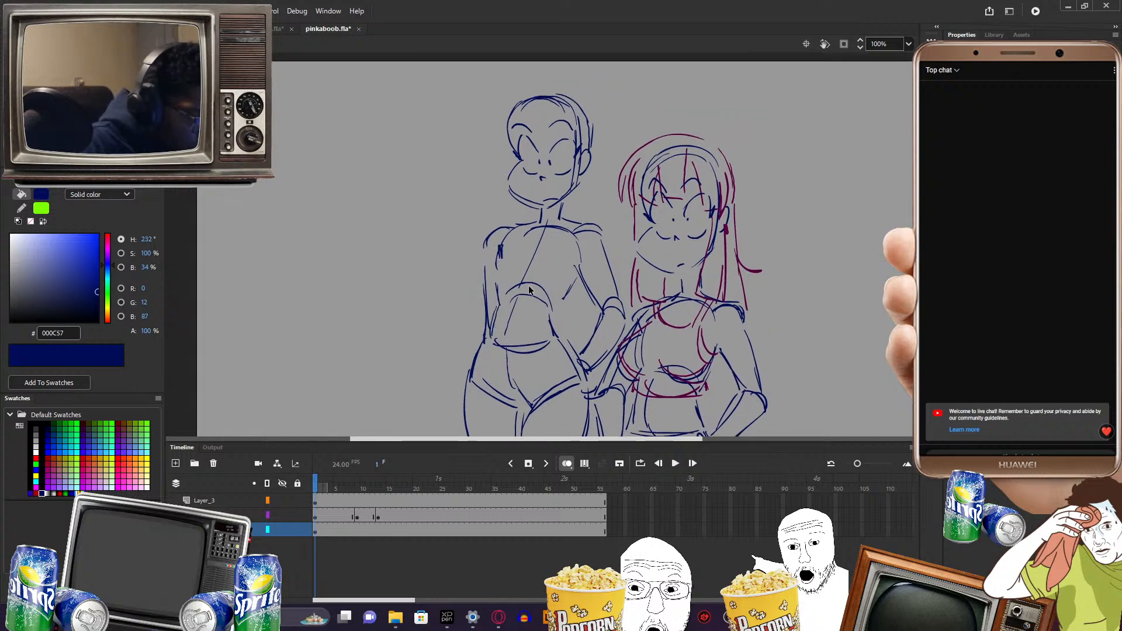
- Draw the second character's full rounded bust and collarbone lines, and clean up the body lines overlapping the bust
mouse_move(498, 263)
mouse_down()
mouse_move(456, 296)
mouse_move(500, 322)
mouse_move(576, 322)
mouse_move(563, 263)
mouse_up()
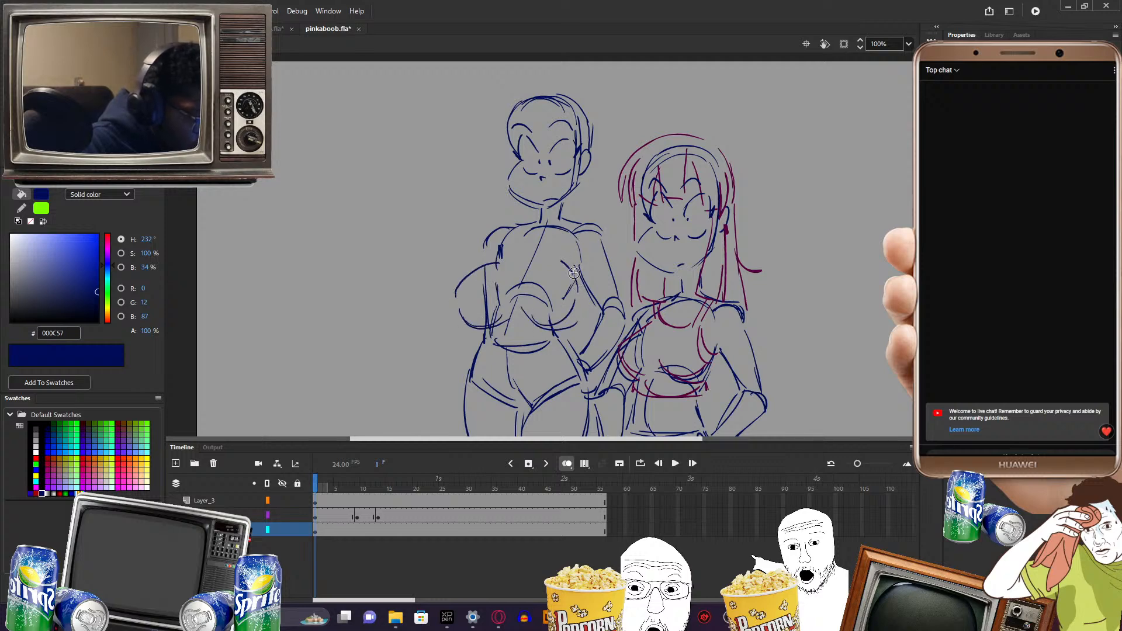
mouse_move(507, 228)
mouse_down()
mouse_move(535, 242)
mouse_move(569, 228)
mouse_up()
mouse_move(687, 251)
mouse_down()
mouse_move(665, 204)
mouse_move(715, 232)
mouse_up()
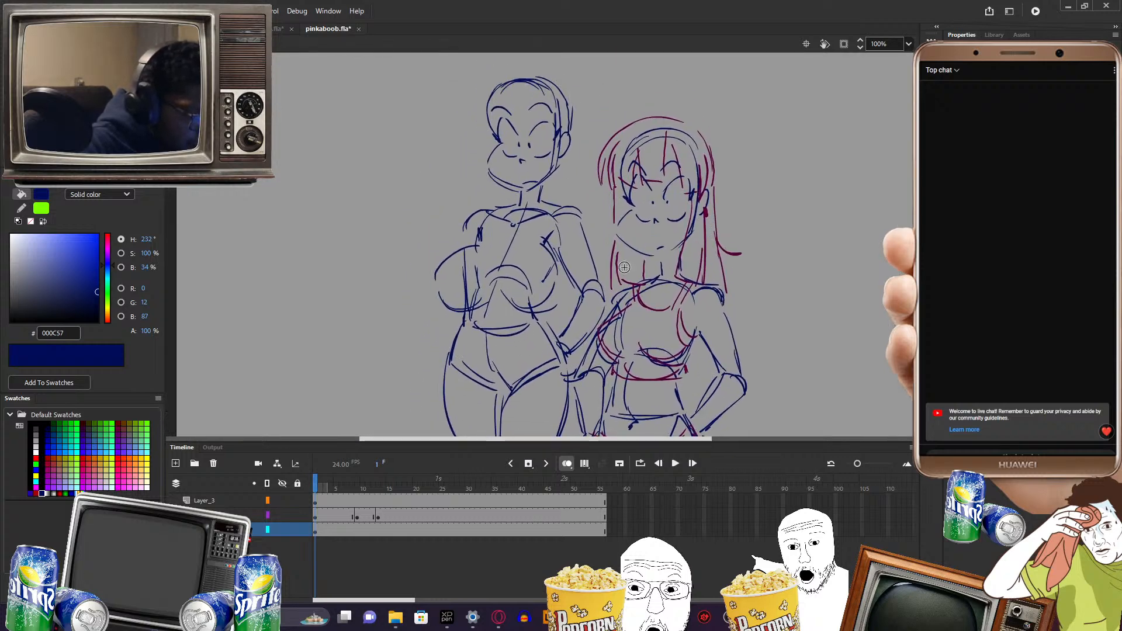
mouse_move(528, 270)
mouse_down()
mouse_move(516, 275)
mouse_move(523, 287)
mouse_move(533, 272)
mouse_move(536, 293)
mouse_up()
mouse_move(500, 266)
mouse_down()
mouse_move(487, 277)
mouse_move(471, 263)
mouse_move(461, 287)
mouse_move(473, 301)
mouse_up()
mouse_move(473, 266)
mouse_down()
mouse_move(459, 259)
mouse_move(502, 280)
mouse_up()
- Sketch the taller character's hair in the maroon sampled from the other figure, with bangs, a rounded crown and long side locks
key(b)
key(space)
drag(722, 178, 704, 251)
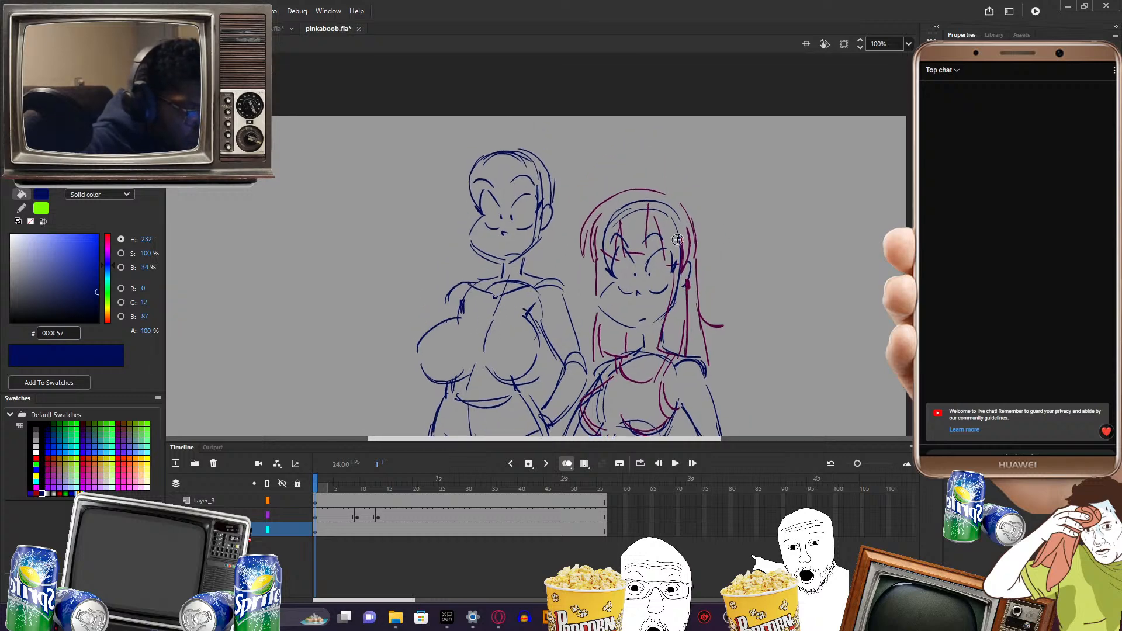
click(687, 268)
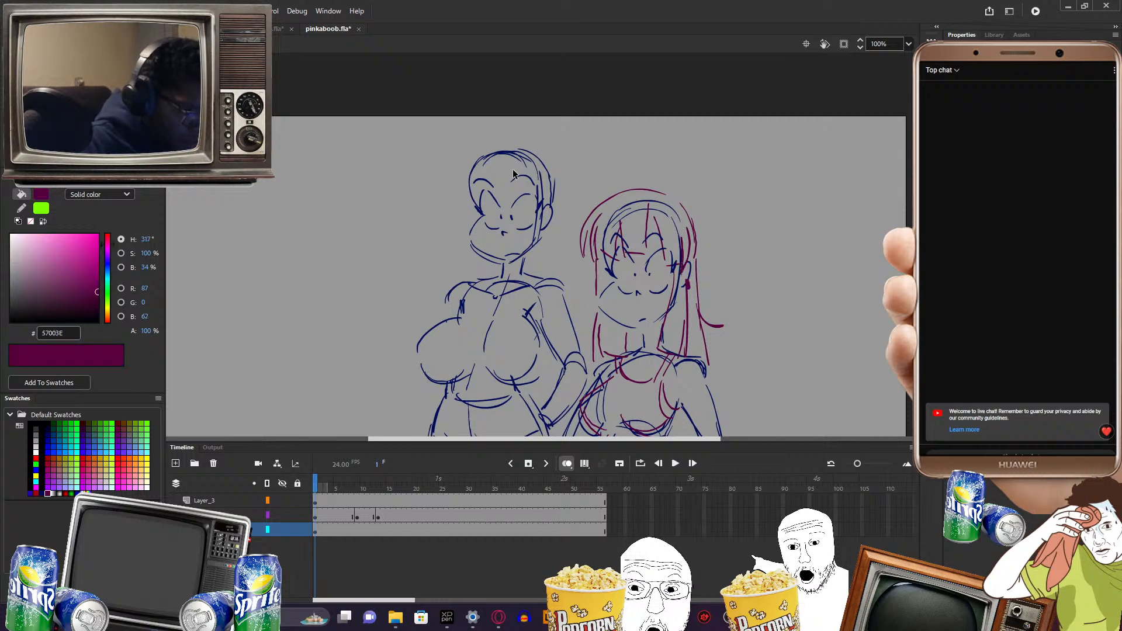
drag(501, 146, 498, 202)
mouse_move(482, 162)
mouse_down()
mouse_move(481, 210)
mouse_move(445, 157)
mouse_move(492, 131)
mouse_move(527, 213)
mouse_move(558, 164)
mouse_move(557, 219)
mouse_up()
drag(565, 169, 558, 287)
mouse_move(557, 237)
mouse_down()
mouse_move(556, 286)
mouse_move(522, 269)
mouse_move(537, 289)
mouse_up()
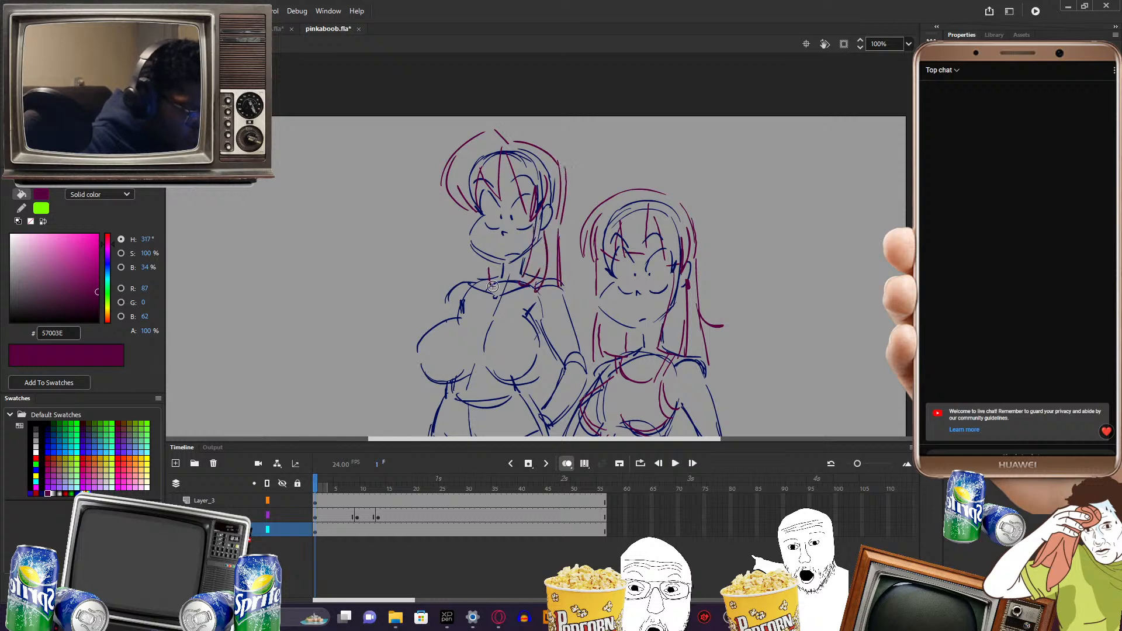
drag(466, 212, 457, 279)
- Draw the taller character's costume in maroon, with a scoop-neck cropped top, a hem under the bust and high-cut briefs
drag(644, 324, 638, 275)
drag(618, 369, 608, 299)
mouse_move(523, 282)
mouse_down()
mouse_move(536, 239)
mouse_move(532, 270)
mouse_up()
drag(654, 197, 660, 244)
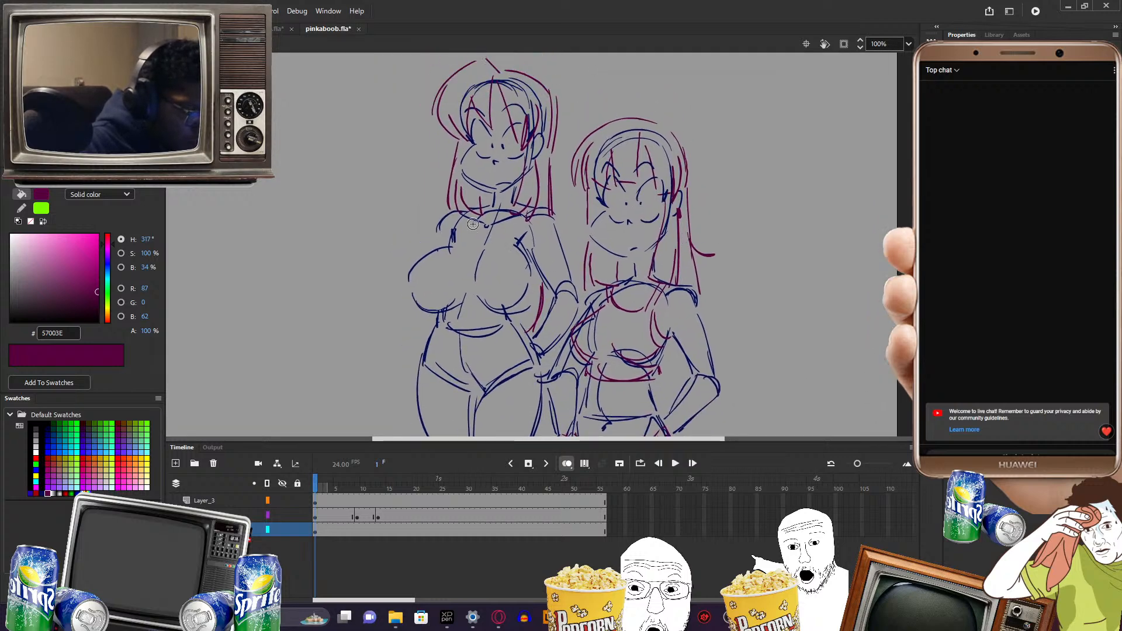
mouse_move(471, 206)
mouse_down()
mouse_move(459, 236)
mouse_move(500, 260)
mouse_move(519, 217)
mouse_move(507, 257)
mouse_move(416, 287)
mouse_move(424, 310)
mouse_move(500, 316)
mouse_move(531, 278)
mouse_move(524, 308)
mouse_up()
drag(450, 317, 504, 320)
mouse_move(435, 336)
mouse_down()
mouse_move(510, 331)
mouse_move(535, 366)
mouse_move(423, 368)
mouse_up()
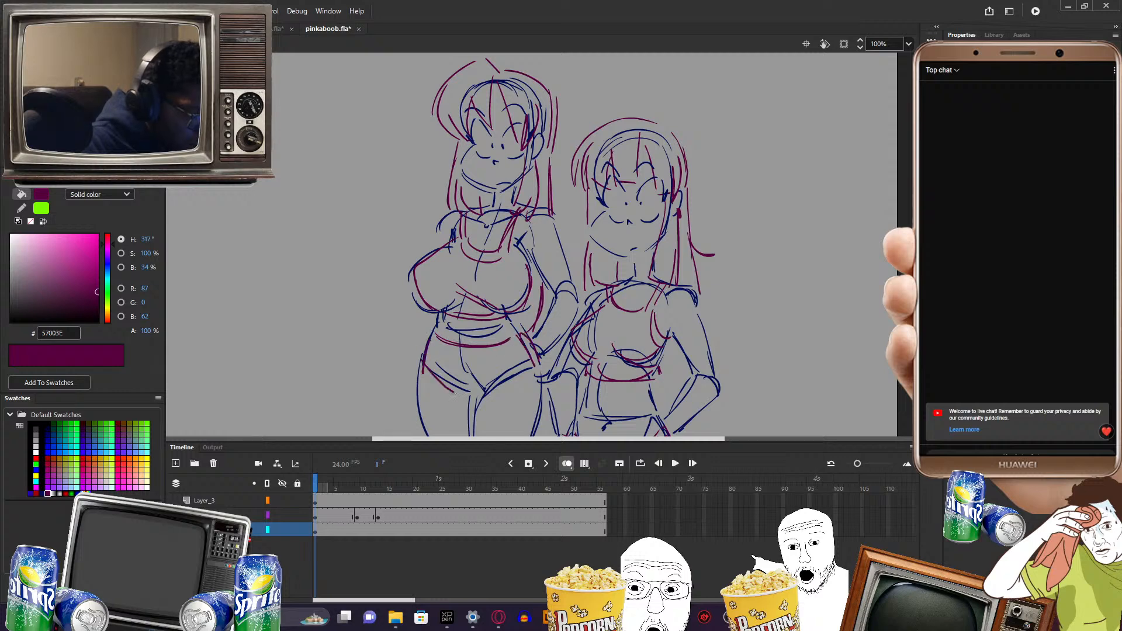
- Play back the two-character scene to review it, and return to frame 1
scroll(683, 292, right, 3)
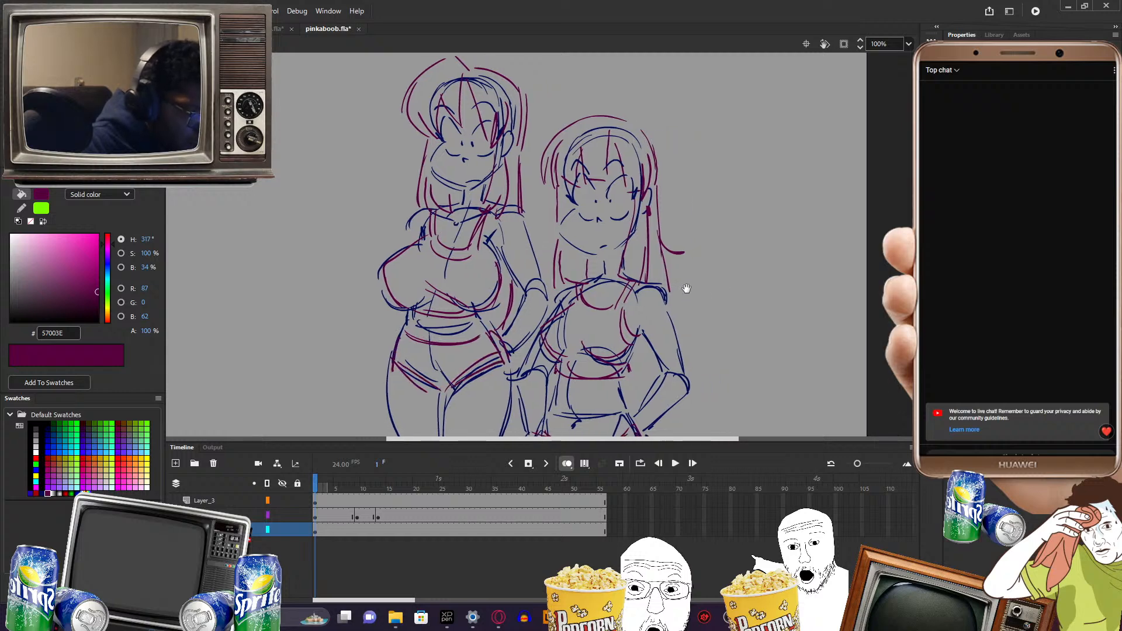
mouse_move(707, 312)
mouse_down()
mouse_move(686, 266)
mouse_move(717, 316)
mouse_up()
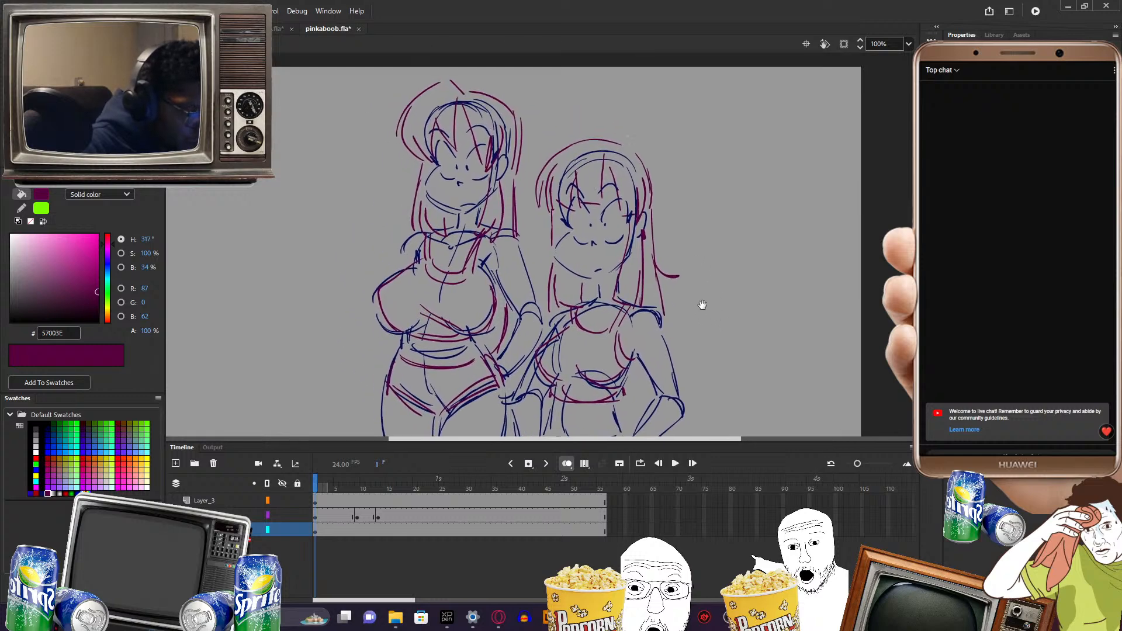
click(331, 530)
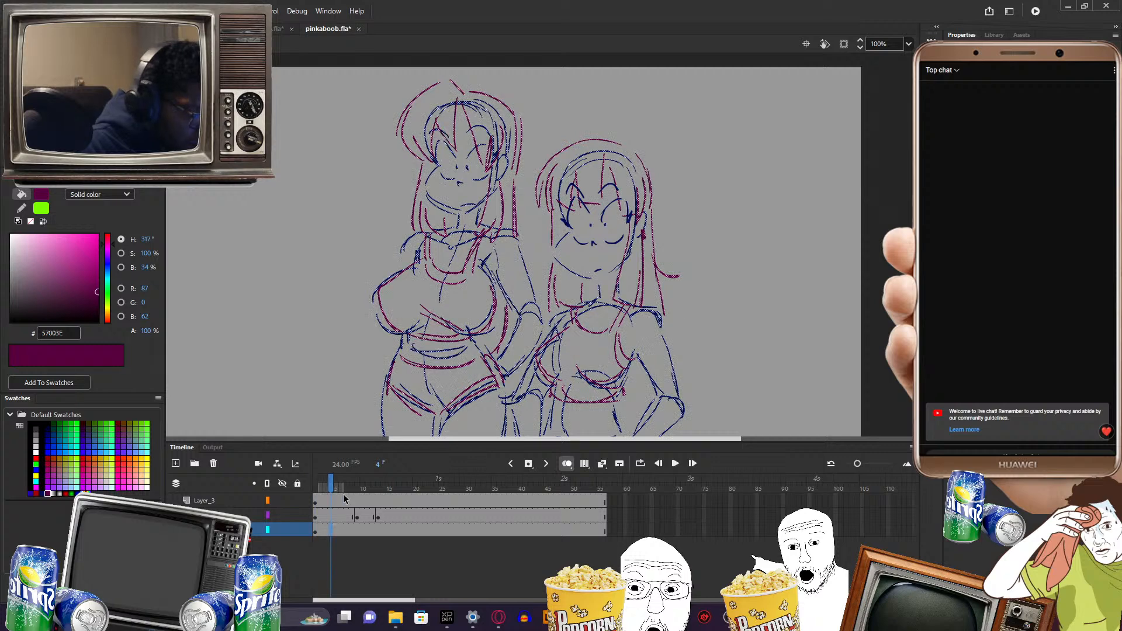
click(691, 238)
mouse_move(707, 231)
mouse_down()
mouse_move(694, 238)
mouse_move(687, 195)
mouse_move(666, 228)
mouse_move(674, 240)
mouse_up()
key(Return)
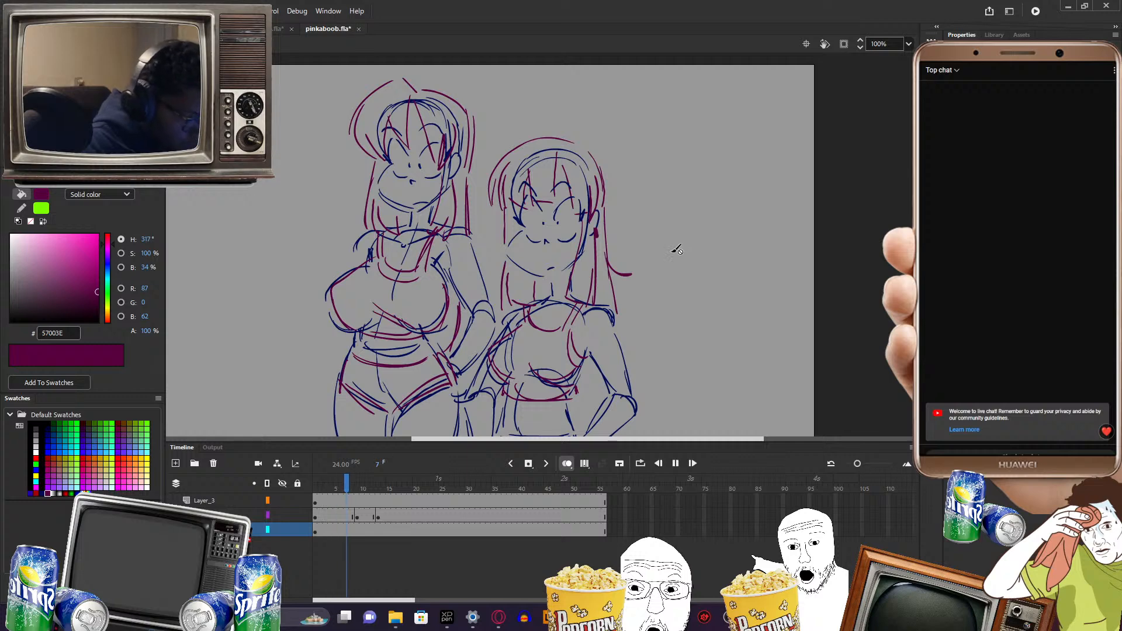
key(Return)
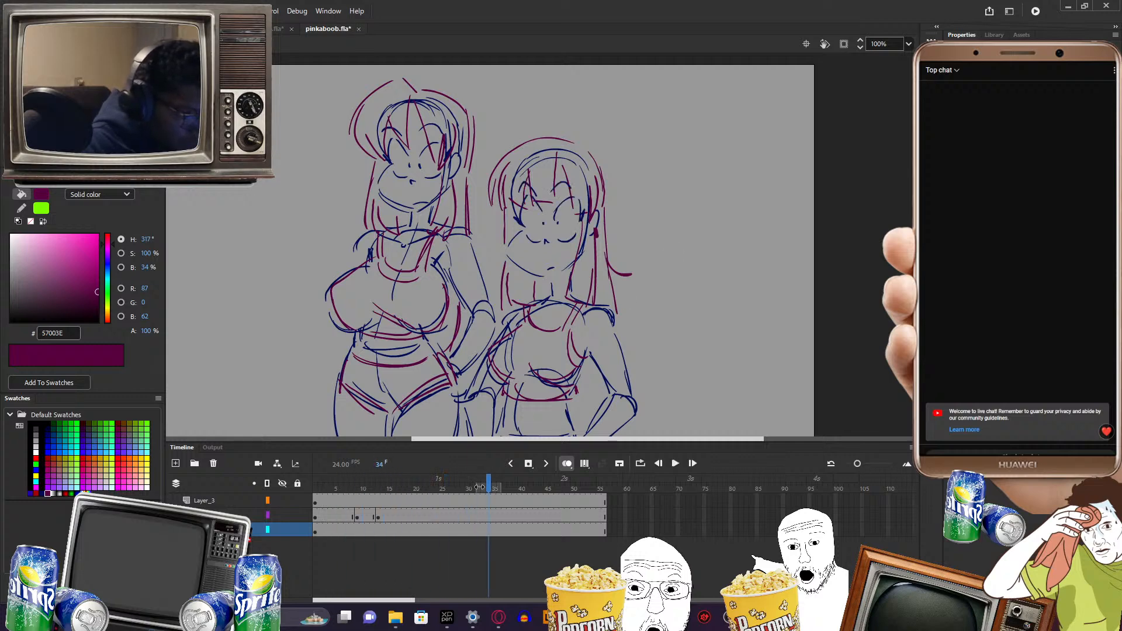
drag(490, 484, 316, 485)
- Redraw the taller character's outer shoulder in the sampled navy and draw that arm reaching behind the hip
mouse_move(658, 296)
mouse_down()
mouse_move(747, 231)
mouse_move(755, 256)
mouse_move(743, 200)
mouse_move(739, 235)
mouse_up()
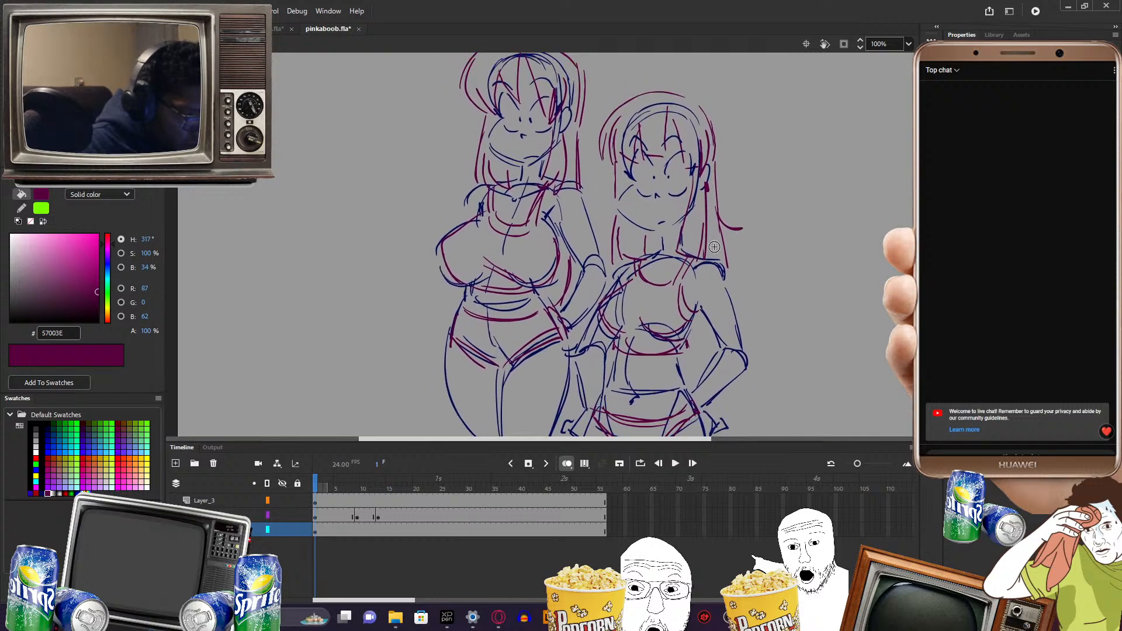
click(498, 205)
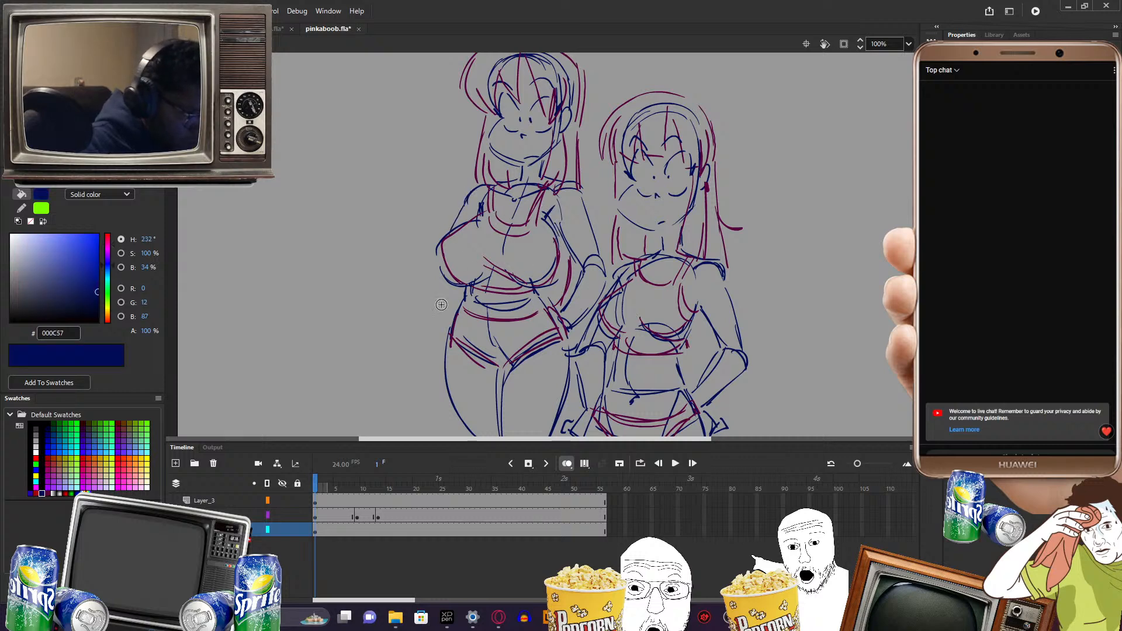
drag(438, 279, 454, 326)
drag(705, 235, 648, 273)
mouse_move(695, 270)
mouse_down()
mouse_move(683, 274)
mouse_move(676, 218)
mouse_move(690, 275)
mouse_move(754, 228)
mouse_move(691, 270)
mouse_up()
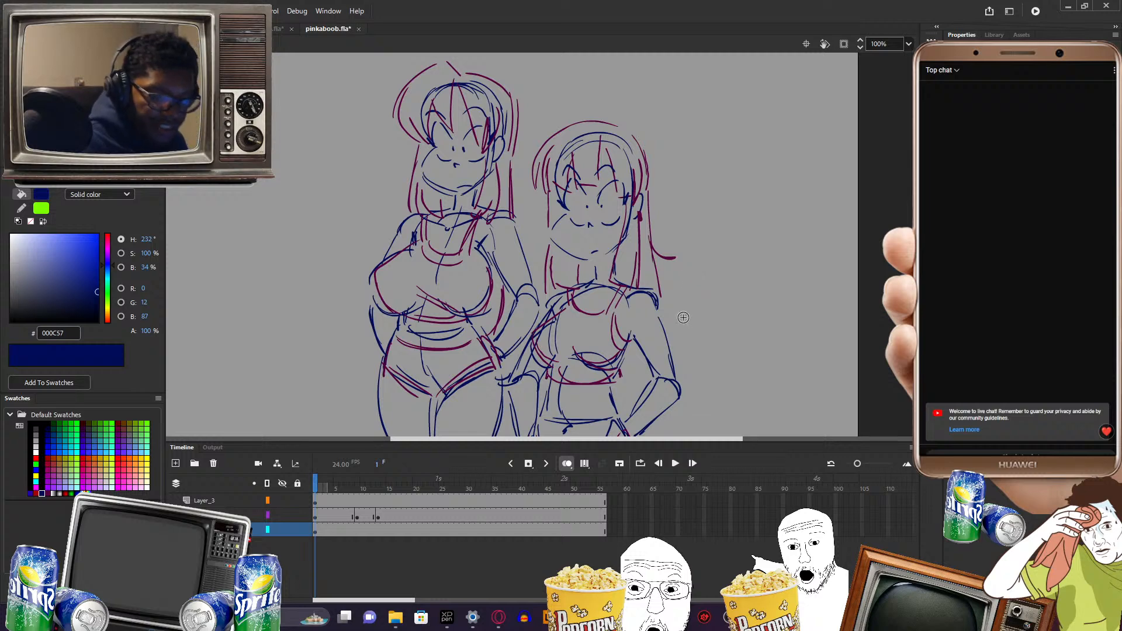
- Scrub through the two-character scene and stop at frame 27
mouse_move(314, 486)
mouse_down()
mouse_move(403, 496)
mouse_move(316, 488)
mouse_up()
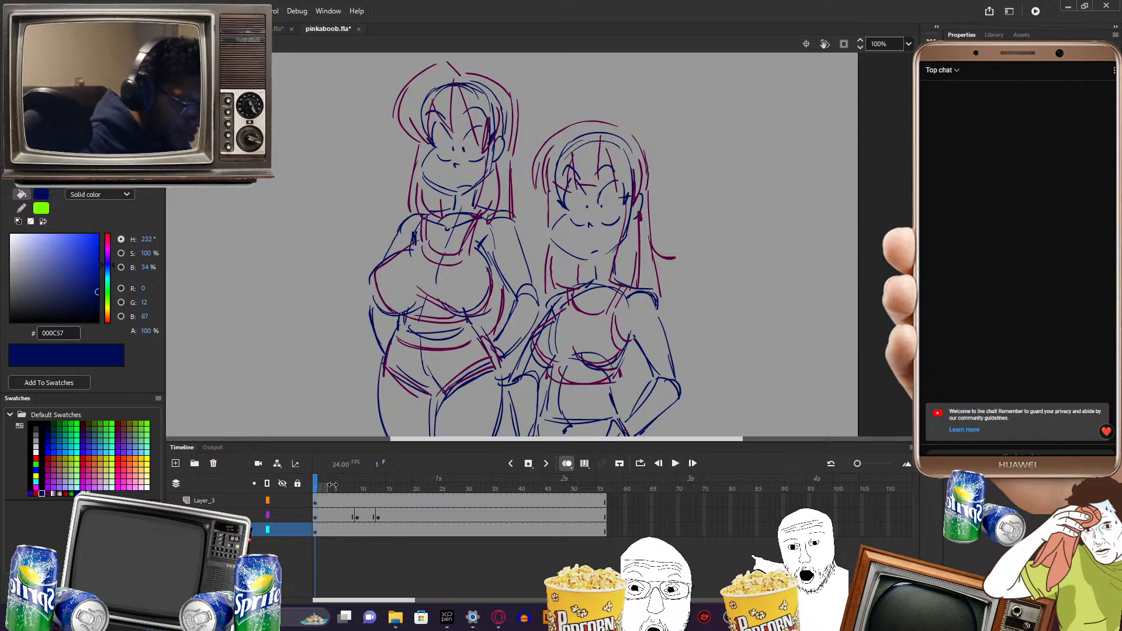
mouse_move(315, 486)
mouse_down()
mouse_move(377, 486)
mouse_move(319, 486)
mouse_up()
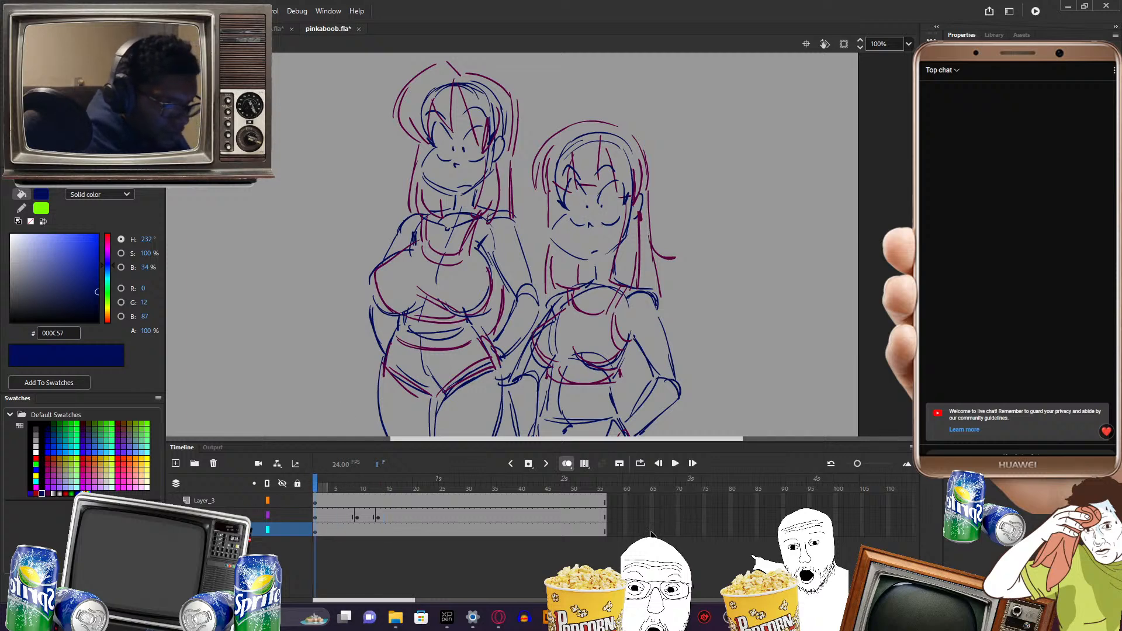
drag(547, 486, 451, 492)
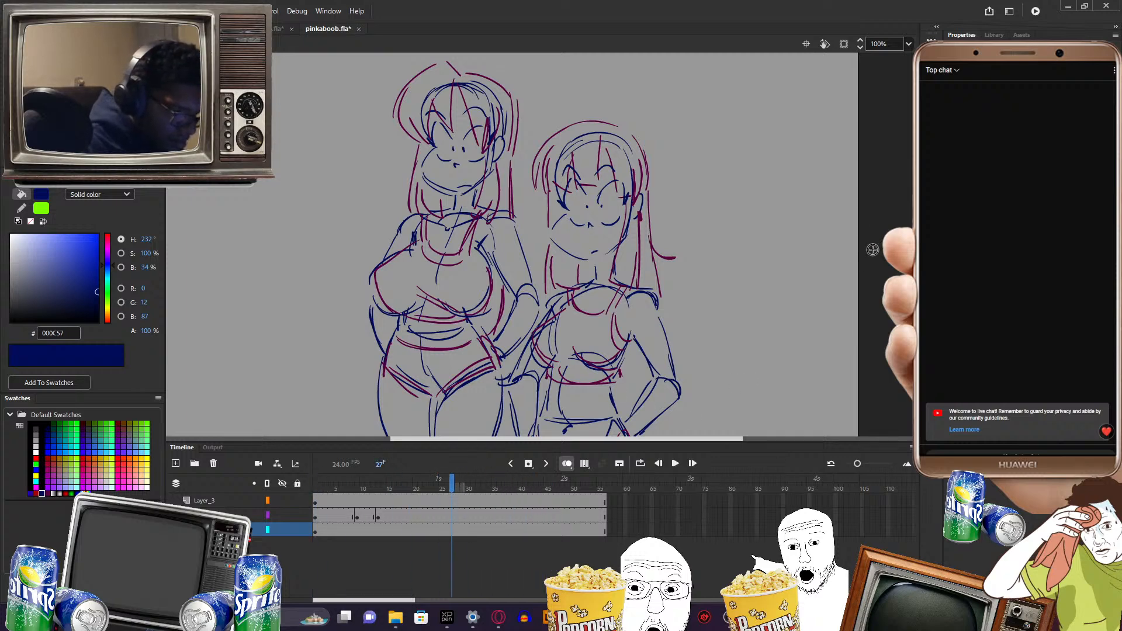
- Switch to Scene 1 and play its arm-reach animation repeatedly to review the motion
key(shift+F2)
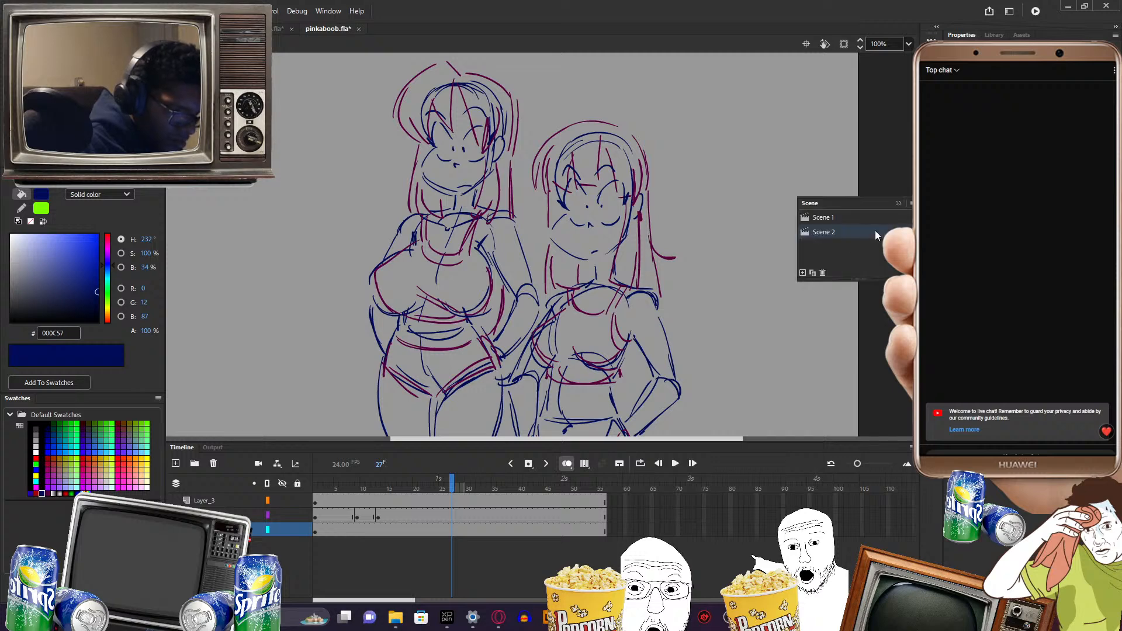
click(852, 218)
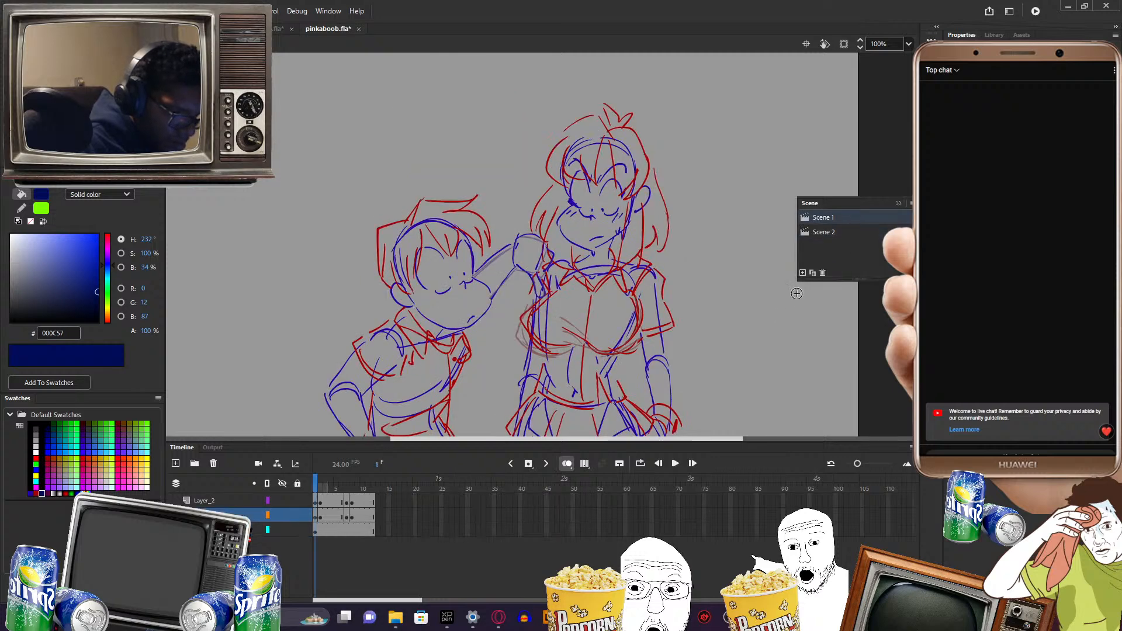
key(shift+F2)
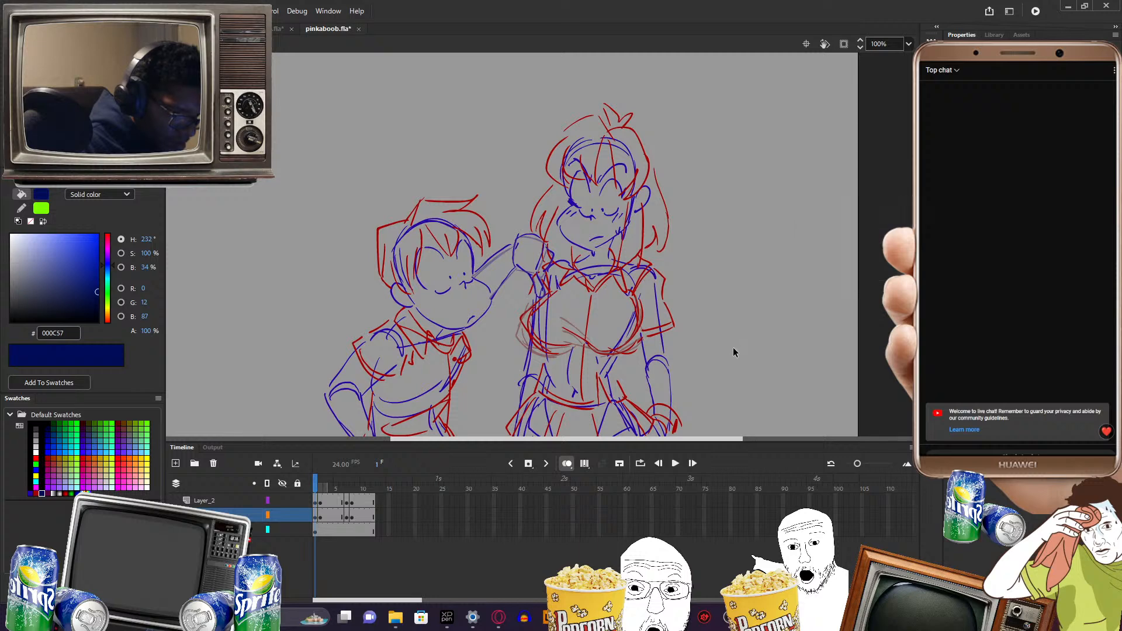
mouse_move(731, 363)
mouse_down()
mouse_move(746, 314)
mouse_move(745, 343)
mouse_up()
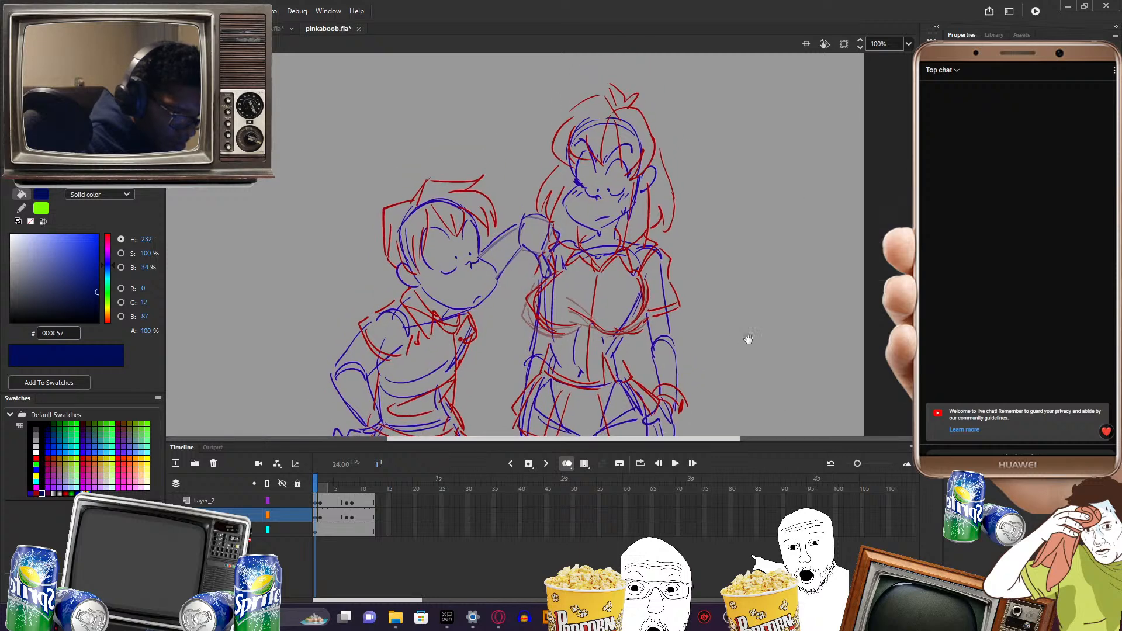
key(Return)
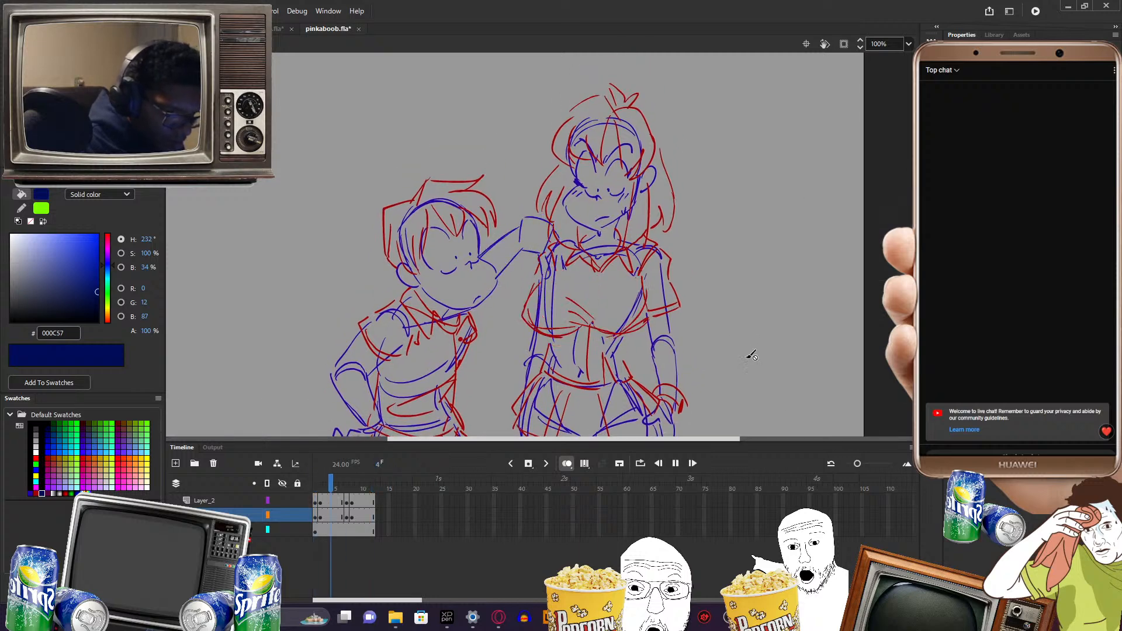
key(Return)
key(Return)
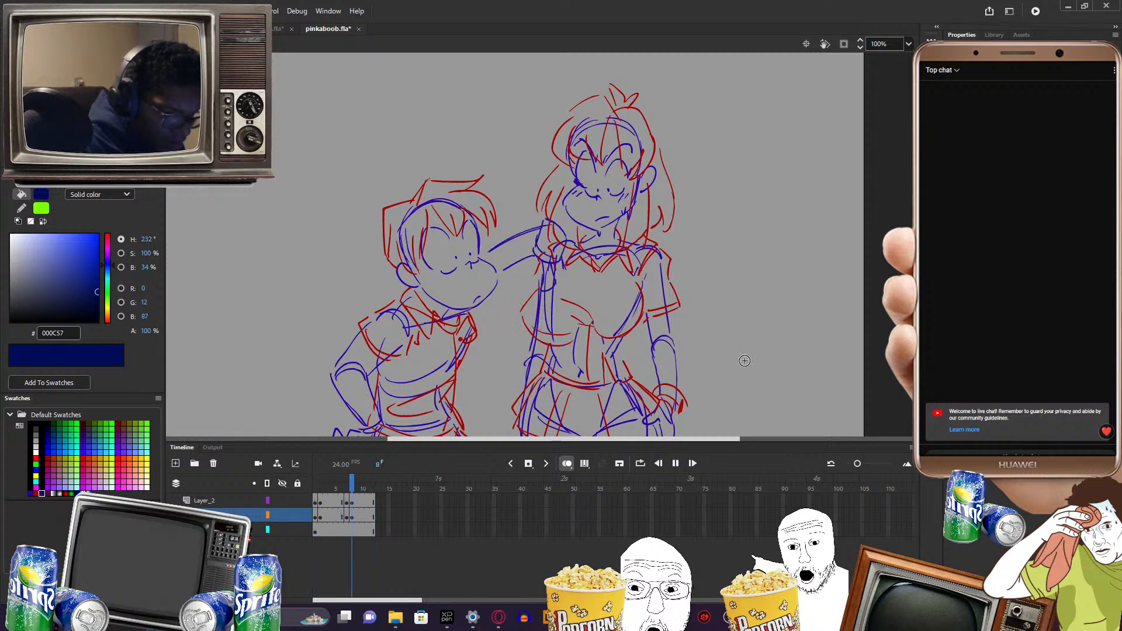
key(Return)
key(Return)
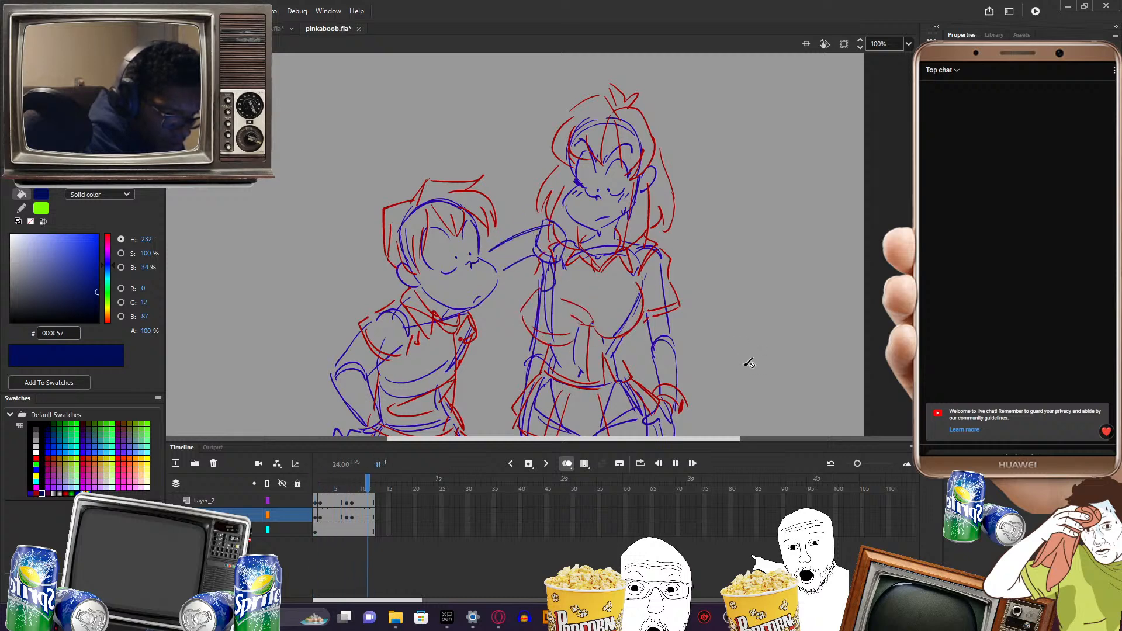
key(Return)
key(Return)
key(Return)
key(Return)
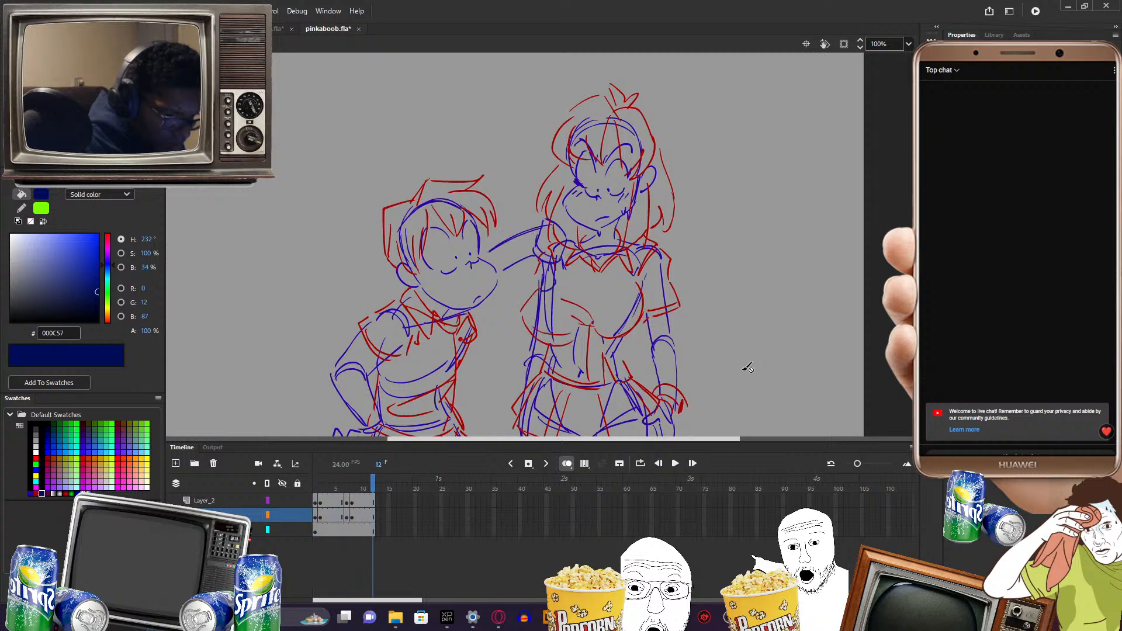
- Turn on loop playback for Scene 1 and play the looping arm-reach animation
click(640, 463)
key(Return)
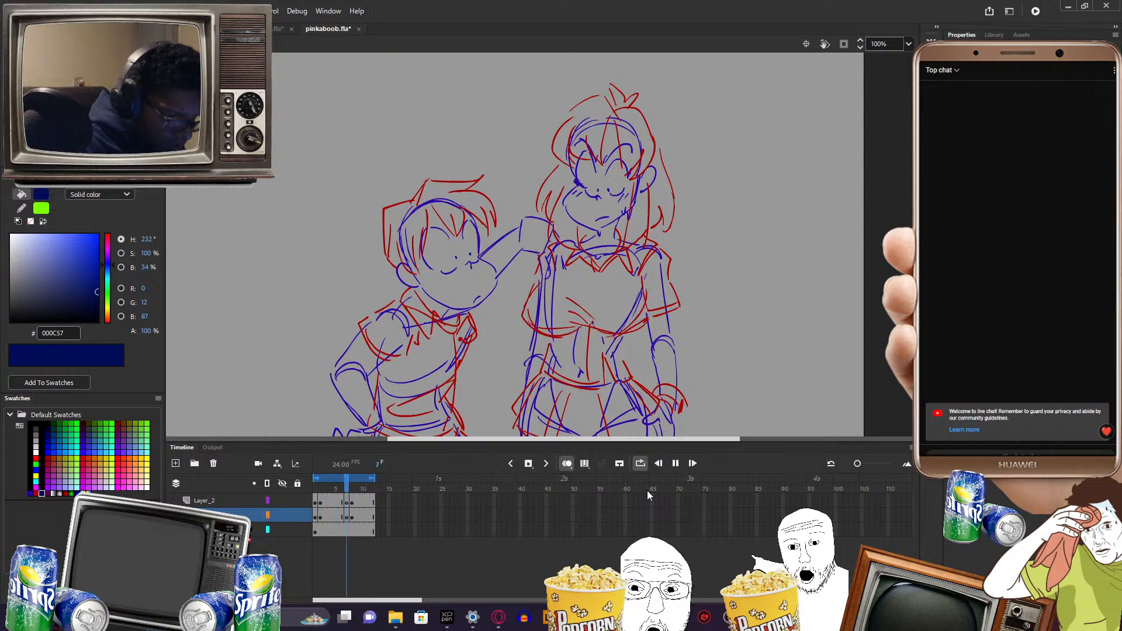
key(Return)
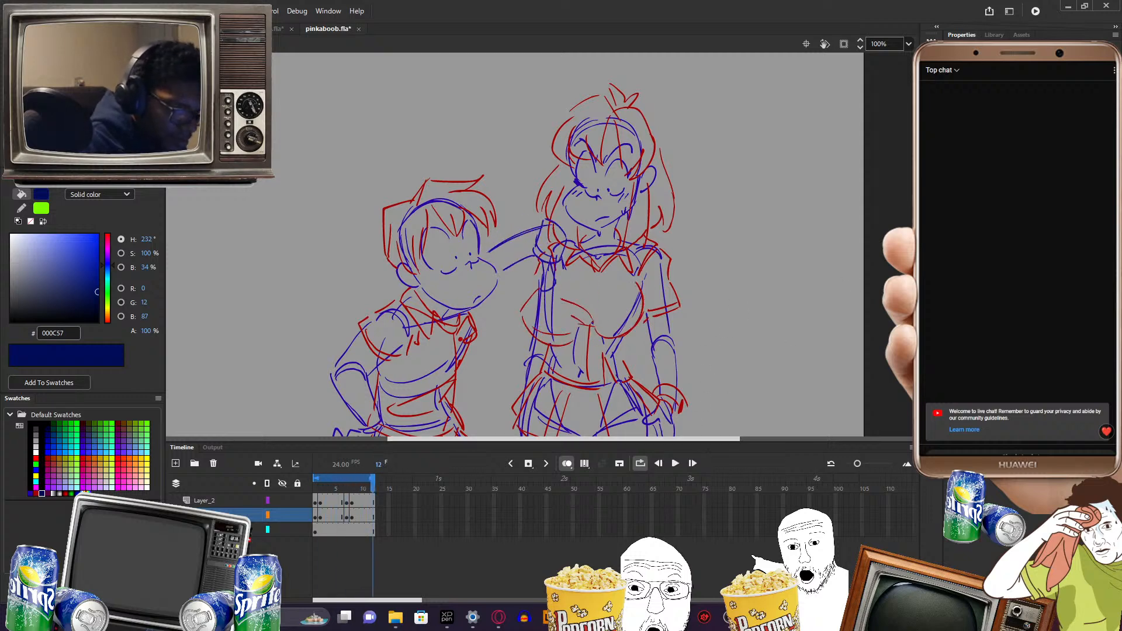
- Sample the blue-violet 2B03A5 line colour from the Scene 1 drawing and switch back to Scene 2
key(shift+F2)
key(shift+F2)
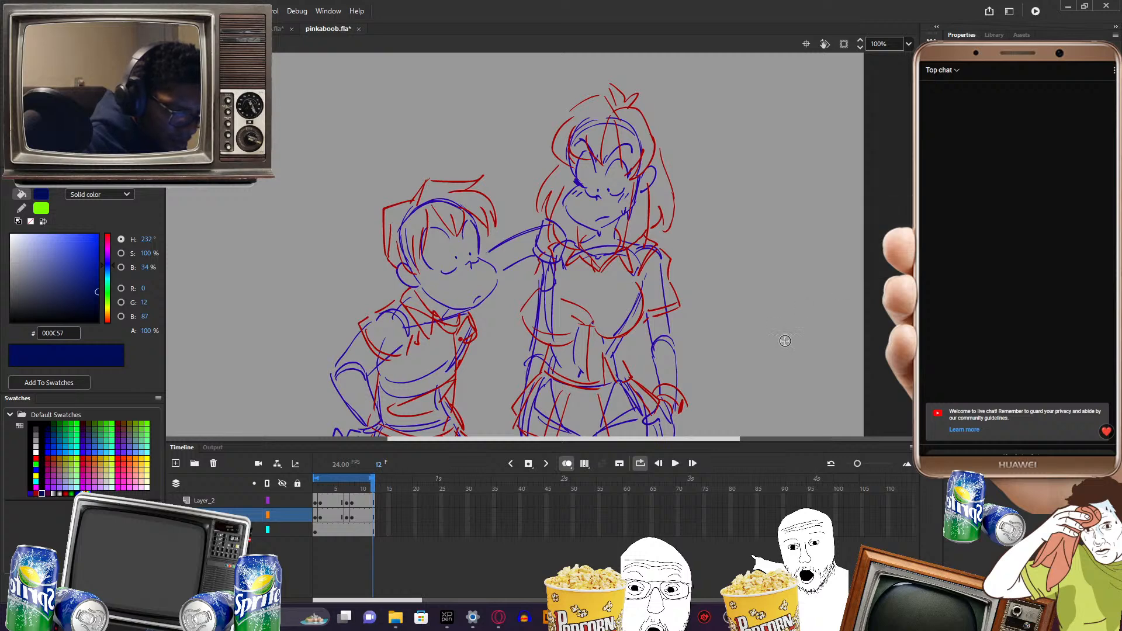
click(655, 345)
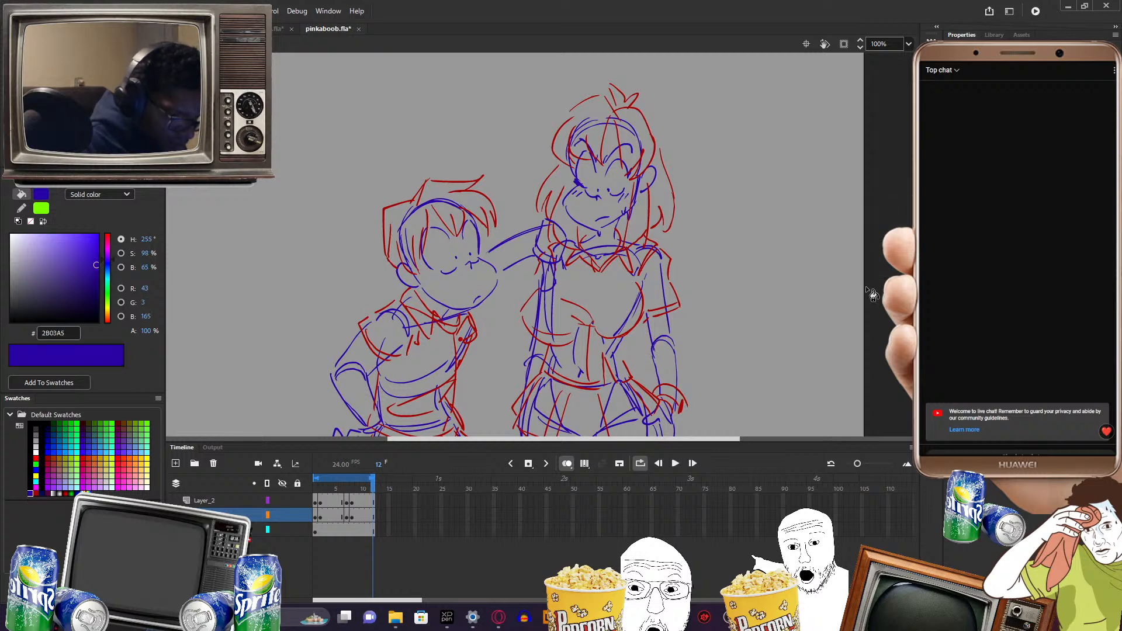
key(shift+F2)
click(824, 232)
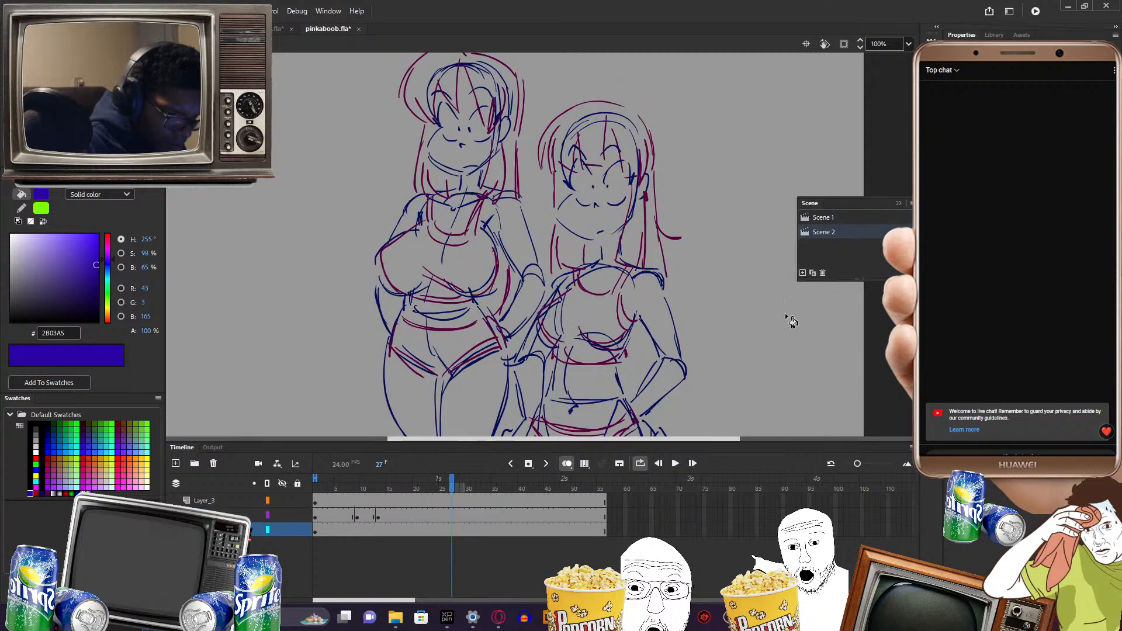
key(shift+F2)
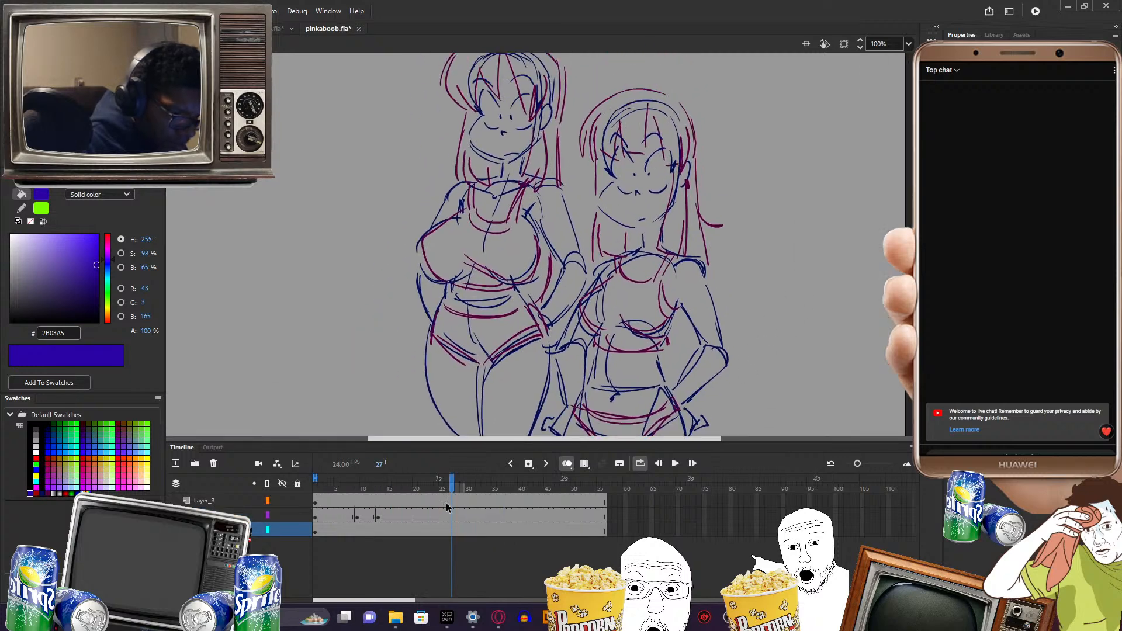
- Select all three layers of Scene 2 and delete them to start over on a single empty layer
click(446, 517)
click(462, 503)
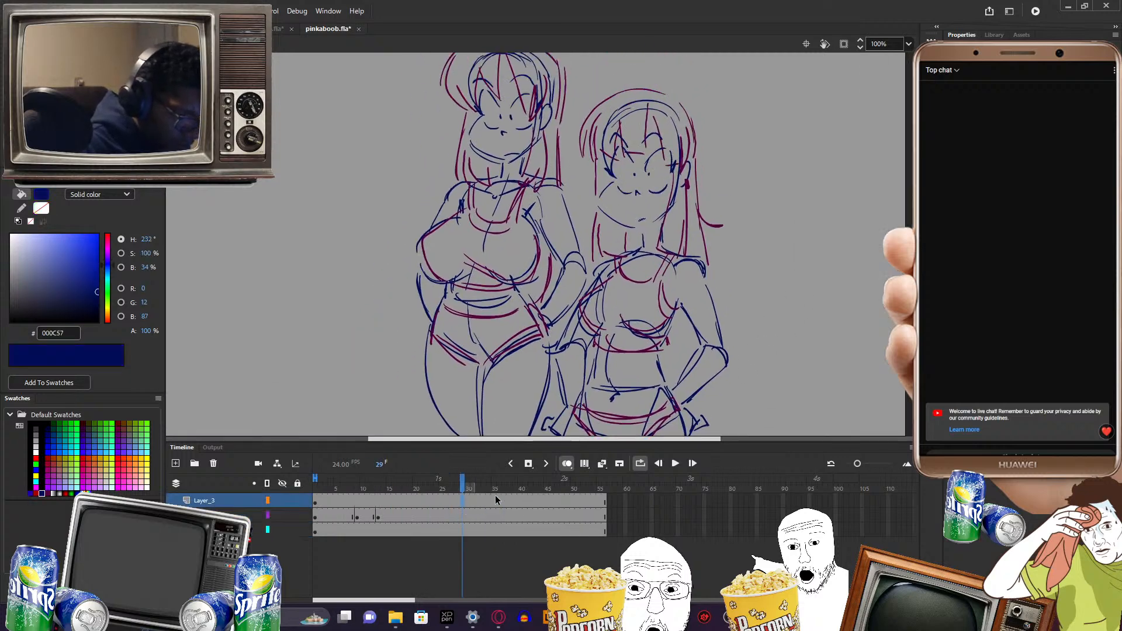
click(720, 331)
click(737, 321)
click(478, 532)
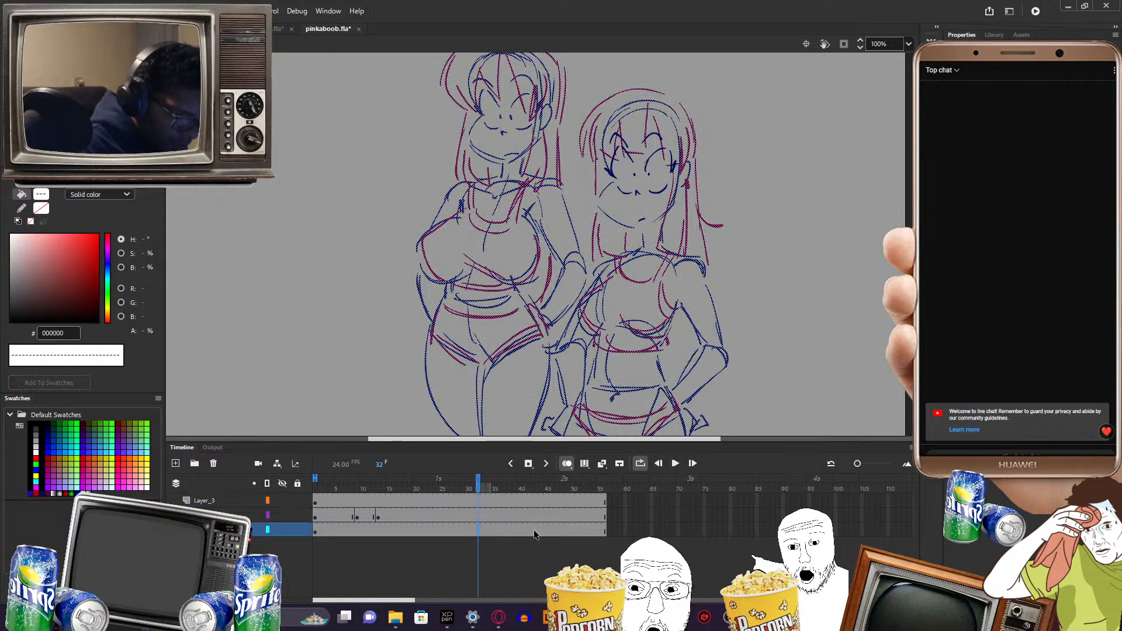
click(233, 515)
click(224, 500)
key(ctrl+a)
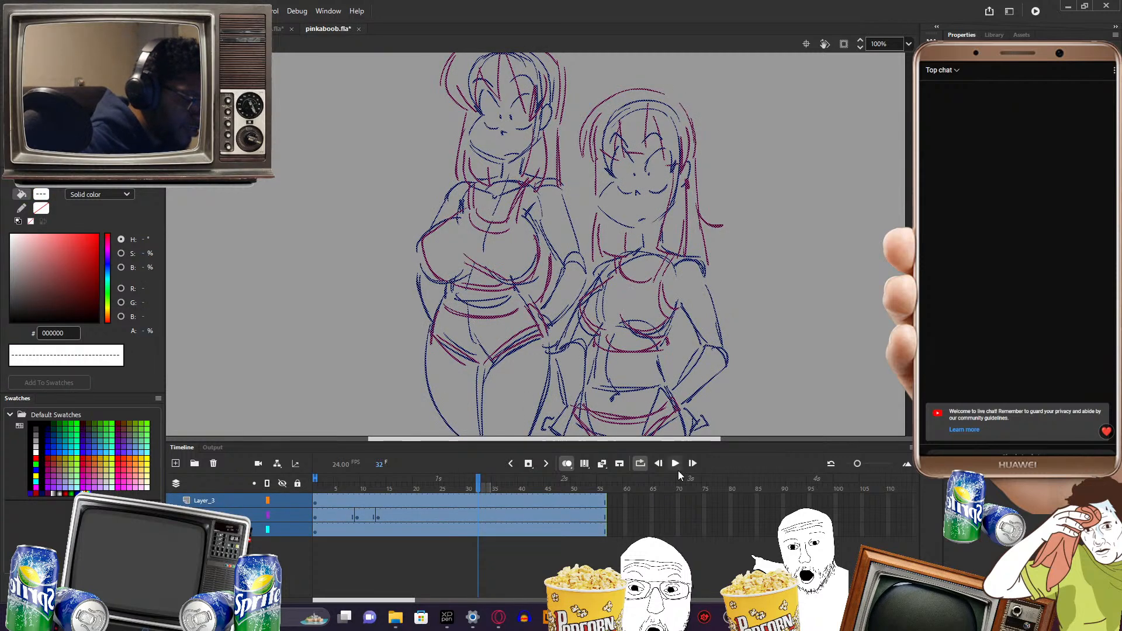
click(214, 463)
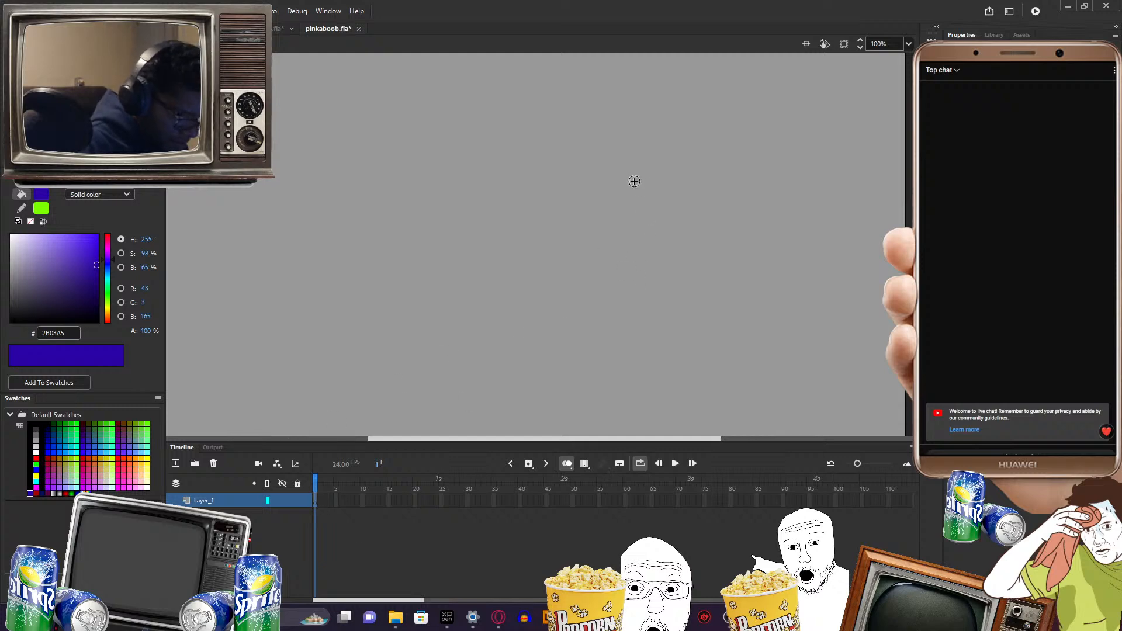
- Sketch a bald three-quarter head with a scowling, fanged grin, and add the neck and shoulders below it
mouse_move(581, 131)
mouse_down()
mouse_move(578, 200)
mouse_move(615, 141)
mouse_move(632, 185)
mouse_move(631, 194)
mouse_move(603, 134)
mouse_move(564, 171)
mouse_move(588, 207)
mouse_move(557, 164)
mouse_move(583, 213)
mouse_move(563, 227)
mouse_move(614, 241)
mouse_move(638, 185)
mouse_move(649, 189)
mouse_move(633, 208)
mouse_up()
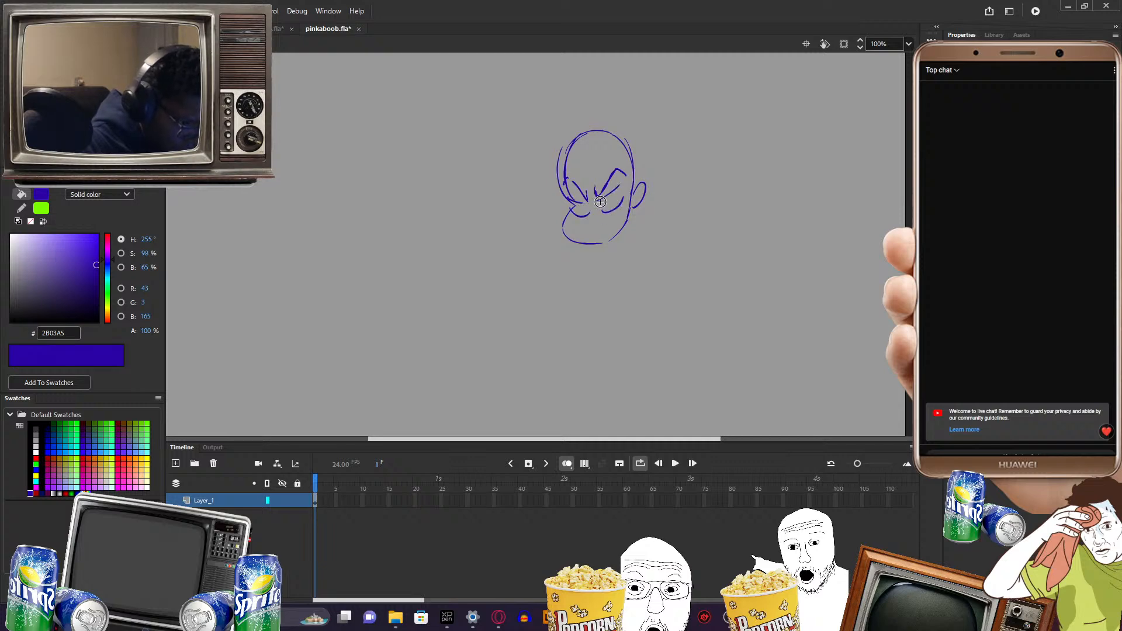
mouse_move(584, 203)
mouse_down()
mouse_move(644, 216)
mouse_move(597, 263)
mouse_move(620, 265)
mouse_up()
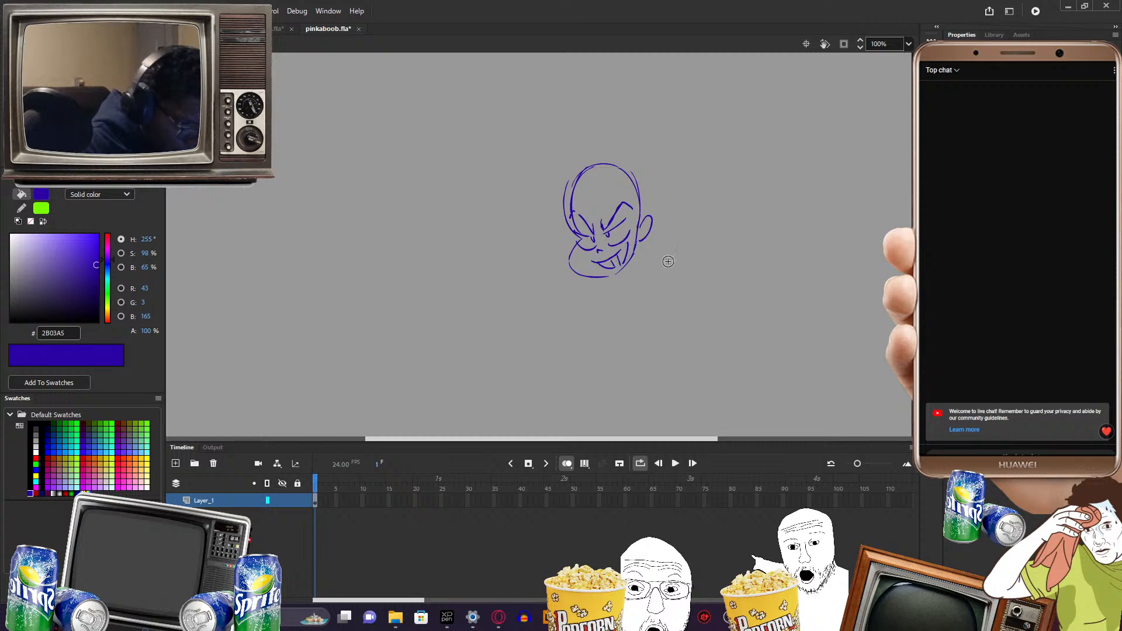
drag(673, 299, 650, 263)
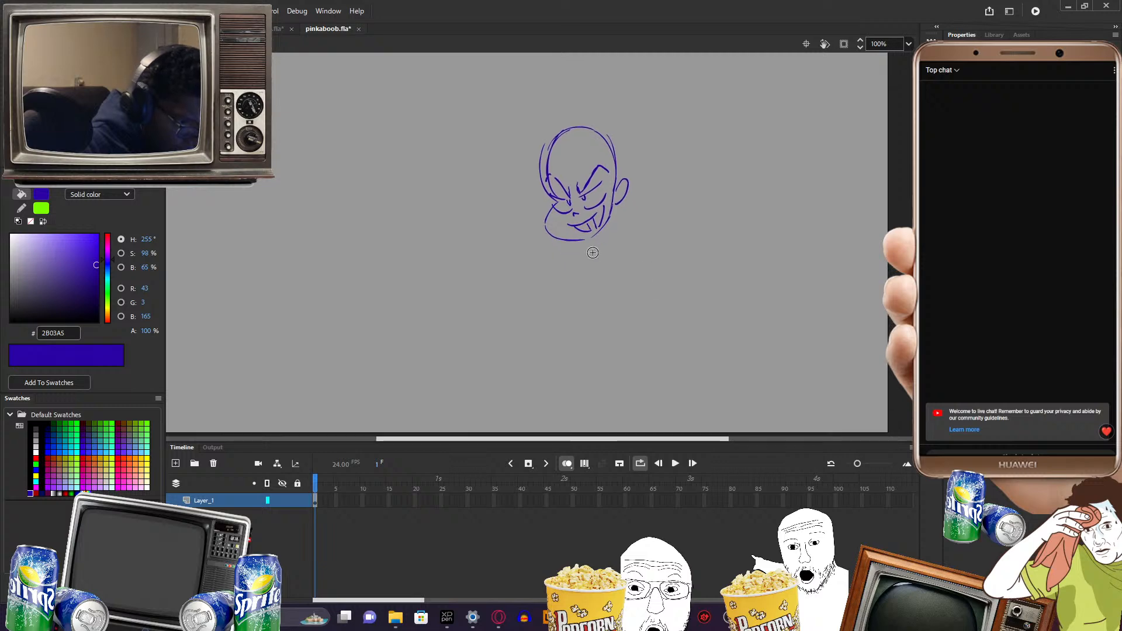
mouse_move(594, 239)
mouse_down()
mouse_move(616, 233)
mouse_move(640, 240)
mouse_move(601, 270)
mouse_up()
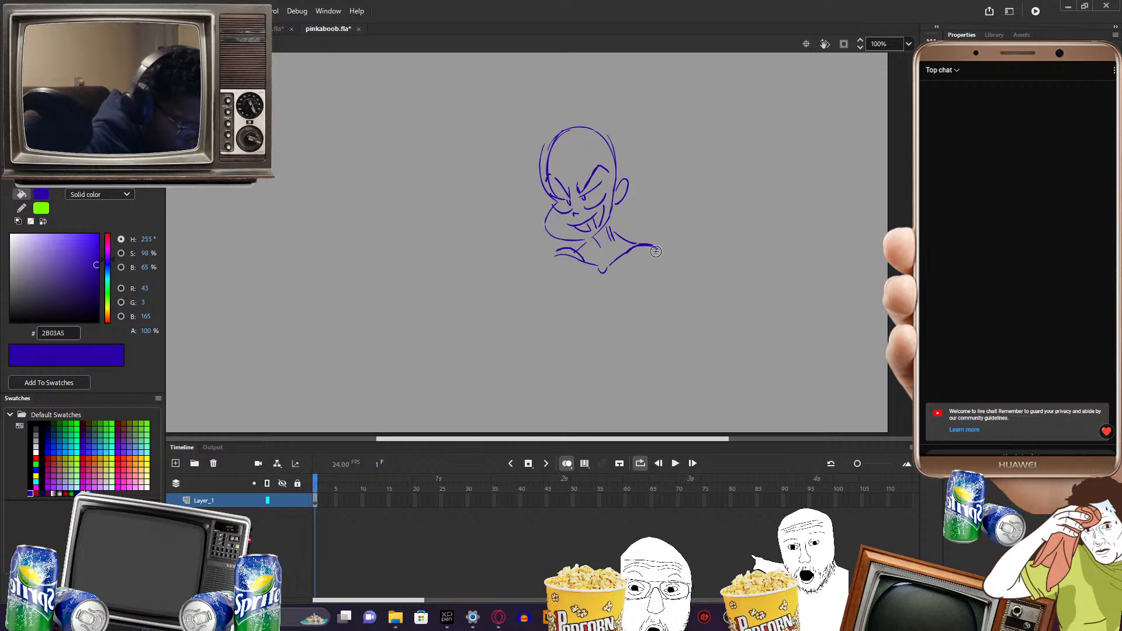
- Sketch the character's arm on the left side of the drawing, bent sharply at the elbow with the forearm reaching the chest
mouse_move(532, 266)
mouse_down()
mouse_move(488, 317)
mouse_move(569, 305)
mouse_move(567, 275)
mouse_up()
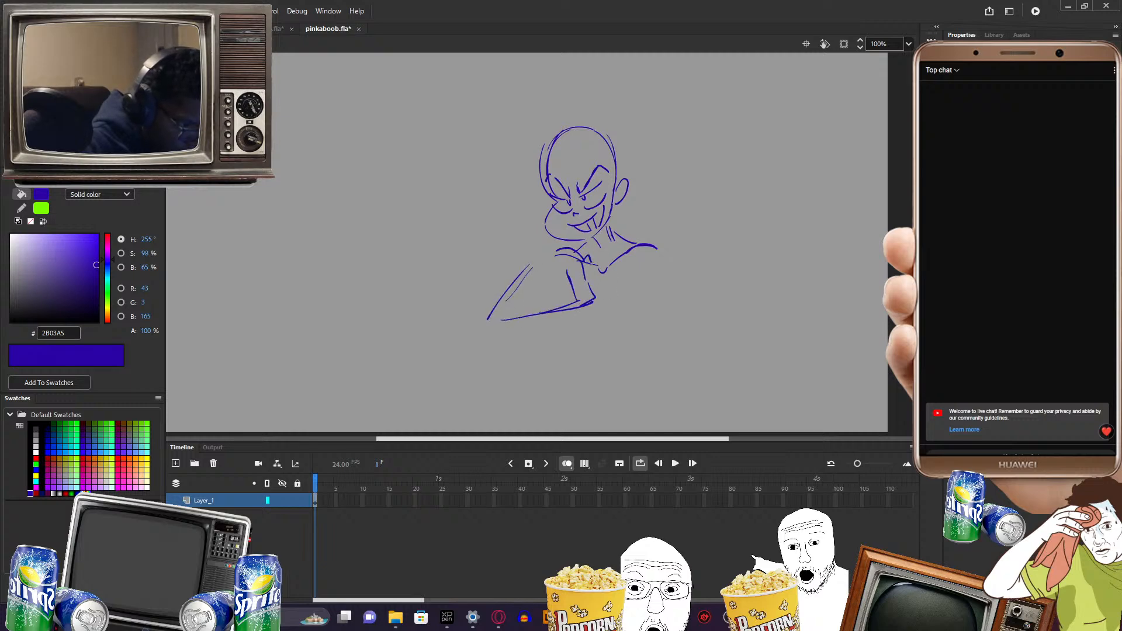
mouse_move(569, 289)
mouse_down()
mouse_move(513, 294)
mouse_move(493, 313)
mouse_move(534, 322)
mouse_move(597, 301)
mouse_up()
drag(549, 252, 517, 290)
- Sketch the opposite arm bent at the elbow, with its rough hand raised in front of the chest
mouse_move(717, 281)
mouse_down()
mouse_move(690, 277)
mouse_move(676, 295)
mouse_up()
mouse_move(623, 270)
mouse_down()
mouse_move(637, 332)
mouse_move(569, 301)
mouse_move(568, 284)
mouse_move(591, 271)
mouse_up()
mouse_move(592, 272)
mouse_down()
mouse_move(599, 299)
mouse_move(577, 309)
mouse_up()
mouse_move(576, 311)
mouse_down()
mouse_move(599, 303)
mouse_move(598, 273)
mouse_move(581, 270)
mouse_up()
mouse_move(586, 313)
mouse_down()
mouse_move(626, 354)
mouse_move(613, 311)
mouse_move(632, 351)
mouse_move(643, 336)
mouse_up()
mouse_move(618, 266)
mouse_down()
mouse_move(634, 316)
mouse_move(679, 315)
mouse_up()
- Sketch the slim torso below the arms with both waist sides, the outer hip lines and a curved centre line
key(space)
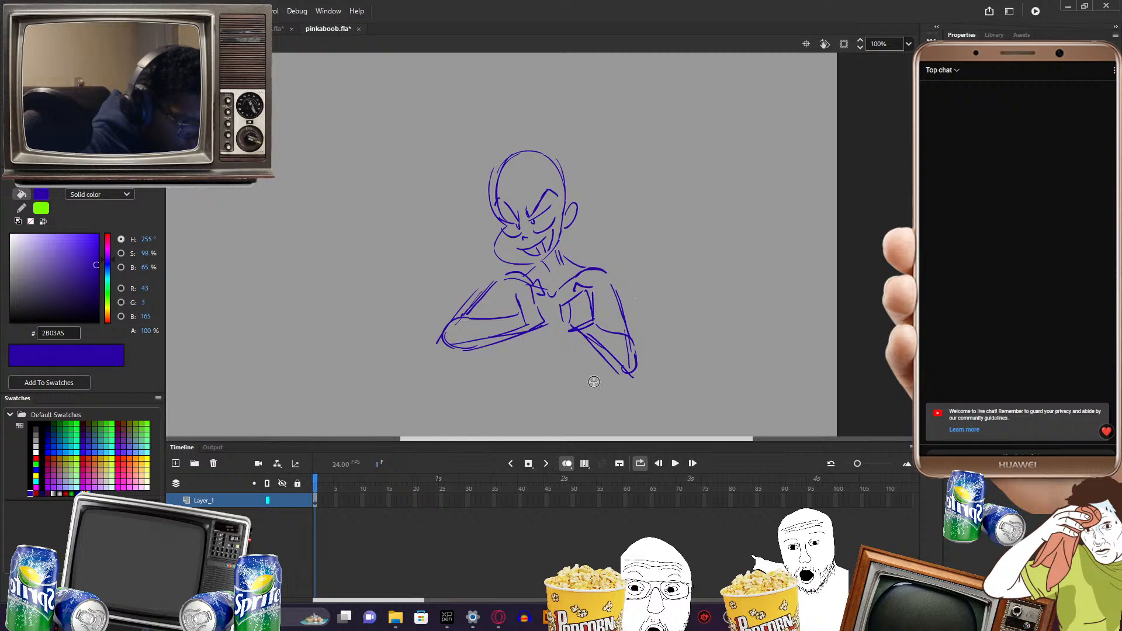
drag(523, 335, 538, 367)
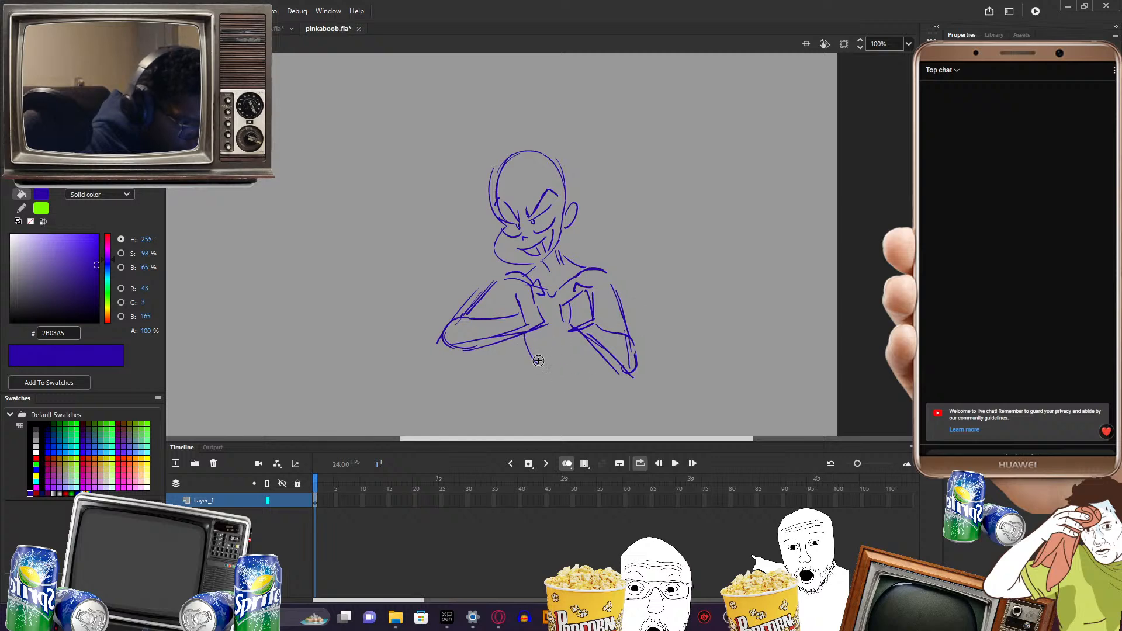
drag(602, 354, 596, 401)
drag(528, 390, 527, 394)
drag(657, 364, 641, 317)
drag(594, 377, 596, 383)
drag(505, 351, 489, 382)
mouse_move(538, 292)
mouse_down()
mouse_move(568, 381)
mouse_move(542, 390)
mouse_up()
- Sketch the lower belly curve and hip line, and add the upper thighs running past the stage's lower edge
mouse_move(516, 379)
mouse_down()
mouse_move(553, 387)
mouse_move(525, 391)
mouse_move(568, 403)
mouse_up()
drag(498, 391, 578, 397)
drag(494, 368, 464, 425)
drag(593, 379, 600, 433)
drag(549, 401, 561, 428)
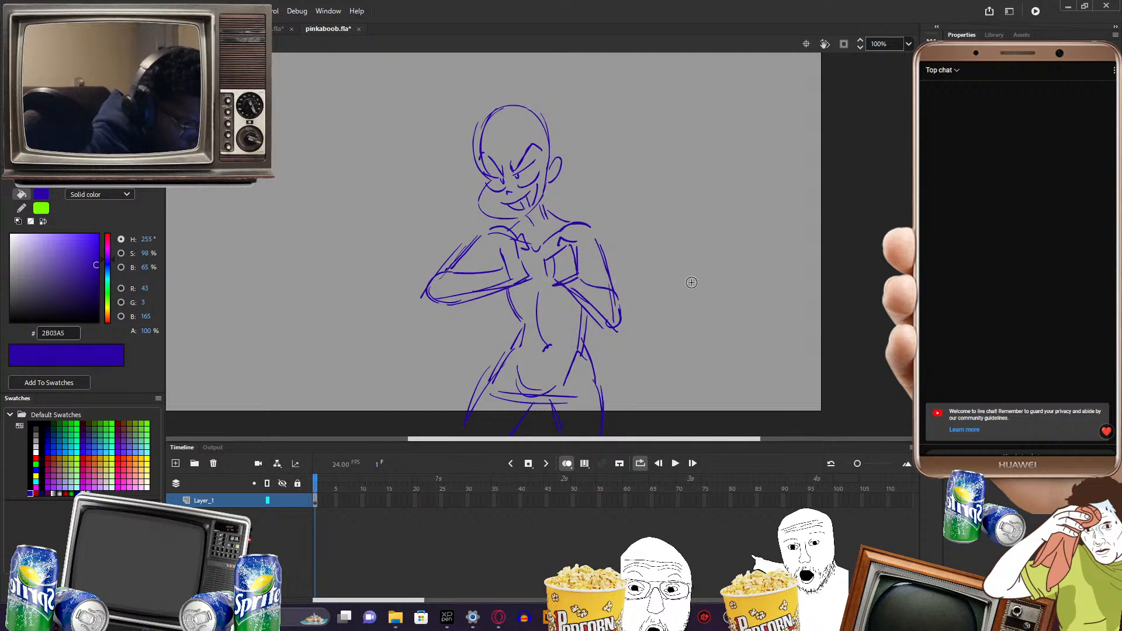
mouse_move(691, 285)
mouse_down()
mouse_move(747, 300)
mouse_move(721, 308)
mouse_move(739, 371)
mouse_move(703, 268)
mouse_move(699, 302)
mouse_up()
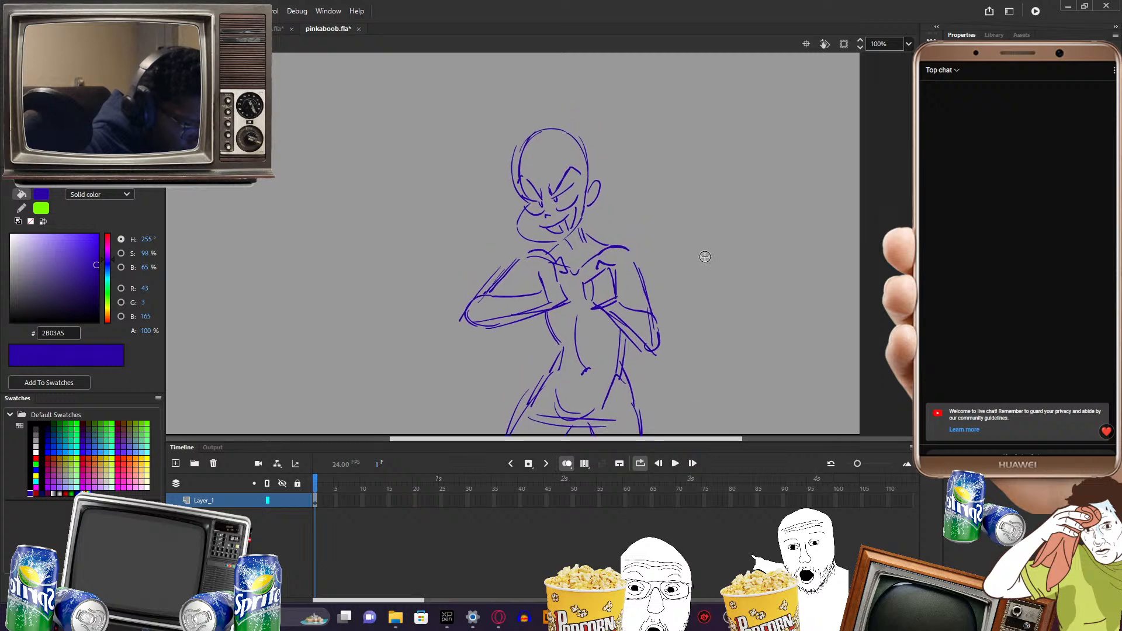
- Sketch the character's head, ear and scowling, grinning face on frame 2 over the onion-skinned first pose
key(period)
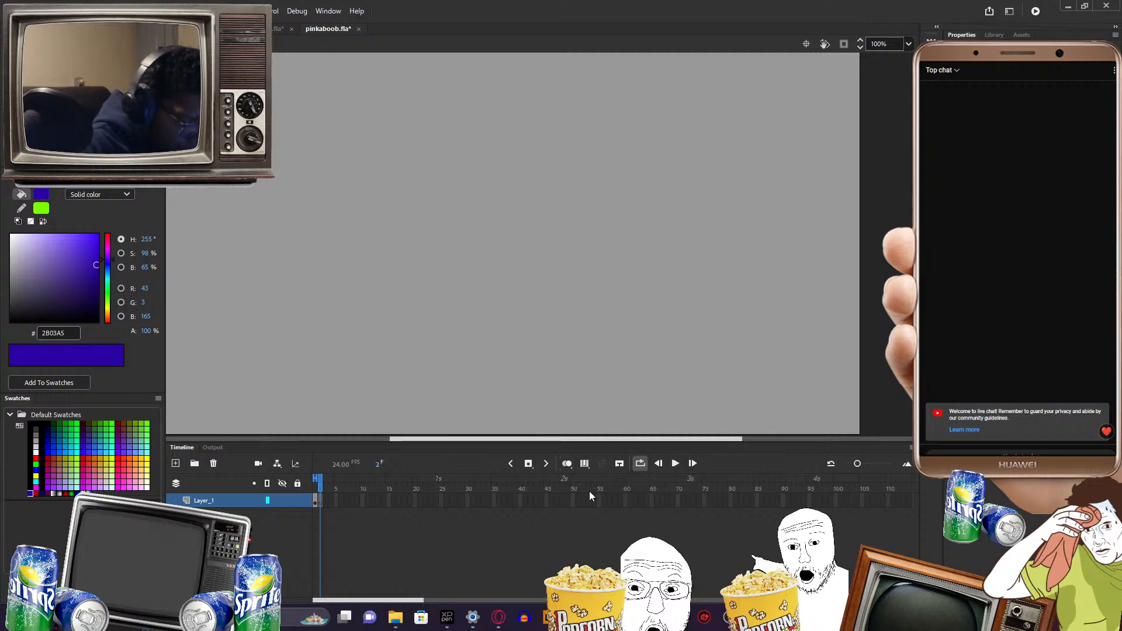
click(316, 485)
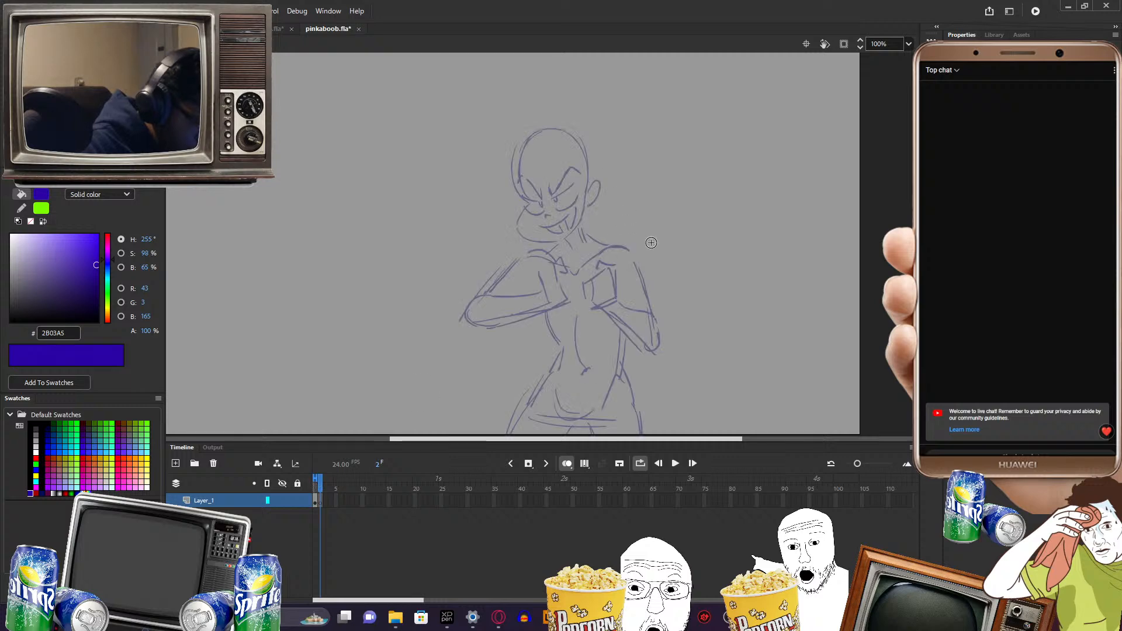
drag(592, 160, 609, 210)
mouse_move(558, 177)
mouse_down()
mouse_move(539, 240)
mouse_move(539, 198)
mouse_move(543, 256)
mouse_up()
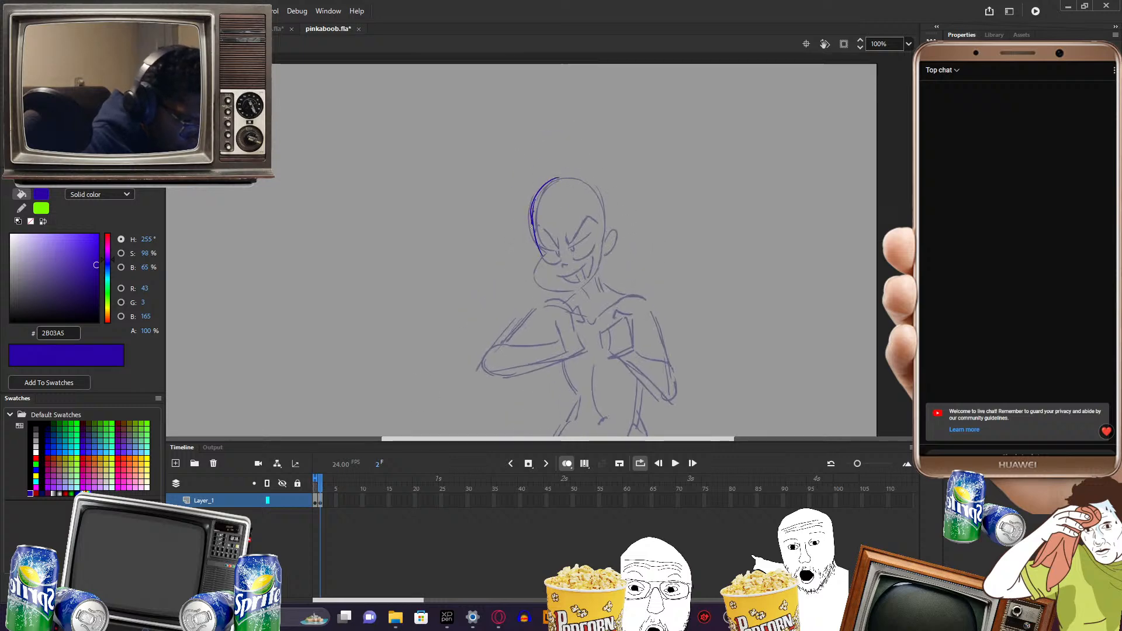
mouse_move(581, 291)
mouse_down()
mouse_move(603, 259)
mouse_move(579, 184)
mouse_move(558, 179)
mouse_move(594, 198)
mouse_move(608, 234)
mouse_up()
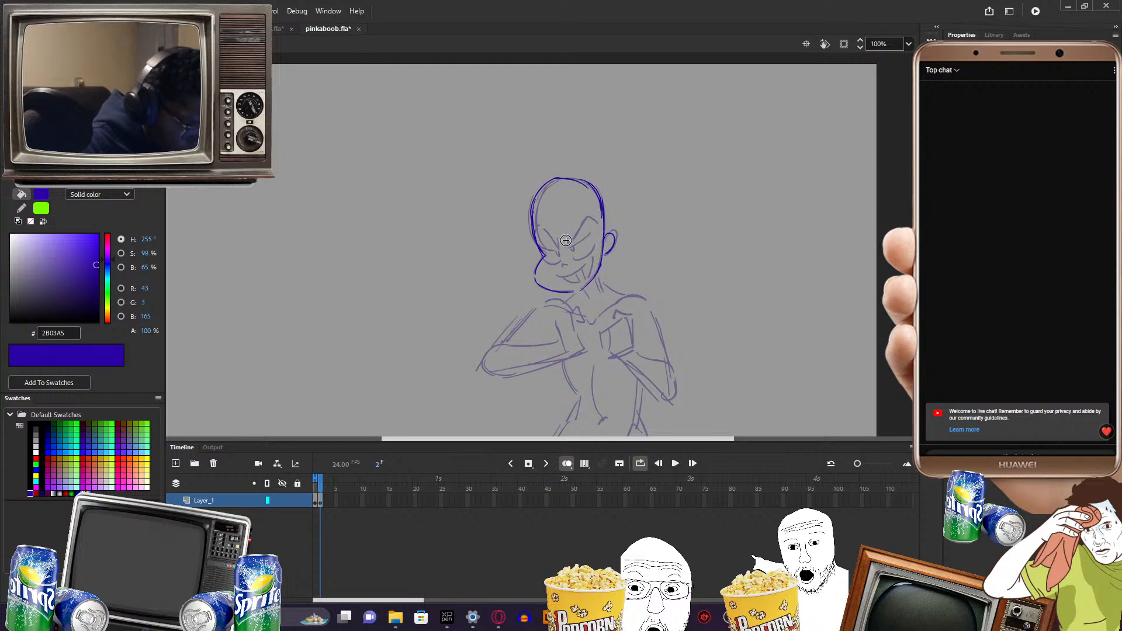
mouse_move(534, 224)
mouse_down()
mouse_move(562, 257)
mouse_move(605, 251)
mouse_move(548, 258)
mouse_up()
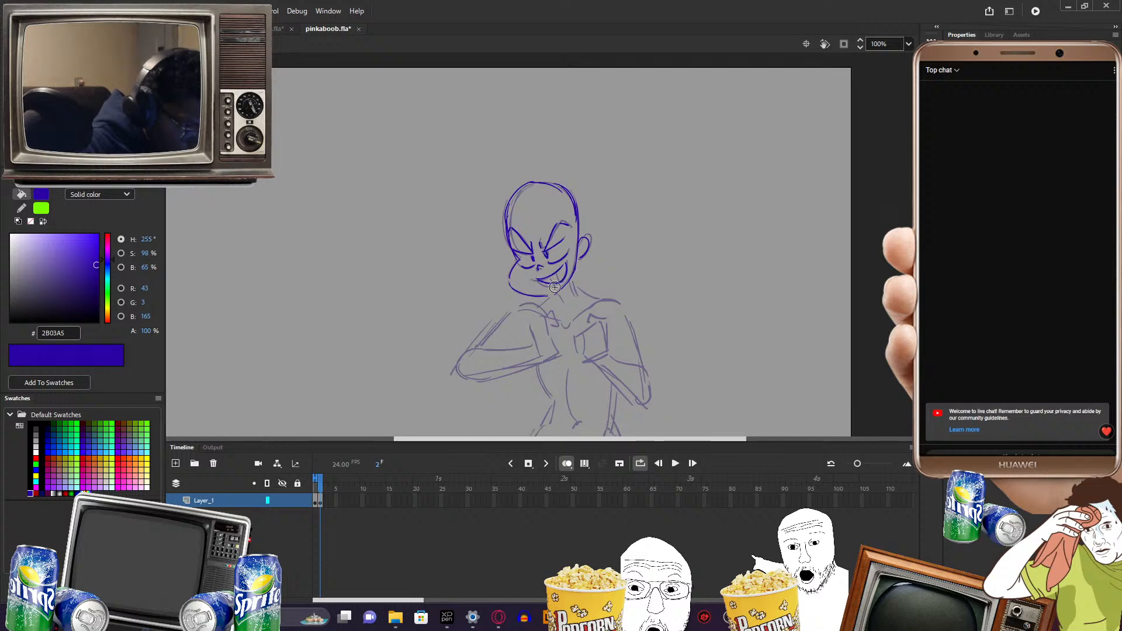
- Select the new head sketch and shift it slightly left of the onion-skinned head
key(v)
mouse_move(511, 167)
mouse_down()
mouse_move(611, 201)
mouse_move(643, 292)
mouse_move(600, 268)
mouse_up()
click(629, 264)
drag(661, 310, 643, 293)
- Draw the neck, an arm punching out to the left with a fist, and the opposite arm bent at the elbow
key(b)
drag(537, 297, 634, 290)
drag(596, 258, 496, 304)
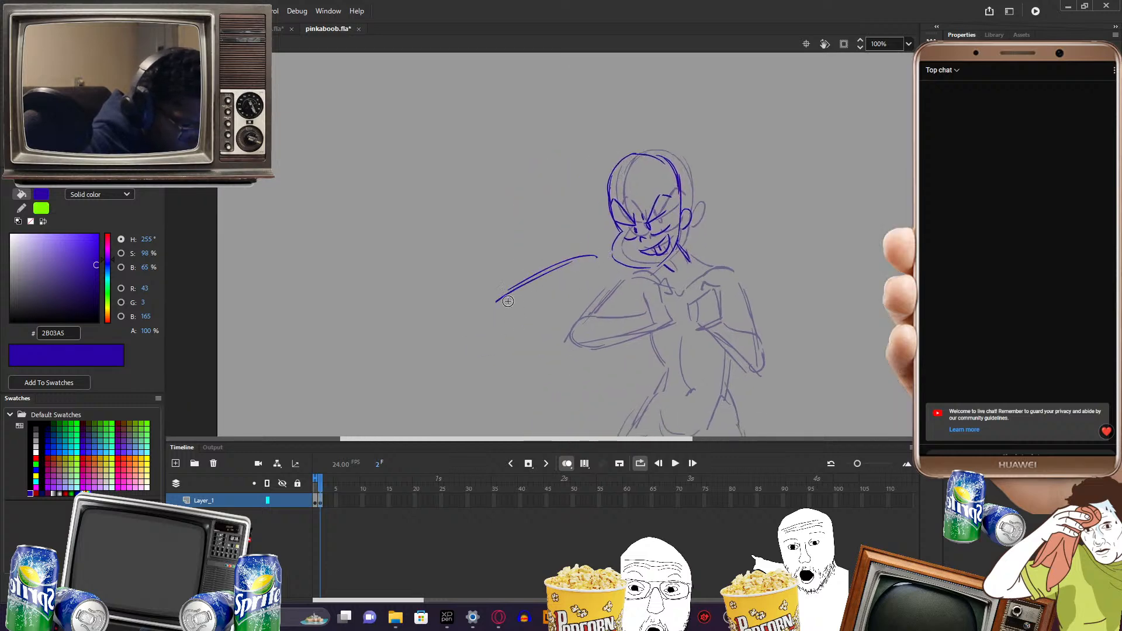
mouse_move(575, 255)
mouse_down()
mouse_move(497, 301)
mouse_move(556, 302)
mouse_up()
key(ctrl+z)
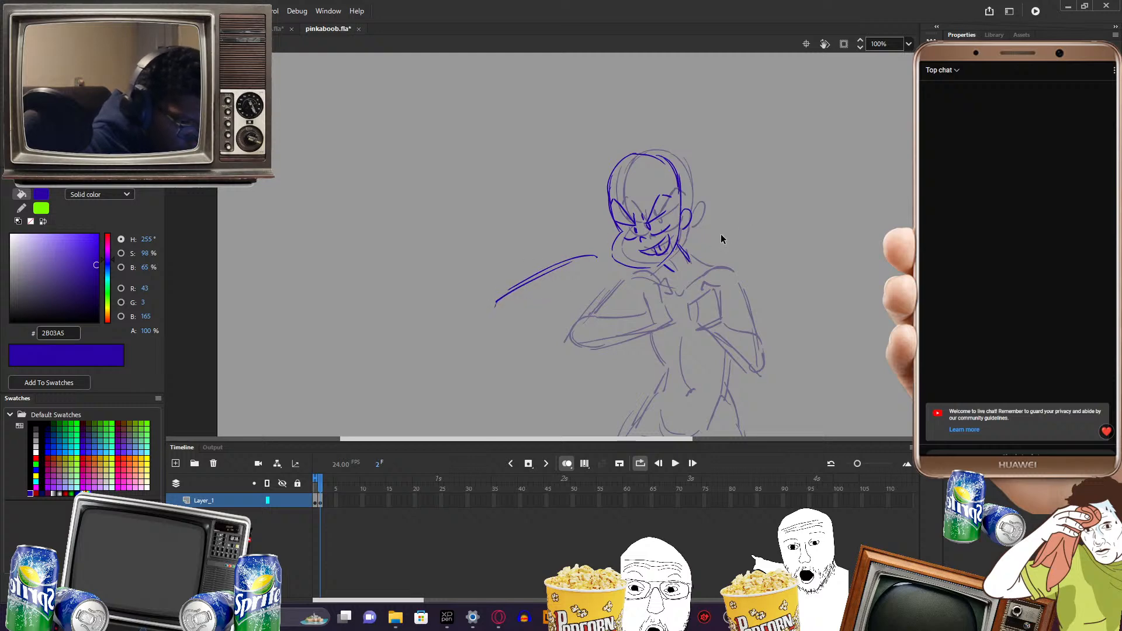
mouse_move(501, 292)
mouse_down()
mouse_move(478, 319)
mouse_move(517, 325)
mouse_move(515, 336)
mouse_move(515, 303)
mouse_move(562, 279)
mouse_move(554, 274)
mouse_up()
key(ctrl+z)
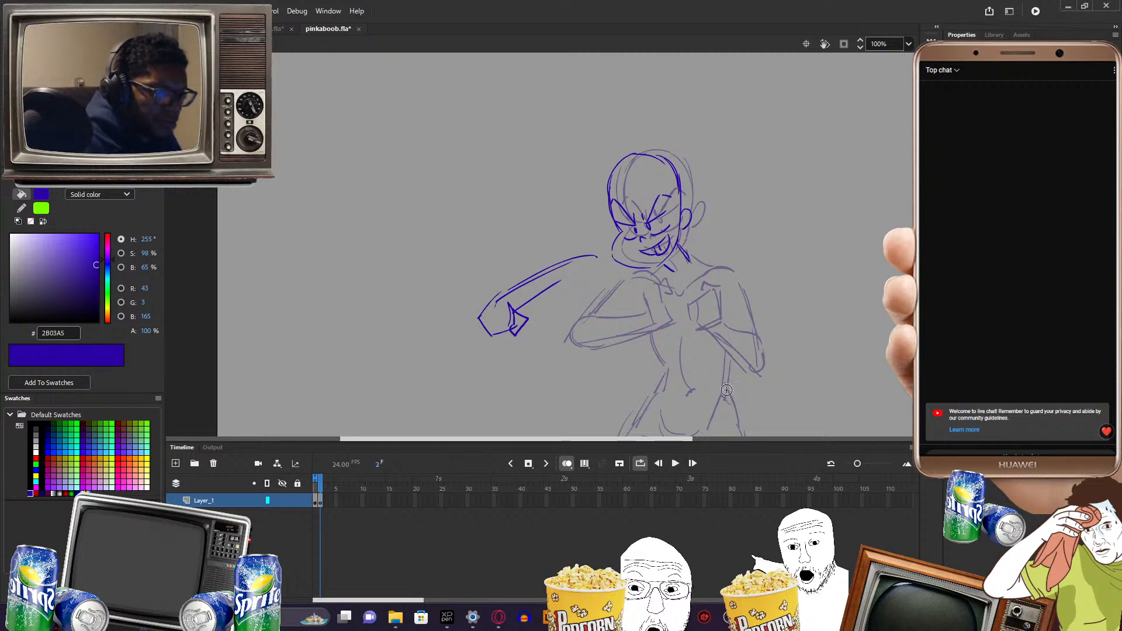
mouse_move(529, 305)
mouse_down()
mouse_move(569, 296)
mouse_move(571, 268)
mouse_move(578, 289)
mouse_move(637, 275)
mouse_move(599, 259)
mouse_up()
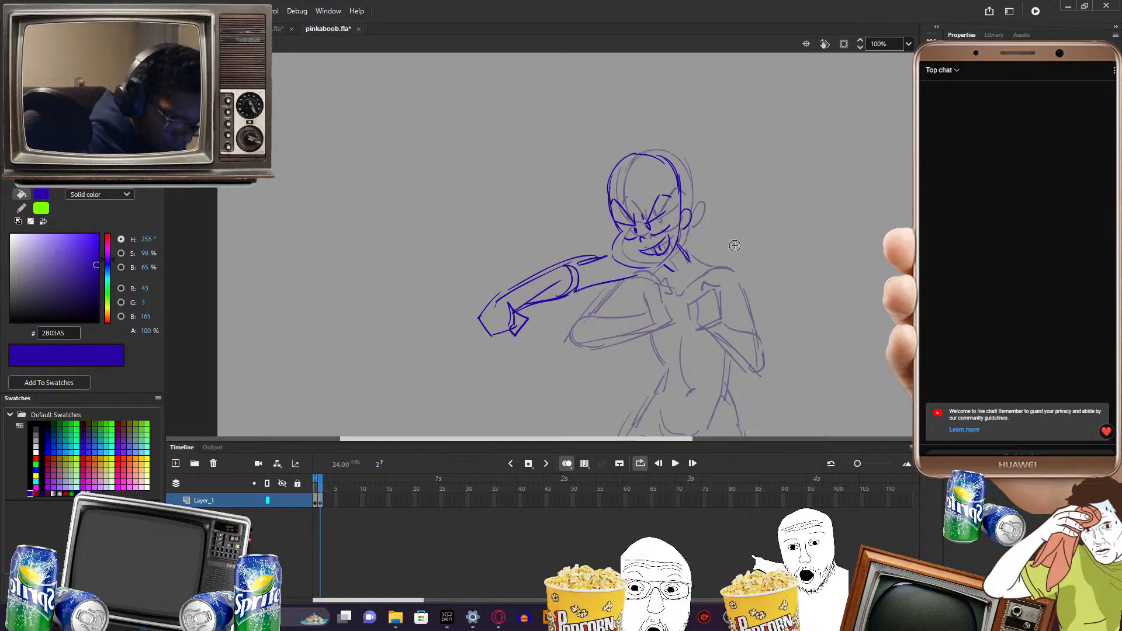
mouse_move(709, 251)
mouse_down()
mouse_move(729, 244)
mouse_move(805, 283)
mouse_move(754, 308)
mouse_move(733, 301)
mouse_move(759, 308)
mouse_move(784, 271)
mouse_move(805, 291)
mouse_up()
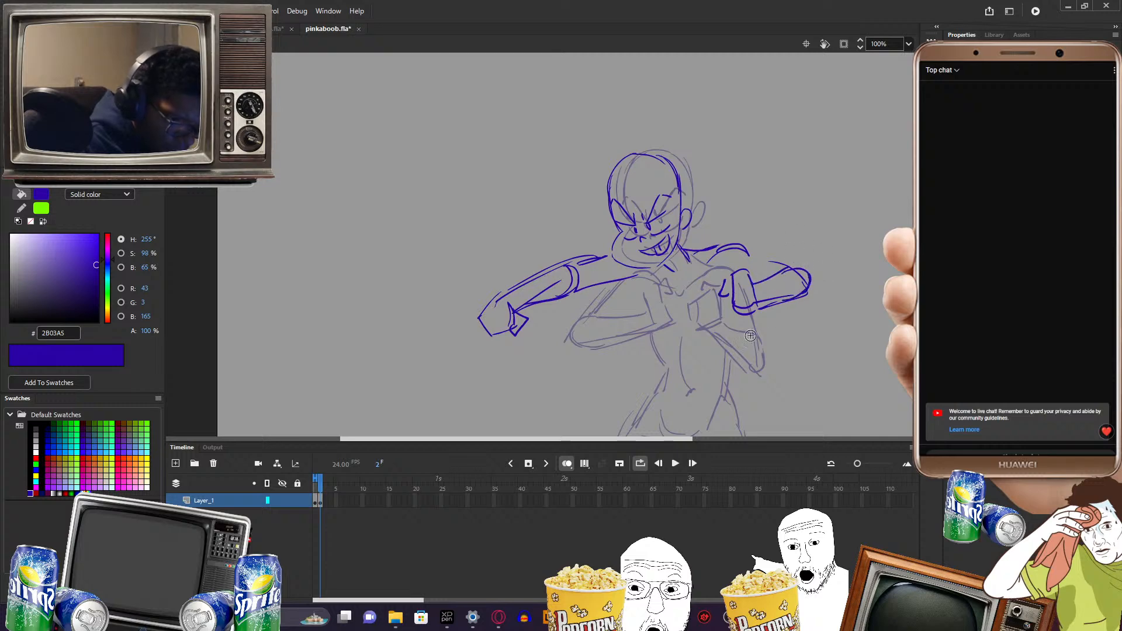
- Move the sketched head and both arms together further left and slightly down from the first pose
key(v)
drag(411, 134, 847, 408)
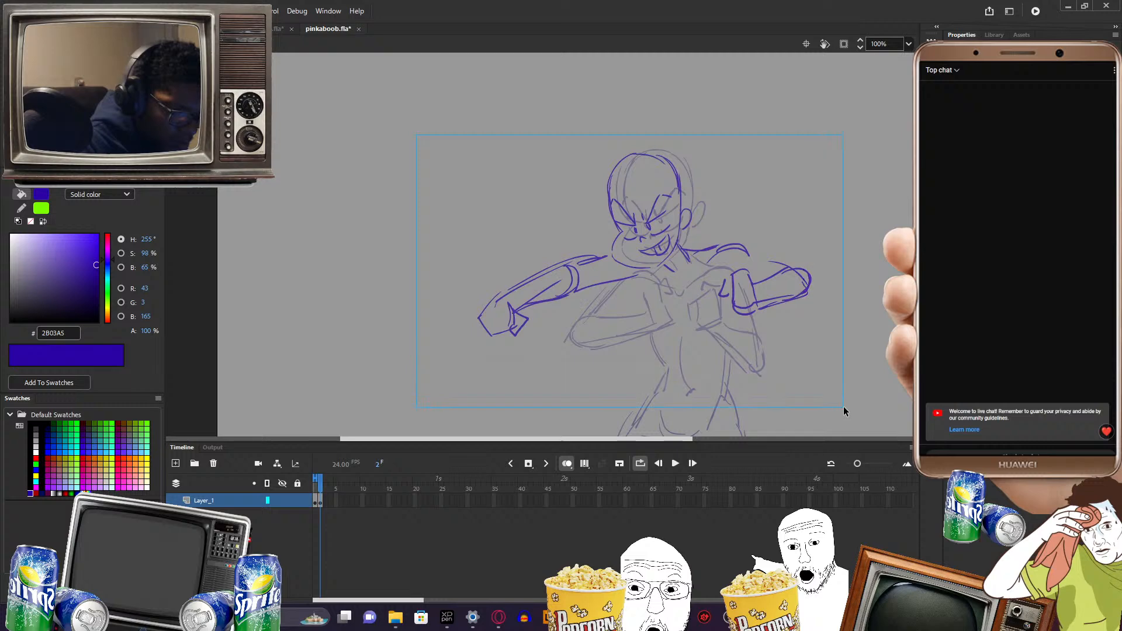
drag(800, 299, 772, 310)
click(791, 318)
- Draw the leaning torso, waist and hips of the punch pose, with curved lines across the tops of the thighs
key(b)
scroll(794, 353, down, 1)
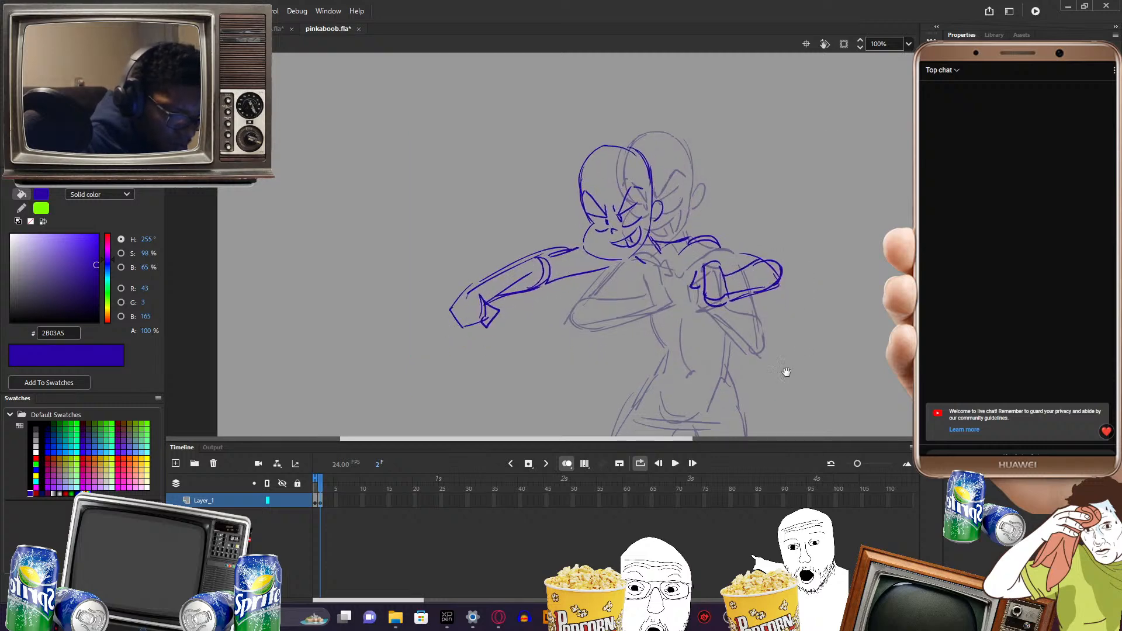
drag(607, 272, 653, 325)
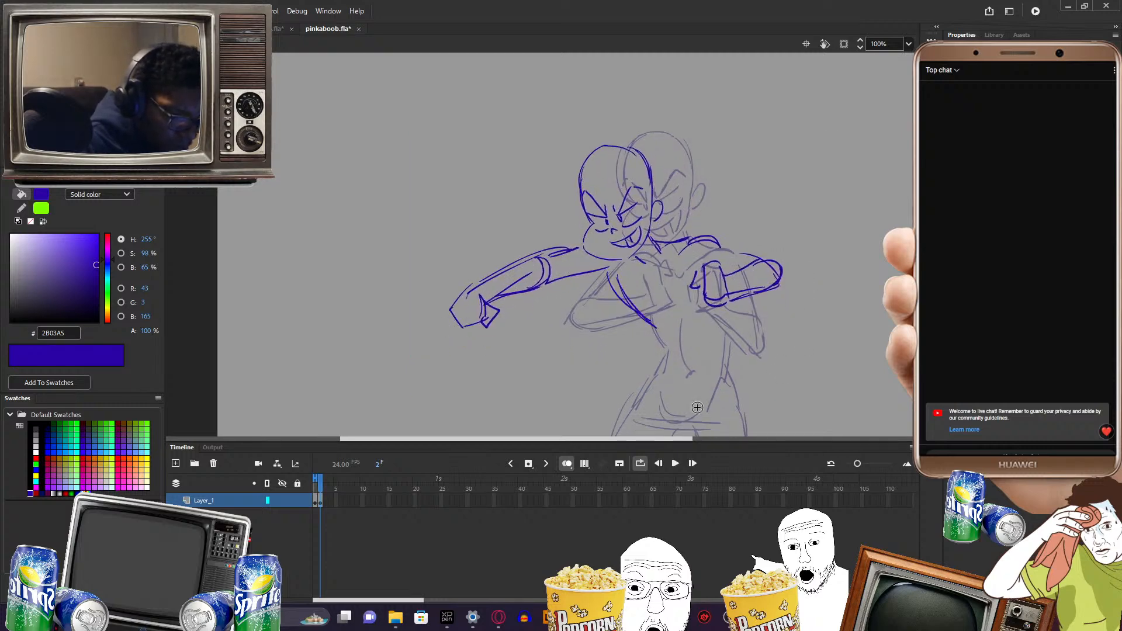
mouse_move(717, 307)
mouse_down()
mouse_move(728, 358)
mouse_move(748, 348)
mouse_up()
drag(663, 314, 638, 355)
drag(722, 318, 743, 363)
mouse_move(631, 357)
mouse_down()
mouse_move(673, 385)
mouse_move(739, 356)
mouse_up()
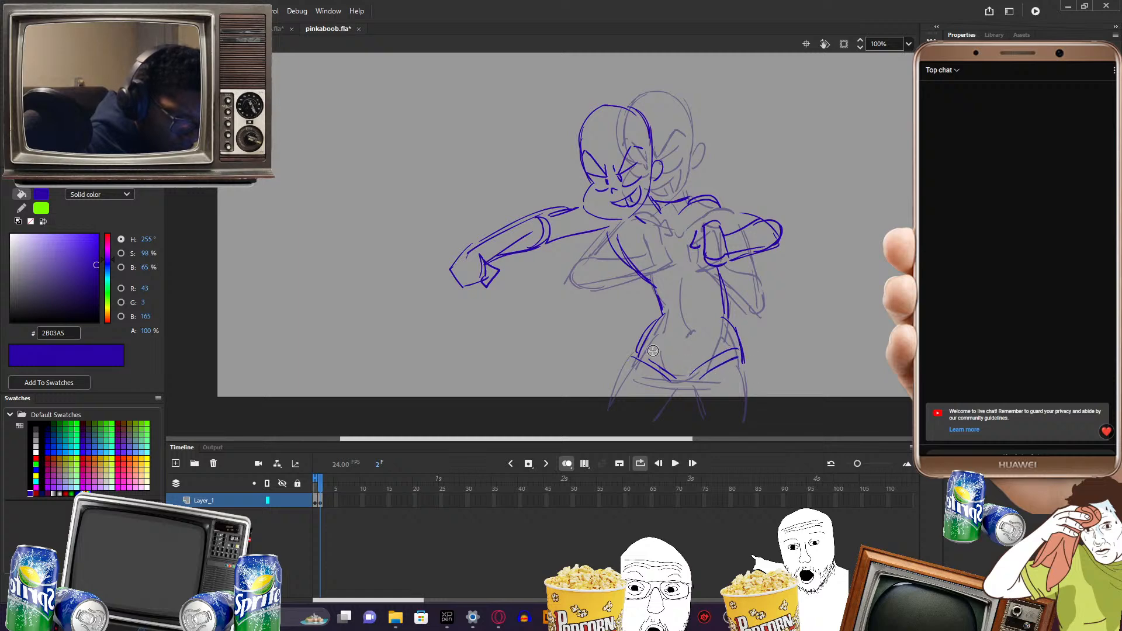
- Draw the upper legs of the punch pose below the hips
drag(638, 354, 607, 411)
drag(631, 361, 604, 412)
mouse_move(677, 383)
mouse_down()
mouse_move(660, 409)
mouse_move(704, 414)
mouse_up()
drag(738, 356, 747, 404)
drag(824, 312, 777, 362)
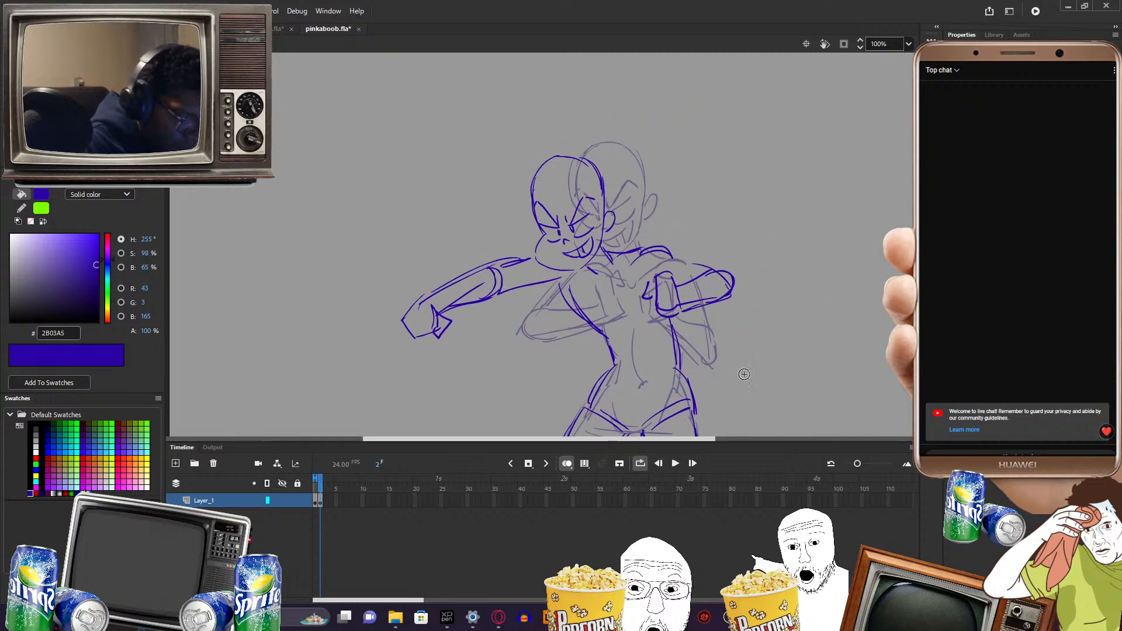
- Extend the first pose's exposure by four frames so the punch pose starts on frame 6
key(comma)
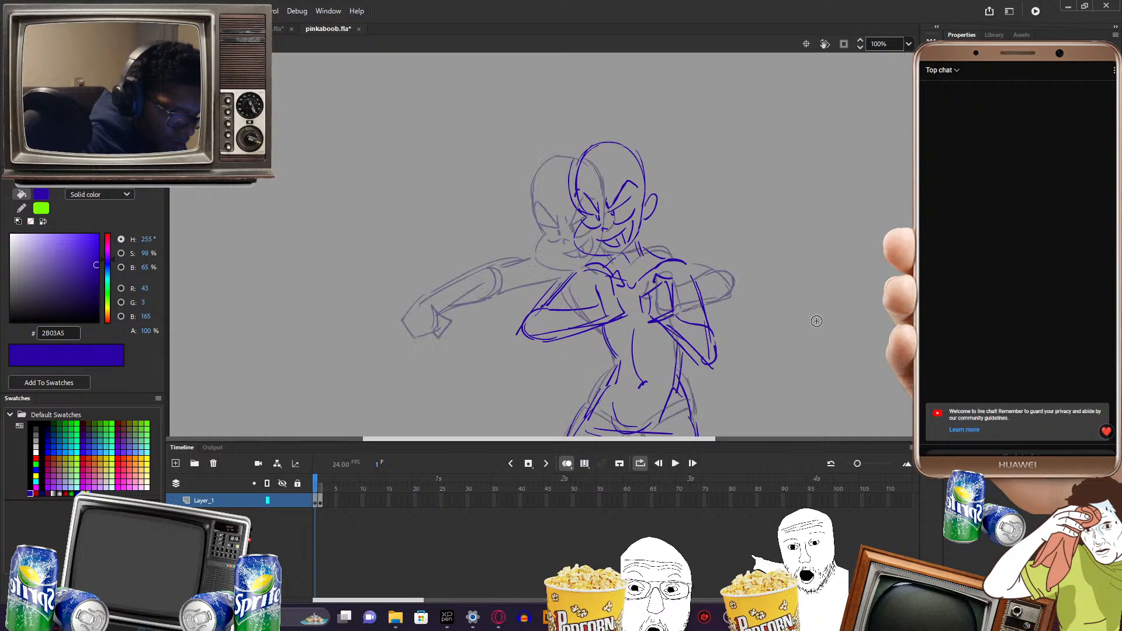
click(316, 498)
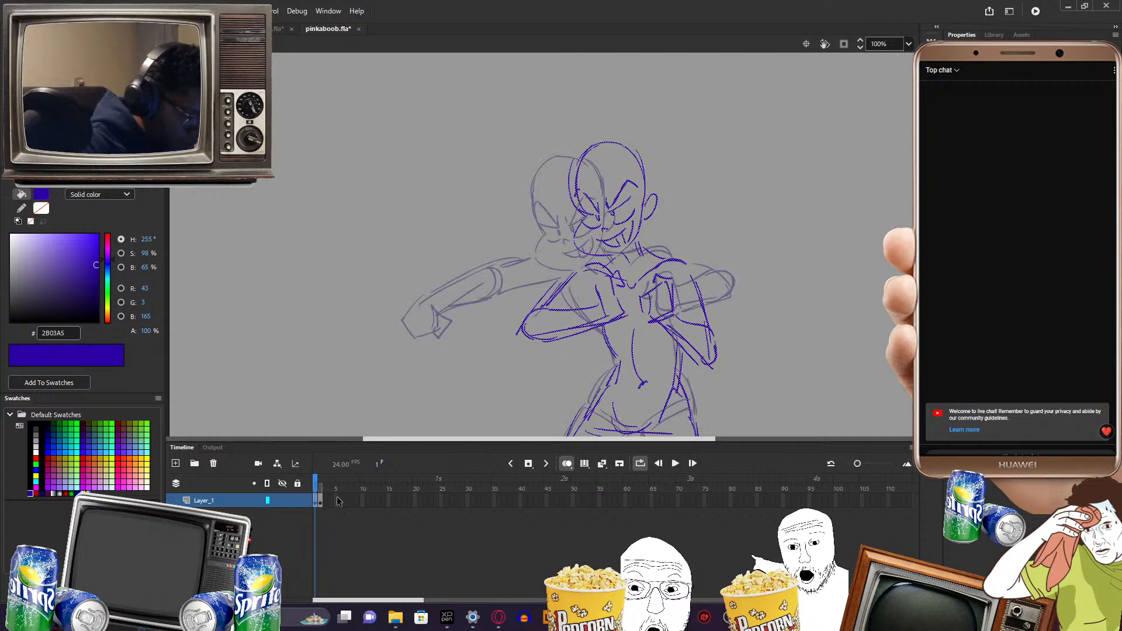
key(F5)
key(F5)
key(F5)
key(F5)
- Hold the punch pose through frame 10, set the loop range to frames 1–10 and play the animation
click(342, 501)
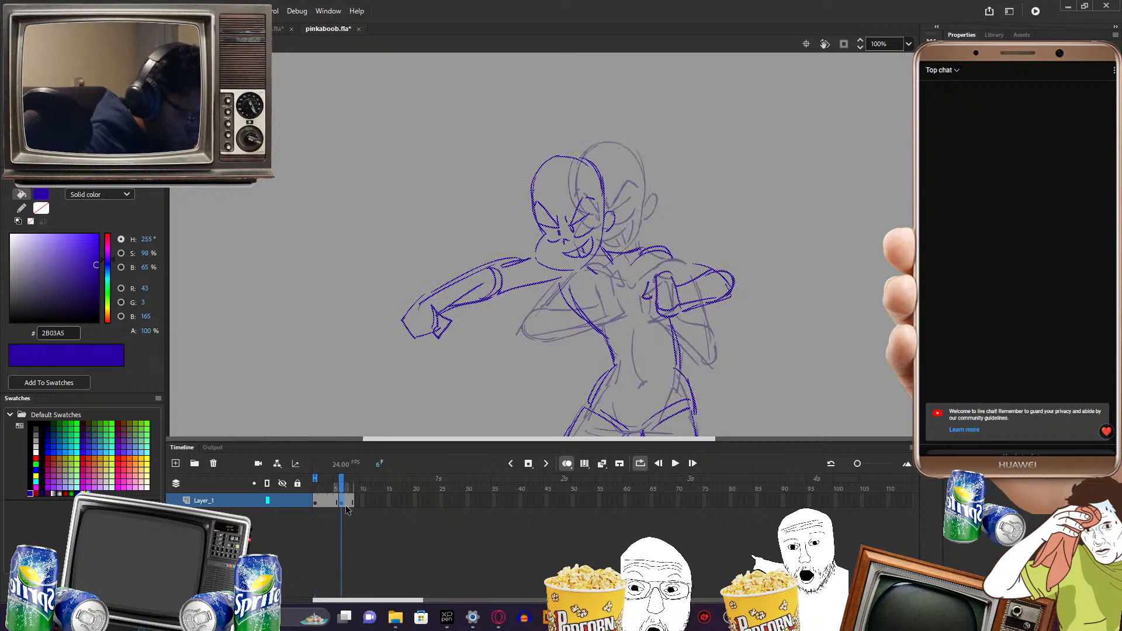
key(shift+comma)
drag(321, 480, 328, 478)
key(Return)
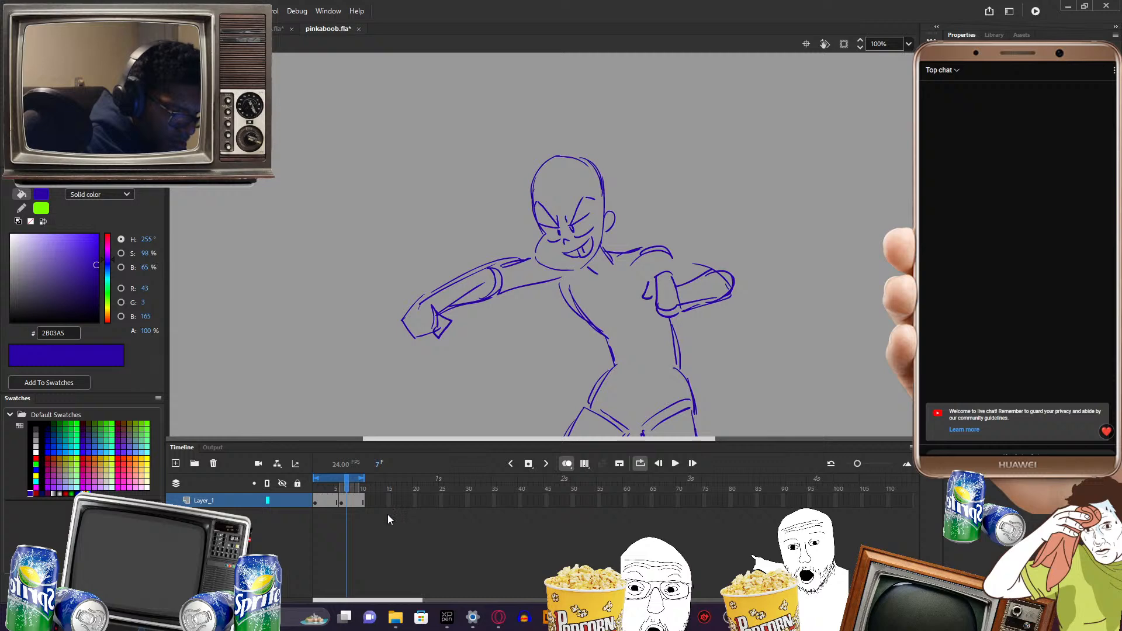
key(Return)
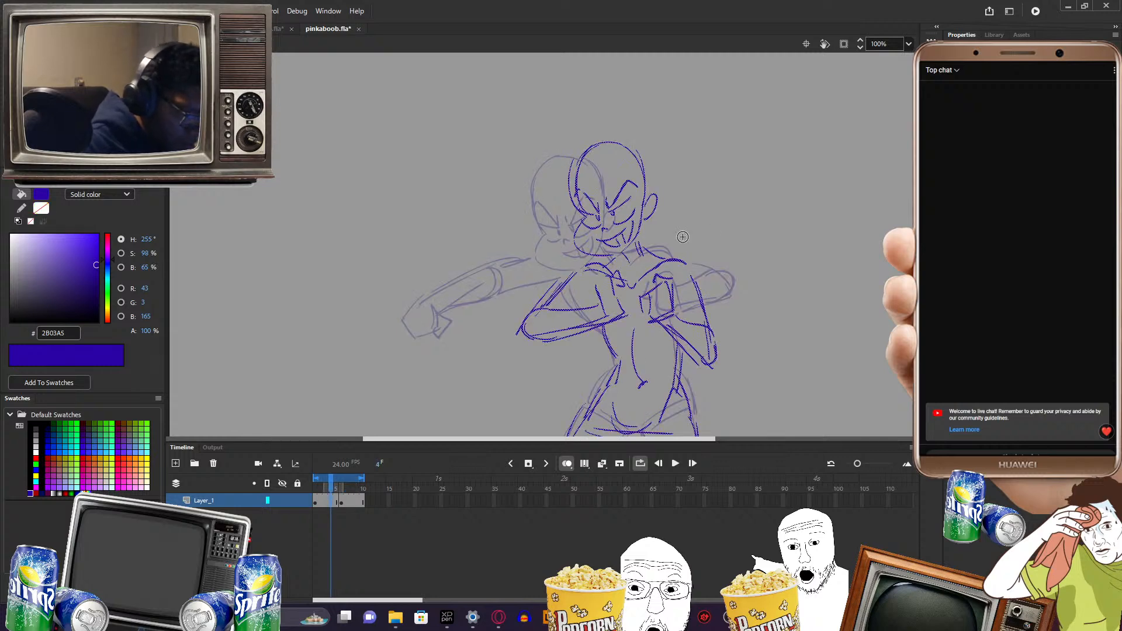
- Insert a blank keyframe on frame 4 and draw the in-between head, grinning face and neck over the onion-skinned first pose
key(F7)
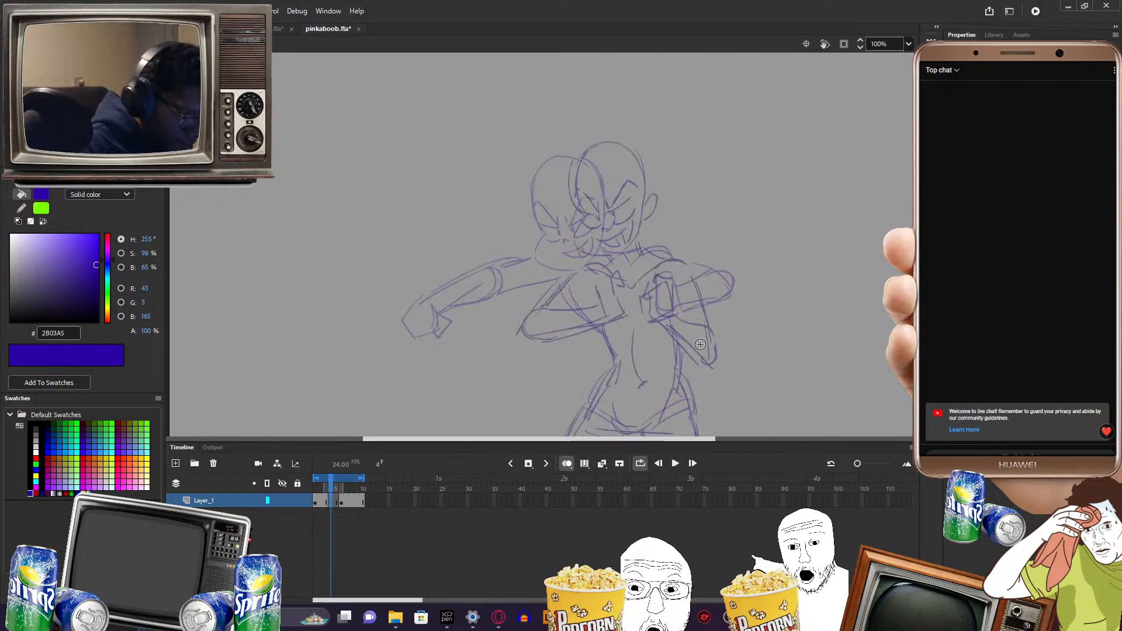
drag(321, 486, 326, 487)
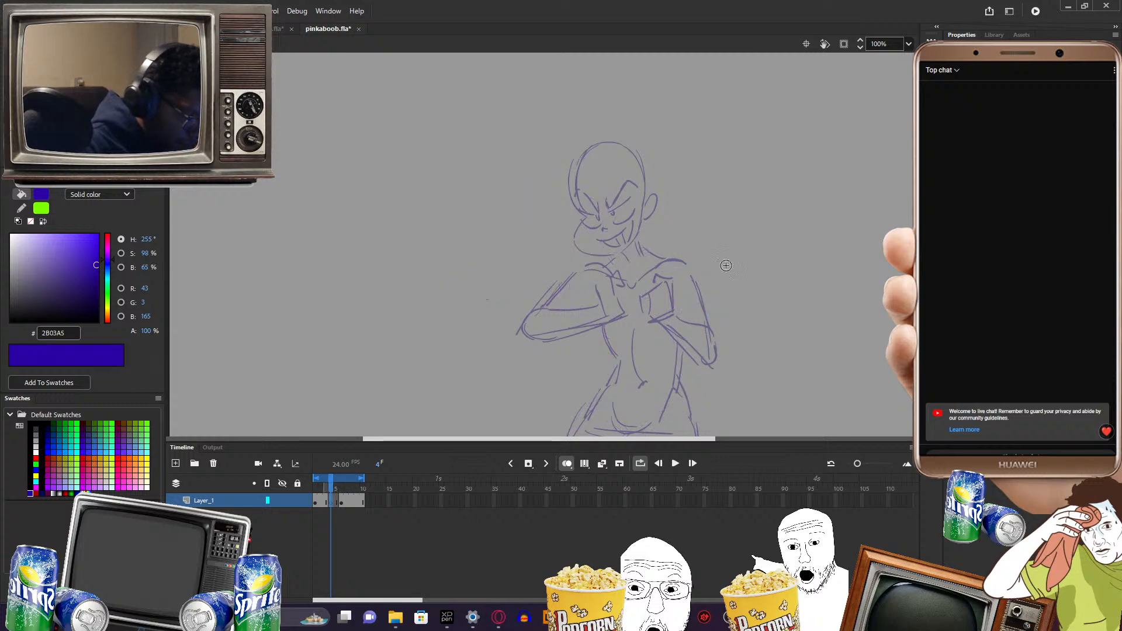
drag(719, 260, 728, 288)
mouse_move(610, 171)
mouse_down()
mouse_move(578, 207)
mouse_move(595, 249)
mouse_move(637, 280)
mouse_move(653, 248)
mouse_up()
mouse_move(649, 194)
mouse_down()
mouse_move(655, 244)
mouse_move(643, 211)
mouse_move(603, 239)
mouse_move(580, 223)
mouse_up()
drag(688, 241, 681, 259)
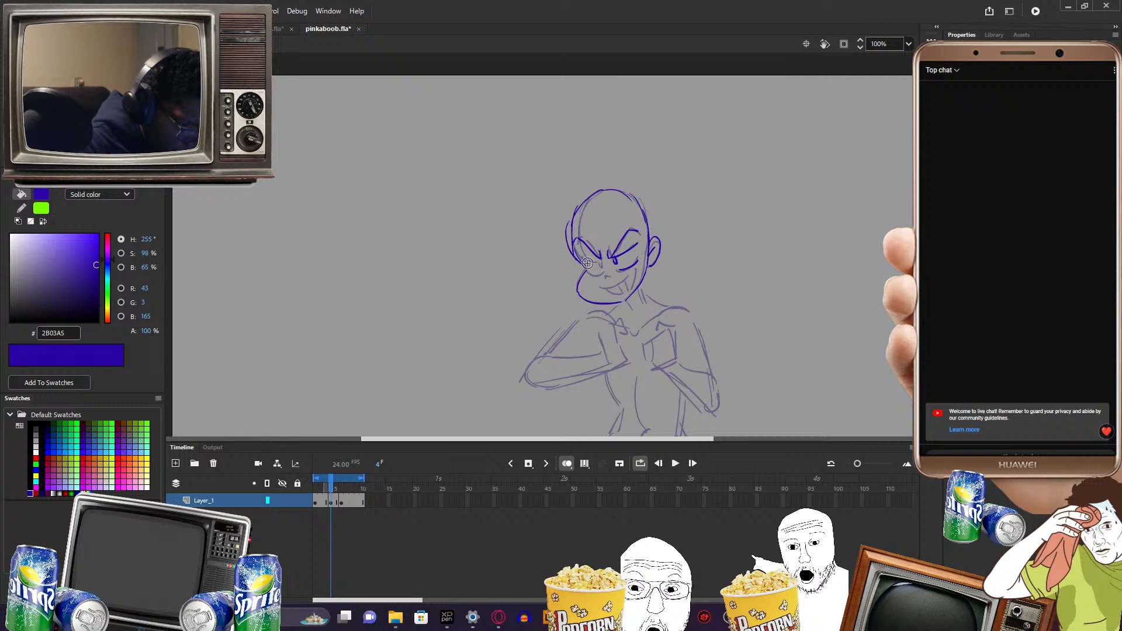
drag(639, 283, 629, 277)
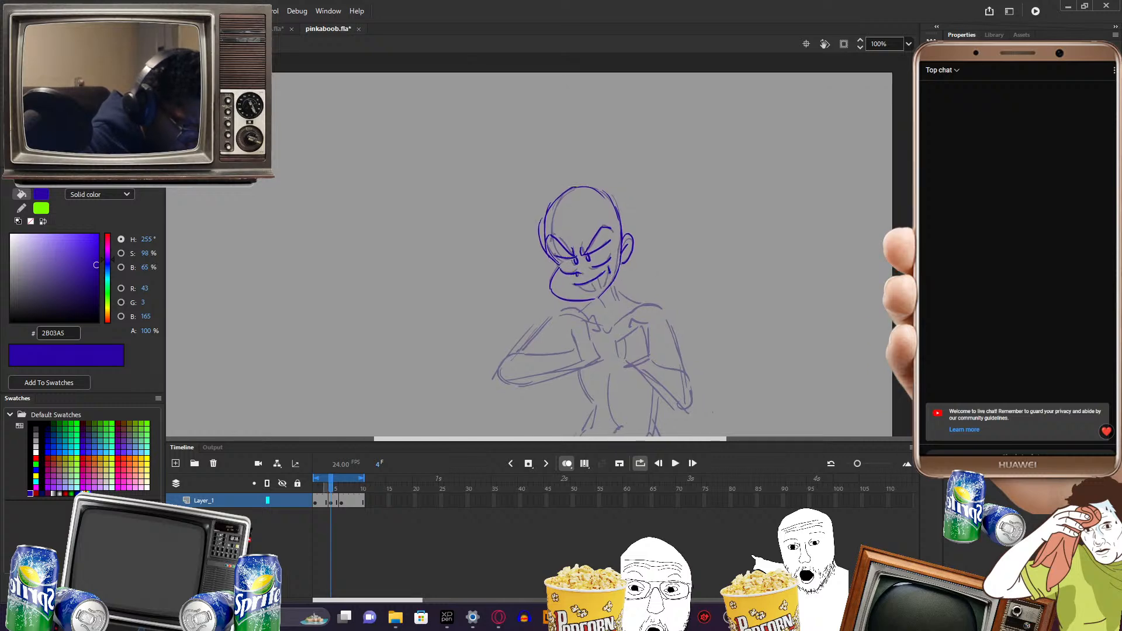
drag(672, 317, 646, 283)
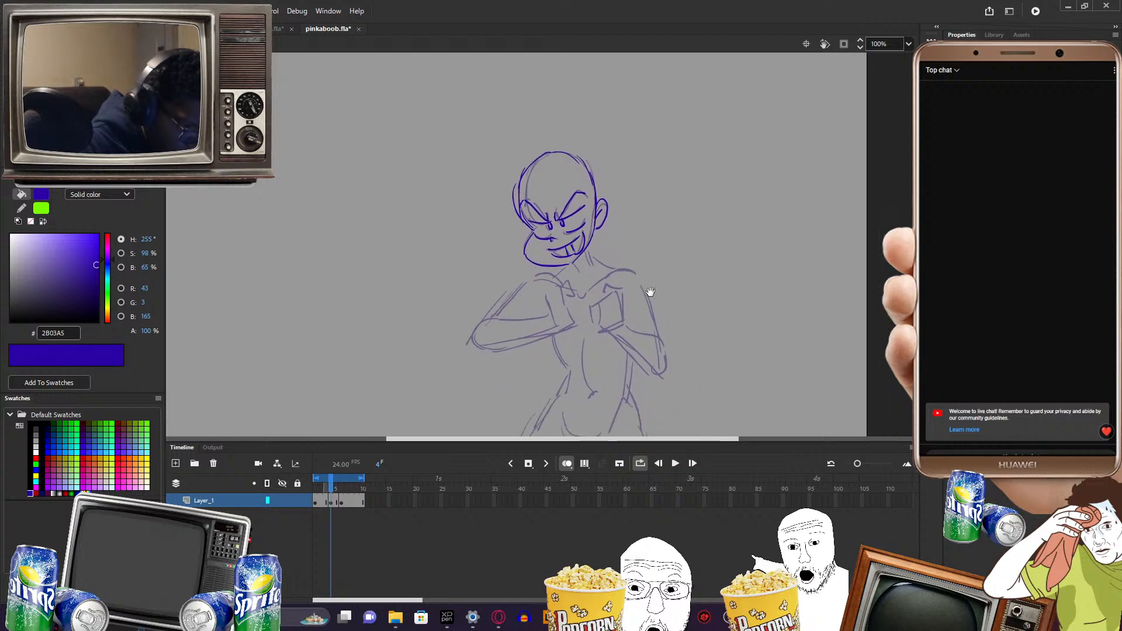
drag(572, 263, 576, 270)
- Draw both clenched fists raised in front of the chest, with their bent arms and shoulders, on frame 4
mouse_move(629, 288)
mouse_down()
mouse_move(622, 272)
mouse_move(664, 268)
mouse_up()
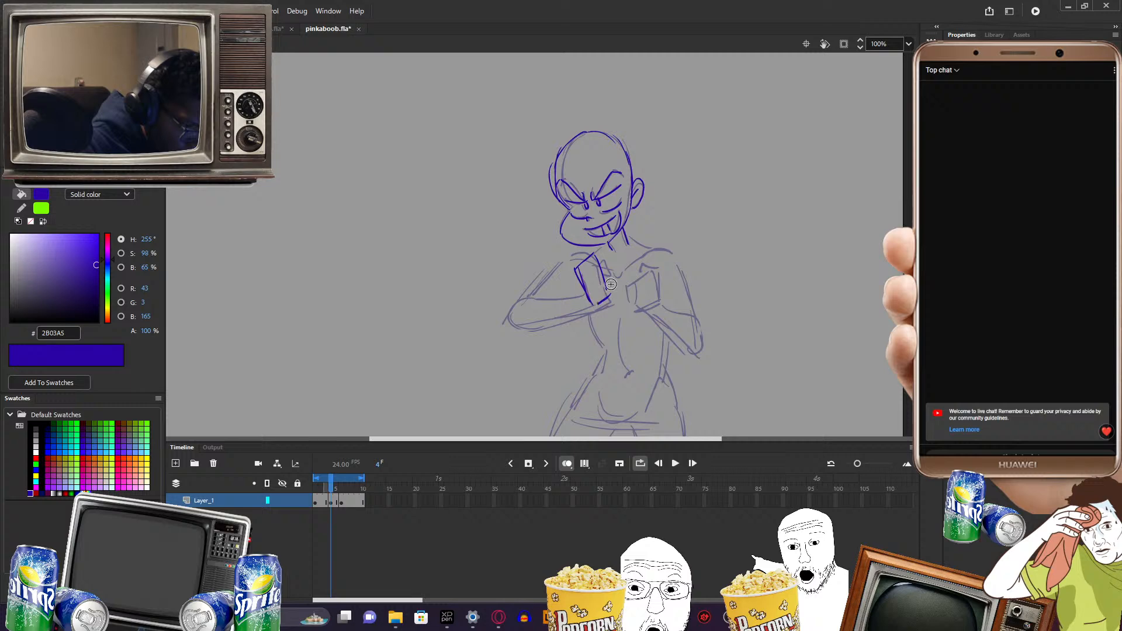
drag(608, 270, 602, 276)
drag(634, 292, 673, 285)
mouse_move(569, 290)
mouse_down()
mouse_move(564, 322)
mouse_move(624, 298)
mouse_up()
drag(701, 266, 665, 315)
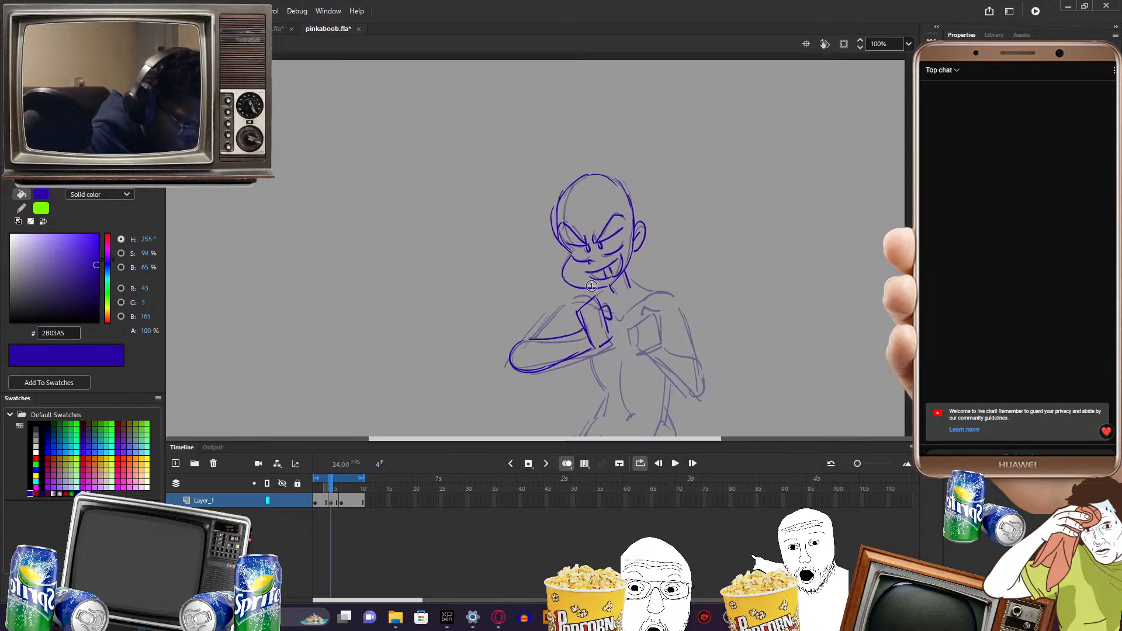
mouse_move(596, 297)
mouse_down()
mouse_move(567, 294)
mouse_move(525, 339)
mouse_up()
mouse_move(706, 293)
mouse_down()
mouse_move(578, 308)
mouse_move(556, 329)
mouse_move(587, 346)
mouse_move(567, 308)
mouse_move(604, 388)
mouse_move(636, 382)
mouse_up()
drag(566, 291, 618, 312)
drag(592, 434, 589, 389)
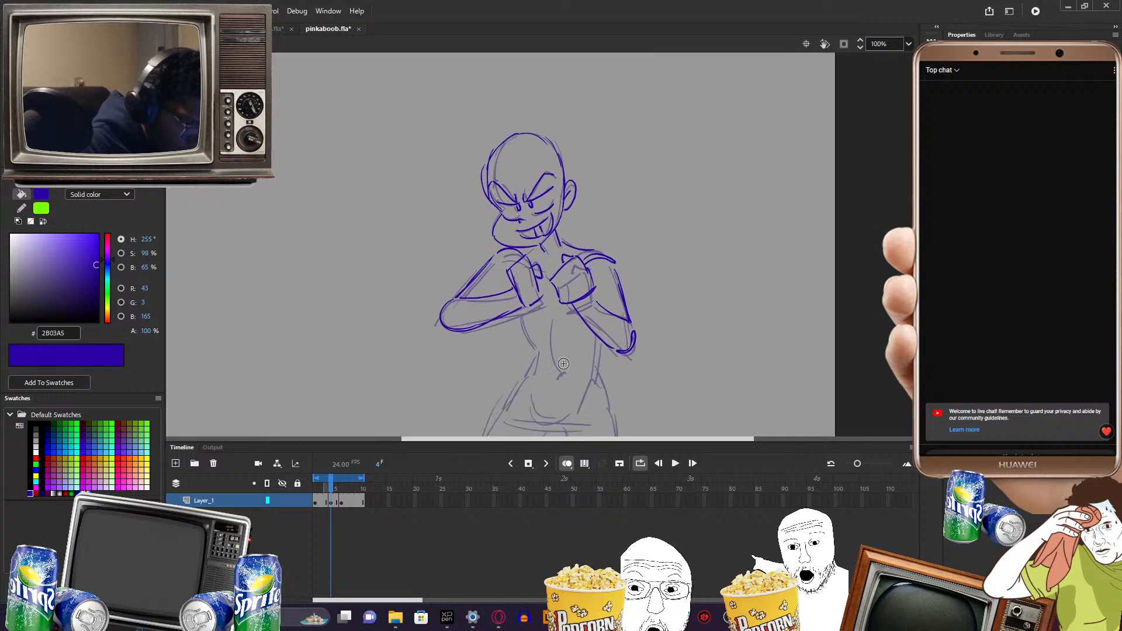
- Draw the torso, belly line, hips and upper legs of the frame 4 pose
drag(521, 318, 537, 355)
mouse_move(522, 319)
mouse_down()
mouse_move(602, 326)
mouse_move(590, 318)
mouse_move(602, 368)
mouse_move(505, 353)
mouse_move(551, 317)
mouse_move(570, 369)
mouse_up()
drag(589, 328, 574, 358)
drag(494, 358, 472, 404)
mouse_move(541, 379)
mouse_down()
mouse_move(518, 415)
mouse_move(568, 413)
mouse_up()
drag(601, 372, 612, 414)
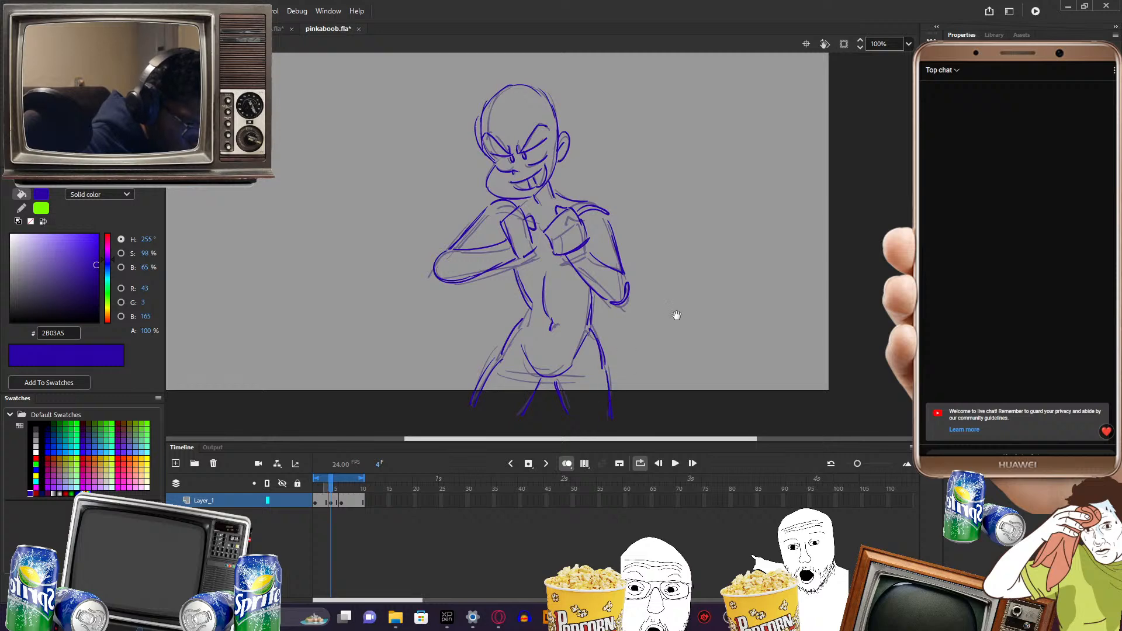
- Play back the looping animation and step through its frames to the punch pose on frame 6
key(Return)
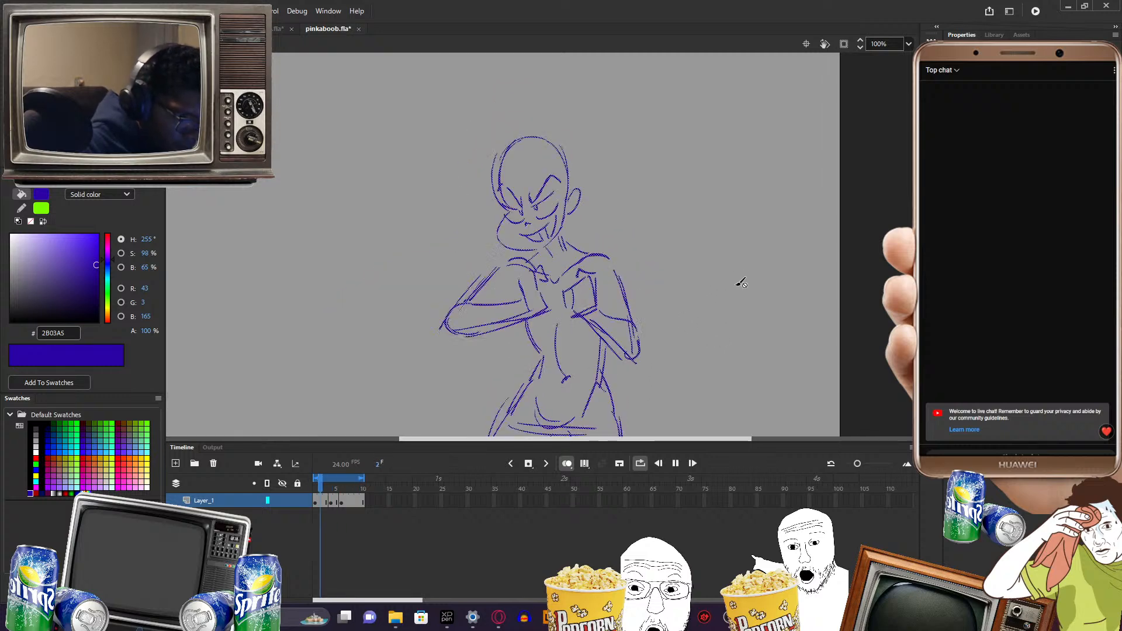
key(Return)
key(period)
key(period)
key(period)
key(period)
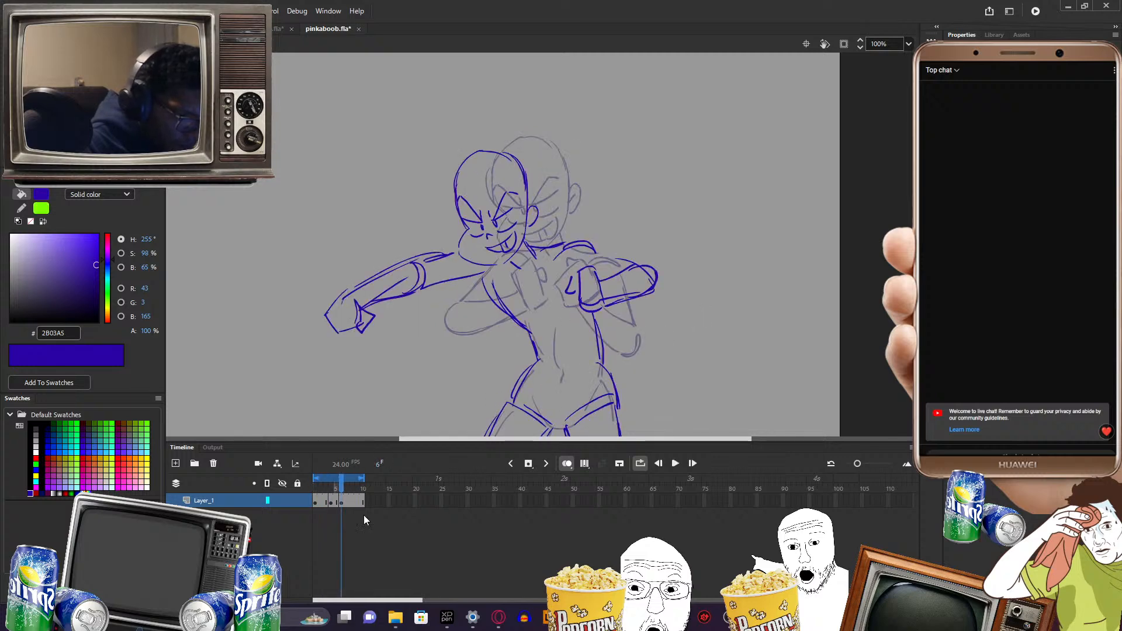
- Retime the poses by moving the punch keyframe to frame 8 and the raised-fists keyframe to frame 2
click(343, 501)
drag(342, 501, 351, 501)
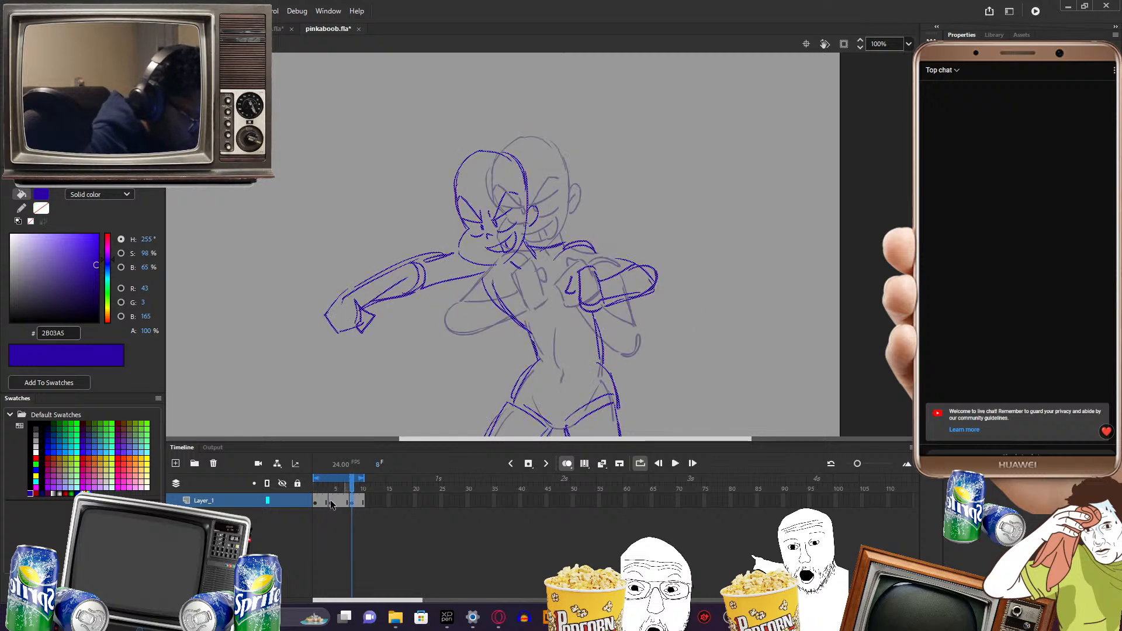
click(329, 502)
click(322, 500)
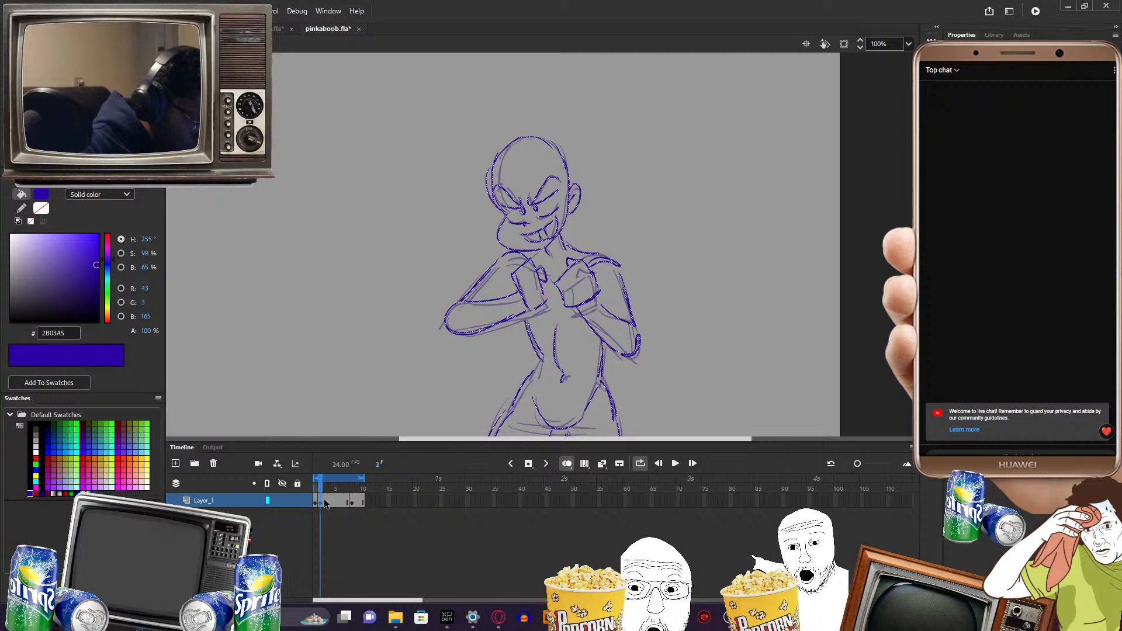
- Insert a blank keyframe on frame 7 and draw the in-between's head, ear, scowling eyes and toothy grin
click(345, 502)
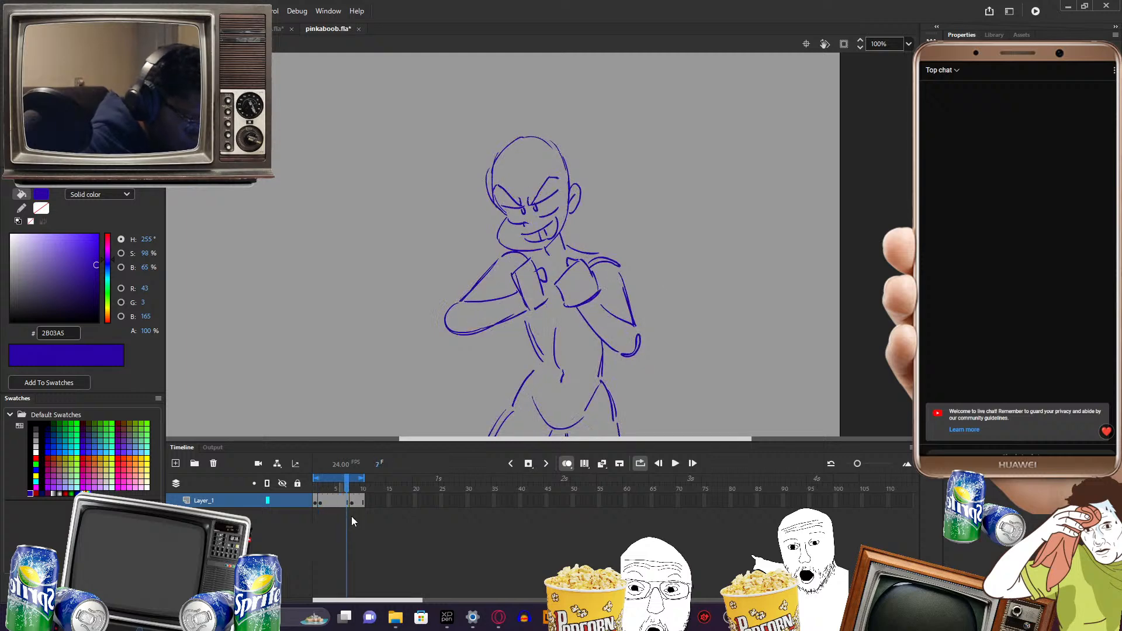
key(F7)
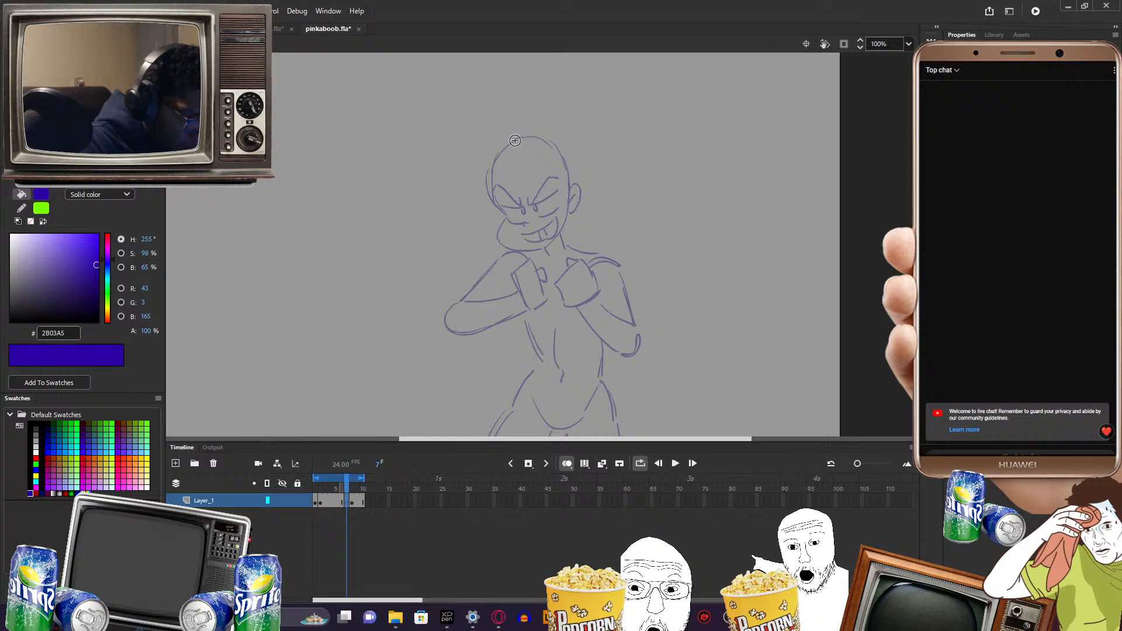
key(ctrl+z)
click(342, 490)
mouse_move(343, 490)
mouse_down()
mouse_move(357, 495)
mouse_move(358, 483)
mouse_move(346, 486)
mouse_up()
click(348, 502)
mouse_move(474, 150)
mouse_down()
mouse_move(454, 186)
mouse_move(469, 235)
mouse_move(460, 253)
mouse_move(498, 263)
mouse_up()
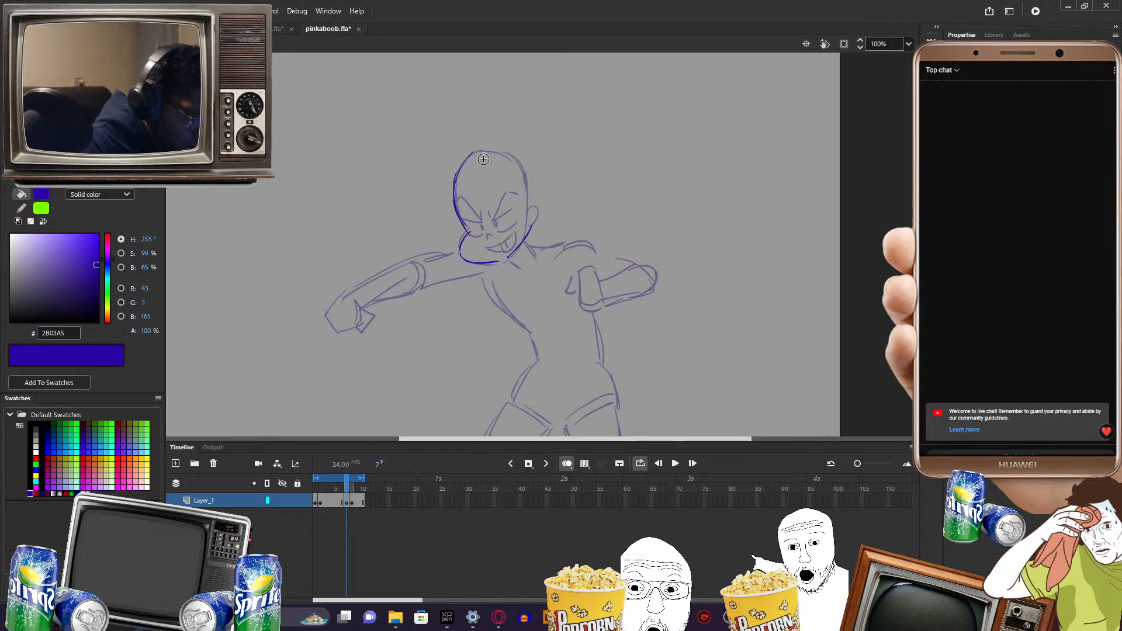
mouse_move(523, 167)
mouse_down()
mouse_move(530, 231)
mouse_move(517, 191)
mouse_move(456, 196)
mouse_move(480, 223)
mouse_move(509, 211)
mouse_move(477, 239)
mouse_move(484, 226)
mouse_move(516, 225)
mouse_move(506, 251)
mouse_up()
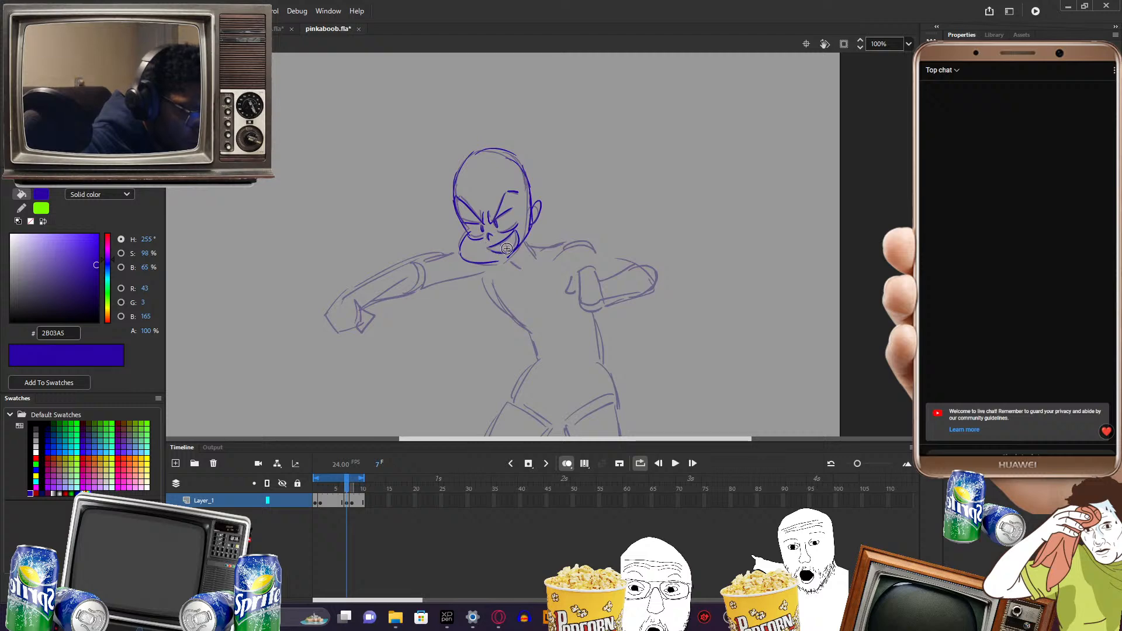
- Select the whole frame 7 head and shift it slightly toward the punching arm
drag(594, 292, 605, 260)
key(v)
drag(443, 123, 592, 272)
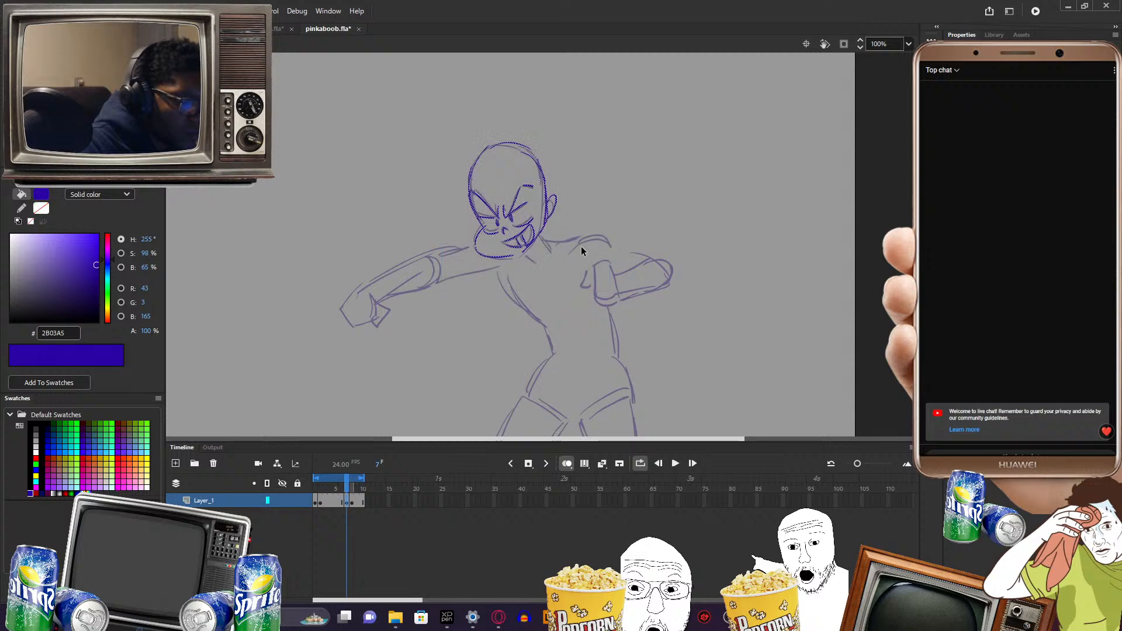
drag(540, 231, 532, 260)
click(557, 249)
- Draw the frame 7 neck, the rear shoulder and the pulled-back bent arm with its clenched fist
key(b)
drag(614, 250, 577, 257)
drag(503, 242, 566, 243)
drag(531, 262, 550, 240)
mouse_move(601, 292)
mouse_down()
mouse_move(558, 246)
mouse_move(543, 252)
mouse_up()
mouse_move(542, 252)
mouse_down()
mouse_move(548, 267)
mouse_move(577, 276)
mouse_move(562, 285)
mouse_move(511, 273)
mouse_move(597, 277)
mouse_move(596, 262)
mouse_move(593, 279)
mouse_up()
mouse_move(533, 246)
mouse_down()
mouse_move(688, 279)
mouse_move(709, 270)
mouse_up()
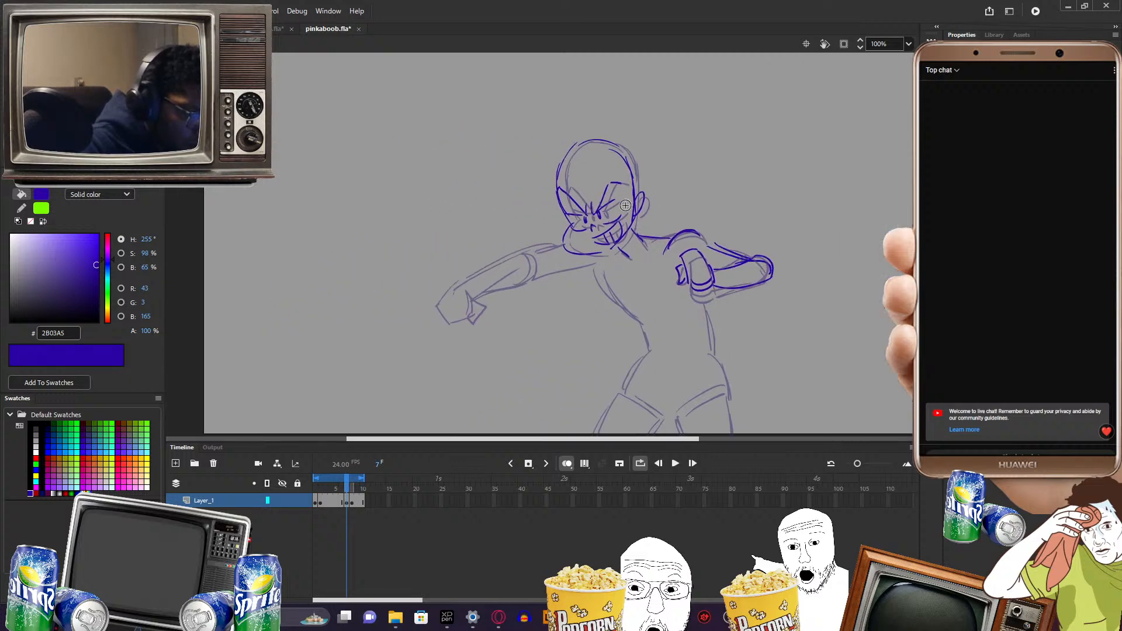
- Draw the outstretched punching arm and its fist on frame 7 over the onion-skin guide
mouse_move(457, 285)
mouse_down()
mouse_move(436, 305)
mouse_move(476, 315)
mouse_up()
drag(549, 272, 533, 282)
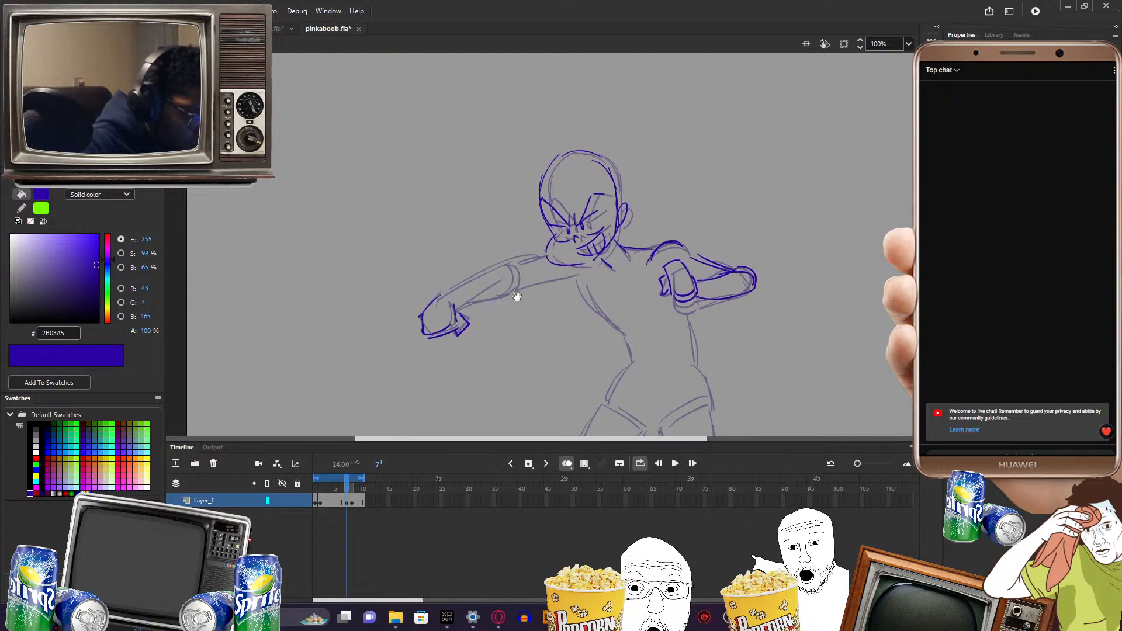
drag(455, 313, 520, 291)
mouse_move(449, 295)
mouse_down()
mouse_move(582, 276)
mouse_move(547, 259)
mouse_up()
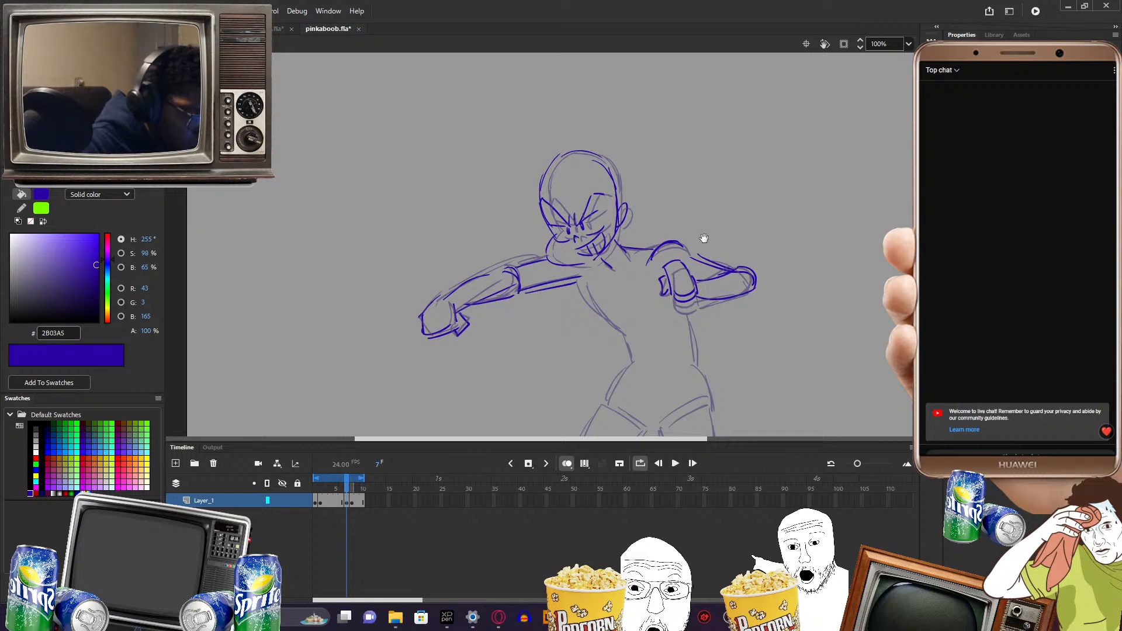
- Draw the torso sides, hips and upper legs of the frame 7 pose
drag(669, 320, 616, 311)
drag(528, 271, 574, 320)
drag(597, 371, 576, 349)
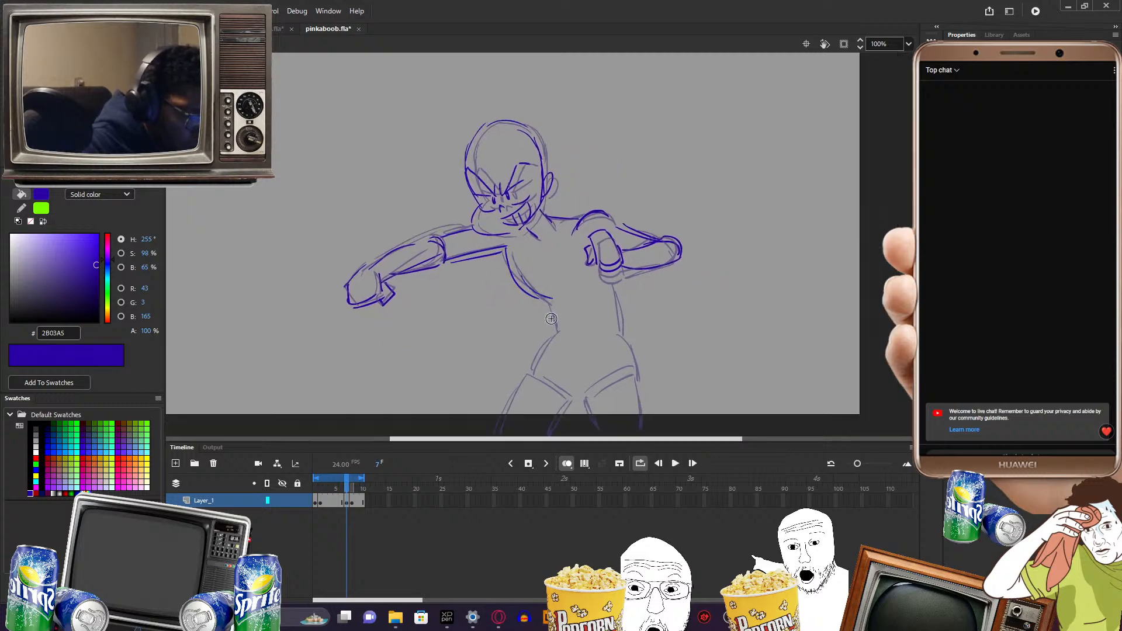
drag(549, 305, 556, 331)
drag(611, 289, 619, 330)
drag(643, 376, 633, 342)
mouse_move(608, 291)
mouse_down()
mouse_move(628, 335)
mouse_move(608, 298)
mouse_up()
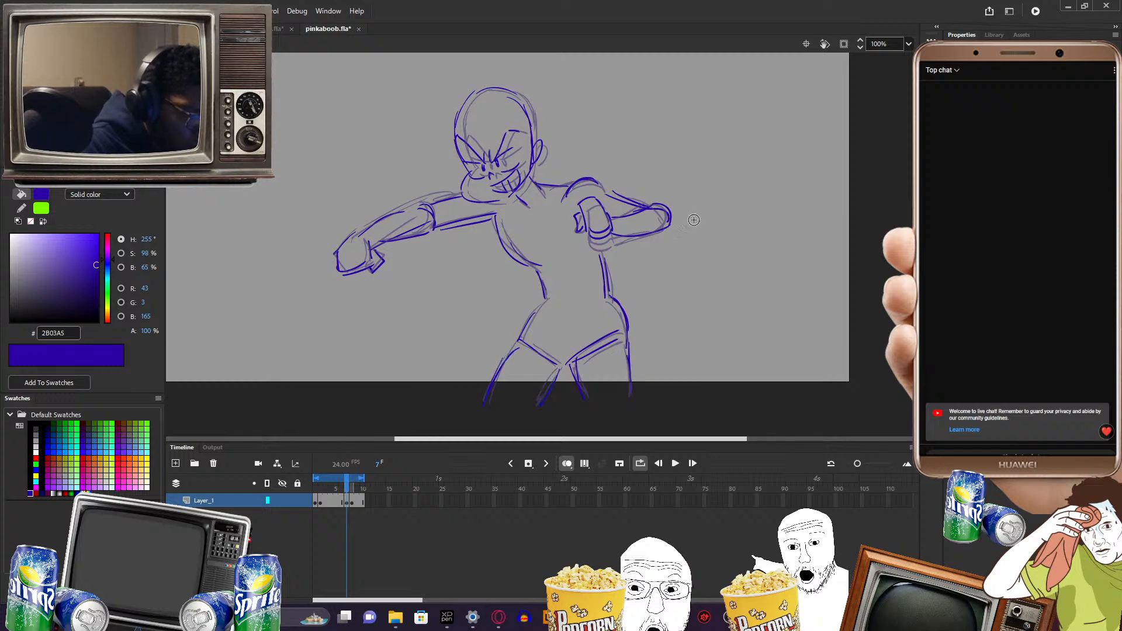
- Play back the looping punch and scrub through frames 1 to 10 to check the in-between
key(Return)
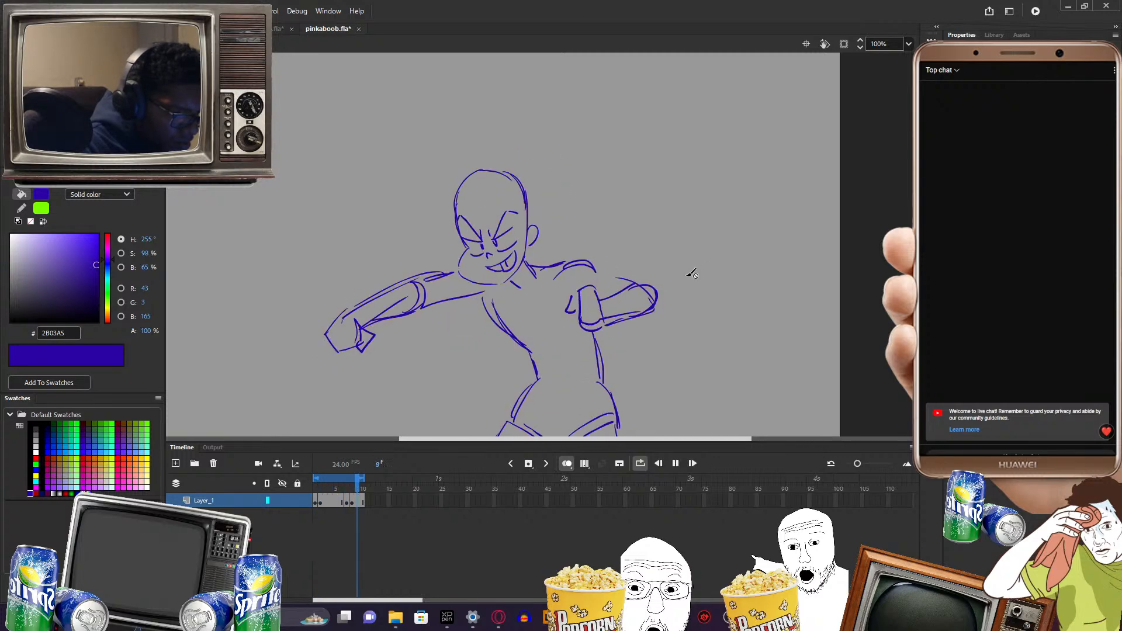
key(Return)
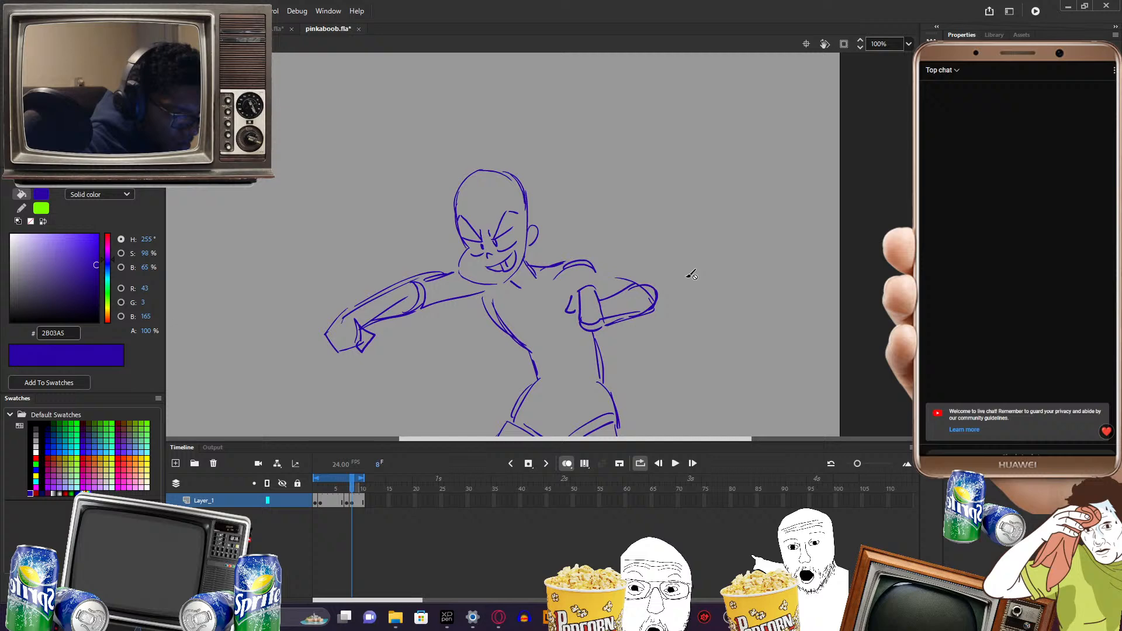
drag(352, 489, 316, 497)
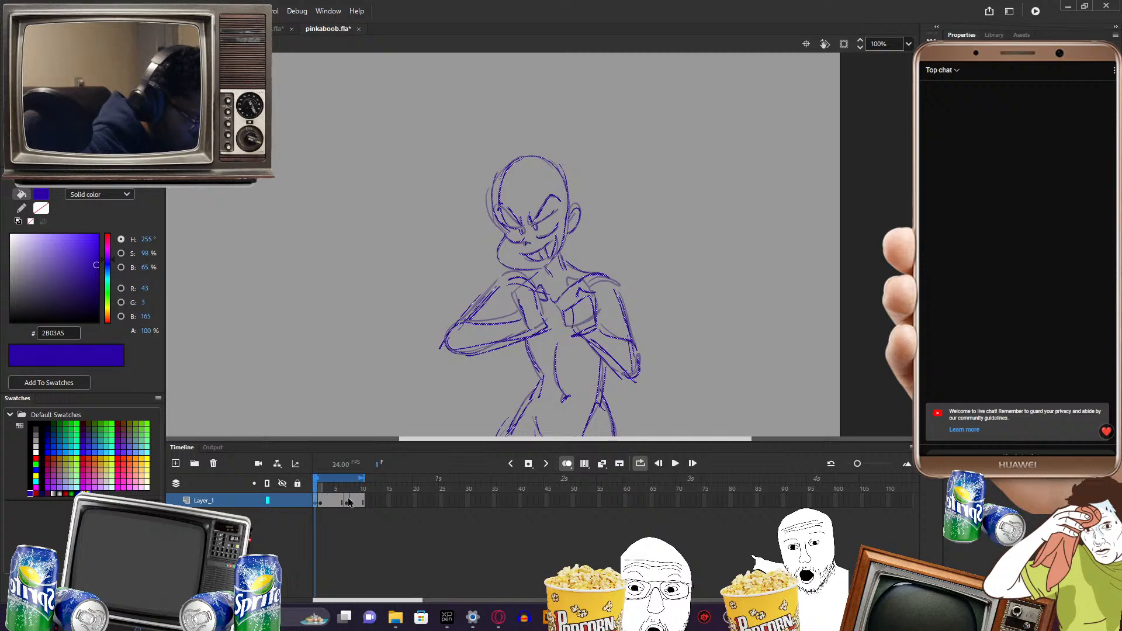
click(322, 490)
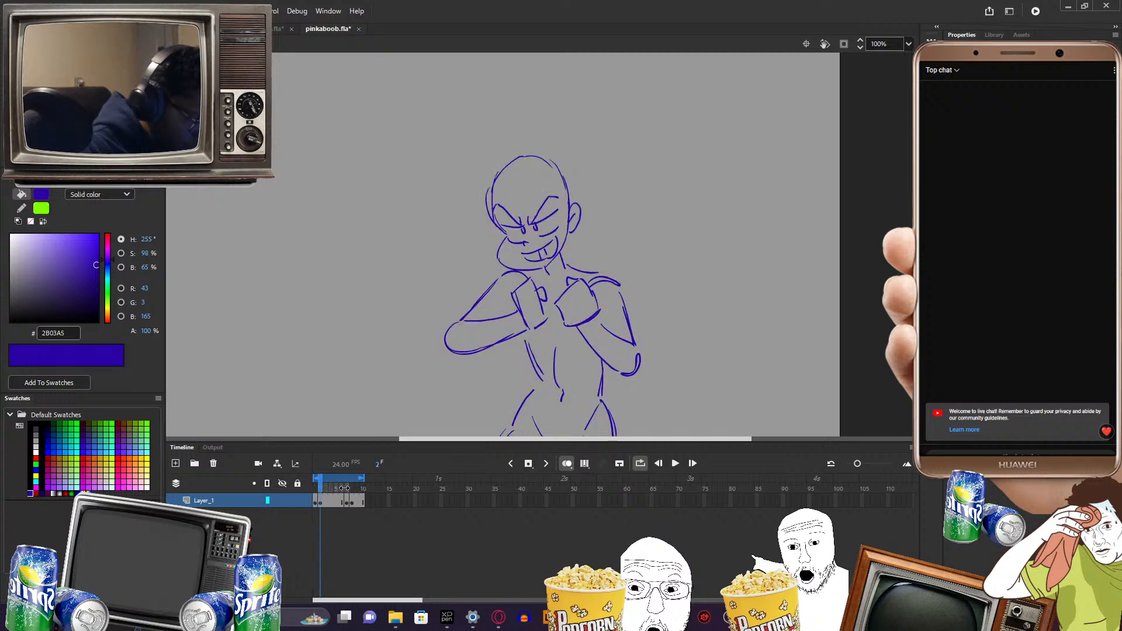
drag(325, 490, 362, 485)
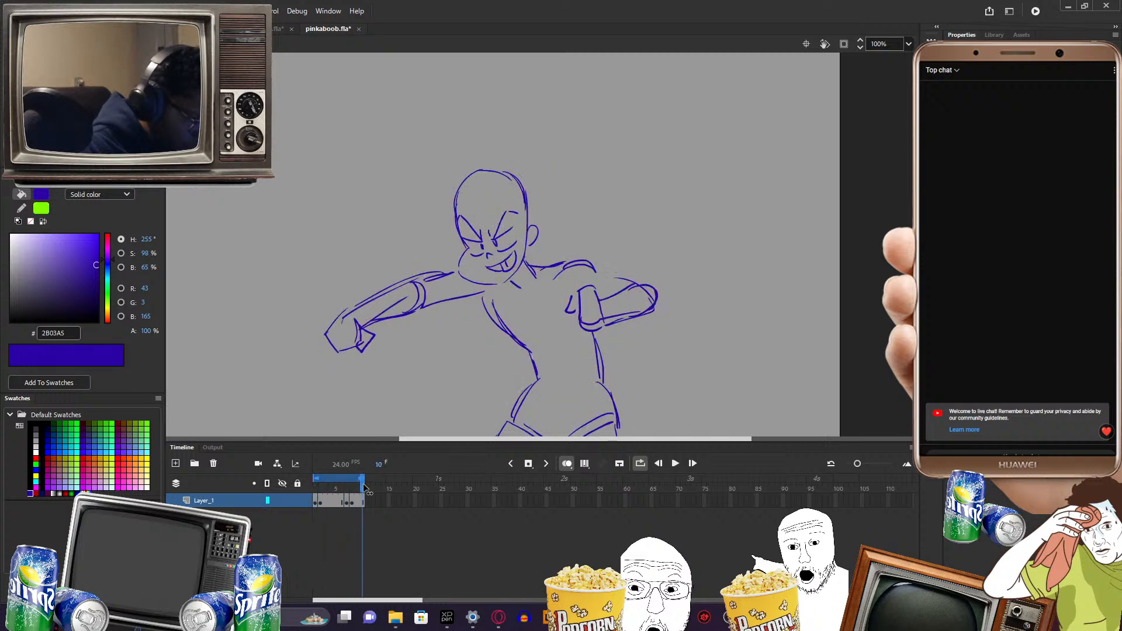
- Try repeating the frame 7 drawing on frame 9, after the punch pose, and play it back
click(347, 502)
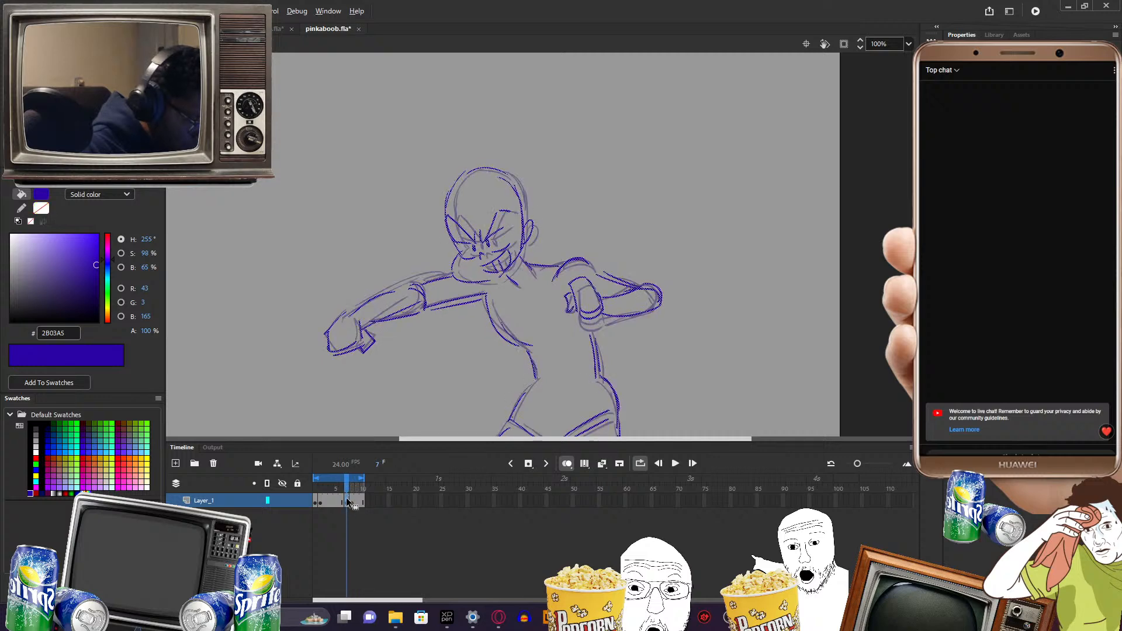
key(Return)
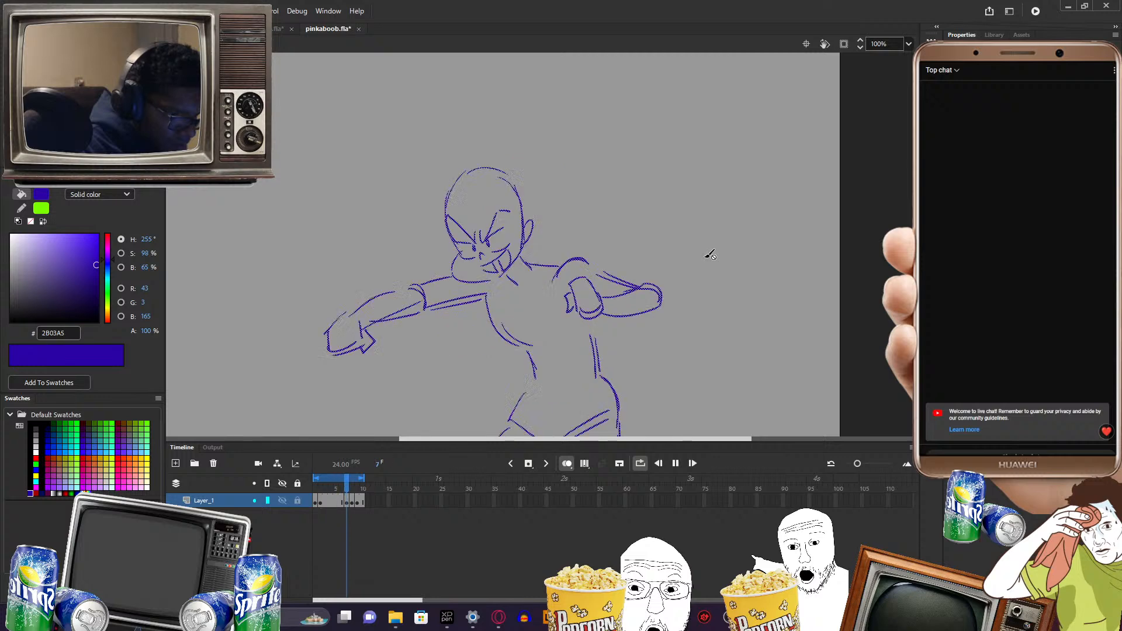
key(Return)
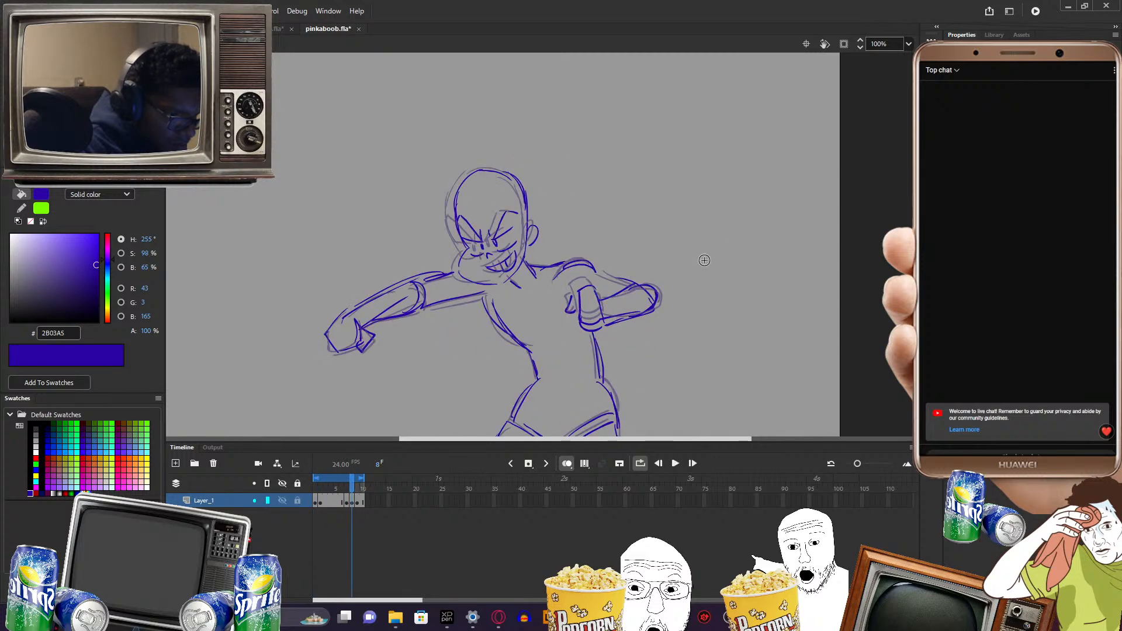
key(ctrl+z)
key(ctrl+z)
key(ctrl+z)
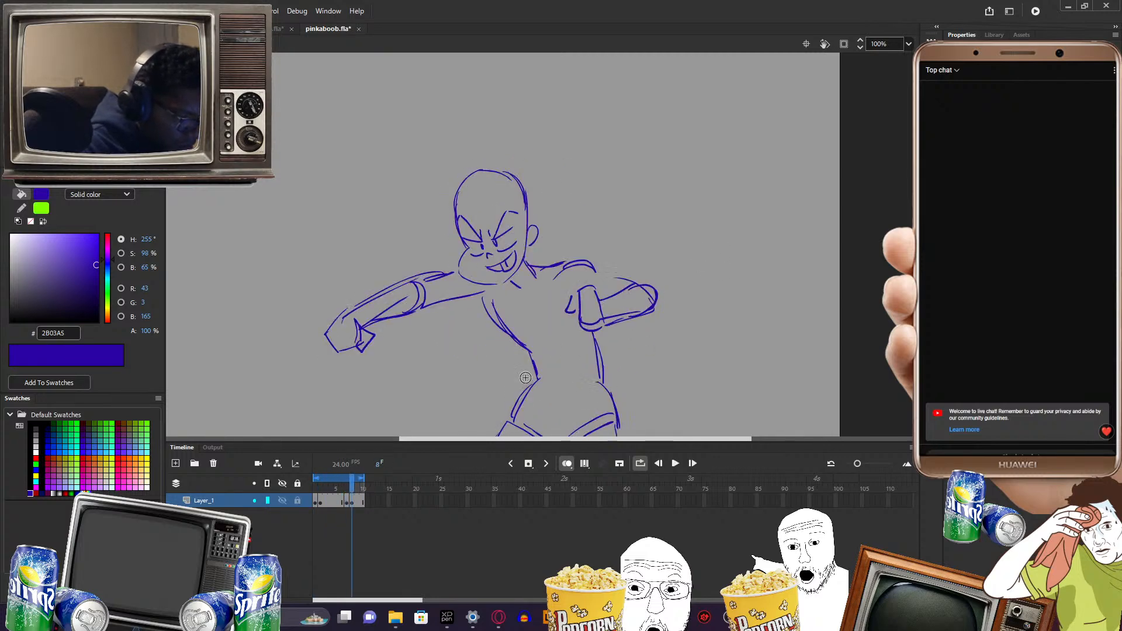
- Review the loop, then extend the layer and the loop range to frame 25
key(Return)
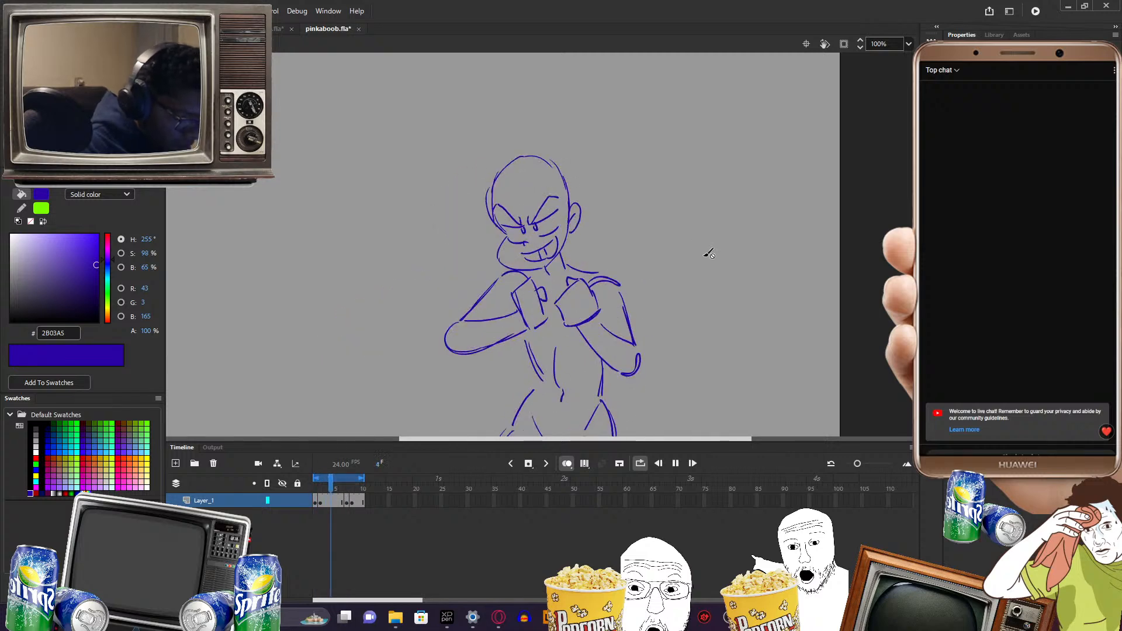
key(Return)
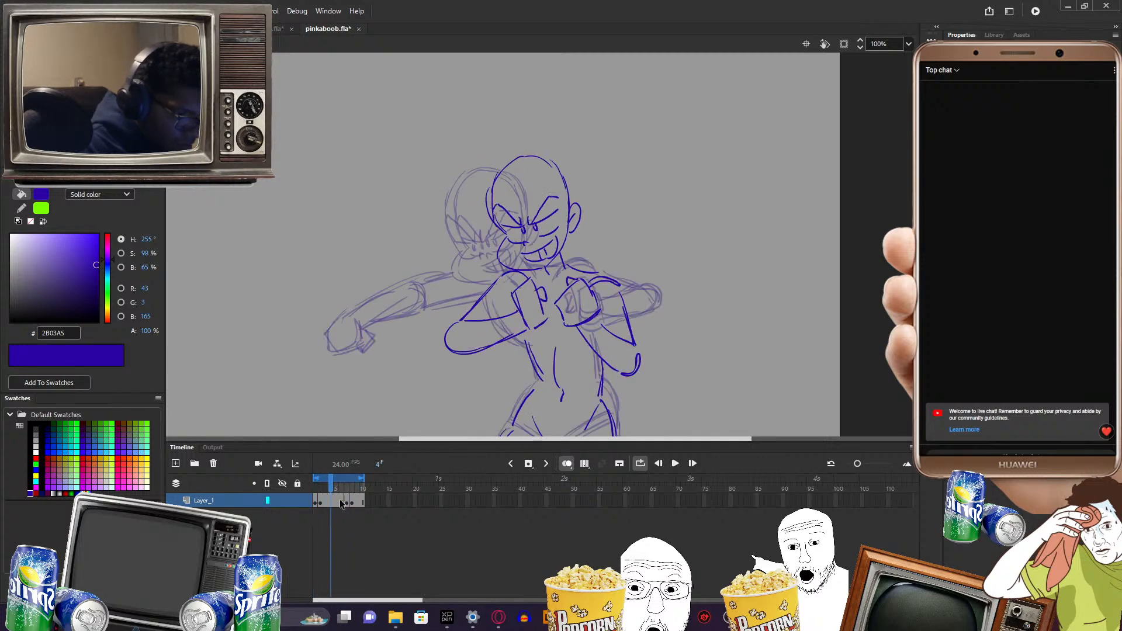
drag(331, 486, 362, 483)
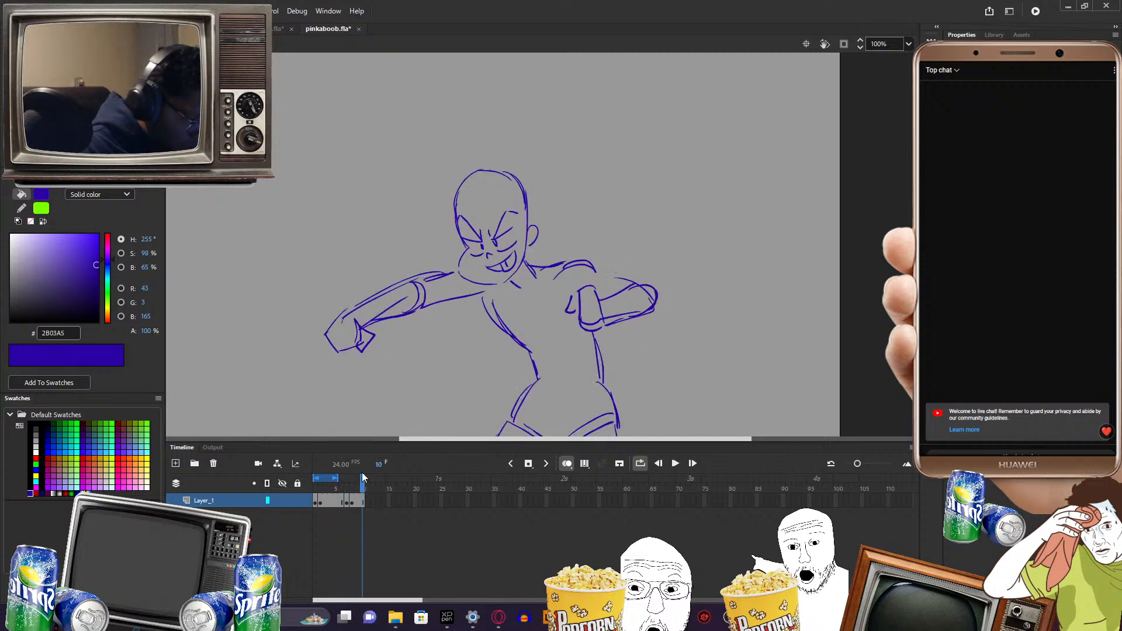
click(441, 501)
key(F5)
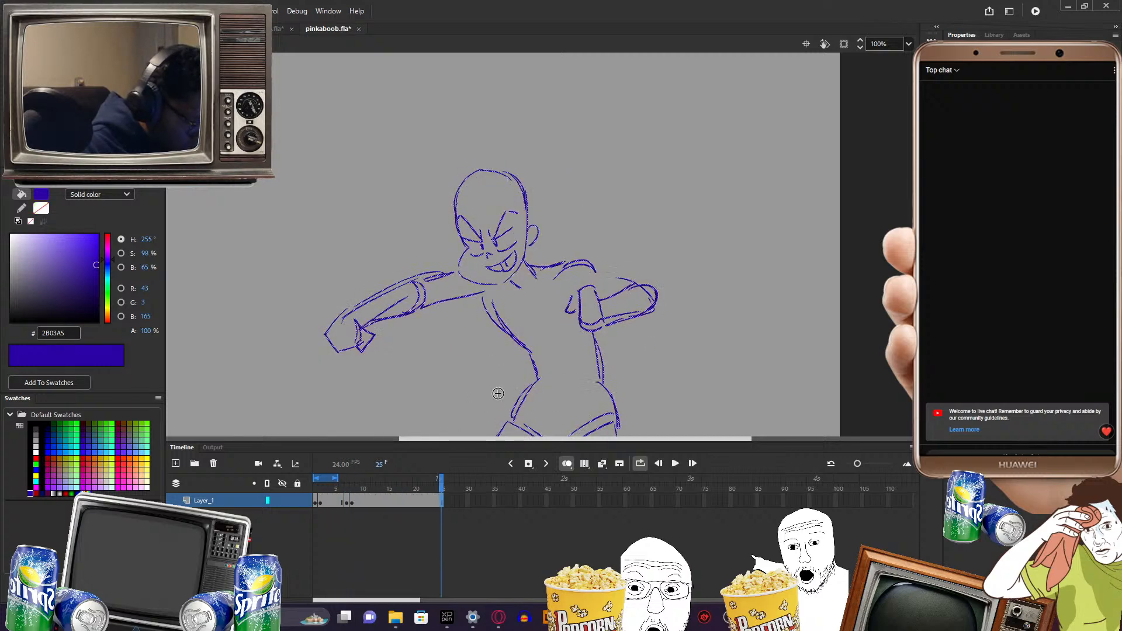
drag(335, 479, 440, 472)
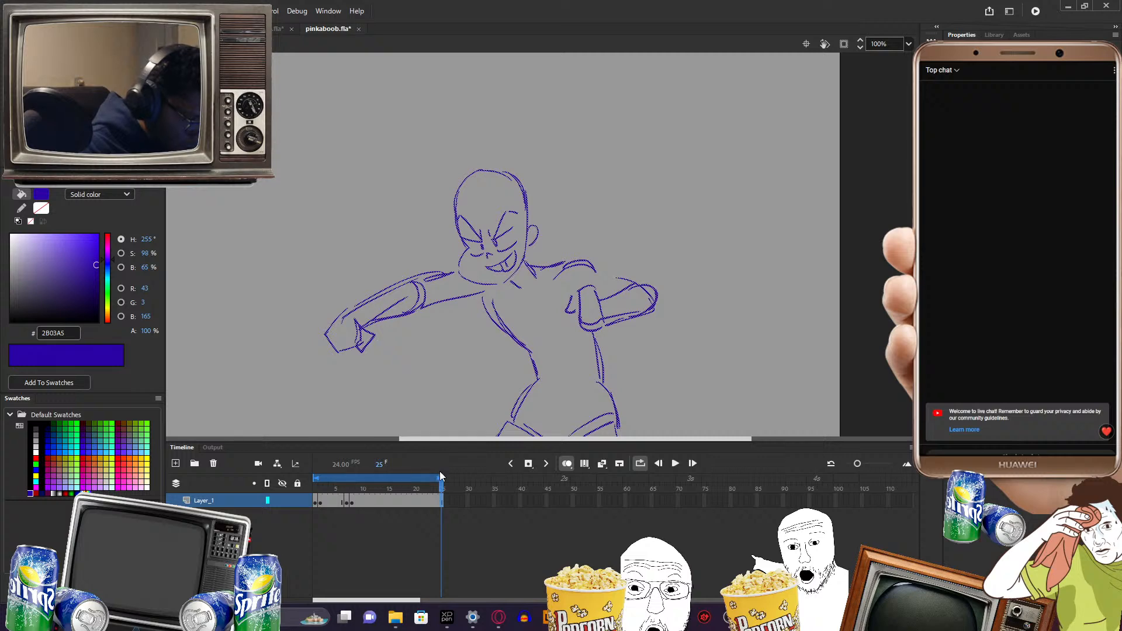
- Copy the frame 2 raised-fists pose to frame 13 and the frame 1 pose to frame 14
click(319, 501)
click(377, 501)
click(316, 501)
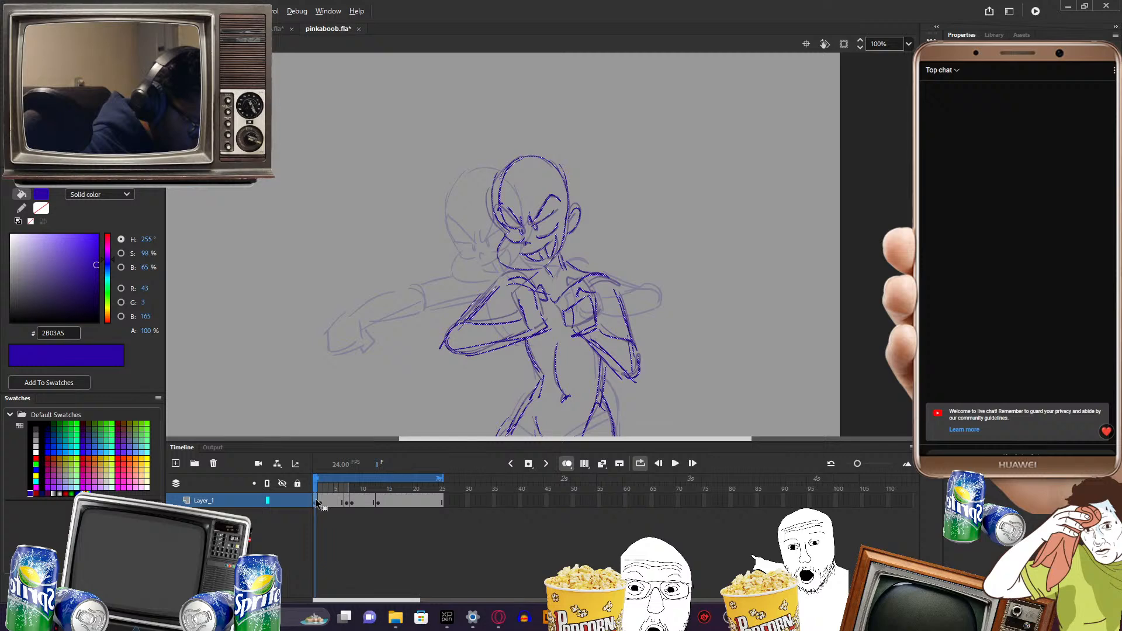
mouse_move(384, 503)
mouse_down()
mouse_move(335, 489)
mouse_move(405, 490)
mouse_up()
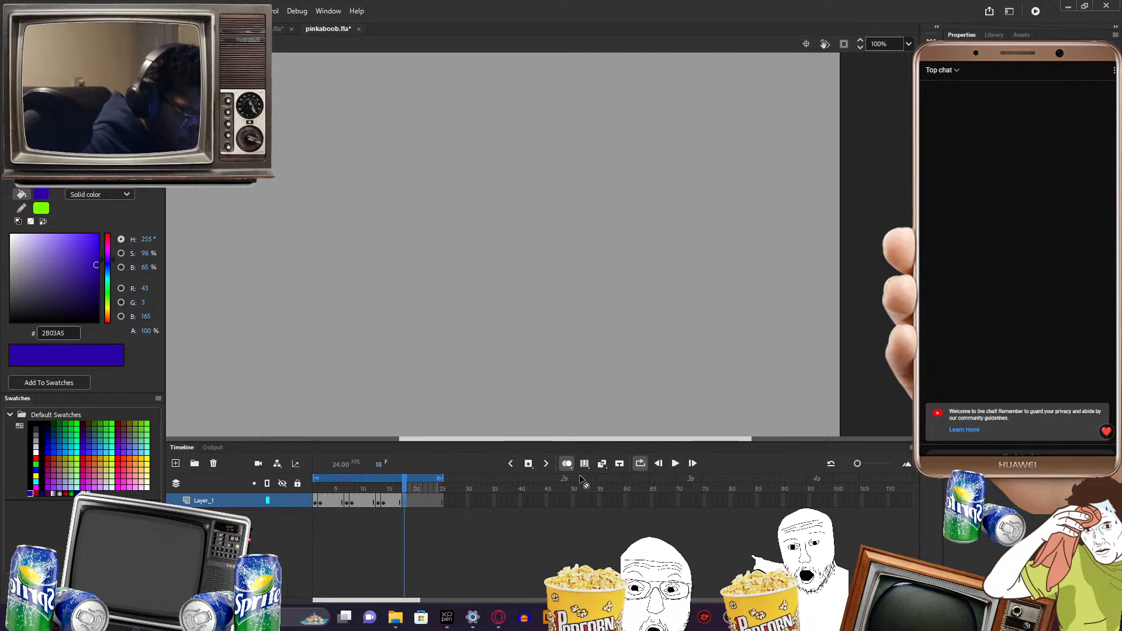
- On a blank keyframe at frame 18, draw the next pose's head, ear, angry brows, eyes and toothy grin
drag(400, 488, 392, 488)
mouse_move(670, 260)
mouse_down()
mouse_move(682, 250)
mouse_move(771, 326)
mouse_move(676, 321)
mouse_move(686, 312)
mouse_up()
mouse_move(532, 168)
mouse_down()
mouse_move(510, 215)
mouse_move(522, 240)
mouse_move(514, 265)
mouse_move(551, 278)
mouse_up()
drag(532, 169, 577, 185)
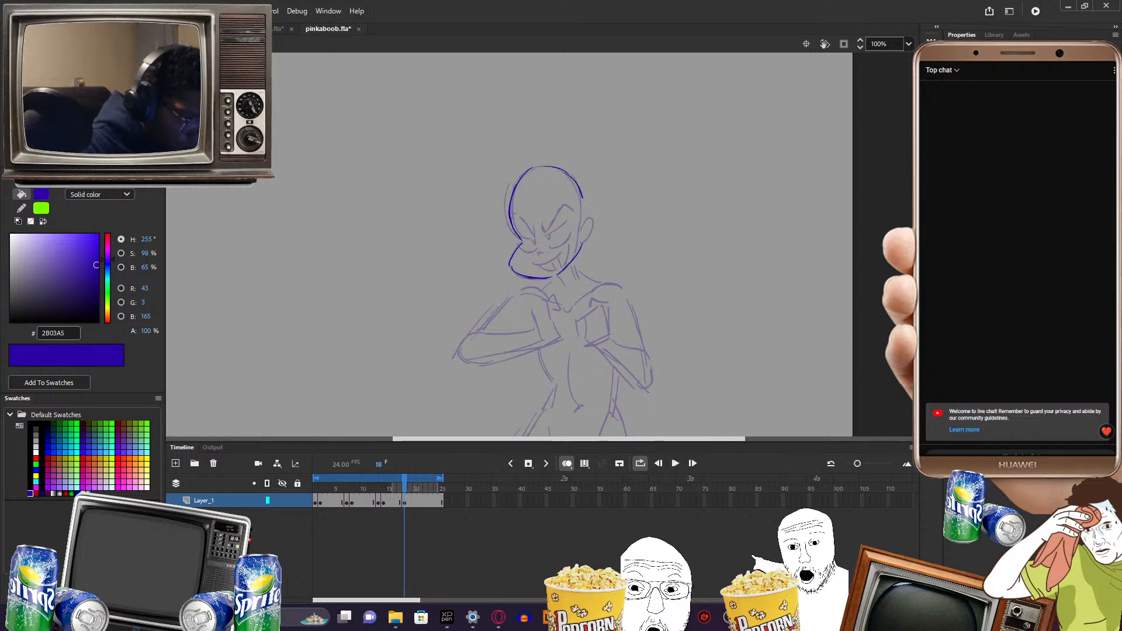
mouse_move(637, 245)
mouse_down()
mouse_move(640, 266)
mouse_move(667, 238)
mouse_up()
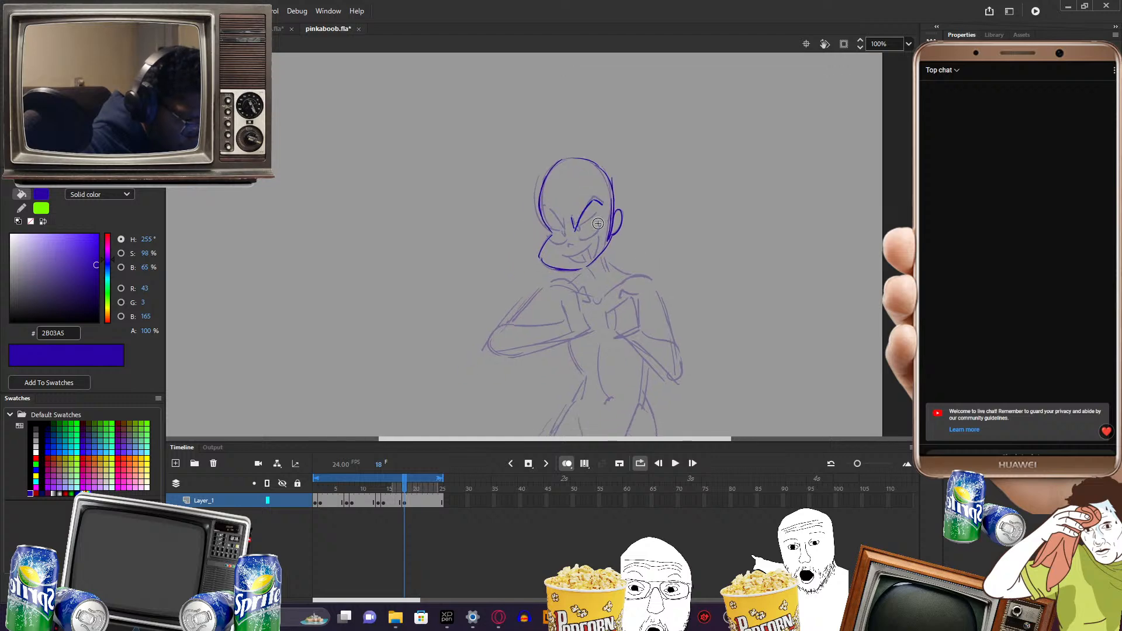
mouse_move(575, 231)
mouse_down()
mouse_move(602, 203)
mouse_move(582, 239)
mouse_up()
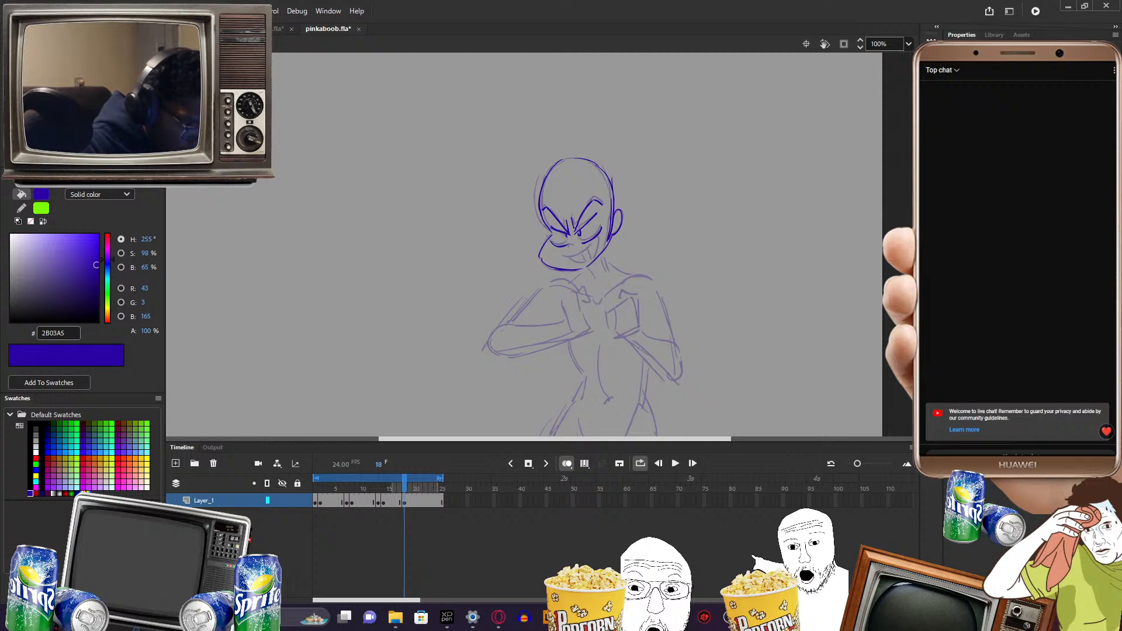
mouse_move(564, 258)
mouse_down()
mouse_move(610, 240)
mouse_move(590, 259)
mouse_up()
- Select the frame 18 head and move it slightly forward and down from the onion-skin head
drag(701, 274, 668, 275)
key(v)
mouse_move(473, 132)
mouse_down()
mouse_move(602, 278)
mouse_move(563, 255)
mouse_up()
click(600, 299)
- Draw the fist thrust out in front of the body on frame 18
drag(598, 311, 685, 292)
drag(507, 275, 545, 300)
mouse_move(517, 268)
mouse_down()
mouse_move(541, 291)
mouse_move(487, 291)
mouse_move(518, 311)
mouse_up()
mouse_move(526, 313)
mouse_down()
mouse_move(543, 303)
mouse_move(525, 319)
mouse_up()
drag(645, 275, 606, 276)
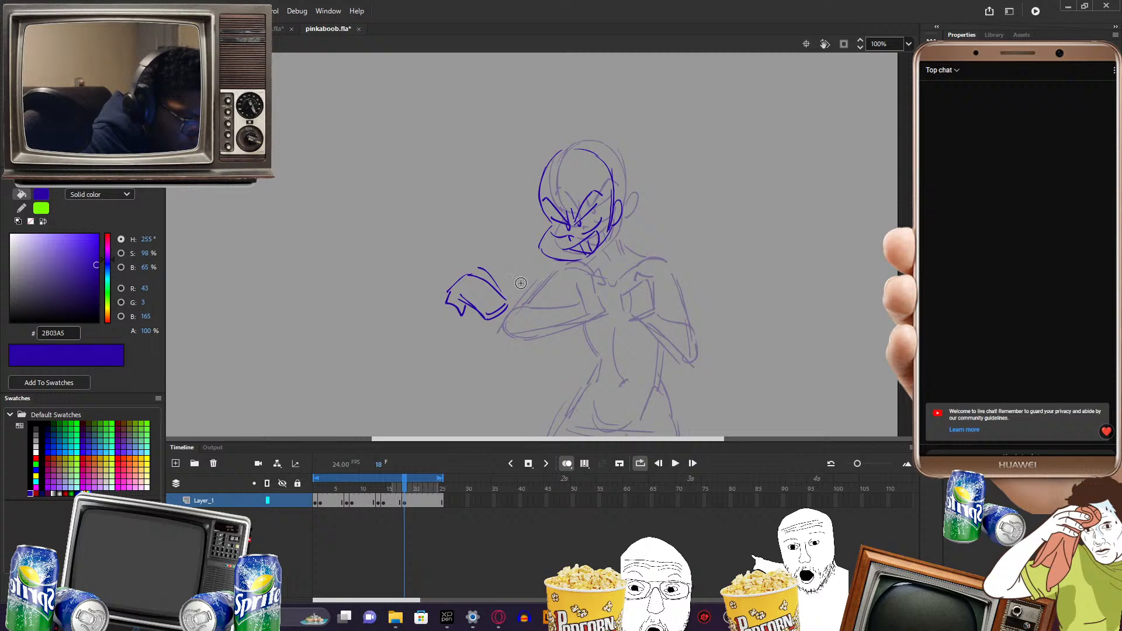
- Draw the extended arm joining the thrust fist to the shoulder across the chest, redoing the unsatisfactory strokes
mouse_move(533, 283)
mouse_down()
mouse_move(675, 240)
mouse_move(602, 256)
mouse_move(636, 264)
mouse_move(561, 283)
mouse_move(586, 286)
mouse_up()
mouse_move(559, 276)
mouse_down()
mouse_move(564, 300)
mouse_move(501, 295)
mouse_move(562, 273)
mouse_up()
key(ctrl+z)
key(ctrl+z)
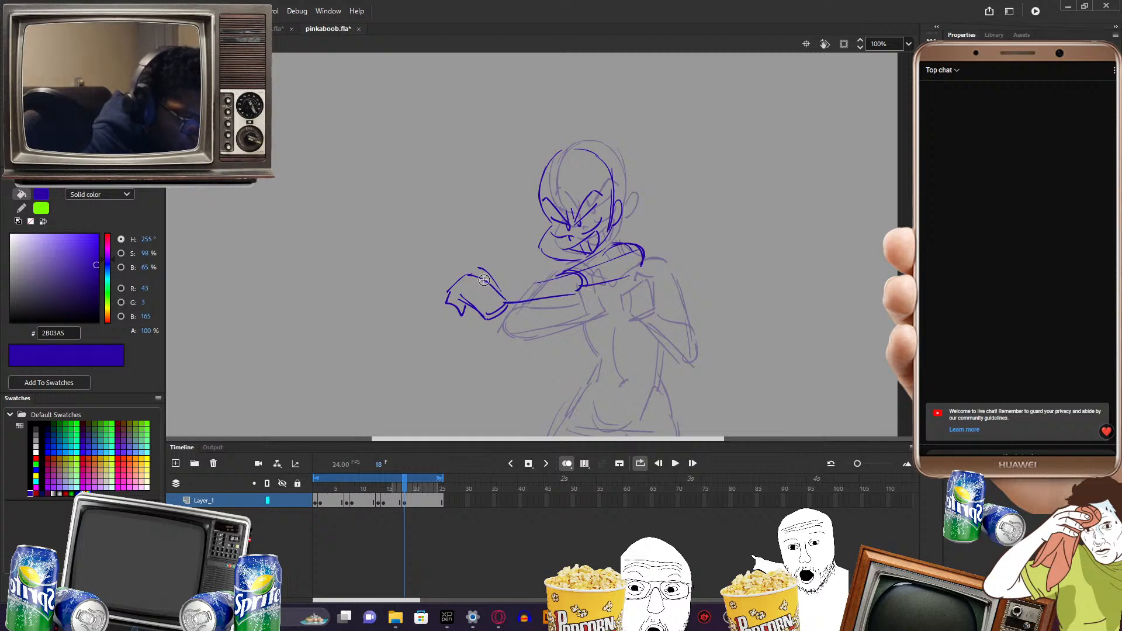
mouse_move(491, 287)
mouse_down()
mouse_move(566, 267)
mouse_move(573, 292)
mouse_up()
drag(571, 275, 579, 288)
- On frame 18, draw the second fist and forearm below the extended arm, plus both sides of the torso, redoing the back line
mouse_move(700, 262)
mouse_down()
mouse_move(679, 268)
mouse_move(689, 275)
mouse_up()
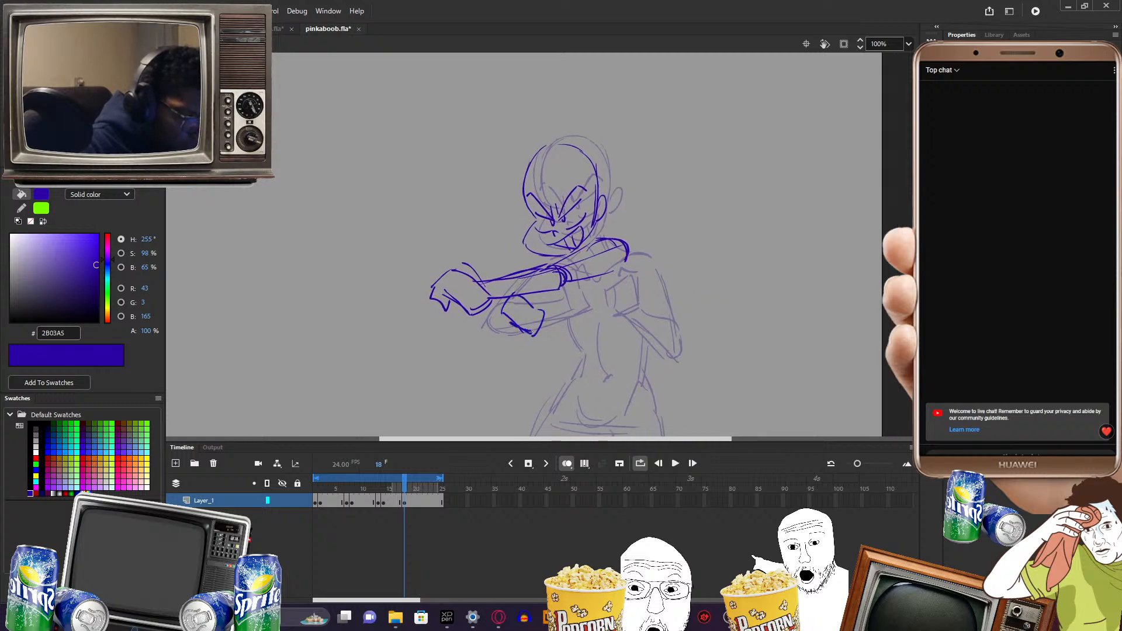
scroll(631, 308, right, 4)
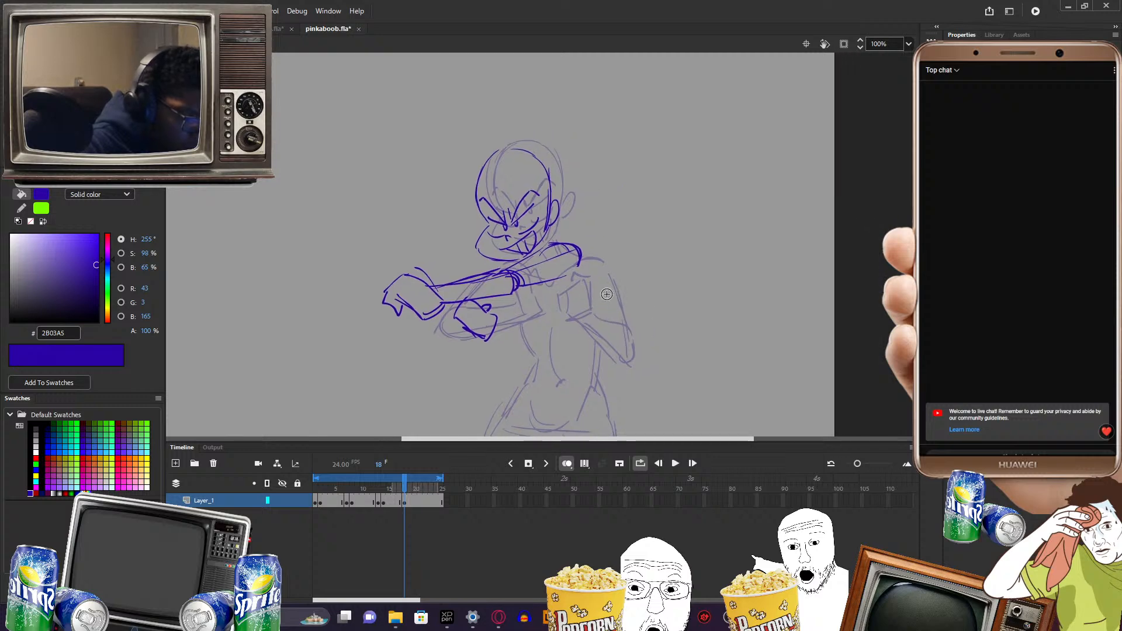
scroll(663, 275, down, 2)
drag(480, 322, 520, 345)
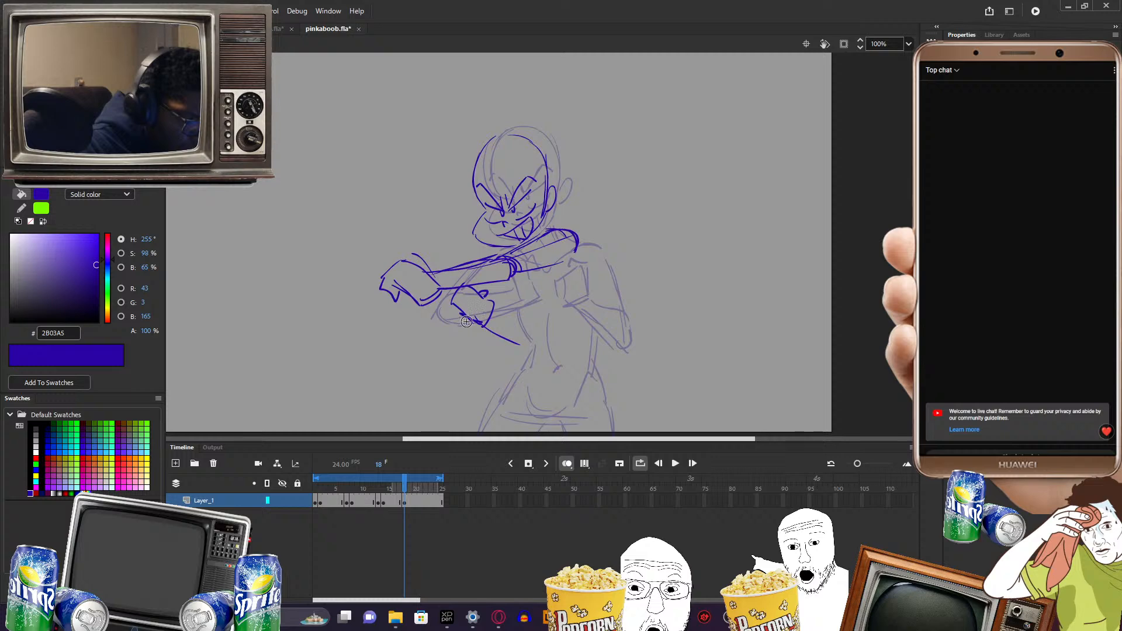
drag(507, 285, 529, 328)
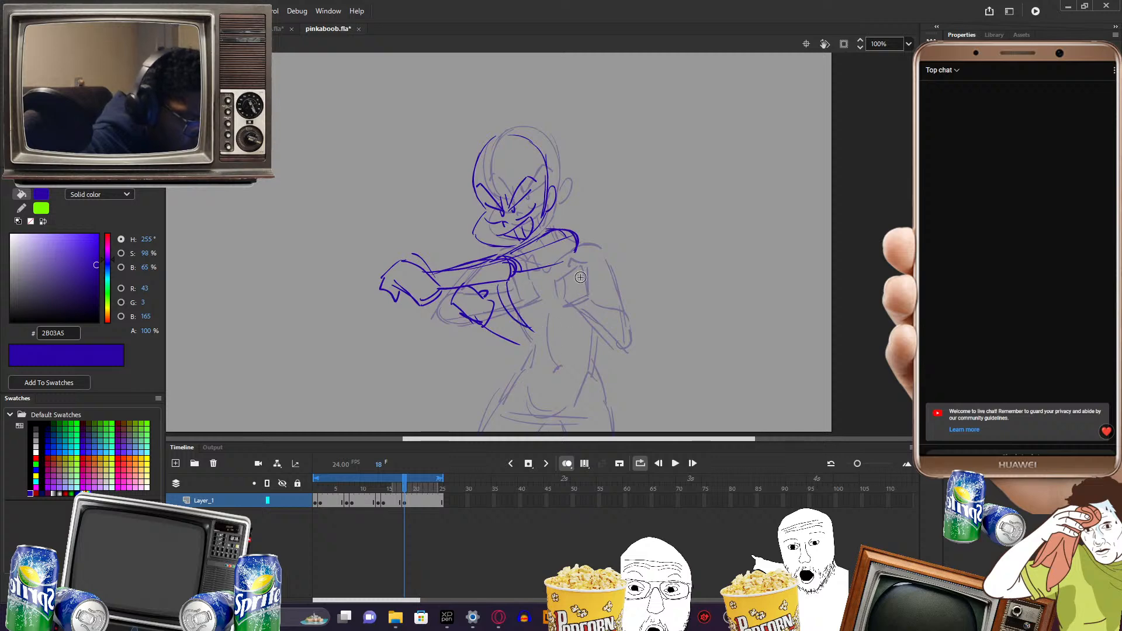
drag(584, 271, 594, 312)
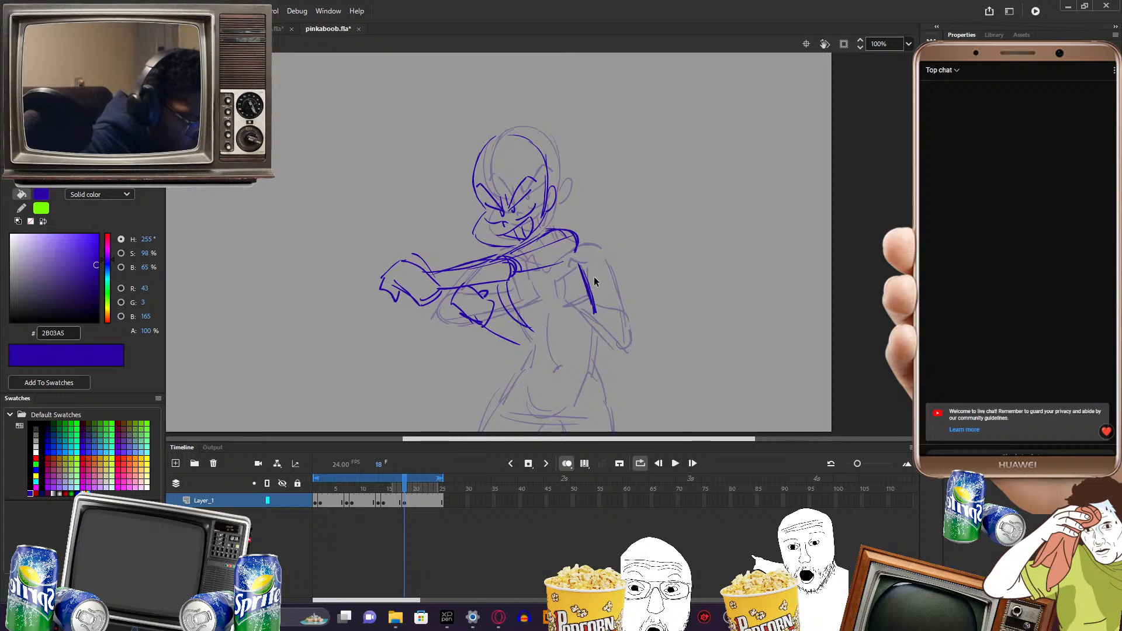
key(ctrl+z)
drag(578, 251, 591, 359)
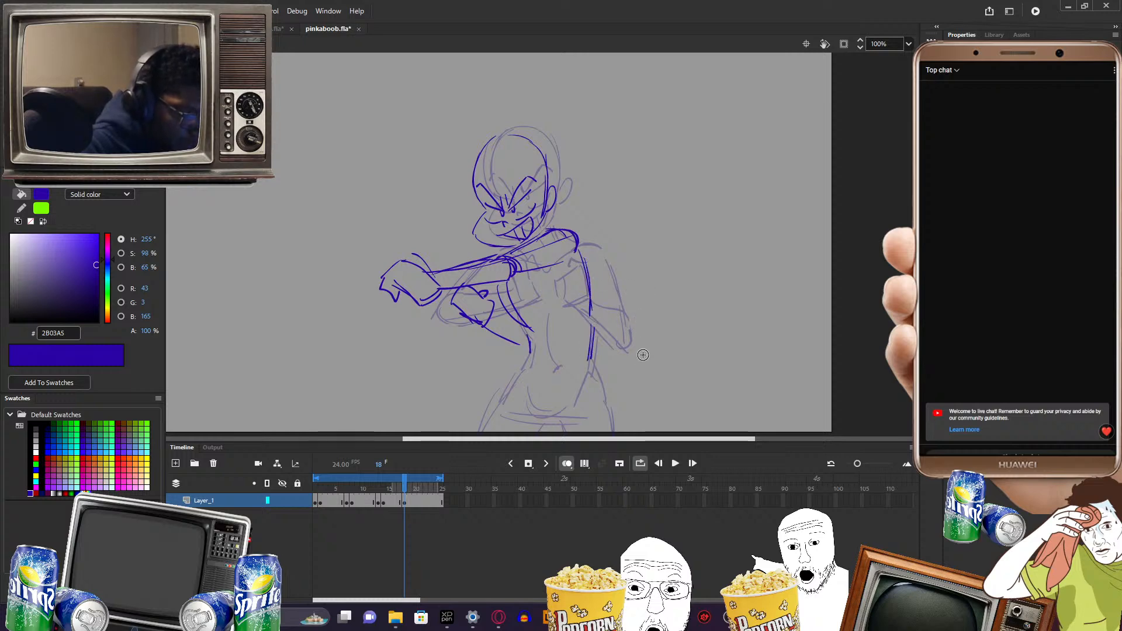
- Draw the waist, hips and upper legs of the frame 18 pose
drag(580, 439, 579, 424)
mouse_move(400, 488)
mouse_down()
mouse_move(334, 489)
mouse_move(410, 485)
mouse_up()
key(e)
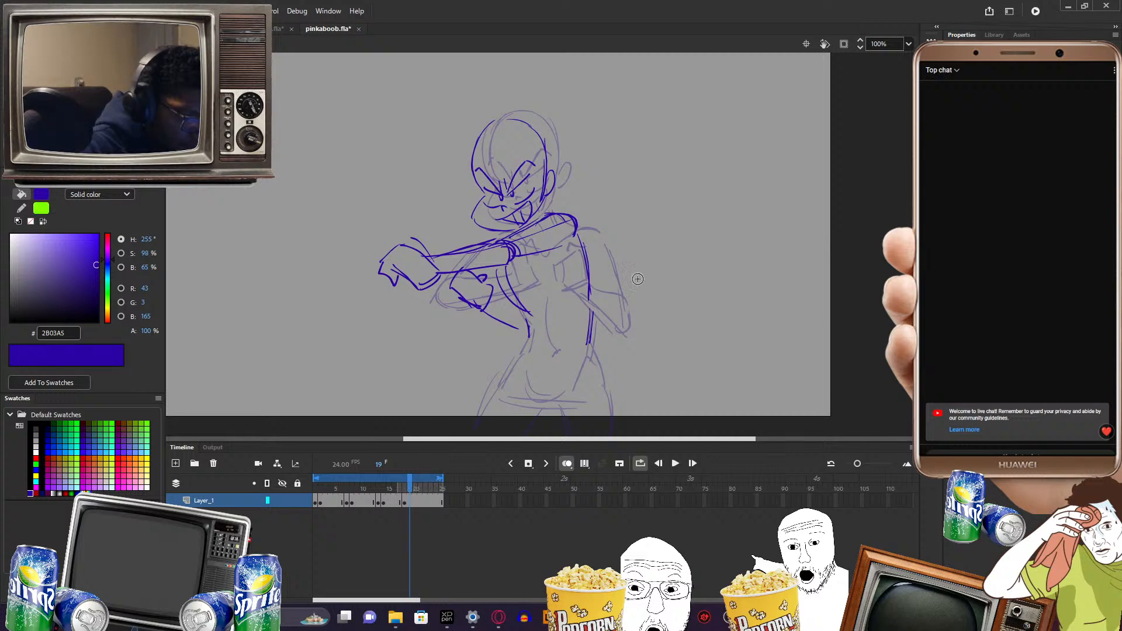
click(404, 502)
mouse_move(575, 235)
mouse_down()
mouse_move(564, 244)
mouse_move(591, 297)
mouse_up()
key(Escape)
scroll(657, 327, down, 3)
mouse_move(528, 278)
mouse_down()
mouse_move(507, 311)
mouse_move(569, 327)
mouse_move(600, 304)
mouse_up()
mouse_move(562, 335)
mouse_down()
mouse_move(603, 310)
mouse_move(567, 367)
mouse_up()
drag(600, 313, 615, 363)
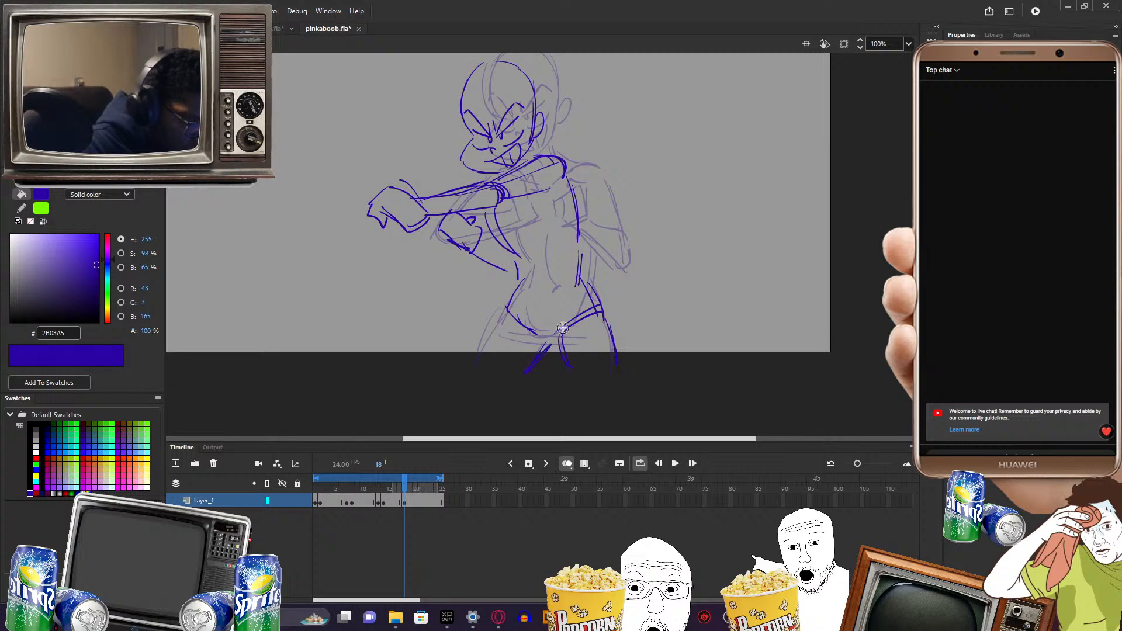
drag(656, 245, 646, 303)
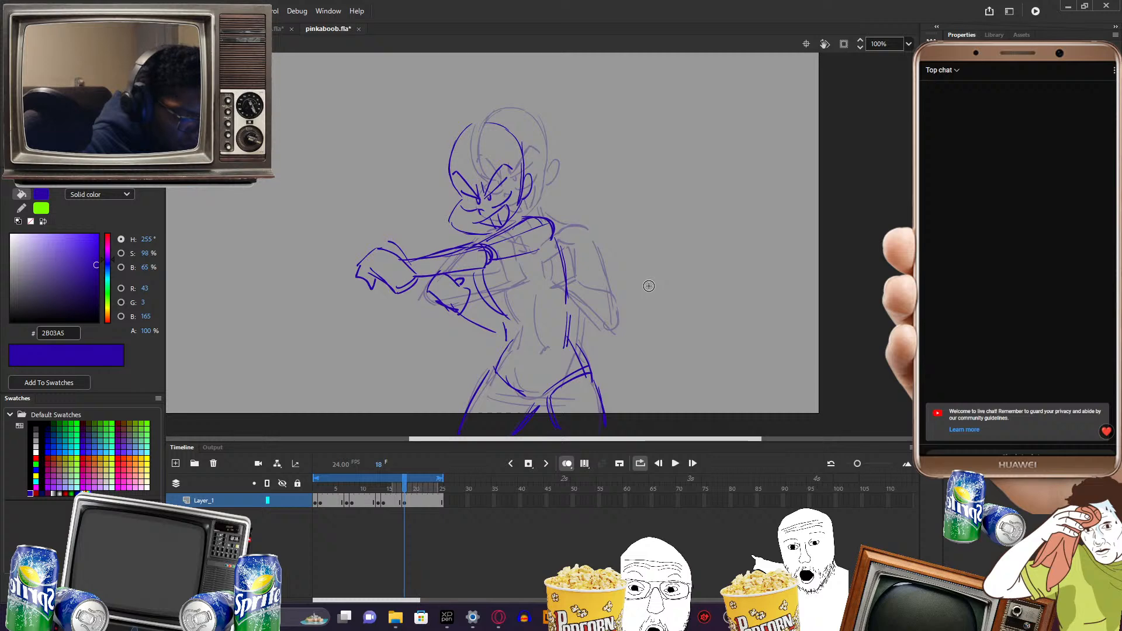
- Play the animation and review the frame 18 pose against its neighbouring frames
key(Return)
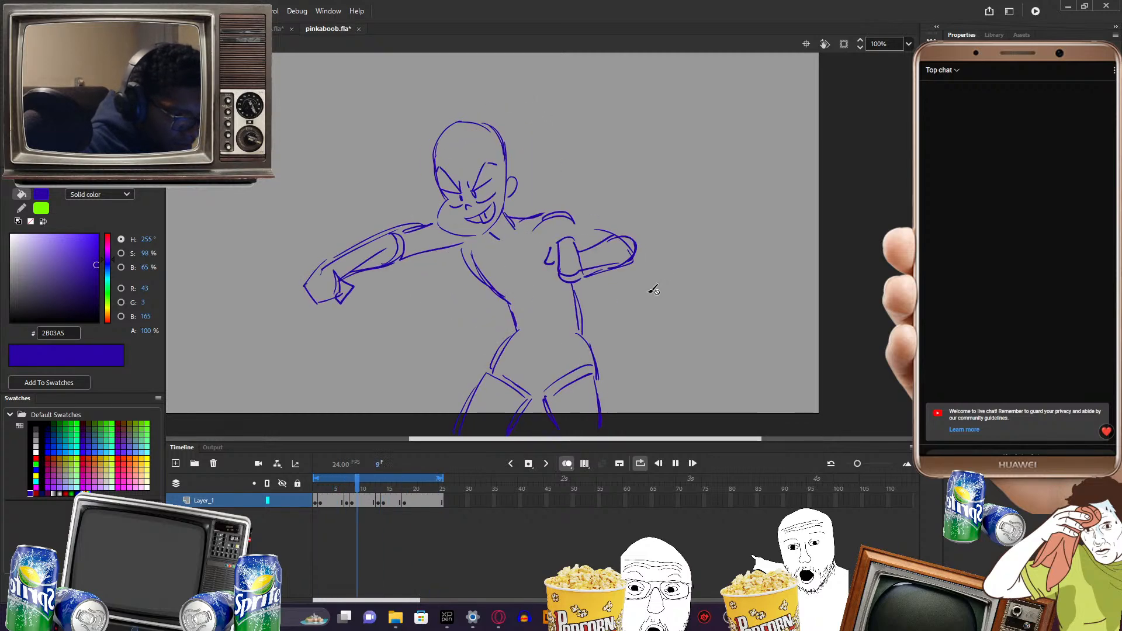
key(Return)
click(407, 507)
click(405, 508)
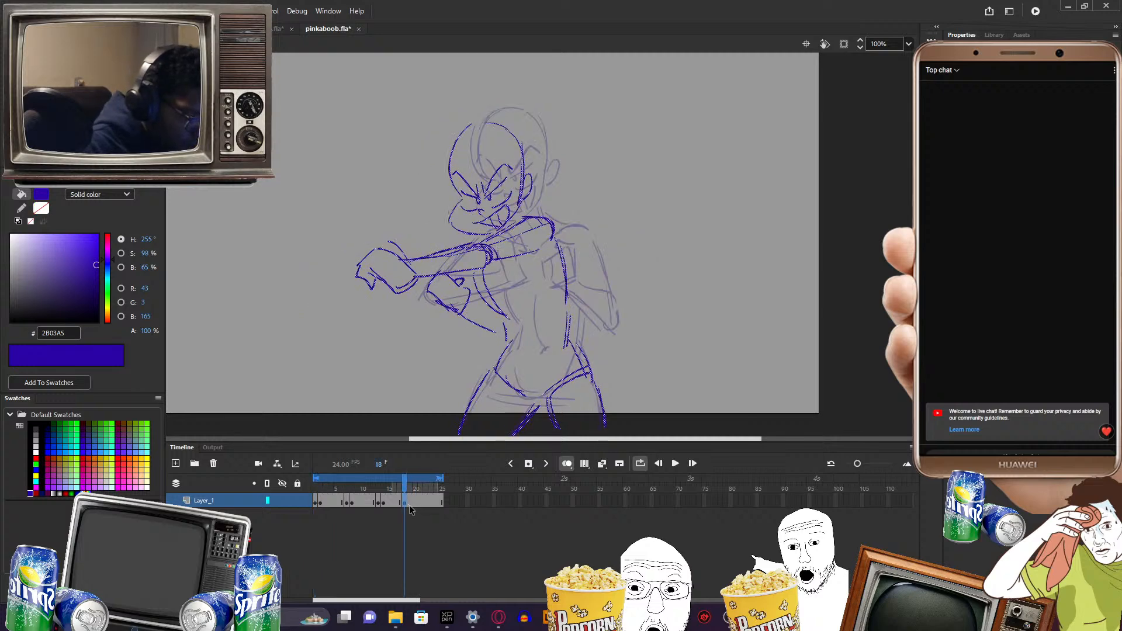
click(413, 504)
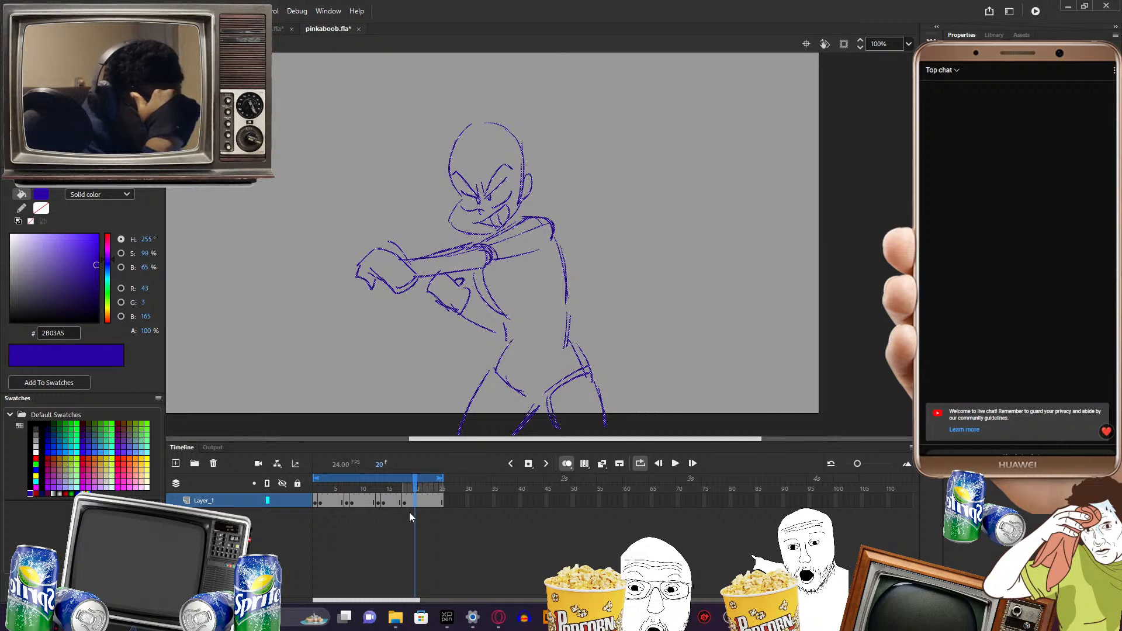
mouse_move(418, 488)
mouse_down()
mouse_move(377, 489)
mouse_move(404, 488)
mouse_up()
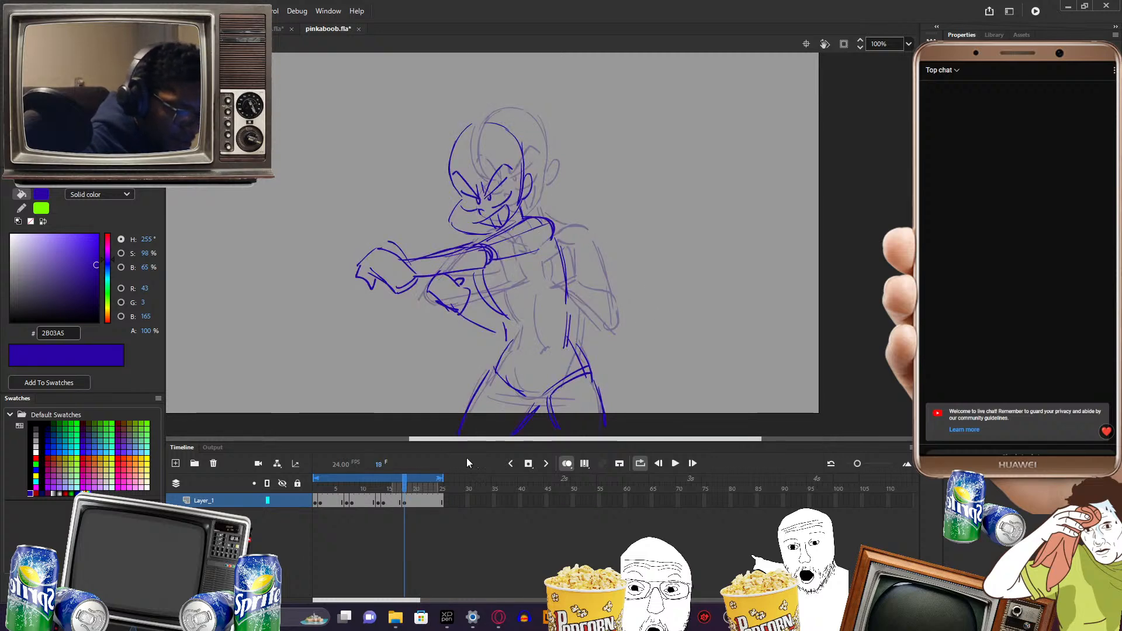
mouse_move(405, 487)
mouse_down()
mouse_move(383, 488)
mouse_move(409, 488)
mouse_up()
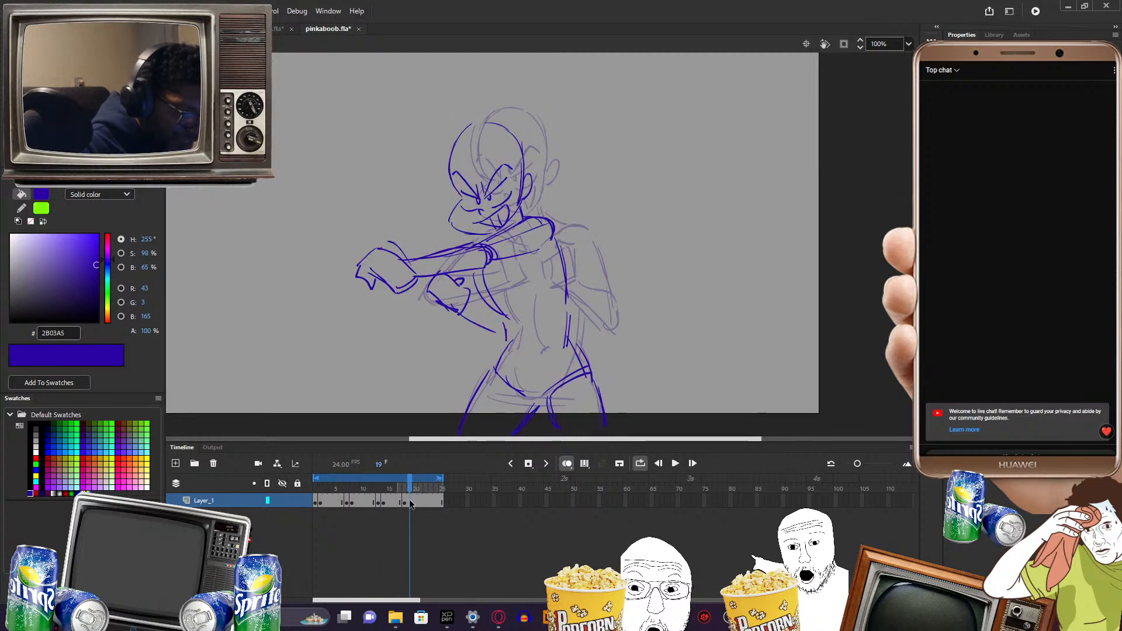
- Insert a blank keyframe at frame 19 and draw the head, angry brows, eyes and toothy grin over the onion skin
click(413, 502)
key(F7)
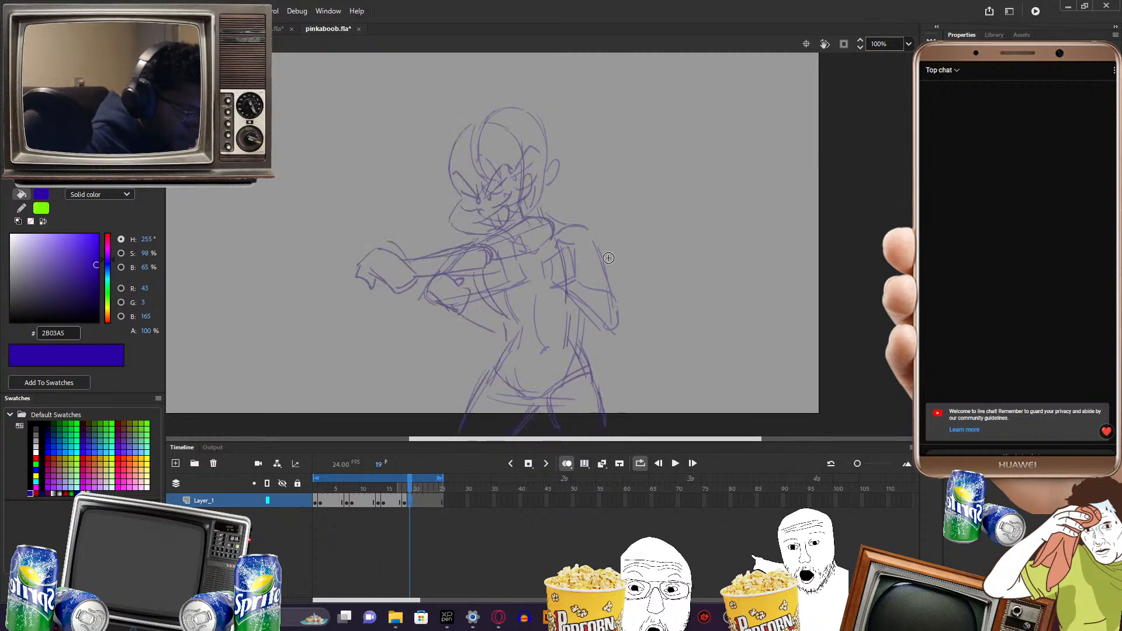
drag(398, 487, 410, 486)
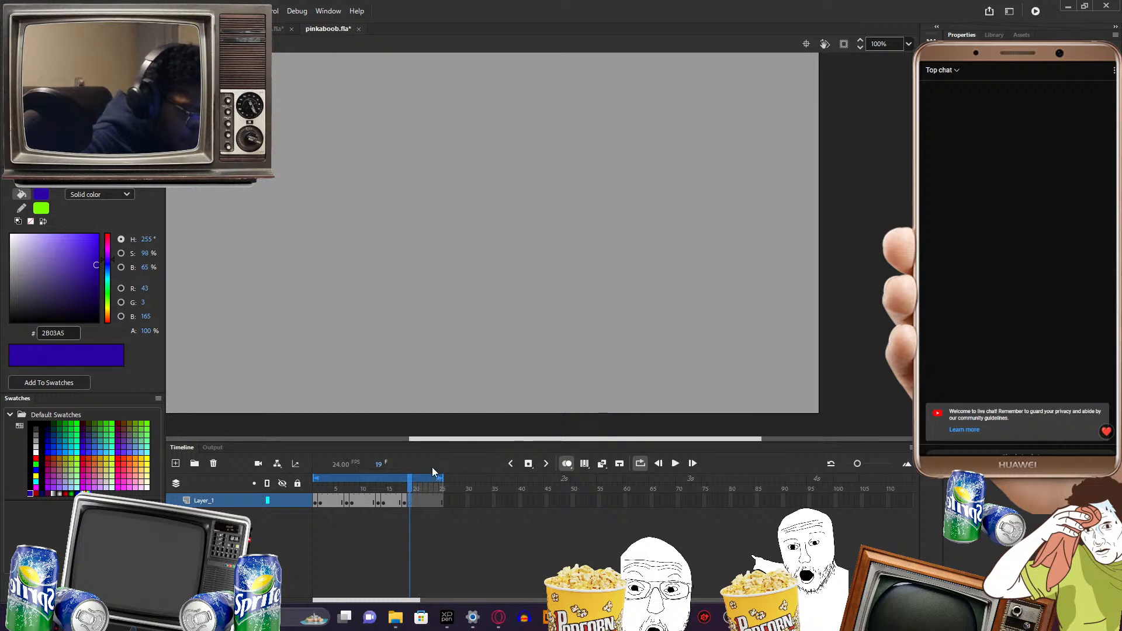
mouse_move(486, 163)
mouse_down()
mouse_move(466, 258)
mouse_move(522, 257)
mouse_move(463, 260)
mouse_move(497, 274)
mouse_up()
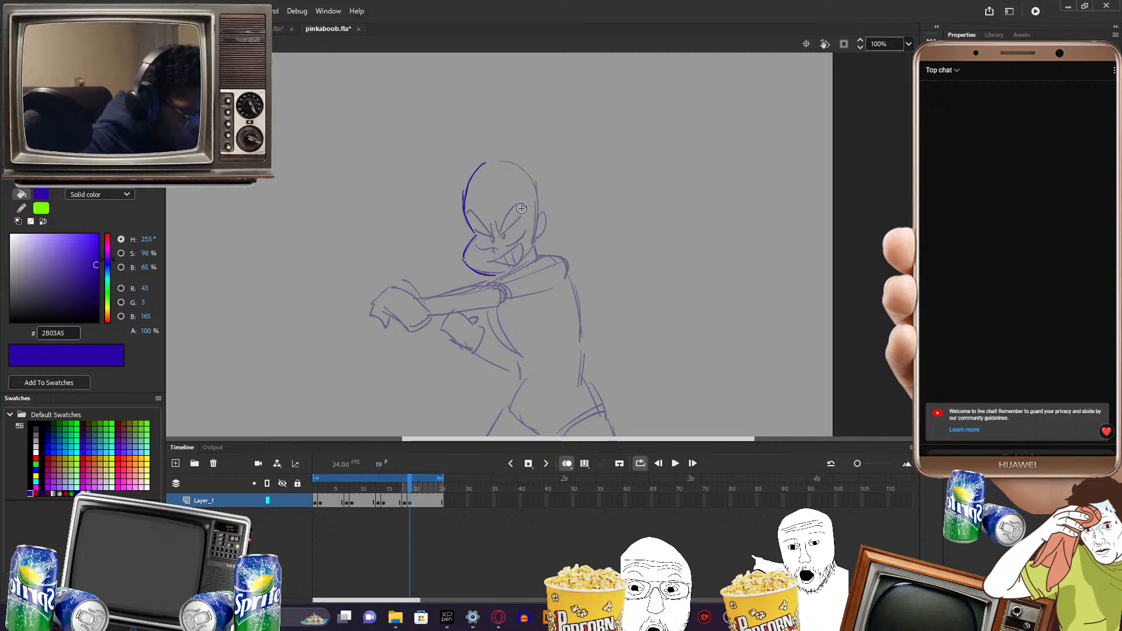
mouse_move(501, 160)
mouse_down()
mouse_move(538, 186)
mouse_move(542, 241)
mouse_move(512, 274)
mouse_up()
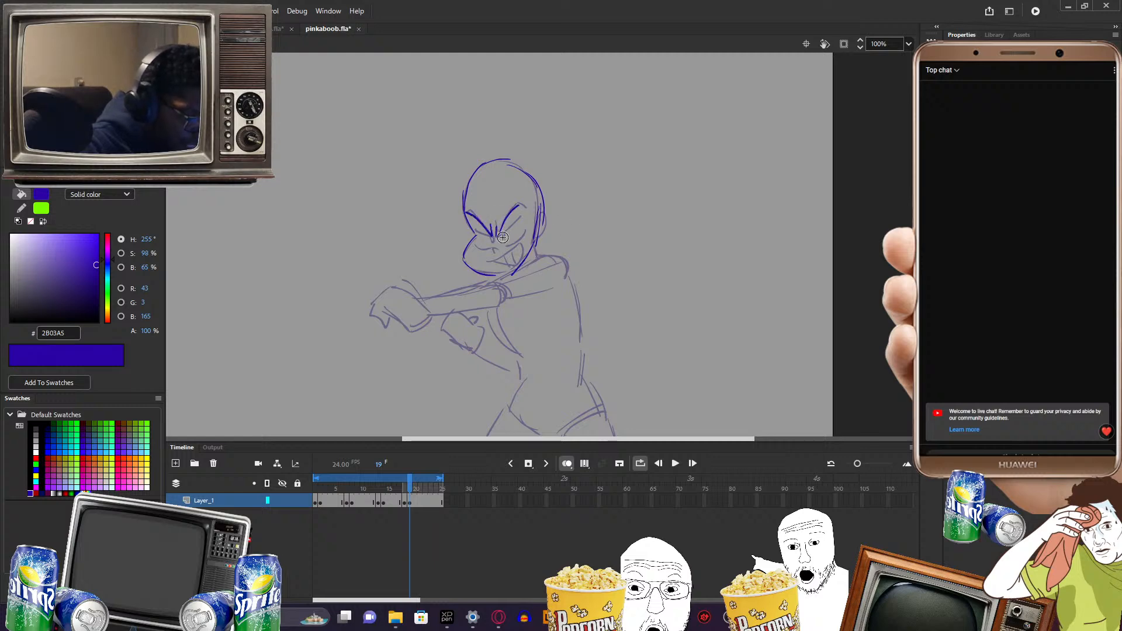
mouse_move(500, 240)
mouse_down()
mouse_move(525, 231)
mouse_move(493, 244)
mouse_up()
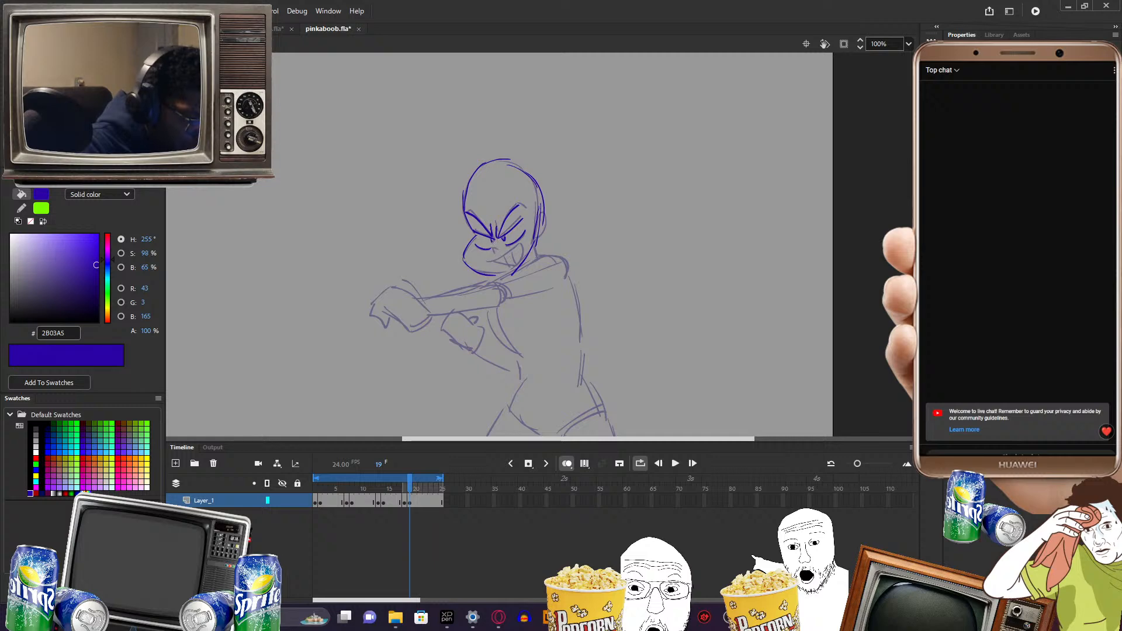
drag(591, 257, 569, 234)
drag(469, 239, 500, 221)
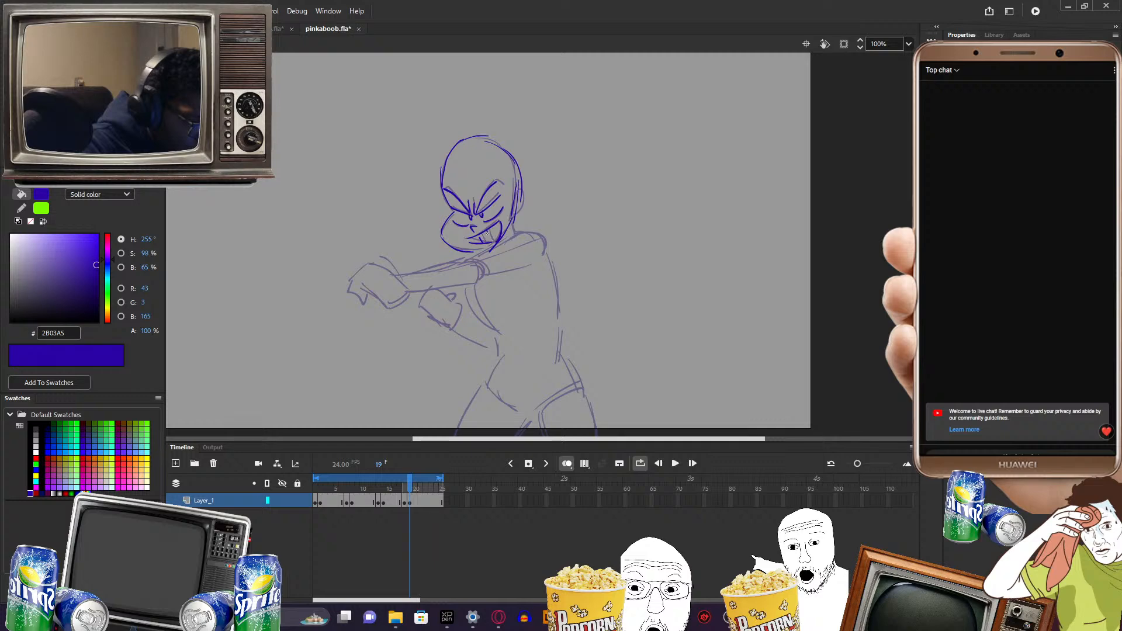
drag(563, 259, 619, 301)
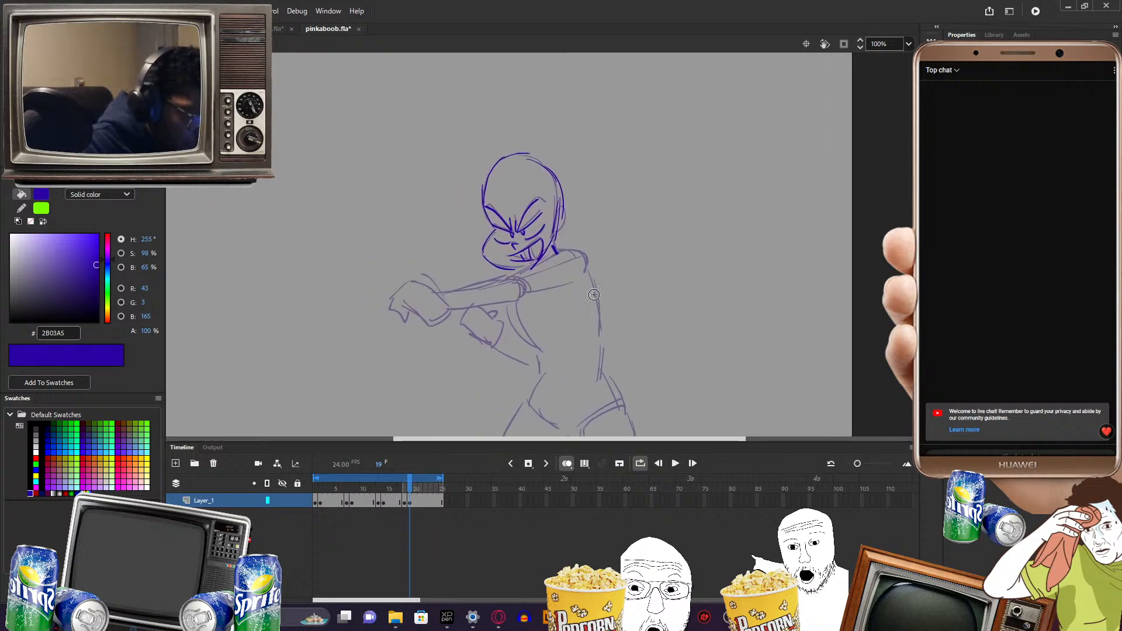
- Compare frames 18 and 19, and shift the whole frame 19 head slightly toward the punching side
click(393, 496)
mouse_move(393, 497)
mouse_down()
mouse_move(432, 497)
mouse_move(383, 497)
mouse_move(410, 495)
mouse_up()
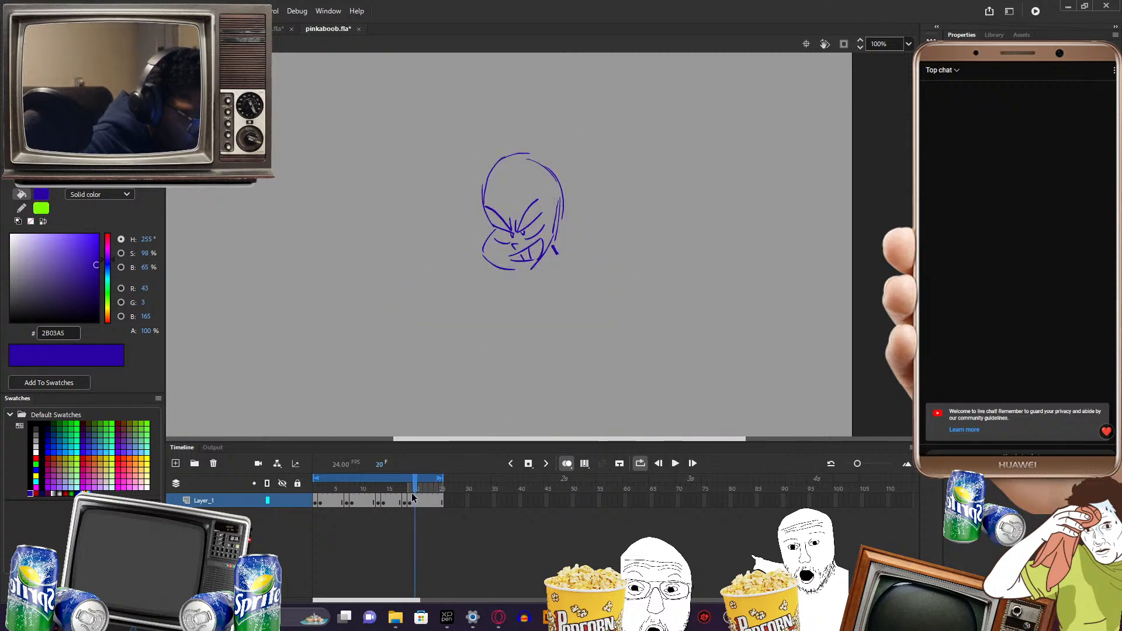
click(411, 489)
key(v)
mouse_move(454, 135)
mouse_down()
mouse_move(584, 233)
mouse_move(589, 276)
mouse_up()
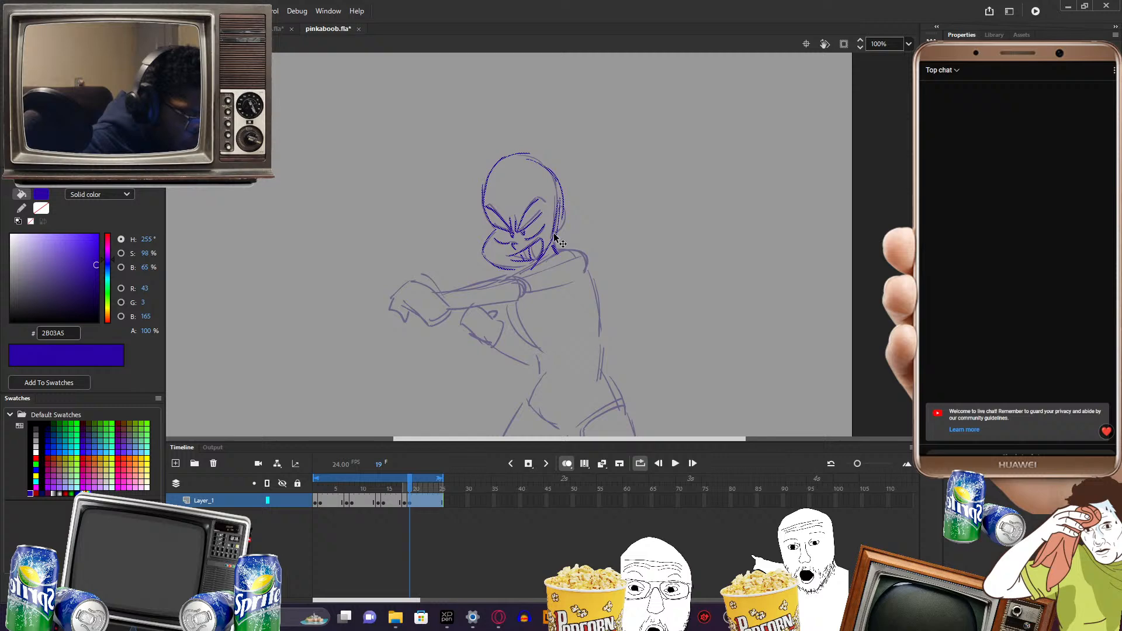
drag(555, 237, 549, 239)
click(593, 297)
- Draw the thrust fist, extended arm with shoulder, and second fist on frame 19, following the onion skin
drag(493, 350, 555, 332)
key(b)
mouse_move(473, 261)
mouse_down()
mouse_move(521, 292)
mouse_move(461, 278)
mouse_move(491, 307)
mouse_up()
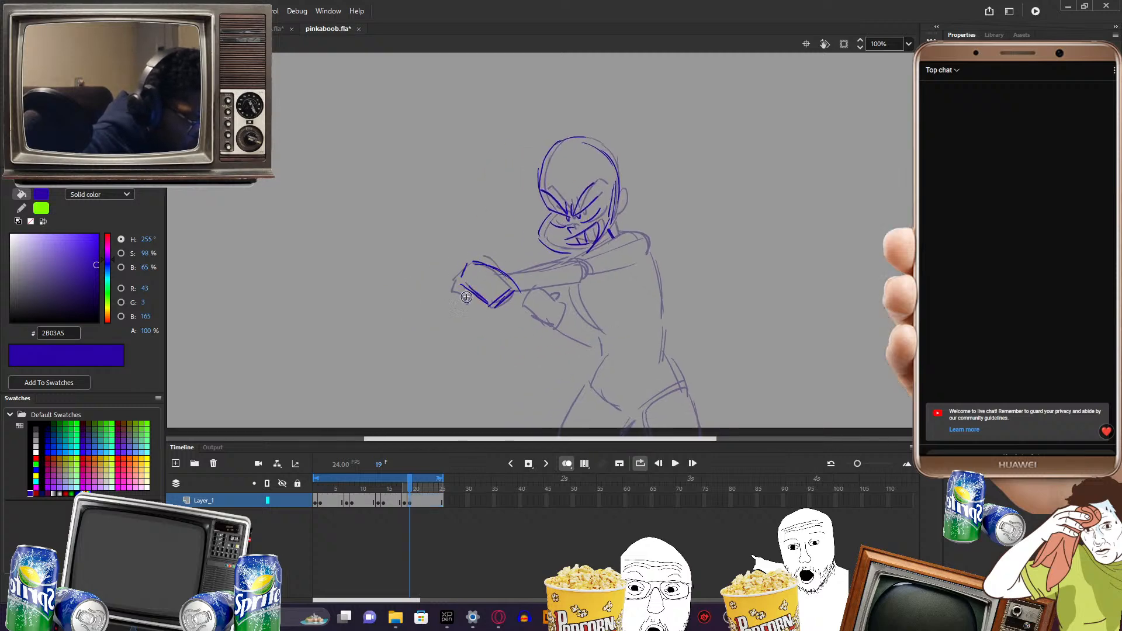
mouse_move(608, 280)
mouse_down()
mouse_move(579, 269)
mouse_move(488, 283)
mouse_move(537, 254)
mouse_up()
drag(636, 244, 615, 256)
mouse_move(536, 258)
mouse_down()
mouse_move(592, 263)
mouse_move(548, 278)
mouse_move(601, 252)
mouse_up()
drag(611, 325, 616, 303)
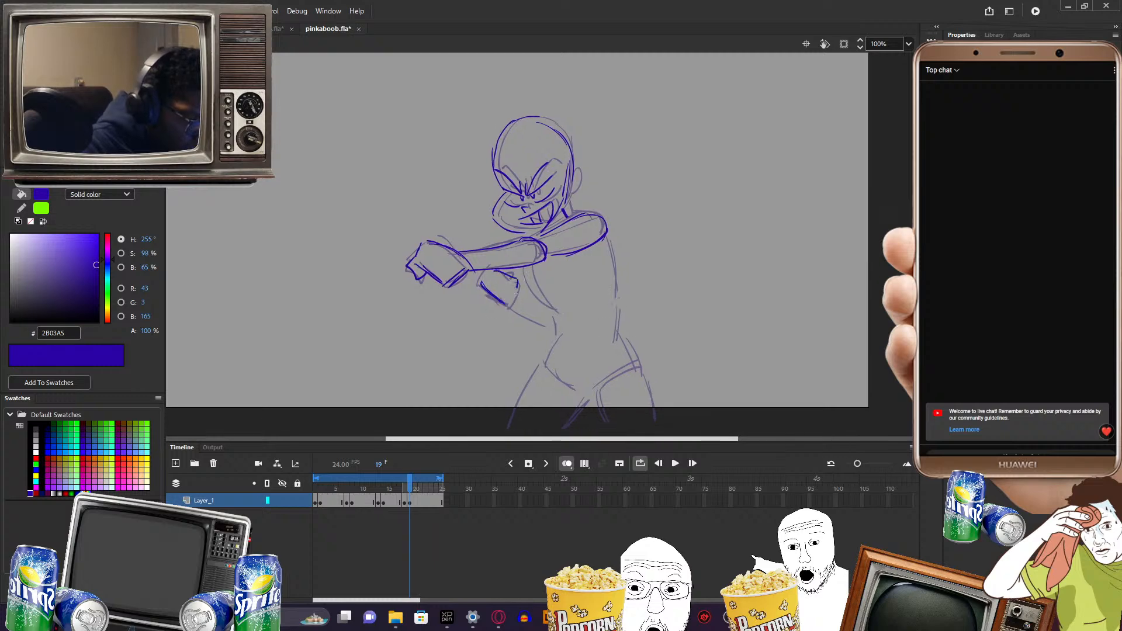
- Draw the torso sides, second forearm, hips, upper legs and ear to complete the frame 19 pose
drag(581, 303, 546, 304)
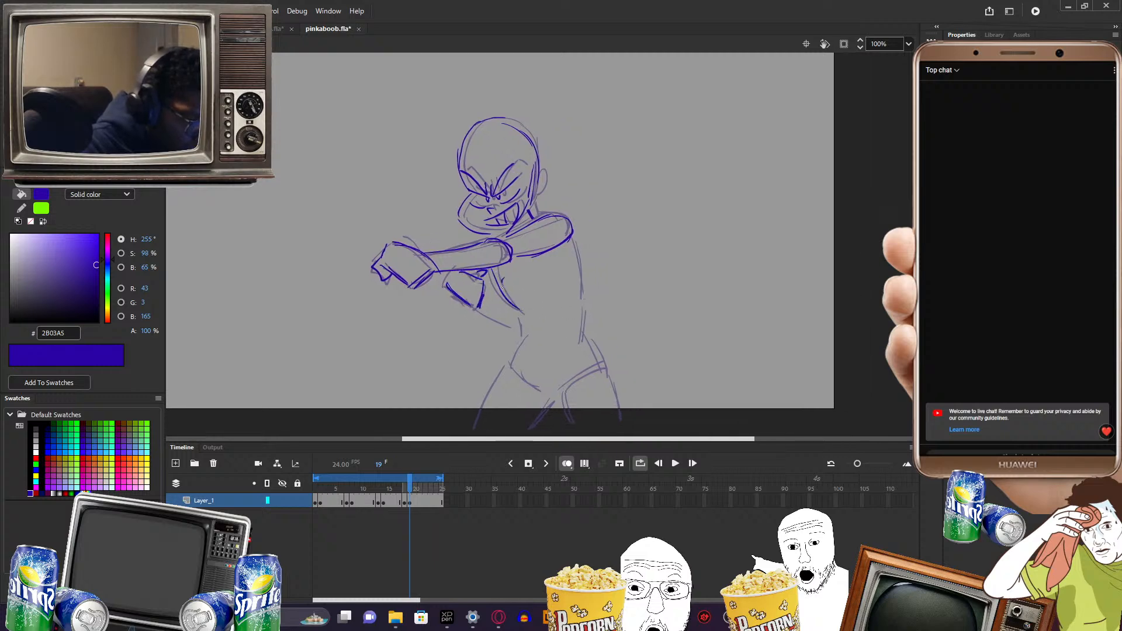
drag(574, 247, 578, 291)
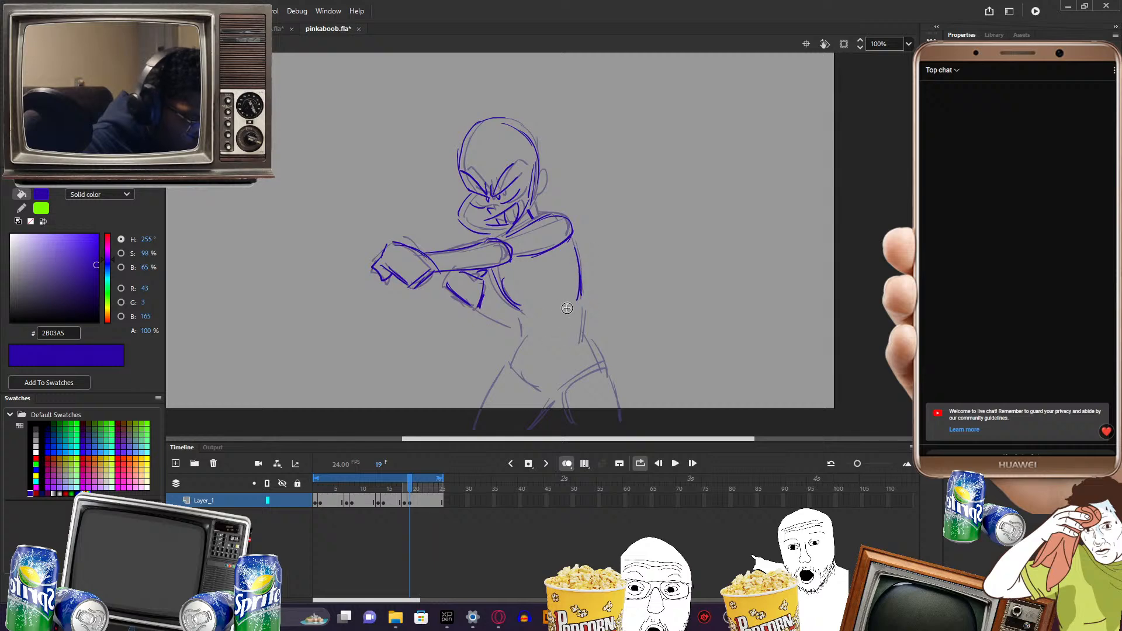
mouse_move(523, 314)
mouse_down()
mouse_move(581, 330)
mouse_move(600, 350)
mouse_up()
drag(557, 392, 605, 358)
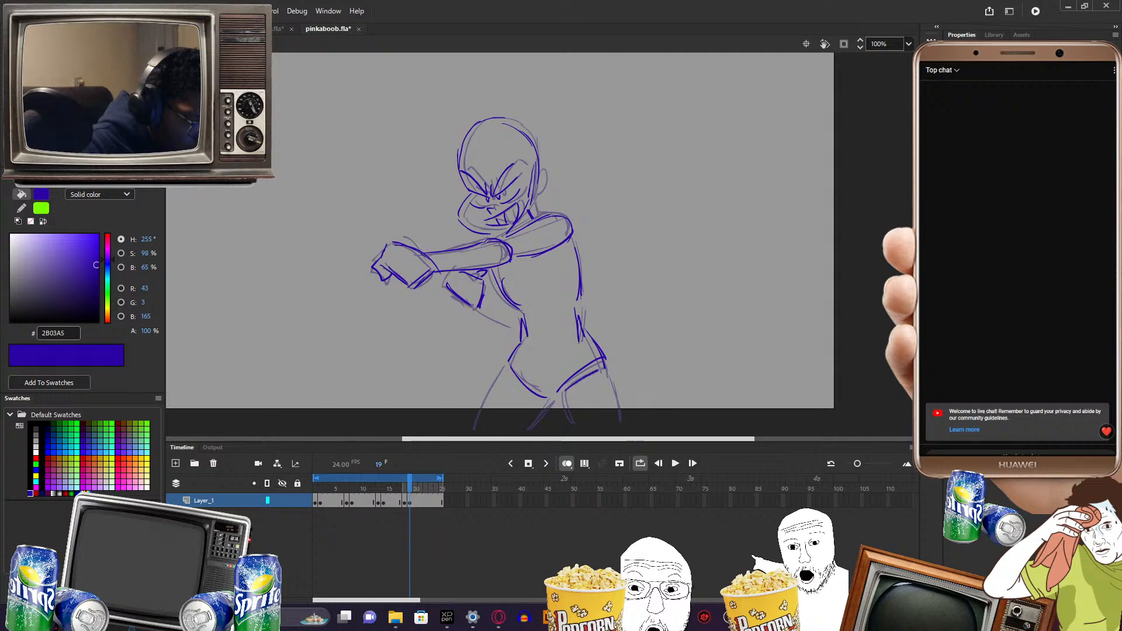
drag(514, 353, 478, 413)
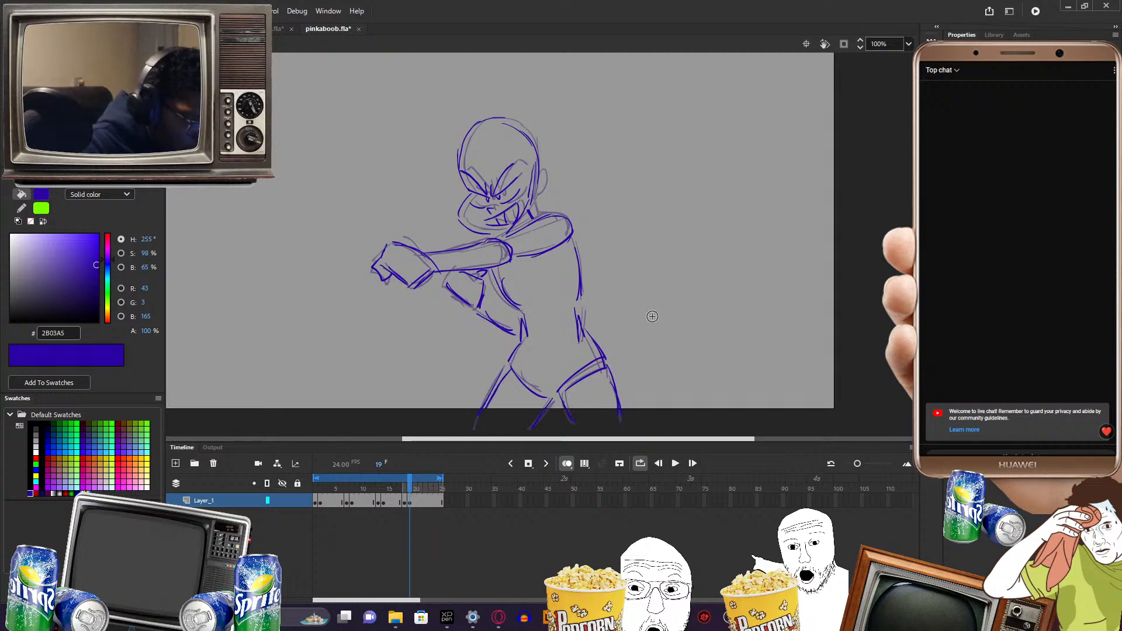
drag(586, 213, 613, 252)
drag(676, 291, 647, 283)
- Play back the animation to check the motion with the new frame 19 pose
key(Return)
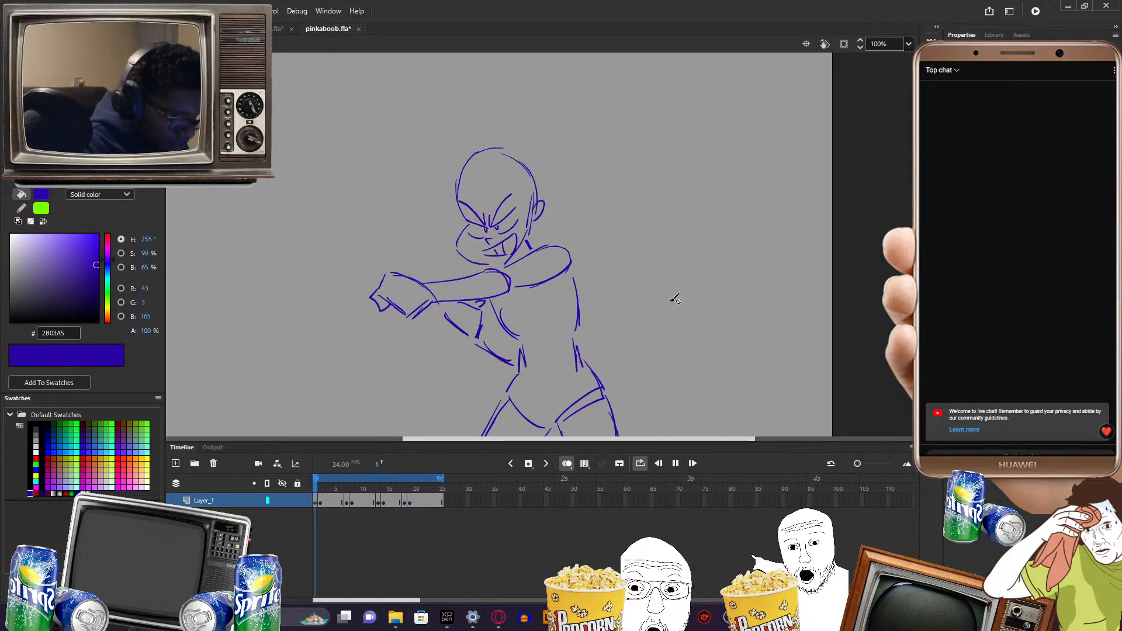
key(Return)
key(b)
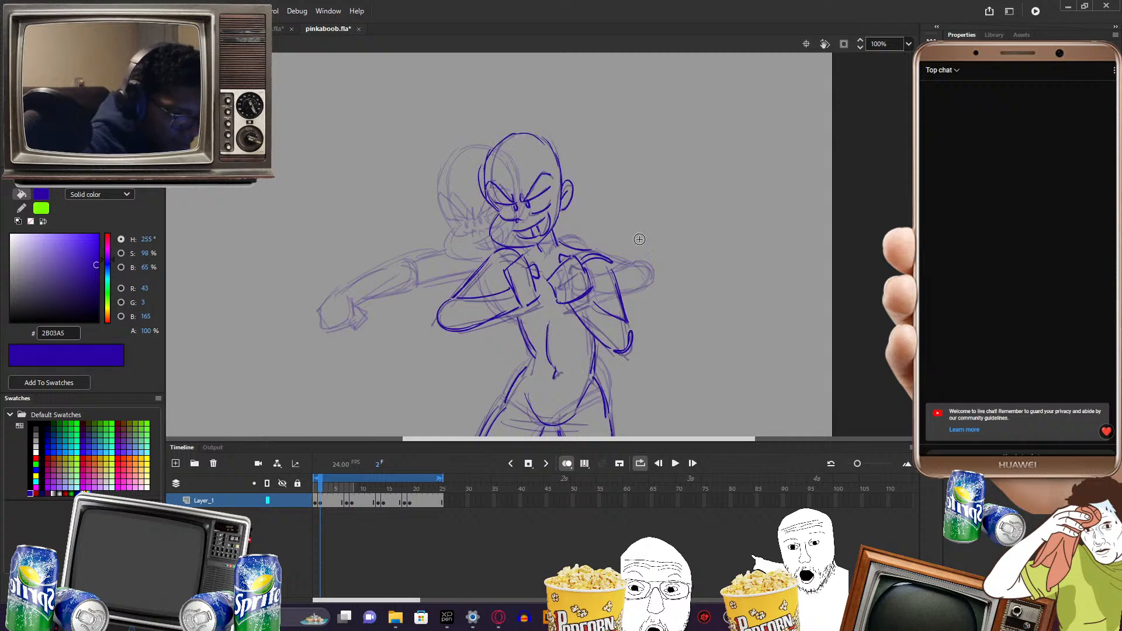
- Turn off onion skinning and flip through the punch keyframes from frame 2 onward to compare the poses
click(566, 464)
key(alt+comma)
key(alt+period)
key(alt+period)
key(alt+comma)
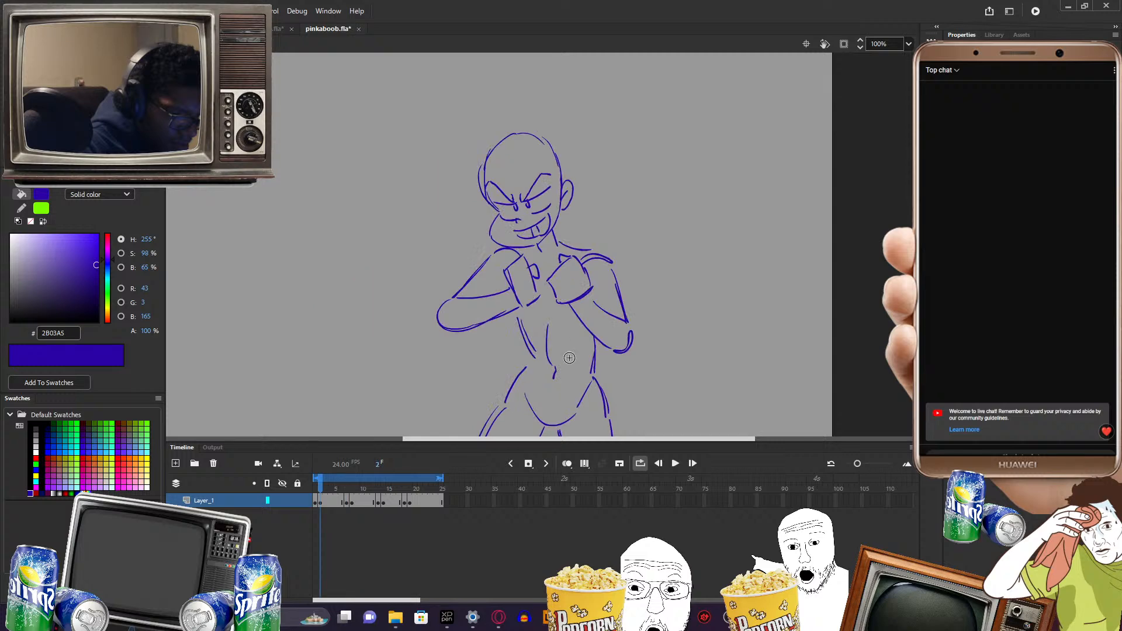
key(alt+period)
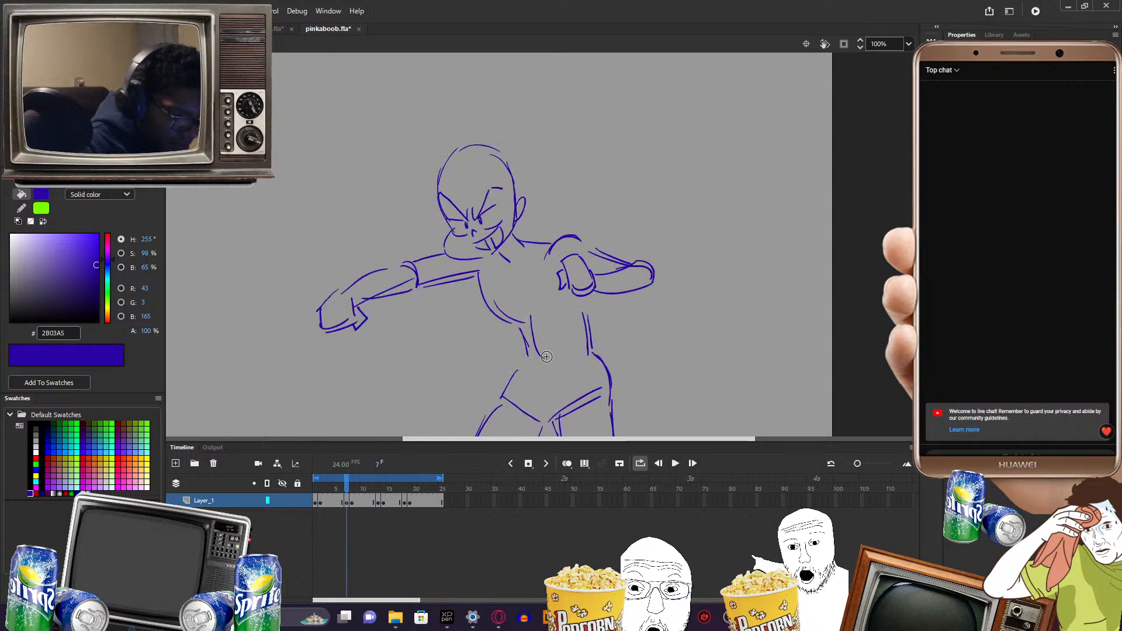
key(alt+period)
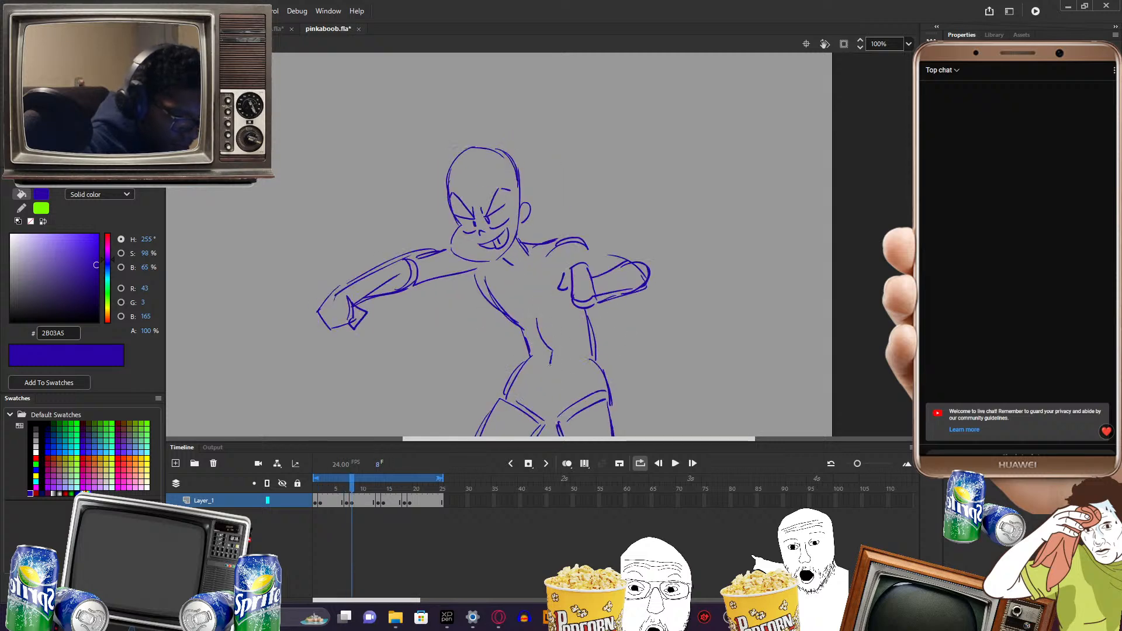
key(alt+period)
key(alt+period)
key(Return)
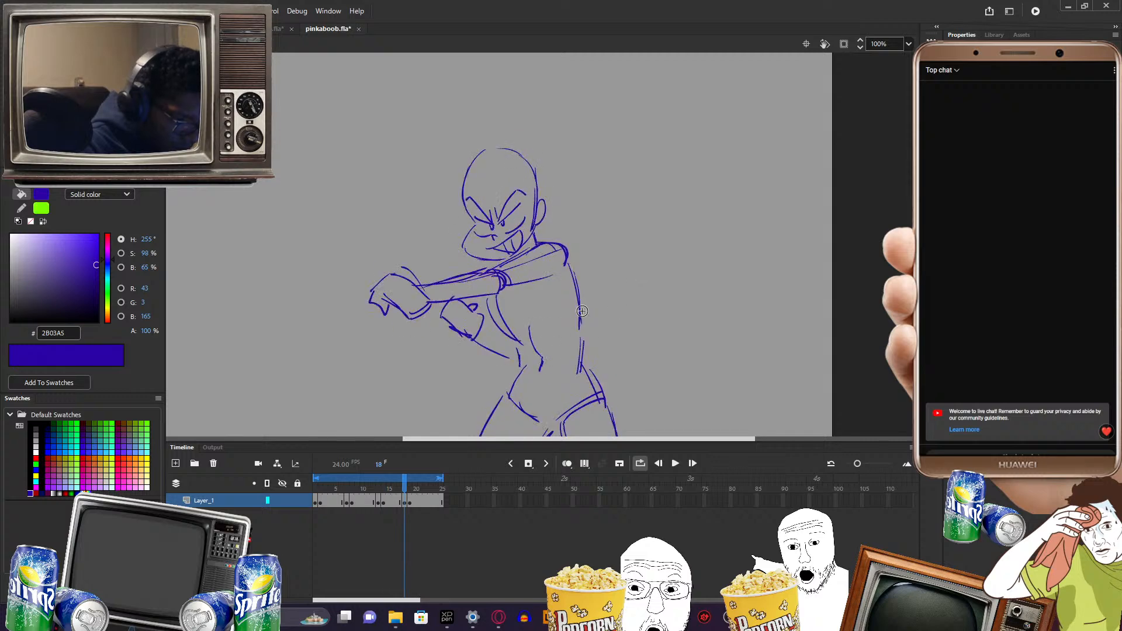
- Compare frames 18 and 19, and play the punch animation from frame 1 to review its motion
key(period)
key(comma)
key(period)
key(comma)
key(comma)
key(comma)
key(comma)
key(comma)
key(comma)
key(comma)
key(comma)
key(comma)
key(comma)
key(comma)
key(comma)
key(comma)
key(comma)
key(comma)
key(comma)
key(comma)
key(comma)
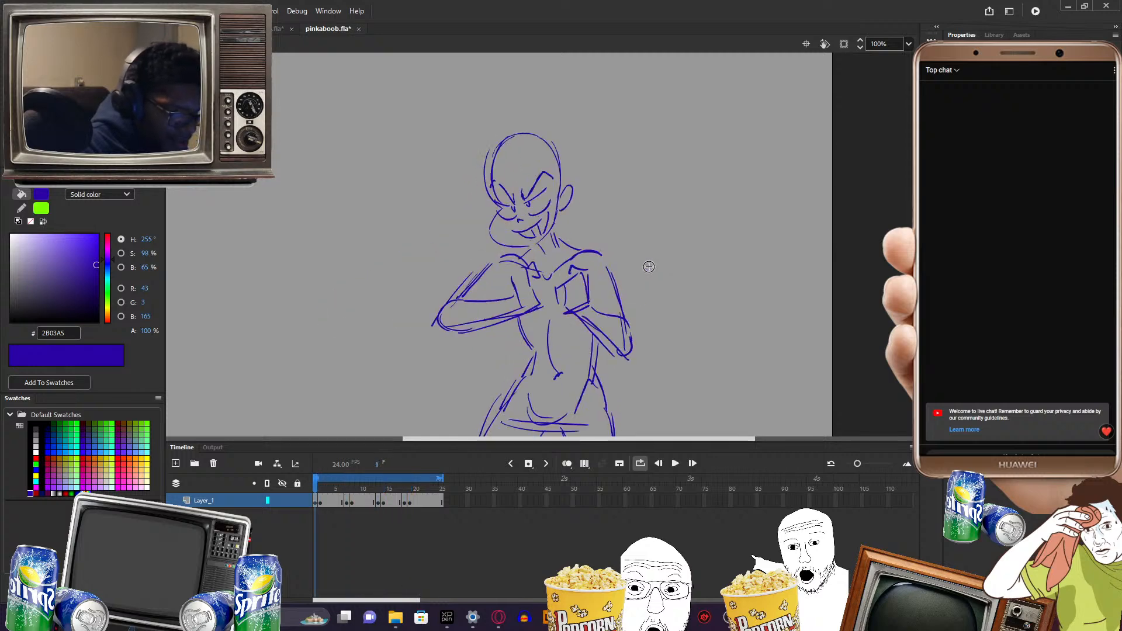
key(Return)
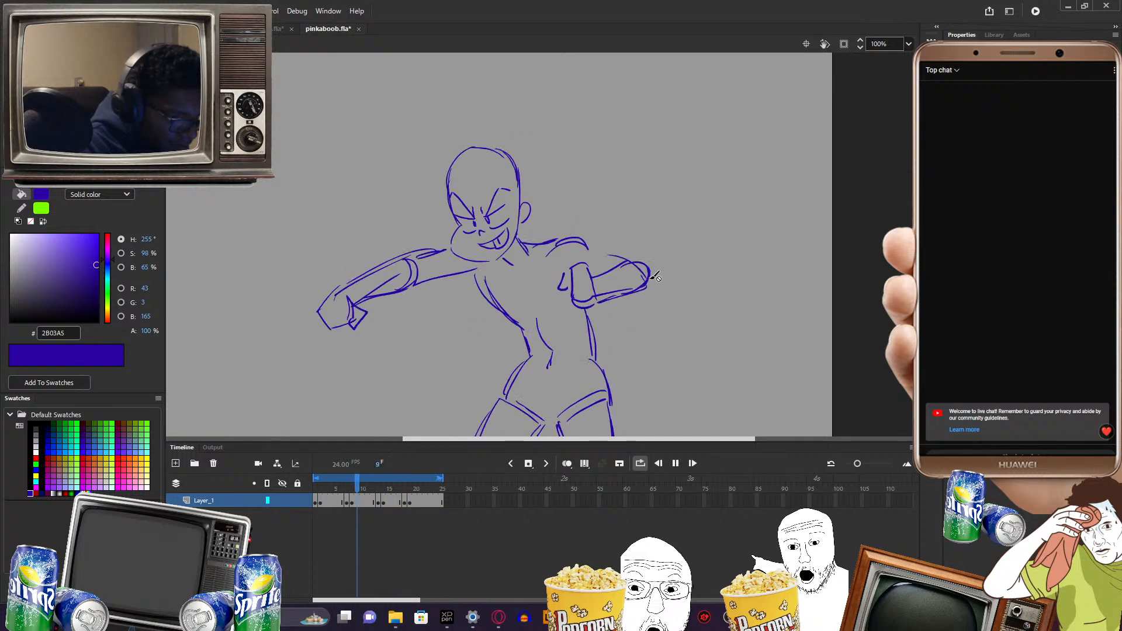
key(Return)
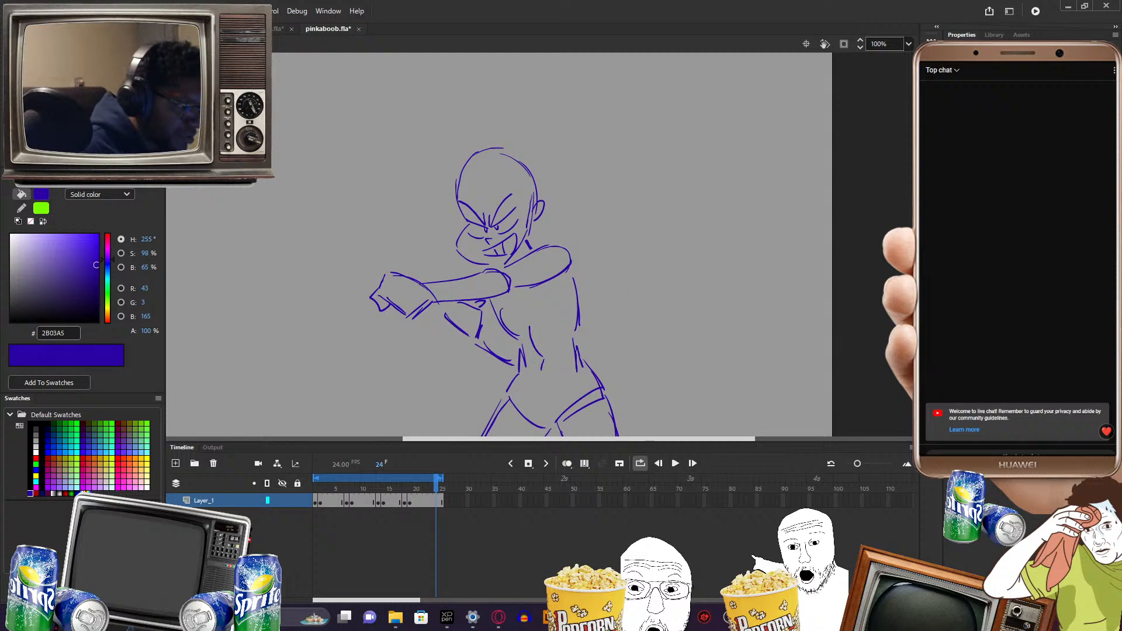
- Look through the recently opened documents for another animation file
click(81, 11)
mouse_move(164, 190)
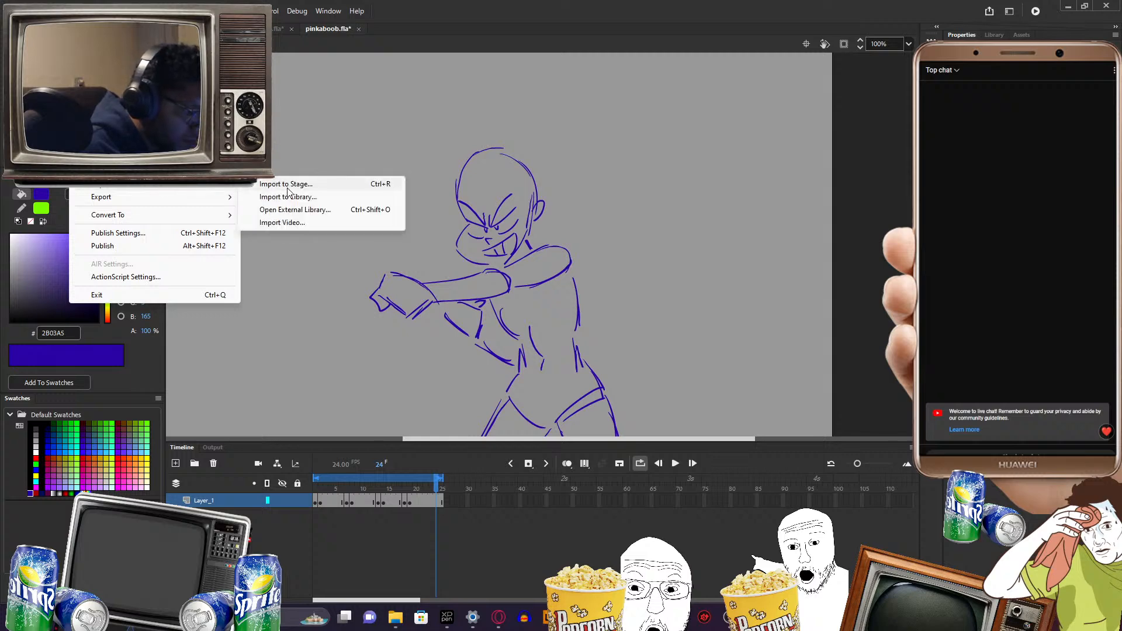
mouse_move(164, 76)
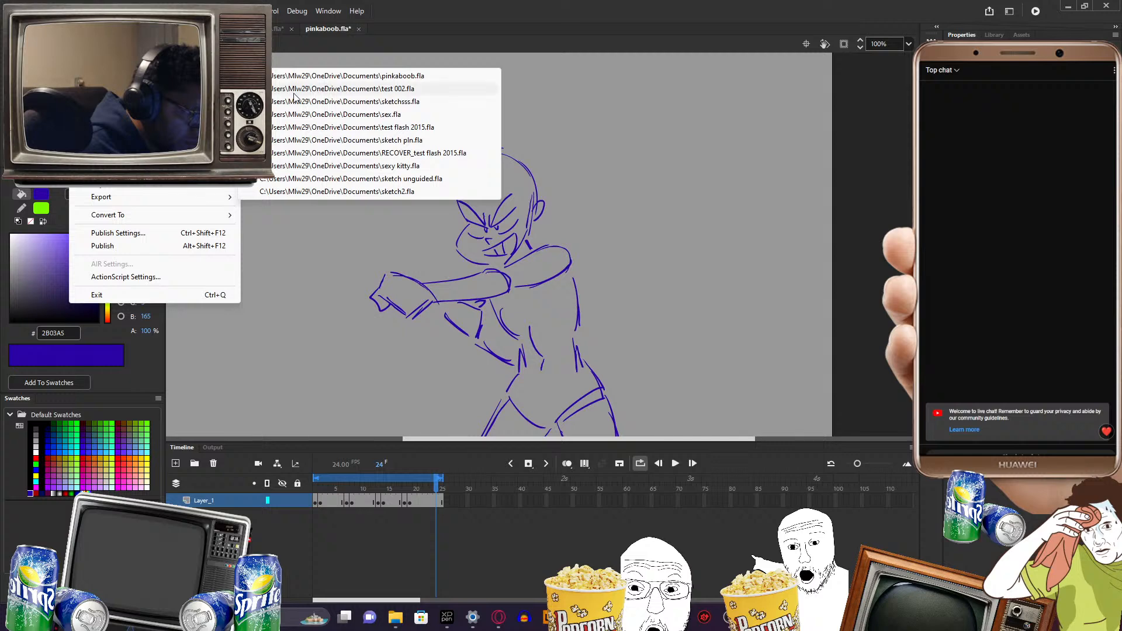
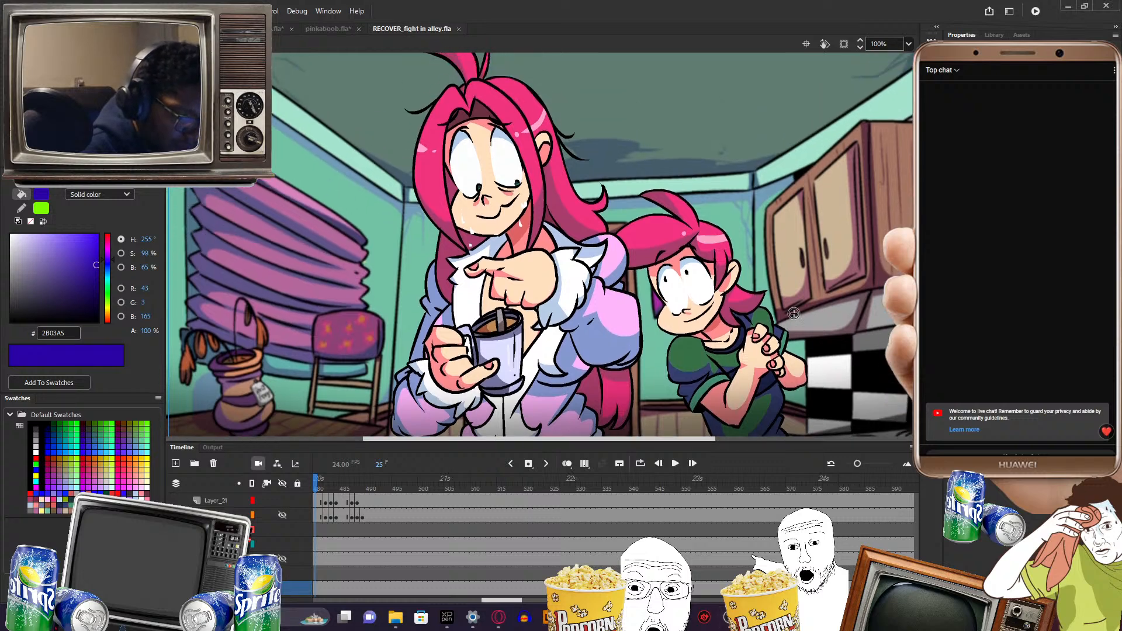
- Make the rough sketch layer of the smaller pink-haired character visible at frame 480
click(282, 559)
click(283, 560)
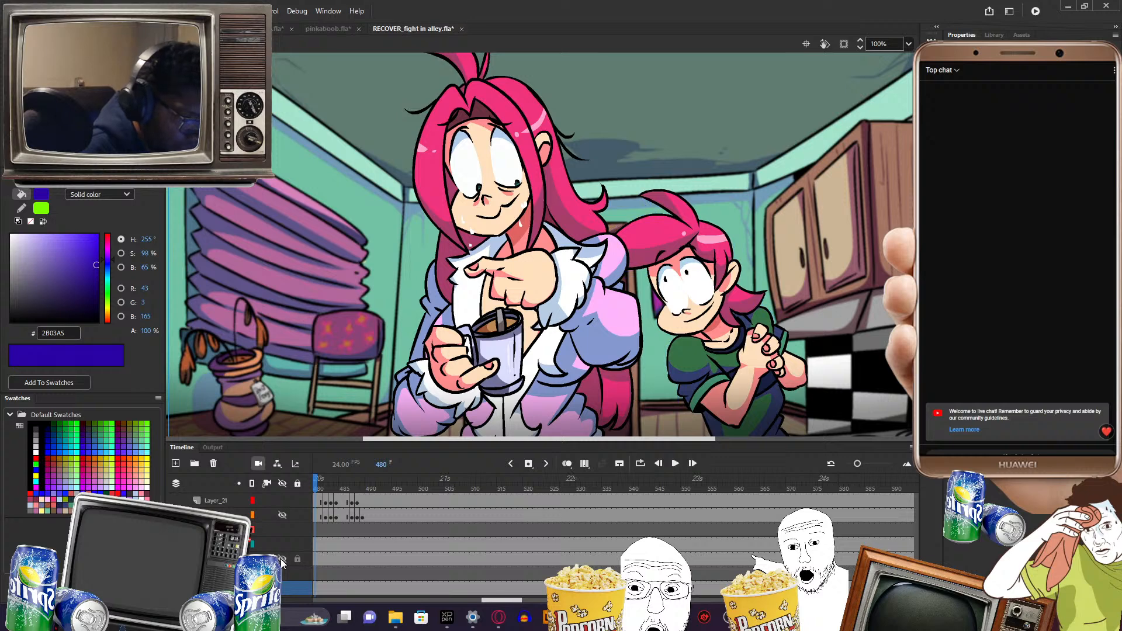
click(283, 560)
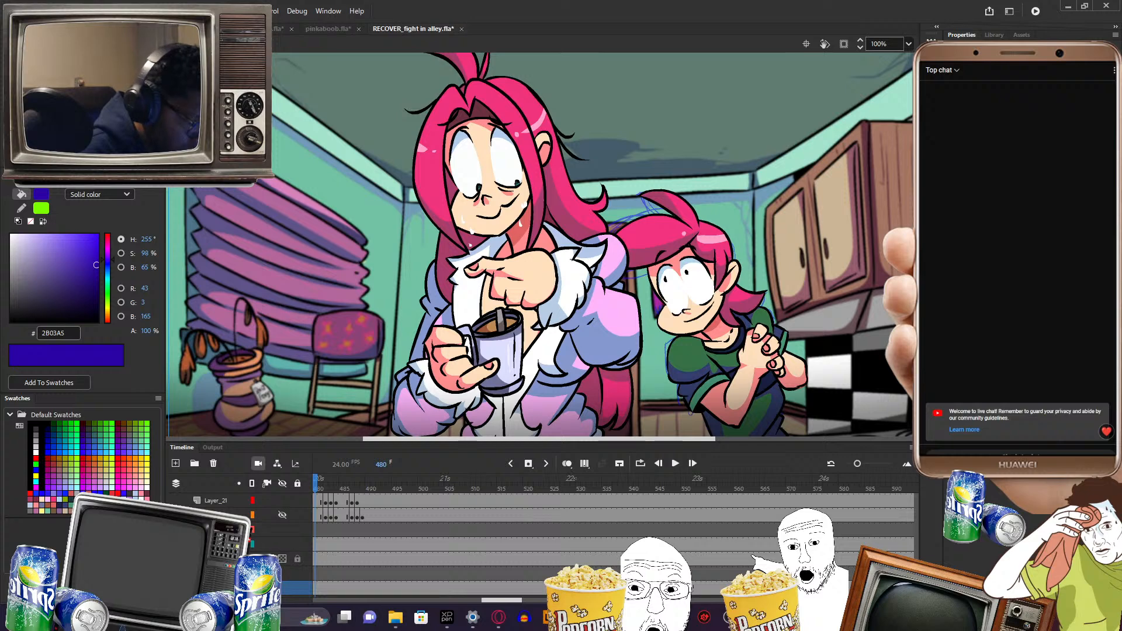
click(281, 559)
click(282, 560)
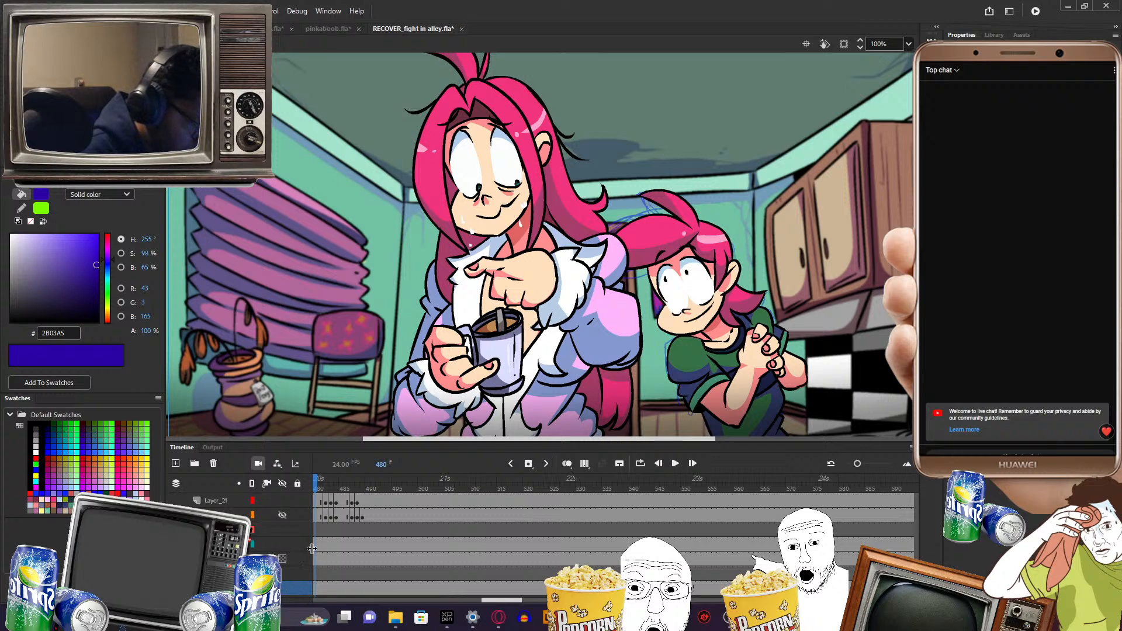
- Hide the smaller character's coloured layer and the room background, keeping the rough sketch layer shown
click(316, 546)
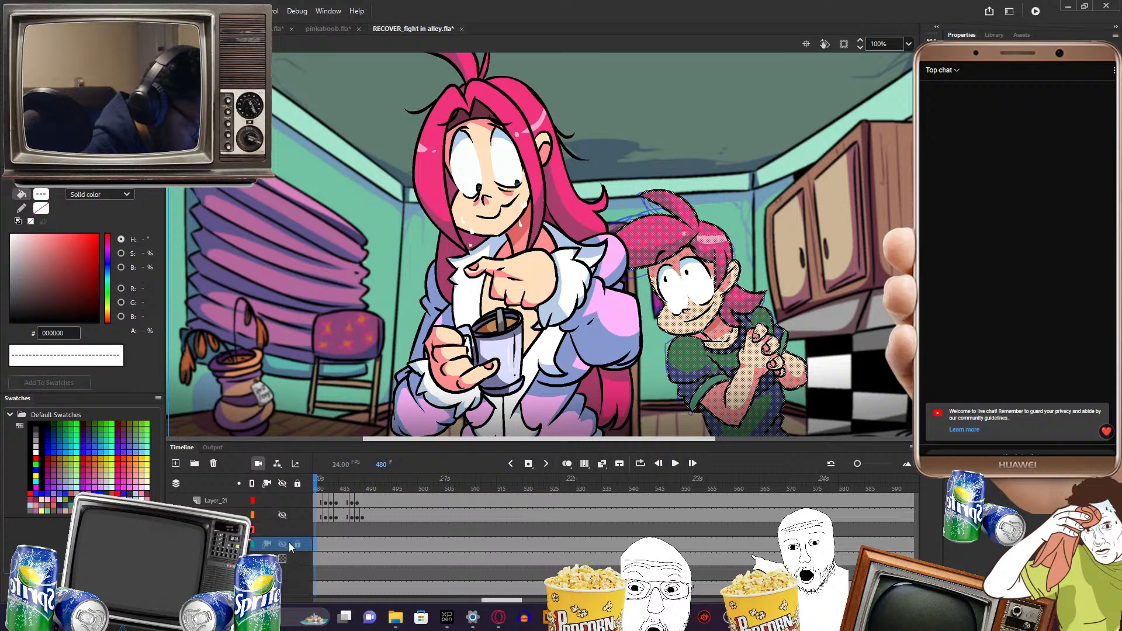
click(282, 544)
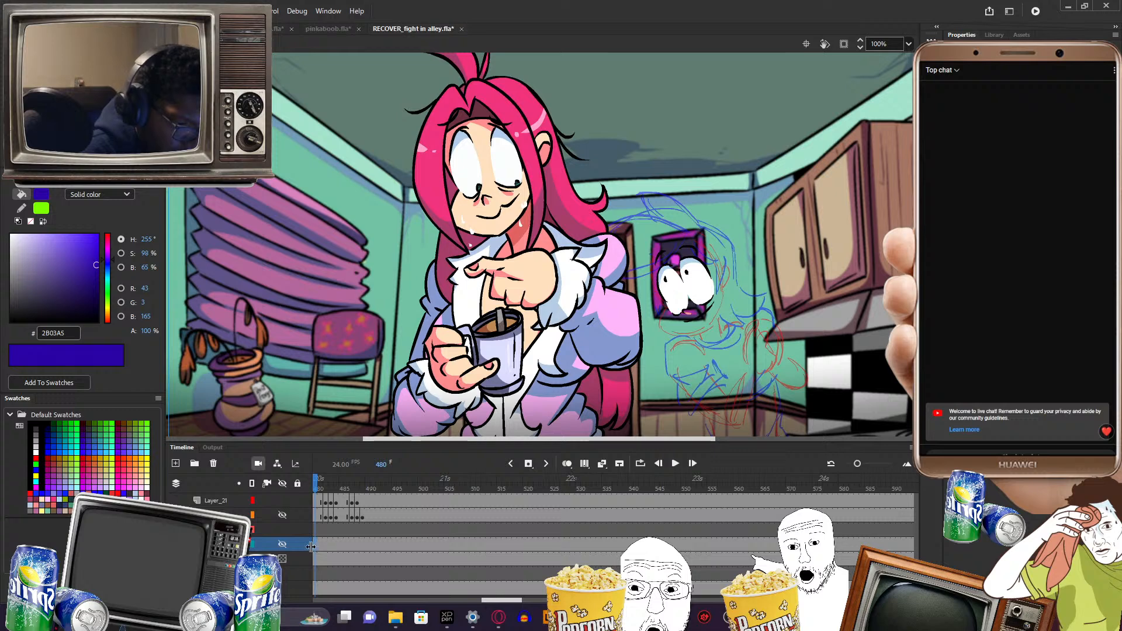
click(284, 560)
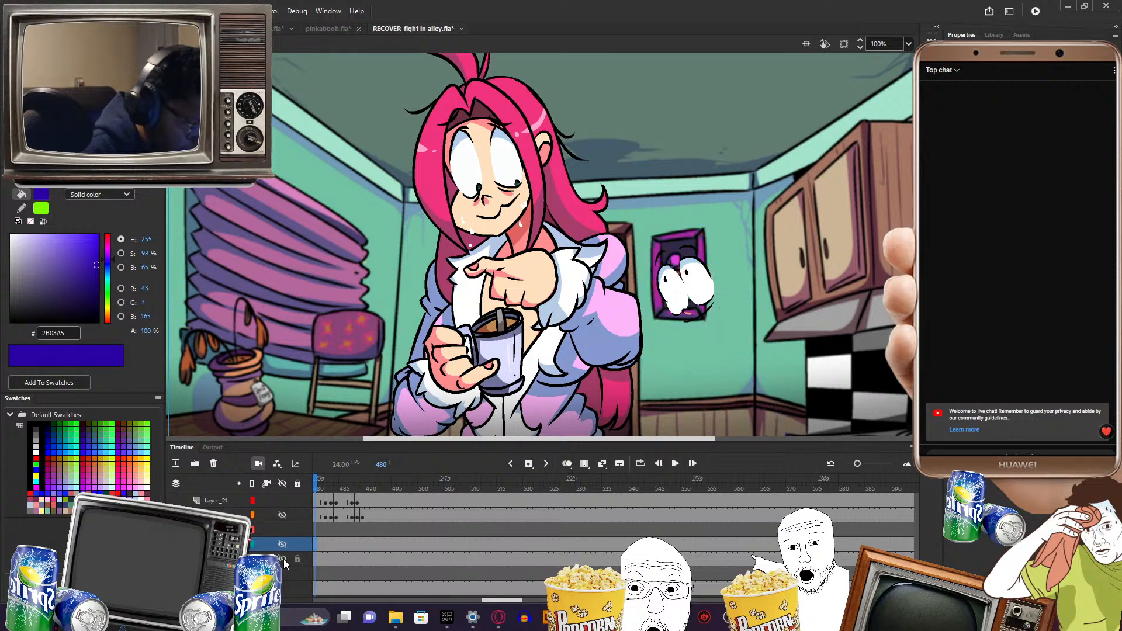
click(284, 560)
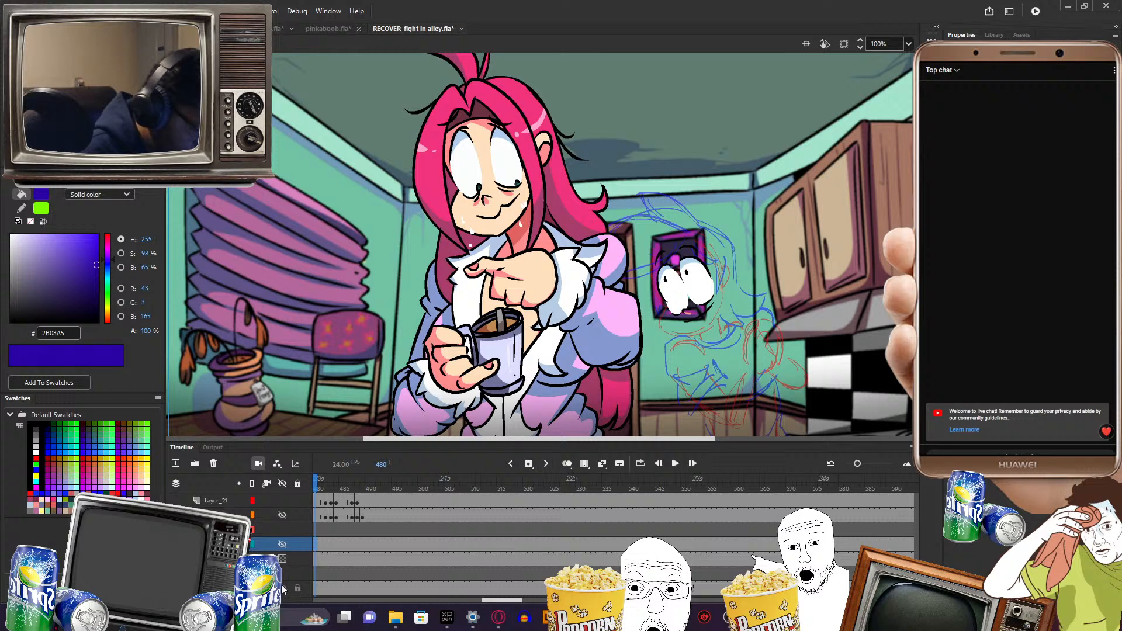
click(283, 588)
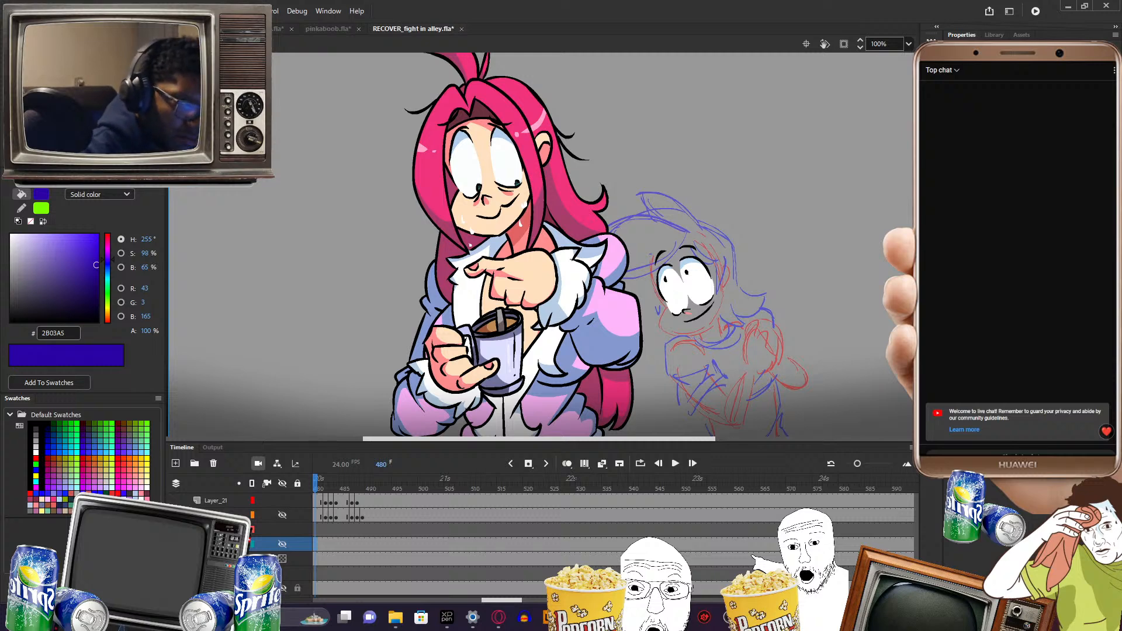
- Make the rough sketch layer active and sample its blue line color 0D13FF for the brush
drag(718, 438, 765, 433)
scroll(538, 245, down, 2)
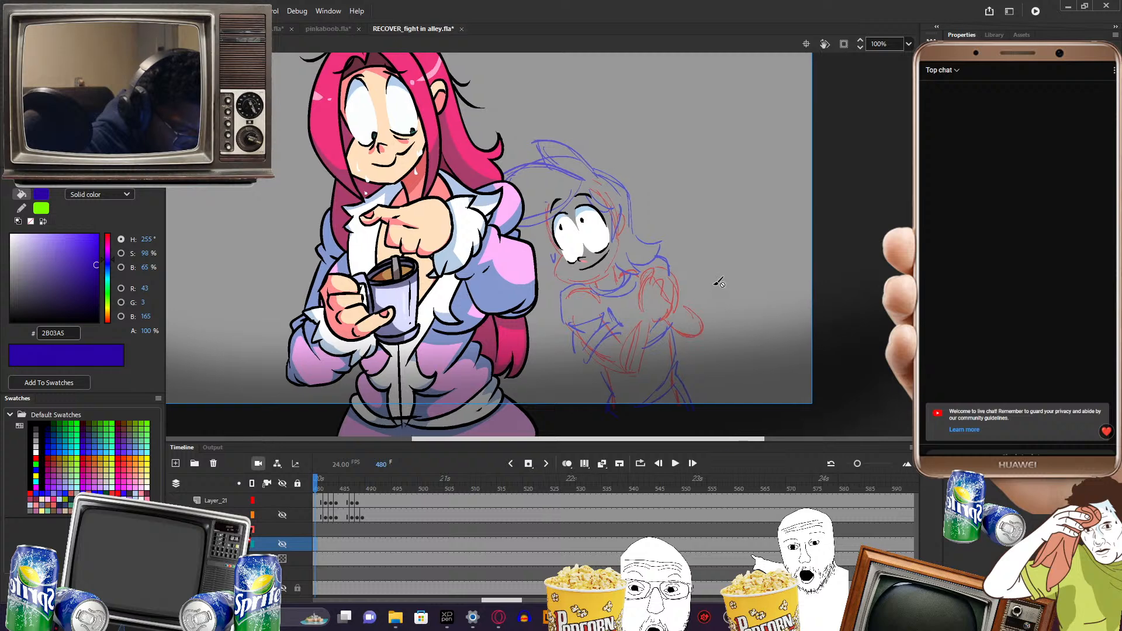
scroll(734, 322, up, 3)
scroll(734, 322, left, 1)
click(661, 278)
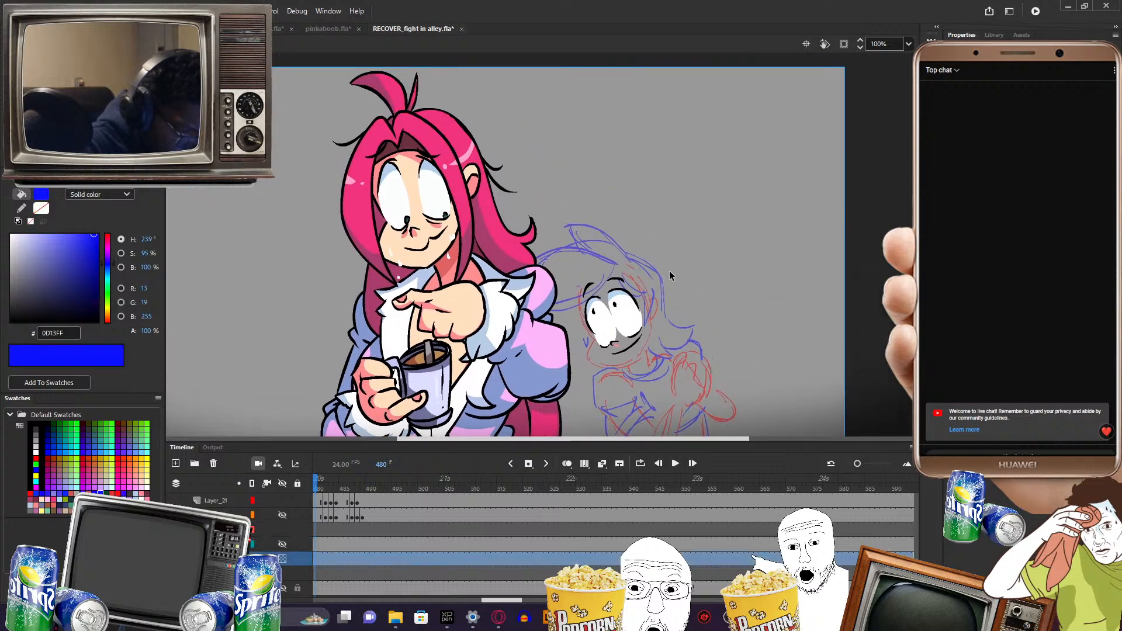
click(671, 272)
key(b)
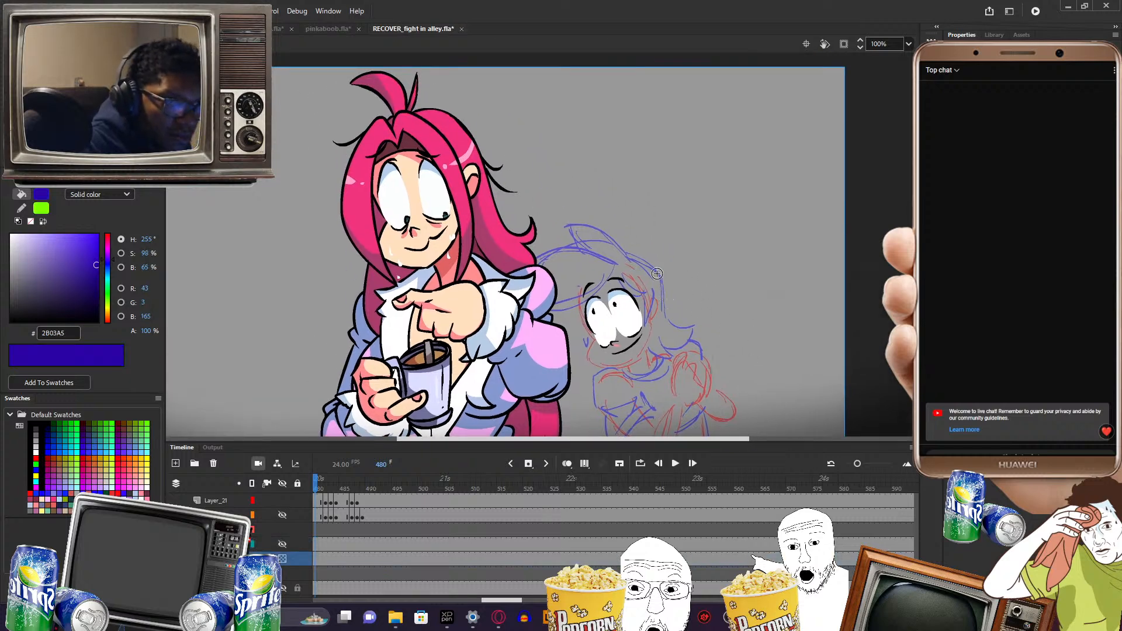
click(665, 275)
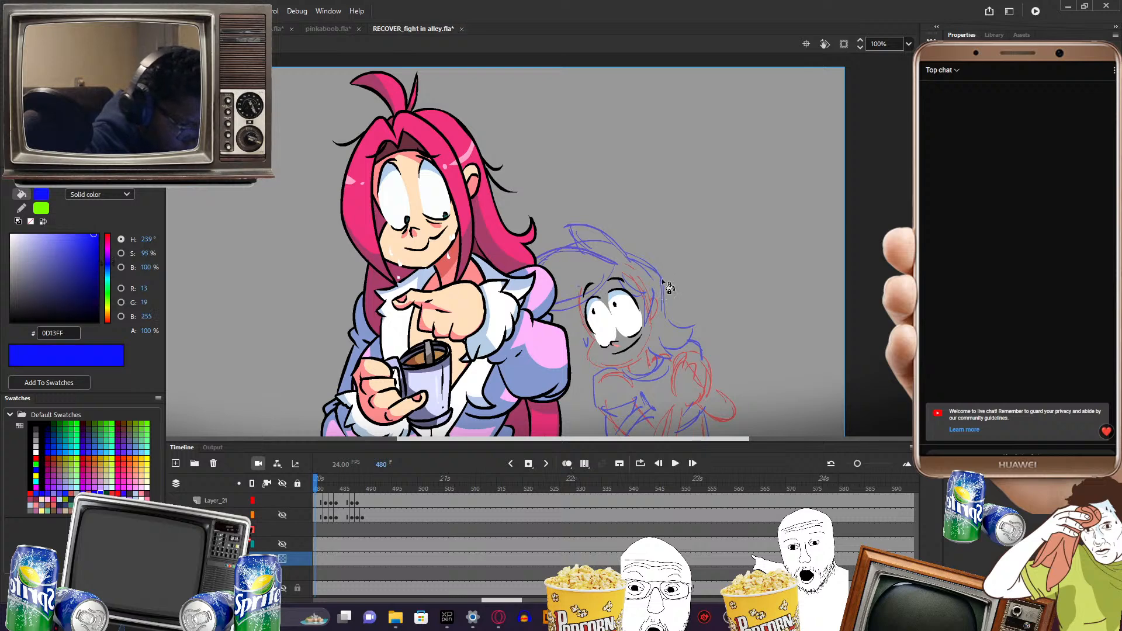
mouse_move(705, 263)
mouse_down()
mouse_move(698, 298)
mouse_move(696, 257)
mouse_move(693, 305)
mouse_up()
key(ctrl+z)
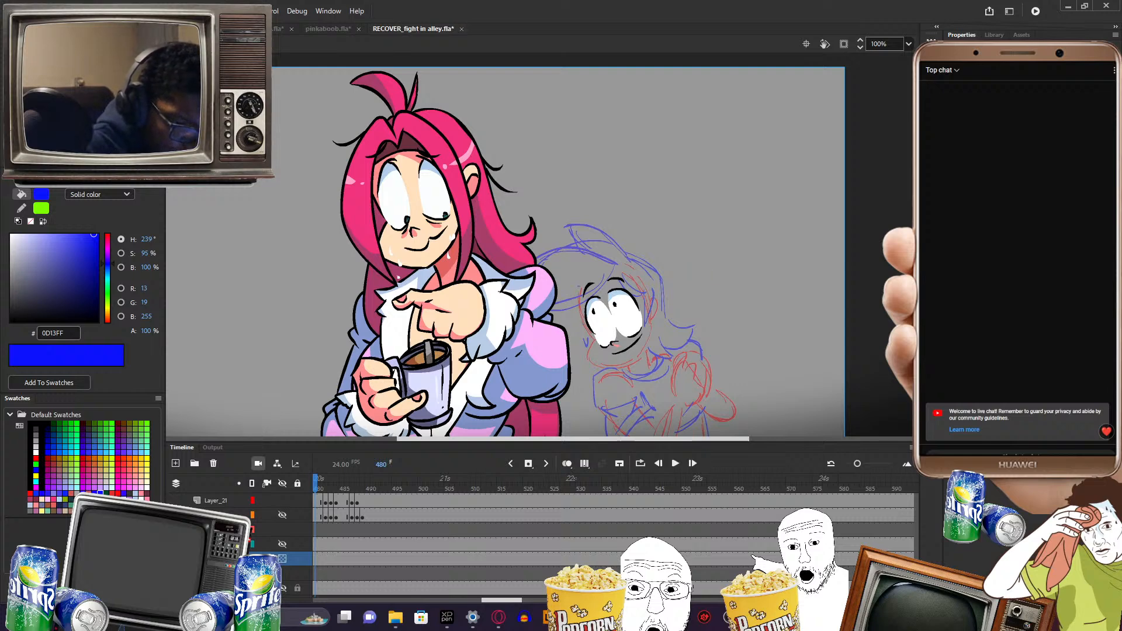
scroll(804, 365, right, 2)
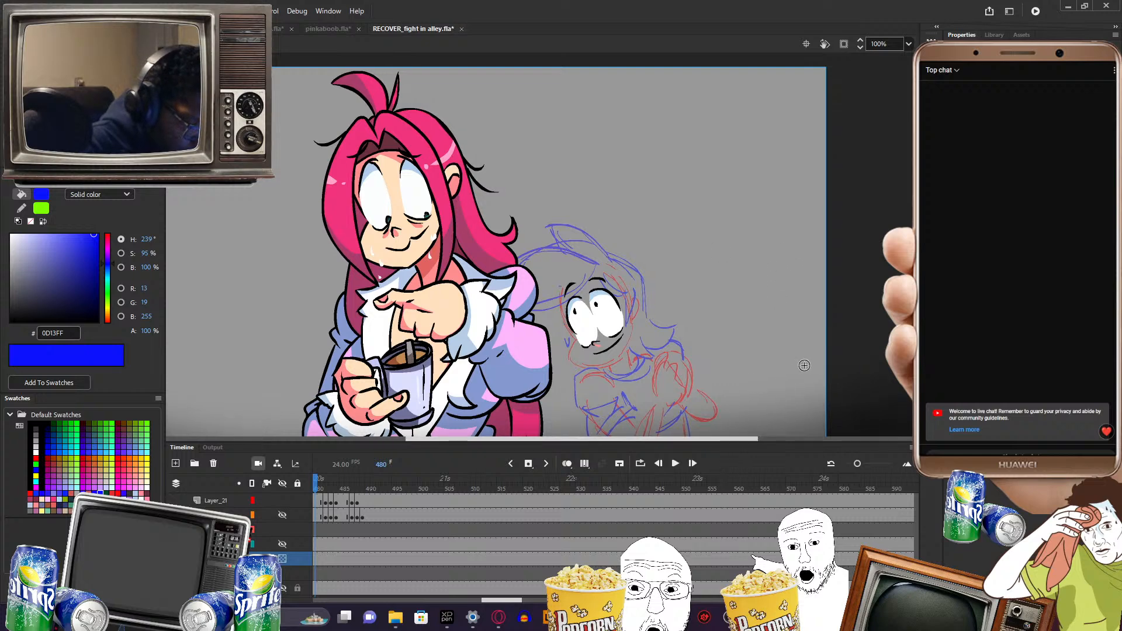
drag(821, 366, 788, 360)
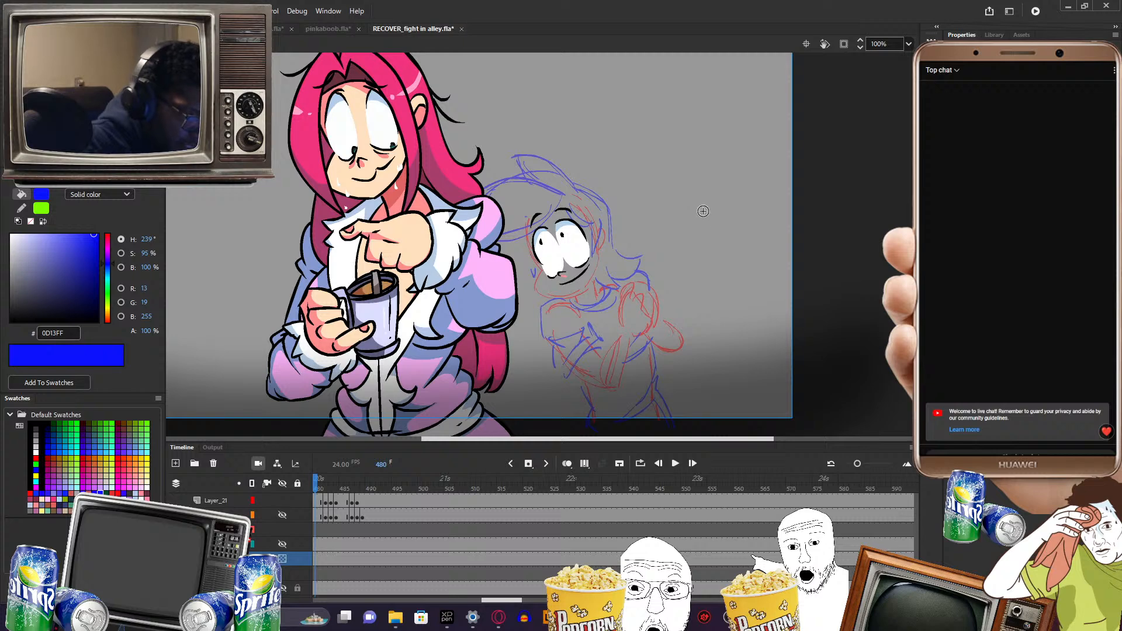
mouse_move(712, 195)
mouse_down()
mouse_move(717, 241)
mouse_move(744, 222)
mouse_move(743, 245)
mouse_up()
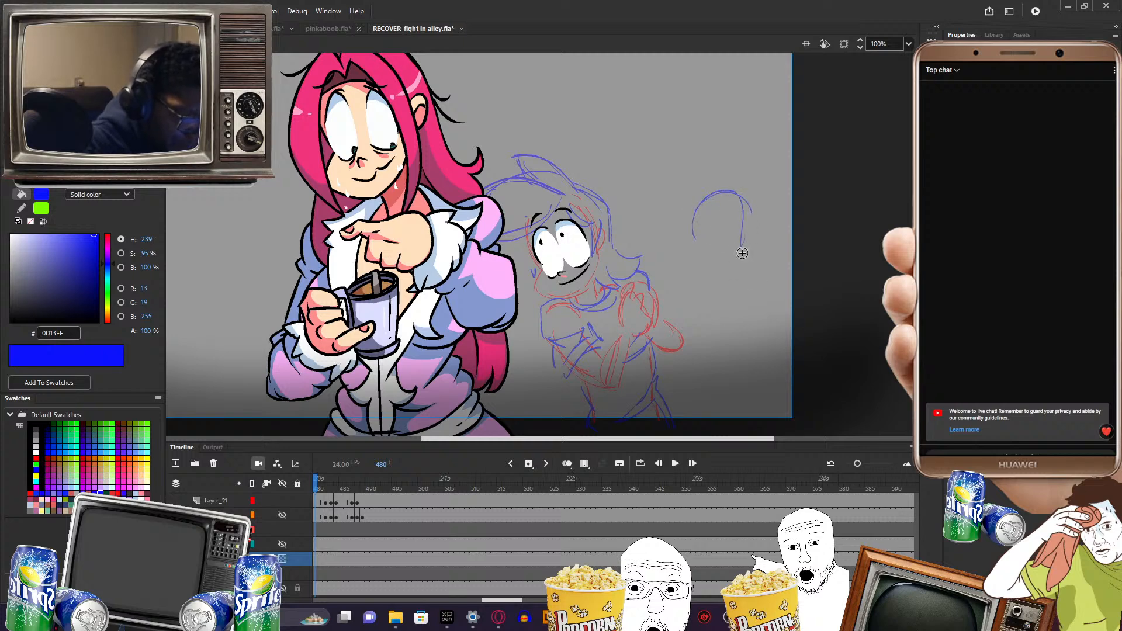
key(ctrl+z)
key(ctrl+z)
key(ctrl+z)
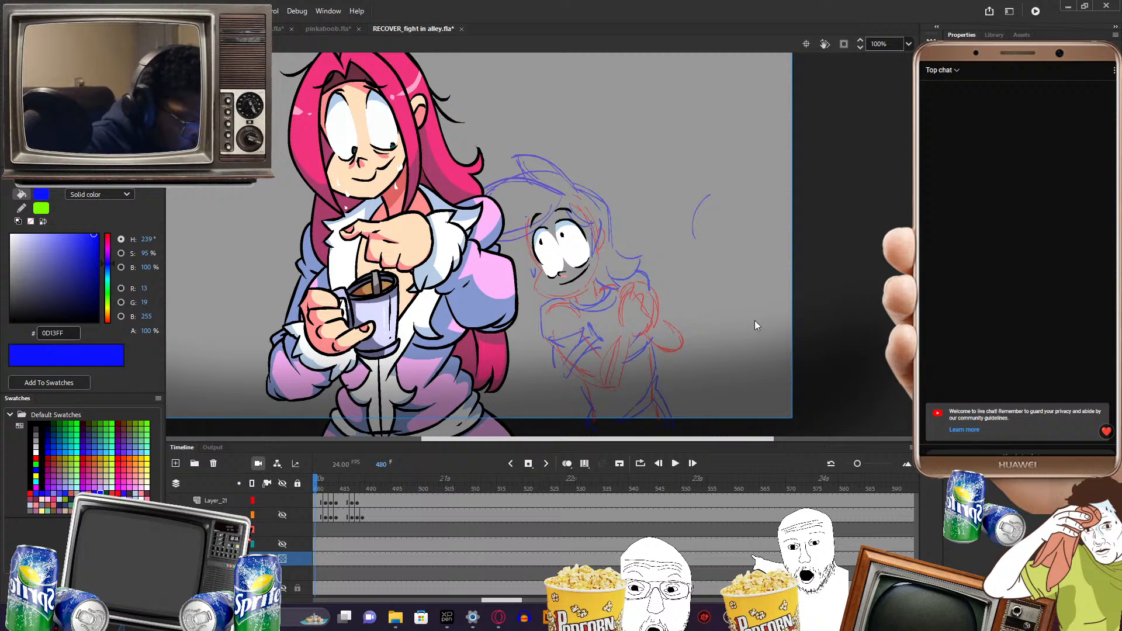
- Sketch a head outline with a rounded cheek and an ear in the empty space beside the smaller character
drag(728, 185, 696, 219)
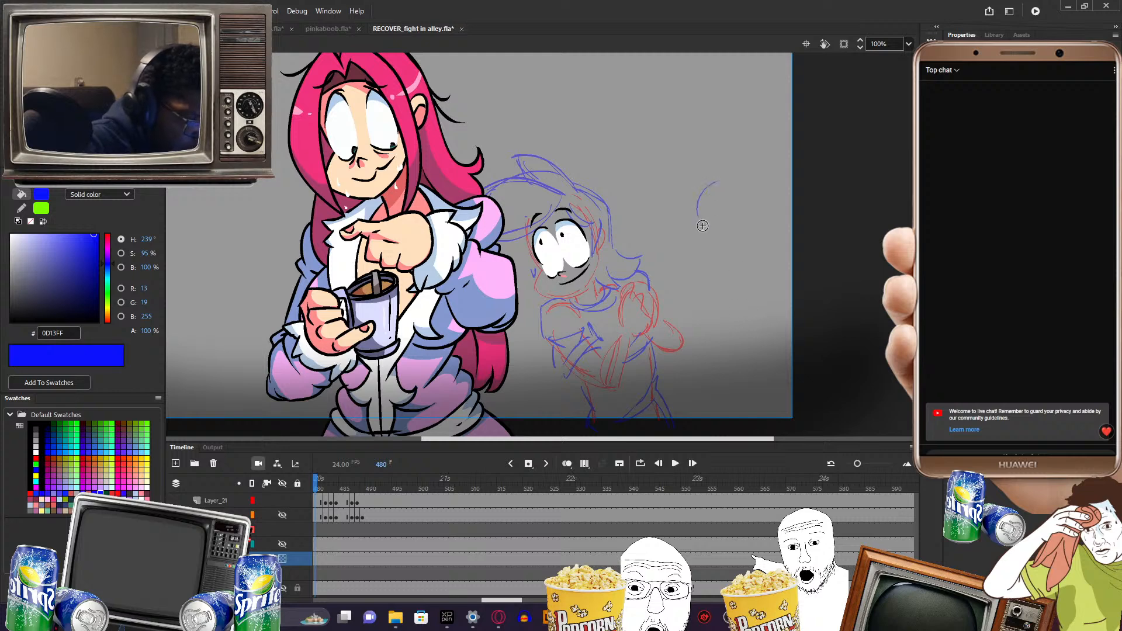
mouse_move(753, 188)
mouse_down()
mouse_move(693, 198)
mouse_move(701, 237)
mouse_up()
mouse_move(698, 193)
mouse_down()
mouse_move(703, 236)
mouse_move(690, 255)
mouse_move(733, 281)
mouse_move(754, 263)
mouse_move(752, 186)
mouse_move(764, 244)
mouse_move(729, 199)
mouse_move(751, 213)
mouse_move(753, 242)
mouse_up()
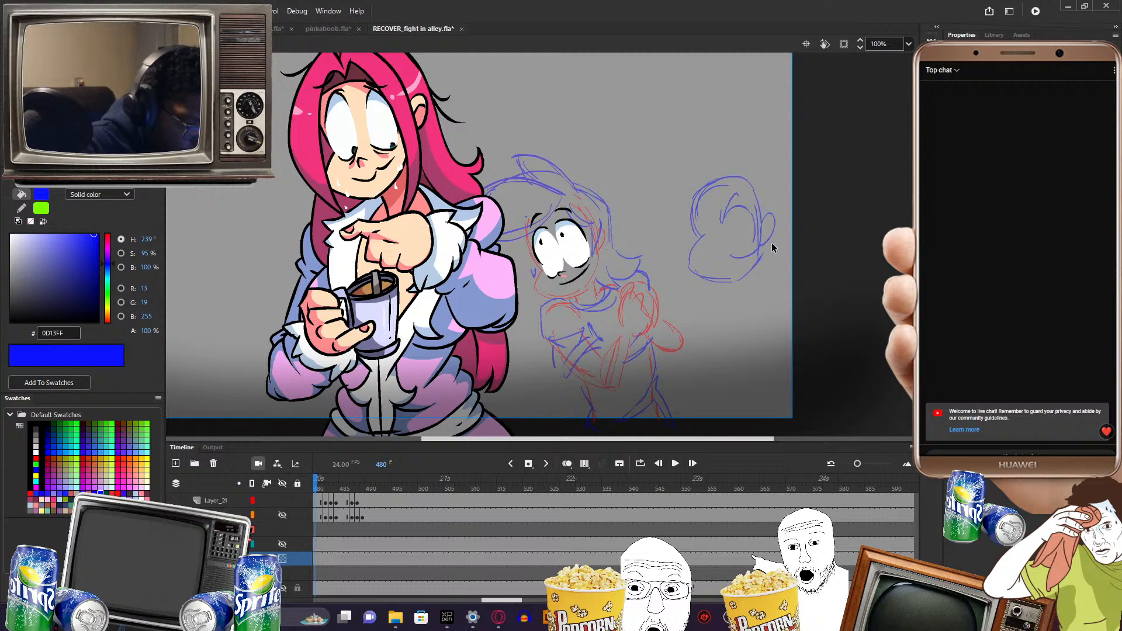
key(ctrl+z)
key(ctrl+z)
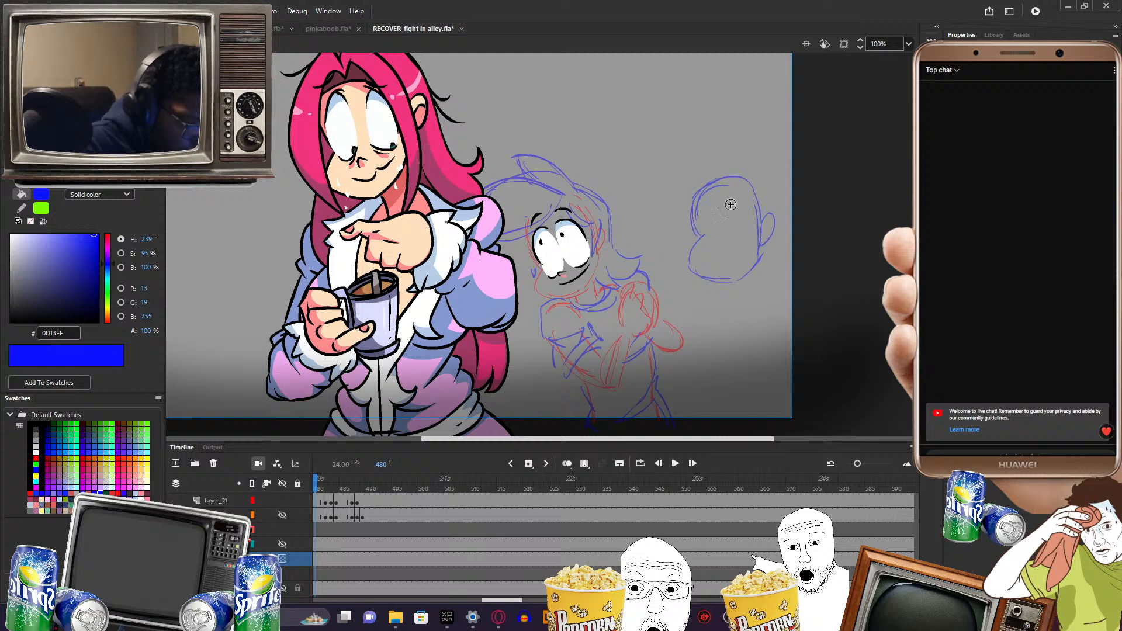
- Try adding hair strands, eyes, nose and mouth inside the new head outline
mouse_move(723, 203)
mouse_down()
mouse_move(724, 217)
mouse_move(748, 194)
mouse_move(698, 211)
mouse_move(693, 260)
mouse_up()
drag(701, 193, 690, 264)
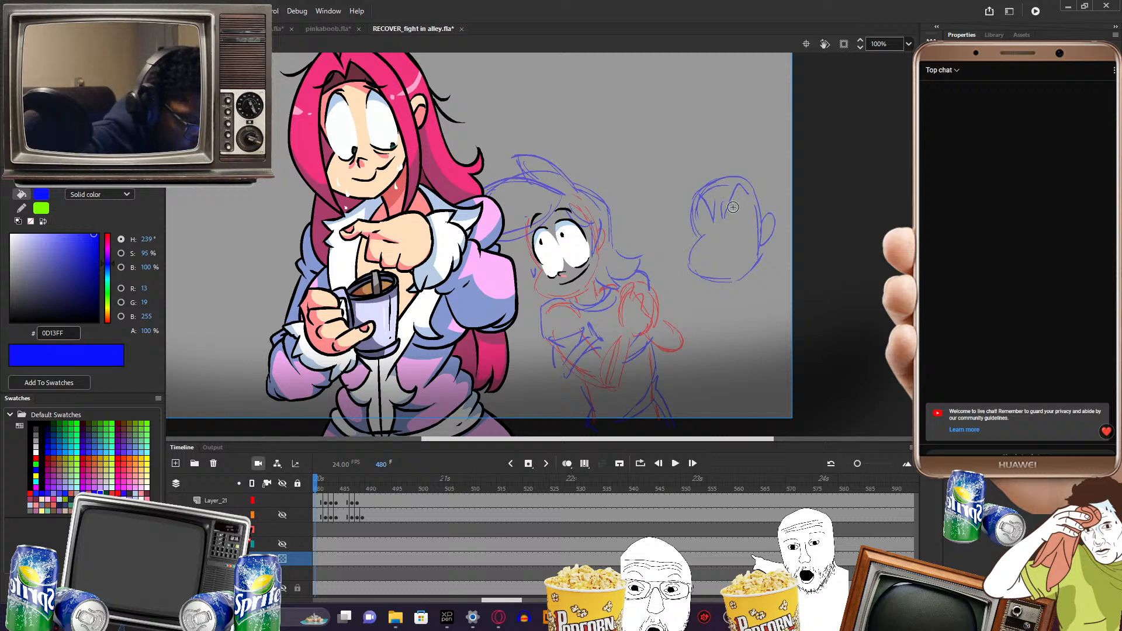
mouse_move(726, 217)
mouse_down()
mouse_move(753, 225)
mouse_move(755, 244)
mouse_move(736, 239)
mouse_move(758, 233)
mouse_up()
drag(707, 207, 703, 235)
drag(708, 246, 719, 248)
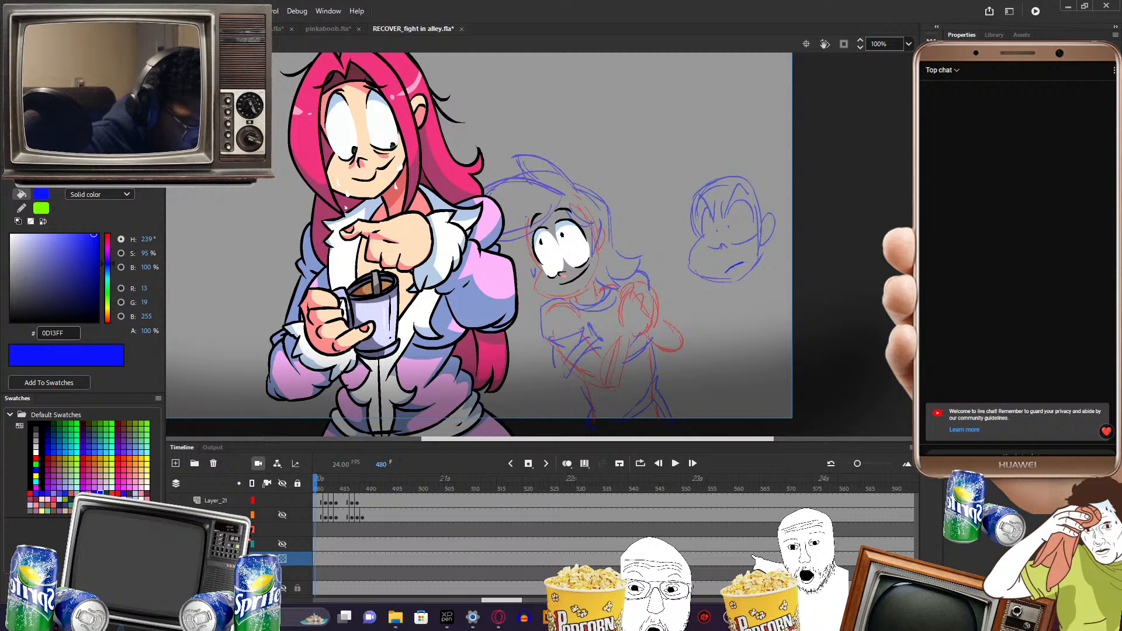
key(ctrl+z)
drag(736, 271, 745, 263)
key(ctrl+z)
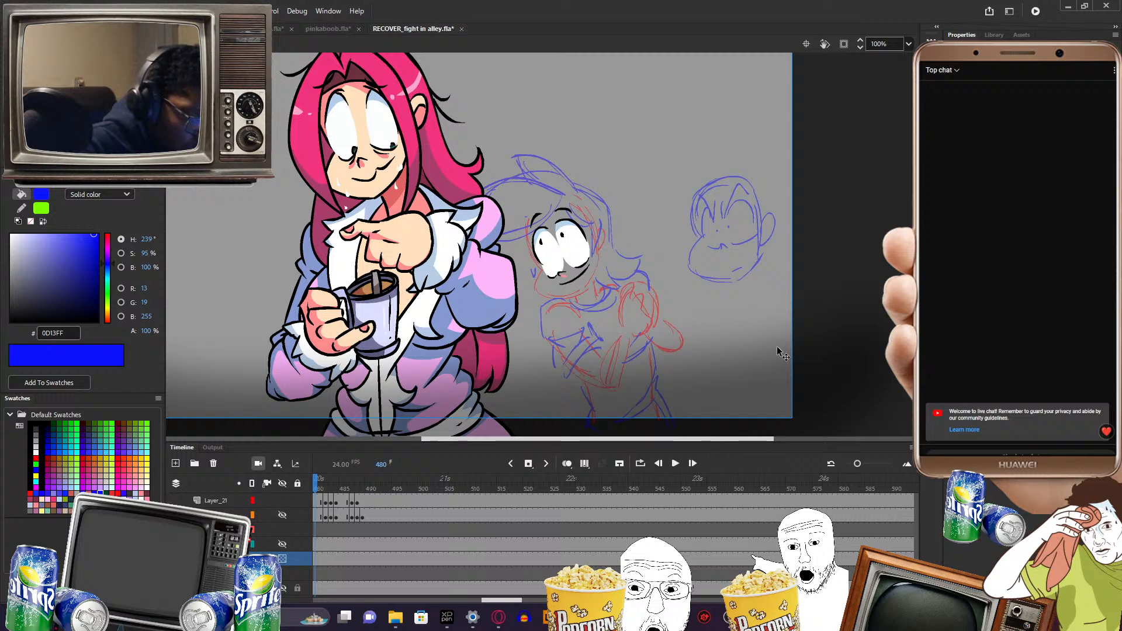
- Undo the facial features and head outline strokes back to the arc of the skull
key(ctrl+z)
key(ctrl+z)
key(ctrl+z)
key(ctrl+z)
key(ctrl+z)
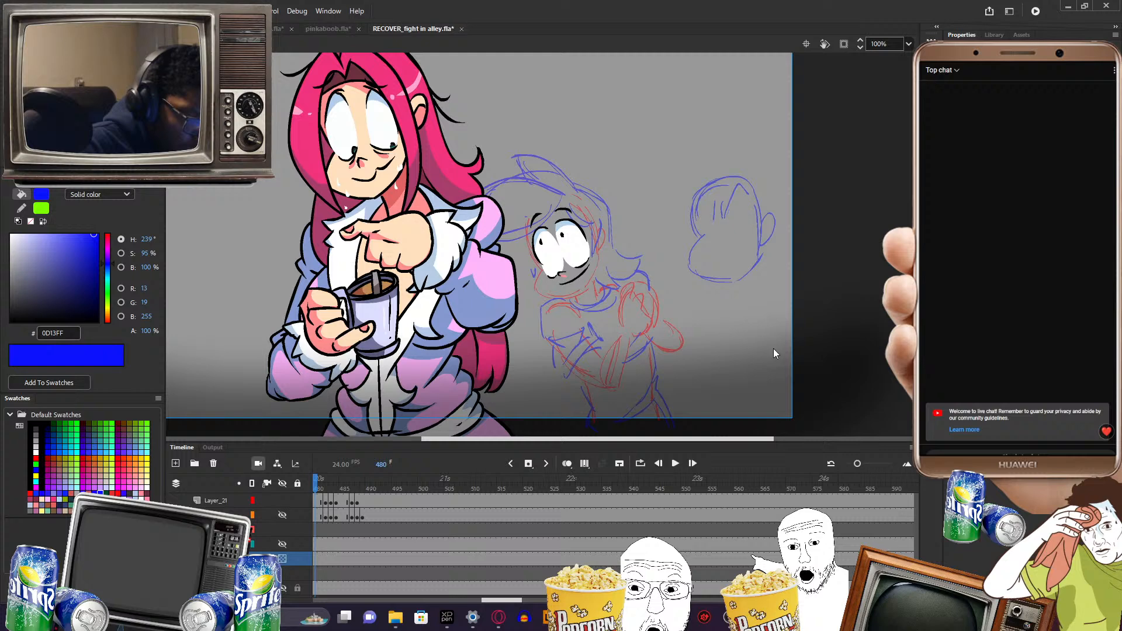
key(ctrl+z)
key(ctrl+z)
key(ctrl+z)
key(ctrl+z)
key(ctrl+z)
key(ctrl+z)
key(ctrl+z)
key(ctrl+z)
key(ctrl+z)
key(ctrl+z)
key(ctrl+z)
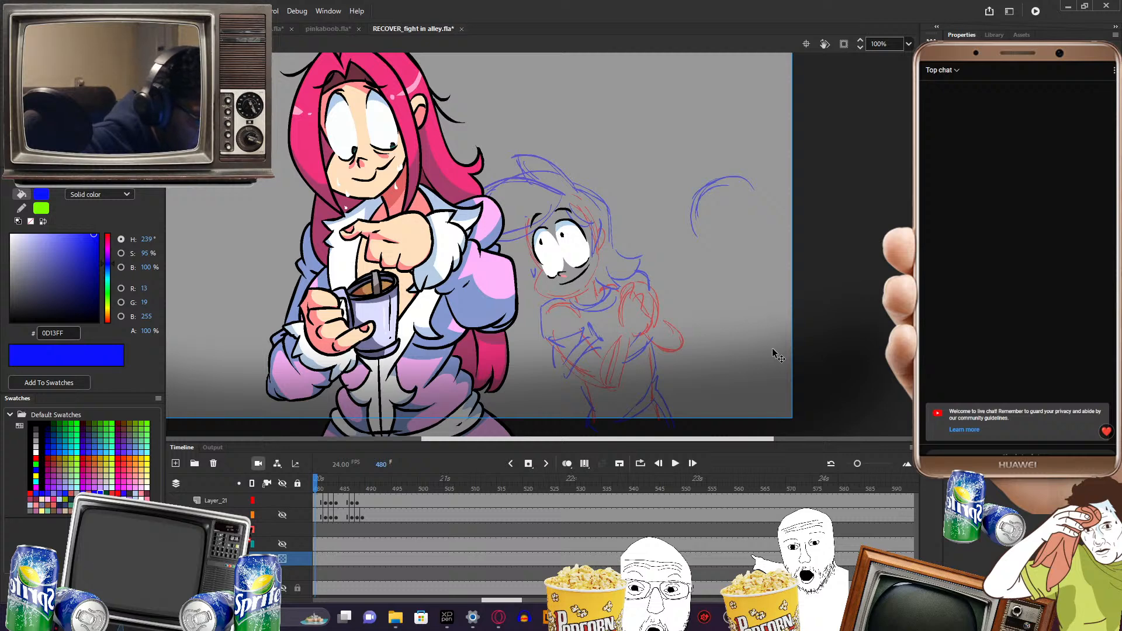
- Undo the remaining skull arc strokes in the empty space beside the smaller character
key(ctrl+z)
key(ctrl+z)
key(ctrl+z)
key(ctrl+z)
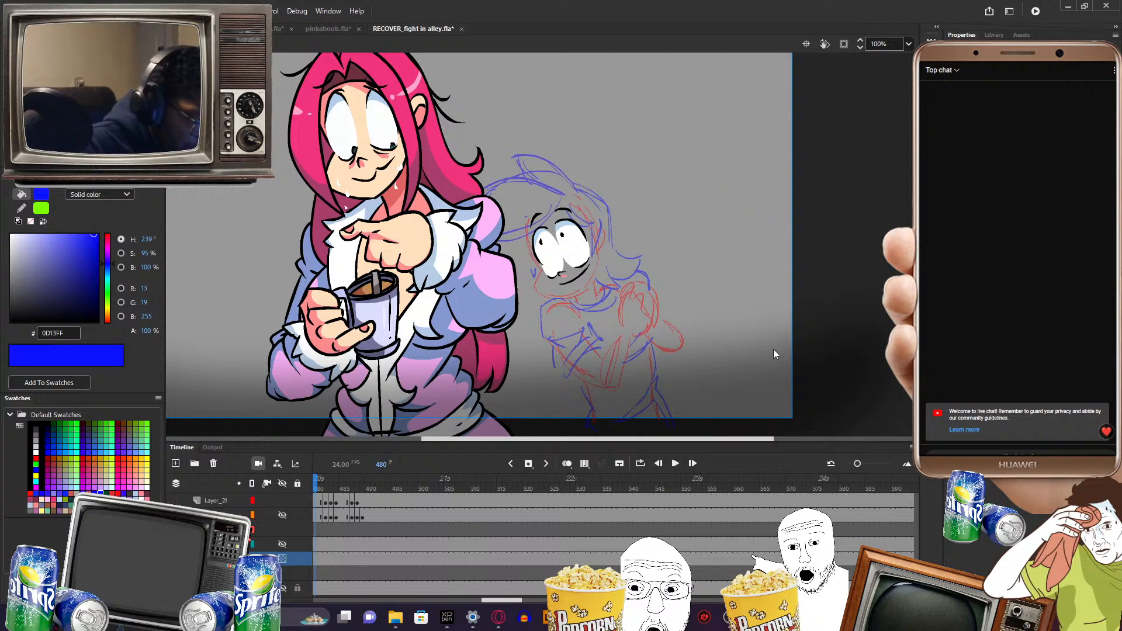
drag(712, 328, 740, 349)
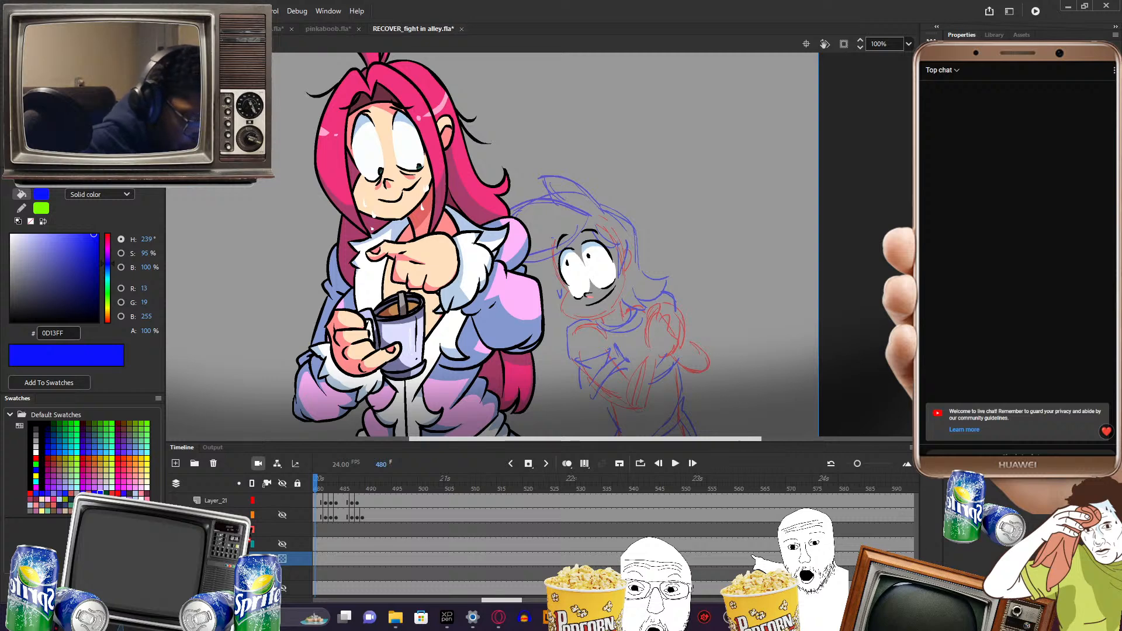
- Examine the larger character's mug hand and sleeve artwork and their layers across frames 481 to 484
scroll(614, 537, up, 3)
scroll(614, 543, up, 2)
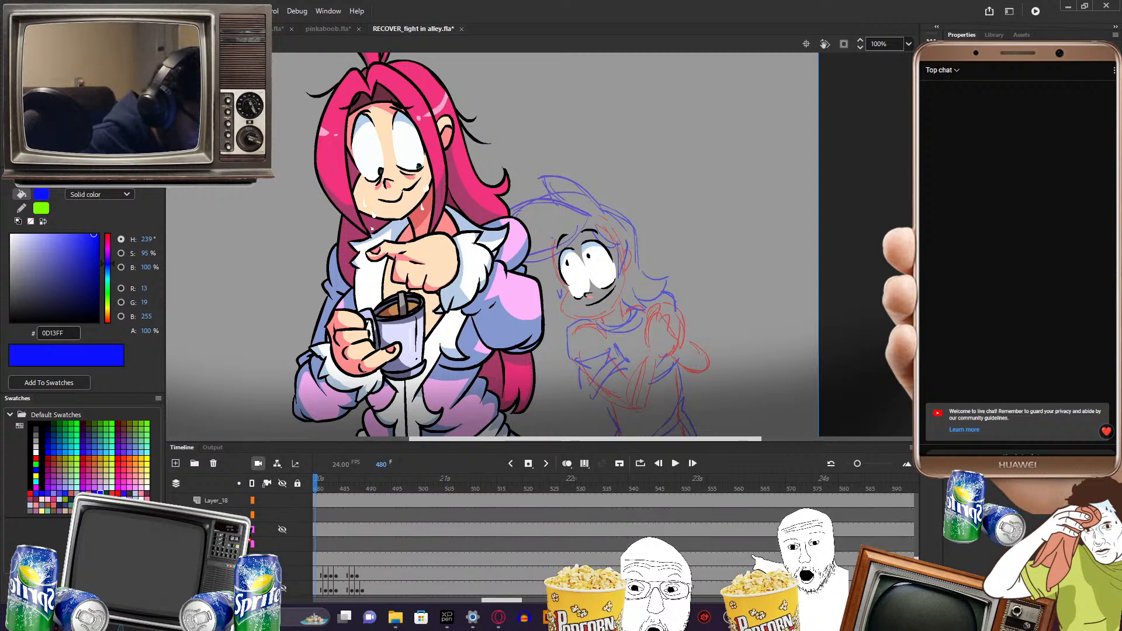
click(318, 502)
click(321, 530)
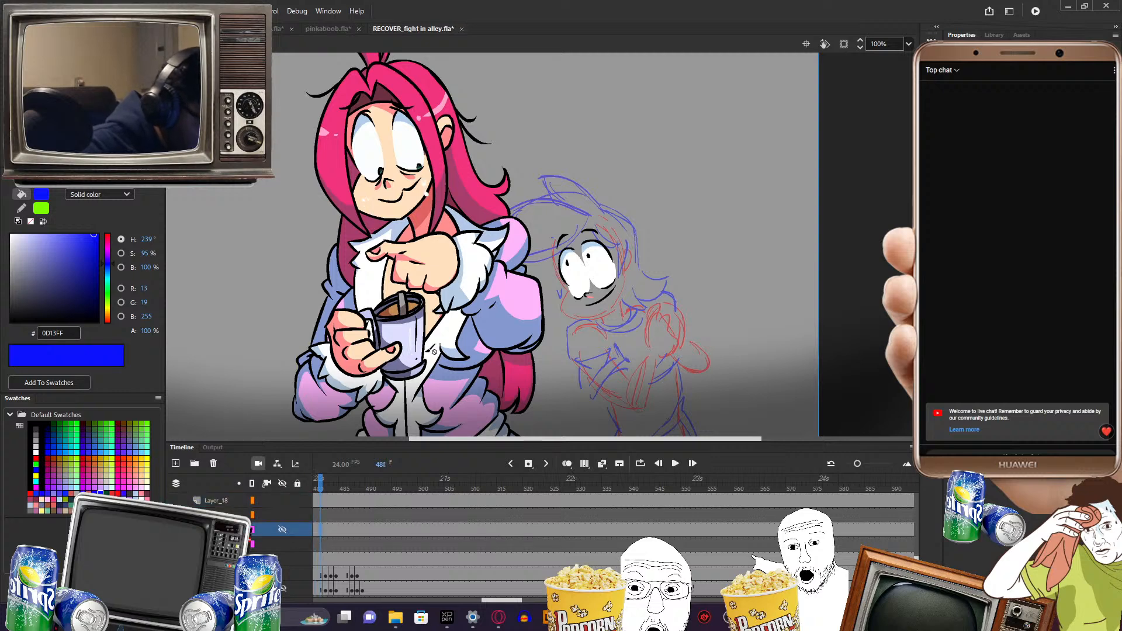
click(426, 328)
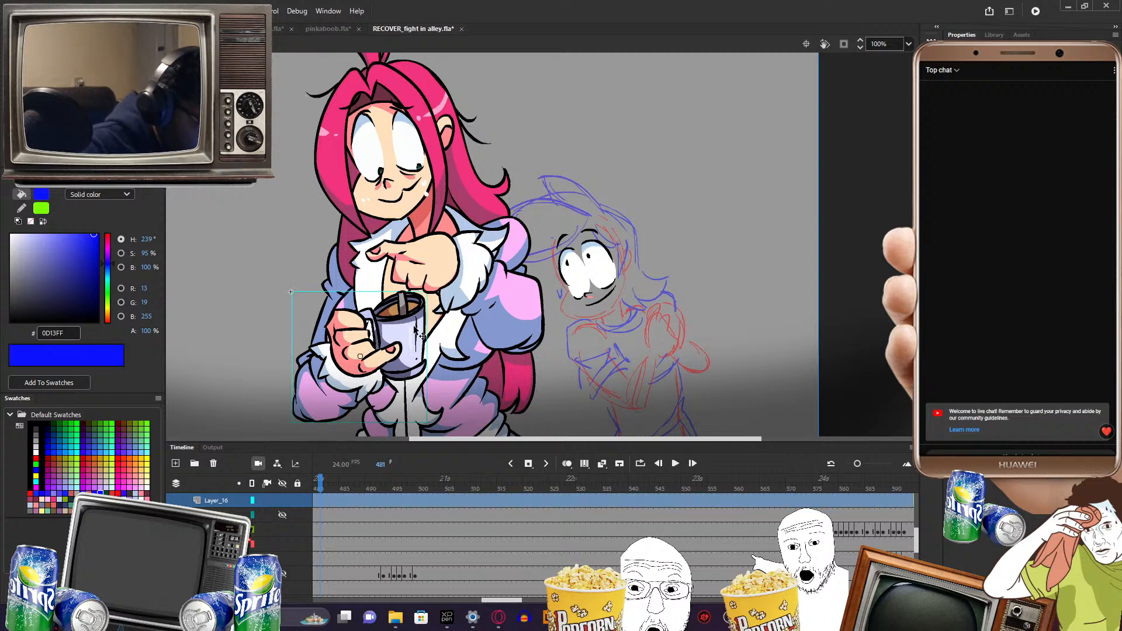
click(332, 506)
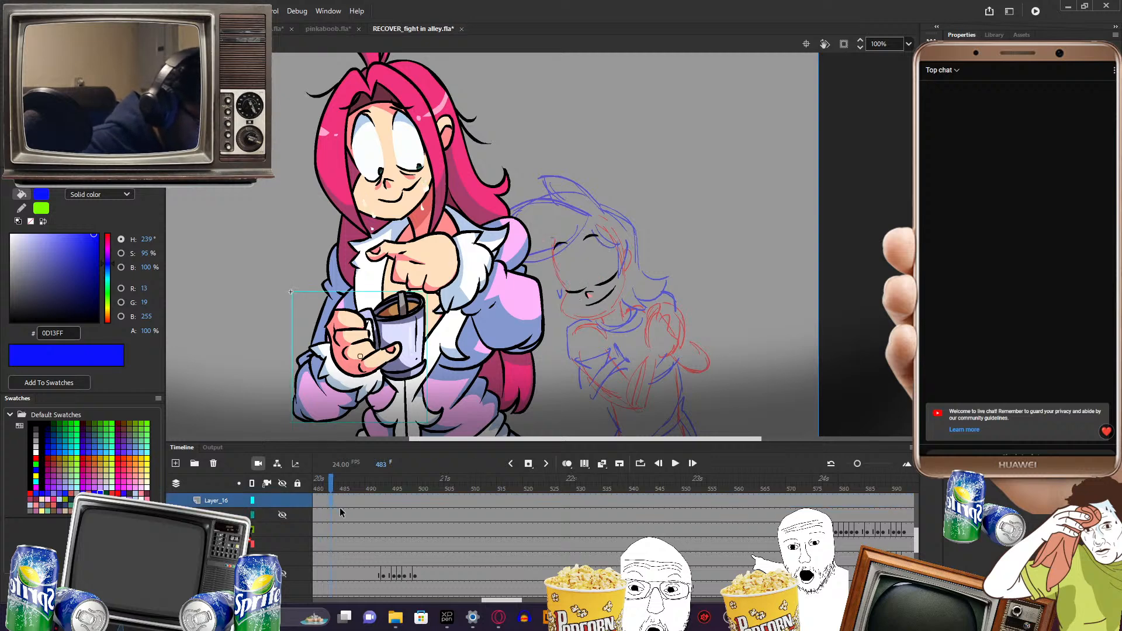
click(336, 530)
click(518, 301)
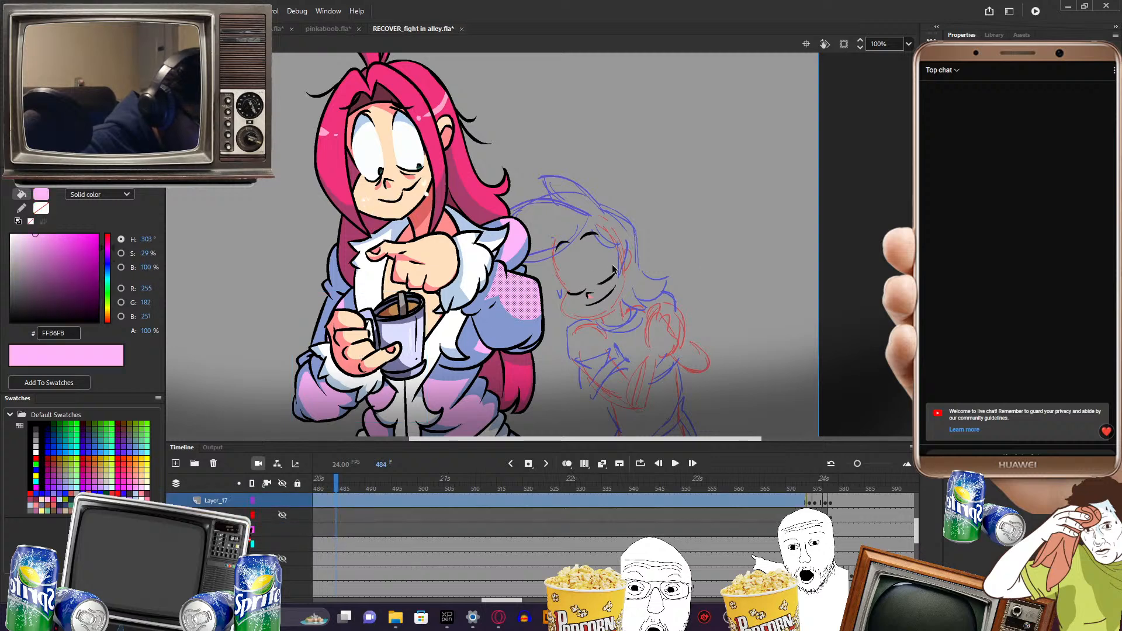
click(338, 514)
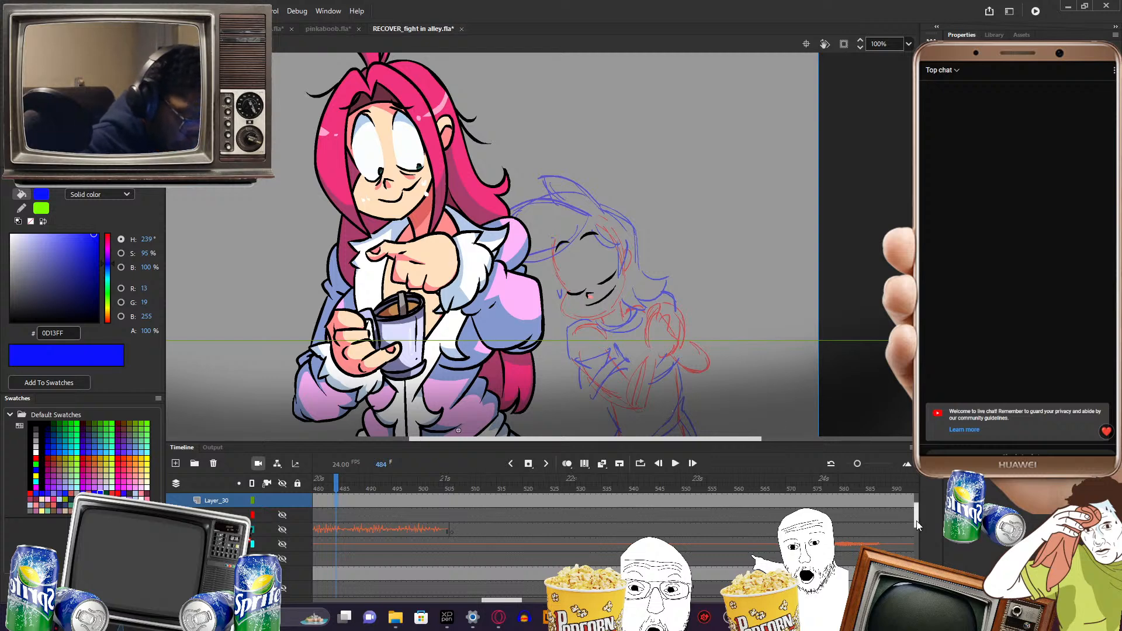
- Check which artwork belongs to the rough sketch layer at frame 480 and to Layer_17 at frame 481
drag(916, 518, 915, 564)
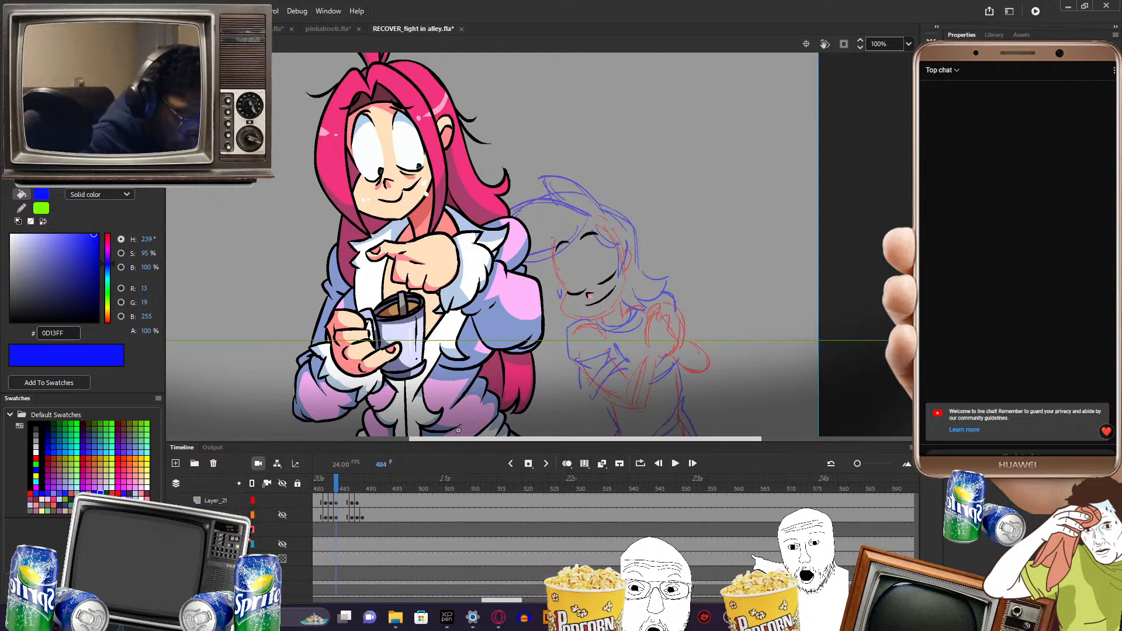
click(315, 561)
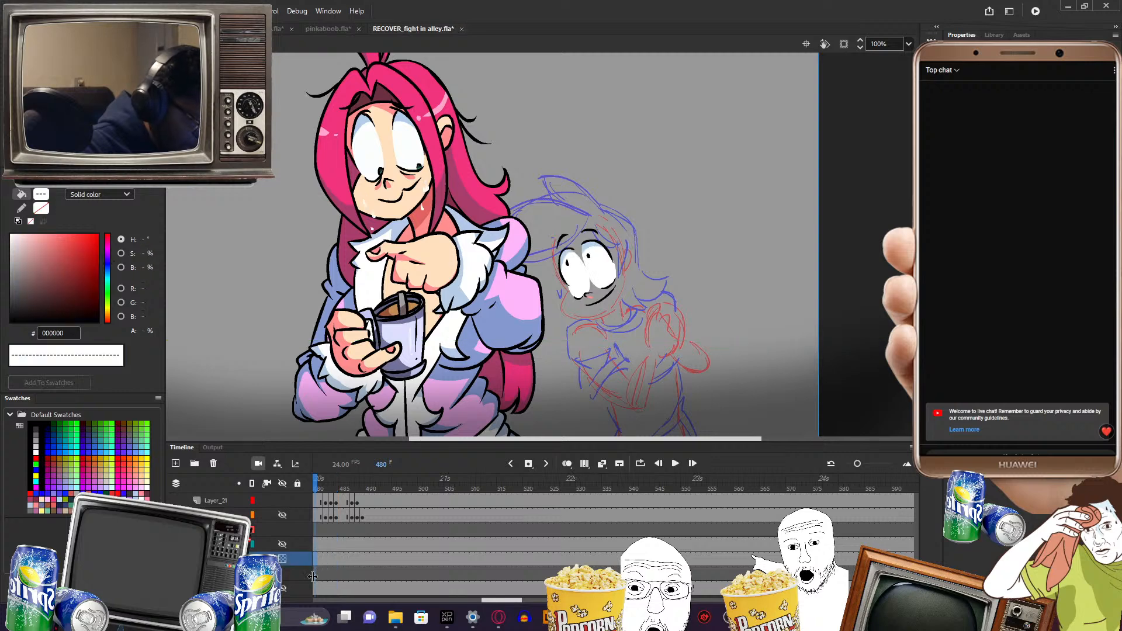
click(528, 310)
click(319, 504)
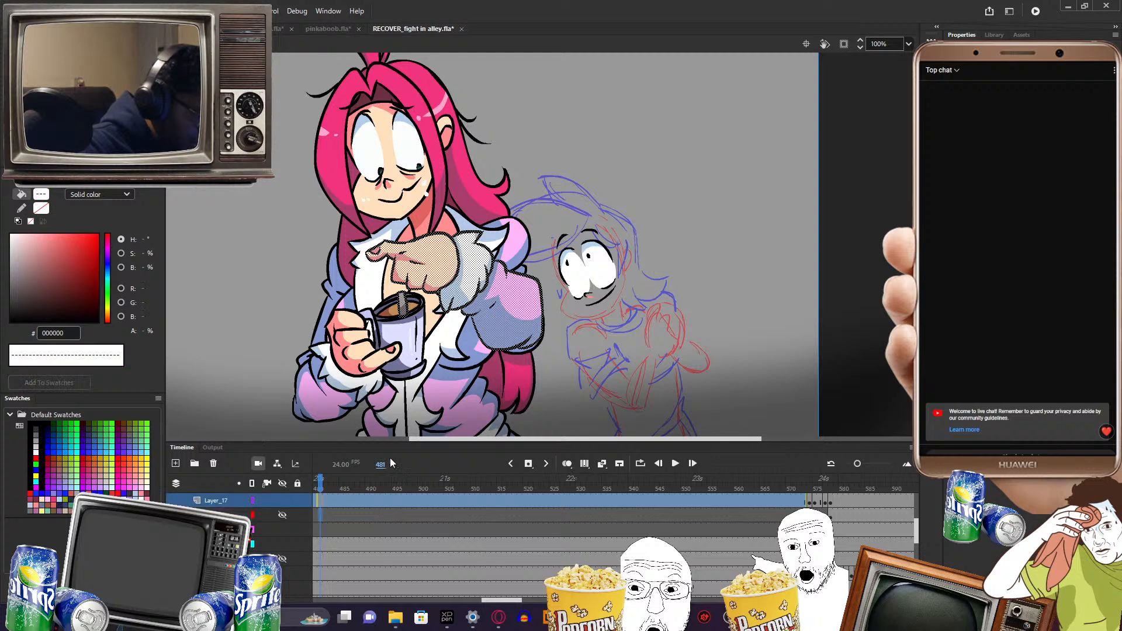
click(791, 391)
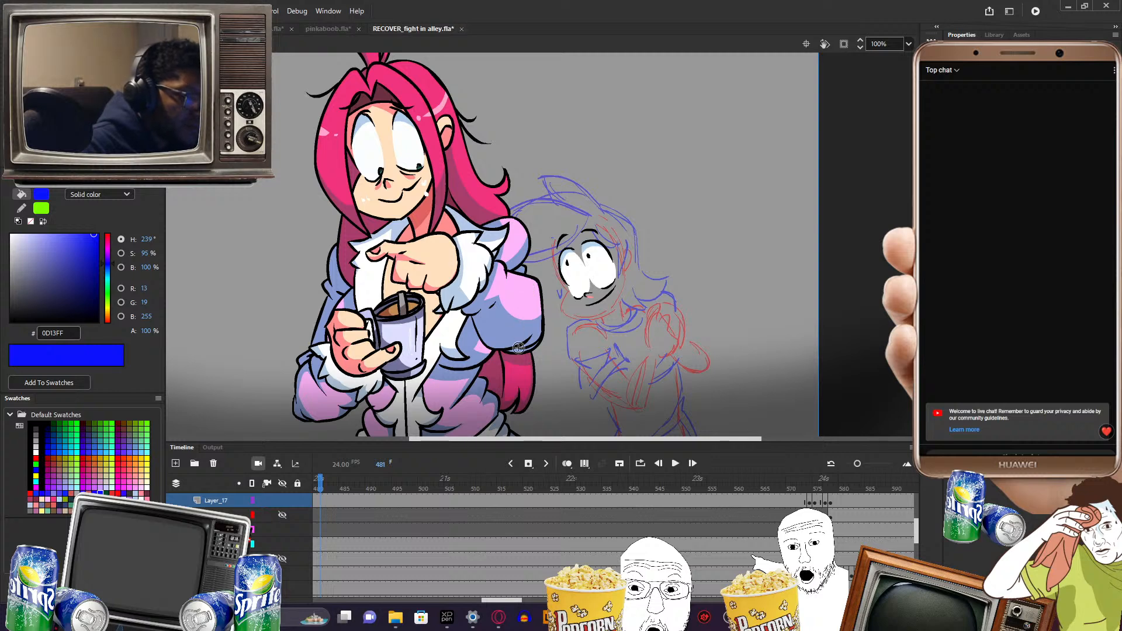
- Locate the smaller character's rough sketch layer and compare its poses at frames 501, 502 and 351
drag(545, 438, 540, 437)
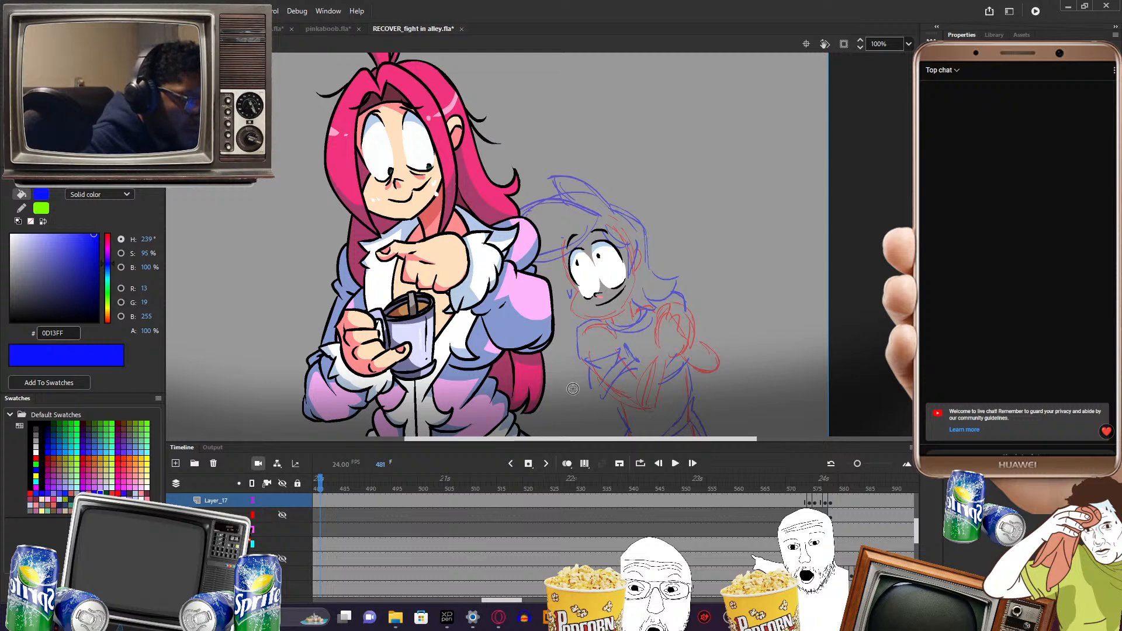
click(676, 288)
click(692, 287)
click(676, 287)
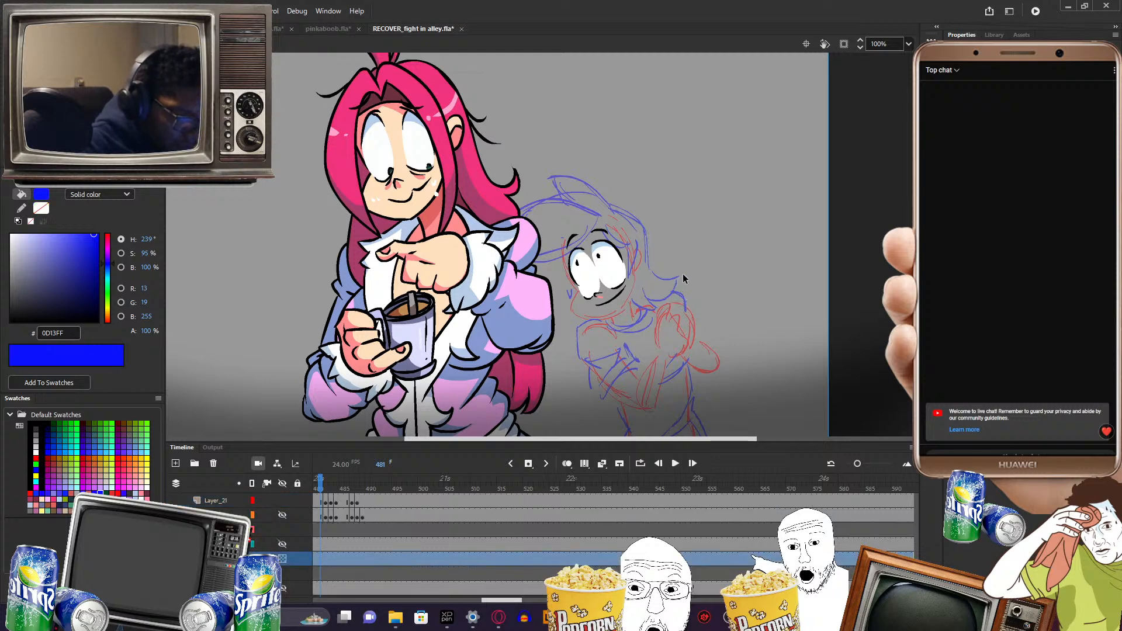
click(689, 272)
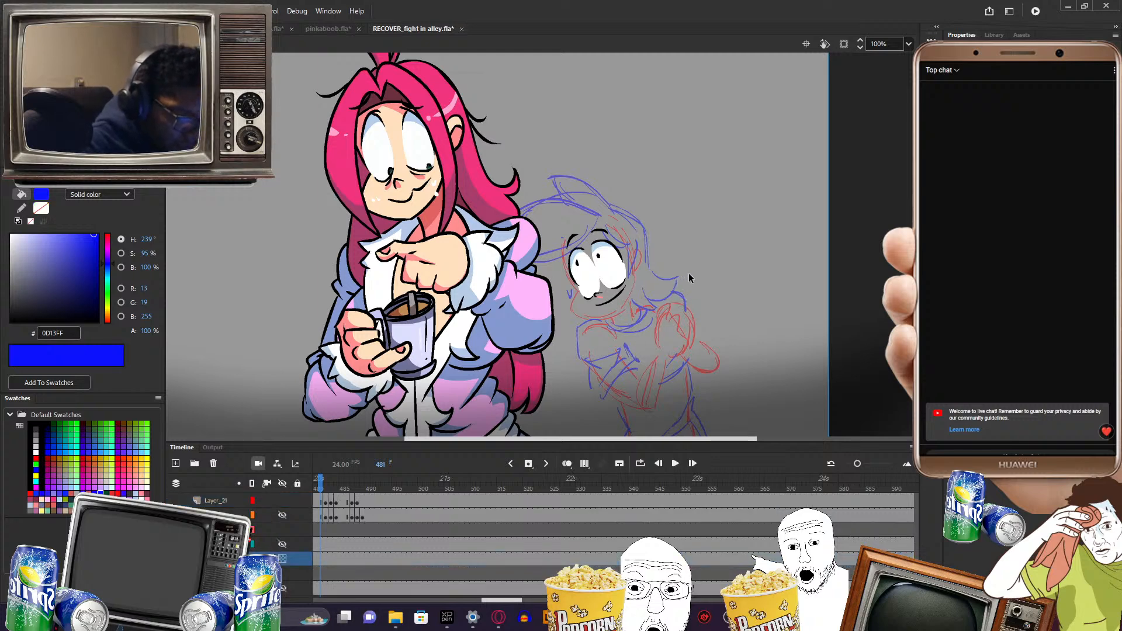
click(425, 559)
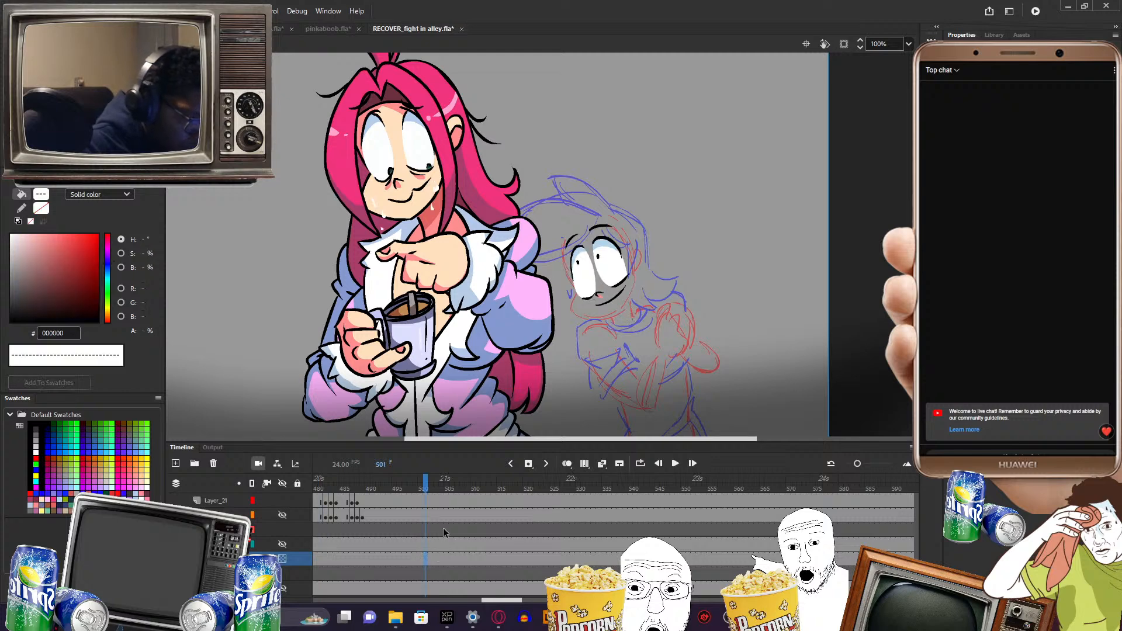
click(724, 279)
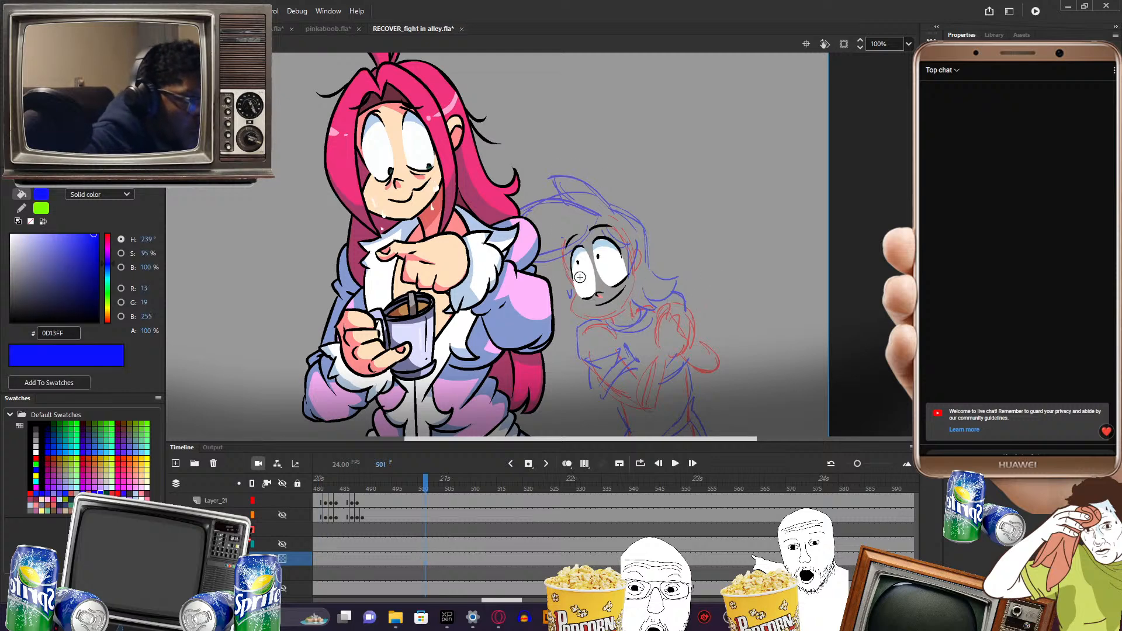
drag(529, 435, 528, 437)
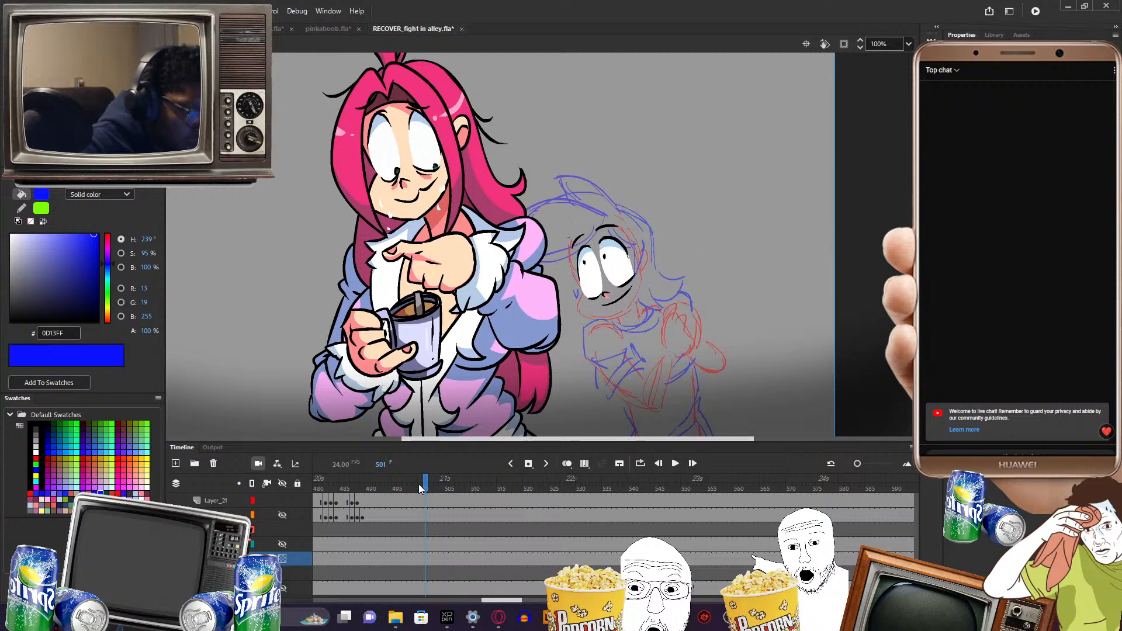
mouse_move(419, 485)
mouse_down()
mouse_move(378, 489)
mouse_move(429, 497)
mouse_up()
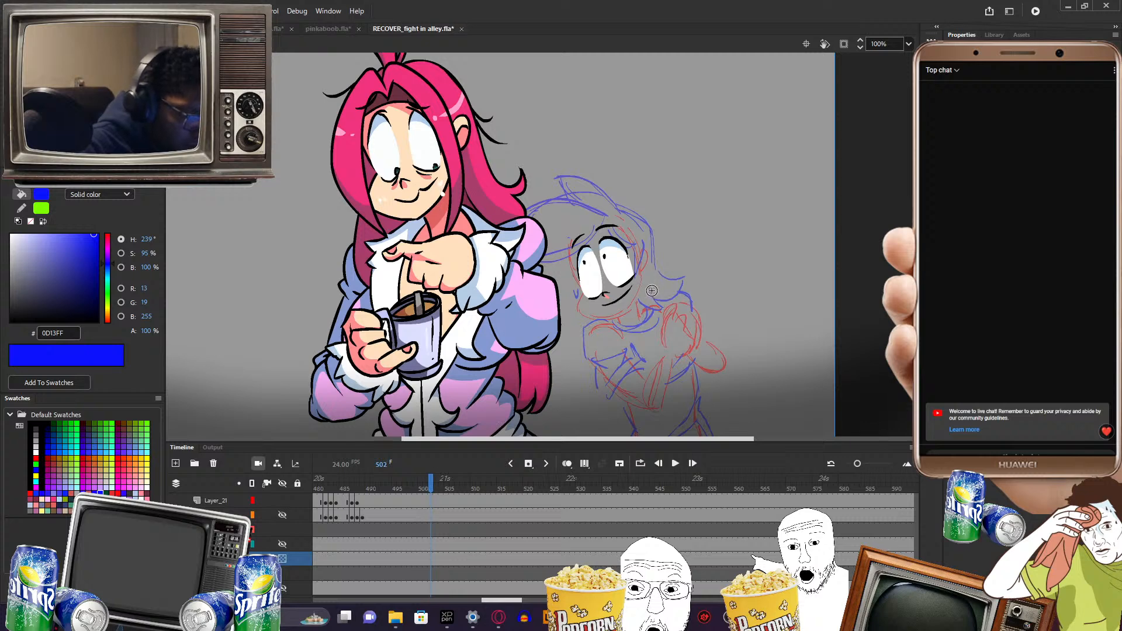
drag(435, 484, 270, 548)
mouse_move(272, 545)
mouse_down()
mouse_move(311, 535)
mouse_move(311, 520)
mouse_move(646, 483)
mouse_move(875, 483)
mouse_move(820, 445)
mouse_move(795, 446)
mouse_up()
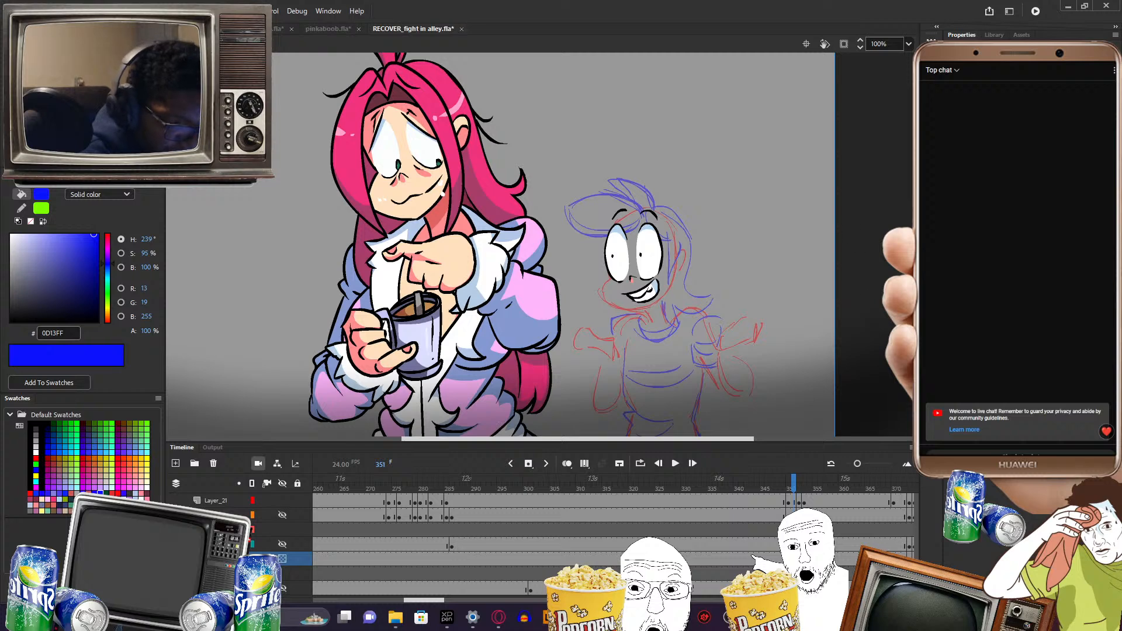
- Show the scene list, view Scene 1 and return to Scene 2
click(931, 205)
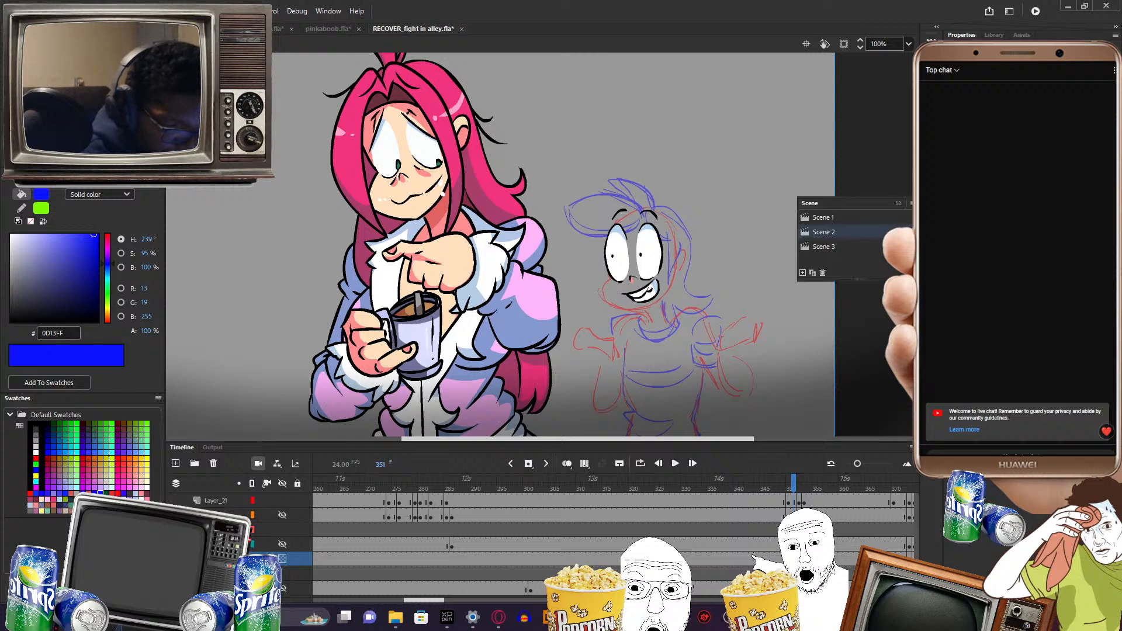
click(835, 247)
click(836, 238)
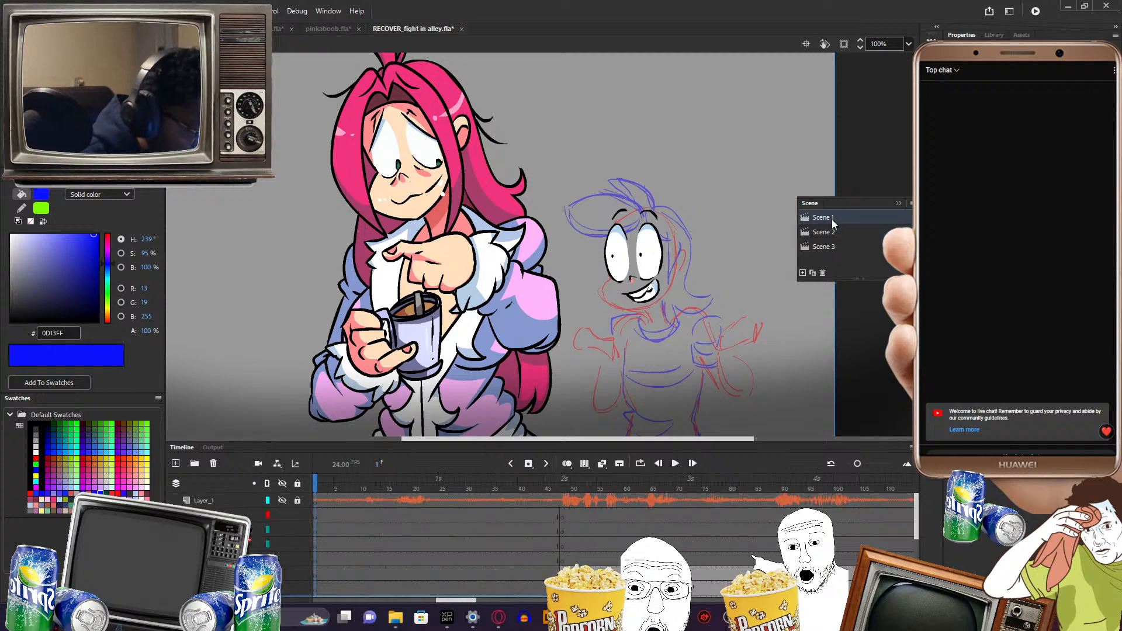
click(832, 219)
click(830, 232)
click(829, 219)
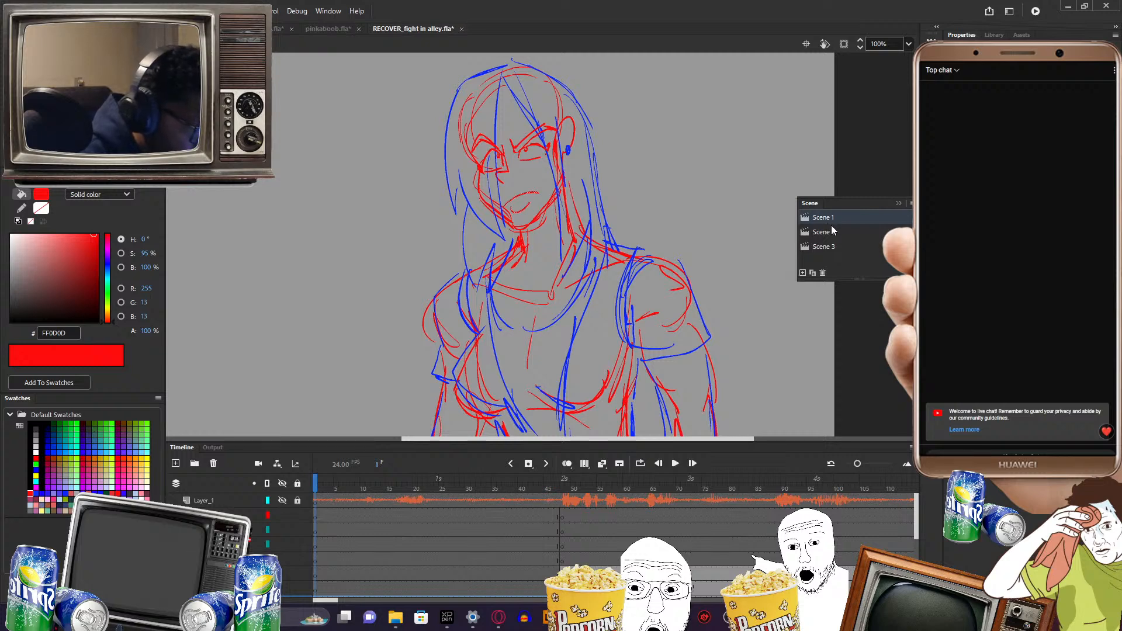
click(833, 229)
- Open the "fight in alley" file from the Junk Files 2024 folder and compare it with RECOVER_fight in alley.fla
click(79, 10)
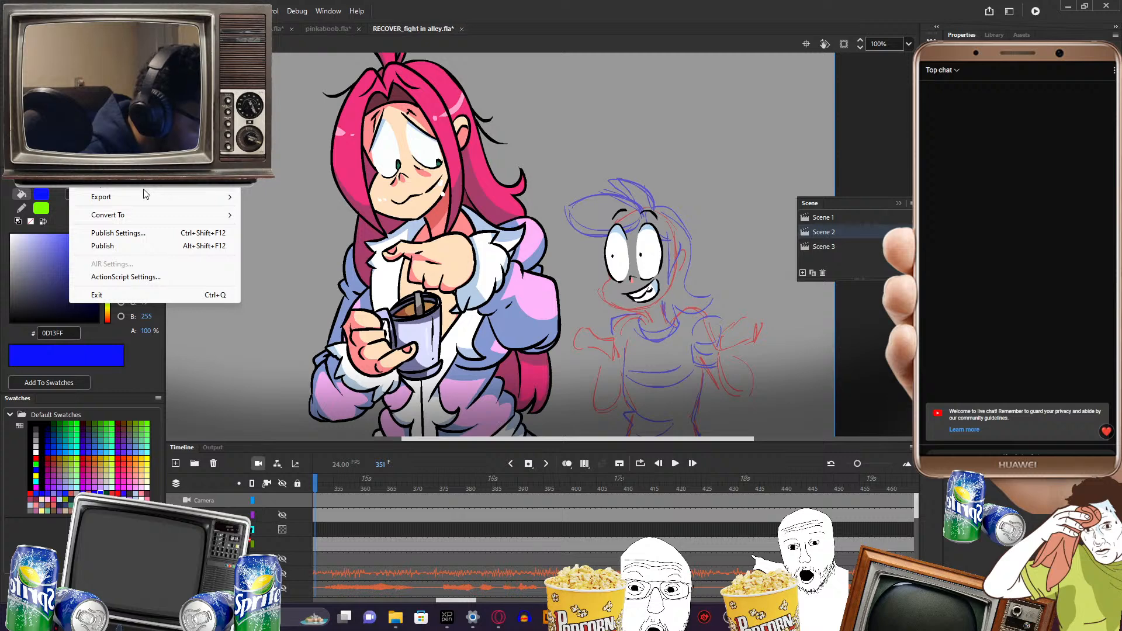
mouse_move(143, 189)
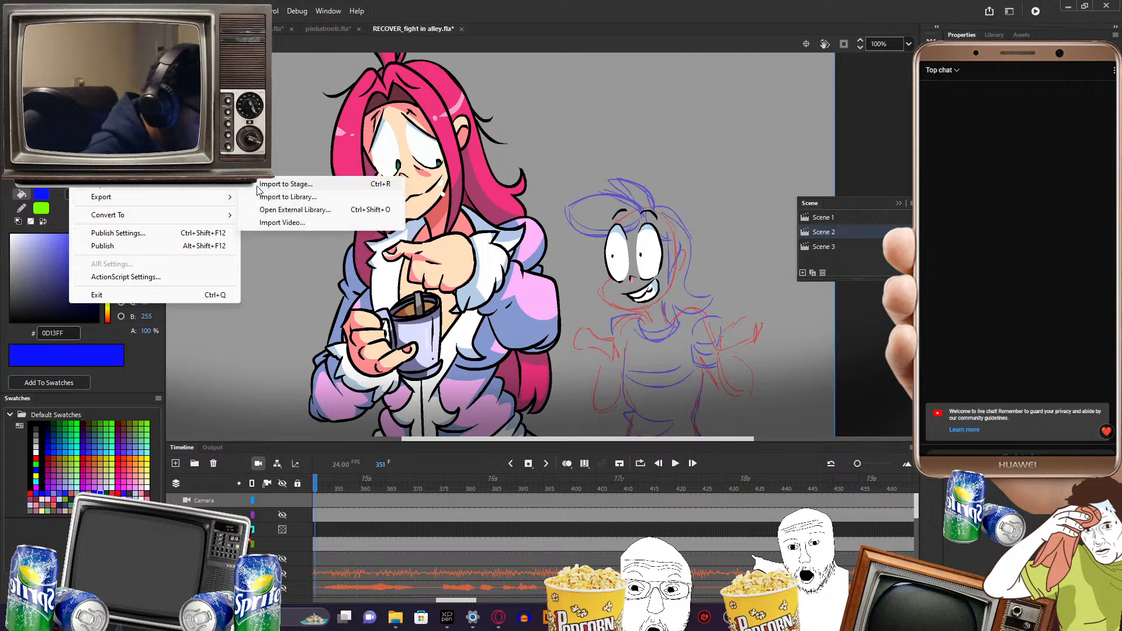
mouse_move(195, 187)
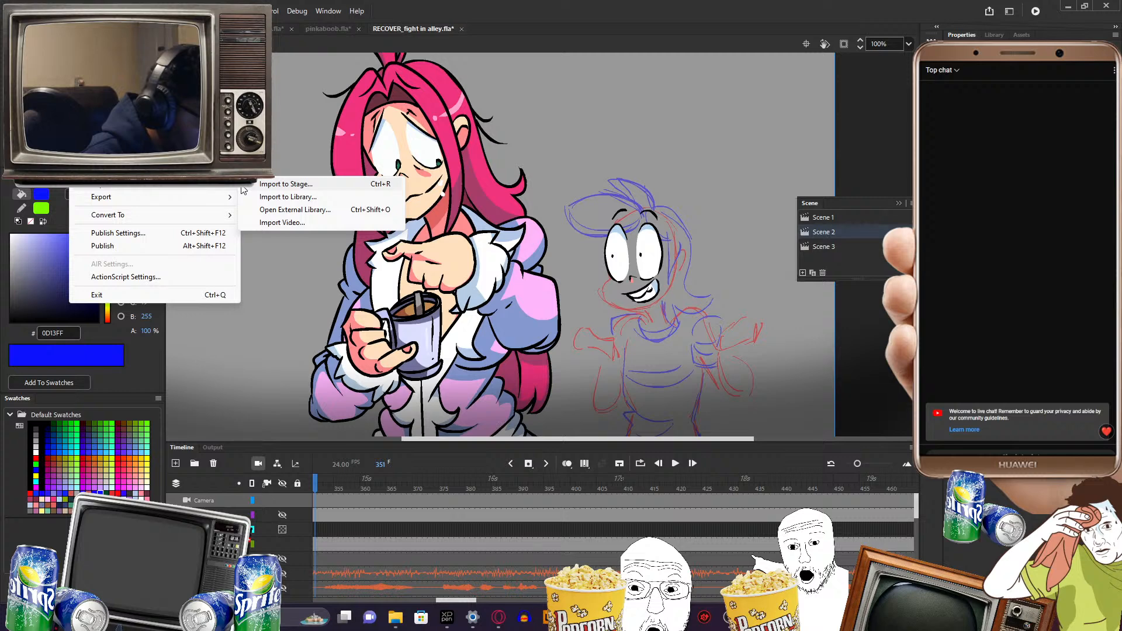
mouse_move(228, 76)
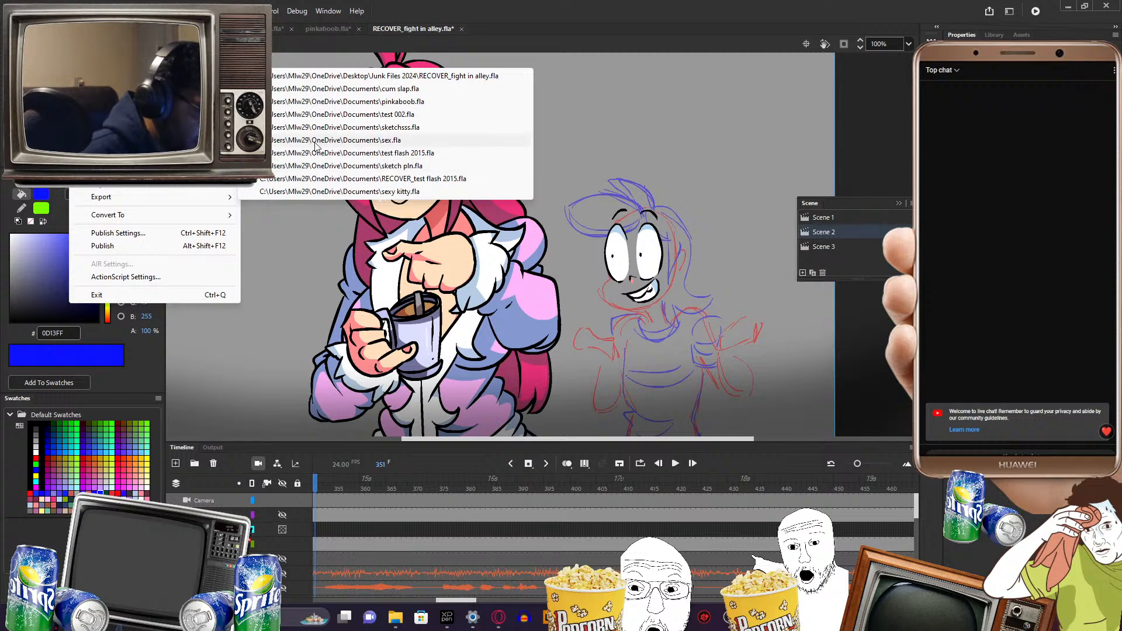
mouse_move(154, 75)
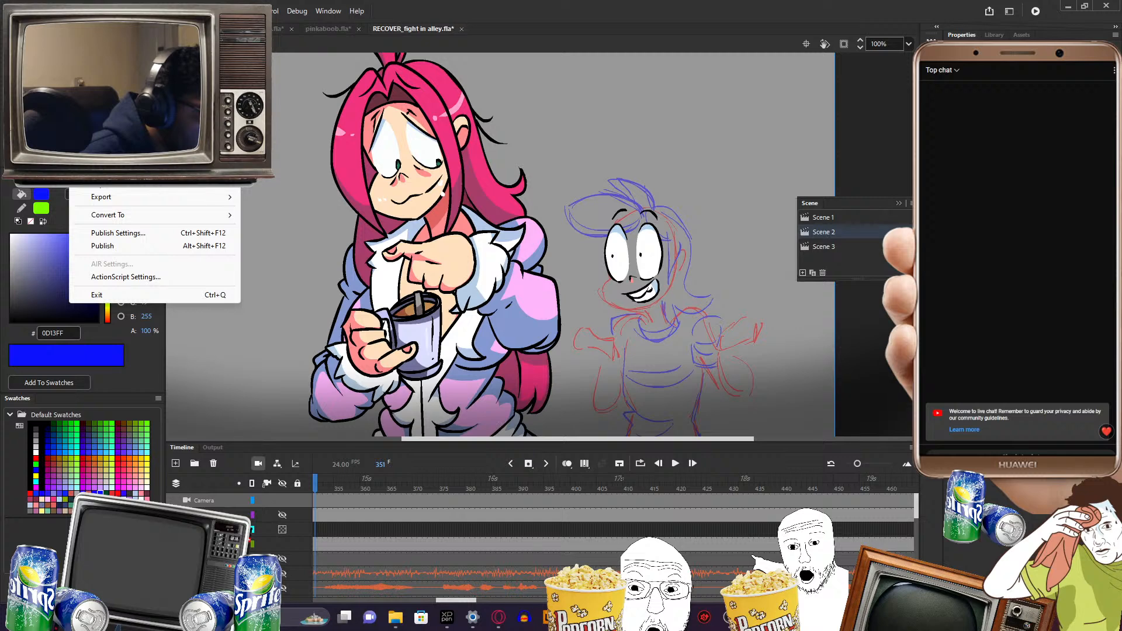
click(103, 47)
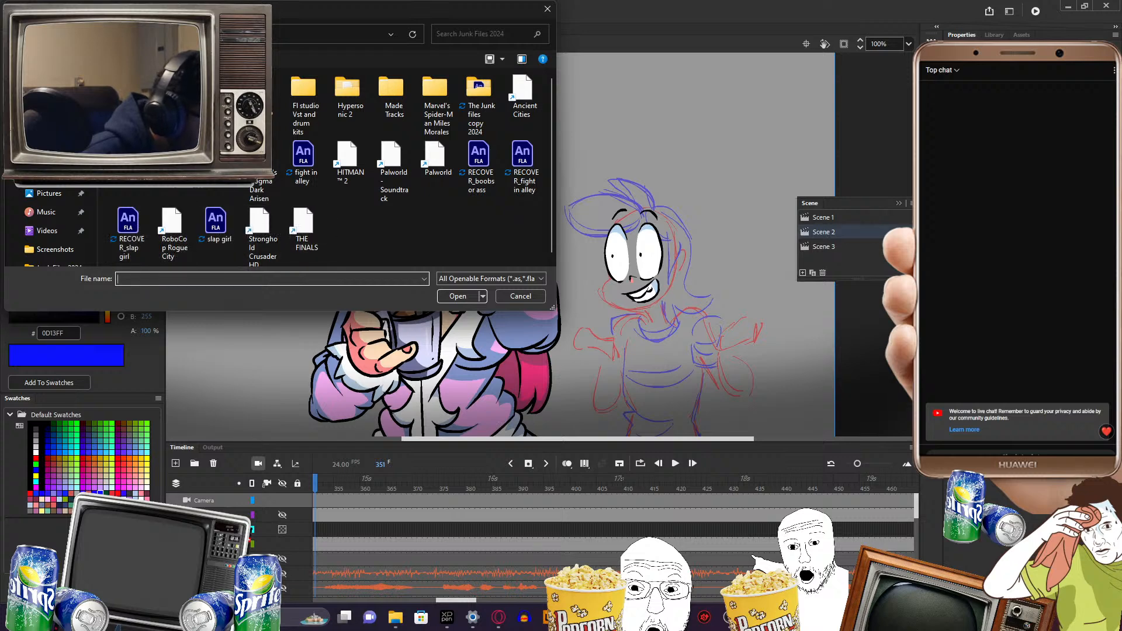
click(306, 160)
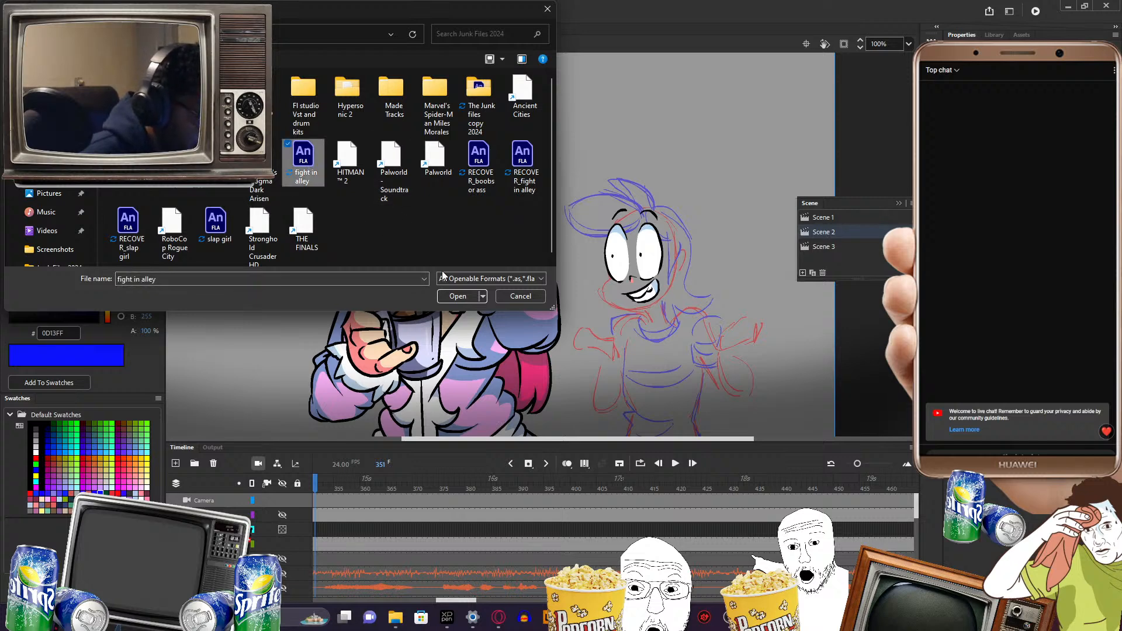
click(451, 299)
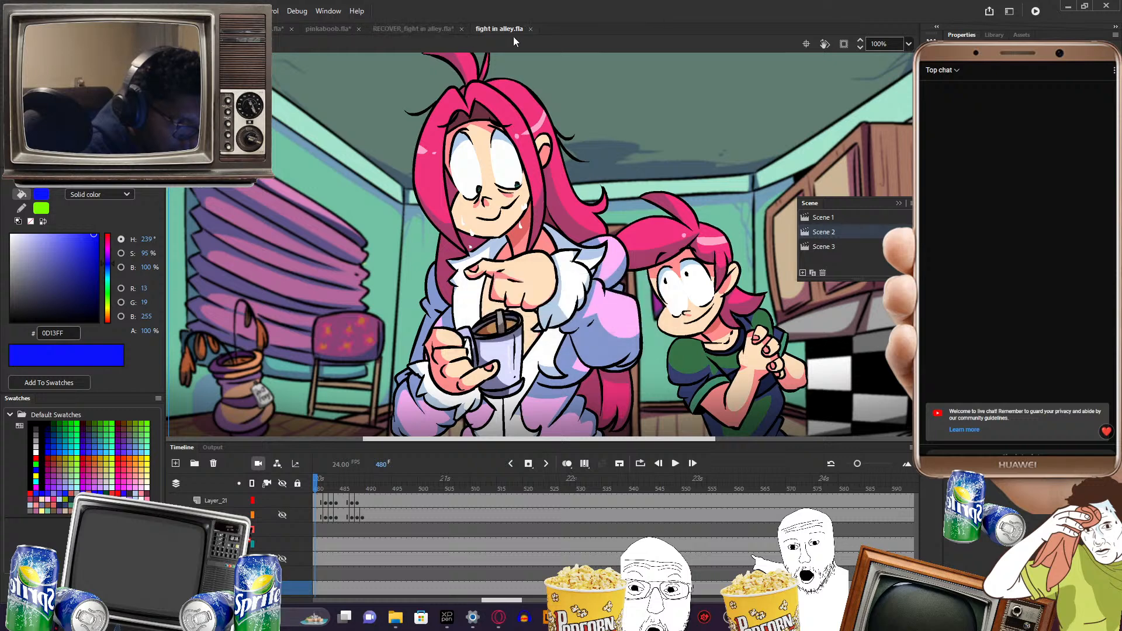
click(416, 28)
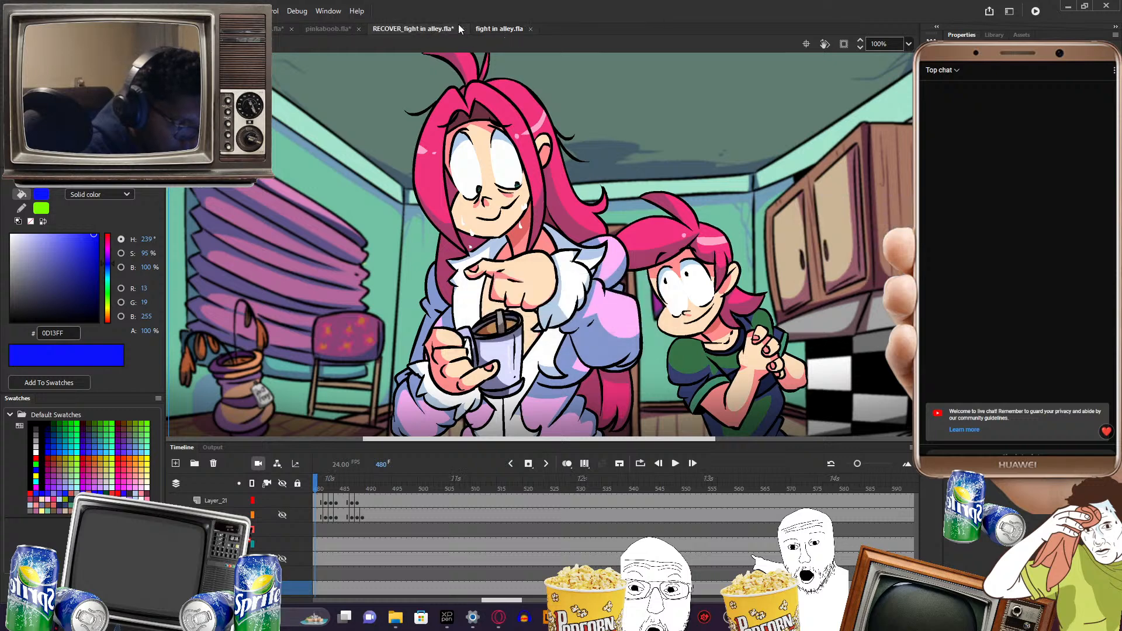
click(499, 26)
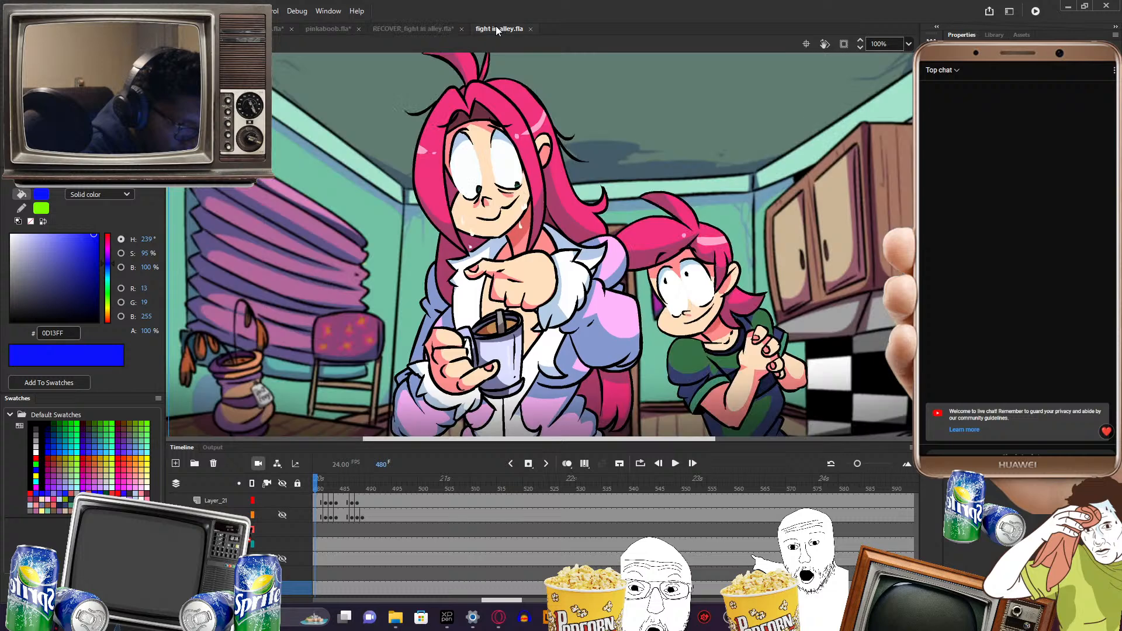
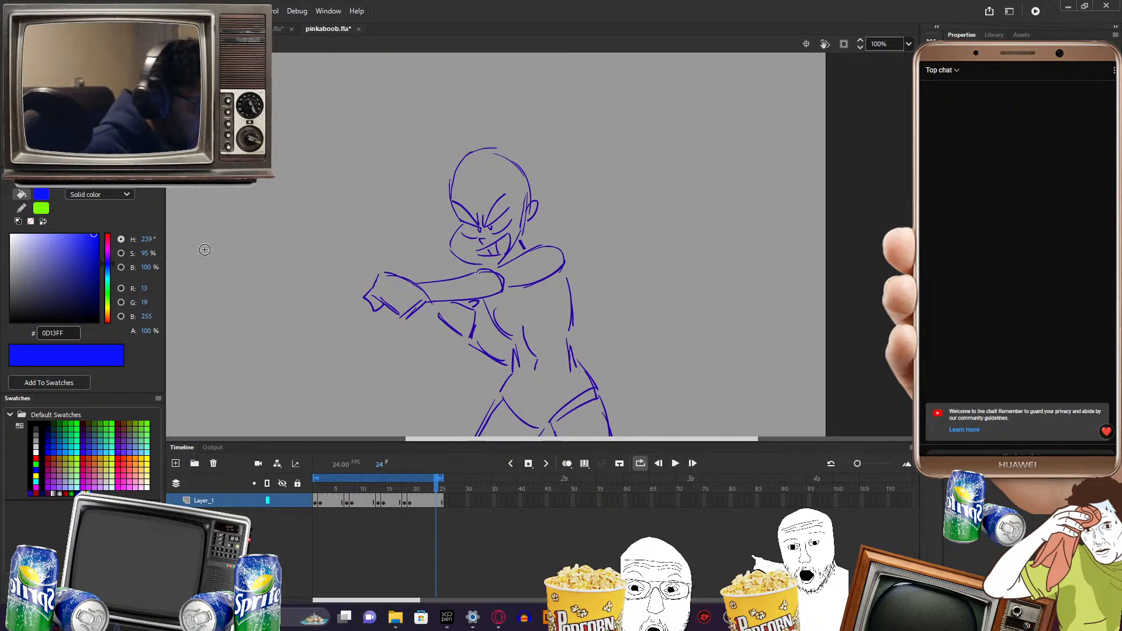
click(79, 11)
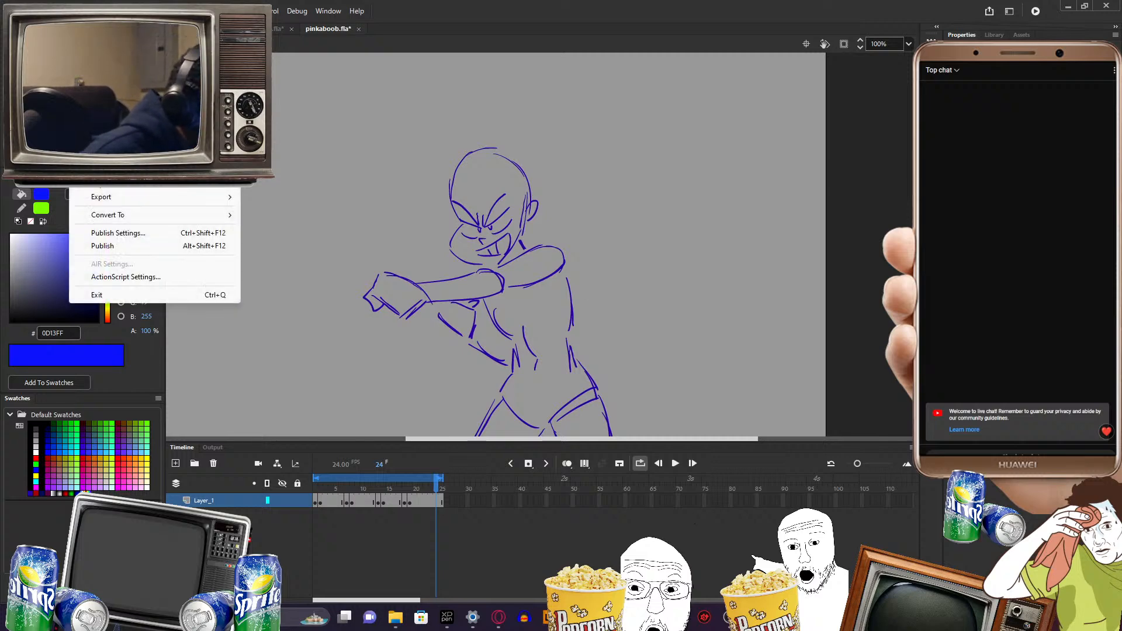
mouse_move(117, 75)
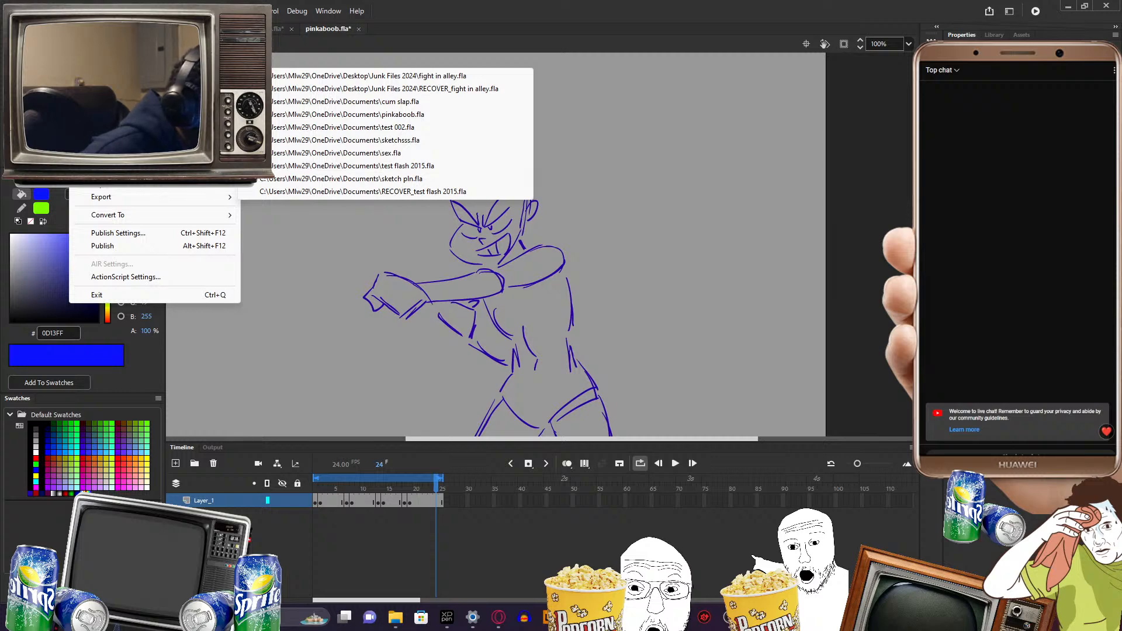
key(Escape)
key(Escape)
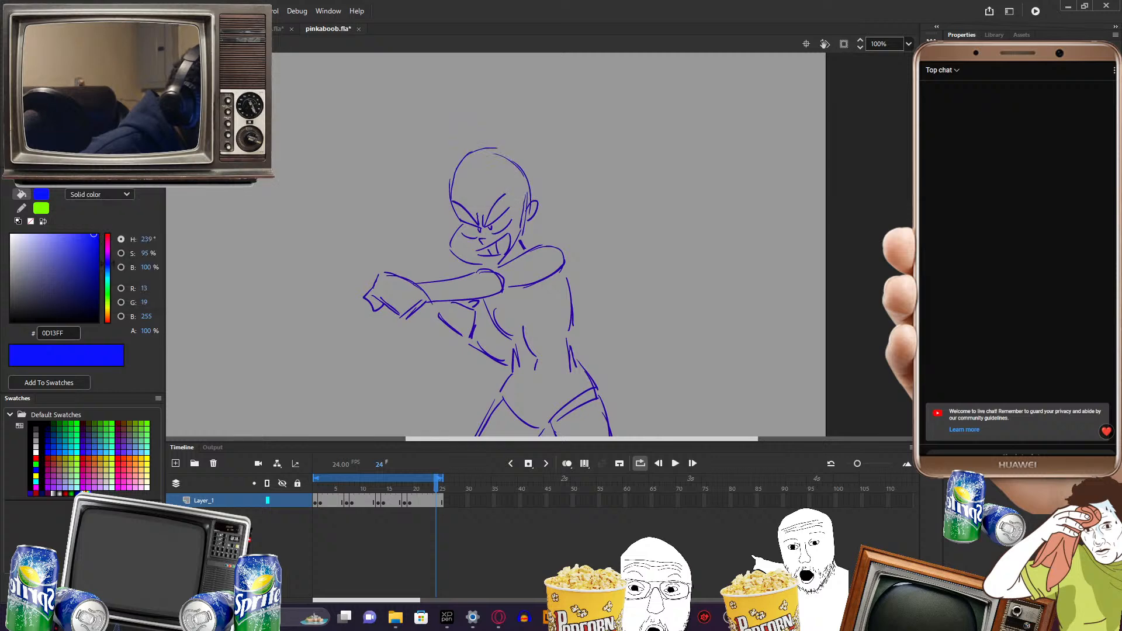
key(ctrl+Return)
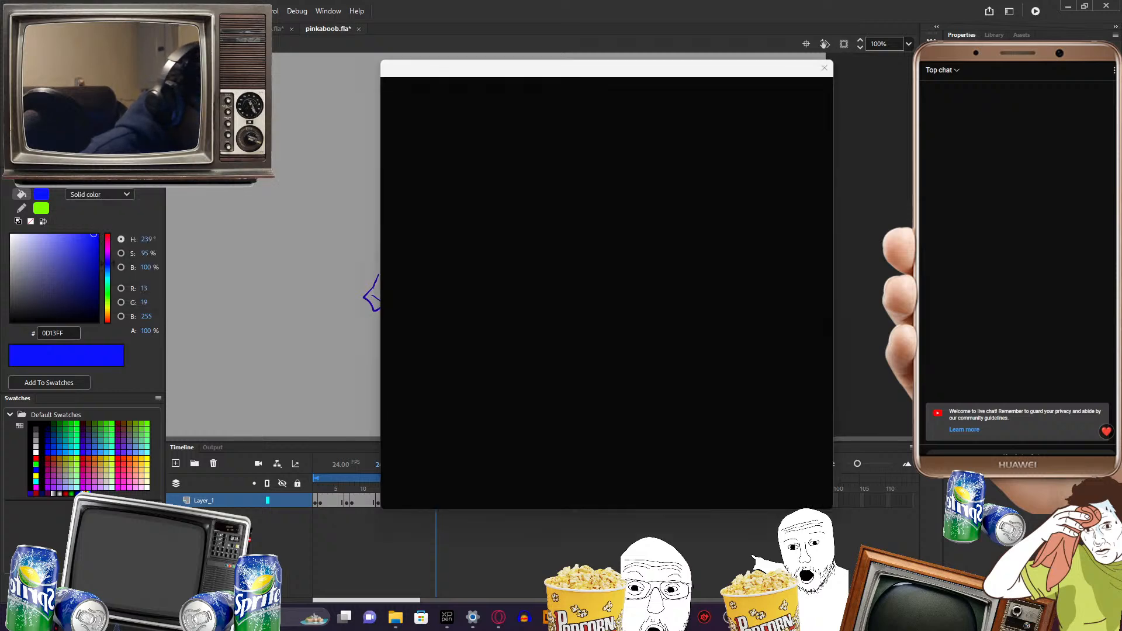
click(824, 69)
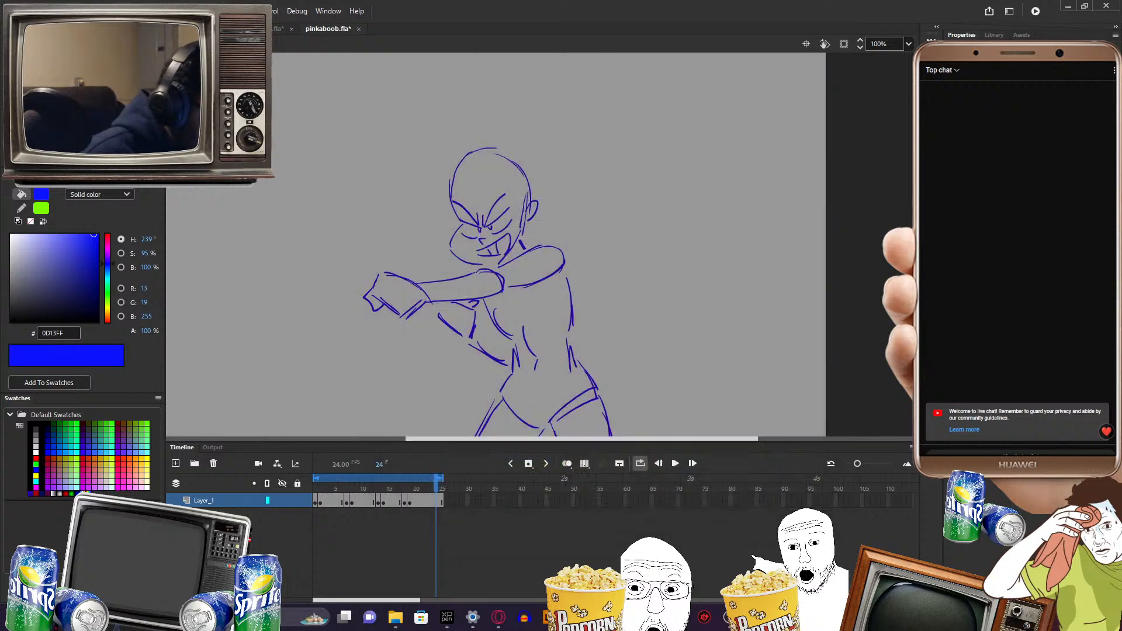
key(alt+f)
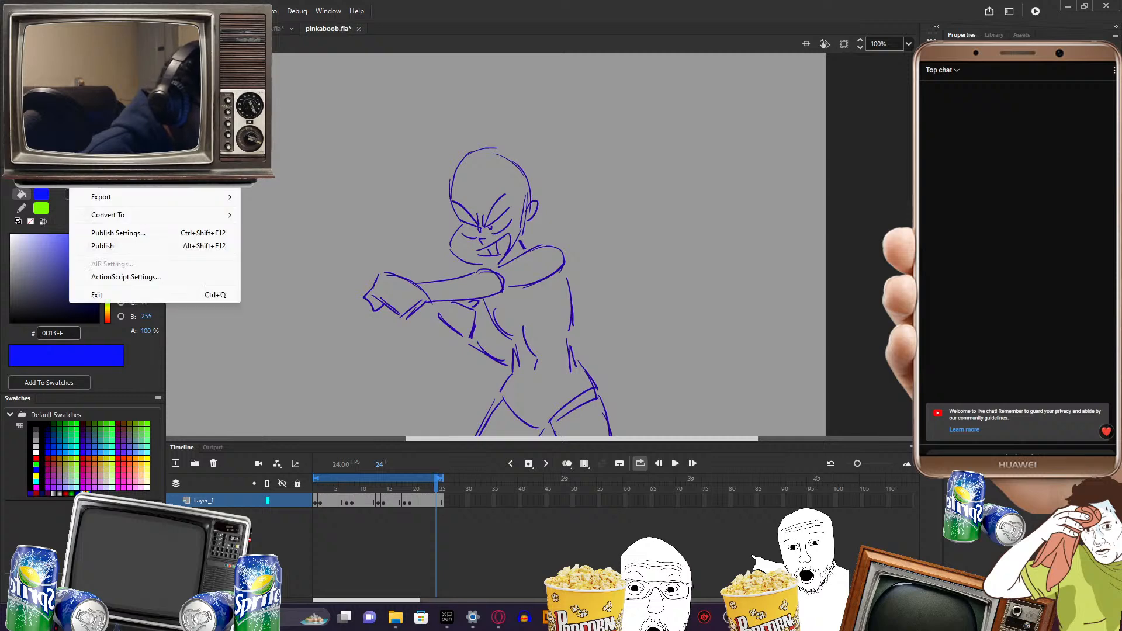
mouse_move(199, 186)
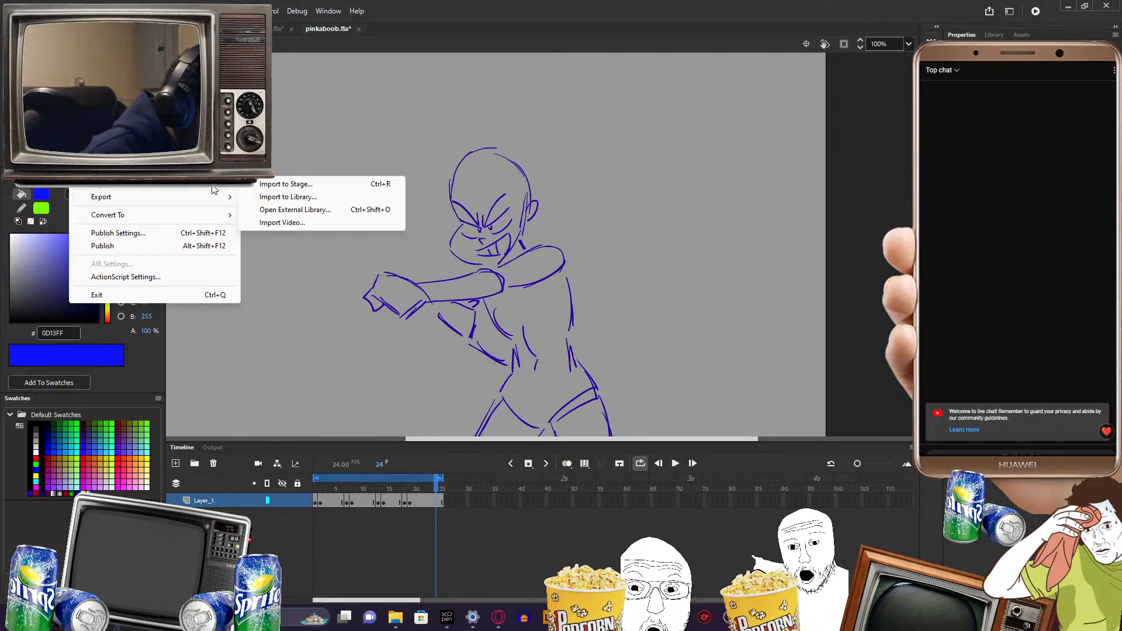
click(413, 34)
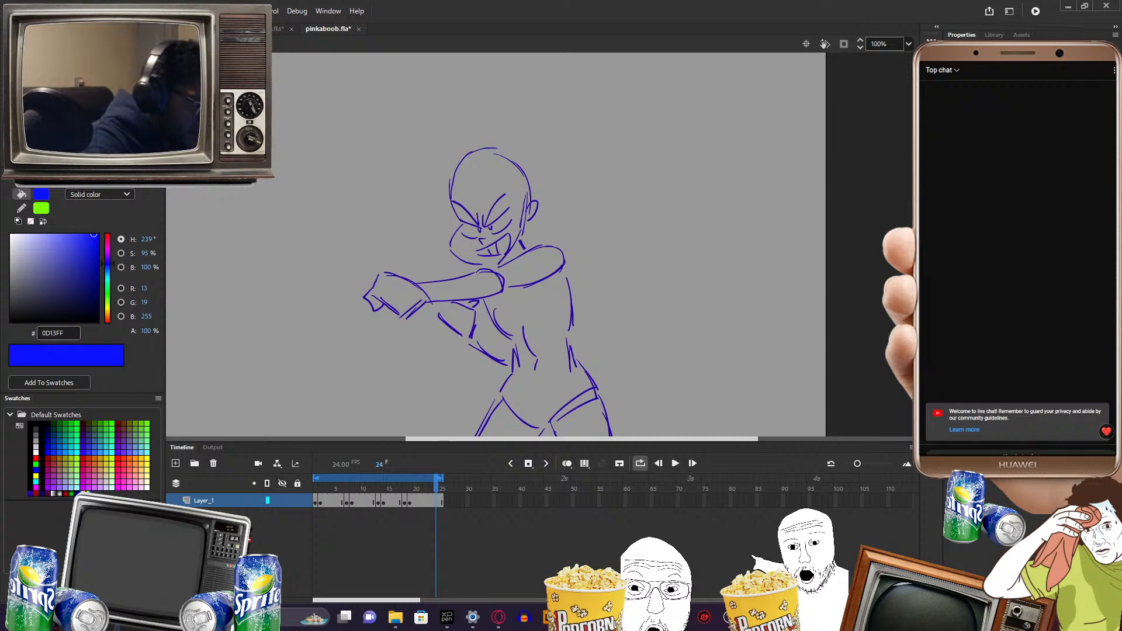
- Reopen the recent file "fight in alley.fla" from the Junk Files 2024 folder
click(79, 11)
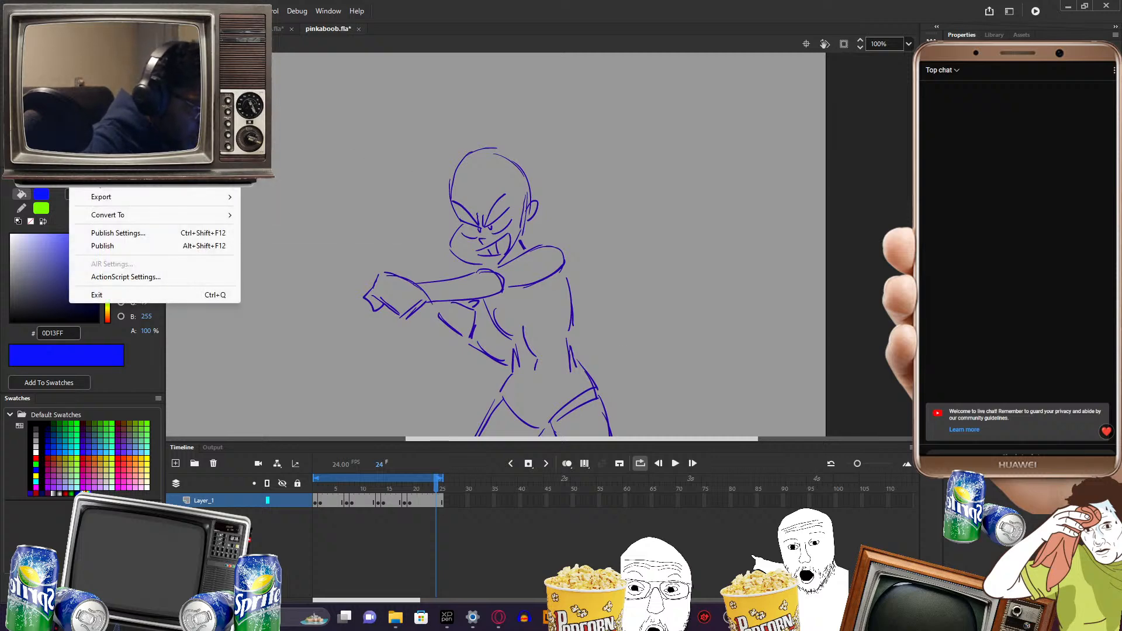
mouse_move(155, 75)
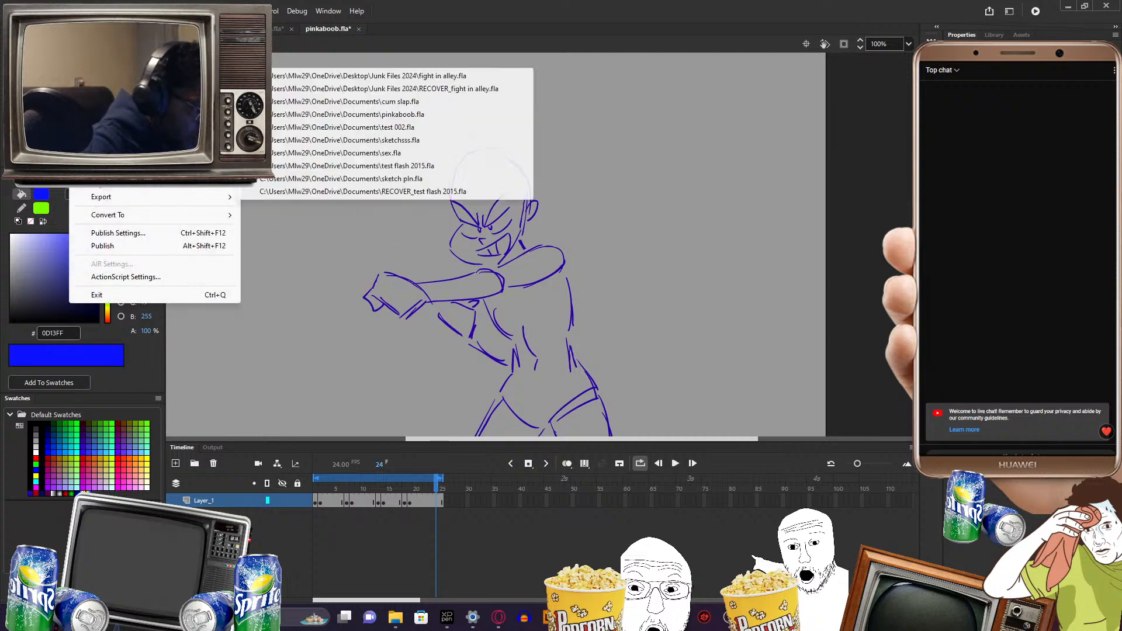
click(458, 76)
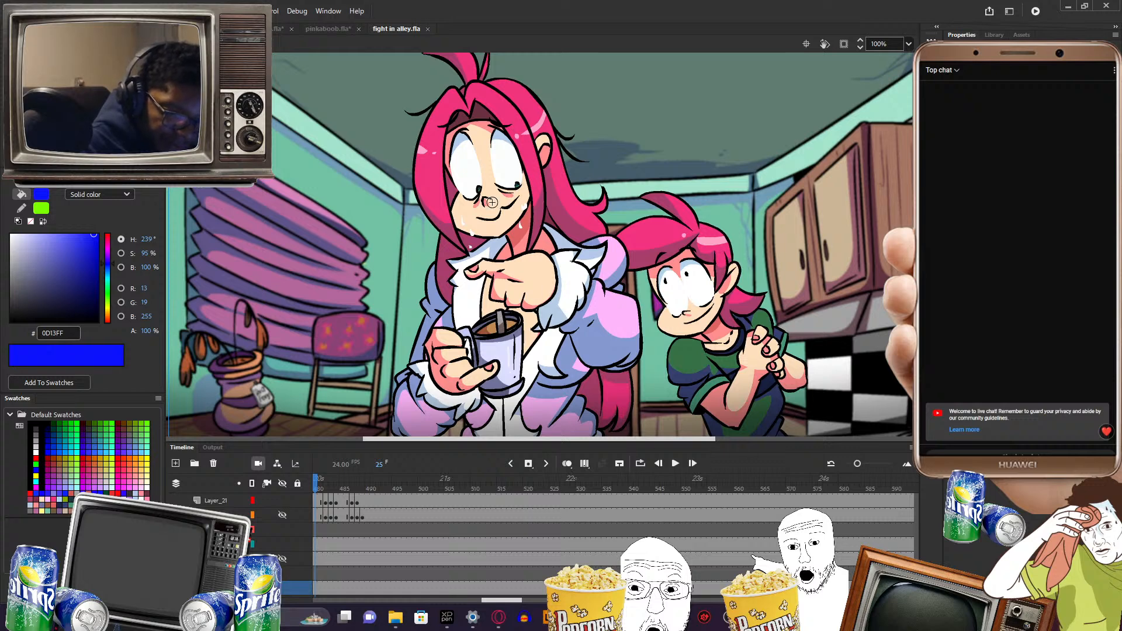
- Look through the other open sketch documents and return to pinkaboob.fla
click(329, 28)
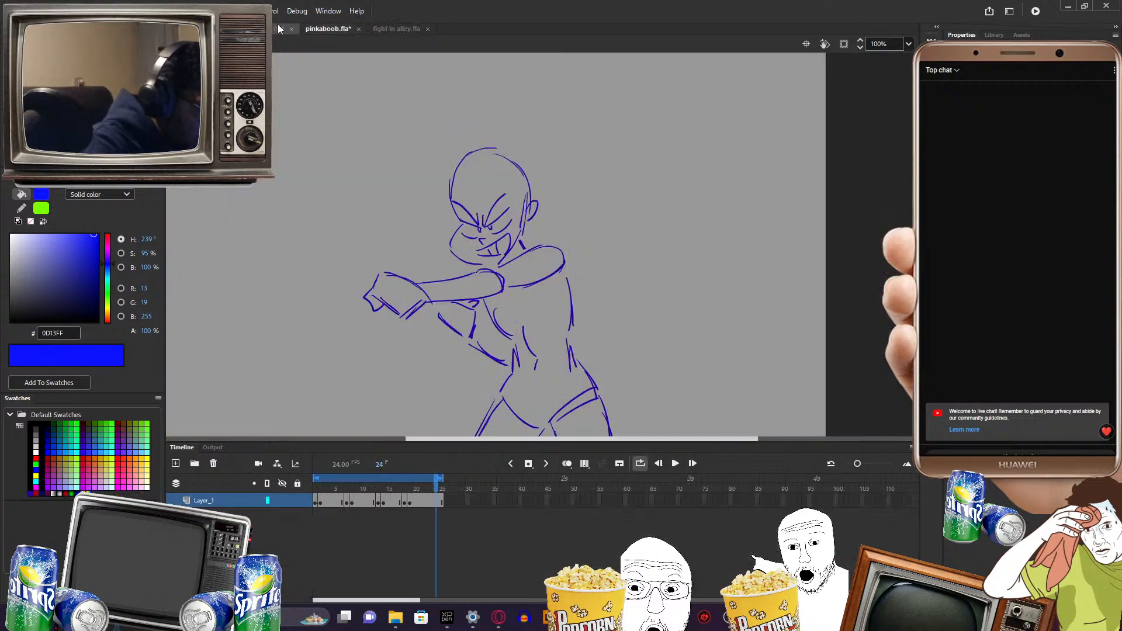
click(279, 29)
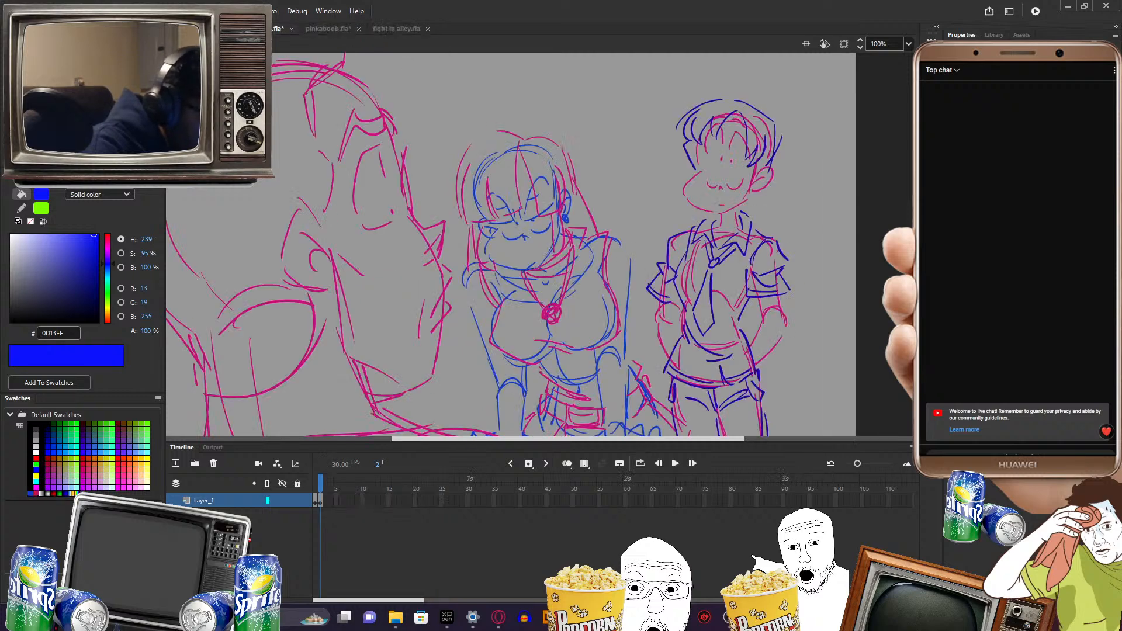
click(342, 28)
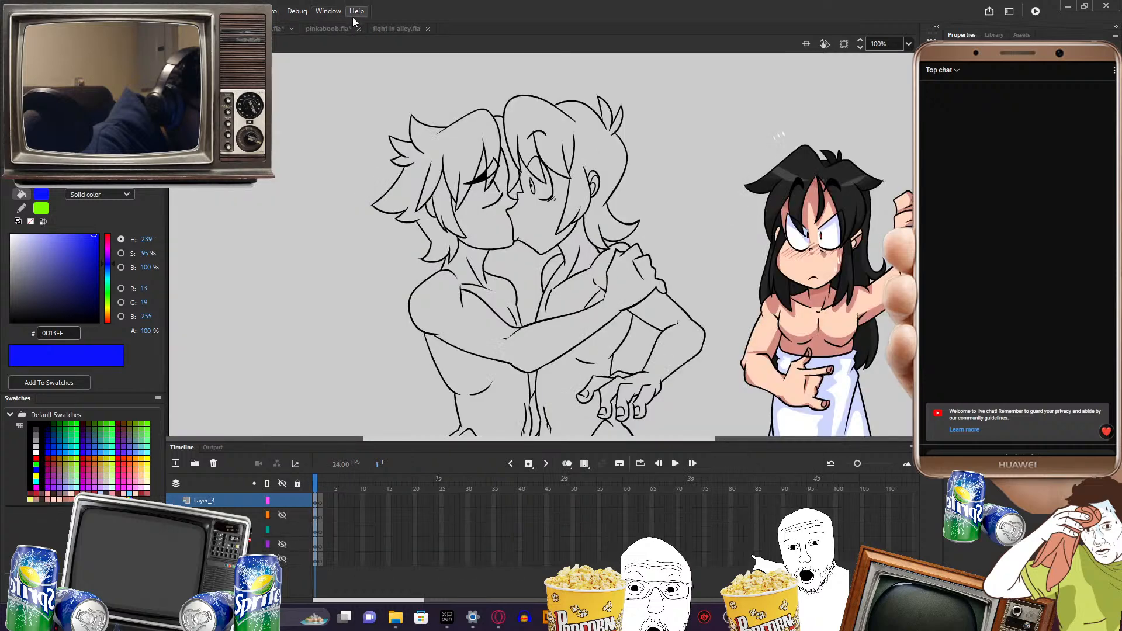
click(328, 28)
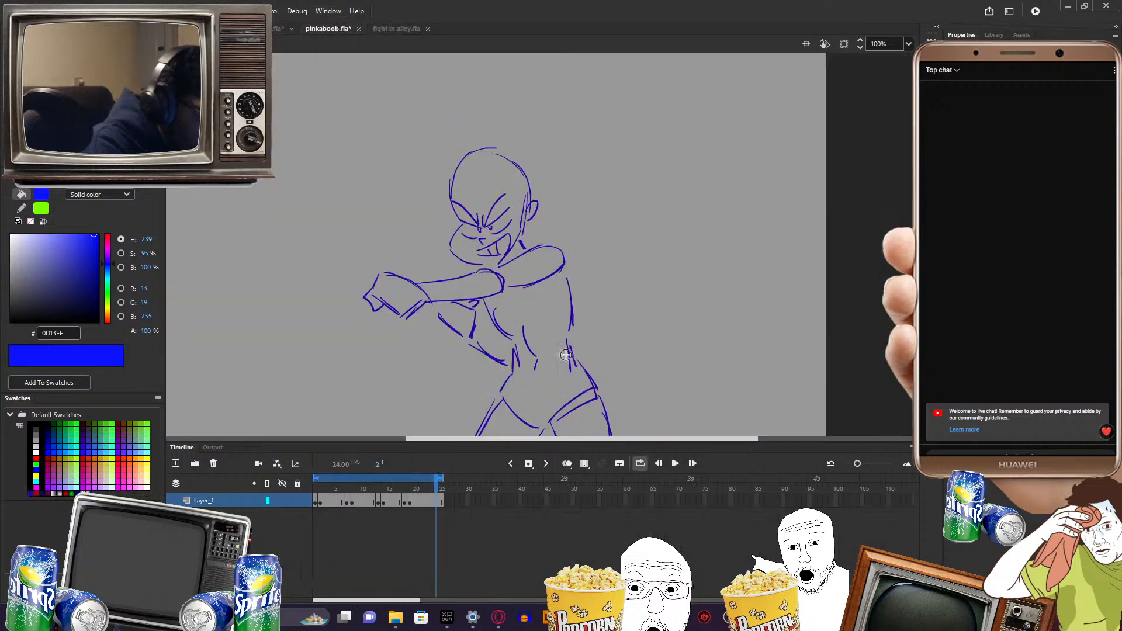
- Try to sketch chest lines across the punching character's torso at frame 24
drag(663, 439, 662, 439)
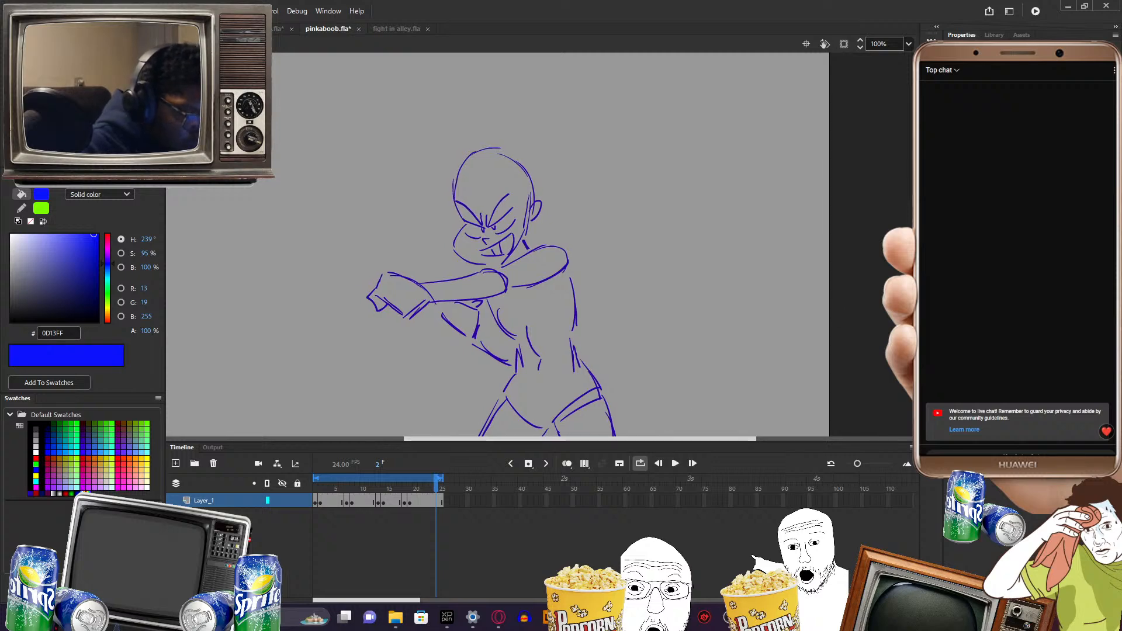
scroll(672, 333, down, 3)
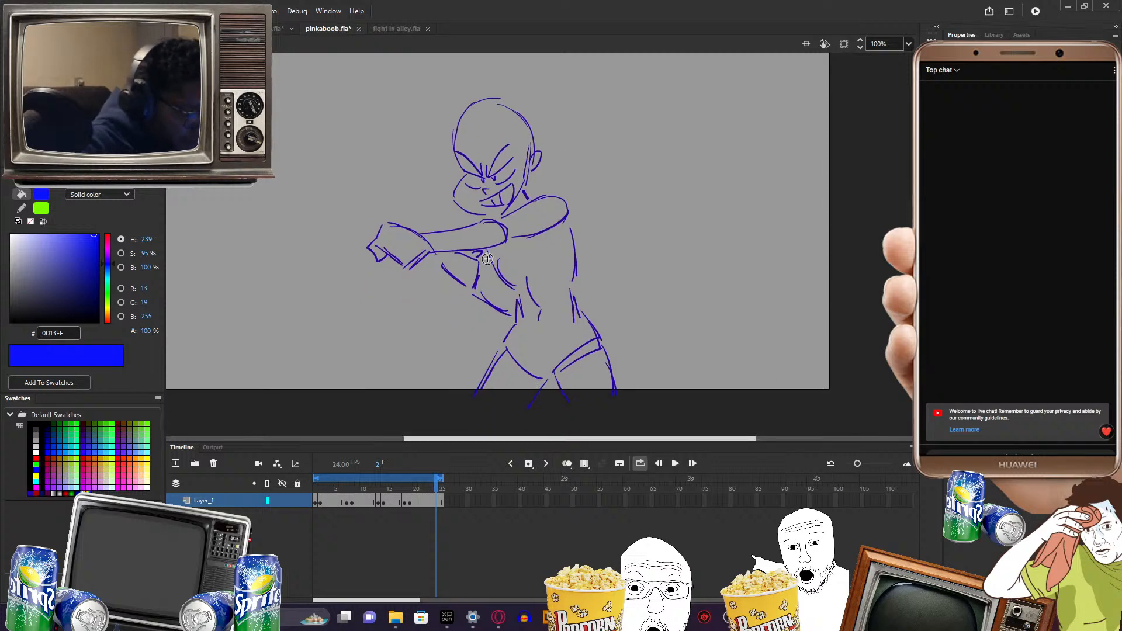
mouse_move(487, 249)
mouse_down()
mouse_move(504, 275)
mouse_move(549, 270)
mouse_move(538, 264)
mouse_move(559, 241)
mouse_up()
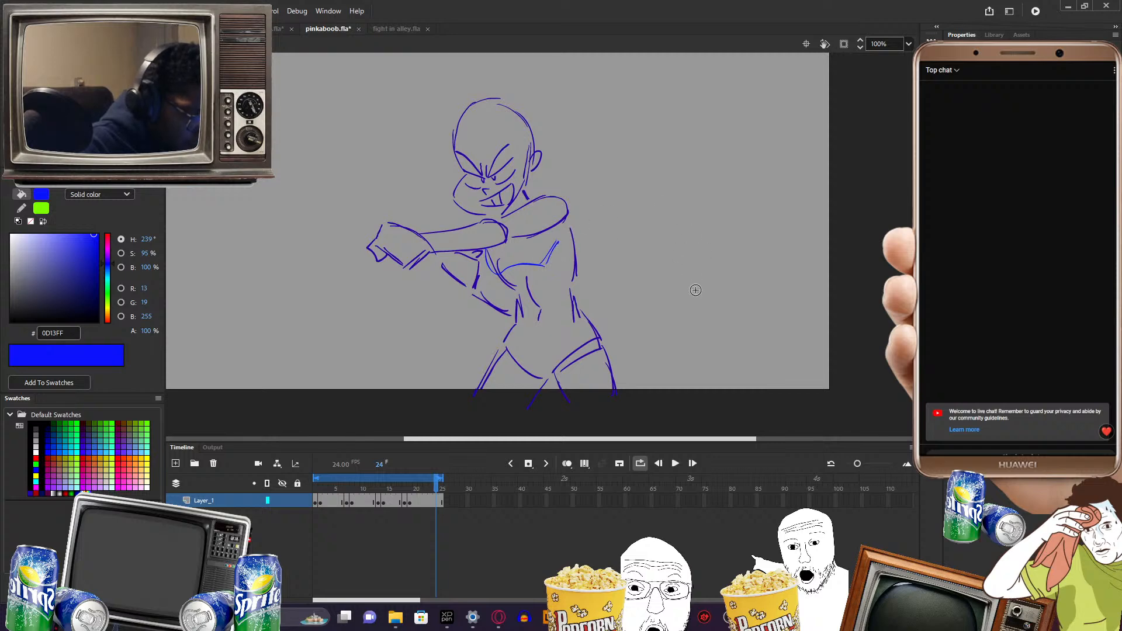
key(ctrl+z)
key(ctrl+z)
key(ctrl+z)
key(ctrl+z)
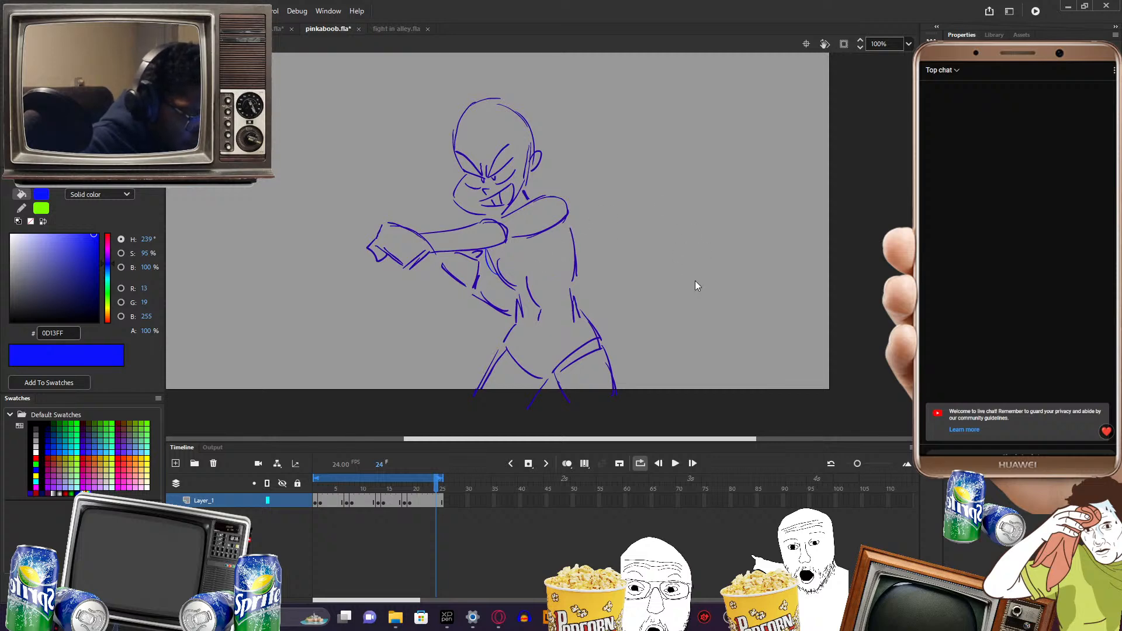
- Play back the rough punching animation from frame 1 and stop it
drag(686, 242, 691, 271)
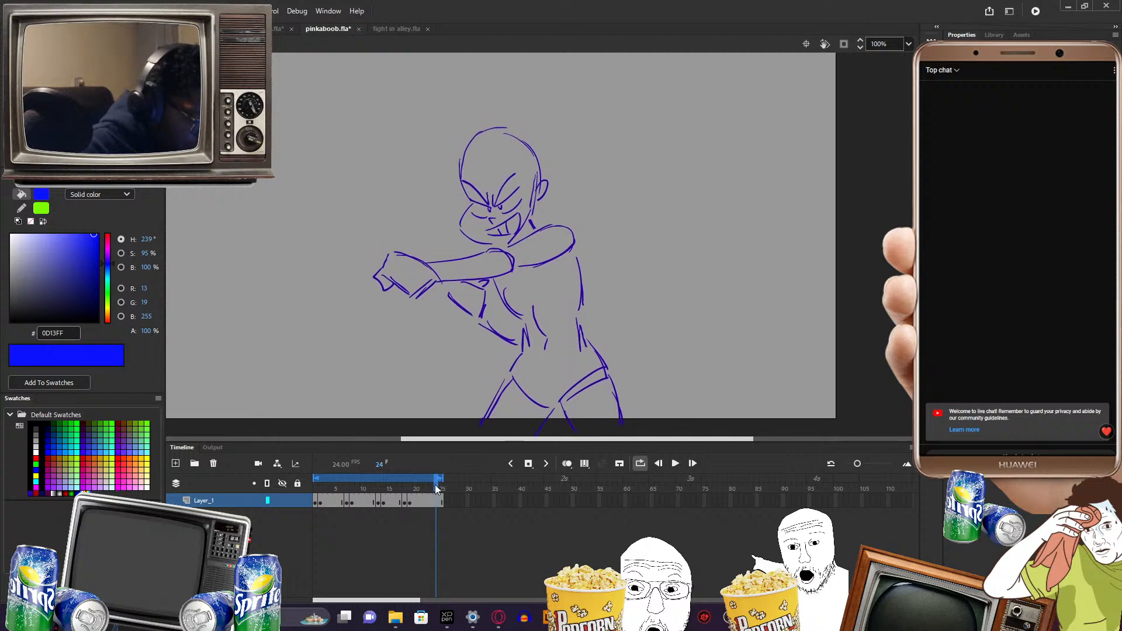
mouse_move(436, 487)
mouse_down()
mouse_move(319, 501)
mouse_move(310, 514)
mouse_move(440, 518)
mouse_move(310, 526)
mouse_up()
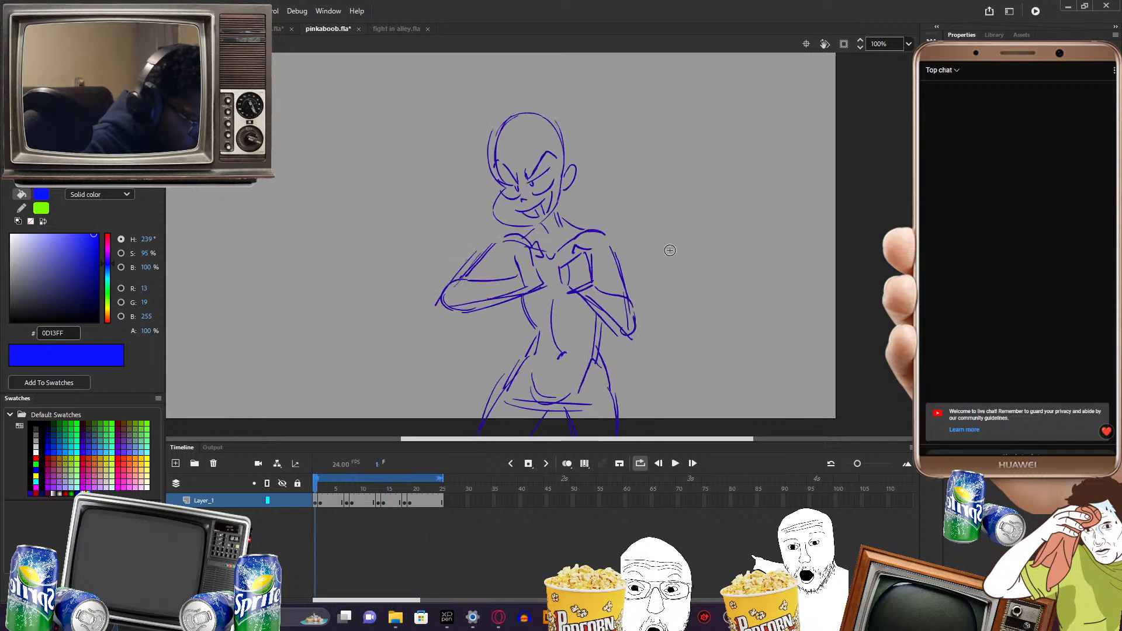
key(Return)
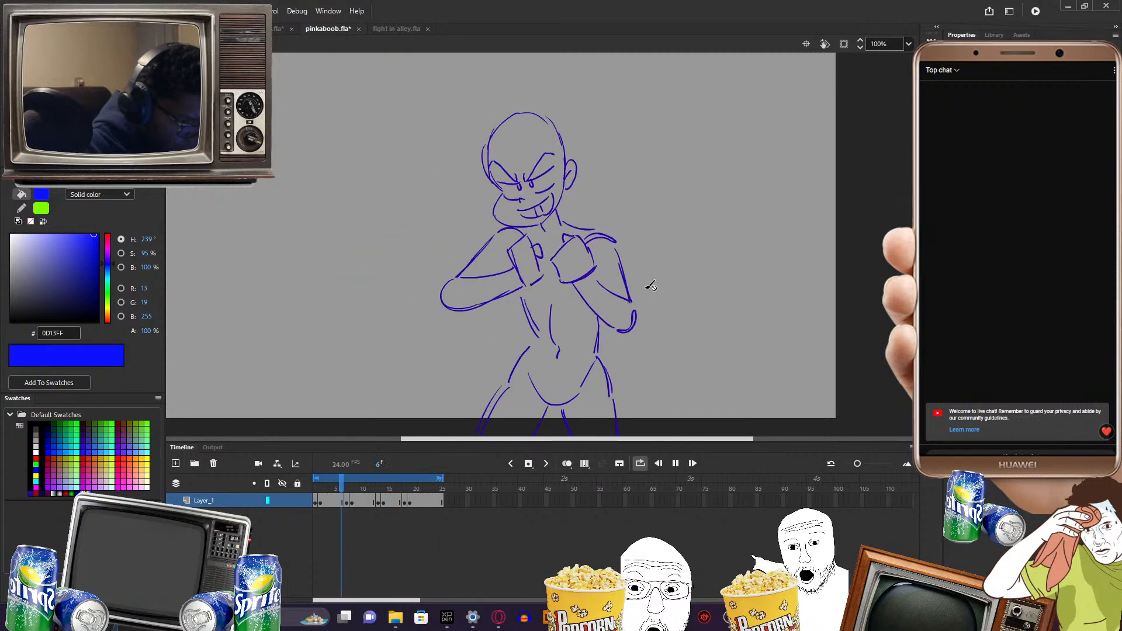
key(Return)
- Tighten the punch's timing on Layer_1 and remove the surplus frames after frame 14
drag(341, 499, 480, 501)
click(336, 498)
right_click(410, 499)
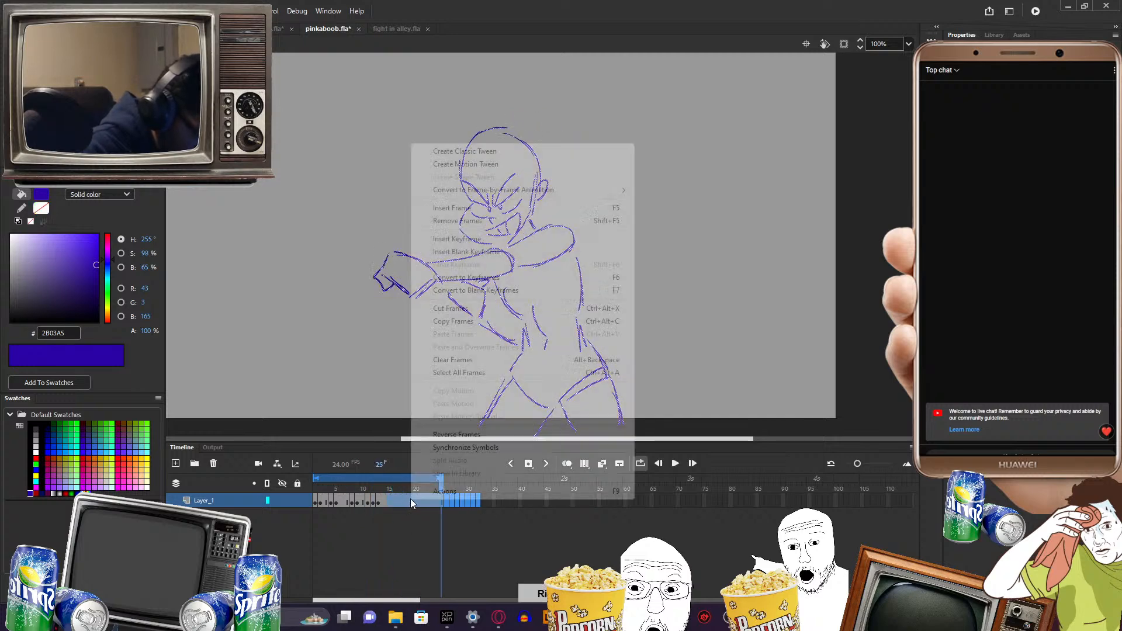
click(524, 221)
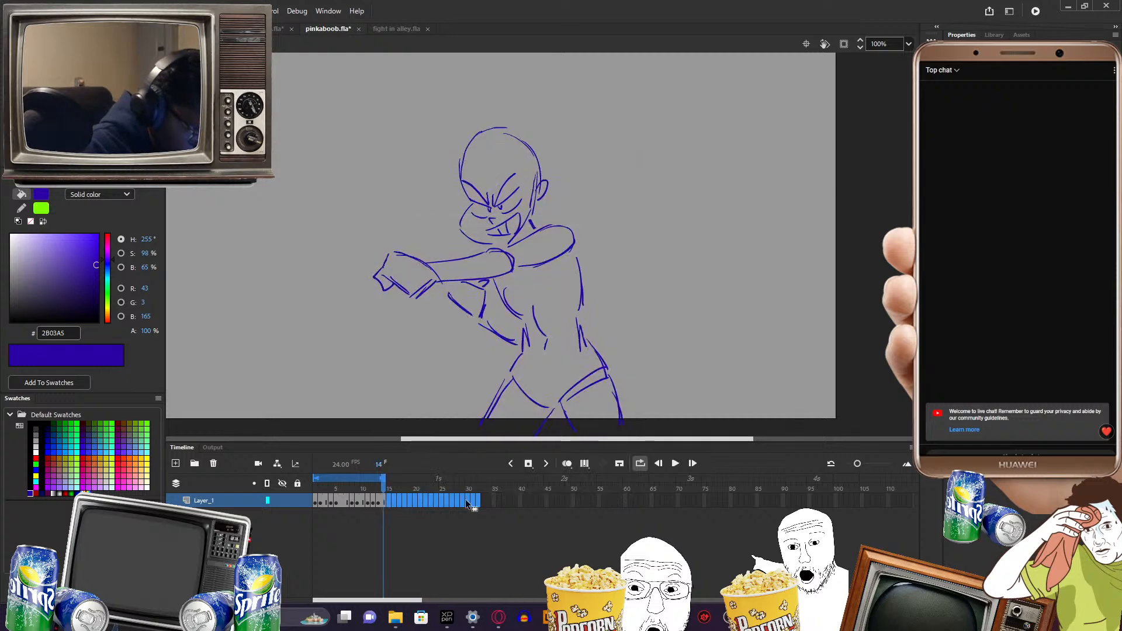
- Play back the shortened 14-frame punching loop to check its timing
key(Return)
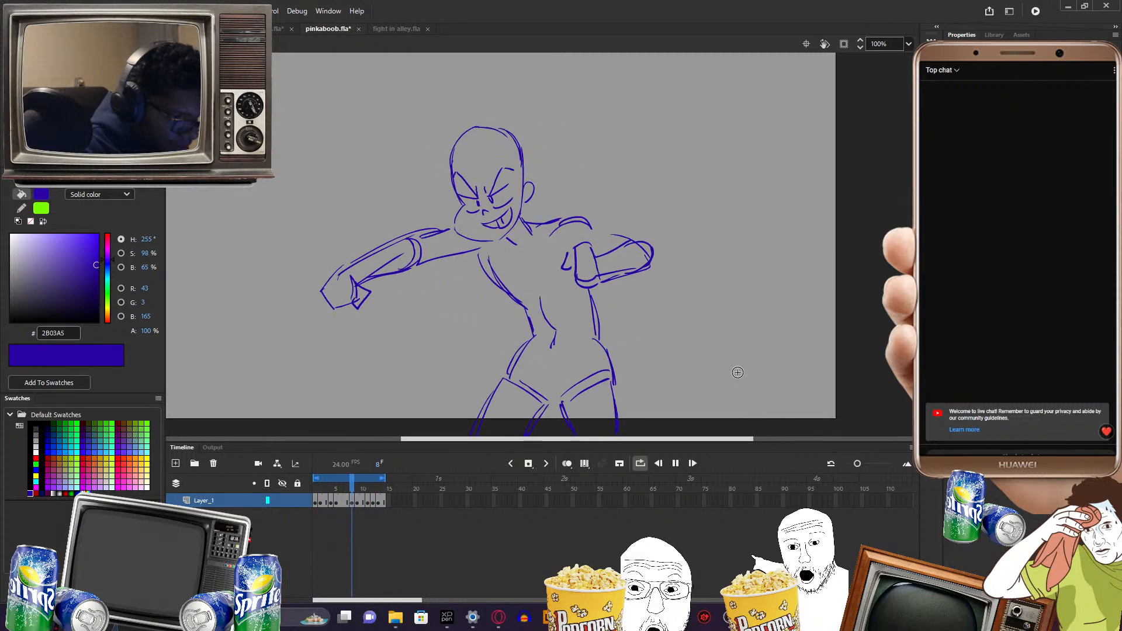
key(Return)
key(ctrl+a)
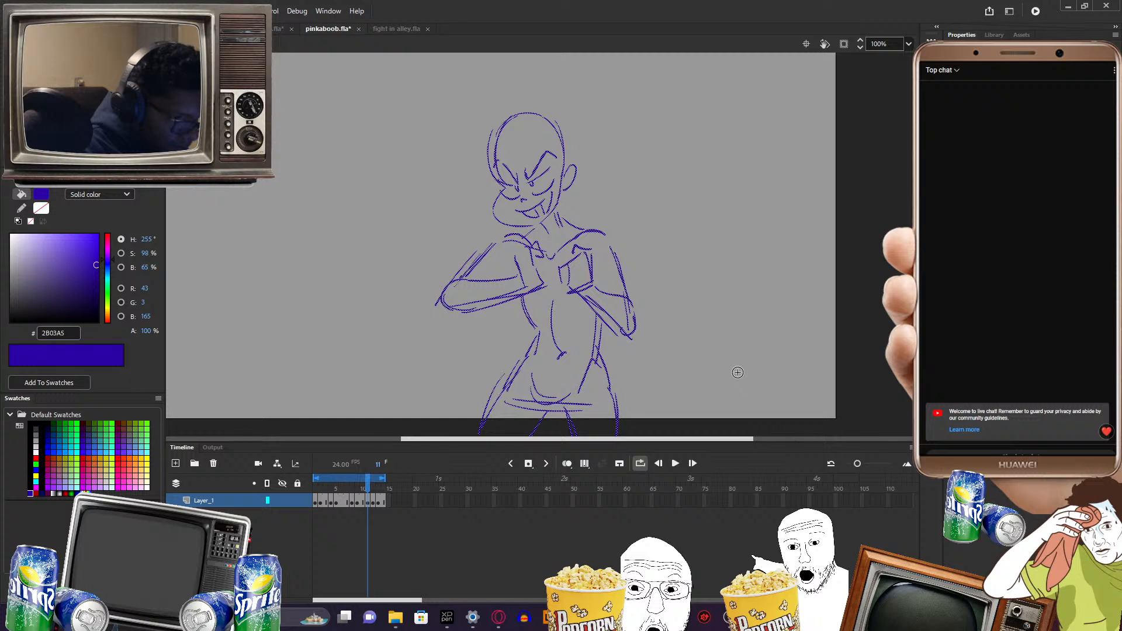
- Set the fill colour to dark pink A50350 and sketch short spiky hair on the character's head at frame 1
click(384, 489)
drag(414, 490, 297, 494)
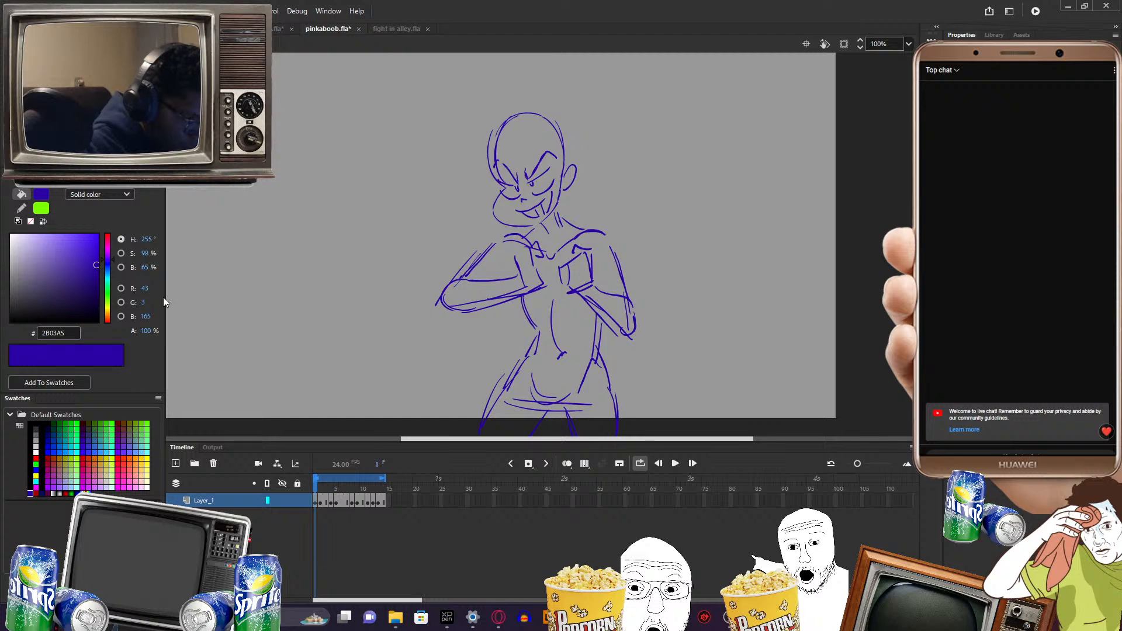
click(107, 241)
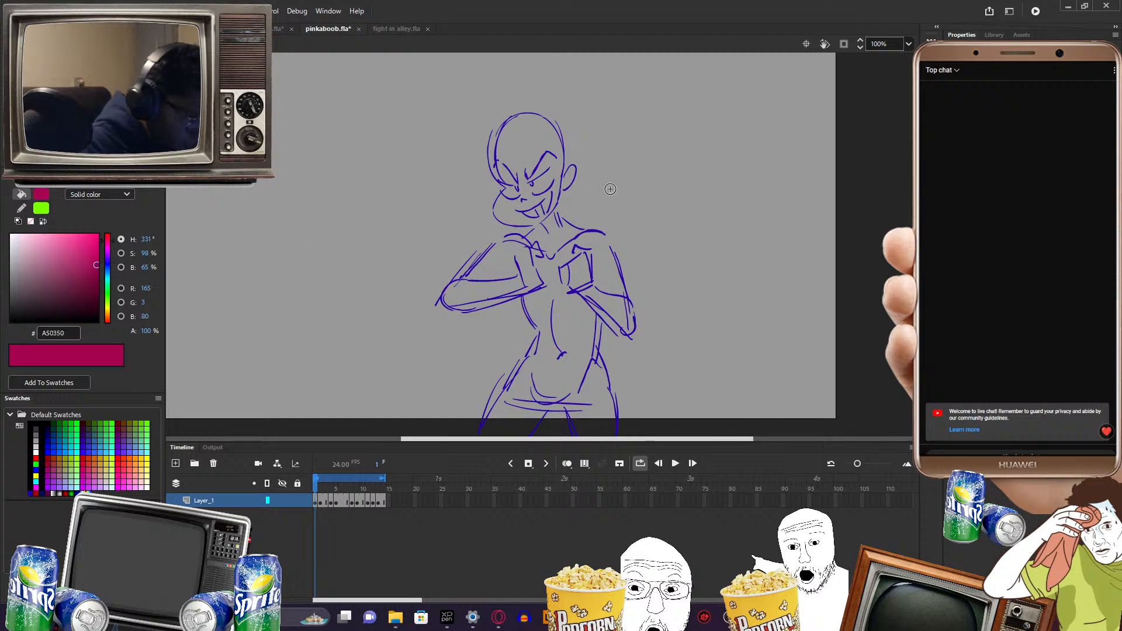
drag(610, 189, 625, 242)
mouse_move(532, 175)
mouse_down()
mouse_move(563, 207)
mouse_move(583, 205)
mouse_move(532, 227)
mouse_move(514, 197)
mouse_move(508, 237)
mouse_move(483, 193)
mouse_move(525, 155)
mouse_move(554, 163)
mouse_up()
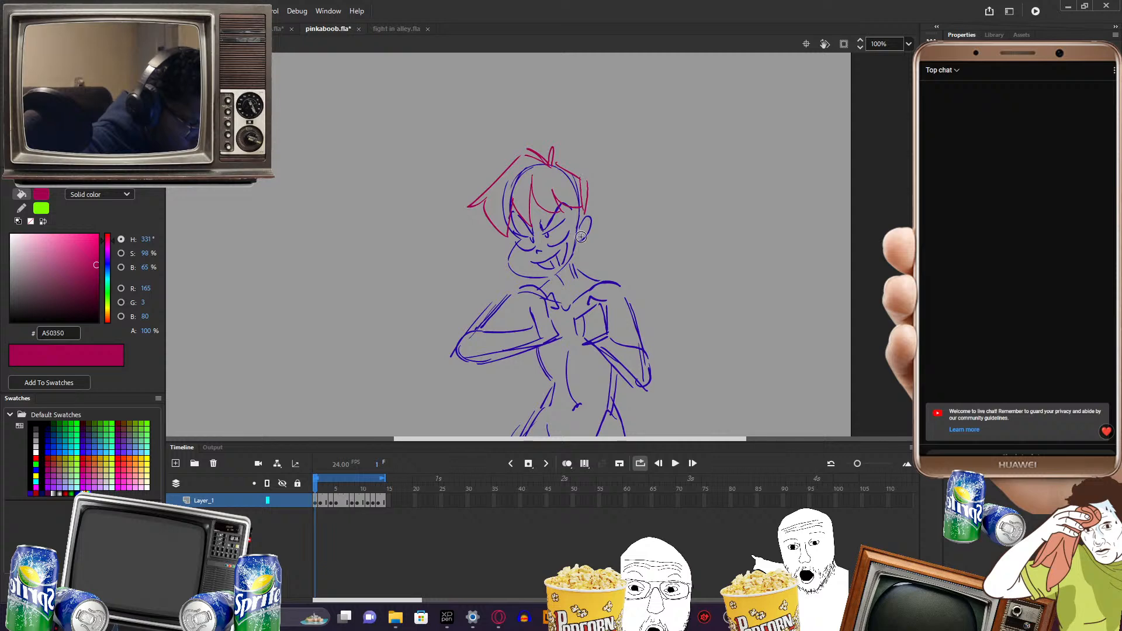
drag(506, 246, 499, 247)
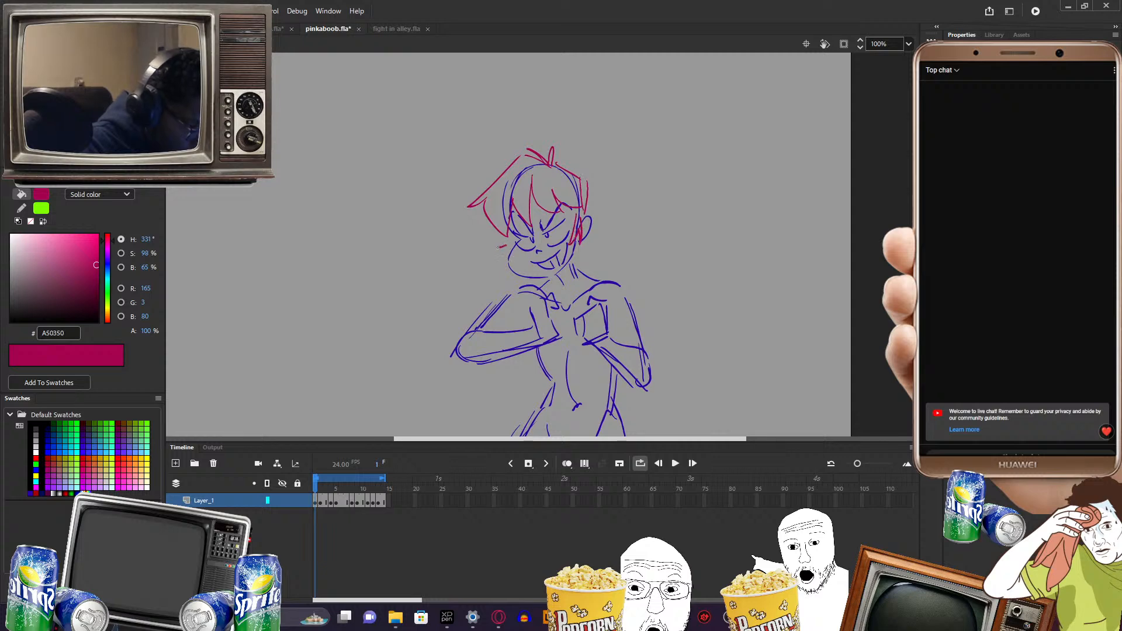
- Sketch a T-shirt's round collar, shoulders and both short sleeves with cuffs over the character at frame 1
drag(648, 288, 610, 253)
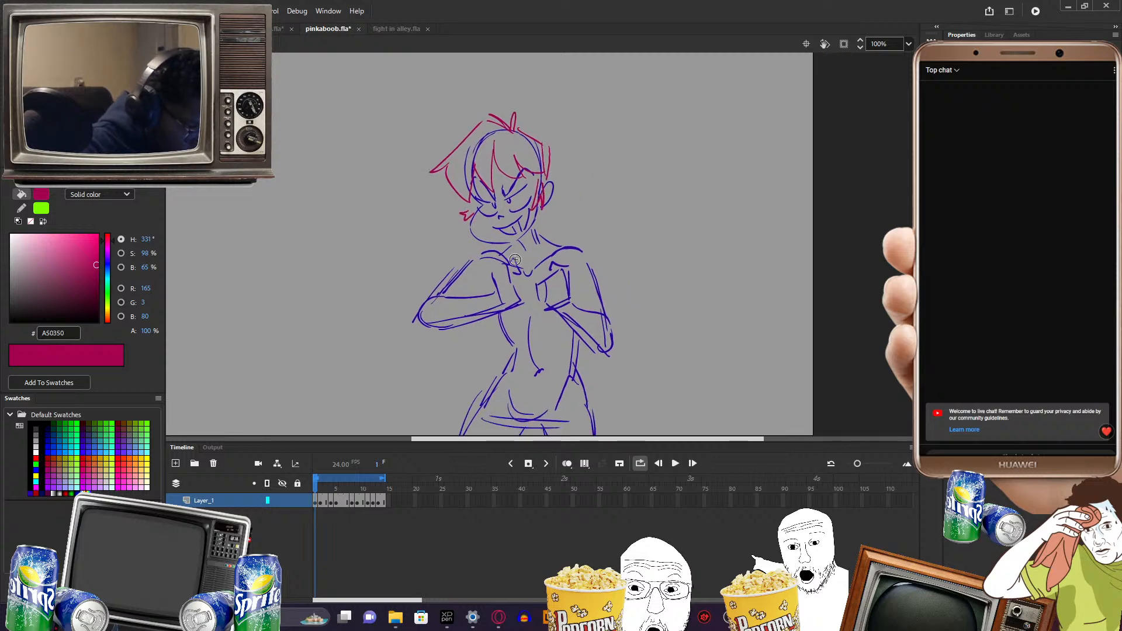
mouse_move(506, 246)
mouse_down()
mouse_move(585, 246)
mouse_move(608, 286)
mouse_move(578, 298)
mouse_up()
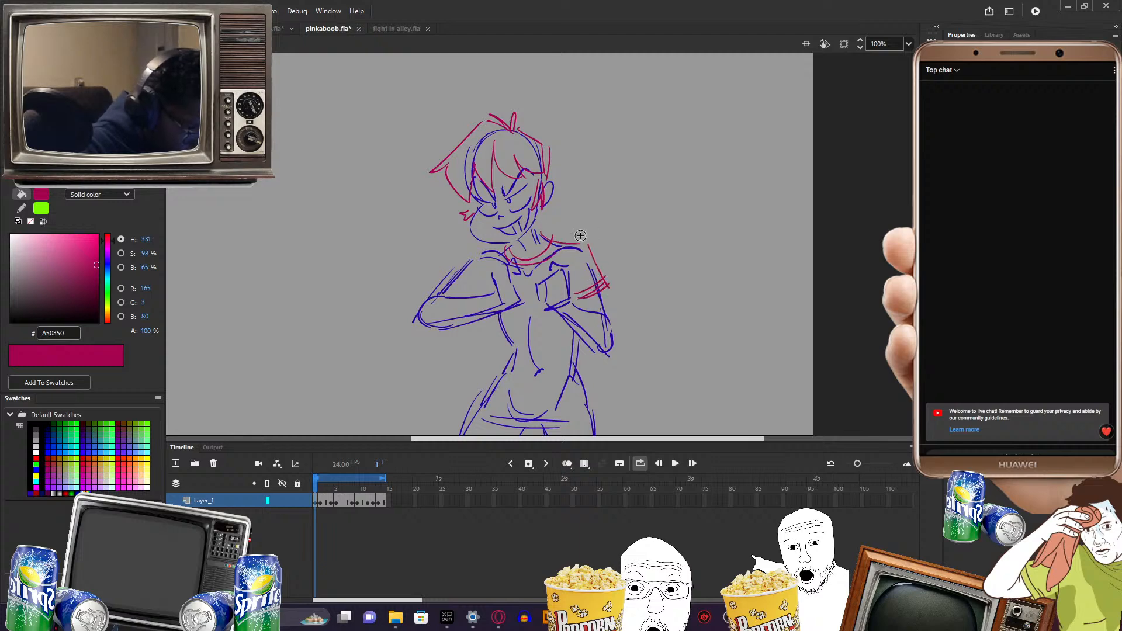
mouse_move(481, 248)
mouse_down()
mouse_move(443, 278)
mouse_move(463, 298)
mouse_up()
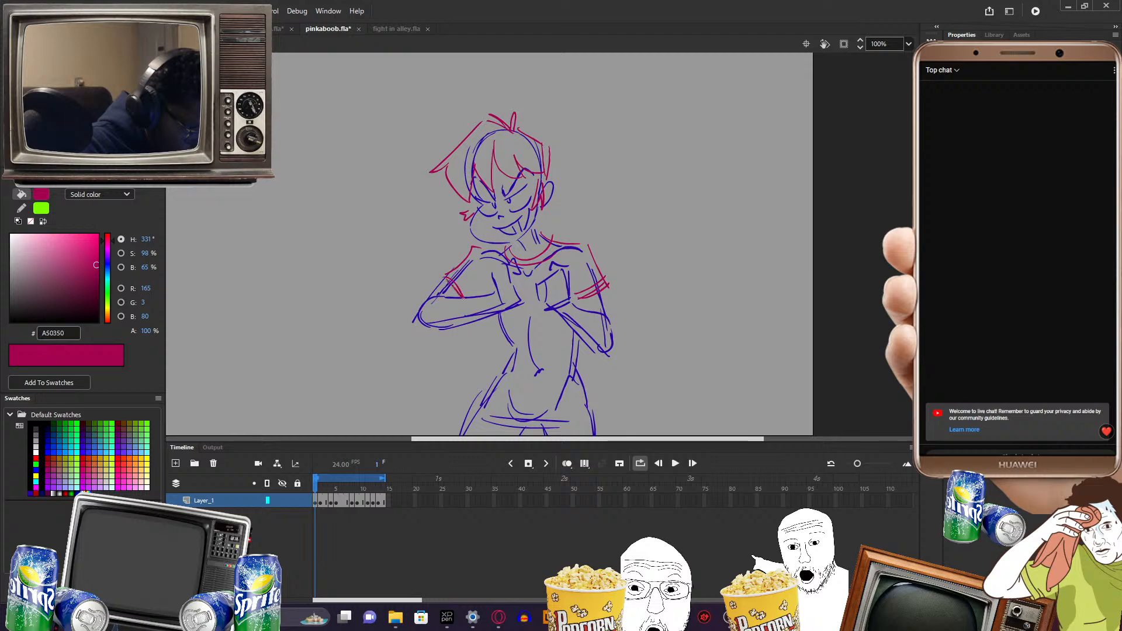
drag(633, 319, 611, 287)
drag(470, 235, 468, 242)
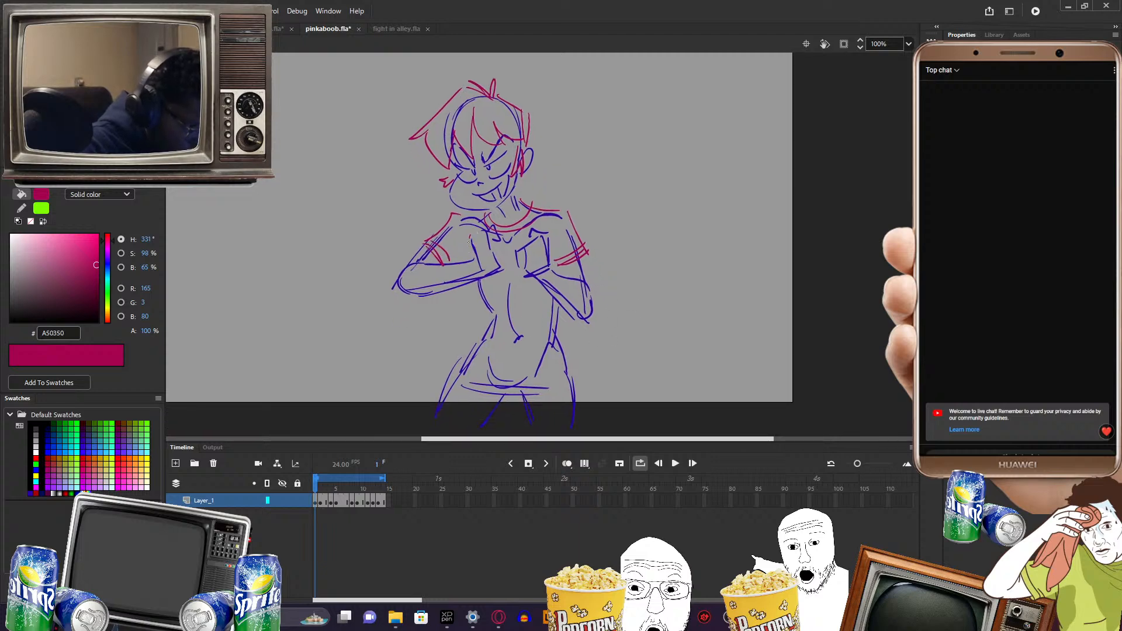
- Sketch the shirt's torso side, waist fold and curved hem over the hips, plus the centre seam of the shorts
drag(474, 283, 545, 329)
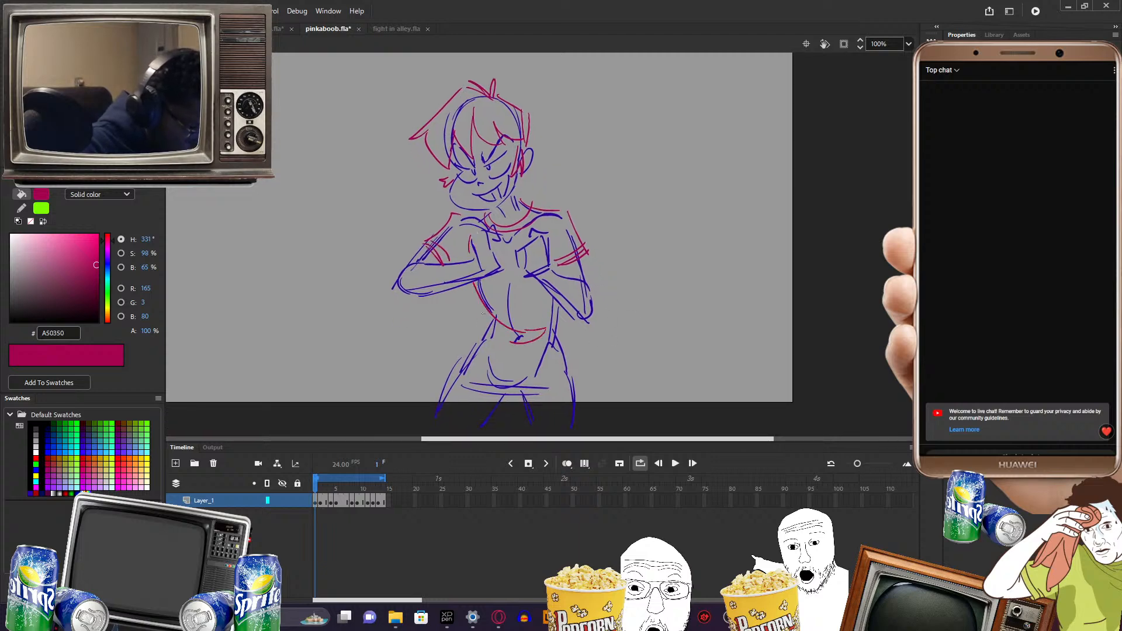
drag(483, 314, 495, 330)
mouse_move(487, 322)
mouse_down()
mouse_move(473, 340)
mouse_move(543, 362)
mouse_up()
mouse_move(474, 341)
mouse_down()
mouse_move(554, 352)
mouse_move(563, 309)
mouse_move(557, 352)
mouse_move(572, 385)
mouse_up()
drag(502, 369, 508, 393)
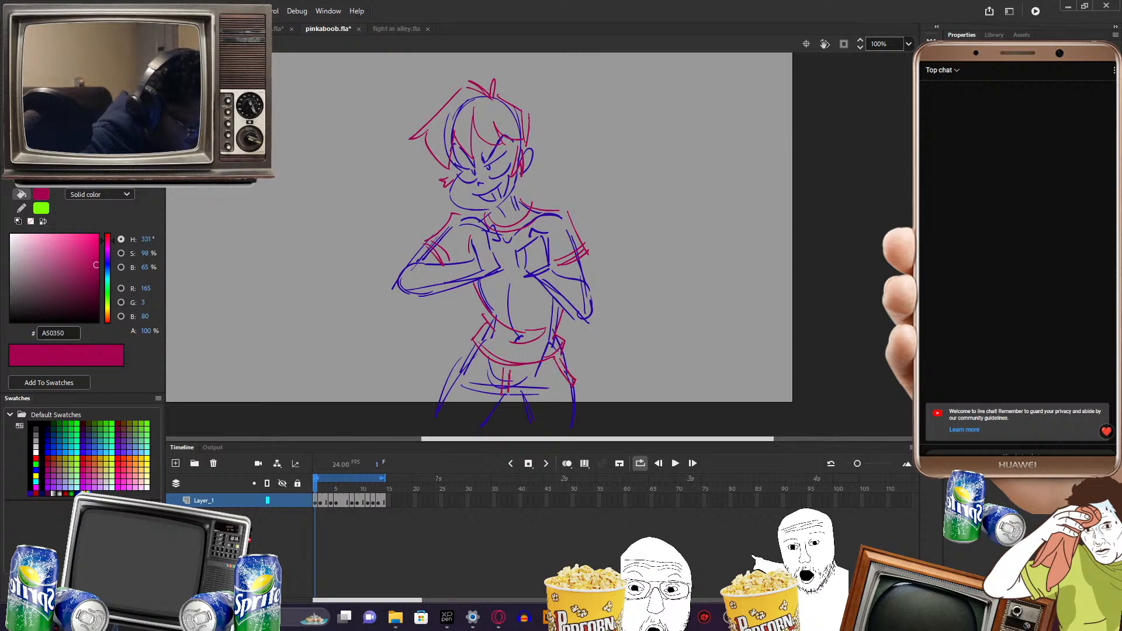
- Sketch the shorts' outer edges, leg openings and crotch creases, with jagged folds along both hips
drag(476, 345, 453, 368)
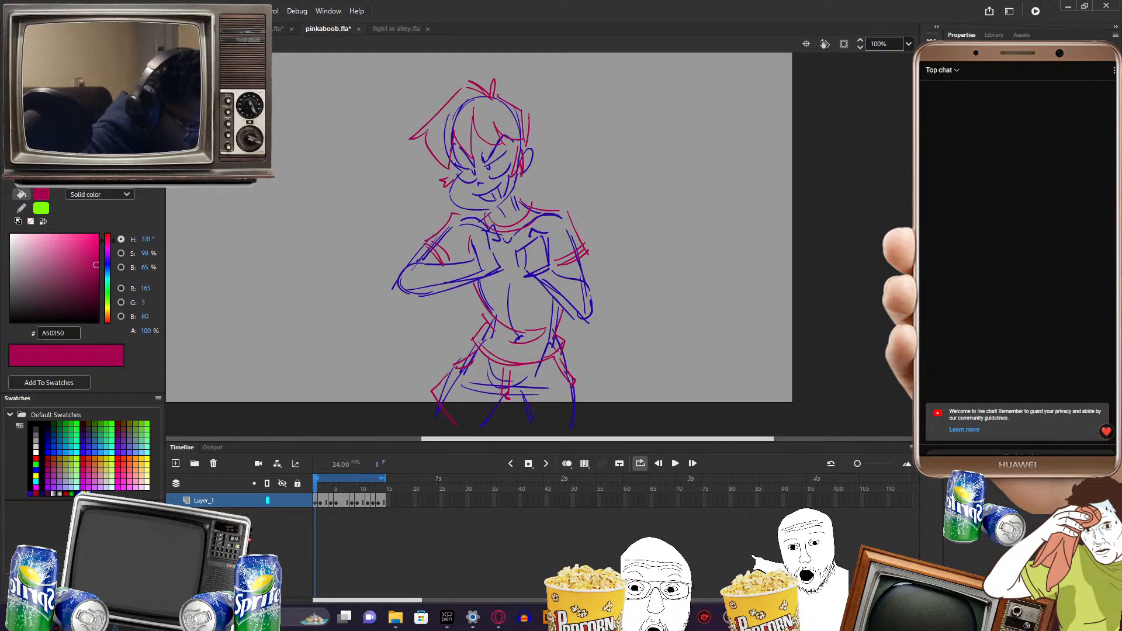
drag(526, 429, 584, 408)
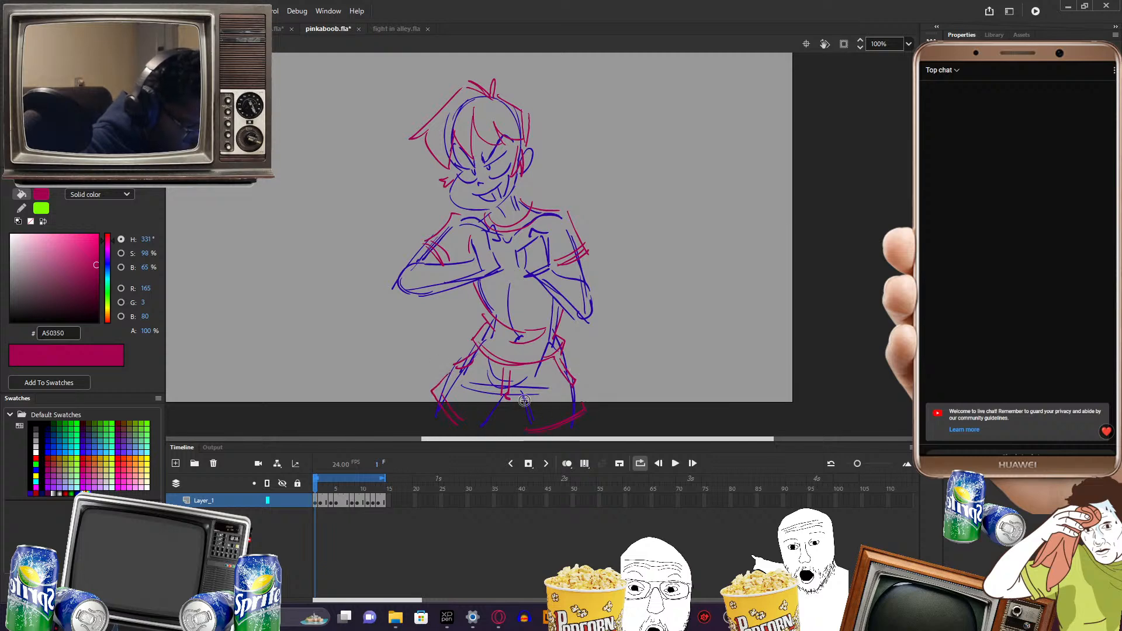
mouse_move(514, 417)
mouse_down()
mouse_move(516, 395)
mouse_move(539, 380)
mouse_up()
drag(562, 352, 573, 372)
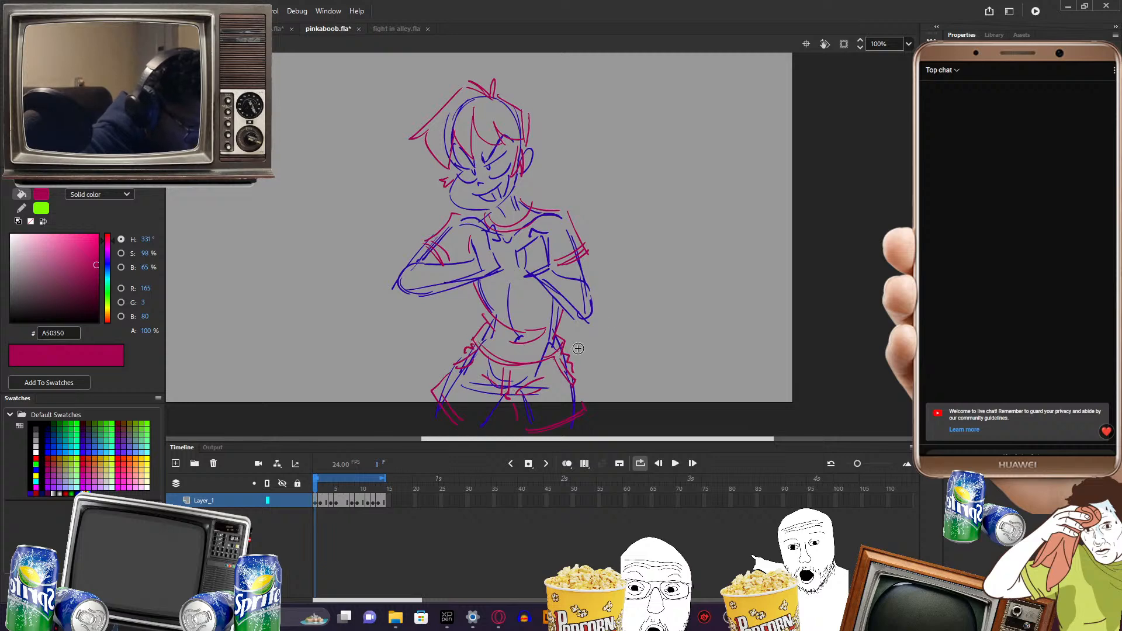
- Add the chest detail lines, hair tufts behind the neck and bands around both wrists at frame 1
key(space)
mouse_move(667, 271)
mouse_down()
mouse_move(679, 308)
mouse_move(691, 292)
mouse_move(649, 281)
mouse_up()
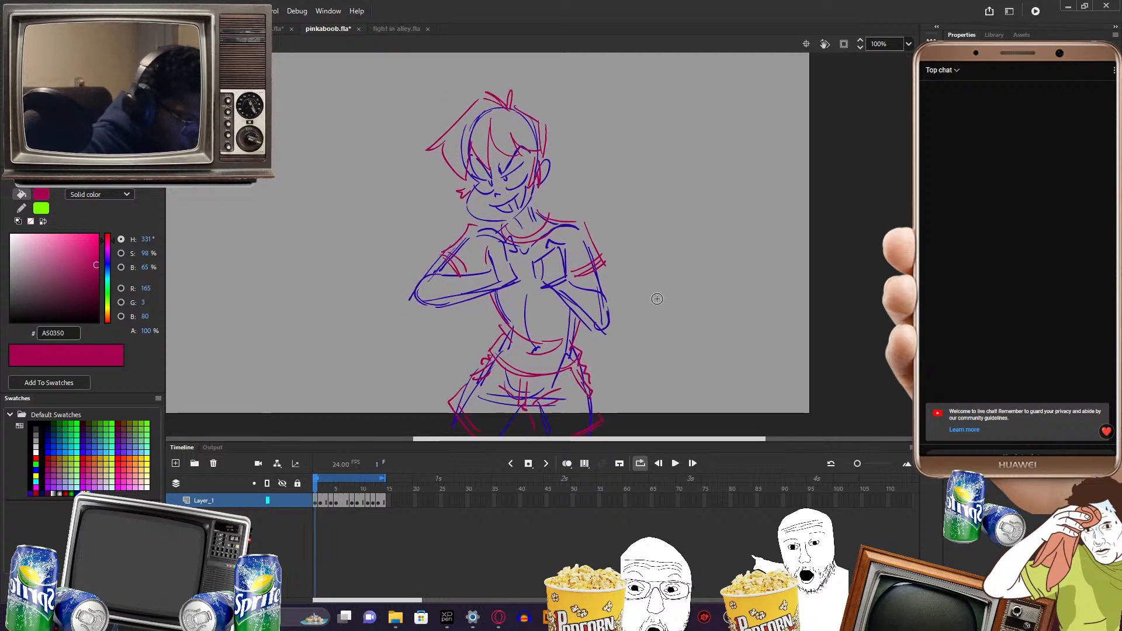
drag(532, 311, 517, 264)
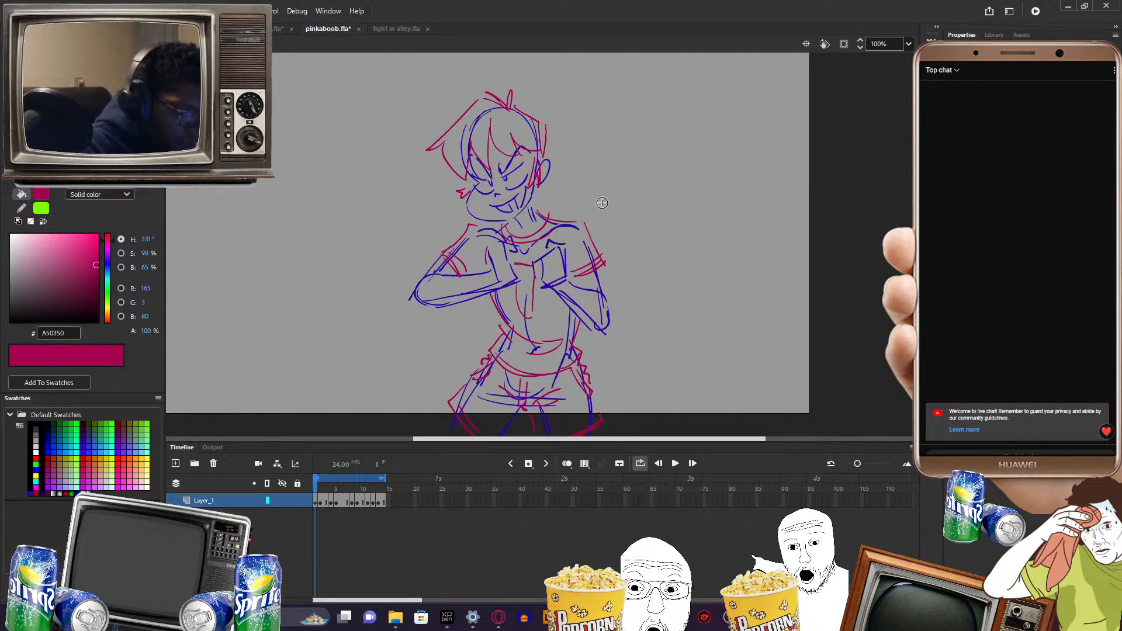
drag(546, 188, 548, 202)
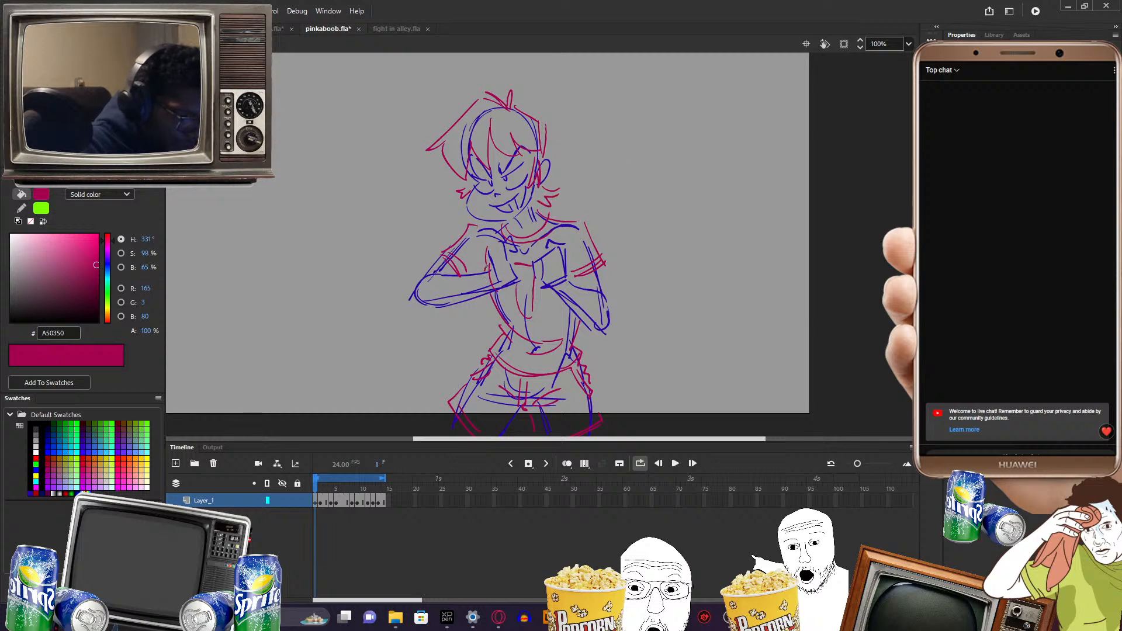
drag(549, 288, 572, 283)
drag(602, 166, 614, 209)
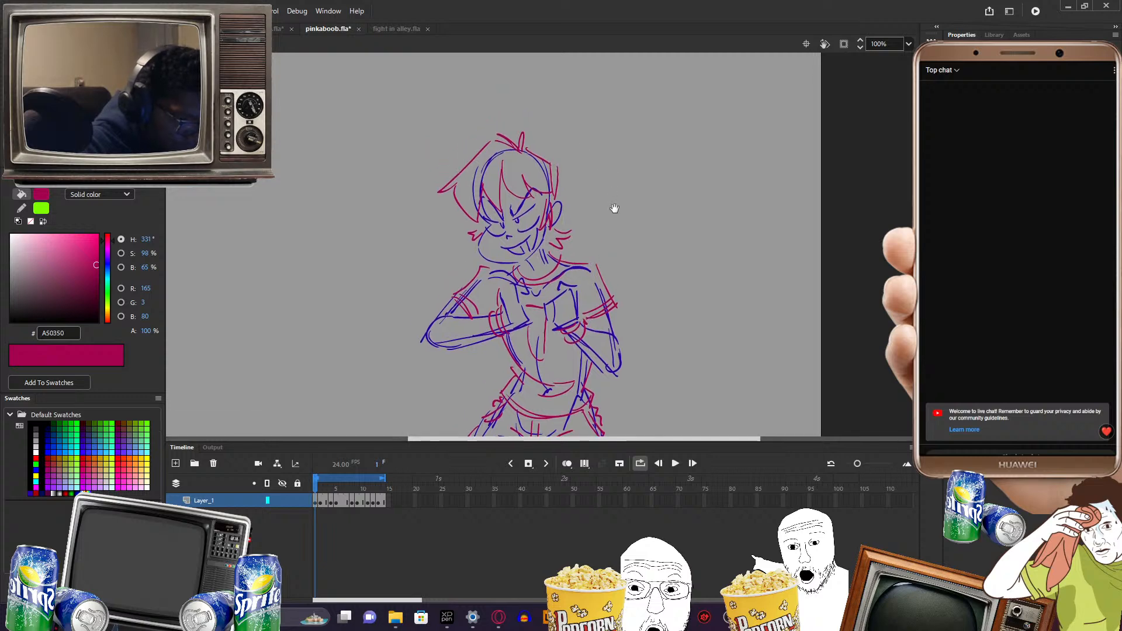
- Compare frame 2 with frame 1 and sketch the first fringe strands and the pointed side lock at frame 2
key(.)
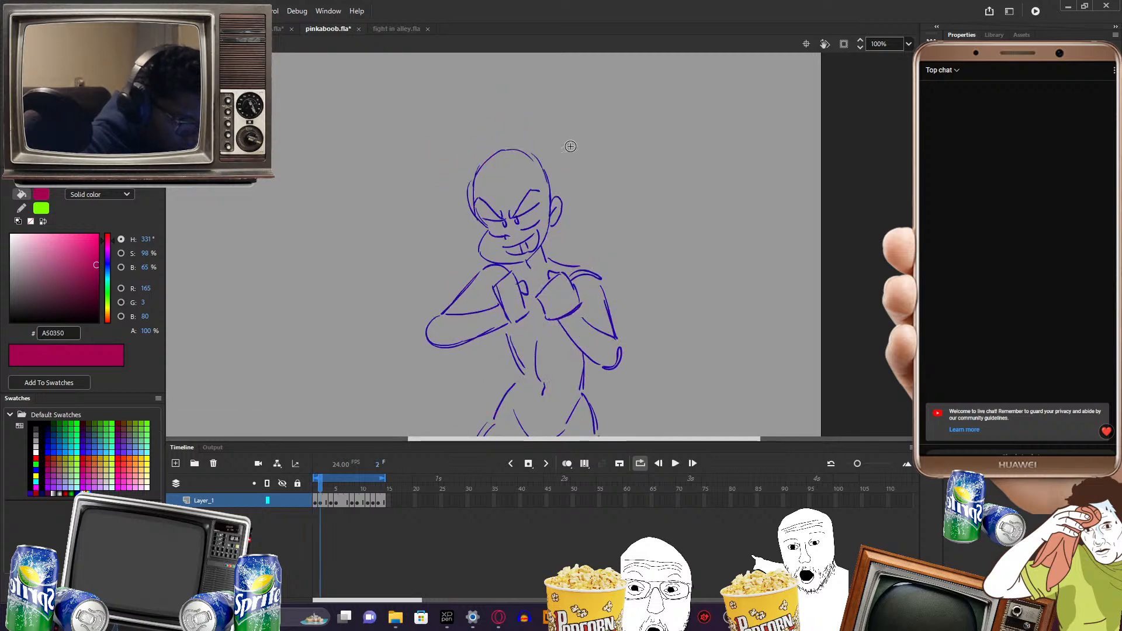
key(.)
key(.)
key(.)
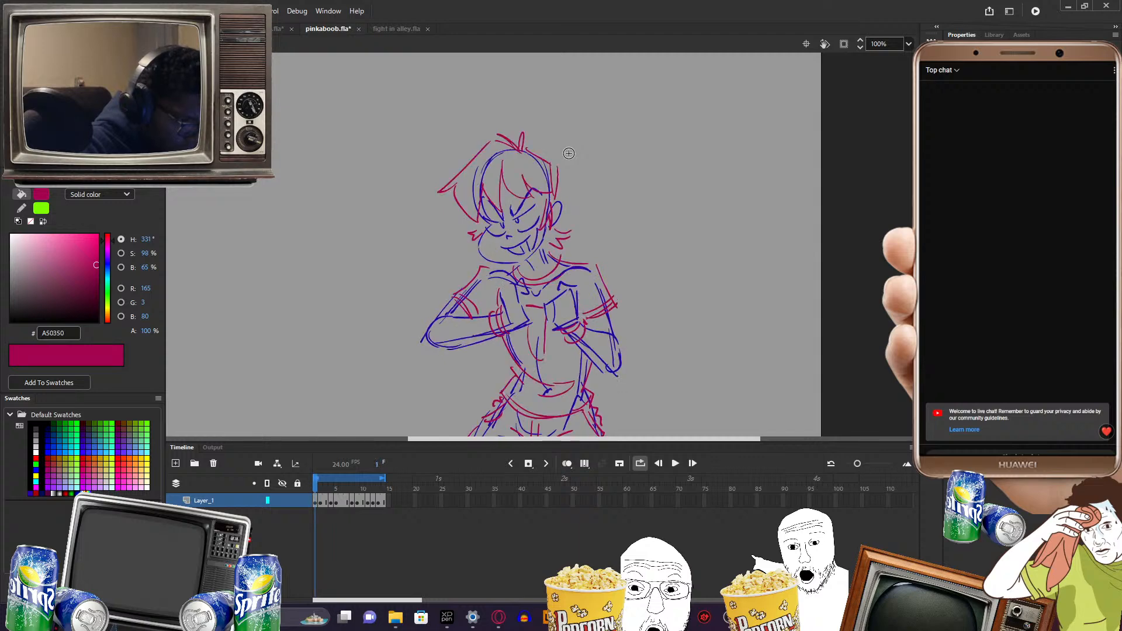
key(.)
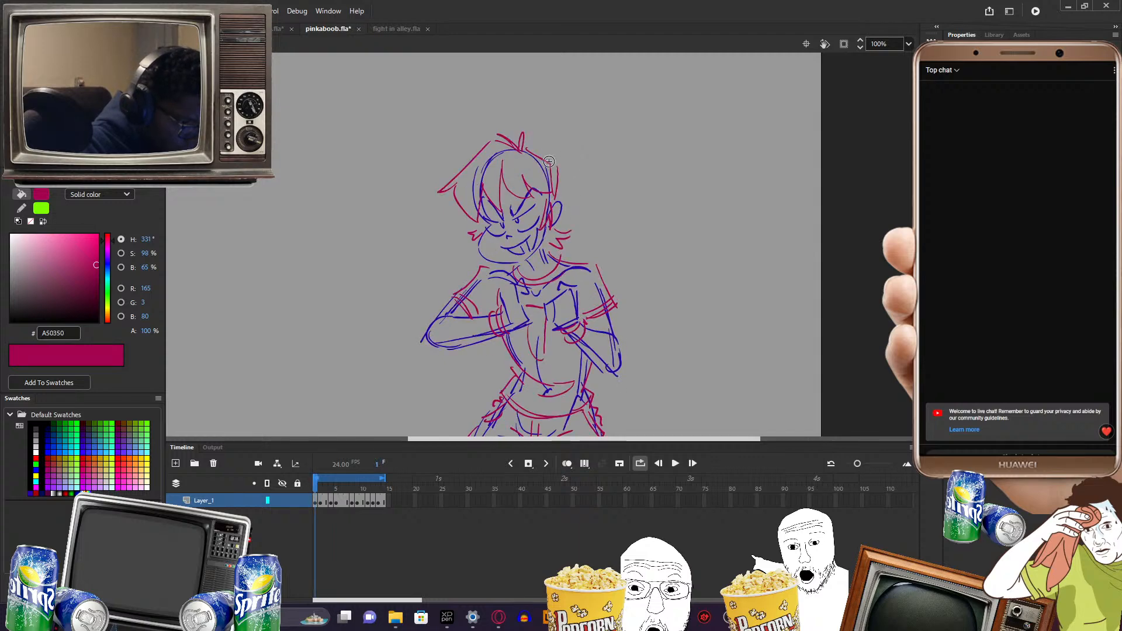
key(.)
key(.)
key(.)
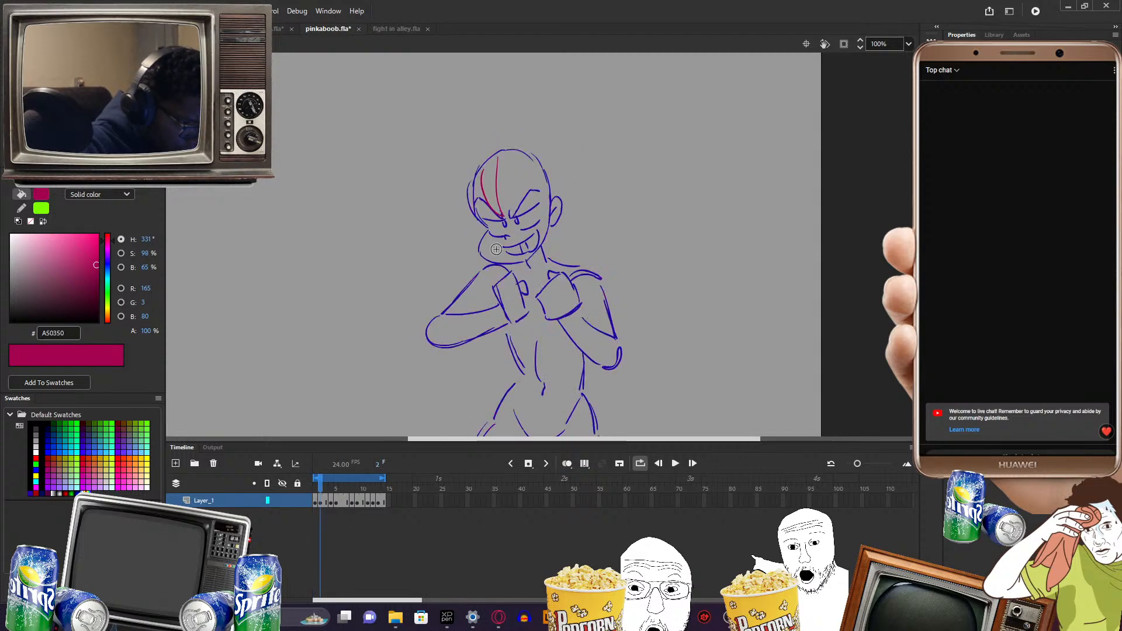
mouse_move(476, 225)
mouse_down()
mouse_move(455, 186)
mouse_move(437, 191)
mouse_up()
drag(439, 191, 471, 158)
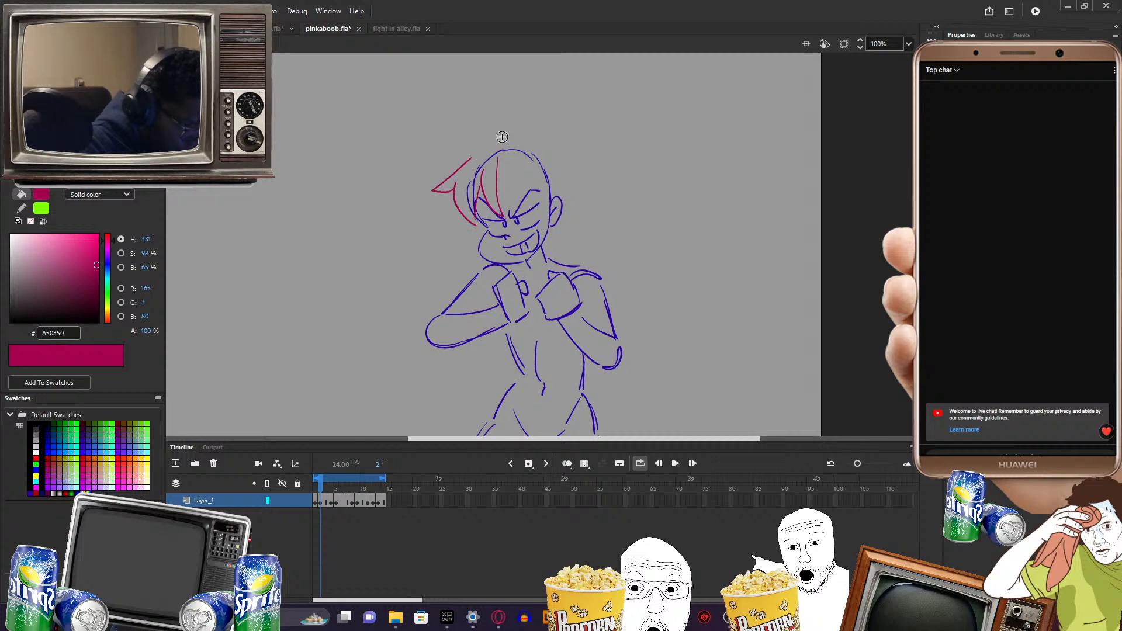
- Extend the fringe across the forehead and sketch the hair strands beside the ear at frame 2, matching frame 1
key(.)
key(.)
key(.)
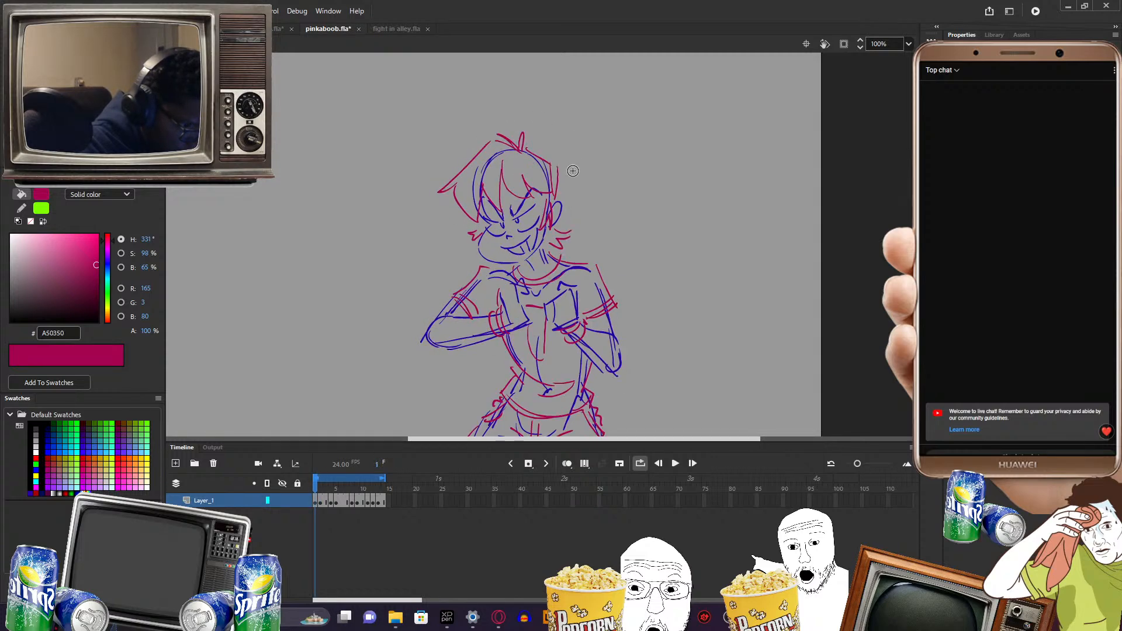
key(.)
key(.)
key(.)
key(.)
key(.)
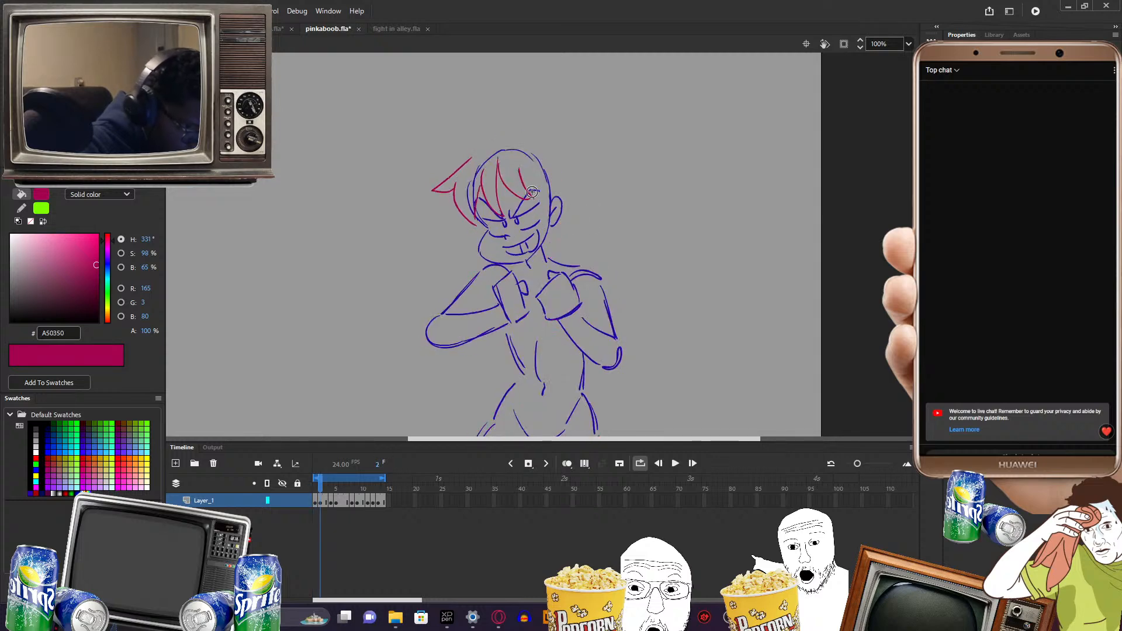
key(.)
key(.)
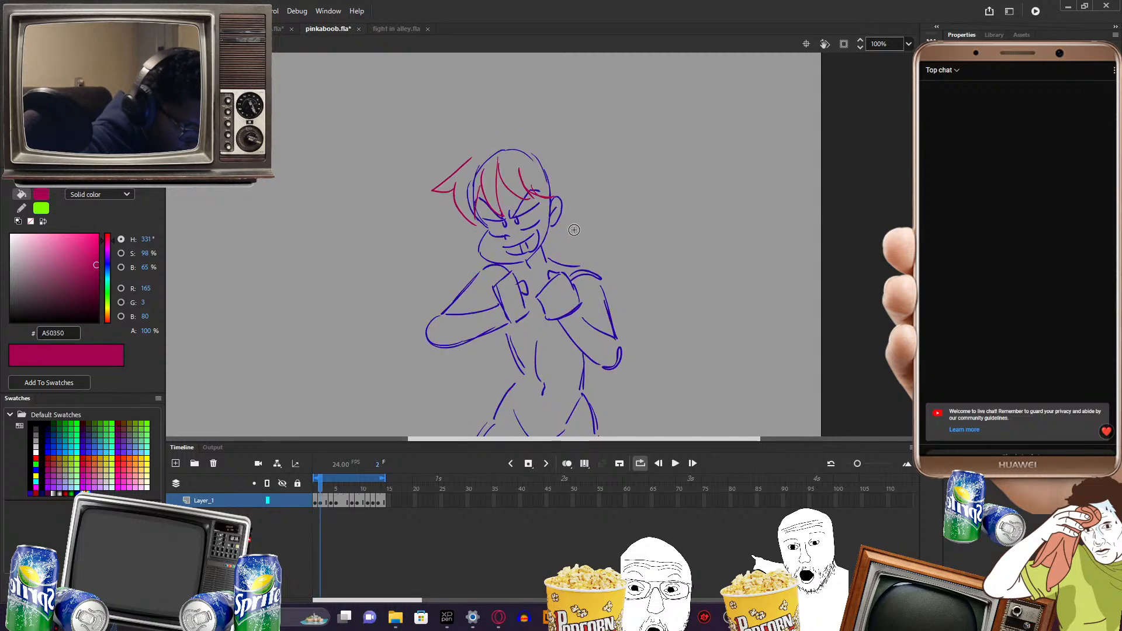
key(.)
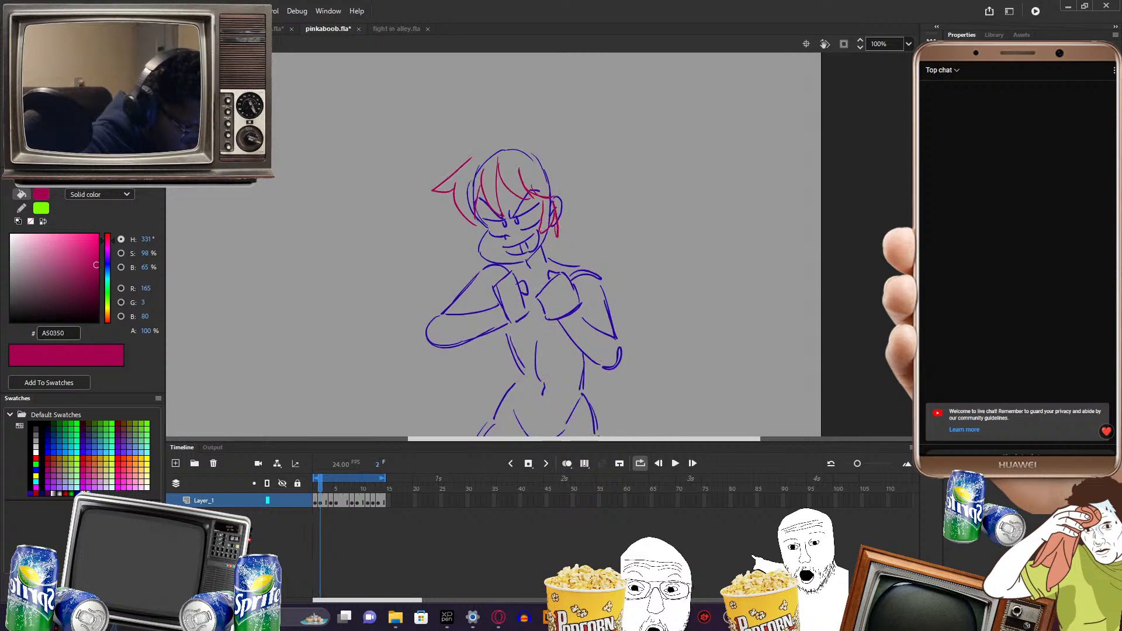
- Sketch the hair's crown outline, top tuft, cheek tuft and back edge at frame 2, using frame 1 as reference
key(.)
key(.)
key(.)
key(.)
key(.)
key(.)
key(.)
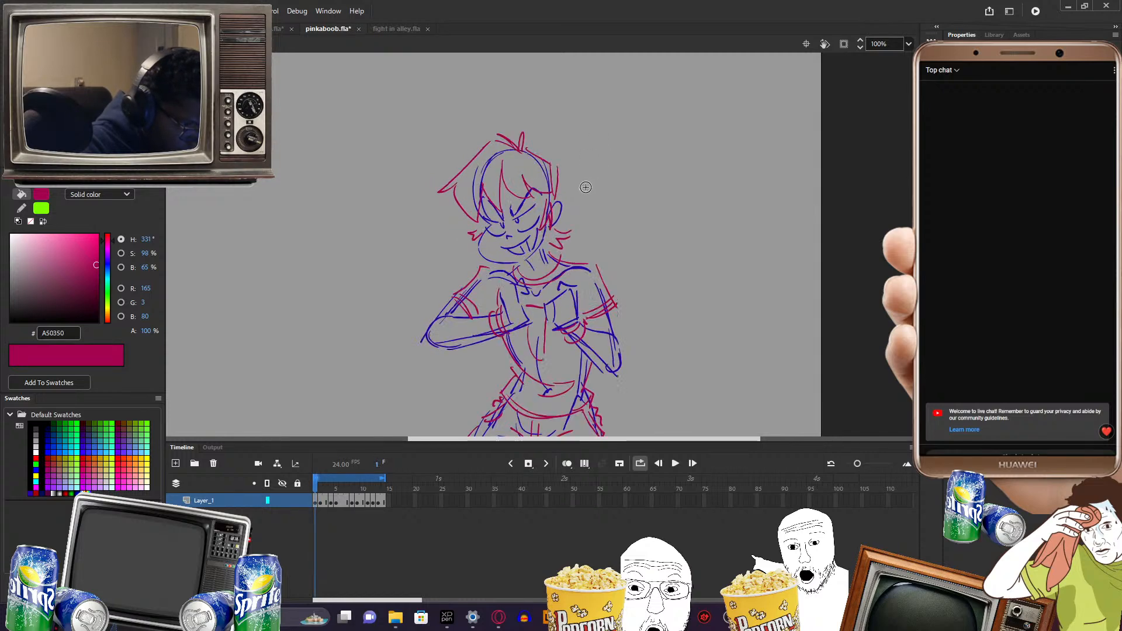
key(.)
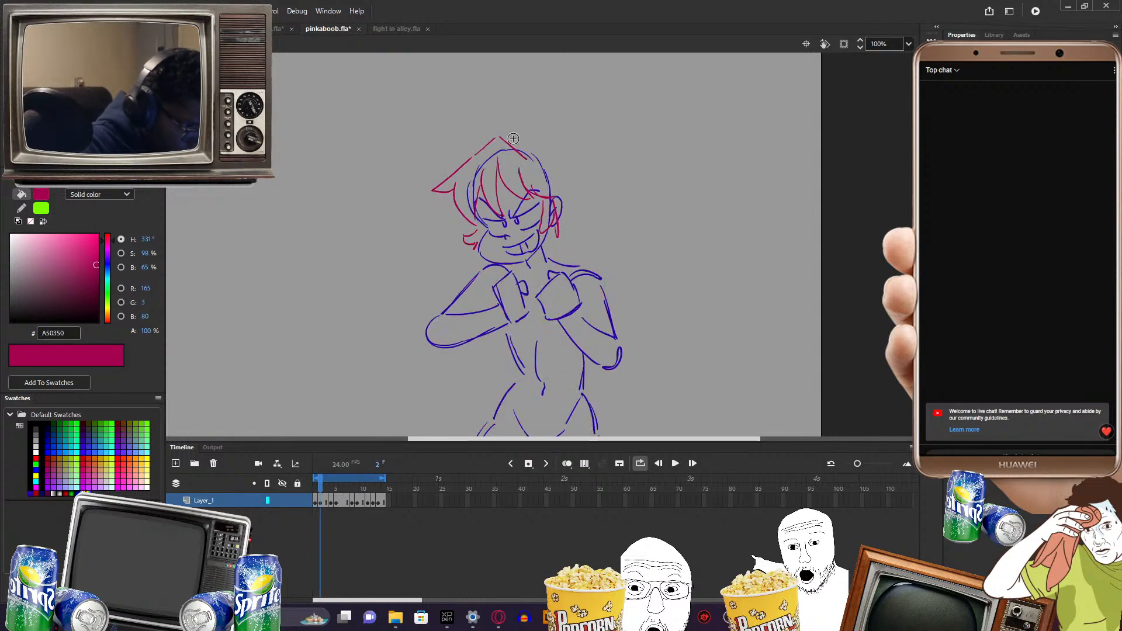
drag(510, 137, 523, 150)
key(.)
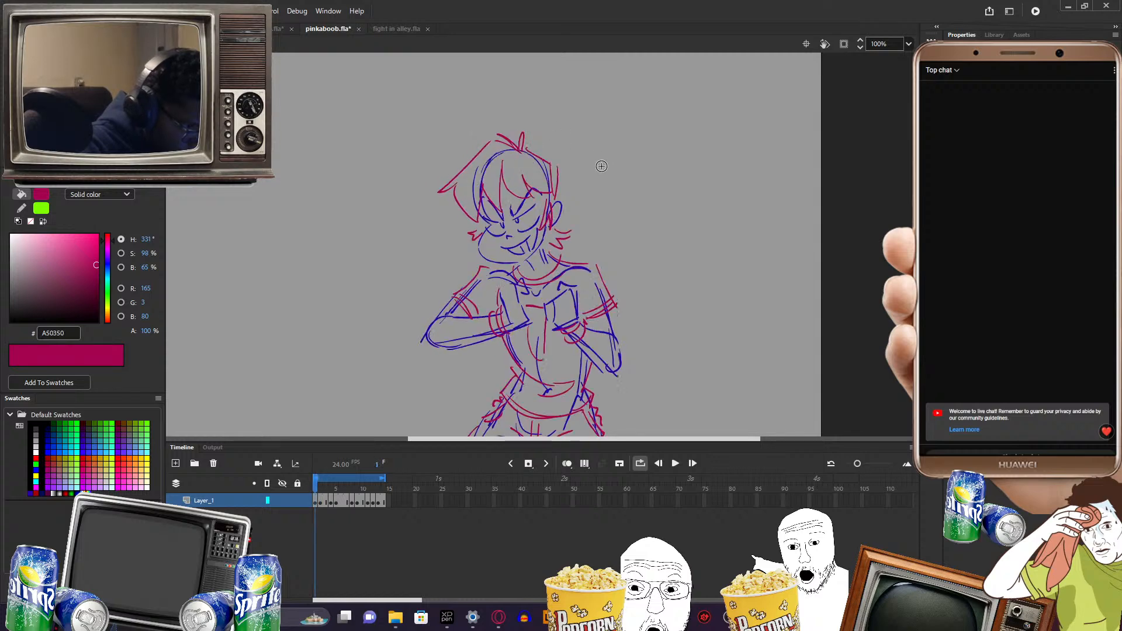
key(.)
key(.)
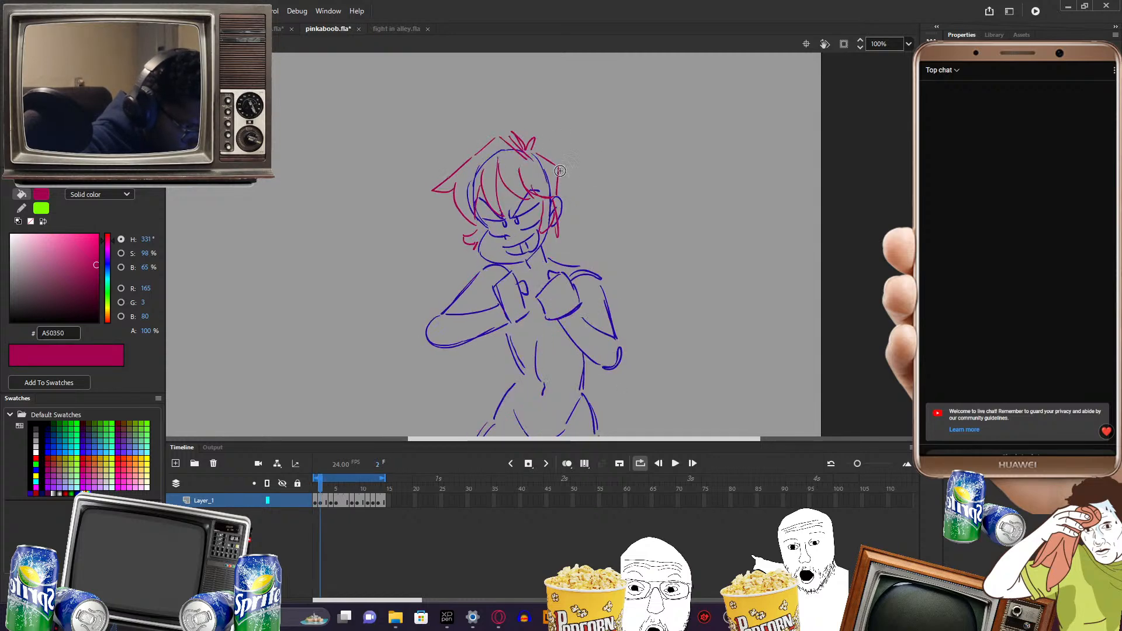
drag(560, 169, 562, 195)
- Sketch the hair tufts behind the neck and the shirt's round collar at frame 2
key(.)
key(.)
key(.)
key(.)
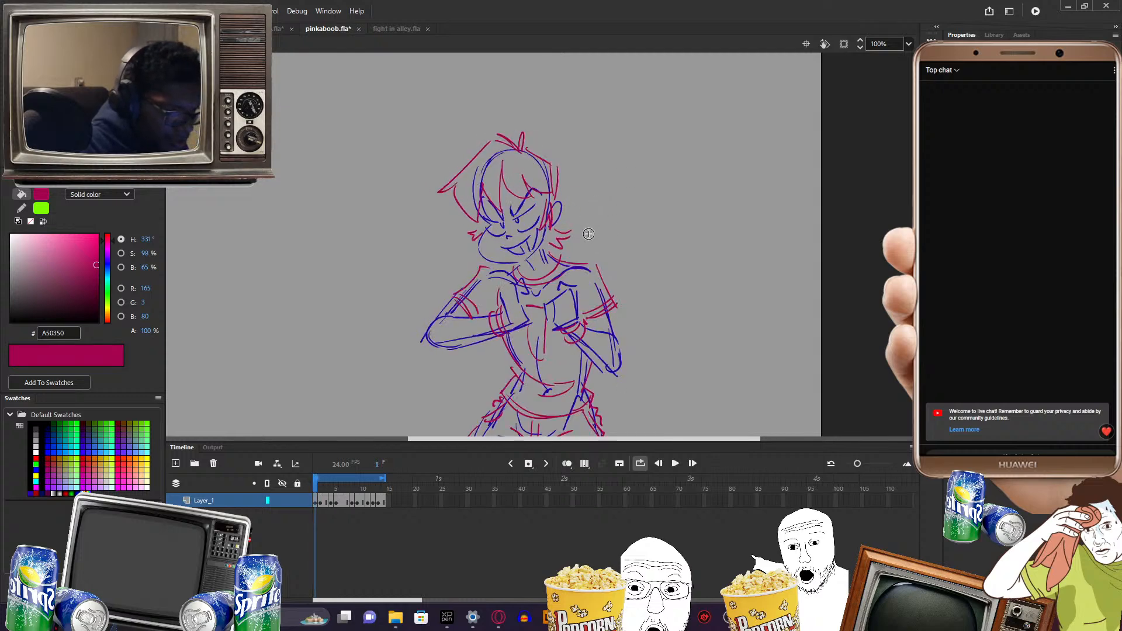
key(.)
key(.)
key(.)
key(.)
drag(515, 267, 543, 275)
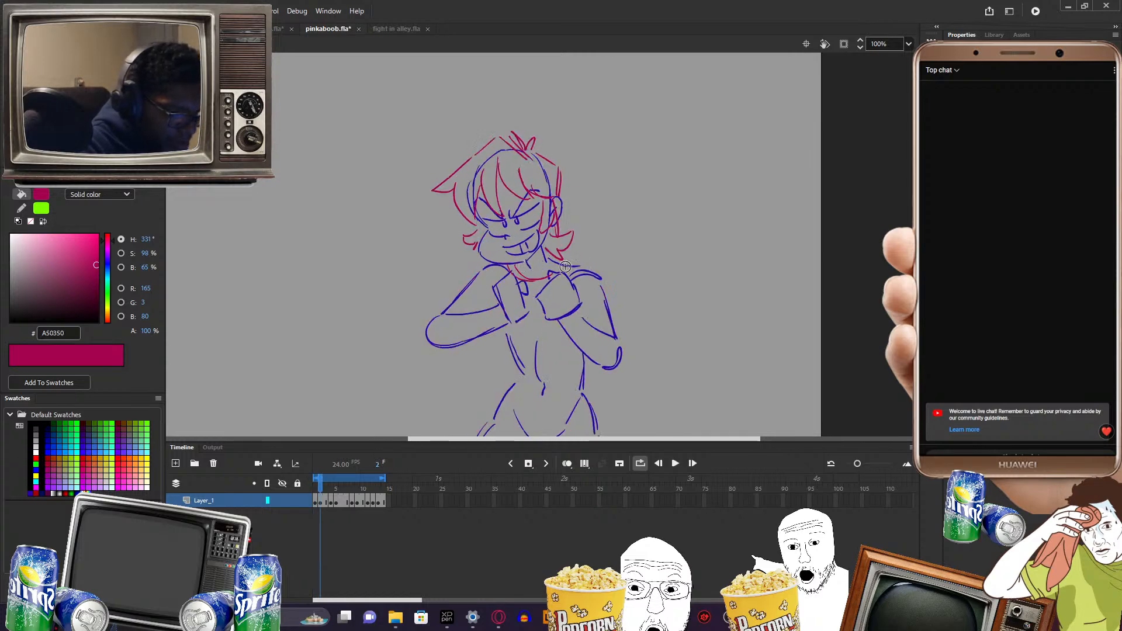
- Sketch the shirt's shoulders and short sleeves plus both wristbands at frame 2, following frame 1
key(.)
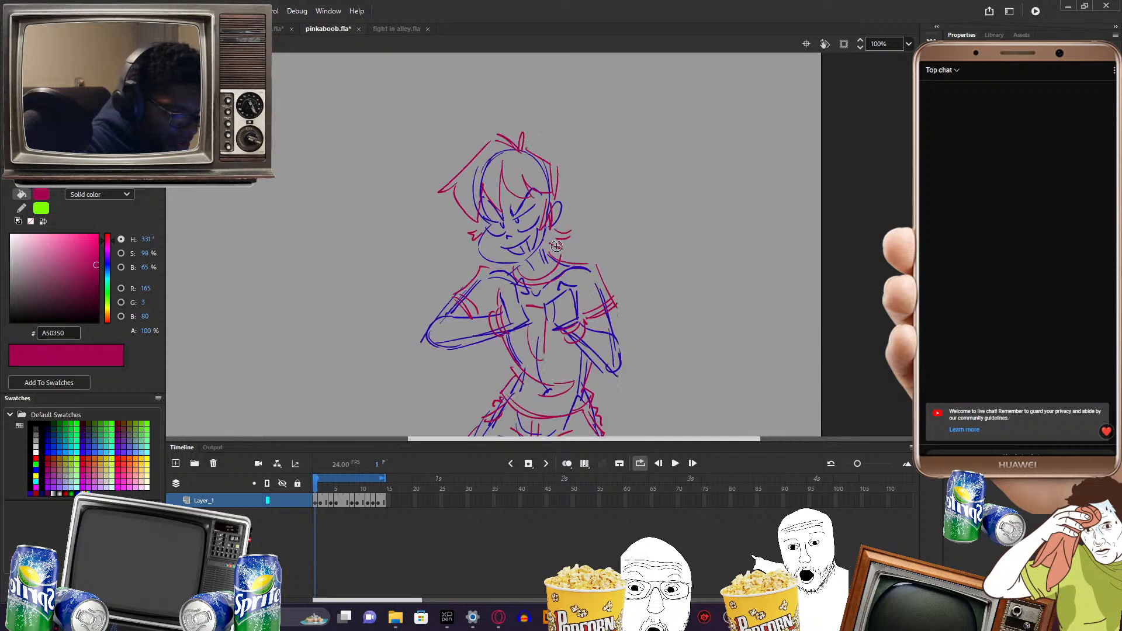
key(.)
key(.)
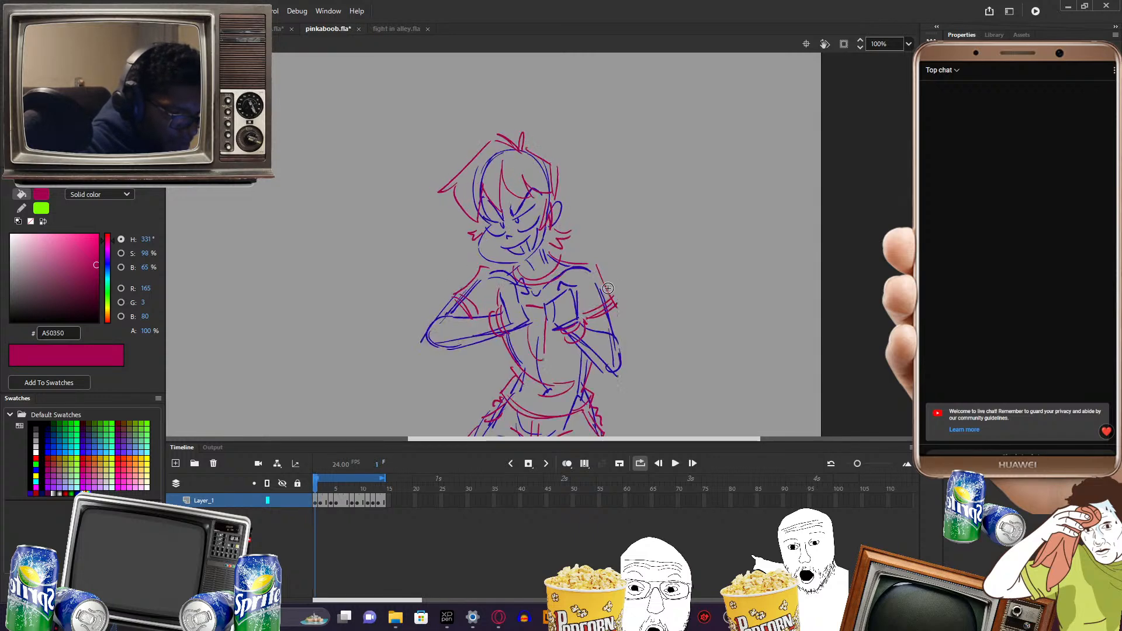
key(.)
key(.)
key(.)
key(.)
key(.)
key(.)
key(.)
key(.)
key(.)
key(.)
mouse_move(578, 267)
mouse_down()
mouse_move(605, 272)
mouse_move(627, 305)
mouse_up()
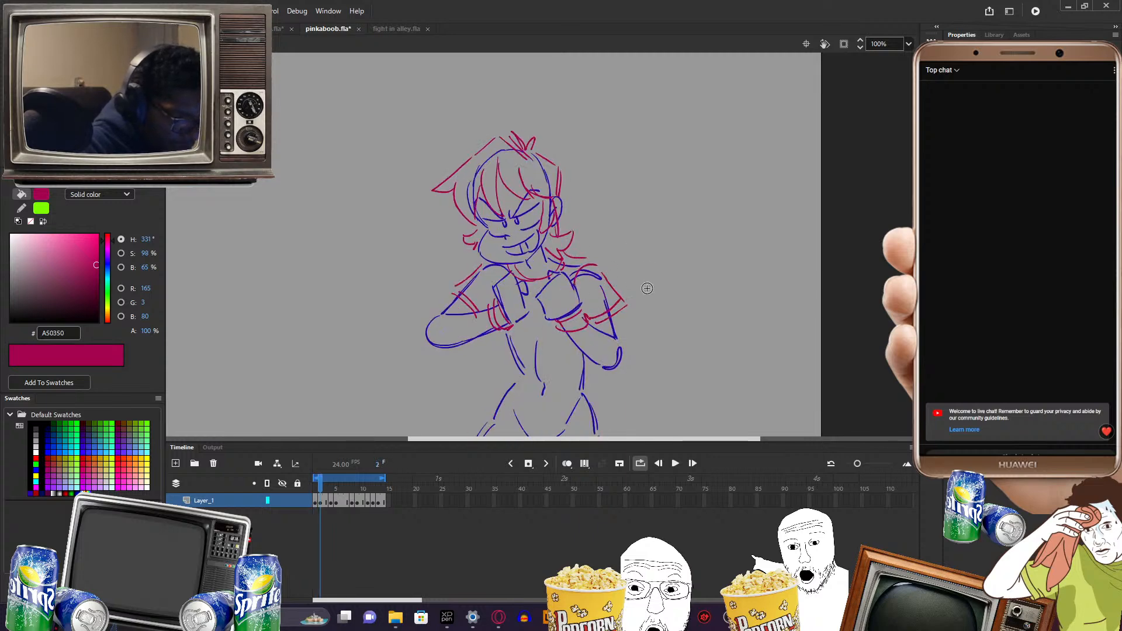
- Sketch the shirt's torso folds and side edge and the curved waistline lines below at frame 2, following frame 1
key(.)
key(.)
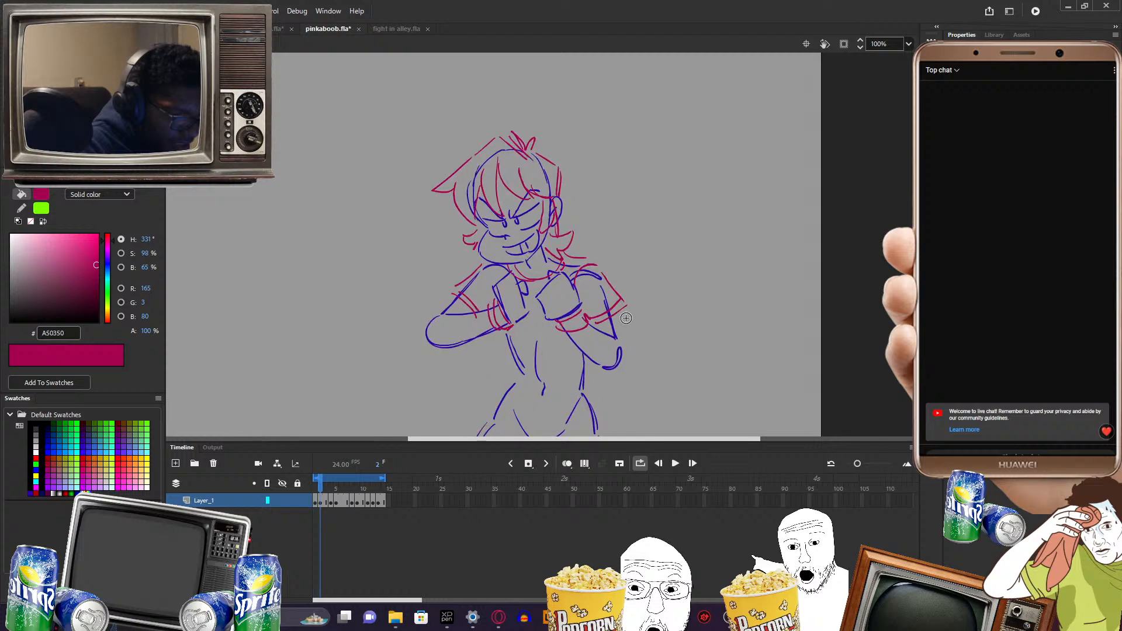
key(.)
key(.)
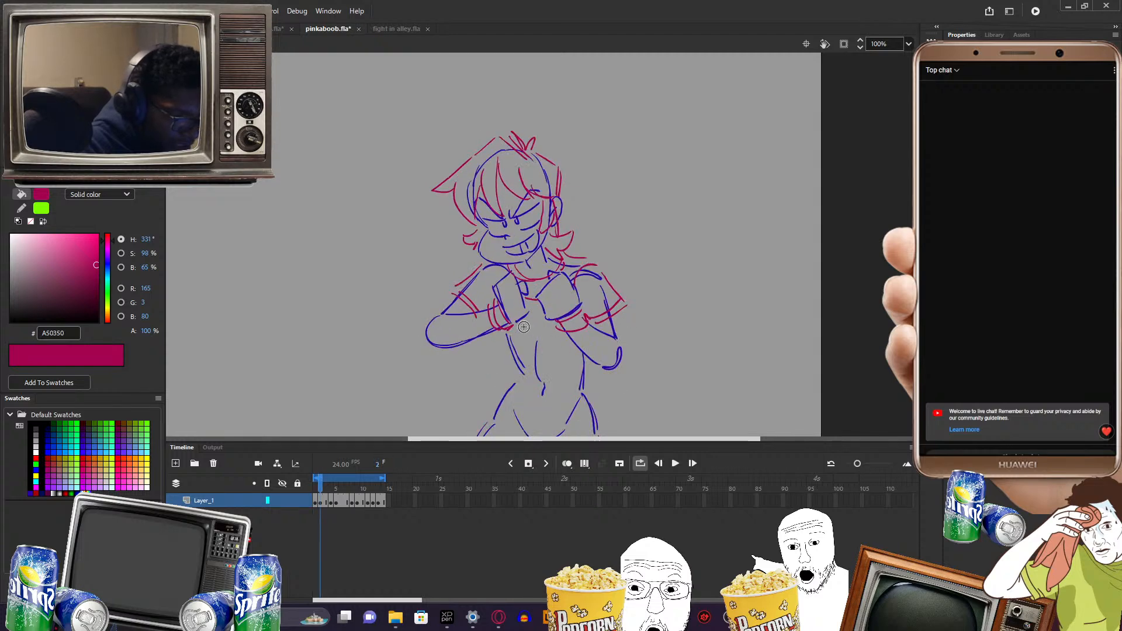
key(.)
key(.)
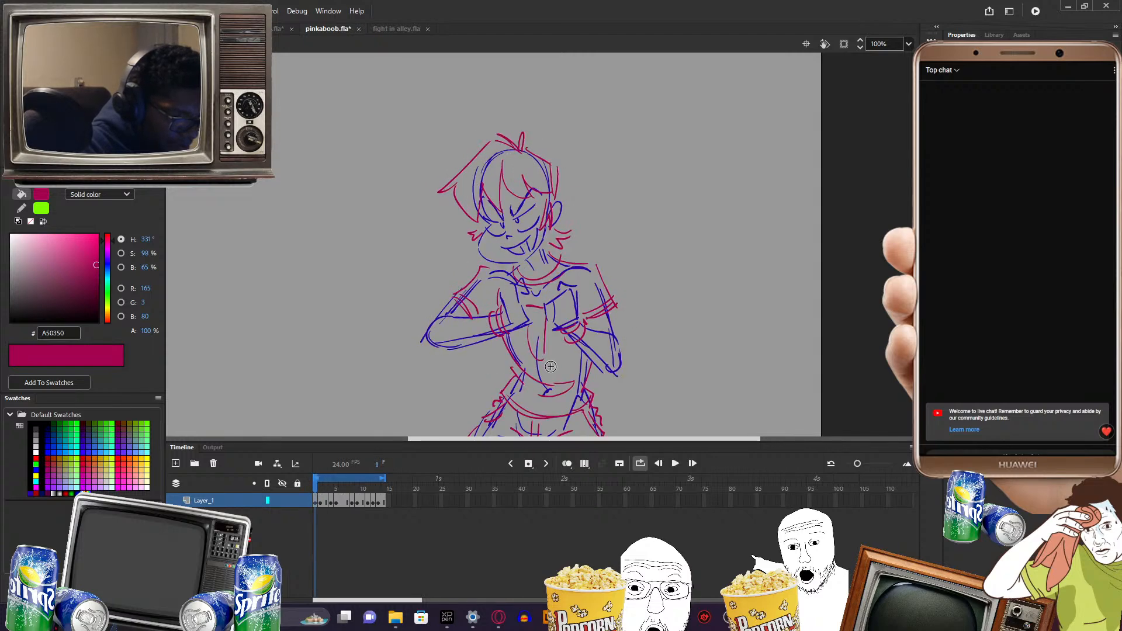
key(.)
key(.)
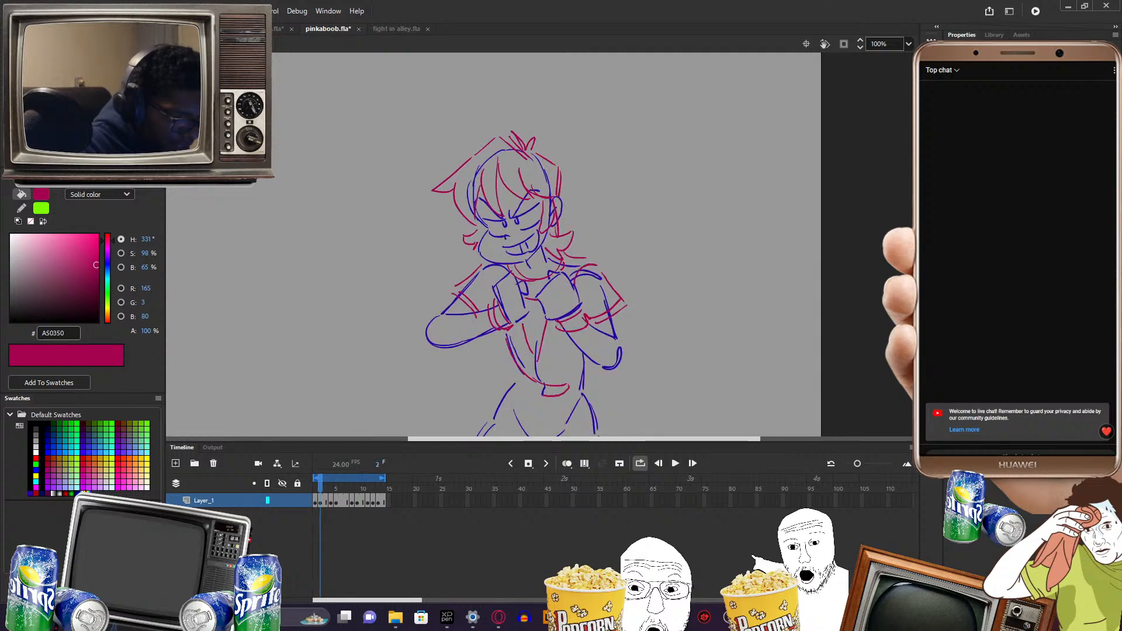
drag(517, 403, 590, 405)
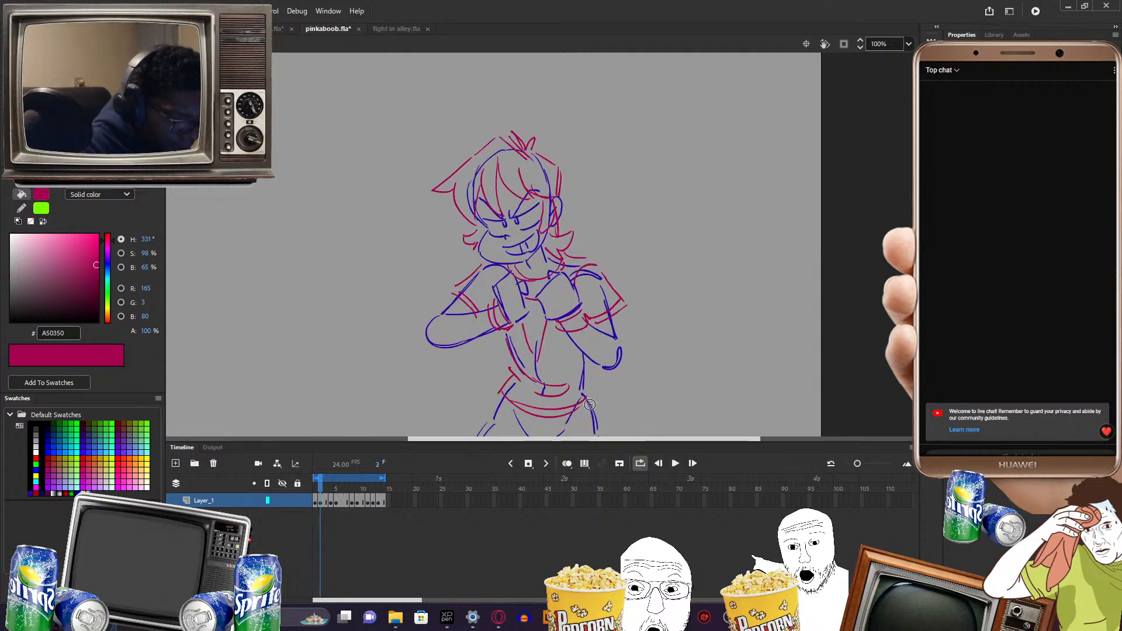
- Sketch the shorts' centre fly and the hip line beside the waist at frame 2, using frame 1 as reference
scroll(656, 340, down, 3)
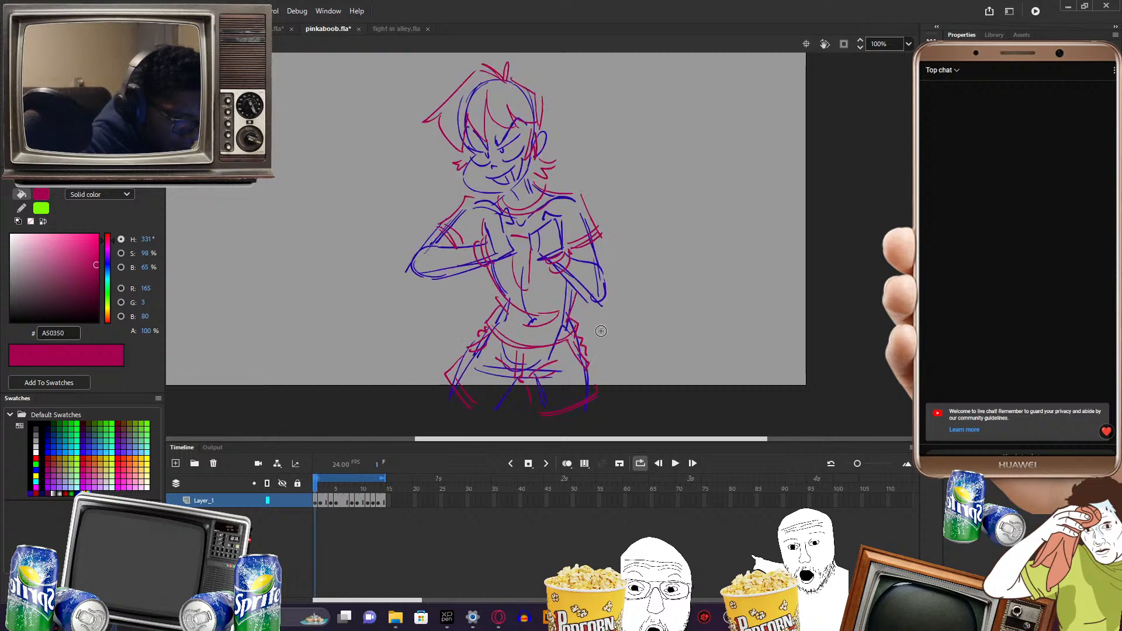
key(.)
key(.)
key(.)
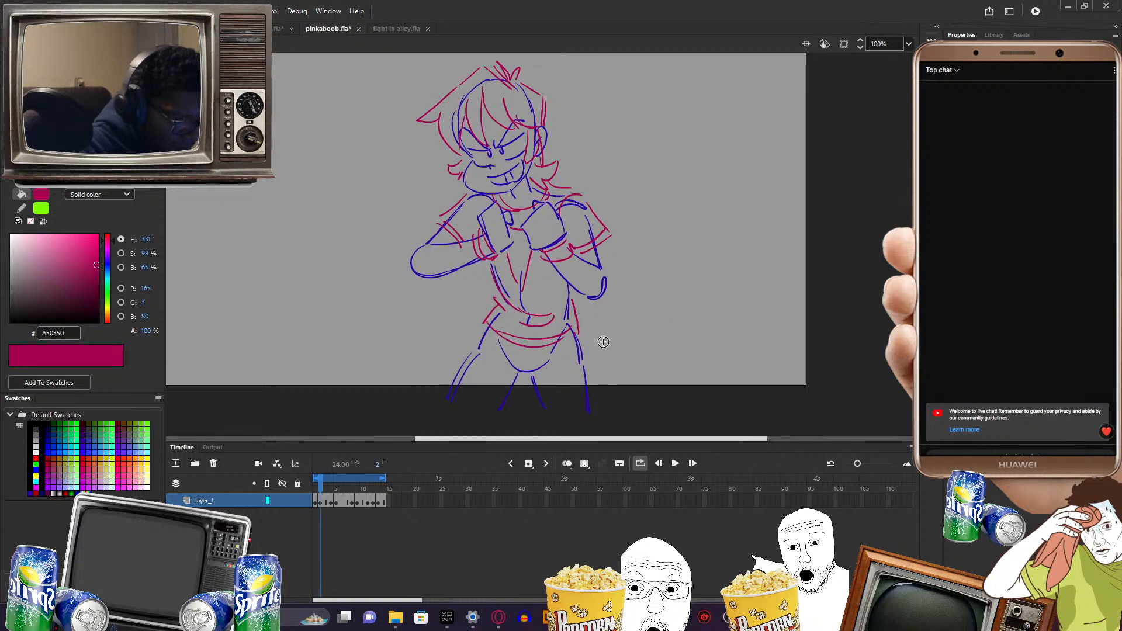
key(.)
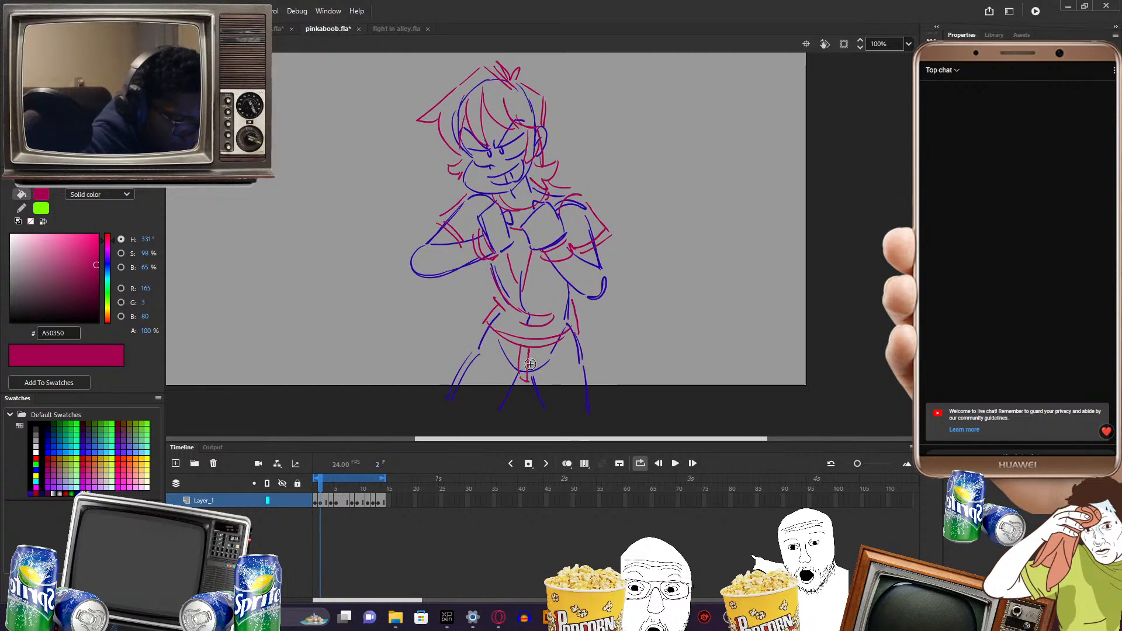
key(.)
key(.)
key(.)
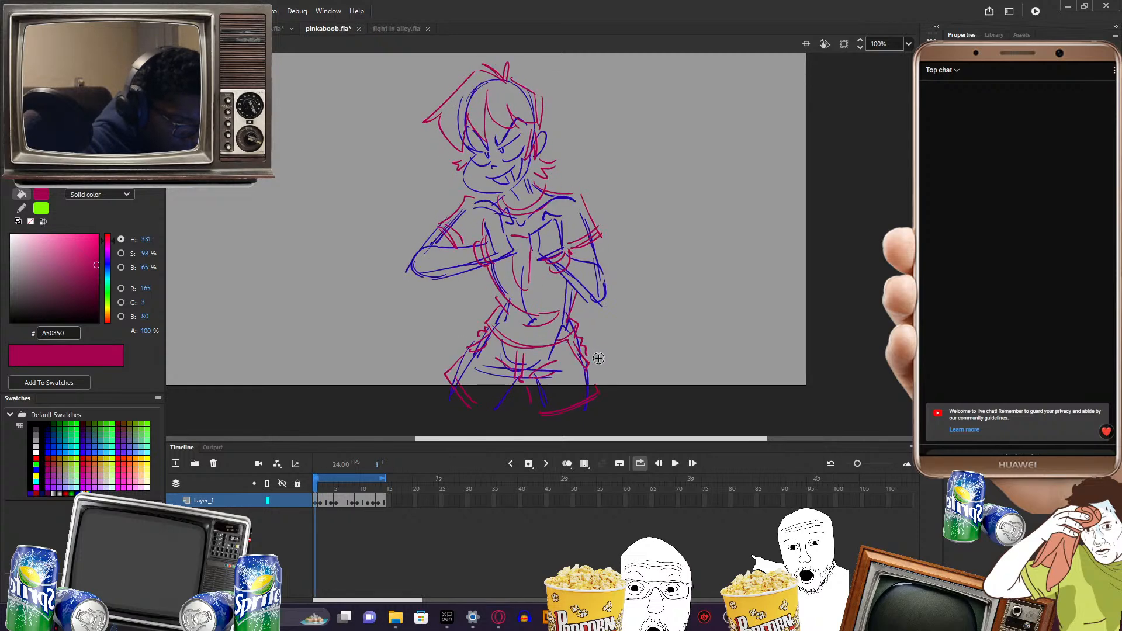
key(.)
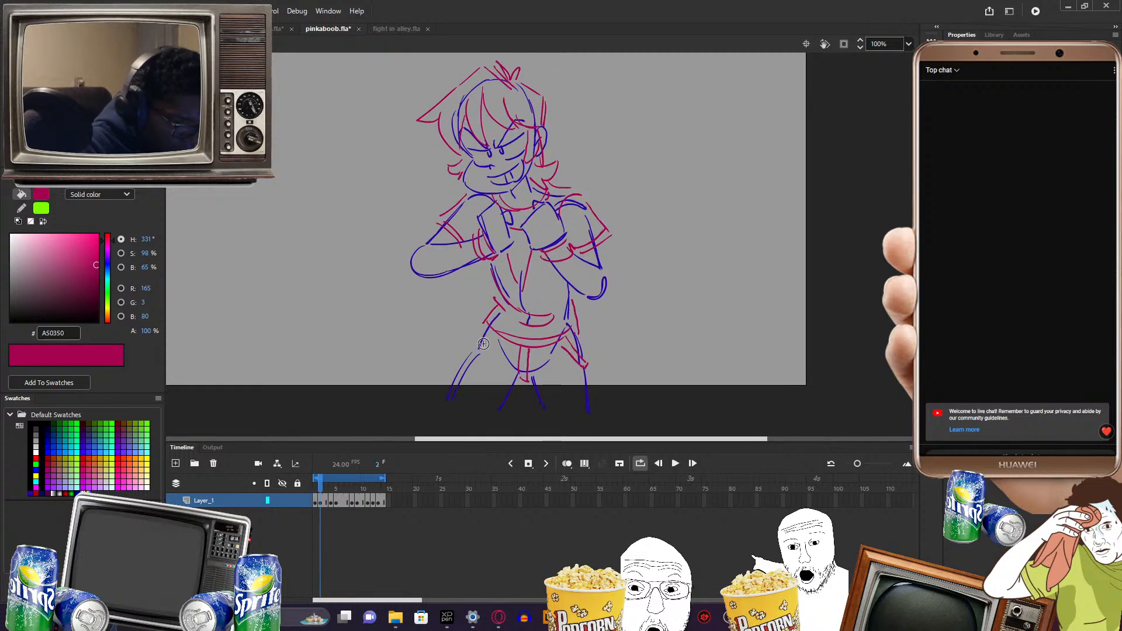
- Sketch the zigzag cloth details along both hips at frame 2, matching frame 1
key(.)
key(.)
key(.)
key(.)
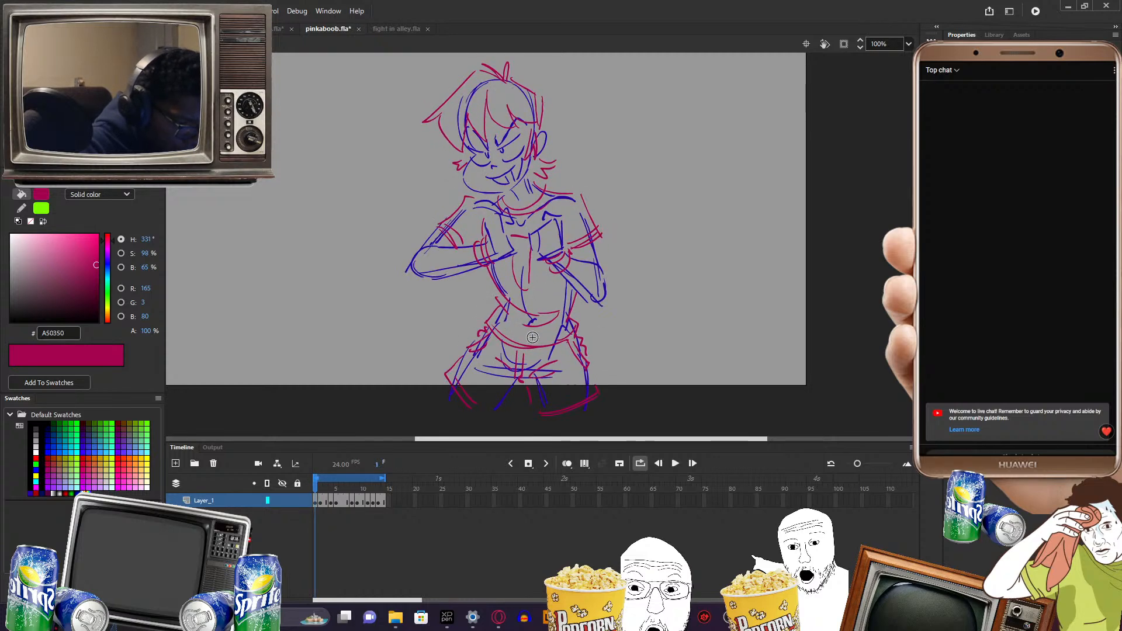
key(.)
key(.)
key(.)
key(.)
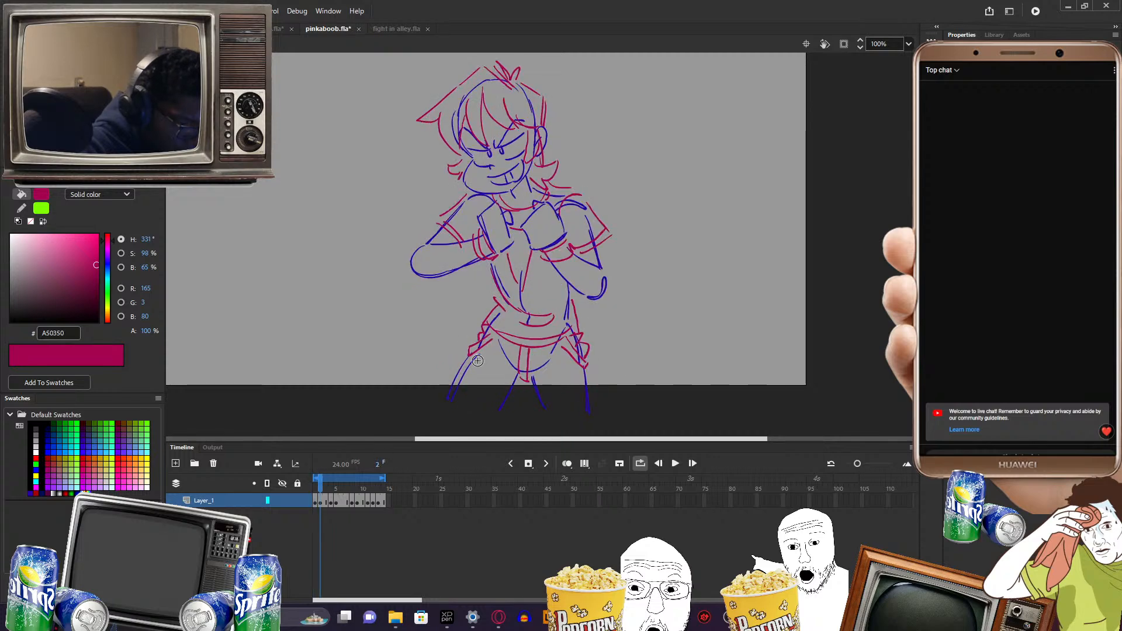
- Sketch the shorts' outer leg edges, lower hem and inner leg lines over both thighs at frame 2
drag(470, 398, 510, 412)
drag(530, 380, 539, 409)
drag(586, 368, 597, 407)
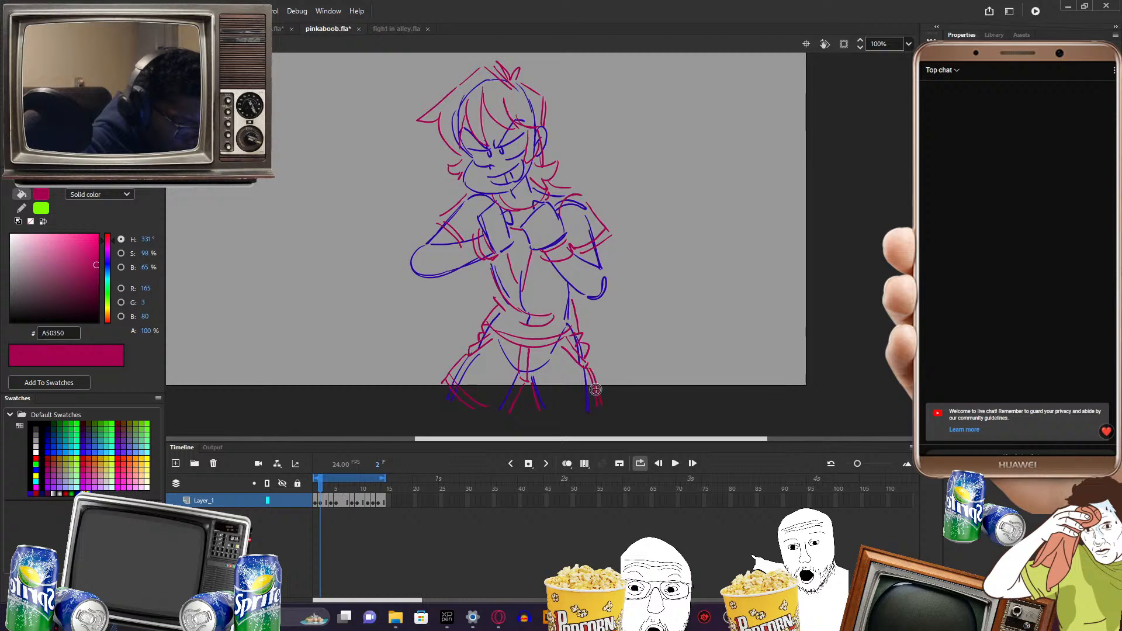
- Compare the dressed pose at frame 2 with the undressed punching pose at frame 4
key(.)
key(.)
key(.)
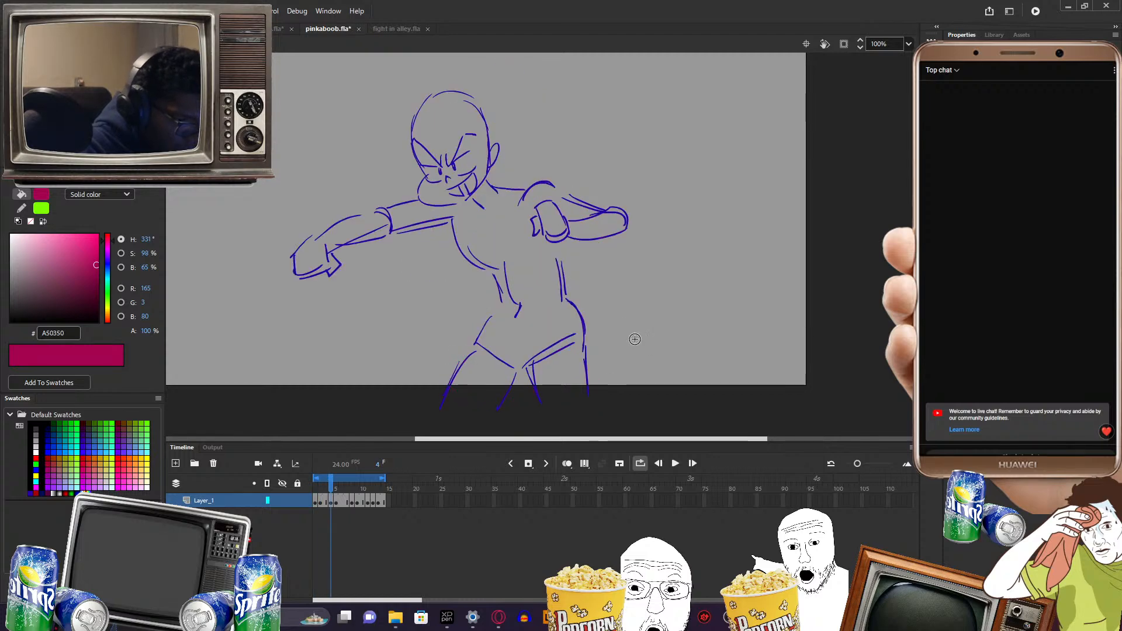
key(comma)
key(comma)
key(period)
key(period)
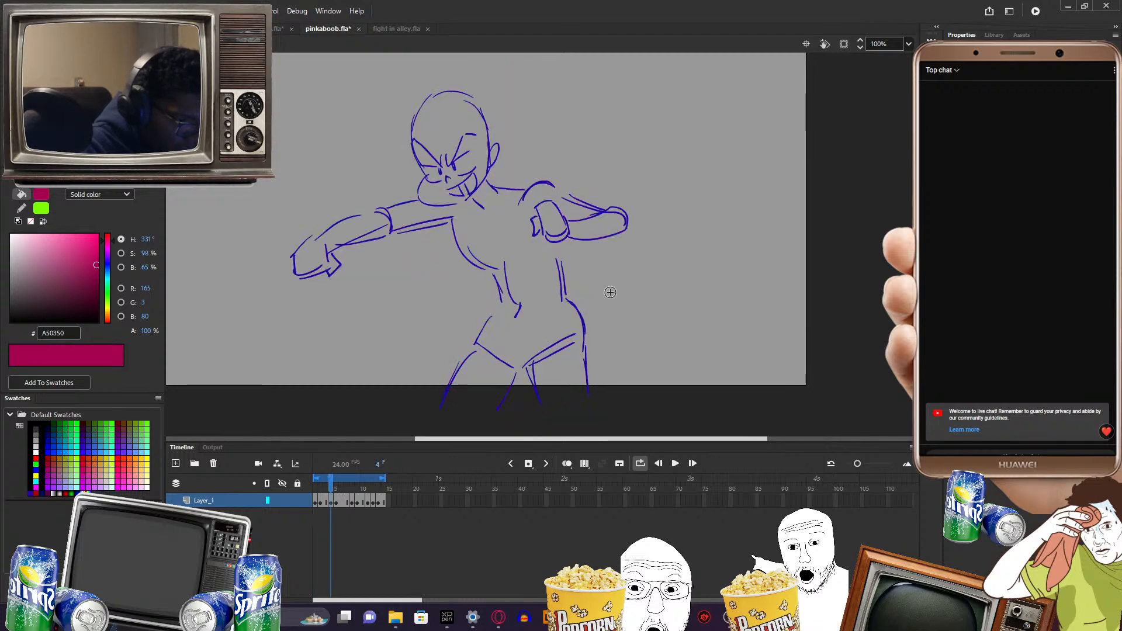
drag(602, 252, 651, 351)
key(comma)
key(comma)
key(period)
key(period)
key(comma)
key(comma)
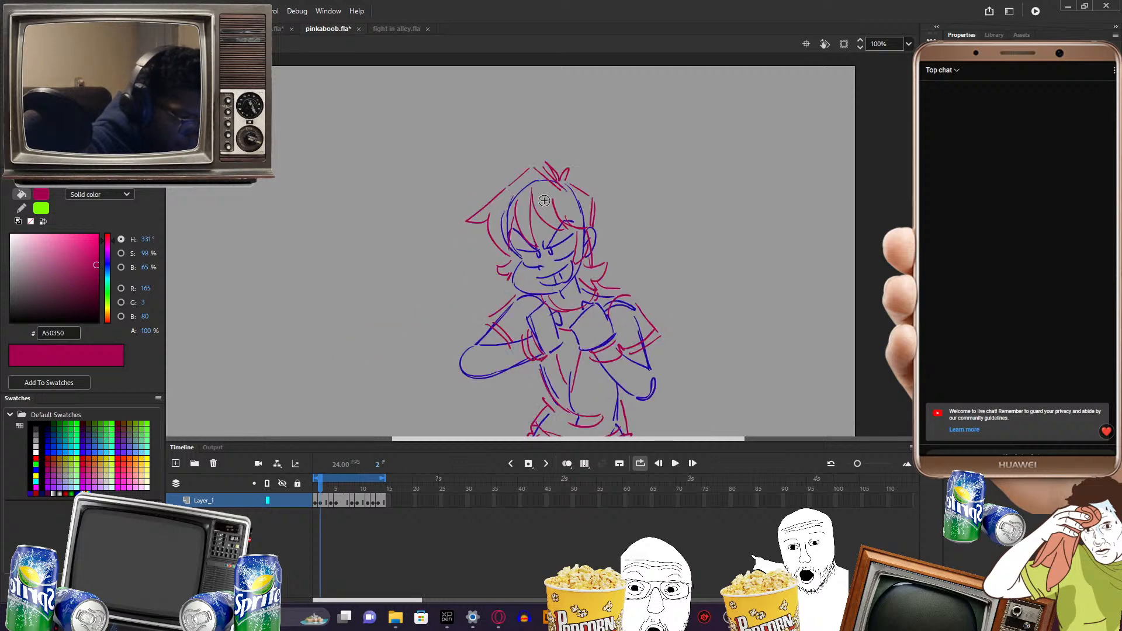
key(period)
key(period)
key(comma)
key(comma)
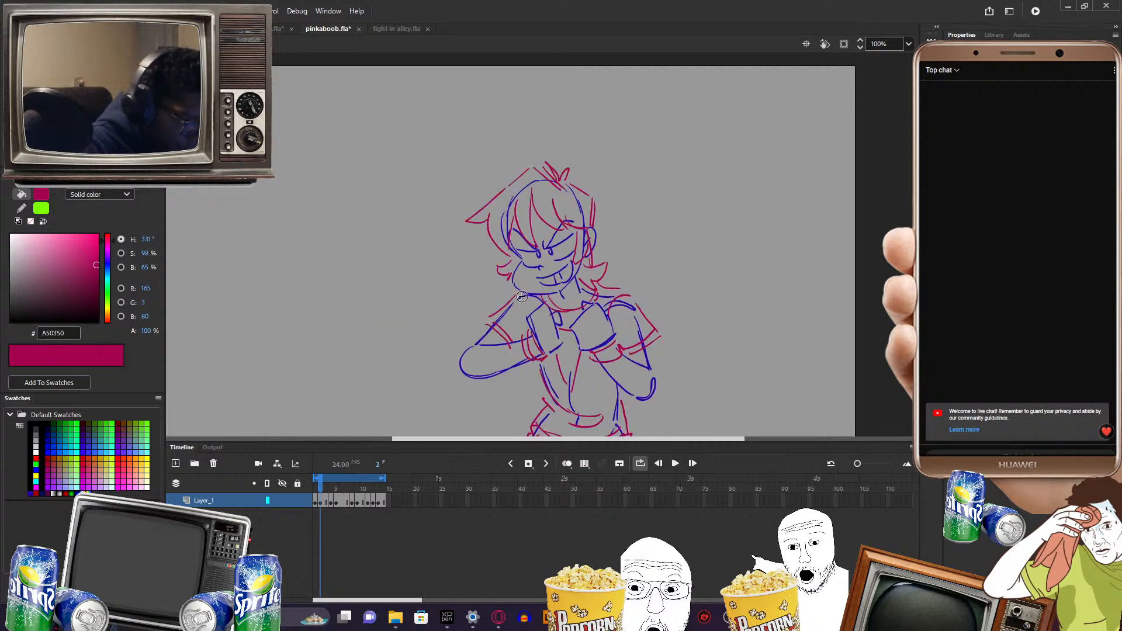
- Sketch the first fringe strands down the middle of the forehead at frame 4, using frame 2 as reference
key(period)
key(period)
key(comma)
key(comma)
key(period)
key(period)
key(comma)
key(comma)
key(period)
key(period)
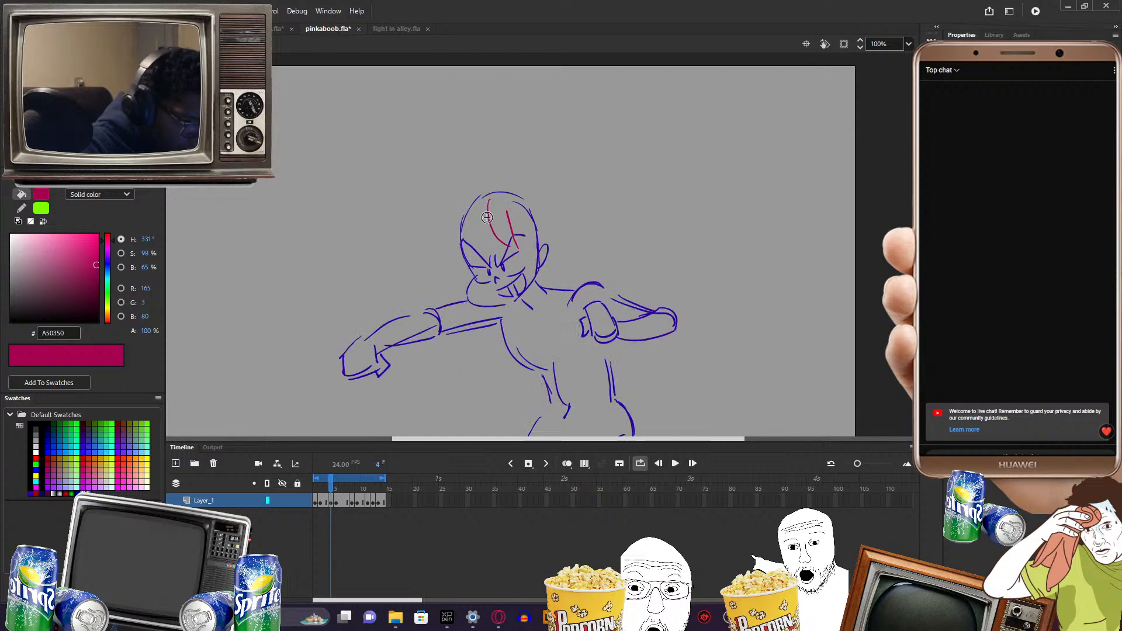
- Extend the fringe with strands down to the brow on the front side of the forehead at frame 4
key(comma)
key(comma)
key(period)
key(period)
key(comma)
key(comma)
key(period)
key(period)
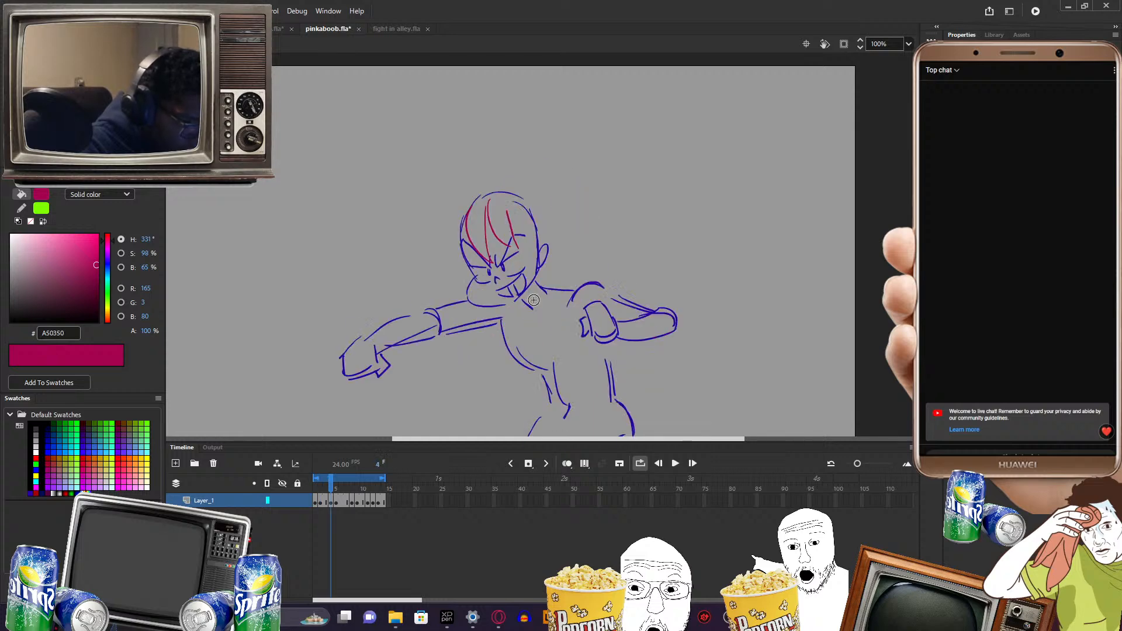
- Sketch the long curved lock hanging in front of the face at frame 4, checking against frame 2
key(comma)
key(comma)
key(period)
key(period)
key(comma)
key(comma)
key(period)
key(period)
drag(465, 225, 455, 270)
key(comma)
key(comma)
key(period)
key(period)
key(comma)
key(comma)
key(period)
key(period)
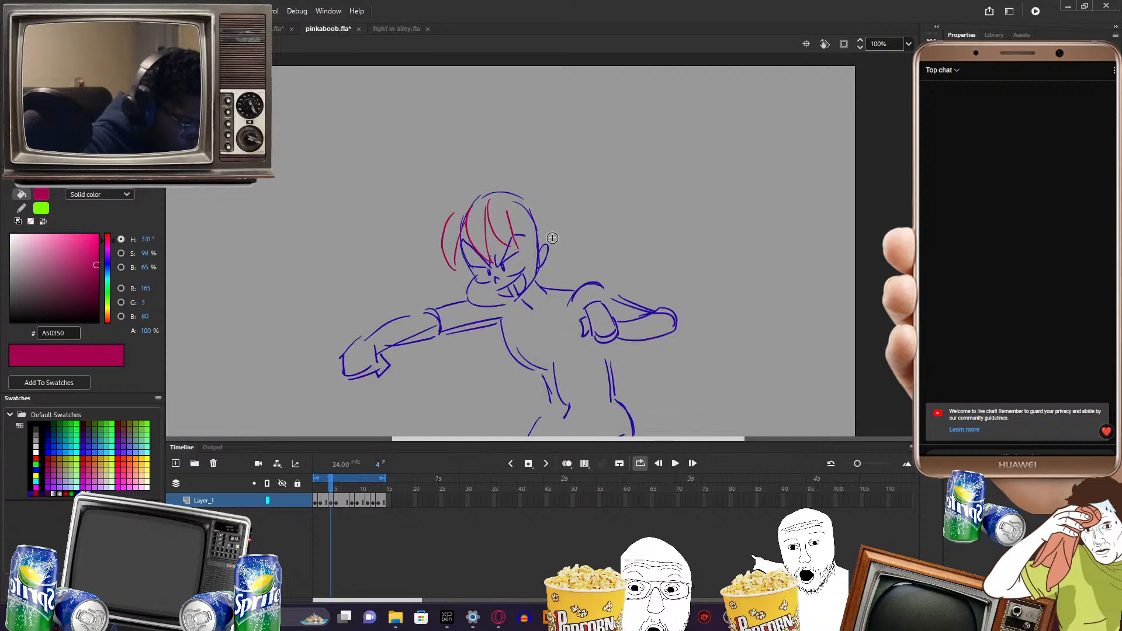
- Draw the underside of the pointed hair tip jutting out in front of the head at frame 4
key(comma)
key(comma)
key(period)
key(period)
key(comma)
key(comma)
key(period)
key(period)
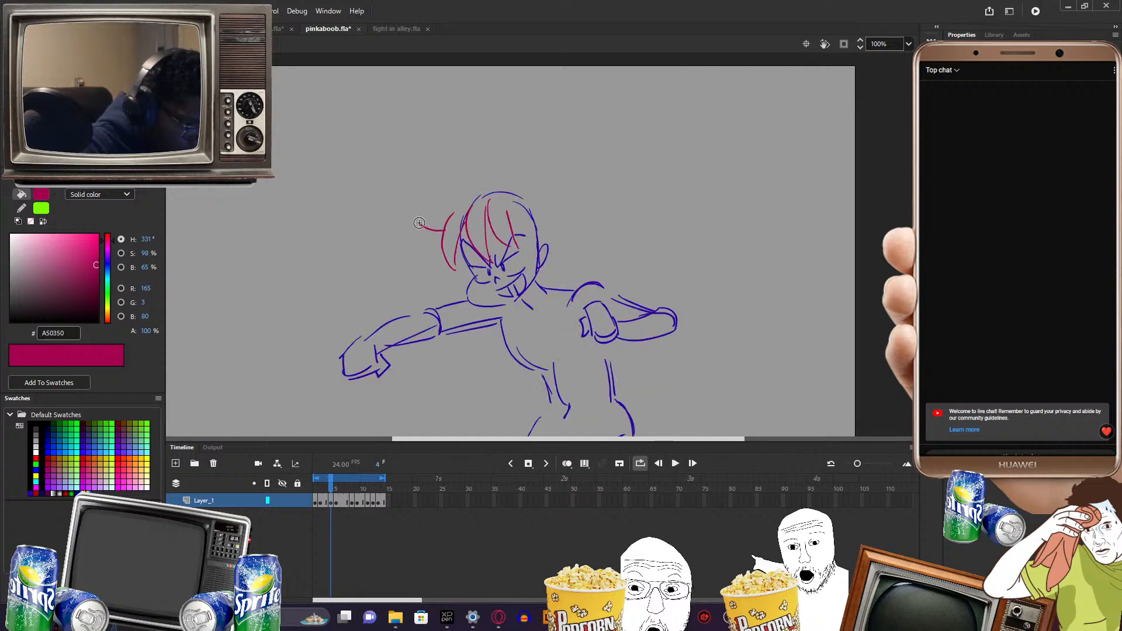
- Sketch the pointed tip's upper edge and the crown outline over the top of the head at frame 4
key(comma)
key(comma)
key(period)
key(period)
key(comma)
key(comma)
key(period)
key(period)
key(comma)
key(comma)
key(period)
key(period)
key(comma)
key(comma)
key(period)
key(period)
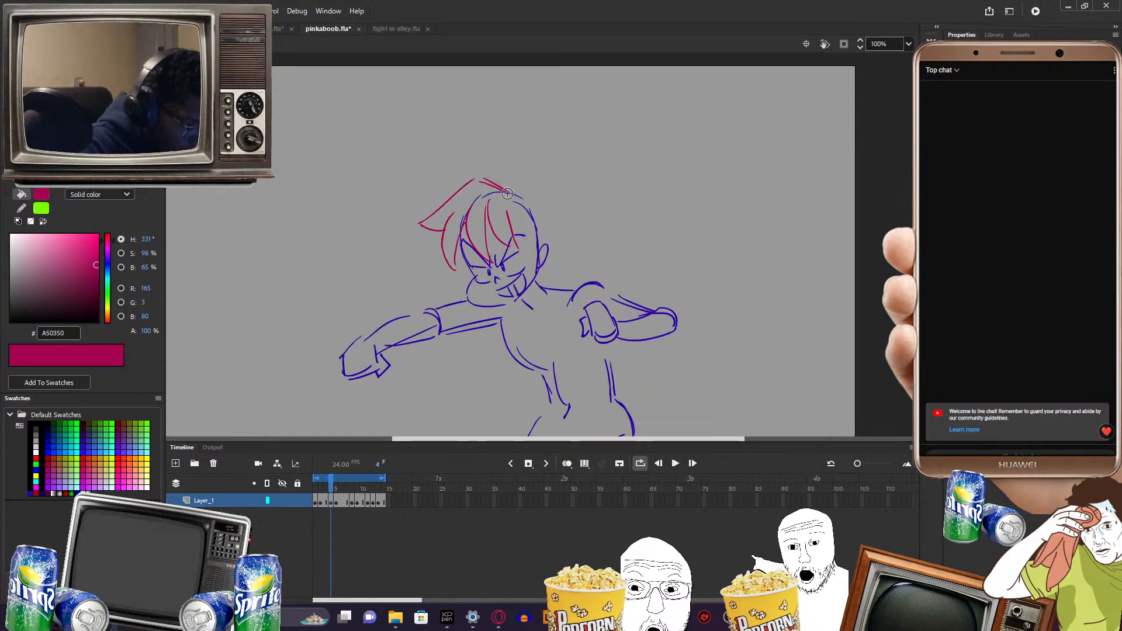
- Sketch the spiky tuft on top of the head at frame 4 and undo the filled stroke
key(comma)
key(comma)
key(period)
key(period)
key(comma)
key(comma)
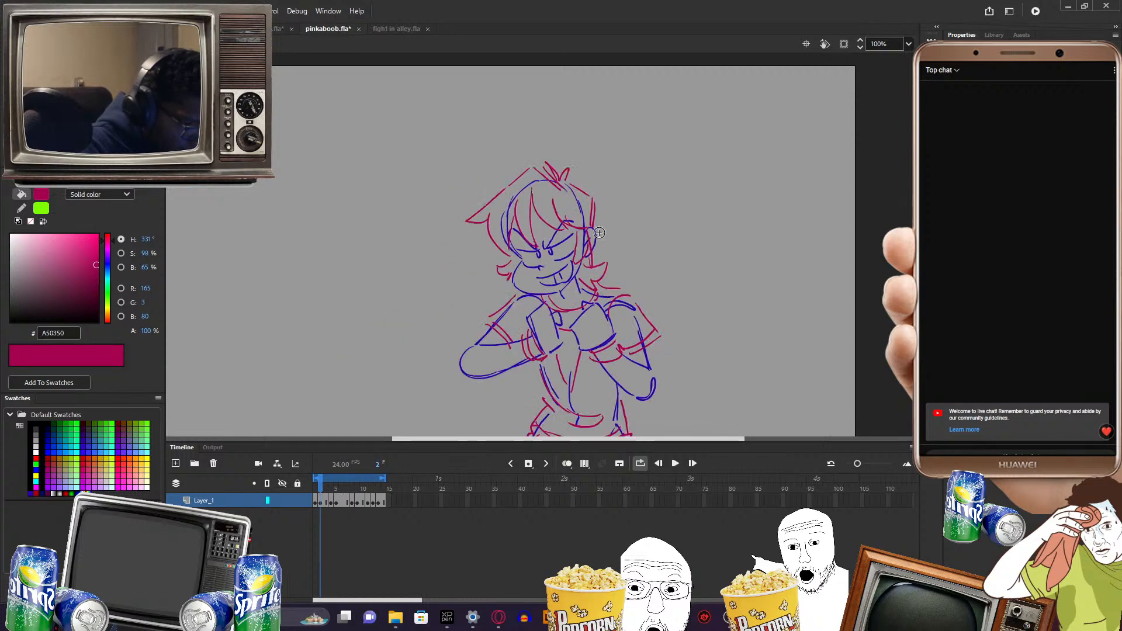
key(period)
key(period)
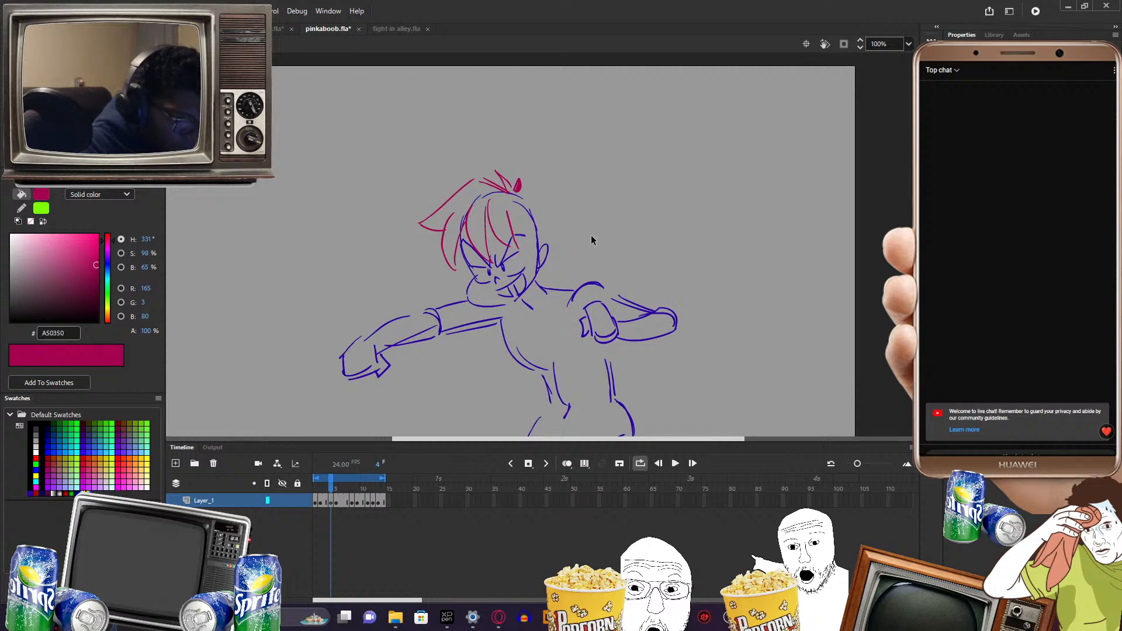
key(comma)
key(period)
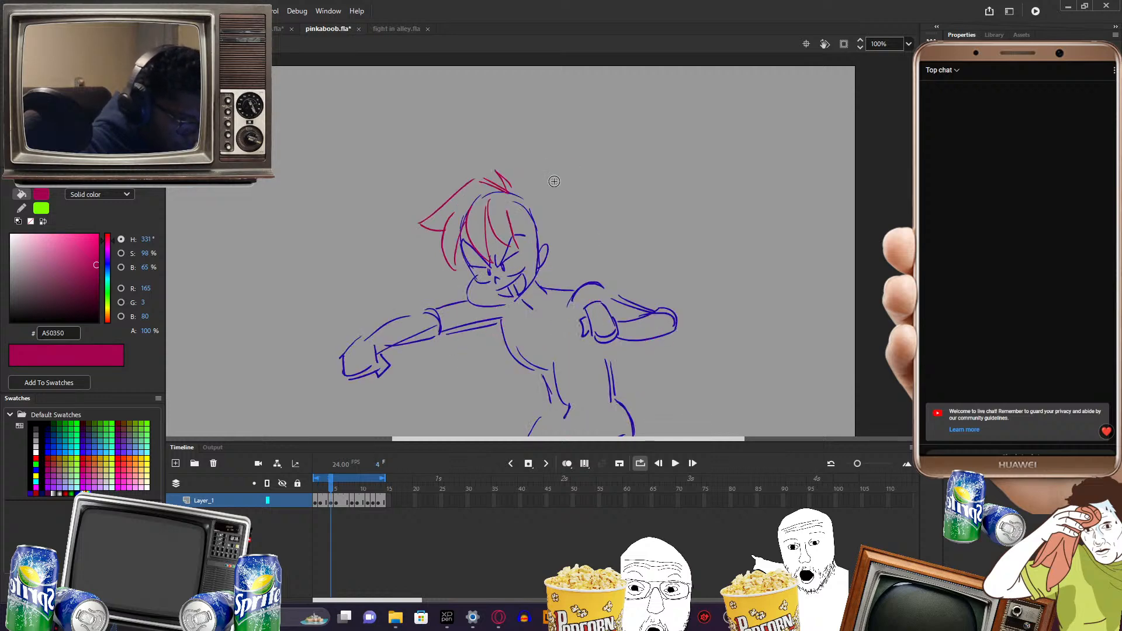
key(comma)
key(period)
key(comma)
key(period)
key(comma)
key(period)
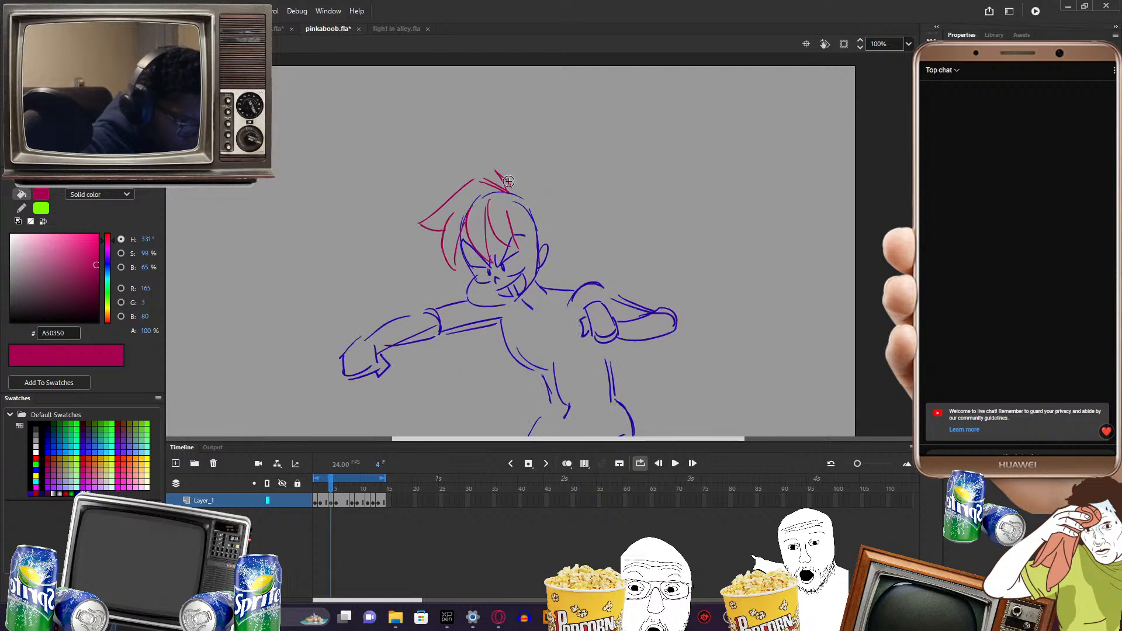
- Finish the top tuft and sketch the strands beside the ear and the start of the cheek tuft at frame 4
key(alt+comma)
key(alt+period)
key(alt+comma)
key(alt+period)
key(alt+comma)
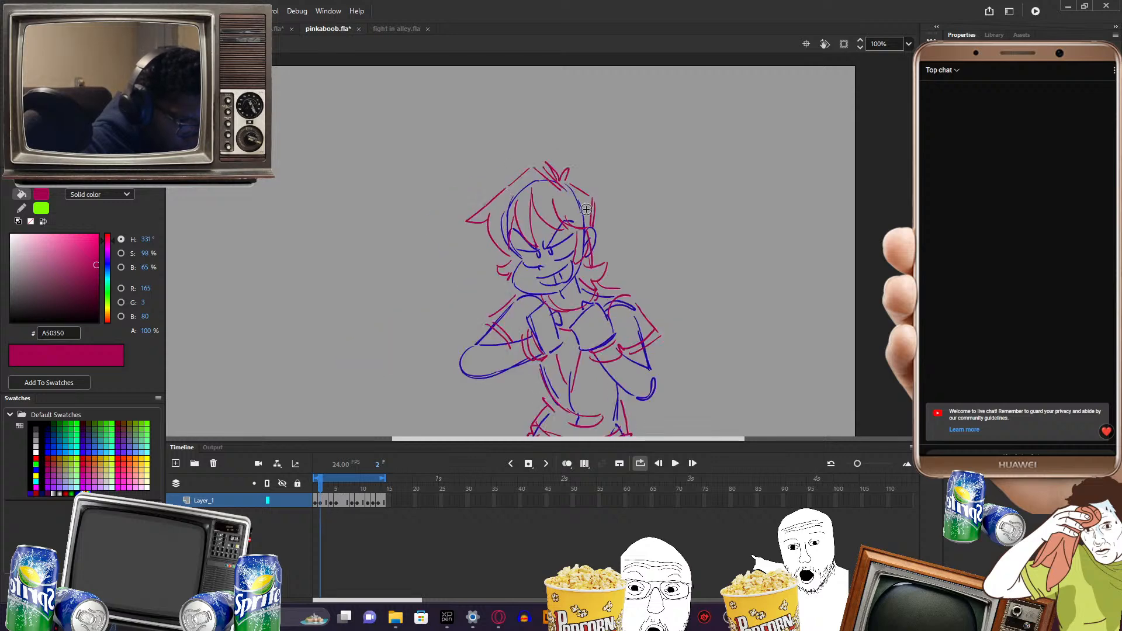
key(alt+period)
key(alt+comma)
key(alt+period)
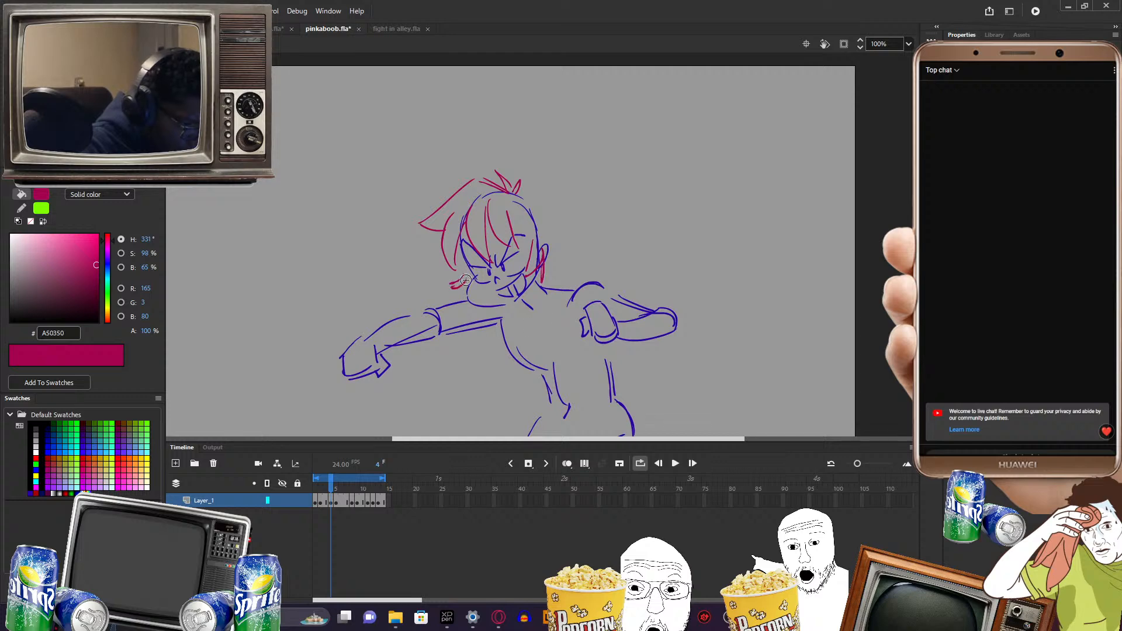
- Complete the cheek tuft and sketch the hair's back edge from the crown to the ear at frame 4
key(alt+comma)
key(alt+period)
key(alt+comma)
key(alt+period)
key(alt+comma)
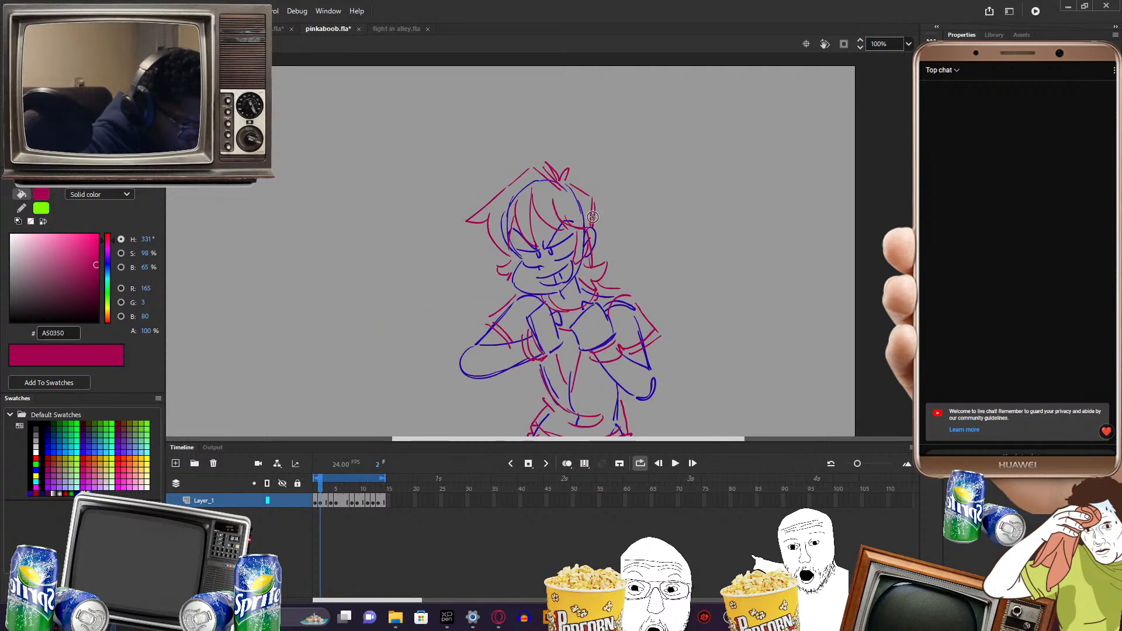
key(alt+period)
key(alt+comma)
key(alt+period)
key(alt+comma)
key(alt+period)
key(alt+comma)
key(alt+period)
key(alt+comma)
key(alt+period)
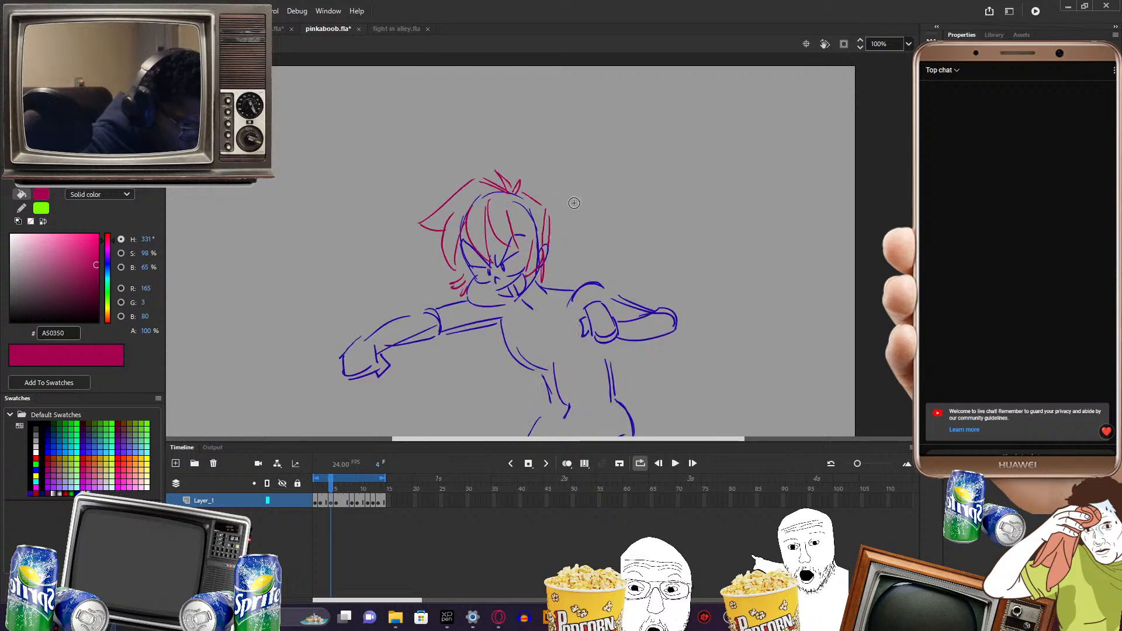
- Sketch the hair tufts behind the neck at frame 4, matching frame 2
scroll(606, 225, down, 2)
key(alt+comma)
key(alt+period)
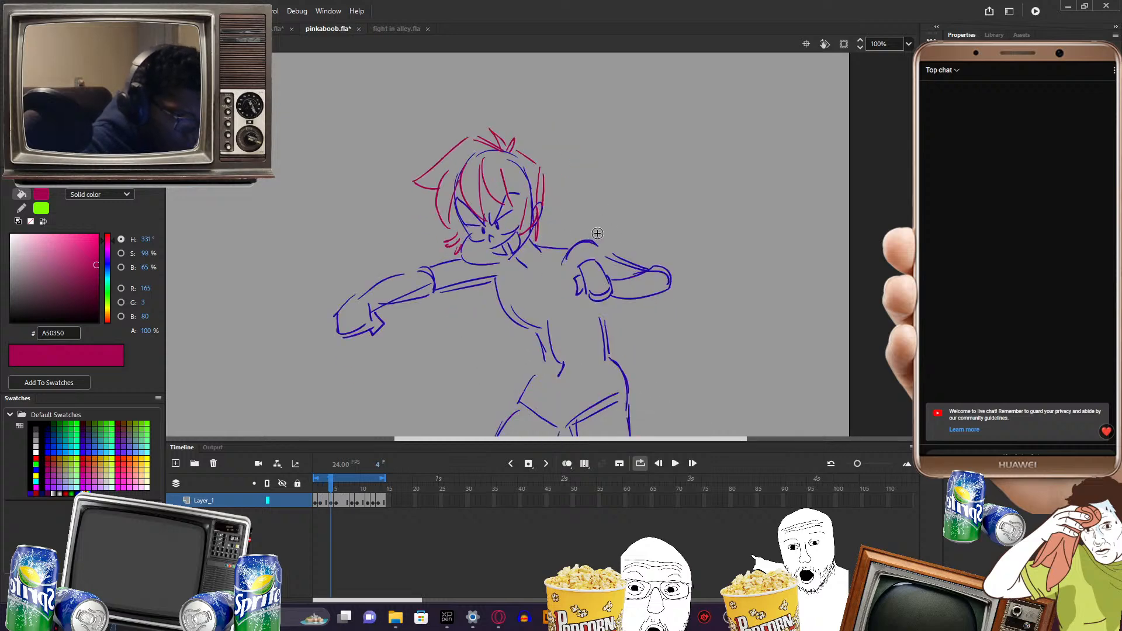
key(alt+comma)
key(alt+period)
key(alt+comma)
key(alt+period)
key(alt+comma)
key(alt+period)
key(alt+comma)
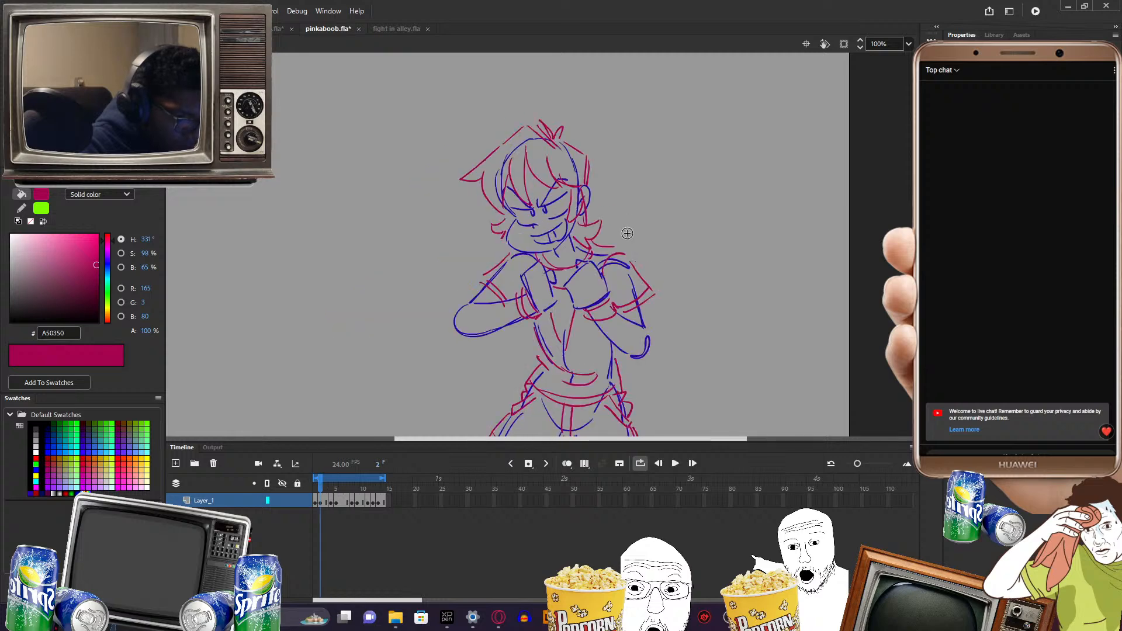
key(alt+period)
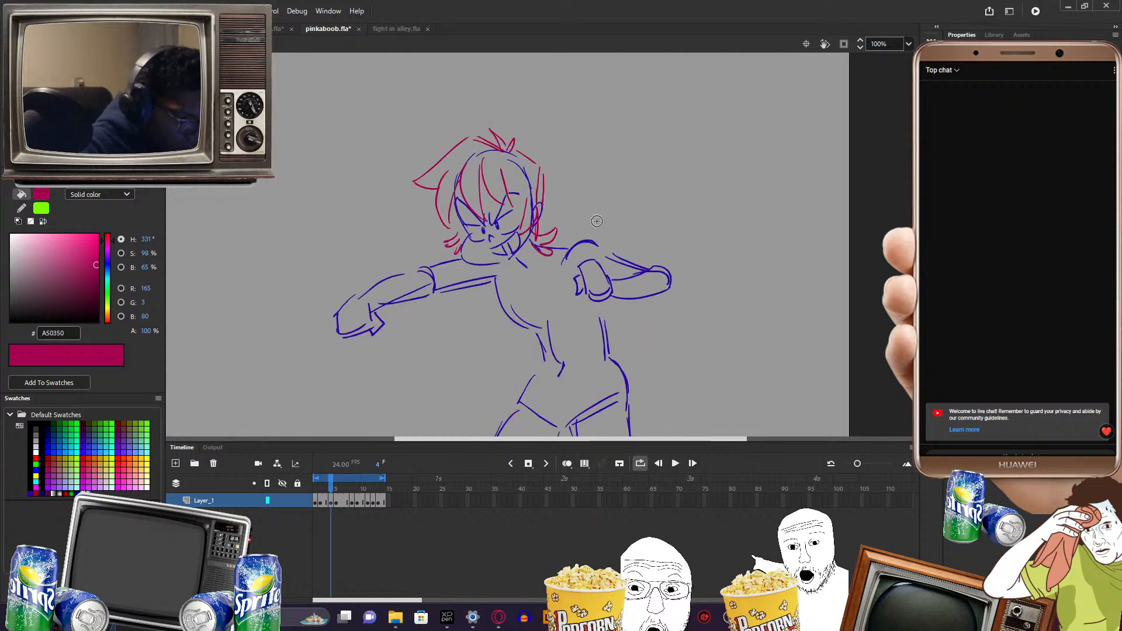
- Sketch the shirt's curved collar band below the neck at frame 4, using frame 2 as reference
key(alt+comma)
key(alt+period)
key(alt+comma)
key(alt+period)
key(alt+comma)
key(alt+period)
key(alt+comma)
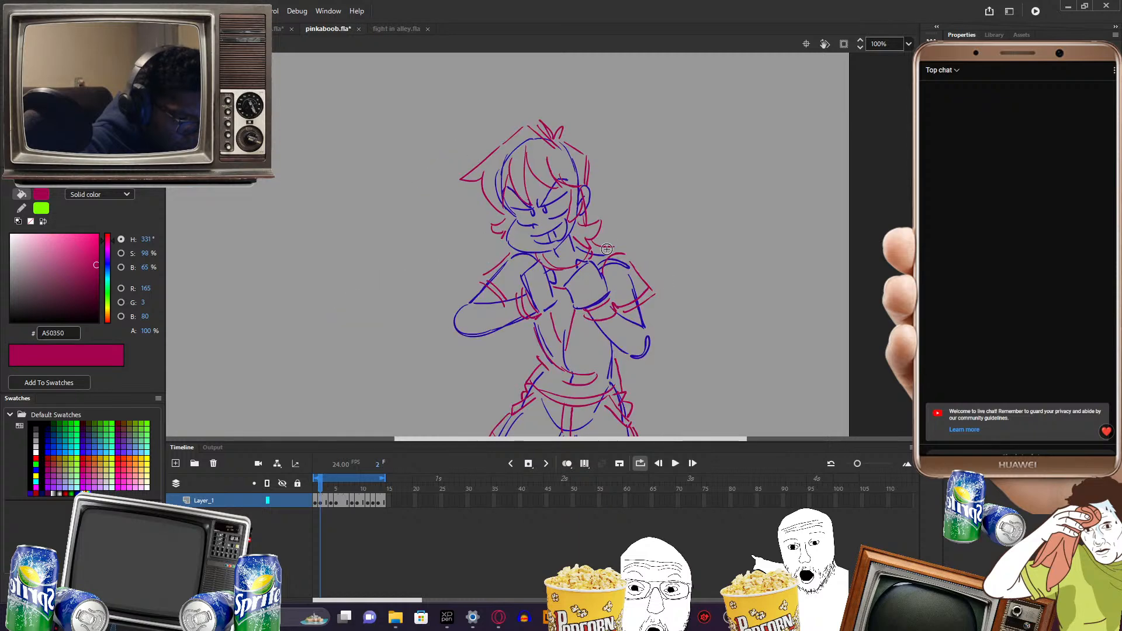
key(alt+period)
key(alt+comma)
key(alt+period)
key(alt+comma)
key(alt+period)
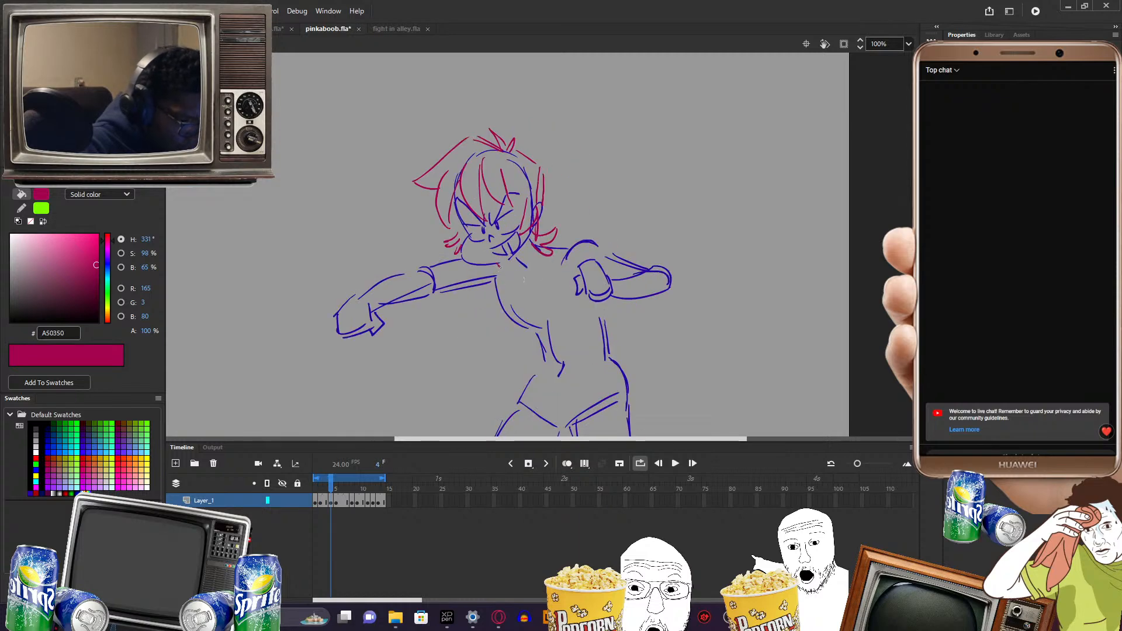
drag(506, 271, 560, 258)
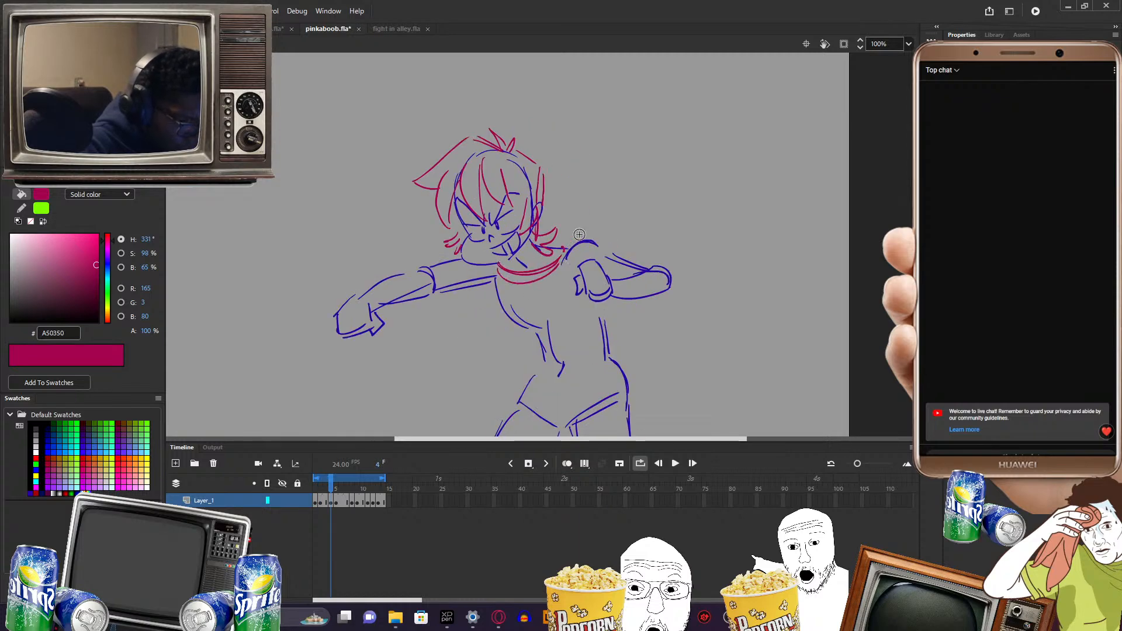
- Sketch the short sleeve and its double-line hem around the extended arm at frame 4, matching frame 2
key(alt+comma)
key(alt+period)
key(alt+comma)
key(alt+period)
key(alt+comma)
key(alt+period)
key(alt+comma)
key(alt+period)
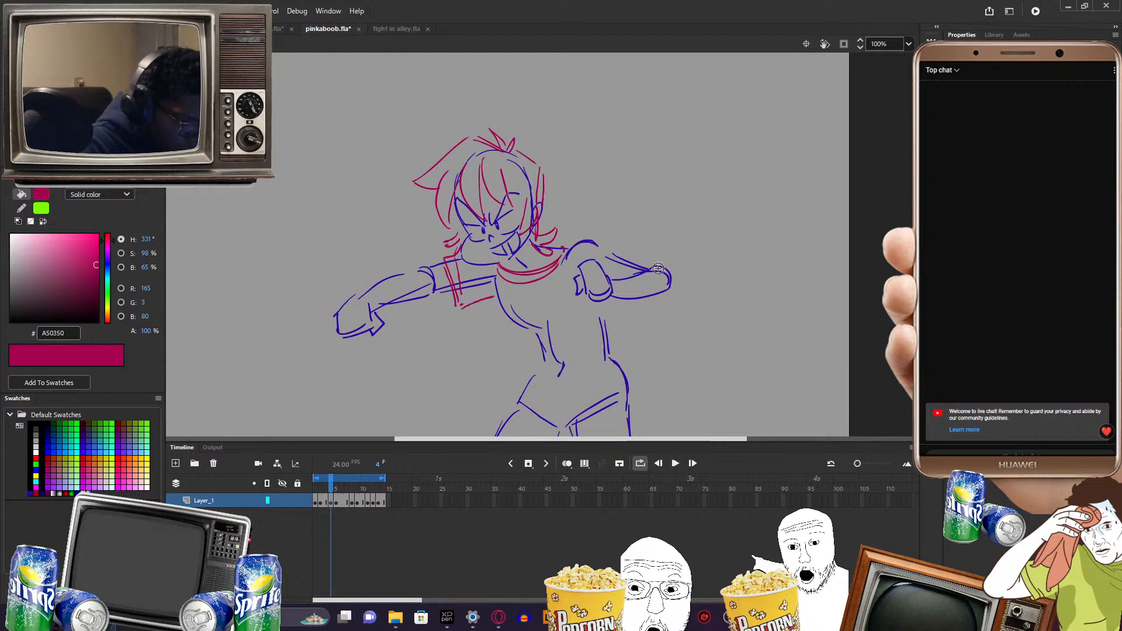
- Sketch the shoulder line and hemmed short sleeve of the bent arm at frame 4
mouse_move(558, 240)
mouse_down()
mouse_move(576, 270)
mouse_move(625, 275)
mouse_up()
mouse_move(624, 250)
mouse_down()
mouse_move(620, 277)
mouse_move(660, 277)
mouse_move(648, 259)
mouse_up()
key(comma)
key(period)
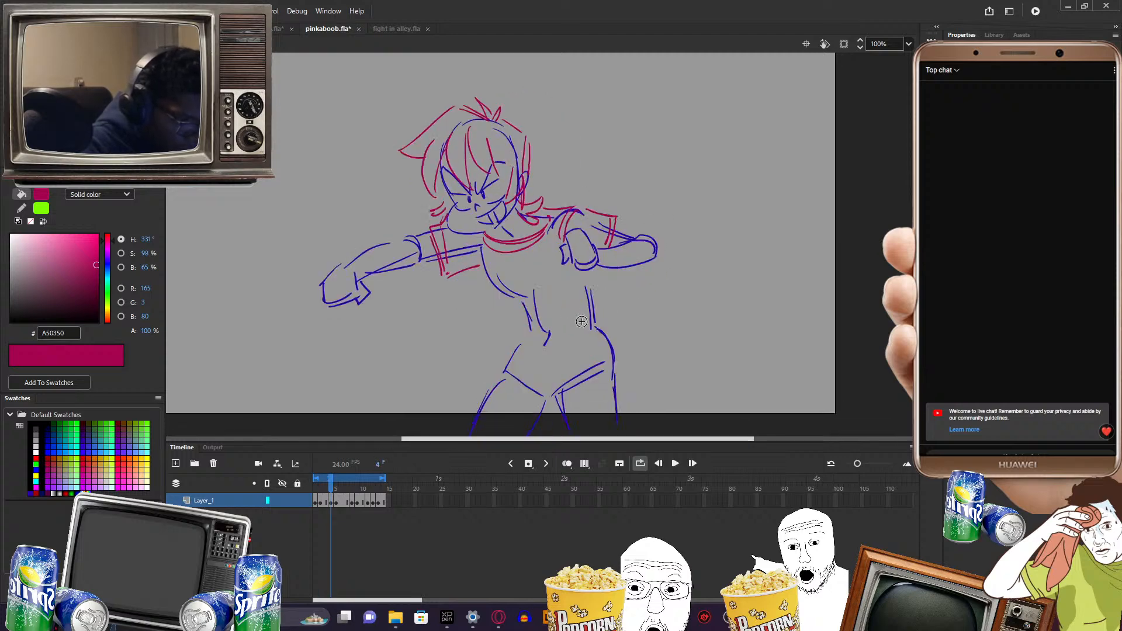
- Sketch the glove cuffs around both wrists at frame 4, matching frame 2
key(comma)
key(period)
key(comma)
key(period)
key(comma)
key(comma)
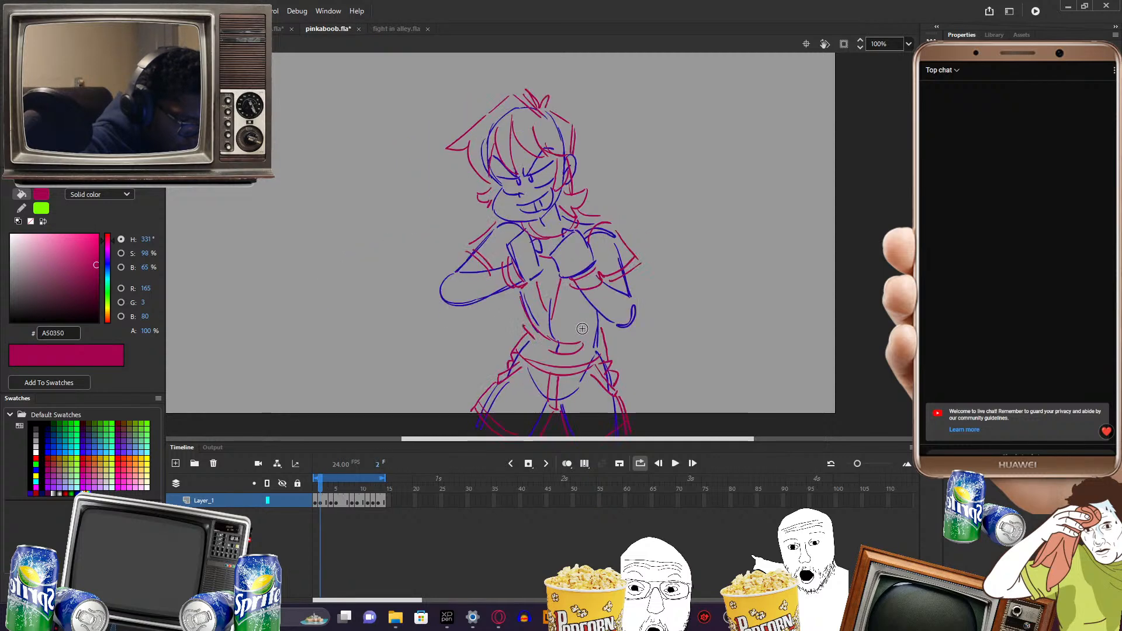
key(period)
key(period)
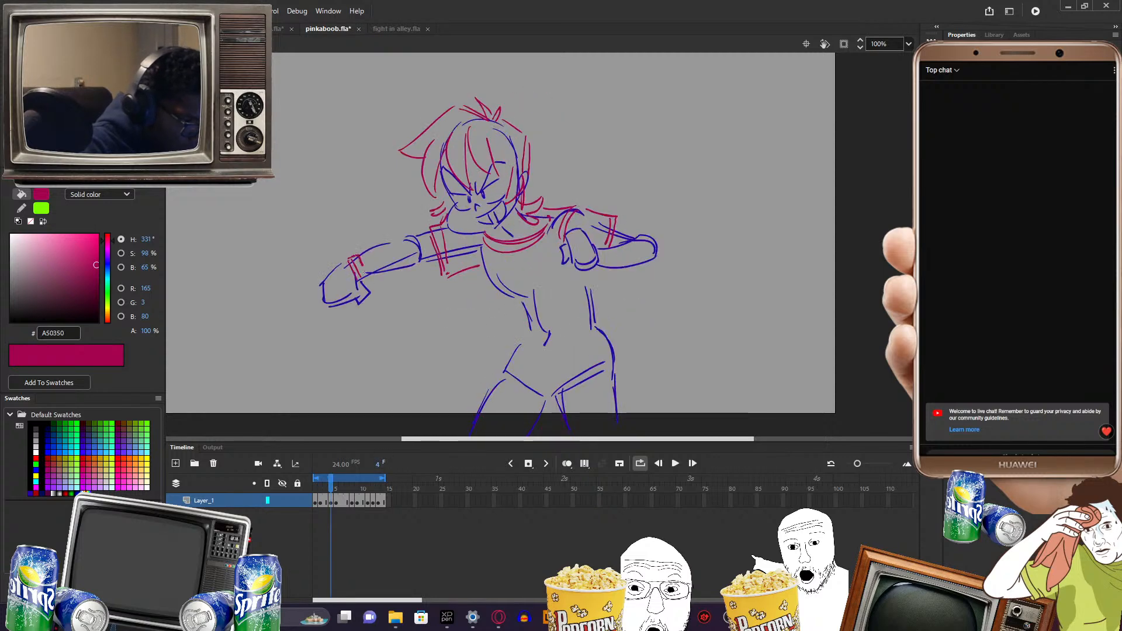
drag(597, 244, 605, 271)
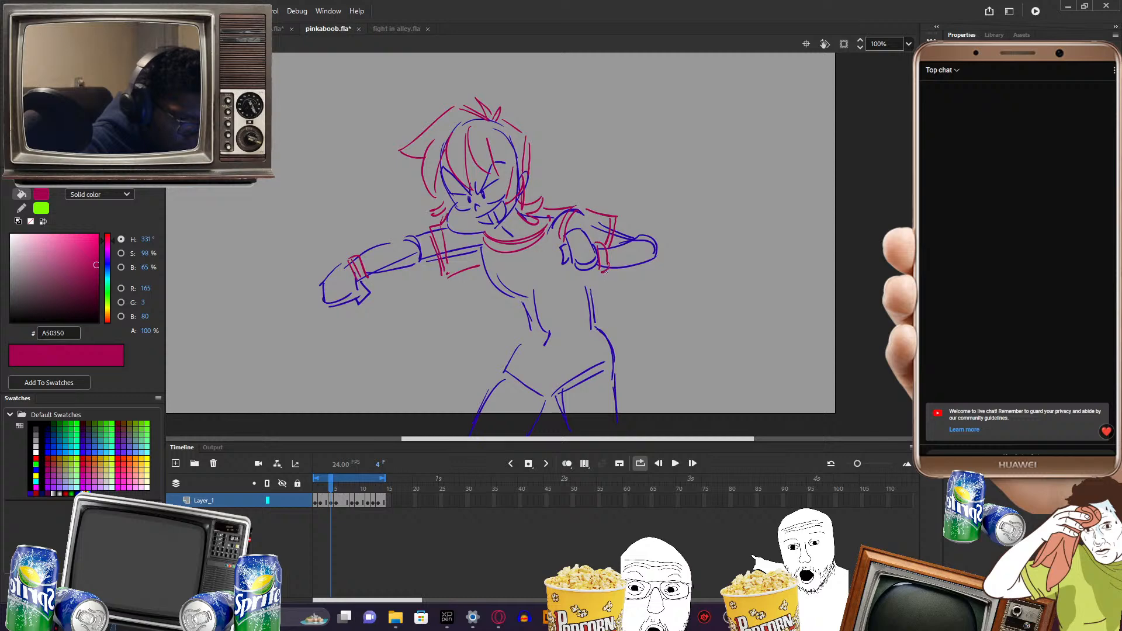
- Sketch the shirt's front edge, the fold above the waist and the bottom hem at frame 4, using frame 2 as reference
key(alt+comma)
key(alt+period)
key(alt+comma)
key(alt+period)
key(alt+comma)
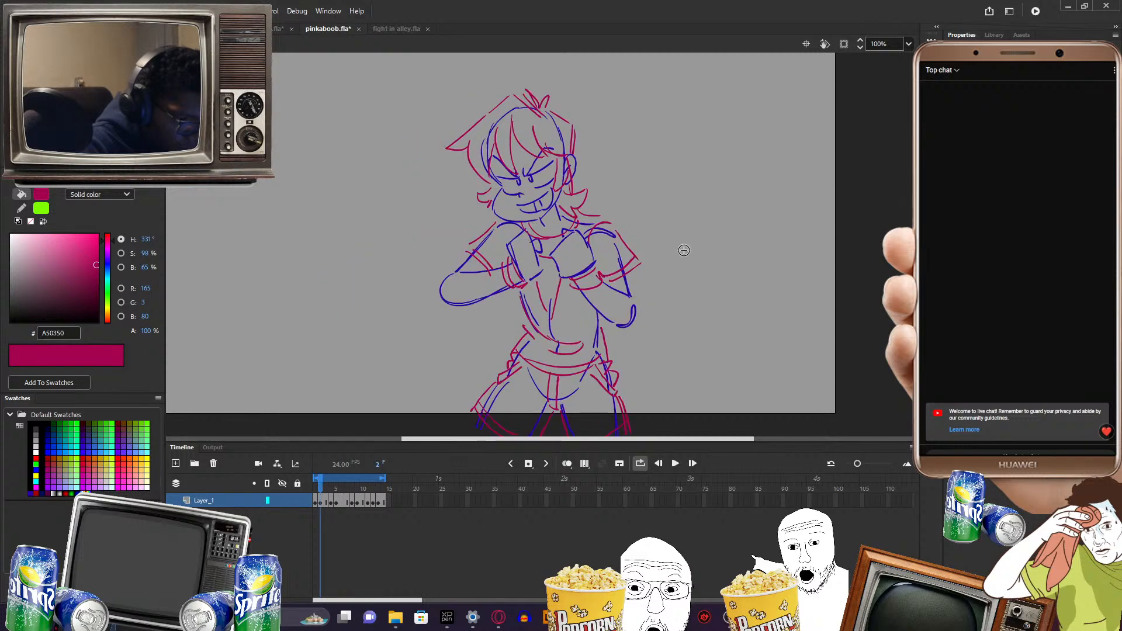
key(alt+period)
key(alt+comma)
key(alt+period)
key(alt+comma)
key(alt+period)
key(alt+comma)
key(alt+period)
key(alt+comma)
key(alt+period)
mouse_move(479, 263)
mouse_down()
mouse_move(526, 317)
mouse_move(563, 333)
mouse_move(519, 315)
mouse_up()
drag(522, 321, 509, 346)
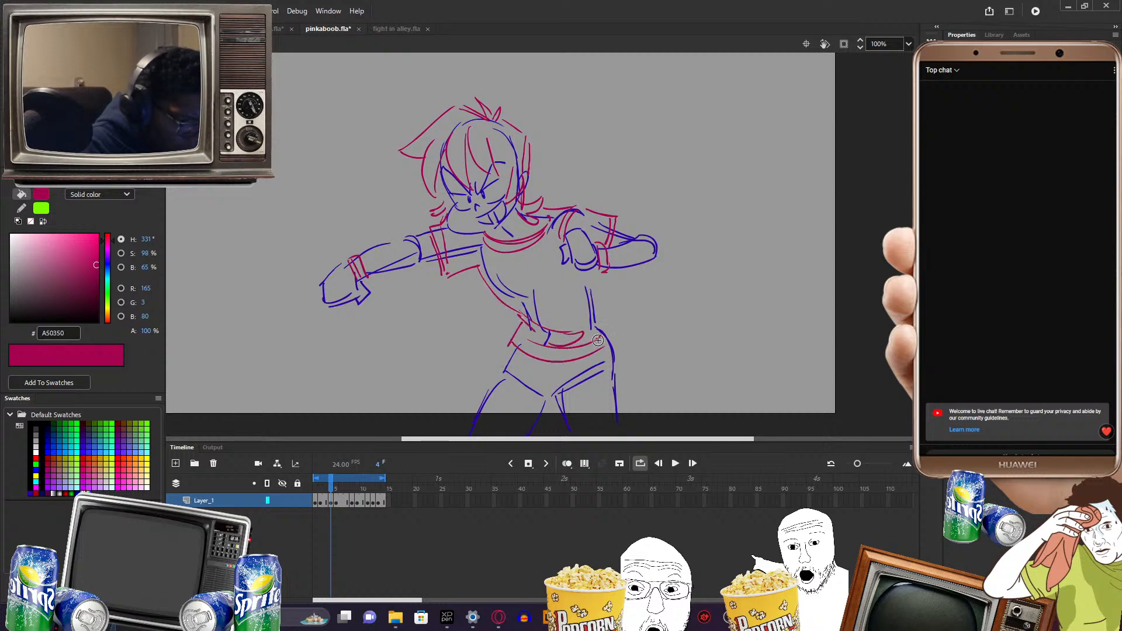
- Sketch the shirt's back edge from the ribs down to the hip at frame 4, checking it against frame 2
key(alt+comma)
key(alt+period)
key(alt+comma)
key(alt+period)
key(alt+comma)
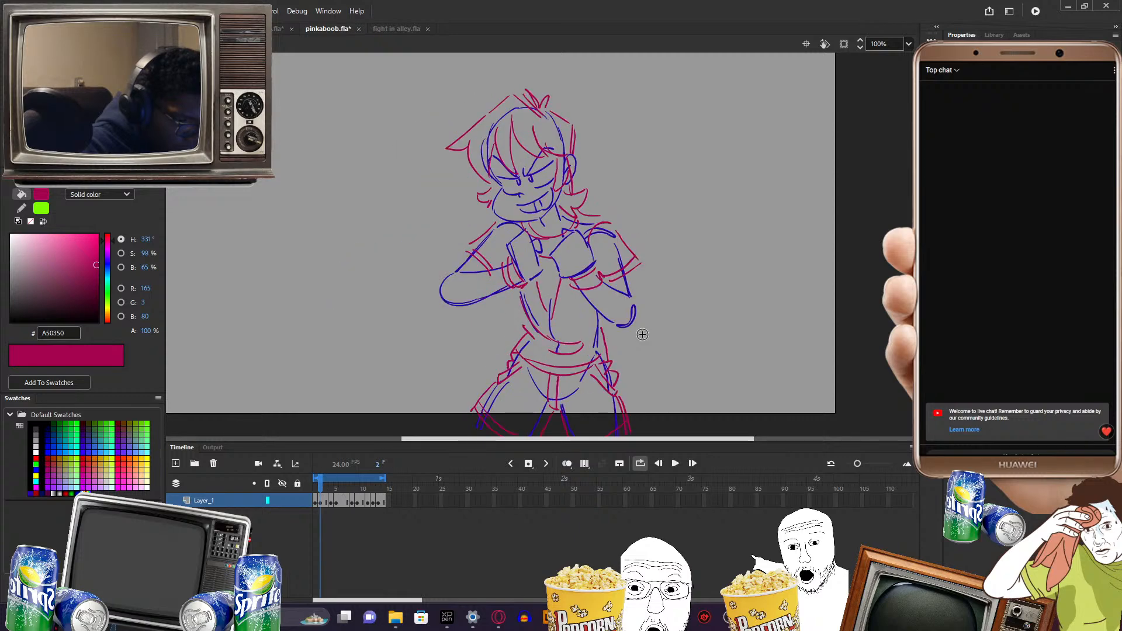
key(alt+period)
key(alt+comma)
key(alt+period)
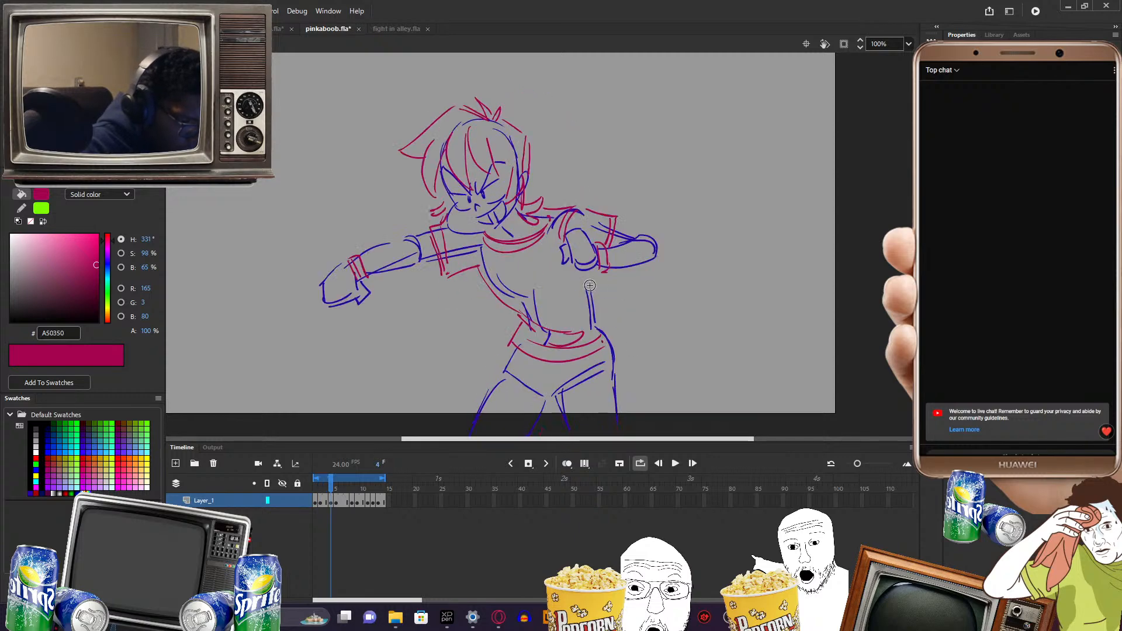
key(alt+comma)
key(alt+period)
key(alt+comma)
key(alt+period)
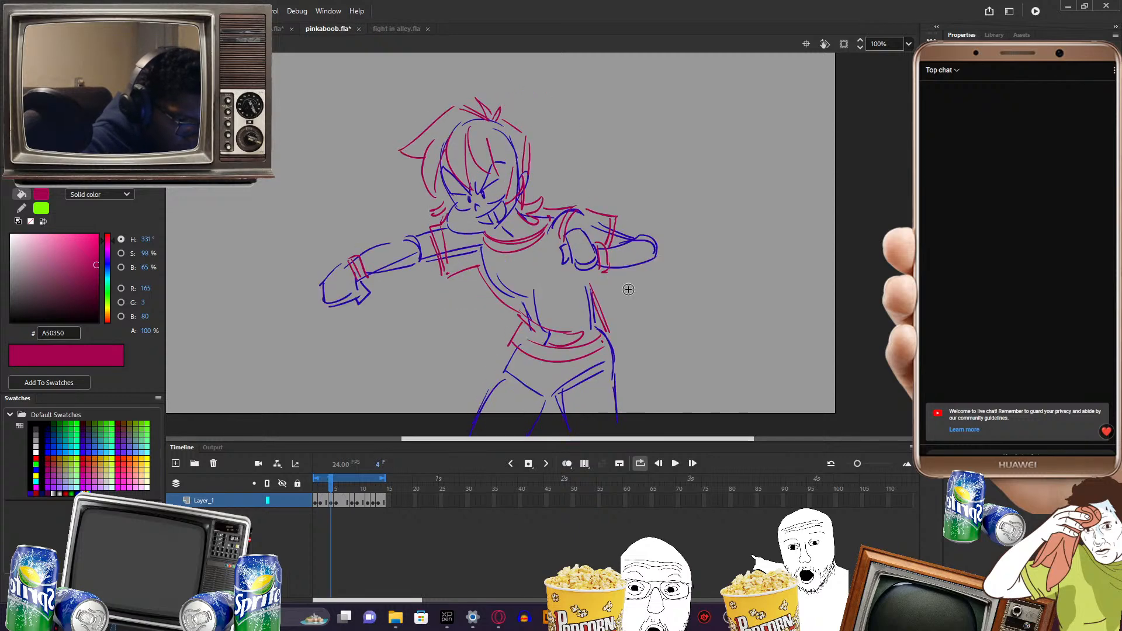
- Sketch the chest fold, the trouser fly and the pocket on the back hip at frame 4, matching frame 2
key(alt+comma)
key(alt+period)
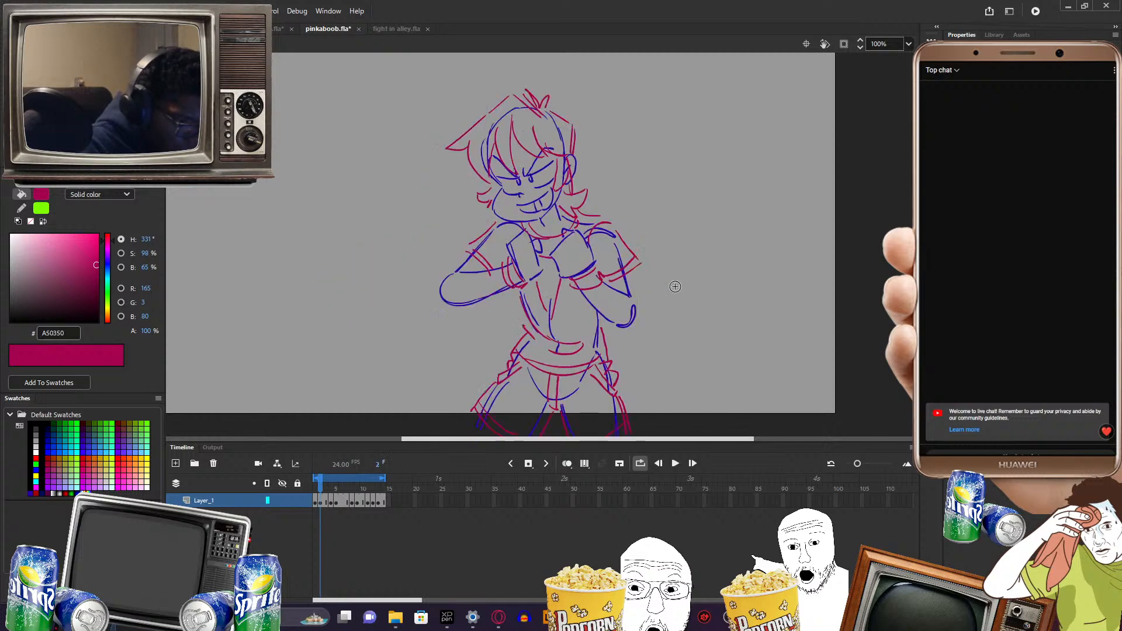
key(alt+period)
key(alt+comma)
key(alt+period)
key(alt+comma)
key(alt+period)
key(alt+comma)
key(alt+period)
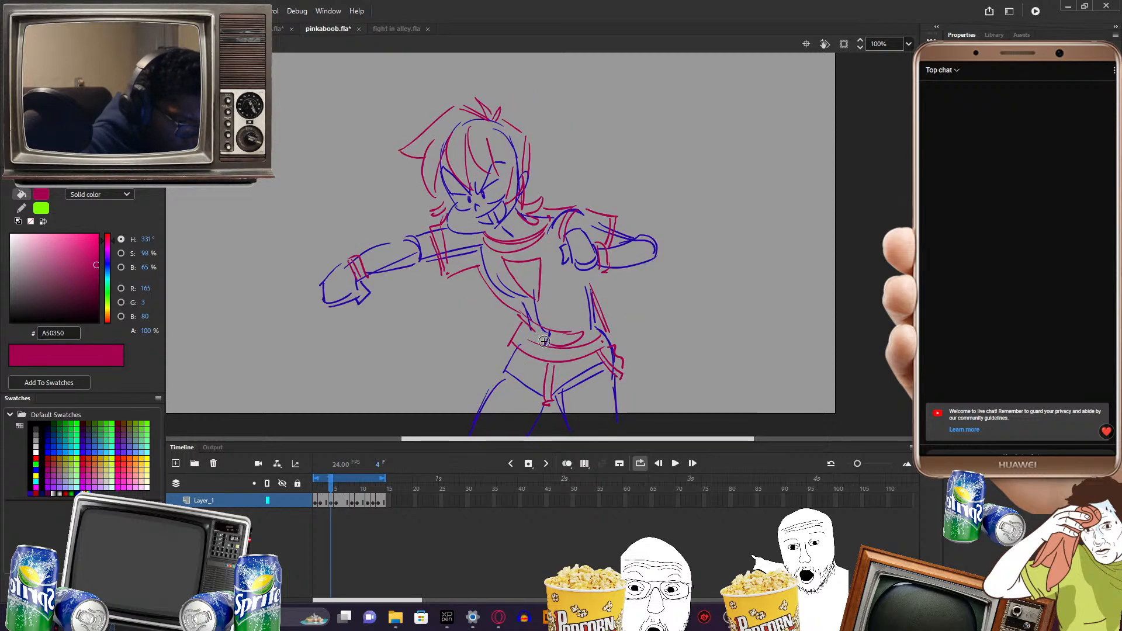
- Sketch the matching pocket on the front hip at frame 4, using frame 2 as reference
key(comma)
key(comma)
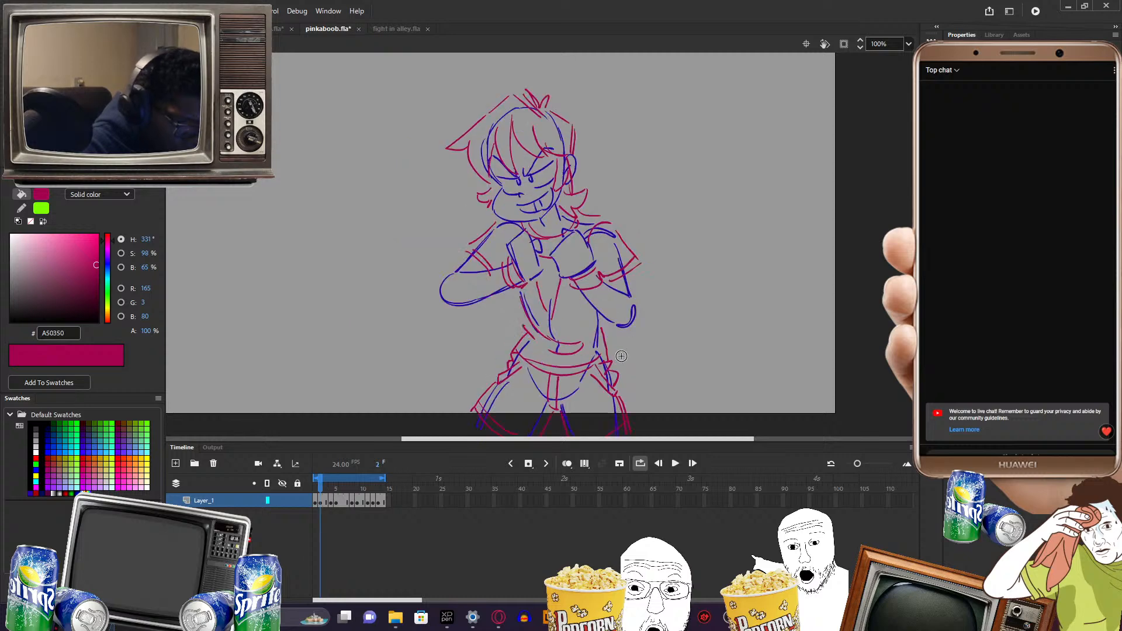
key(.)
key(.)
key(.)
key(.)
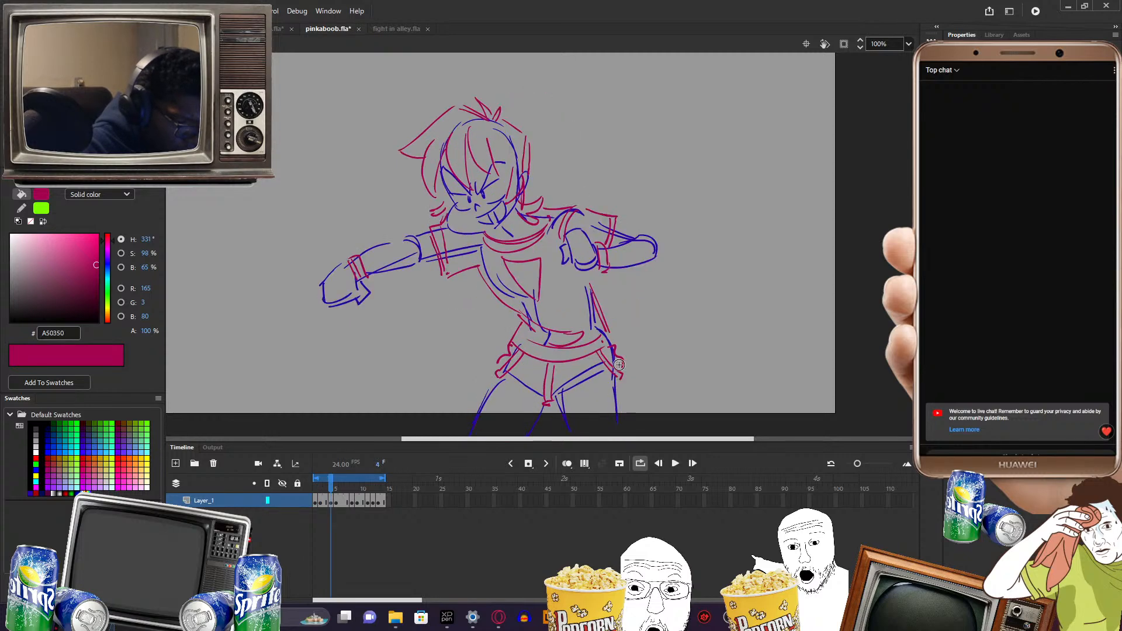
- Sketch the back trouser leg's outer edge and inner line at frame 4
key(.)
key(.)
key(.)
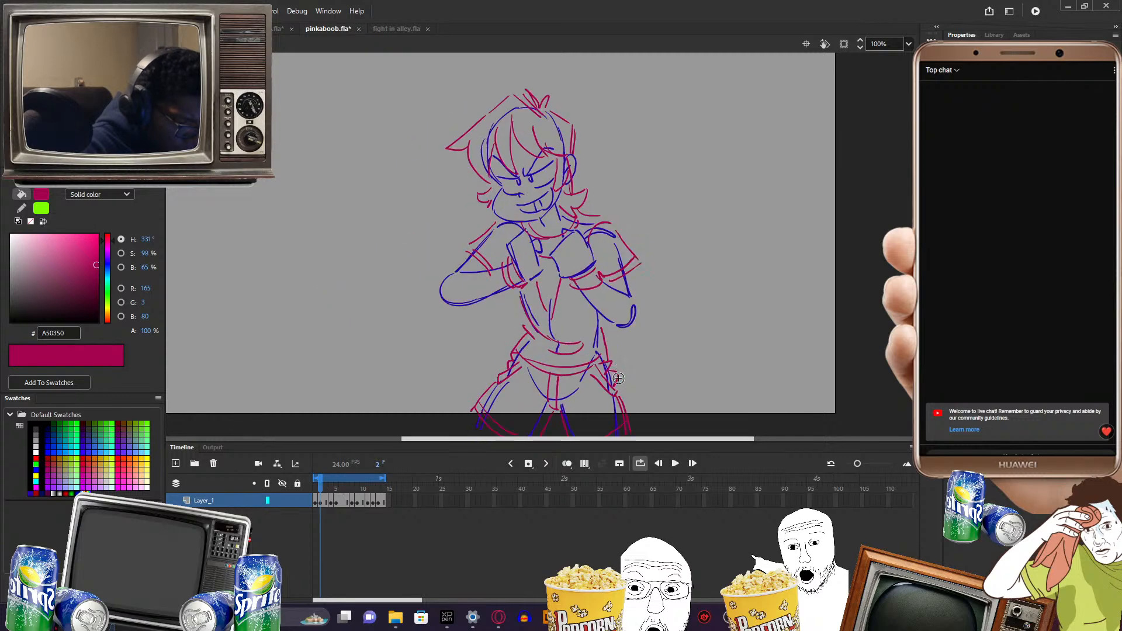
key(.)
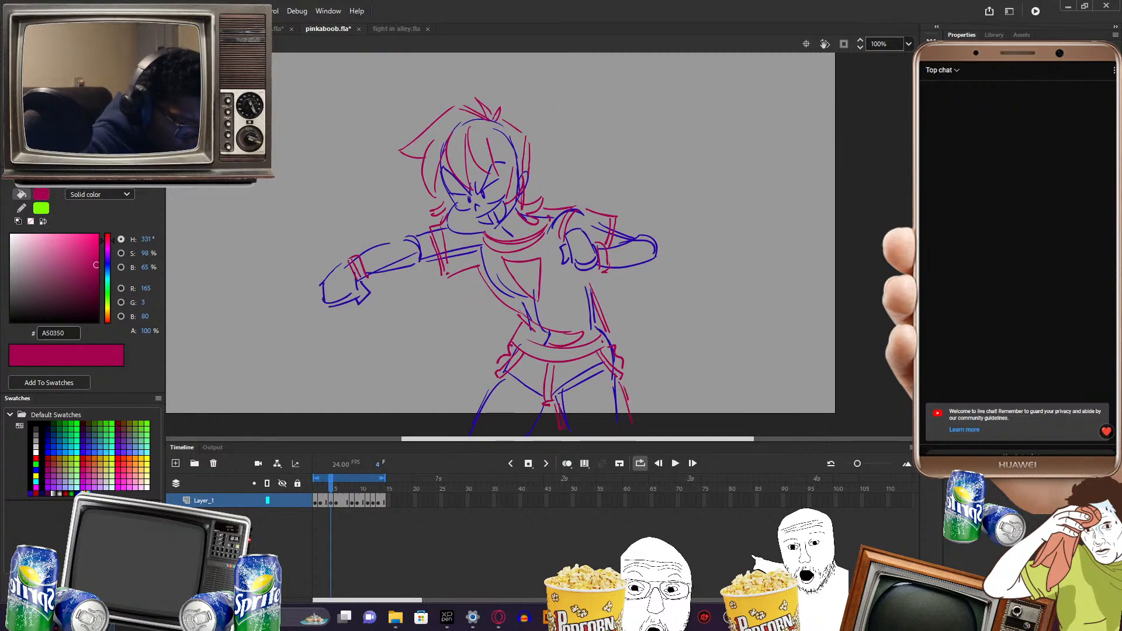
- Sketch the front trouser leg from the hip pocket down to the knee at frame 4, matching frame 2
key(alt+)
key(alt+.)
key(alt+)
key(alt+.)
key(alt+)
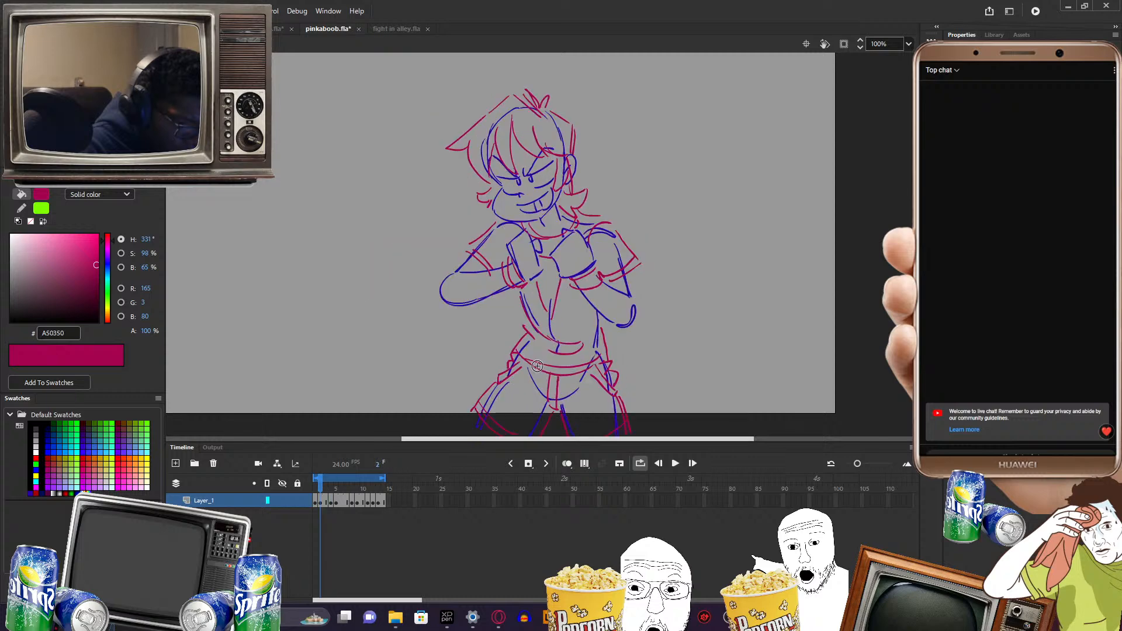
key(alt+.)
key(alt+)
key(alt+.)
key(alt+)
key(alt+.)
key(alt+)
key(alt+.)
key(alt+)
key(alt+.)
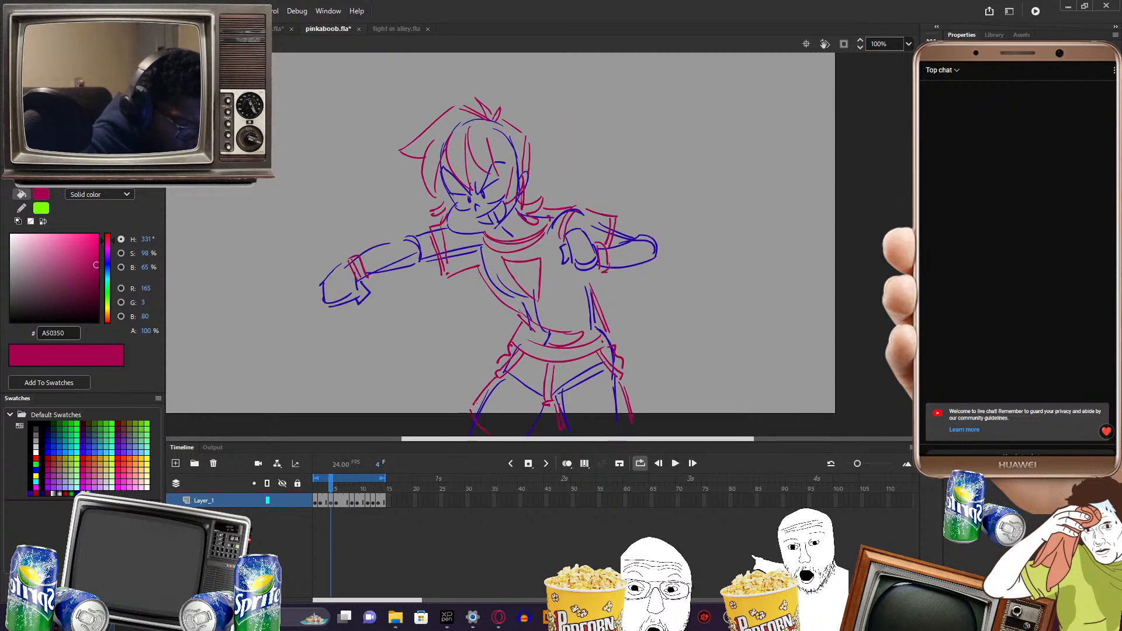
- Compare the pose and the pink hair and clothing across frames 2, 4 and 5
key(alt+)
key(alt+.)
key(alt+)
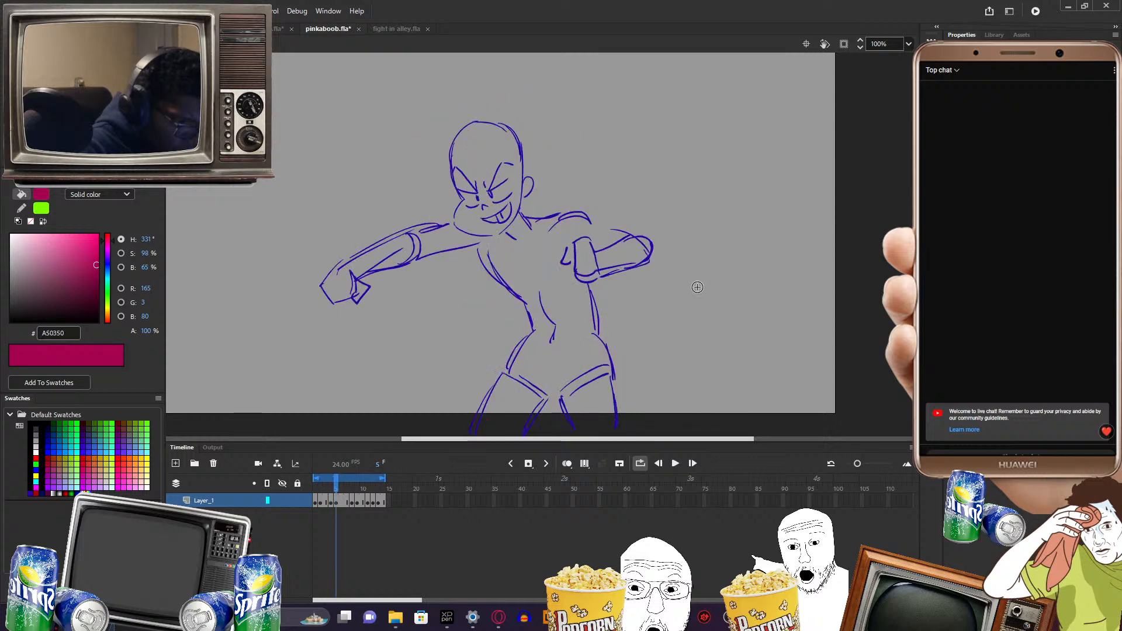
key(alt+.)
key(alt+)
key(alt+.)
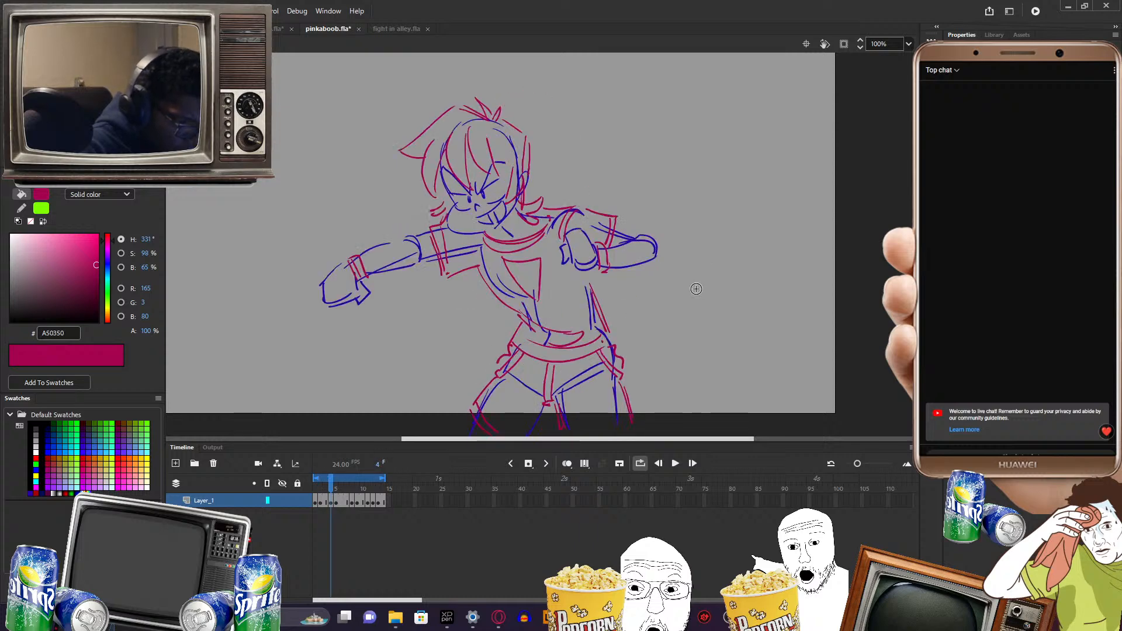
key(alt+.)
key(alt+)
key(alt+)
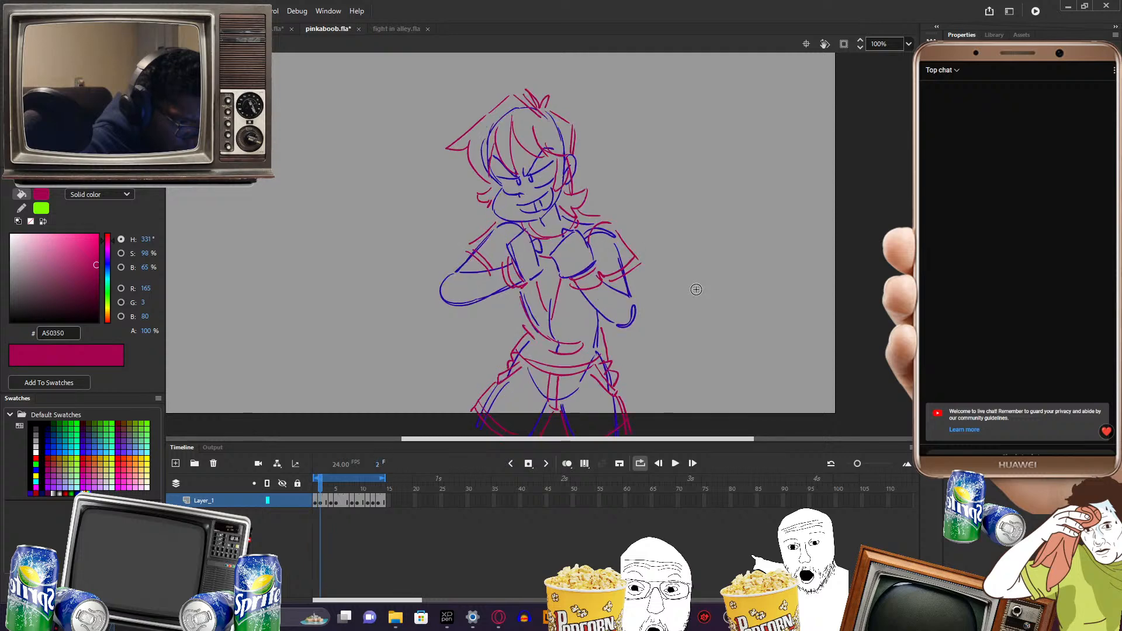
key(alt+.)
key(alt+.)
key(alt+)
key(alt+.)
key(alt+)
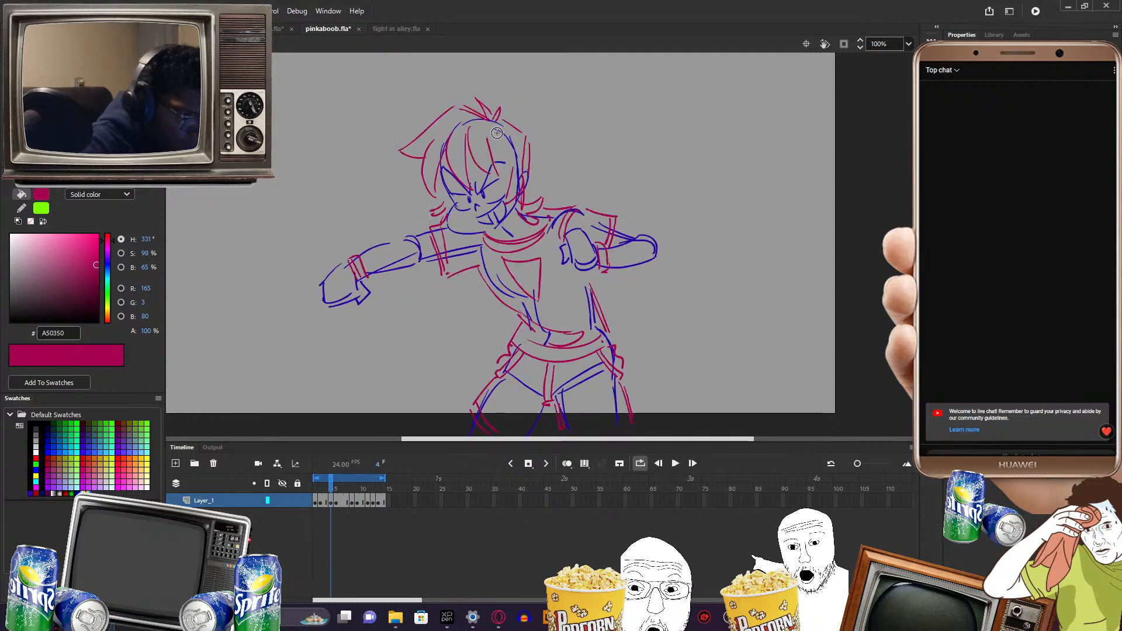
key(alt+.)
key(alt+)
key(alt+.)
key(alt+)
key(alt+.)
key(alt+)
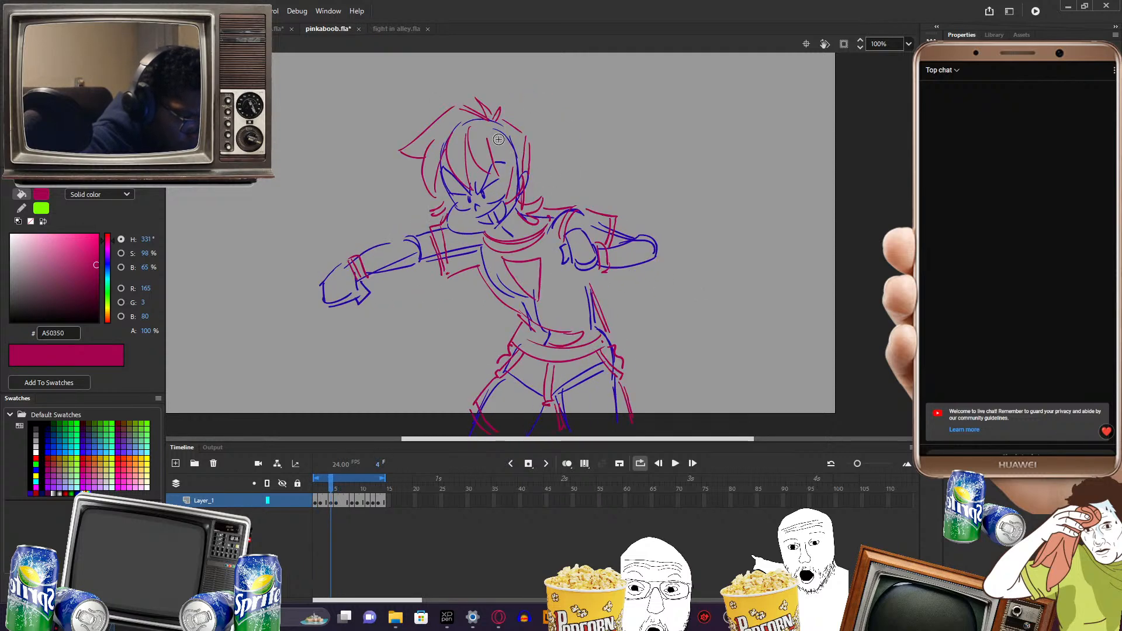
key(alt+)
key(alt+.)
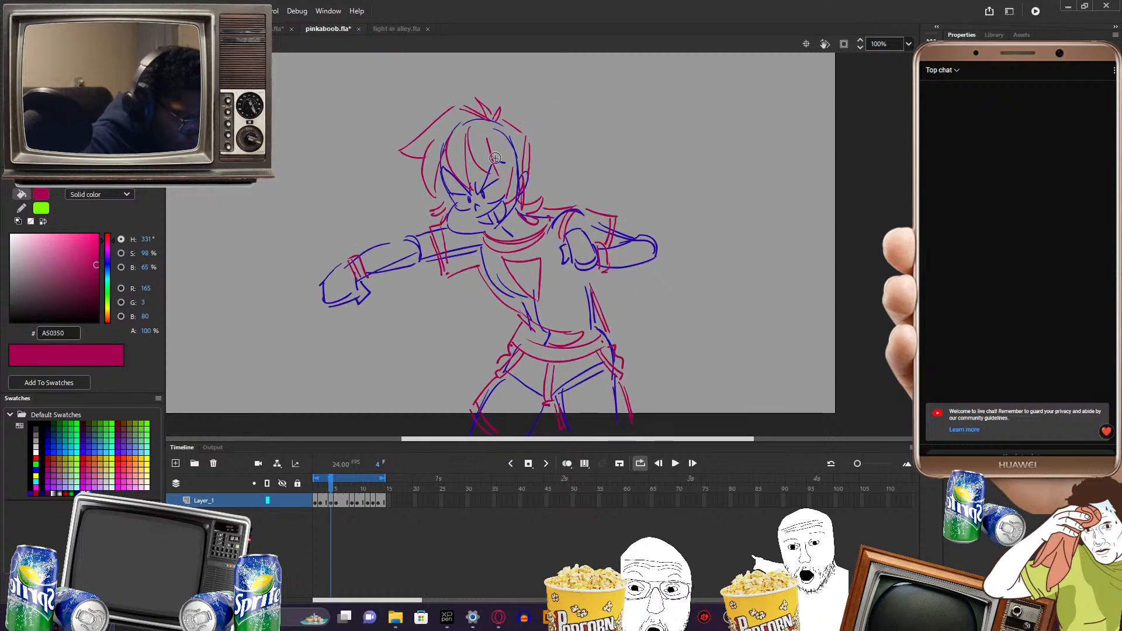
- Sketch the middle and back fringe strands over the forehead at frame 5
key(alt+)
key(alt+.)
key(alt+.)
key(alt+)
key(alt+.)
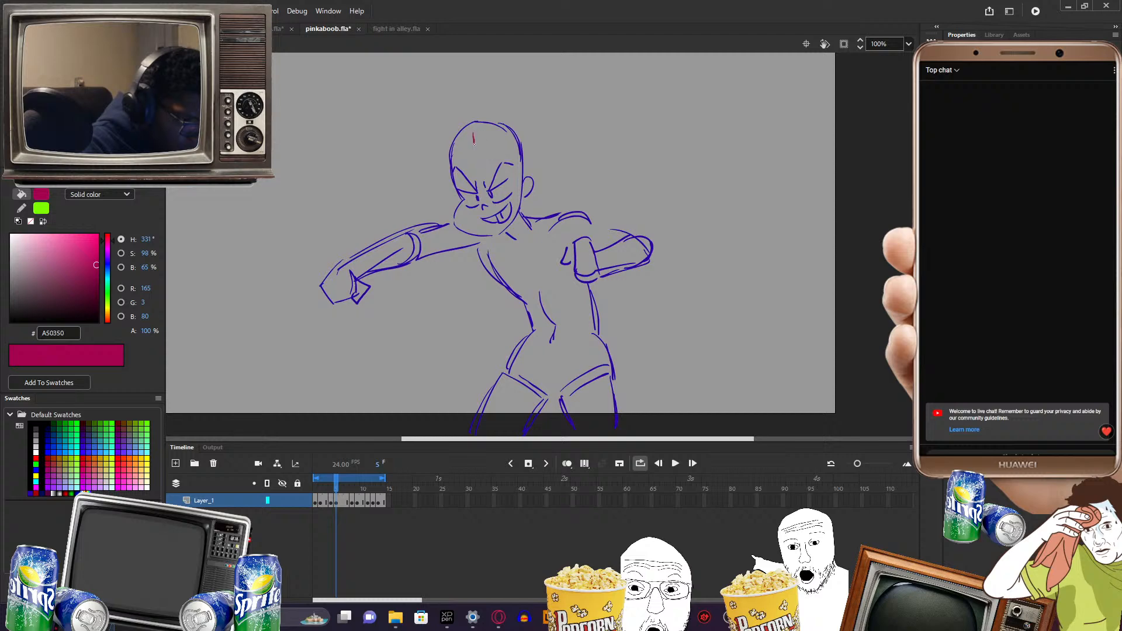
drag(474, 140, 503, 183)
drag(501, 147, 506, 187)
- Sketch the front fringe strand along the forehead's edge at frame 5, matching frame 4
key(alt+)
key(alt+.)
key(alt+)
key(alt+.)
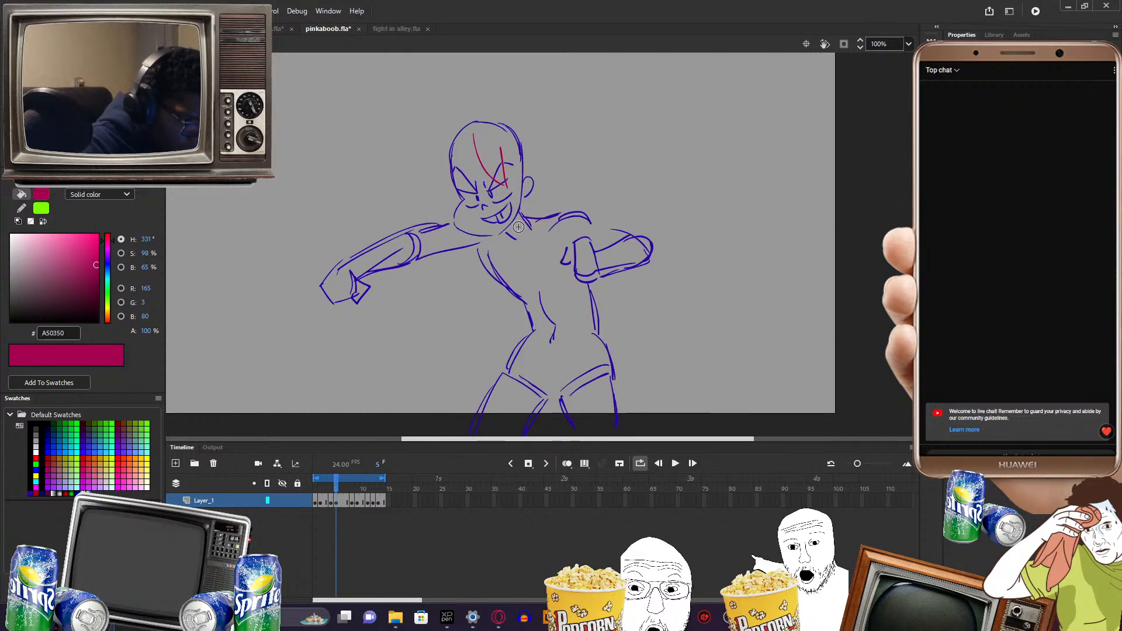
key(alt+)
key(alt+.)
key(alt+)
key(alt+.)
key(alt+)
key(alt+.)
key(alt+)
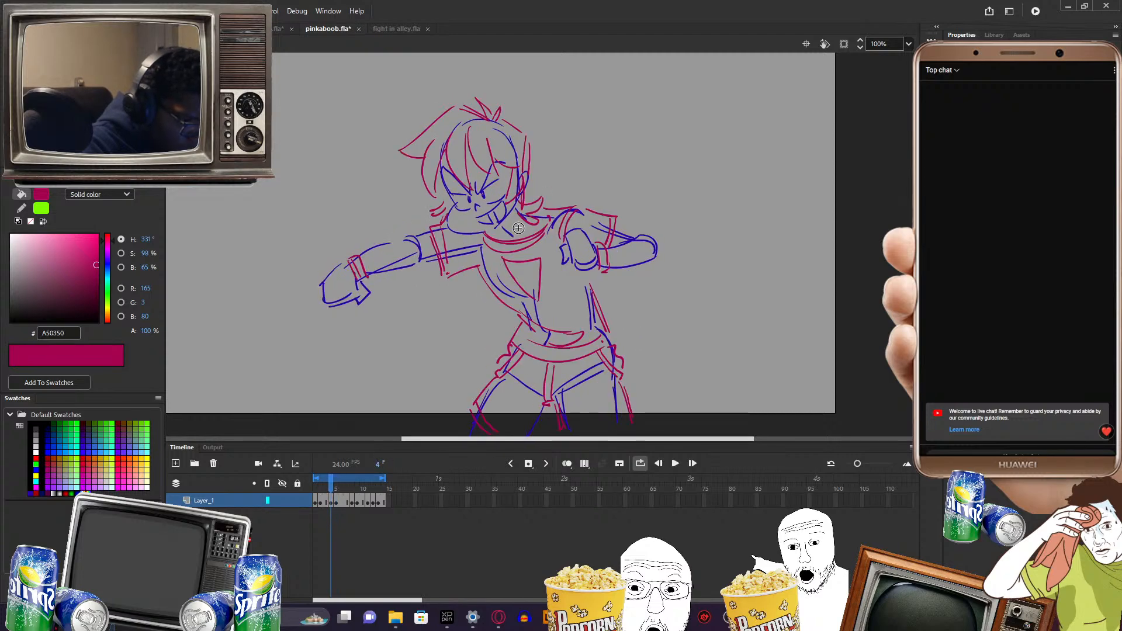
key(alt+.)
key(alt+)
key(alt+.)
key(alt+)
key(alt+.)
key(alt+)
key(alt+.)
key(alt+)
key(alt+.)
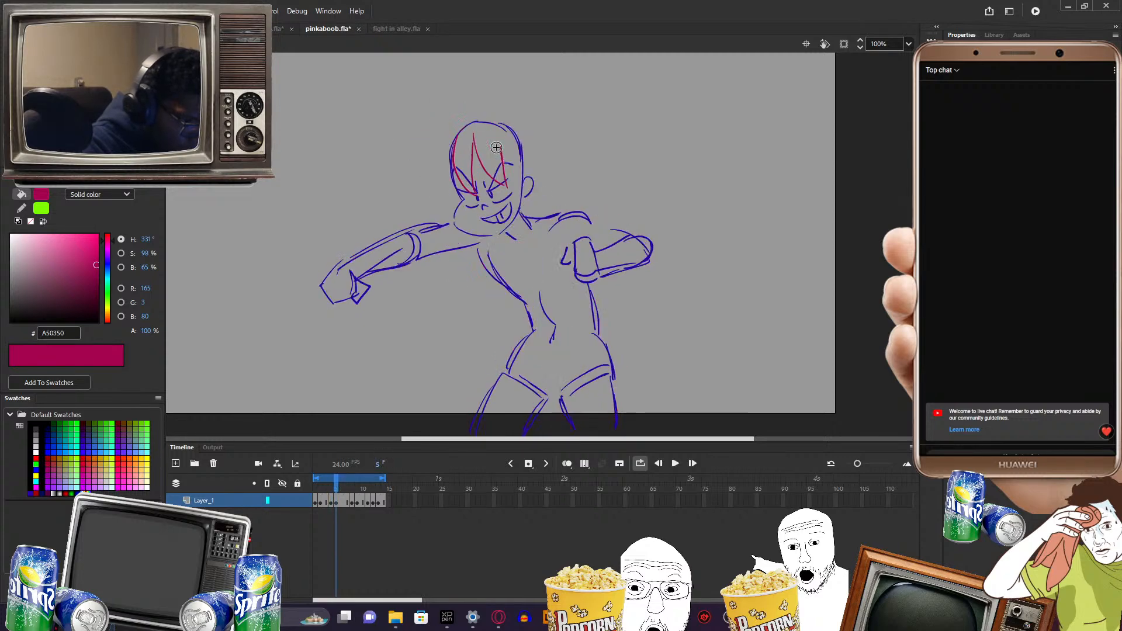
- Sketch the loose strands in front of the face at frame 5, using frame 4 as reference
key(alt+)
key(alt+.)
key(alt+)
key(alt+.)
key(alt+)
key(alt+.)
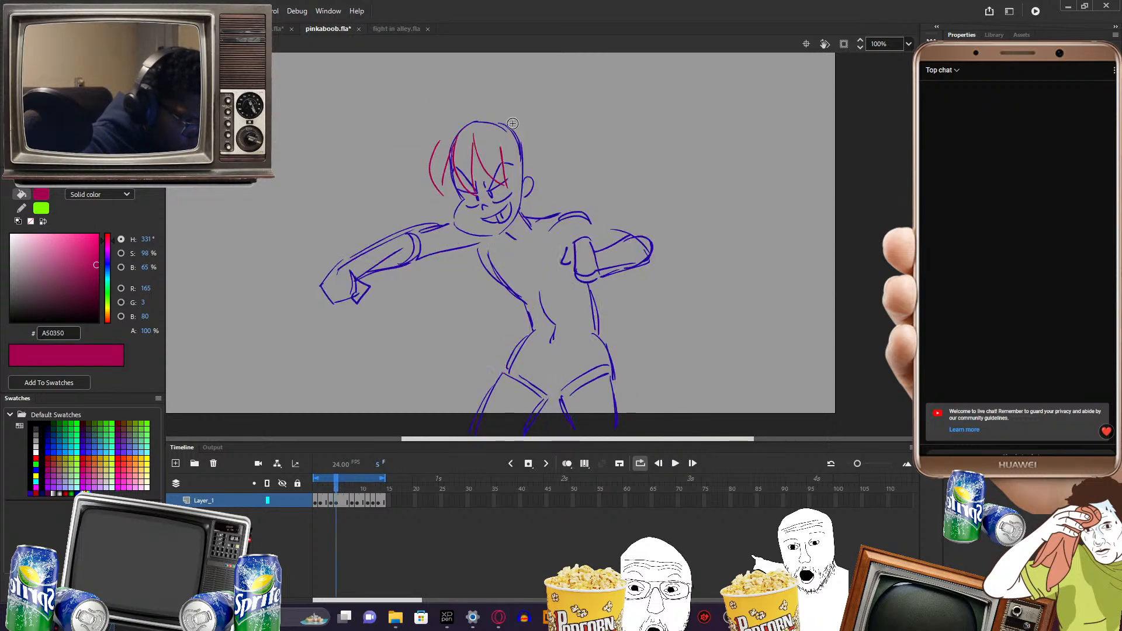
- Sketch the top hair outline, the spiky crown tuft and the lock beside the ear at frame 5, matching frame 4
key(alt+.)
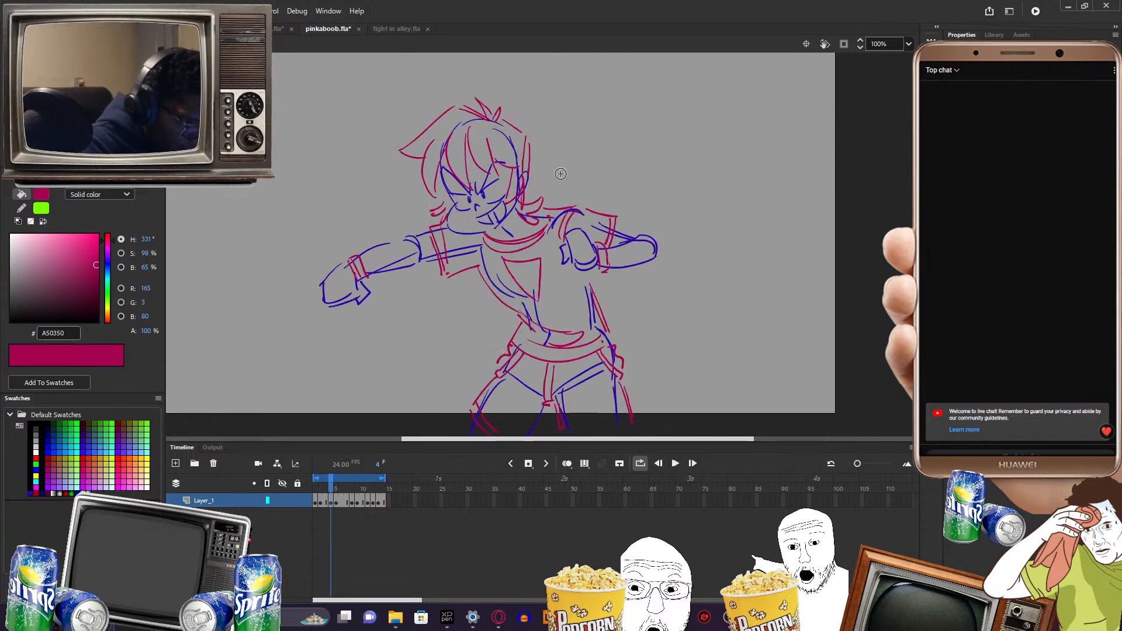
key(period)
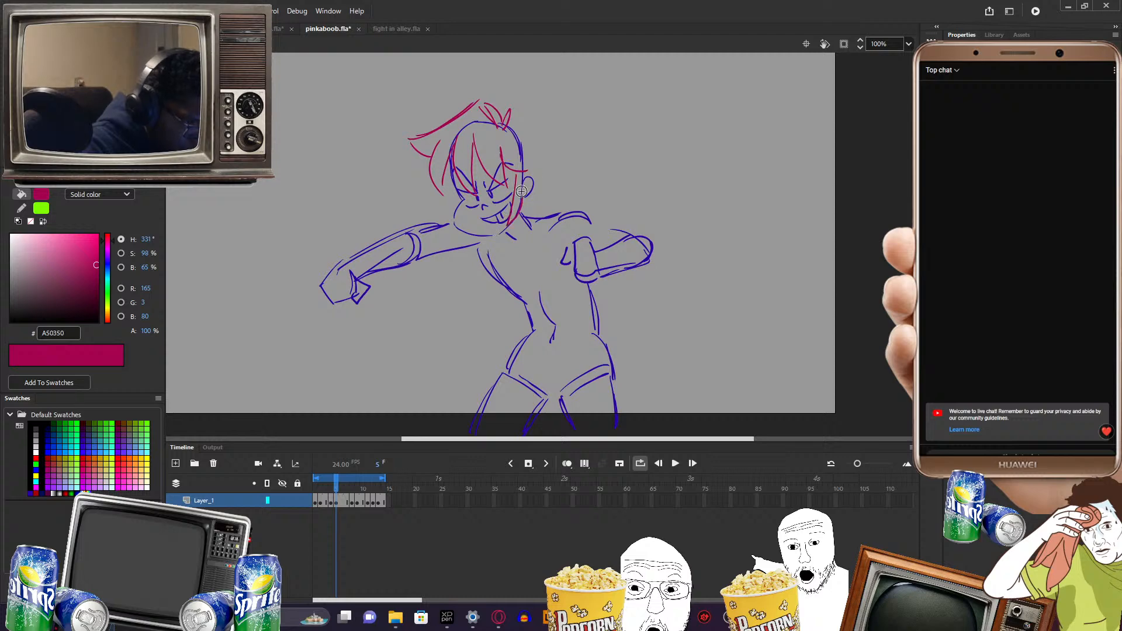
key(comma)
key(period)
key(comma)
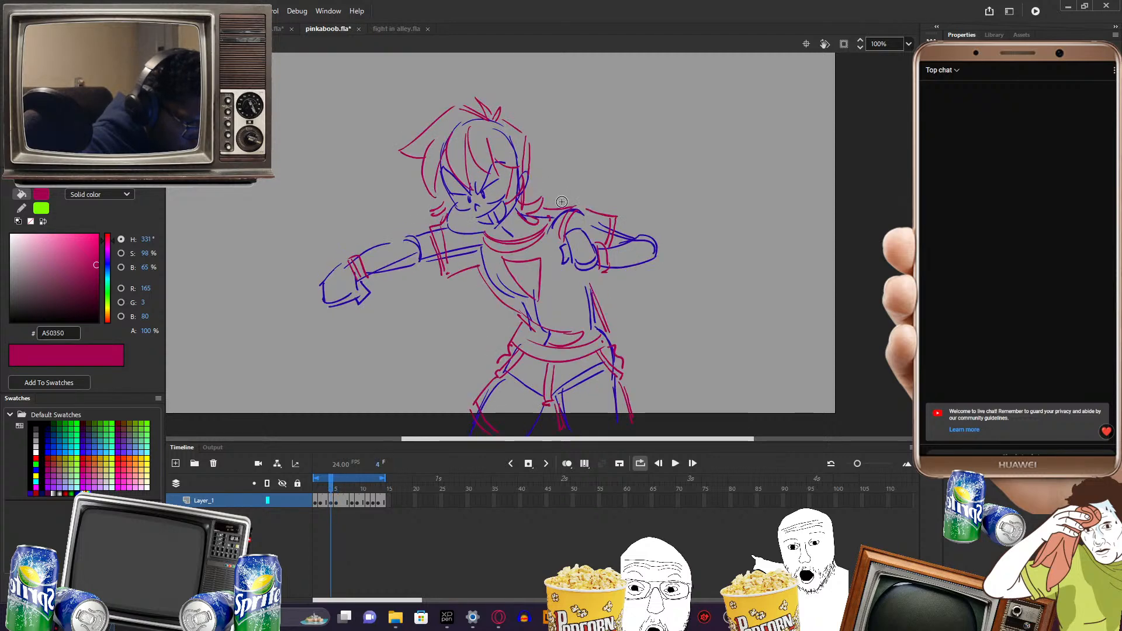
key(comma)
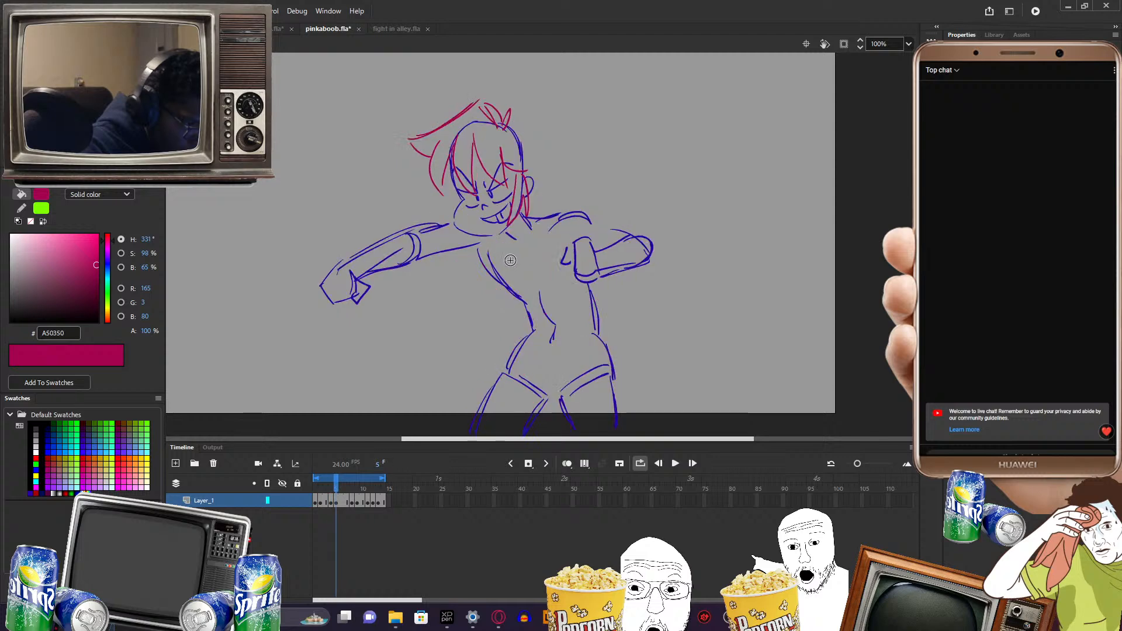
- Sketch the long lock beside the cheek and the hair outline behind the head at frame 5
key(period)
key(comma)
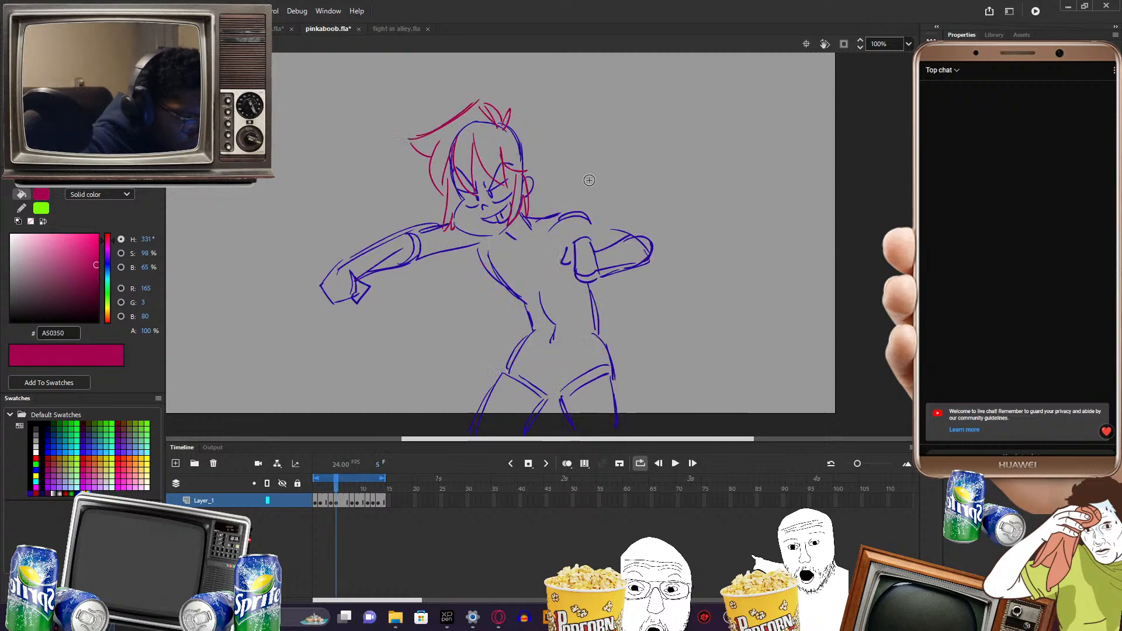
key(period)
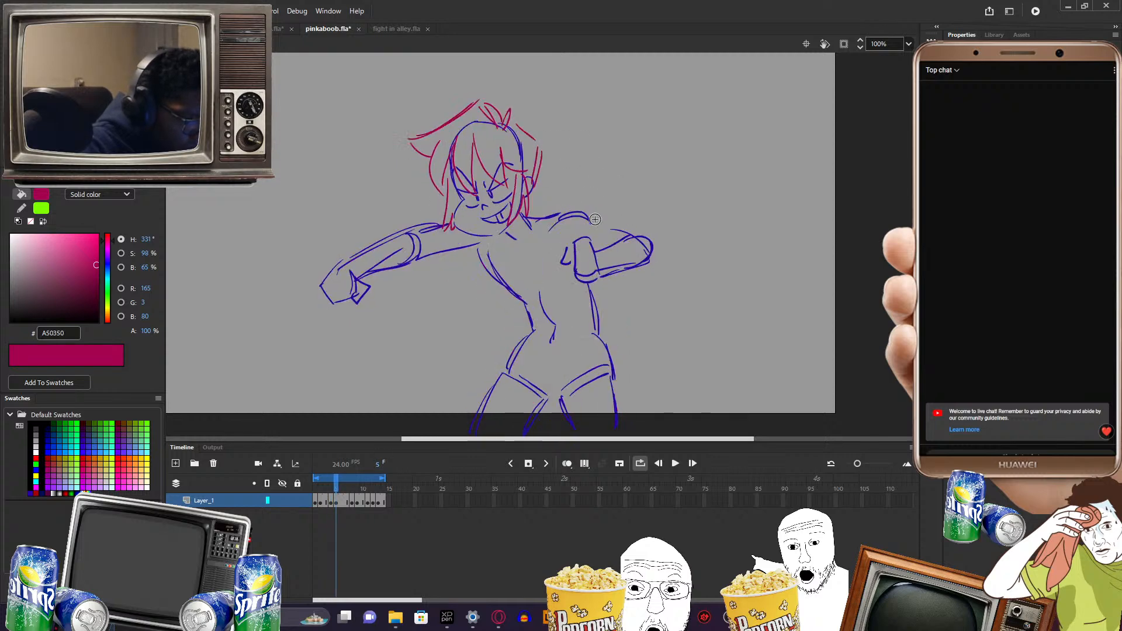
- Sketch the flicked hair tips at the nape of the neck at frame 5, using frame 4 as reference
key(comma)
key(period)
key(comma)
key(period)
key(comma)
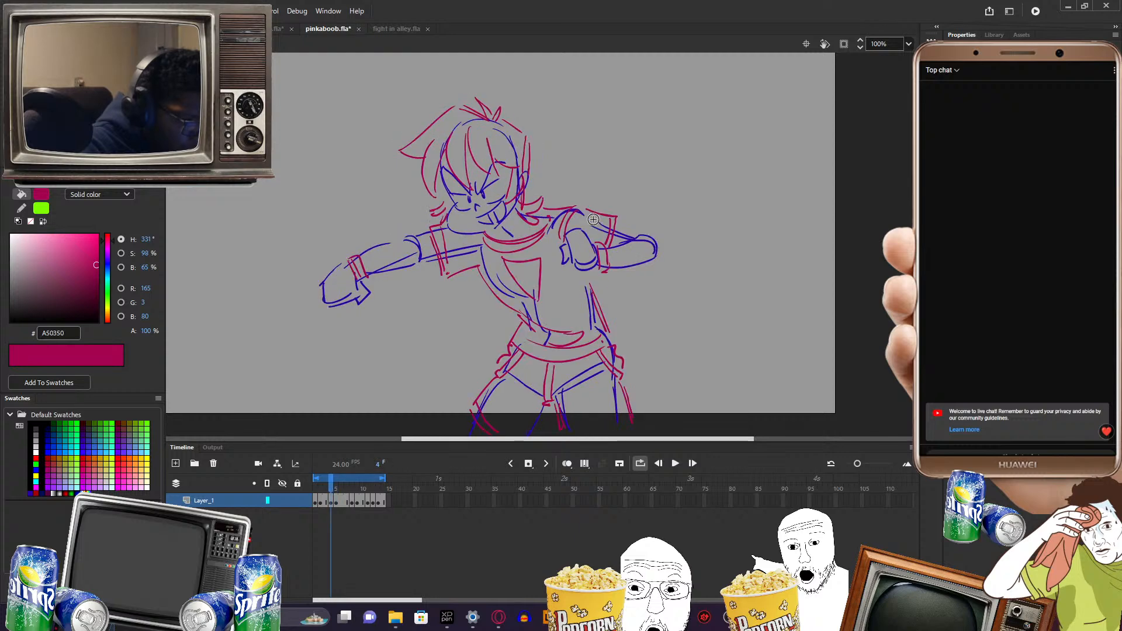
key(period)
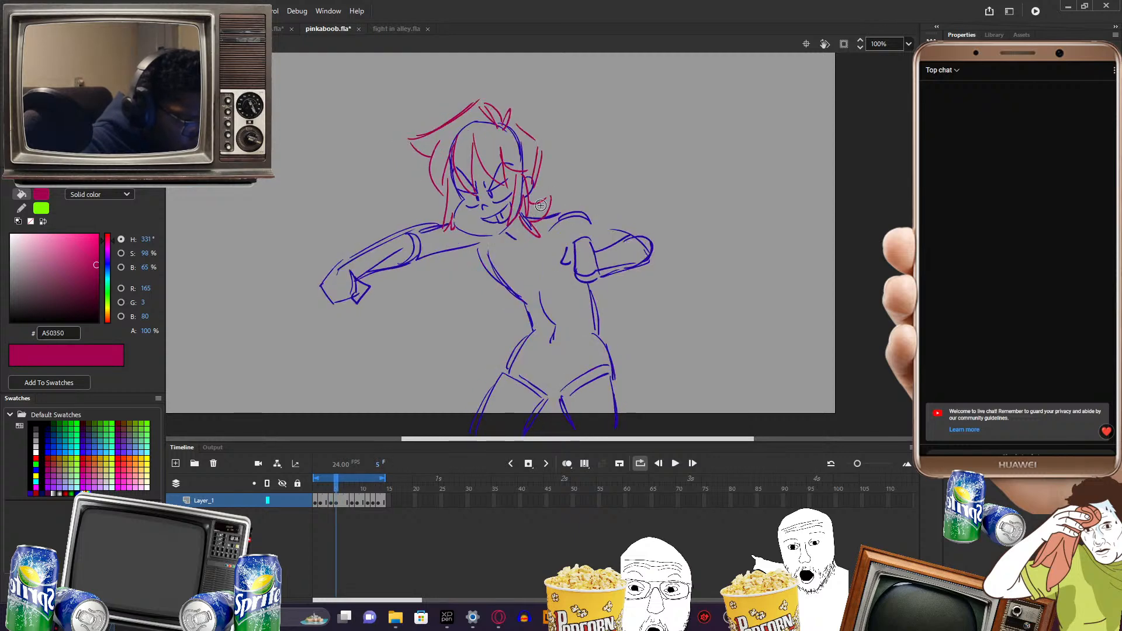
- Sketch the shirt's curved collar around the neck at frame 5 with two lines
key(comma)
key(period)
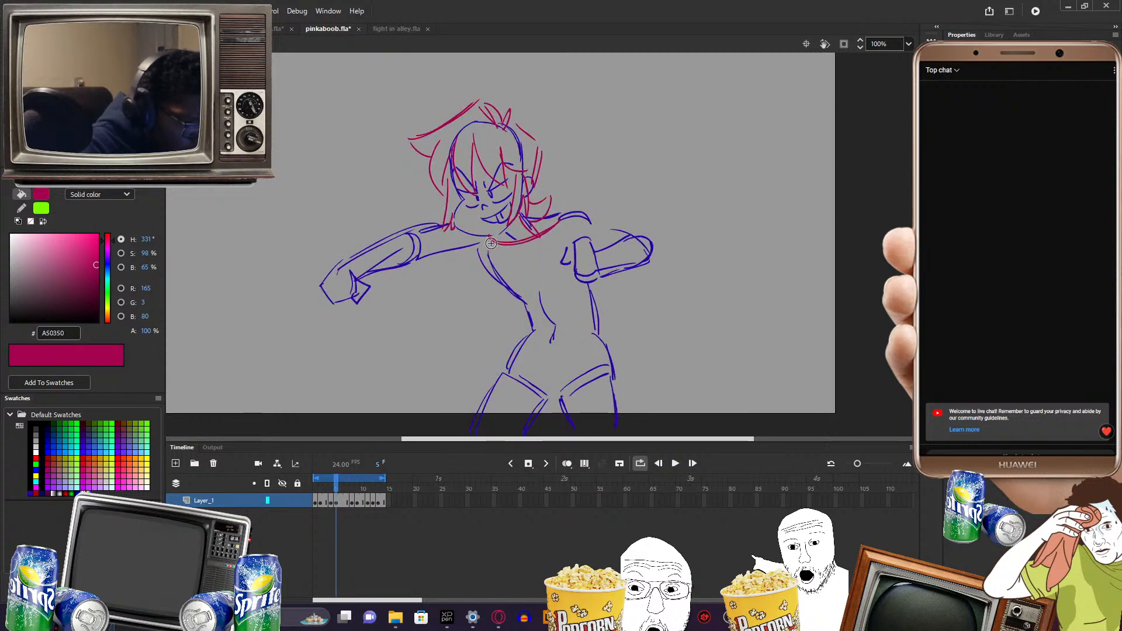
key(comma)
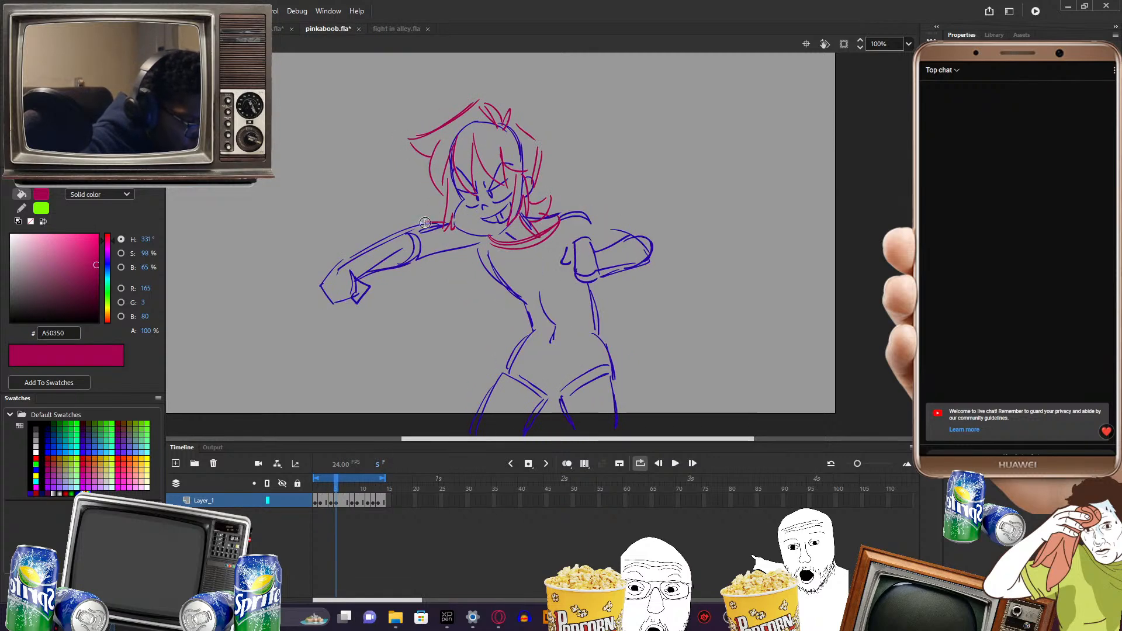
- Sketch the short sleeve on the extended arm and the shoulder lines of the other sleeve at frame 5
drag(425, 222, 438, 261)
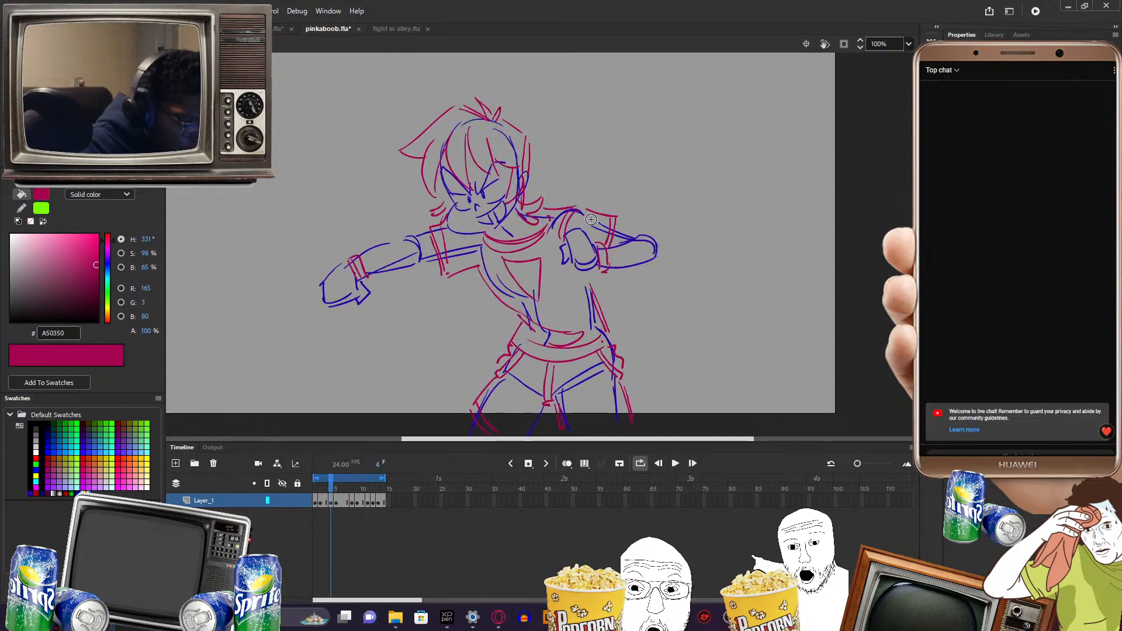
drag(432, 225, 447, 268)
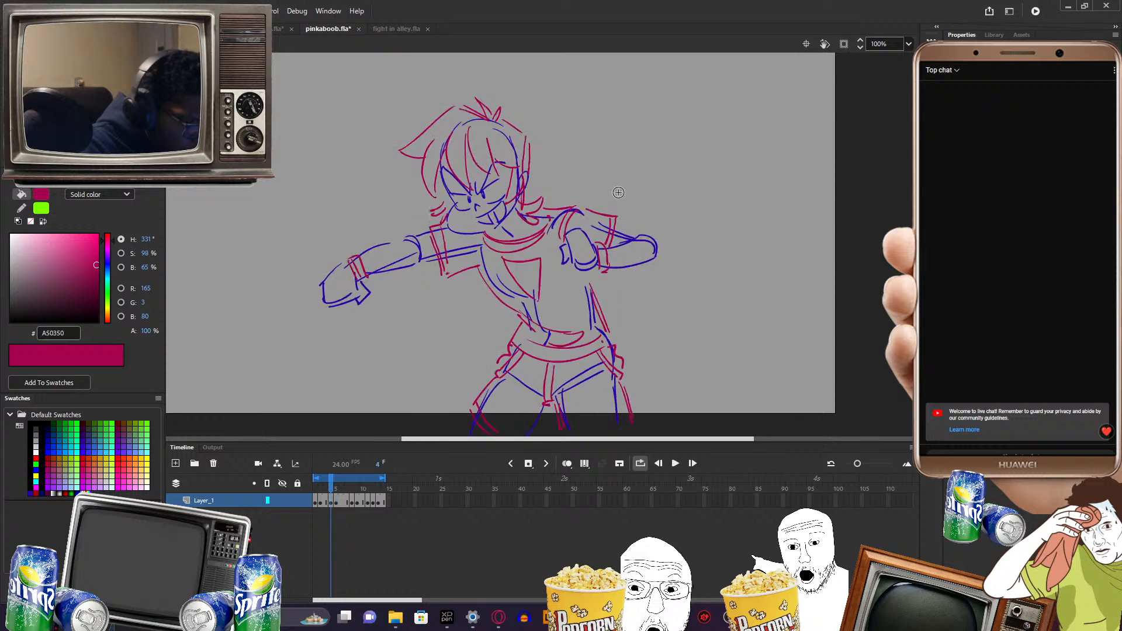
key(.)
key(.)
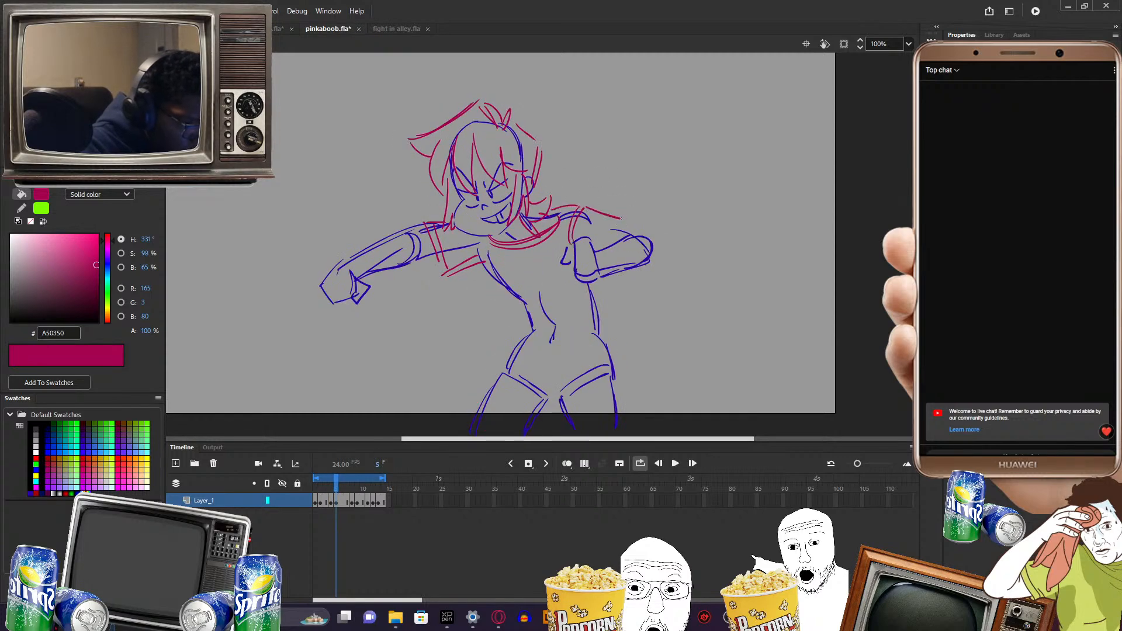
- Sketch the sleeve opening on the bent arm at frame 5
drag(621, 218, 611, 251)
key(.)
key(.)
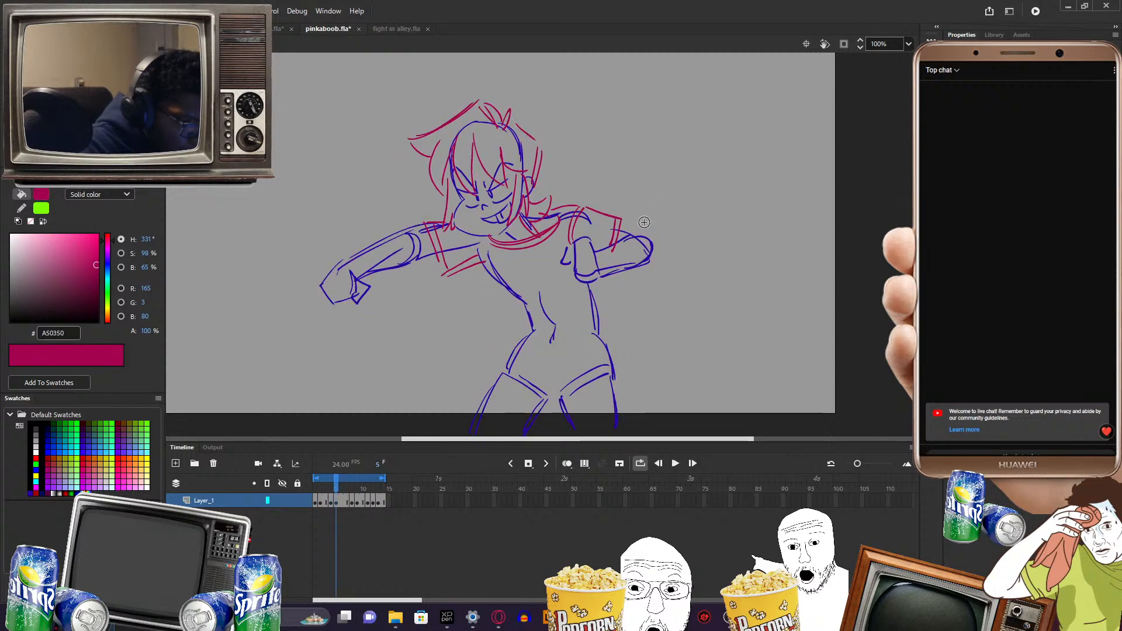
- Sketch the triangular detail on the shirt's chest at frame 5, matching frame 4
key(.)
key(.)
key(.)
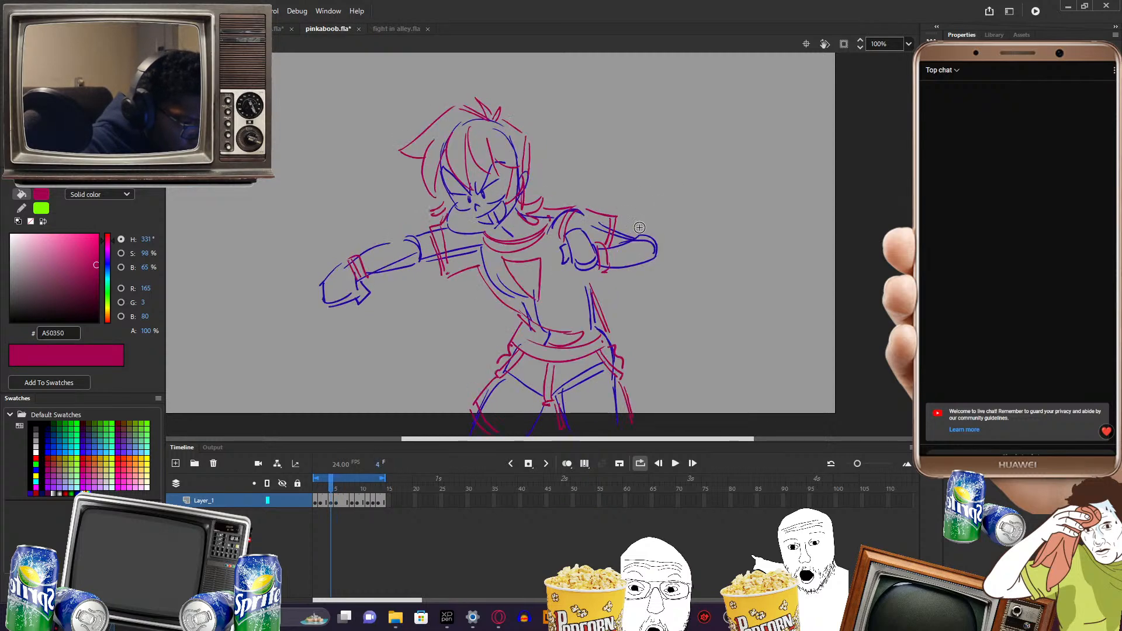
key(.)
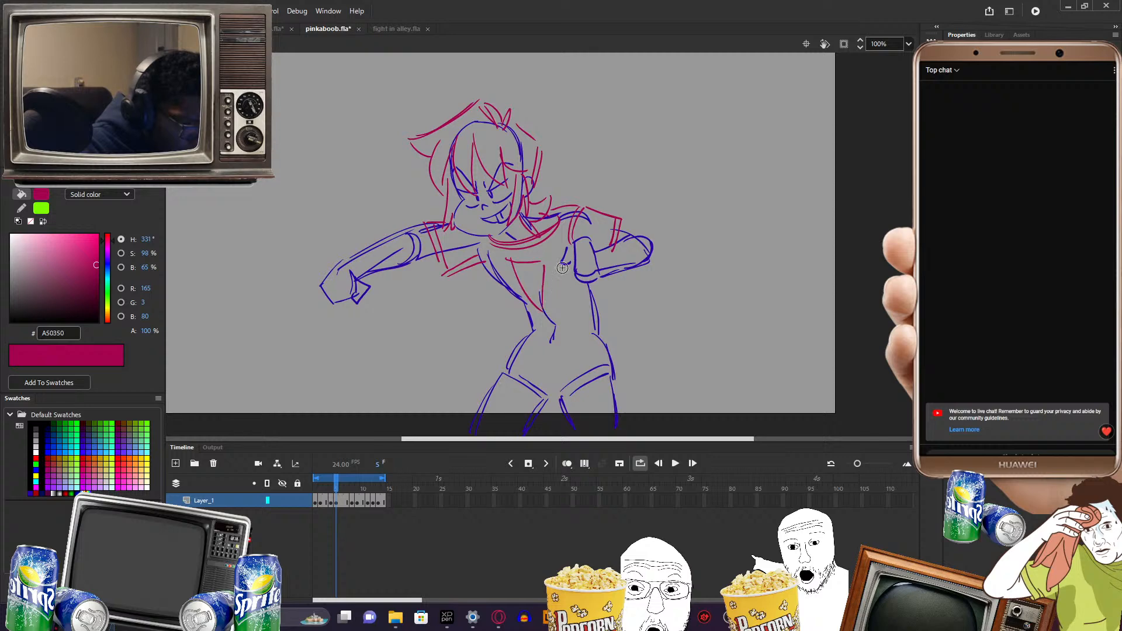
- Sketch the shirt's front edge and curved lower fold down to the hip at frame 5
key(.)
key(.)
key(.)
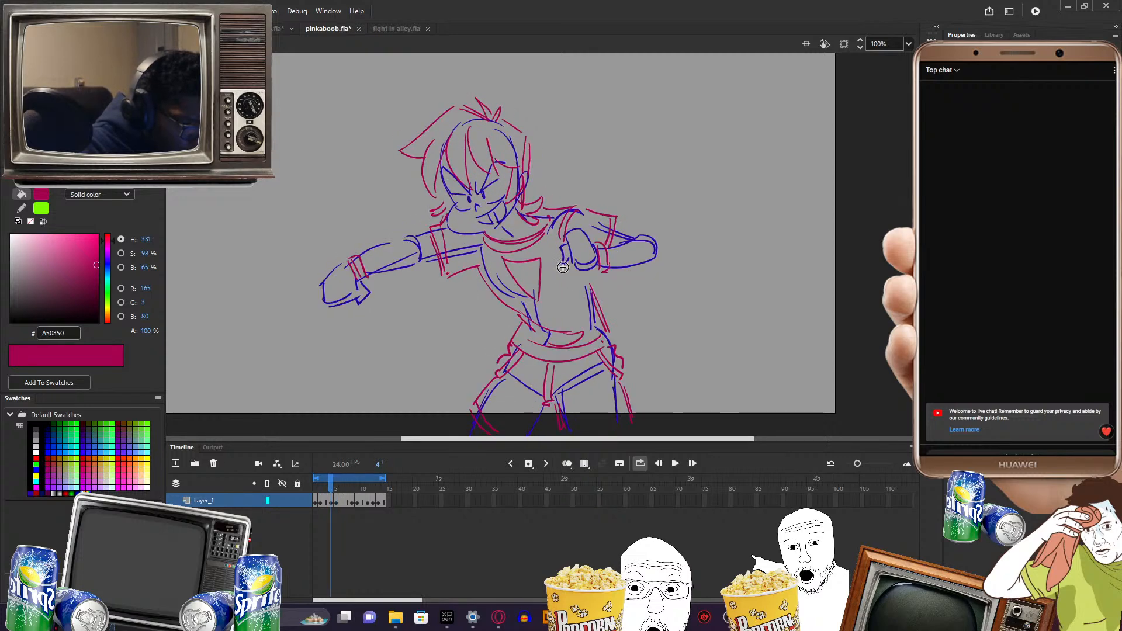
key(.)
key(.)
key(.)
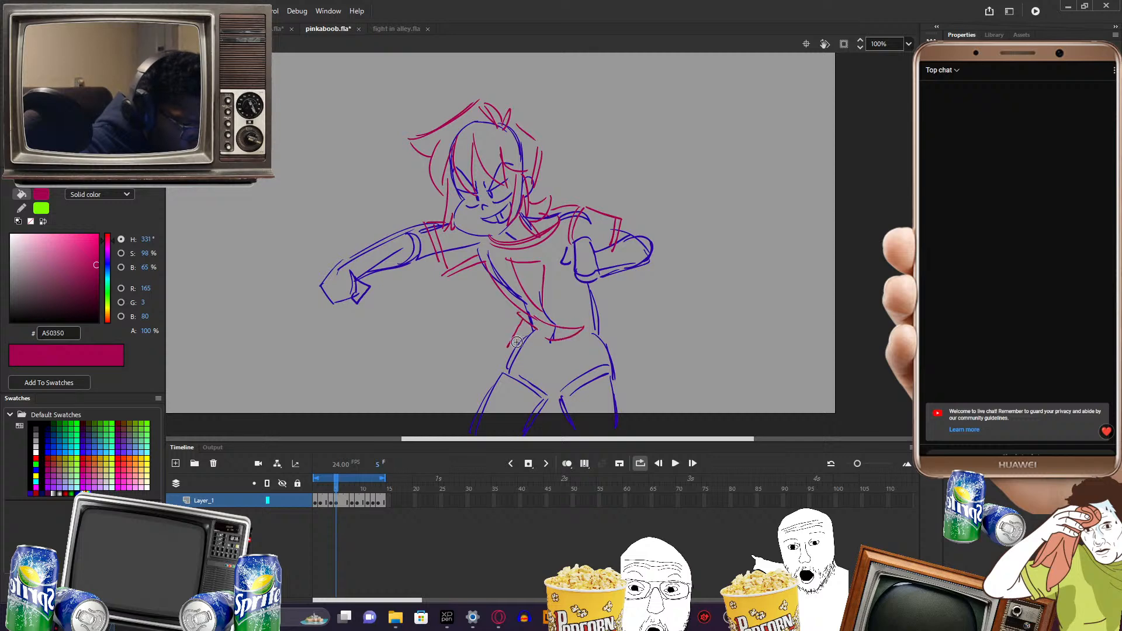
- Sketch the curved band around the hips and the shirt's back edge at frame 5
drag(606, 342, 610, 346)
key(.)
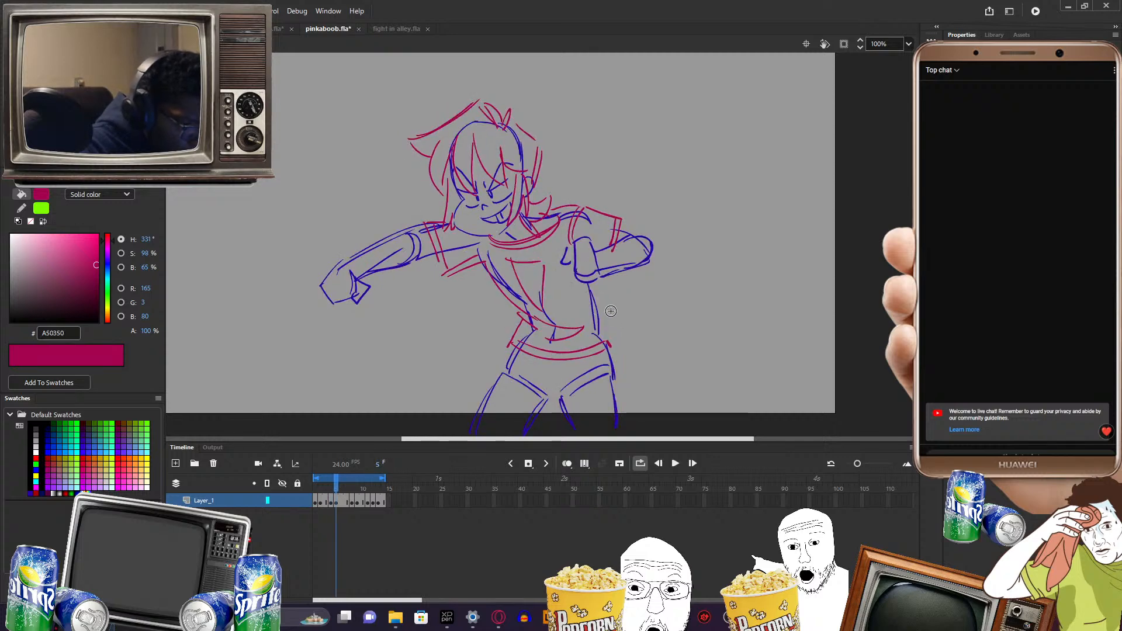
key(.)
key(.)
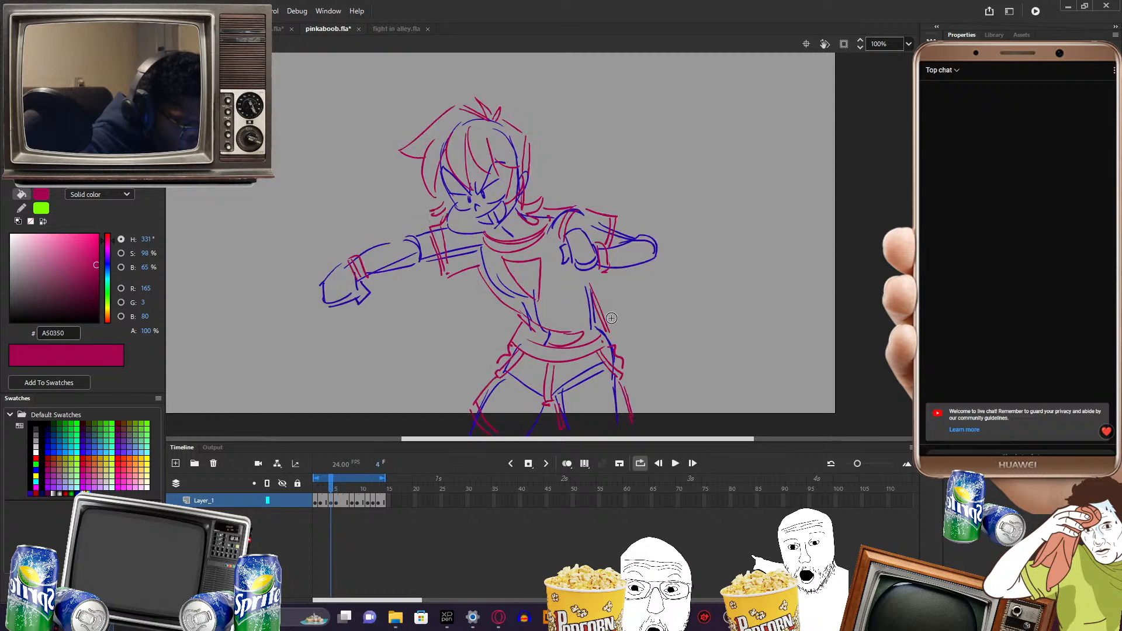
key(.)
drag(593, 287, 608, 329)
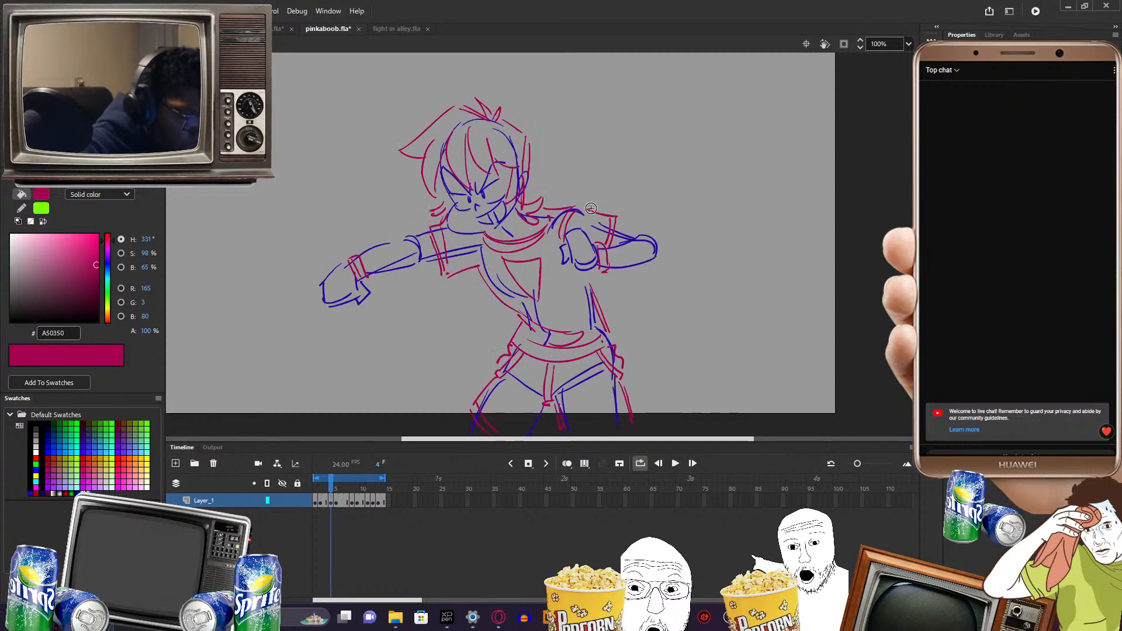
- Sketch the wristbands on the bent and extended forearms at frame 5, using frame 4 as reference
key(.)
key(.)
key(.)
key(.)
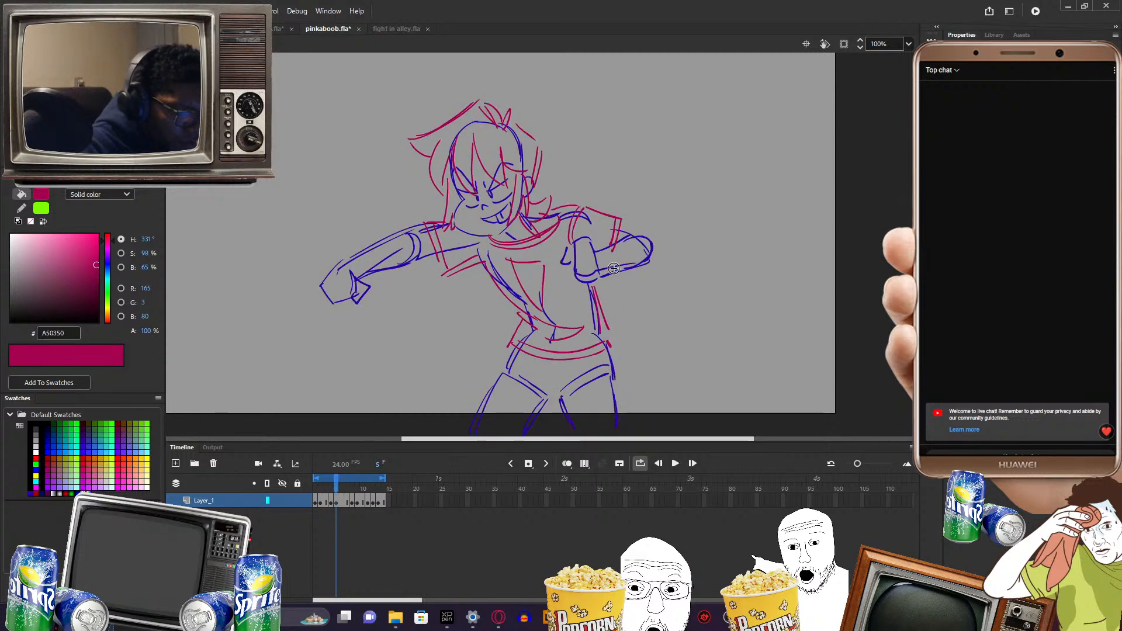
key(.)
key(.)
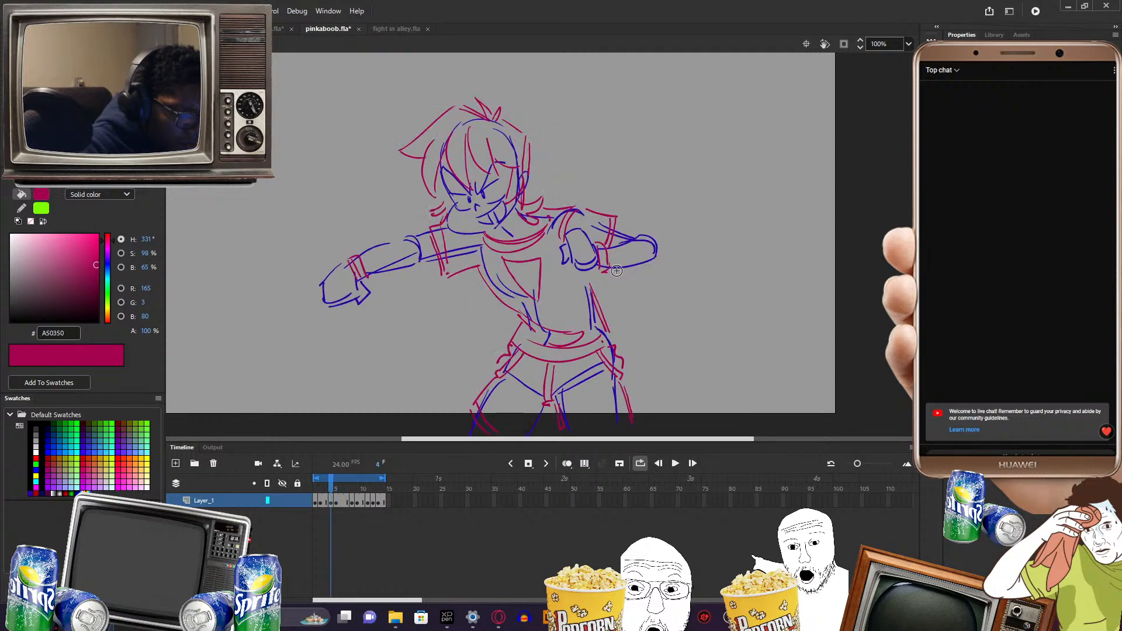
key(.)
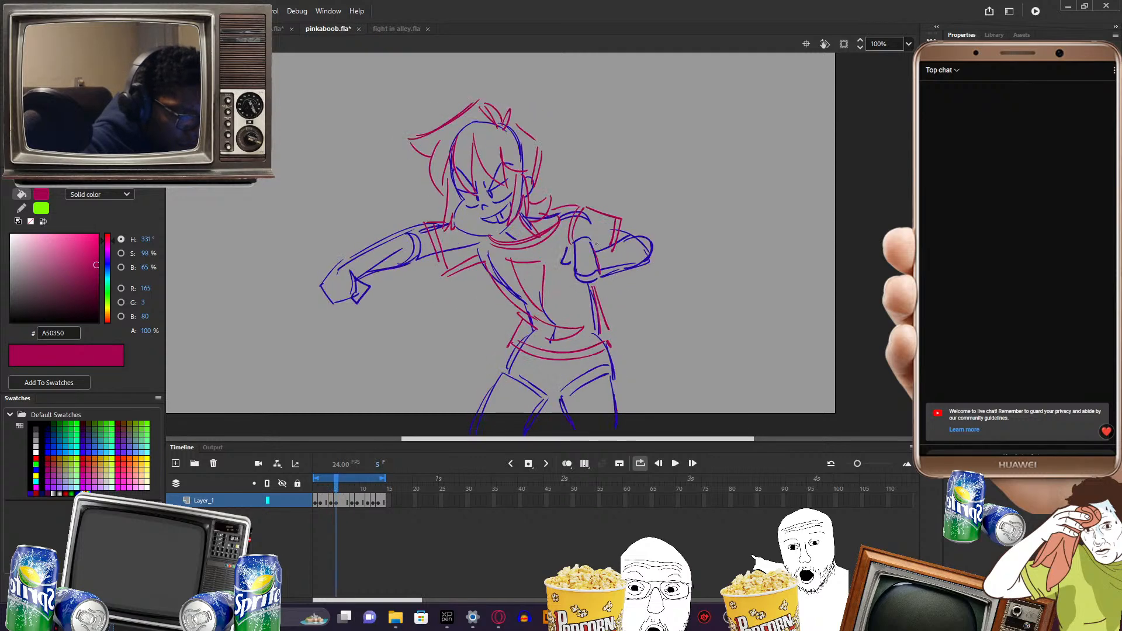
key(.)
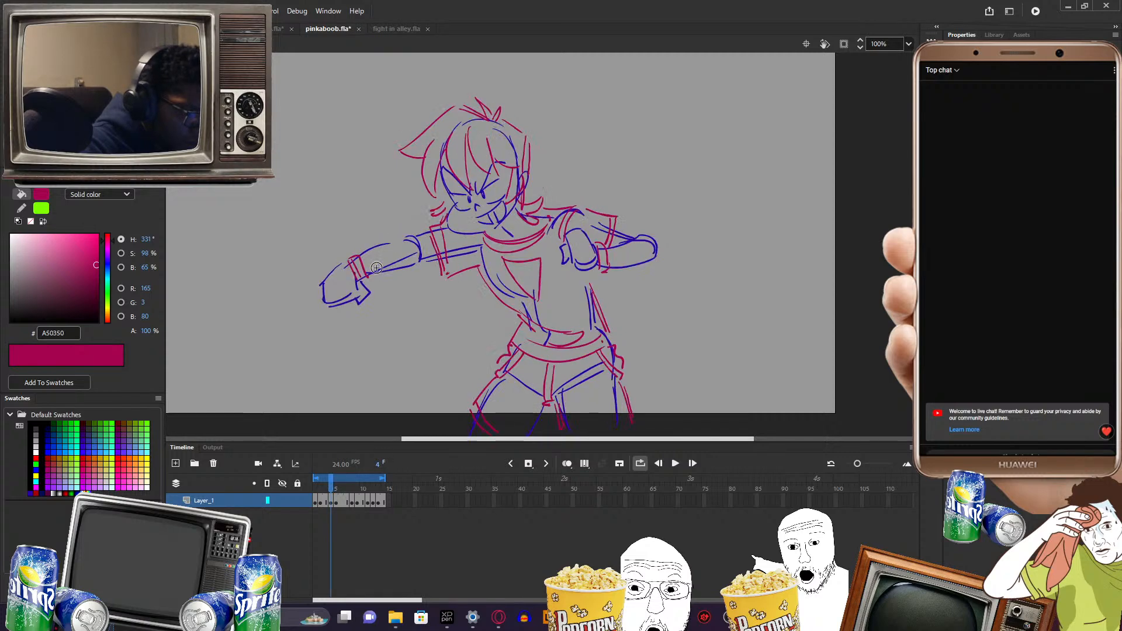
key(.)
key(.)
drag(341, 264, 363, 280)
key(comma)
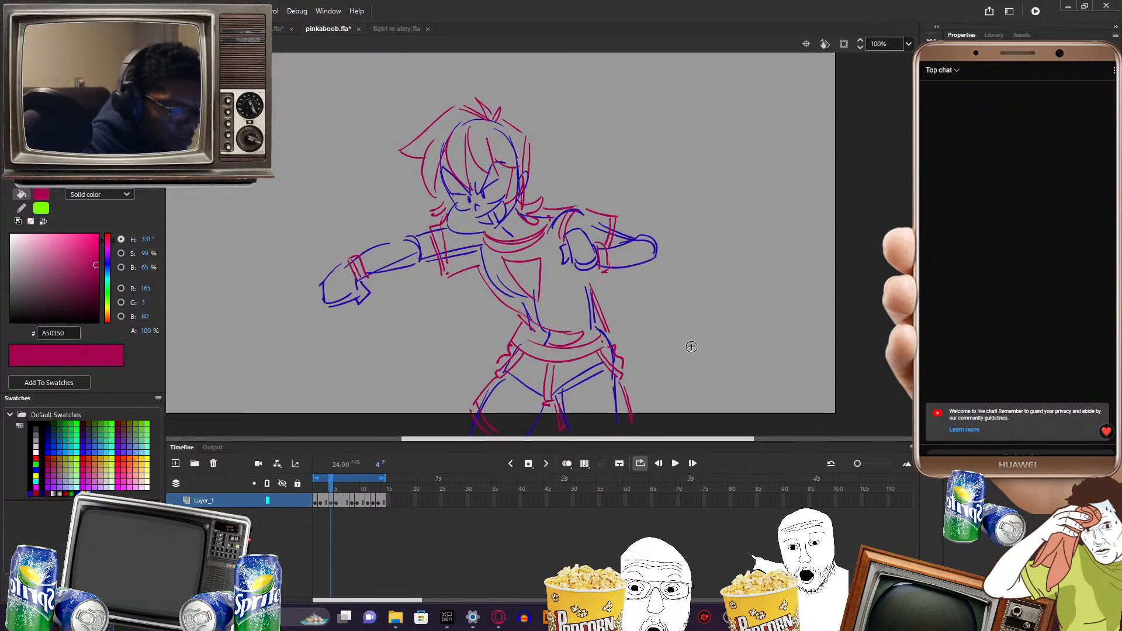
- Sketch the narrow centre strip running down from the hip band to the crotch at frame 5, matching frame 4
key(period)
key(comma)
key(period)
key(comma)
key(period)
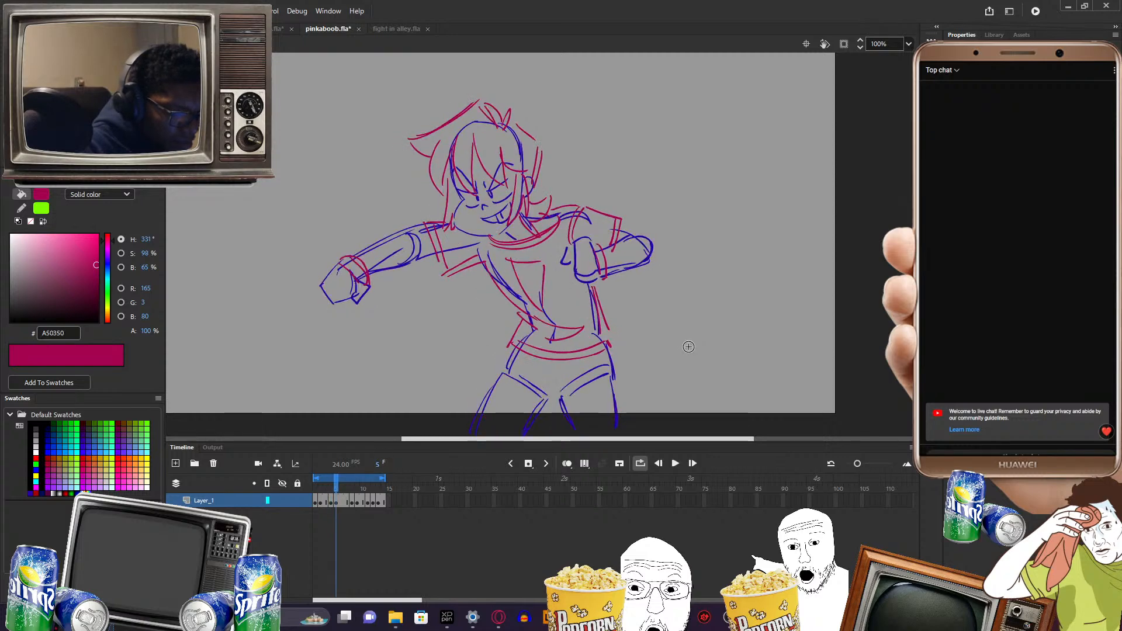
key(comma)
key(period)
key(comma)
key(period)
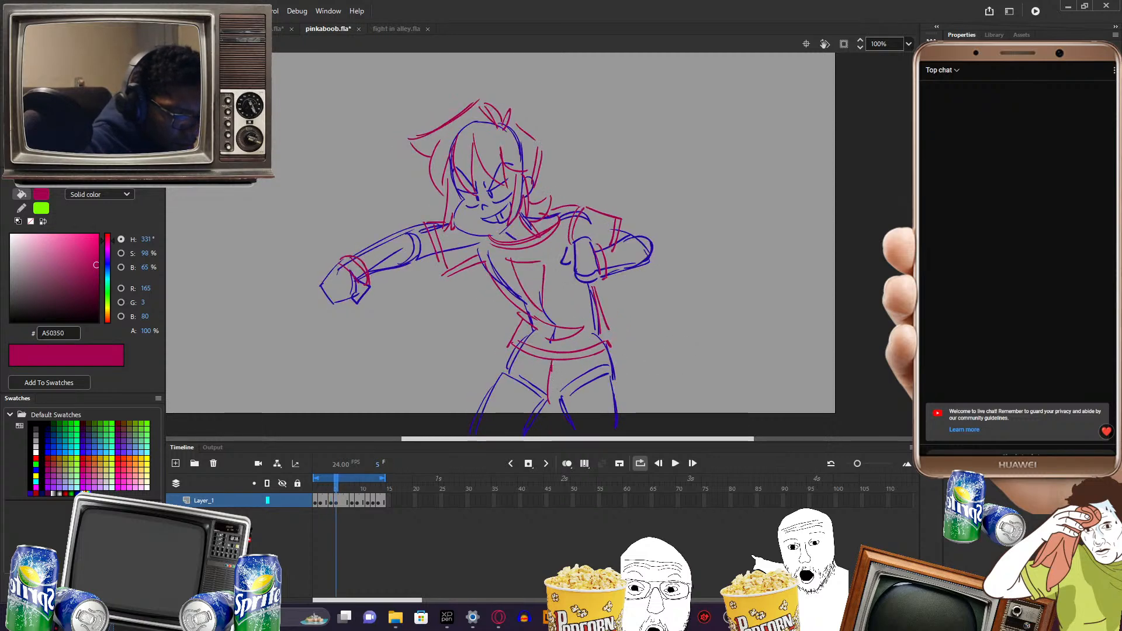
key(comma)
key(period)
key(comma)
key(period)
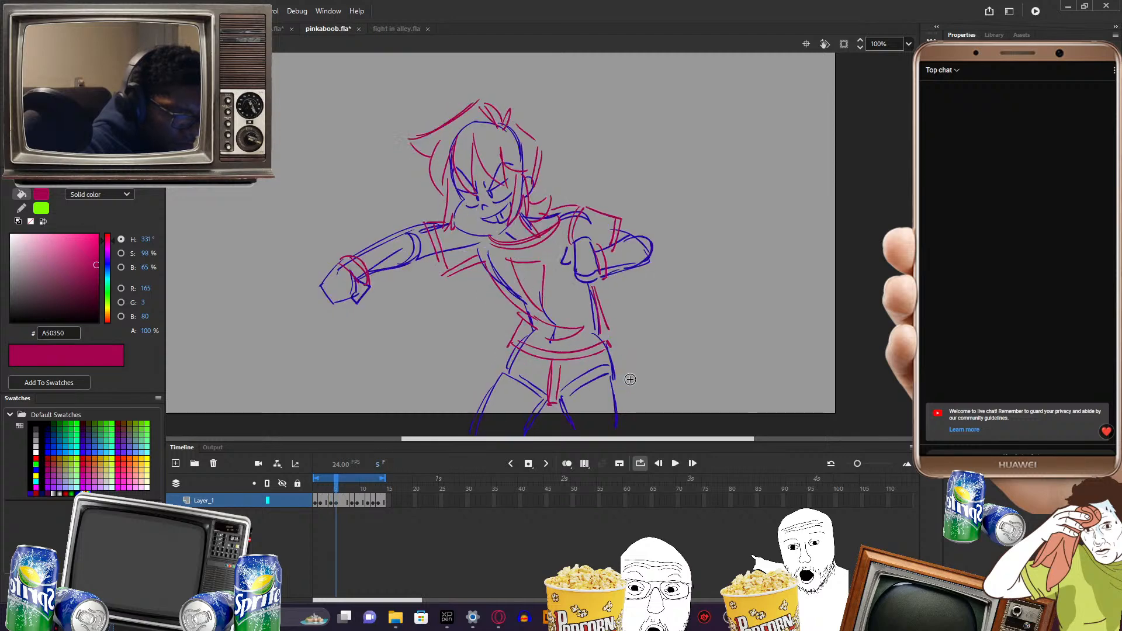
- Sketch the slanted pocket lines on both hips at frame 5
key(comma)
key(period)
key(comma)
key(period)
key(comma)
key(period)
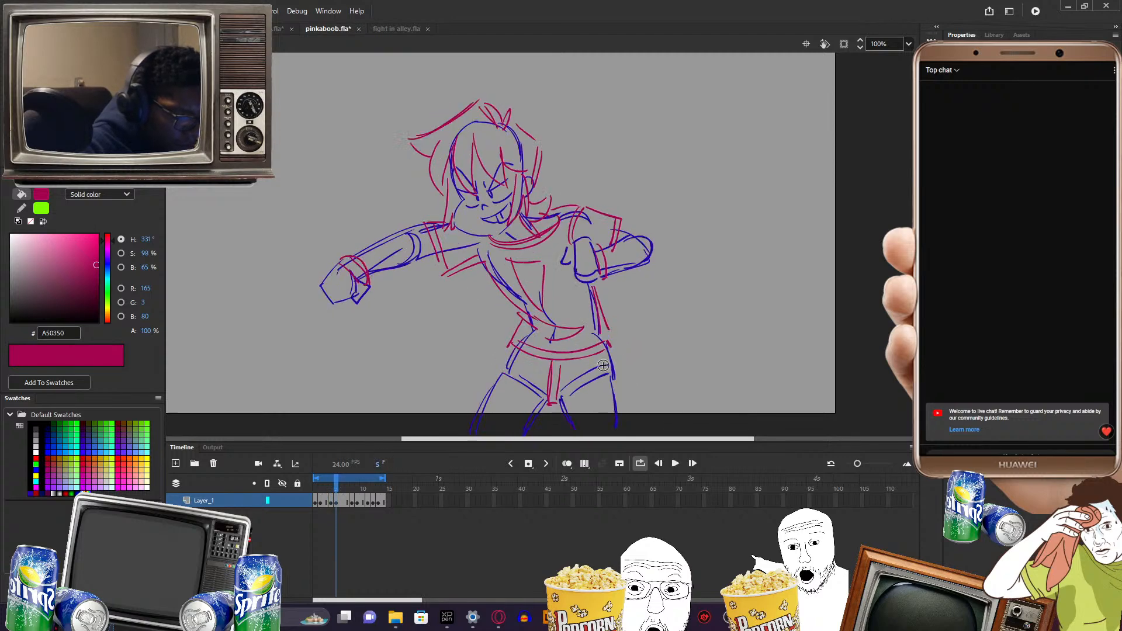
mouse_move(513, 359)
mouse_down()
mouse_move(499, 380)
mouse_move(515, 351)
mouse_up()
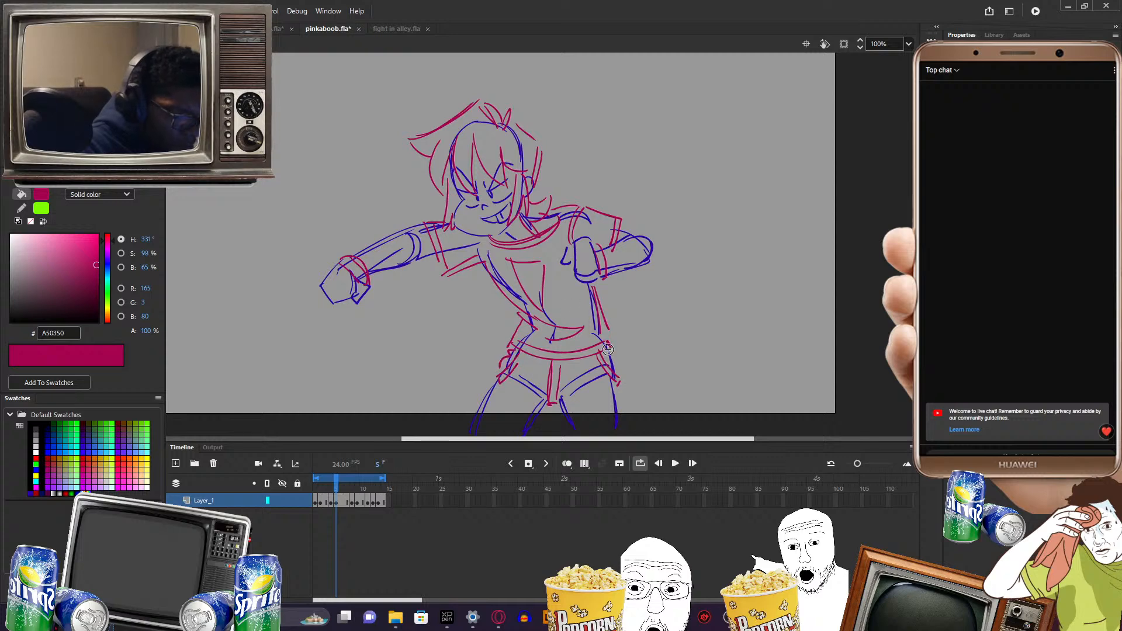
- Sketch the small bulging folds on the outside of the rear hip at frame 5, using frame 4 as reference
key(comma)
key(period)
key(comma)
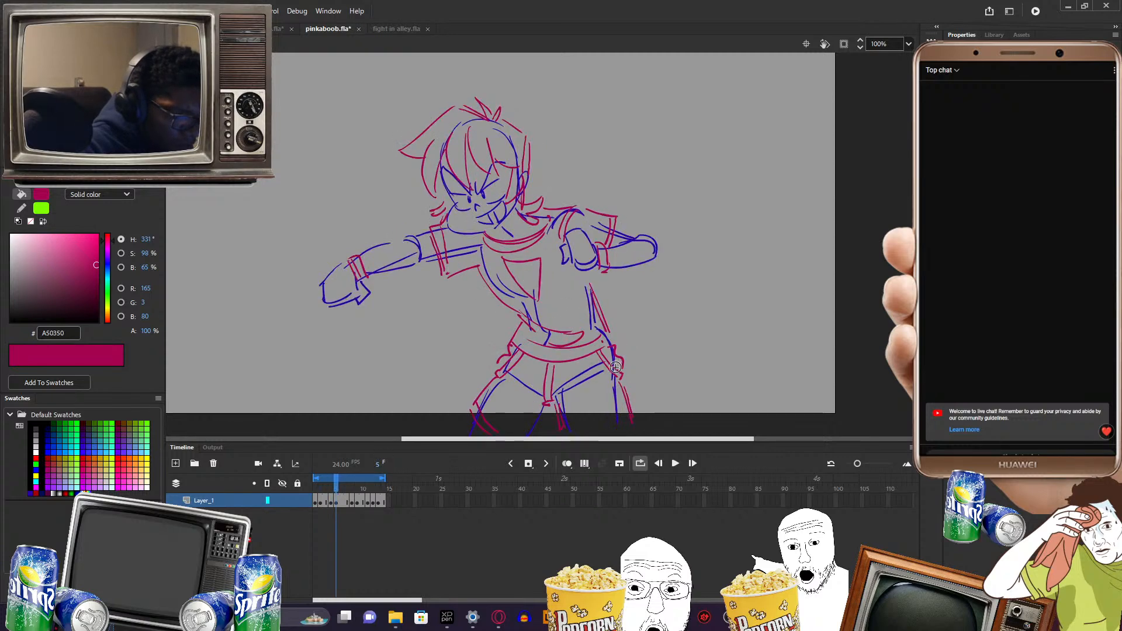
key(period)
key(comma)
key(period)
key(comma)
key(period)
key(comma)
key(period)
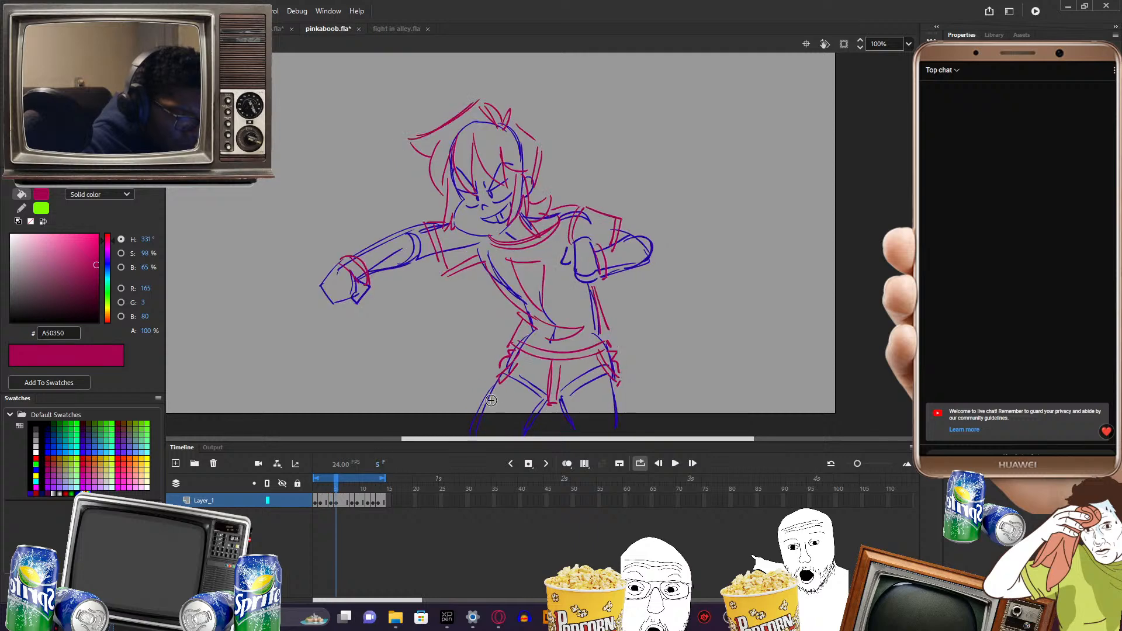
- Sketch the trouser leg edges around both thighs at frame 5, matching frame 4
key(comma)
key(period)
key(comma)
key(period)
key(comma)
key(period)
key(comma)
key(period)
key(comma)
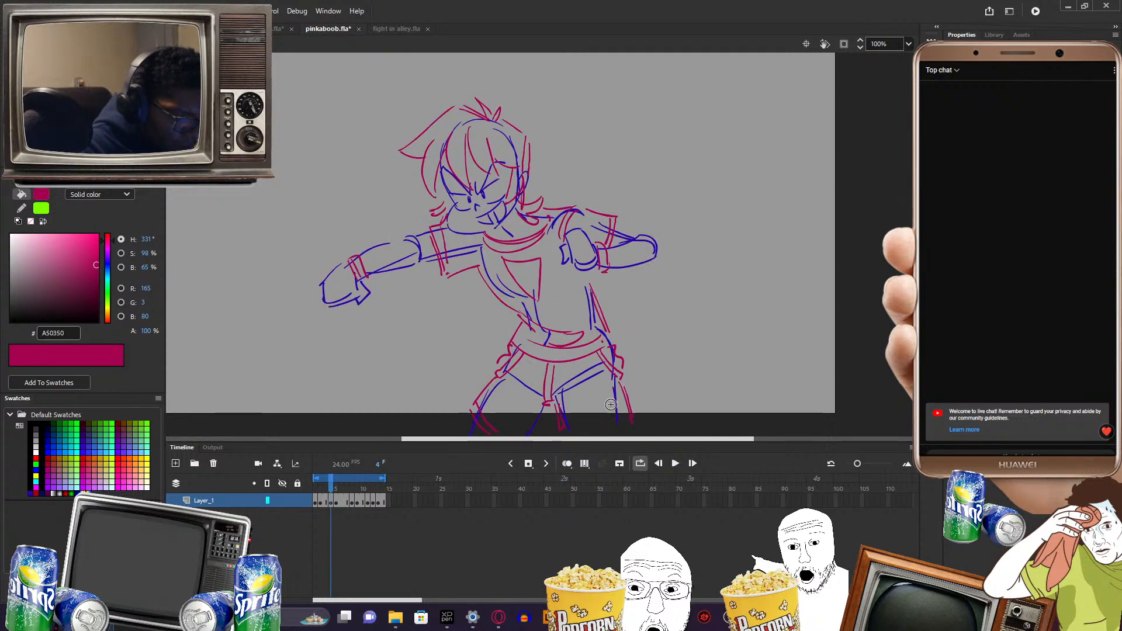
key(period)
drag(560, 413, 565, 429)
drag(619, 393, 626, 423)
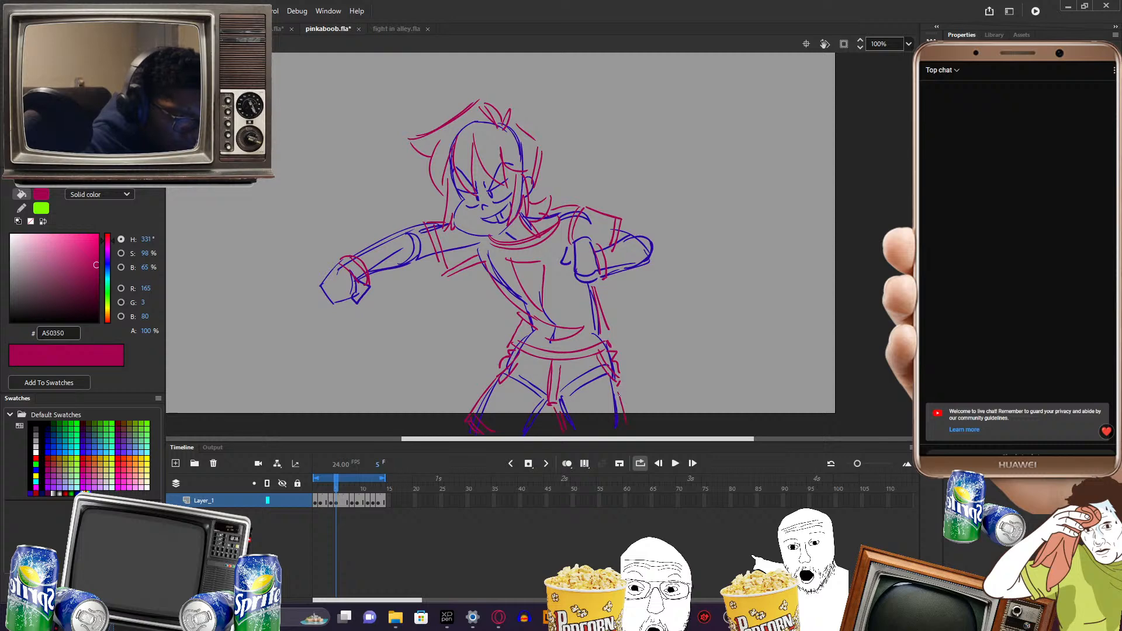
- Flip back and forth through the early frames to review how the hair and clothing move through the punch
key(comma)
key(comma)
key(period)
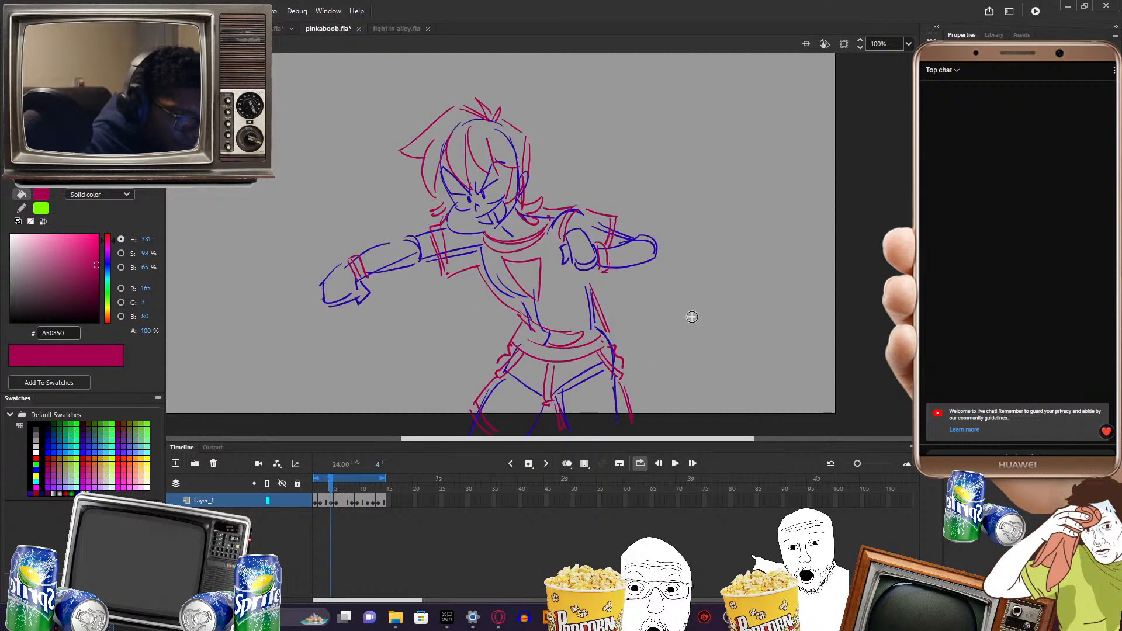
key(period)
key(period)
key(period)
key(period)
key(comma)
key(comma)
key(comma)
key(comma)
key(comma)
key(comma)
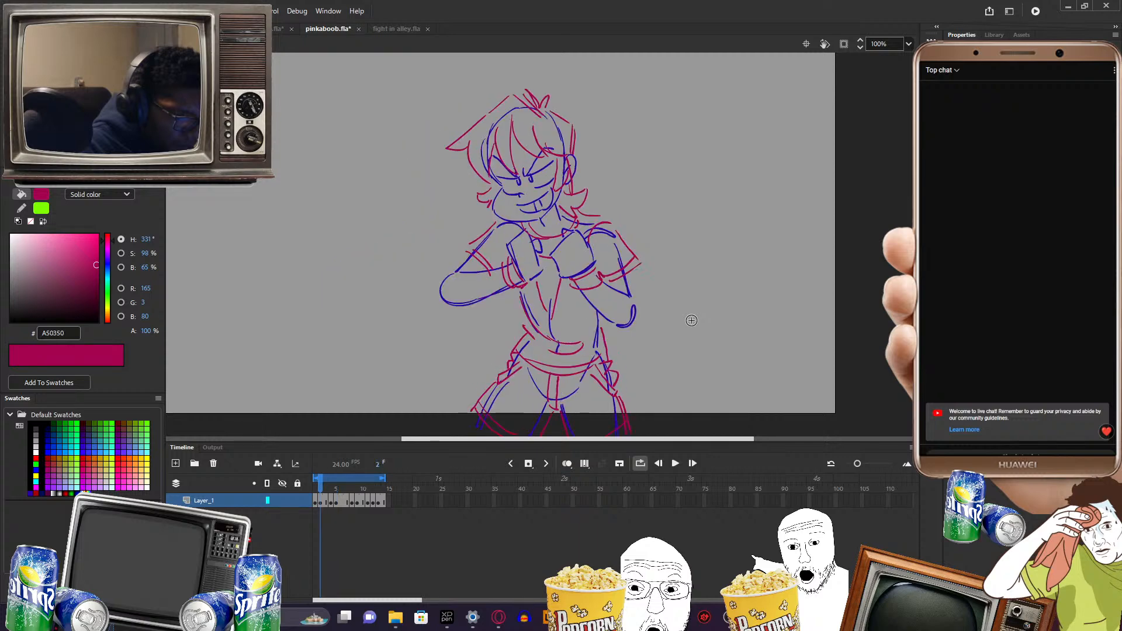
- Replace the bare figure at frame 8 with a copy of the clothed frame 2 sketch, pasted in place
key(period)
key(period)
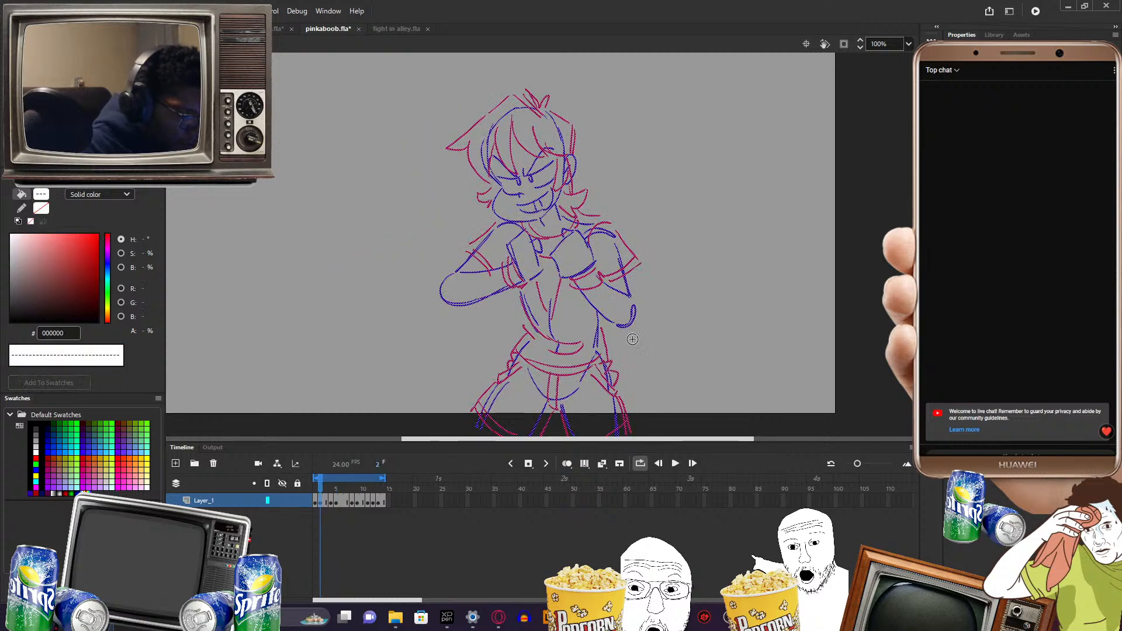
key(period)
key(period)
key(period)
key(period)
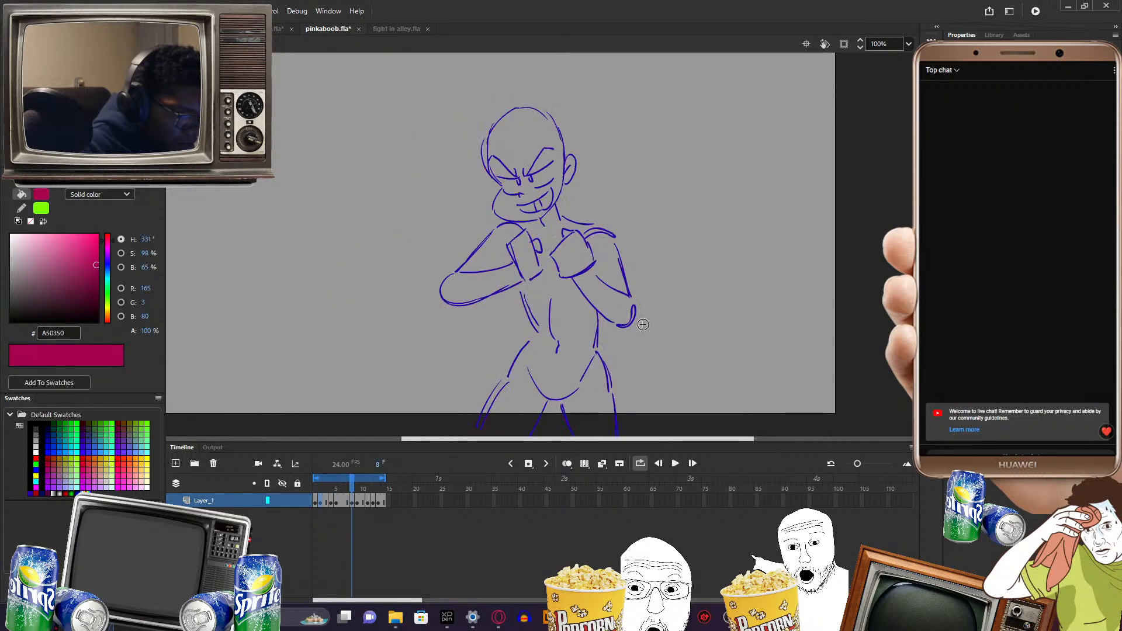
click(321, 506)
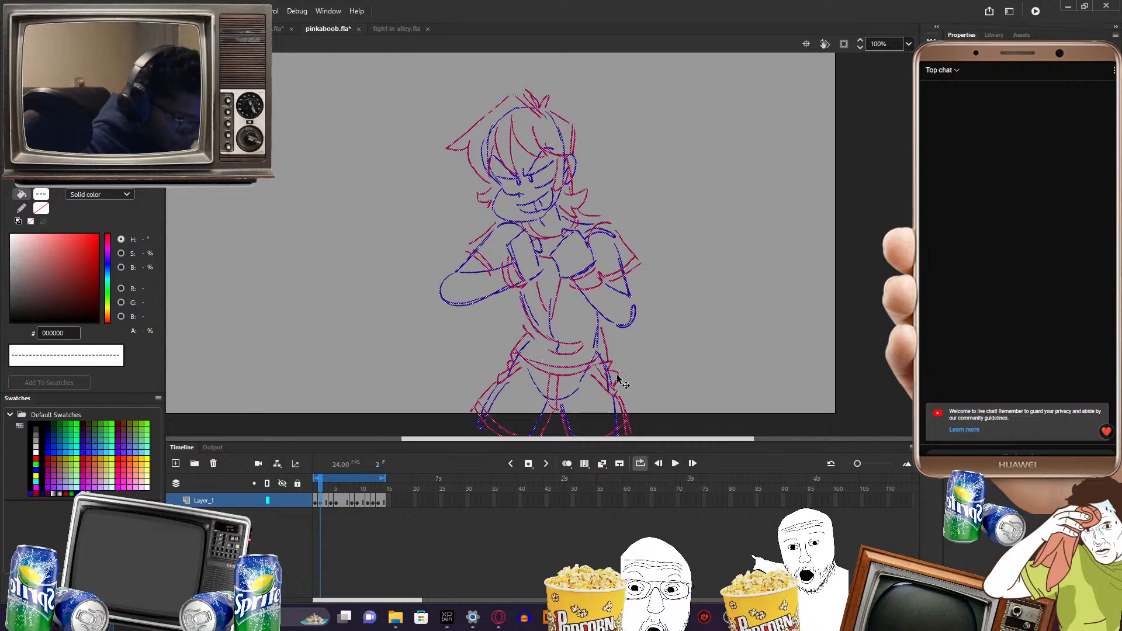
click(352, 500)
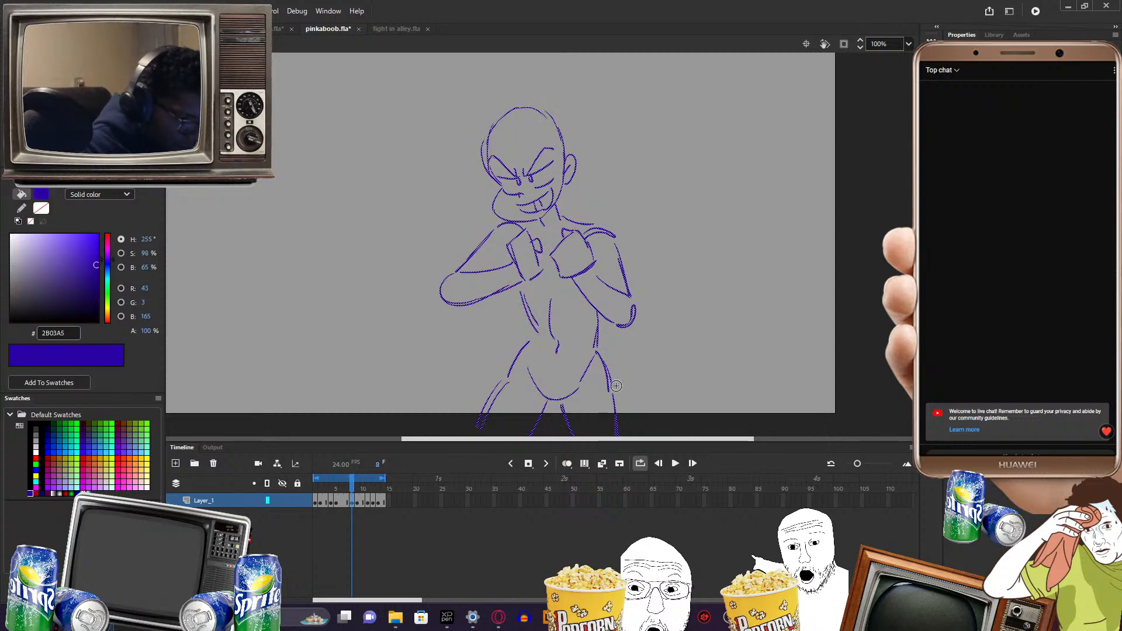
key(Delete)
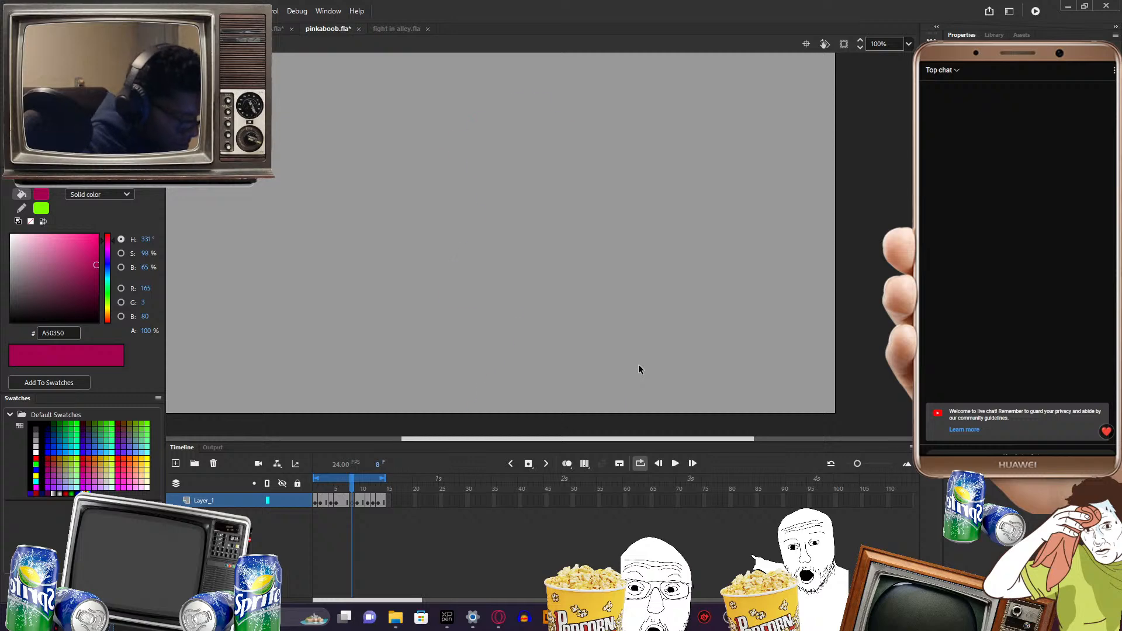
key(ctrl+shift+v)
click(638, 378)
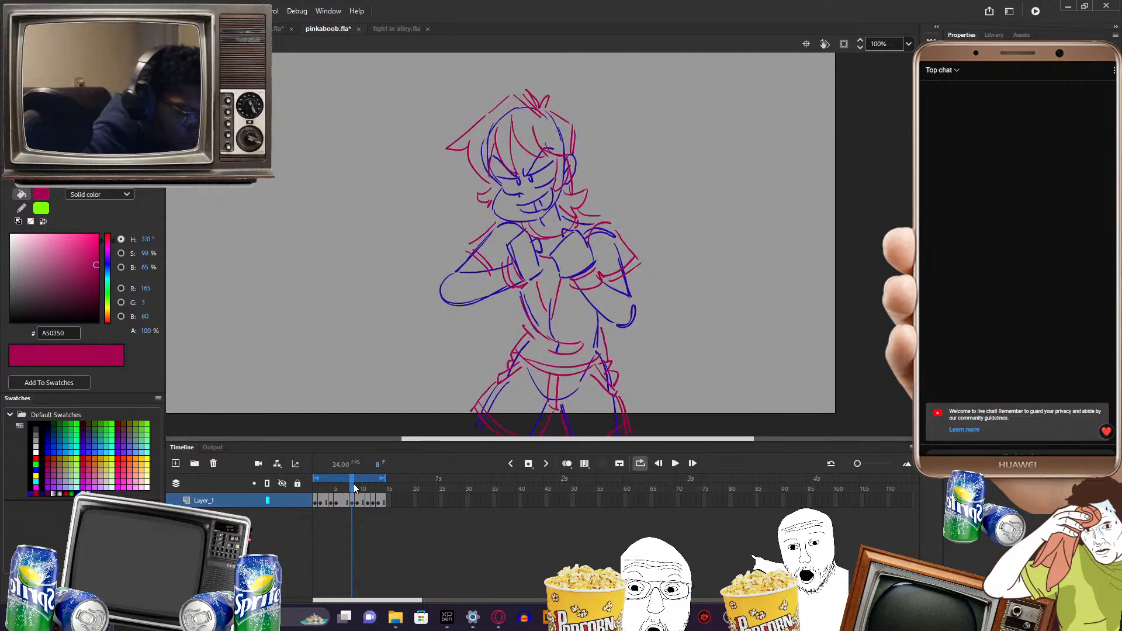
- Copy the clothed sketch from frame 1 and paste it in place of the bare figure at frame 9
mouse_move(353, 483)
mouse_down()
mouse_move(325, 478)
mouse_move(384, 477)
mouse_move(358, 478)
mouse_move(360, 467)
mouse_move(312, 478)
mouse_up()
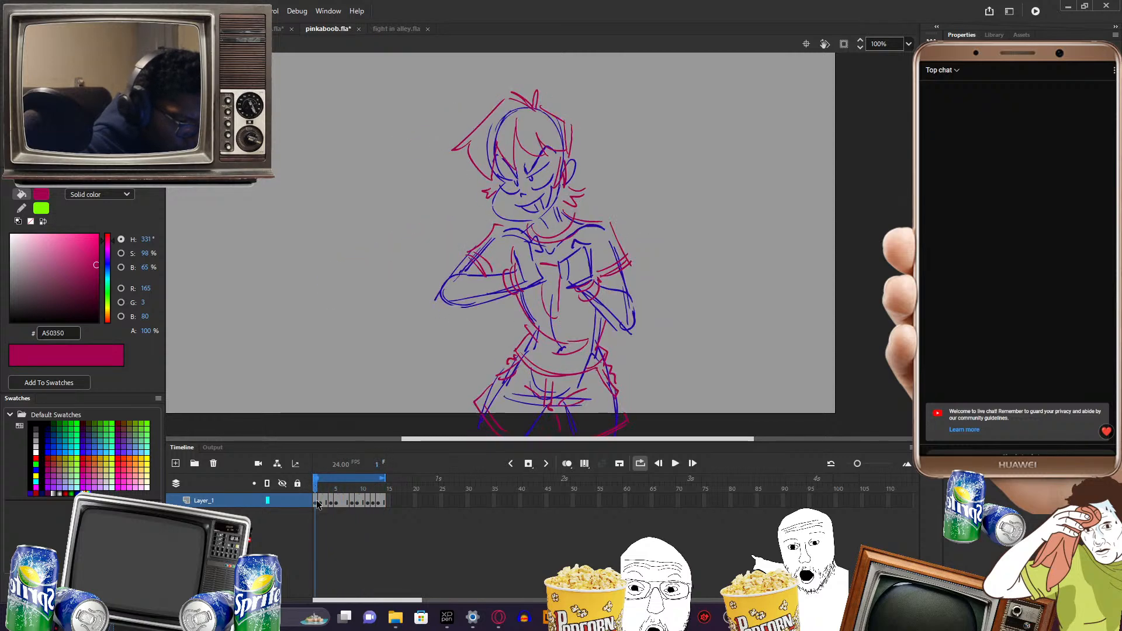
click(317, 500)
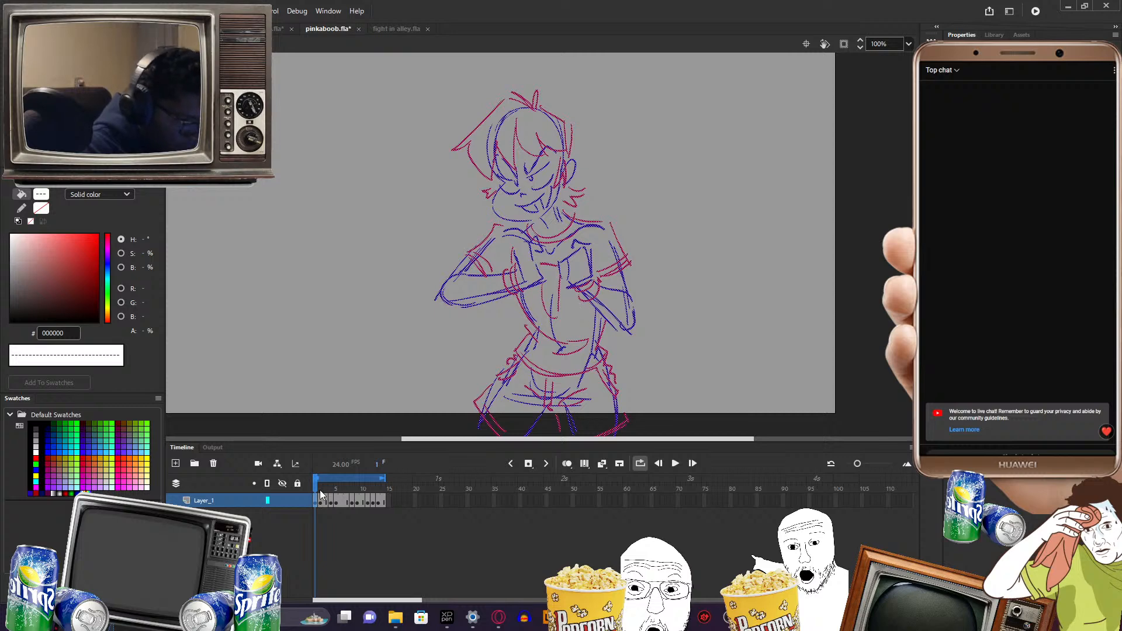
drag(320, 490, 358, 480)
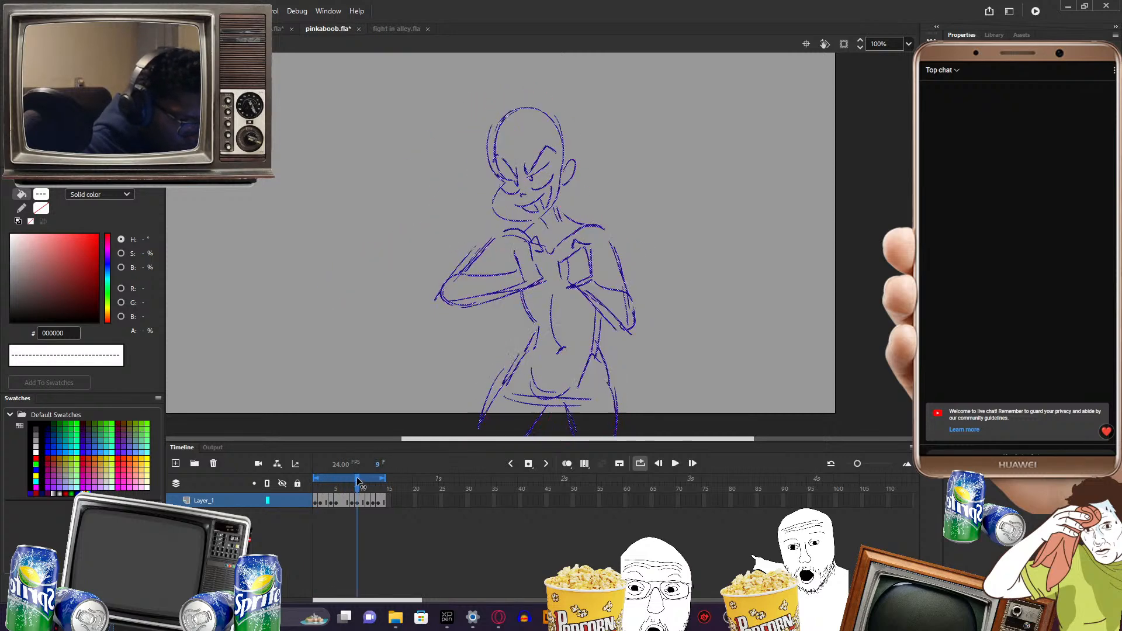
click(359, 502)
key(Delete)
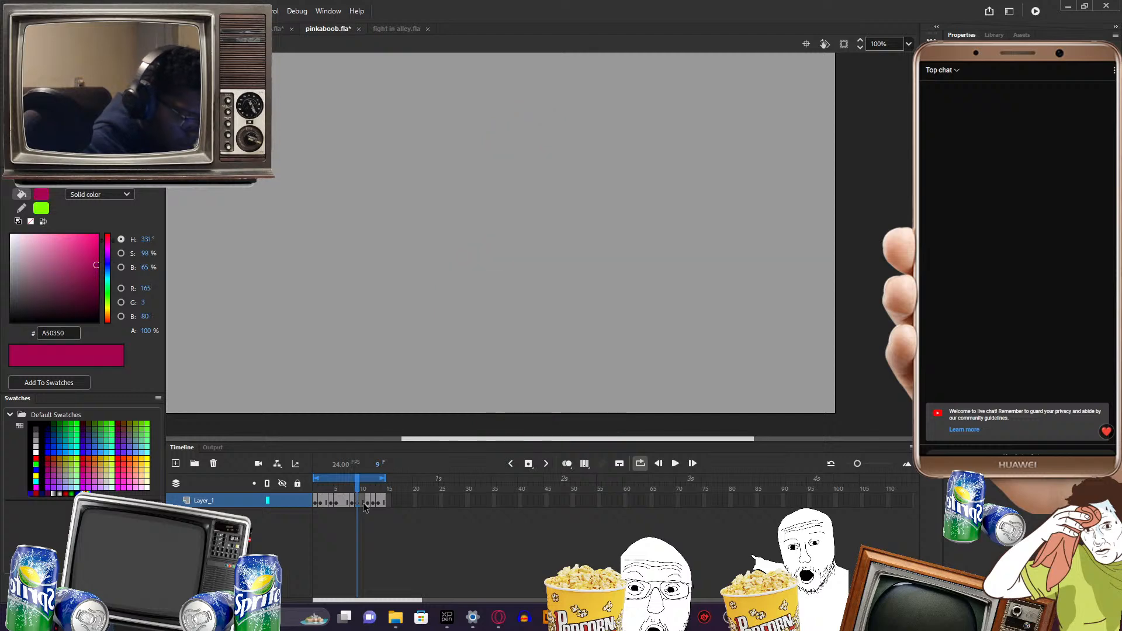
key(ctrl+z)
- Use the same clothed frame 1 sketch in place at frames 10 and 11
mouse_move(356, 484)
mouse_down()
mouse_move(339, 485)
mouse_move(369, 479)
mouse_up()
click(364, 504)
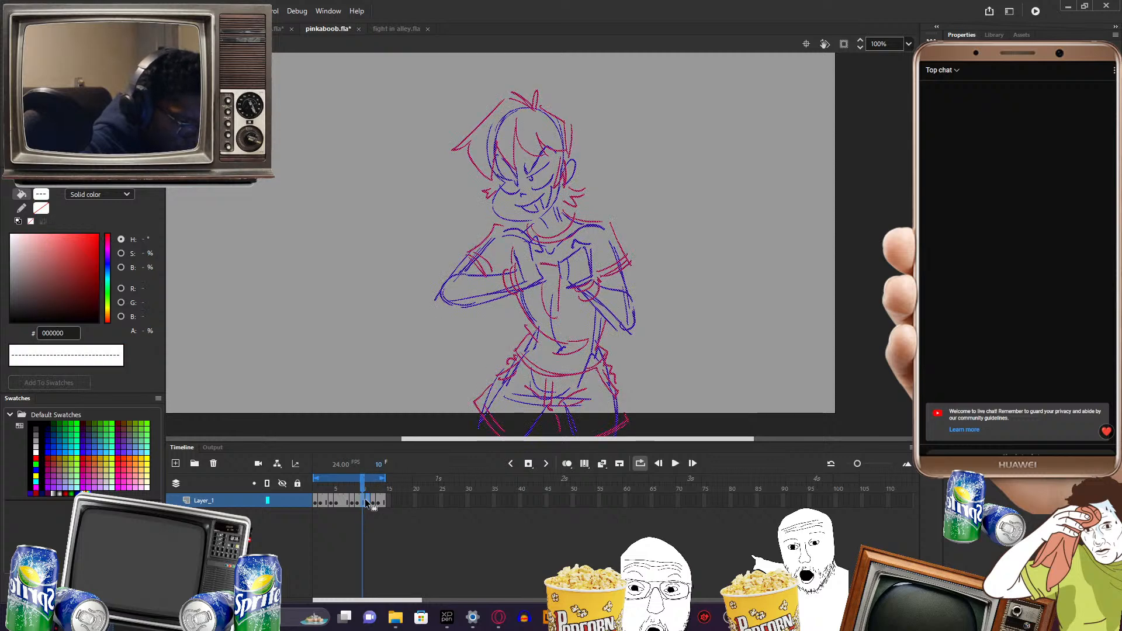
click(369, 499)
- Sketch the fringe strands over the forehead in pink at frame 12, using frame 11 as reference
mouse_move(367, 483)
mouse_down()
mouse_move(325, 492)
mouse_move(375, 490)
mouse_up()
drag(588, 174, 592, 209)
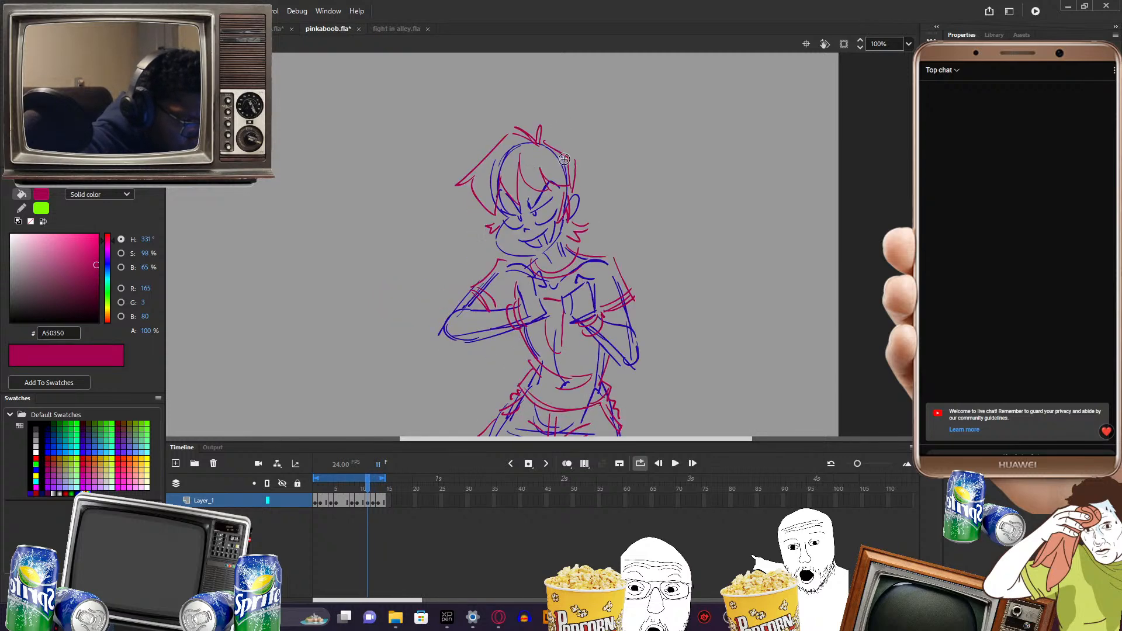
key(.)
drag(491, 165, 503, 227)
key(.)
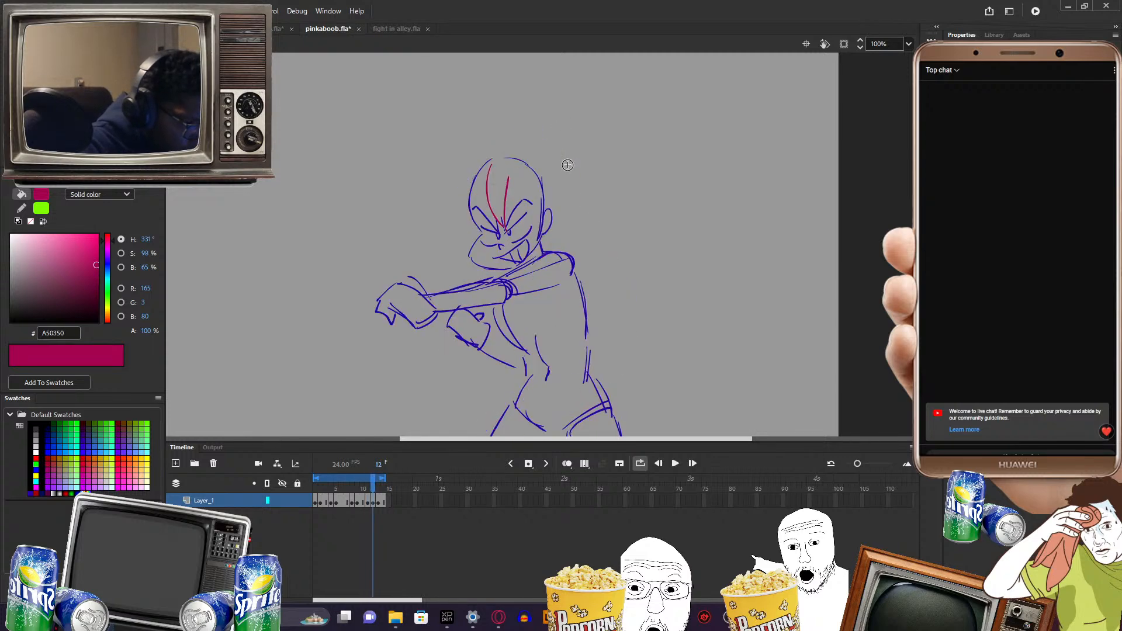
key(.)
key(.)
key(.)
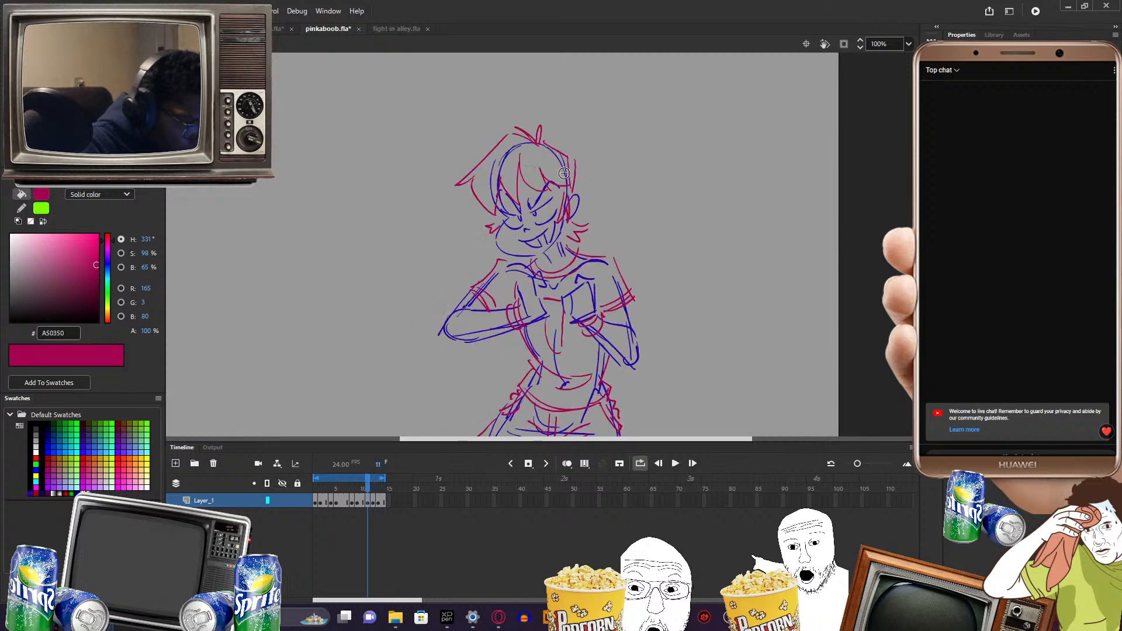
- Sketch the pointed lock sweeping out from the face side of the head up to the crown at frame 12
key(.)
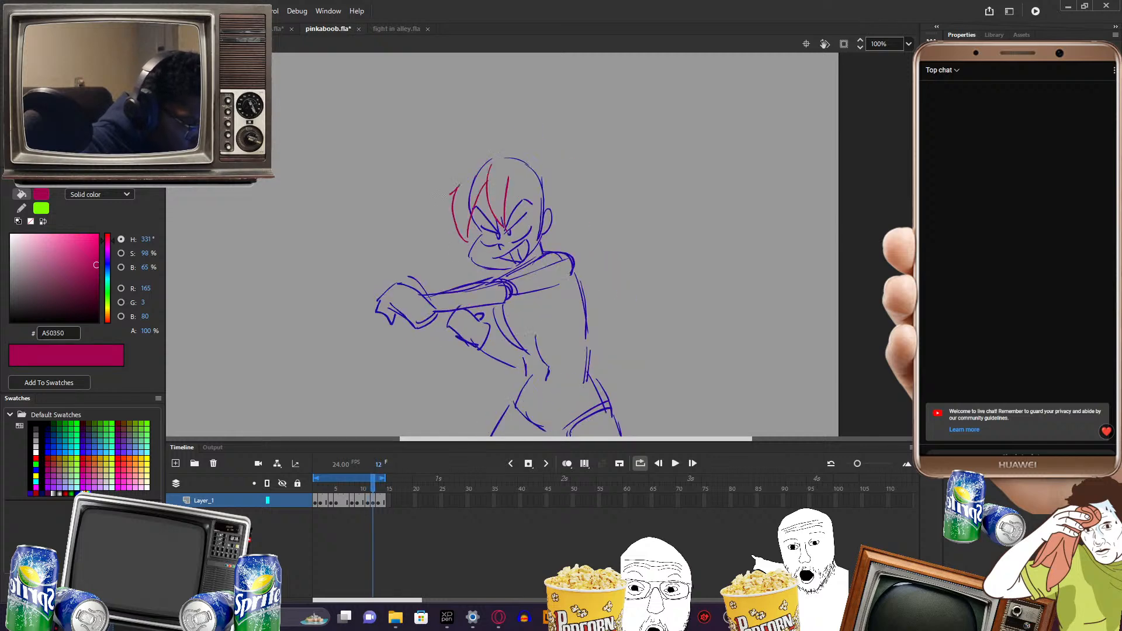
drag(445, 195, 486, 145)
key(.)
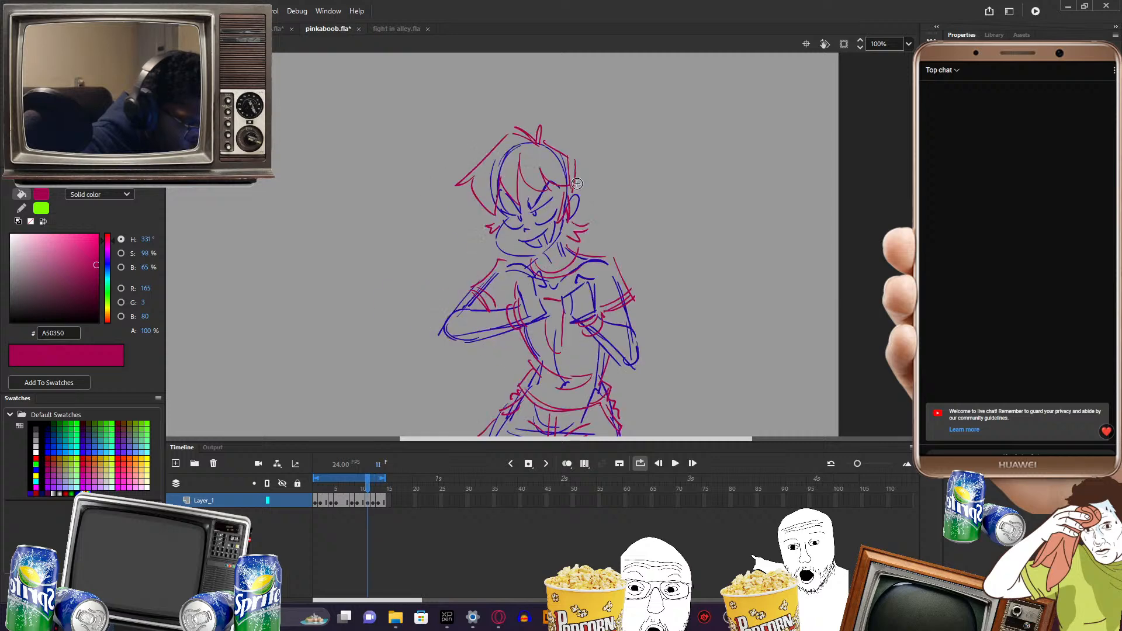
key(.)
key(.)
key(.)
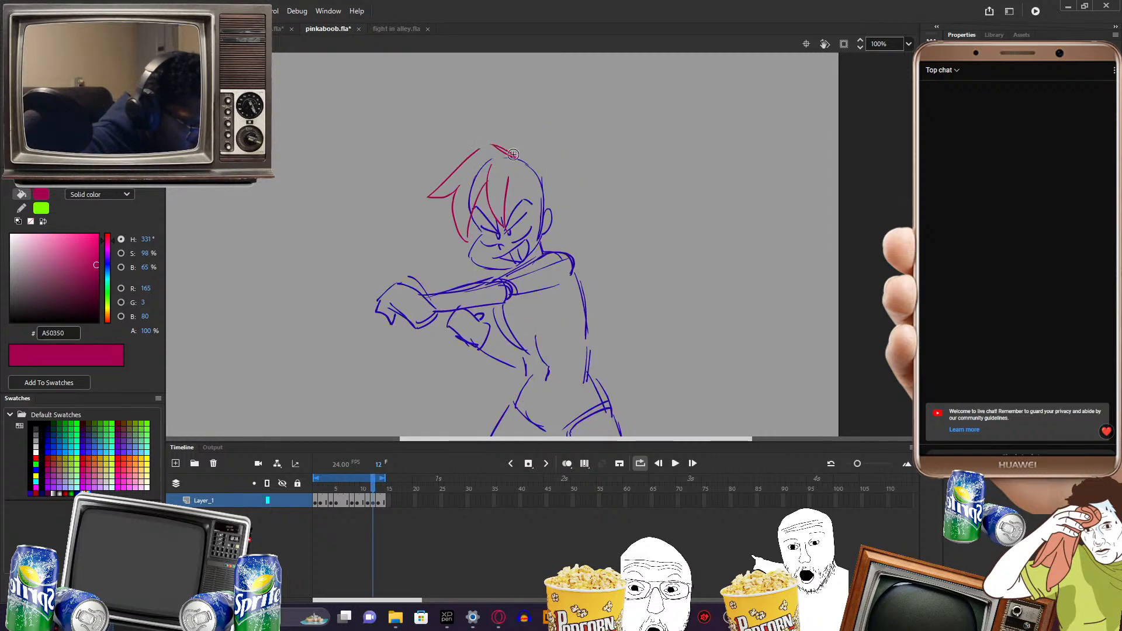
- Sketch the small upright tuft on the crown at frame 12, matching frame 11
drag(512, 136, 526, 161)
key(.)
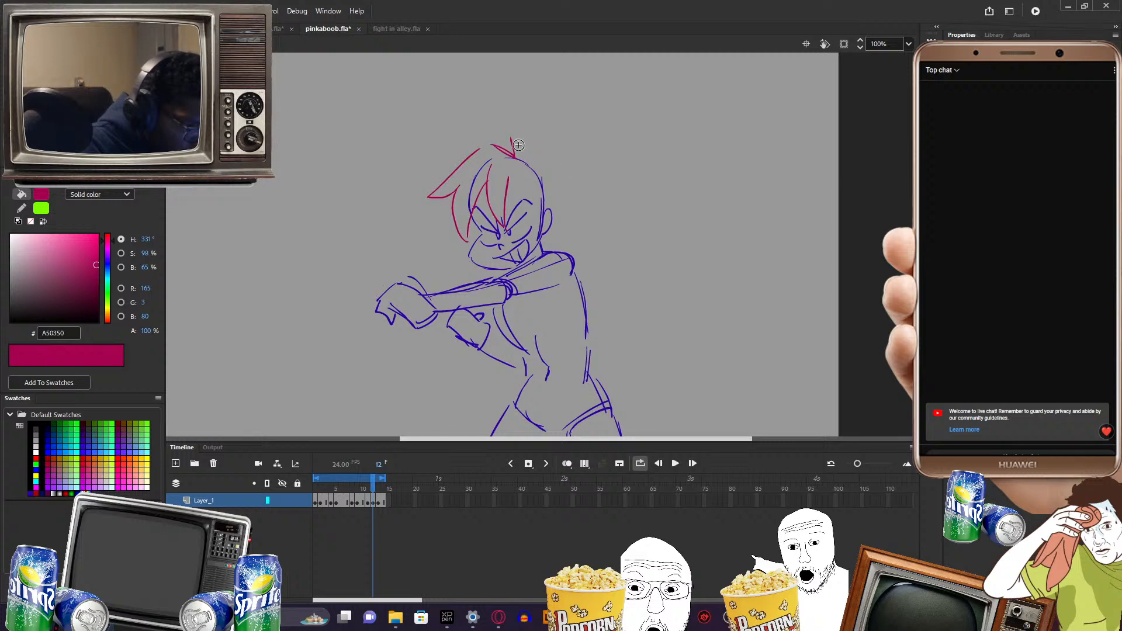
drag(511, 132, 519, 161)
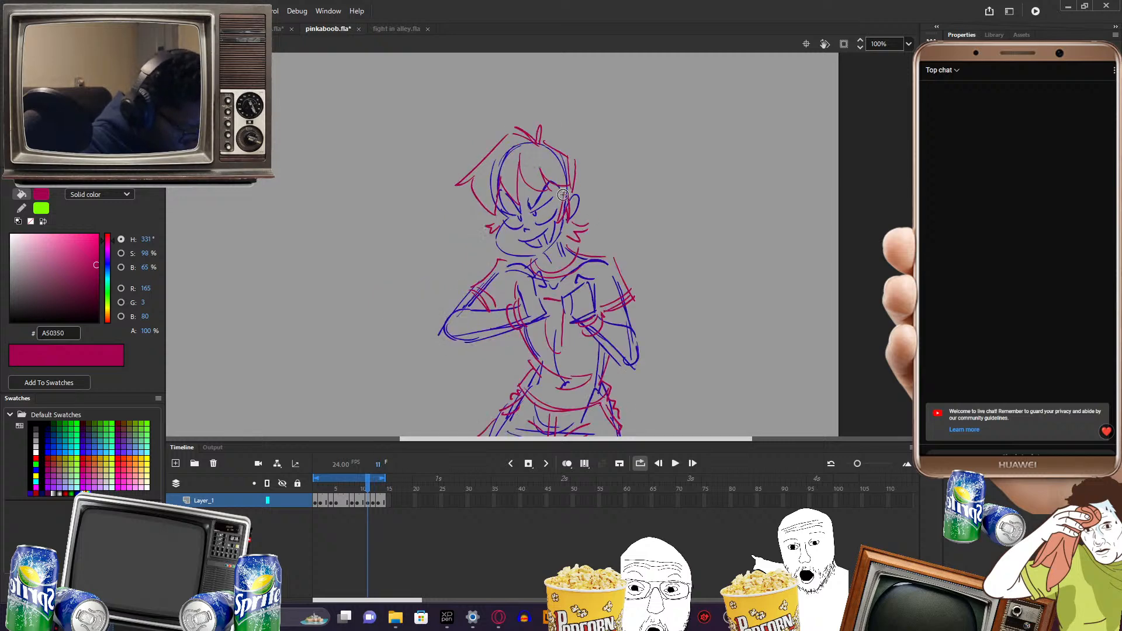
key(.)
key(.)
key(.)
key(.)
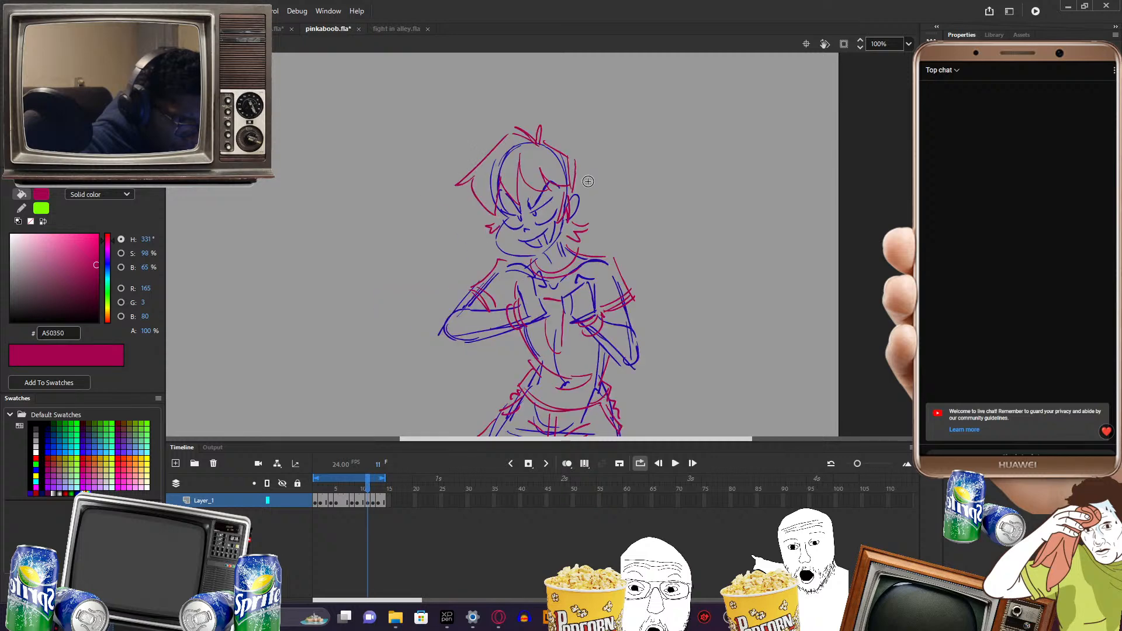
- Sketch the fringe strand in front of the ear and the short strand crossing above it at frame 12
key(.)
drag(533, 192, 544, 232)
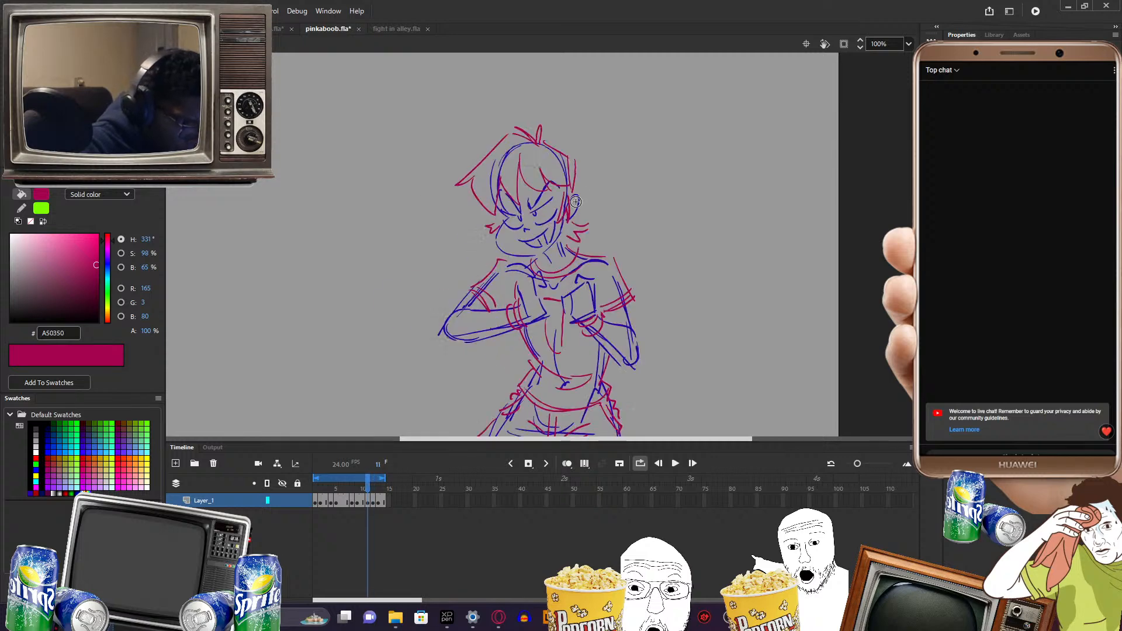
key(.)
key(.)
key(.)
key(.)
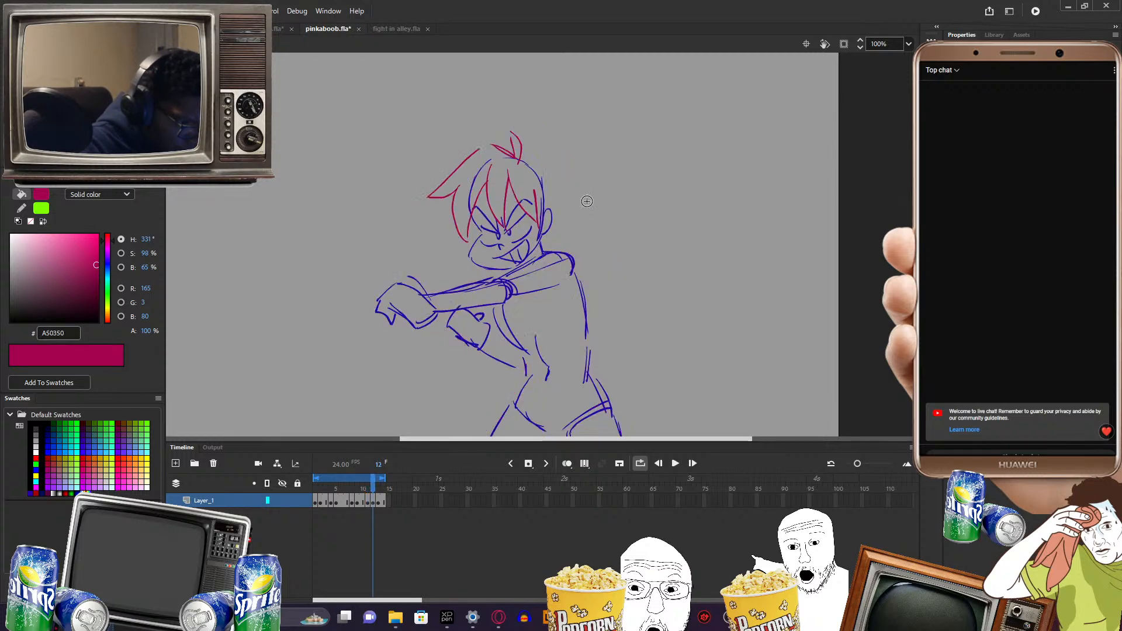
key(.)
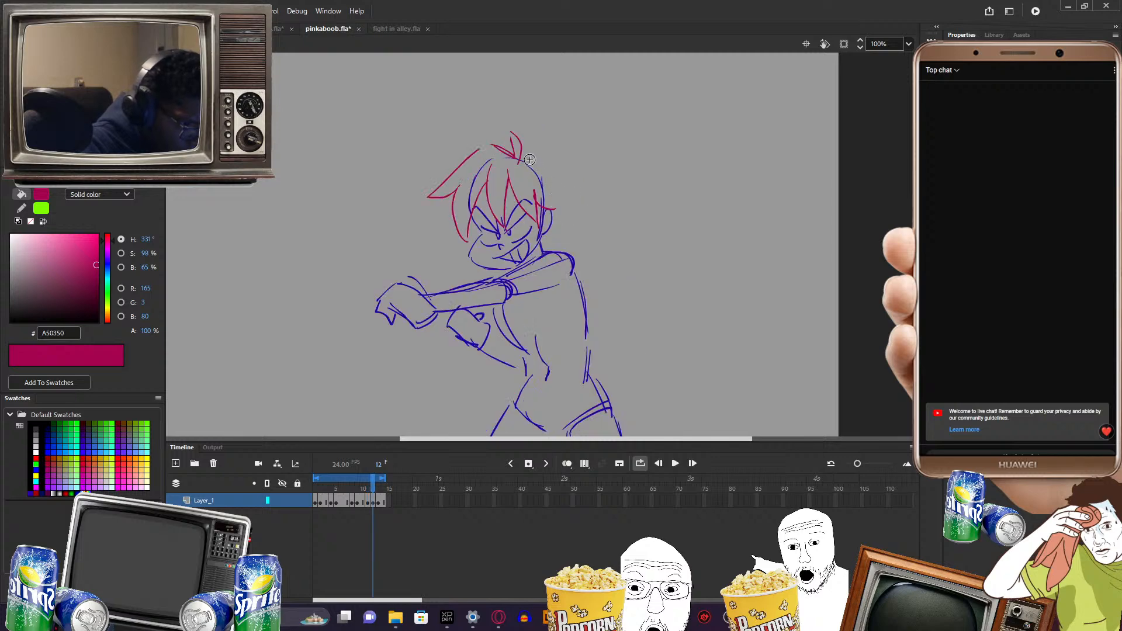
- Sketch the back outline of the hair from the crown down to a pointed tip behind the ear at frame 12
mouse_move(528, 156)
mouse_down()
mouse_move(554, 172)
mouse_move(571, 209)
mouse_up()
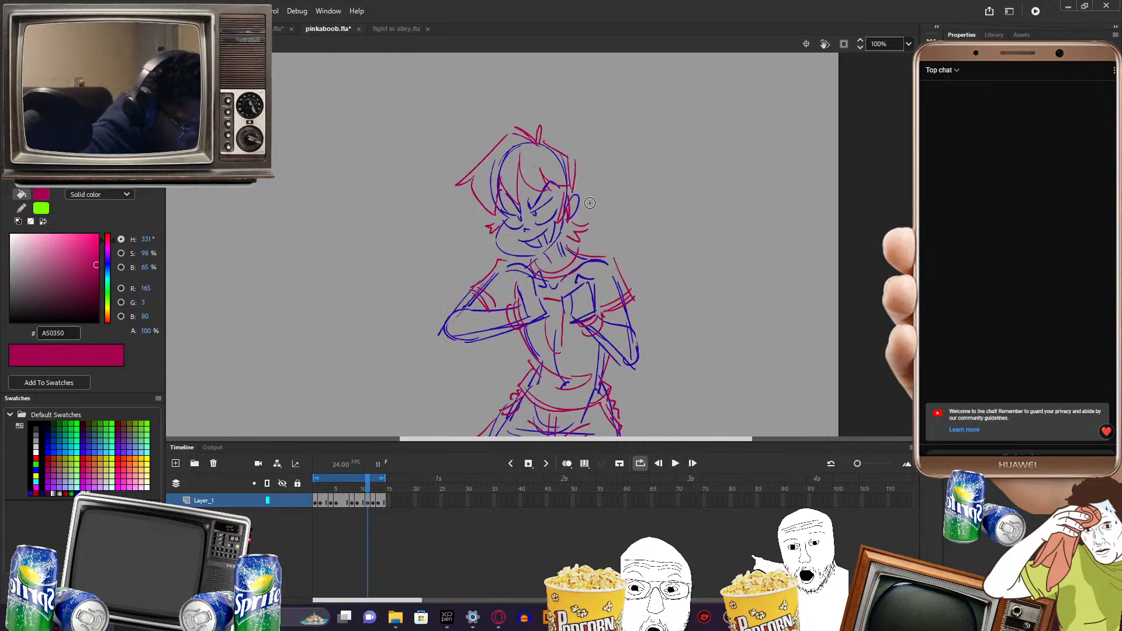
key(.)
key(.)
key(.)
key(.)
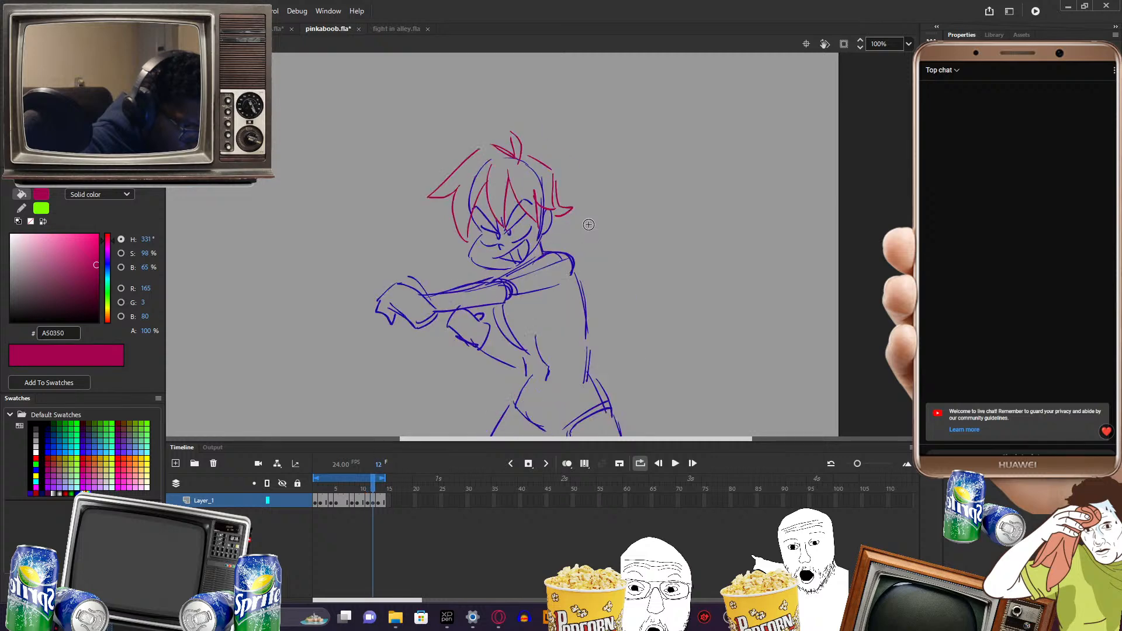
- Sketch the strands below the ear and the small tip beside the cheek at frame 12, comparing with frame 11
key(.)
key(.)
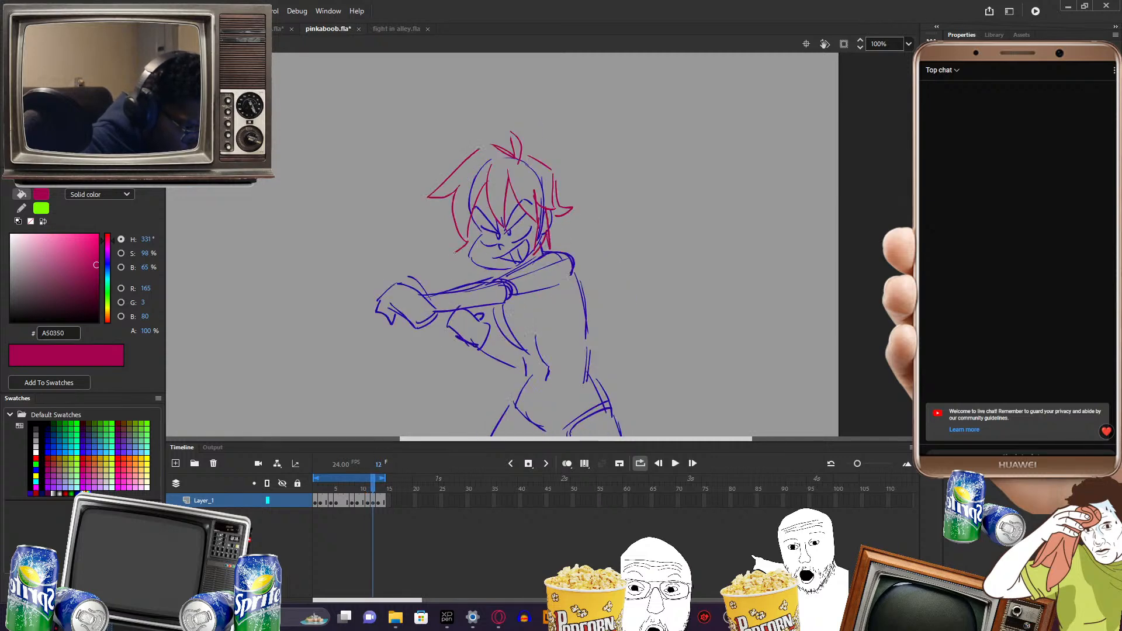
key(.)
key(.)
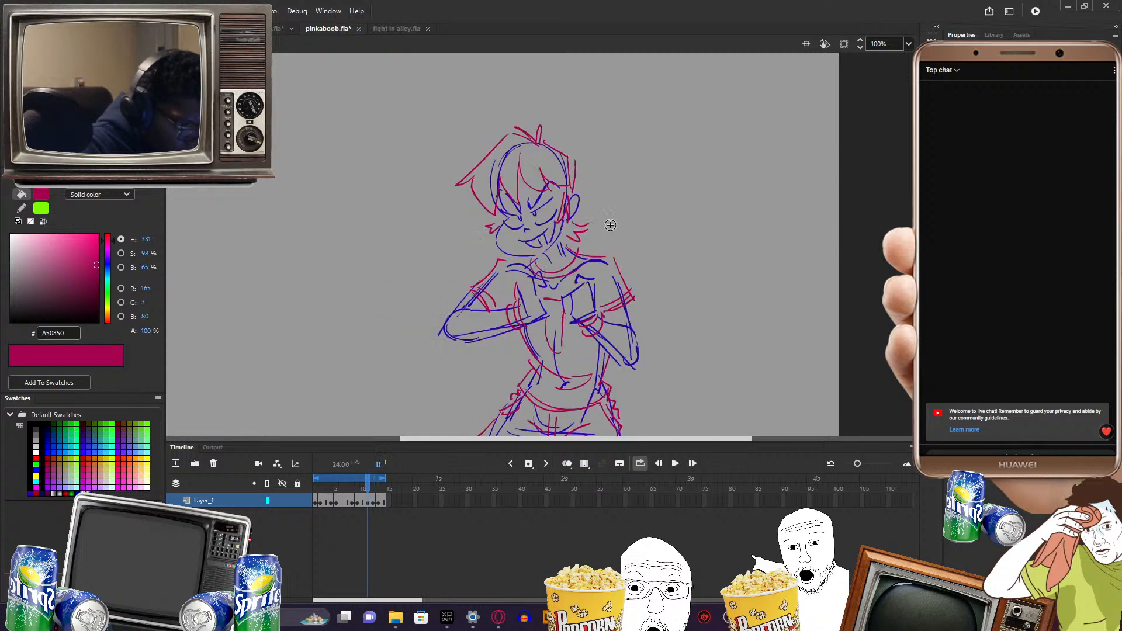
key(.)
key(.)
key(.)
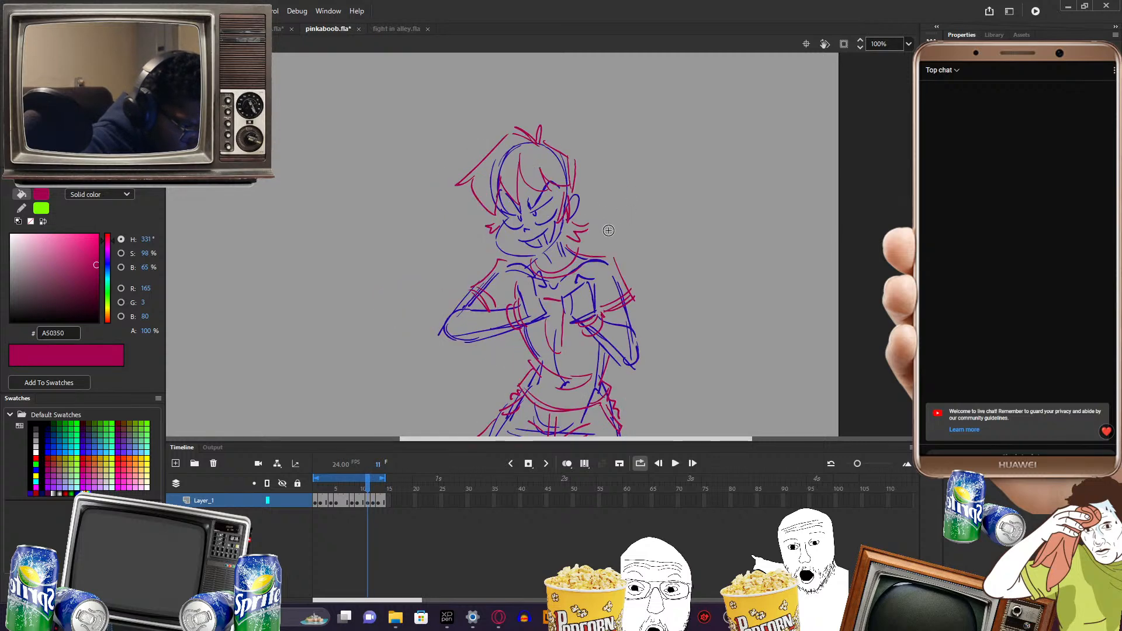
- On frame 12, sketch the shirt's collar and sleeve lines over the raised shoulder in crimson
key(.)
drag(557, 226, 564, 240)
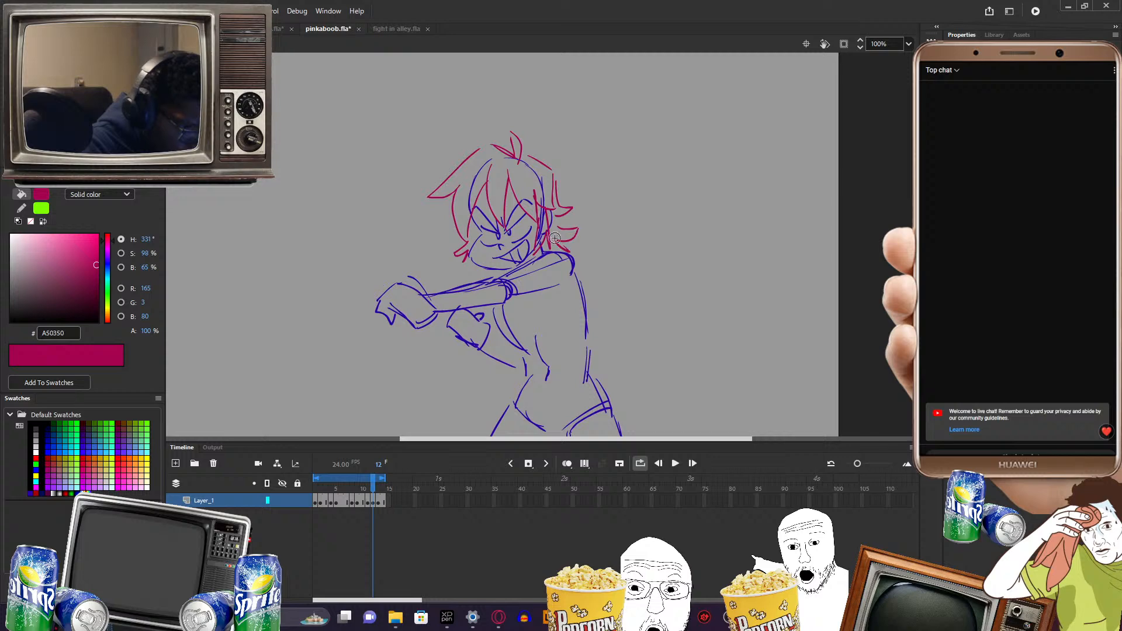
drag(625, 276, 616, 248)
drag(485, 243, 521, 275)
mouse_move(496, 241)
mouse_down()
mouse_move(523, 268)
mouse_move(564, 244)
mouse_move(533, 263)
mouse_move(559, 226)
mouse_up()
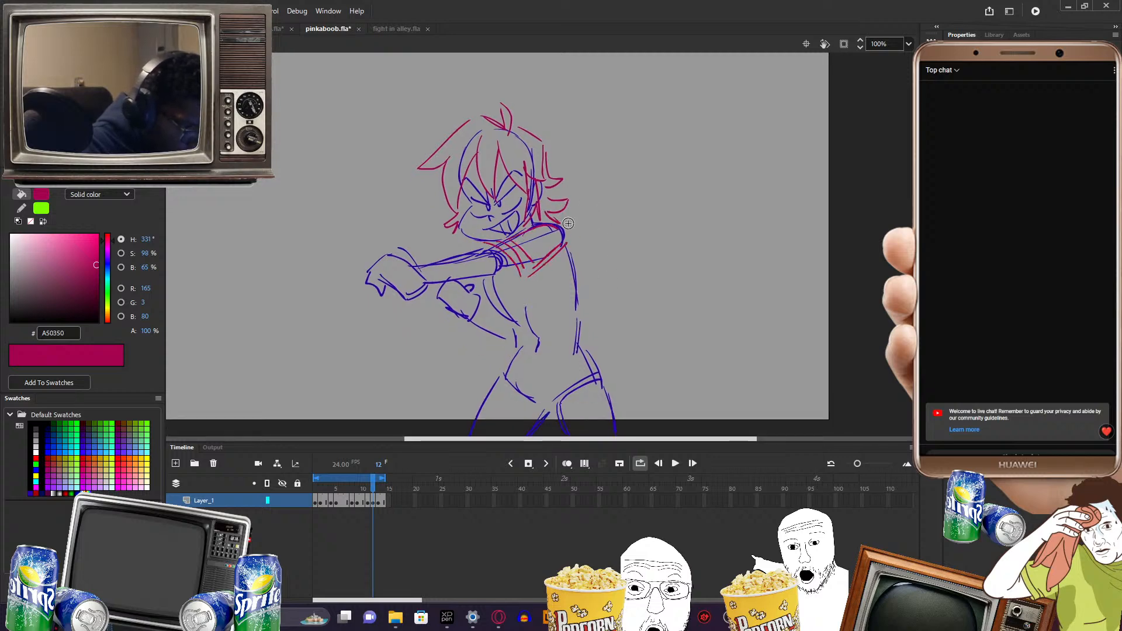
- Sketch the front edge of the shirt from chest to waist on frame 12, using frame 11 as reference
key(comma)
key(period)
key(comma)
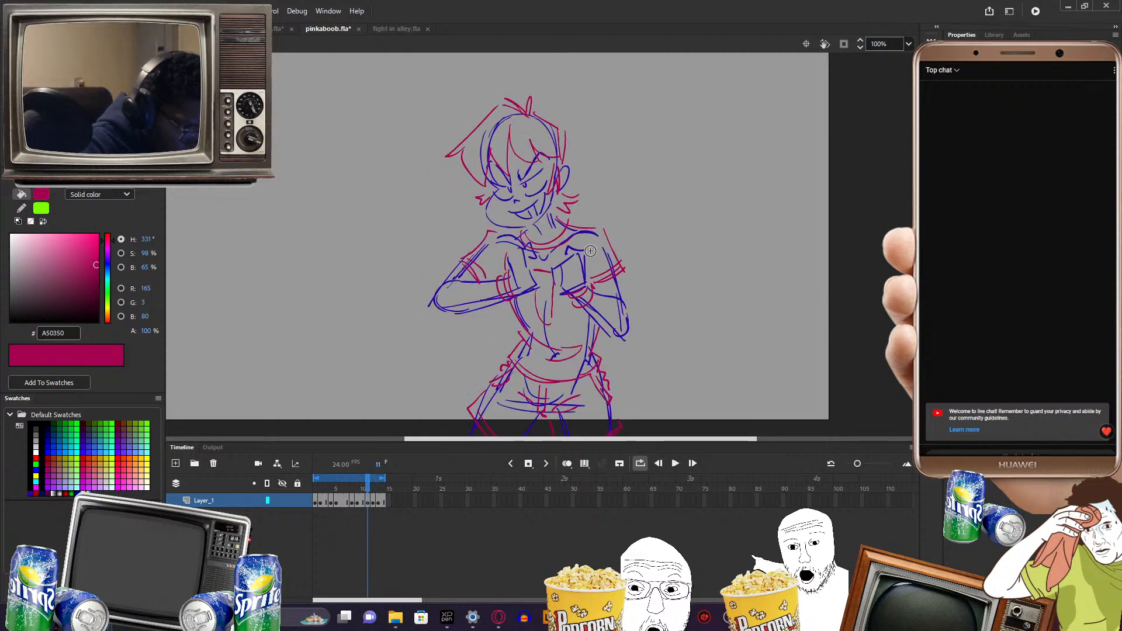
key(period)
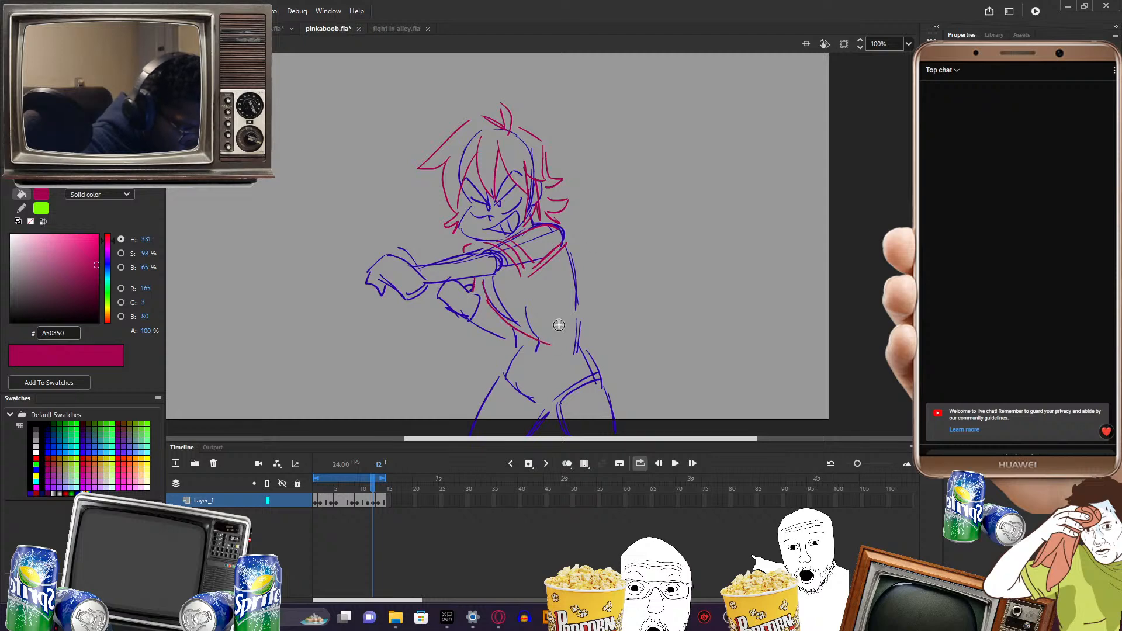
- Sketch the shirt's lower fold, hem and the waistband across the hips on frame 12, checking against frame 11
key(comma)
key(period)
key(comma)
key(period)
key(comma)
key(period)
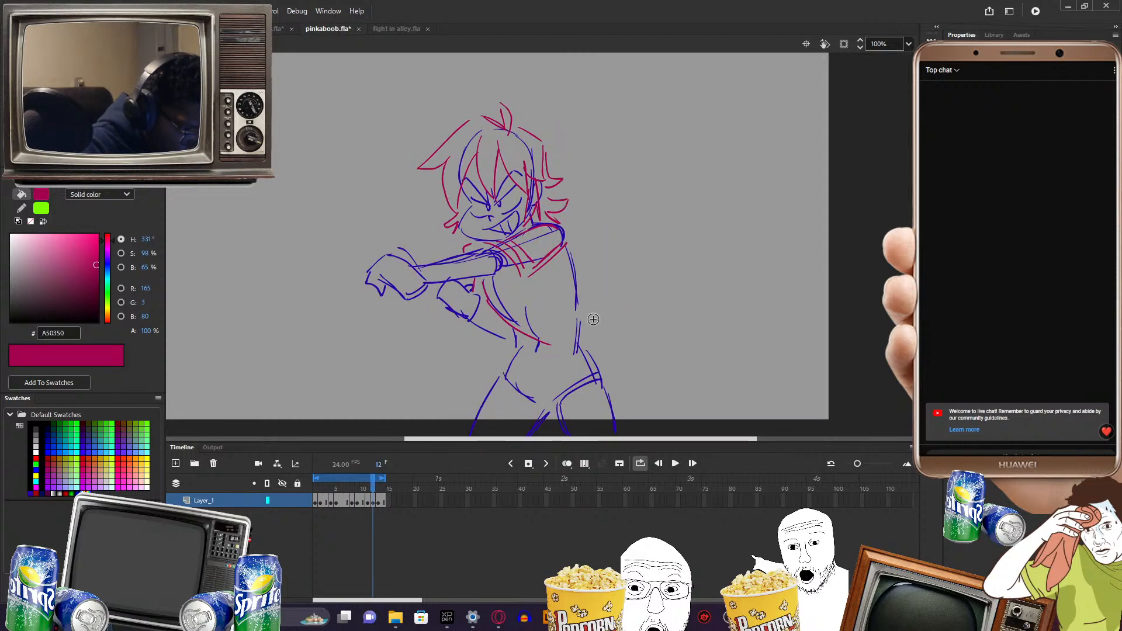
key(comma)
key(period)
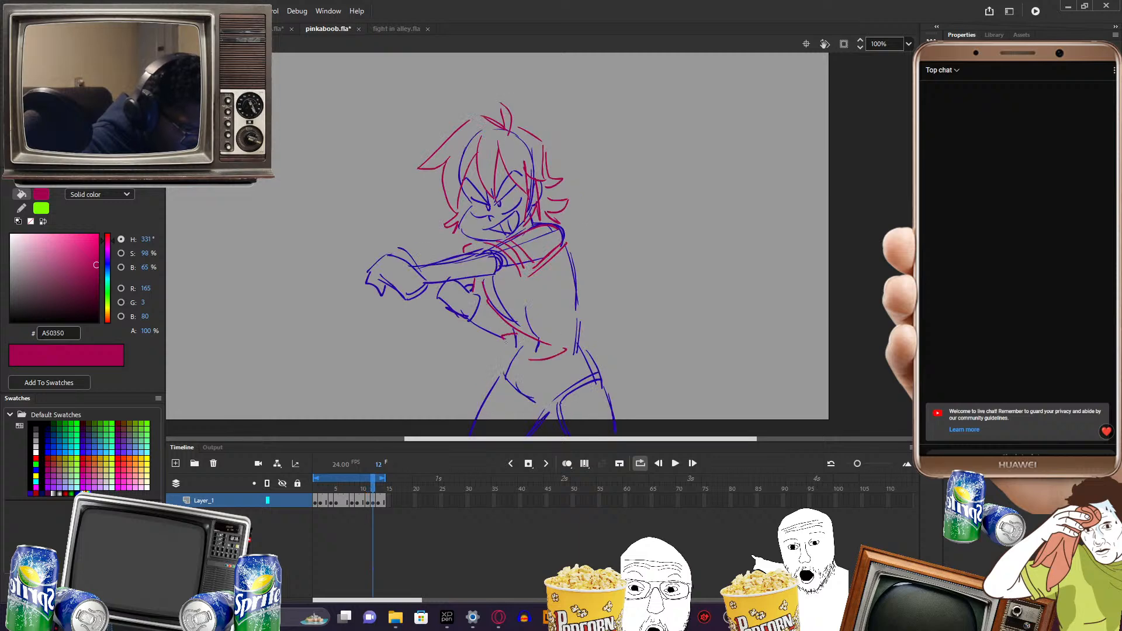
mouse_move(494, 362)
mouse_down()
mouse_move(548, 366)
mouse_move(542, 378)
mouse_move(588, 367)
mouse_up()
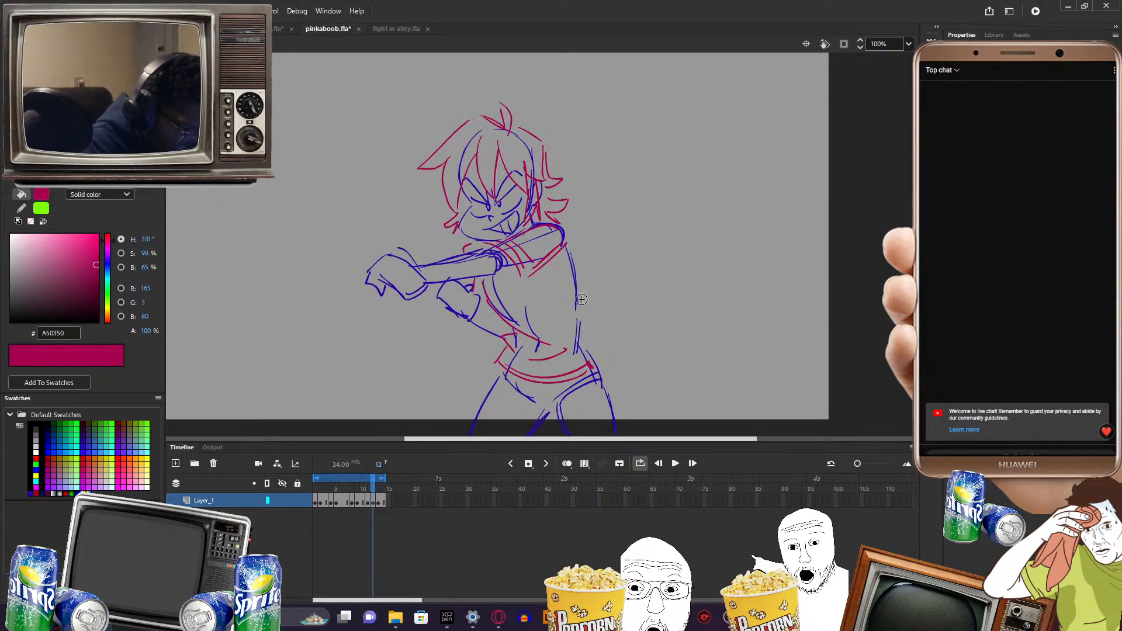
- Compare the pose with frame 11 and sketch the back edge of the shirt on frame 12
key(comma)
key(period)
key(comma)
key(period)
key(comma)
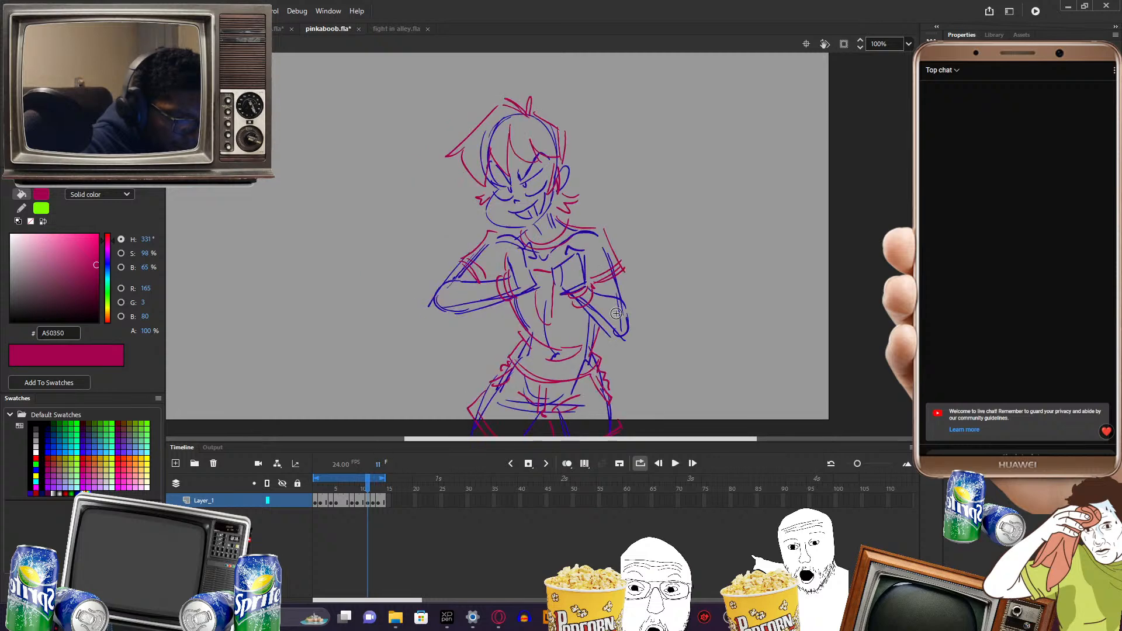
key(period)
key(comma)
key(period)
key(comma)
key(period)
key(comma)
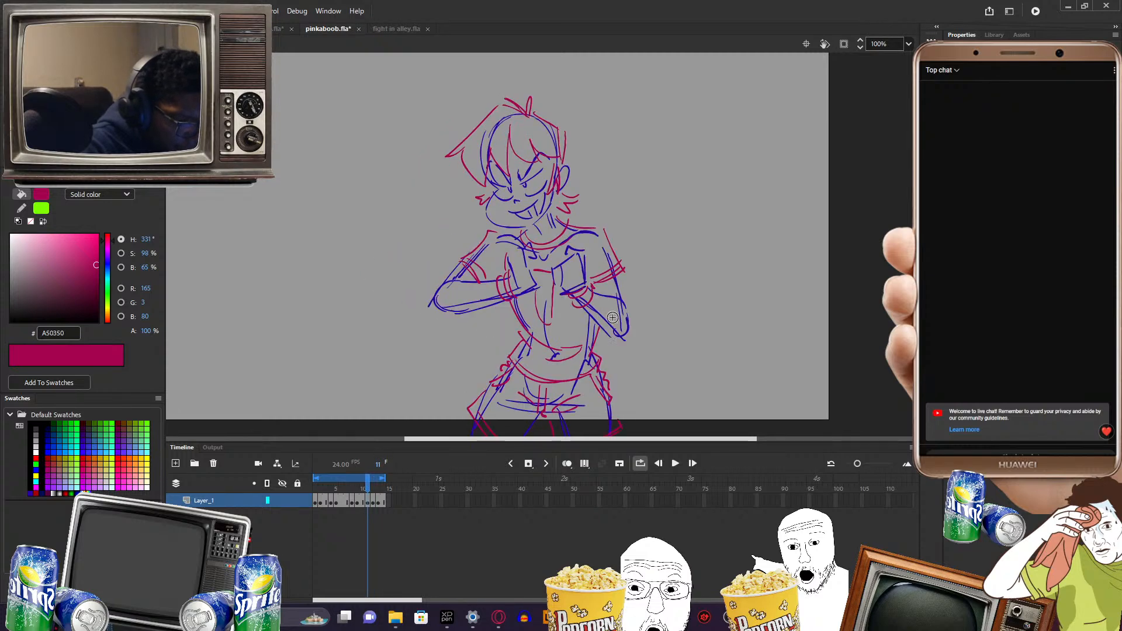
key(period)
drag(565, 250, 579, 334)
drag(575, 274, 583, 334)
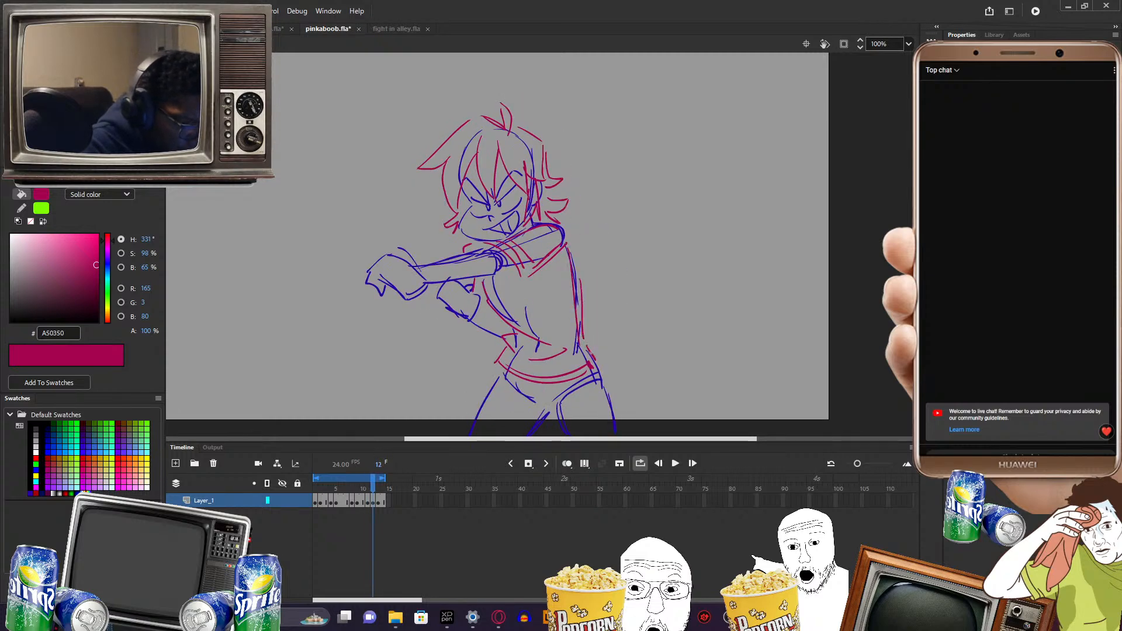
- Sketch the design lines on the front of the shirt below the shoulder on frame 12
drag(499, 280, 522, 278)
drag(503, 282, 529, 322)
drag(530, 315, 530, 283)
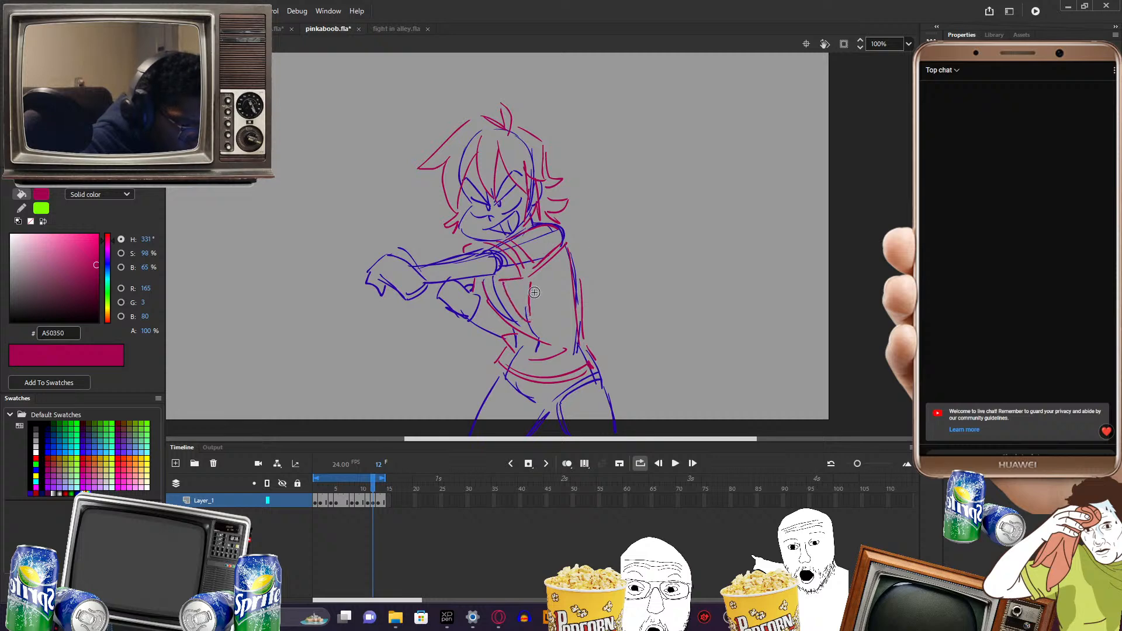
- Flip between frames 11 and 12 and sketch the centre seam and side details of the shorts on frame 12
key(comma)
key(period)
key(comma)
key(period)
key(comma)
key(period)
key(comma)
key(period)
key(comma)
key(period)
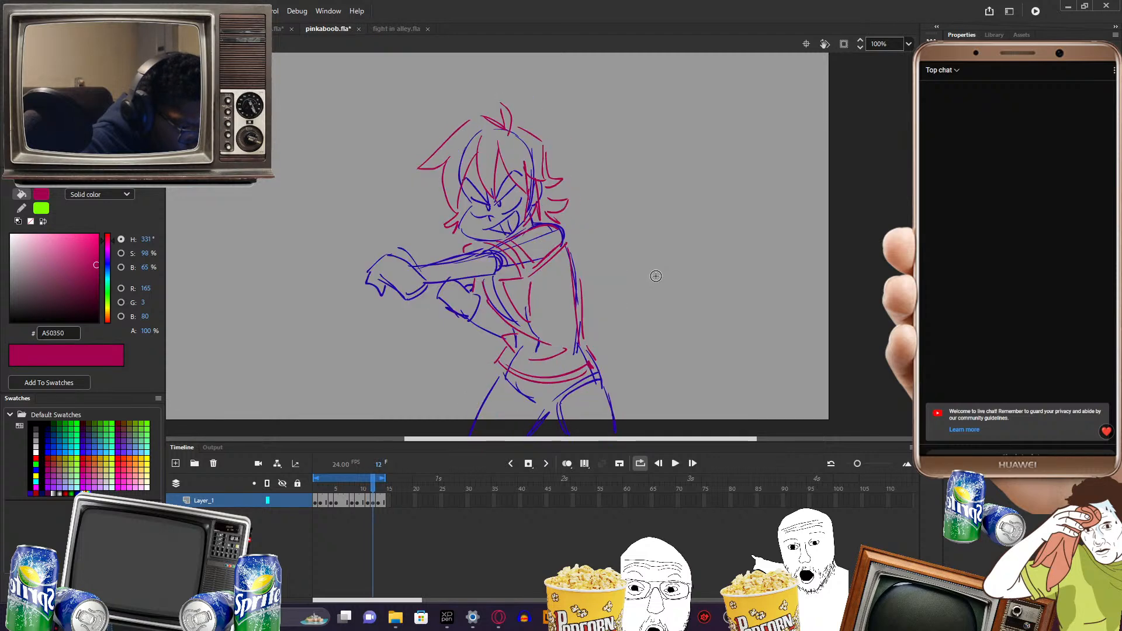
key(comma)
key(period)
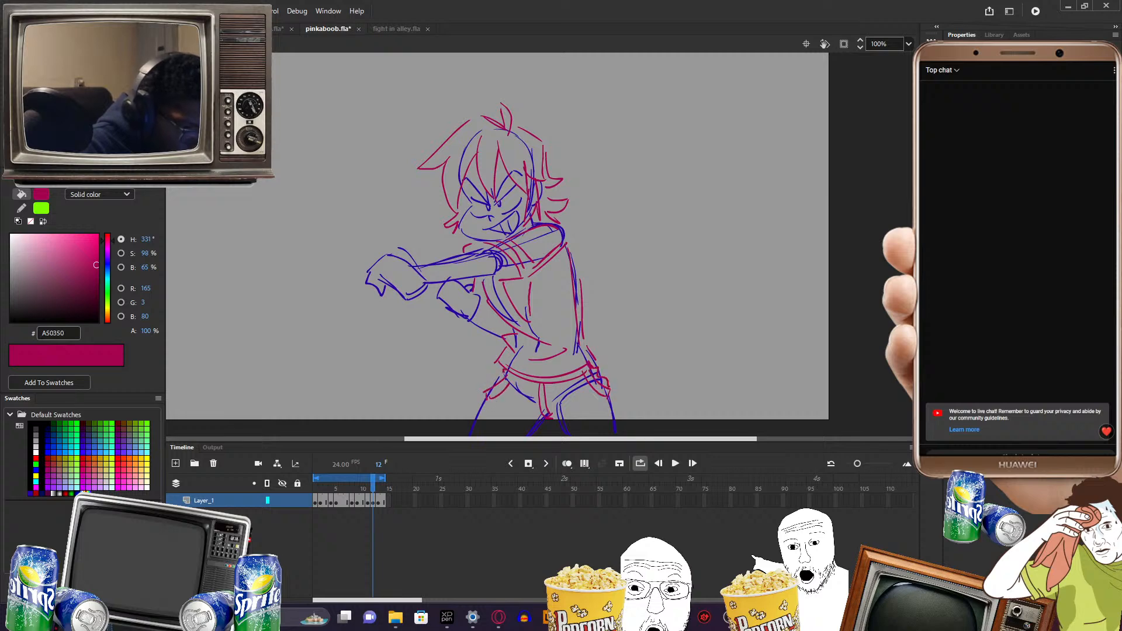
- Sketch the outer clothing lines along both thighs on frame 12 and compare them with frame 11
mouse_move(479, 405)
mouse_down()
mouse_move(468, 416)
mouse_move(485, 436)
mouse_up()
drag(552, 417, 555, 434)
key(comma)
key(period)
key(comma)
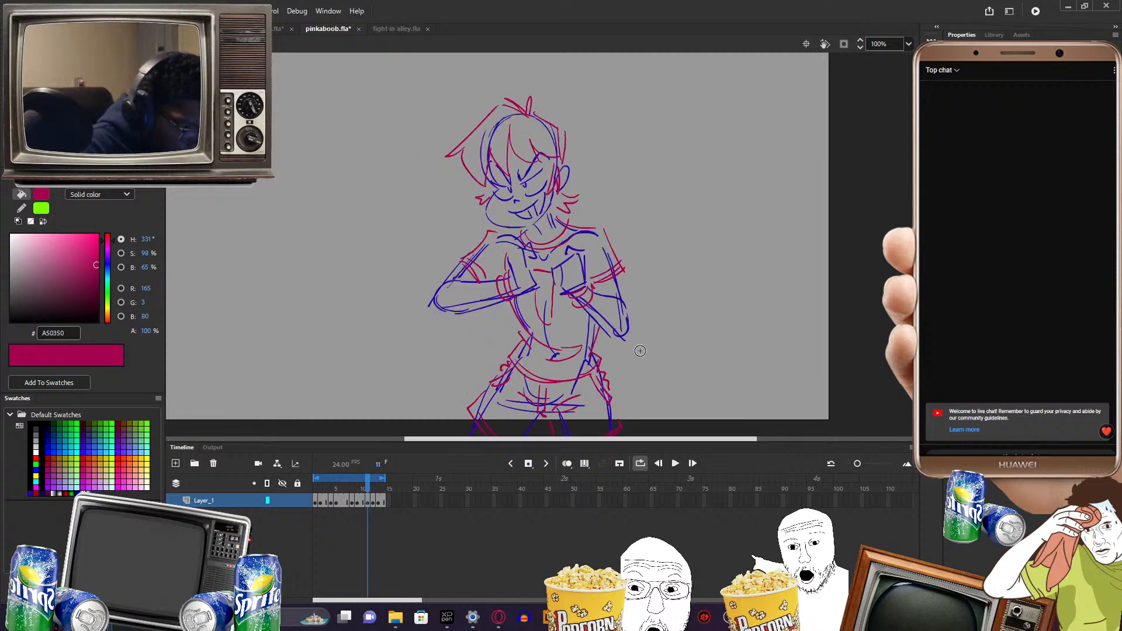
key(period)
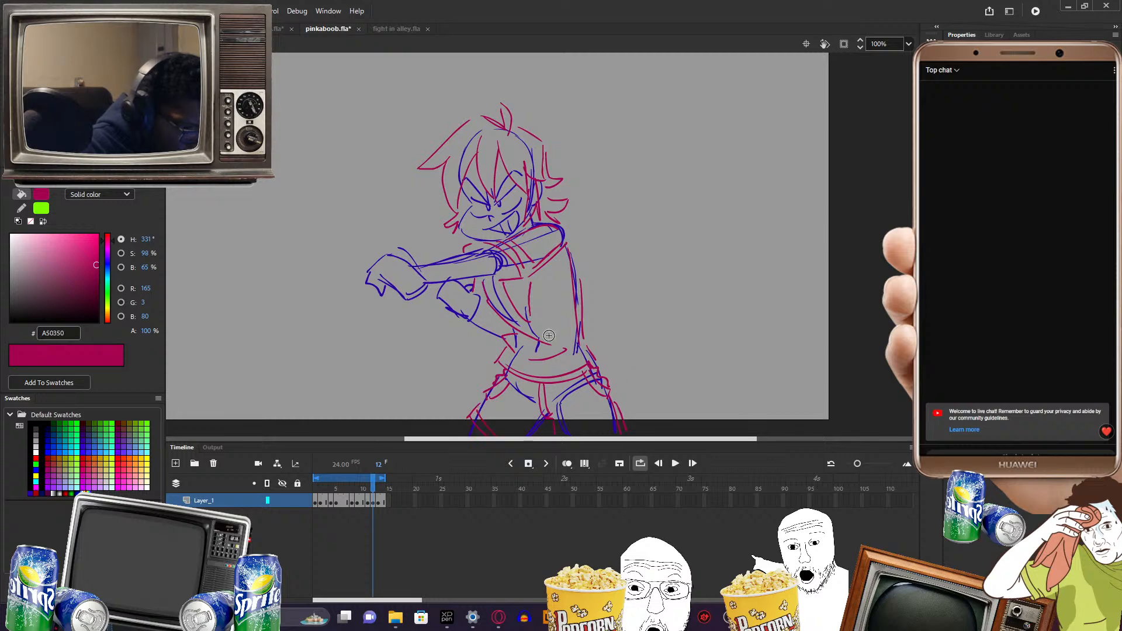
- On frame 13, sketch the first central fringe lock over the forehead, matching the hair on frame 12
key(period)
key(comma)
key(period)
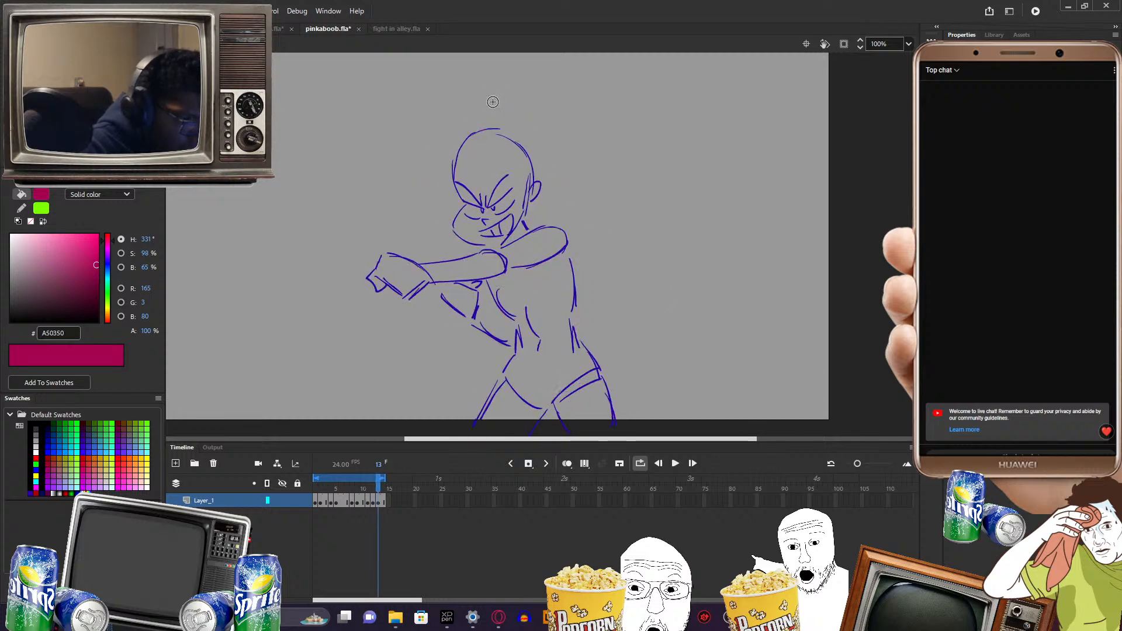
key(comma)
key(period)
key(comma)
key(period)
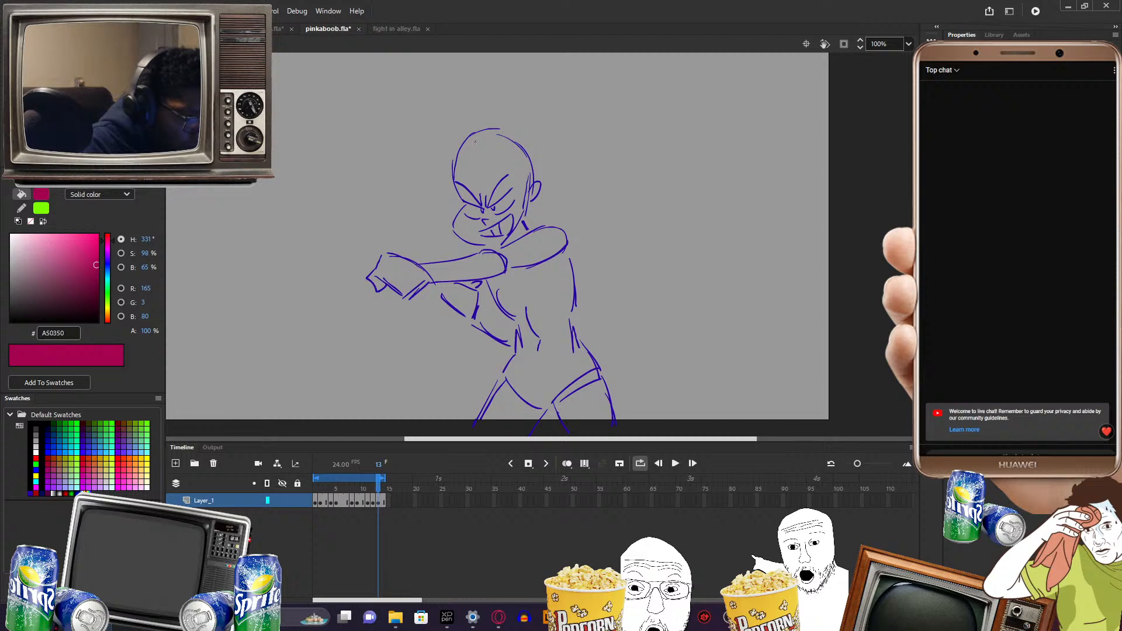
mouse_move(474, 141)
mouse_down()
mouse_move(489, 201)
mouse_move(492, 156)
mouse_move(486, 199)
mouse_up()
key(comma)
key(period)
key(comma)
key(period)
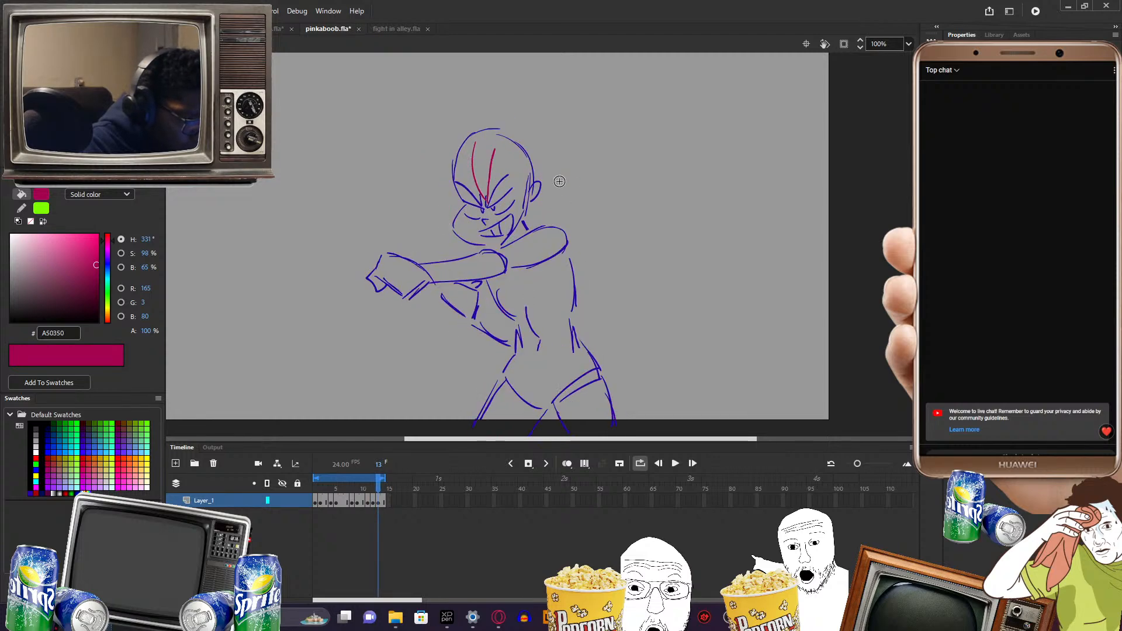
- Sketch the remaining fringe spikes and the pointed lock over the ear on frame 13, checking against frame 12
key(comma)
key(period)
key(comma)
key(period)
key(comma)
key(period)
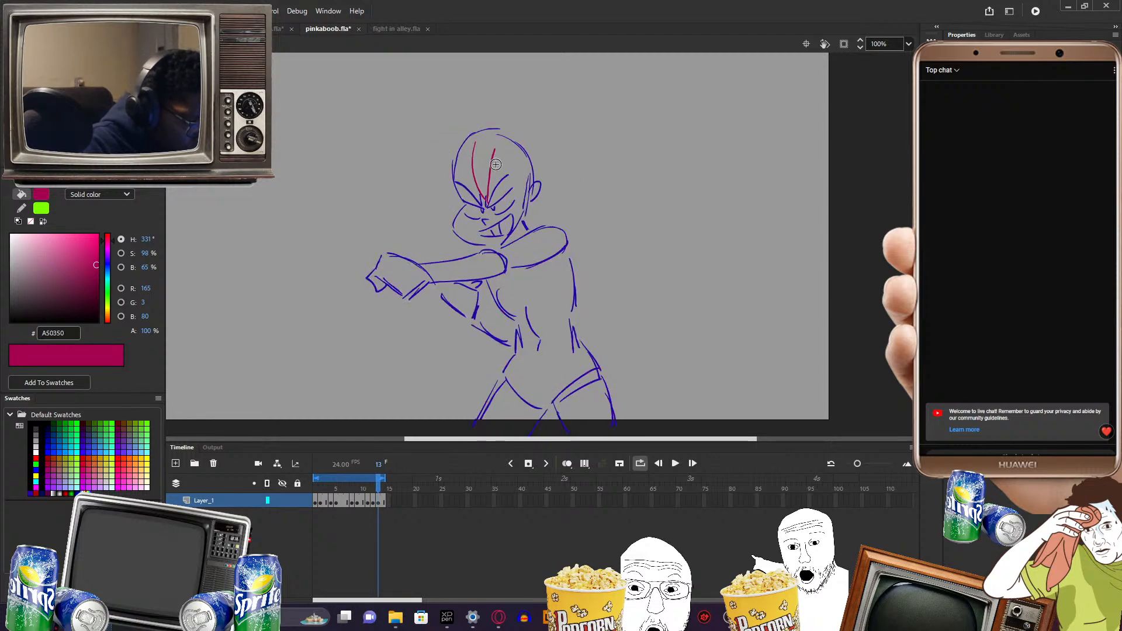
drag(495, 164, 516, 197)
key(comma)
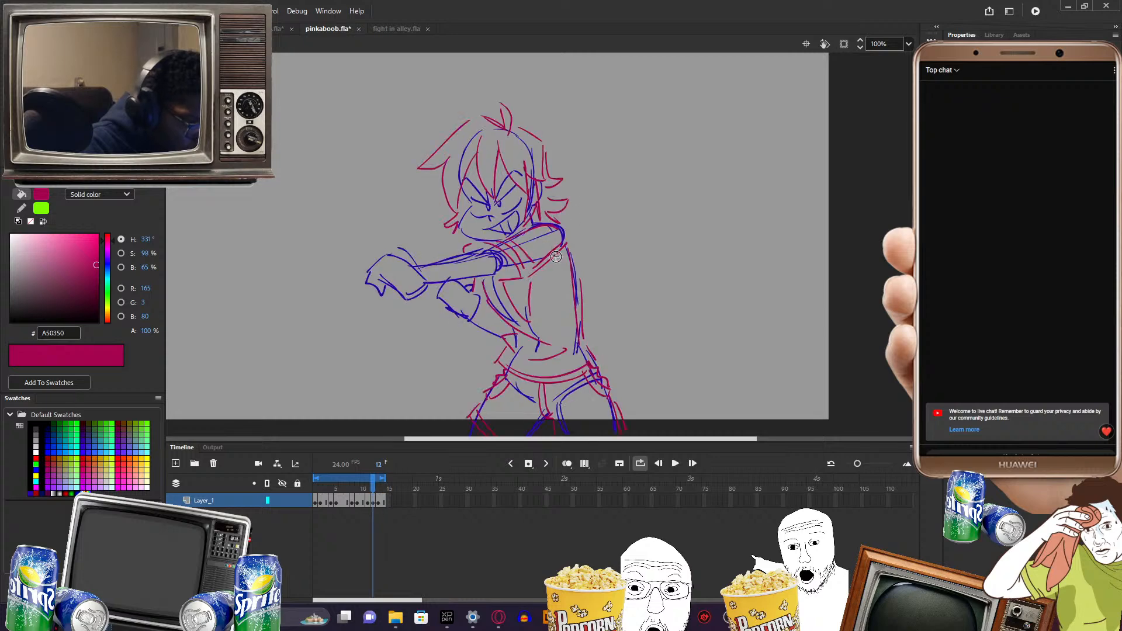
key(period)
key(comma)
key(period)
key(comma)
key(period)
key(comma)
key(period)
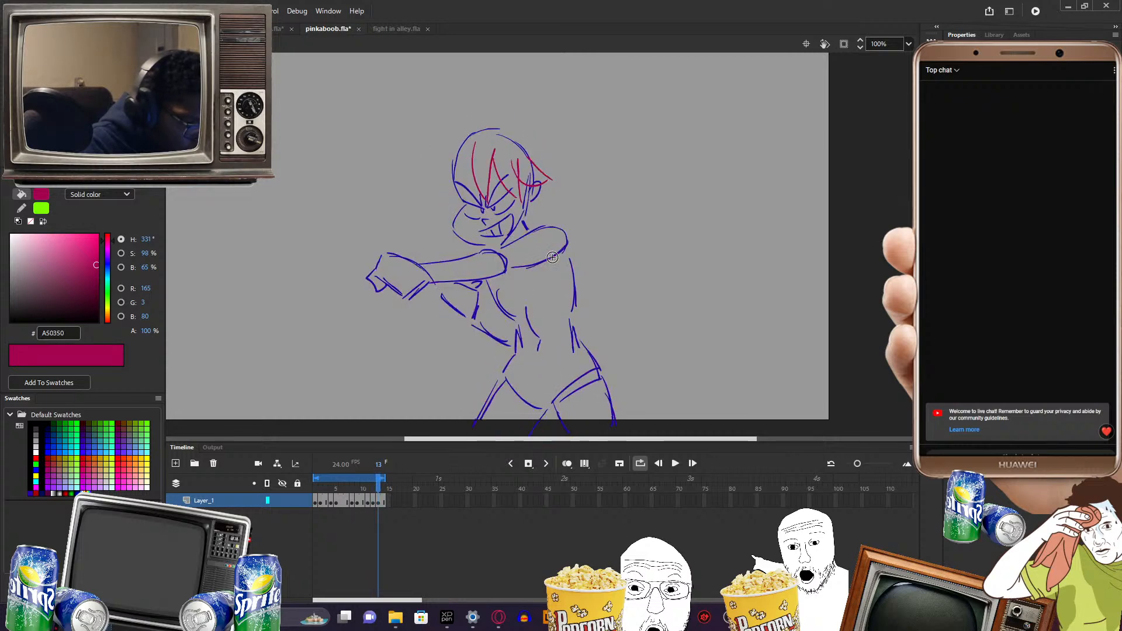
- Sketch the side locks, the front outer hair outline and the tuft on top of the head on frame 13
key(comma)
key(period)
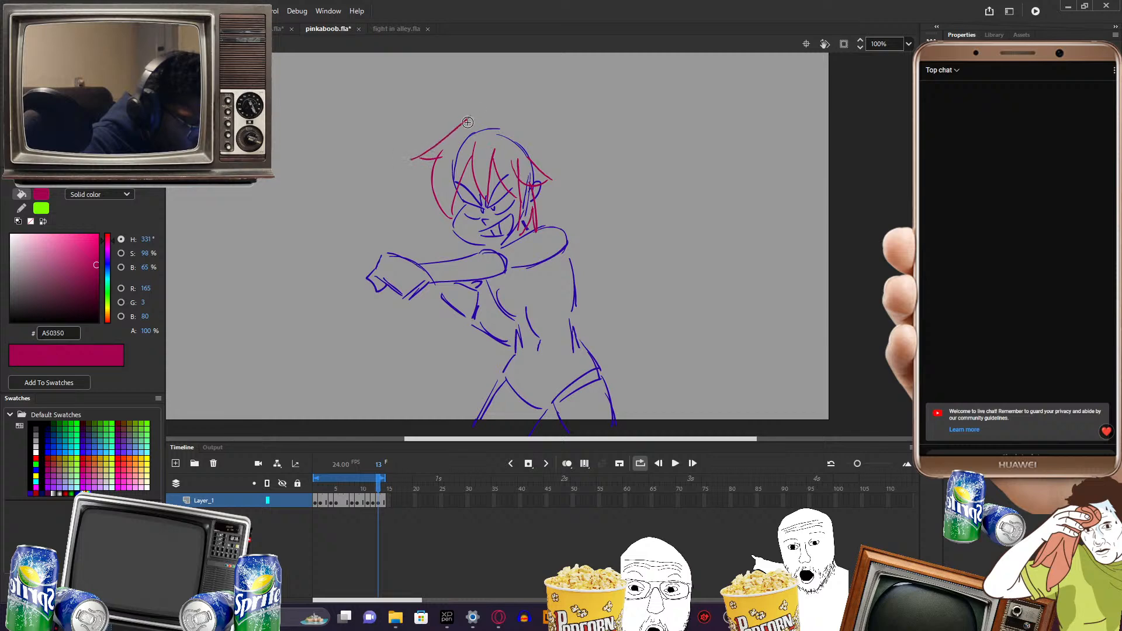
key(comma)
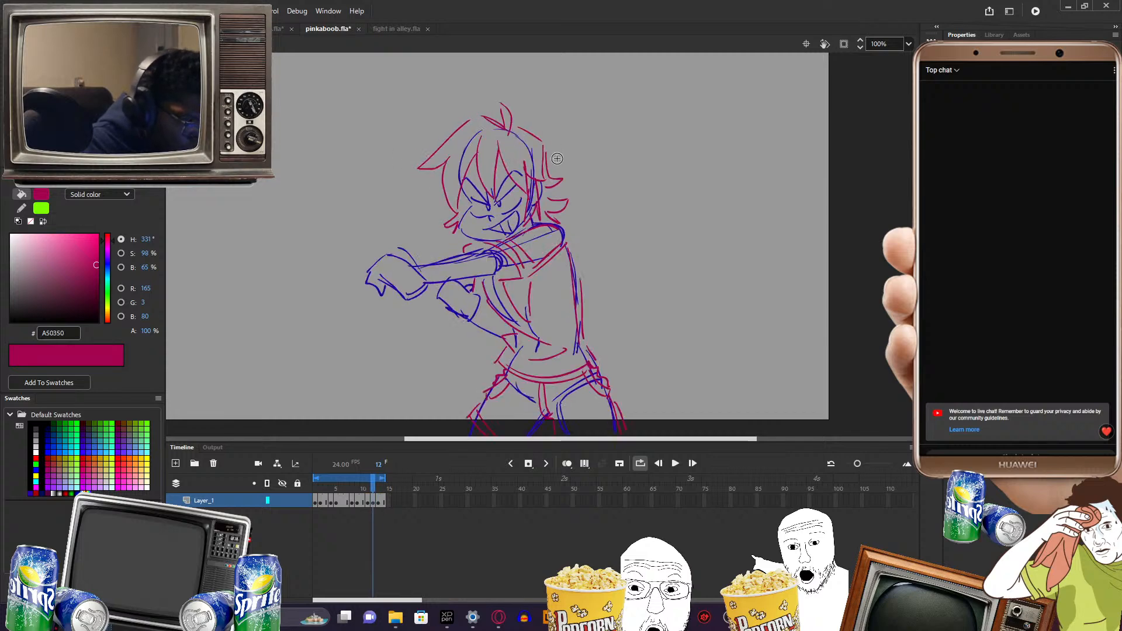
key(comma)
key(period)
key(comma)
key(period)
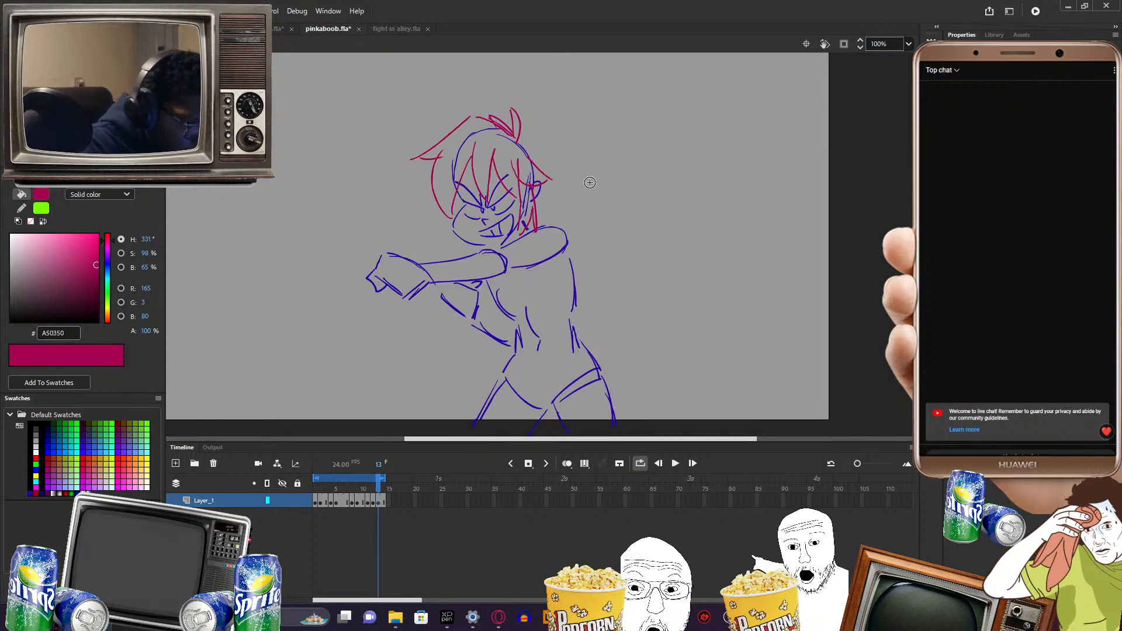
- Sketch the hair outline from the top tuft down the back of the head on frame 13
key(period)
key(comma)
key(period)
key(comma)
key(period)
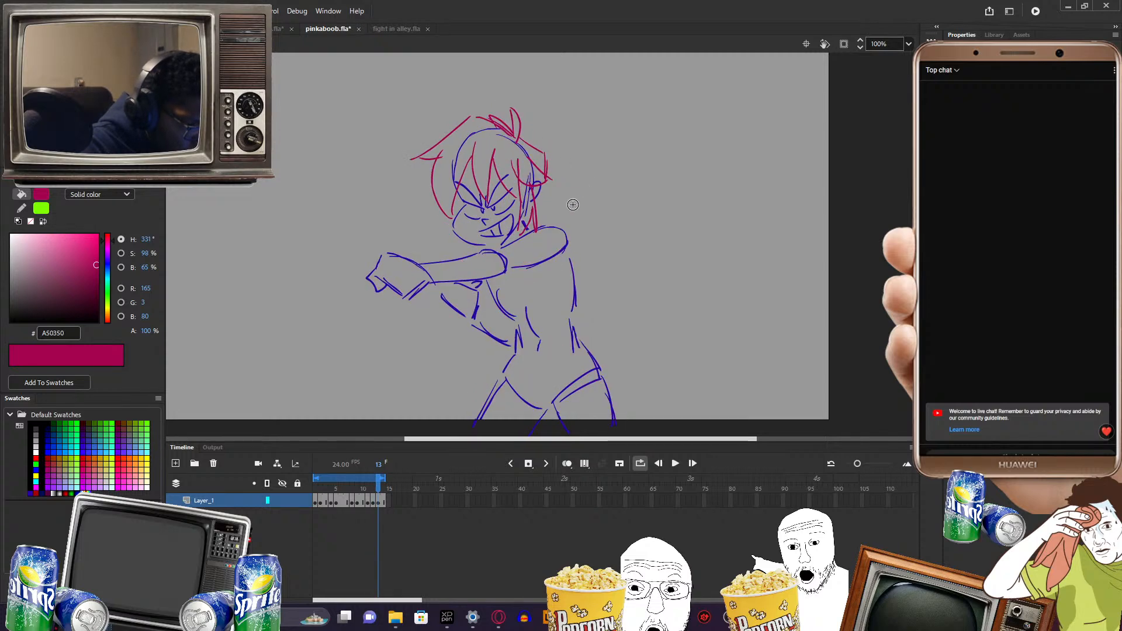
- Sketch the hair flicks behind the neck and the small lock beside the cheek on frame 13, comparing with frame 12
key(comma)
key(period)
key(period)
drag(561, 188, 541, 202)
key(comma)
key(period)
key(comma)
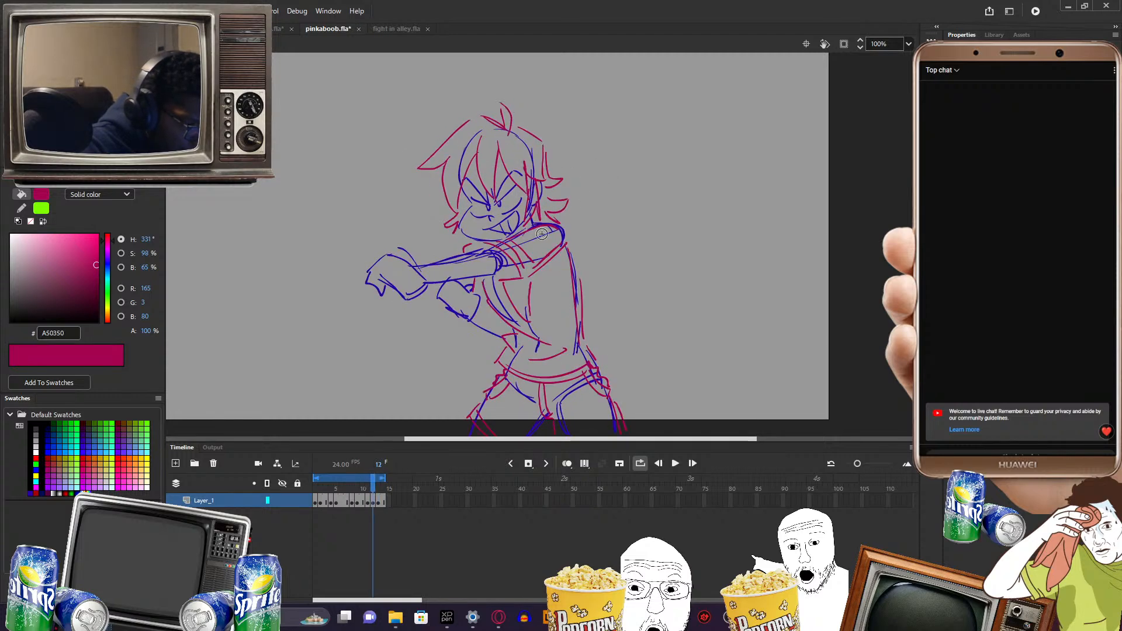
key(comma)
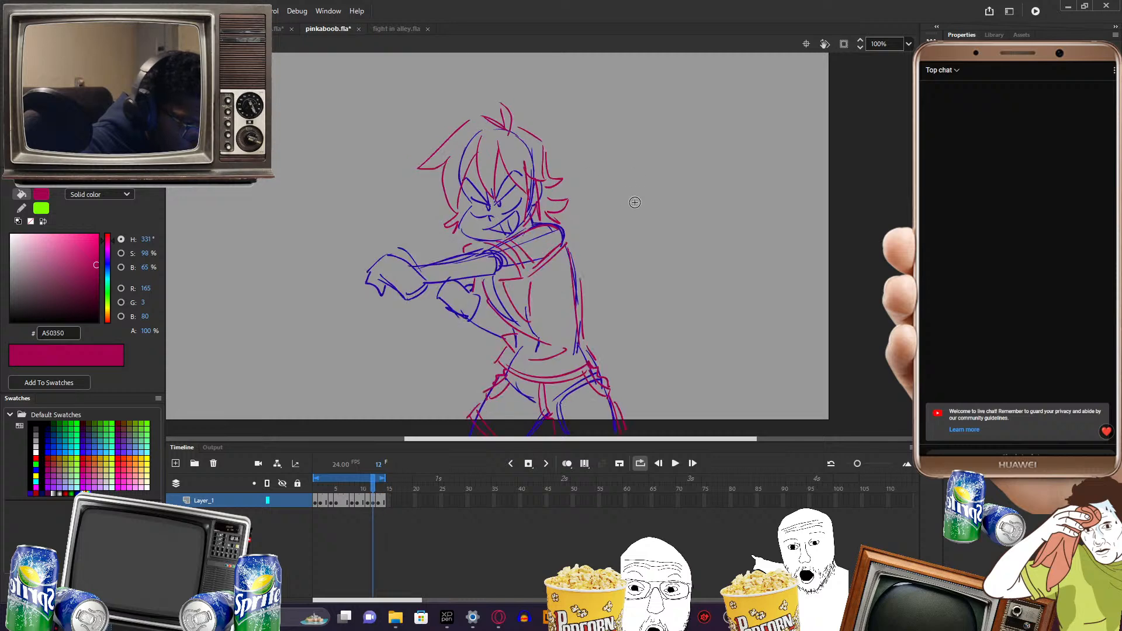
key(period)
key(comma)
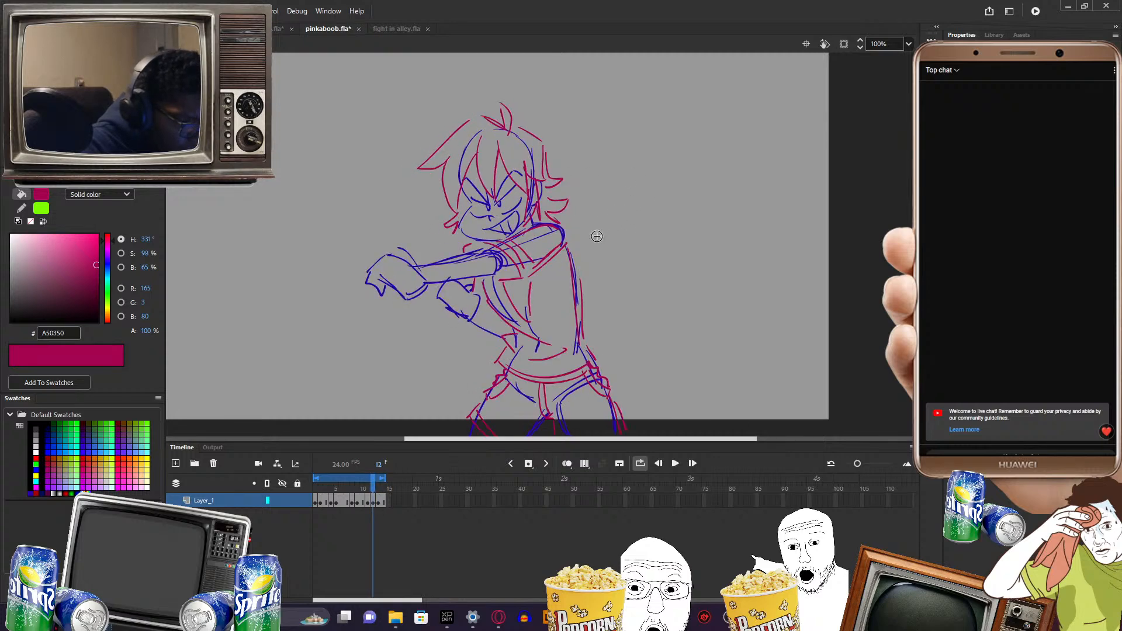
key(period)
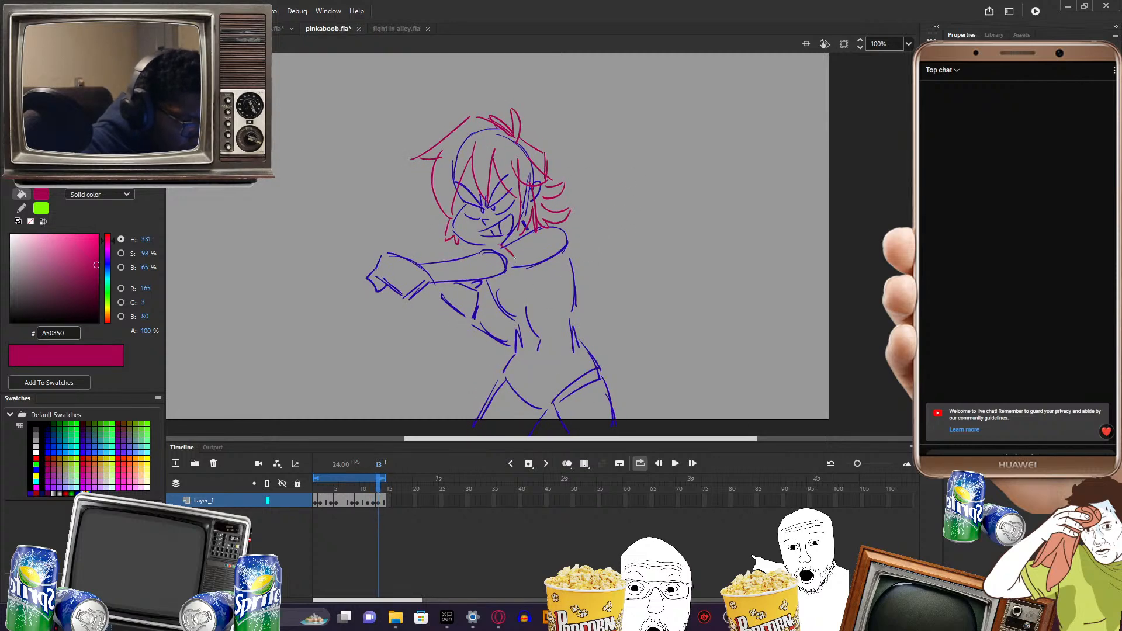
- Sketch the shirt's collar and sleeve lines around the raised shoulder on frame 13
drag(531, 282, 570, 243)
mouse_move(532, 278)
mouse_down()
mouse_move(561, 248)
mouse_move(533, 230)
mouse_up()
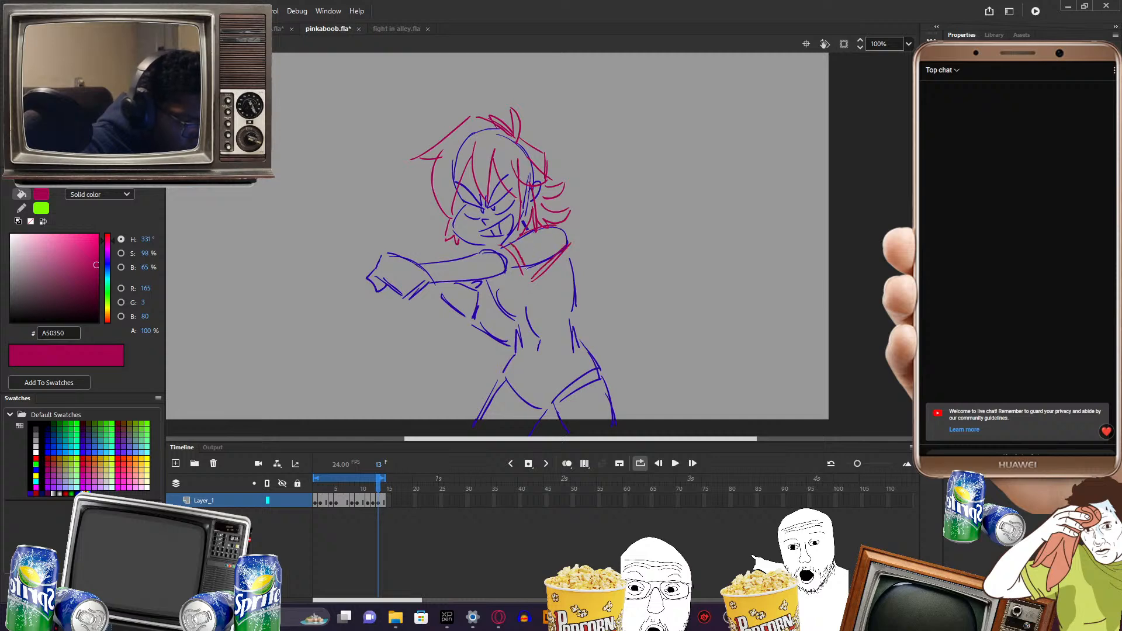
drag(526, 269, 532, 281)
key(comma)
key(period)
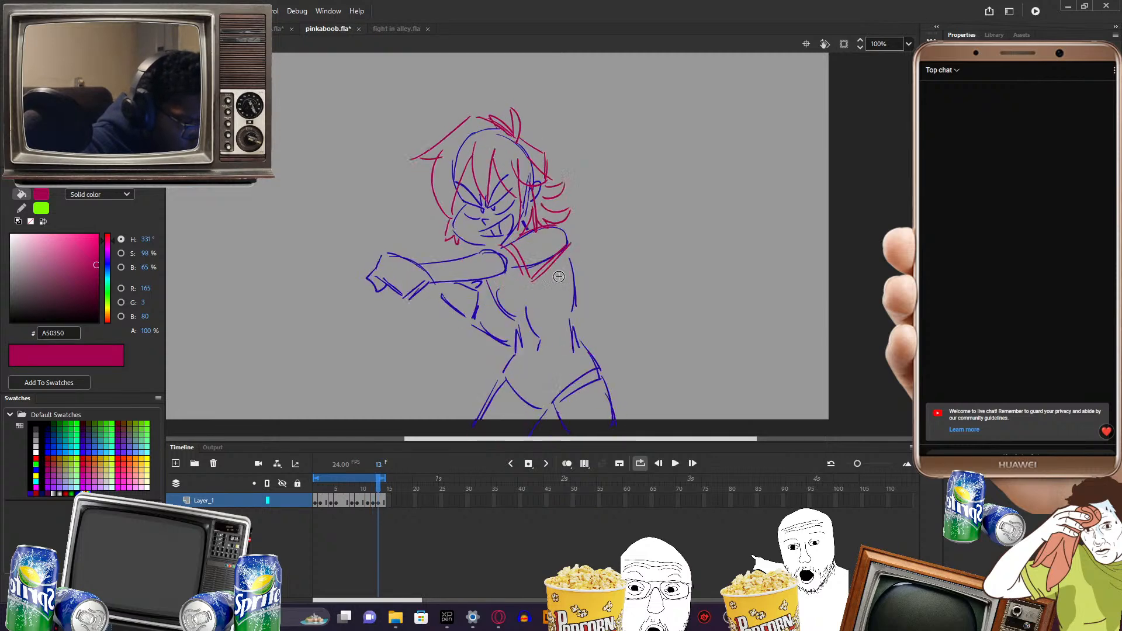
- Flip between frames 12 and 13 and sketch the short horizontal chest line of the shirt design on frame 13
key(comma)
key(period)
key(comma)
key(period)
key(comma)
key(period)
key(comma)
key(period)
key(comma)
key(period)
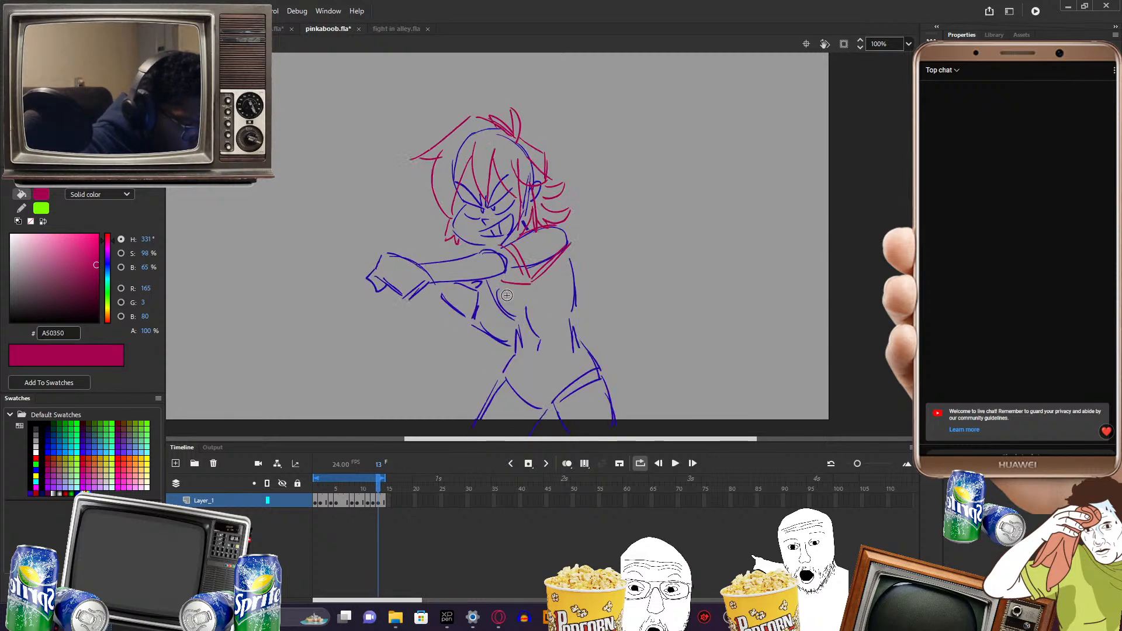
- Sketch the rest of the chest design and the shirt's front edge, hem, waistband and back edge on frame 13
drag(533, 315, 539, 284)
key(comma)
key(period)
key(comma)
key(period)
key(comma)
key(period)
key(comma)
key(period)
key(comma)
key(period)
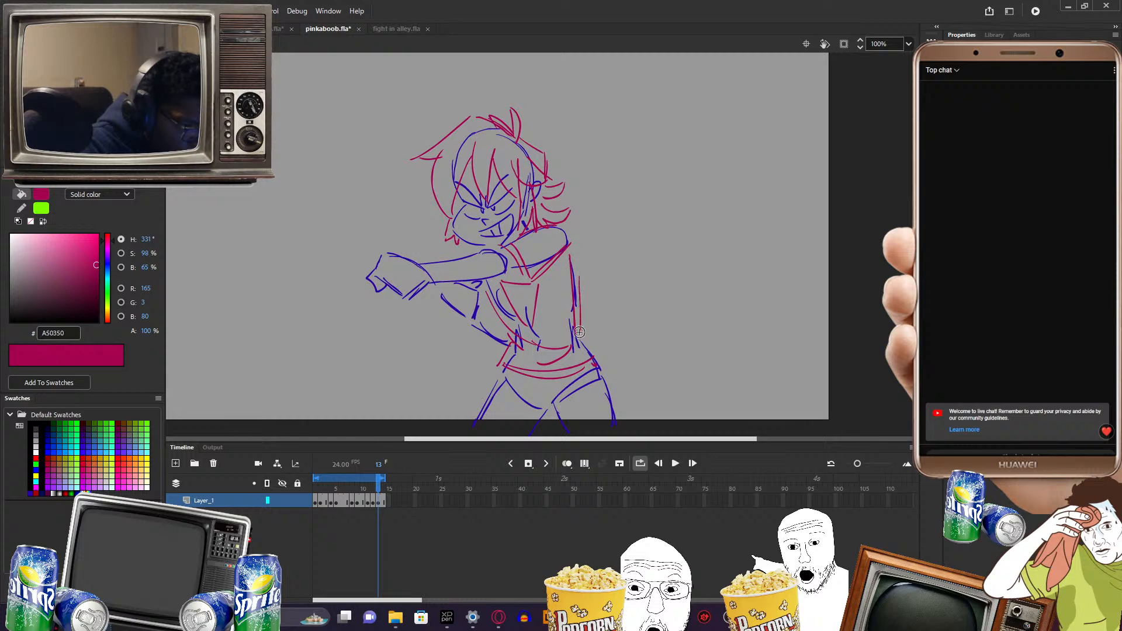
- Sketch the centre seam of the shorts below the waistband on frame 13, using frame 12 as reference
key(comma)
key(period)
key(comma)
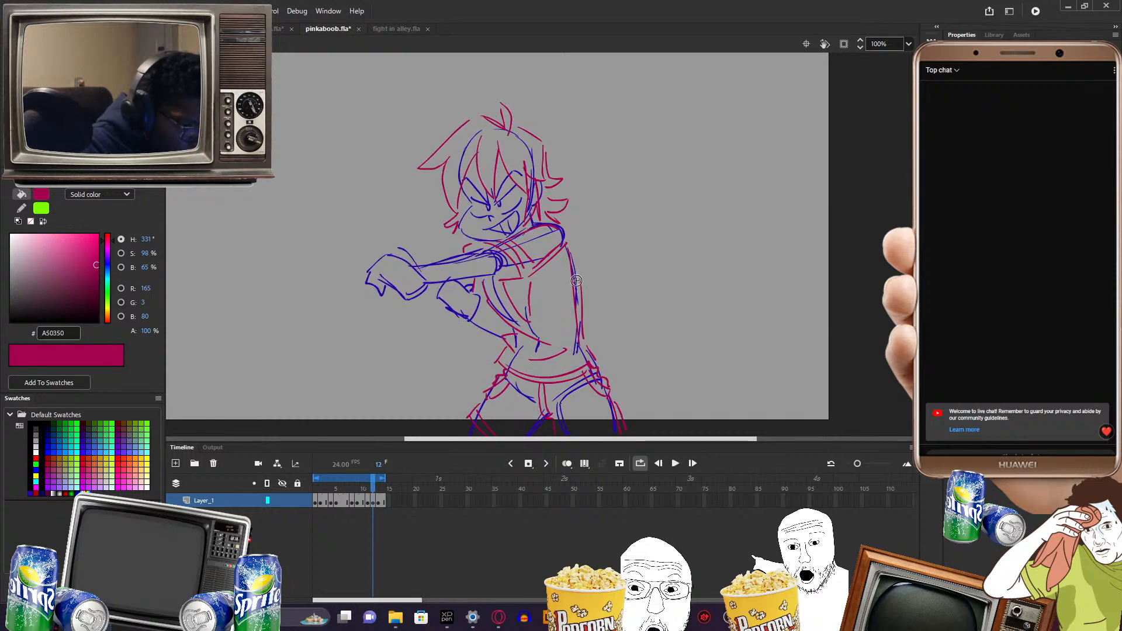
key(period)
key(comma)
key(period)
key(comma)
key(period)
key(comma)
key(period)
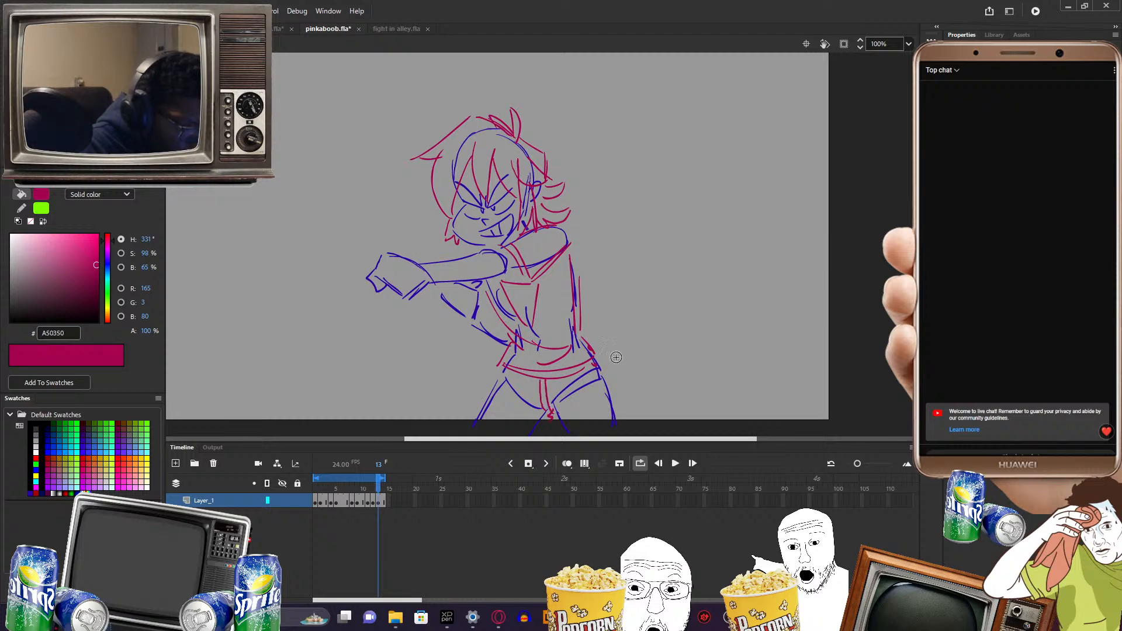
- Sketch the side lines of the shorts below the back hip on frame 13, using frame 12 as reference
key(comma)
key(period)
key(comma)
key(period)
key(comma)
key(period)
key(comma)
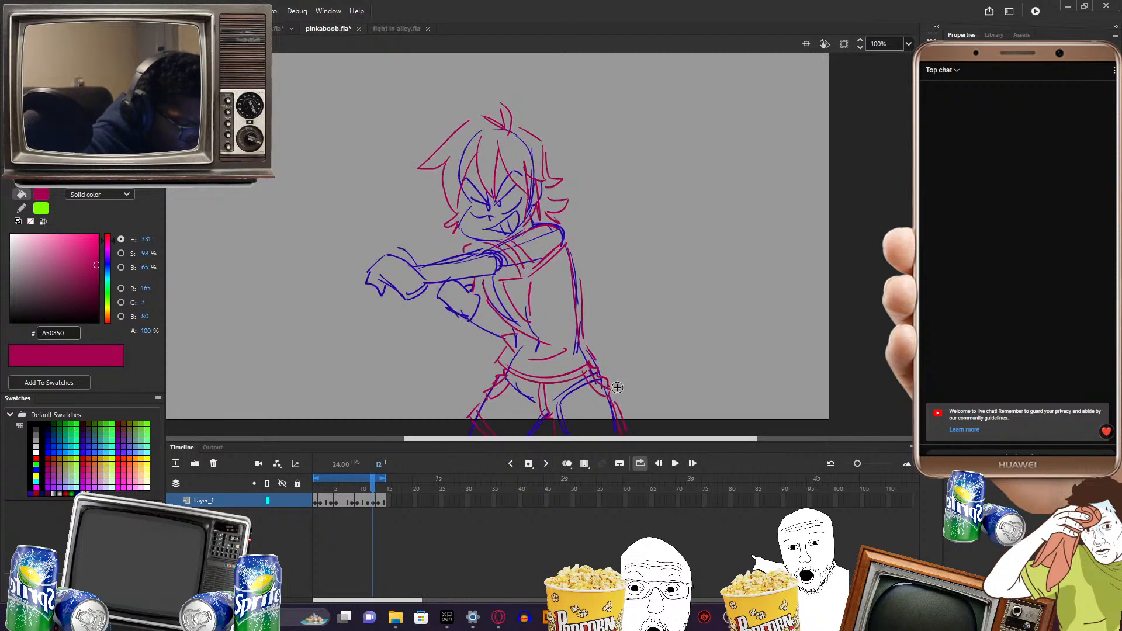
key(period)
key(comma)
key(period)
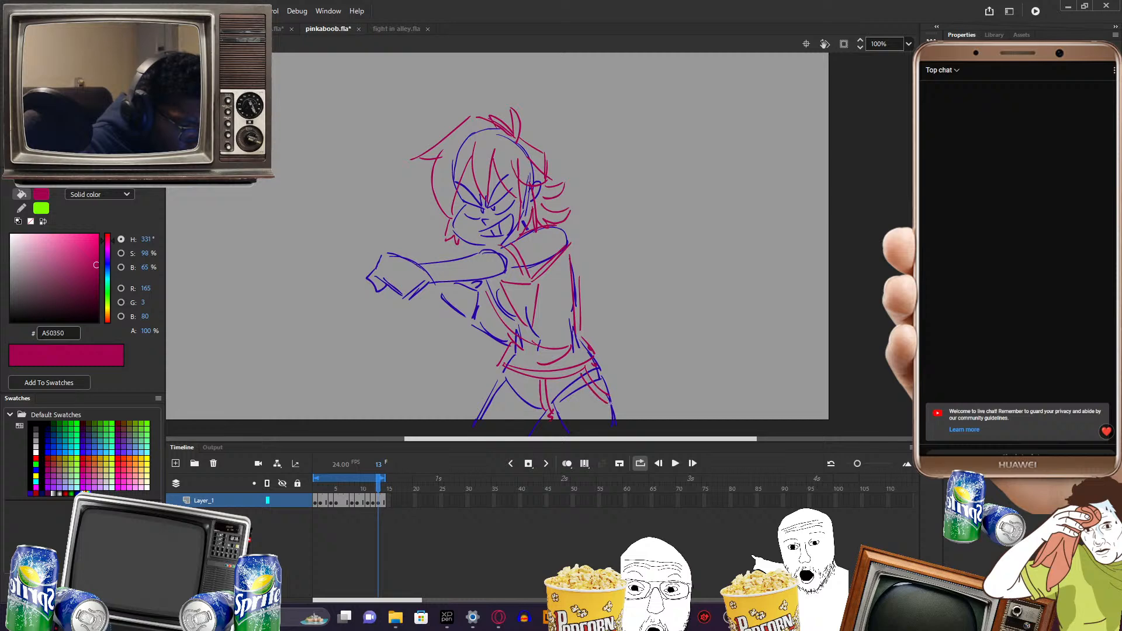
- Add the zigzag trim and outer edge to the back hip of the shorts on frame 13, comparing with frame 12
key(comma)
key(period)
key(comma)
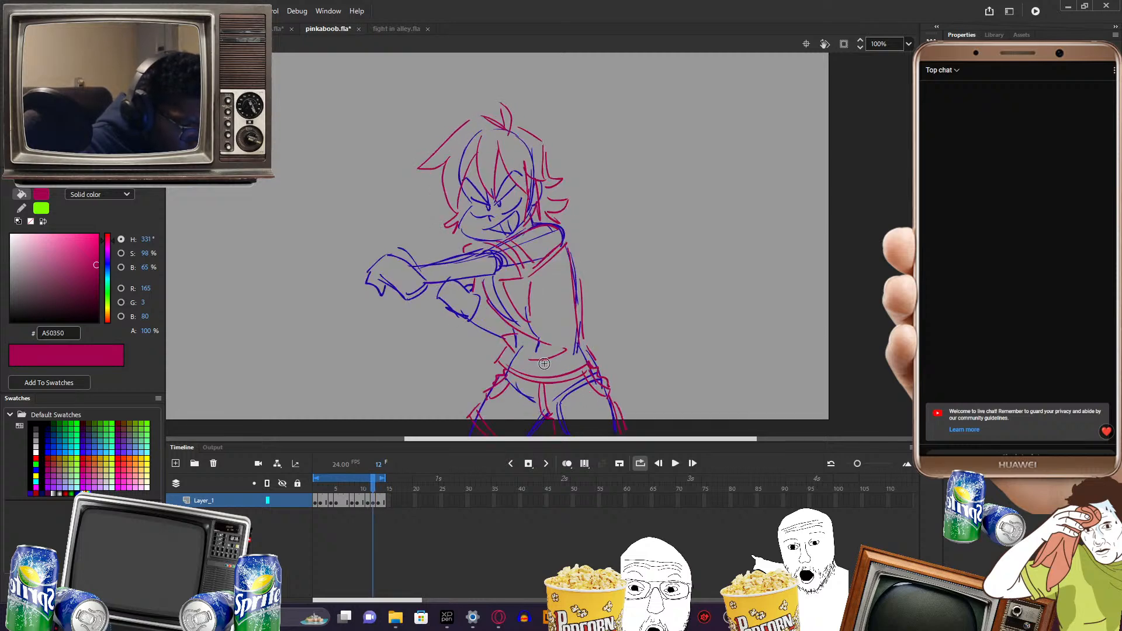
key(period)
key(comma)
key(period)
key(comma)
key(period)
key(comma)
key(period)
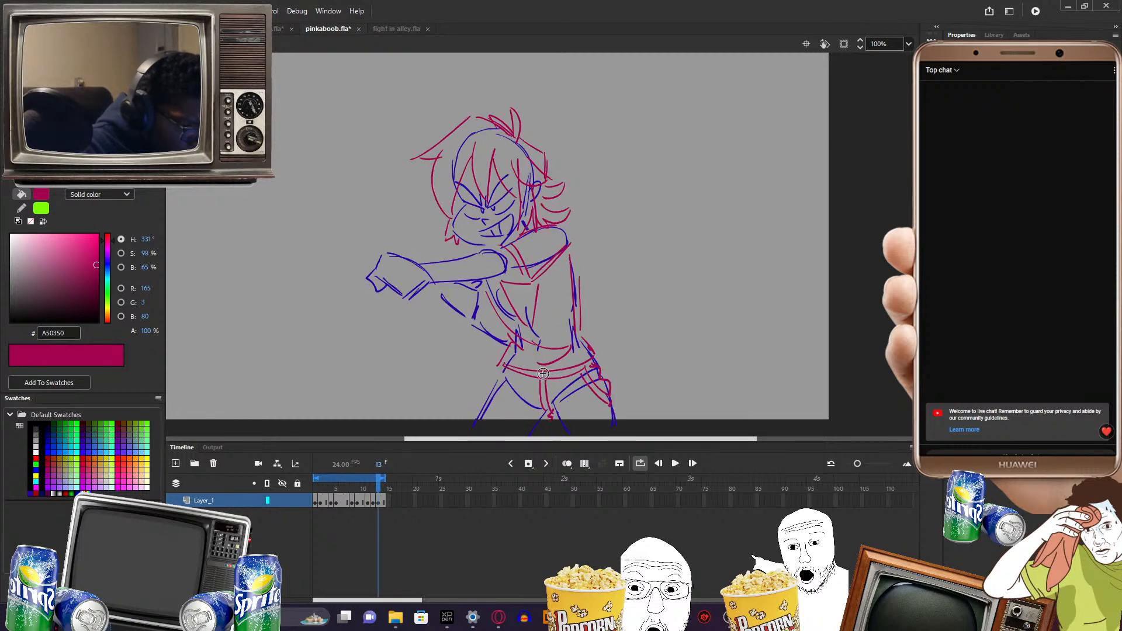
- Sketch the front hip's trim and the front leg's edge lines down to the shorts' cuff on frame 13, following frame 12
key(comma)
key(period)
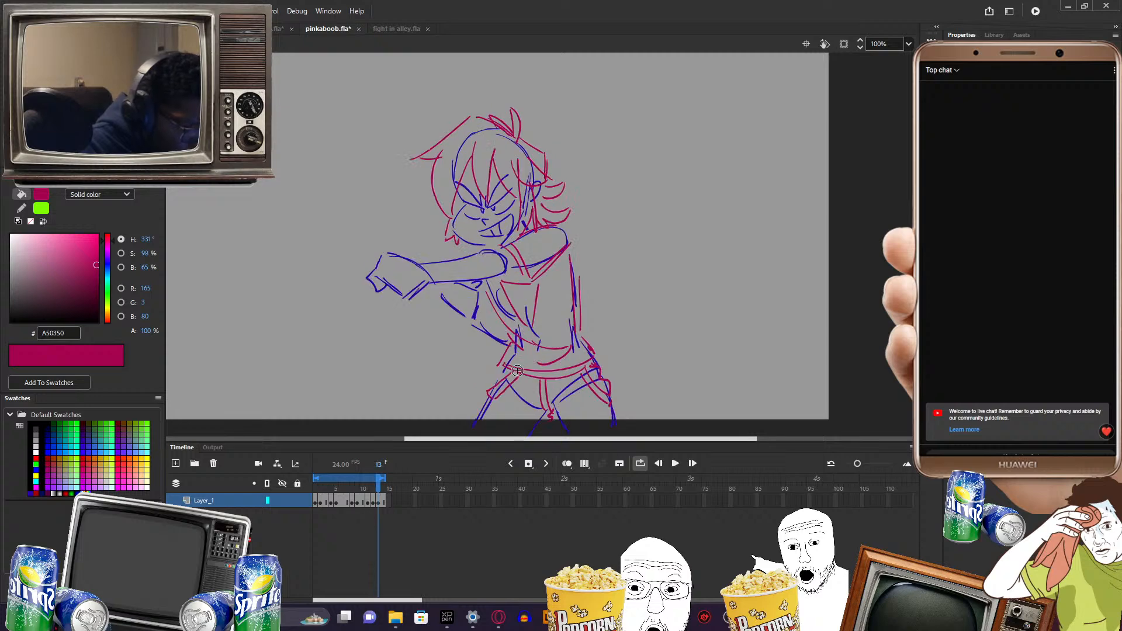
key(comma)
key(period)
key(comma)
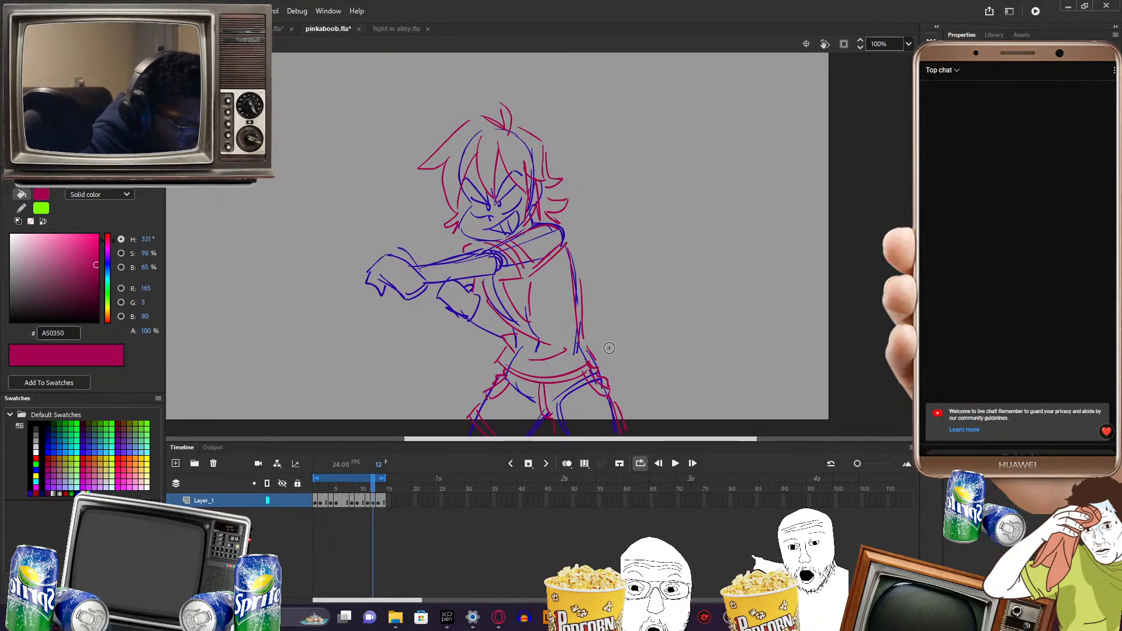
key(period)
key(comma)
key(period)
key(comma)
key(period)
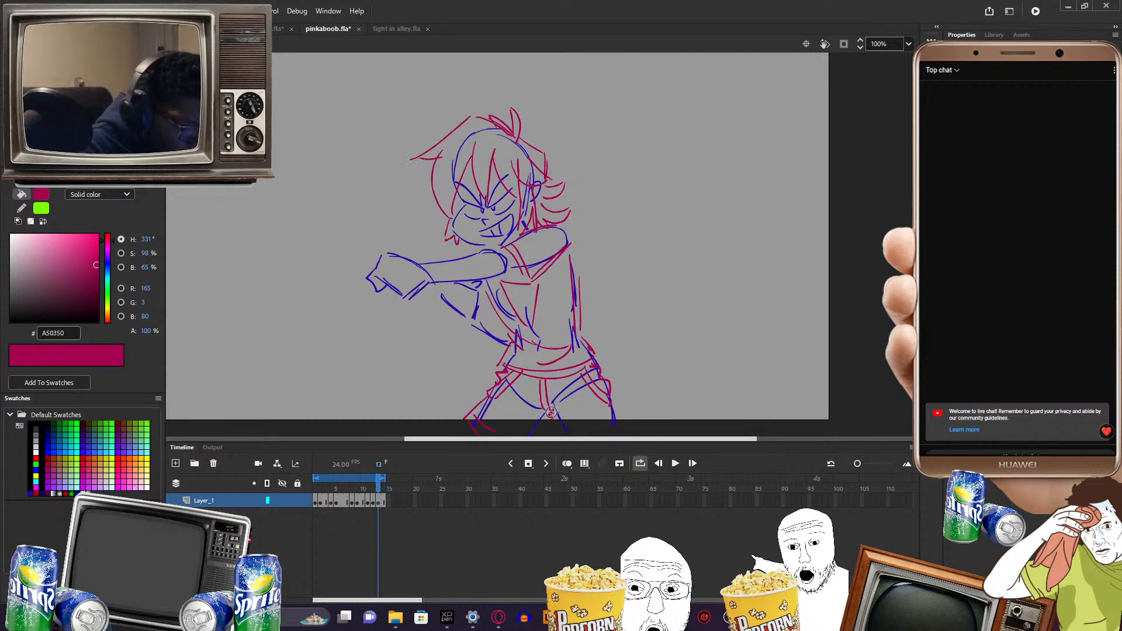
key(comma)
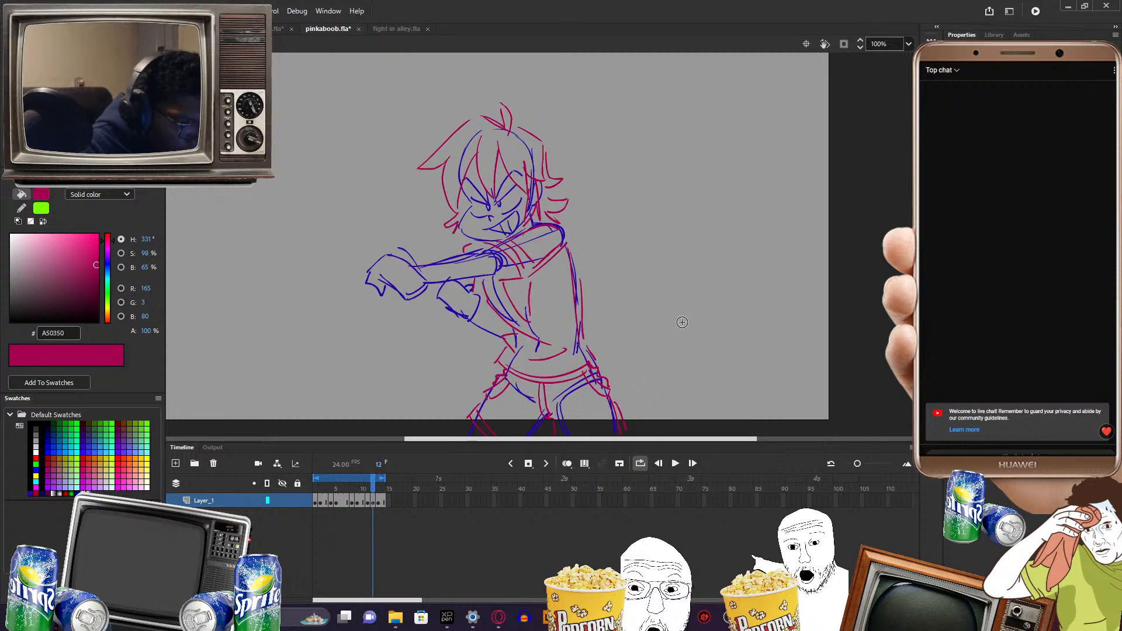
key(period)
- Play the animation in the timeline and in a test movie to check the crimson clothing lines, closing the preview at the end
key(Return)
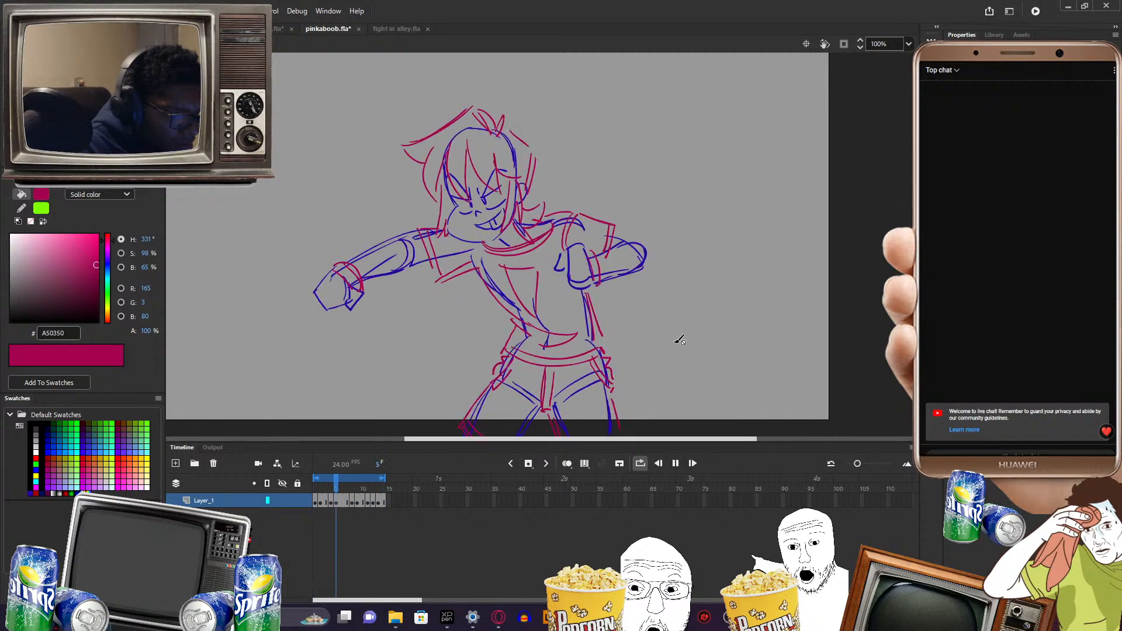
key(Return)
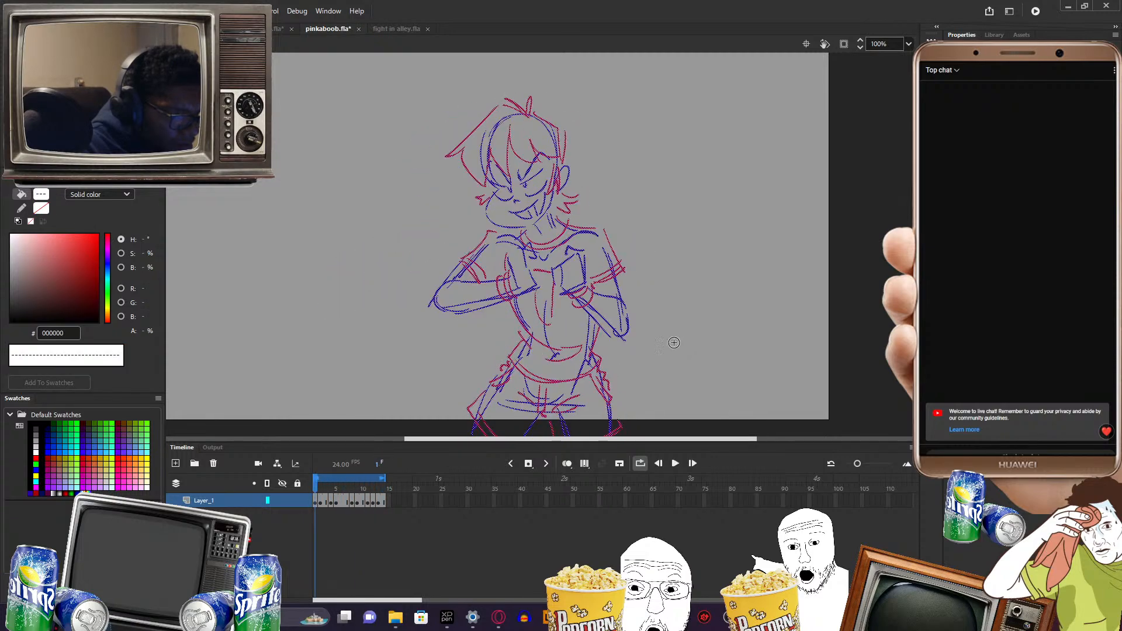
key(Escape)
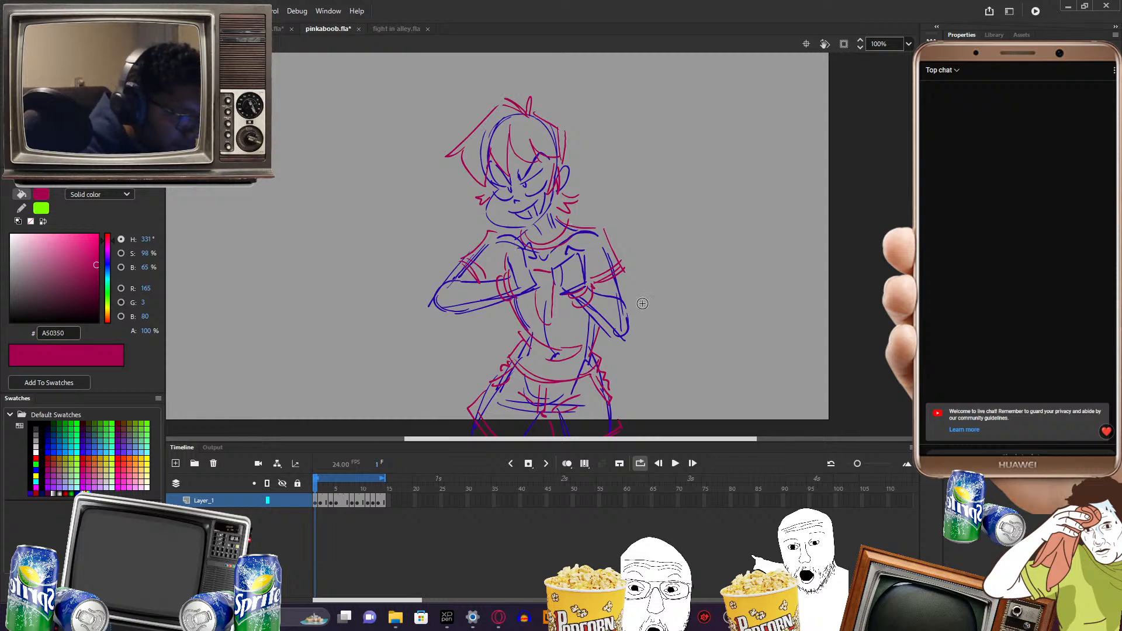
scroll(497, 244, up, 5)
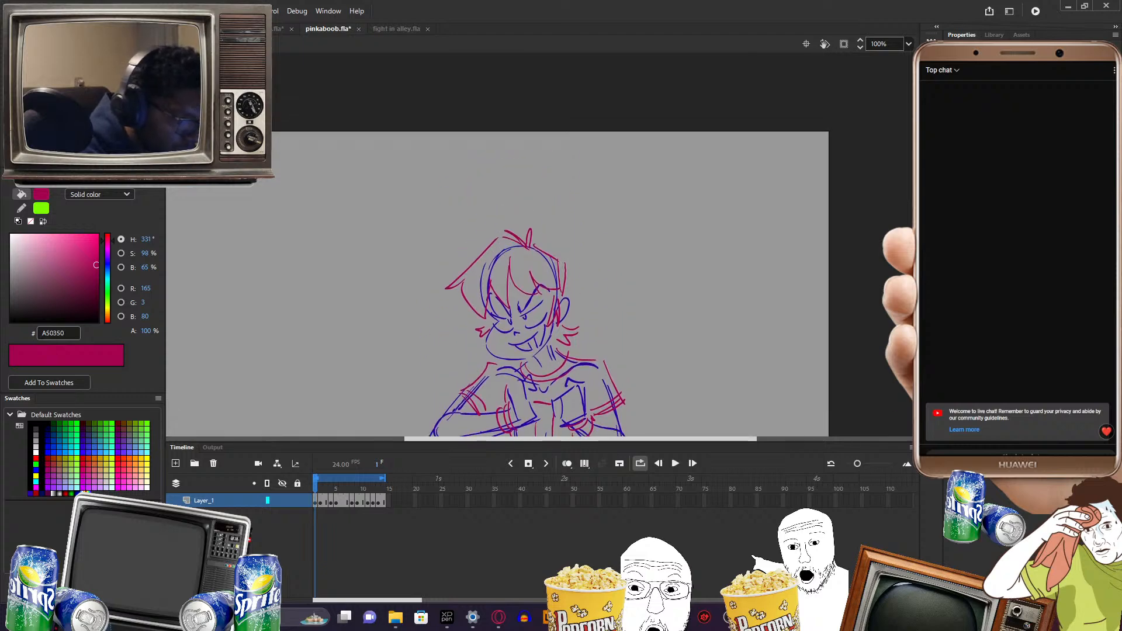
scroll(496, 244, down, 6)
scroll(497, 245, up, 2)
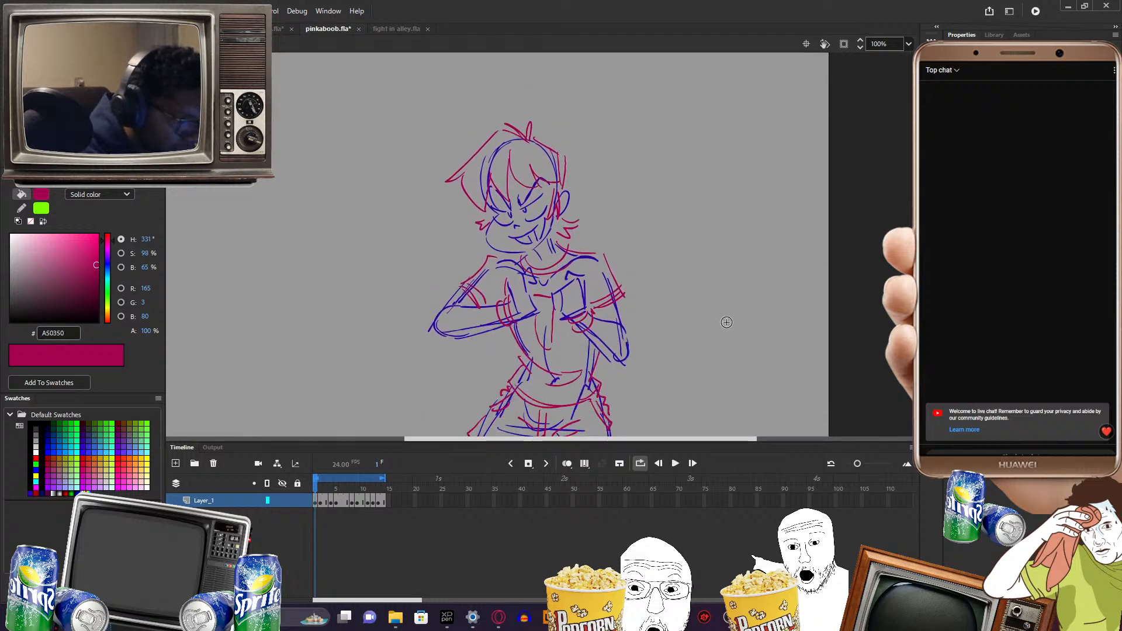
key(ctrl+Return)
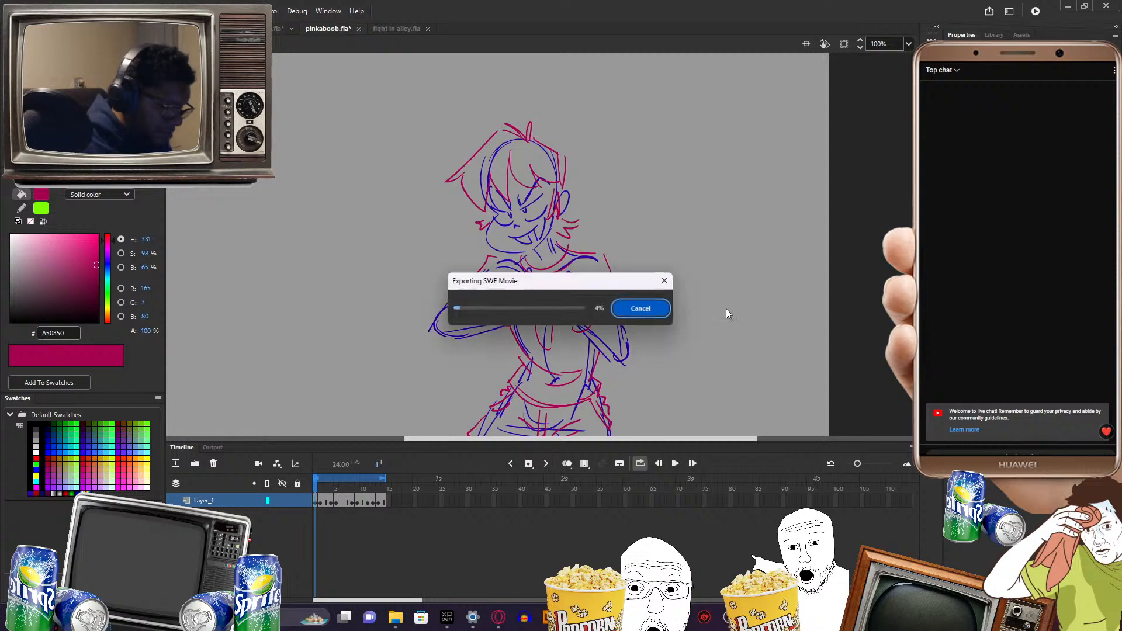
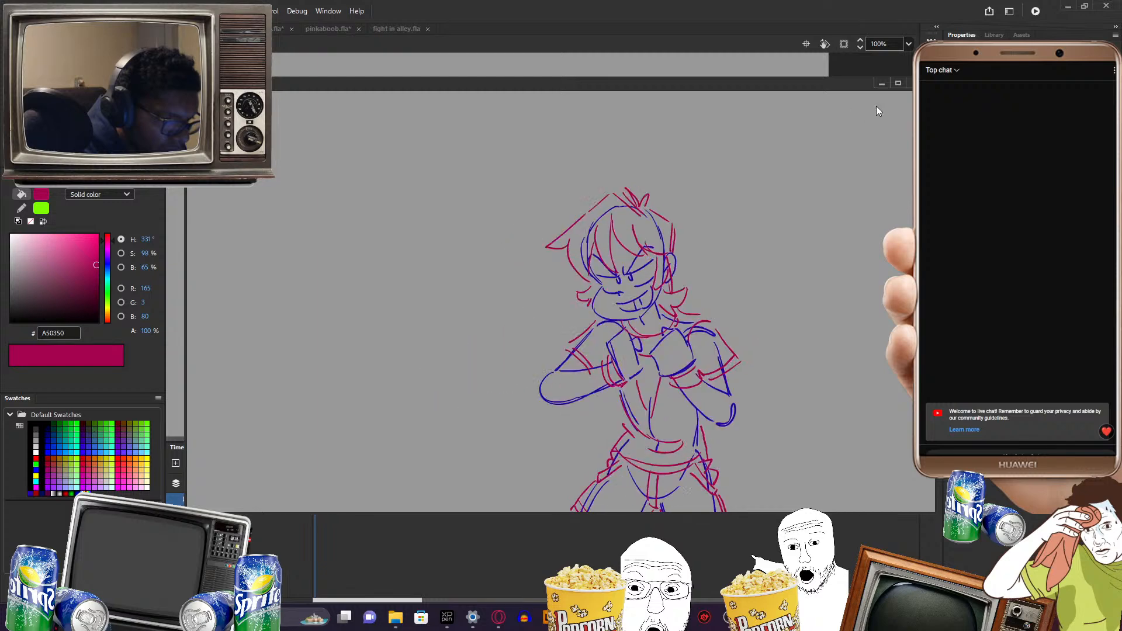
click(915, 83)
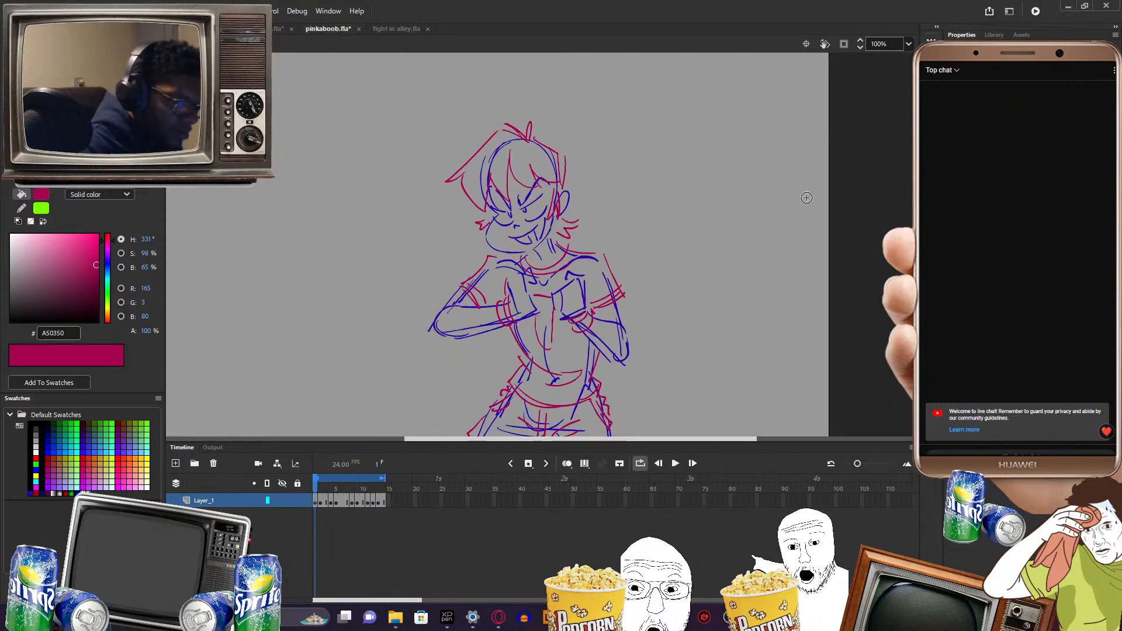
- Add a new layer above the character sketch and set the brush colour to dark green 007423
click(175, 463)
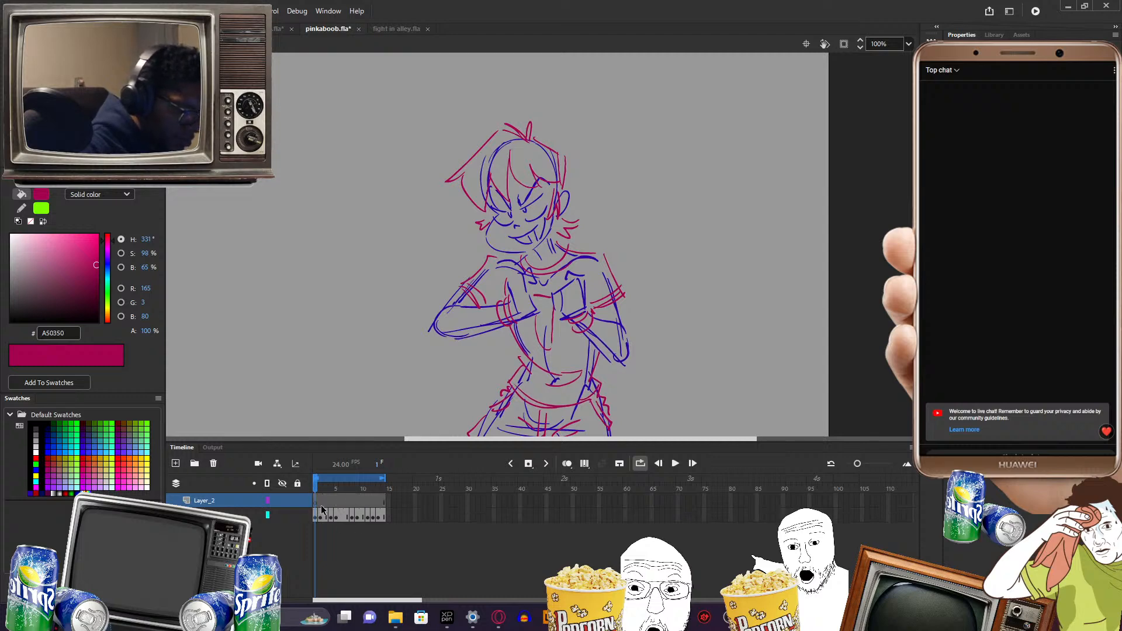
drag(567, 291, 636, 277)
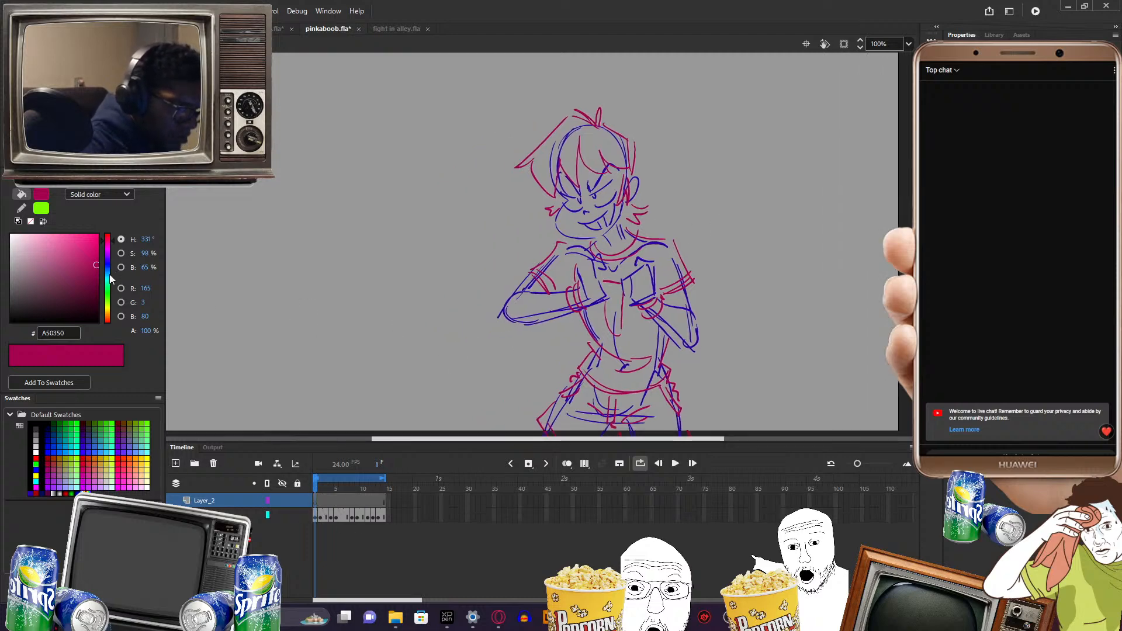
click(107, 289)
click(97, 282)
- Sketch a tall cylindrical punching bag in front of the character on frame 1, with a curved top and two long side edges
drag(623, 180, 673, 175)
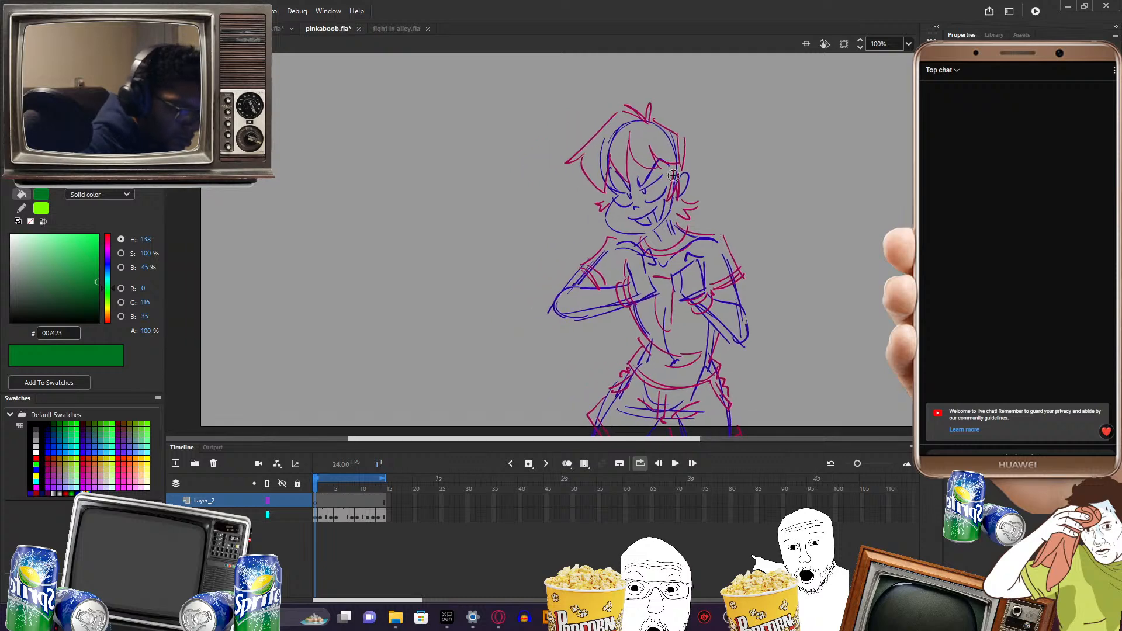
drag(381, 156, 501, 120)
mouse_move(377, 182)
mouse_down()
mouse_move(500, 156)
mouse_move(539, 251)
mouse_up()
drag(533, 154, 553, 319)
mouse_move(380, 193)
mouse_down()
mouse_move(412, 297)
mouse_move(404, 420)
mouse_up()
drag(399, 374, 402, 431)
drag(558, 321, 566, 406)
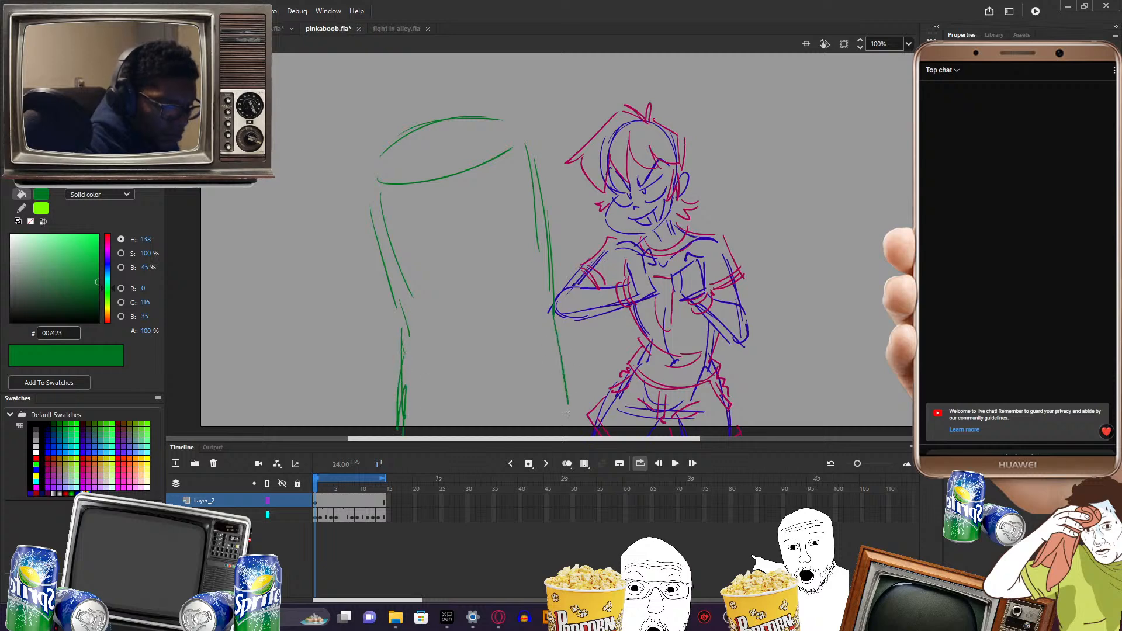
drag(562, 351, 570, 433)
- Draw two narrow upright ovals on the bag near the character and a crossed patch near its far edge
drag(678, 252, 707, 257)
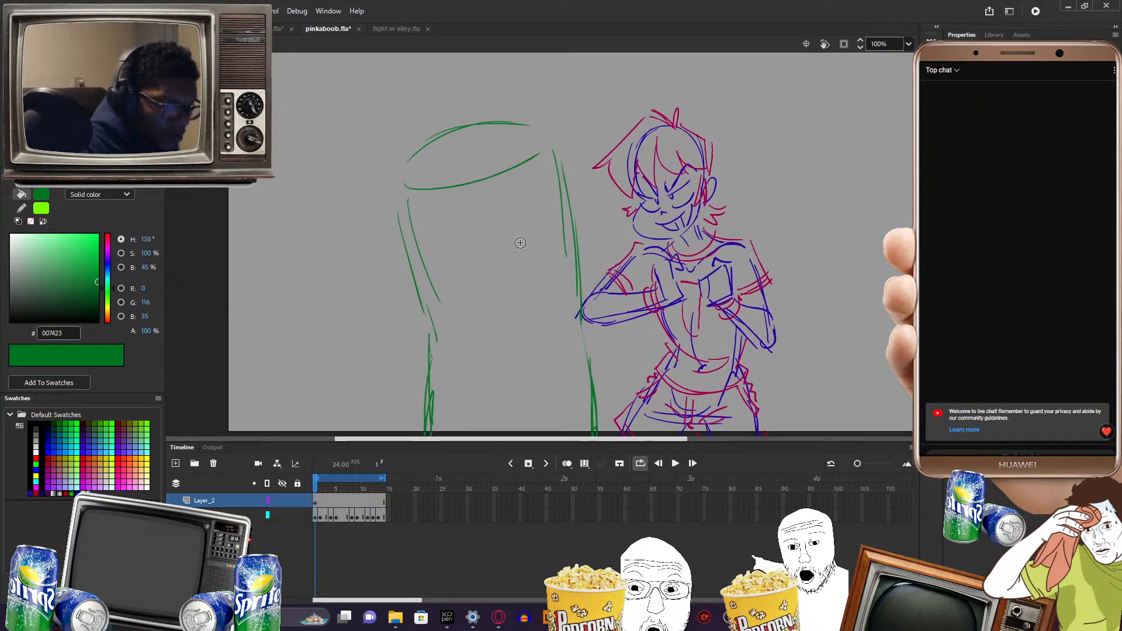
mouse_move(520, 243)
mouse_down()
mouse_move(517, 253)
mouse_move(555, 264)
mouse_up()
drag(610, 327, 640, 321)
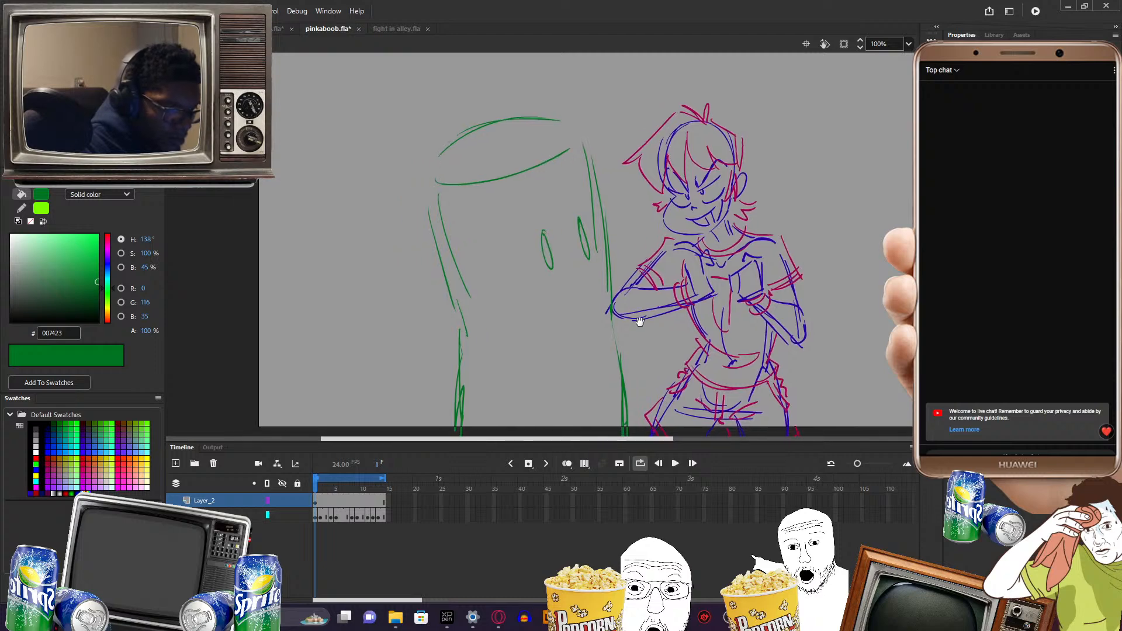
drag(794, 222, 707, 234)
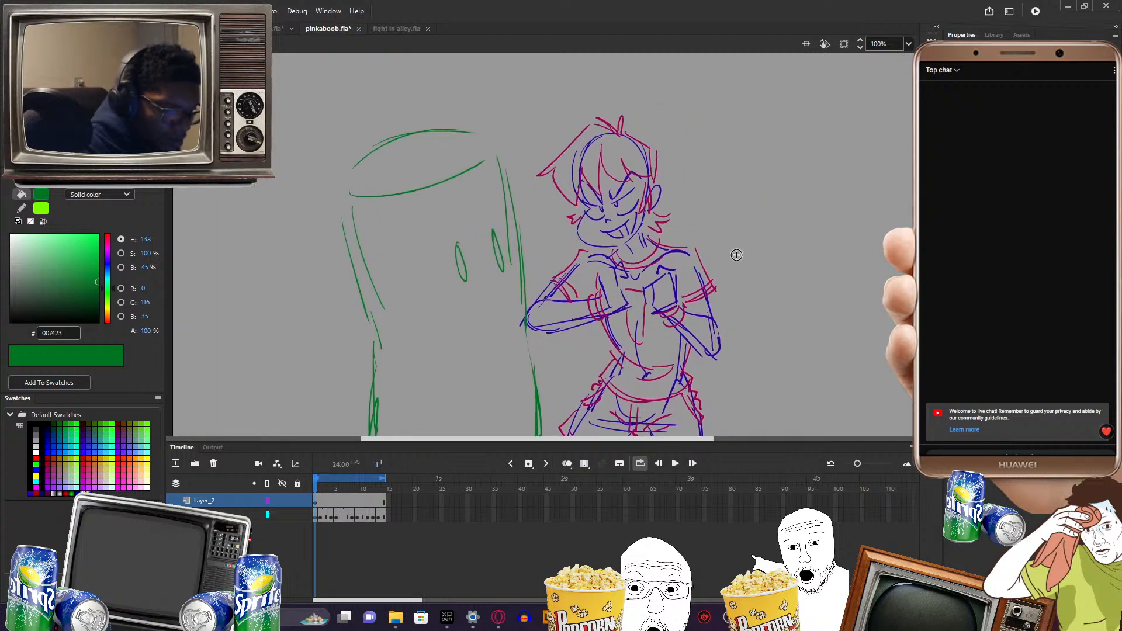
mouse_move(391, 232)
mouse_down()
mouse_move(392, 269)
mouse_move(403, 221)
mouse_up()
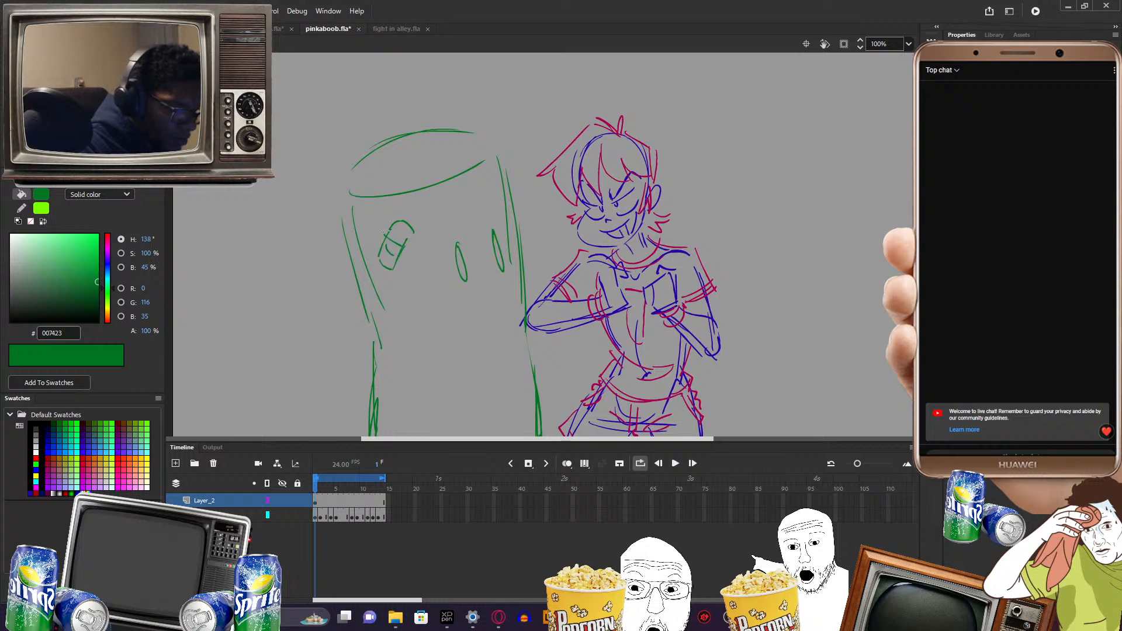
drag(707, 239, 689, 227)
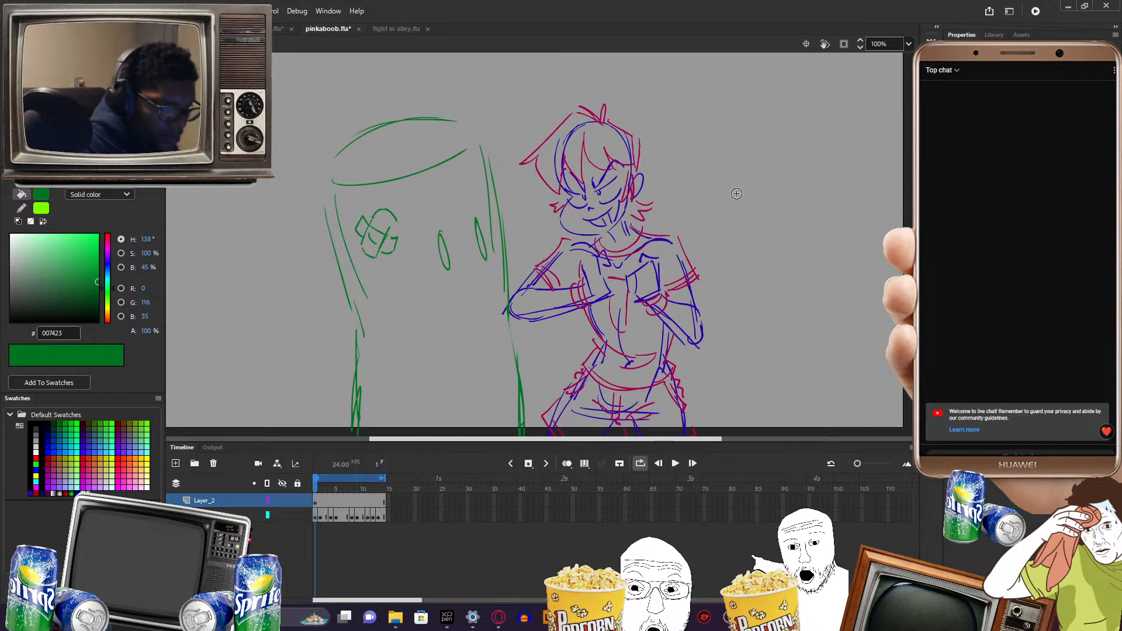
- Insert a blank keyframe at frame 4 of Layer_2 and turn on onion skinning
click(322, 500)
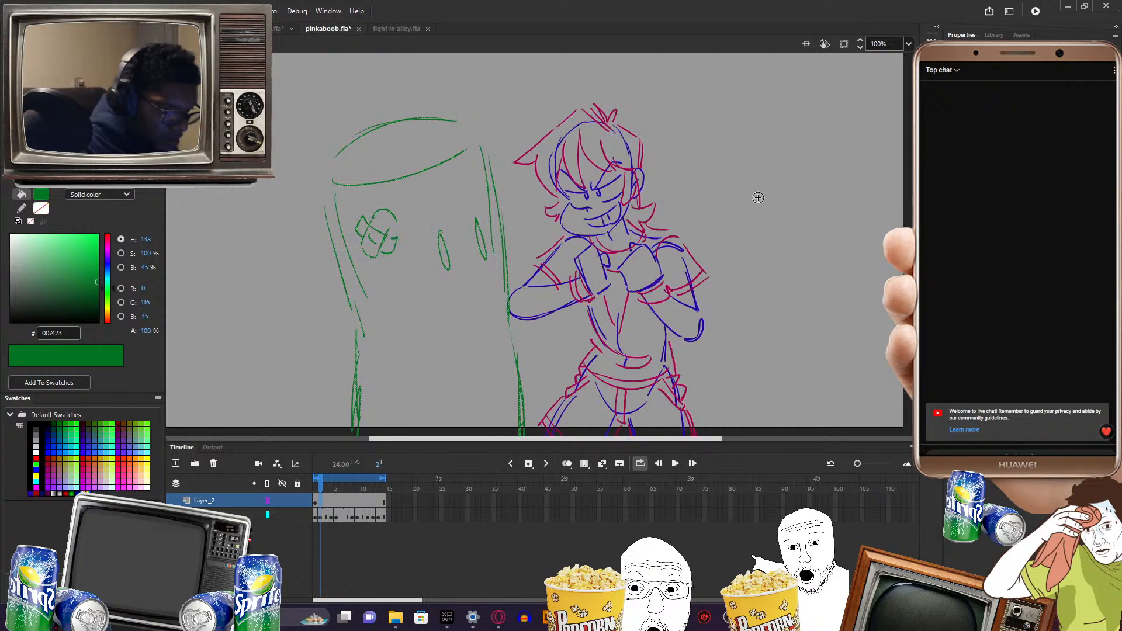
drag(324, 487, 331, 489)
click(336, 501)
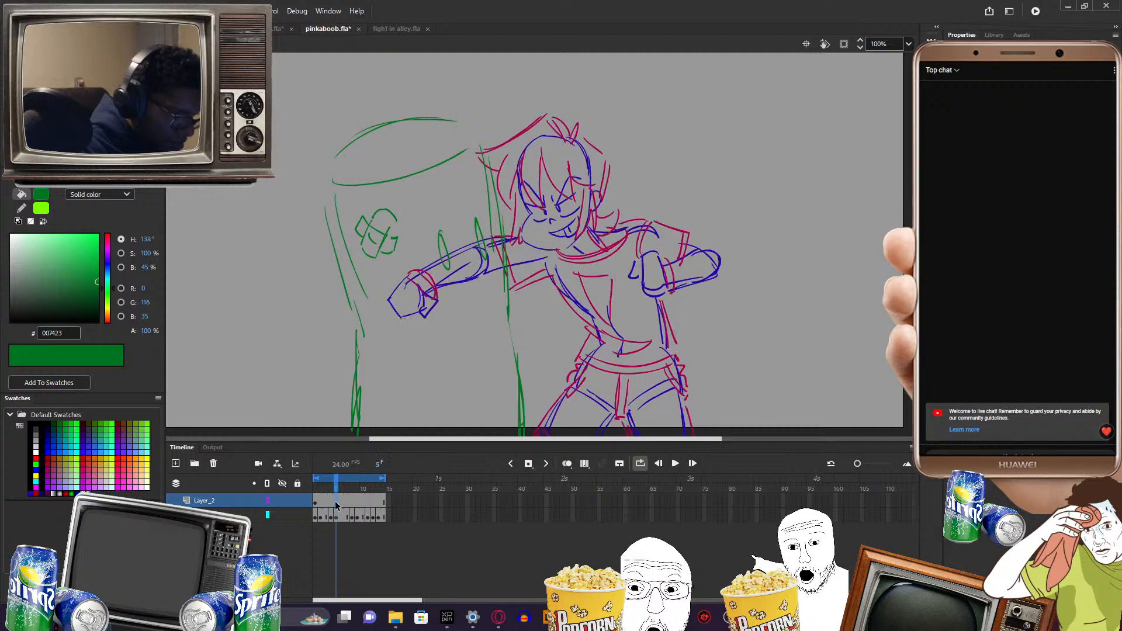
click(330, 501)
click(324, 502)
click(332, 502)
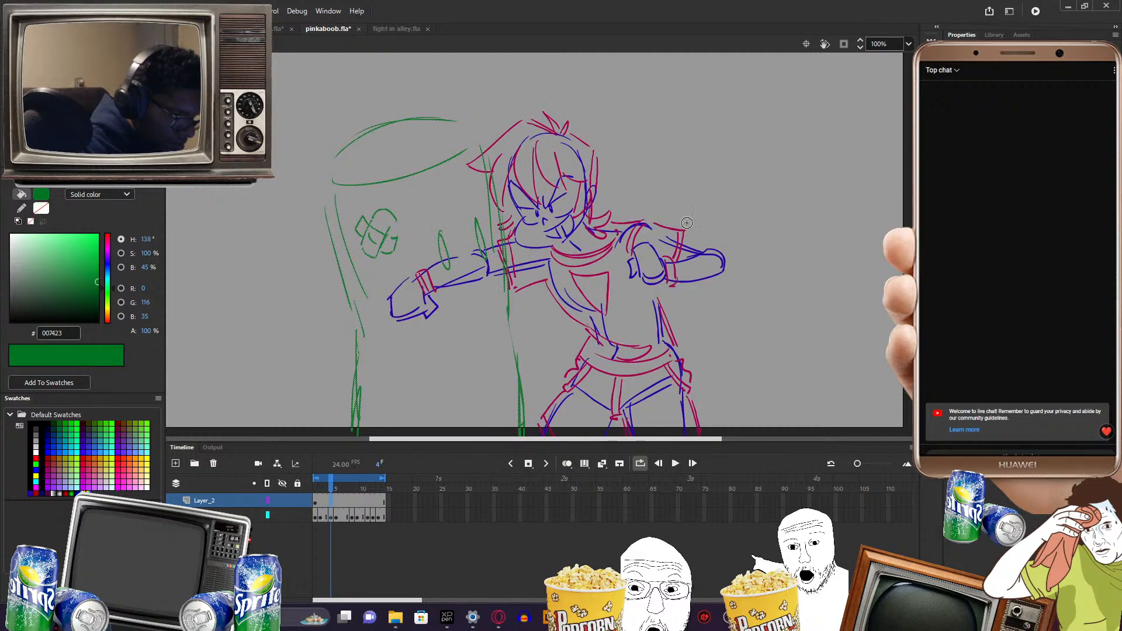
key(Delete)
click(567, 463)
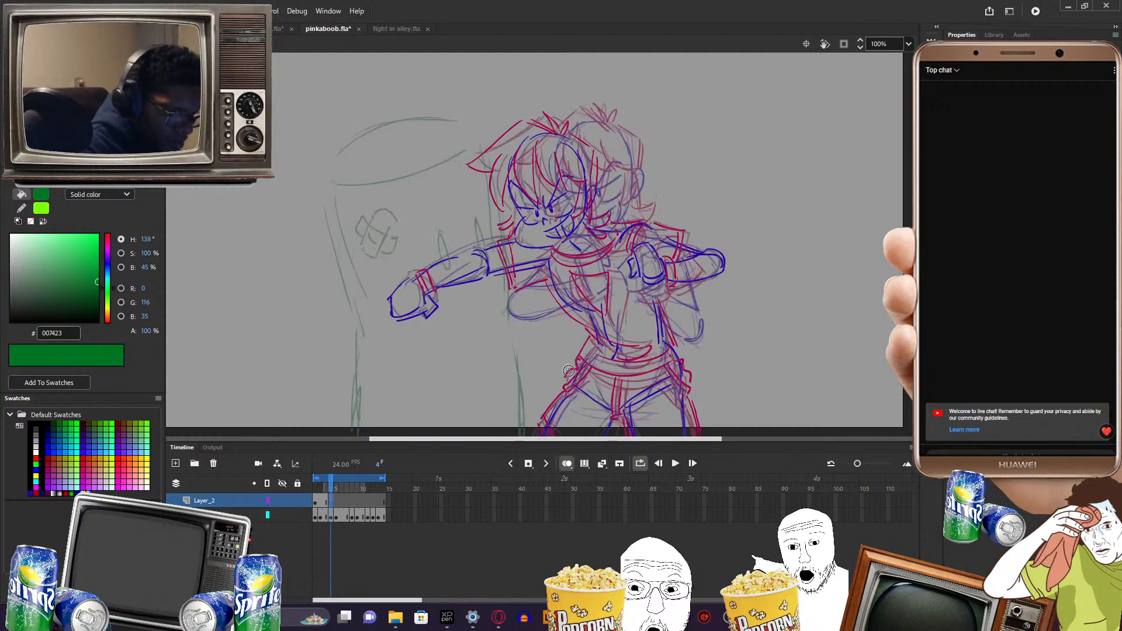
- Sketch the bent bag's arched top and long curved side lines on frame 4 over the onion-skinned bag
drag(626, 273, 672, 261)
mouse_move(456, 168)
mouse_down()
mouse_move(352, 345)
mouse_move(359, 423)
mouse_move(407, 210)
mouse_up()
drag(601, 140, 650, 161)
mouse_move(417, 159)
mouse_down()
mouse_move(543, 200)
mouse_move(551, 239)
mouse_up()
drag(419, 172, 354, 279)
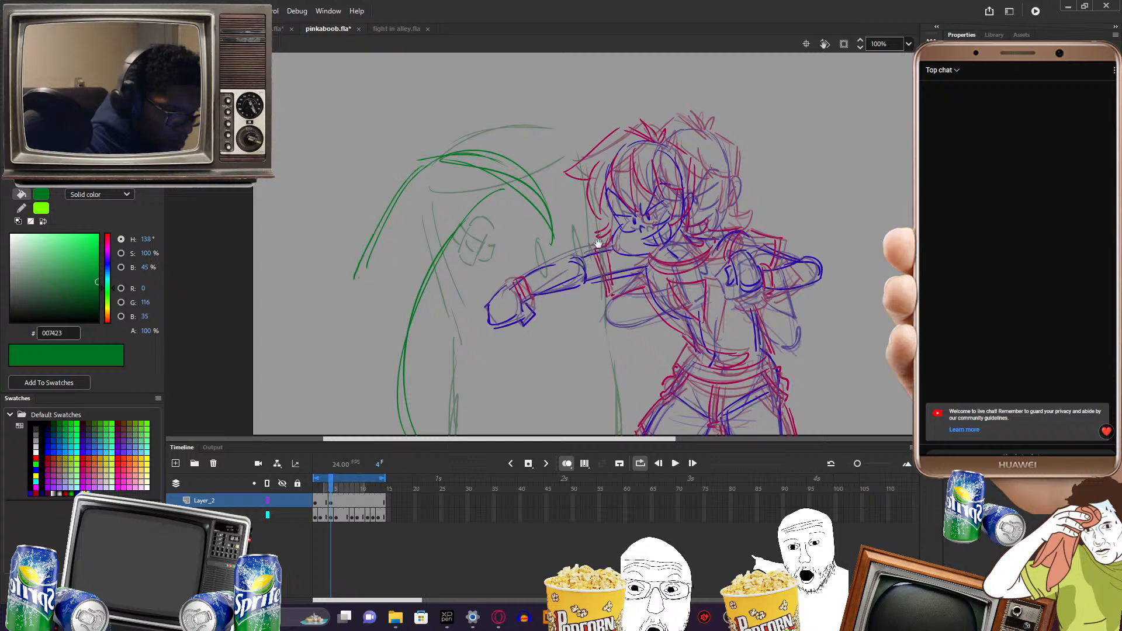
- Draw the dent where the fist sinks into the bag and the bag's lower front edge on frame 4
drag(598, 243, 626, 193)
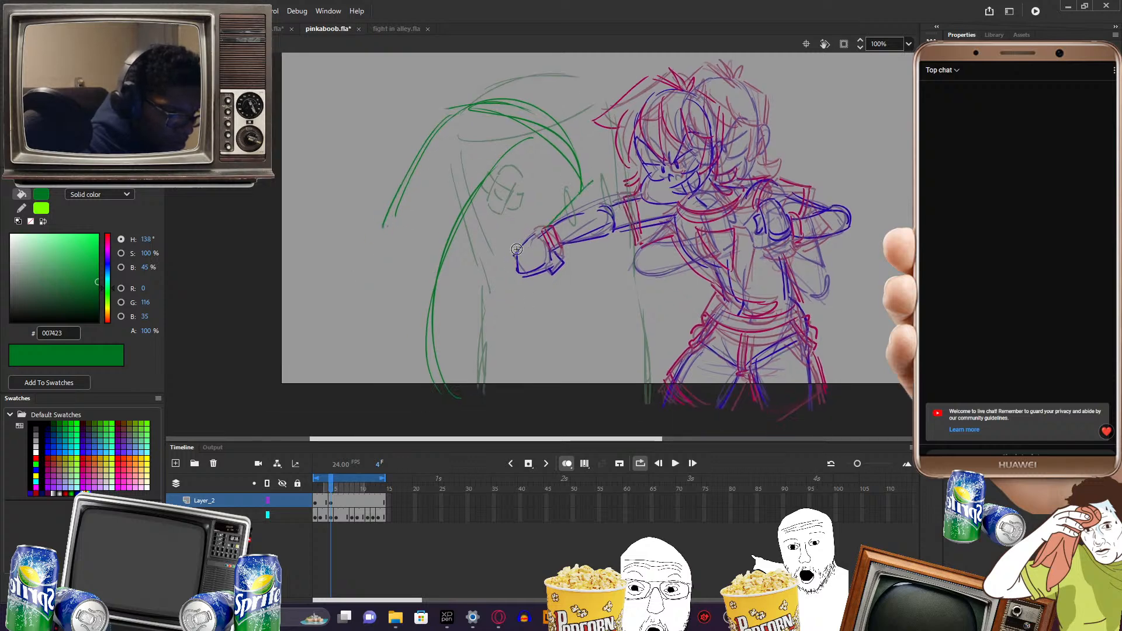
drag(529, 232, 478, 287)
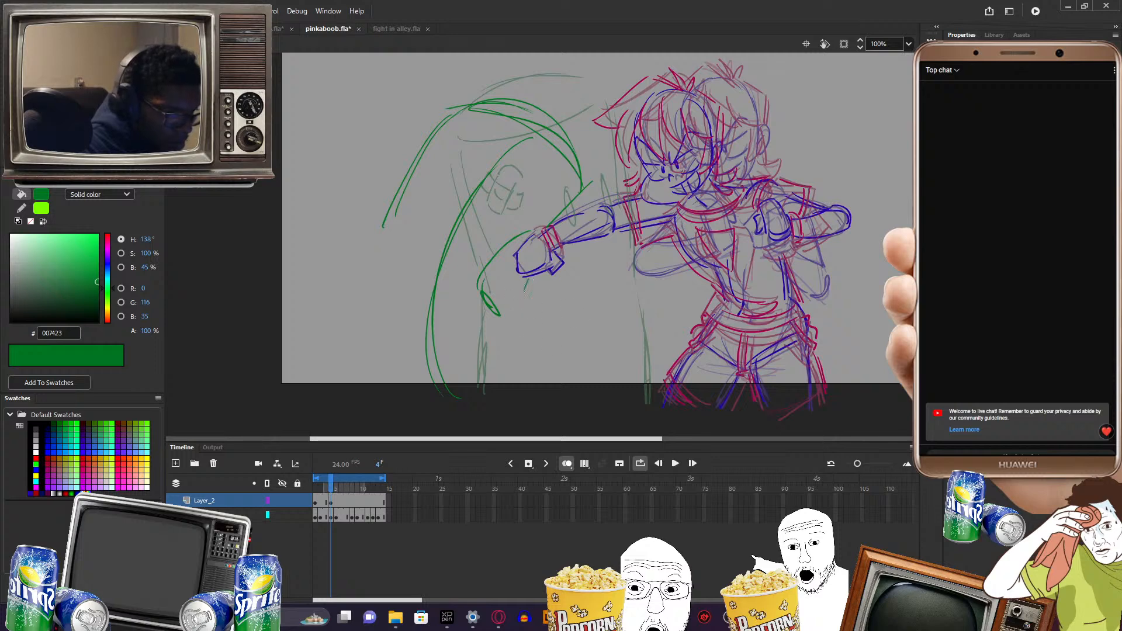
drag(518, 310, 529, 383)
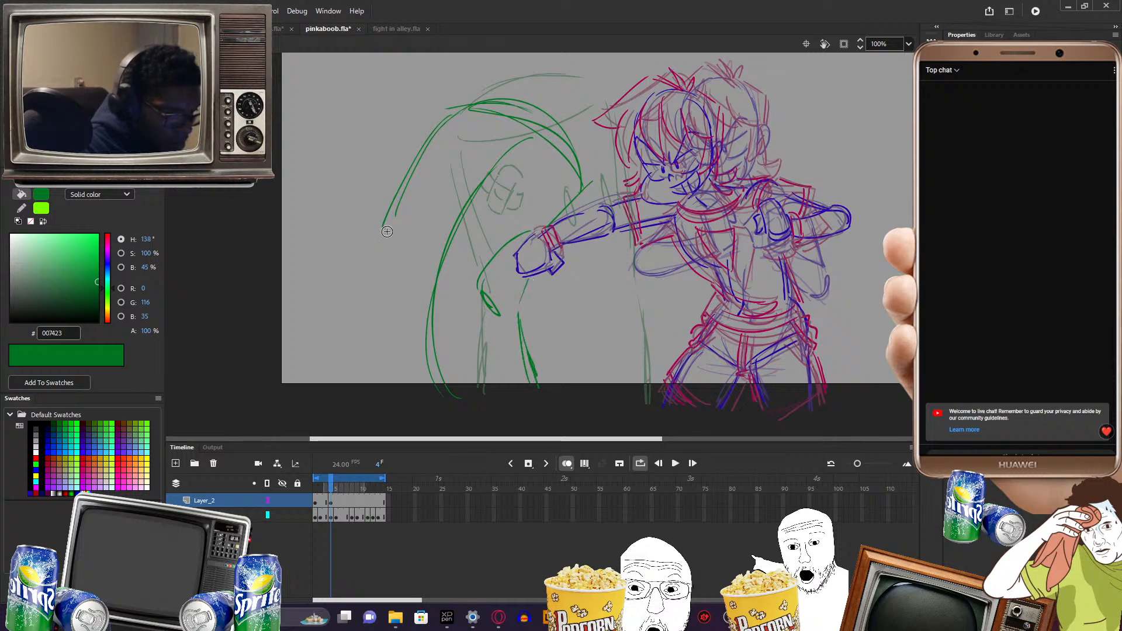
- Redraw the bag's back edge as a wider bulging curve on frame 4 and erase the earlier inner curve
mouse_move(413, 174)
mouse_down()
mouse_move(409, 400)
mouse_move(389, 196)
mouse_up()
drag(442, 133, 408, 378)
mouse_move(383, 363)
mouse_down()
mouse_move(377, 346)
mouse_move(482, 114)
mouse_move(563, 153)
mouse_move(437, 323)
mouse_up()
drag(427, 322, 445, 404)
drag(724, 193, 686, 210)
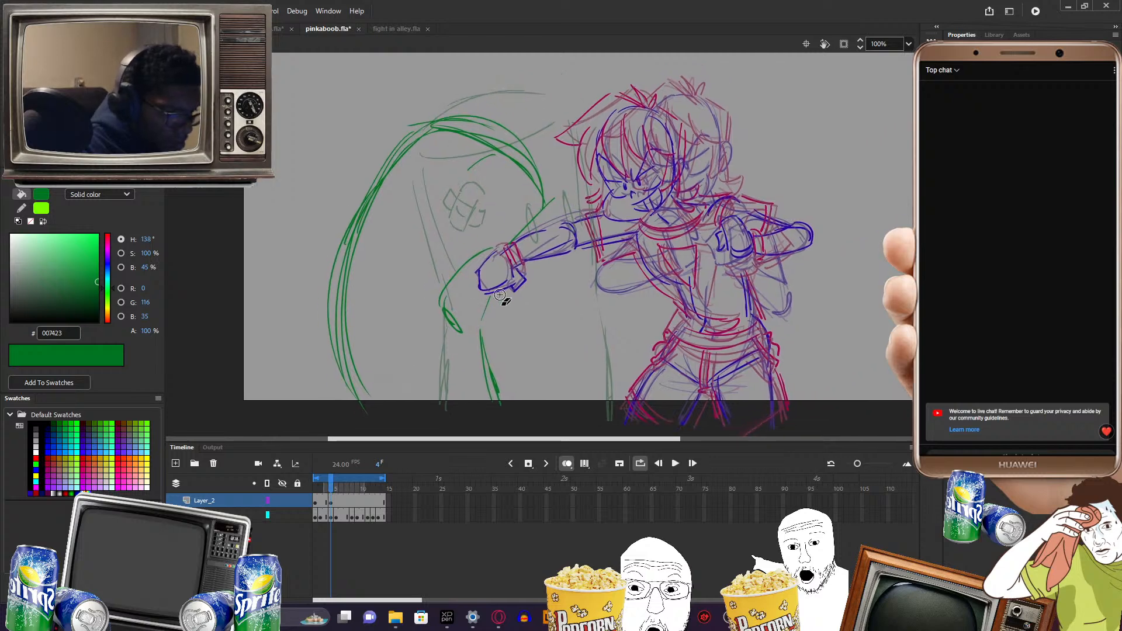
drag(640, 264, 675, 282)
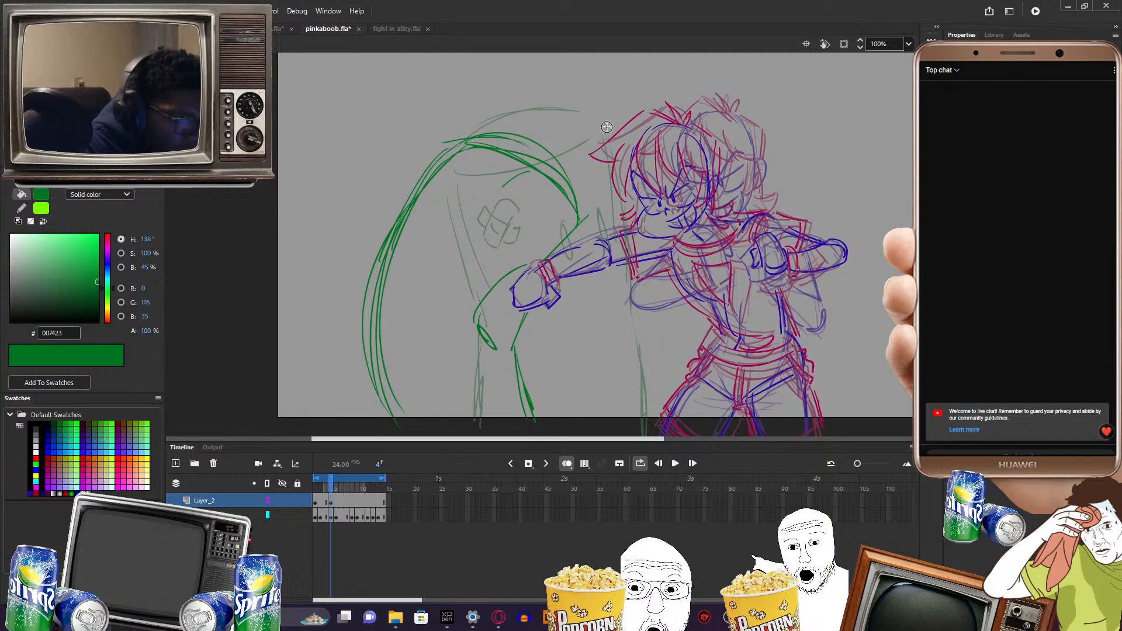
- Draw the bag's two large oval eye shapes and the small cross-shaped patch near its top on frame 4, and turn off onion skinning
drag(516, 225, 471, 256)
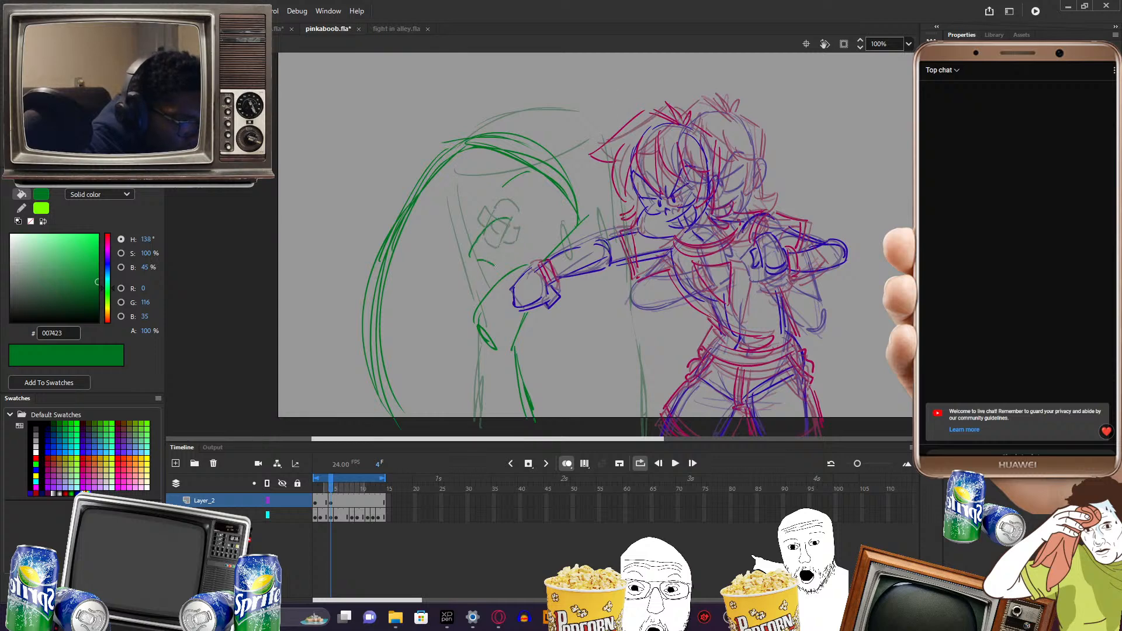
drag(517, 222, 507, 267)
drag(455, 209, 474, 193)
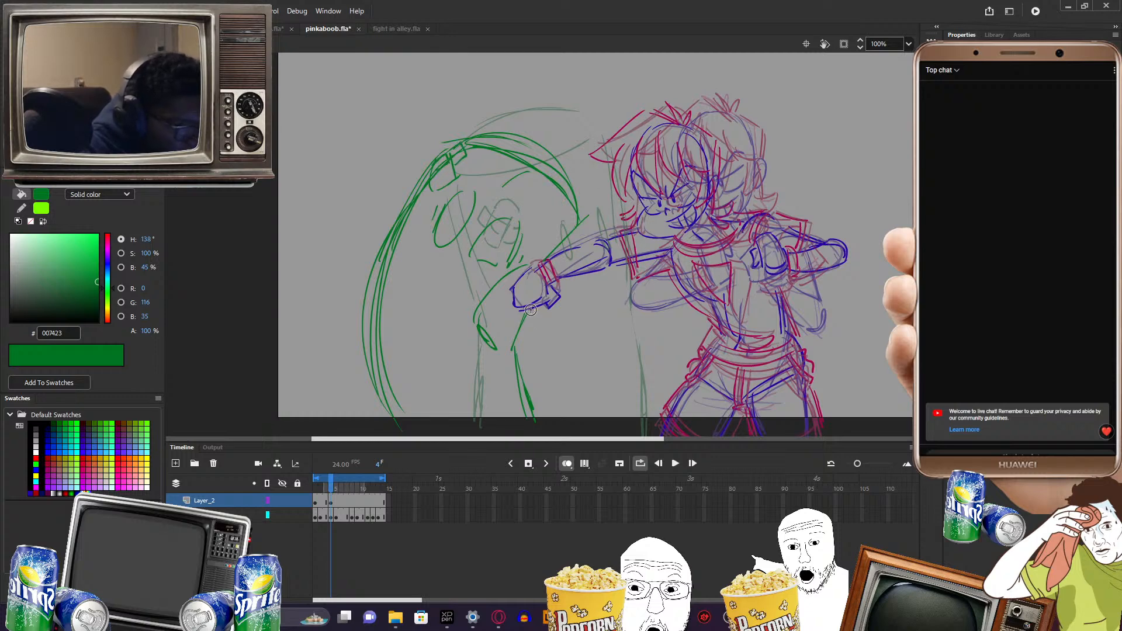
drag(801, 237, 719, 244)
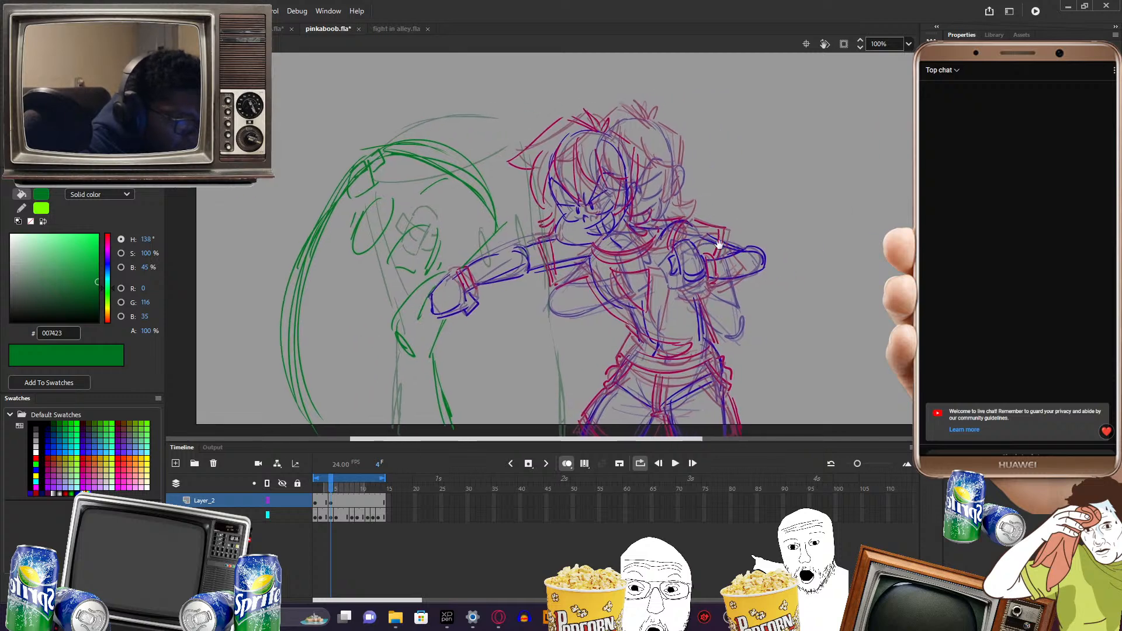
click(568, 464)
mouse_move(778, 258)
mouse_down()
mouse_move(770, 243)
mouse_move(772, 263)
mouse_up()
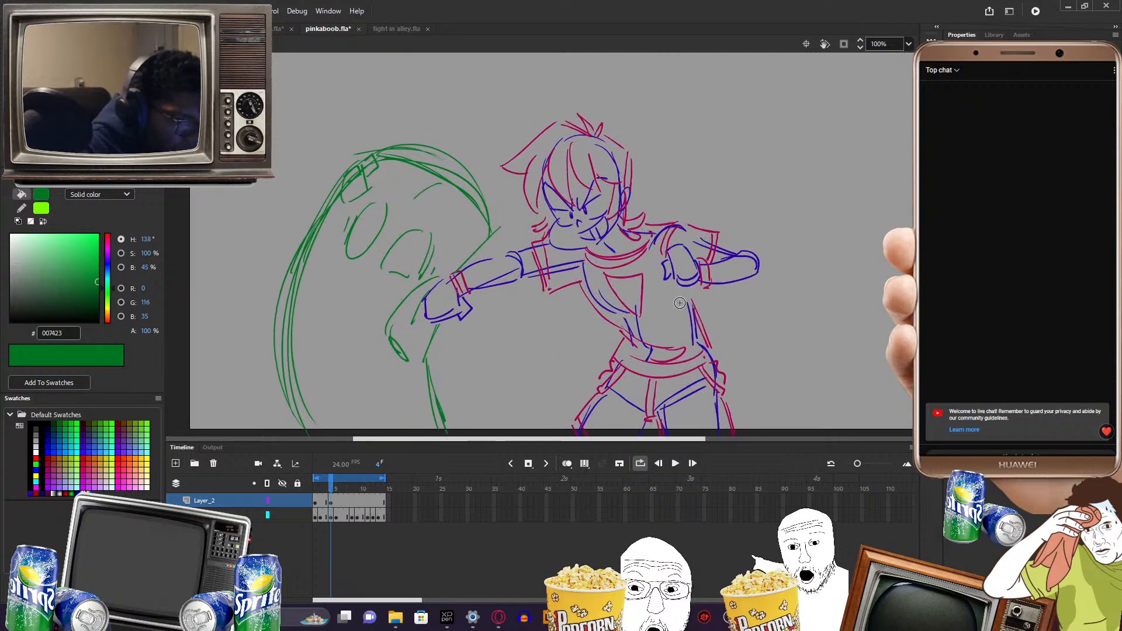
- Insert a blank keyframe at frame 8 of Layer_2, turn on onion skinning and lock the character layer
mouse_move(325, 491)
mouse_down()
mouse_move(312, 496)
mouse_move(356, 494)
mouse_move(331, 494)
mouse_move(342, 488)
mouse_move(352, 497)
mouse_up()
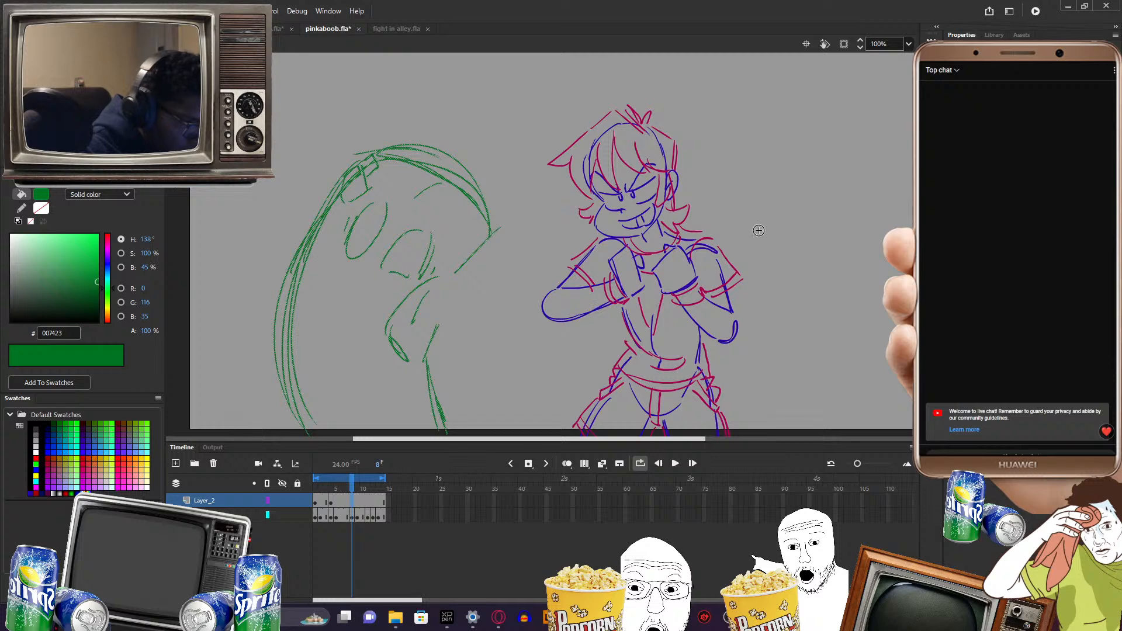
key(F7)
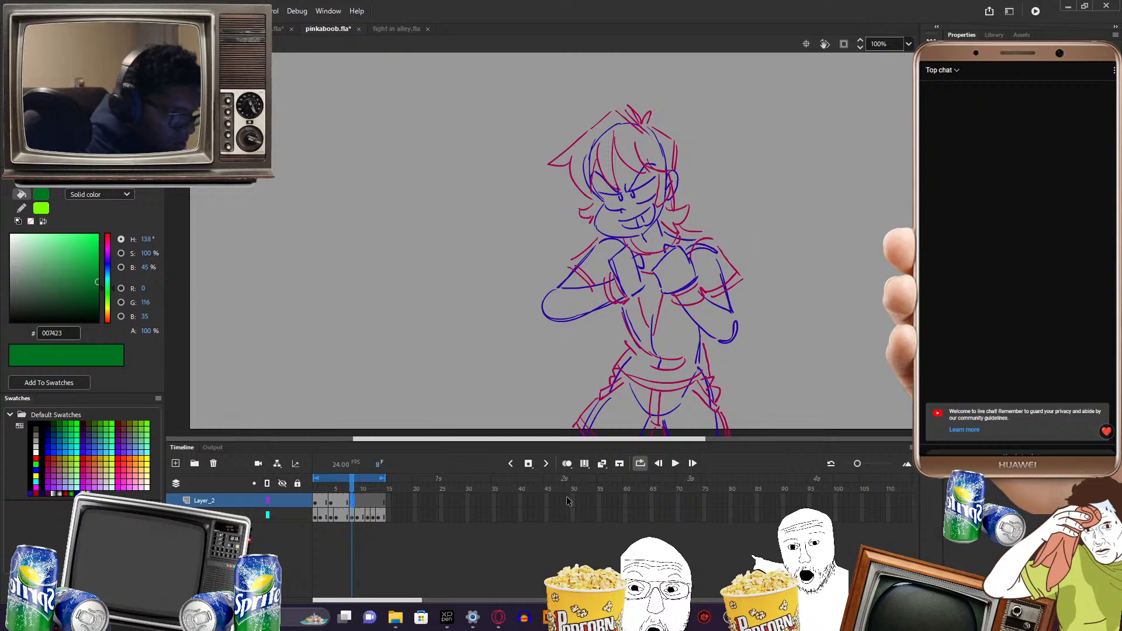
click(566, 464)
drag(605, 302, 705, 276)
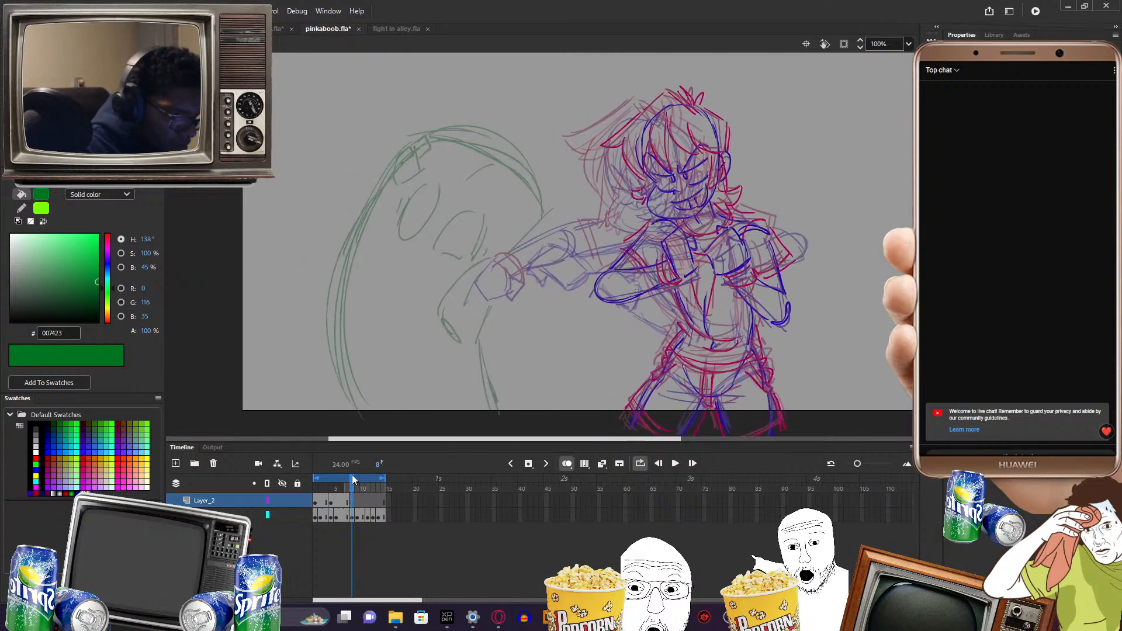
click(297, 514)
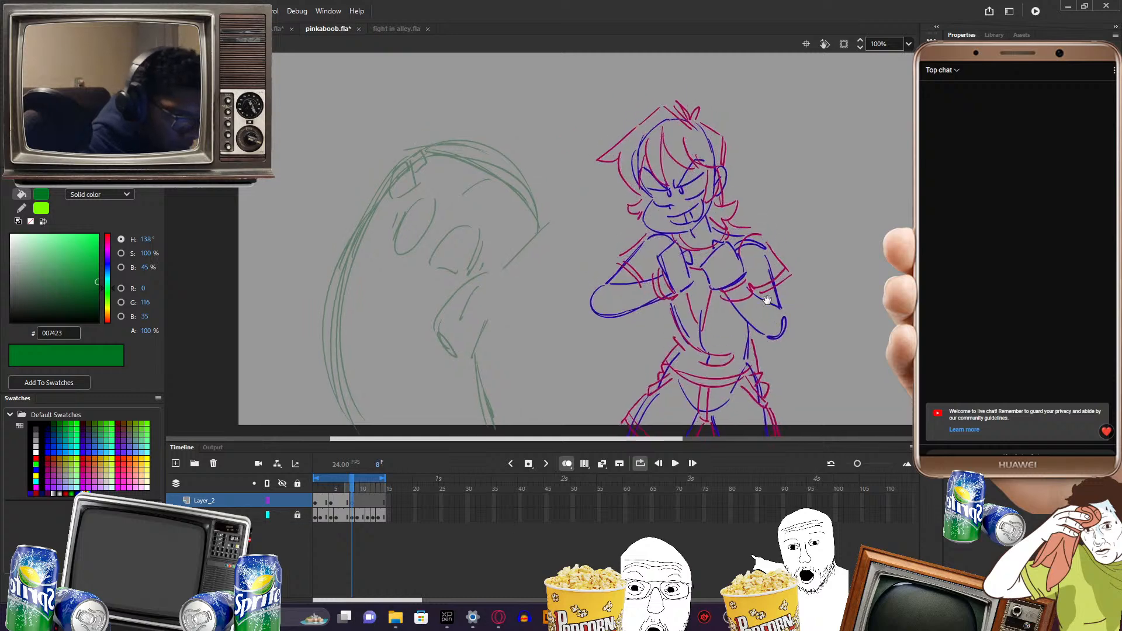
- Sketch the bag's rounded top and long side edges on frame 8 over the onion-skinned bent bag
mouse_move(356, 152)
mouse_down()
mouse_move(475, 121)
mouse_move(503, 149)
mouse_up()
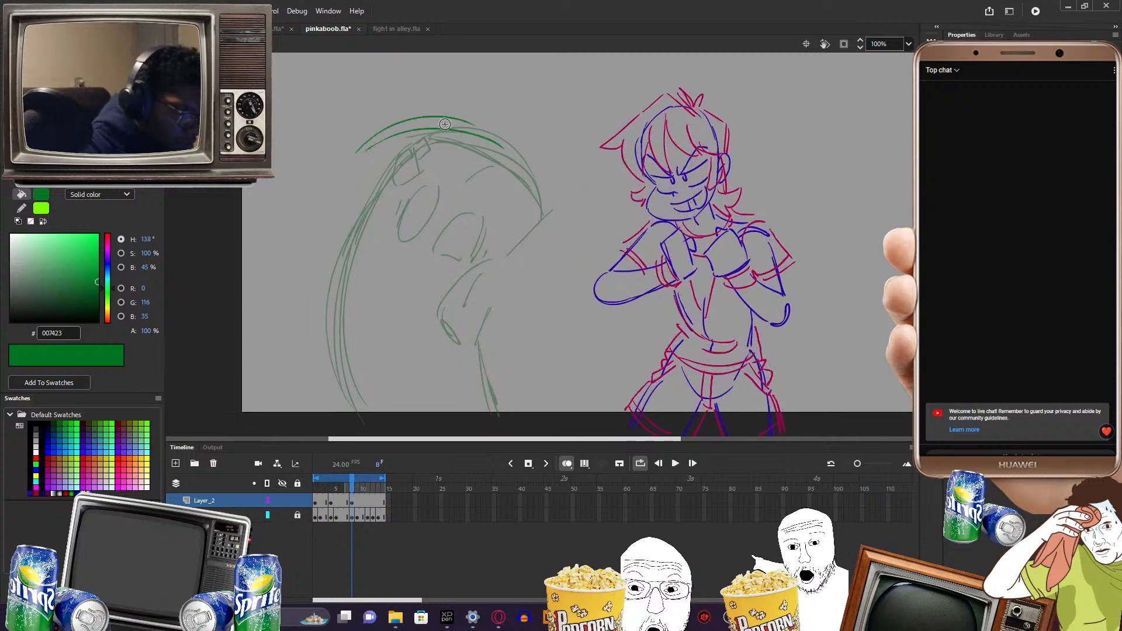
drag(436, 120, 492, 153)
drag(354, 173, 362, 257)
drag(348, 187, 354, 403)
drag(486, 137, 509, 287)
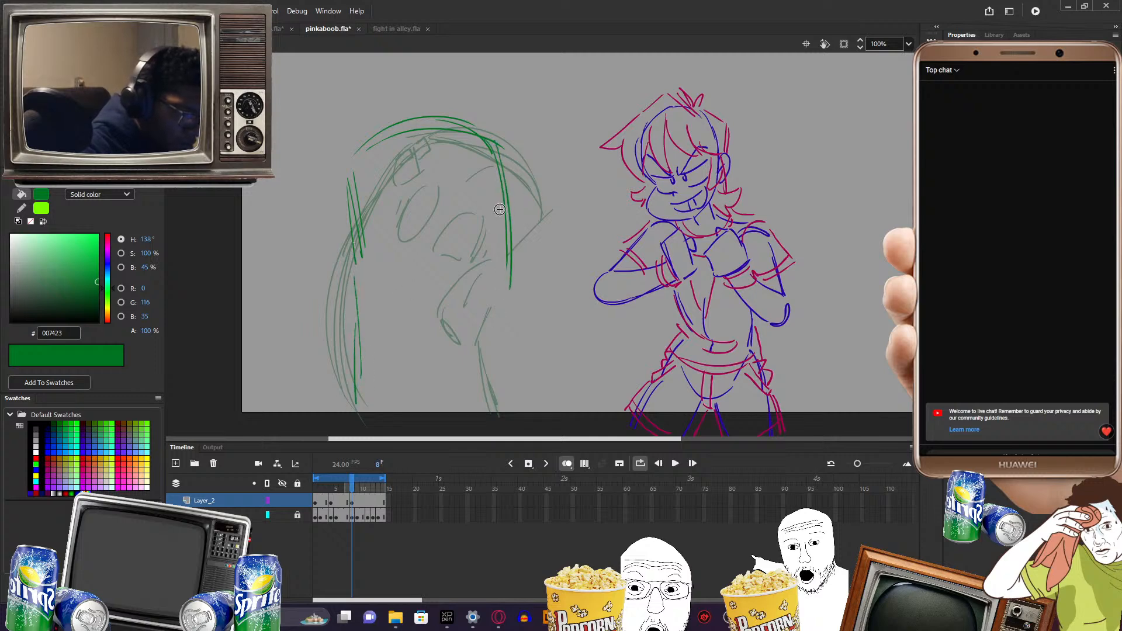
mouse_move(511, 214)
mouse_down()
mouse_move(508, 313)
mouse_move(525, 309)
mouse_up()
drag(510, 270, 530, 346)
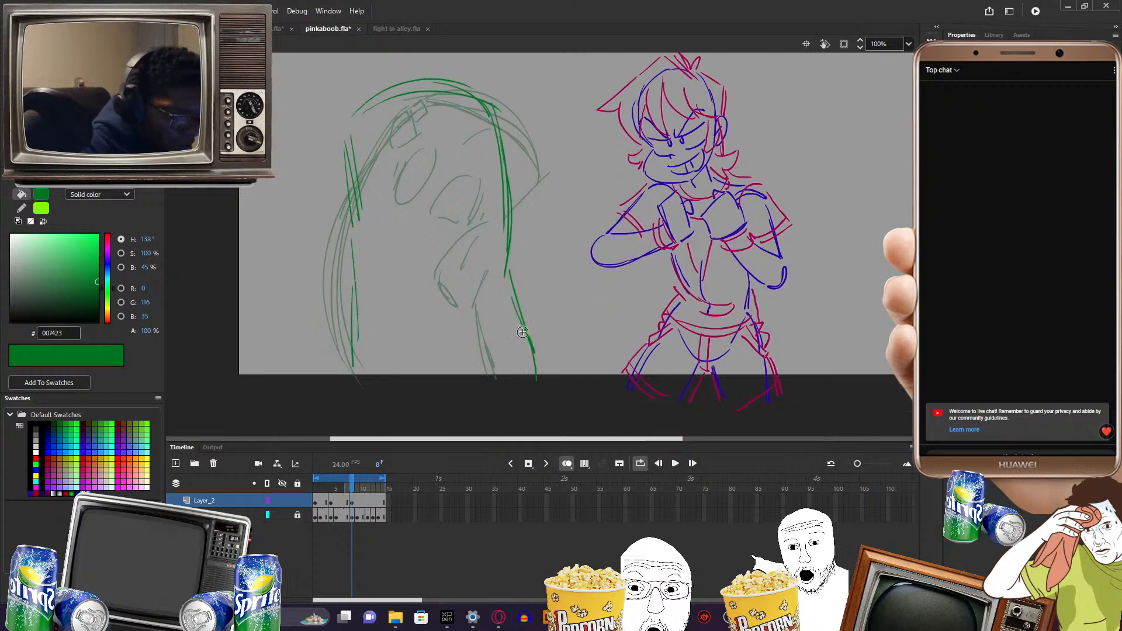
drag(512, 296, 524, 386)
- Undo the side edge strokes on frame 8 back to the bag's rounded top
key(ctrl+z)
key(ctrl+z)
key(ctrl+z)
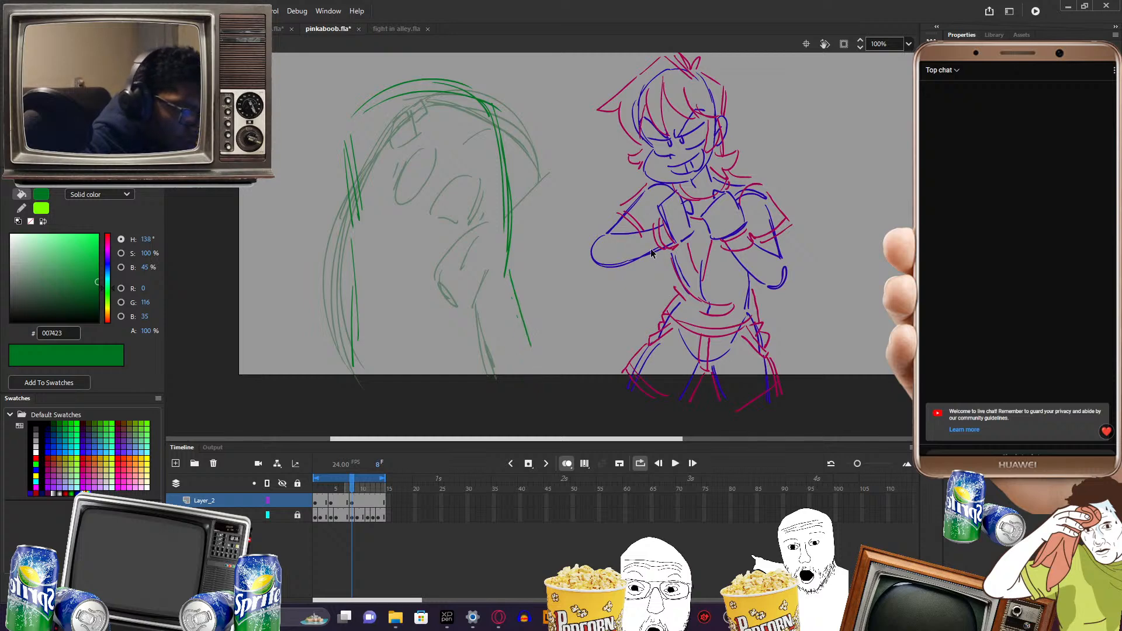
key(ctrl+z)
key(ctrl+z)
key(ctrl+z)
key(ctrl+z)
key(ctrl+z)
key(ctrl+z)
key(ctrl+z)
key(ctrl+z)
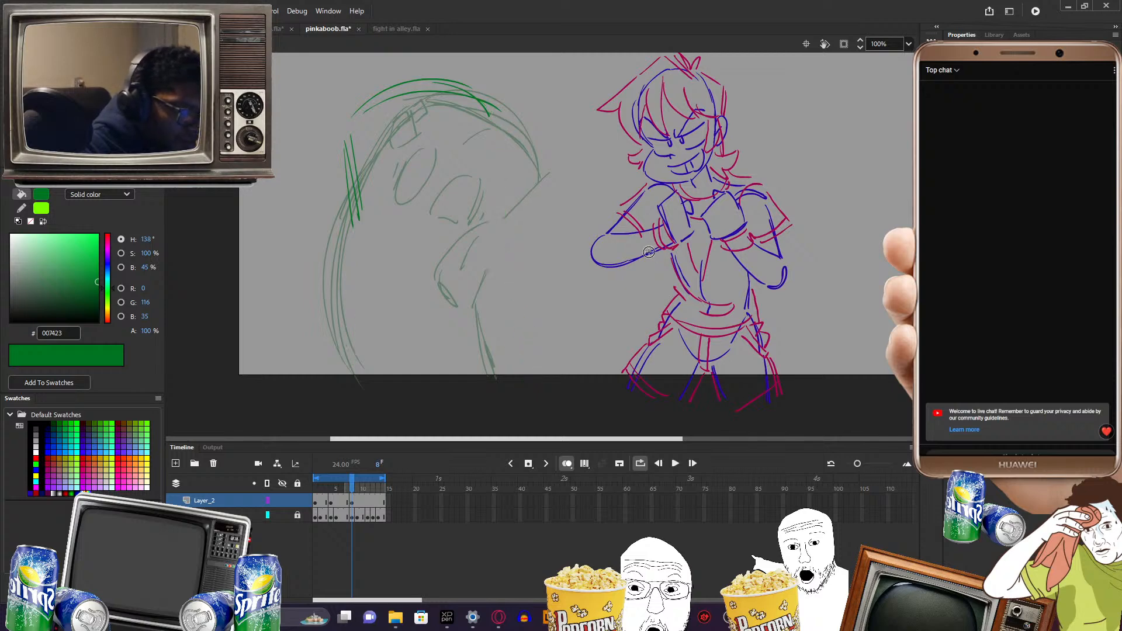
- Redraw both side edges of the bag on frame 8 as slanted lines below the rounded top and erase the extra inner line
mouse_move(428, 124)
mouse_down()
mouse_move(466, 257)
mouse_move(475, 373)
mouse_up()
drag(435, 169, 476, 403)
drag(346, 135, 383, 379)
drag(368, 274, 380, 378)
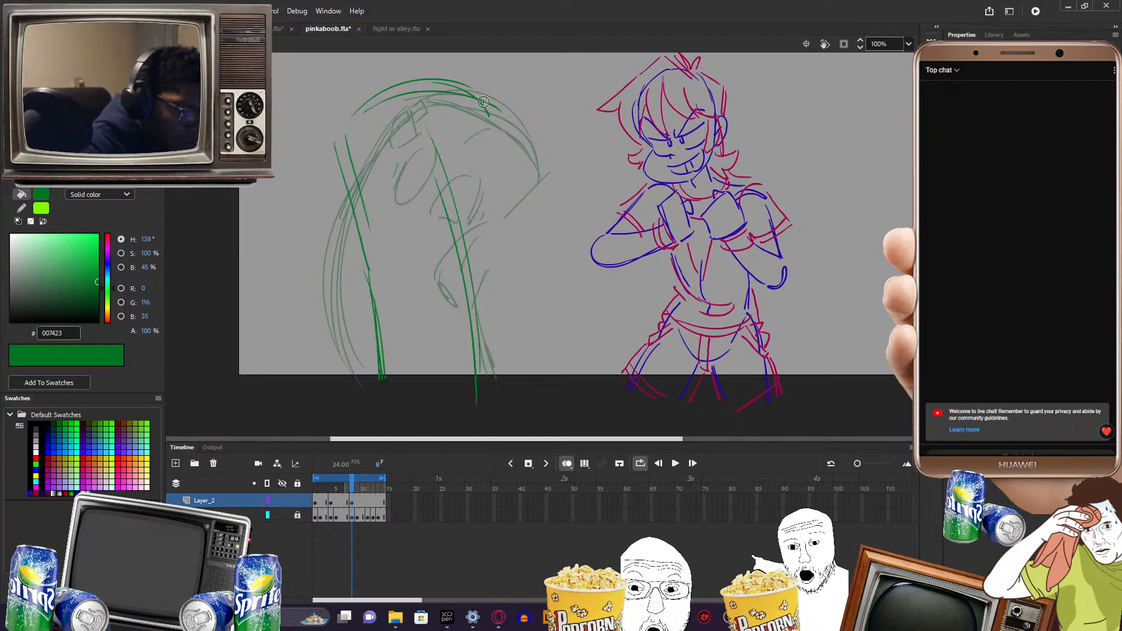
mouse_move(483, 102)
mouse_down()
mouse_move(528, 261)
mouse_move(539, 370)
mouse_up()
drag(533, 286, 547, 388)
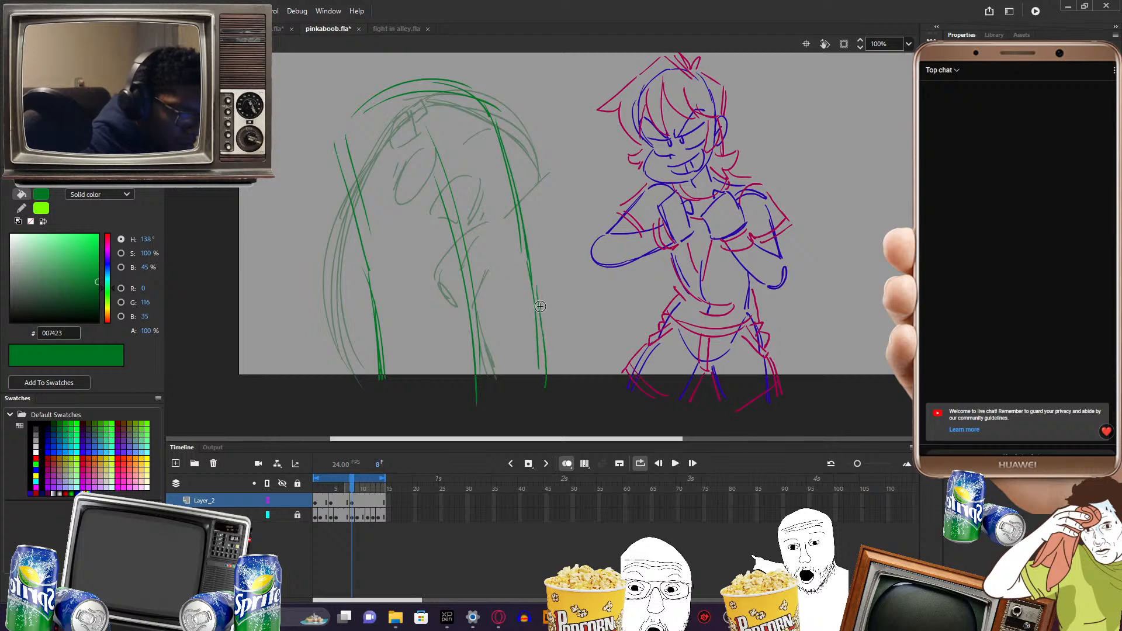
key(e)
mouse_move(427, 121)
mouse_down()
mouse_move(454, 238)
mouse_move(471, 409)
mouse_up()
mouse_move(547, 292)
mouse_down()
mouse_move(559, 318)
mouse_move(564, 303)
mouse_up()
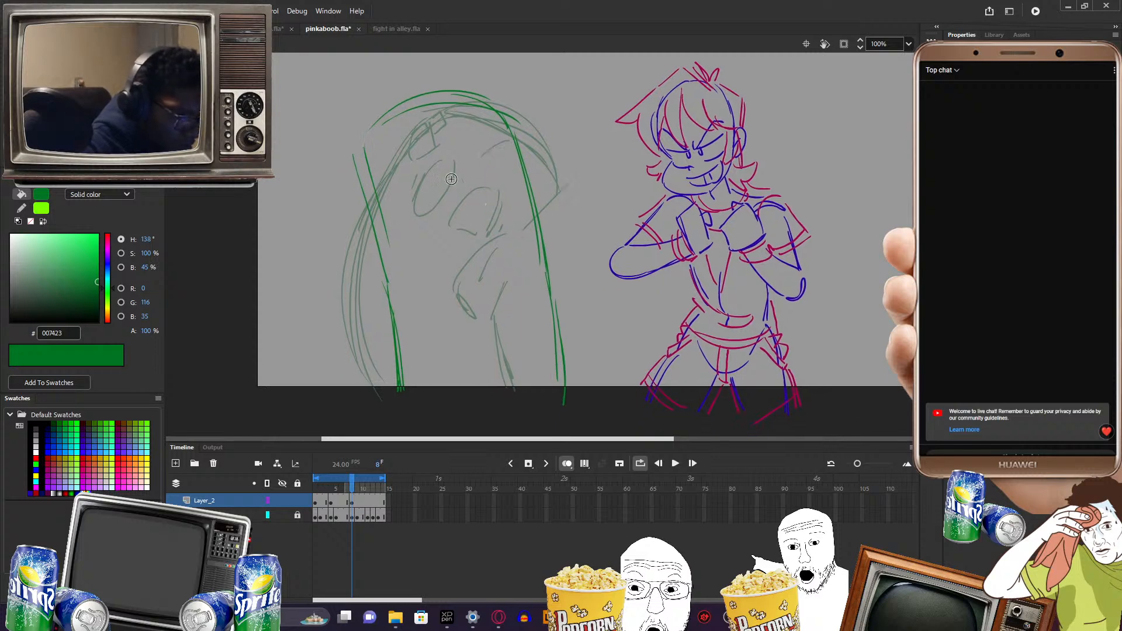
- Draw the petal-shaped cross patch beside the bag's back edge on frame 8 and turn off onion skinning
mouse_move(420, 160)
mouse_down()
mouse_move(398, 149)
mouse_move(411, 170)
mouse_up()
drag(642, 235, 608, 230)
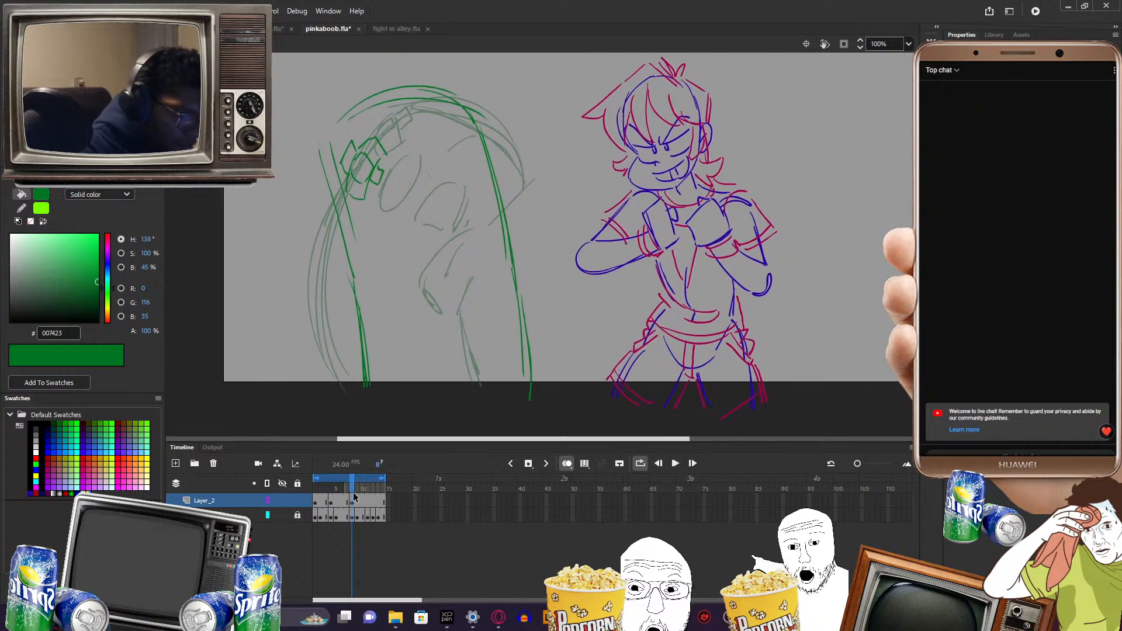
click(567, 463)
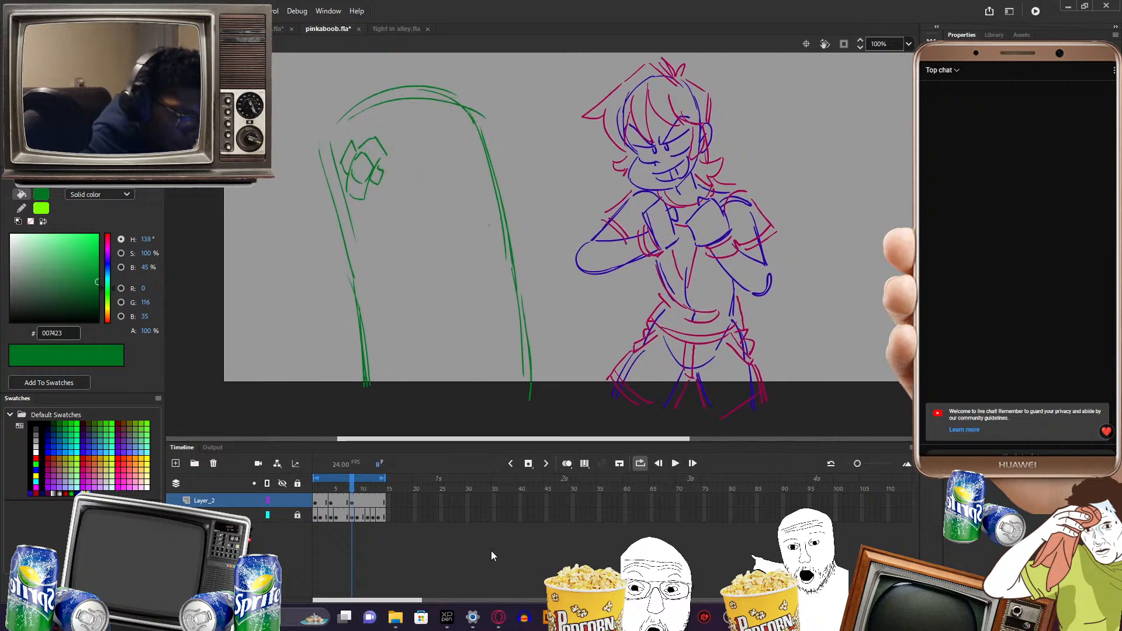
mouse_move(355, 482)
mouse_down()
mouse_move(315, 497)
mouse_move(339, 480)
mouse_move(315, 481)
mouse_move(352, 471)
mouse_up()
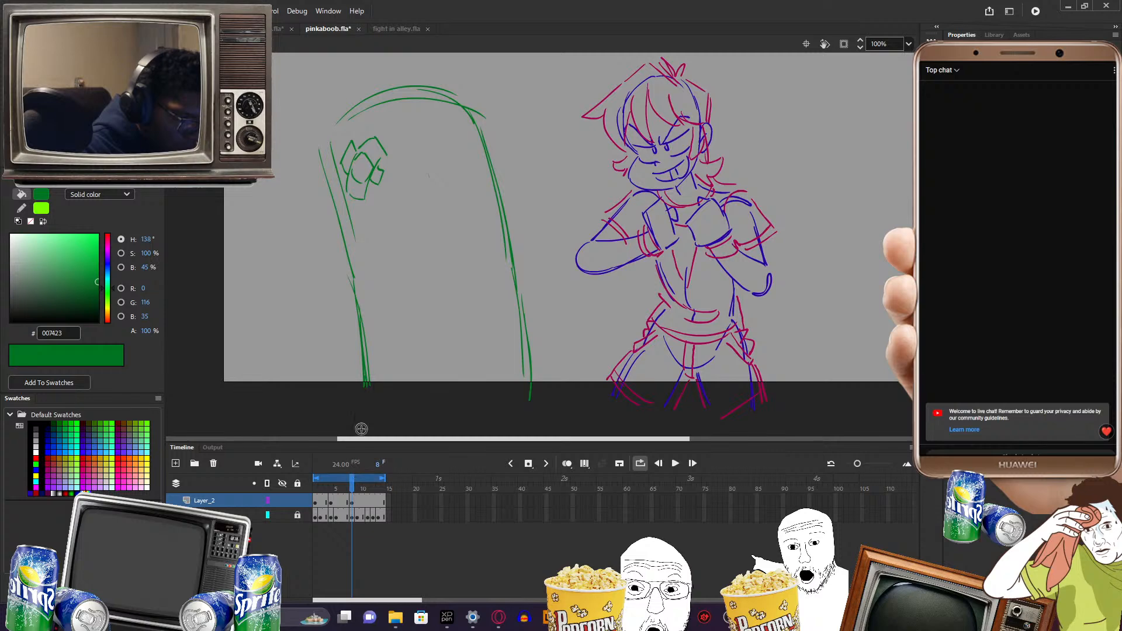
- Draw a large eye and a narrow oval eye with short accent lines on the frame 8 bag
mouse_move(417, 144)
mouse_down()
mouse_move(401, 187)
mouse_move(436, 157)
mouse_up()
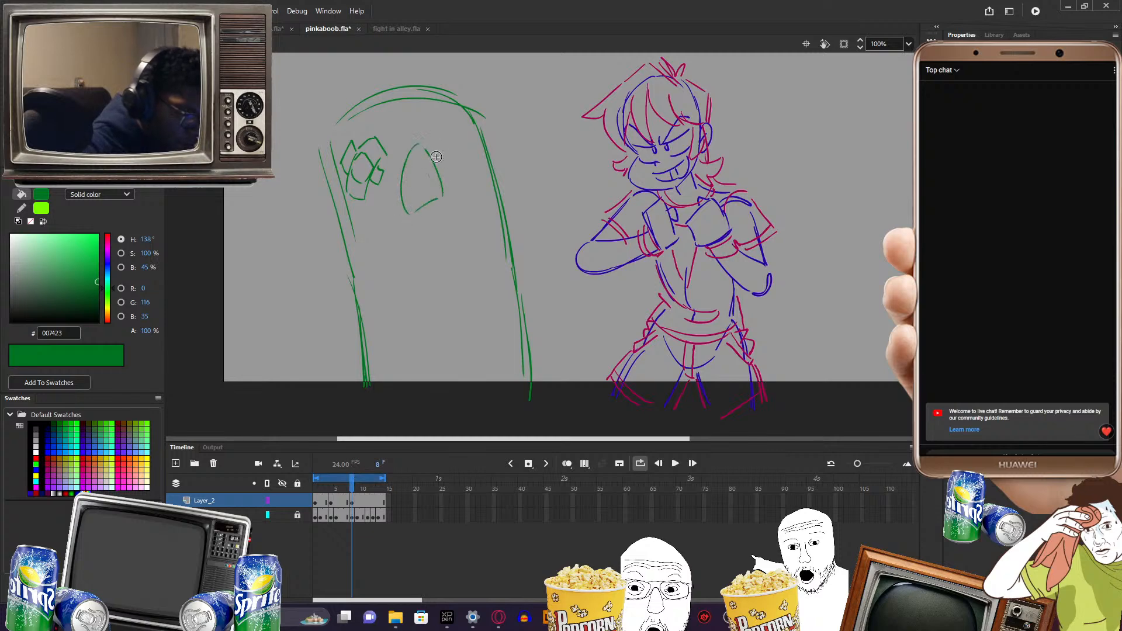
drag(395, 187, 393, 202)
mouse_move(354, 491)
mouse_down()
mouse_move(342, 489)
mouse_move(352, 485)
mouse_up()
drag(460, 141, 480, 187)
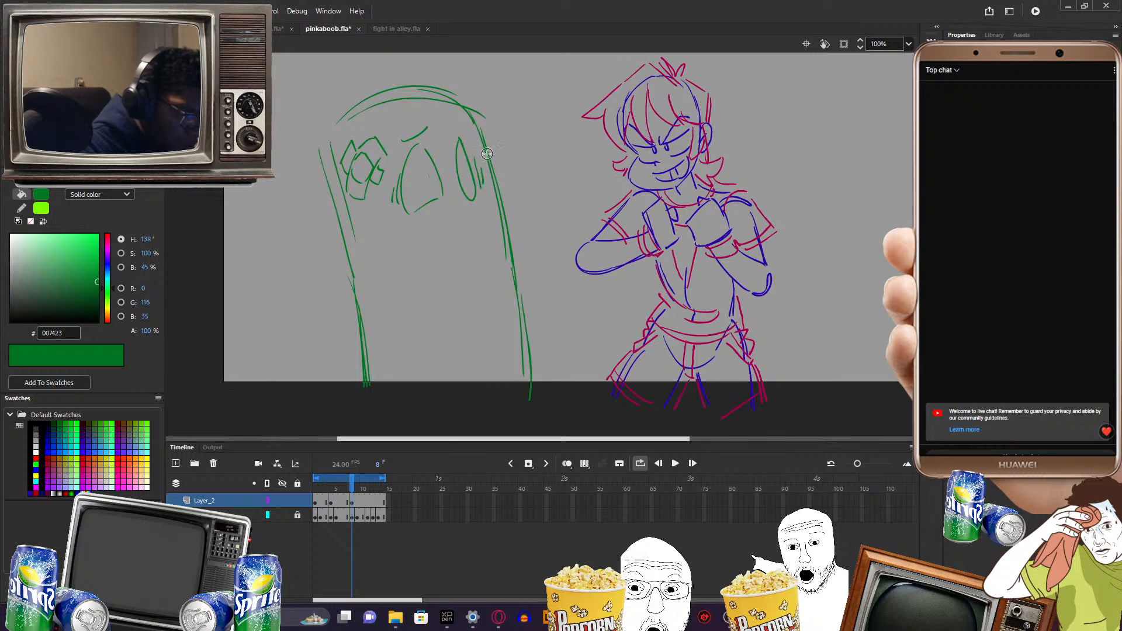
mouse_move(366, 492)
mouse_down()
mouse_move(319, 494)
mouse_move(372, 485)
mouse_move(321, 478)
mouse_move(351, 477)
mouse_move(342, 478)
mouse_up()
- Replace the bag drawing at frame 8 of Layer_2 with a copy of the upright bag from frame 1
click(354, 501)
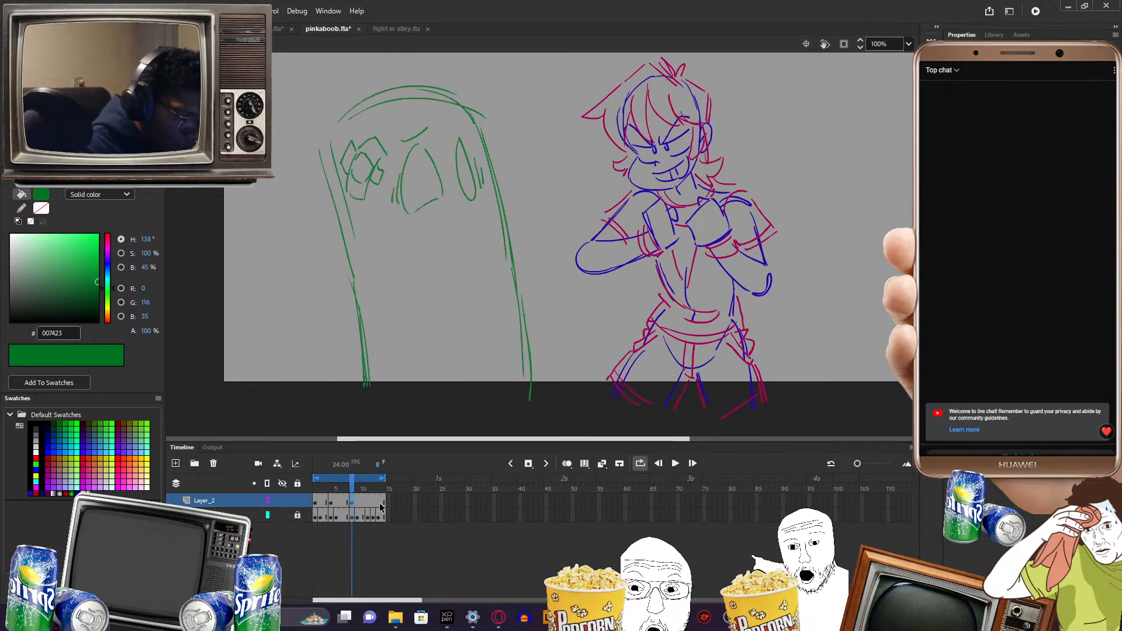
key(Delete)
click(326, 501)
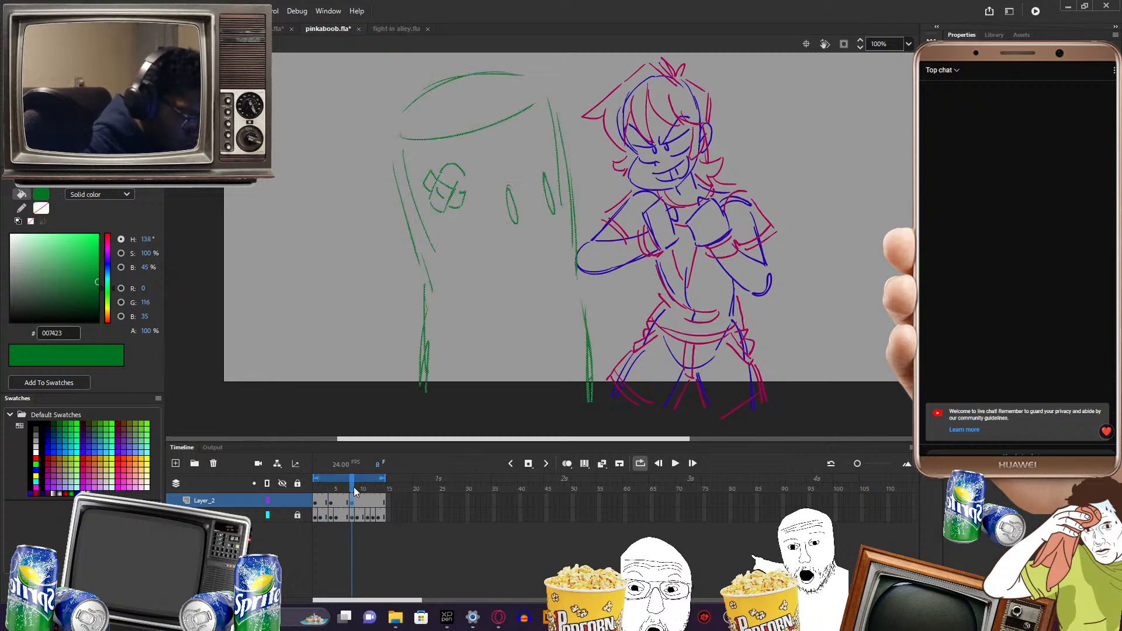
mouse_move(353, 486)
mouse_down()
mouse_move(308, 495)
mouse_move(339, 486)
mouse_up()
- Insert a blank keyframe at frame 12 of Layer_2 and turn on onion skinning
drag(354, 486, 376, 490)
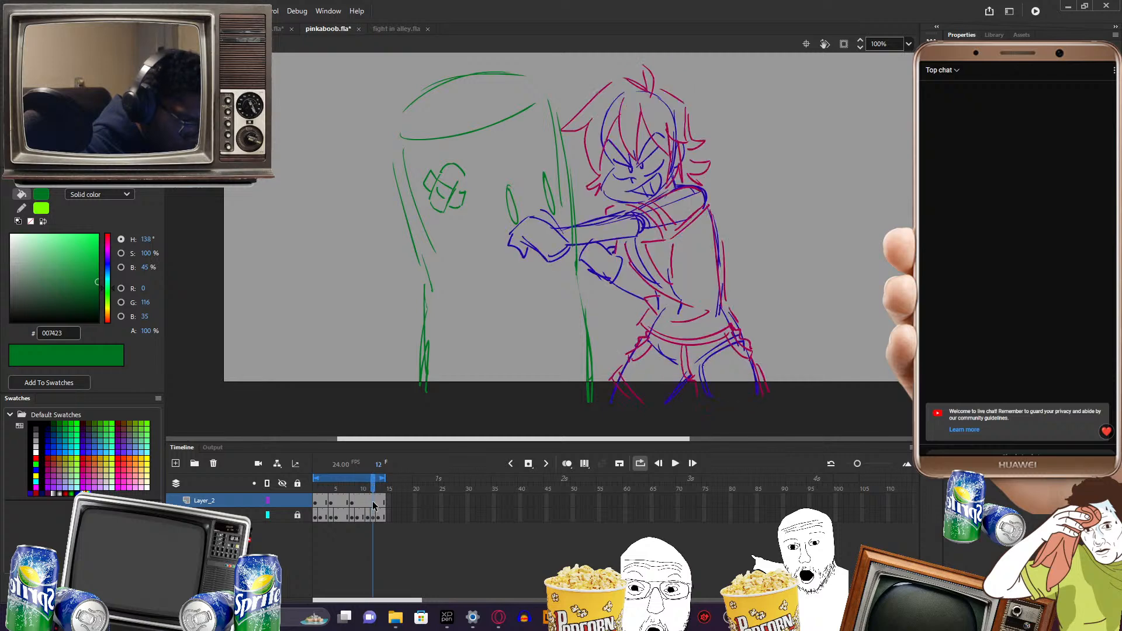
click(373, 503)
key(F7)
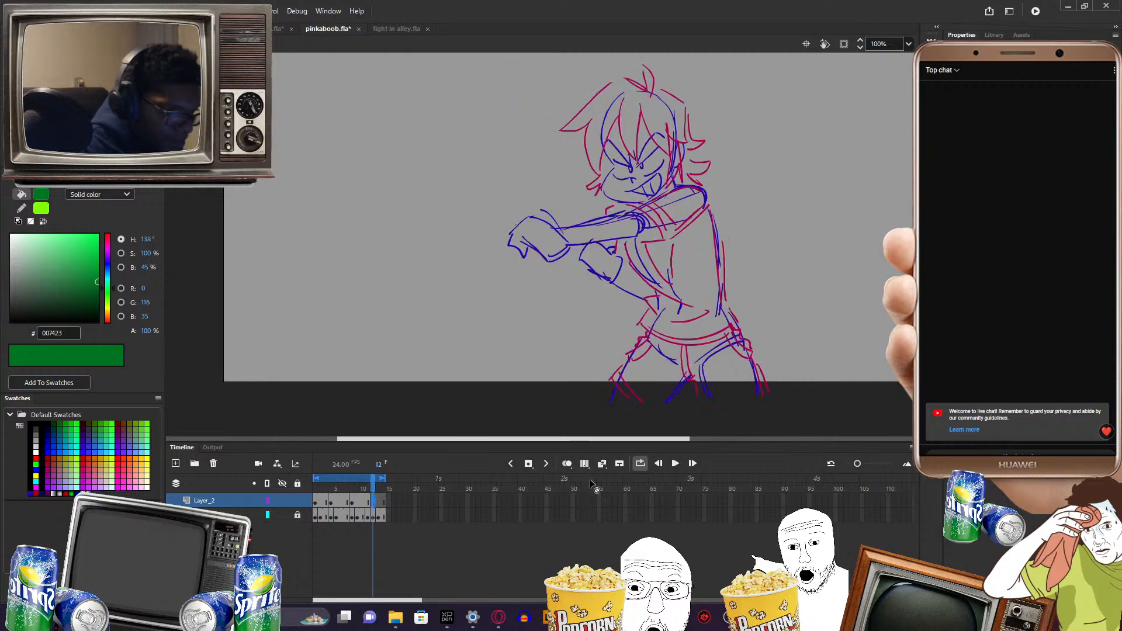
click(566, 464)
drag(763, 231, 769, 255)
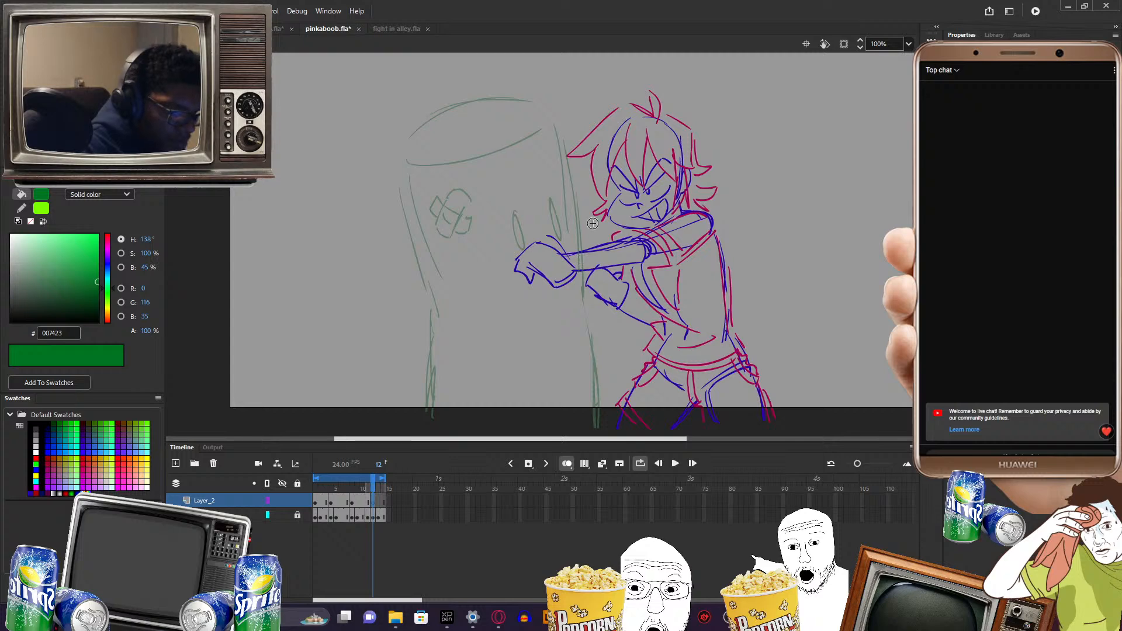
- Sketch the punched bag's arched top and bulging back edge on frame 12 over the onion-skinned upright bag
mouse_move(477, 105)
mouse_down()
mouse_move(570, 137)
mouse_move(587, 184)
mouse_up()
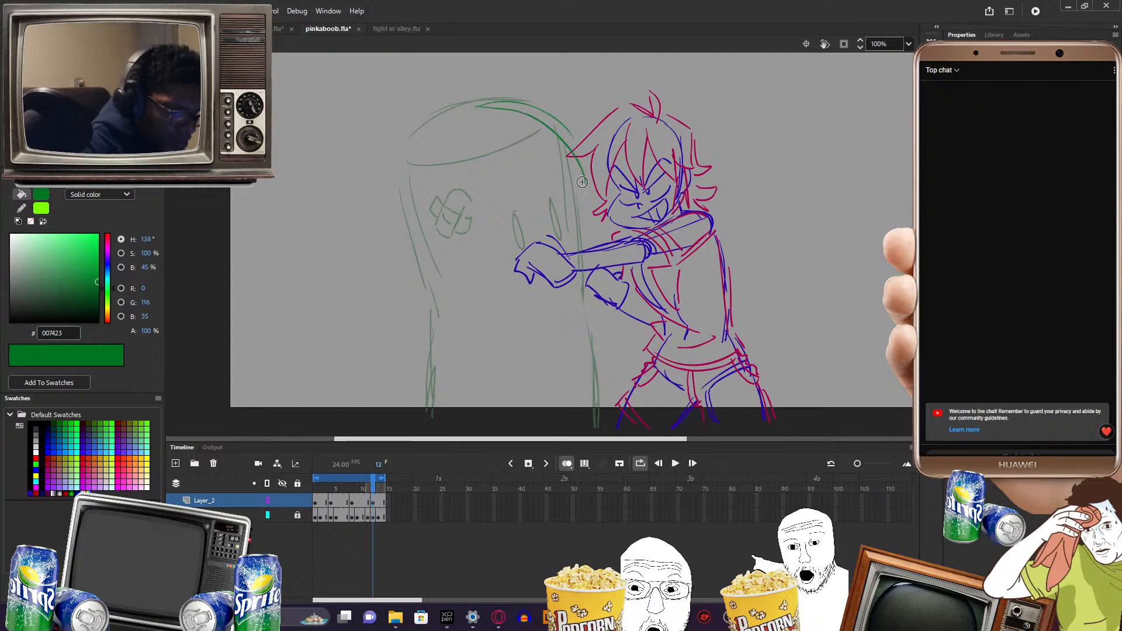
drag(475, 114, 385, 307)
mouse_move(446, 144)
mouse_down()
mouse_move(387, 311)
mouse_move(409, 426)
mouse_up()
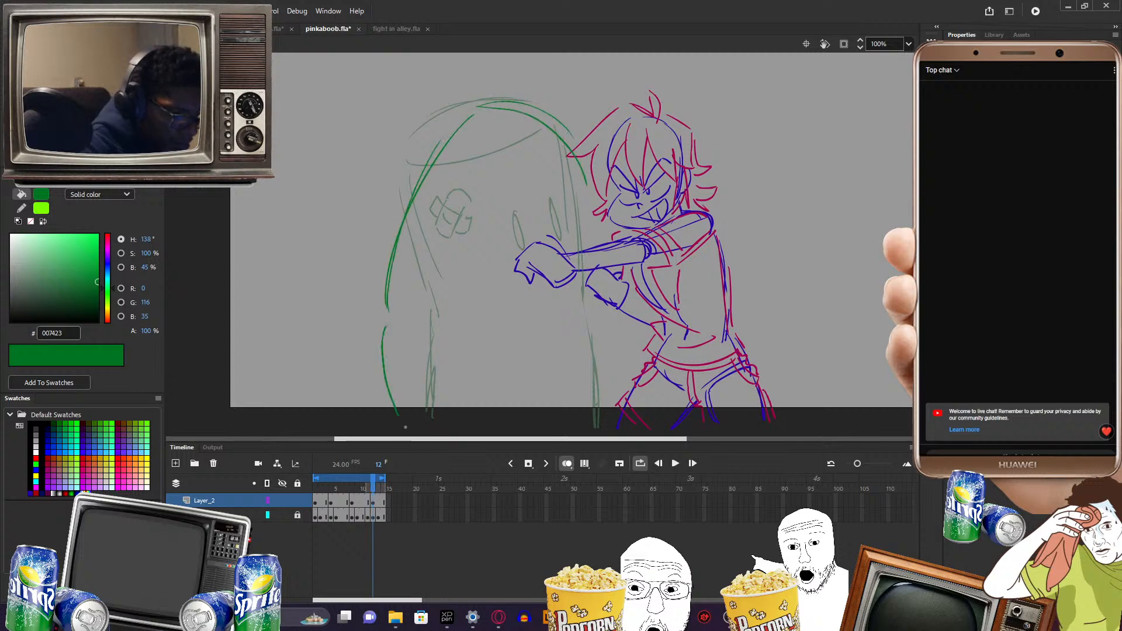
drag(380, 338, 414, 434)
- Draw the bag's front edge on frame 12 with a short fold above the fist and a curved line below it
drag(586, 209, 570, 236)
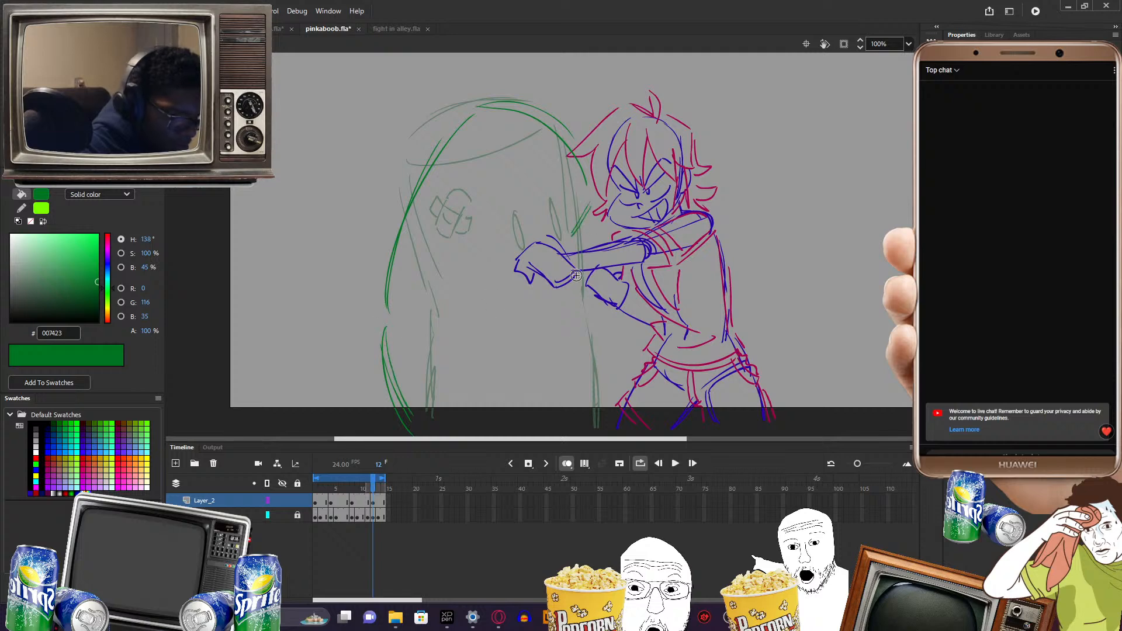
mouse_move(544, 305)
mouse_down()
mouse_move(535, 361)
mouse_move(563, 426)
mouse_up()
drag(536, 357, 555, 409)
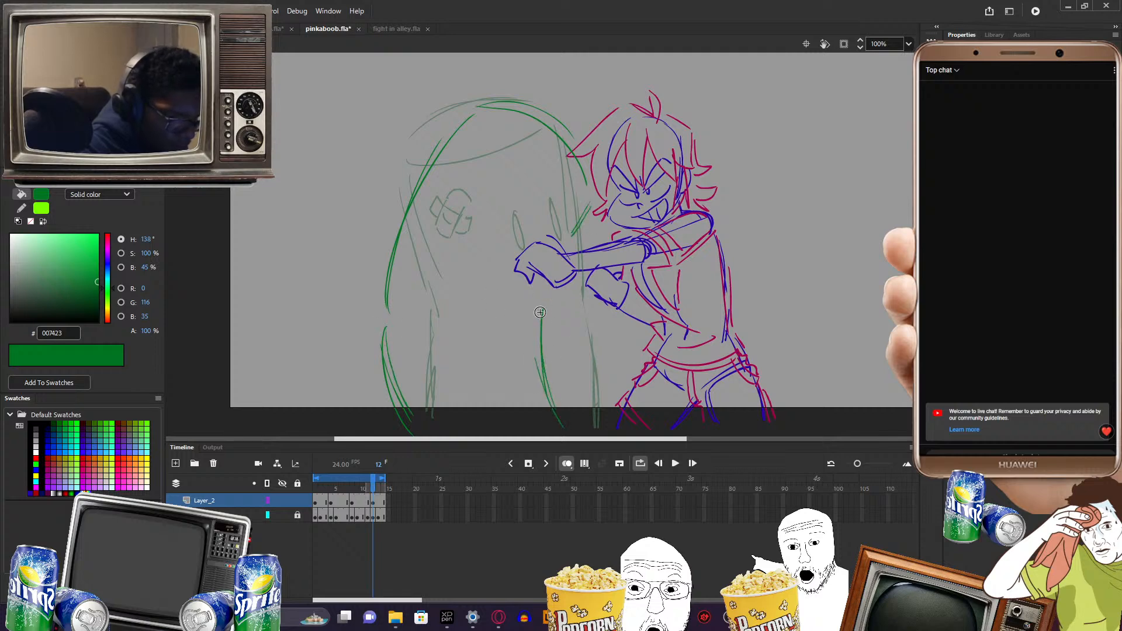
drag(539, 297, 554, 410)
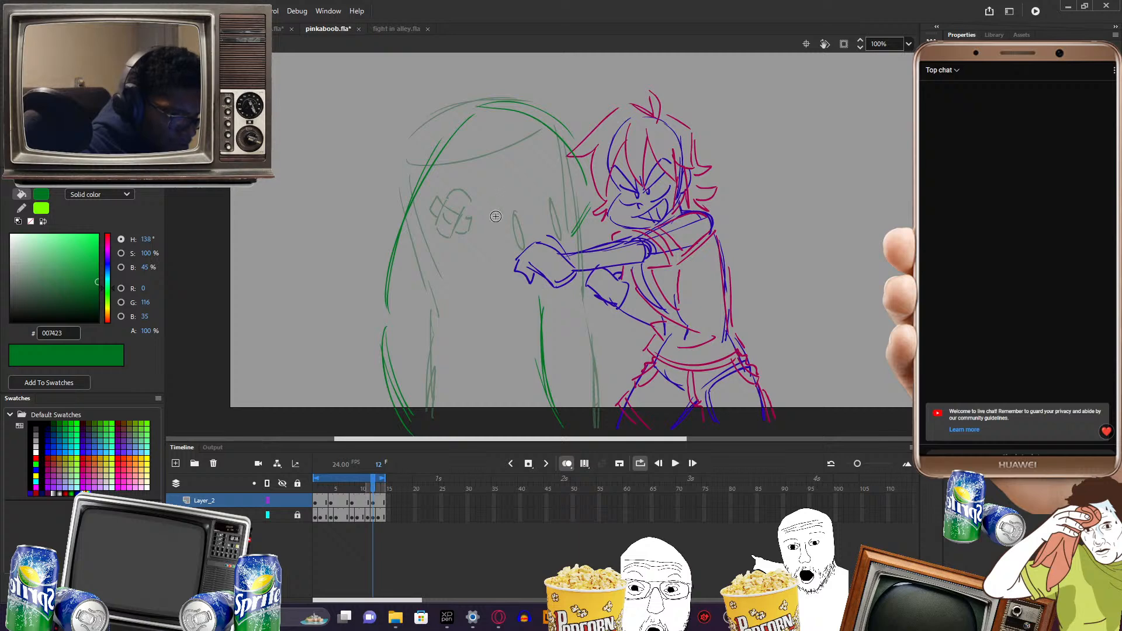
- Draw the crease beside the fist and the cross-shaped patch above it on frame 12, and review the bag across the frames without onion skinning
drag(475, 212, 511, 254)
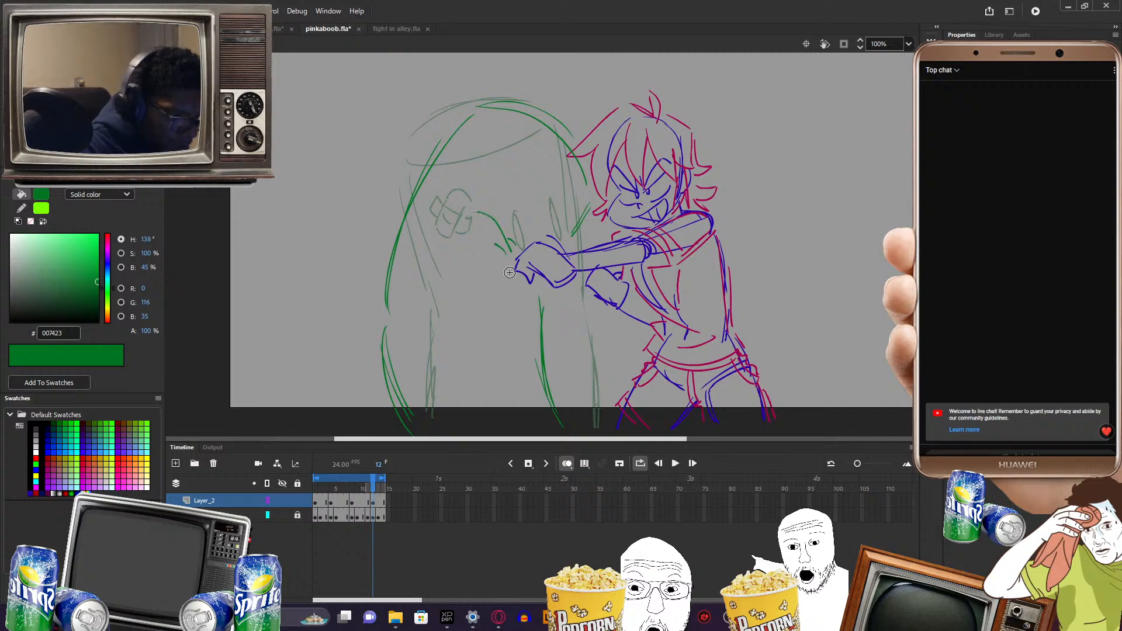
mouse_move(468, 146)
mouse_down()
mouse_move(451, 198)
mouse_move(482, 152)
mouse_up()
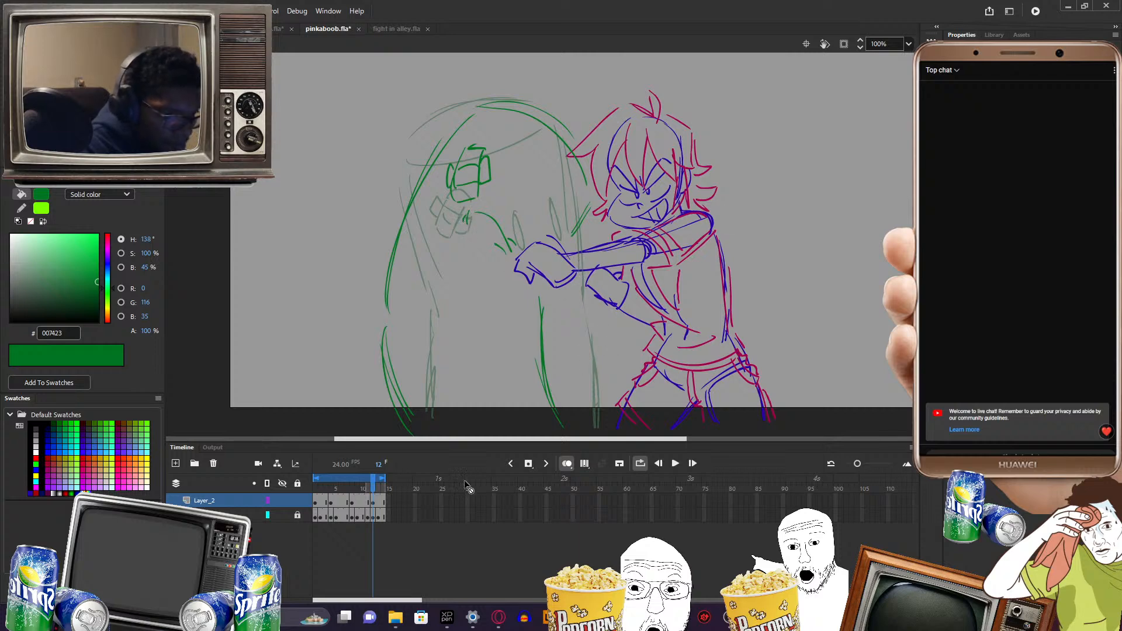
mouse_move(370, 488)
mouse_down()
mouse_move(331, 489)
mouse_move(403, 490)
mouse_move(330, 489)
mouse_move(378, 494)
mouse_up()
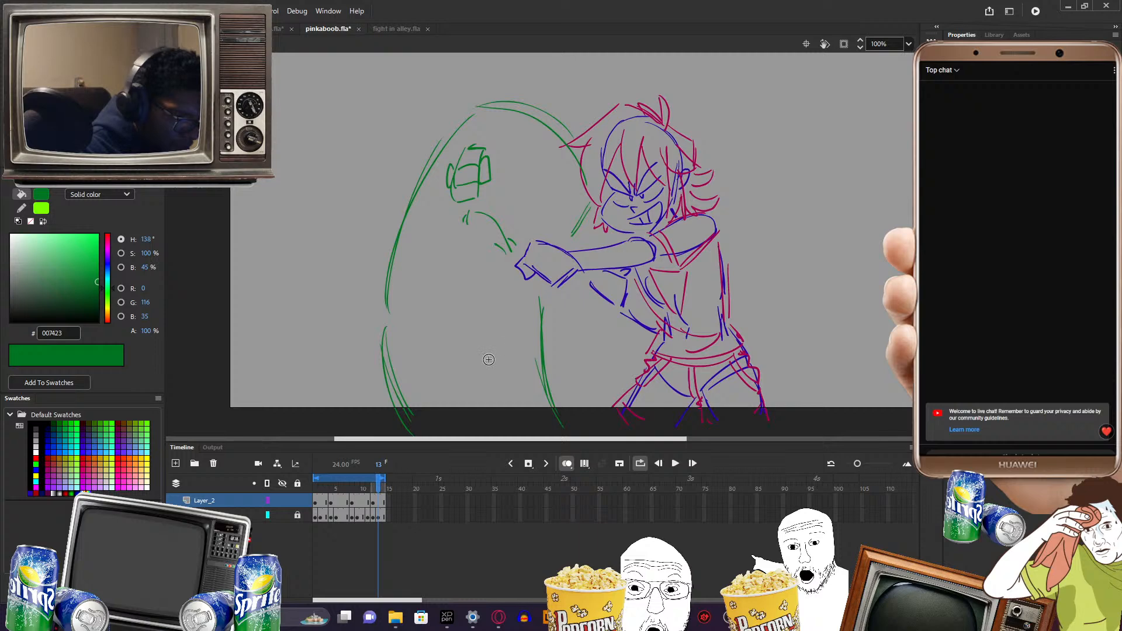
mouse_move(381, 490)
mouse_down()
mouse_move(318, 490)
mouse_move(349, 497)
mouse_up()
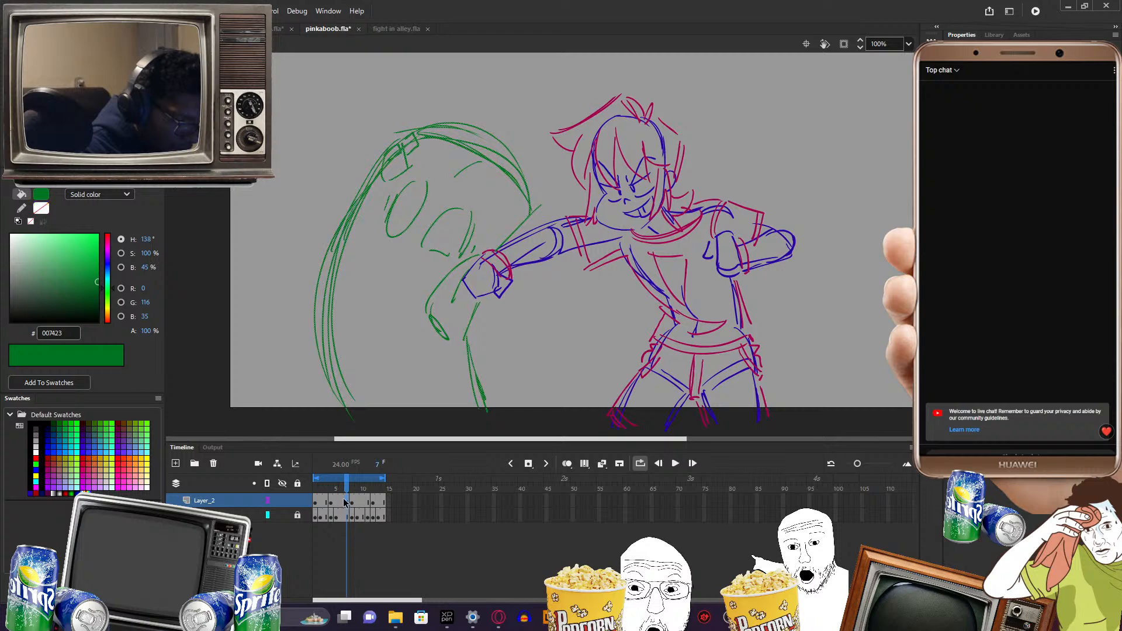
- Insert a blank keyframe at frame 7 of Layer_2 and sketch the recovering bag's top and both sides over the onion-skinned upright bag
key(F7)
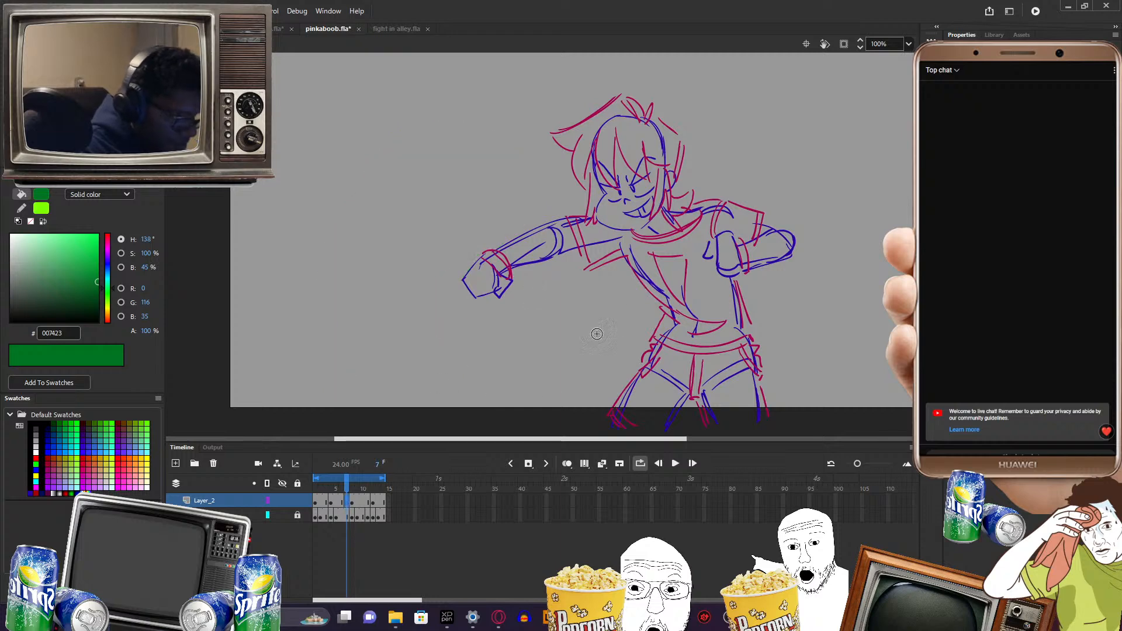
click(566, 463)
drag(339, 487, 352, 487)
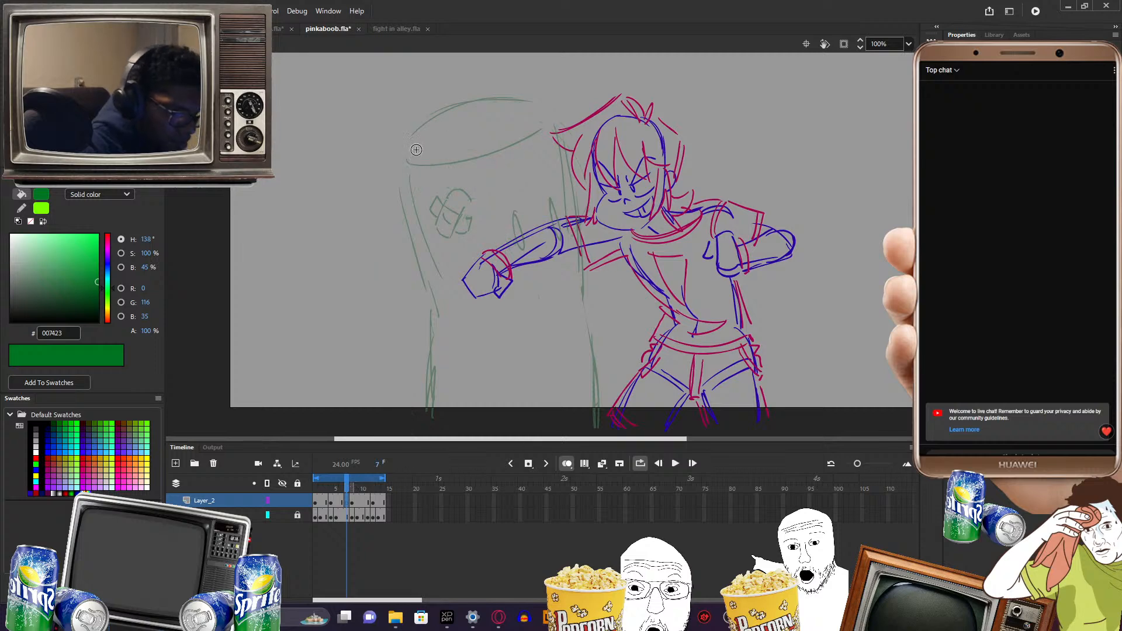
mouse_move(421, 138)
mouse_down()
mouse_move(403, 162)
mouse_move(546, 115)
mouse_move(571, 211)
mouse_up()
mouse_move(401, 174)
mouse_down()
mouse_move(438, 309)
mouse_move(429, 426)
mouse_up()
drag(586, 268, 580, 435)
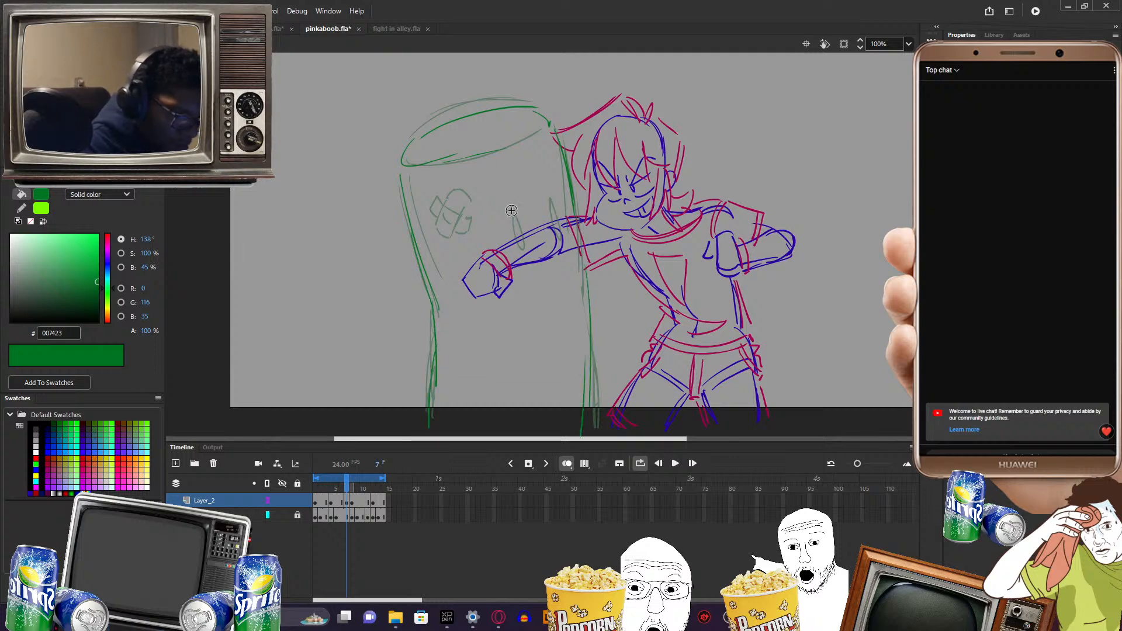
- Draw the bag's two narrow oval eyes and the crossed patch beside them on frame 7
drag(512, 198, 506, 226)
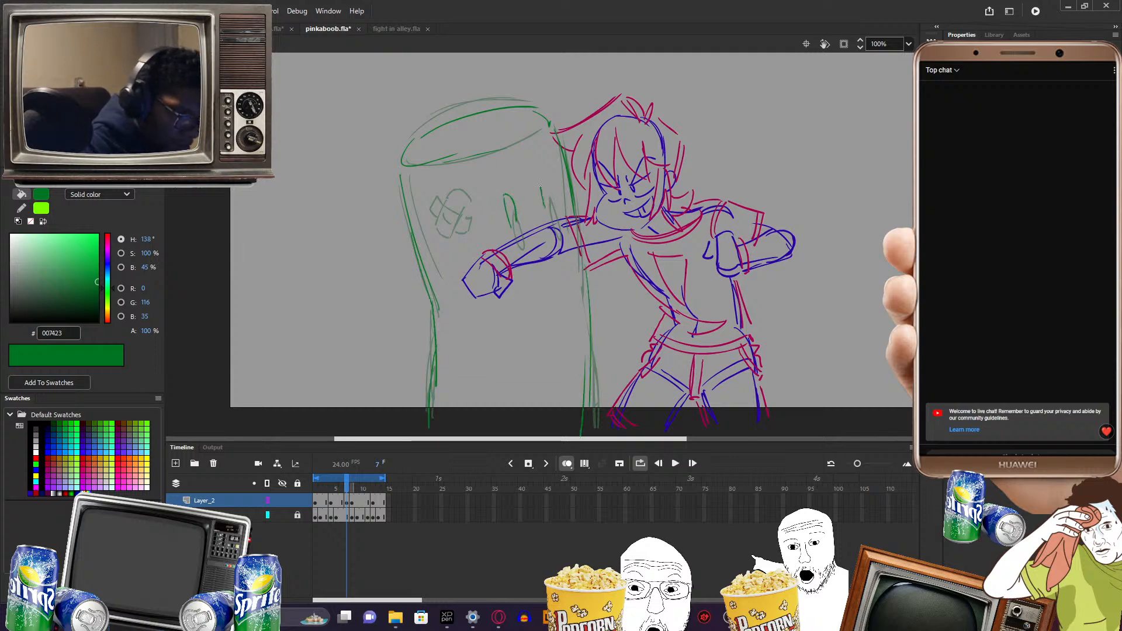
drag(540, 186, 552, 211)
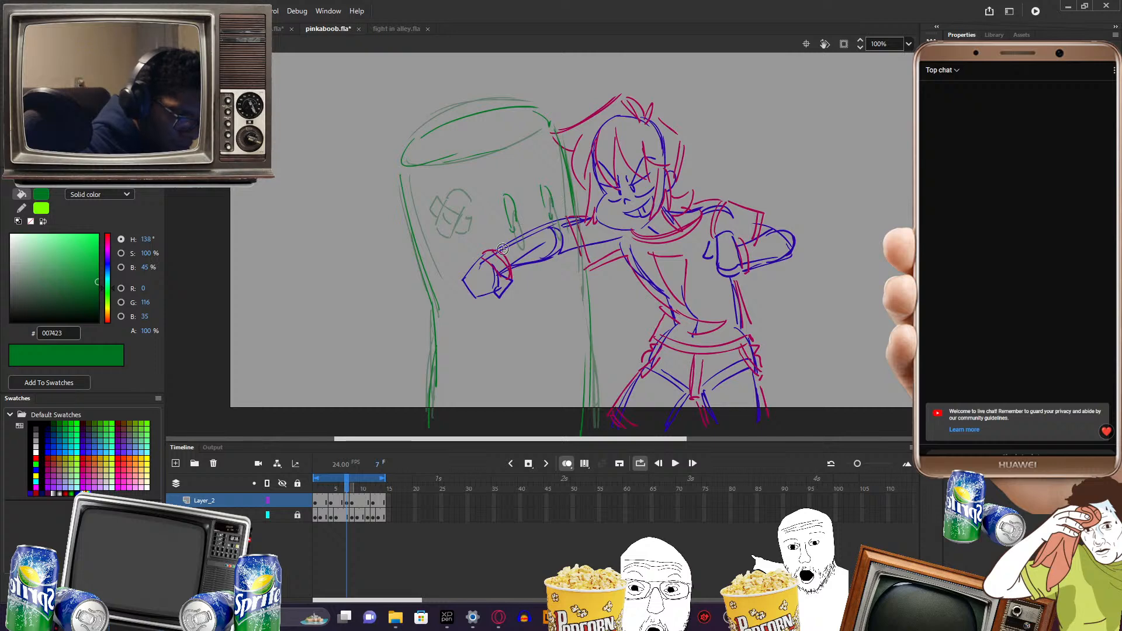
drag(444, 188, 439, 235)
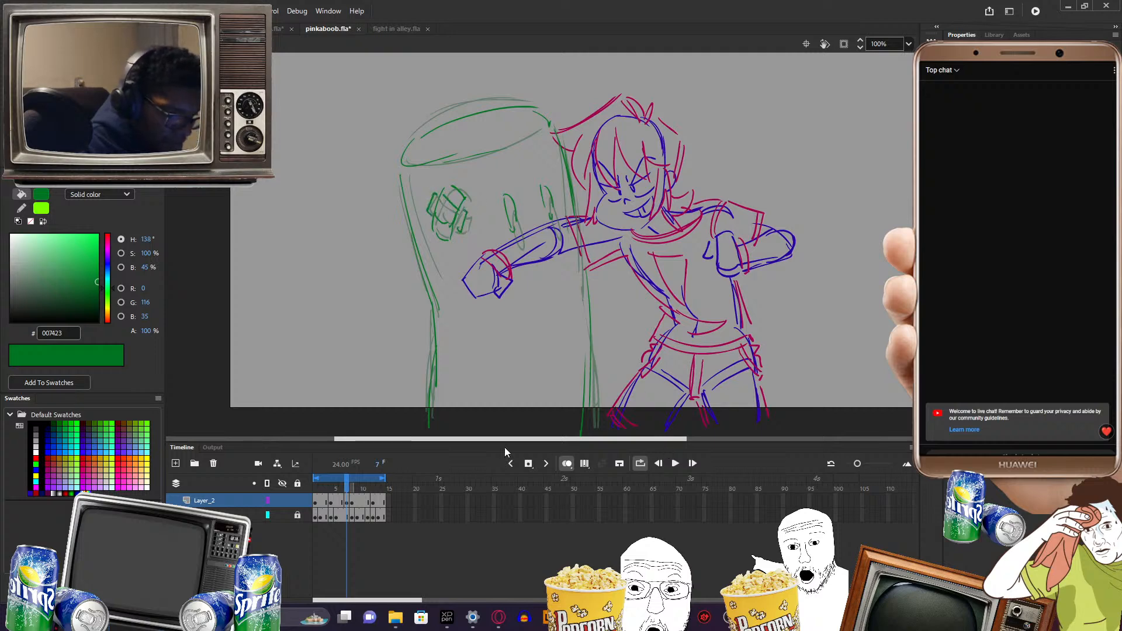
drag(349, 484, 325, 491)
click(322, 510)
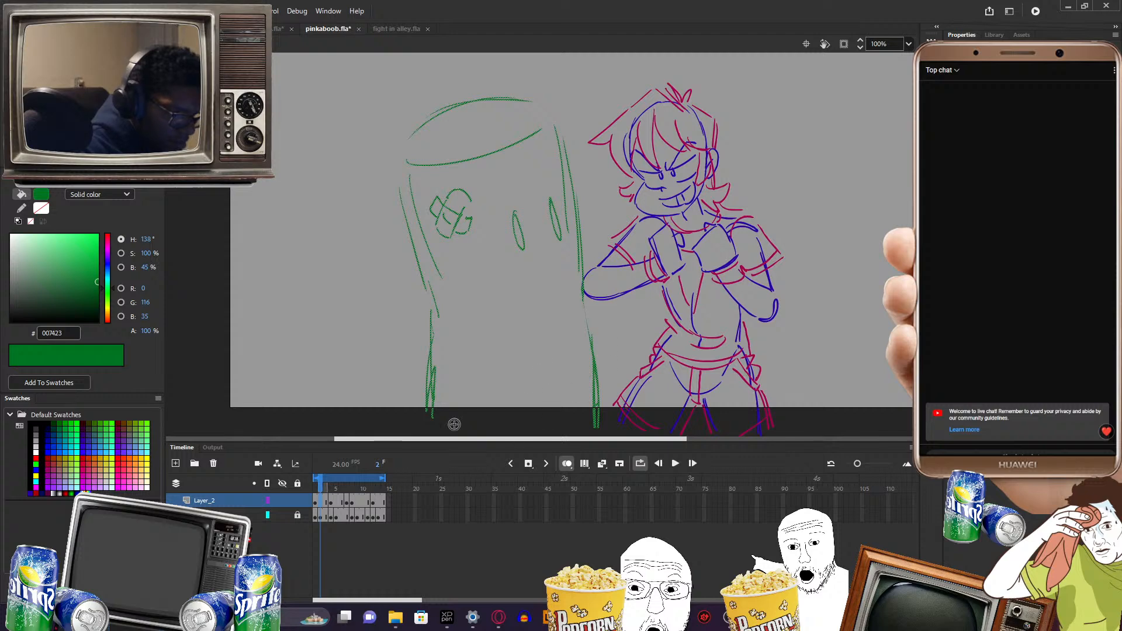
key(Delete)
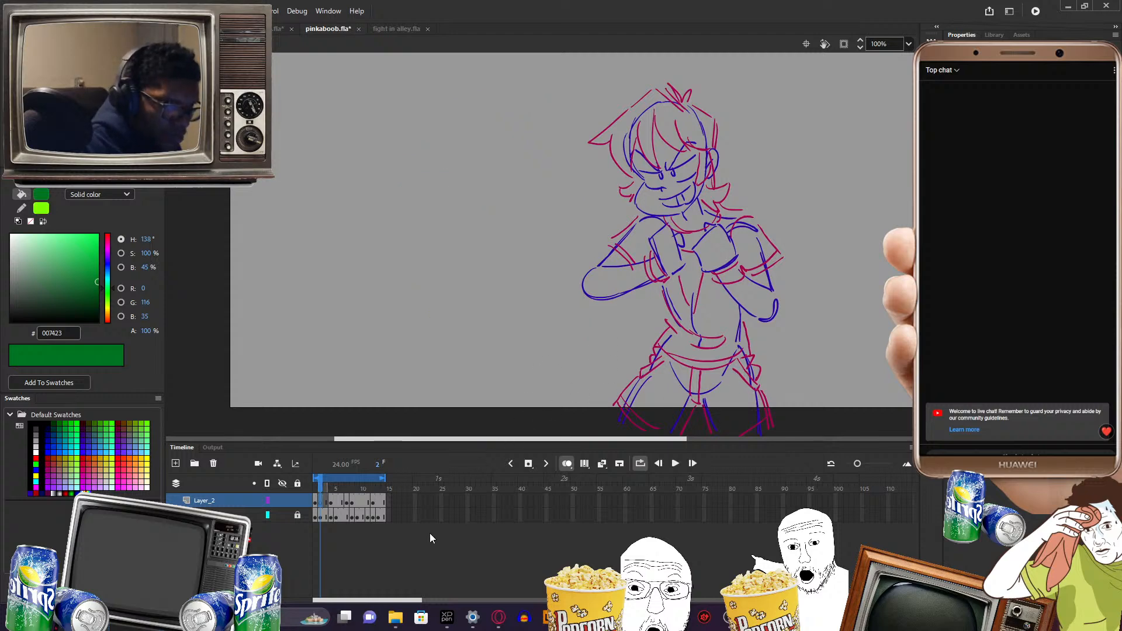
drag(320, 491, 313, 489)
key(ctrl+a)
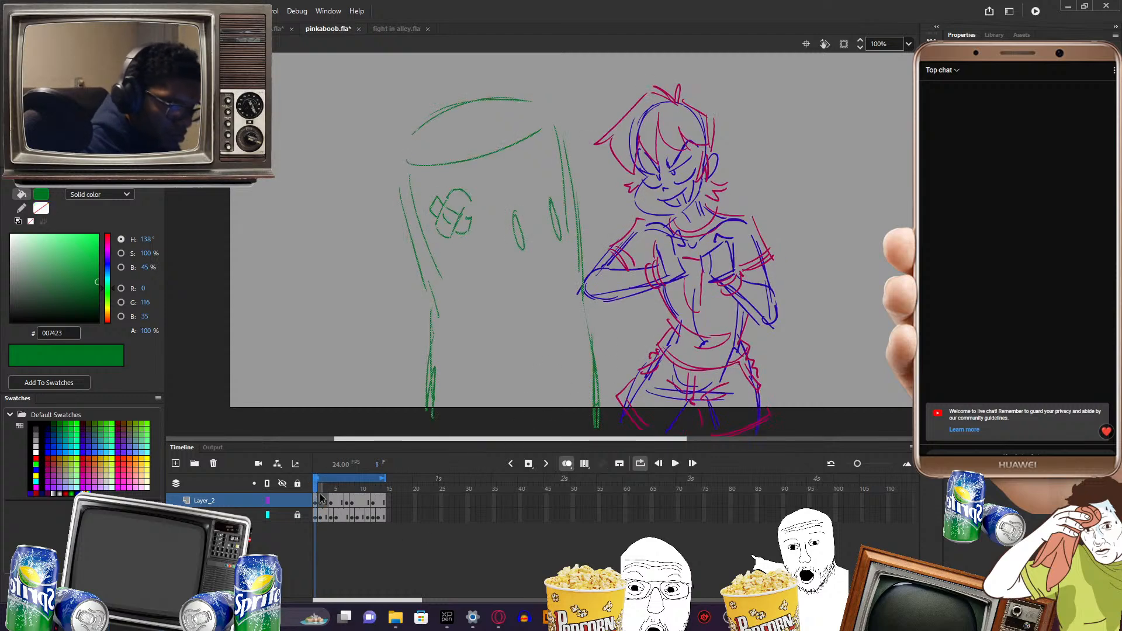
click(322, 505)
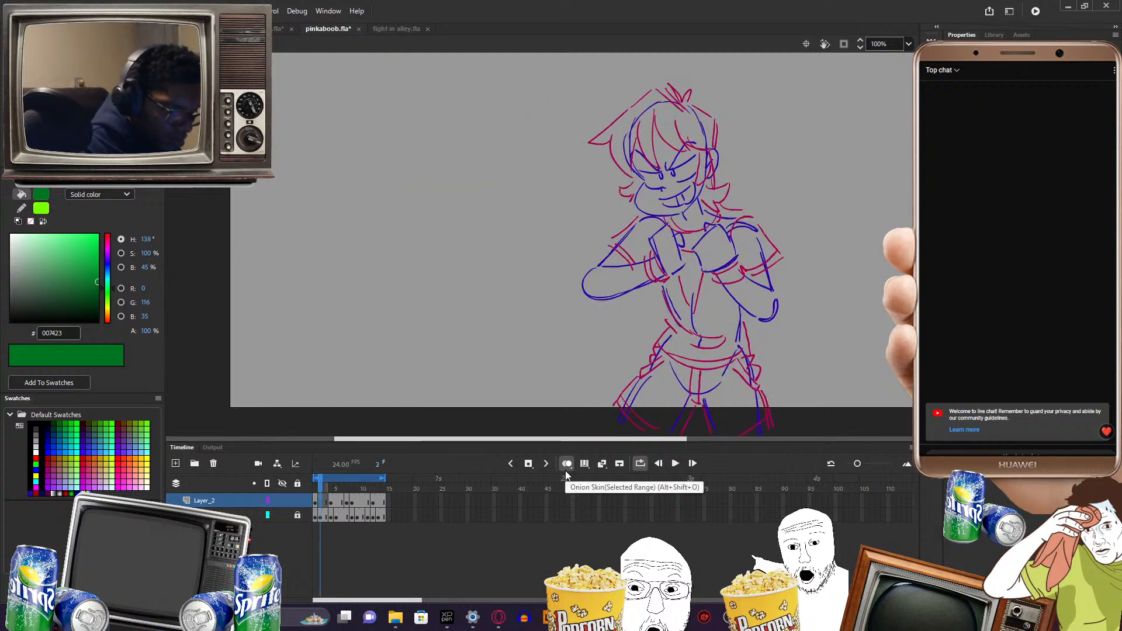
drag(331, 485, 333, 485)
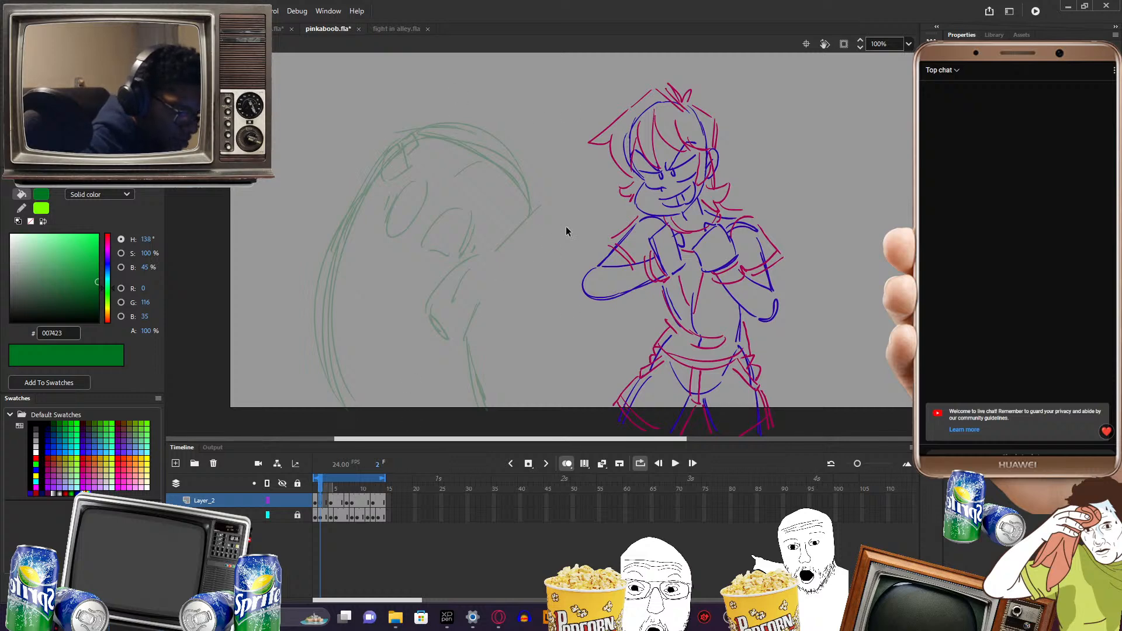
key(.)
key(shift+F6)
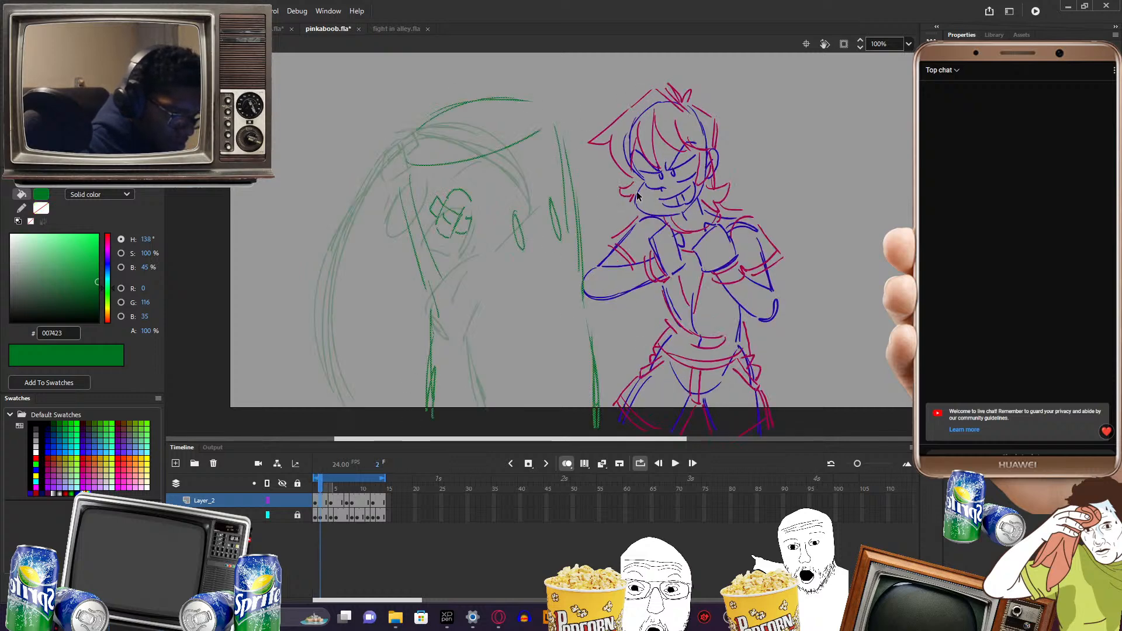
- Insert a blank keyframe at frame 5 of Layer_2 and set the onion skin range to show the punched bag from frame 4
click(334, 504)
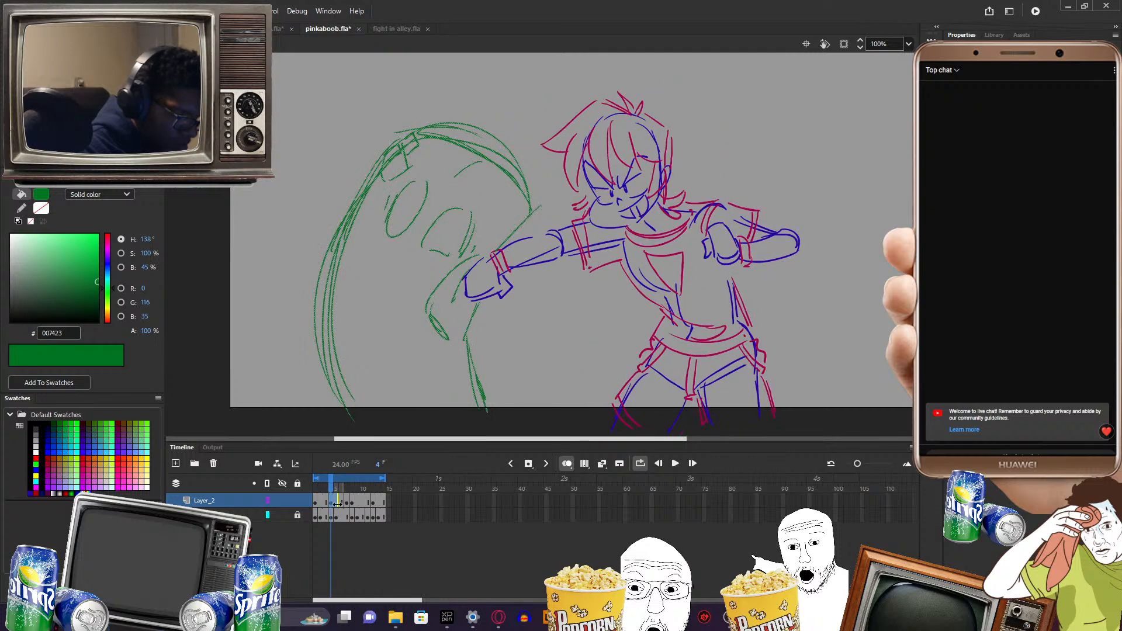
click(338, 516)
click(337, 501)
key(F7)
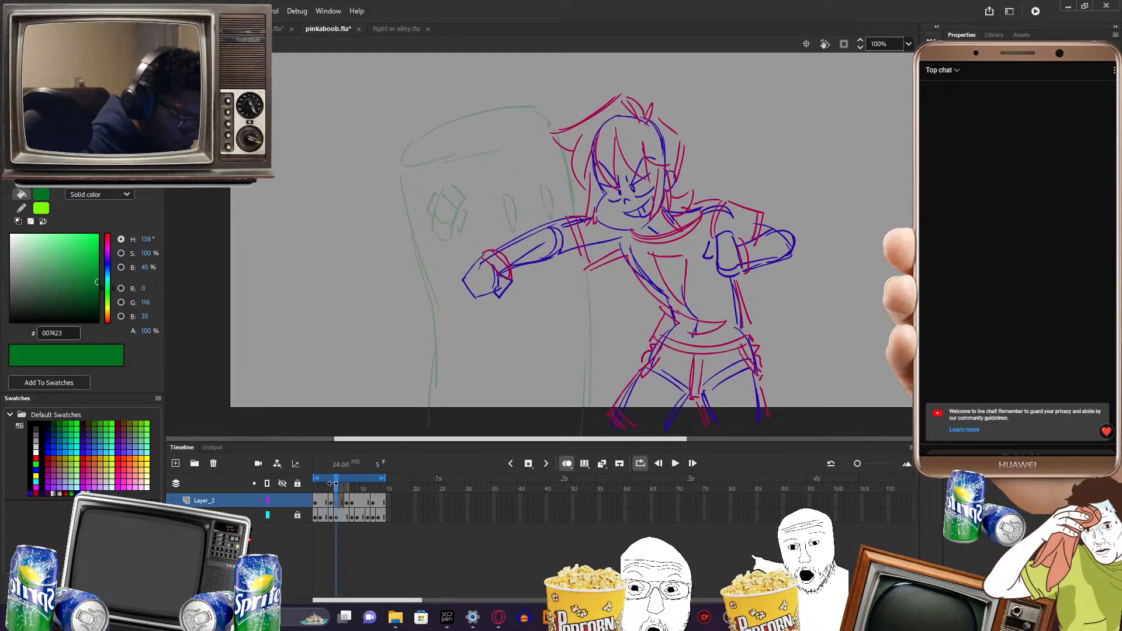
drag(333, 483, 340, 476)
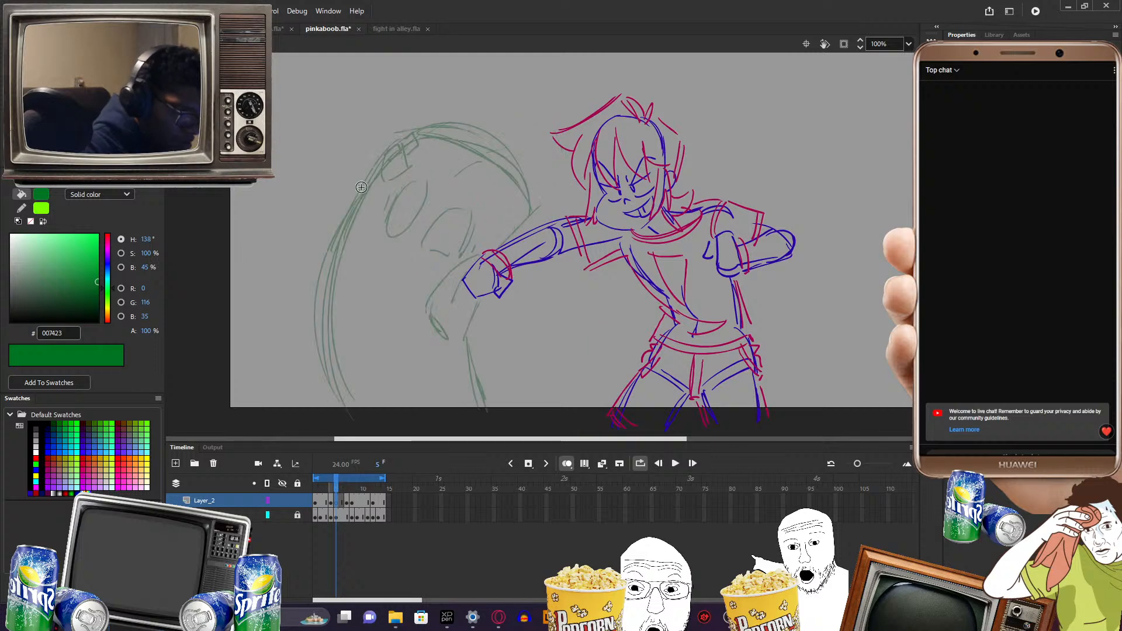
- Sketch the bent bag on frame 5 with its curved back, arched top, front edge around the fist, wide eyes and patch
mouse_move(397, 132)
mouse_down()
mouse_move(345, 237)
mouse_move(334, 403)
mouse_move(349, 427)
mouse_up()
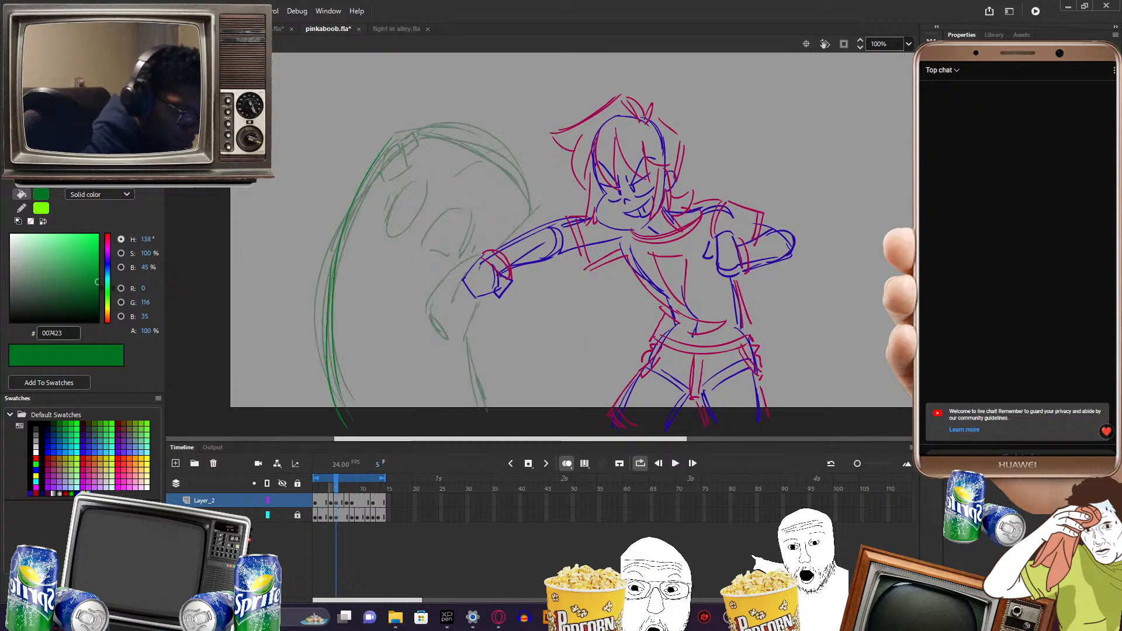
mouse_move(374, 166)
mouse_down()
mouse_move(482, 137)
mouse_move(486, 418)
mouse_up()
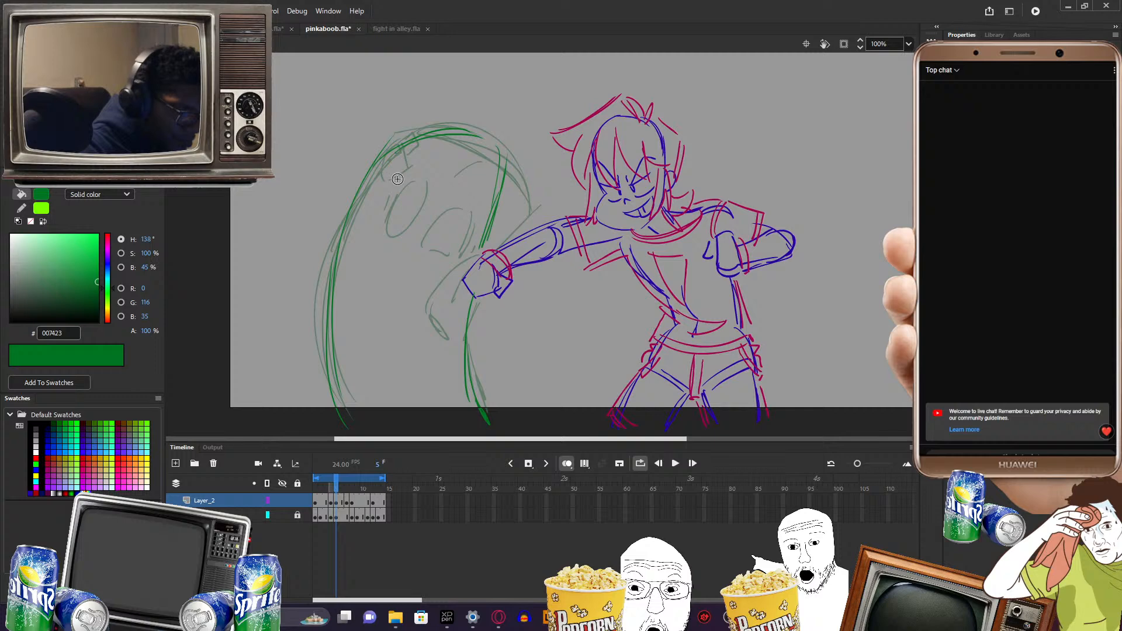
mouse_move(397, 178)
mouse_down()
mouse_move(380, 248)
mouse_move(406, 180)
mouse_move(370, 230)
mouse_up()
drag(442, 197, 441, 254)
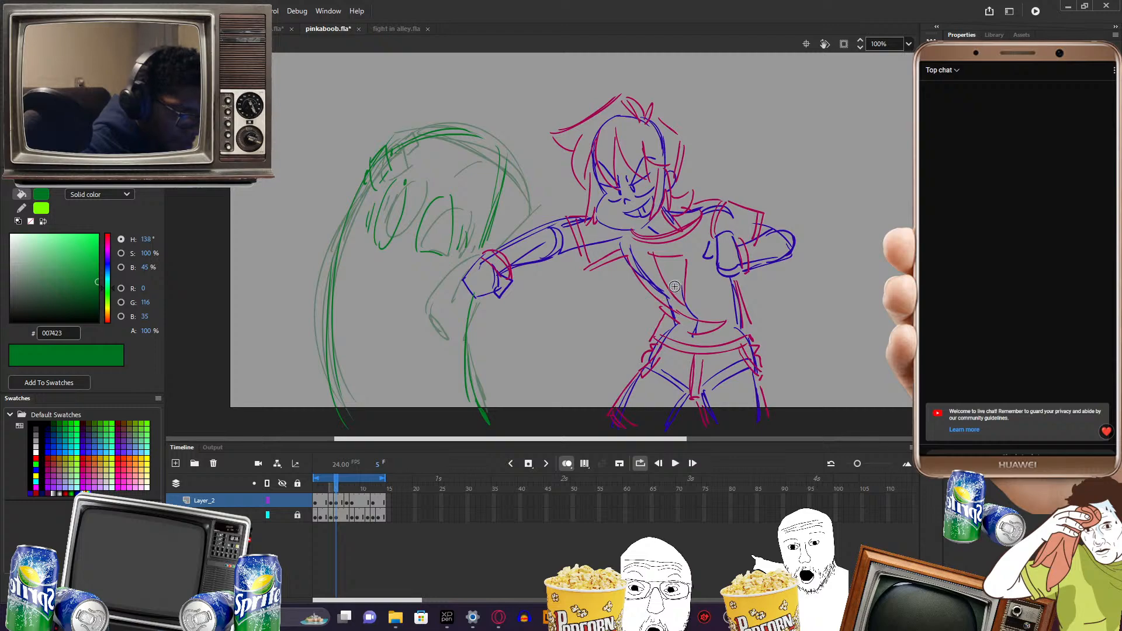
- Play back the animation and sample the magenta A50350 of the character's hair as the fill color
key(Return)
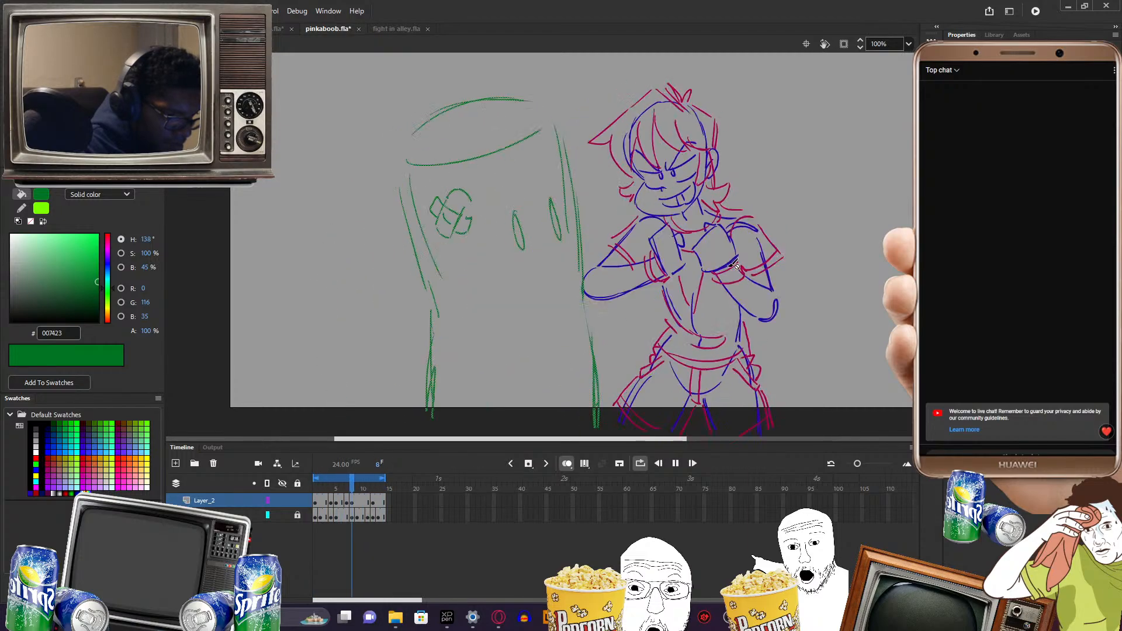
key(Return)
key(v)
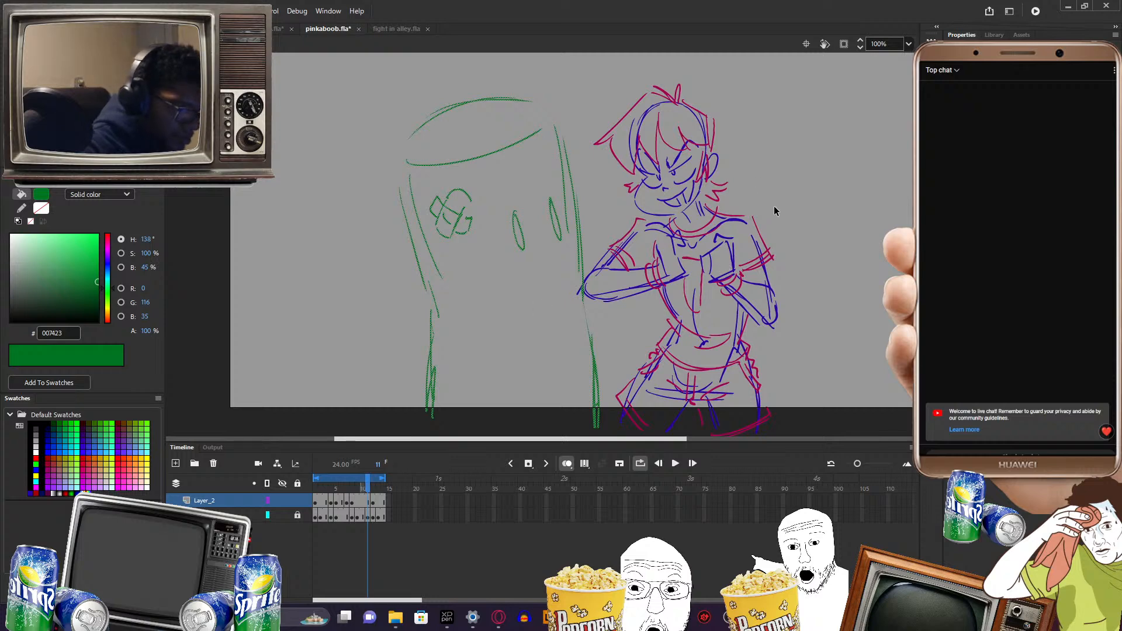
click(773, 206)
key(i)
click(714, 139)
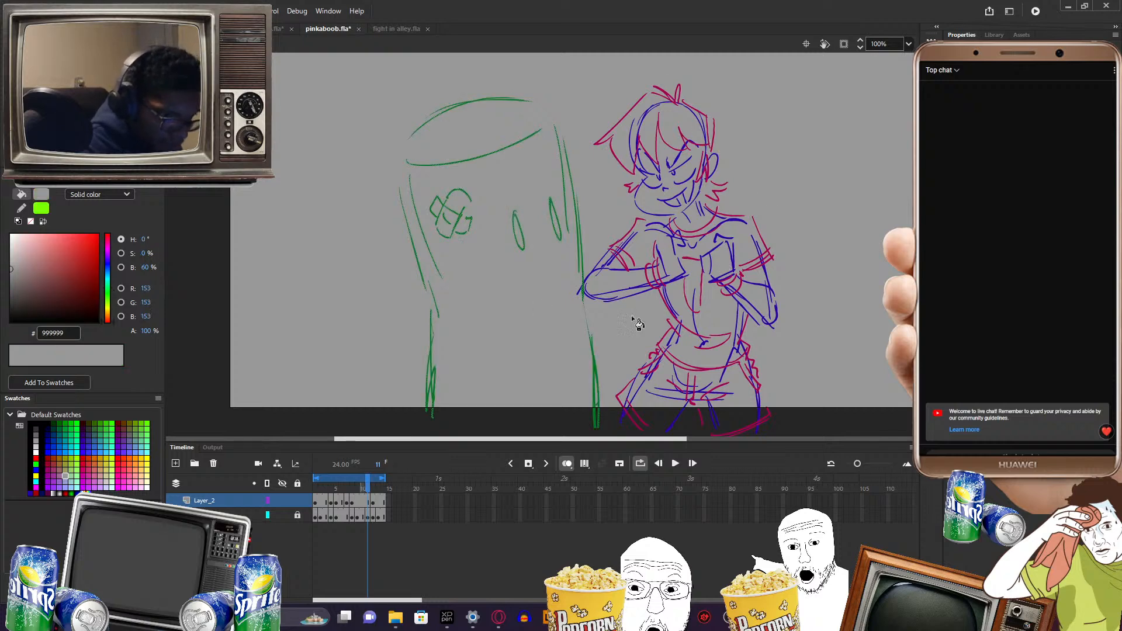
click(714, 140)
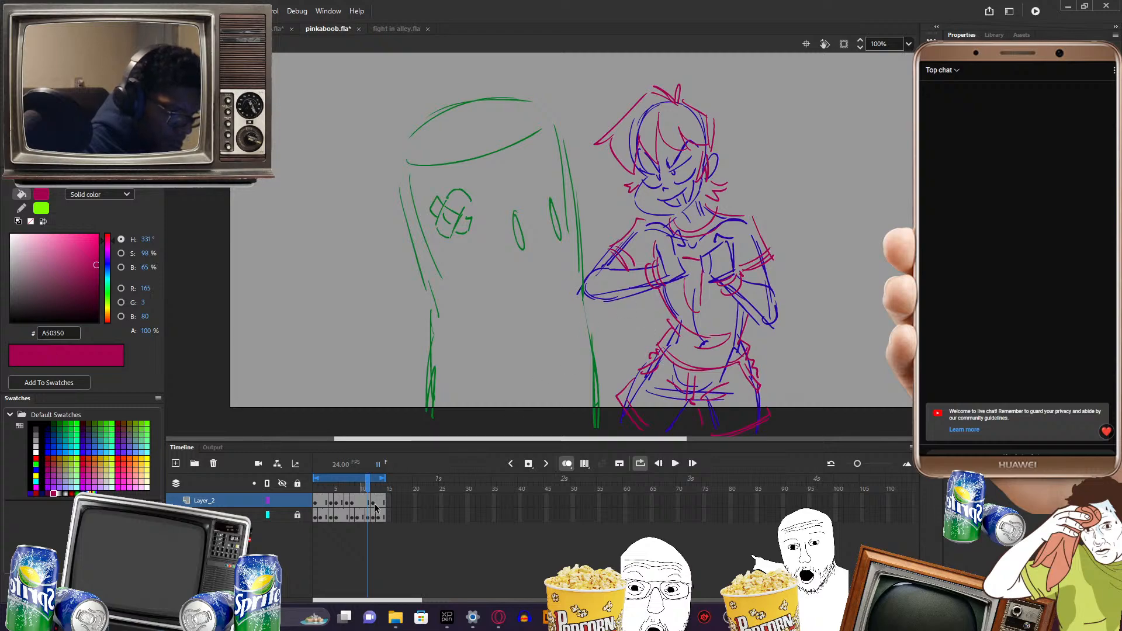
- Turn off onion skinning and draw three magenta impact stars on frame 4 between the bag's face and the character's fist
drag(369, 493, 331, 504)
click(330, 504)
click(565, 466)
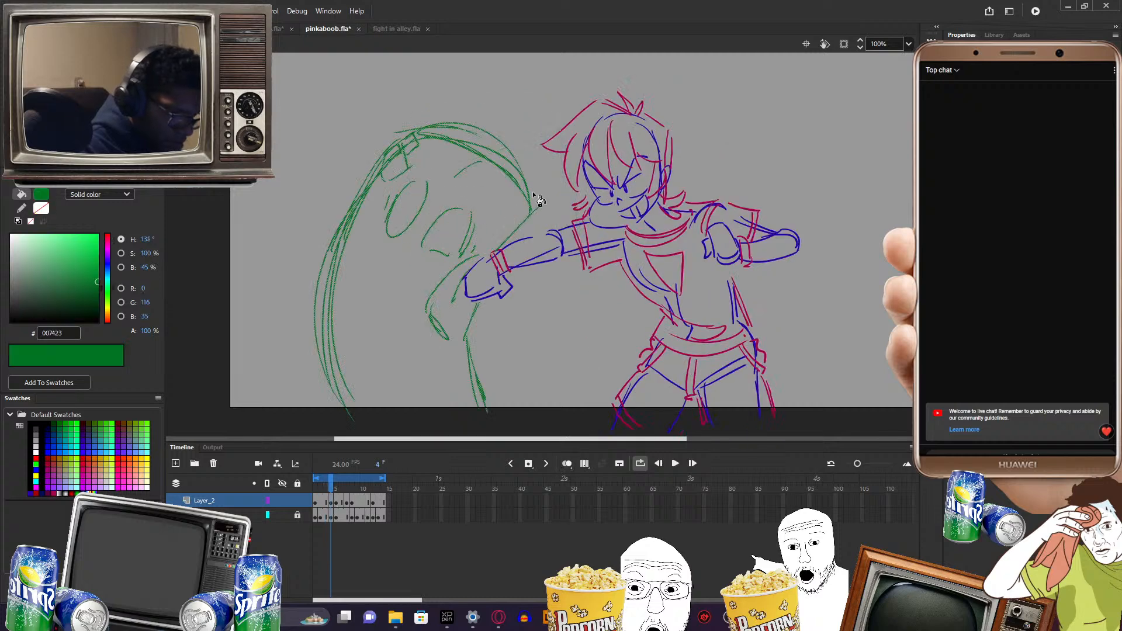
drag(425, 153, 465, 195)
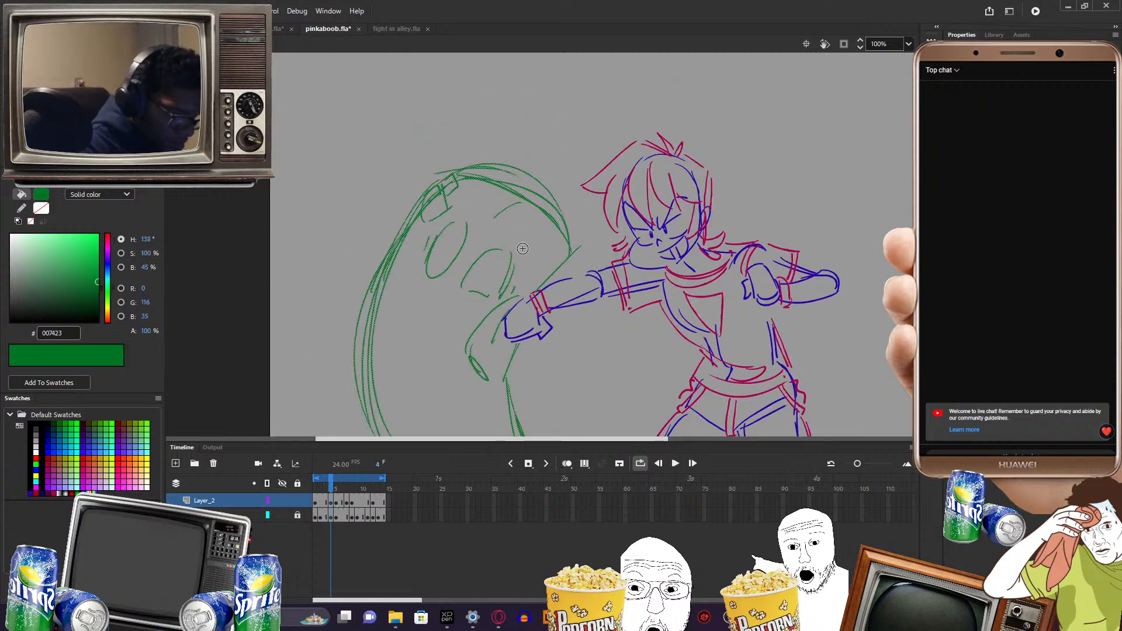
mouse_move(522, 249)
mouse_down()
mouse_move(535, 207)
mouse_move(541, 247)
mouse_move(547, 214)
mouse_up()
drag(548, 214, 529, 244)
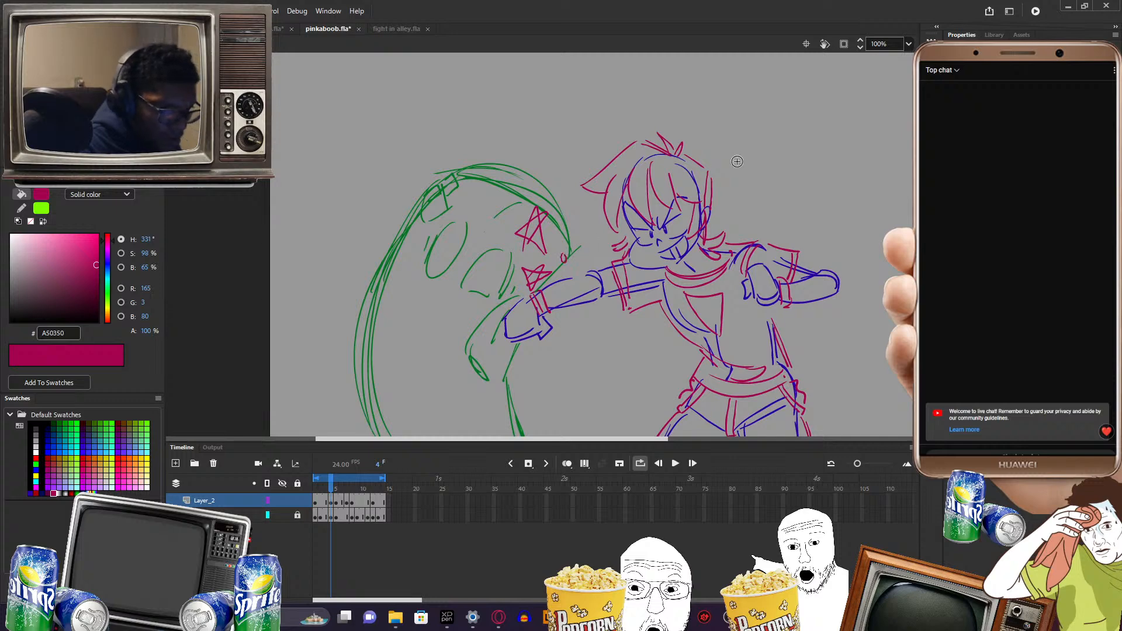
drag(577, 244, 568, 260)
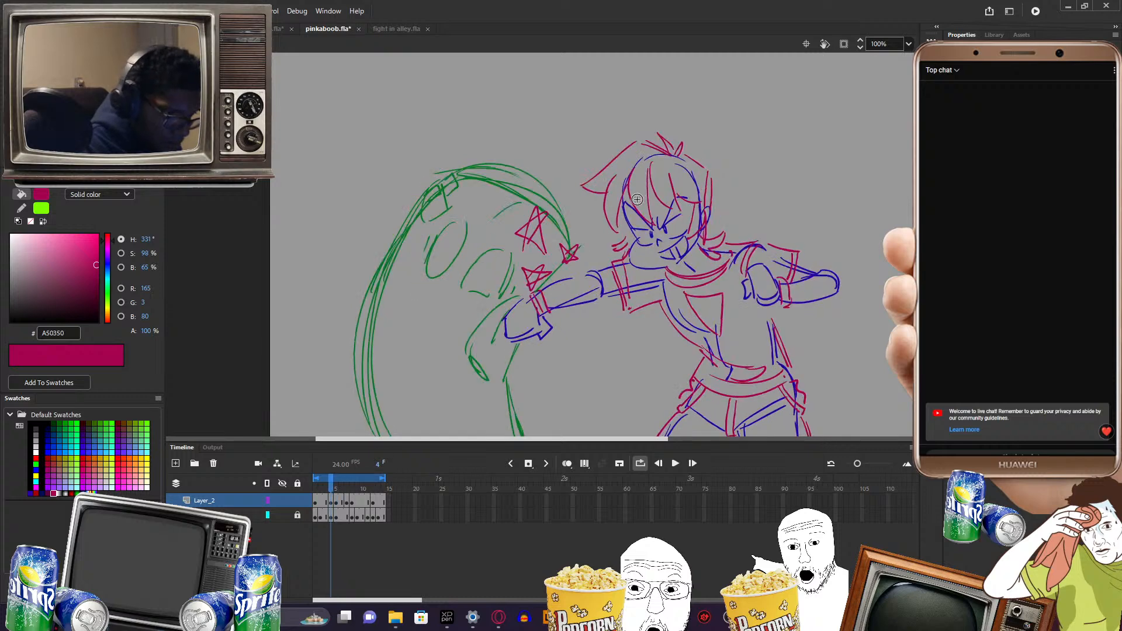
- Draw two magenta stars and scattered specks beside the bag's face on frame 5, and compare them with the neighboring frames
key(period)
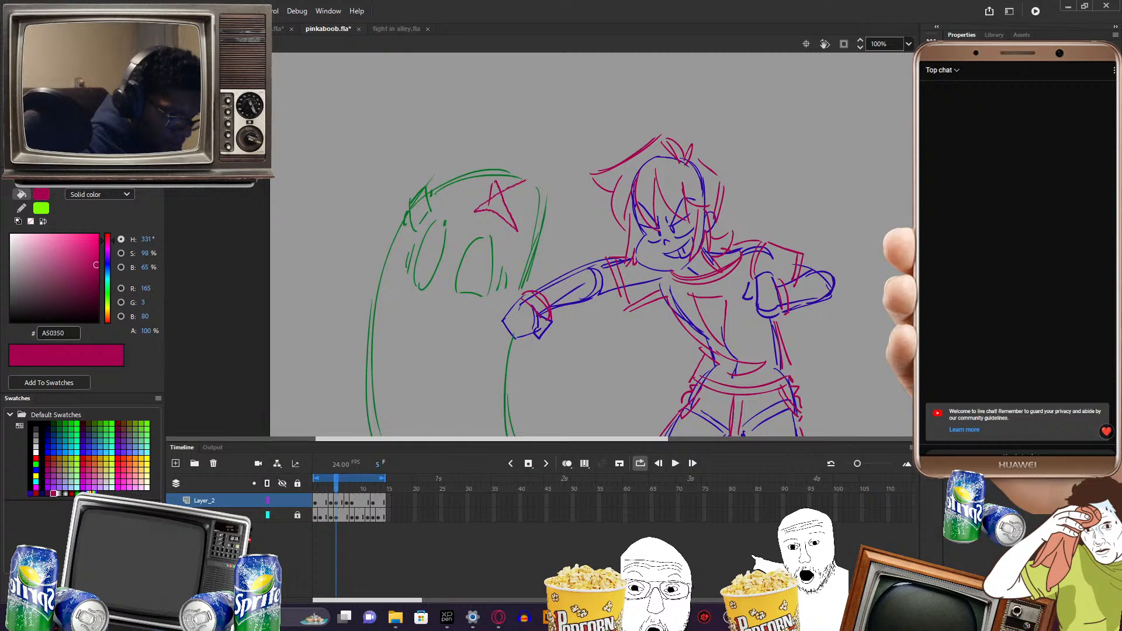
mouse_move(526, 180)
mouse_down()
mouse_move(490, 227)
mouse_move(551, 210)
mouse_move(536, 222)
mouse_move(555, 224)
mouse_move(532, 240)
mouse_up()
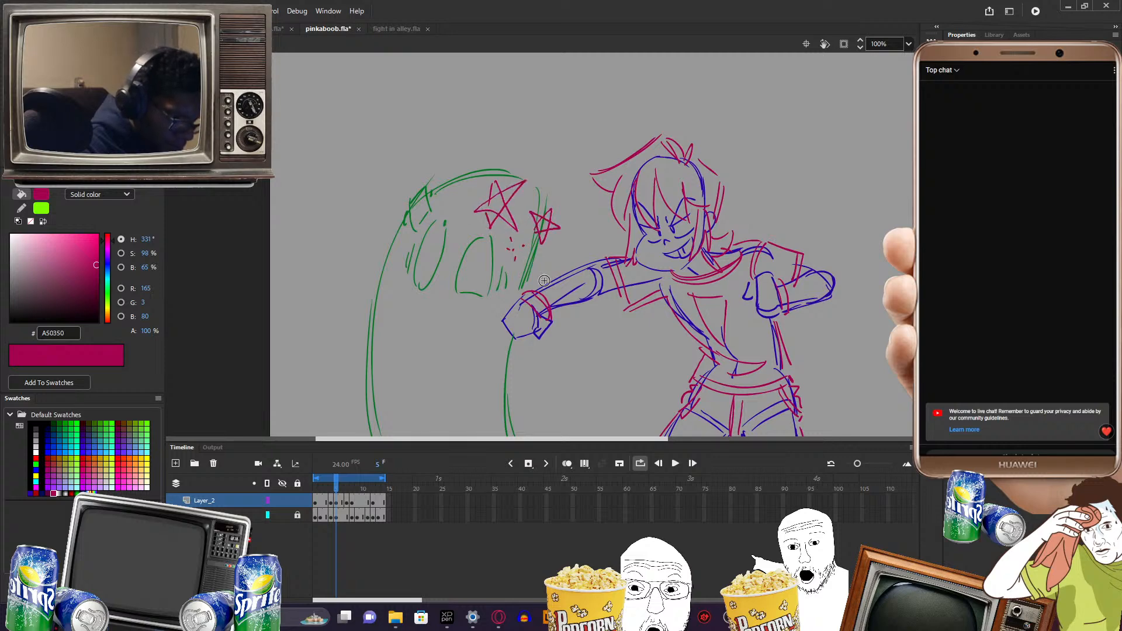
key(comma)
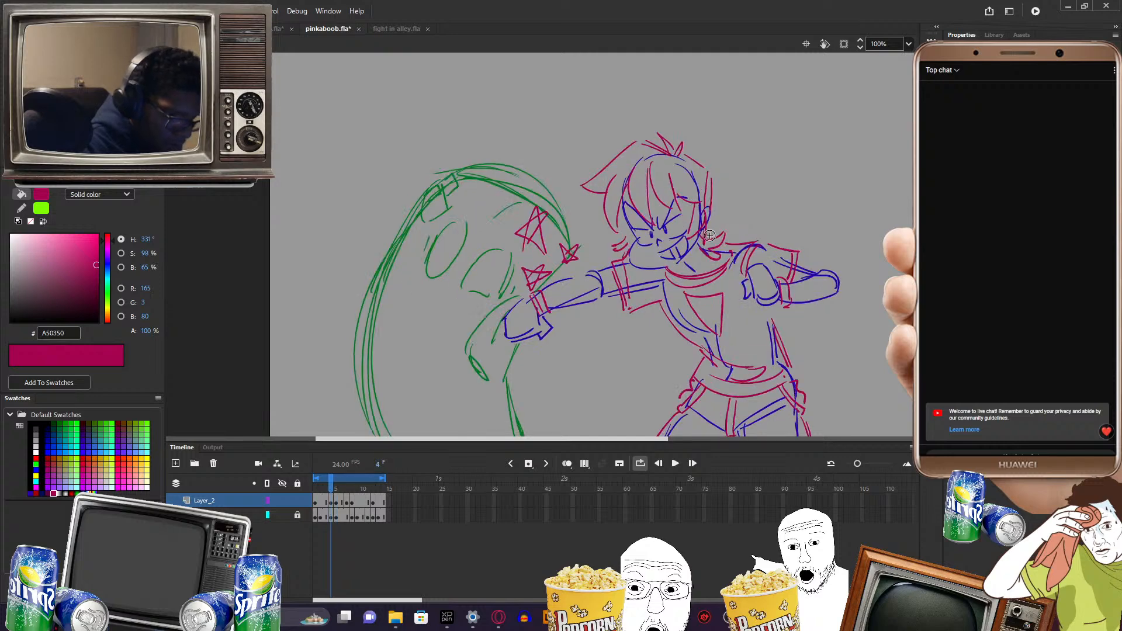
key(period)
key(period)
key(period)
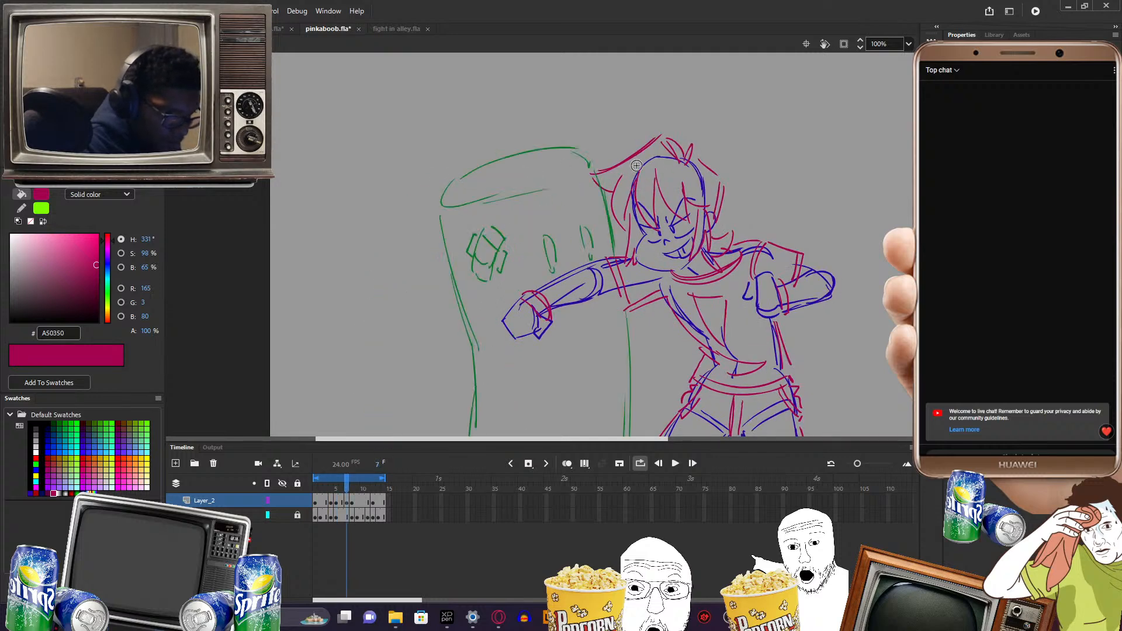
key(comma)
key(comma)
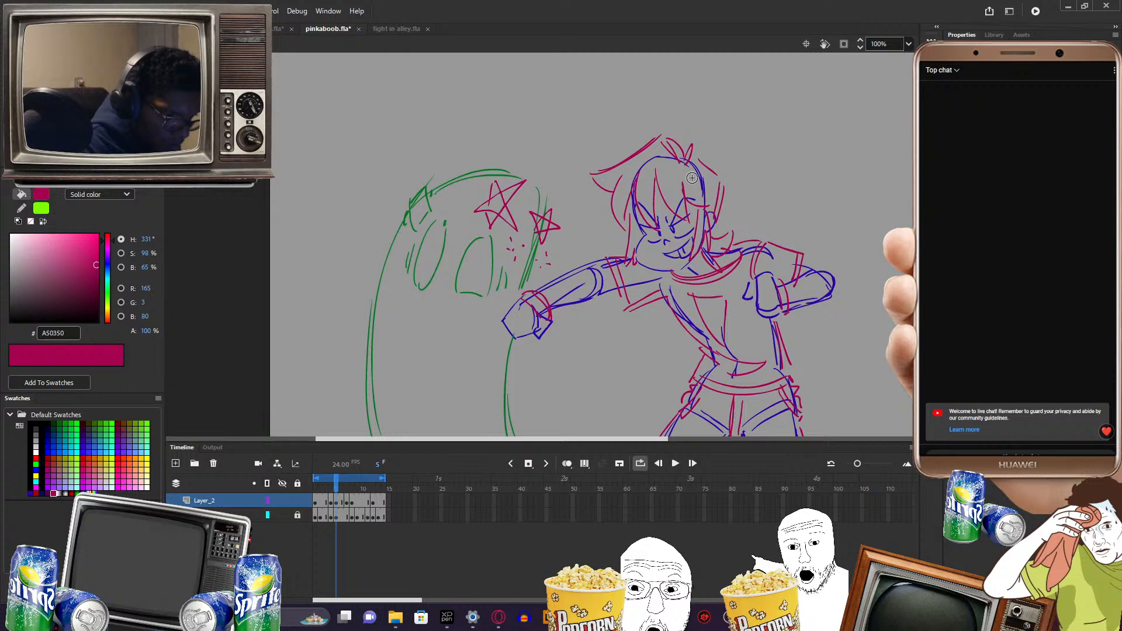
- Move the Layer_2 keyframe at frame 8 to frame 9 so frame 7's bag drawing holds for two frames, and check the surrounding frames
key(period)
key(period)
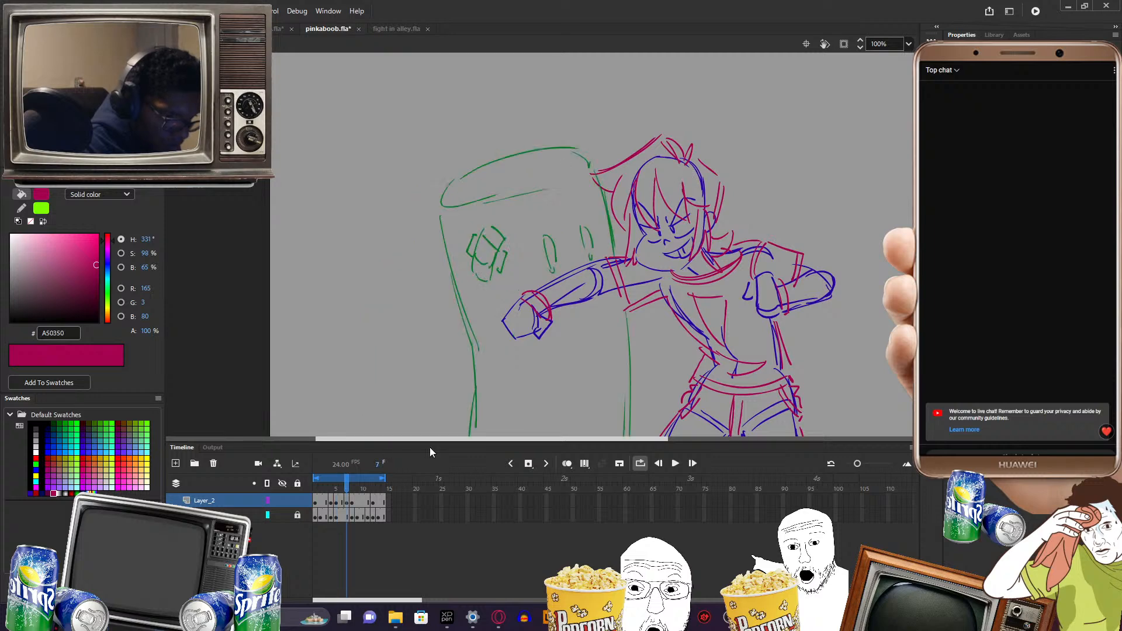
click(352, 501)
click(359, 500)
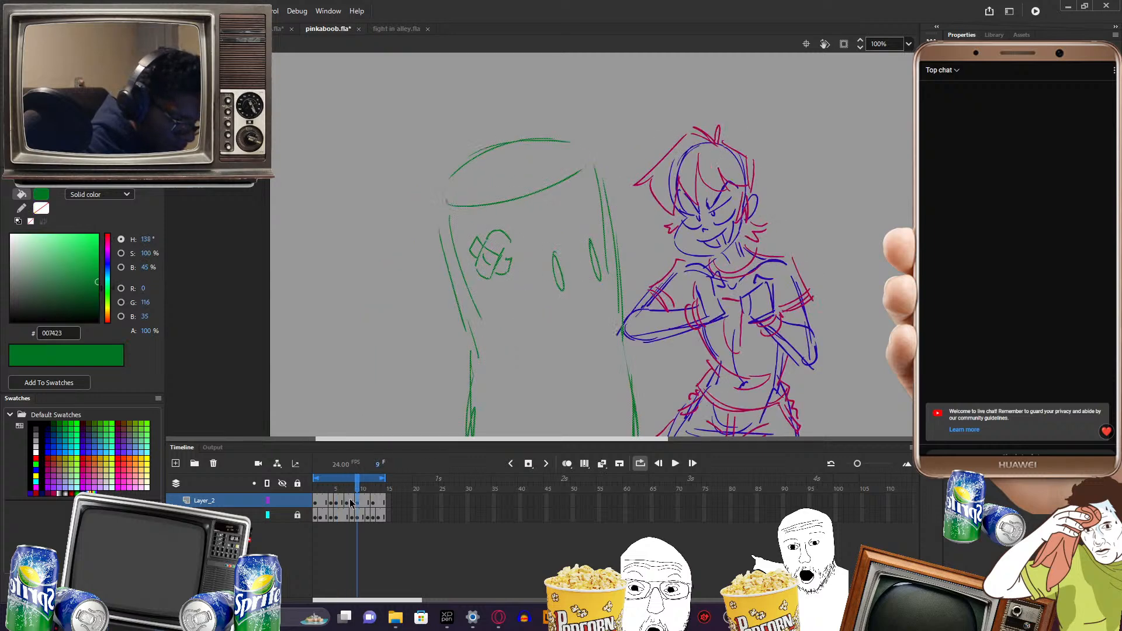
click(352, 501)
click(347, 500)
click(354, 501)
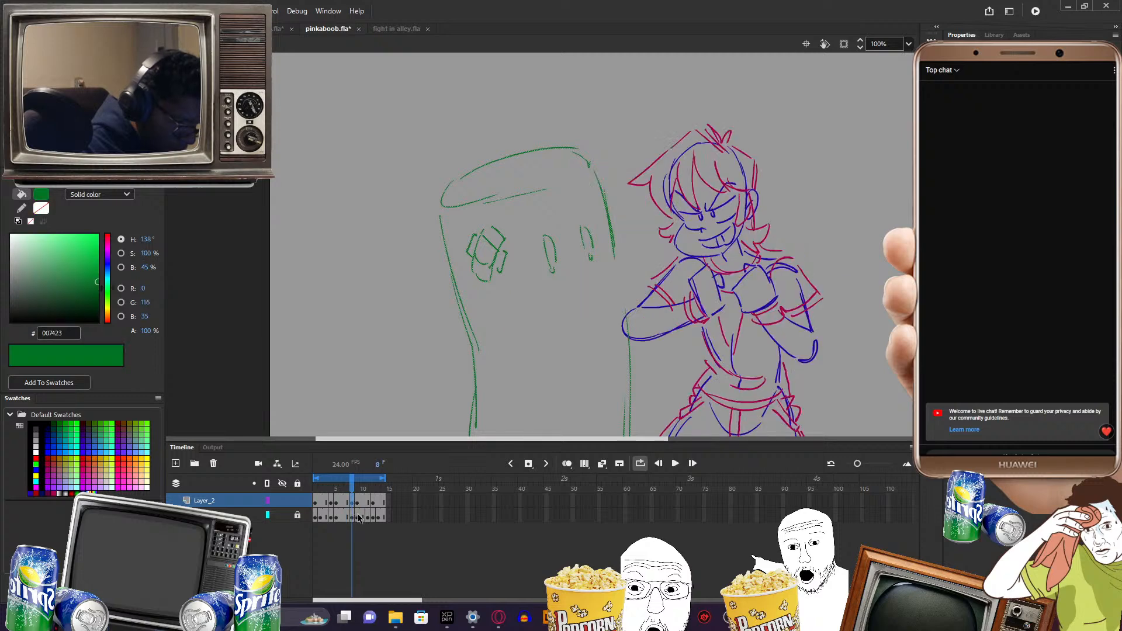
click(374, 501)
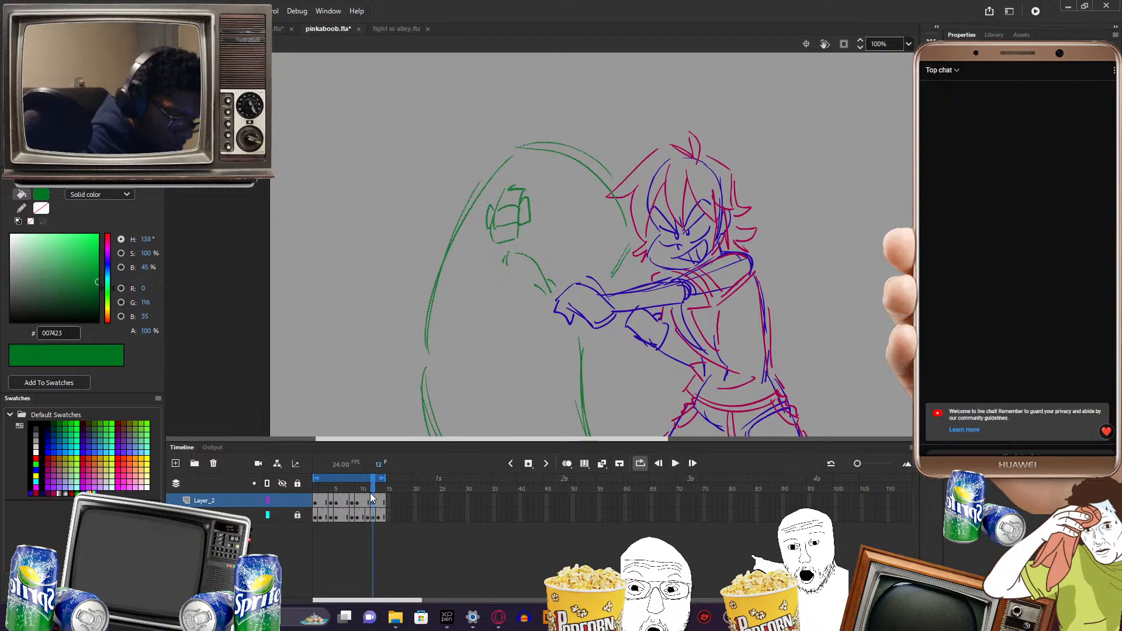
- Try drawing three magenta impact stars around the character's fist on frame 12 of Layer_2
mouse_move(370, 493)
mouse_down()
mouse_move(315, 501)
mouse_move(376, 501)
mouse_up()
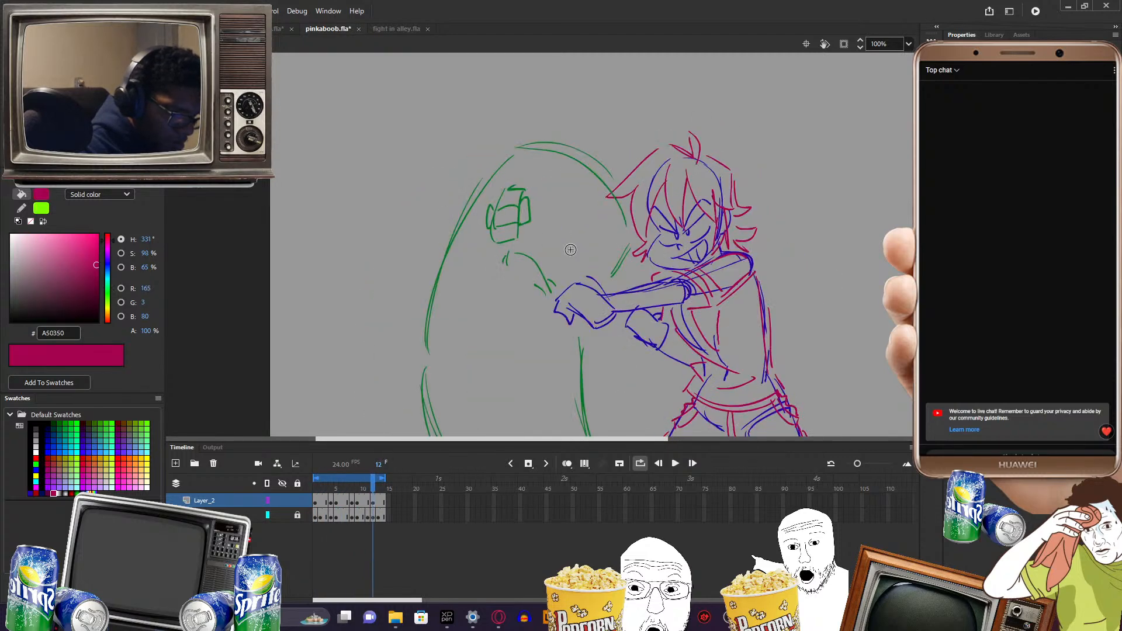
mouse_move(559, 263)
mouse_down()
mouse_move(577, 227)
mouse_move(572, 266)
mouse_move(551, 250)
mouse_move(562, 272)
mouse_up()
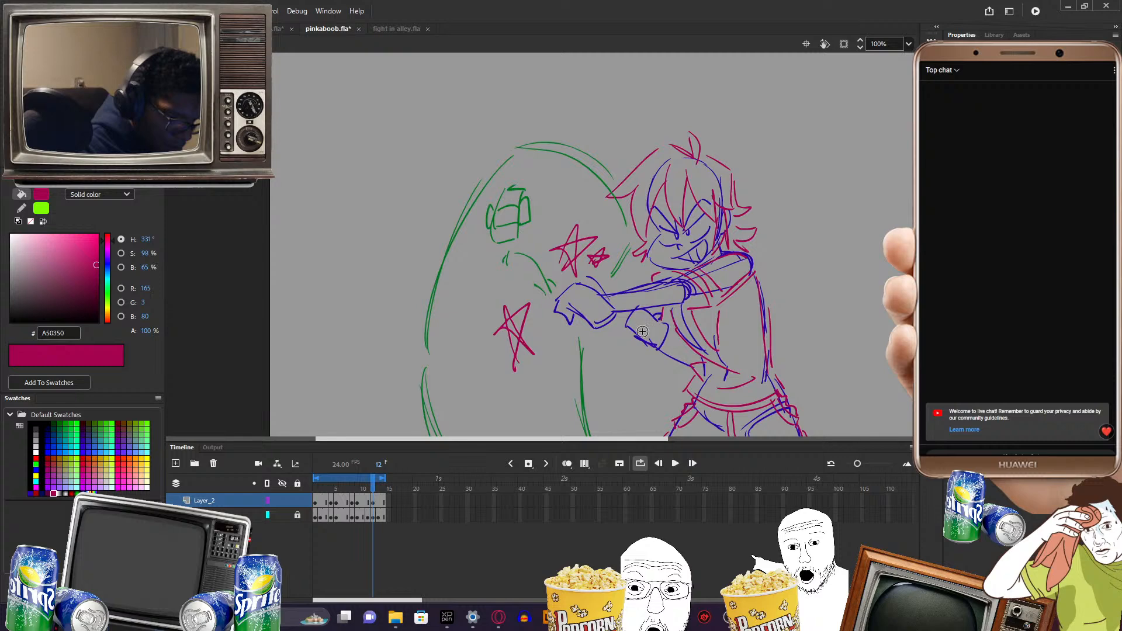
mouse_move(373, 497)
mouse_down()
mouse_move(362, 498)
mouse_move(377, 490)
mouse_up()
click(538, 313)
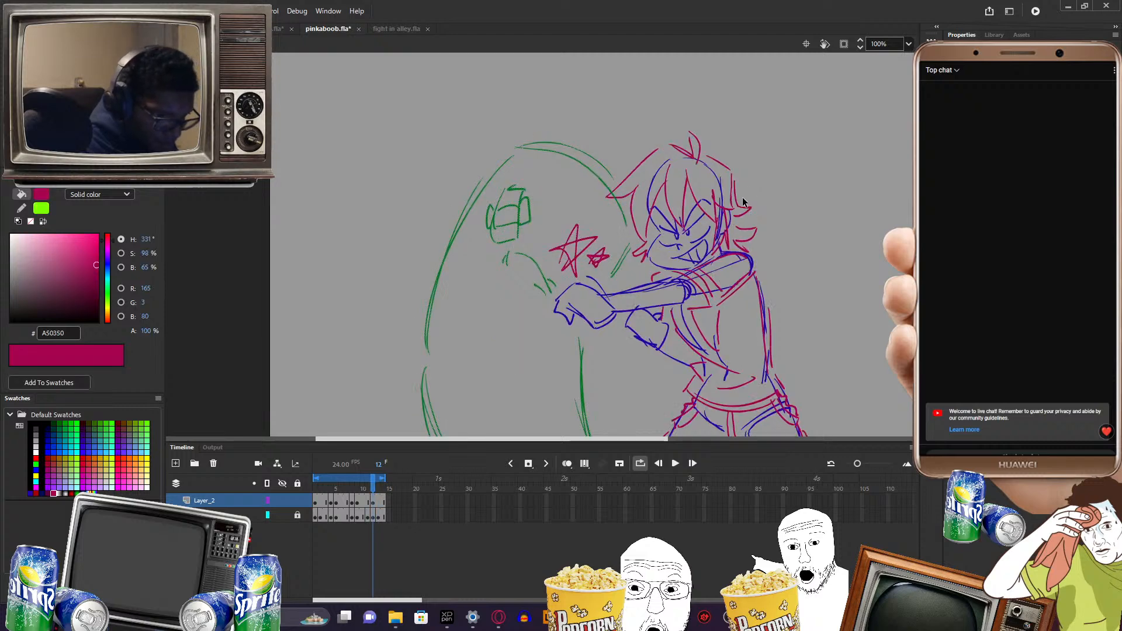
- Add a layer above Layer_2 and draw three magenta stars around the fist on frame 12 and two smaller stars with specks on frame 13
click(175, 463)
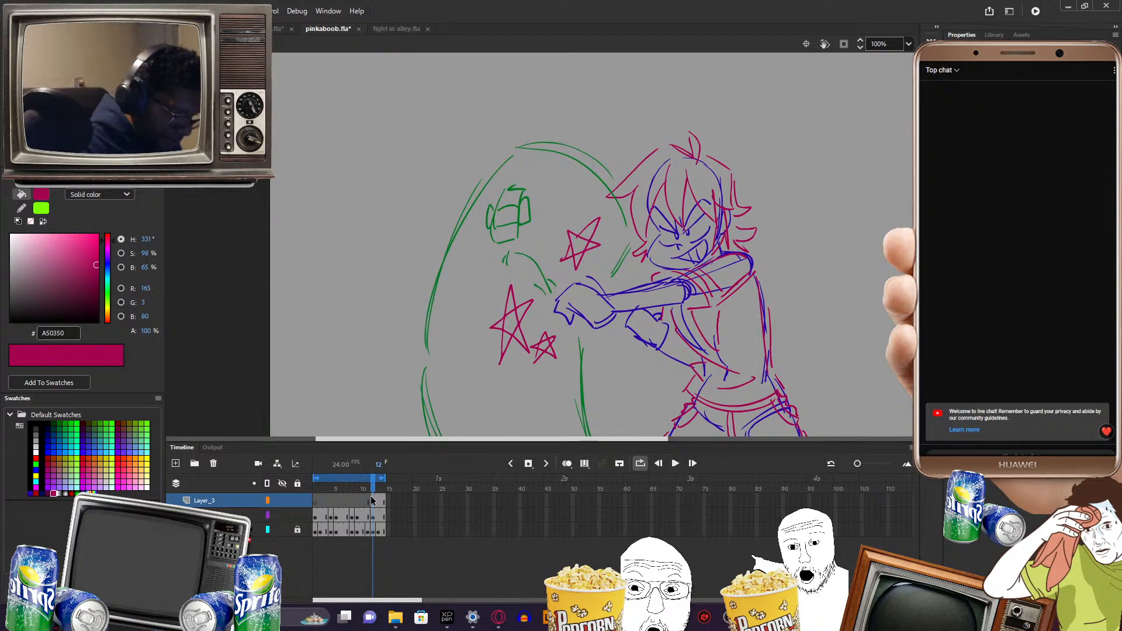
drag(372, 501, 381, 491)
key(Delete)
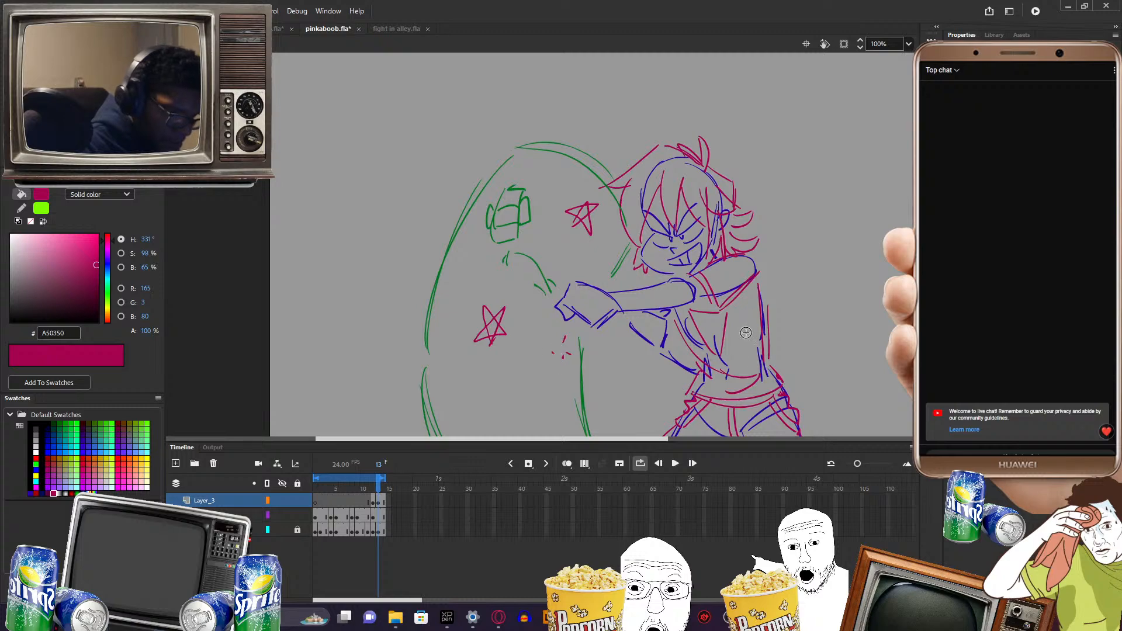
- Play back the punching animation to check the new impact stars and save pinkaboob.fla
key(Return)
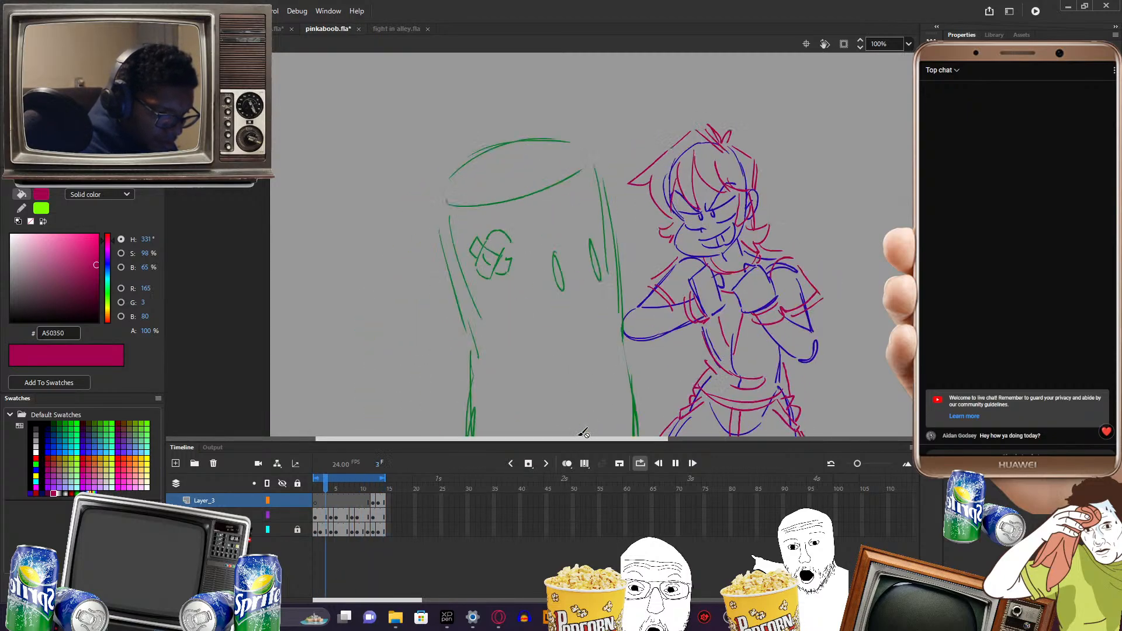
key(Return)
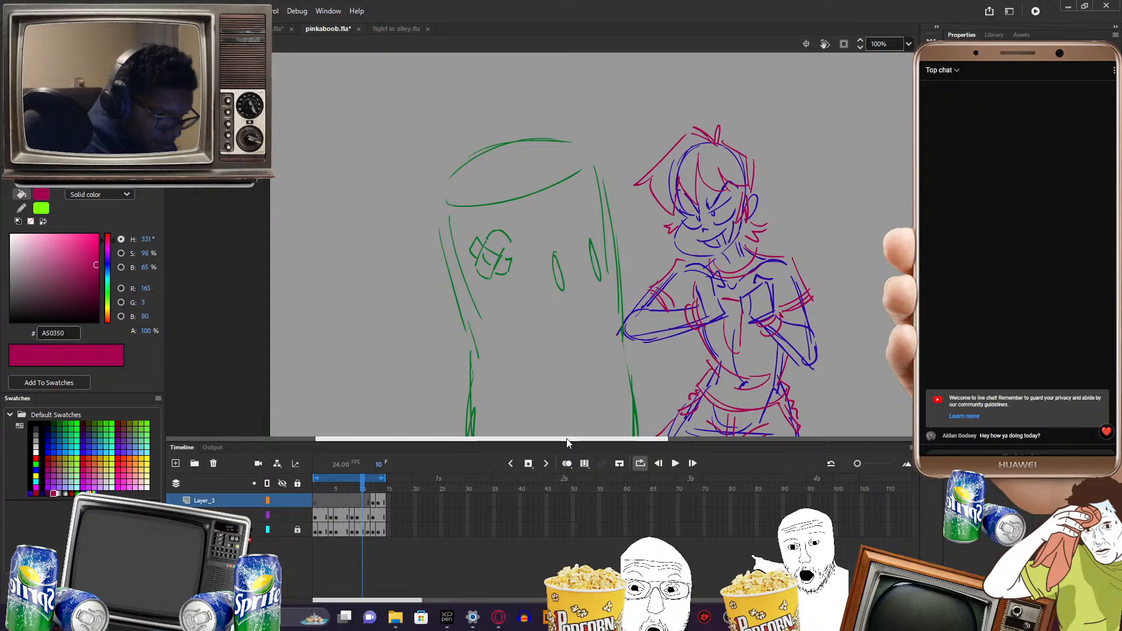
drag(567, 438, 634, 439)
key(Return)
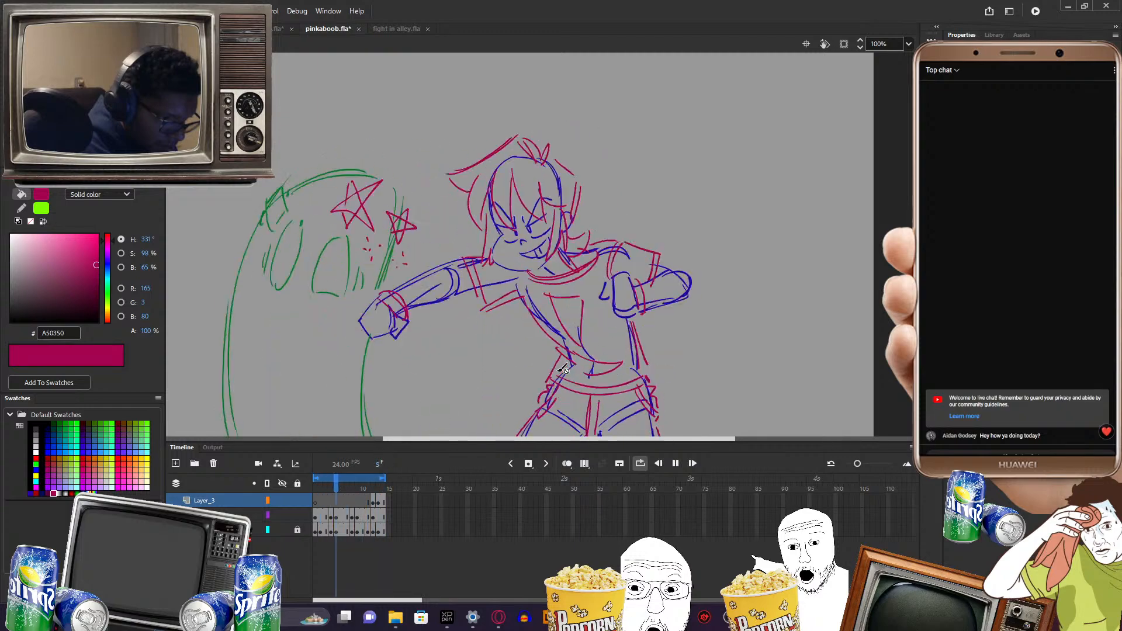
key(Return)
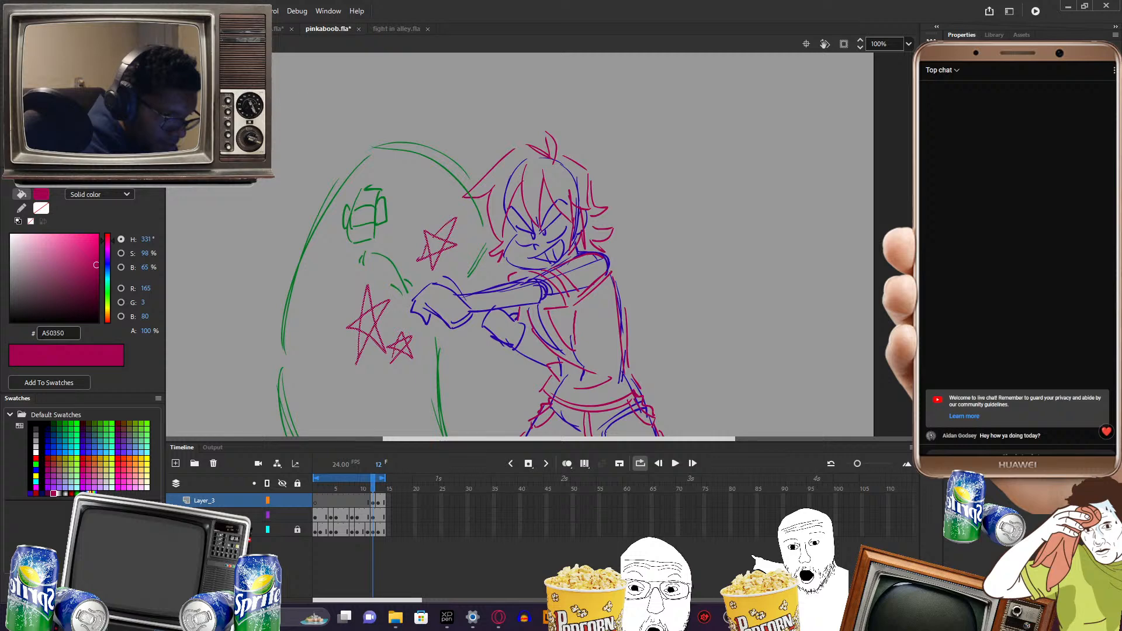
key(alt+f)
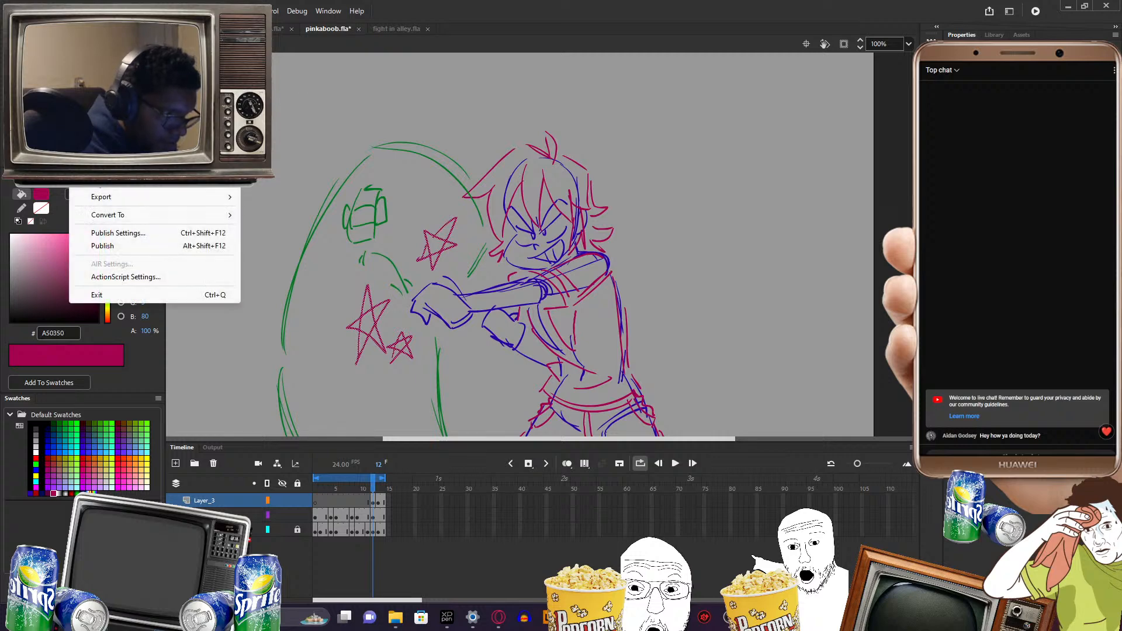
key(Escape)
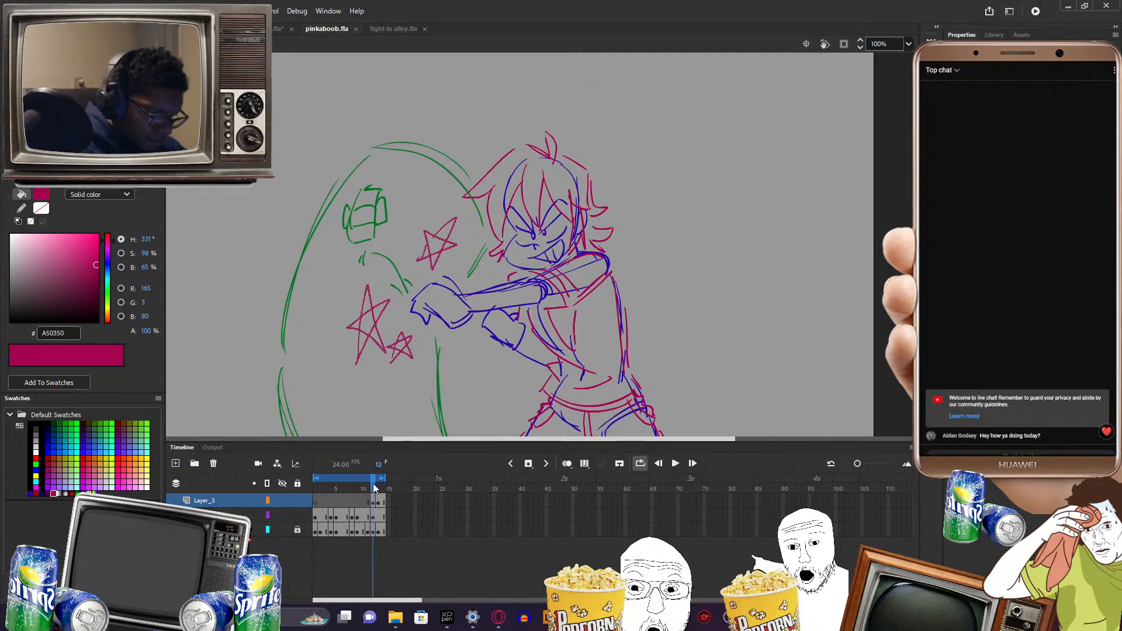
- Scrub and play back the full animation, comparing the bag's pose and the stars on frames 12 to 14
drag(373, 482, 316, 483)
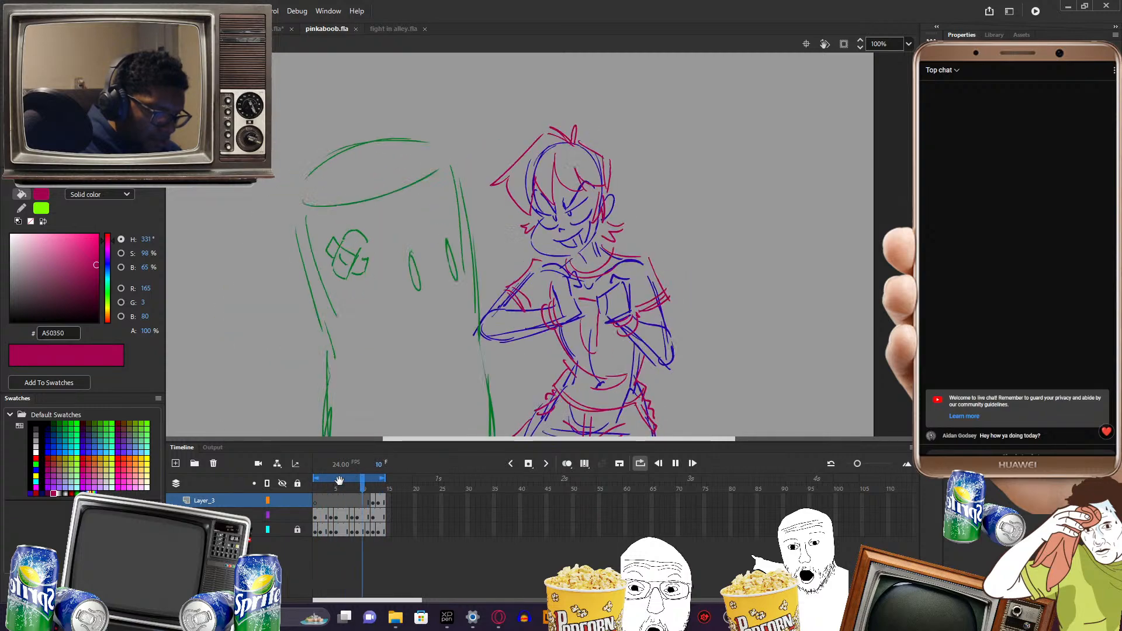
key(Return)
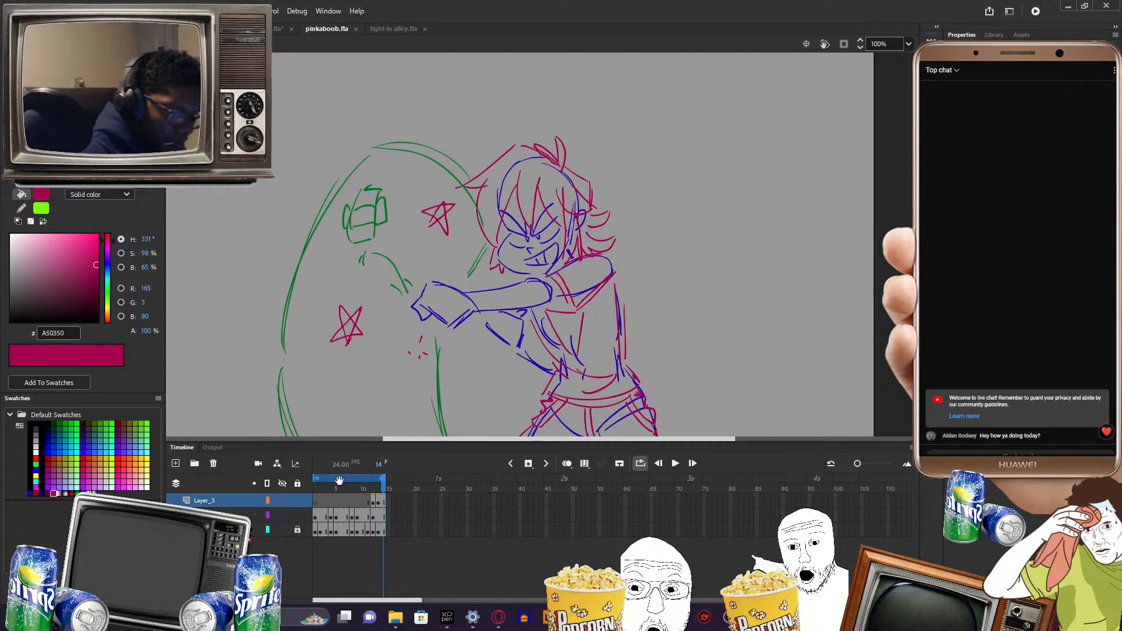
mouse_move(383, 490)
mouse_down()
mouse_move(363, 490)
mouse_move(381, 491)
mouse_up()
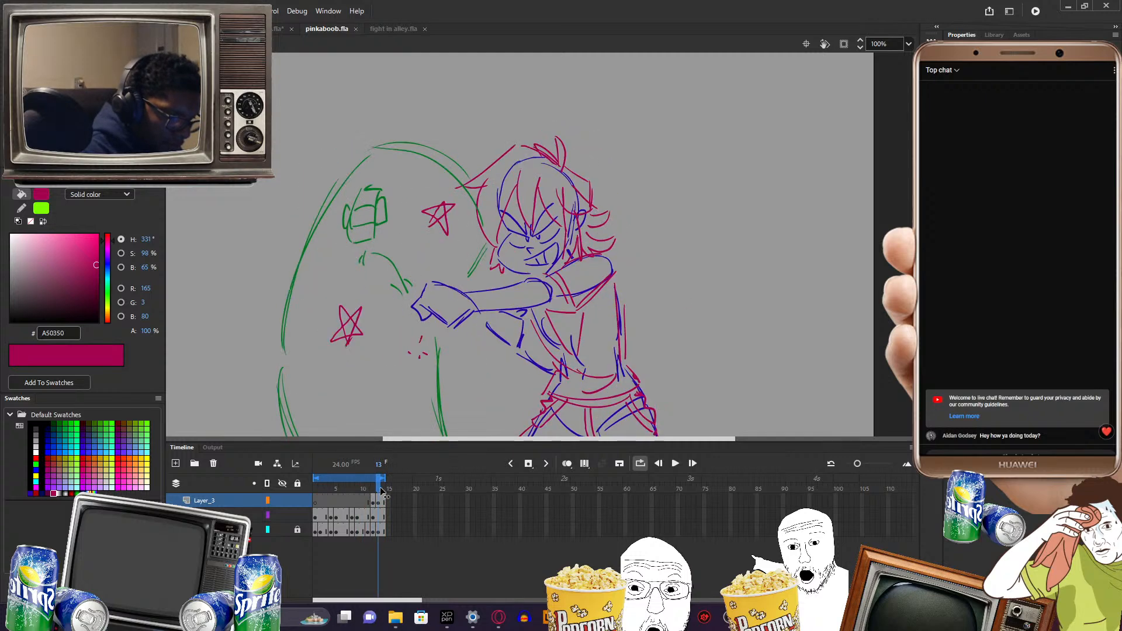
click(380, 517)
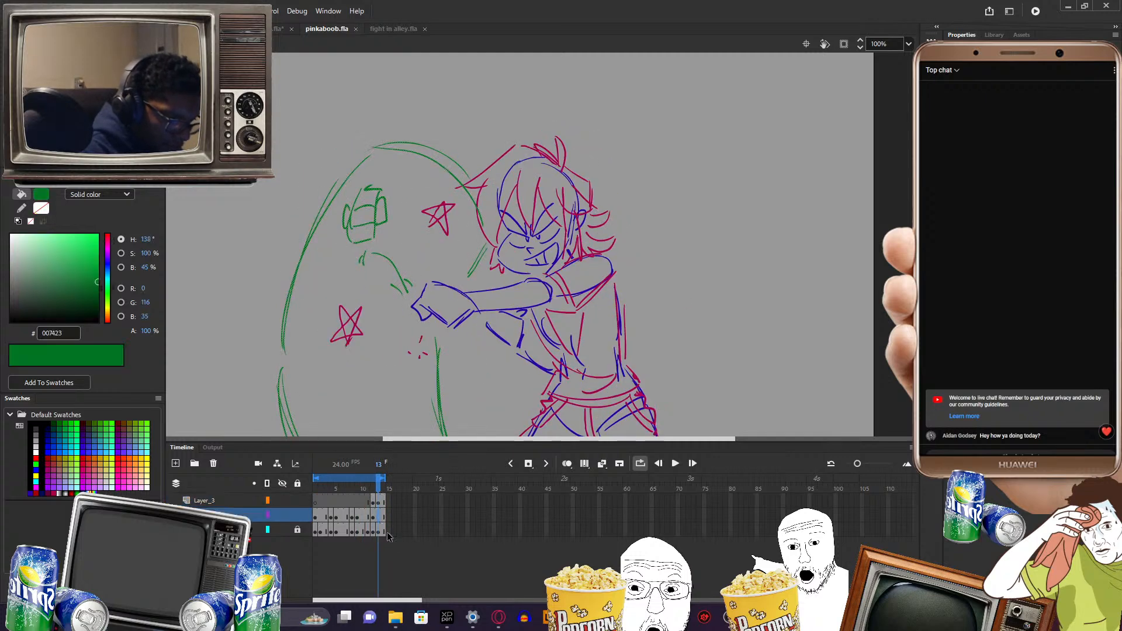
drag(377, 486, 375, 486)
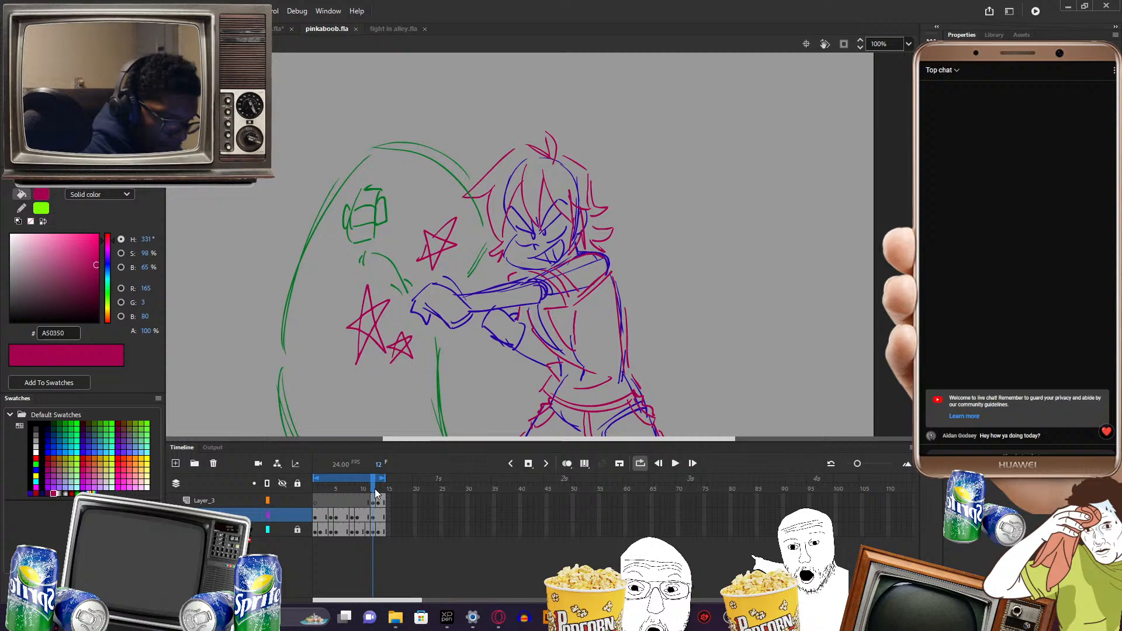
mouse_move(374, 489)
mouse_down()
mouse_move(310, 501)
mouse_move(380, 506)
mouse_move(331, 512)
mouse_move(346, 499)
mouse_move(384, 501)
mouse_up()
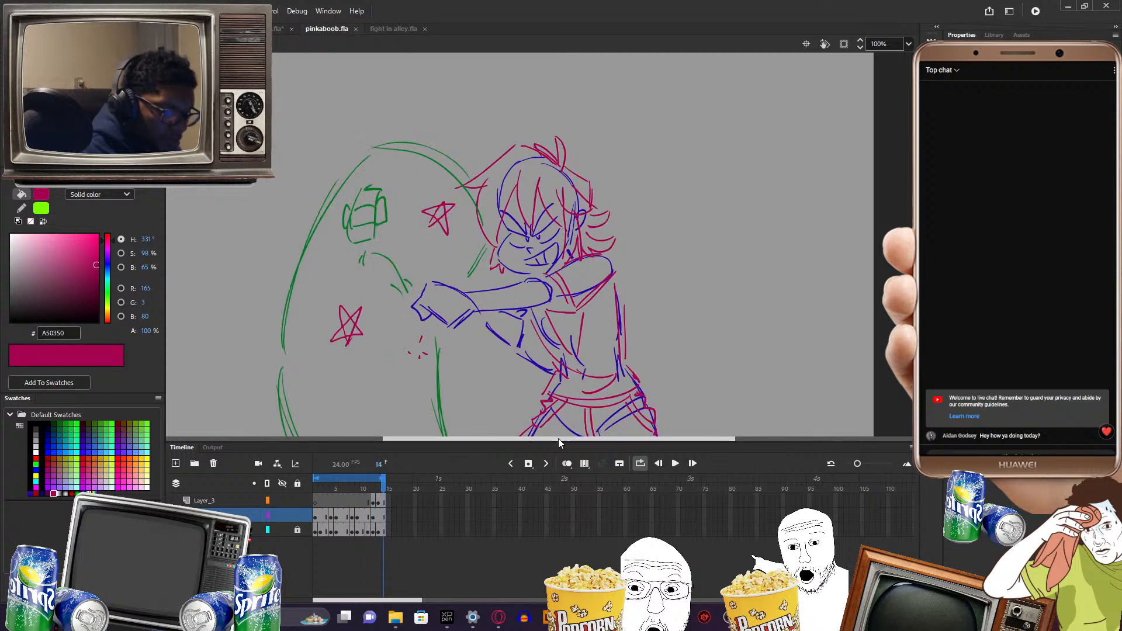
mouse_move(709, 333)
mouse_down()
mouse_move(704, 304)
mouse_move(715, 321)
mouse_up()
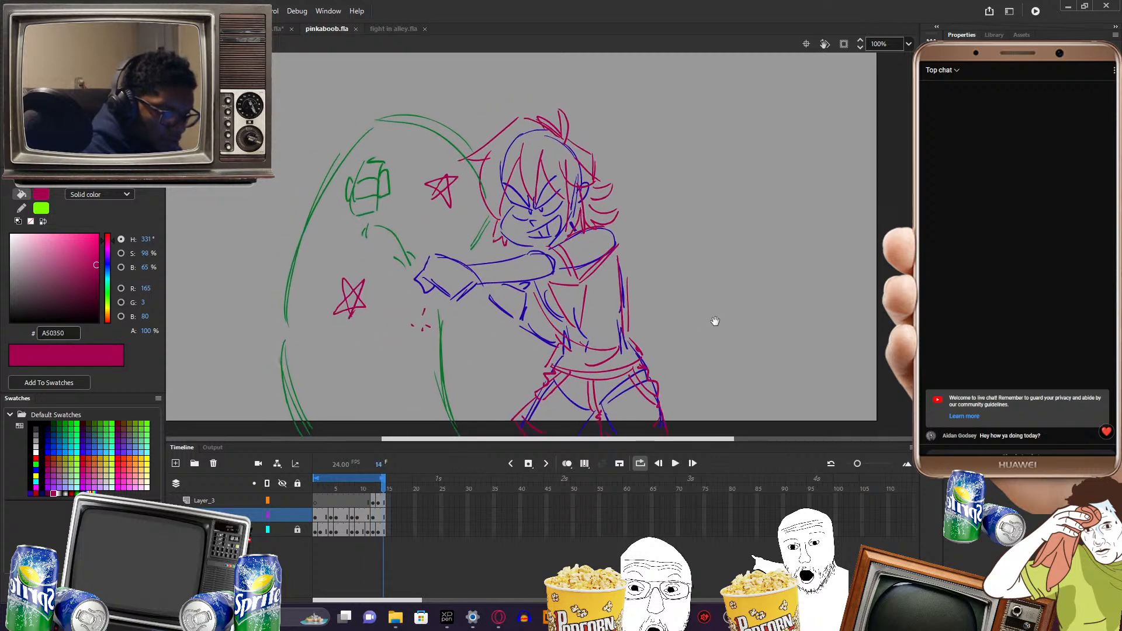
key(Return)
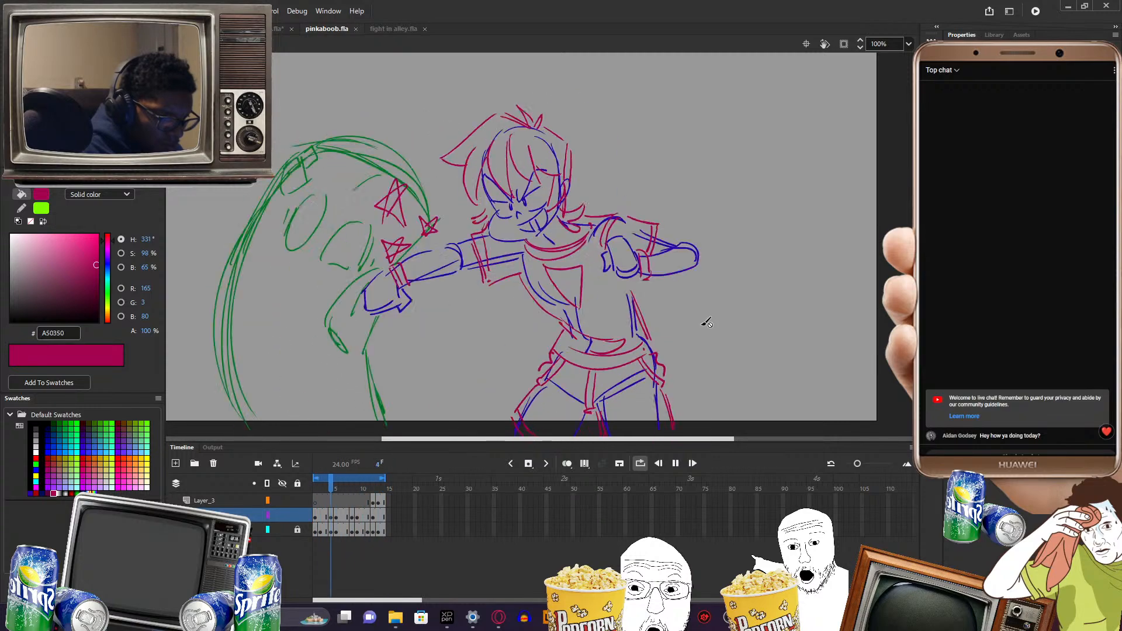
key(Return)
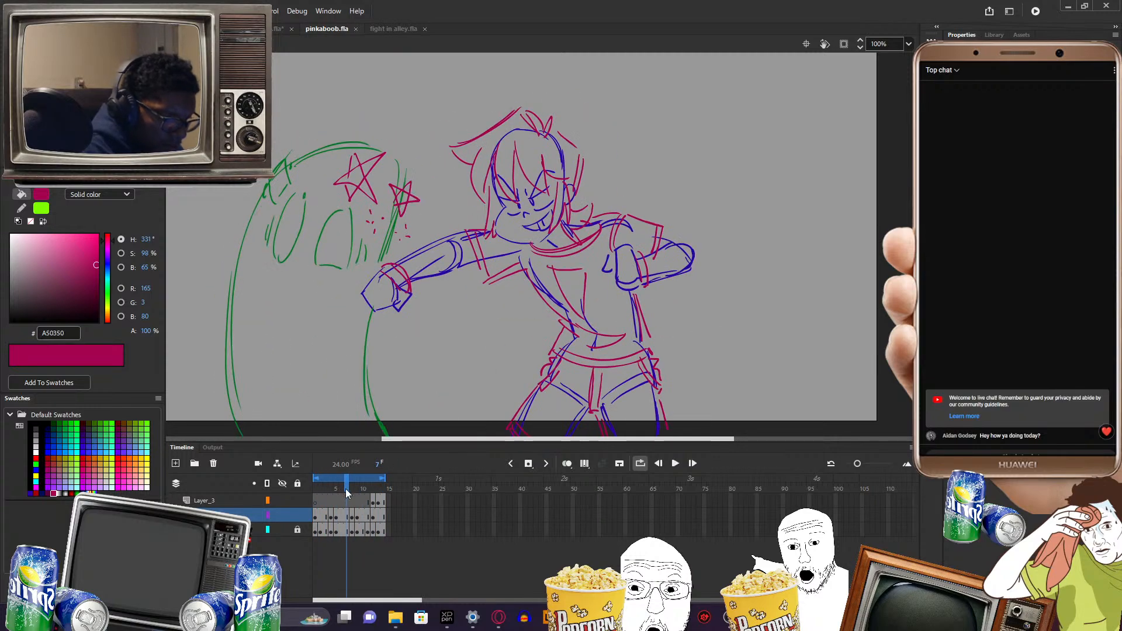
- Rotate the bag drawing on frame 12 of Layer_2 slightly counterclockwise and shift it a little away from the character
drag(346, 489, 375, 492)
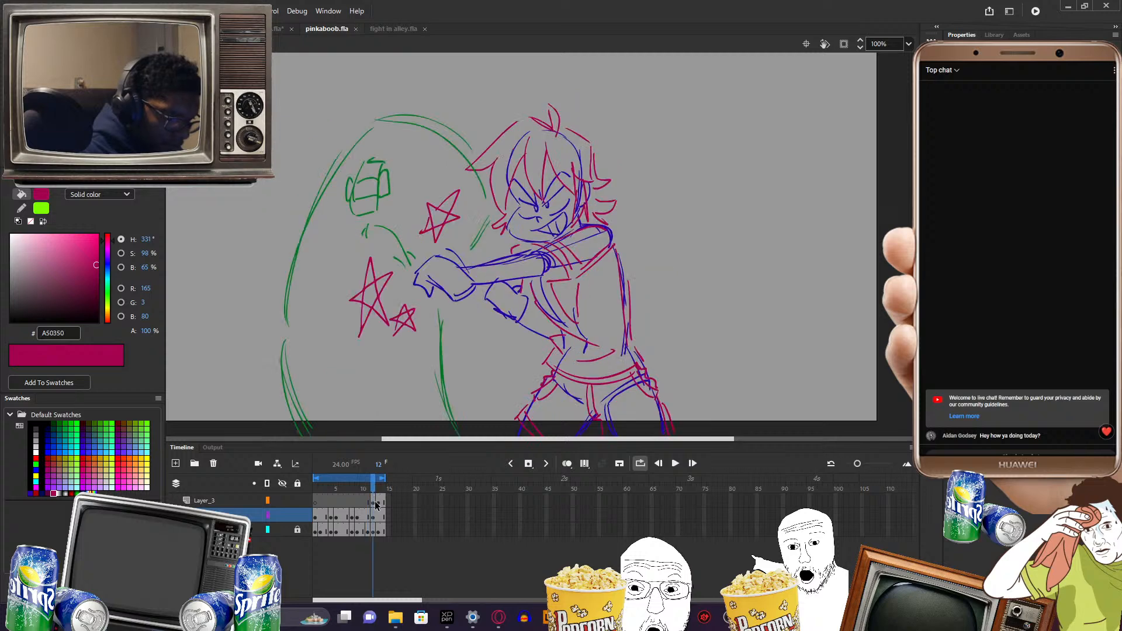
click(374, 530)
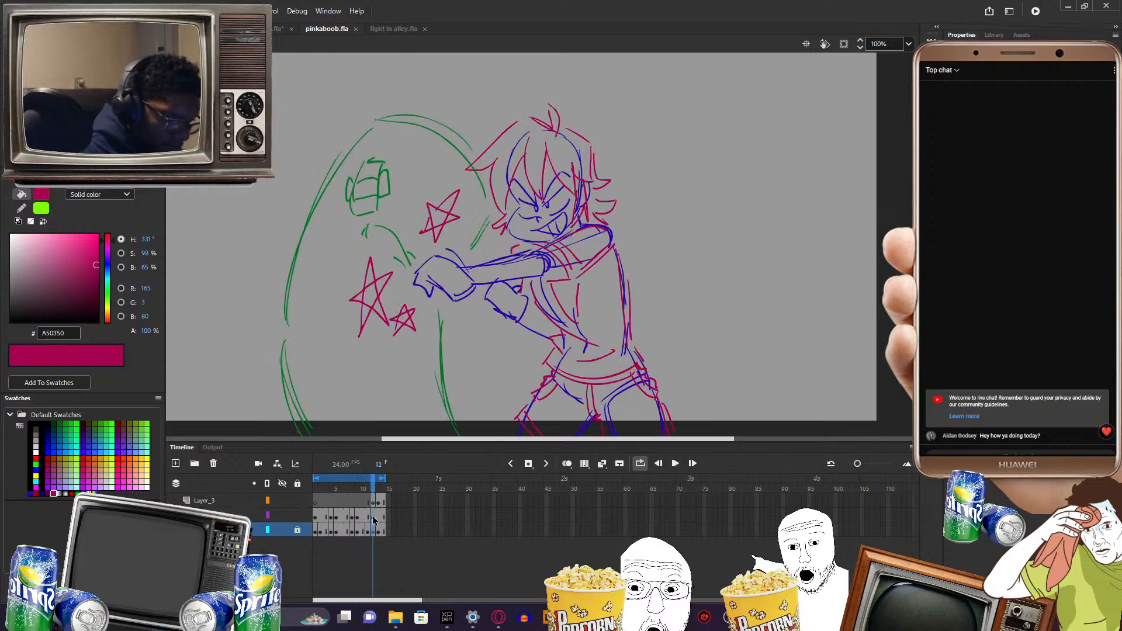
click(374, 518)
key(q)
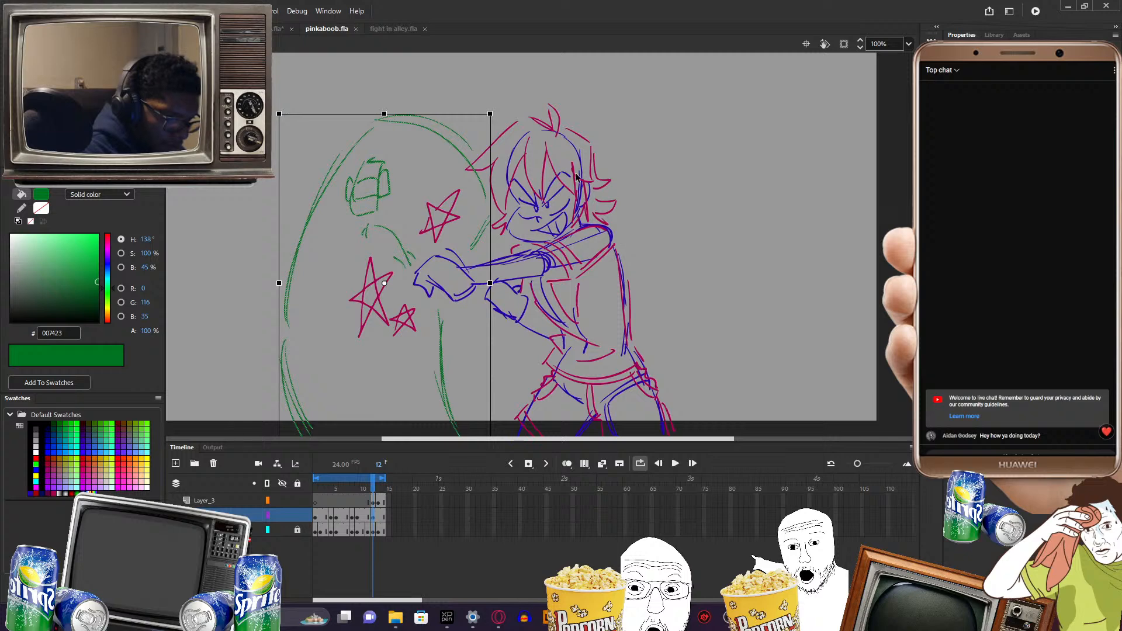
drag(501, 117, 492, 119)
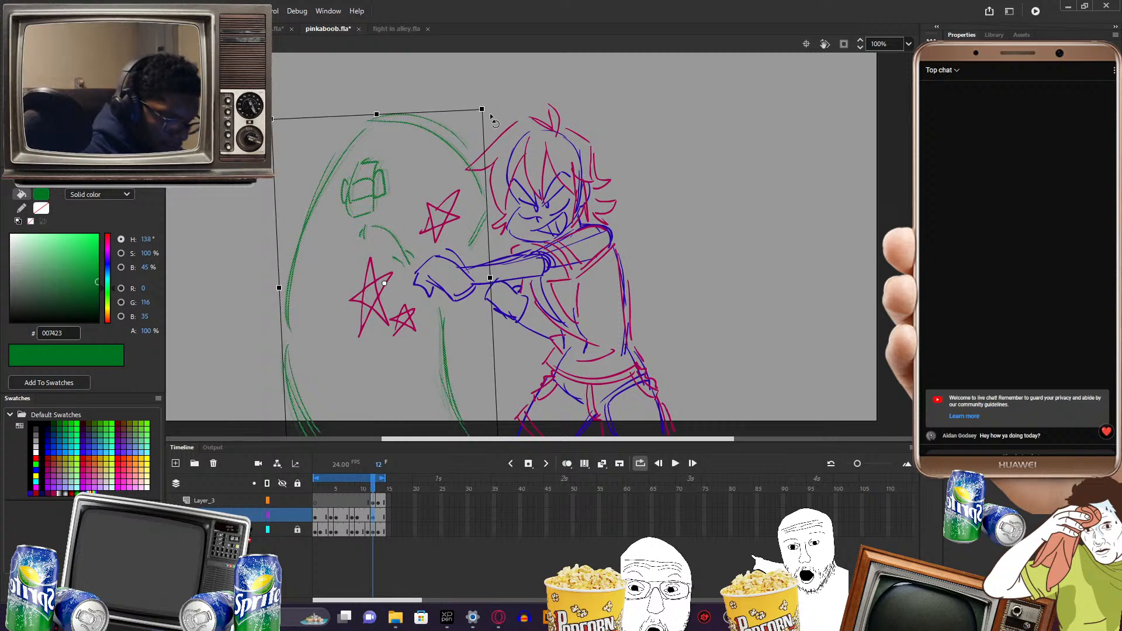
drag(442, 349, 437, 350)
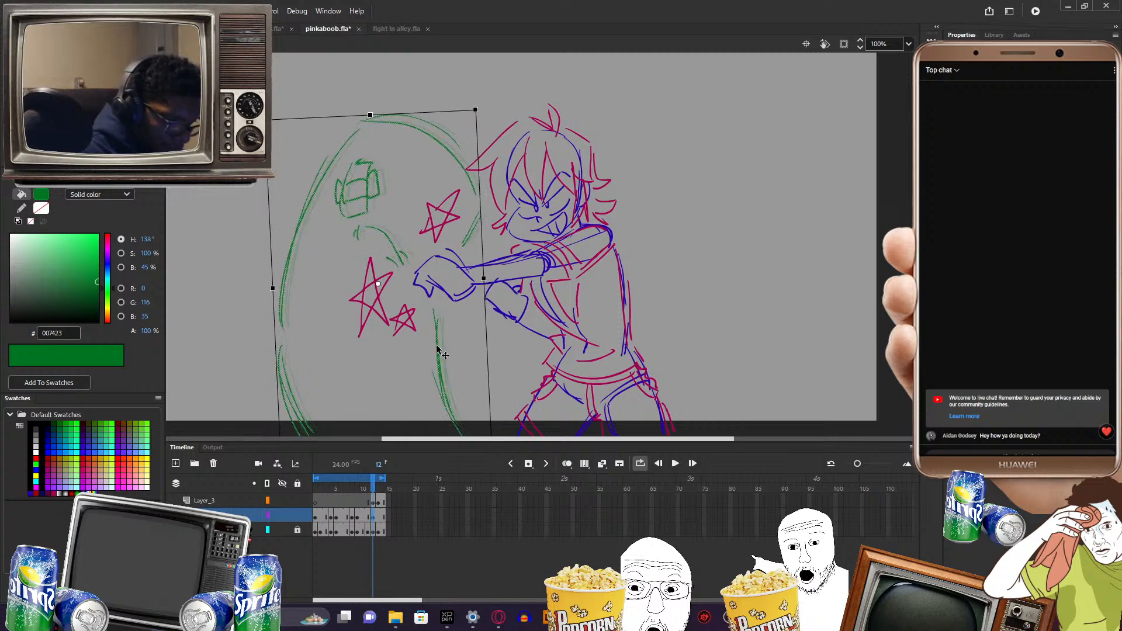
click(495, 375)
- Add a Layer_2 keyframe on frame 13, rotate its bag drawing slightly further counterclockwise, and play back the animation
drag(371, 491, 380, 483)
click(384, 516)
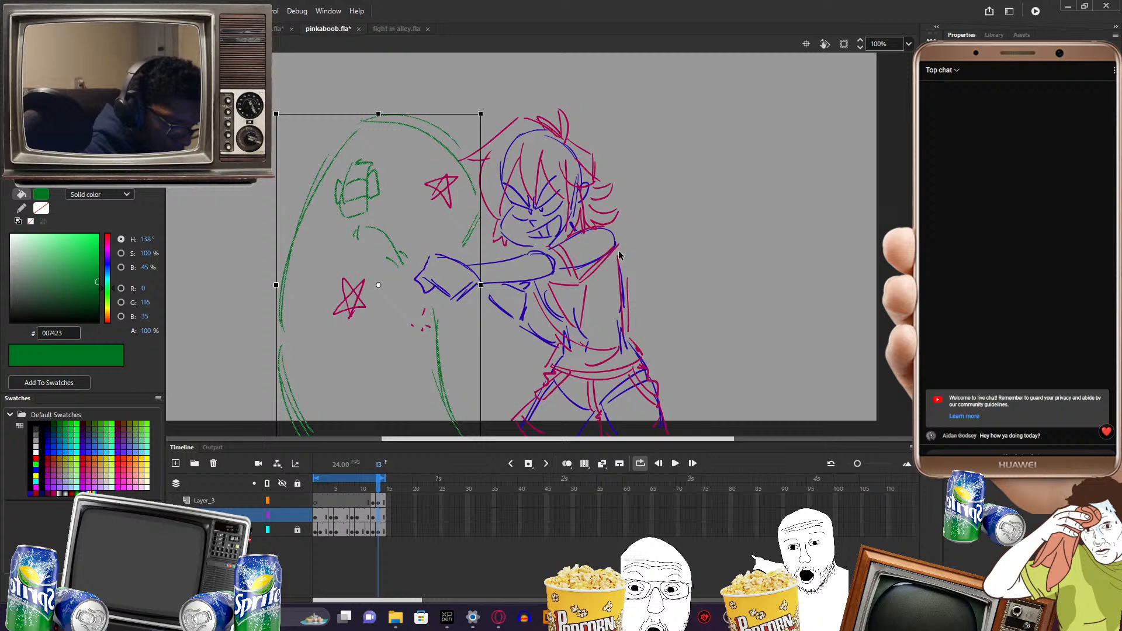
drag(491, 120, 478, 110)
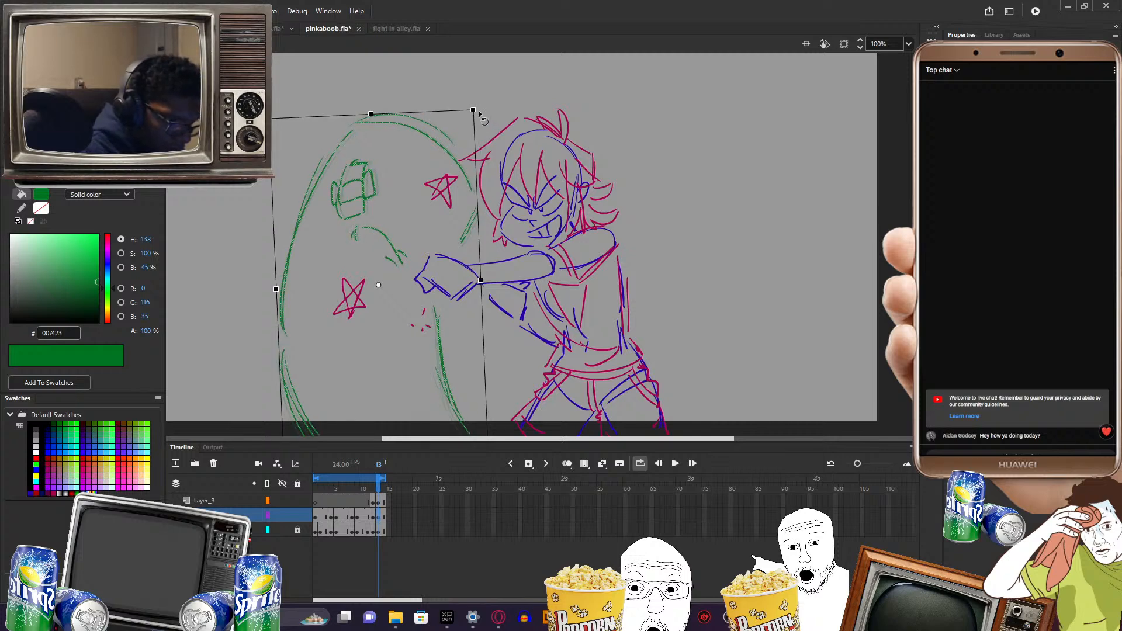
click(646, 202)
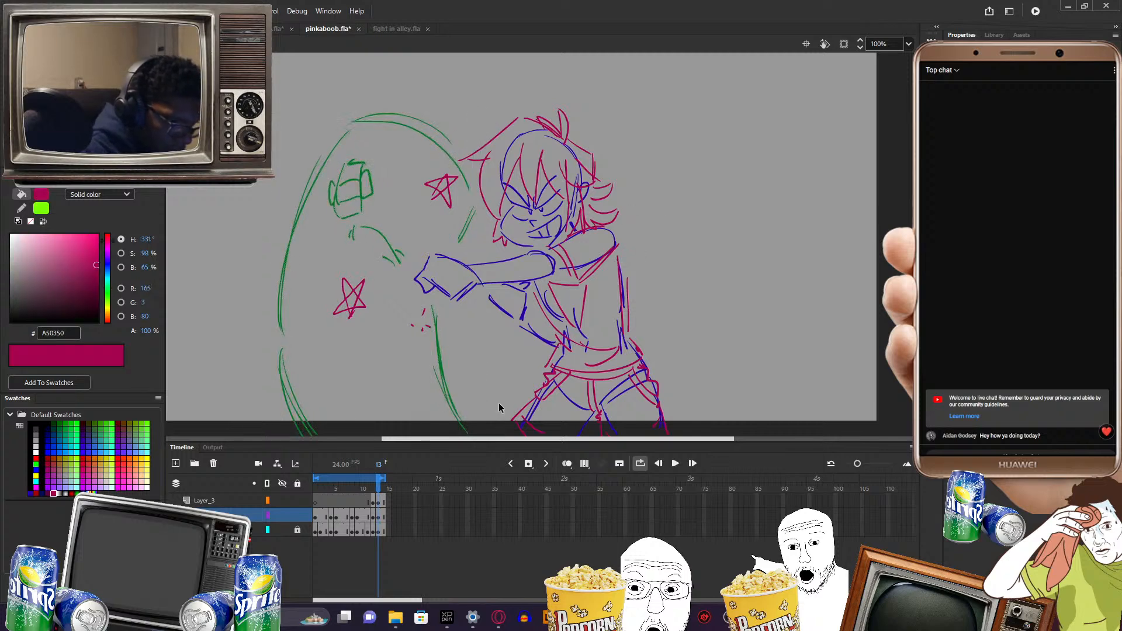
drag(379, 494, 386, 482)
key(Return)
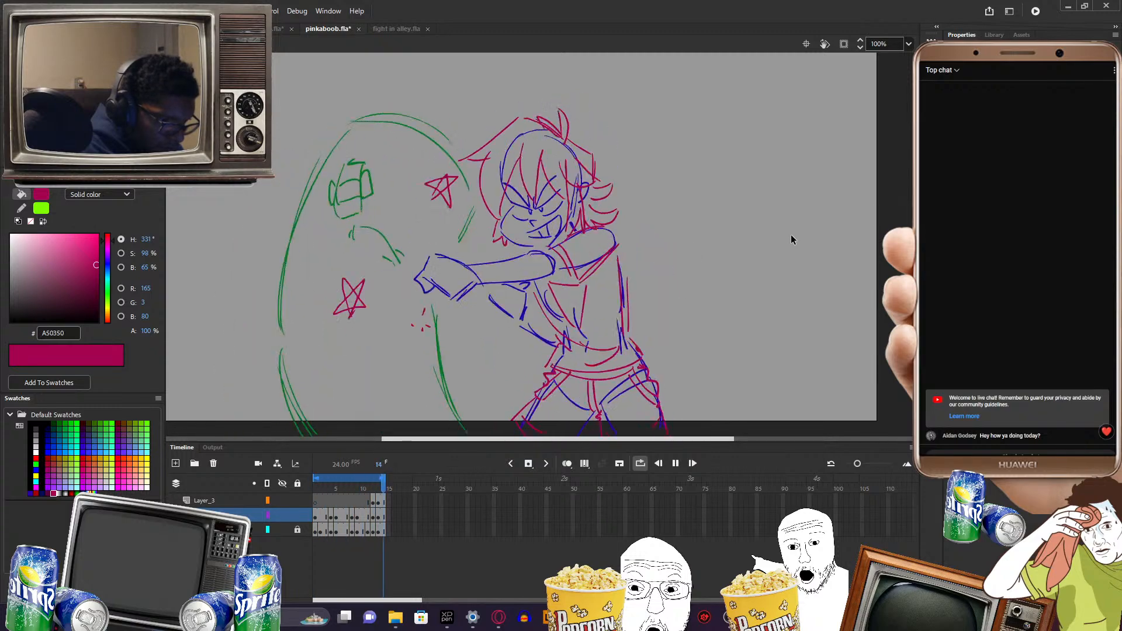
key(Return)
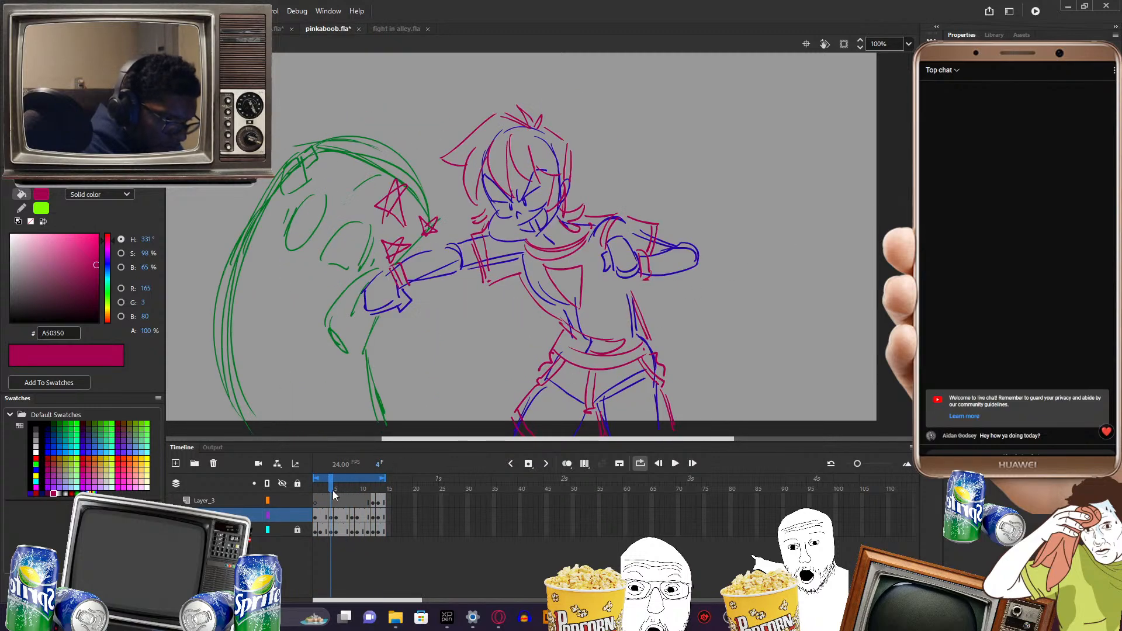
mouse_move(332, 490)
mouse_down()
mouse_move(385, 480)
mouse_move(349, 484)
mouse_up()
drag(308, 494, 383, 489)
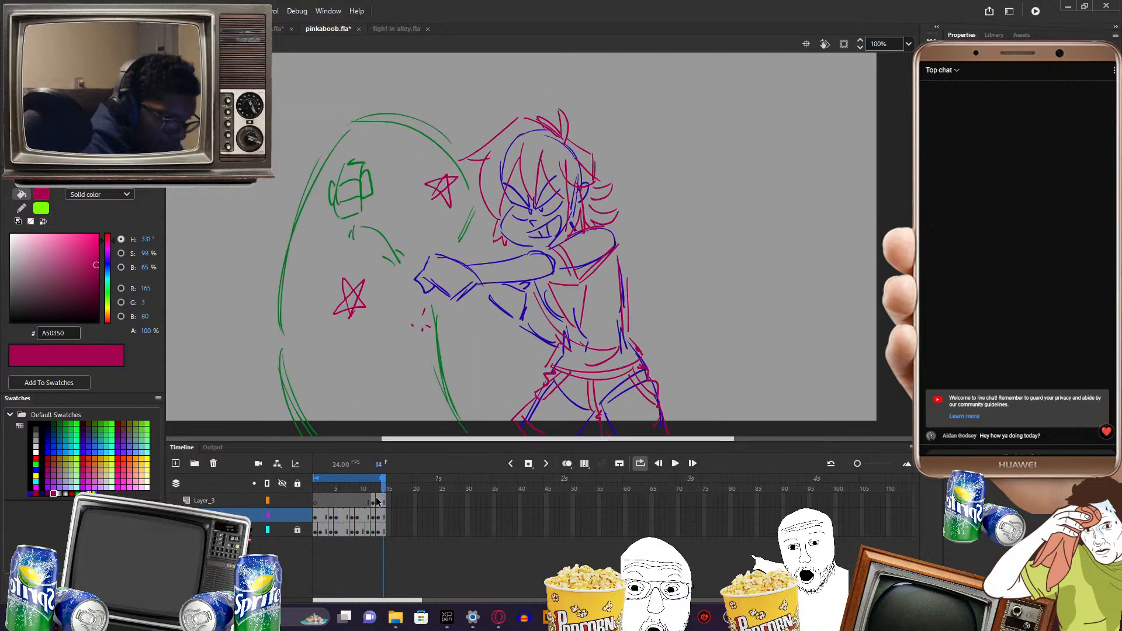
- Erase the short curved strokes between the bag's bandage and the fist on frame 13, and sample the bag's green 007423 as fill color
click(377, 516)
click(495, 362)
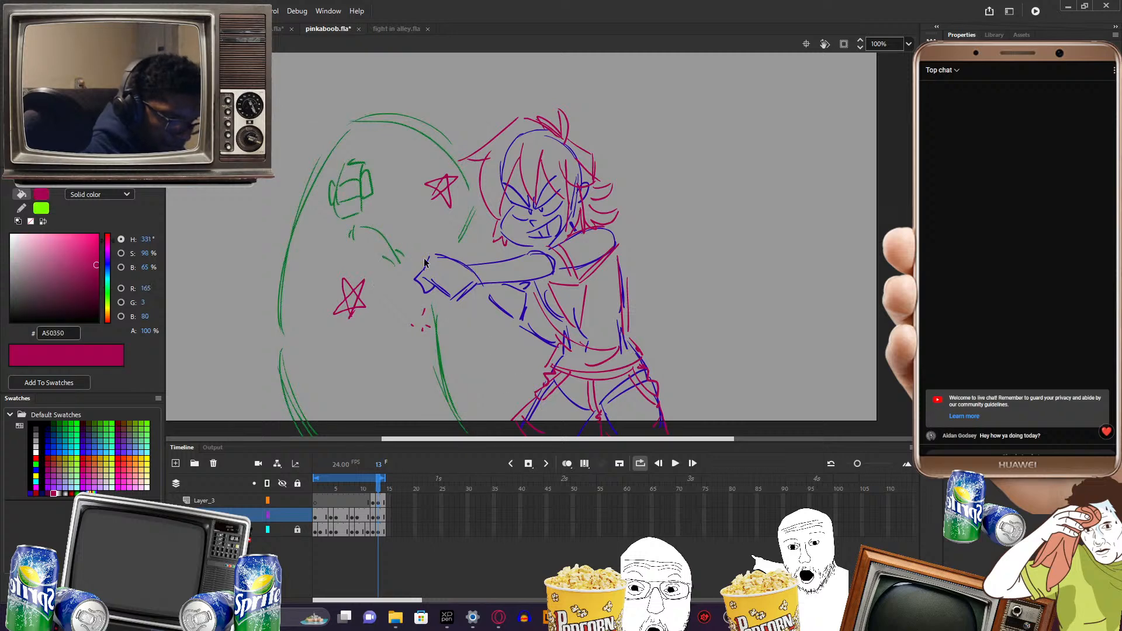
key(e)
mouse_move(371, 241)
mouse_down()
mouse_move(356, 234)
mouse_move(394, 254)
mouse_up()
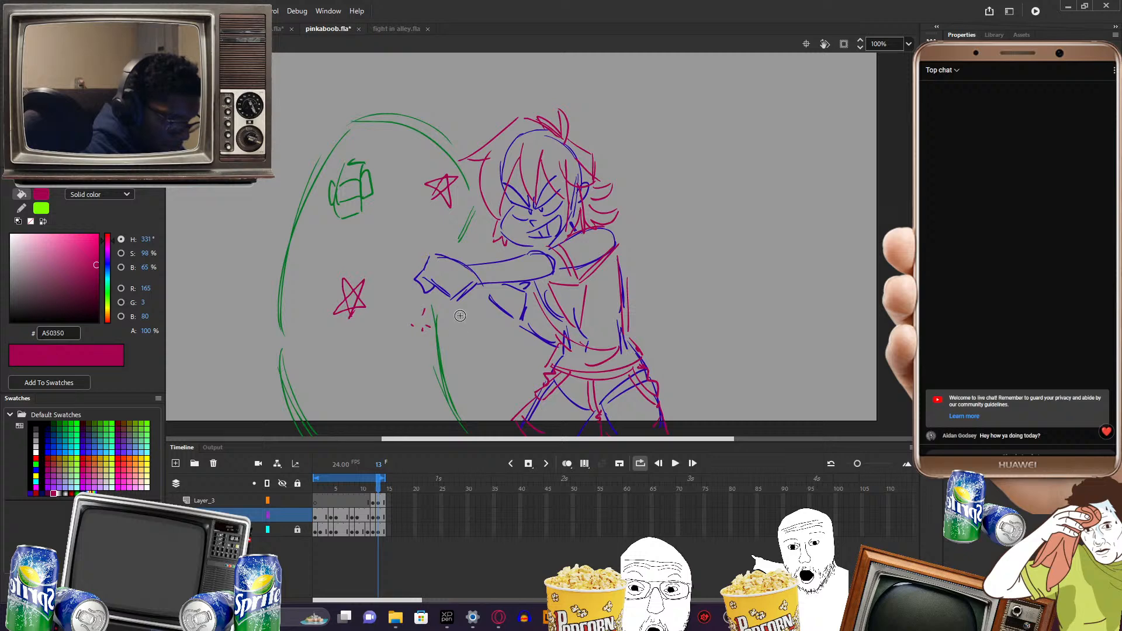
drag(477, 333, 511, 384)
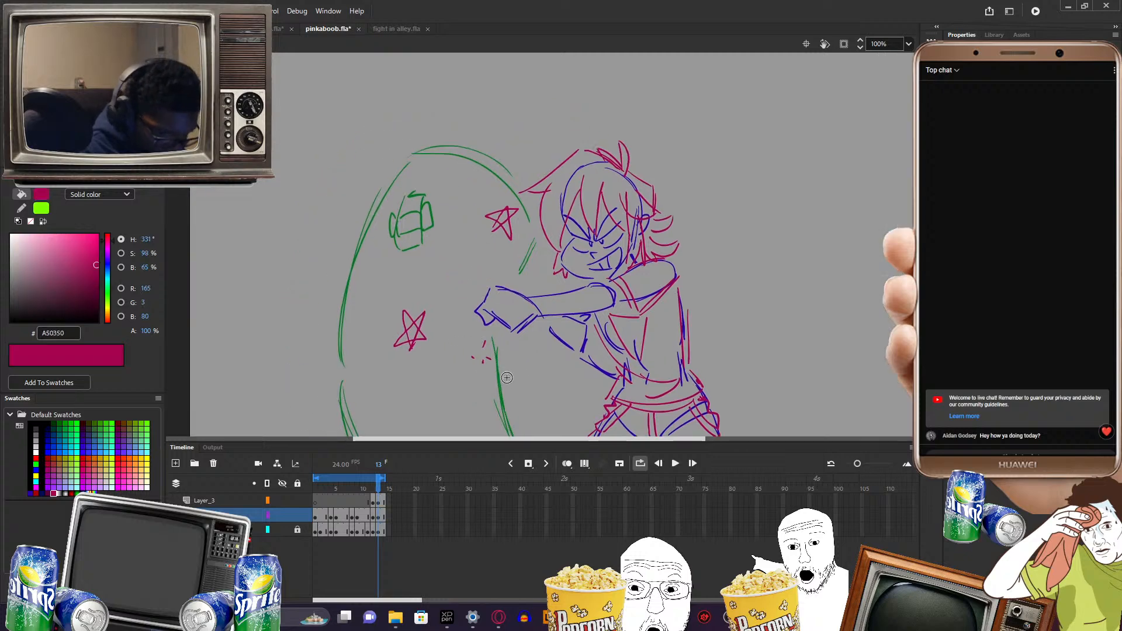
click(500, 376)
mouse_move(370, 496)
mouse_down()
mouse_move(382, 487)
mouse_move(373, 485)
mouse_up()
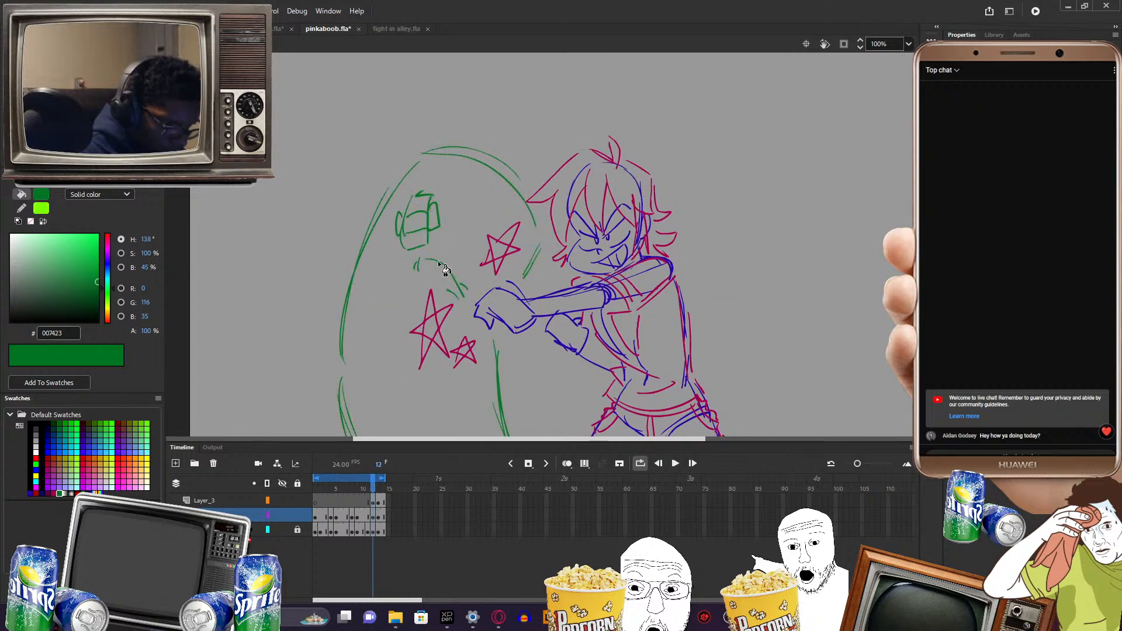
- Erase the remaining short green strokes near the fist on frame 12, and draw the bag's squashed eyes, brow line and dent curves on Layer_2 frame 13
mouse_move(442, 268)
mouse_down()
mouse_move(421, 263)
mouse_move(433, 258)
mouse_move(463, 292)
mouse_up()
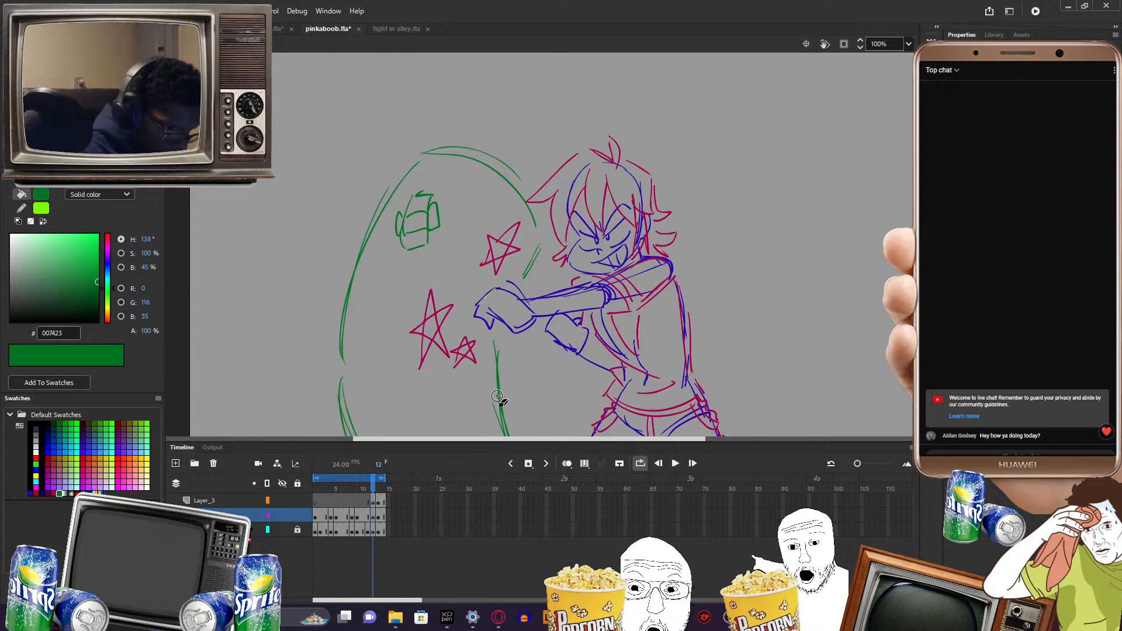
click(377, 517)
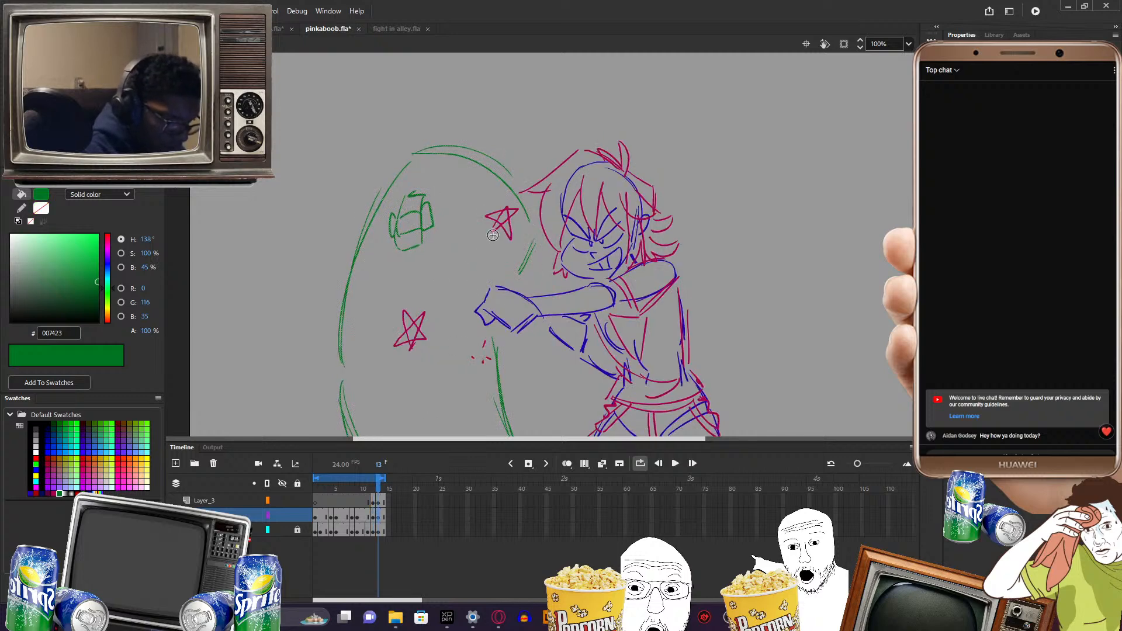
drag(476, 239, 460, 297)
key(ctrl+z)
mouse_move(488, 260)
mouse_down()
mouse_move(450, 331)
mouse_move(468, 336)
mouse_up()
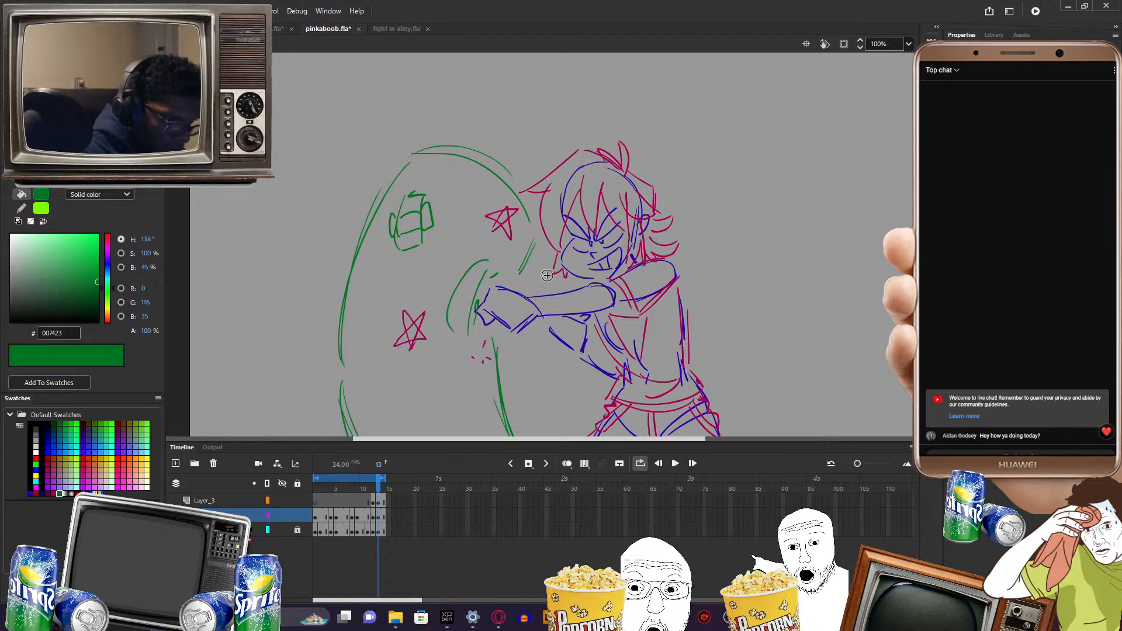
mouse_move(473, 337)
mouse_down()
mouse_move(475, 312)
mouse_move(507, 304)
mouse_up()
drag(506, 222, 471, 271)
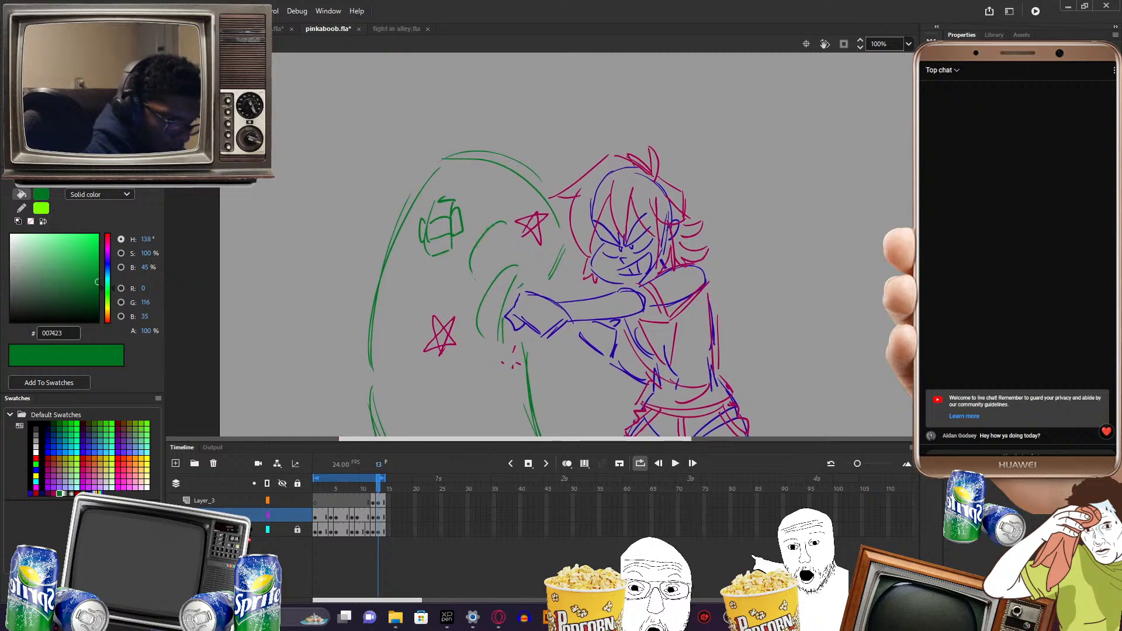
drag(506, 222, 516, 264)
drag(442, 266, 412, 280)
key(ctrl+z)
drag(695, 327, 632, 291)
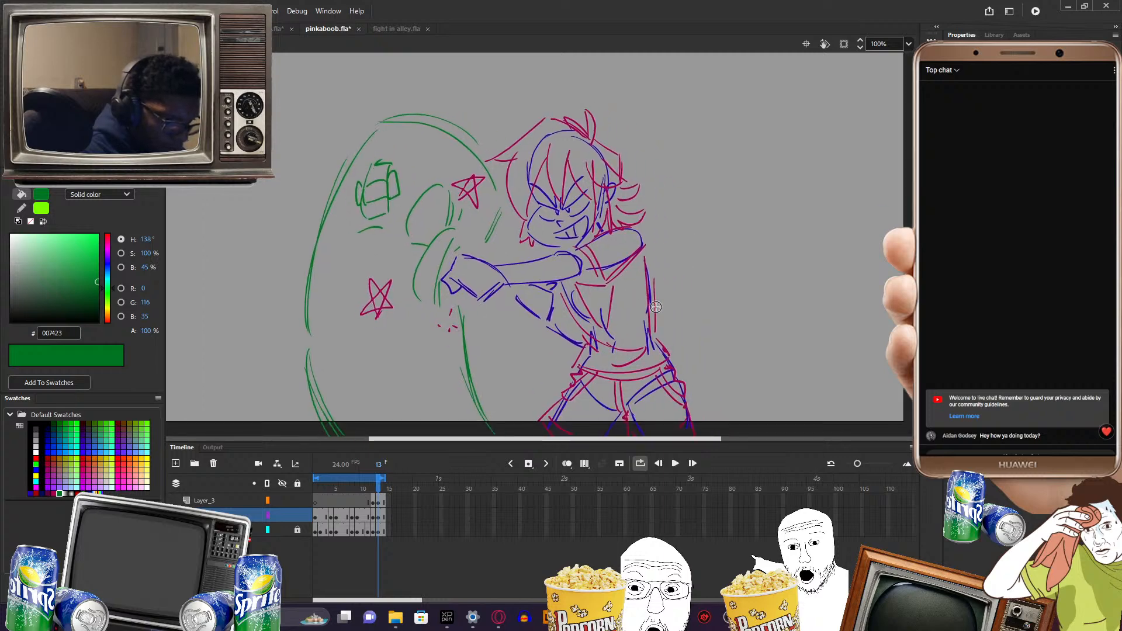
- Copy the frame 13 bag drawing to Layer_2 frame 12, rotate it slightly clockwise and nudge it toward the character
mouse_move(378, 489)
mouse_down()
mouse_move(304, 512)
mouse_move(327, 497)
mouse_move(377, 498)
mouse_move(373, 516)
mouse_up()
click(379, 515)
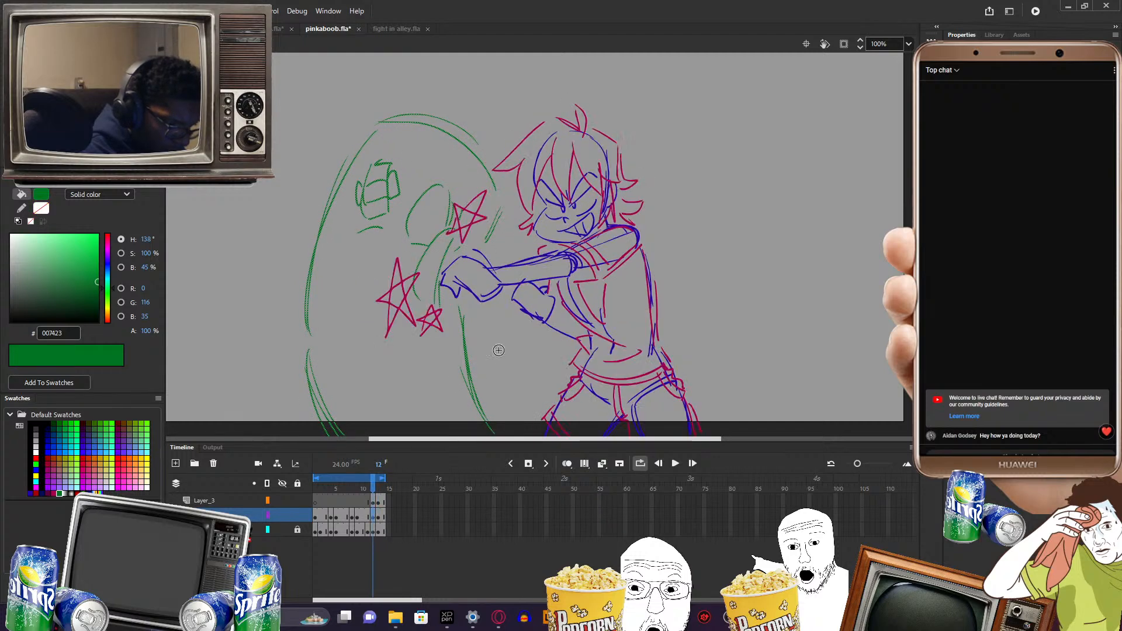
key(q)
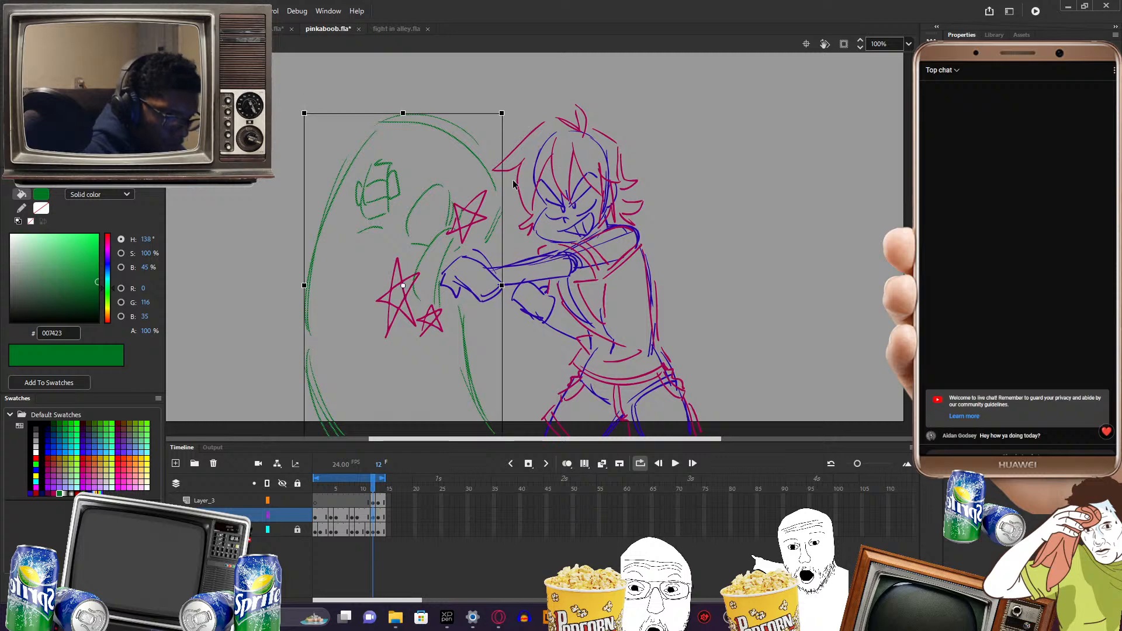
drag(510, 111, 517, 117)
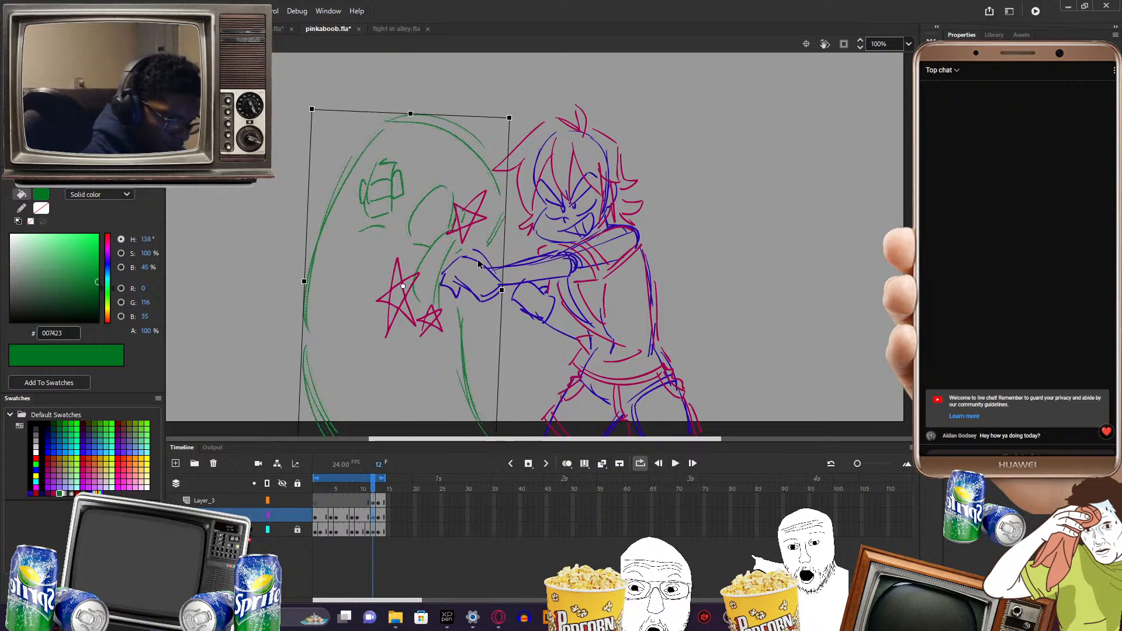
drag(492, 245, 491, 243)
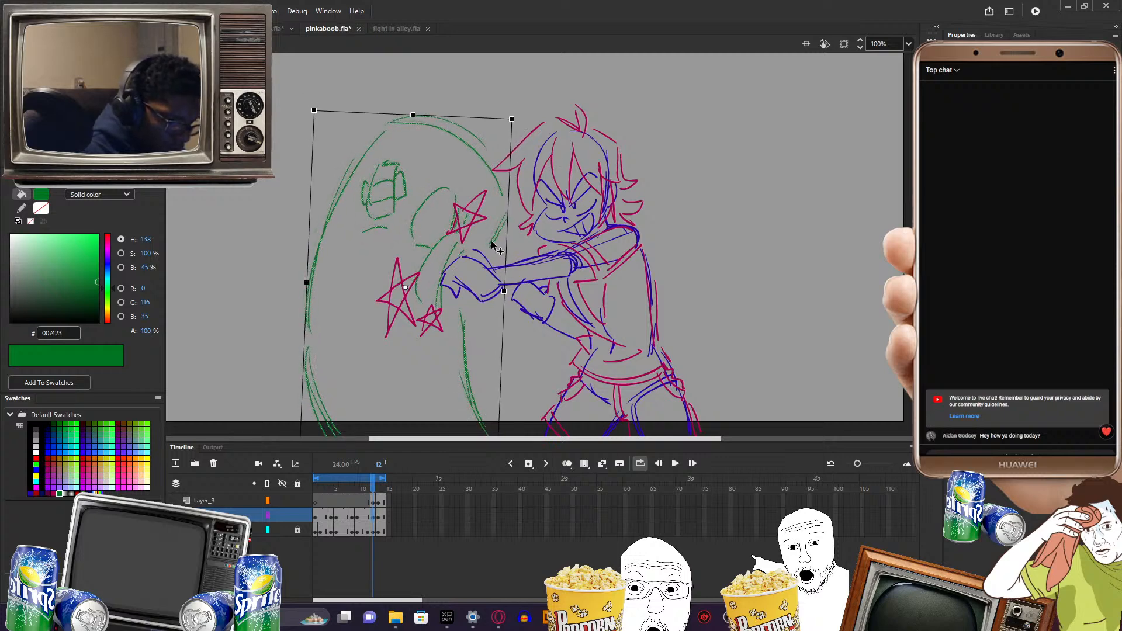
click(706, 247)
- Lasso the bandage on frame 12 and move it up to the bag's upper outer edge
mouse_move(374, 484)
mouse_down()
mouse_move(356, 484)
mouse_move(405, 481)
mouse_move(350, 481)
mouse_move(391, 475)
mouse_up()
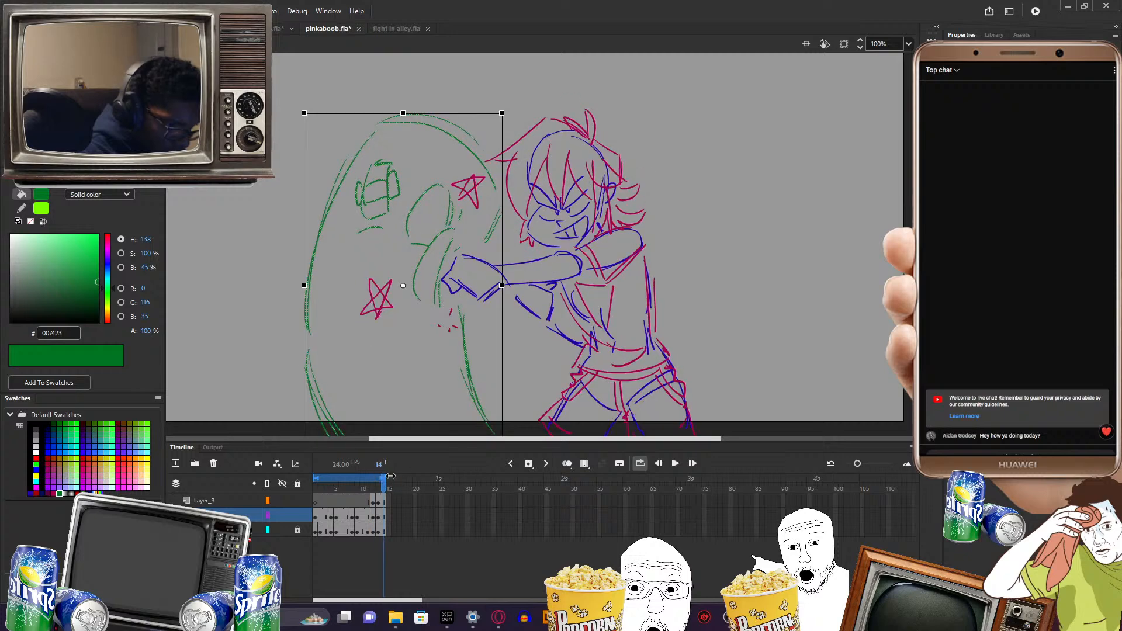
click(654, 301)
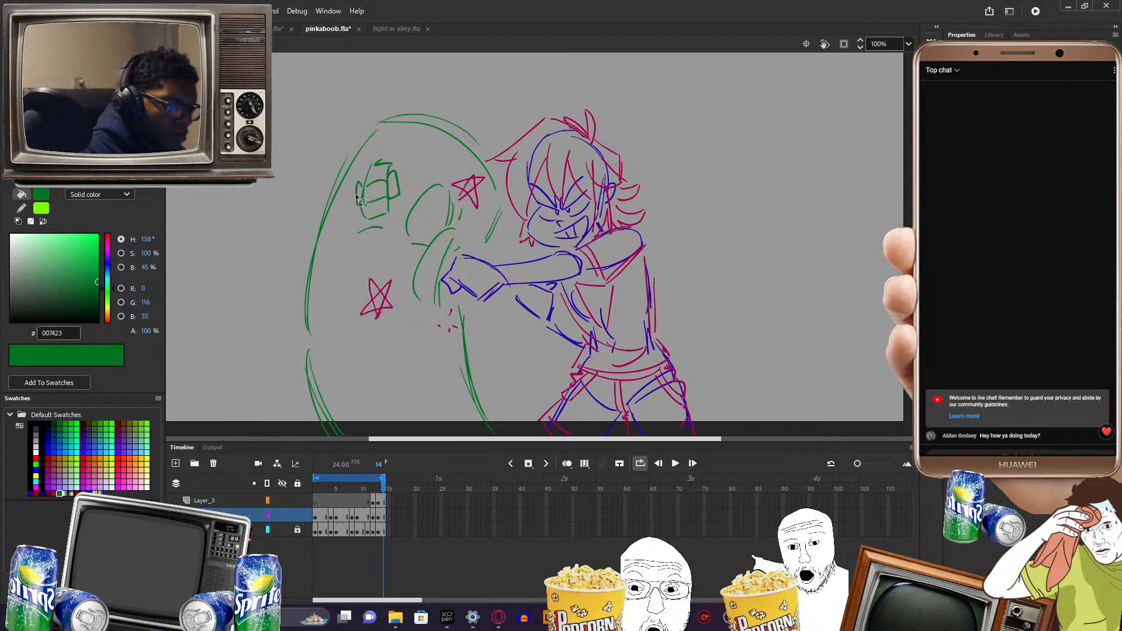
mouse_move(349, 205)
mouse_down()
mouse_move(407, 208)
mouse_move(406, 155)
mouse_move(365, 160)
mouse_move(351, 205)
mouse_up()
click(353, 219)
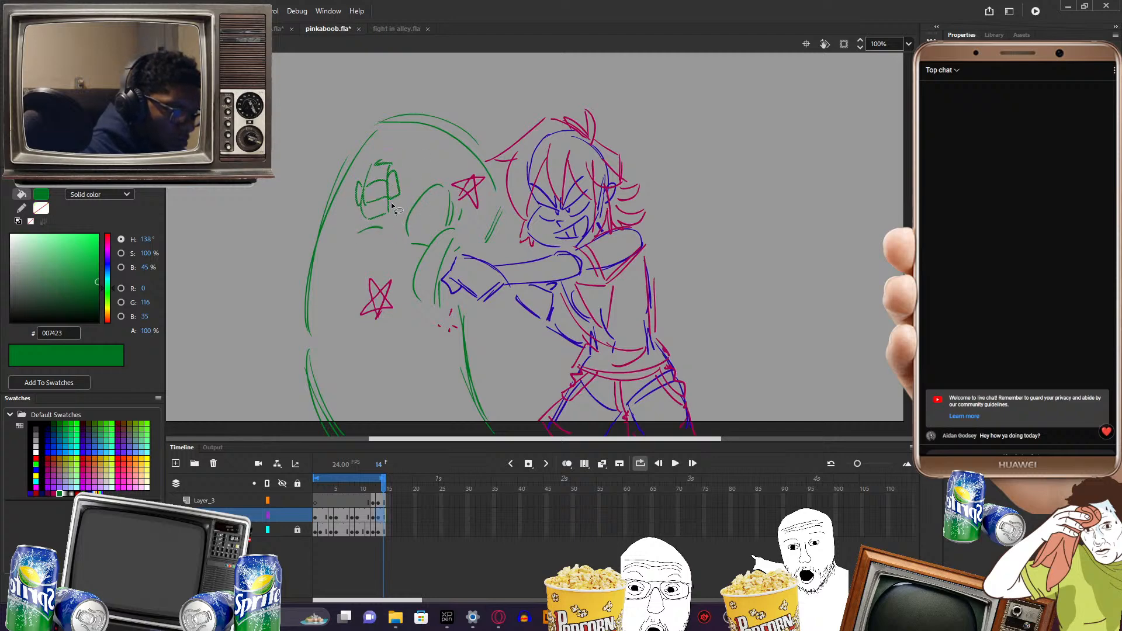
drag(382, 485, 374, 481)
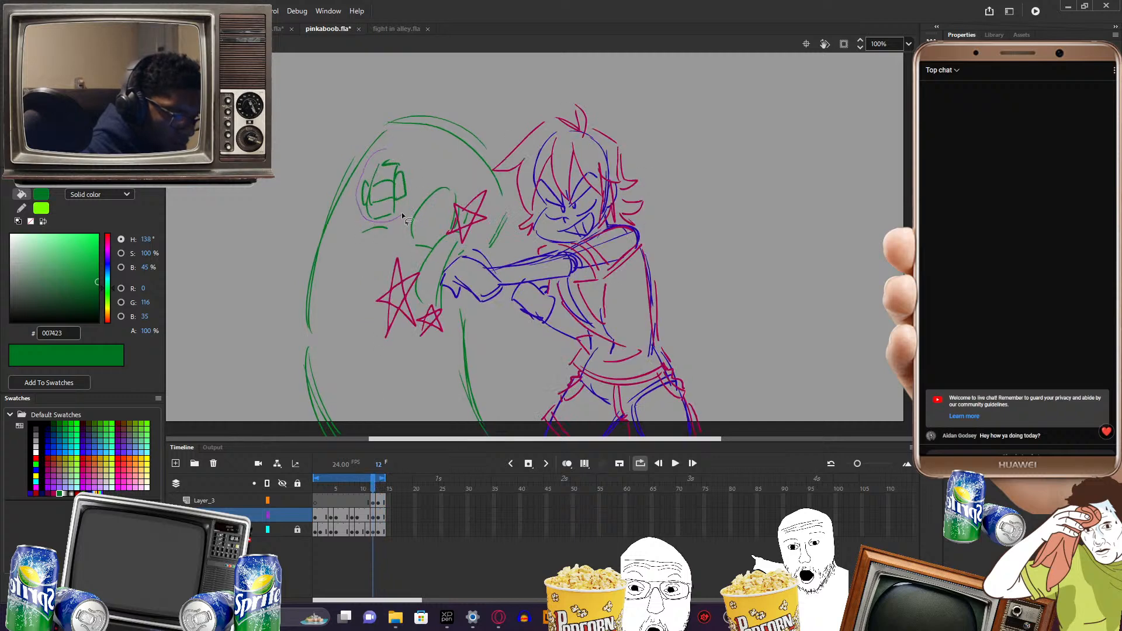
mouse_move(402, 215)
mouse_down()
mouse_move(417, 193)
mouse_move(397, 167)
mouse_up()
click(415, 415)
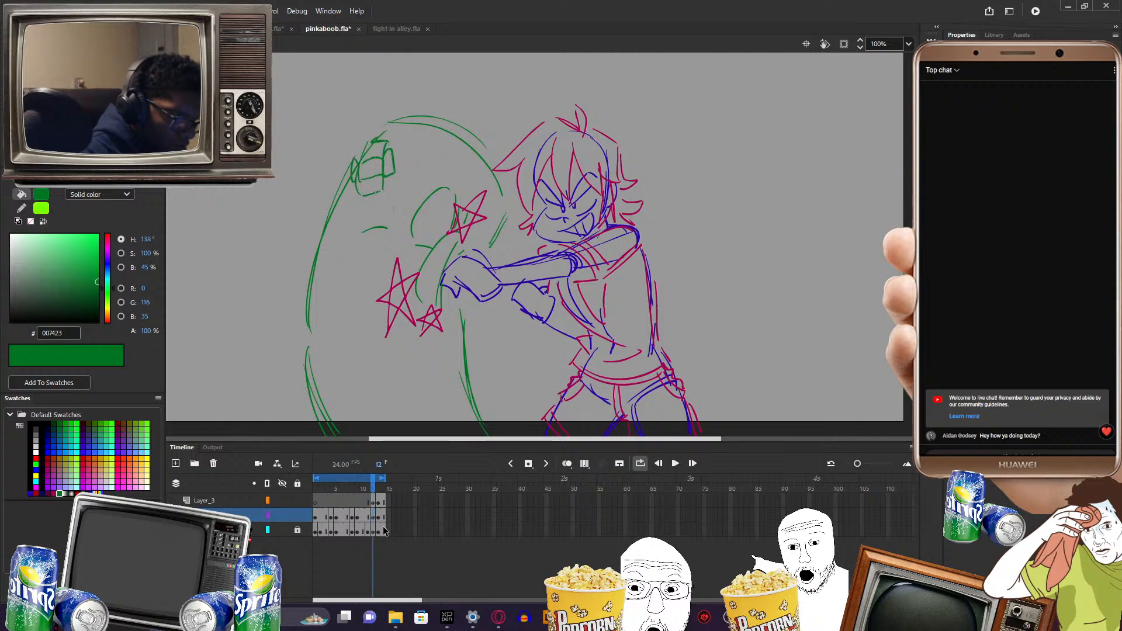
- Replace the bag drawing on Layer_2 frame 13 with a copy of the frame 12 drawing
key(period)
key(comma)
key(period)
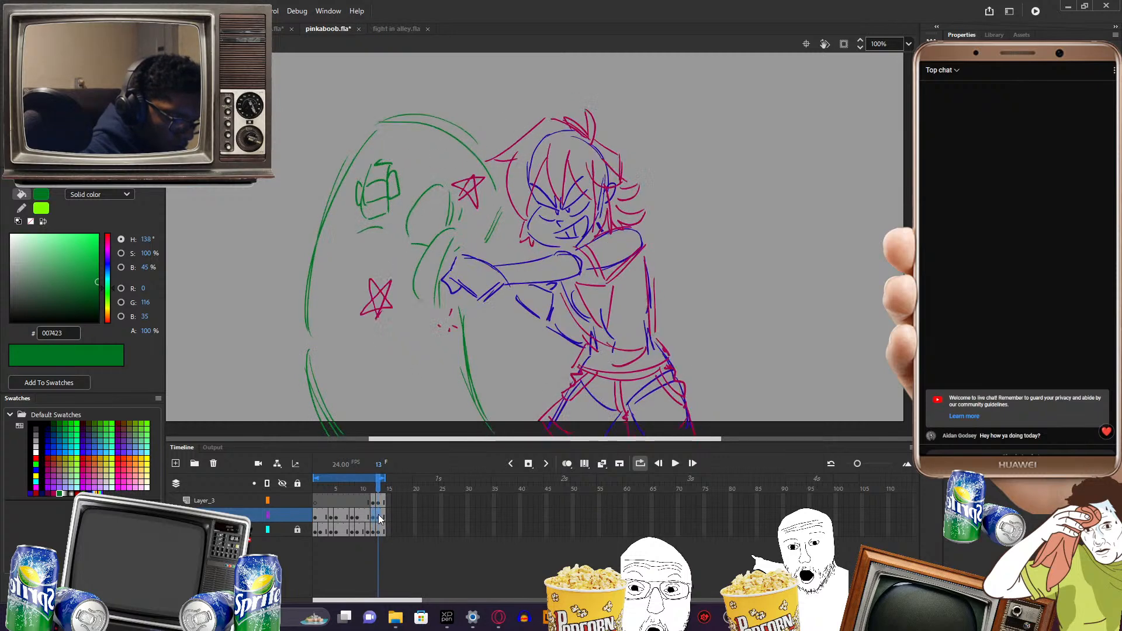
click(379, 519)
key(comma)
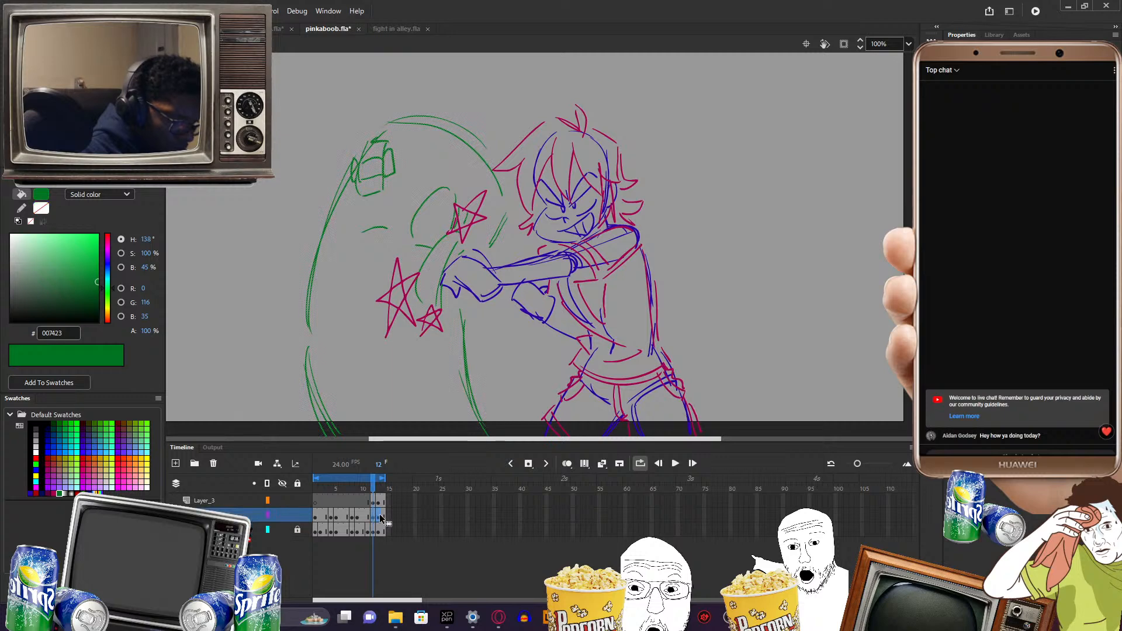
key(period)
- Rotate the bag drawing on frame 13 slightly counterclockwise and shift it a little away from the character
key(q)
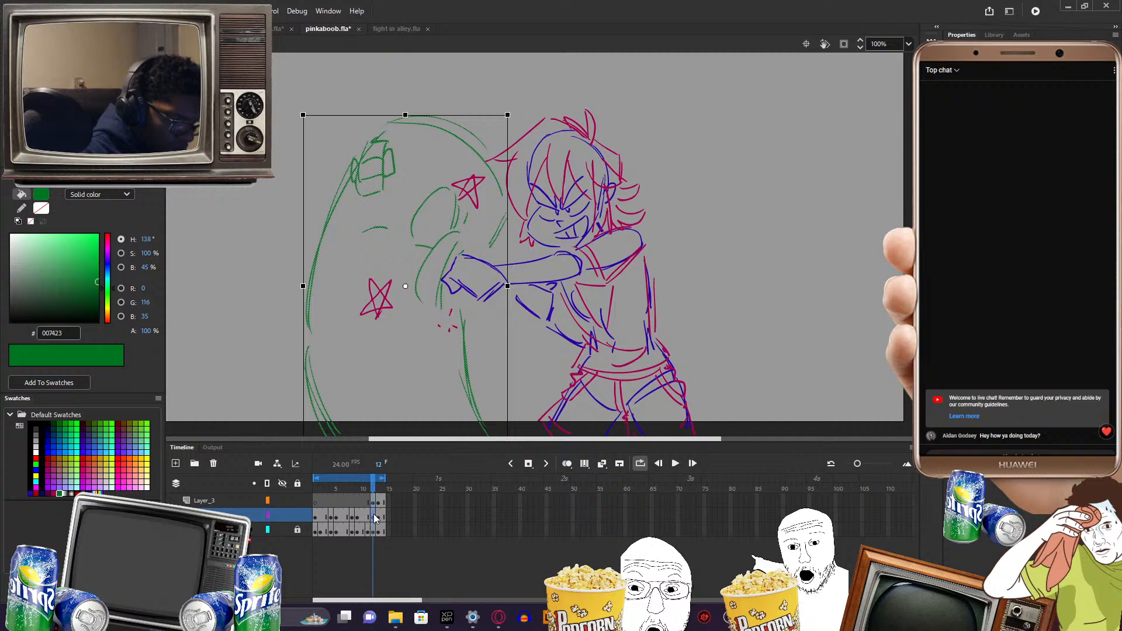
key(period)
key(comma)
drag(517, 124, 512, 120)
drag(451, 247, 443, 244)
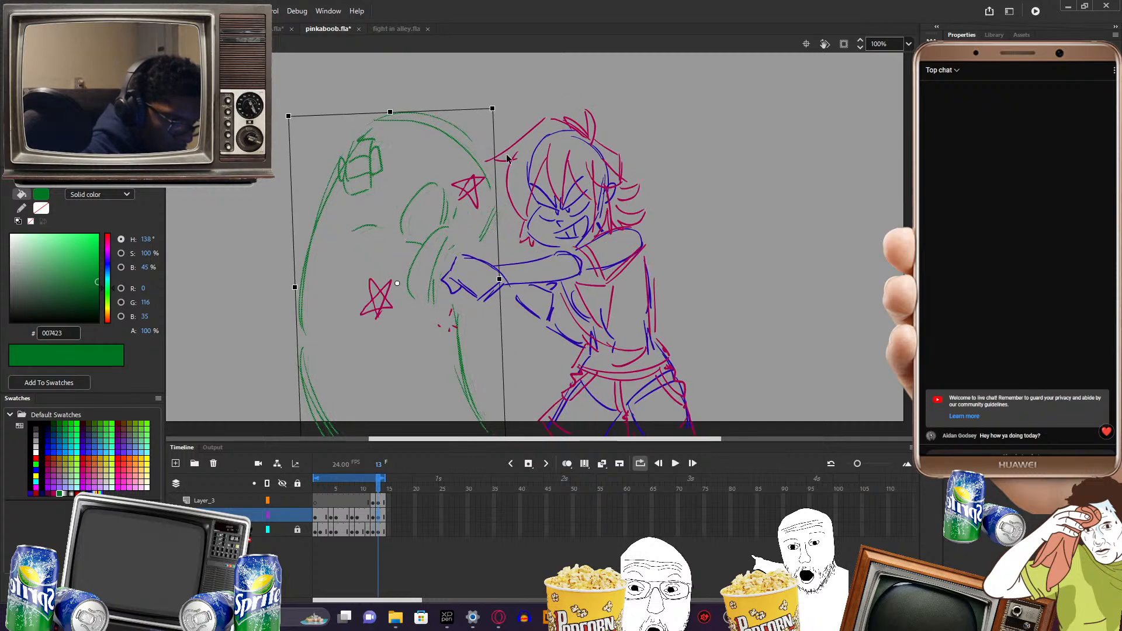
click(564, 98)
- Scrub back from frame 14 and play the animation to check the bag's motion across the punches
click(384, 484)
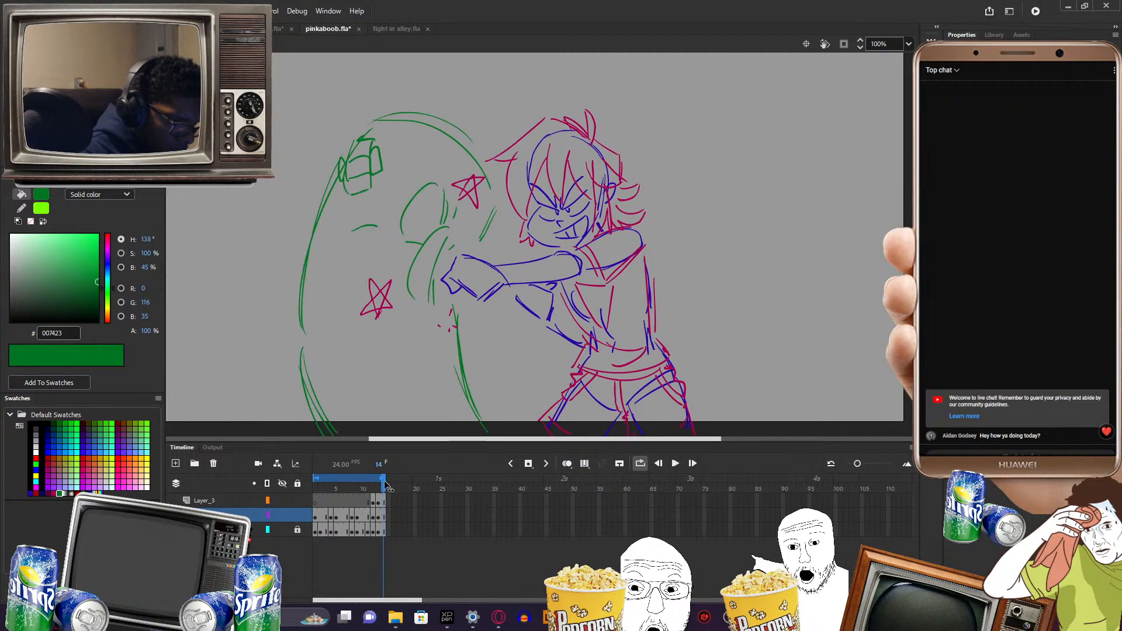
drag(385, 484, 297, 516)
key(Return)
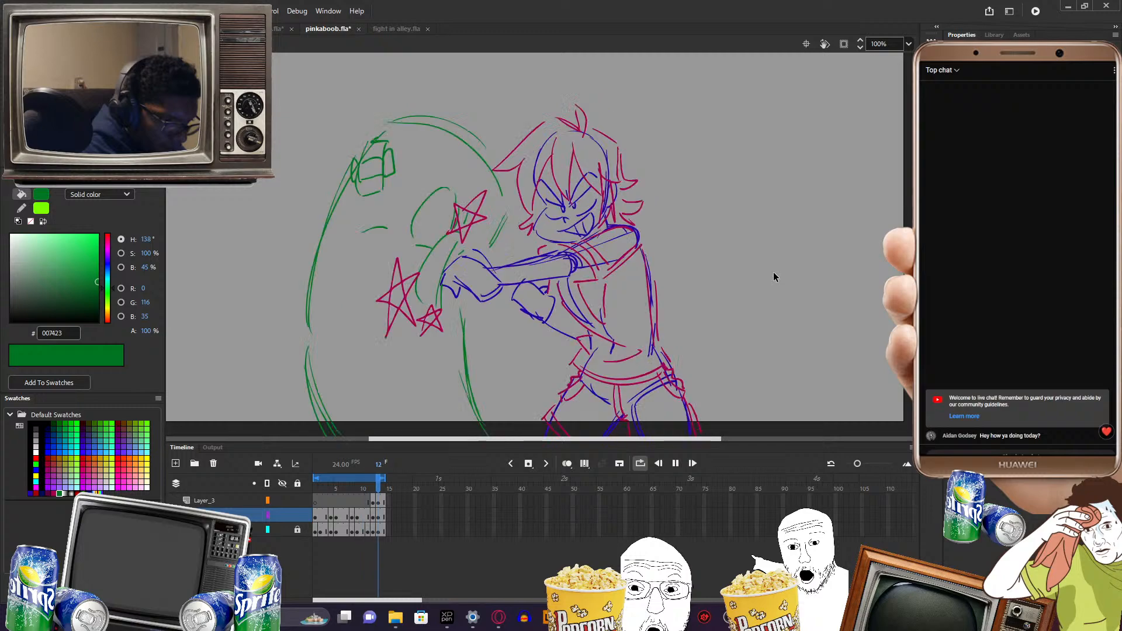
key(Return)
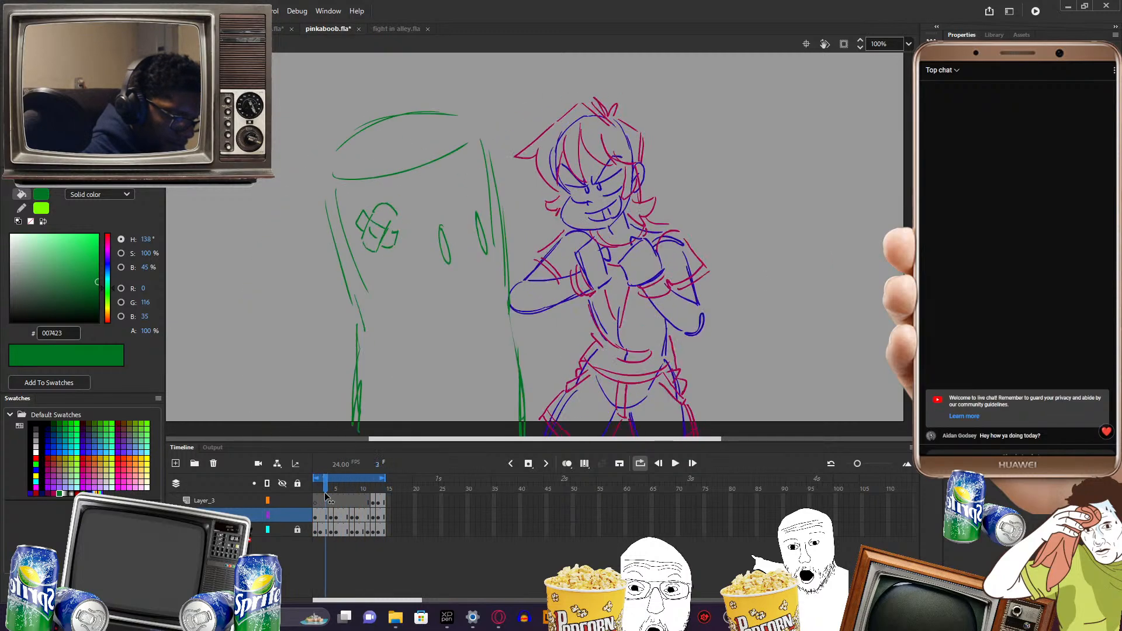
- Darken the fill color to 004314 and letter "POW" in outlined capitals above the bag on frame 4 of Layer_2
mouse_move(366, 498)
mouse_down()
mouse_move(322, 499)
mouse_move(331, 499)
mouse_up()
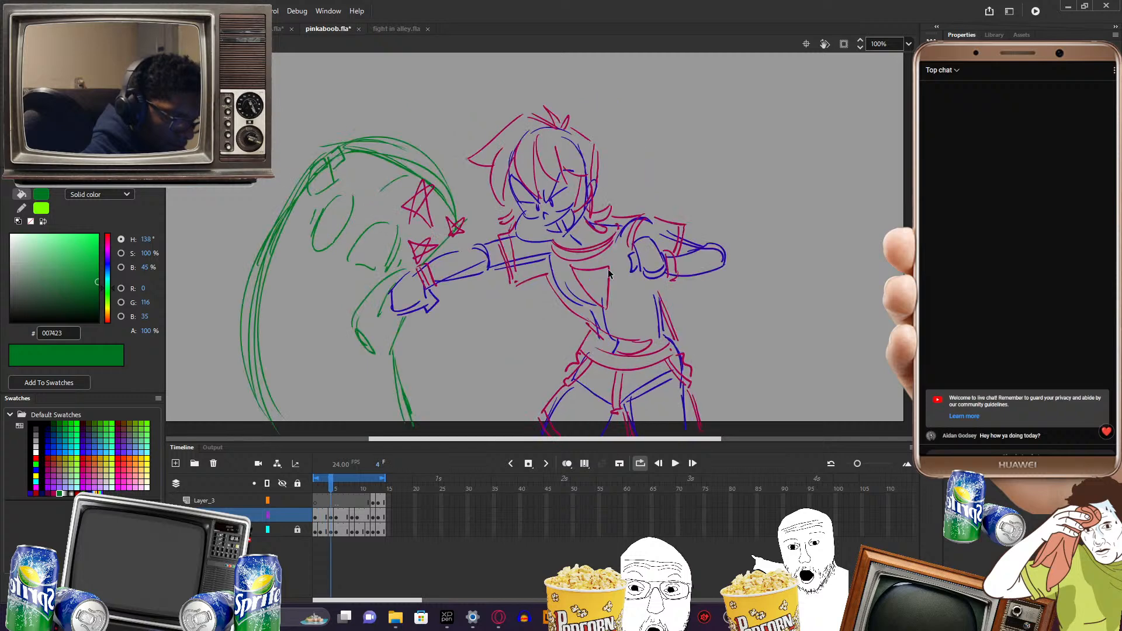
drag(608, 274, 618, 369)
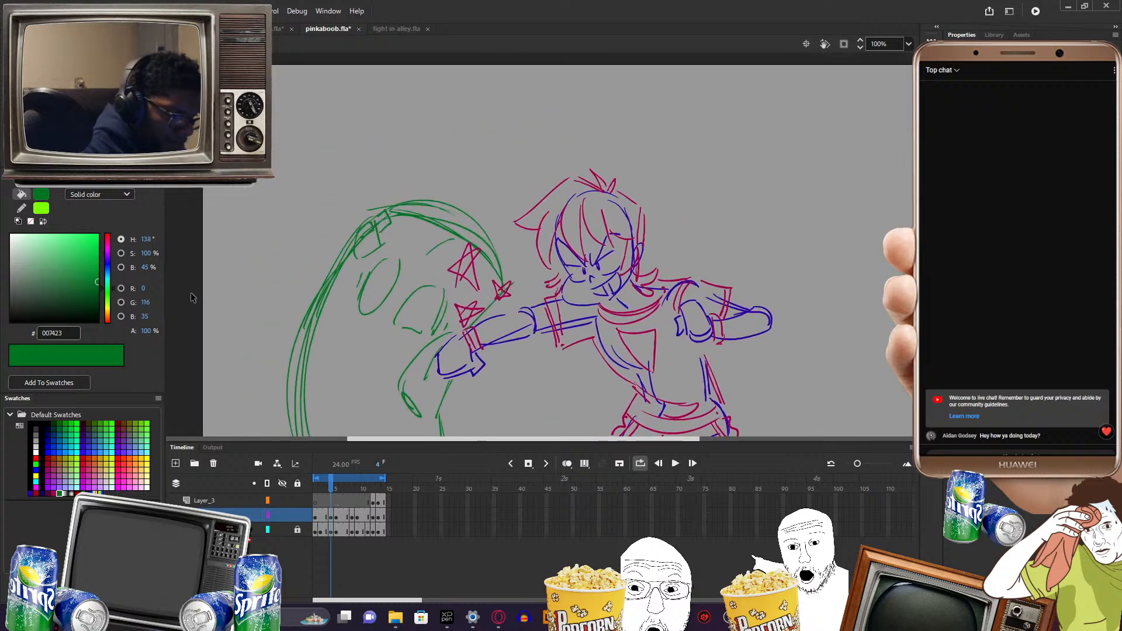
drag(97, 283, 98, 299)
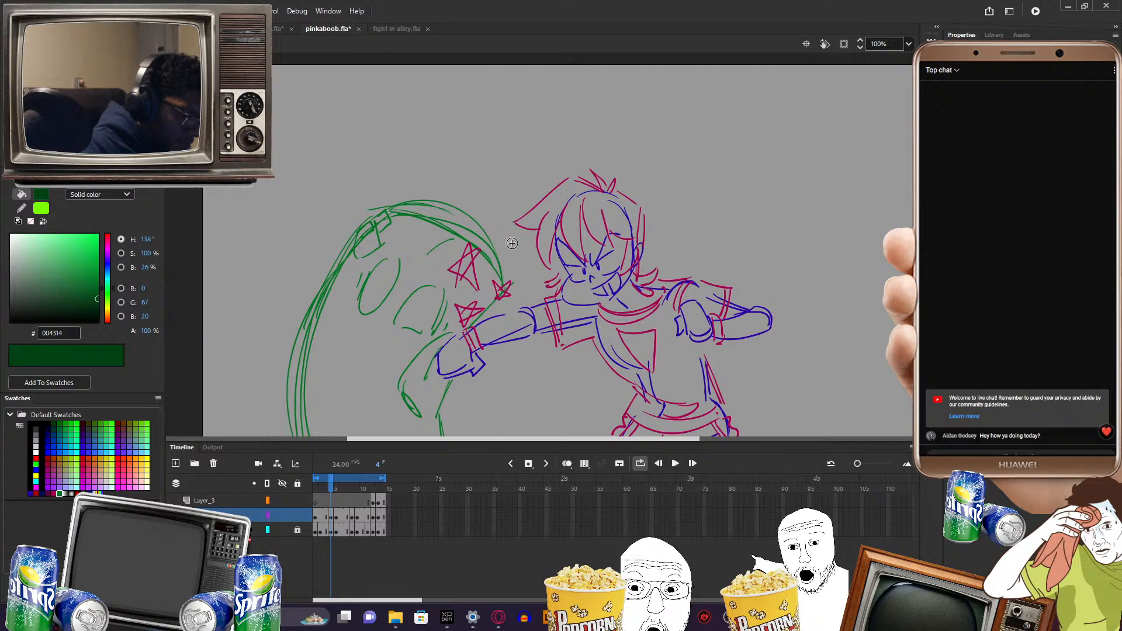
mouse_move(463, 181)
mouse_down()
mouse_move(475, 221)
mouse_move(492, 215)
mouse_move(481, 190)
mouse_move(490, 165)
mouse_move(500, 194)
mouse_up()
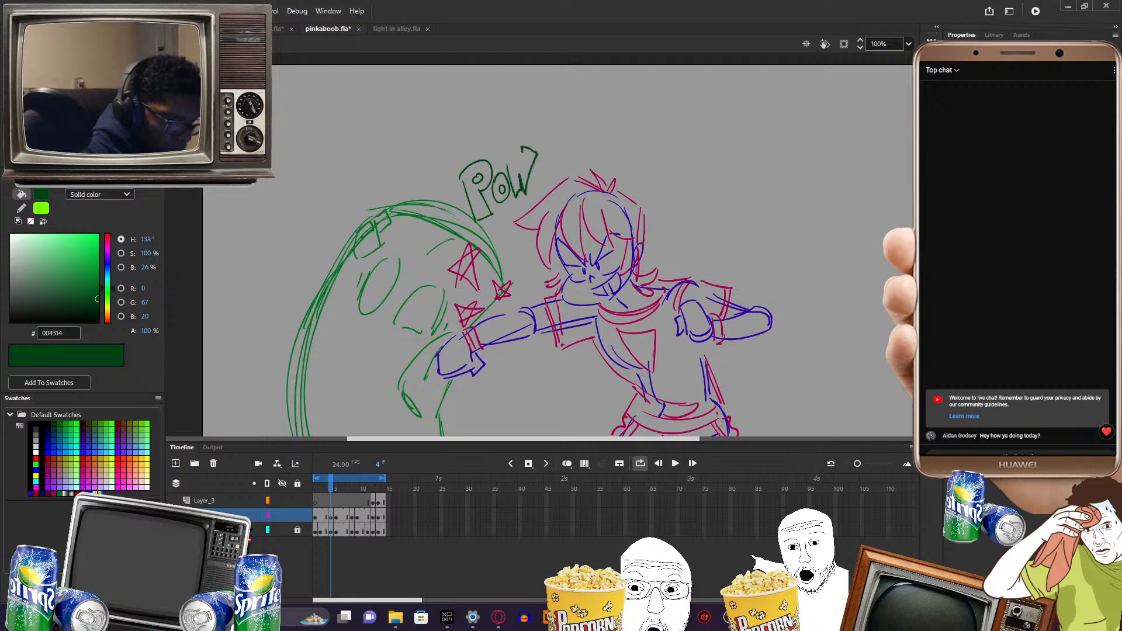
- Letter a tilted outlined "POW" on frame 5, higher above the bag and slightly farther from the character
drag(701, 205, 686, 196)
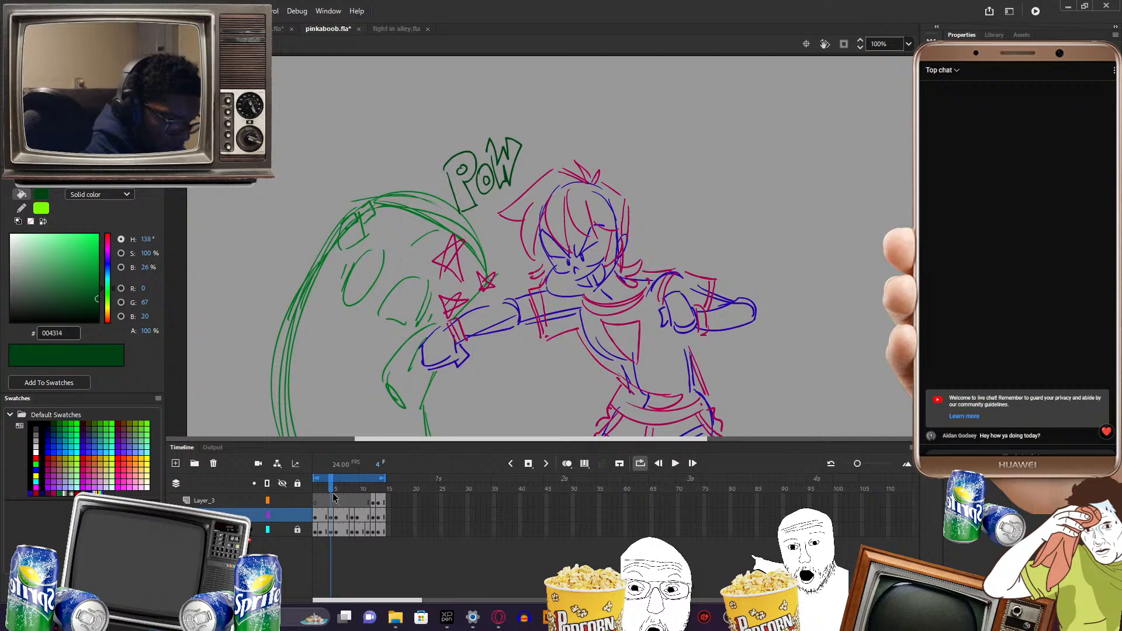
drag(331, 491, 336, 491)
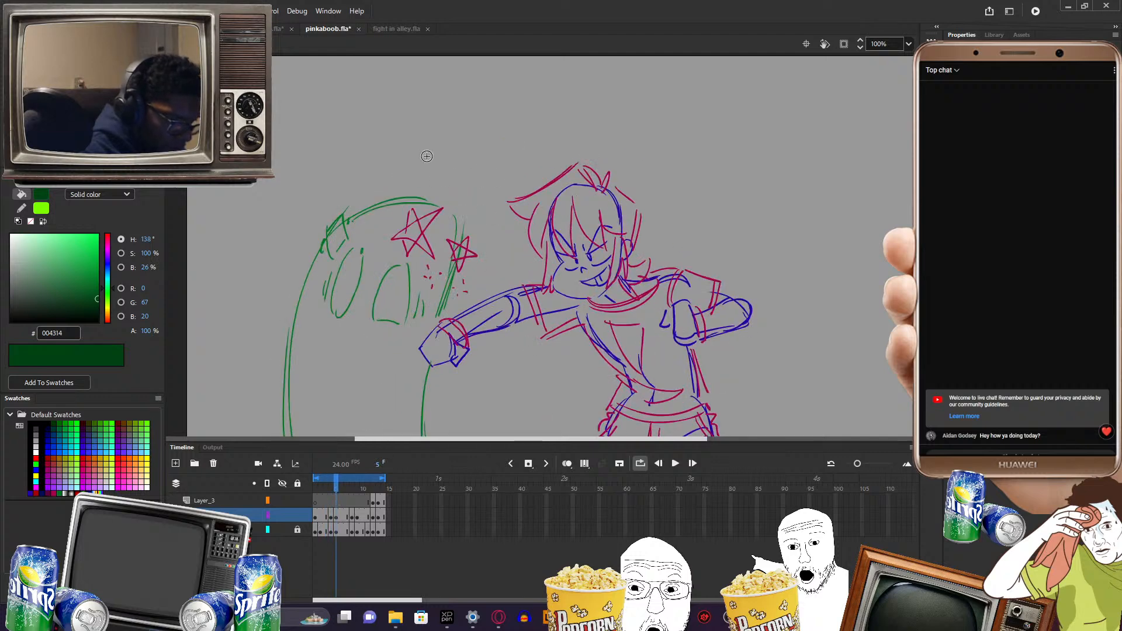
mouse_move(414, 143)
mouse_down()
mouse_move(442, 153)
mouse_move(461, 185)
mouse_move(474, 141)
mouse_up()
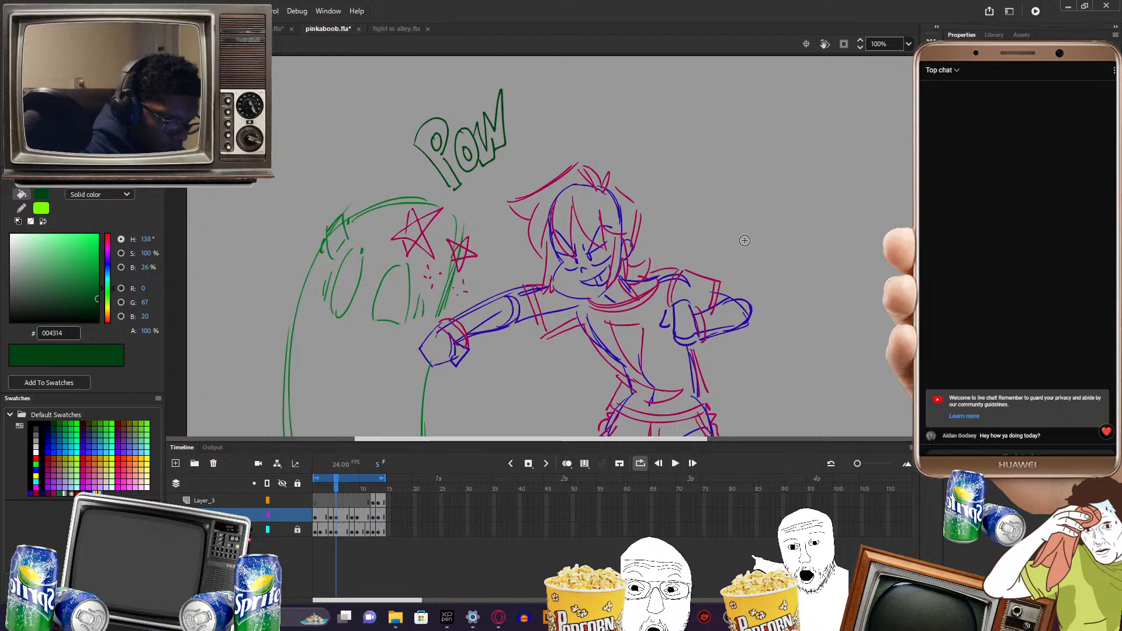
- Letter a tilted outlined "POW" beside the bandage on frame 12, outside the bag's upper edge
drag(335, 489, 377, 479)
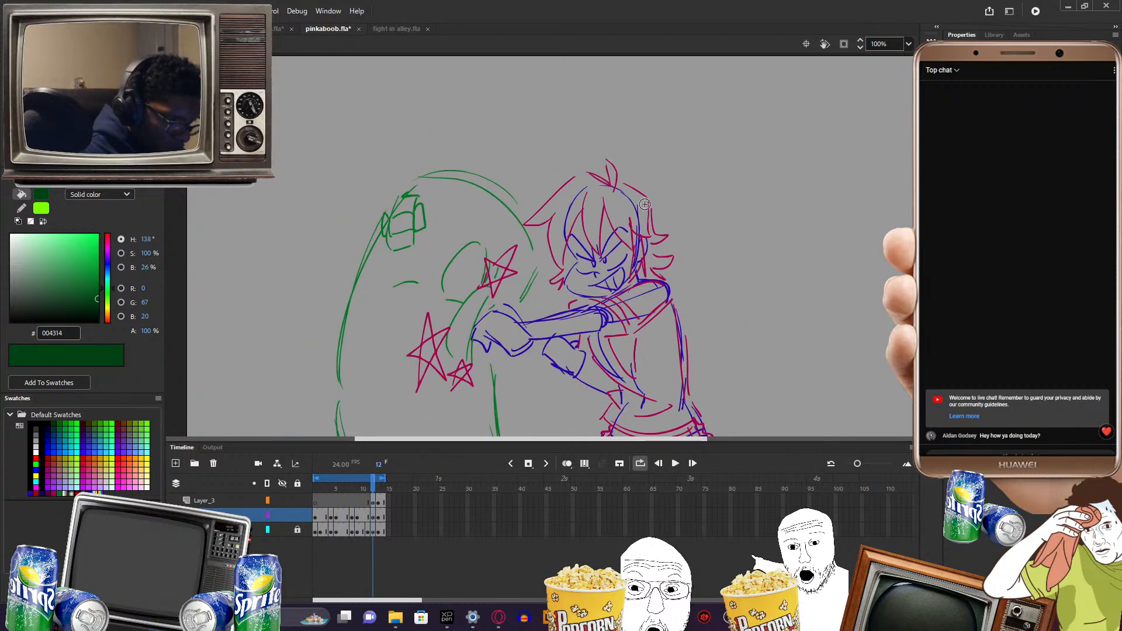
drag(644, 204, 700, 221)
mouse_move(354, 221)
mouse_down()
mouse_move(388, 289)
mouse_move(376, 243)
mouse_move(395, 257)
mouse_move(391, 289)
mouse_move(374, 228)
mouse_move(402, 230)
mouse_up()
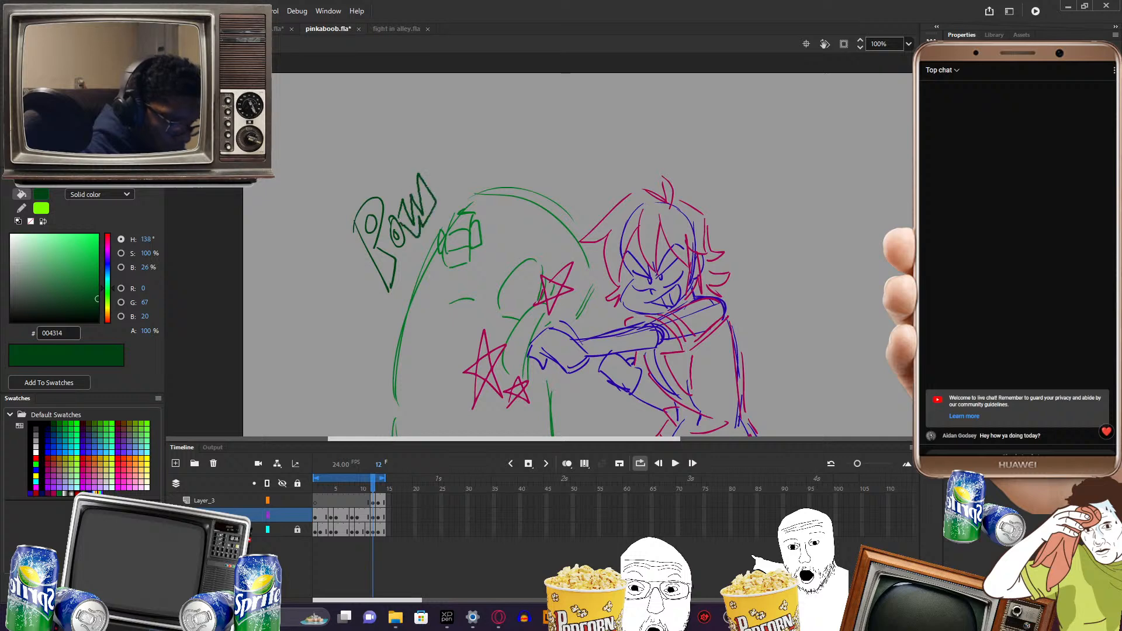
- Letter a tilted outlined "POW" on frame 13, higher and farther out from the bag than on frame 12
click(372, 492)
drag(372, 492, 381, 492)
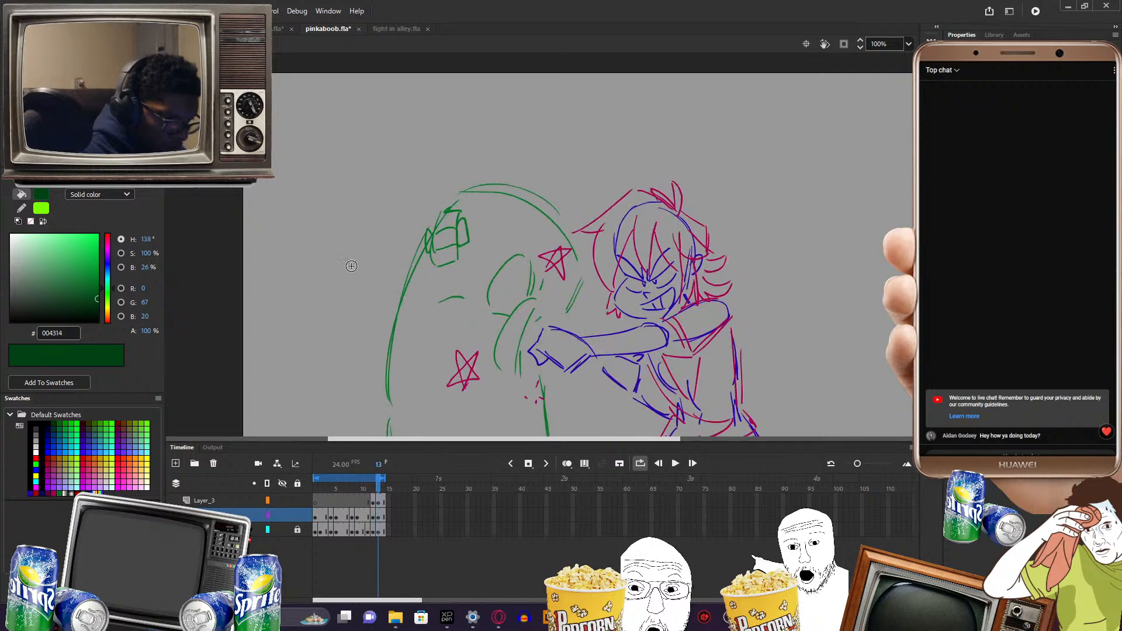
drag(296, 251, 365, 270)
mouse_move(294, 250)
mouse_down()
mouse_move(332, 233)
mouse_move(357, 256)
mouse_move(343, 220)
mouse_up()
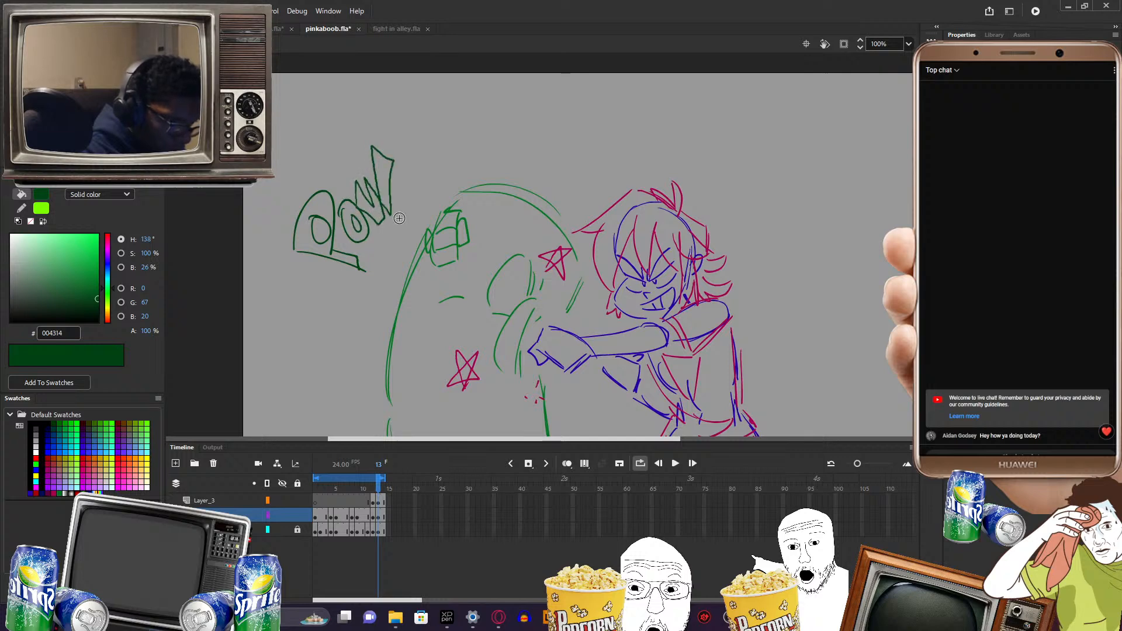
- Play back the looping animation to review the "POW" lettering with the punches, and stop it
key(Return)
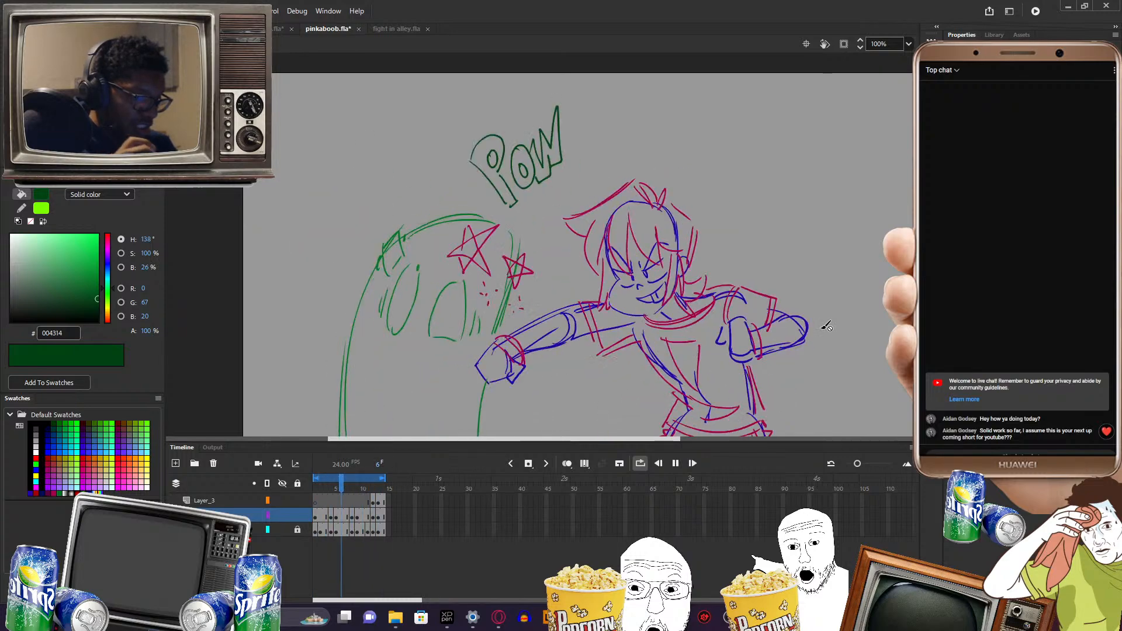
key(Return)
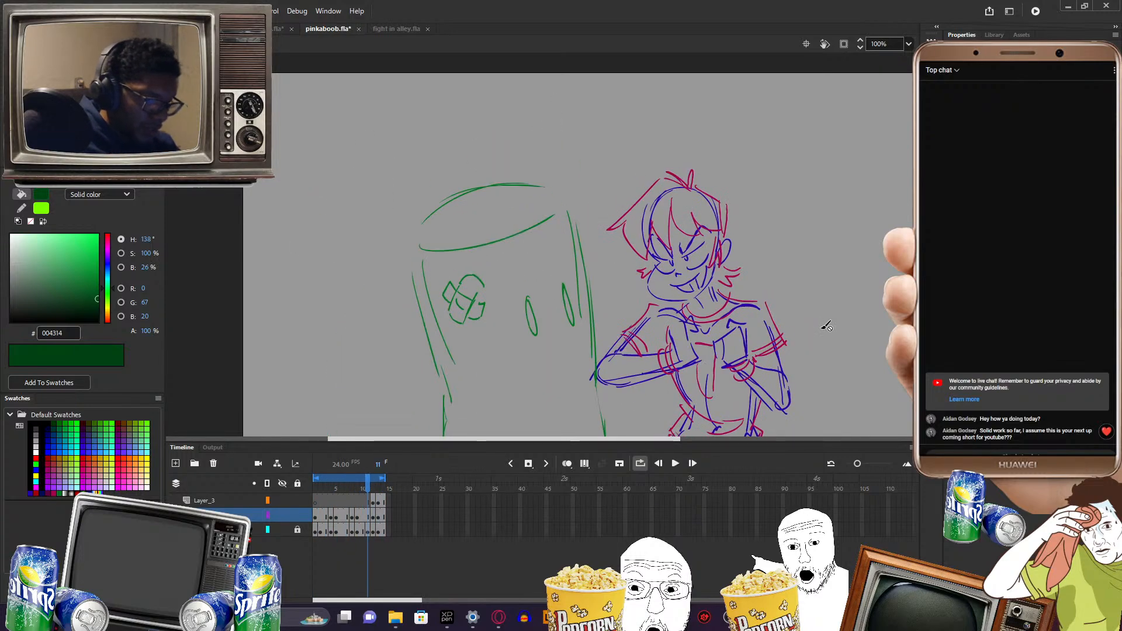
drag(678, 439, 683, 439)
scroll(593, 246, down, 3)
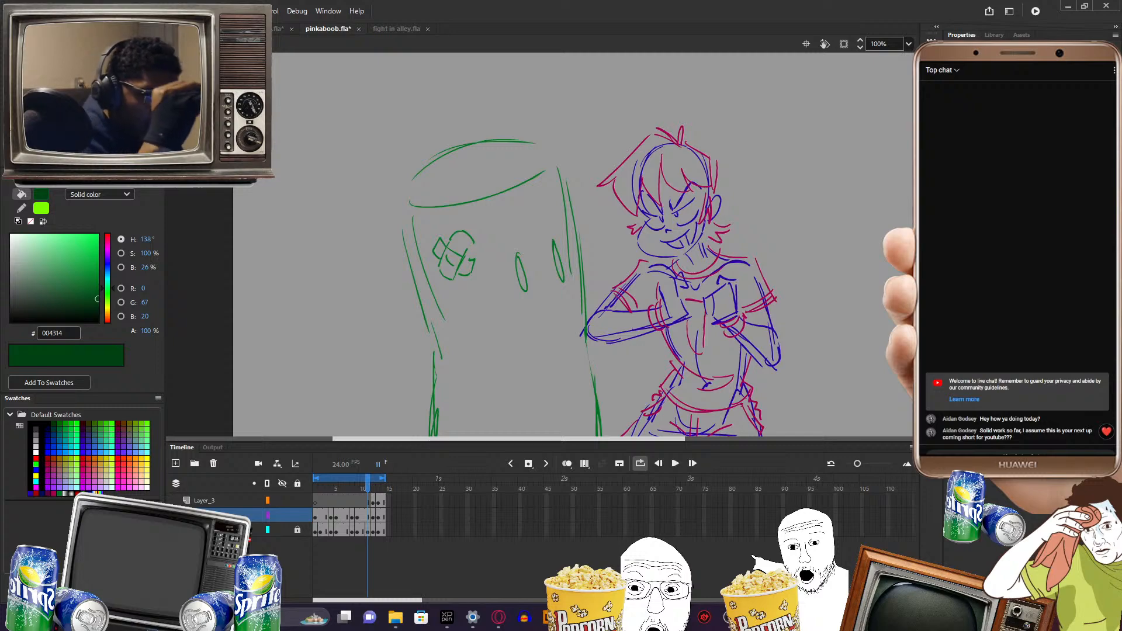
- Replay the looping punch animation a few times to check its timing, stopping on frame 1
key(Return)
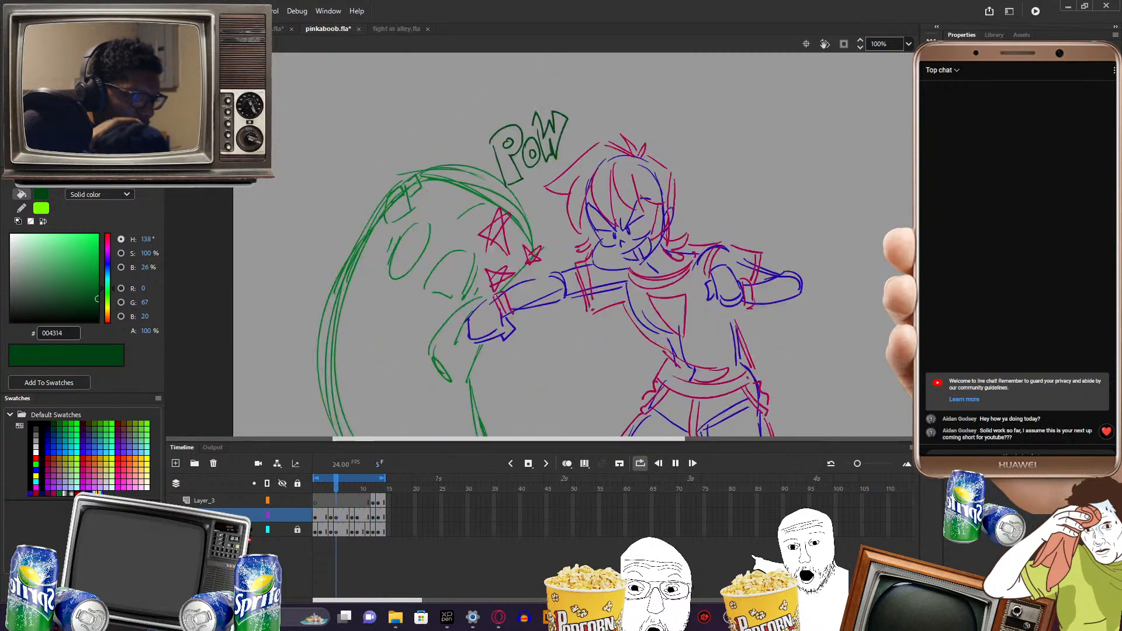
key(Return)
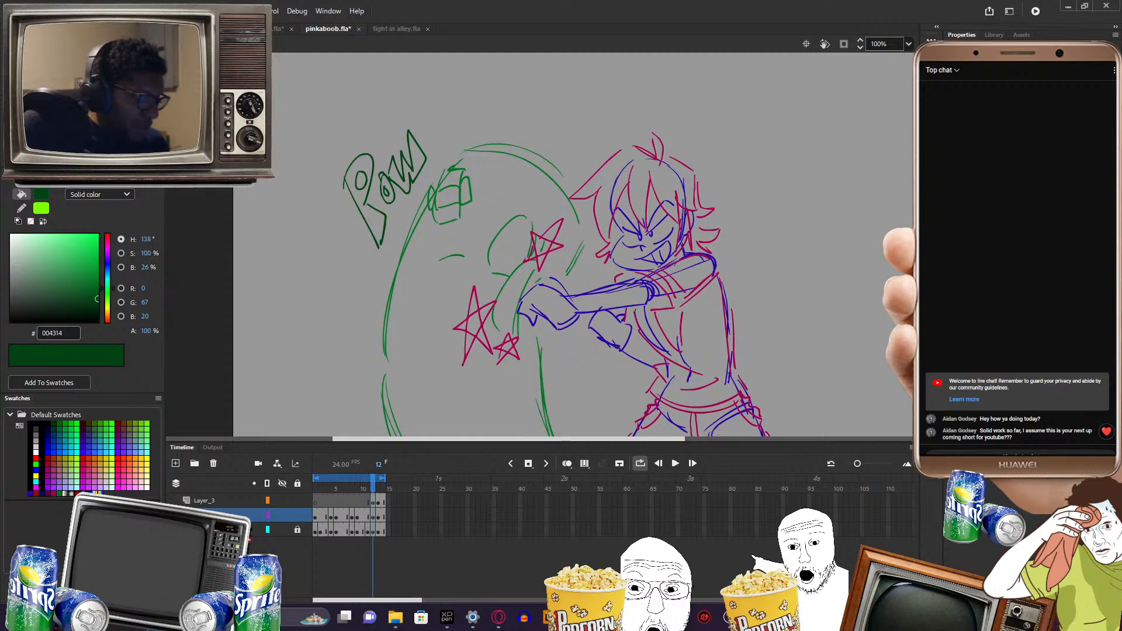
key(Return)
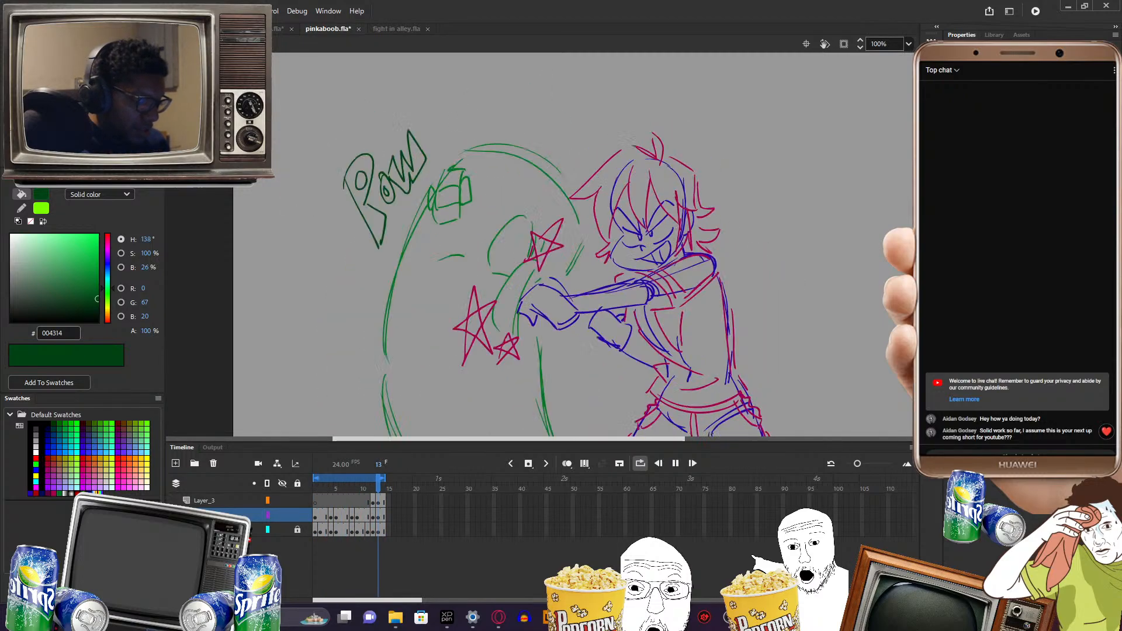
key(Return)
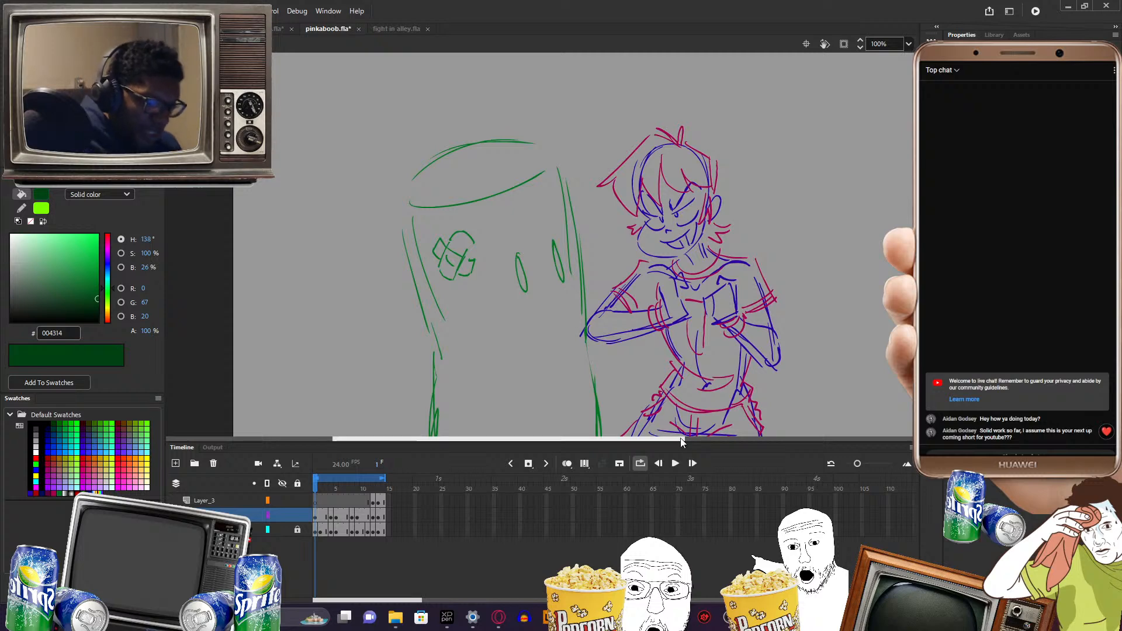
drag(681, 438, 722, 439)
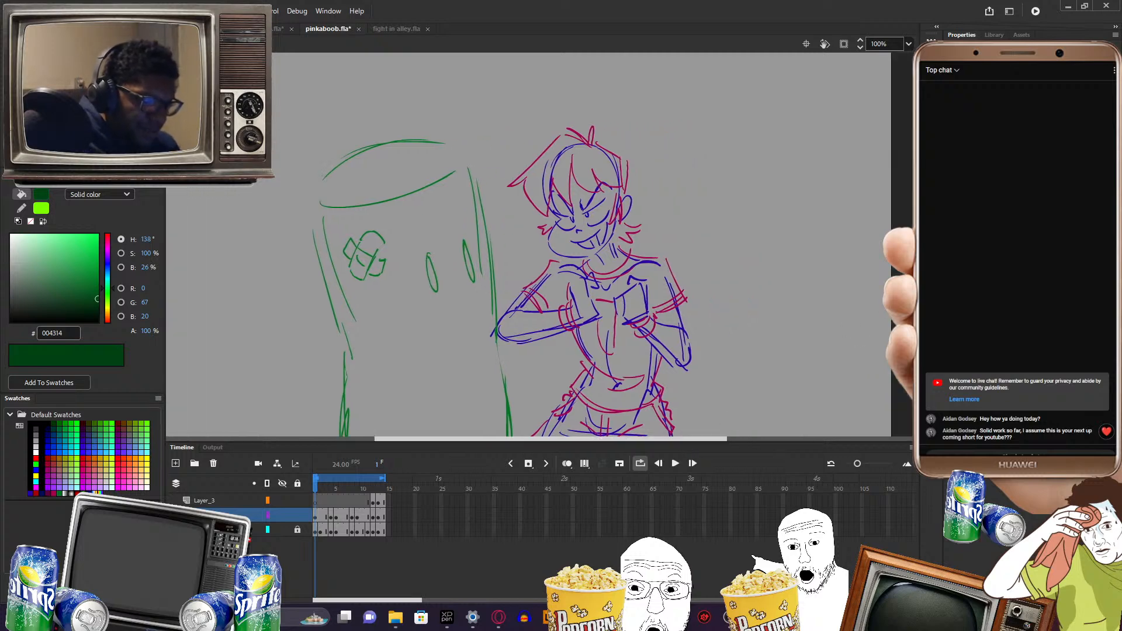
scroll(529, 245, down, 1)
scroll(528, 245, up, 1)
scroll(529, 244, down, 2)
scroll(528, 244, up, 1)
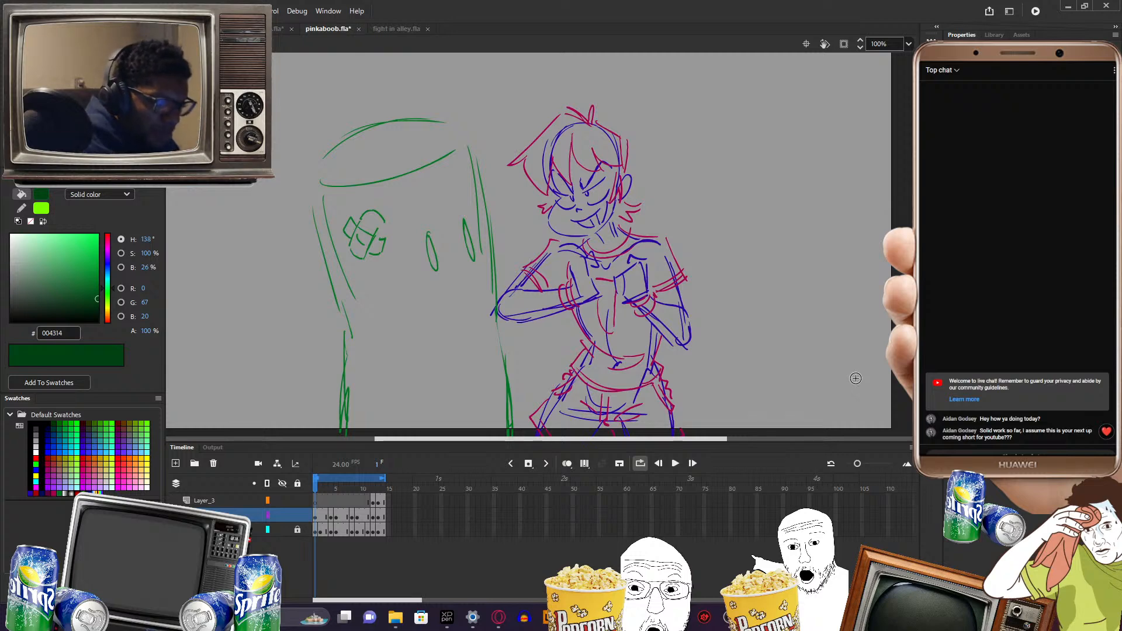
drag(727, 438, 706, 437)
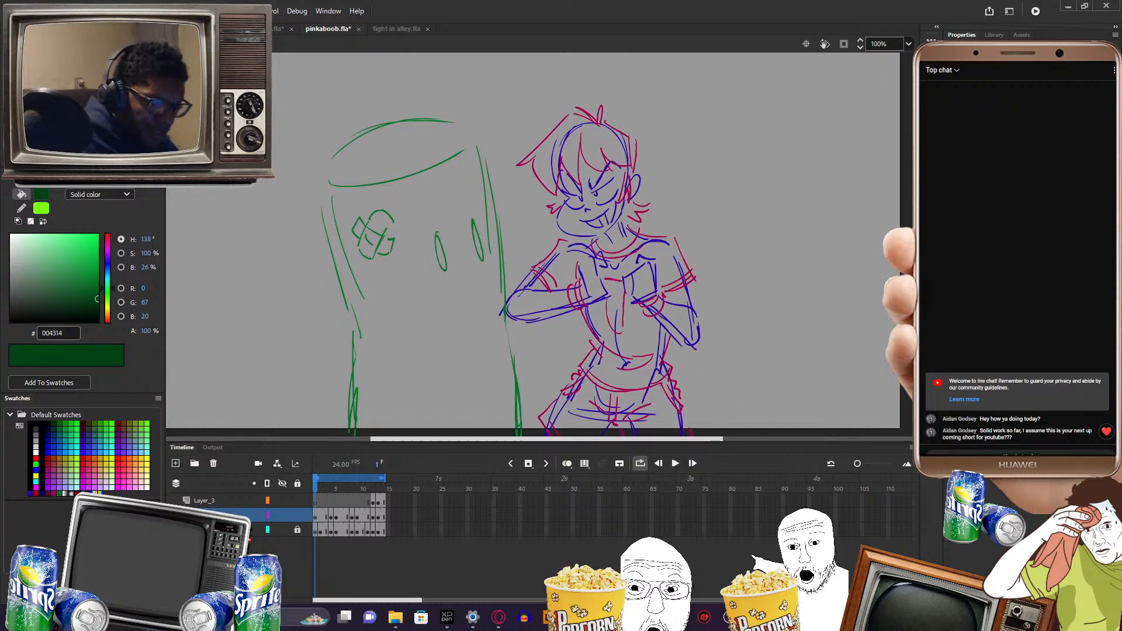
scroll(533, 245, down, 2)
scroll(533, 245, up, 1)
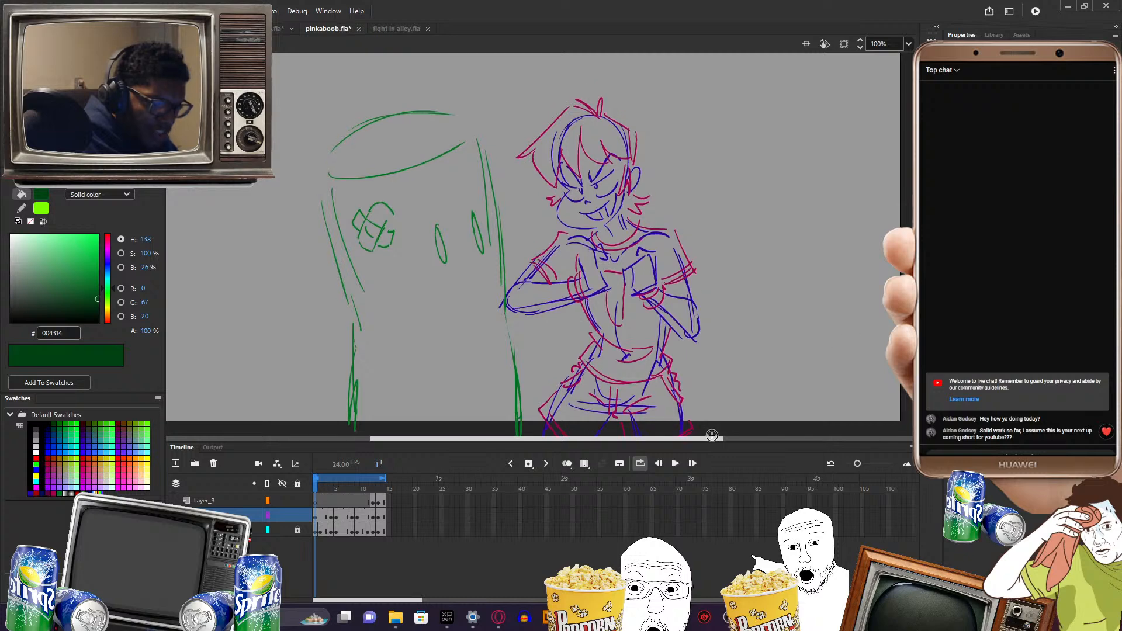
drag(717, 440, 712, 440)
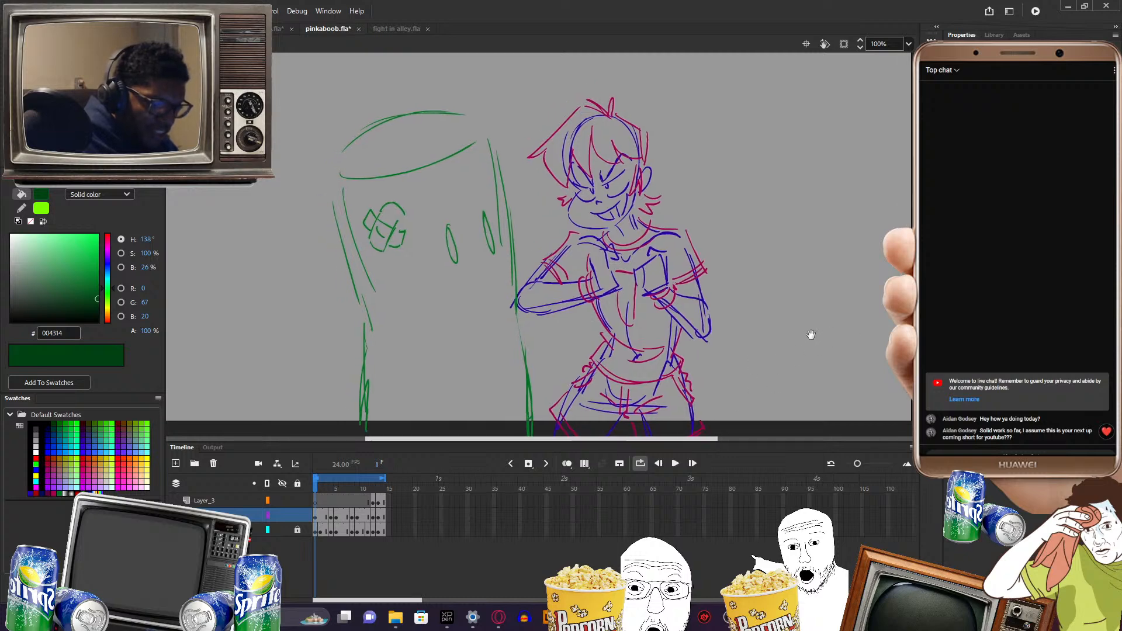
drag(810, 334, 787, 366)
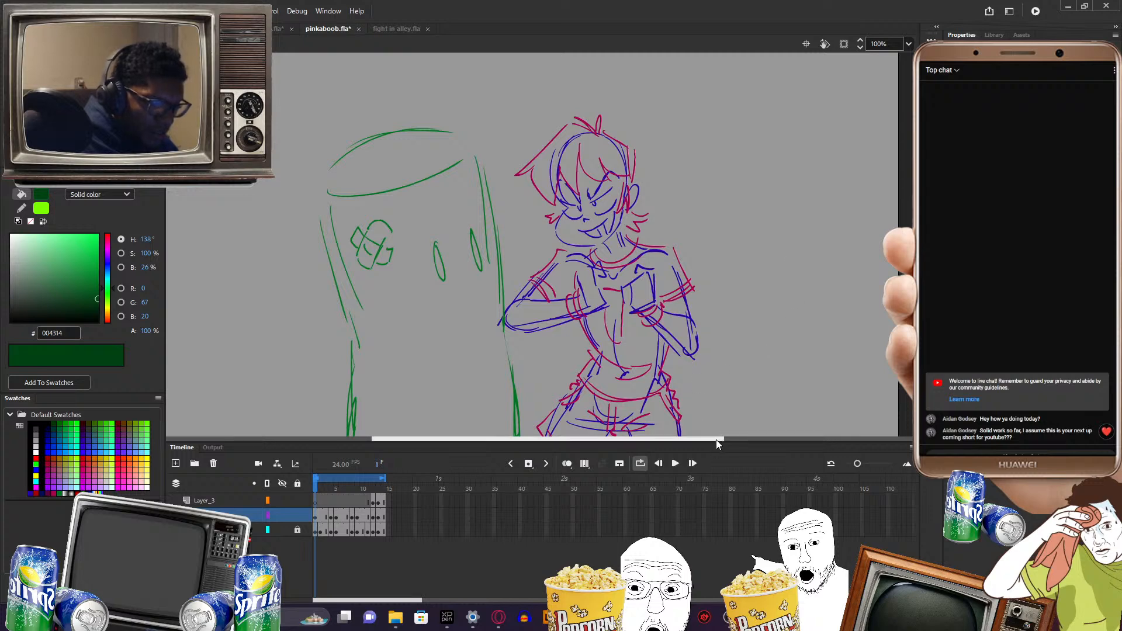
drag(716, 439, 712, 440)
mouse_move(787, 340)
mouse_down()
mouse_move(789, 316)
mouse_move(787, 345)
mouse_up()
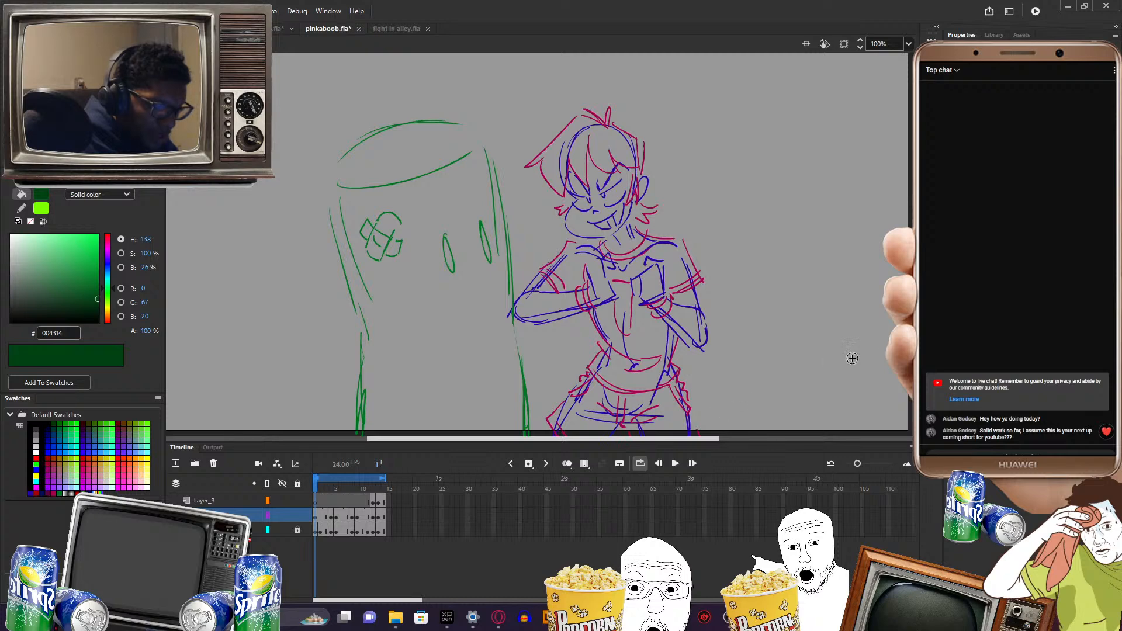
scroll(818, 359, down, 2)
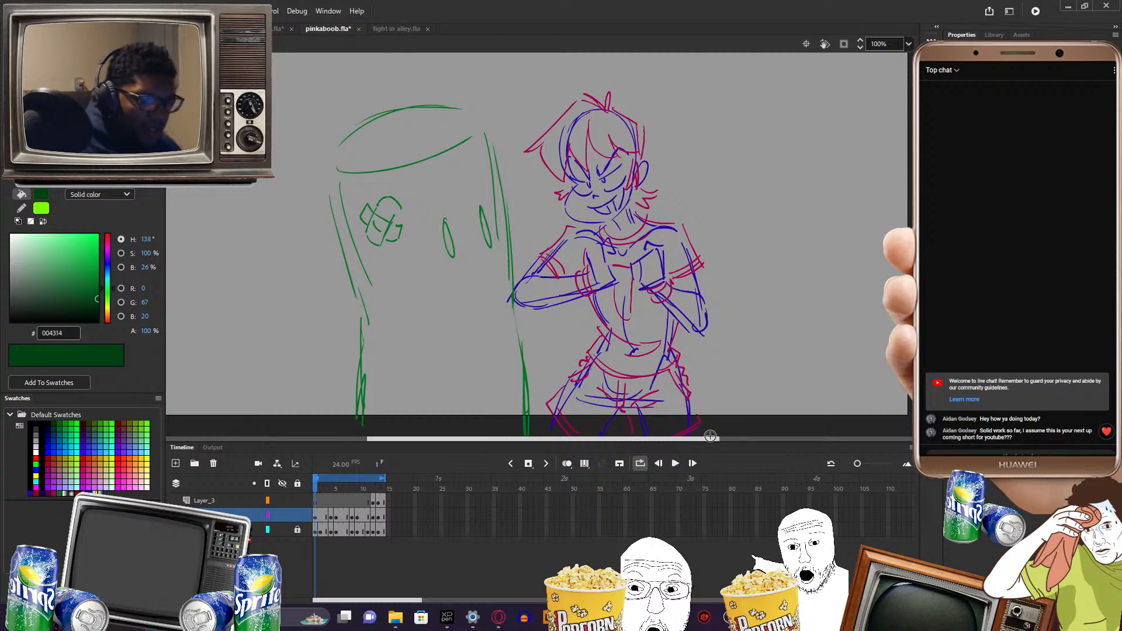
drag(710, 436, 712, 437)
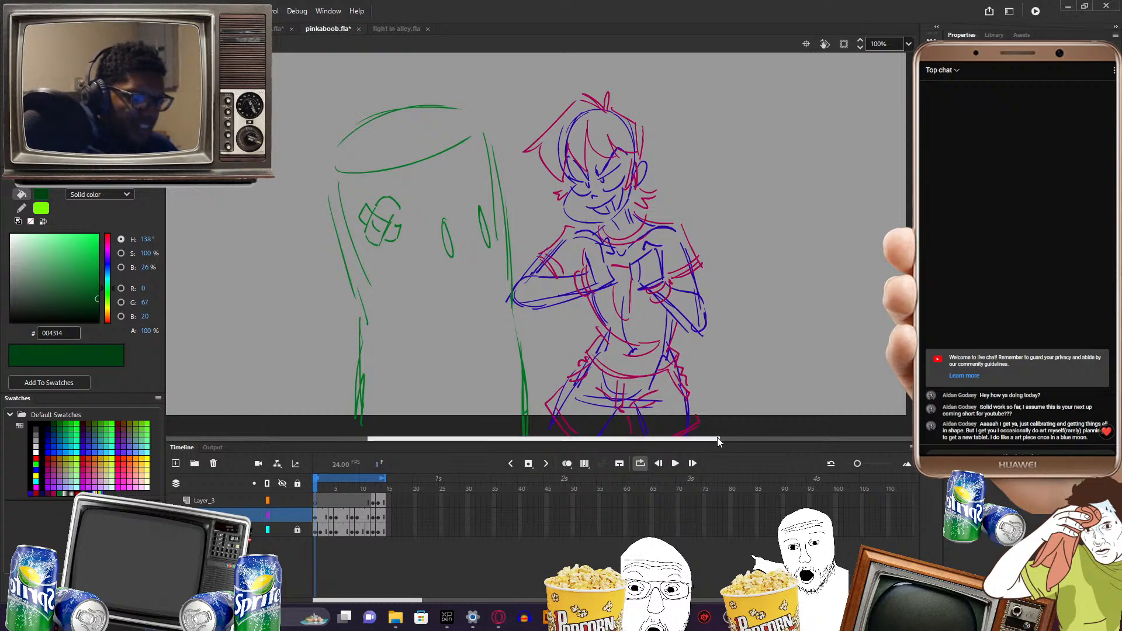
drag(715, 438, 720, 440)
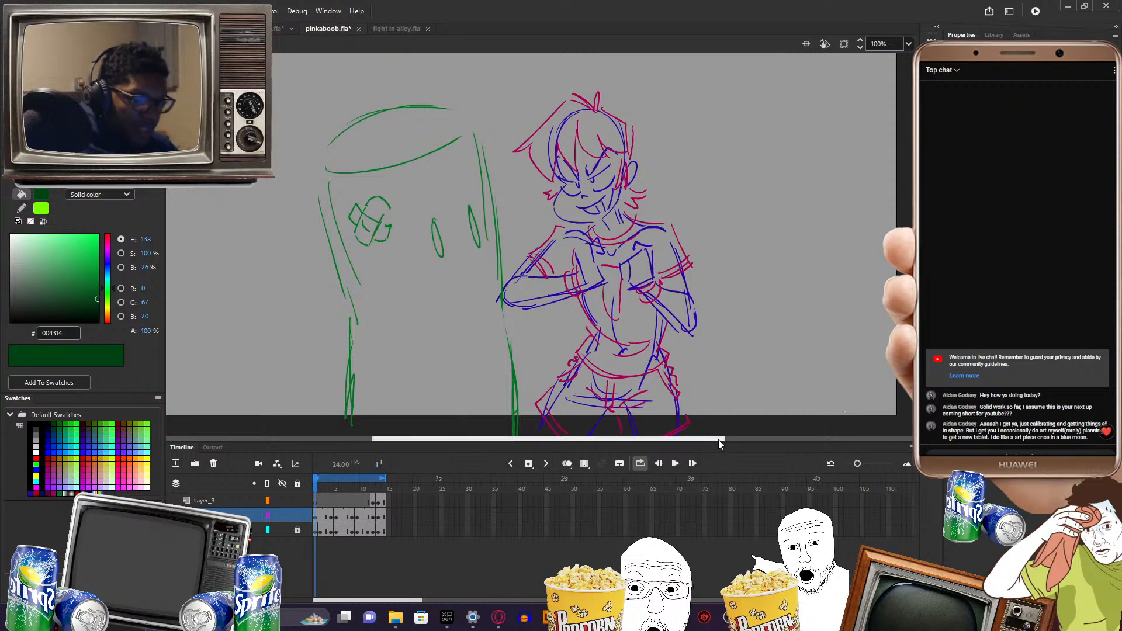
drag(717, 440, 721, 440)
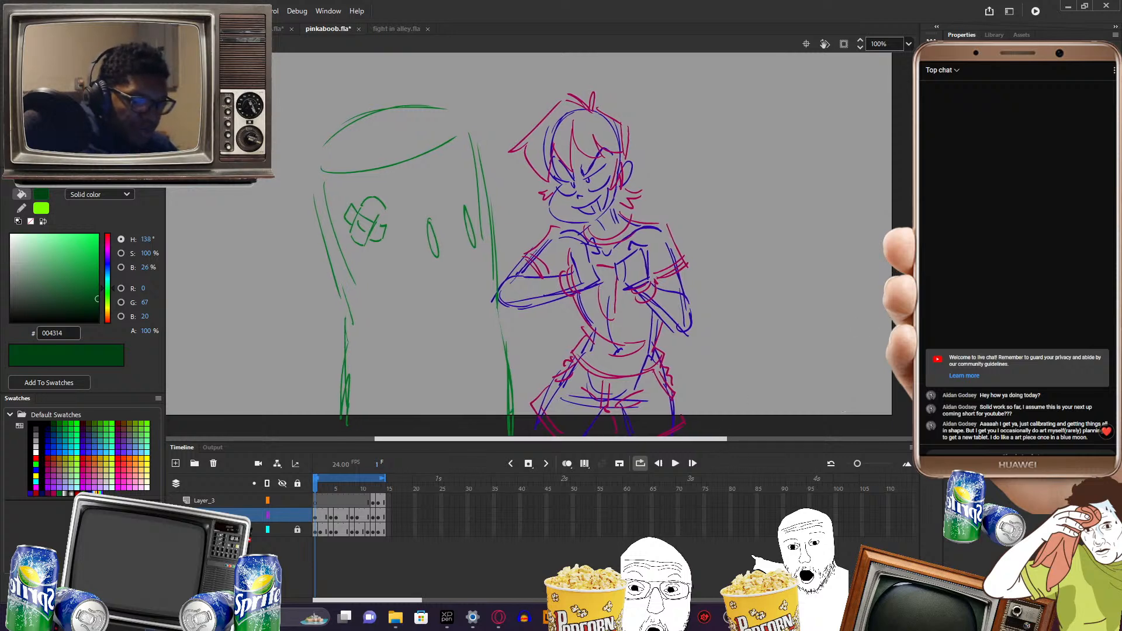
drag(912, 380, 912, 375)
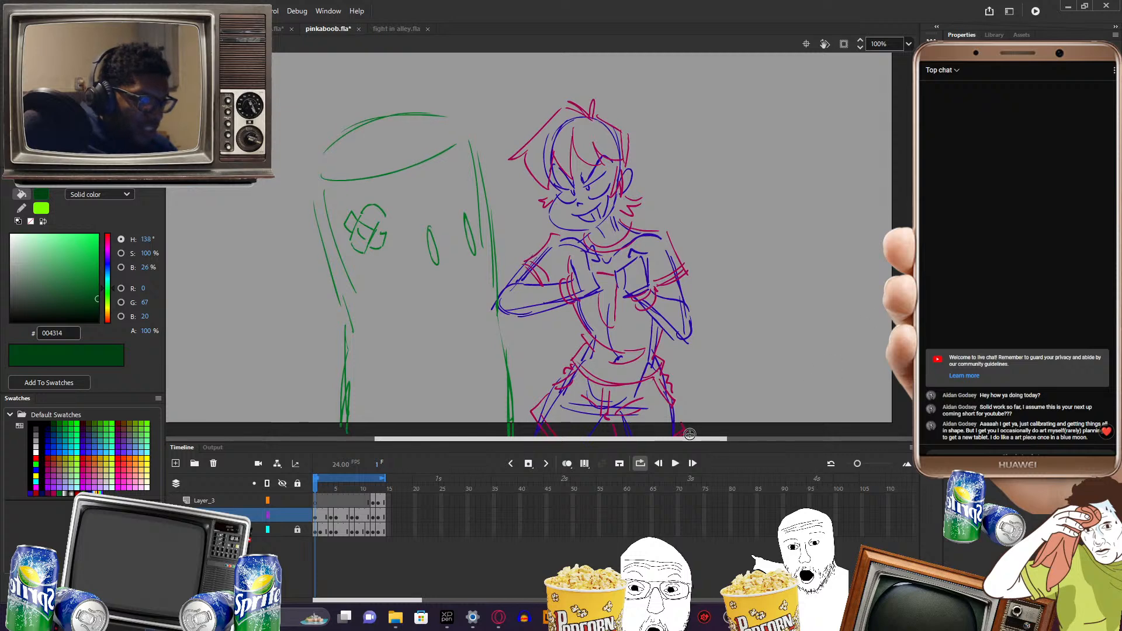
drag(704, 439, 698, 438)
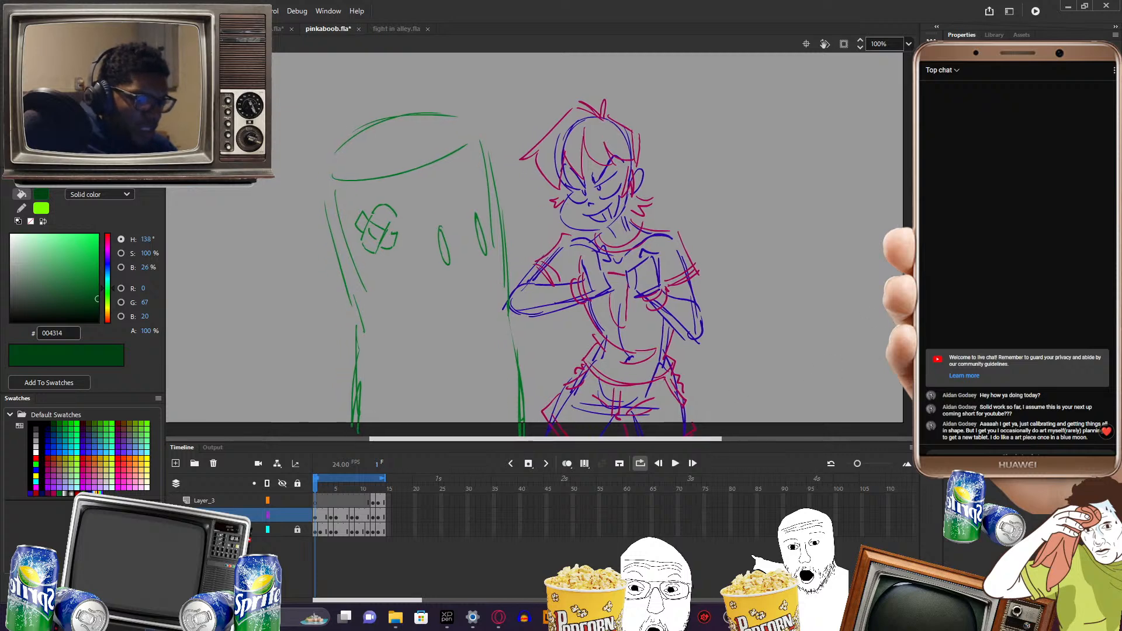
drag(911, 363, 912, 366)
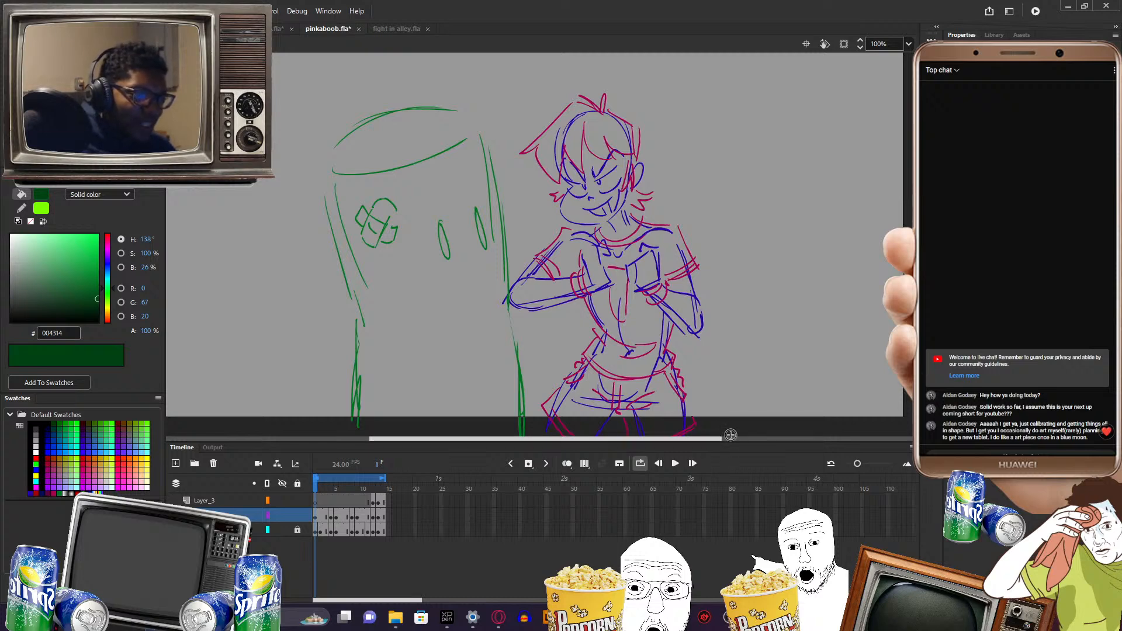
drag(717, 438, 716, 434)
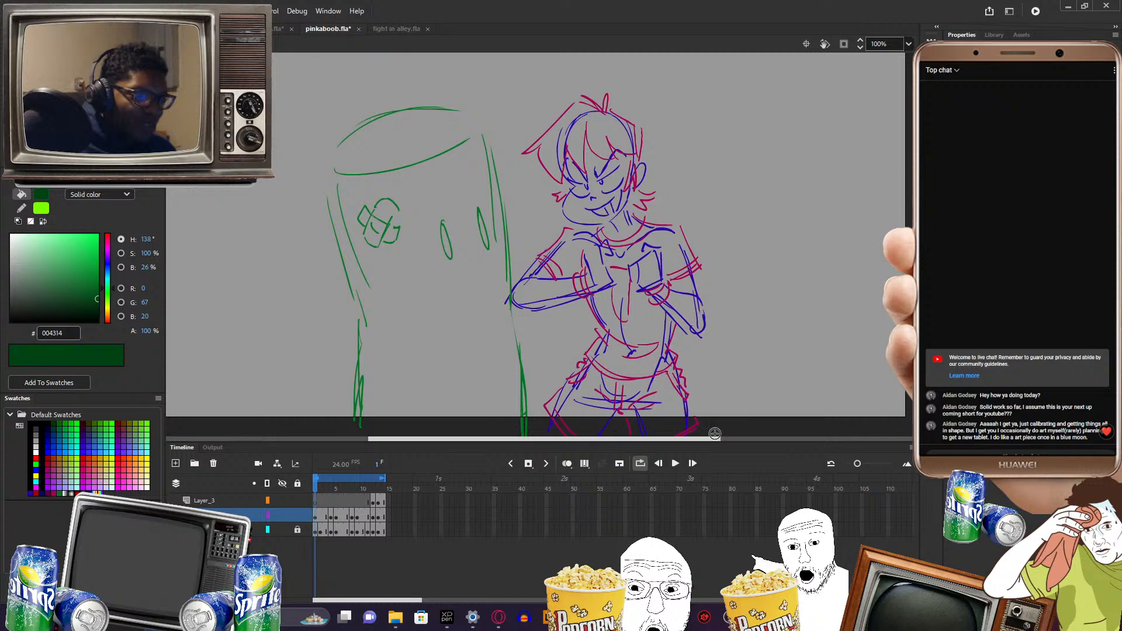
drag(718, 438, 717, 438)
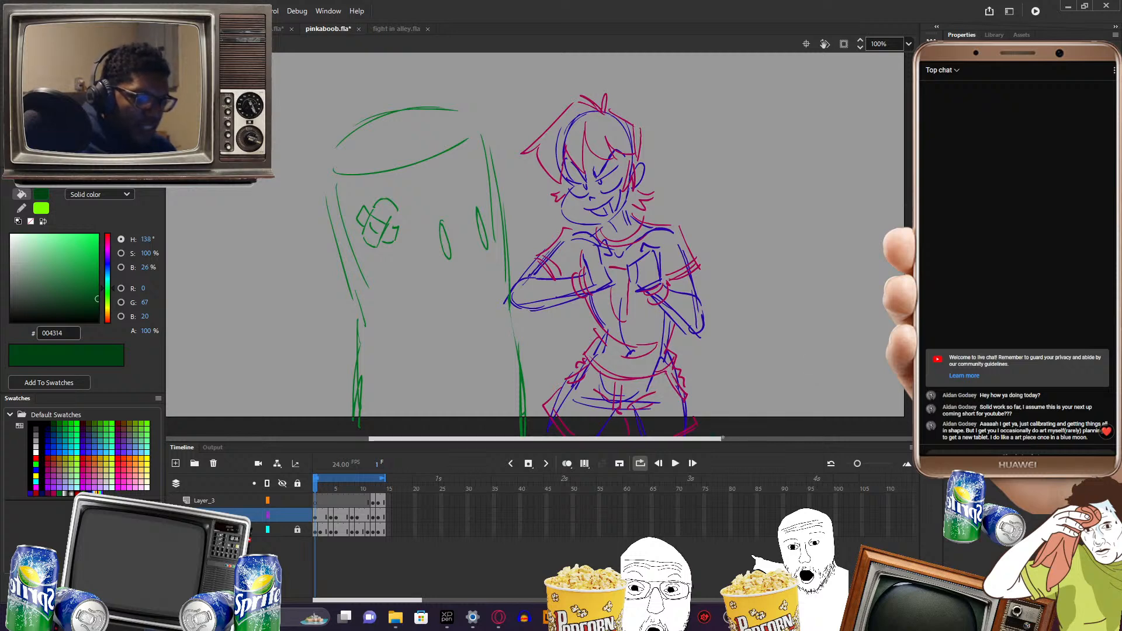
drag(720, 440, 722, 438)
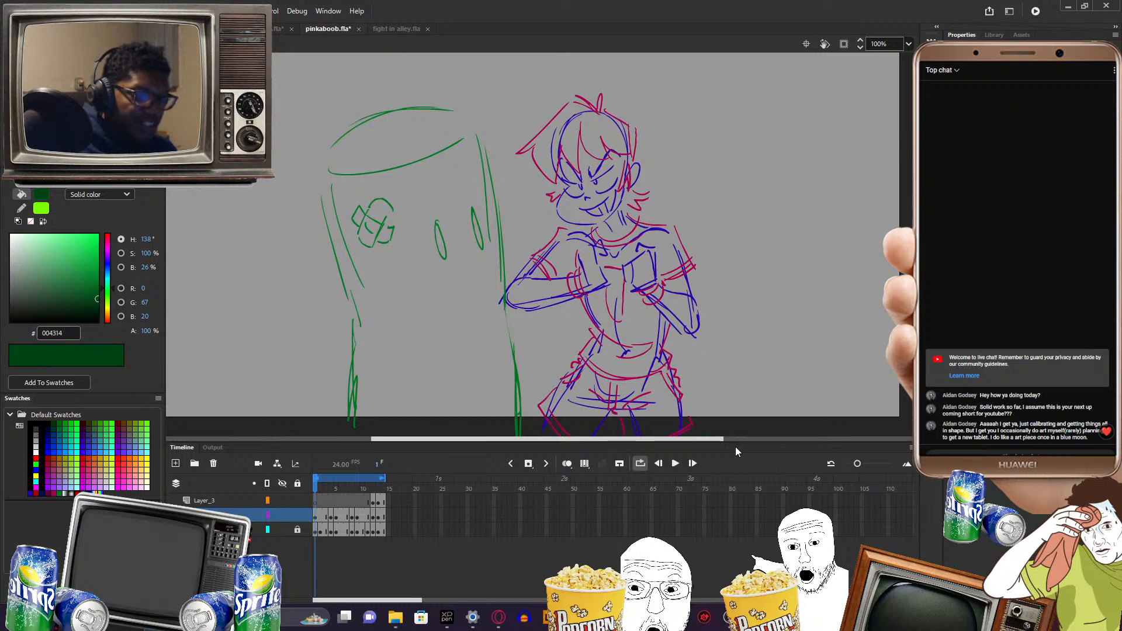
drag(721, 437, 723, 436)
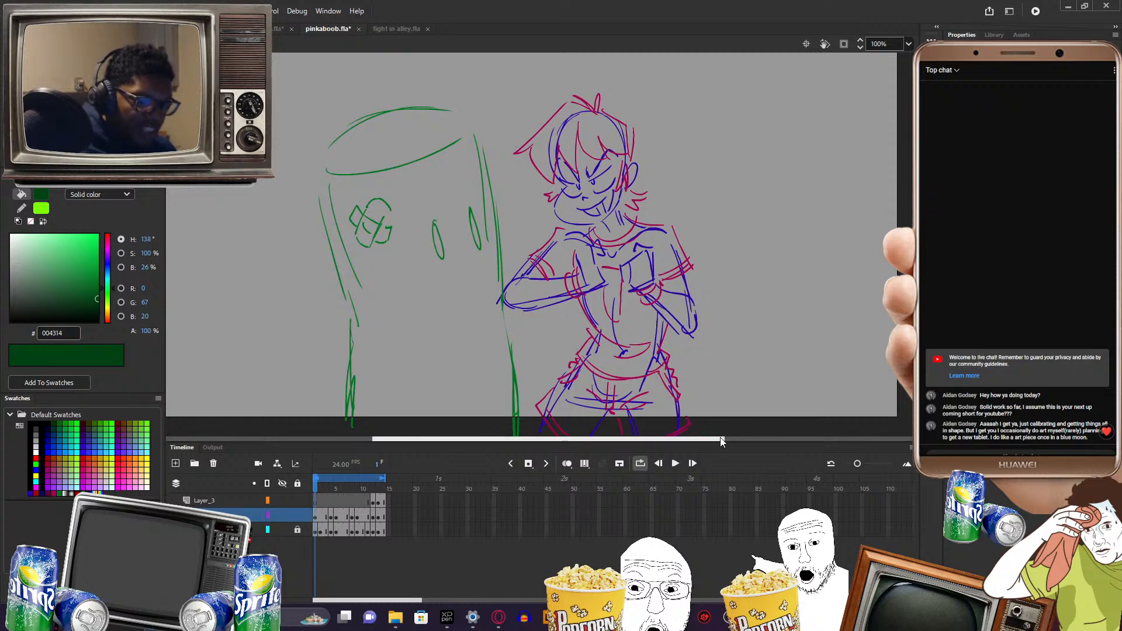
drag(720, 438, 717, 437)
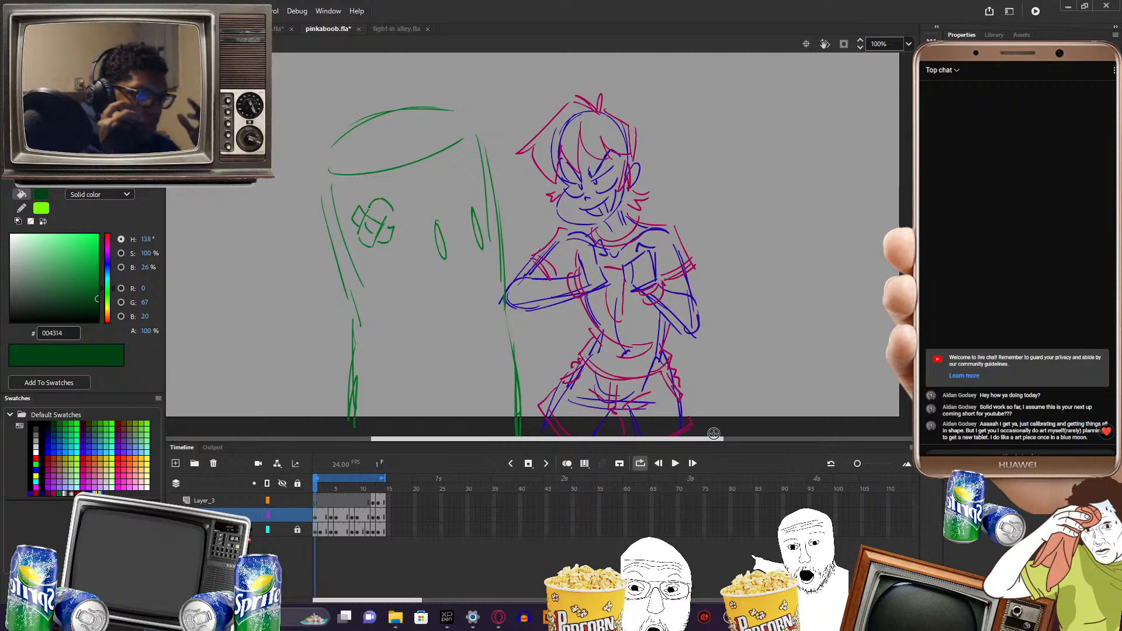
drag(713, 438, 710, 438)
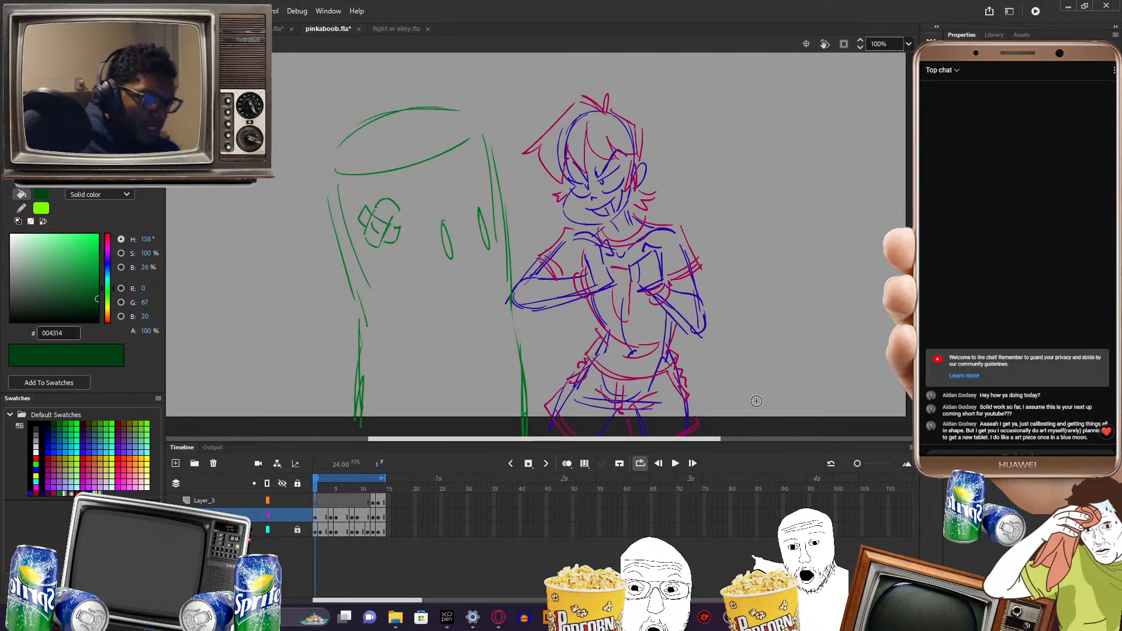
drag(710, 439, 699, 439)
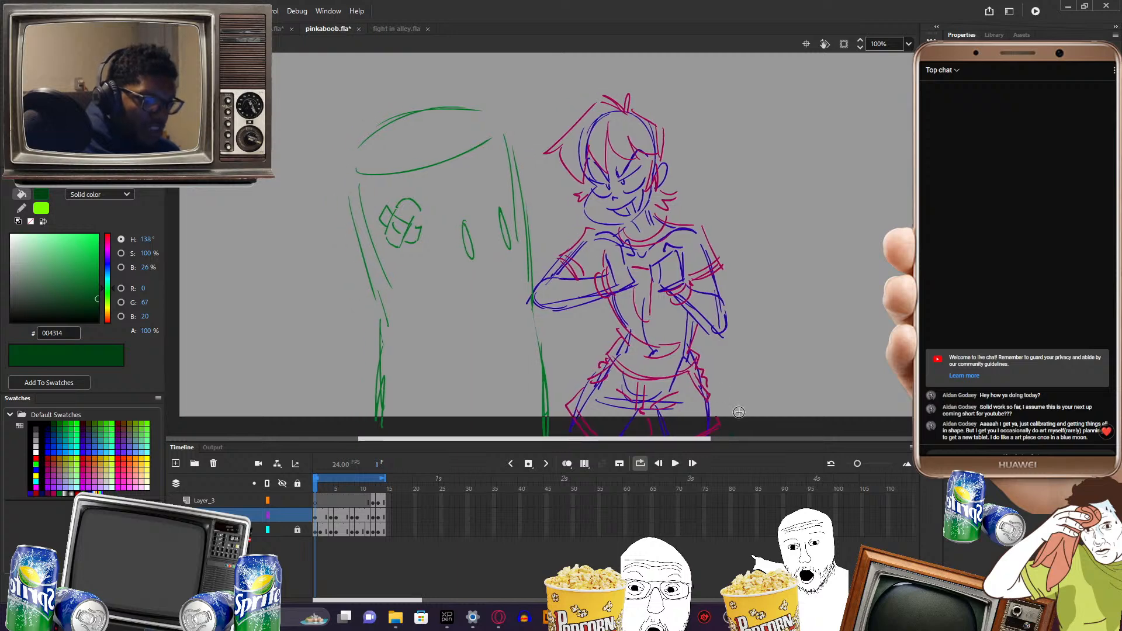
- Insert blank keyframes on frame 15 of all three layers, directly after the last punch drawing
key(Return)
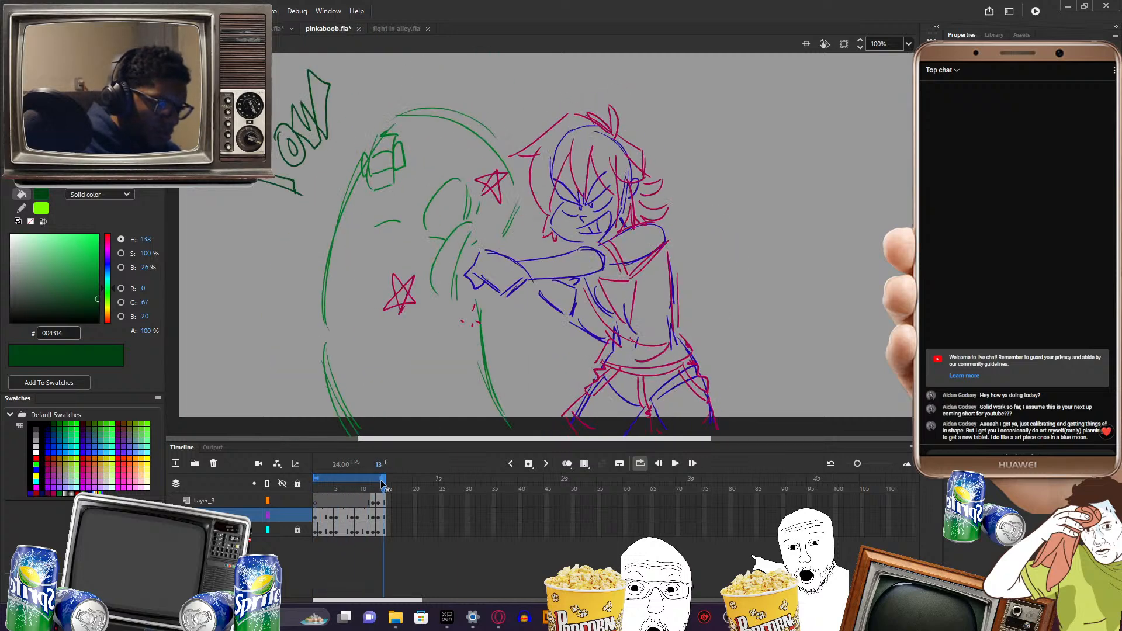
drag(682, 439, 678, 438)
drag(792, 298, 773, 307)
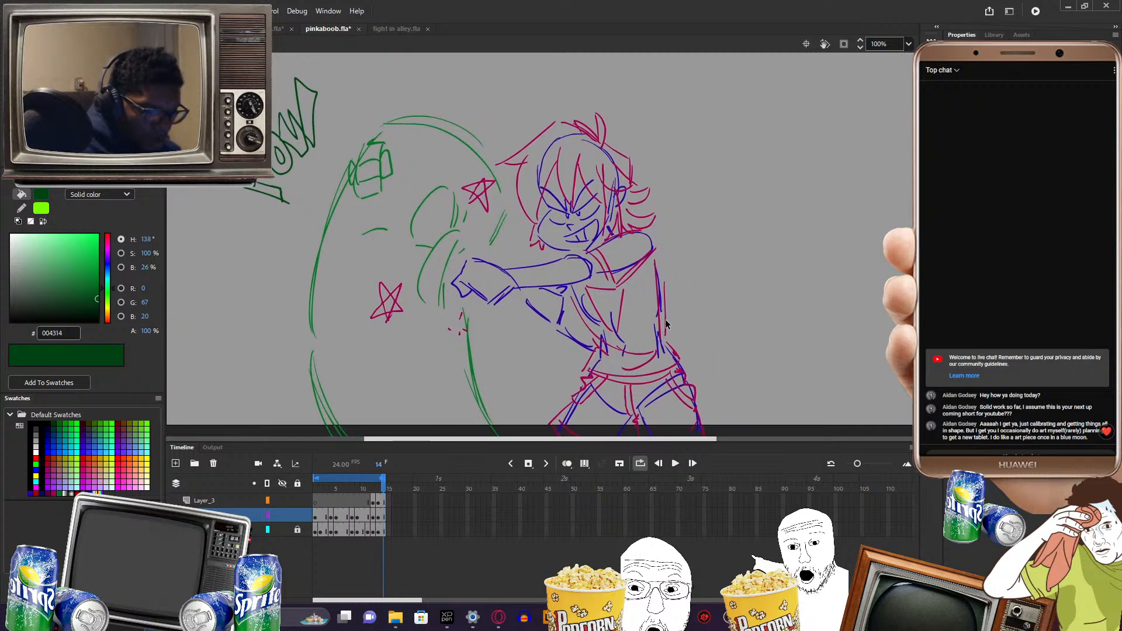
drag(682, 440, 683, 440)
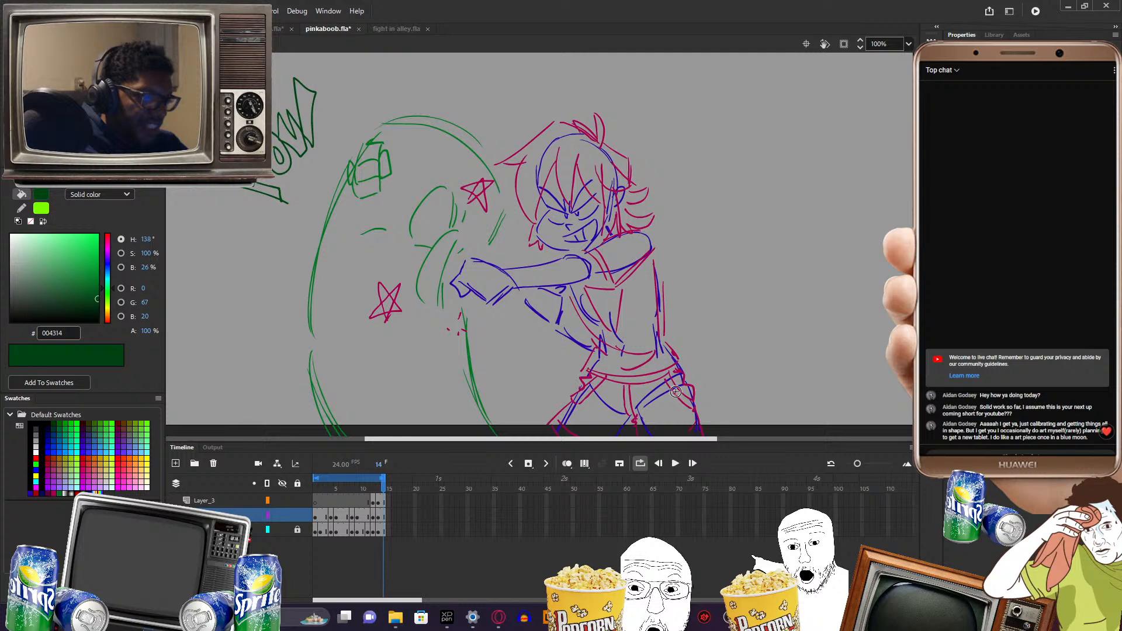
drag(700, 439, 699, 439)
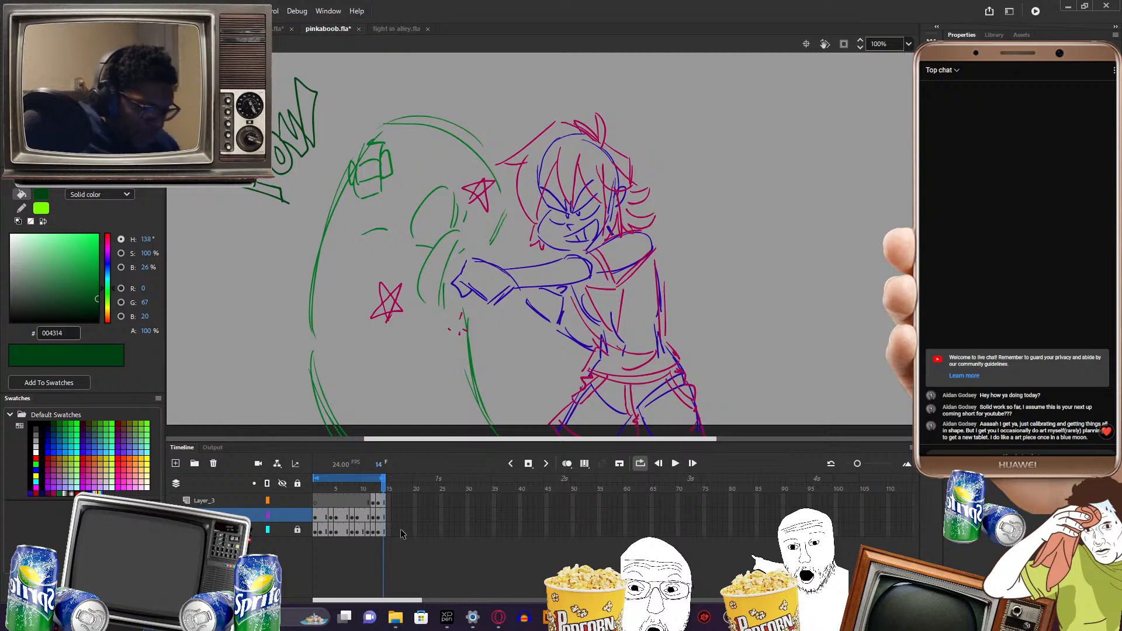
click(386, 501)
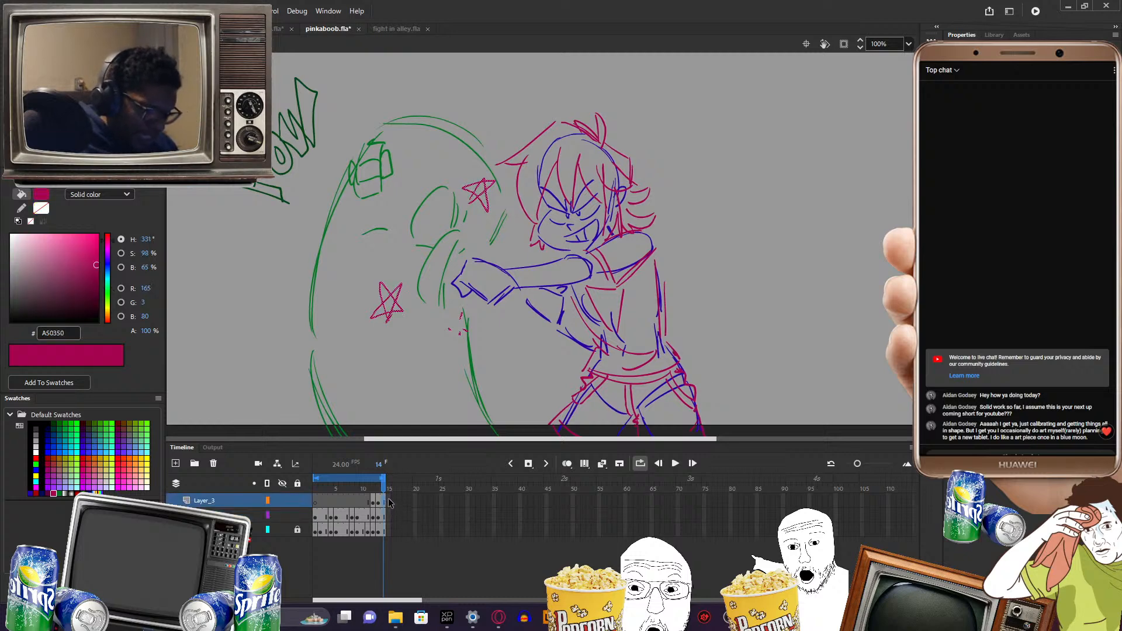
drag(389, 500, 391, 527)
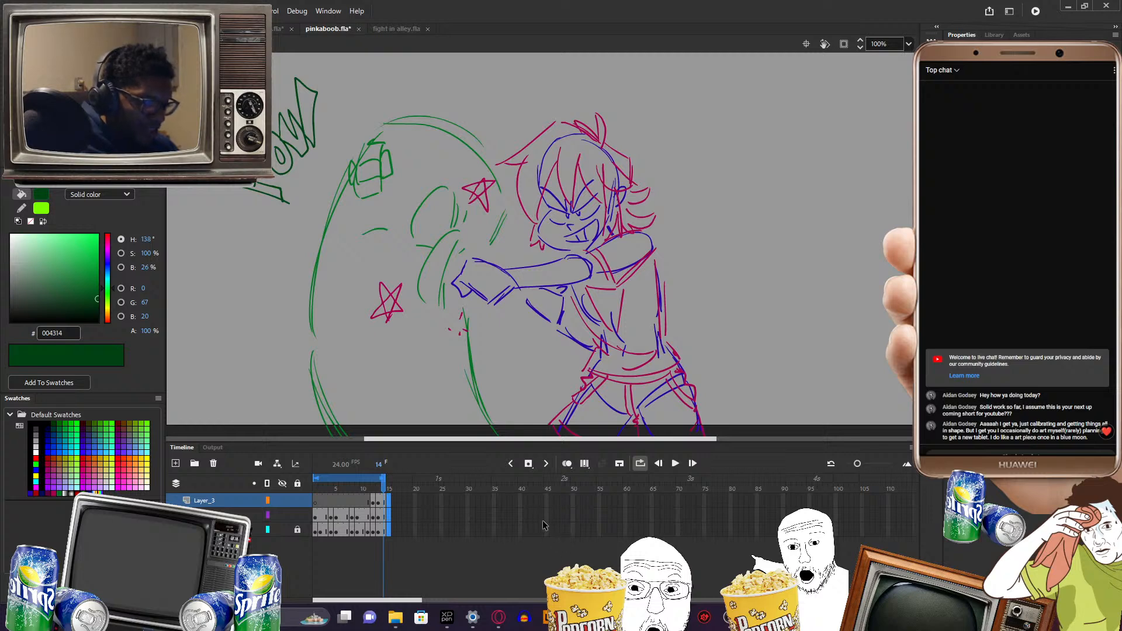
key(period)
key(F7)
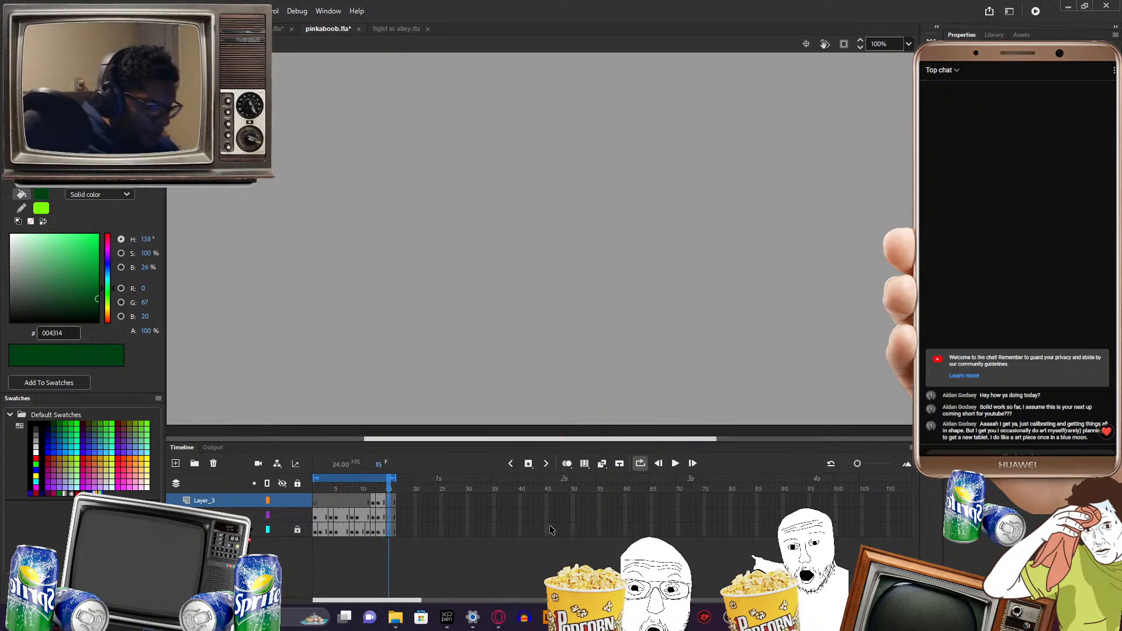
- Extend the blank frames on all three layers through frame 27, and return to the punch drawing on frame 14
key(F5)
key(F5)
key(F5)
key(F5)
key(F5)
key(F5)
key(F5)
key(F5)
key(F5)
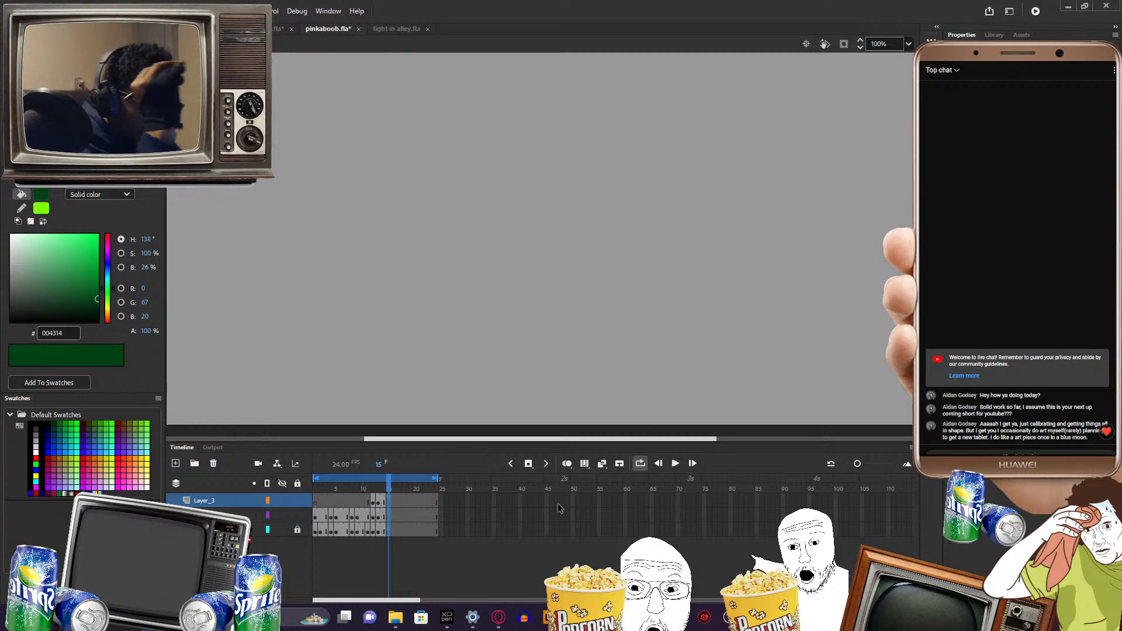
key(F5)
key(F5)
key(F5)
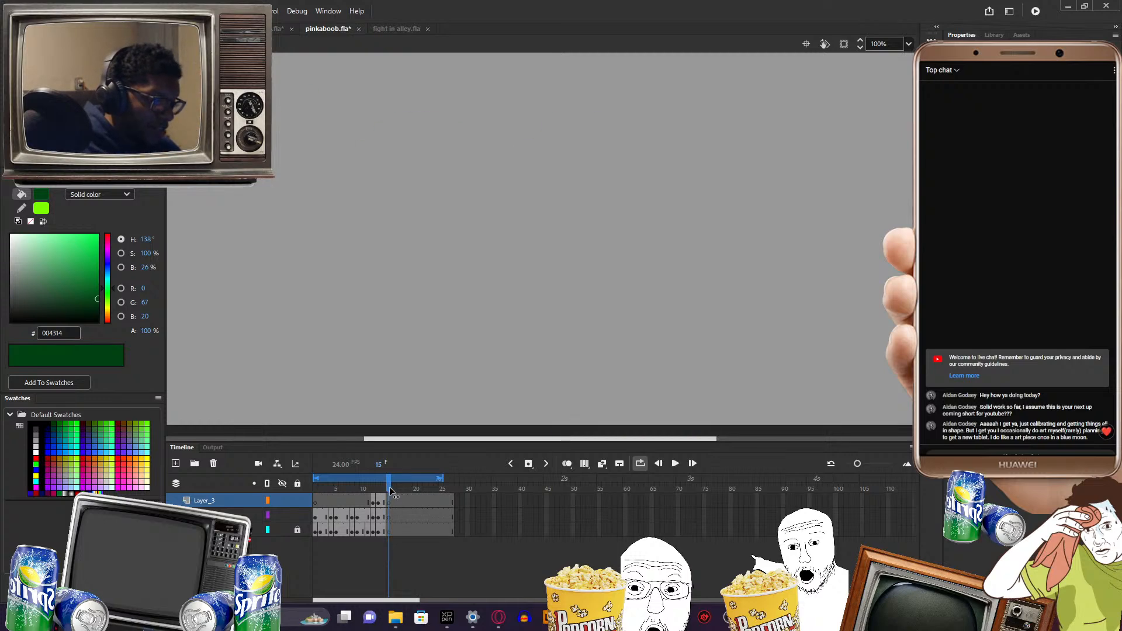
drag(391, 494, 384, 495)
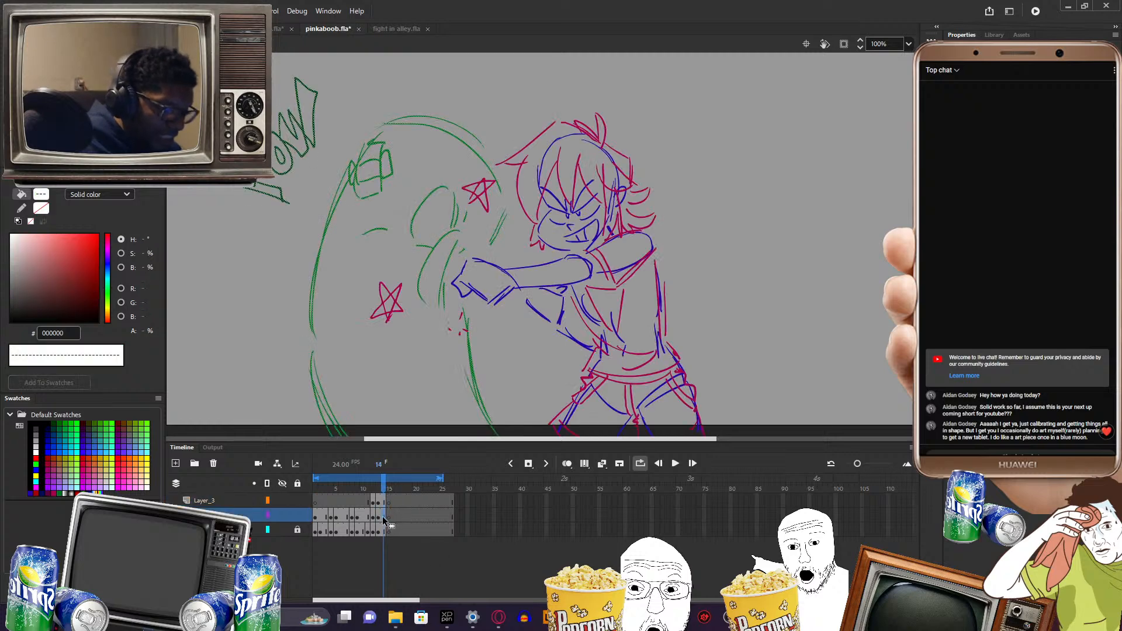
- Copy the green bag drawing from frame 11 onto the blank frame 15 of the bag layer
click(383, 531)
click(381, 517)
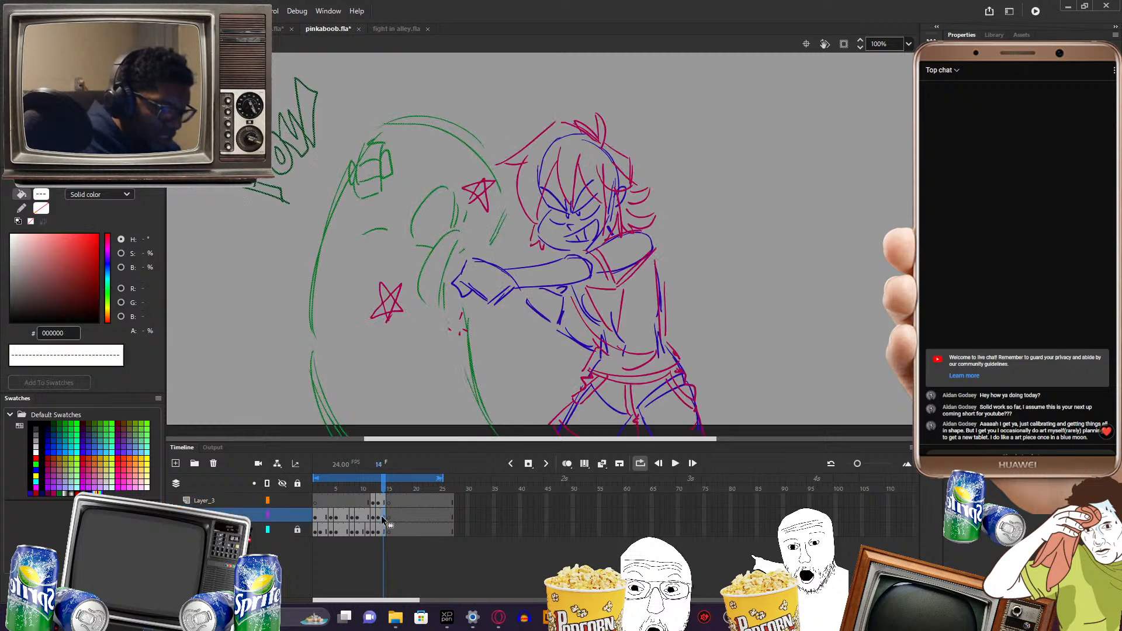
click(384, 528)
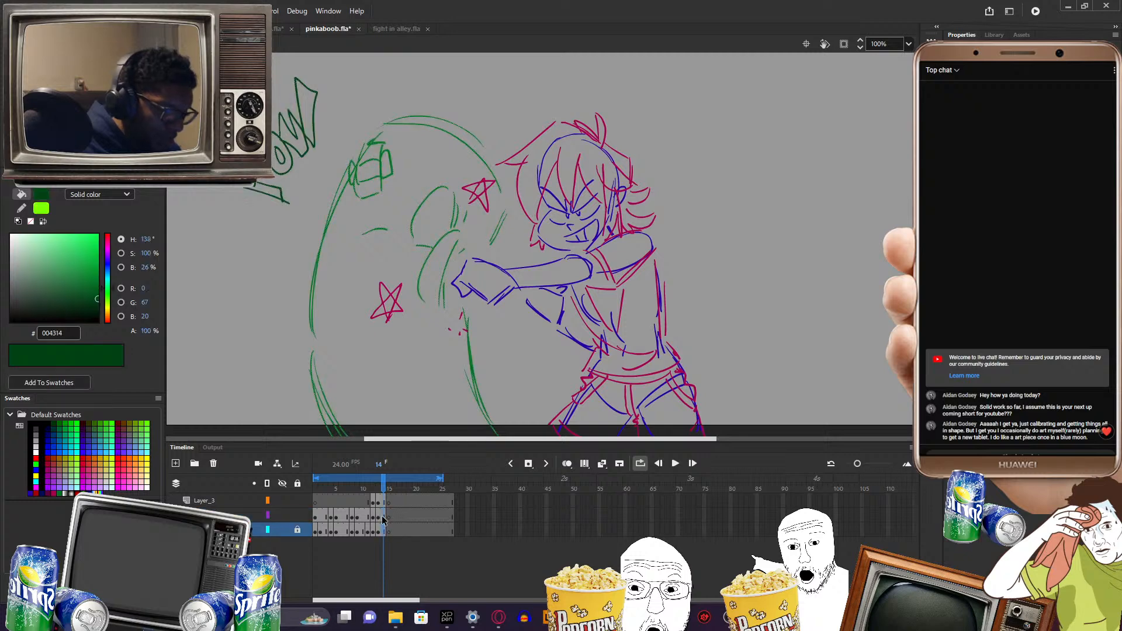
click(384, 519)
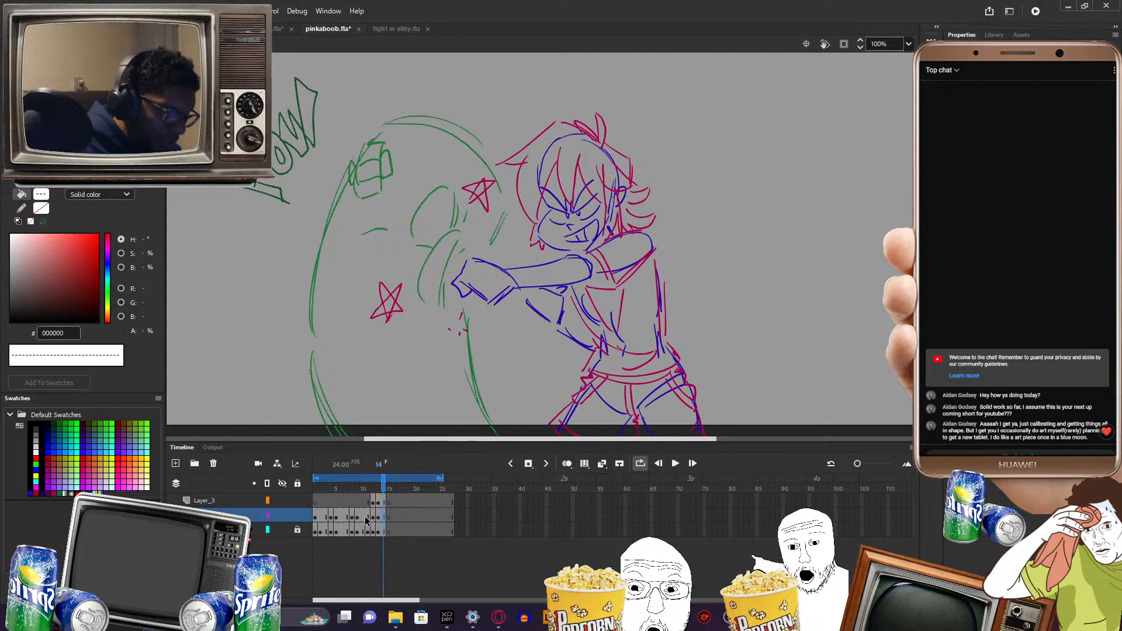
click(368, 526)
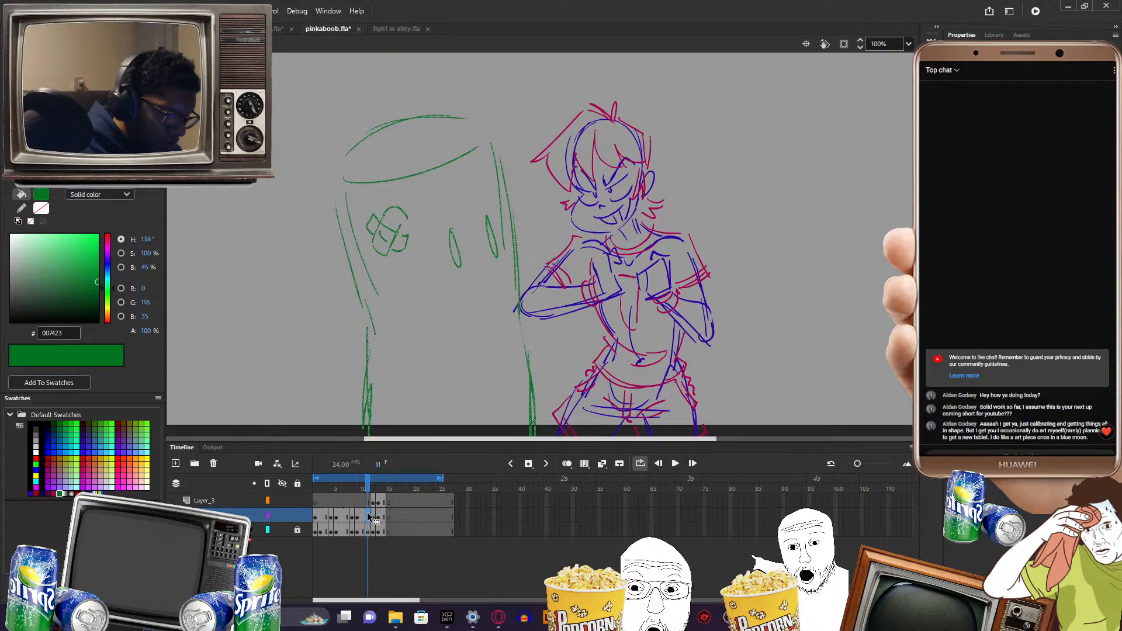
click(388, 517)
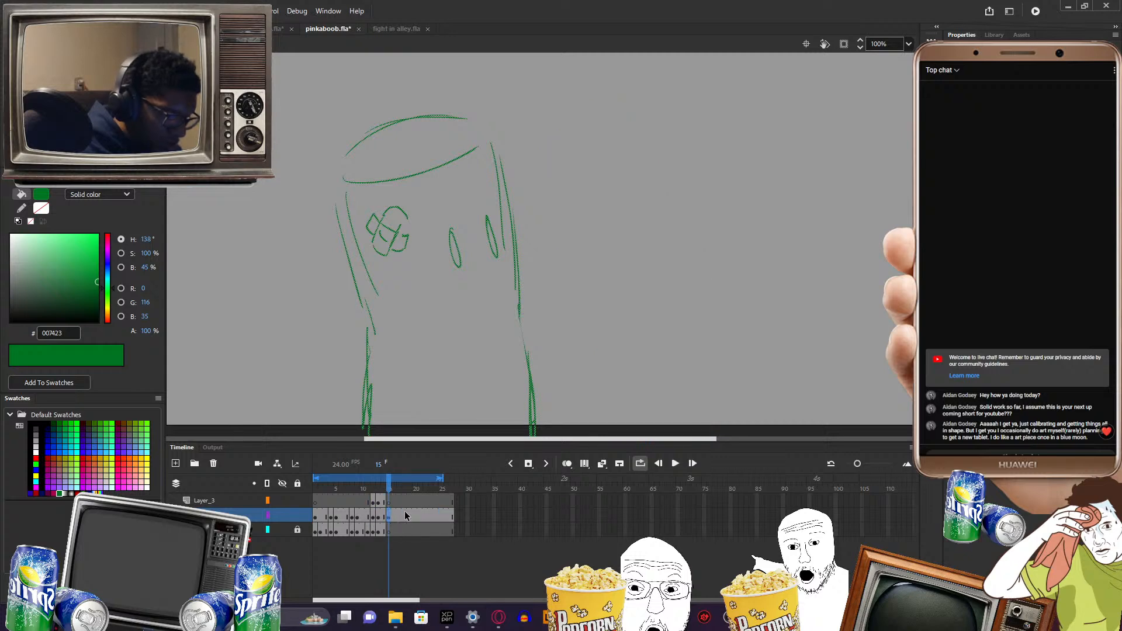
click(384, 530)
click(393, 514)
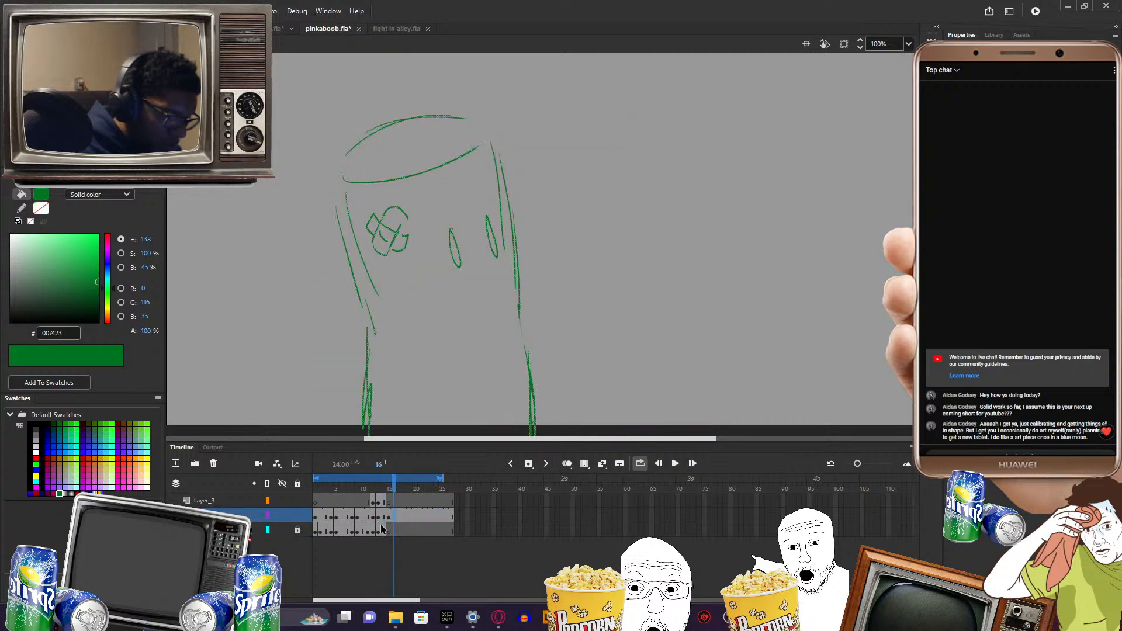
- Compare the punch drawing on frame 14 with the copied bag pose on frame 15
click(383, 527)
click(388, 516)
click(382, 530)
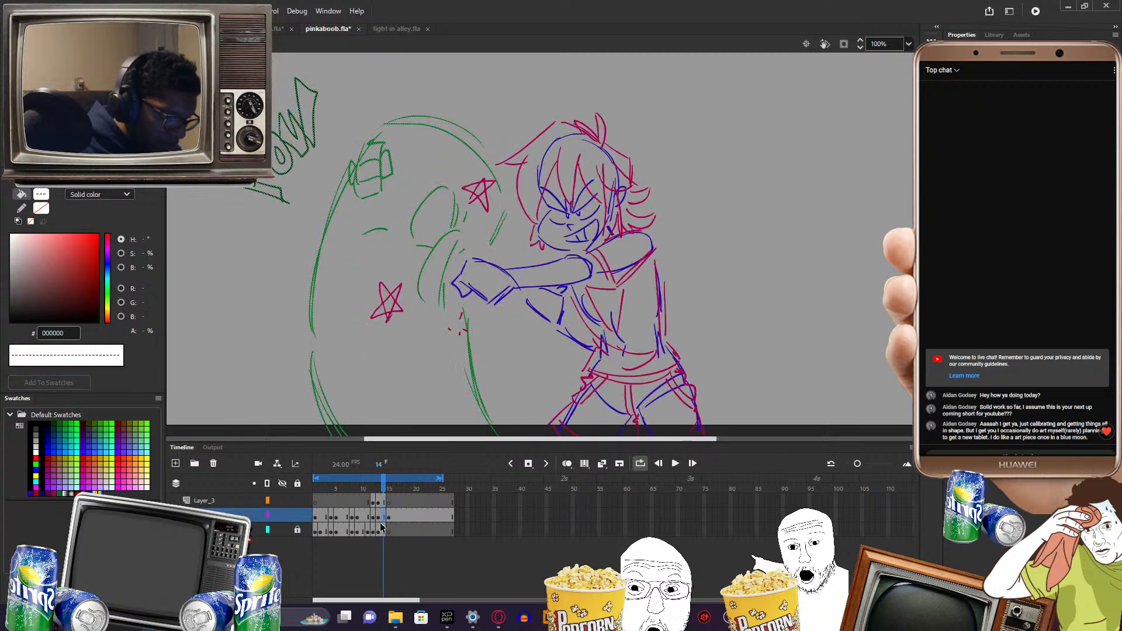
click(388, 530)
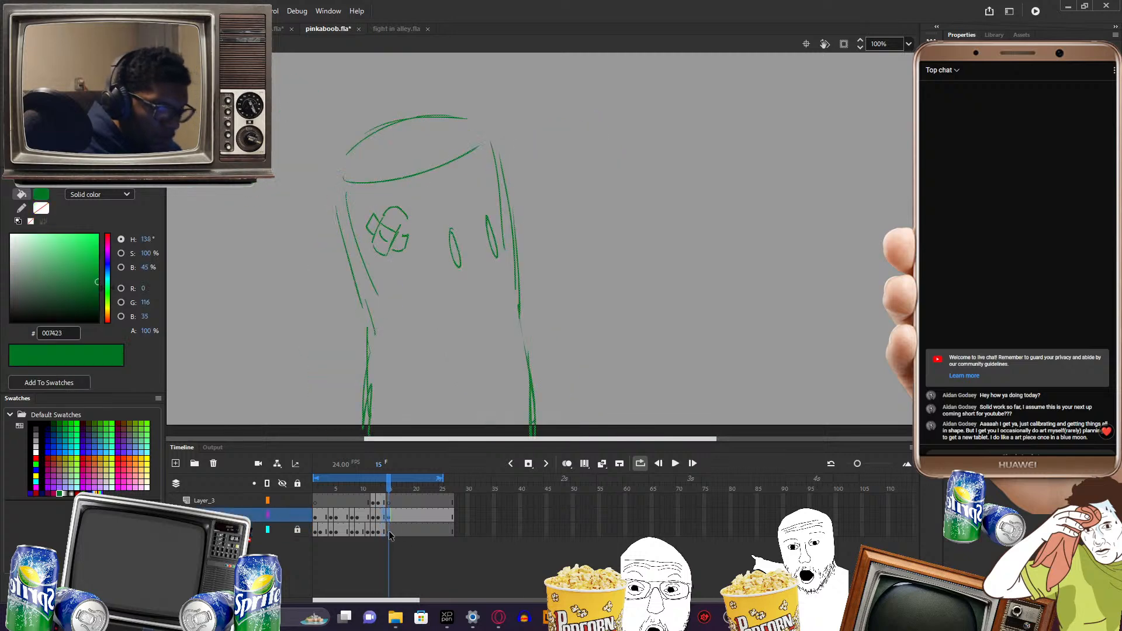
click(384, 528)
- Copy the bag drawing from frame 8 onto frame 15 of the bag layer, ahead of the pose taken from frame 11
mouse_move(386, 484)
mouse_down()
mouse_move(385, 496)
mouse_move(337, 504)
mouse_move(399, 510)
mouse_move(331, 528)
mouse_move(354, 528)
mouse_up()
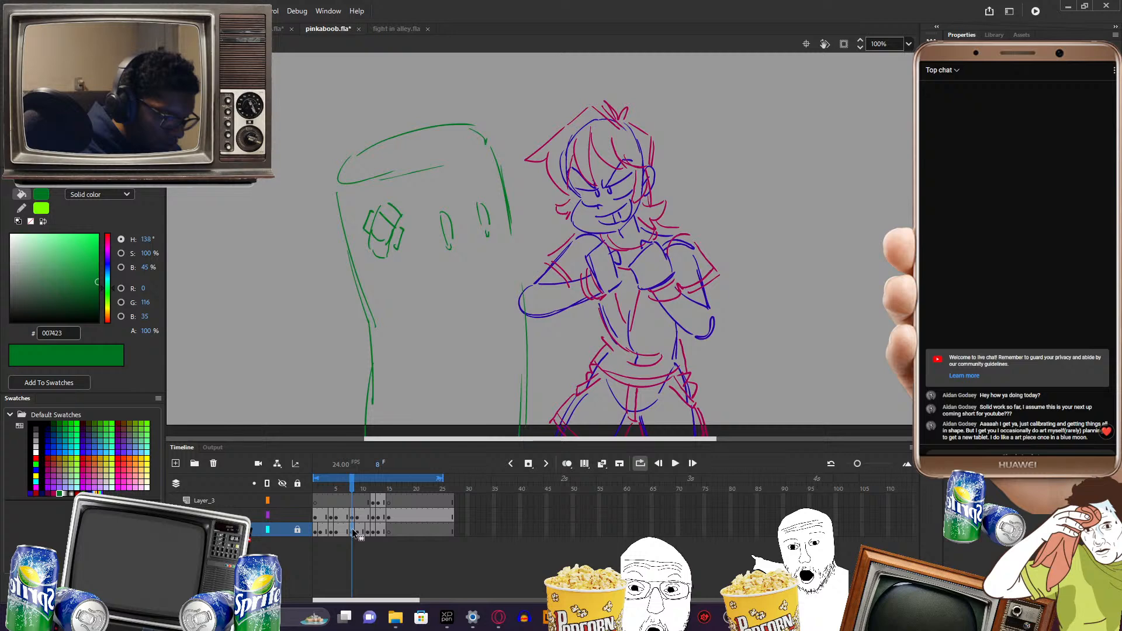
click(353, 517)
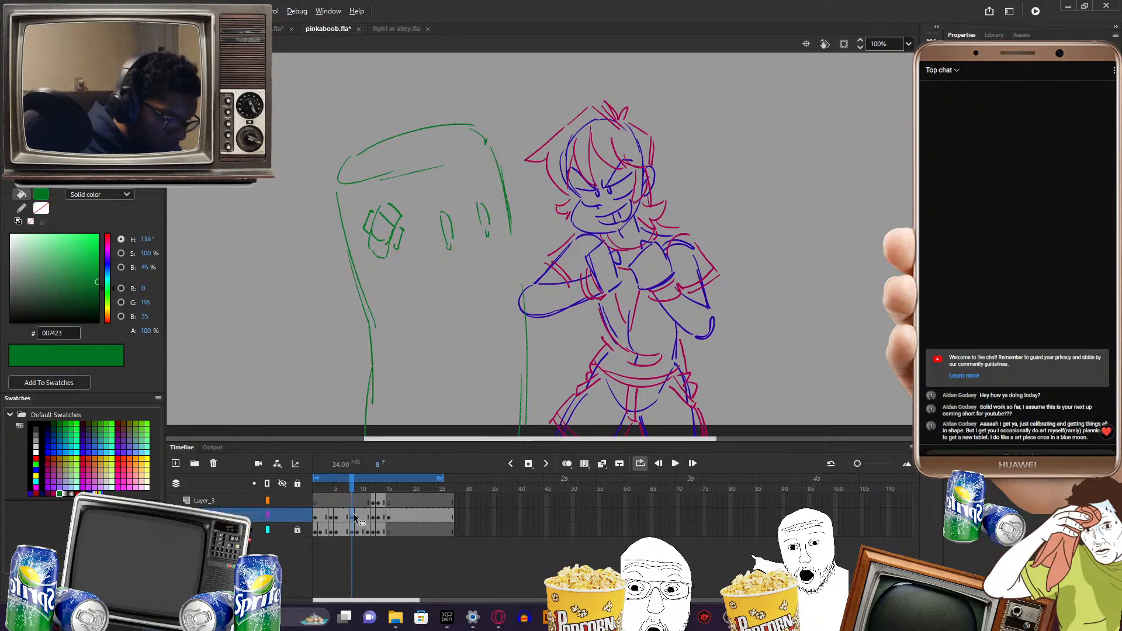
mouse_move(394, 509)
mouse_down()
mouse_move(408, 515)
mouse_move(380, 513)
mouse_up()
click(405, 513)
click(400, 528)
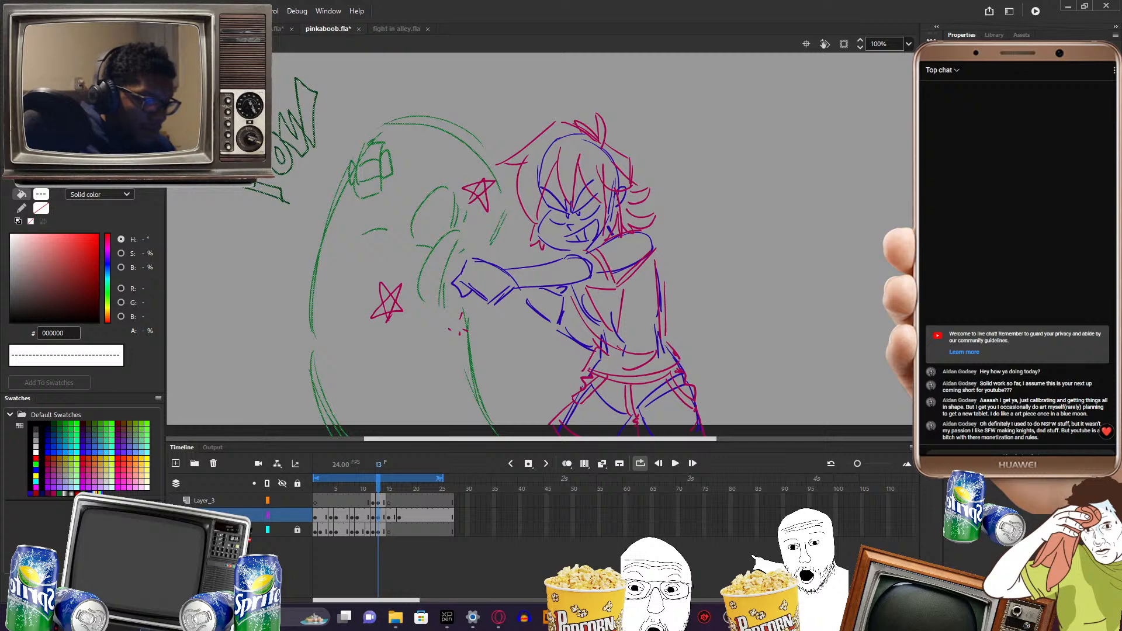
- Retime the bag layer's keyframes after the punch so the second bag pose starts on frame 16
drag(712, 440, 715, 439)
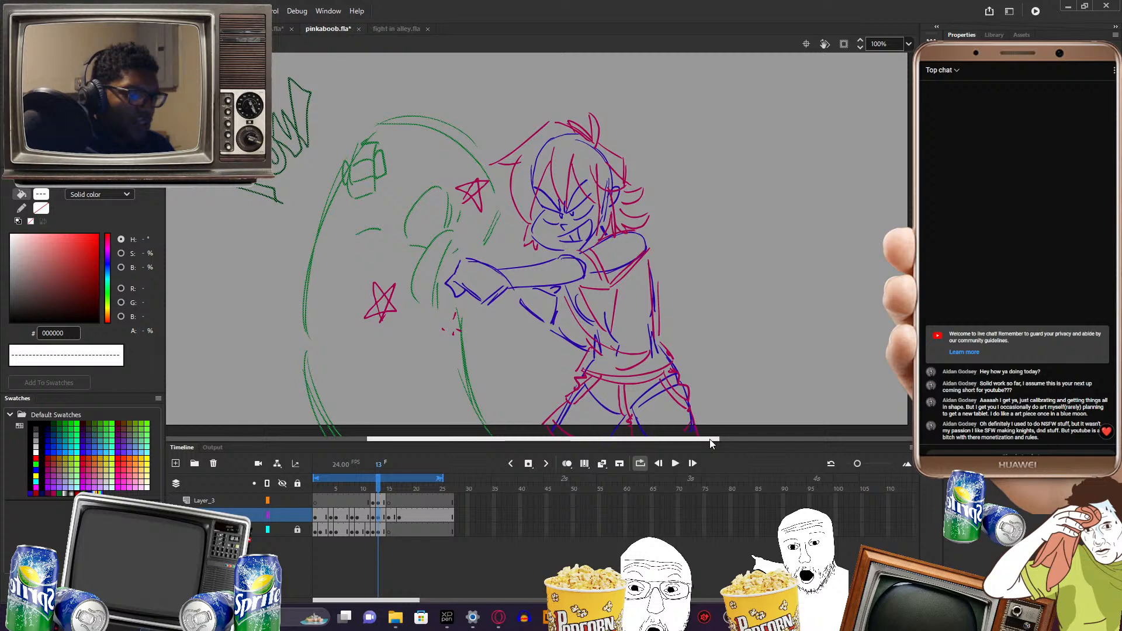
drag(709, 439, 712, 433)
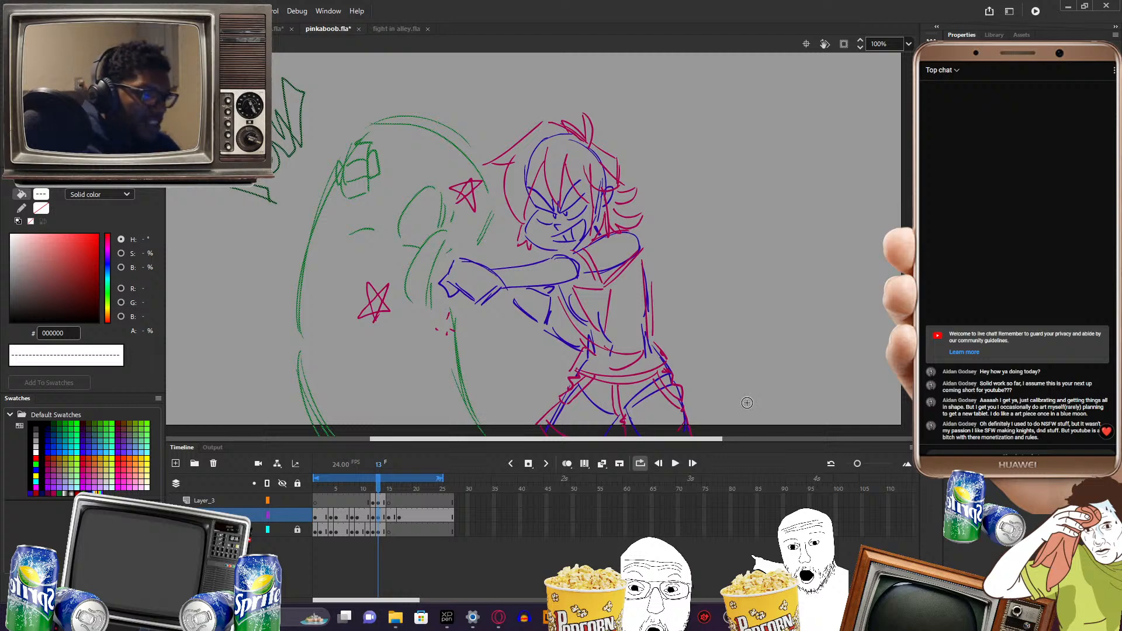
mouse_move(380, 484)
mouse_down()
mouse_move(403, 492)
mouse_move(395, 517)
mouse_move(383, 492)
mouse_move(357, 500)
mouse_move(394, 494)
mouse_up()
click(403, 518)
click(399, 513)
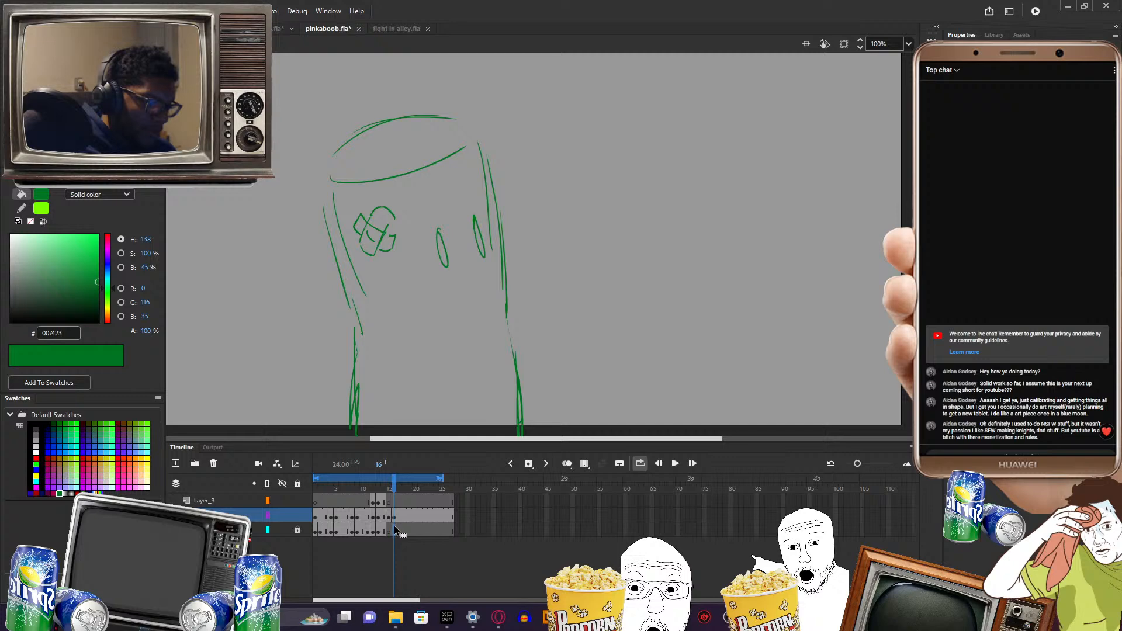
- Insert blank keyframes on frame 16 of Layer_3 and the character layer to match the bag layer
click(394, 526)
click(393, 504)
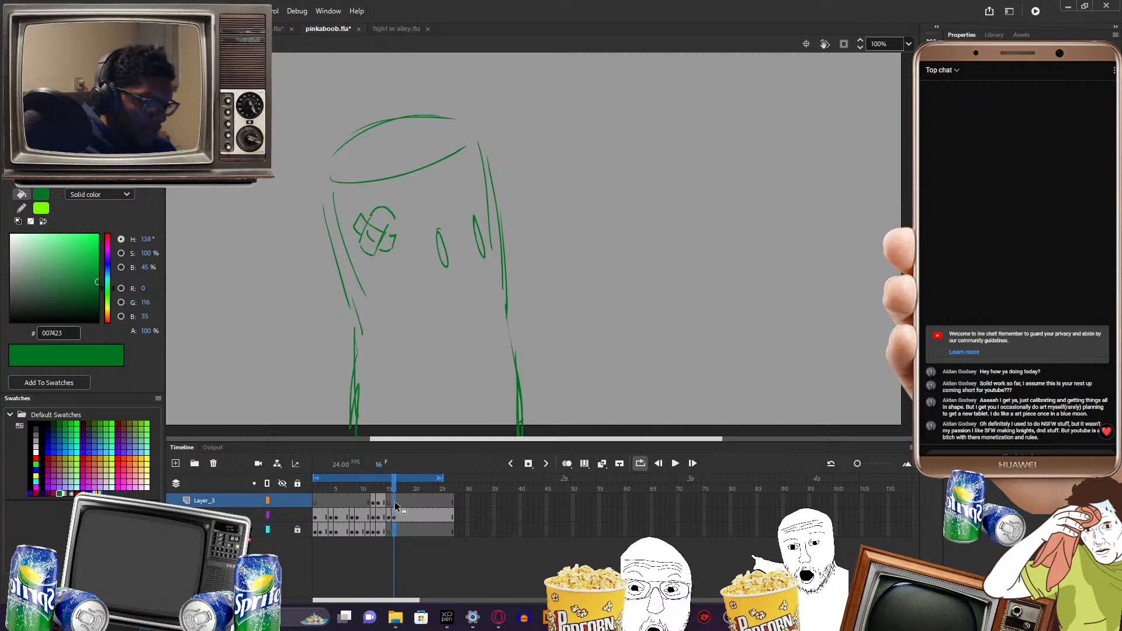
click(395, 530)
click(394, 516)
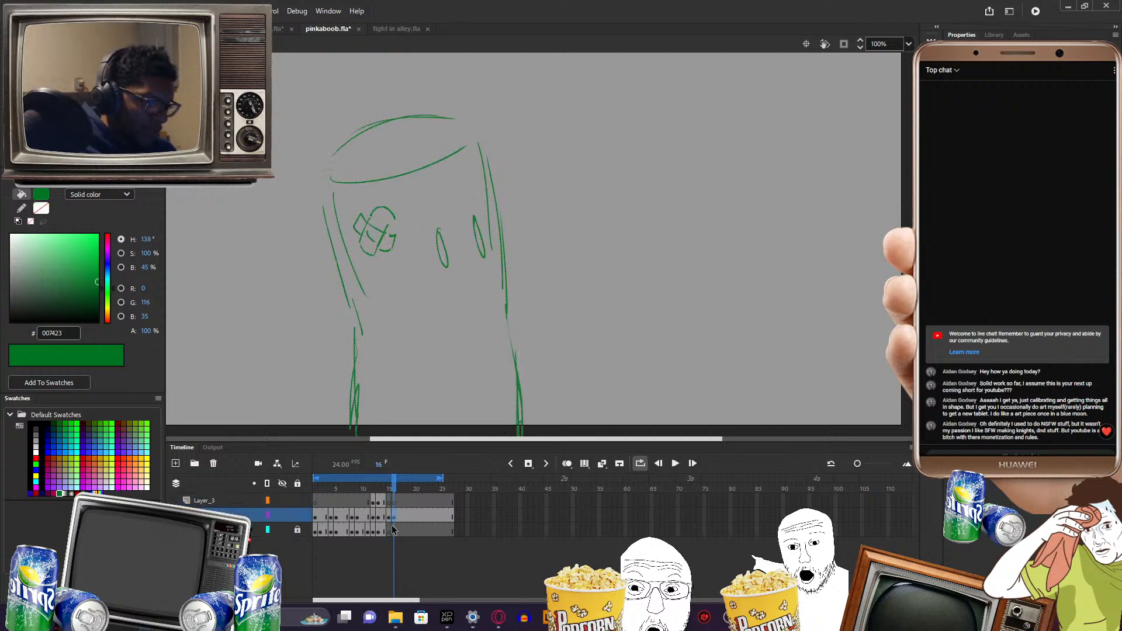
click(390, 531)
click(394, 517)
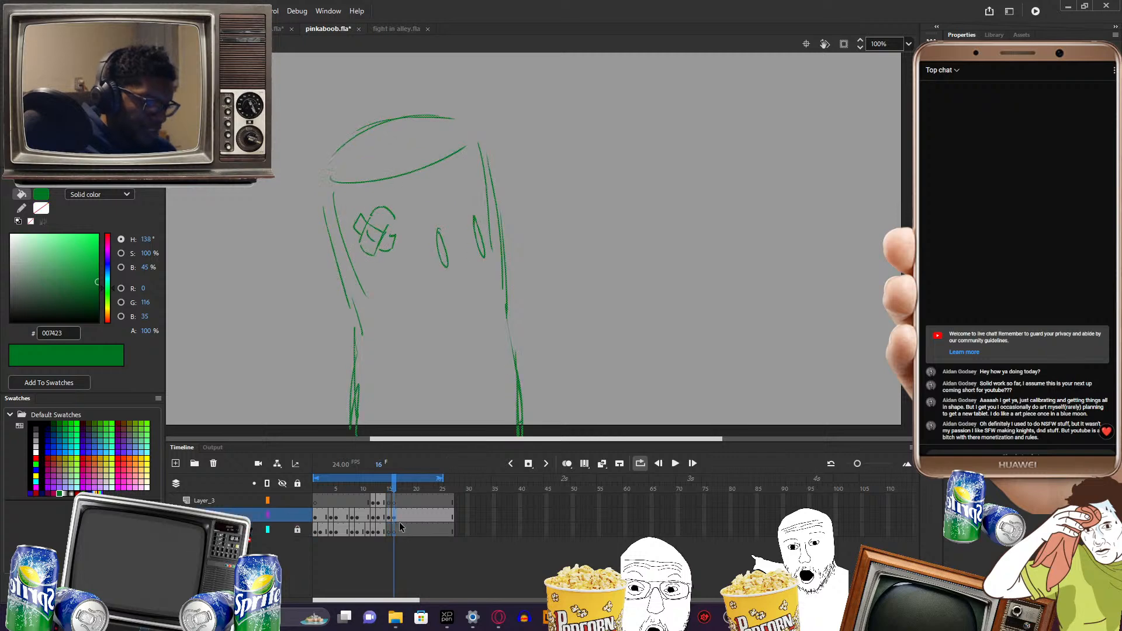
click(395, 531)
- Unlock the bottom character layer and go from the punch on frame 14 to the blank character frame 15
click(384, 530)
click(389, 516)
click(384, 504)
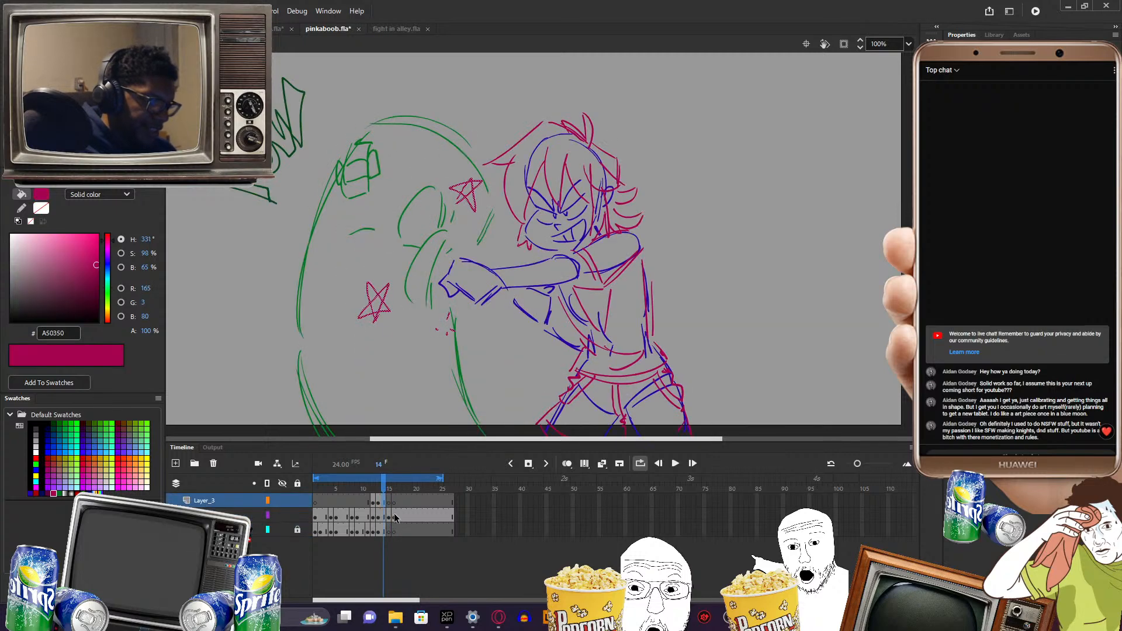
click(384, 531)
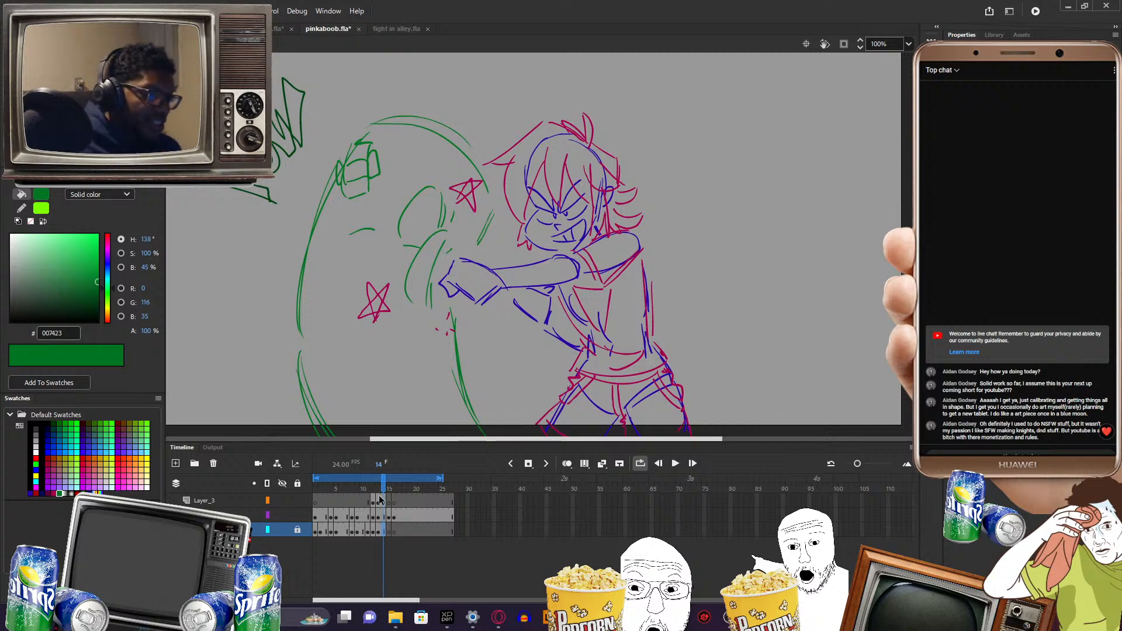
click(390, 490)
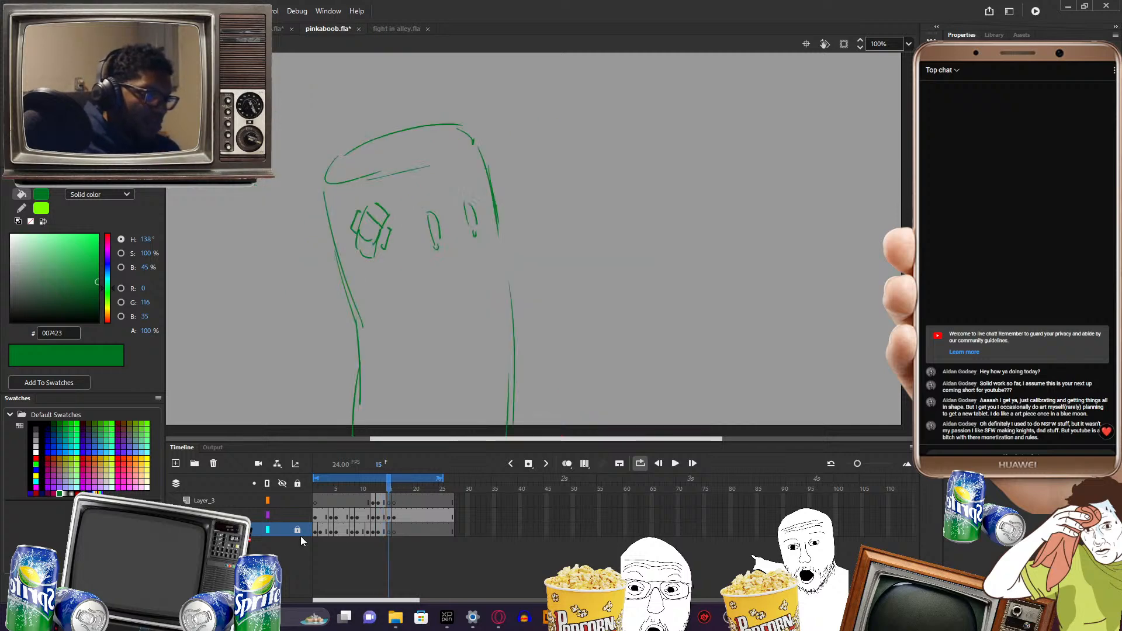
drag(374, 490, 390, 491)
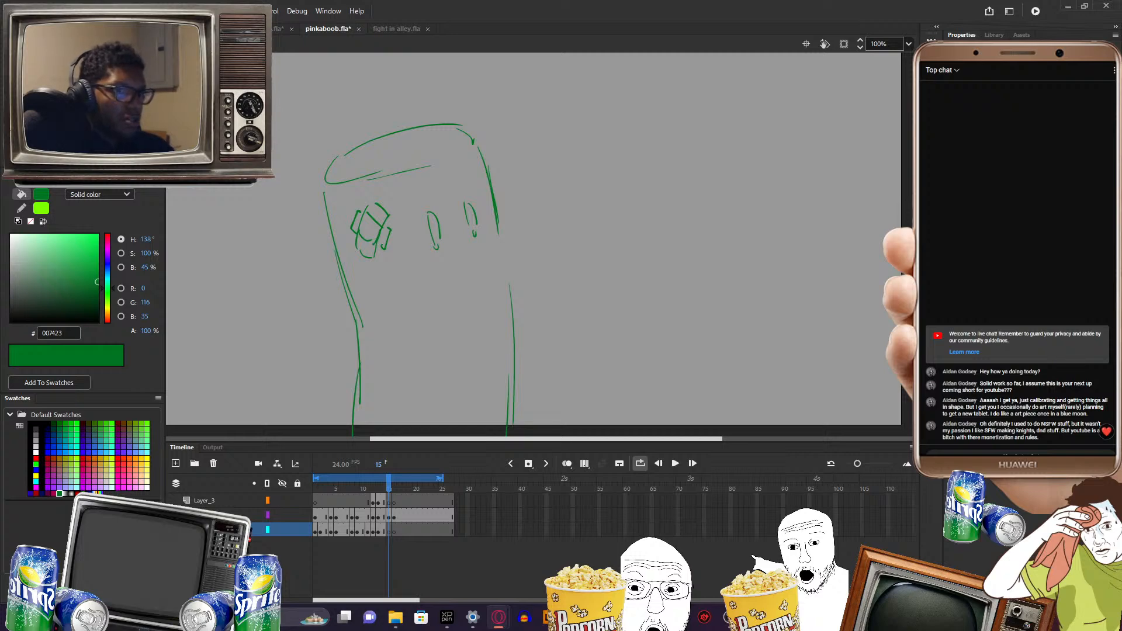
- Switch to the browser, skim the YouTube home page recommendations, and return to the animation
drag(695, 6, 522, 225)
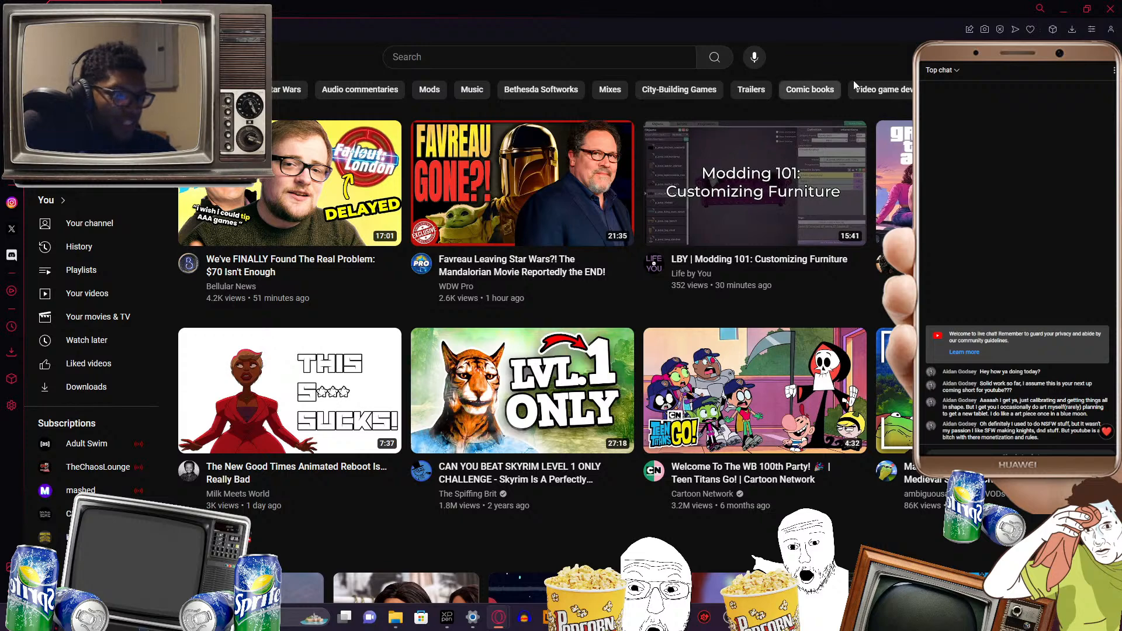
drag(925, 12, 807, 110)
scroll(854, 188, down, 15)
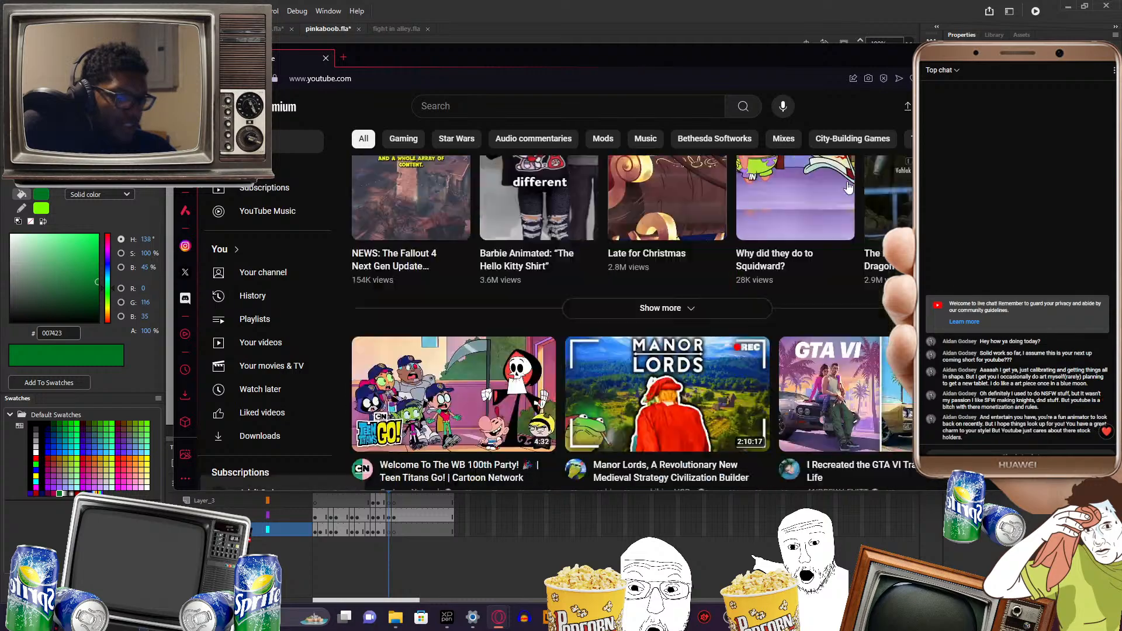
scroll(843, 185, up, 15)
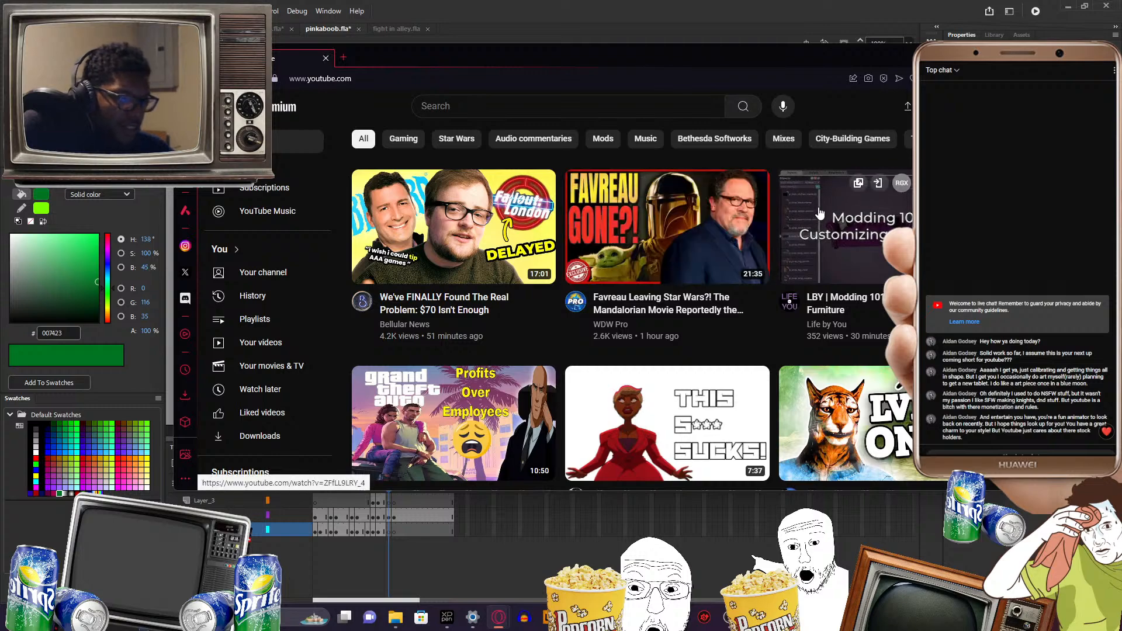
mouse_move(820, 211)
scroll(820, 212, down, 2)
scroll(818, 211, up, 2)
scroll(815, 211, down, 2)
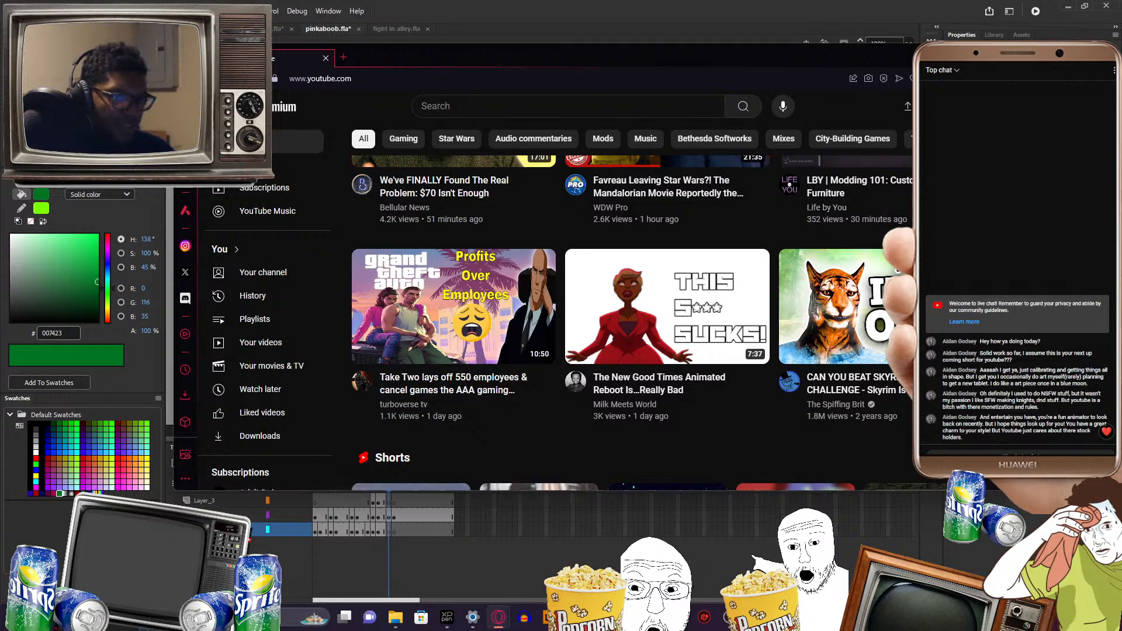
scroll(877, 207, up, 2)
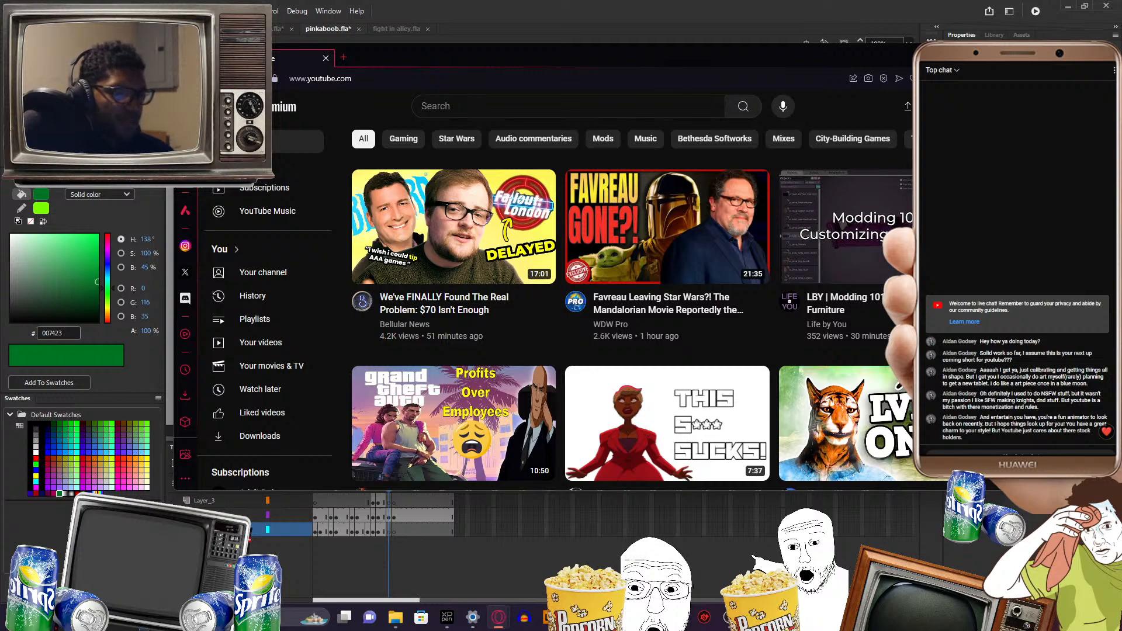
key(alt+Tab)
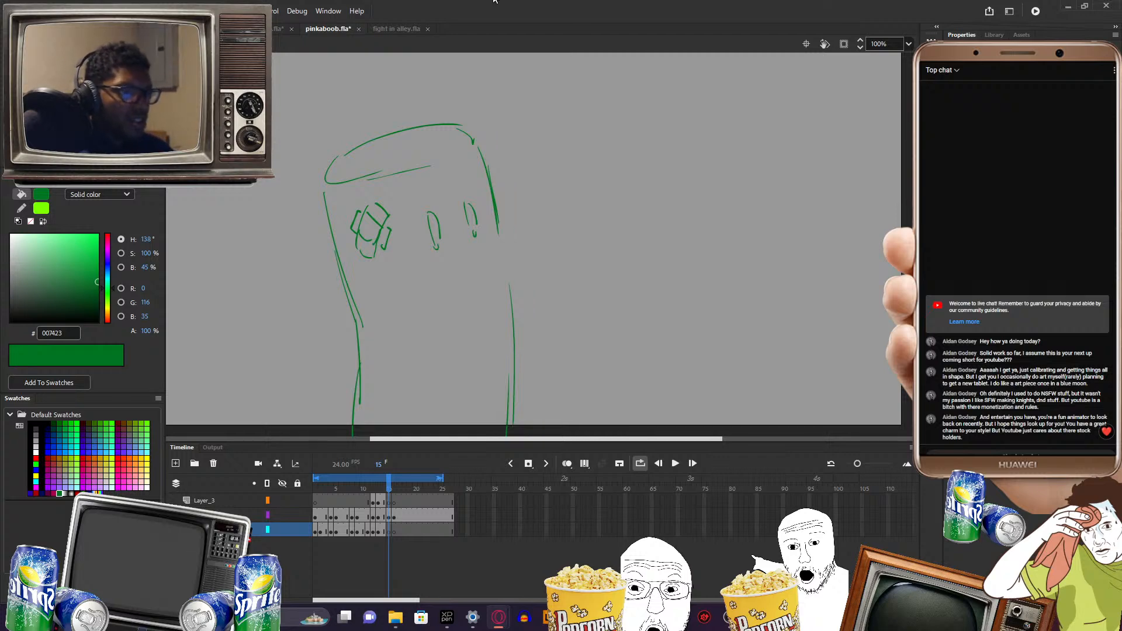
key(super+d)
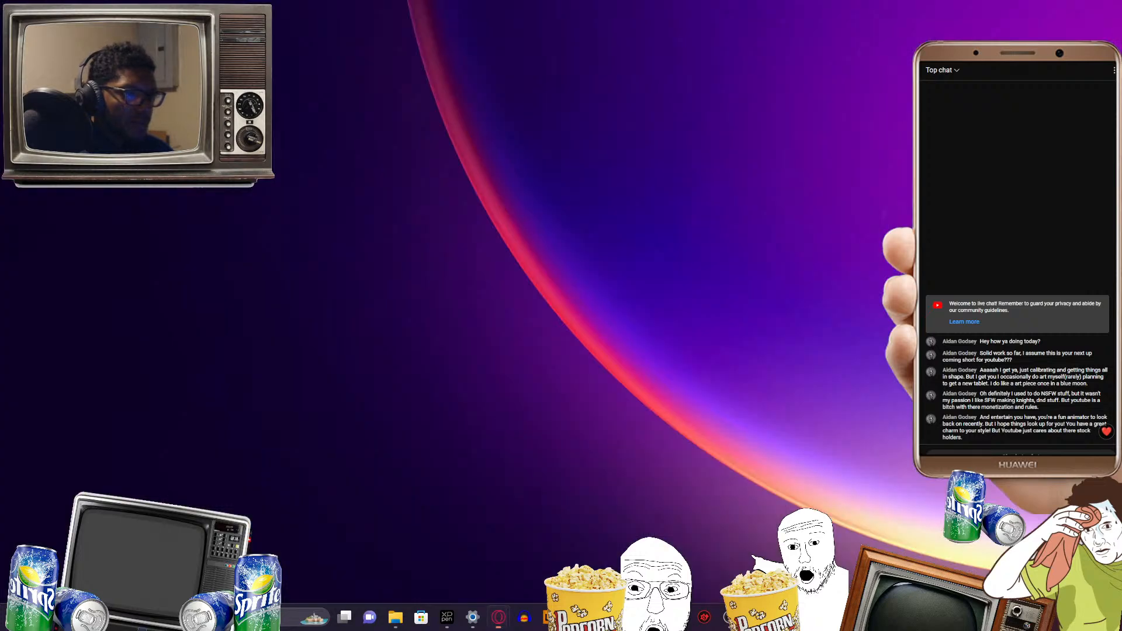
key(super+d)
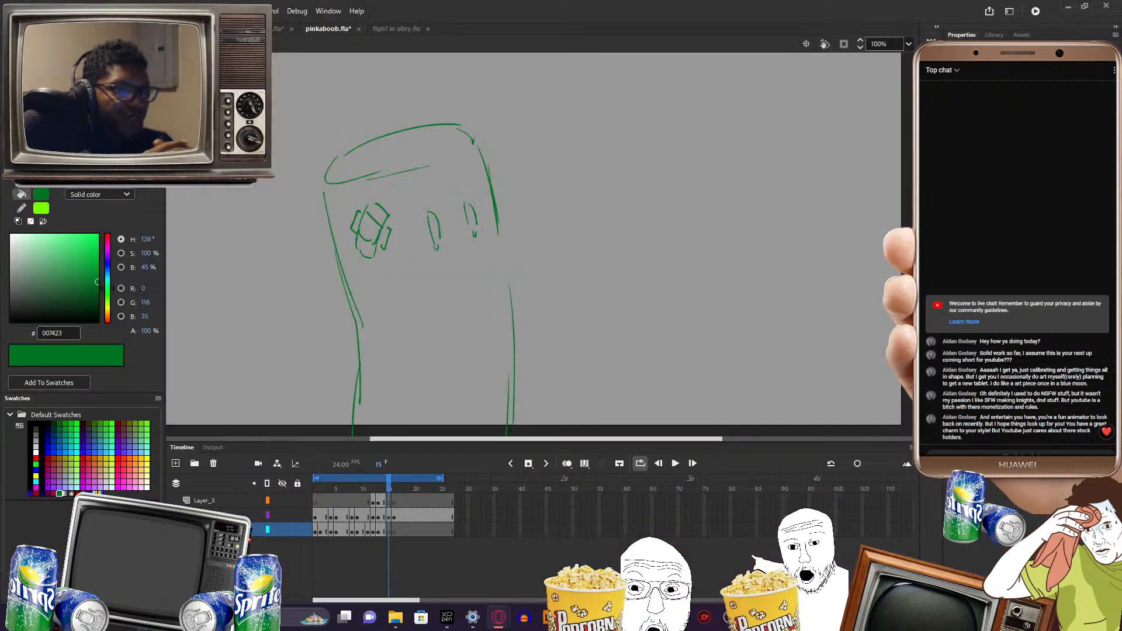
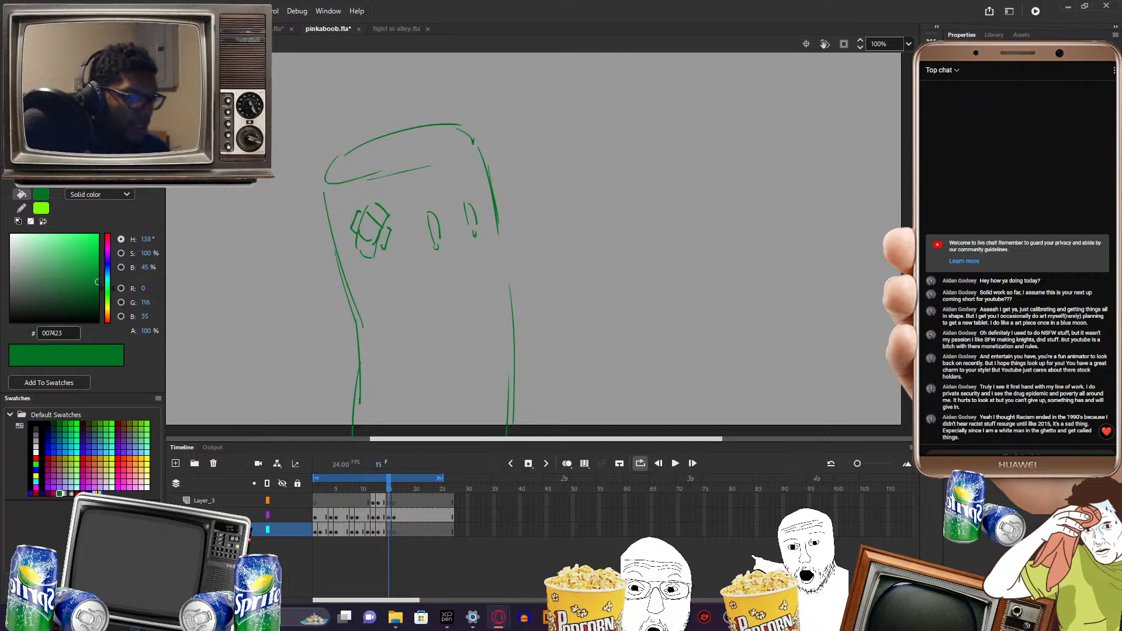
- Compare frames 14 and 15 again, select the bag layer, and stop on frame 15
drag(668, 439, 667, 440)
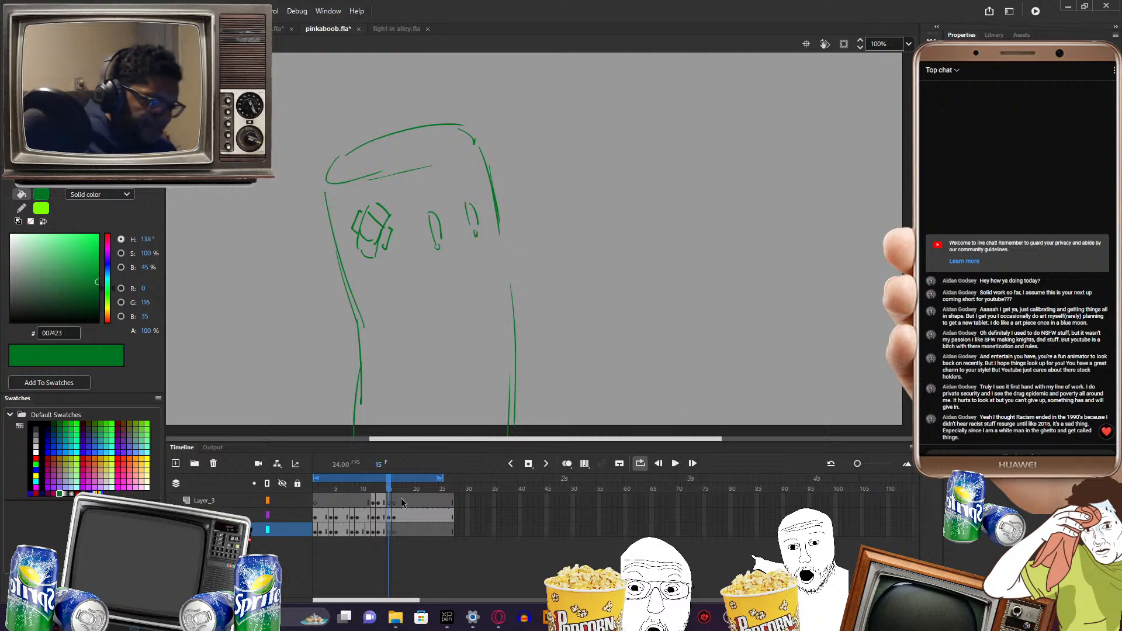
drag(389, 490, 383, 491)
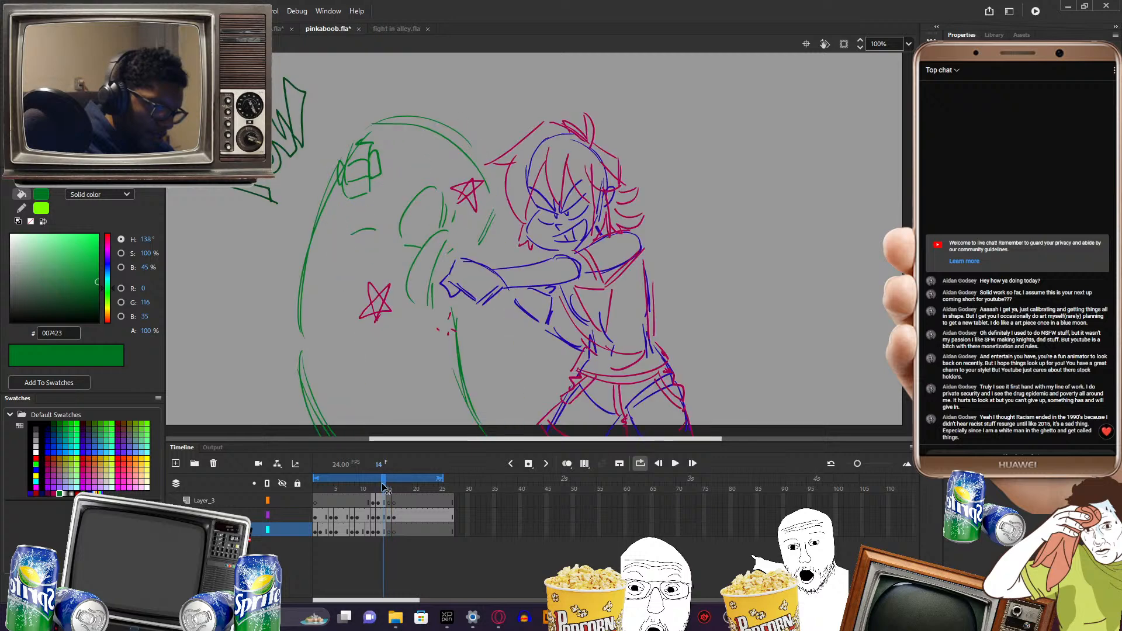
click(382, 518)
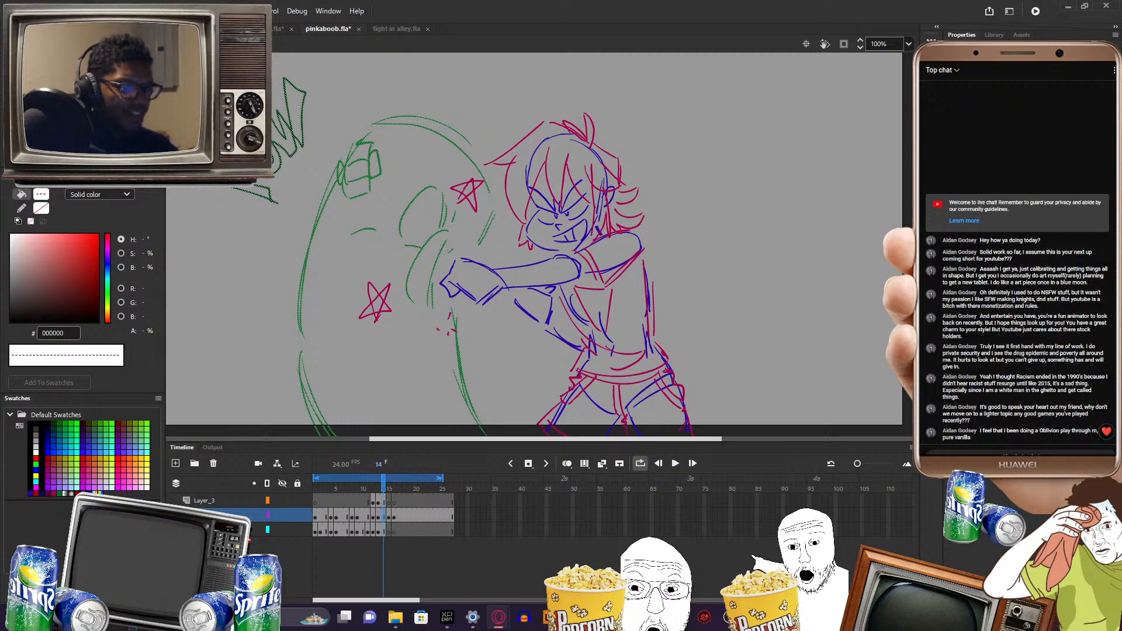
click(390, 491)
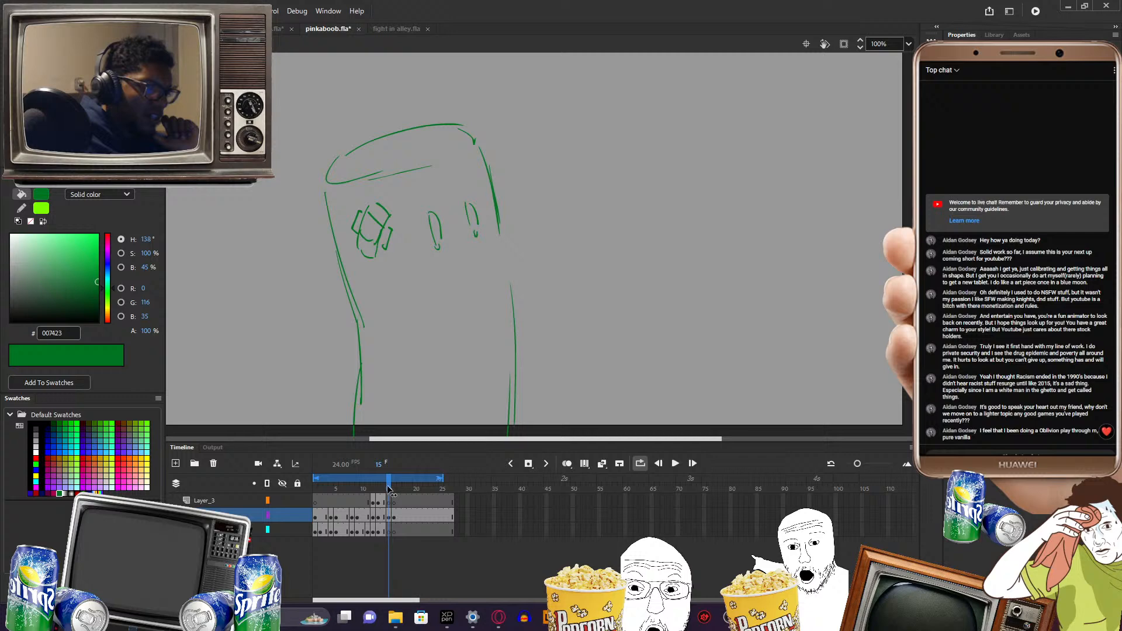
drag(387, 488, 388, 482)
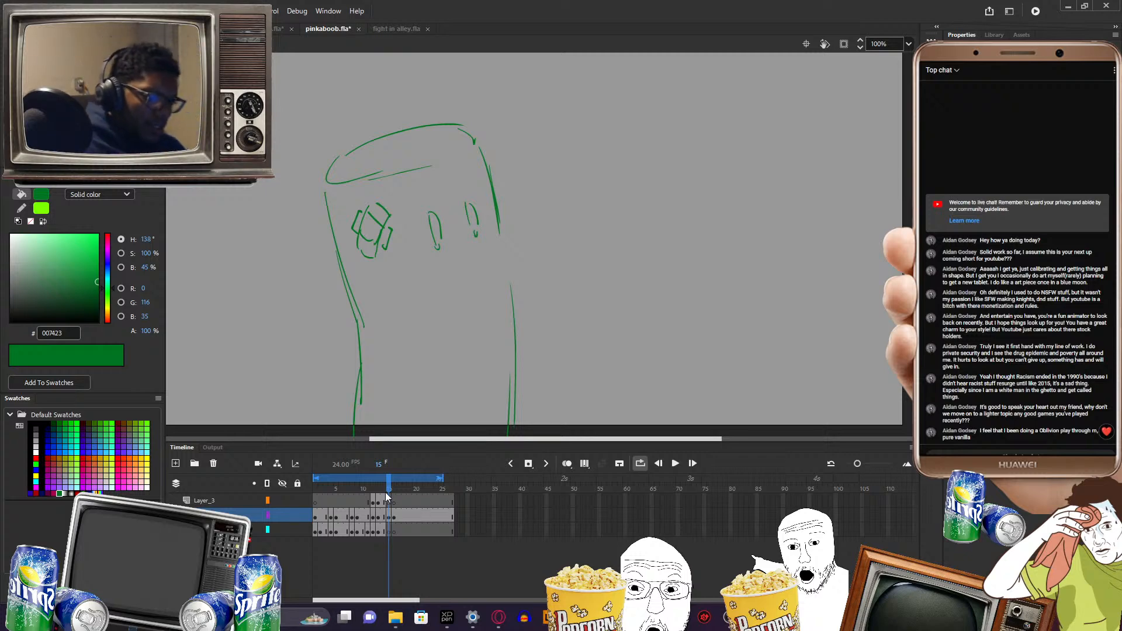
- Flip between the punch on frame 14 and the bag pose on frame 15 to judge the transition
drag(385, 492, 384, 481)
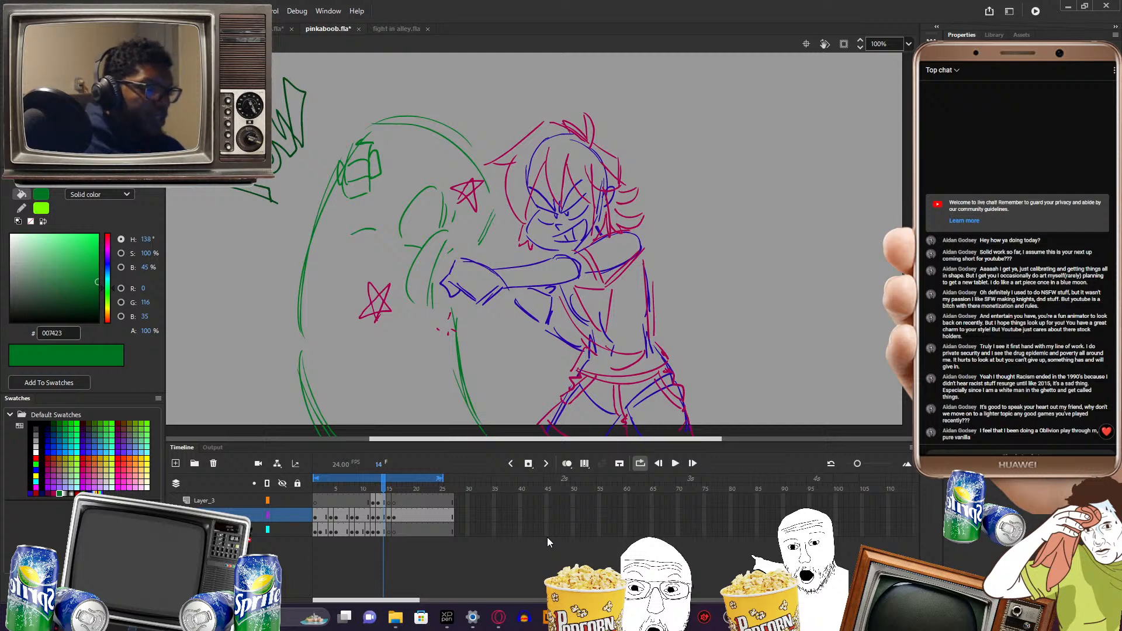
drag(383, 485, 388, 486)
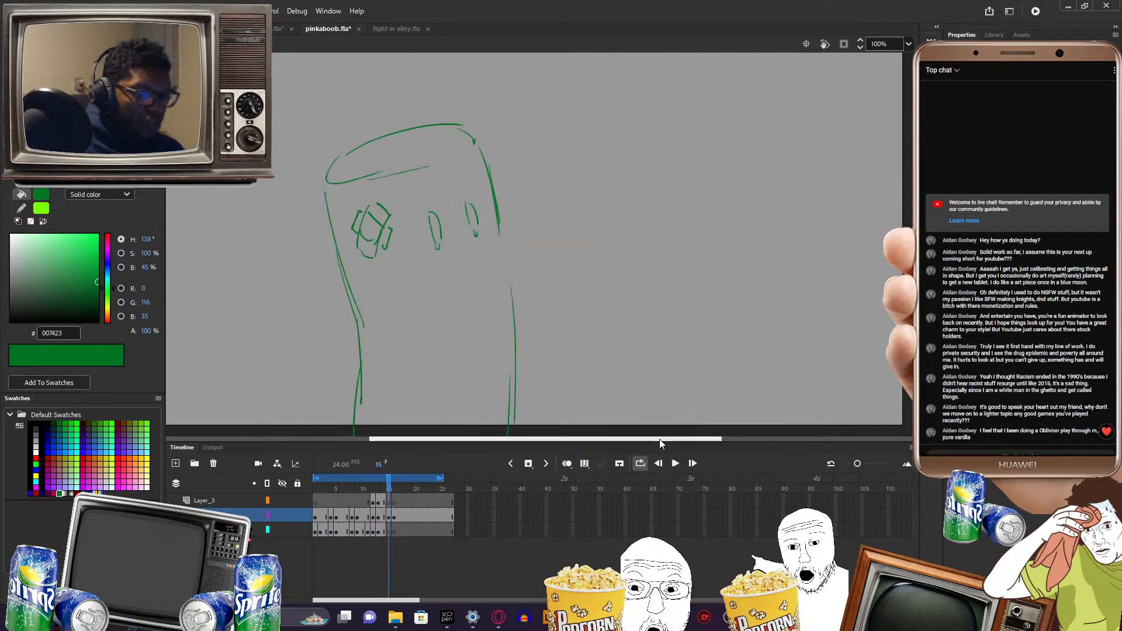
drag(663, 438, 661, 439)
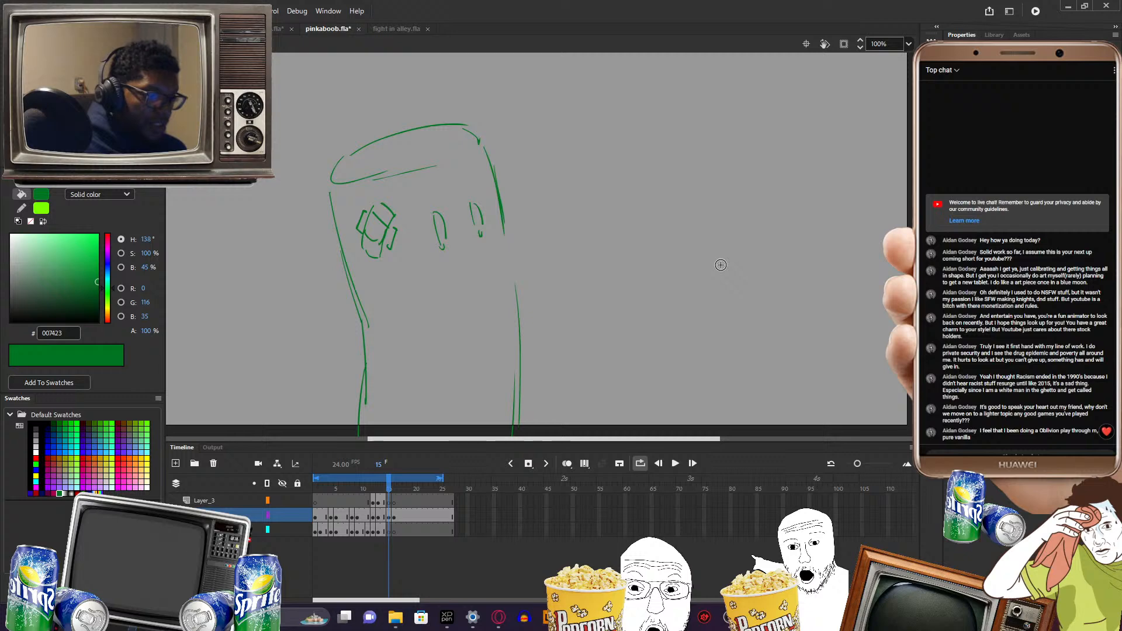
drag(386, 480, 383, 486)
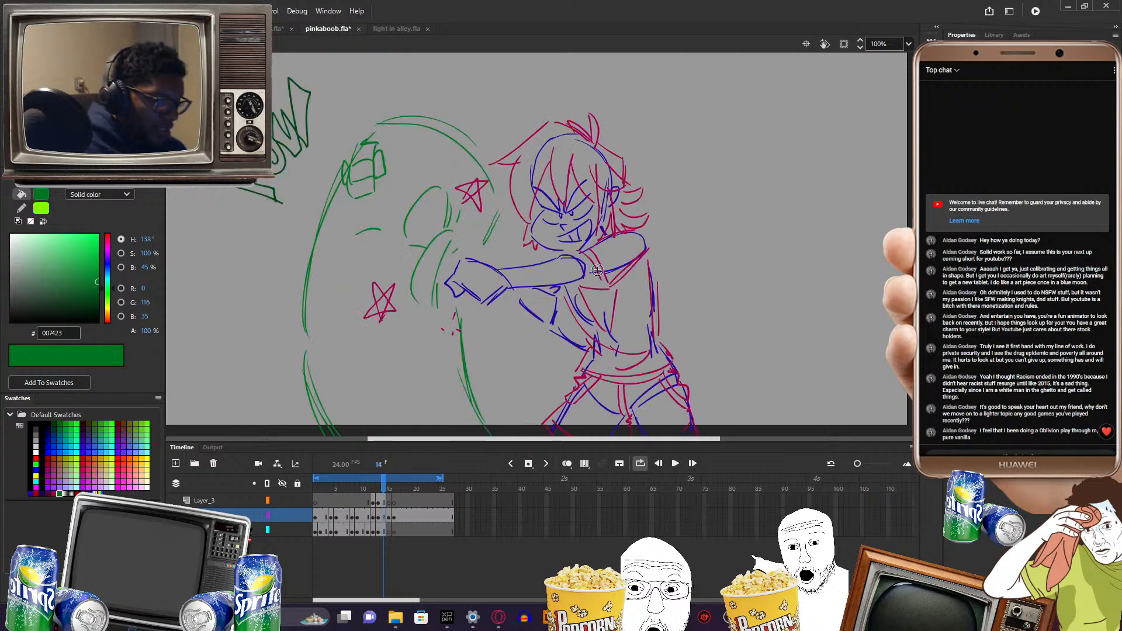
click(388, 488)
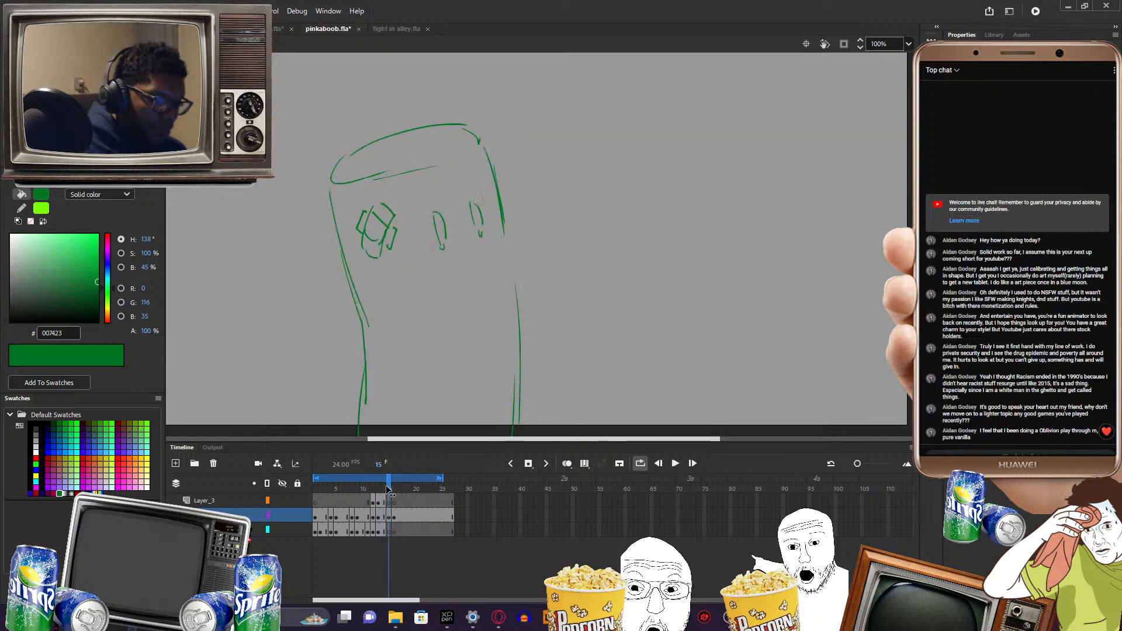
- Copy the squashed "POW" bag pose from frame 12 to frame 20 of the bag layer
click(379, 517)
click(374, 518)
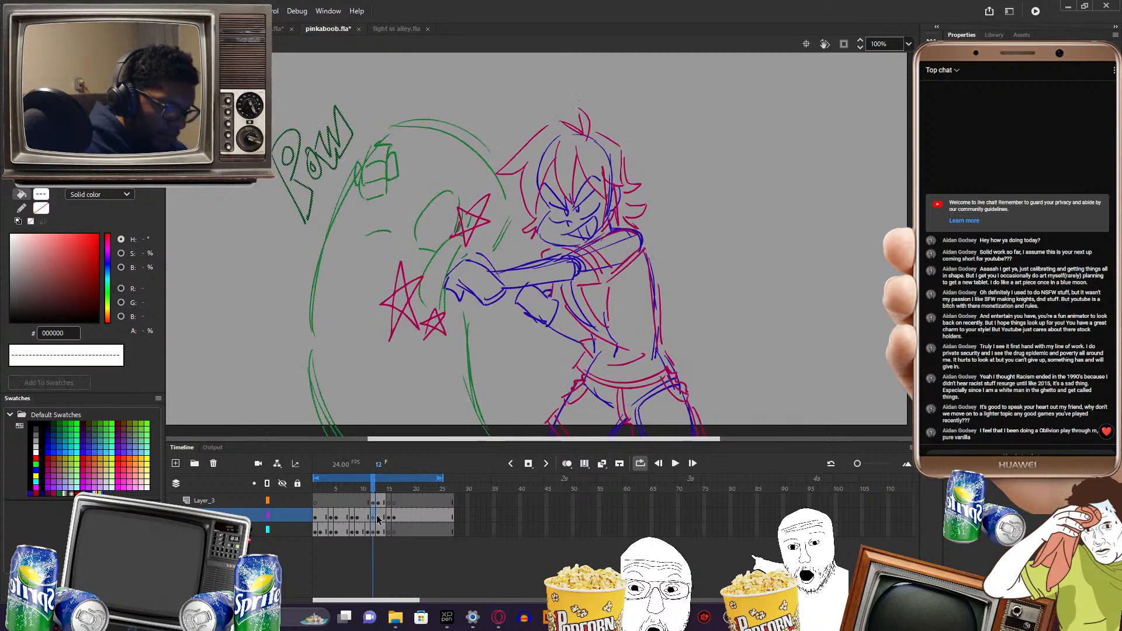
mouse_move(413, 516)
mouse_down()
mouse_move(397, 490)
mouse_move(411, 491)
mouse_move(351, 504)
mouse_move(390, 528)
mouse_up()
- Copy the character poses from frames 8 and 9 to frames 15 and 16 of the bottom character layer
click(352, 529)
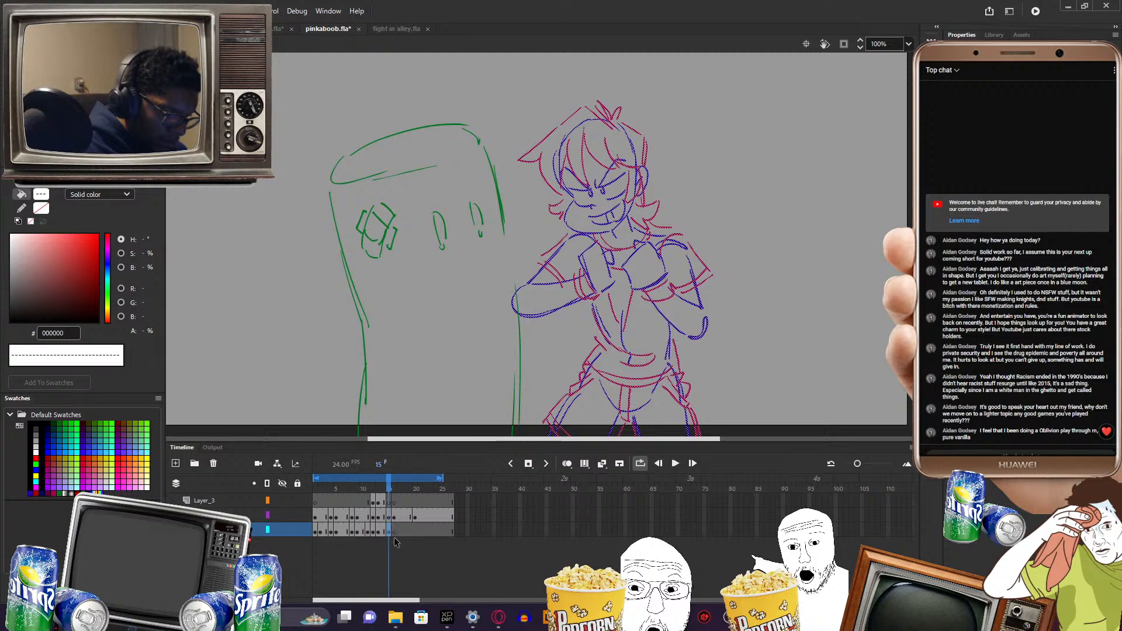
click(354, 532)
click(357, 532)
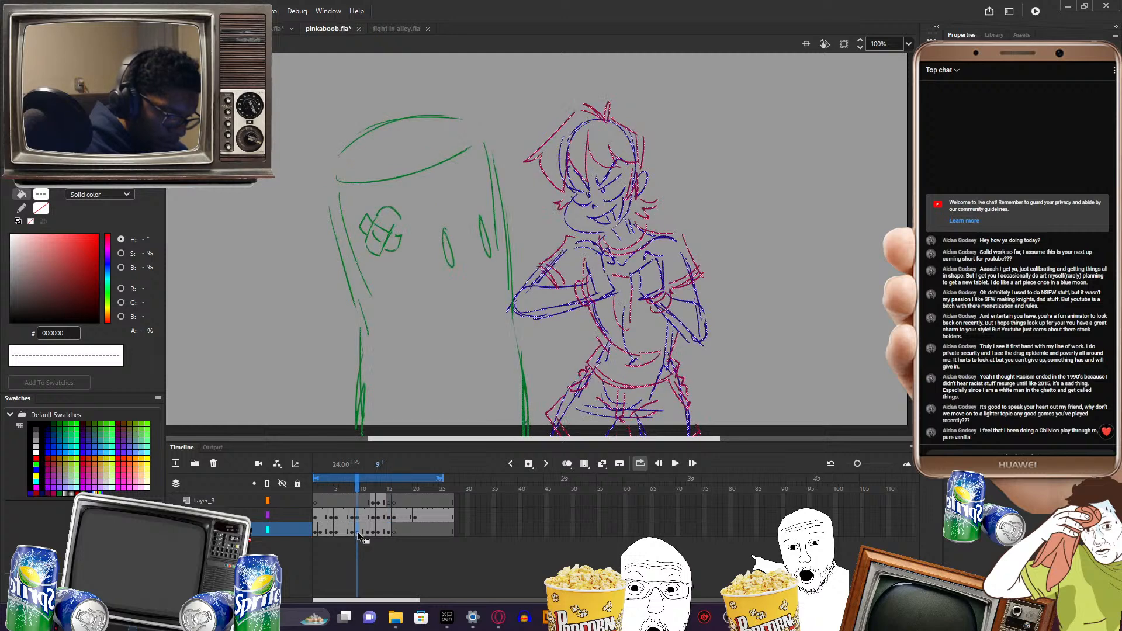
alt+drag(358, 527, 394, 530)
- Insert a blank keyframe on frame 20 of the character layer and turn on onion skinning
mouse_move(393, 483)
mouse_down()
mouse_move(366, 491)
mouse_move(421, 500)
mouse_up()
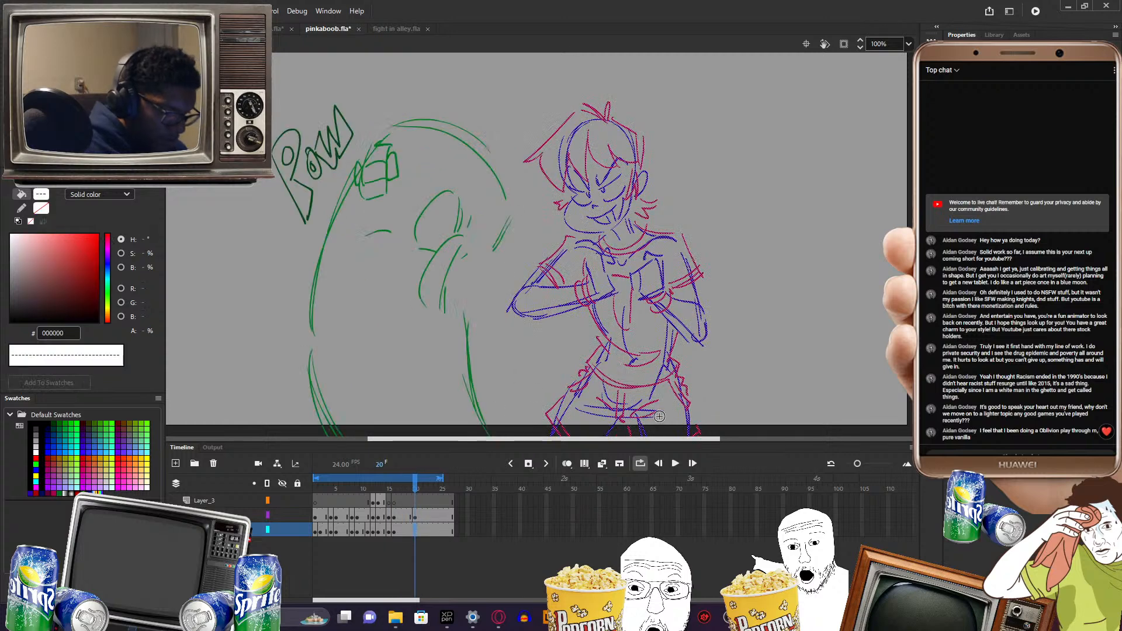
key(comma)
click(566, 464)
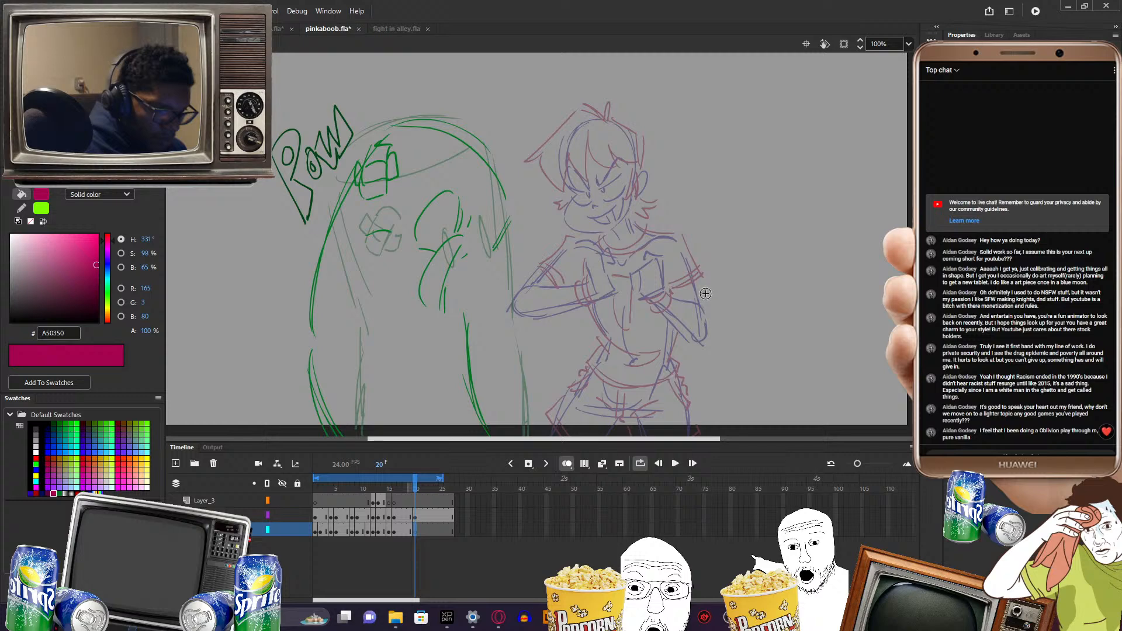
drag(621, 439, 630, 439)
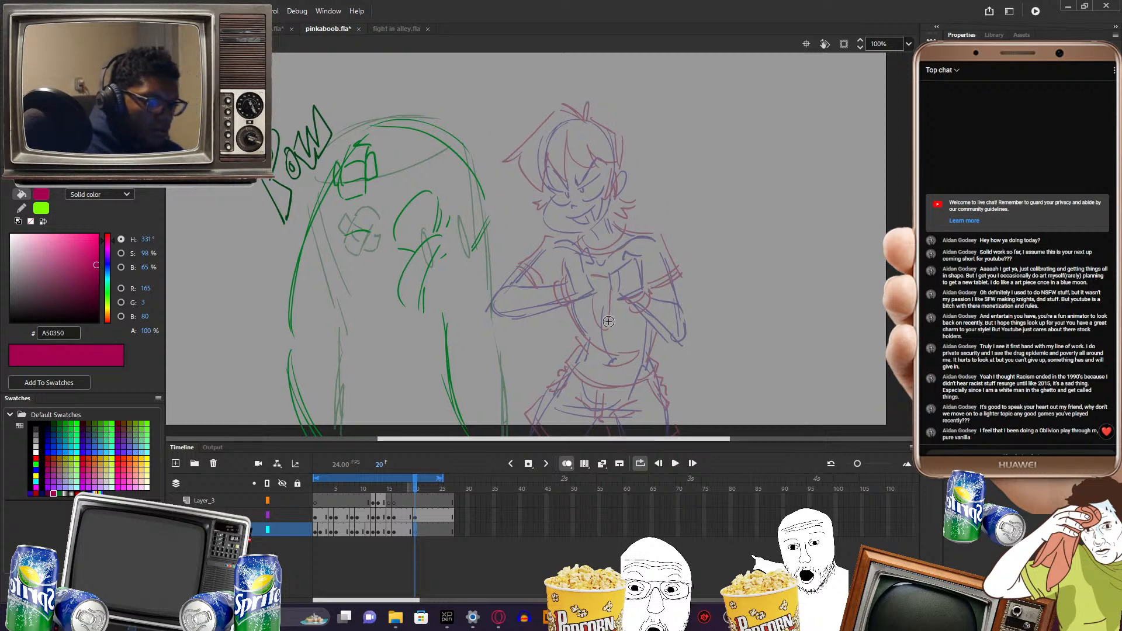
- Sample the blue 2B03A5 from the character's lines on frame 19 for the brush and return to frame 20
click(413, 488)
click(720, 246)
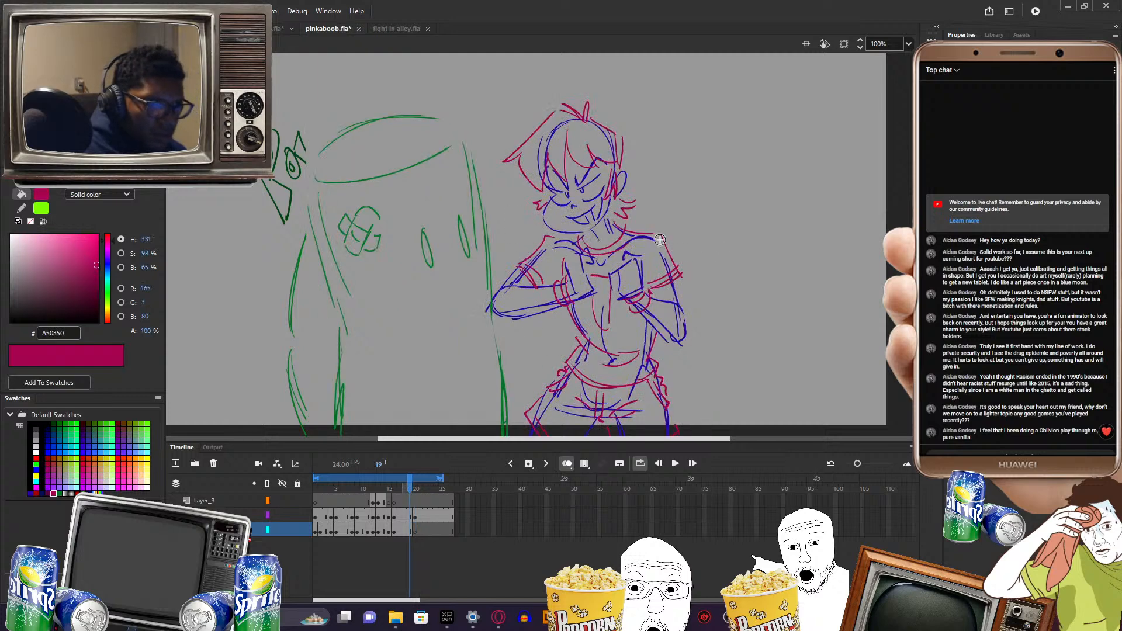
key(b)
key(i)
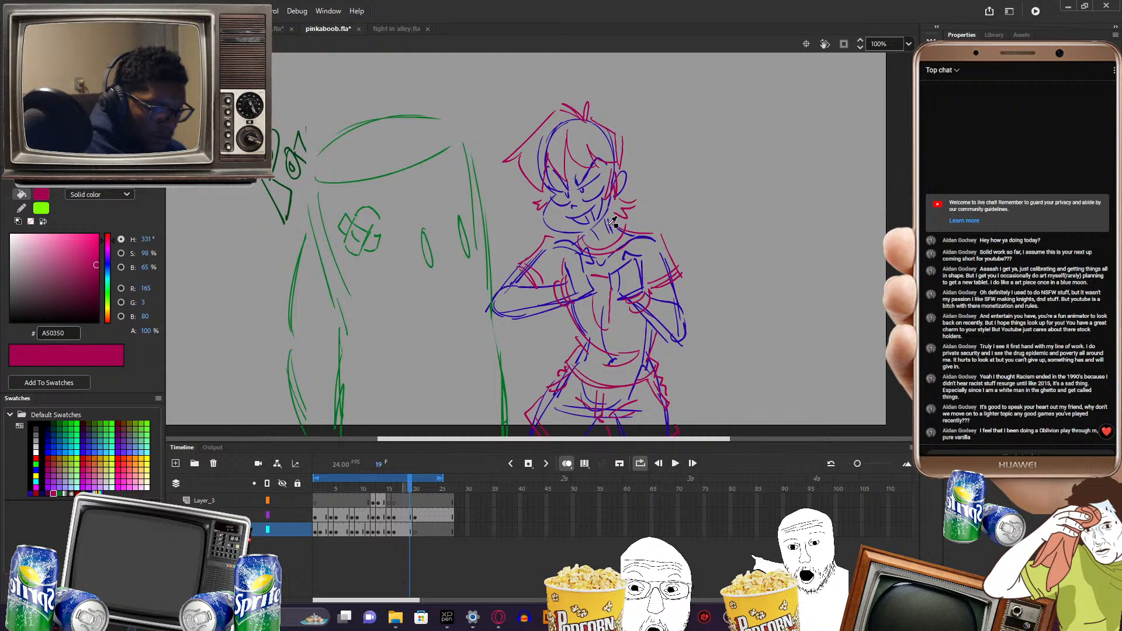
click(608, 228)
mouse_move(412, 489)
mouse_down()
mouse_move(388, 487)
mouse_move(415, 488)
mouse_up()
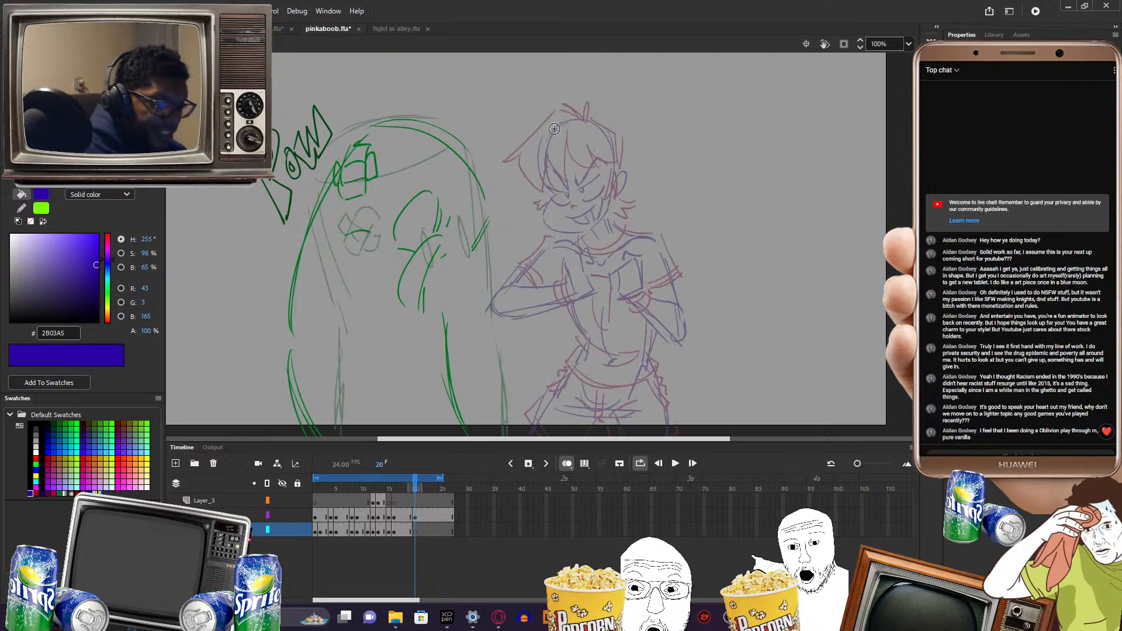
- Sketch the character's head with jaw and ear on frame 20, then shift it up toward the bag
mouse_move(553, 130)
mouse_down()
mouse_move(578, 124)
mouse_move(598, 140)
mouse_move(571, 126)
mouse_move(539, 161)
mouse_move(555, 196)
mouse_move(551, 229)
mouse_move(575, 232)
mouse_move(599, 208)
mouse_move(595, 225)
mouse_move(611, 203)
mouse_up()
mouse_move(609, 147)
mouse_down()
mouse_move(617, 196)
mouse_move(601, 159)
mouse_move(552, 188)
mouse_up()
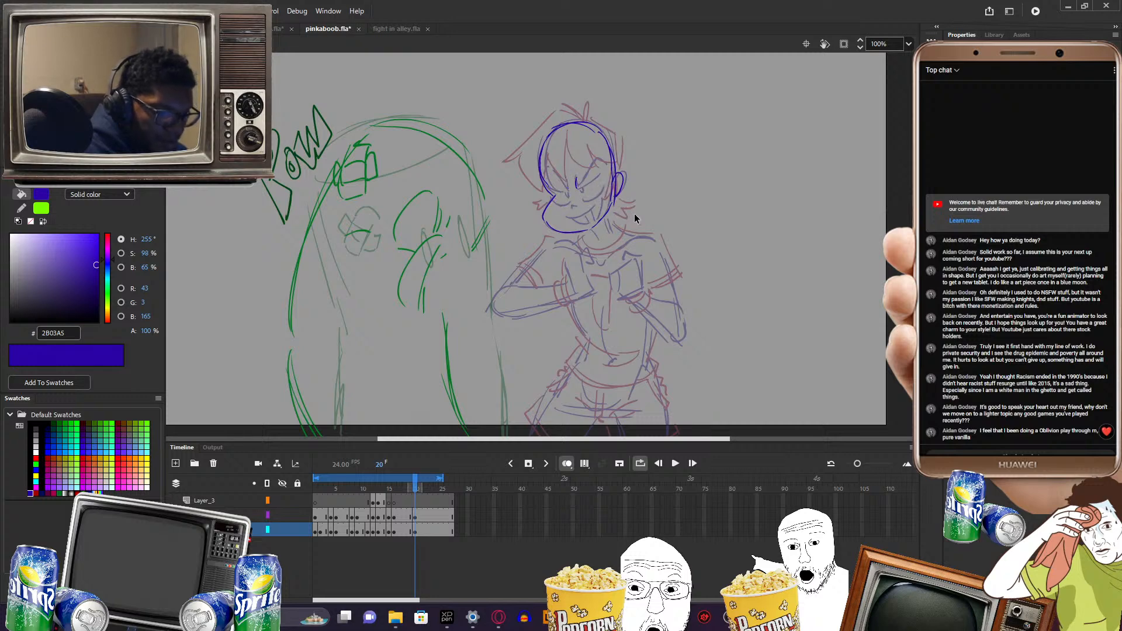
click(414, 533)
key(q)
mouse_move(629, 230)
mouse_down()
mouse_move(684, 198)
mouse_move(590, 193)
mouse_up()
click(631, 301)
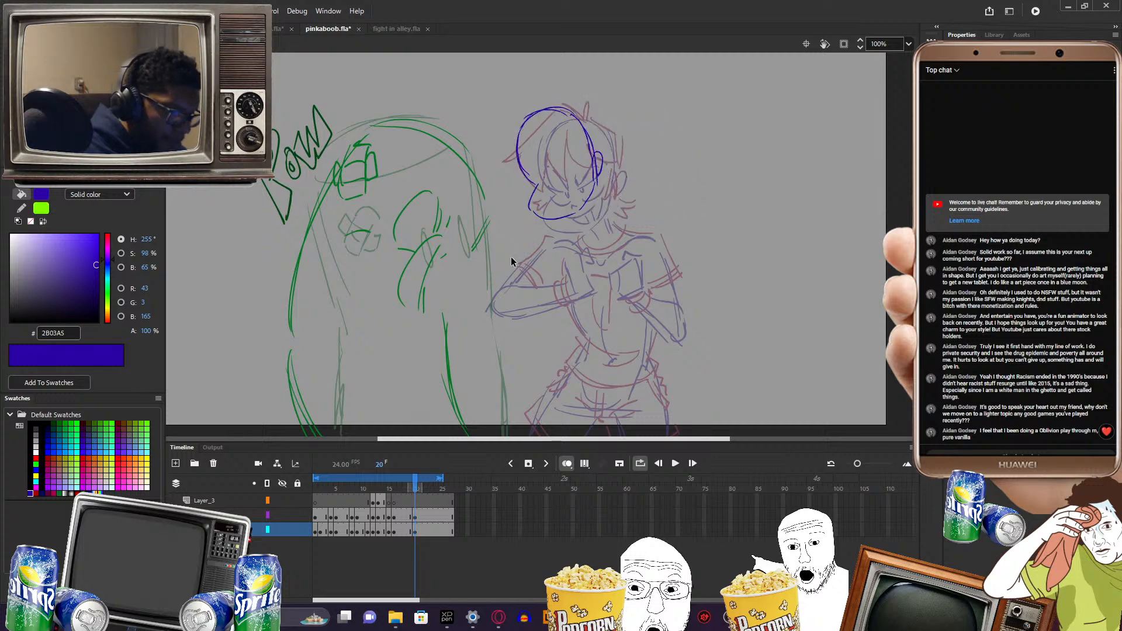
- Sketch the character's neck, shoulders, chest, waist and hips in blue below the head on frame 20
key(b)
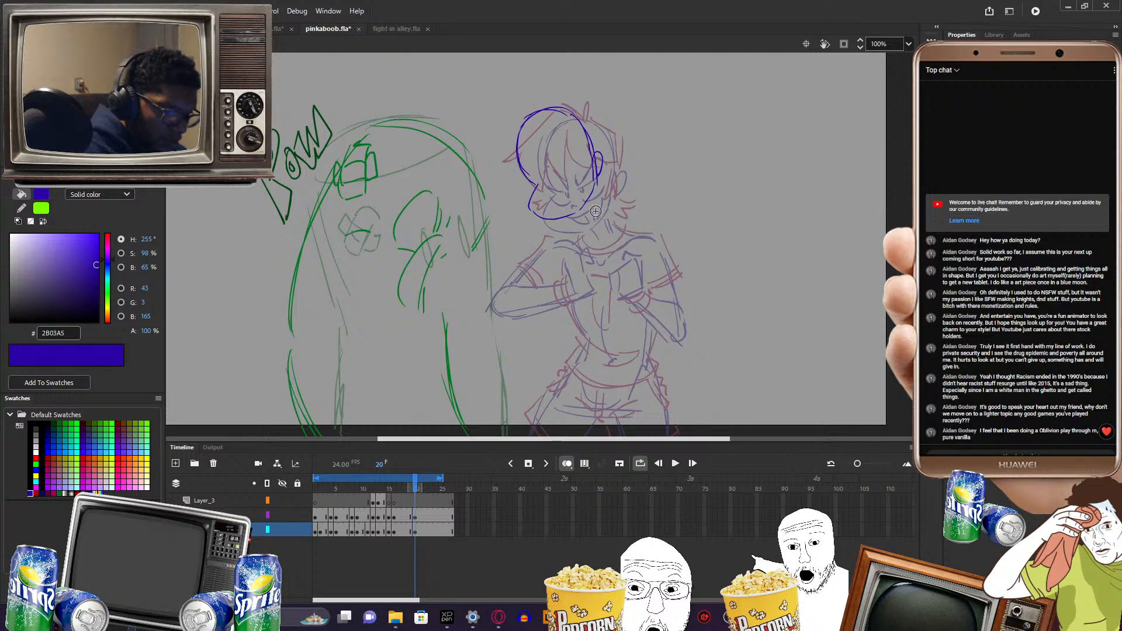
drag(614, 205, 545, 219)
drag(614, 178, 613, 293)
drag(557, 234, 595, 291)
mouse_move(624, 198)
mouse_down()
mouse_move(641, 275)
mouse_move(648, 262)
mouse_up()
mouse_move(590, 266)
mouse_down()
mouse_move(638, 256)
mouse_move(587, 279)
mouse_move(580, 302)
mouse_up()
mouse_move(587, 276)
mouse_down()
mouse_move(579, 304)
mouse_move(645, 314)
mouse_up()
drag(643, 275, 652, 310)
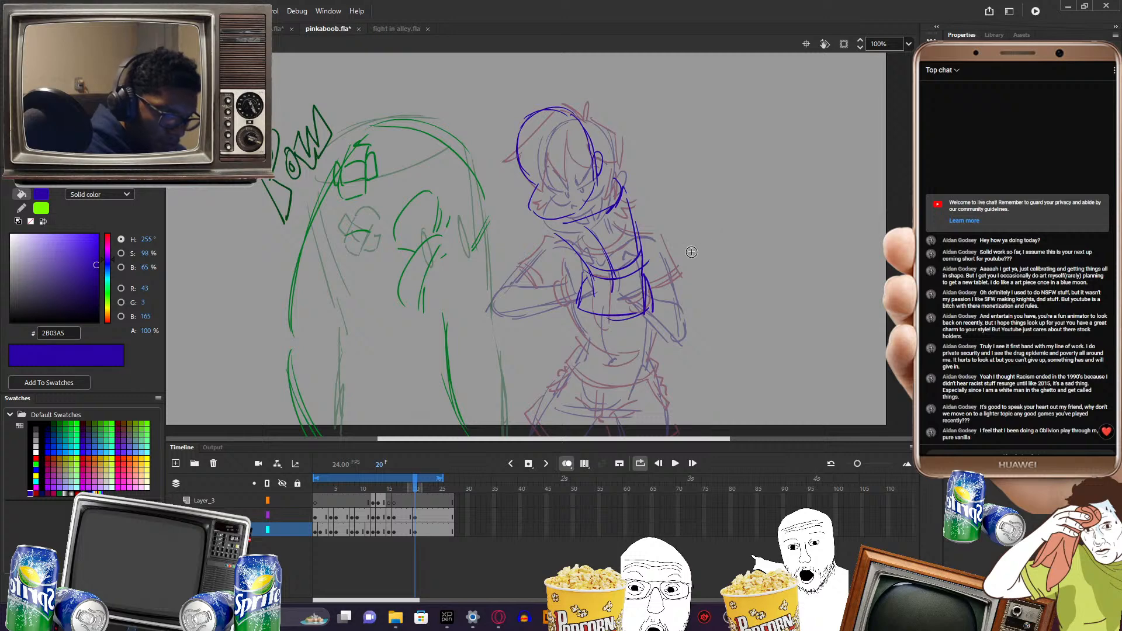
mouse_move(586, 298)
mouse_down()
mouse_move(563, 338)
mouse_move(635, 345)
mouse_move(615, 342)
mouse_move(643, 337)
mouse_up()
drag(646, 295, 652, 338)
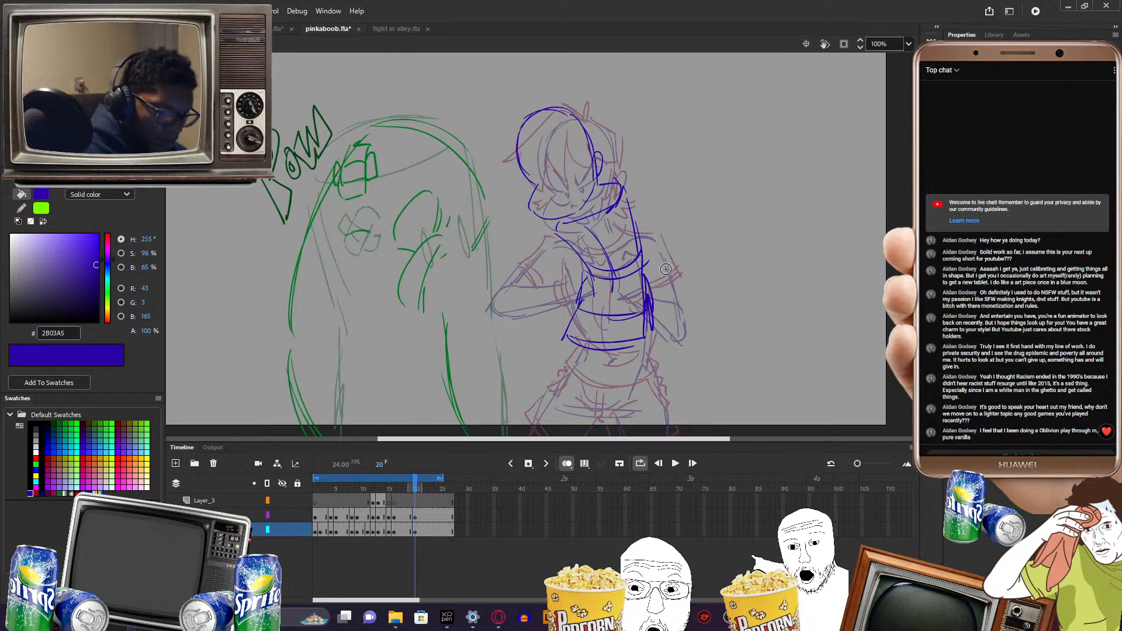
- Select the whole head and torso sketch, rotate it clockwise to lean back, and move it away from the bag
key(l)
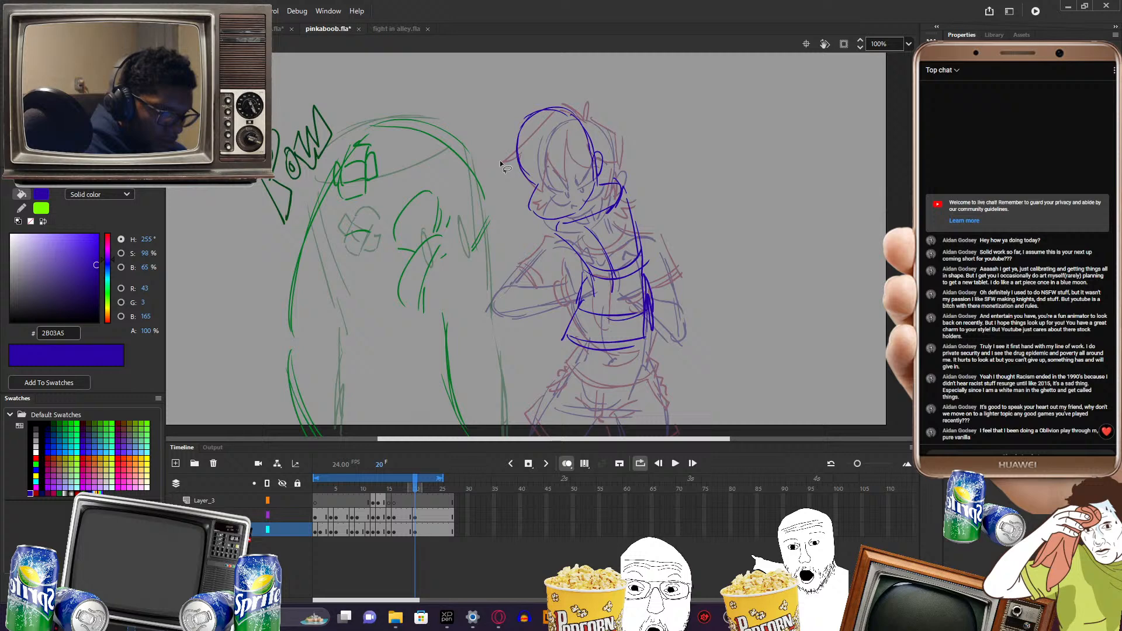
mouse_move(500, 165)
mouse_down()
mouse_move(529, 289)
mouse_move(556, 82)
mouse_move(507, 146)
mouse_up()
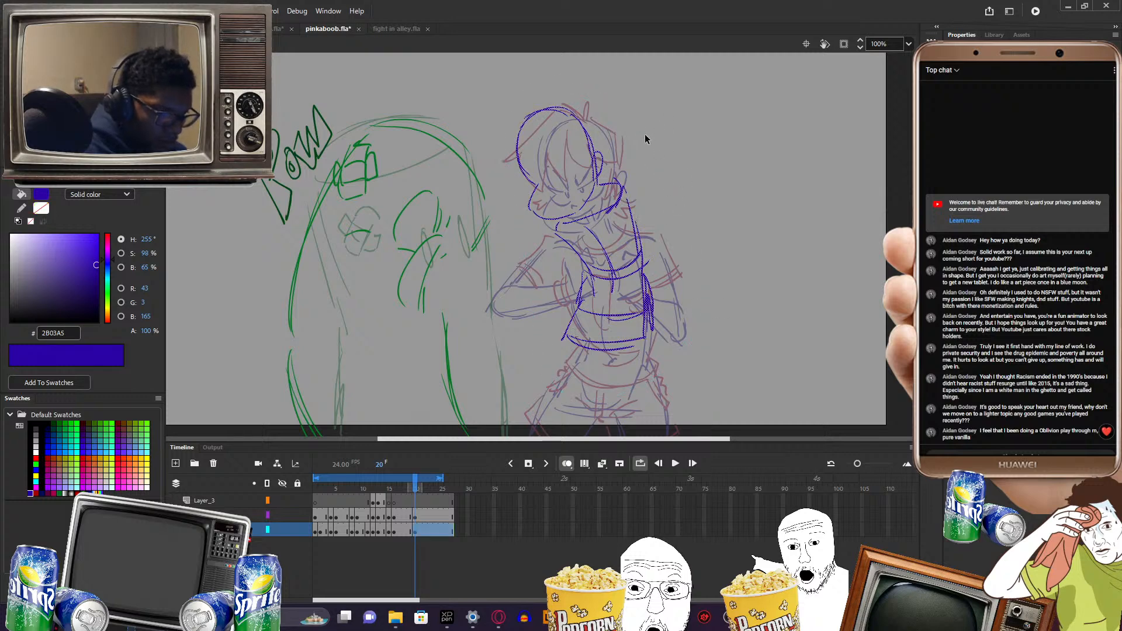
key(q)
mouse_move(669, 110)
mouse_down()
mouse_move(683, 119)
mouse_move(680, 166)
mouse_up()
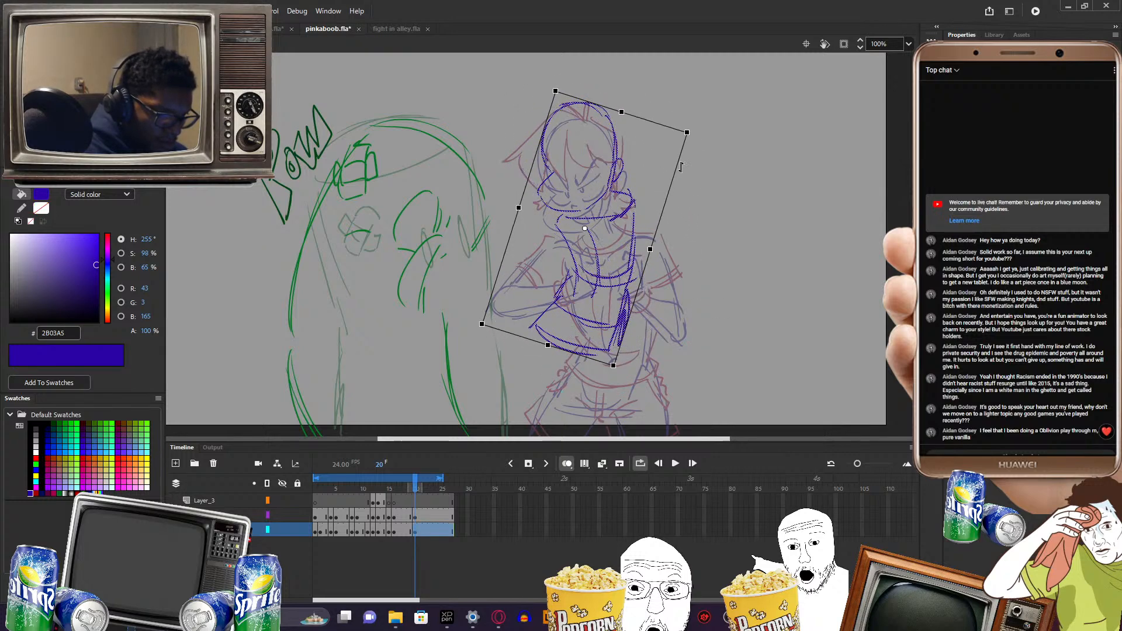
drag(700, 282, 684, 226)
mouse_move(617, 170)
mouse_down()
mouse_move(675, 195)
mouse_move(662, 206)
mouse_up()
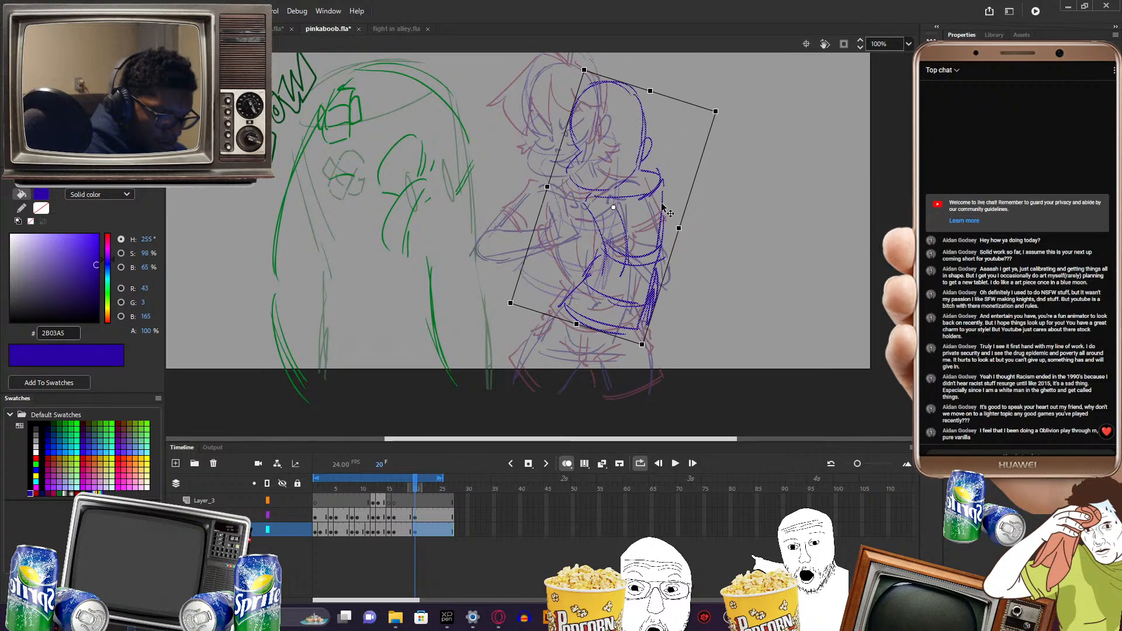
click(682, 287)
drag(684, 289, 722, 321)
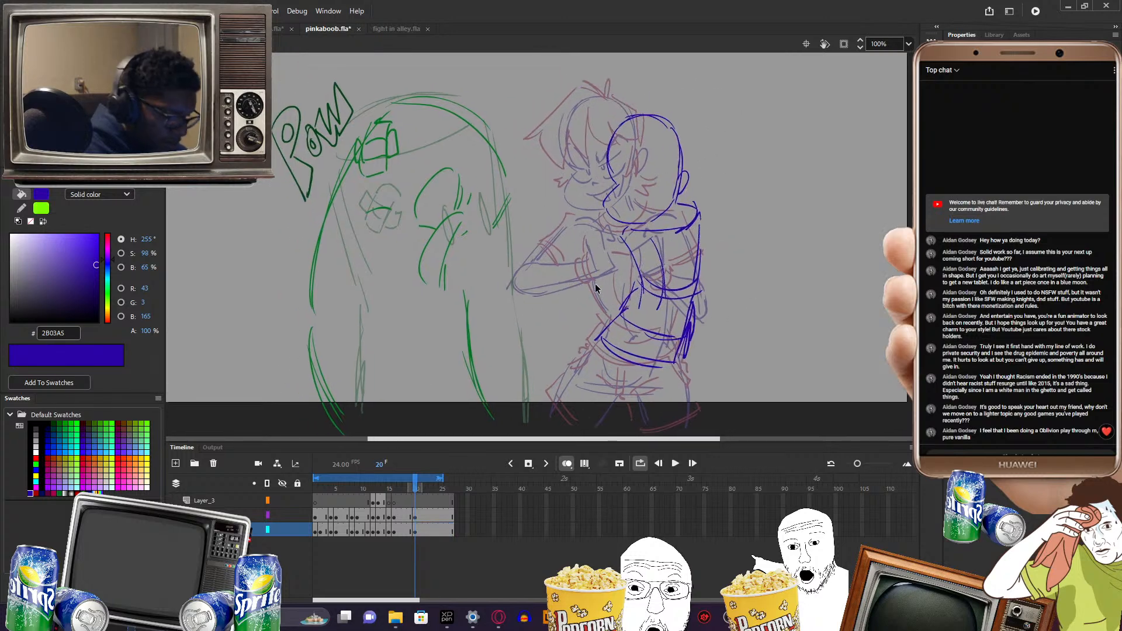
- Sketch the character's leg extended from the hip in a kick, with the foot landing on the bag's face
key(b)
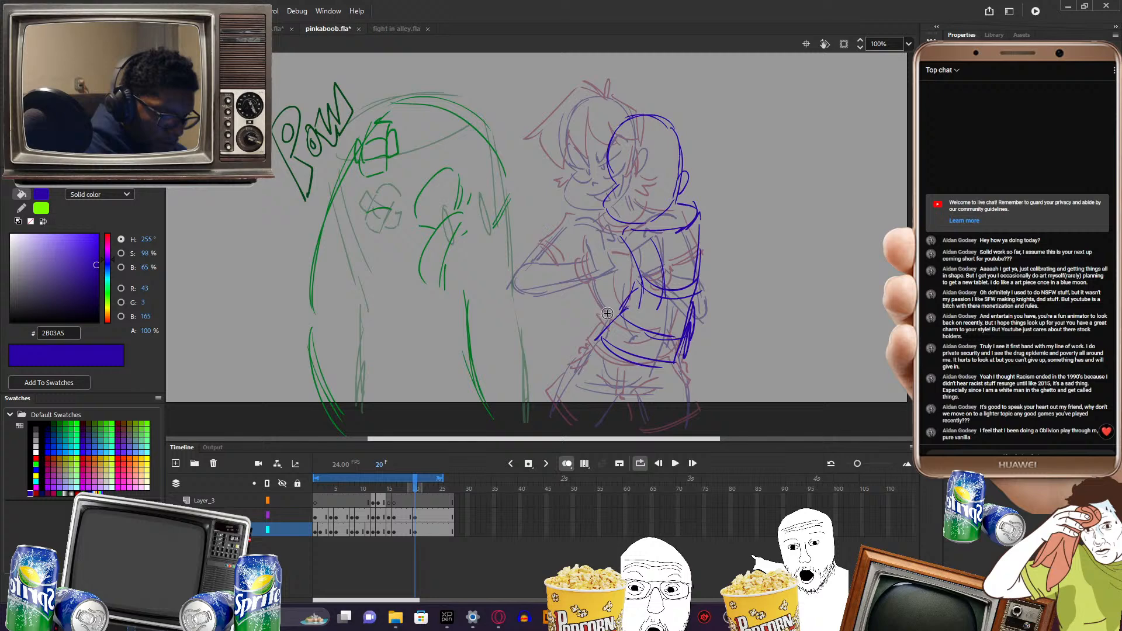
drag(605, 314, 449, 258)
mouse_move(552, 282)
mouse_down()
mouse_move(449, 254)
mouse_move(459, 245)
mouse_up()
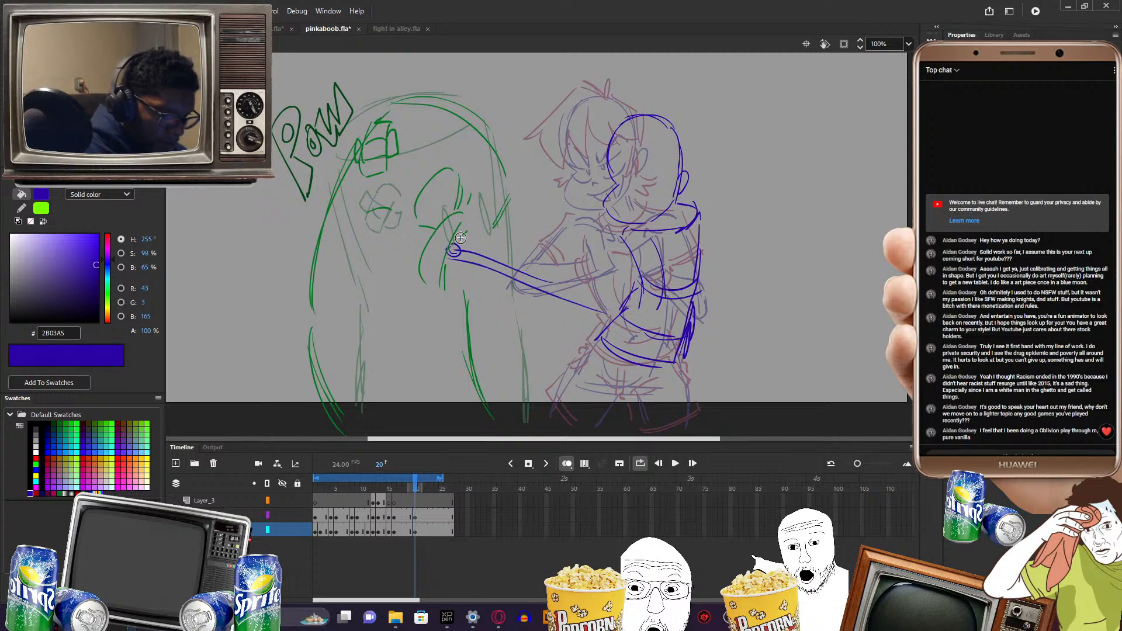
mouse_move(423, 206)
mouse_down()
mouse_move(414, 235)
mouse_move(446, 262)
mouse_move(578, 333)
mouse_up()
drag(485, 273, 627, 302)
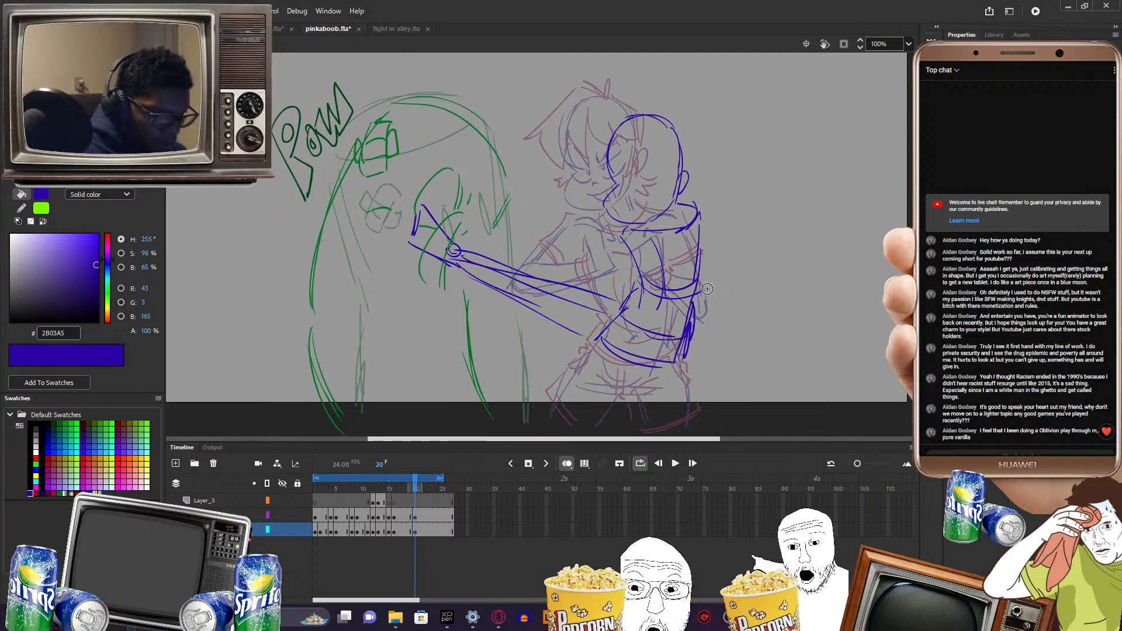
- Sketch the supporting leg straight down from the hips
drag(681, 354, 689, 409)
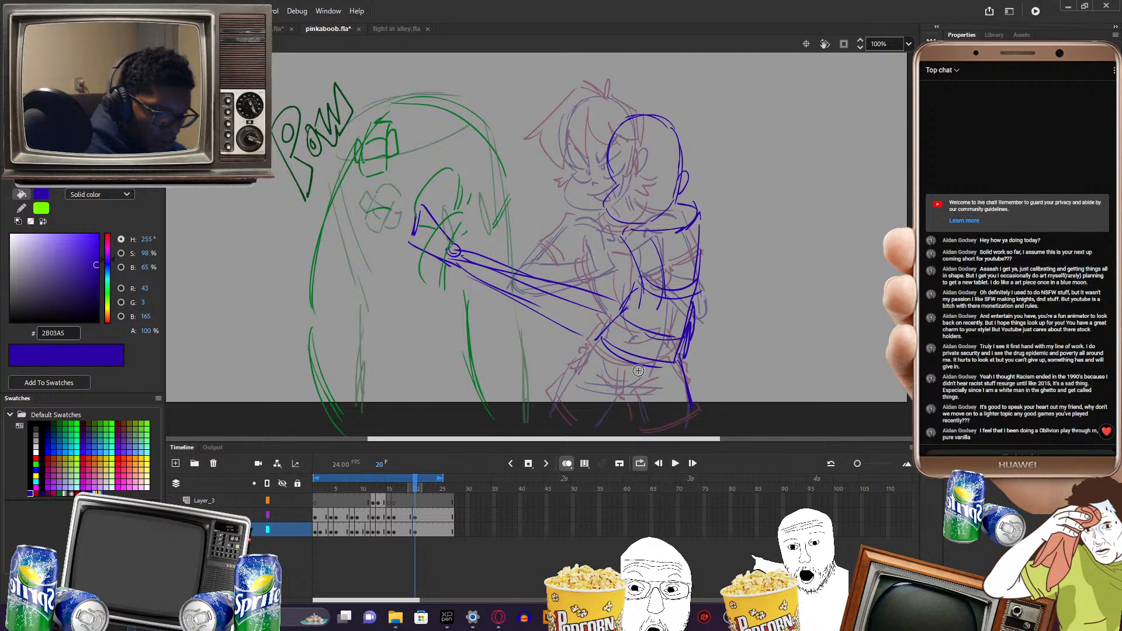
drag(631, 364, 646, 414)
drag(635, 364, 654, 412)
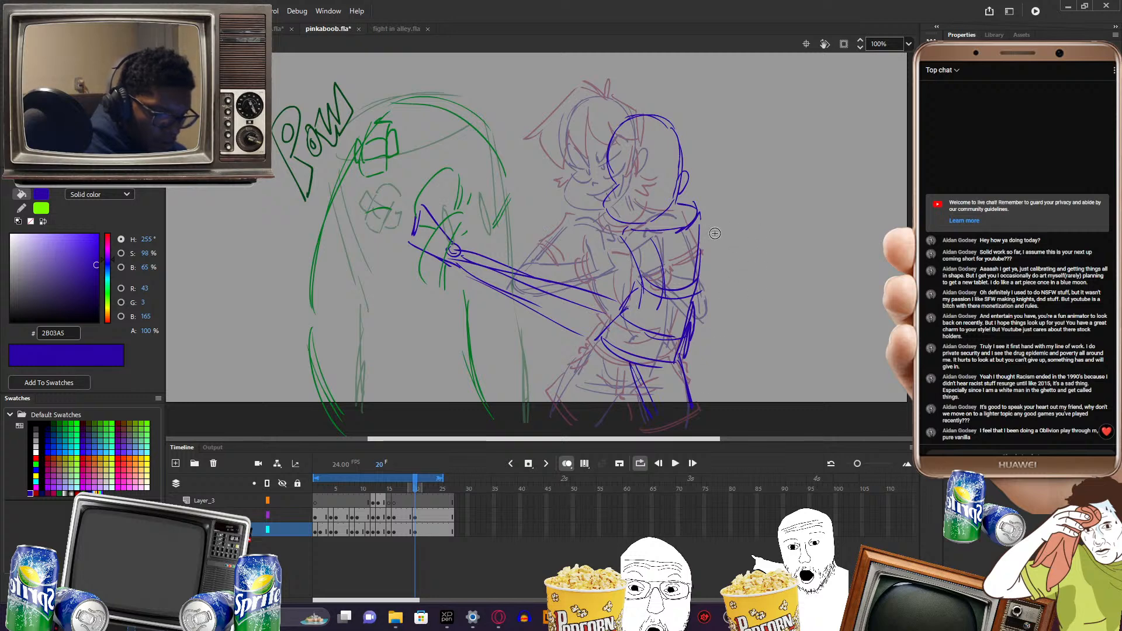
- Add the knee, thigh contour and shoe sole details to the kicking leg
mouse_move(529, 272)
mouse_down()
mouse_move(537, 314)
mouse_move(561, 305)
mouse_move(596, 342)
mouse_up()
drag(560, 288, 614, 313)
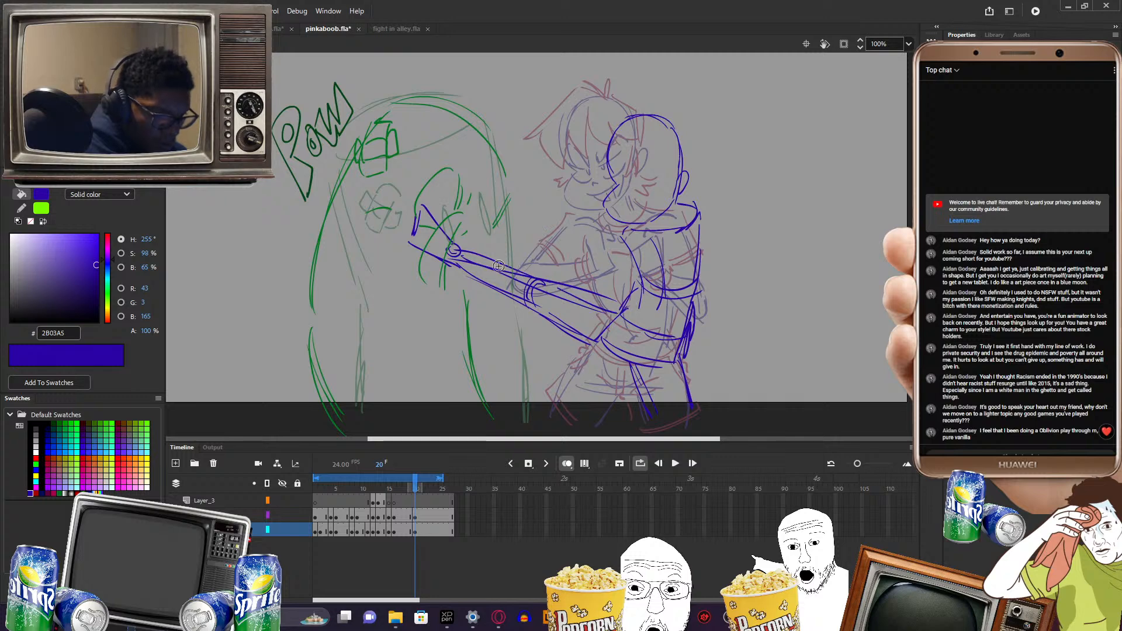
drag(467, 272, 500, 290)
mouse_move(423, 211)
mouse_down()
mouse_move(425, 244)
mouse_move(422, 208)
mouse_move(408, 241)
mouse_move(441, 264)
mouse_up()
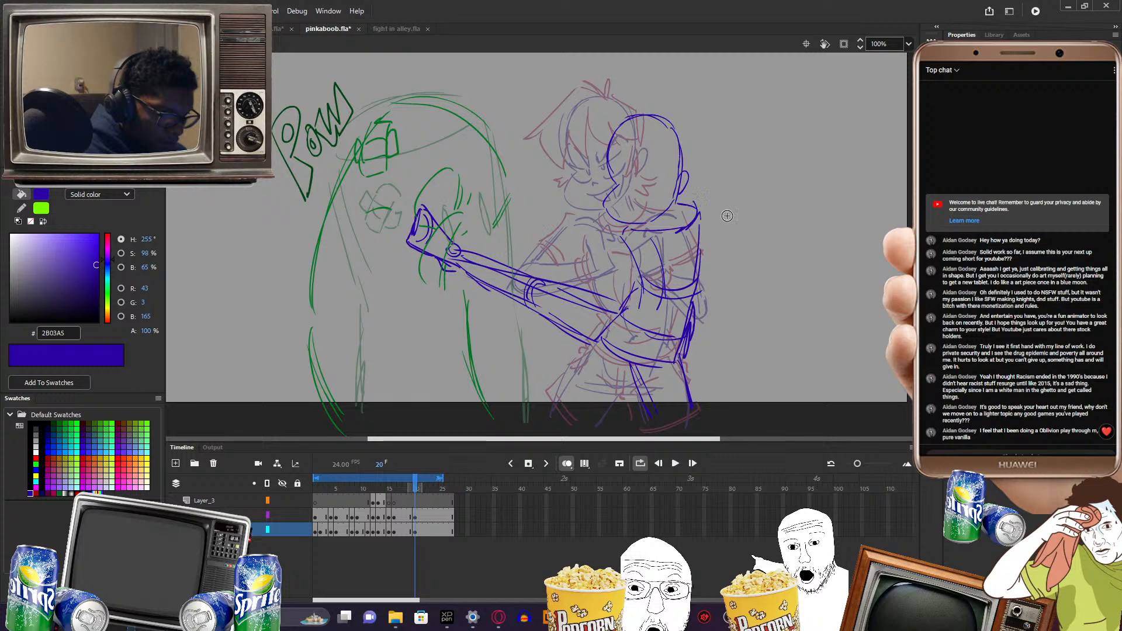
- Sketch one clenched fist in front of the chest and another low behind the body for the kick pose
drag(792, 270, 721, 273)
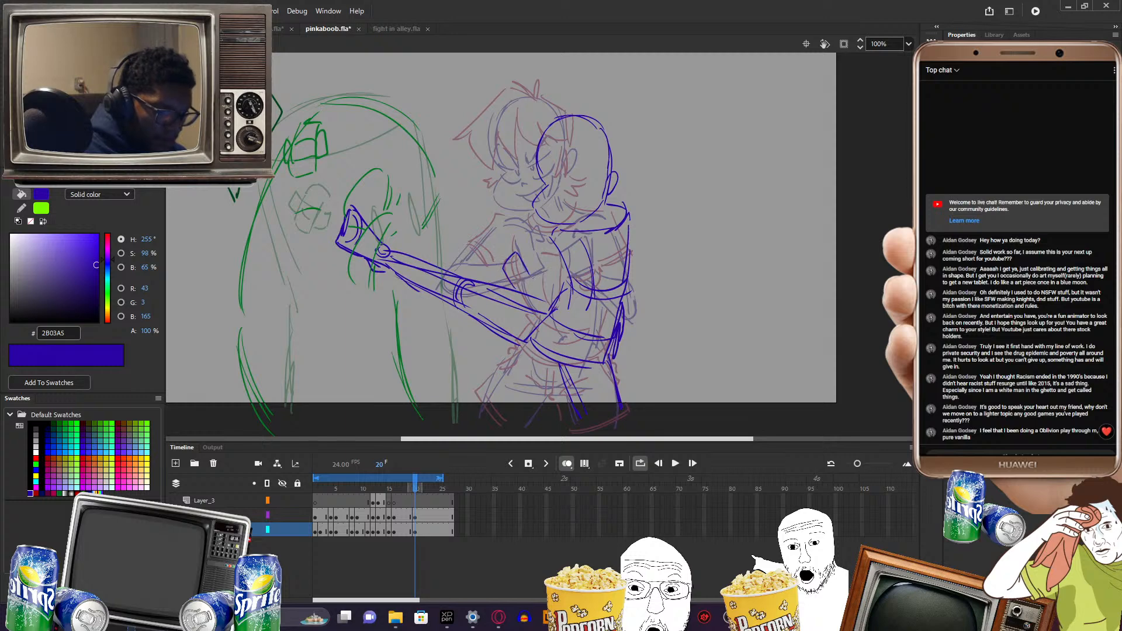
drag(534, 281, 521, 253)
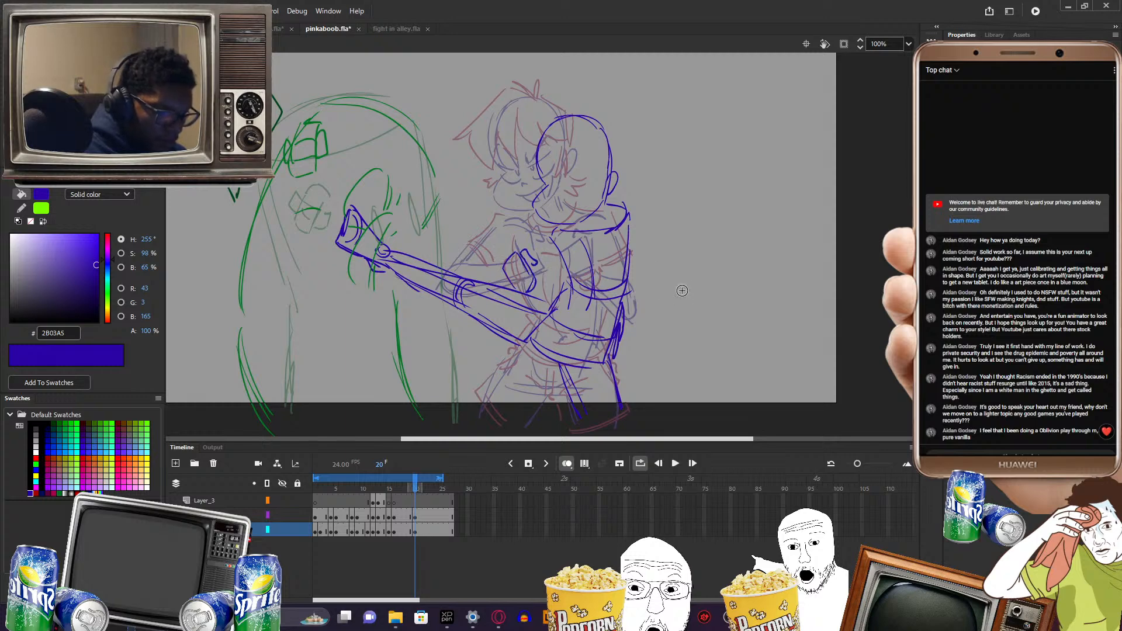
mouse_move(714, 308)
mouse_down()
mouse_move(684, 305)
mouse_move(691, 330)
mouse_move(704, 289)
mouse_move(711, 315)
mouse_up()
drag(709, 290, 690, 288)
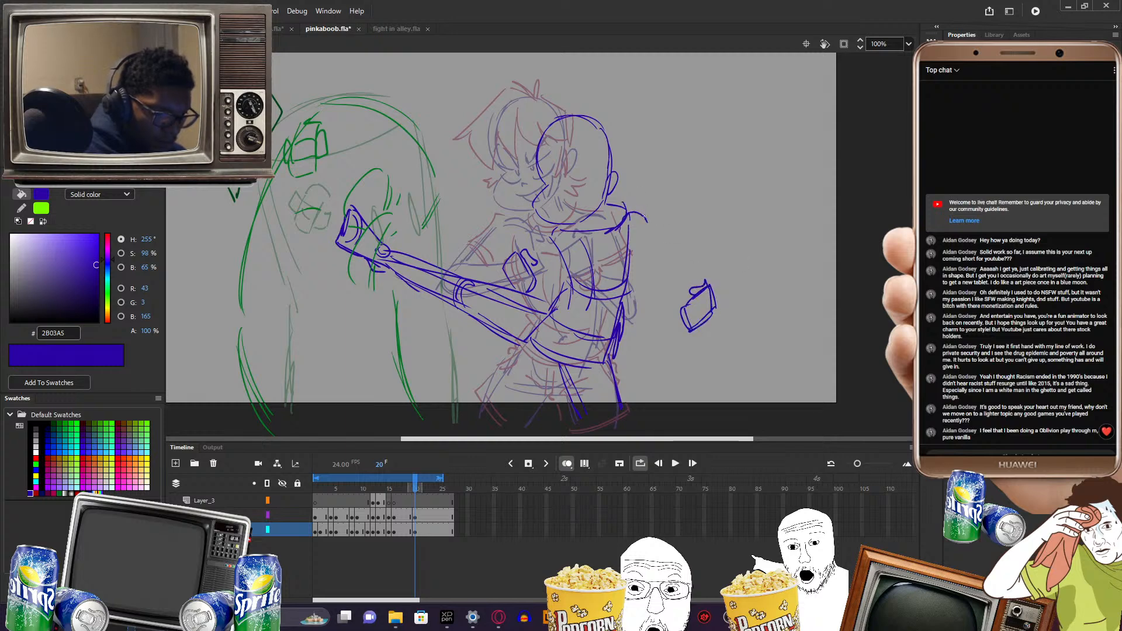
- Sketch the rear arm bending from the shoulder to its fist, and connect the front fist to the body
drag(651, 237, 682, 295)
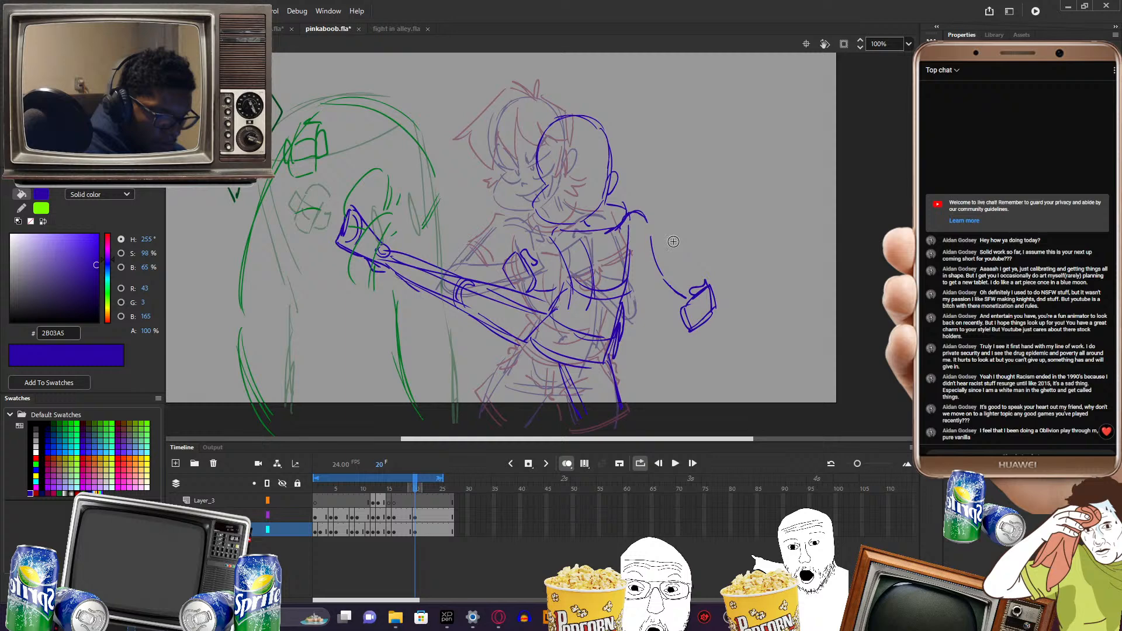
drag(644, 230, 664, 304)
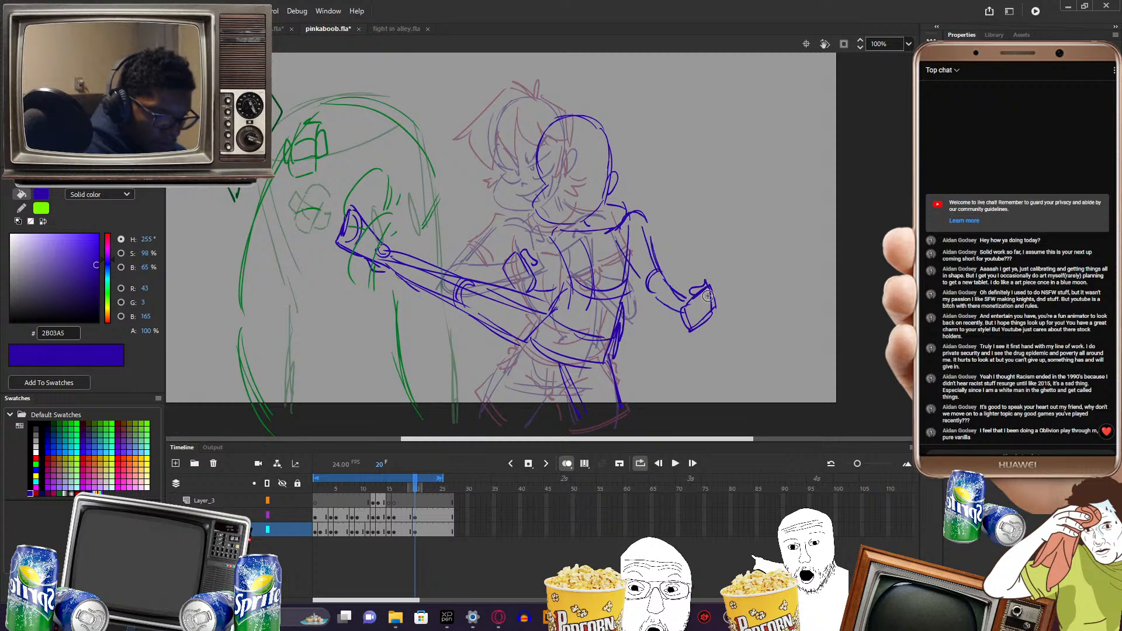
key(ctrl+z)
drag(654, 296, 685, 321)
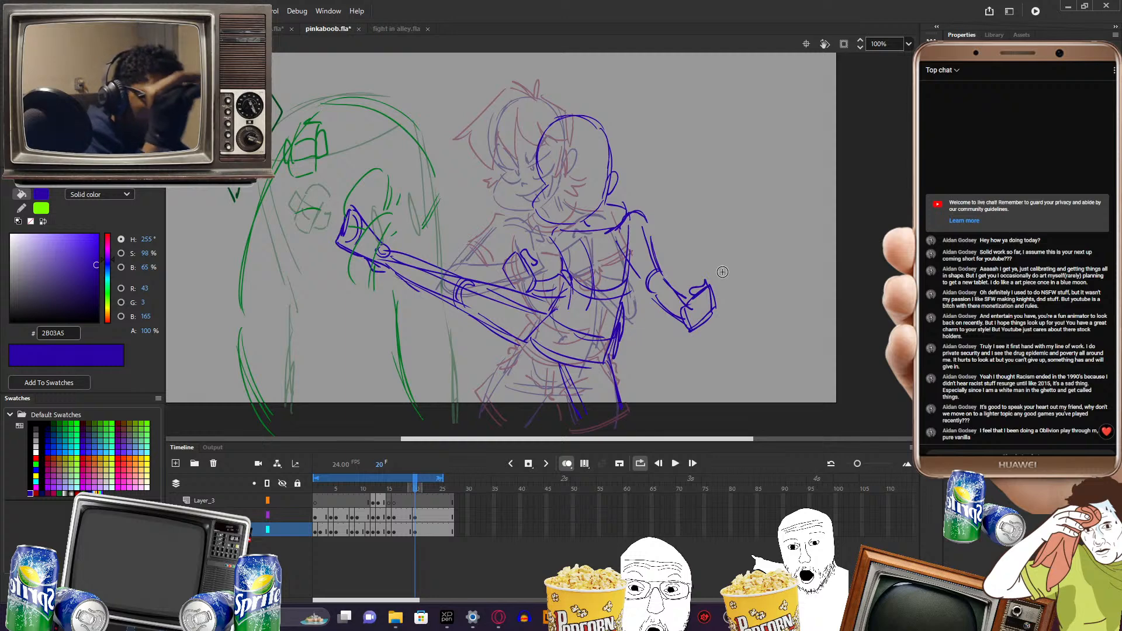
- Draw the kicking character's face with angry brows, narrowed eyes and a toothy grin
mouse_move(558, 233)
mouse_down()
mouse_move(561, 262)
mouse_move(573, 269)
mouse_move(606, 269)
mouse_move(627, 239)
mouse_up()
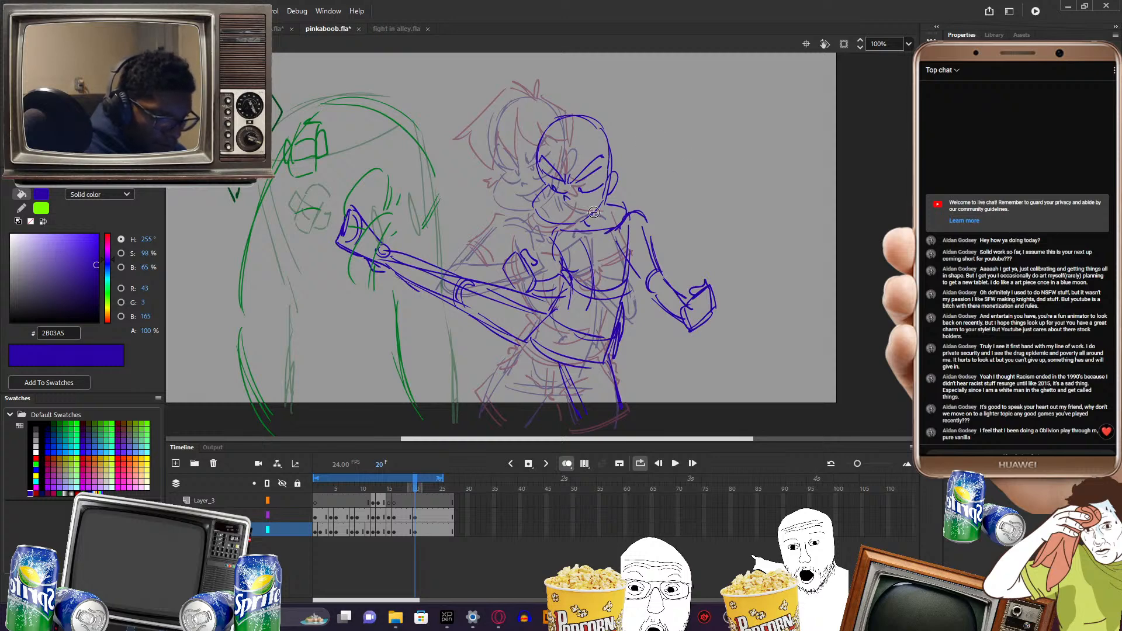
mouse_move(570, 208)
mouse_down()
mouse_move(594, 193)
mouse_move(573, 214)
mouse_up()
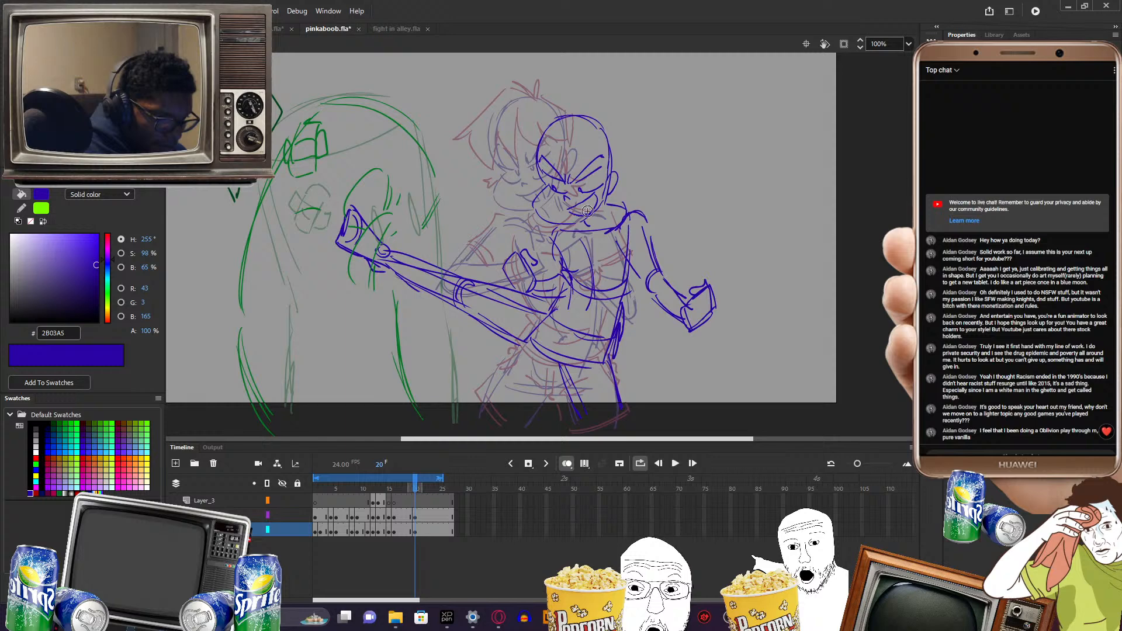
mouse_move(742, 252)
mouse_down()
mouse_move(714, 259)
mouse_move(715, 234)
mouse_up()
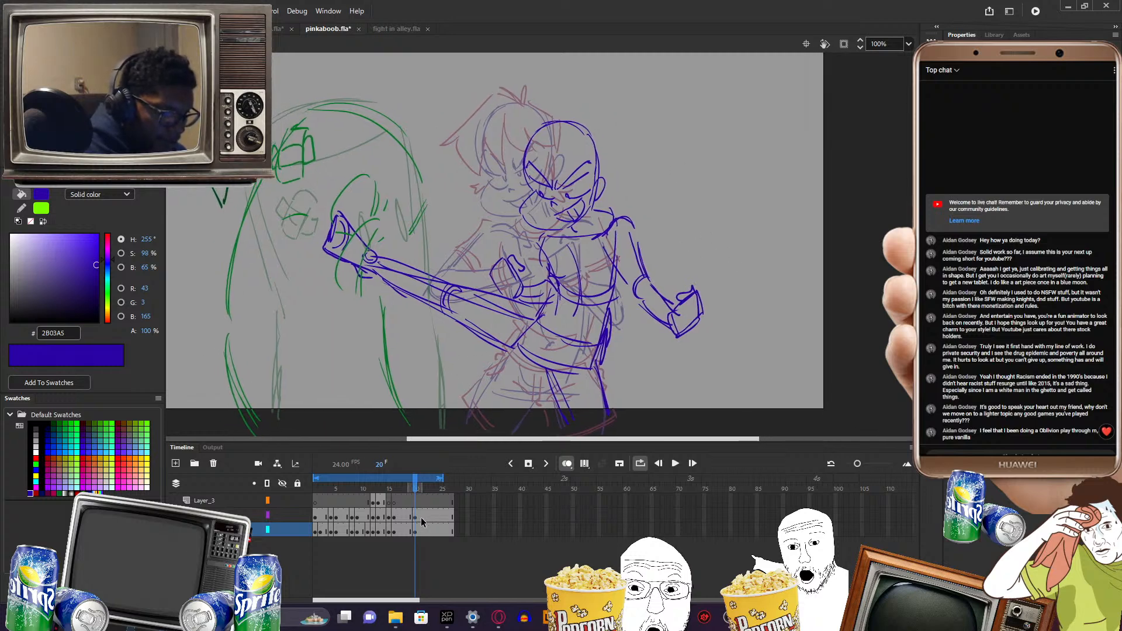
- Move the kick sketch to frame 20 of Layer_3 and insert a blank keyframe at frame 20 of the character layer
mouse_move(419, 488)
mouse_down()
mouse_move(403, 489)
mouse_move(424, 505)
mouse_move(412, 510)
mouse_move(419, 531)
mouse_move(417, 500)
mouse_up()
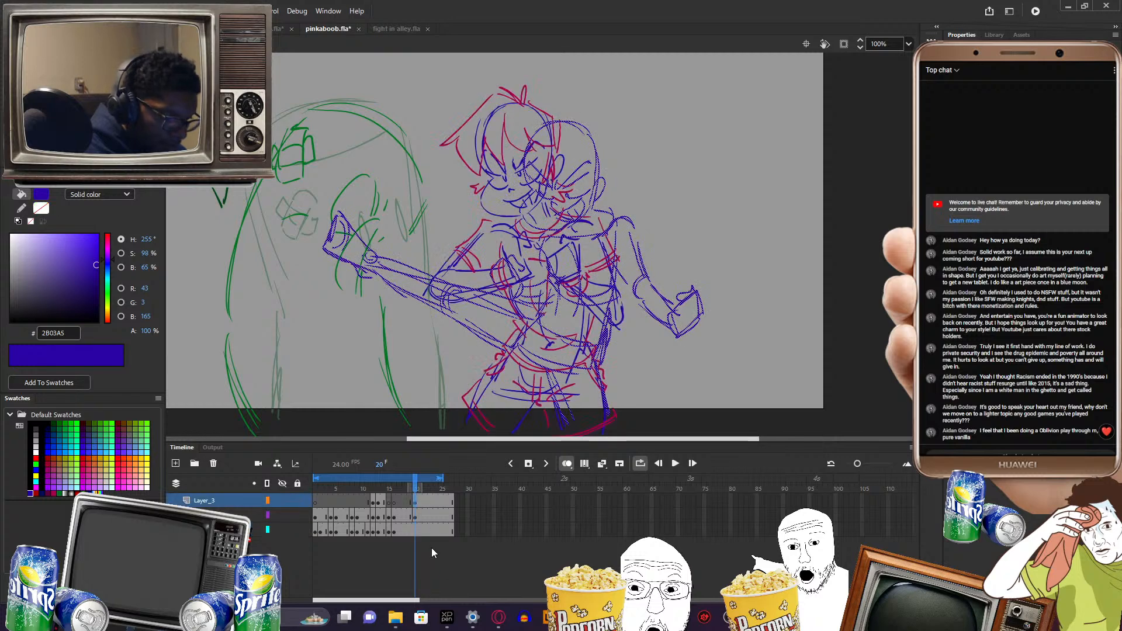
click(416, 531)
key(F7)
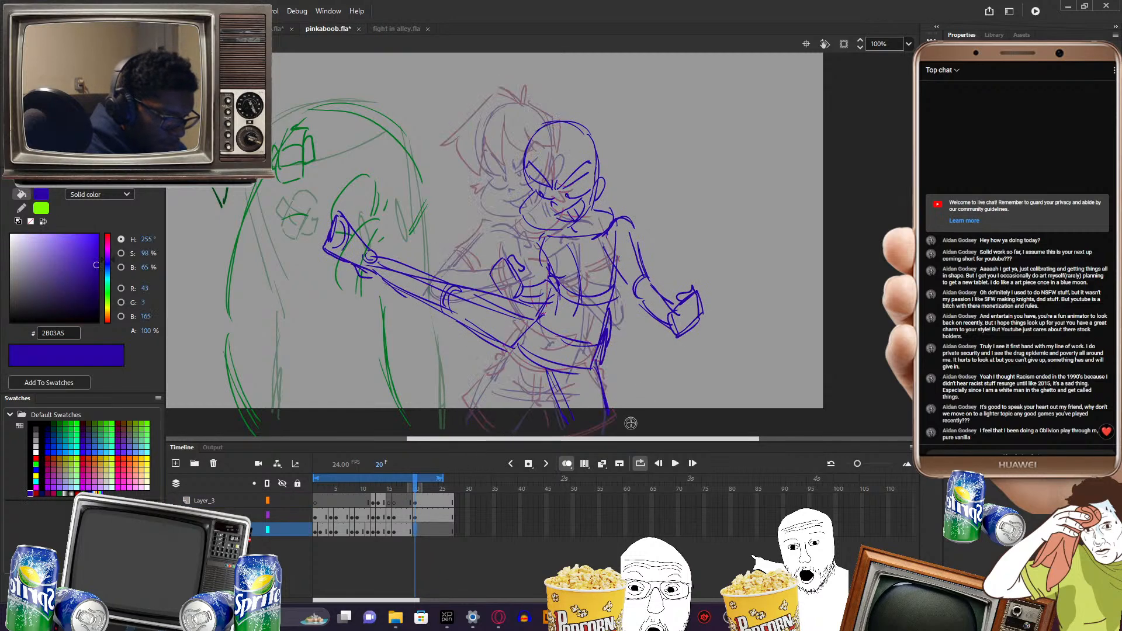
- Erase the construction lines inside the kicking character's torso and redraw the curve under the chest
drag(608, 304, 685, 291)
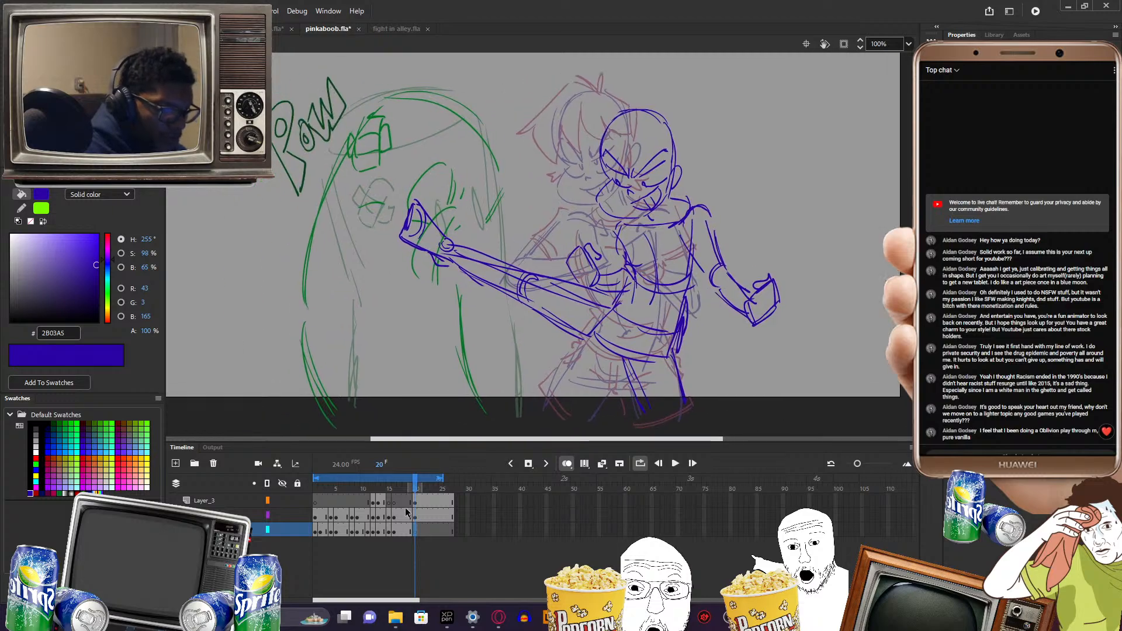
mouse_move(414, 491)
mouse_down()
mouse_move(379, 499)
mouse_move(417, 494)
mouse_move(351, 525)
mouse_move(445, 497)
mouse_move(386, 497)
mouse_move(435, 497)
mouse_move(407, 501)
mouse_move(422, 494)
mouse_up()
drag(773, 358, 741, 361)
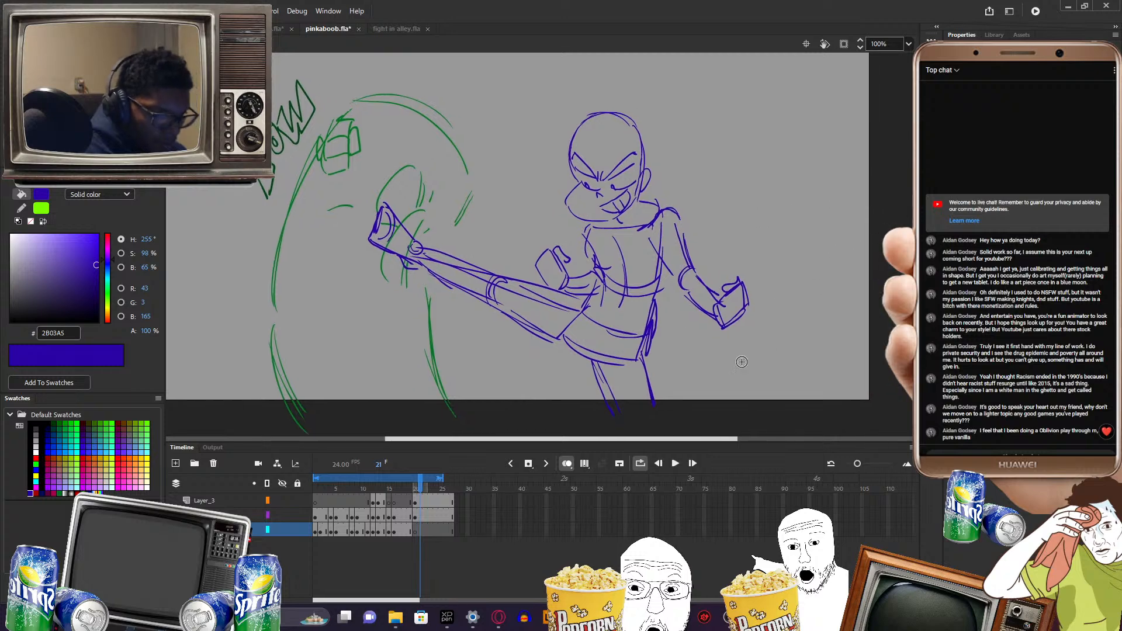
key(e)
drag(627, 261, 610, 302)
mouse_move(617, 275)
mouse_down()
mouse_move(604, 302)
mouse_move(642, 304)
mouse_move(627, 267)
mouse_move(620, 313)
mouse_up()
key(v)
click(661, 293)
key(e)
drag(623, 256, 605, 298)
mouse_move(606, 276)
mouse_down()
mouse_move(601, 297)
mouse_move(654, 278)
mouse_move(651, 314)
mouse_up()
key(ctrl+z)
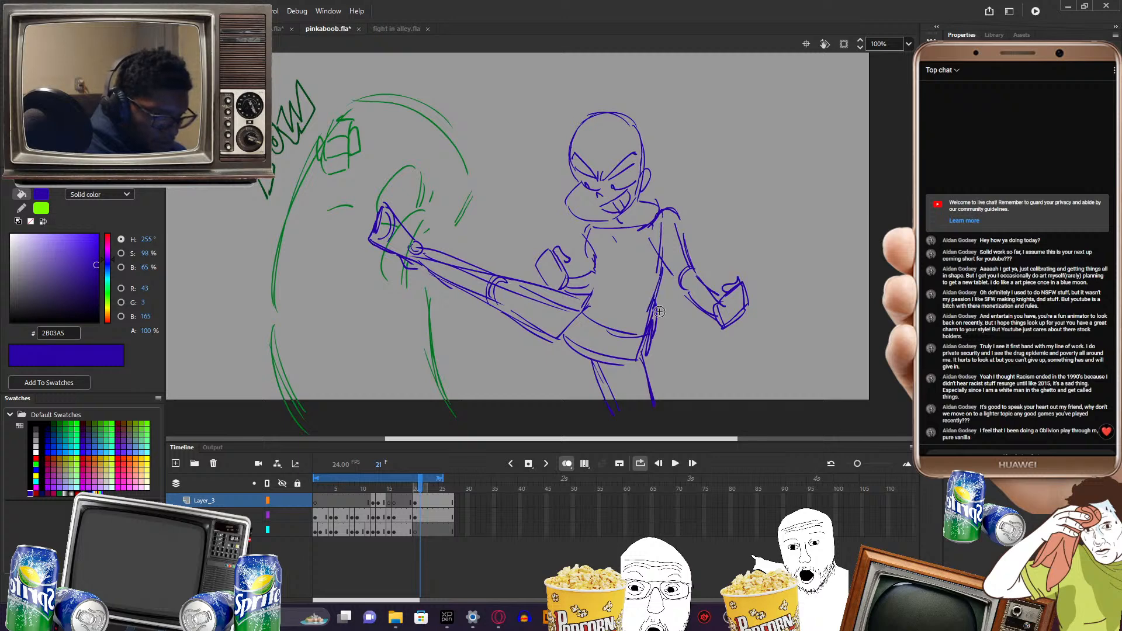
mouse_move(597, 232)
mouse_down()
mouse_move(592, 259)
mouse_move(631, 275)
mouse_move(659, 266)
mouse_up()
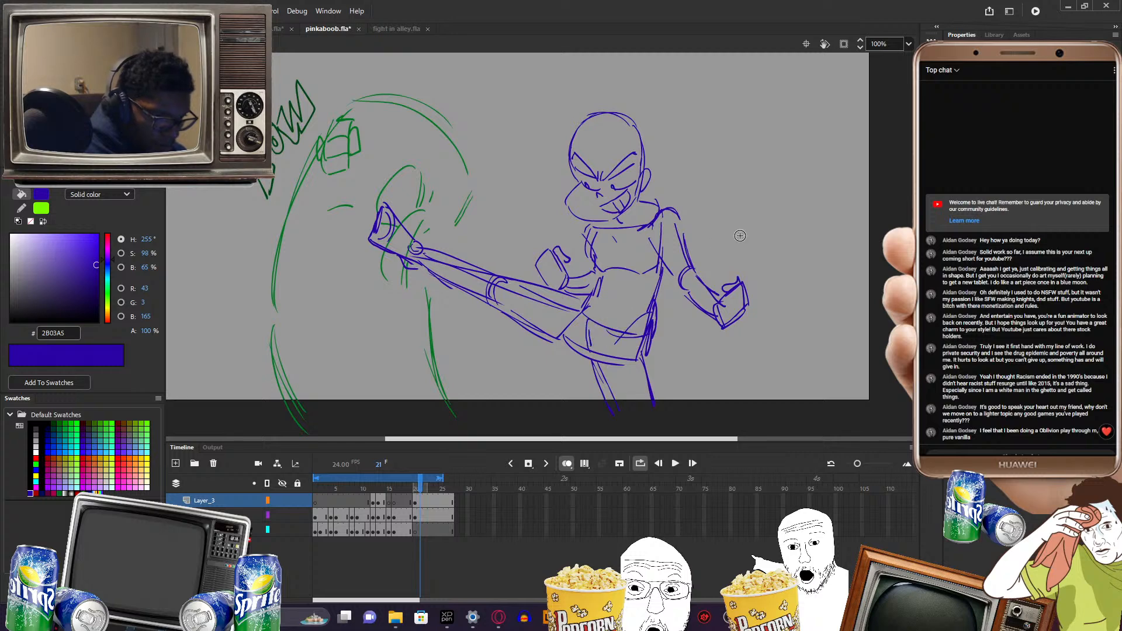
drag(752, 250, 758, 267)
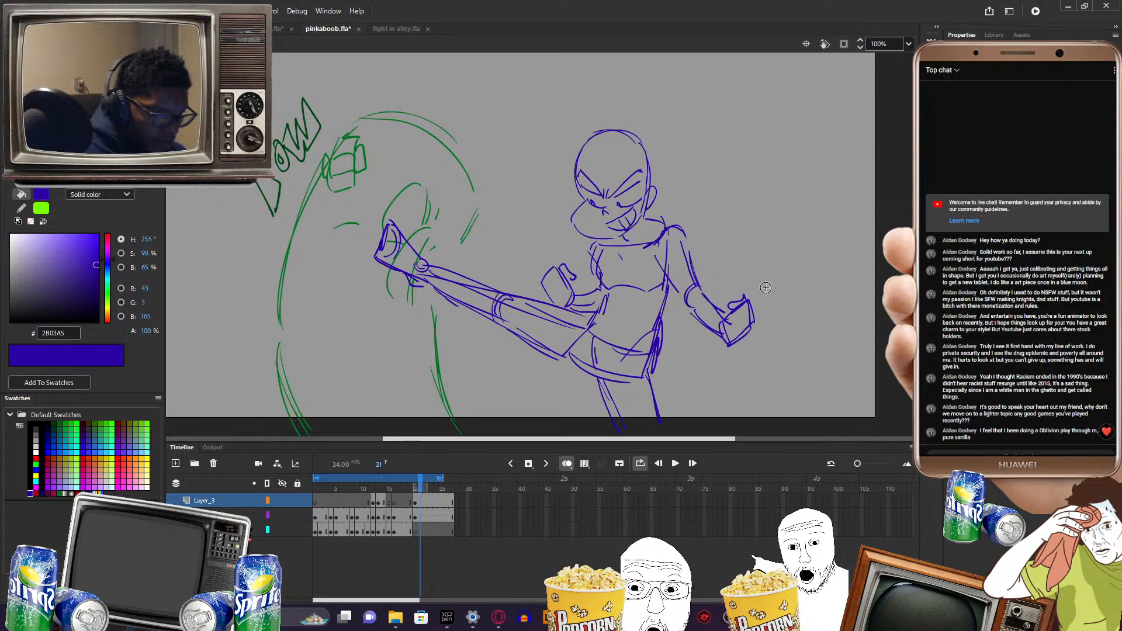
drag(672, 318, 653, 313)
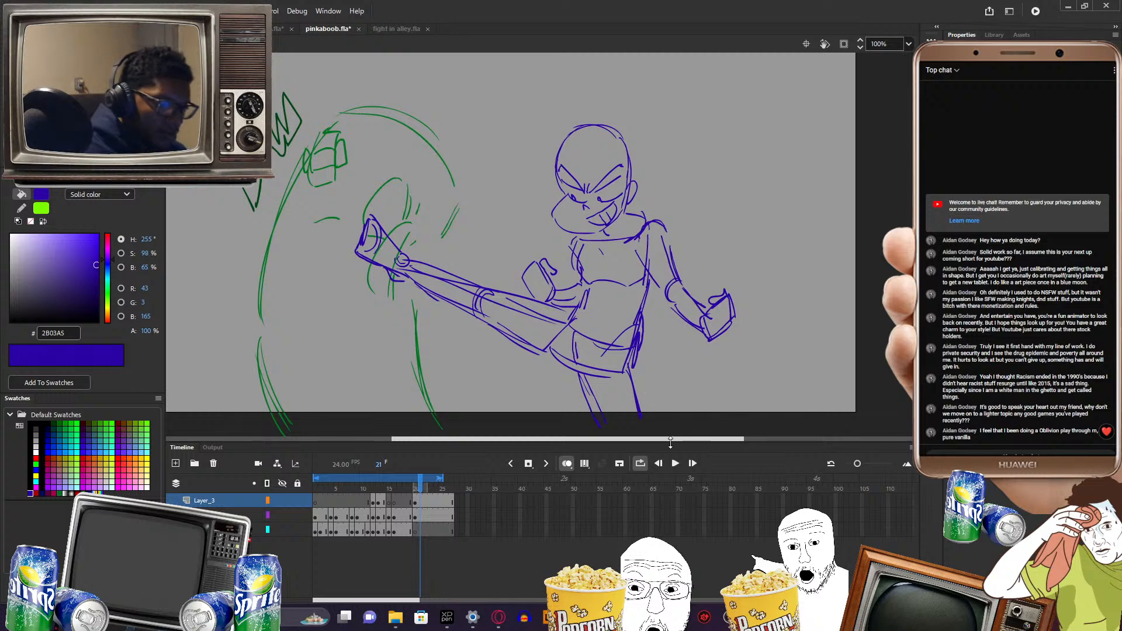
scroll(673, 435, left, 2)
drag(758, 358, 693, 354)
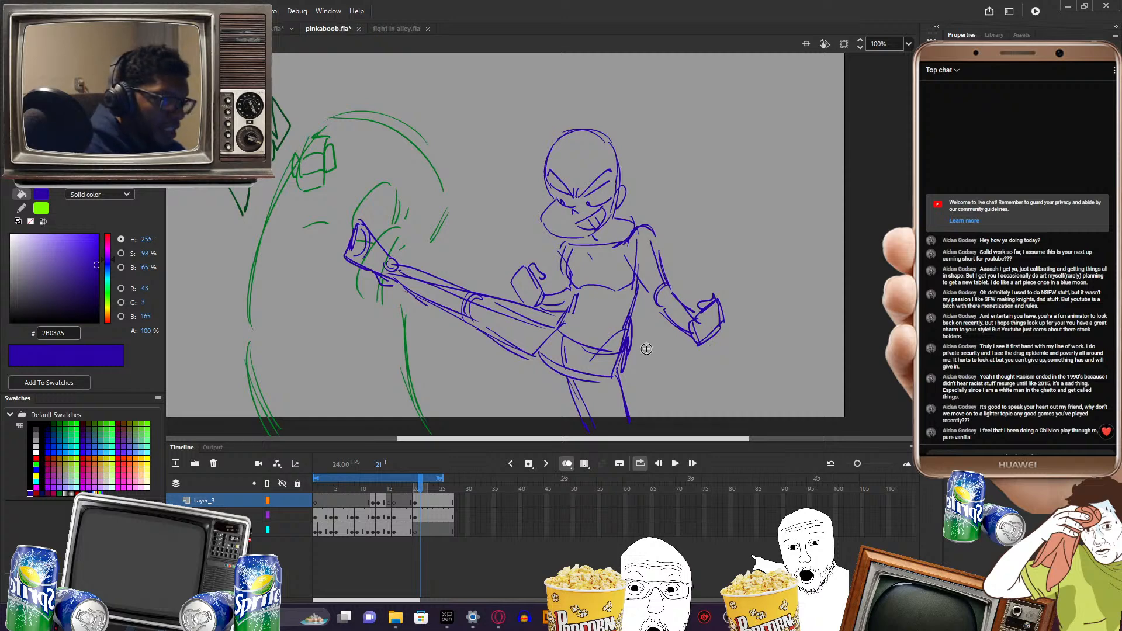
scroll(678, 440, left, 2)
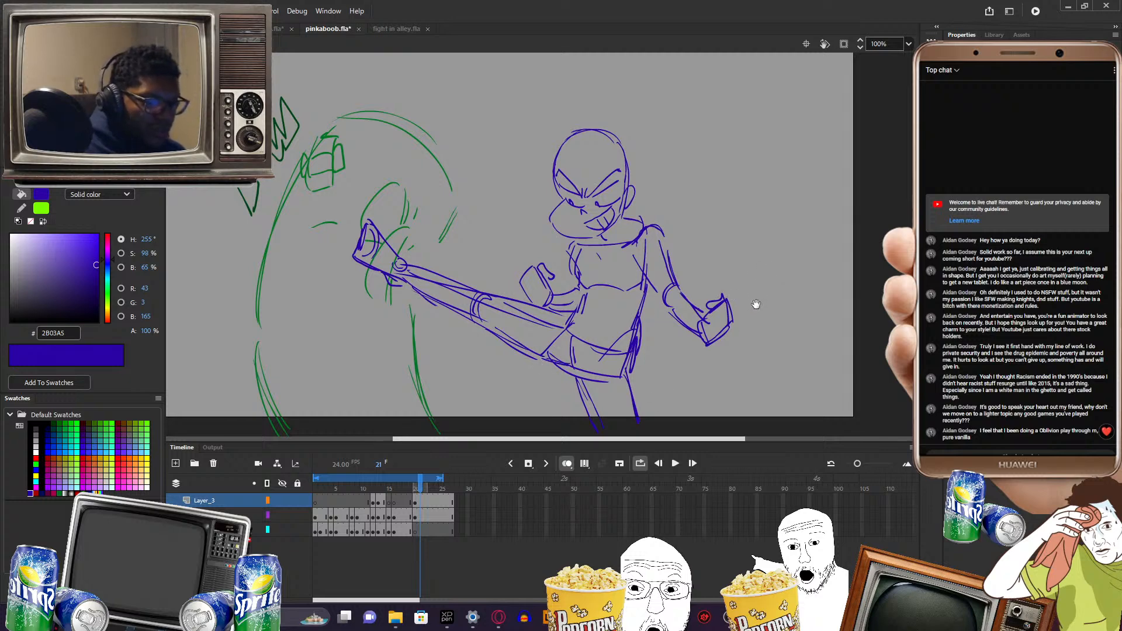
scroll(748, 301, right, 1)
drag(726, 263, 776, 285)
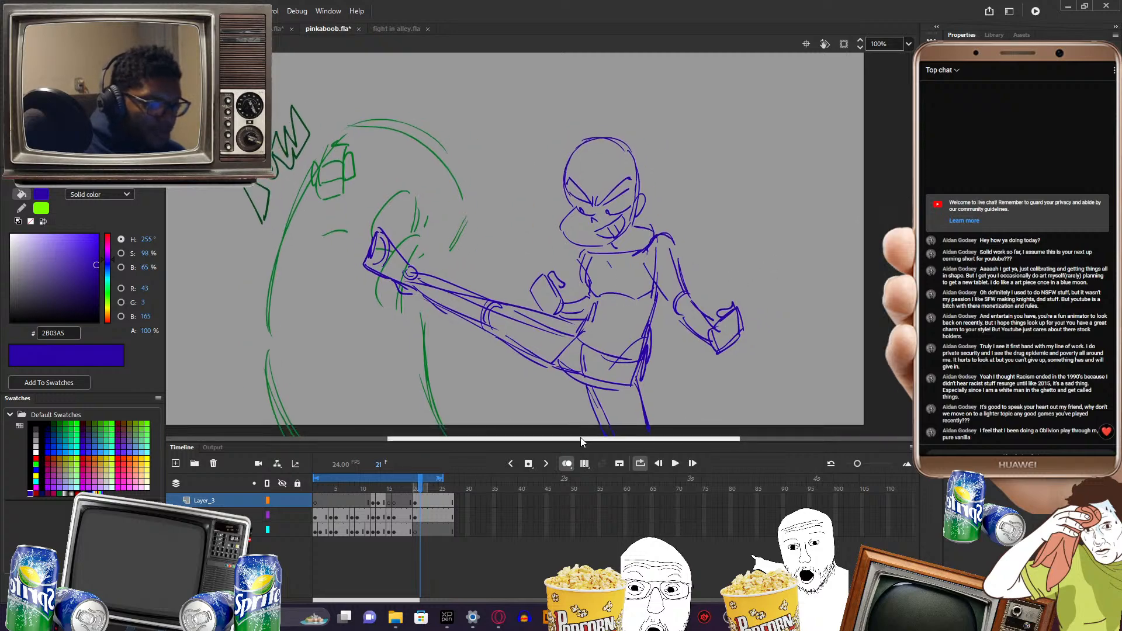
- Scrub through the animation to the kick on frame 20 and turn off onion skinning
click(380, 501)
drag(380, 501, 415, 480)
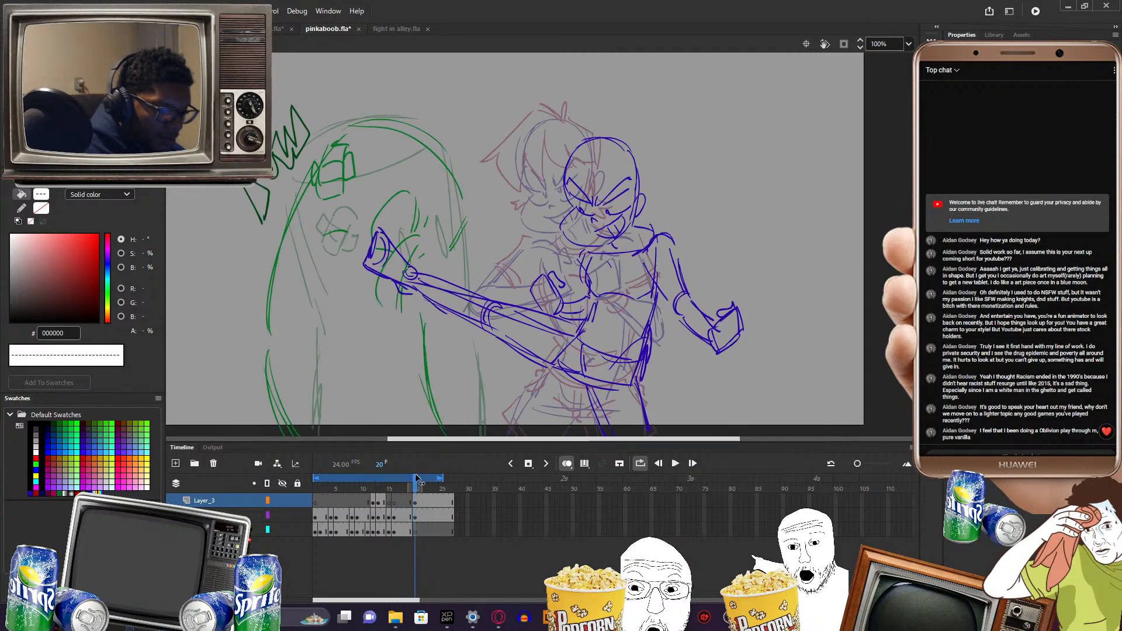
click(415, 501)
click(718, 402)
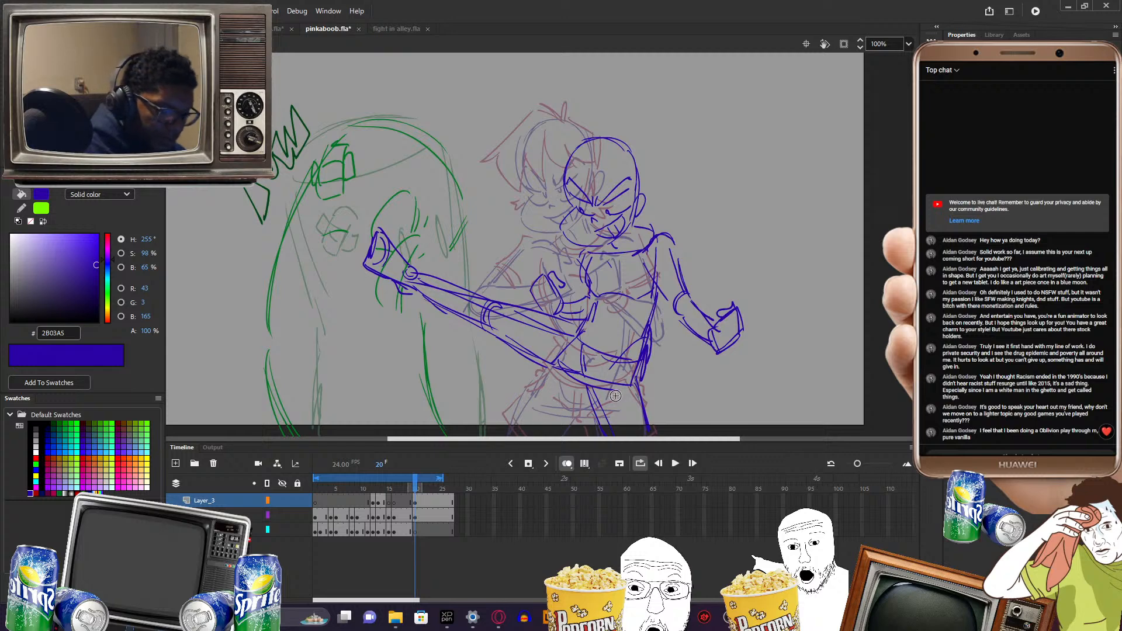
key(alt+shift+o)
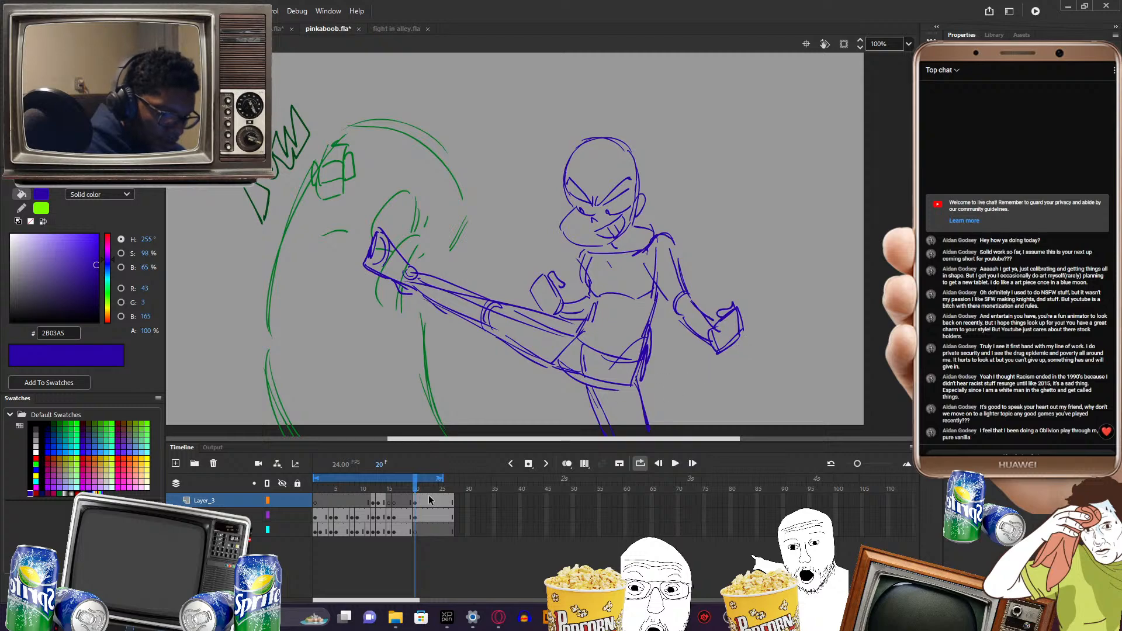
- End the kick after frame 22 with blank keyframes at frame 23 on Layer_3 and the bag layer
click(383, 501)
mouse_move(381, 501)
mouse_down()
mouse_move(428, 495)
mouse_move(389, 494)
mouse_move(434, 483)
mouse_up()
click(435, 509)
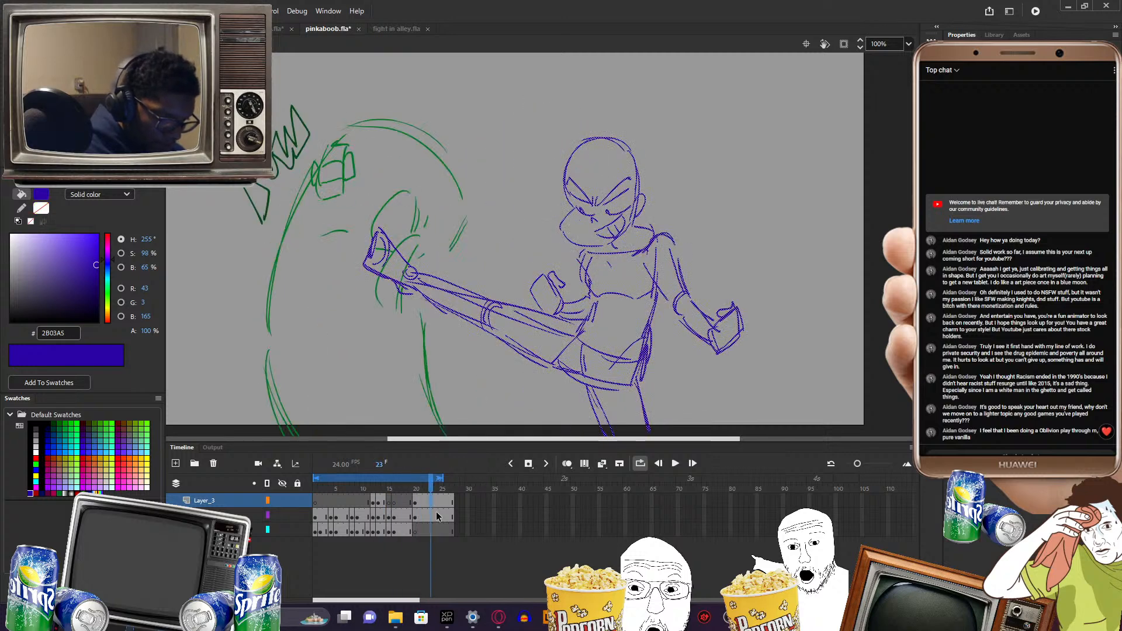
key(Delete)
click(431, 517)
key(Delete)
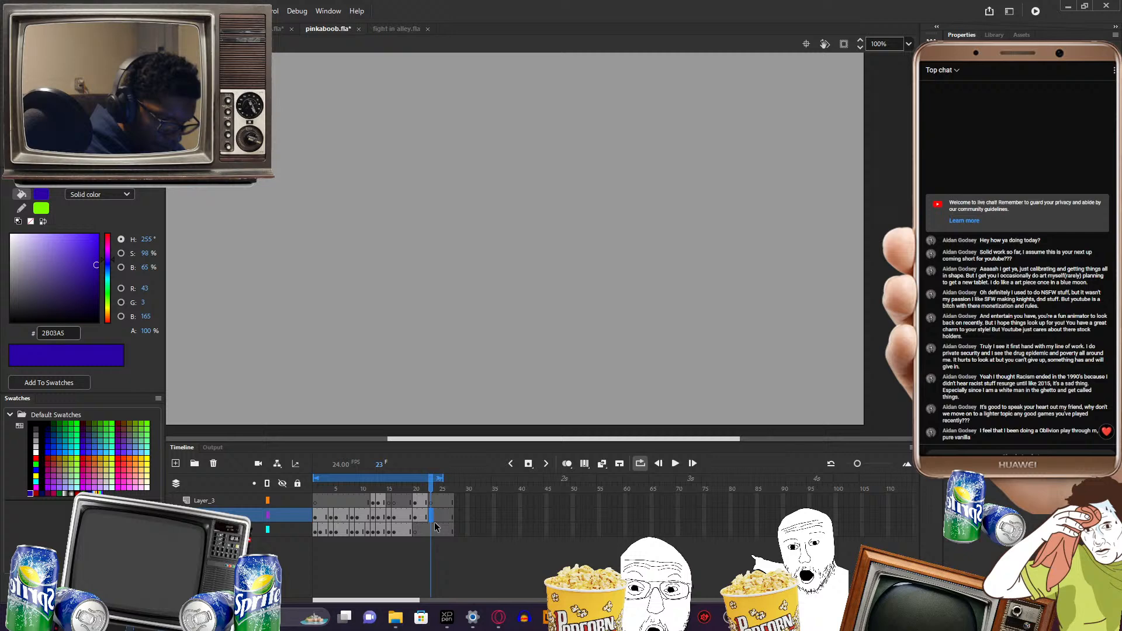
- Copy the bag and character poses from frame 19 to frame 23 and extend all three layers to frame 40
click(409, 516)
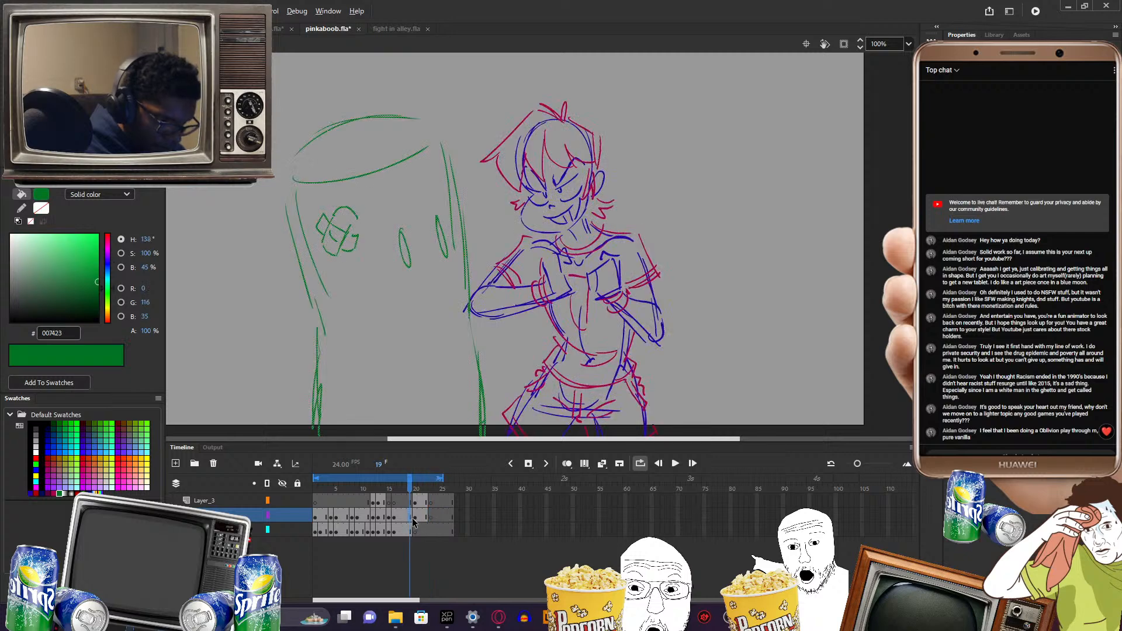
drag(418, 517, 433, 517)
click(409, 531)
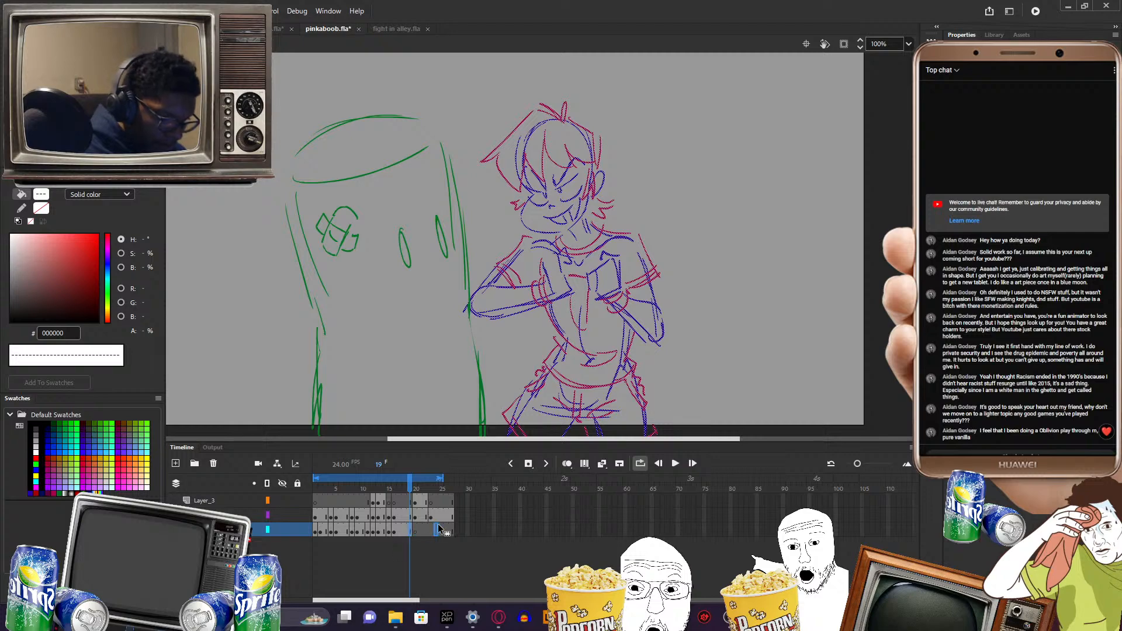
drag(438, 524, 427, 500)
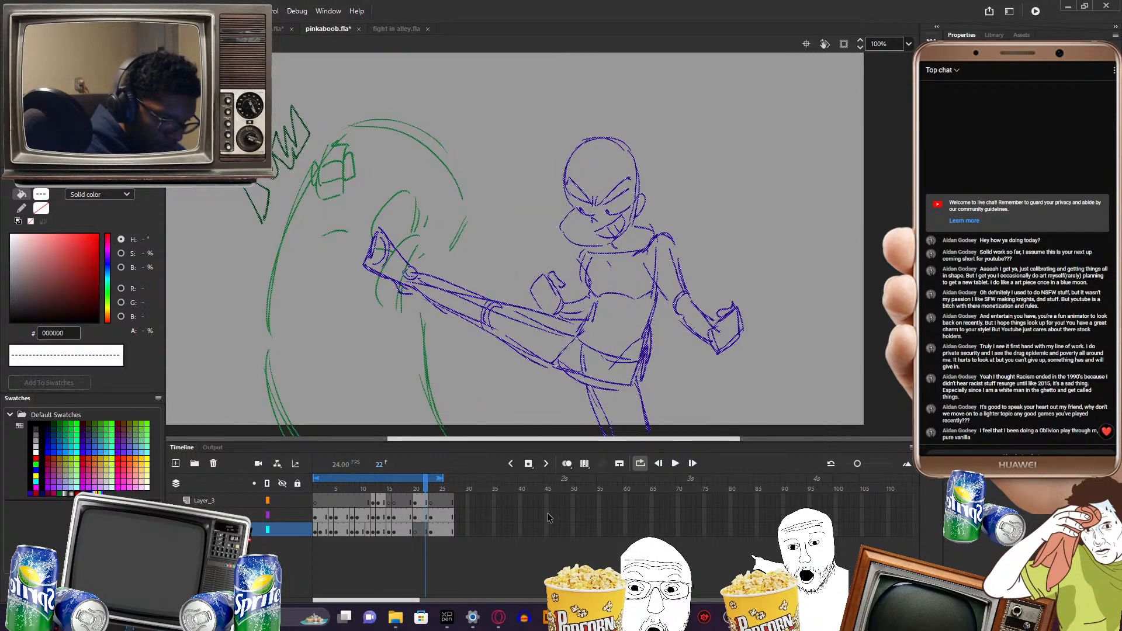
drag(521, 500, 520, 517)
key(F5)
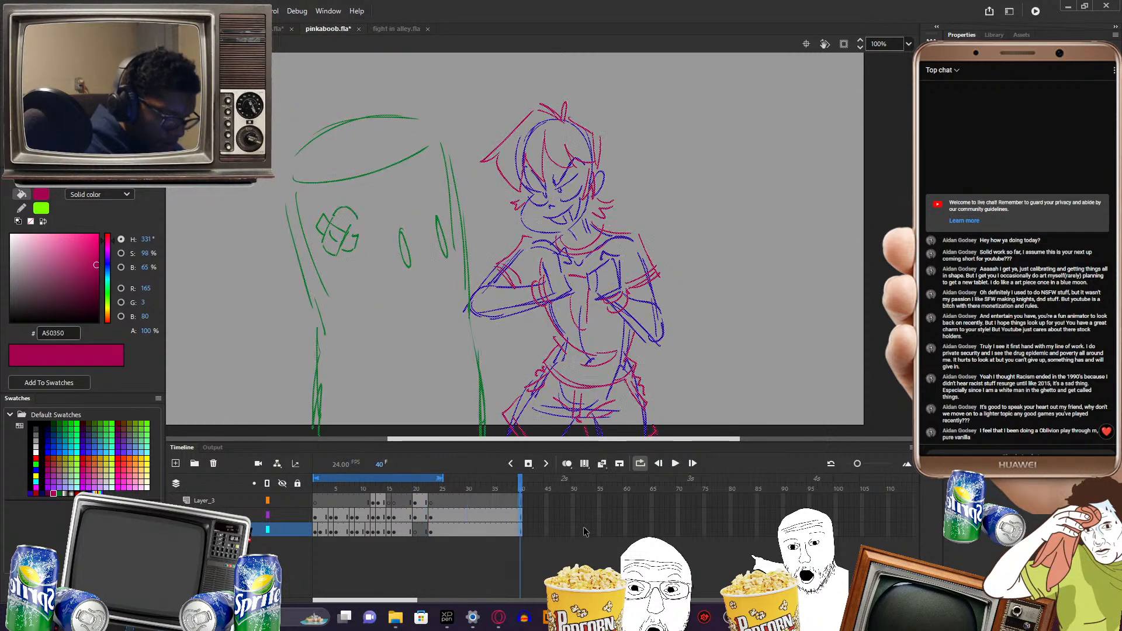
- Scrub to frame 26 and insert blank keyframes there on the bag and character layers
click(408, 510)
mouse_move(408, 510)
mouse_down()
mouse_move(445, 500)
mouse_move(419, 499)
mouse_move(463, 500)
mouse_move(451, 501)
mouse_up()
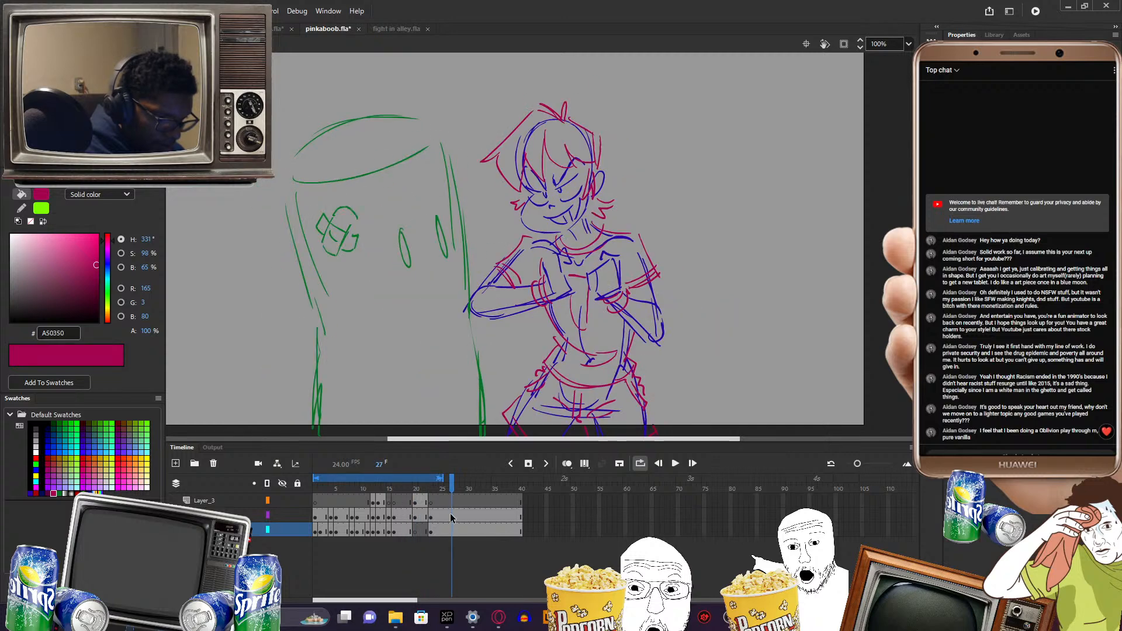
click(451, 517)
key(comma)
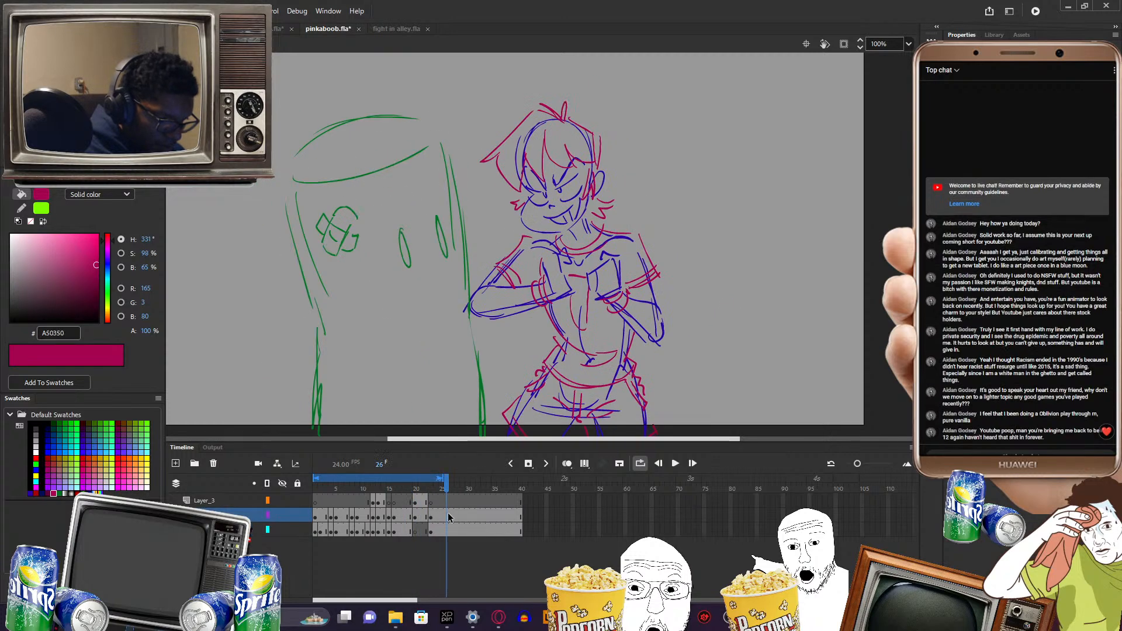
key(F7)
click(448, 529)
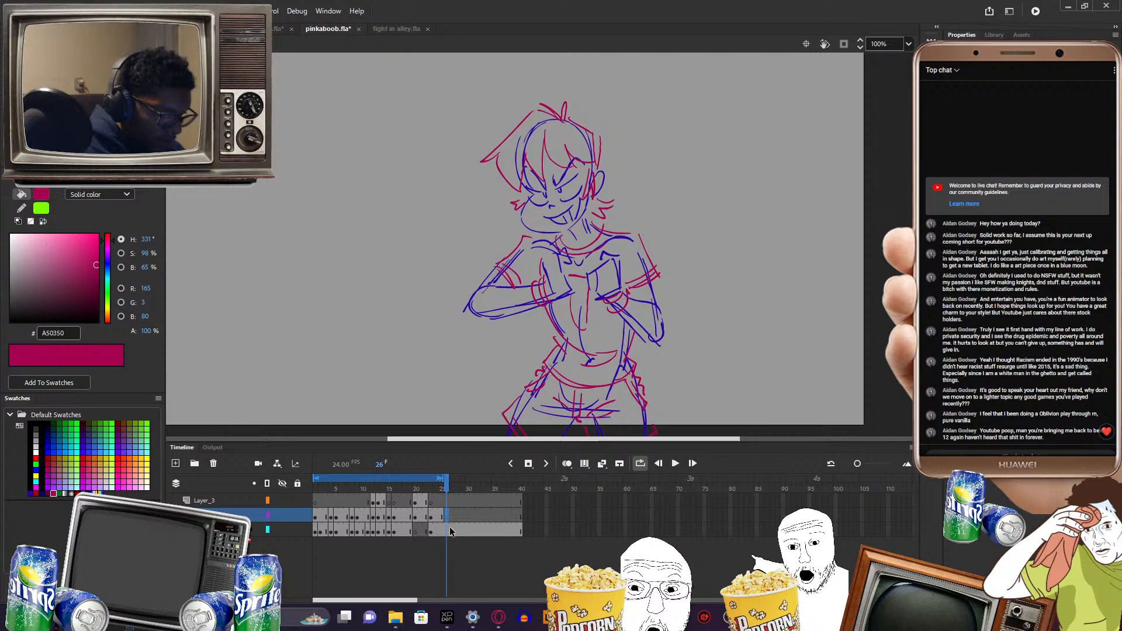
key(F7)
- Move the character pose on frame 23 from the lowest layer to Layer_3, the layer that holds the kick
click(436, 516)
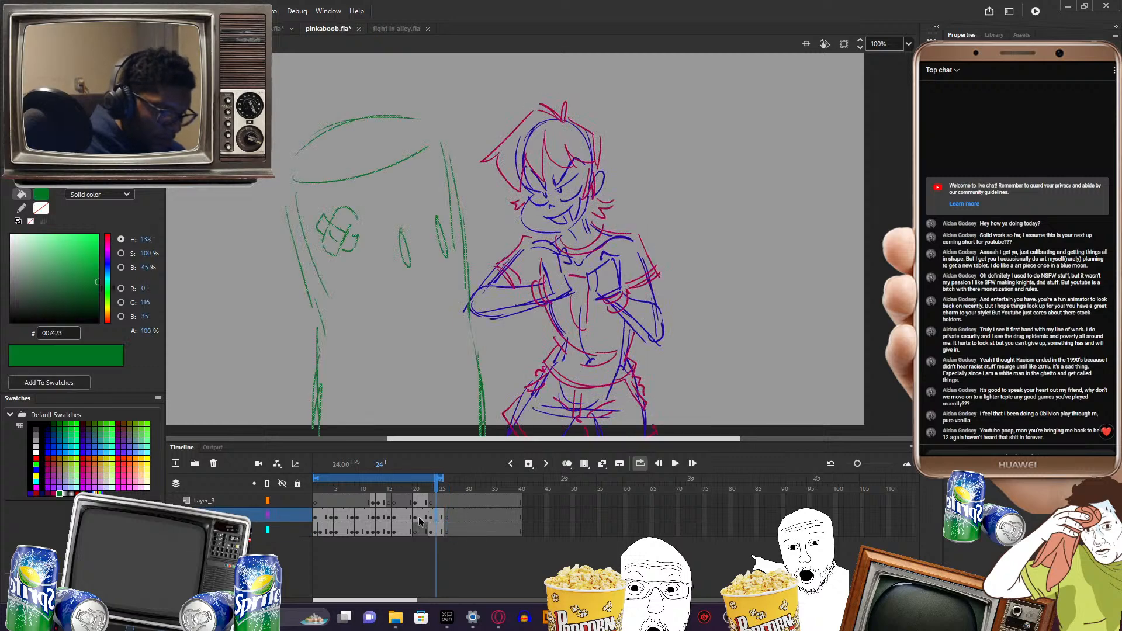
click(422, 516)
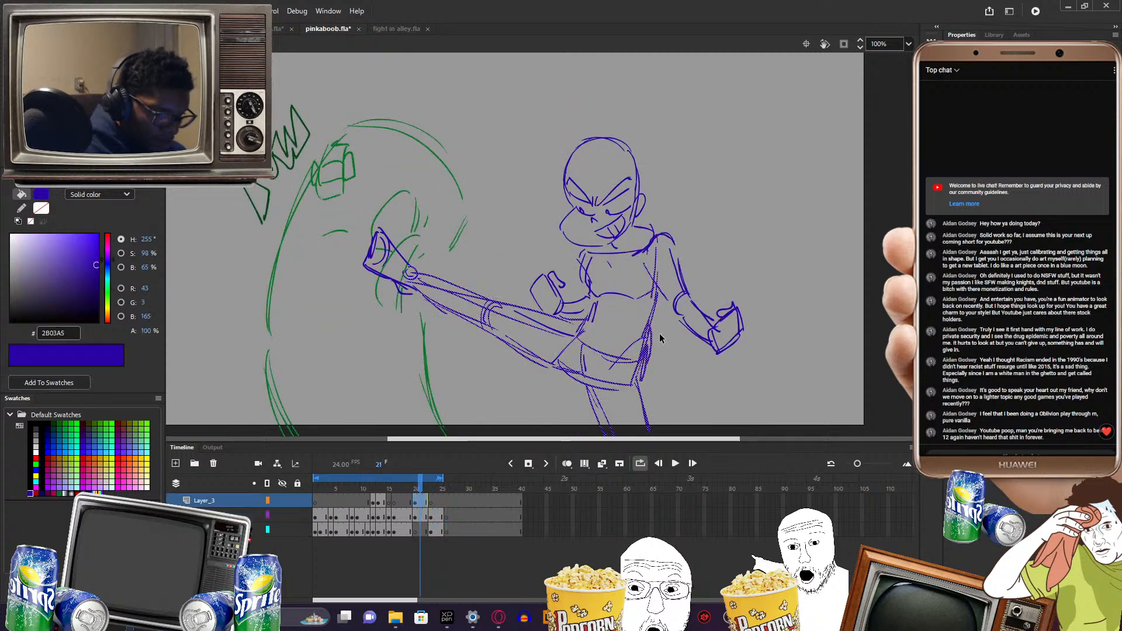
click(429, 517)
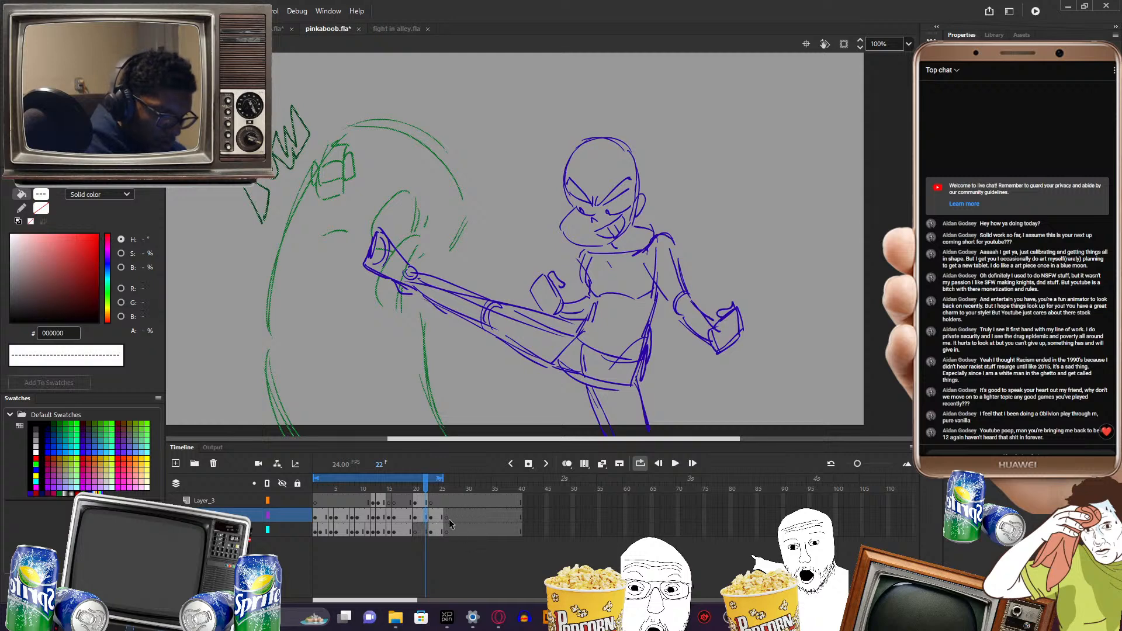
click(446, 517)
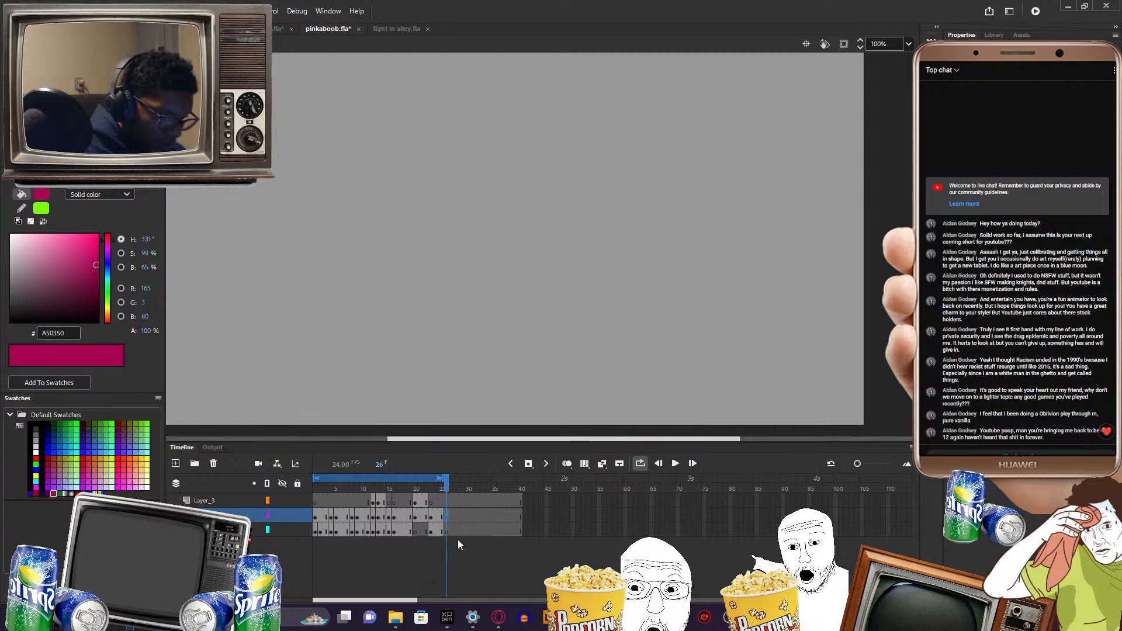
click(441, 530)
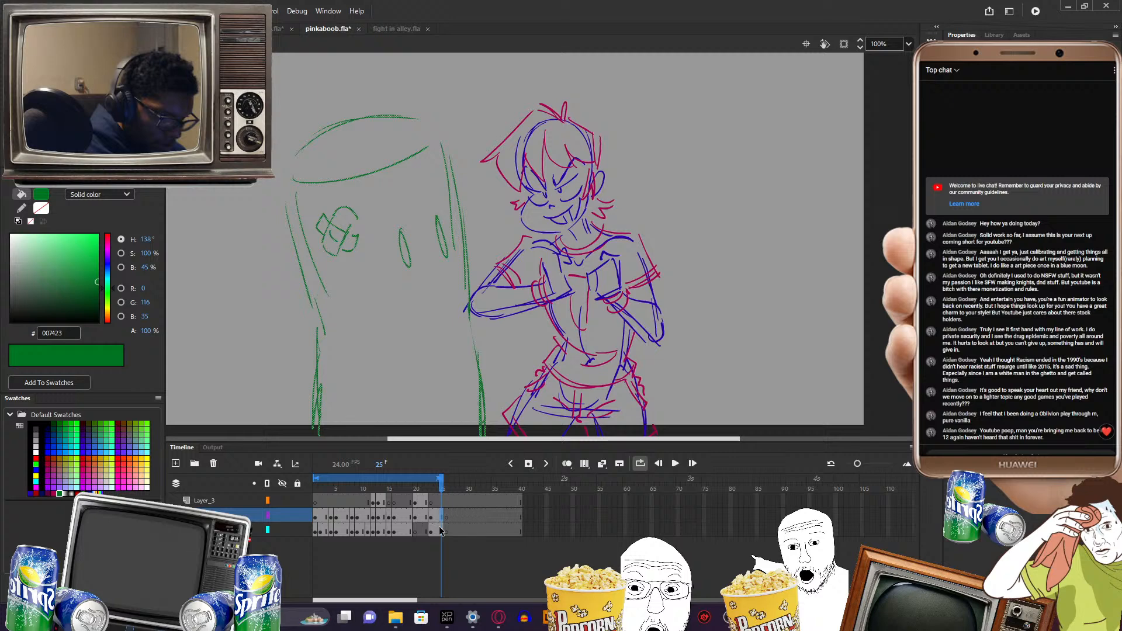
click(439, 529)
click(432, 531)
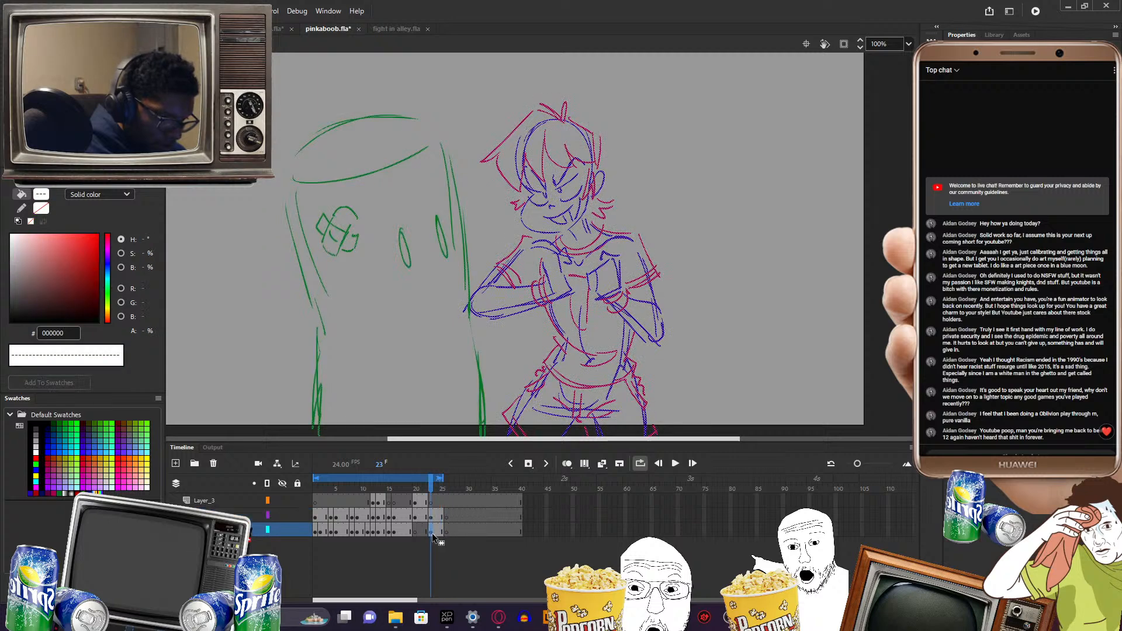
click(432, 501)
- End the character pose with a blank keyframe at frame 26 on Layer_3 and scrub back over frames 24 to 26
click(445, 500)
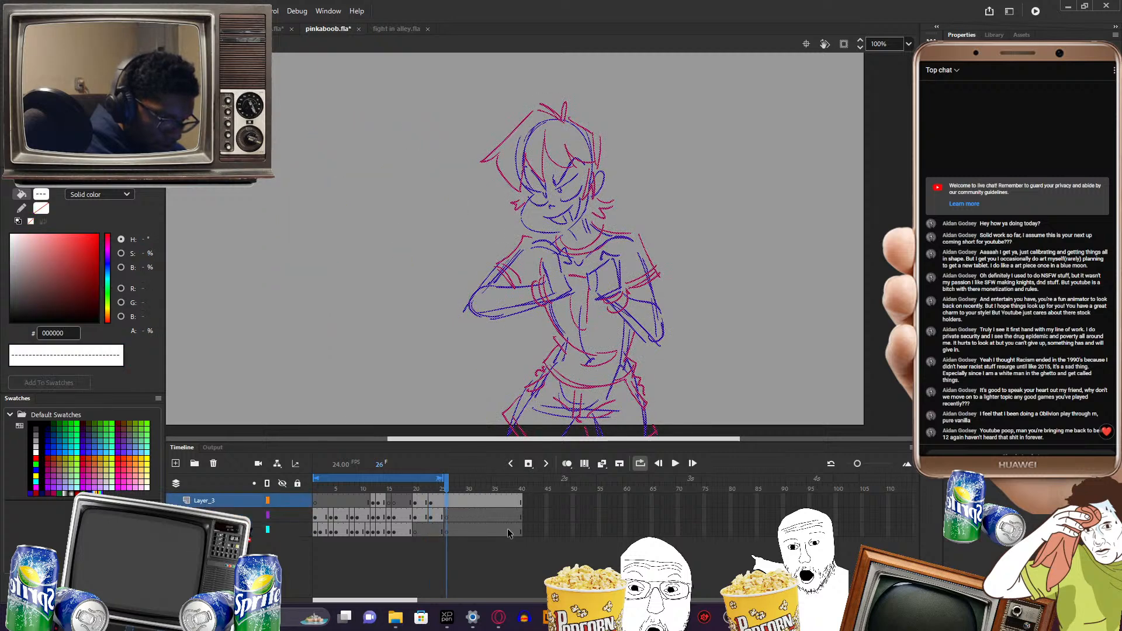
click(483, 533)
click(432, 529)
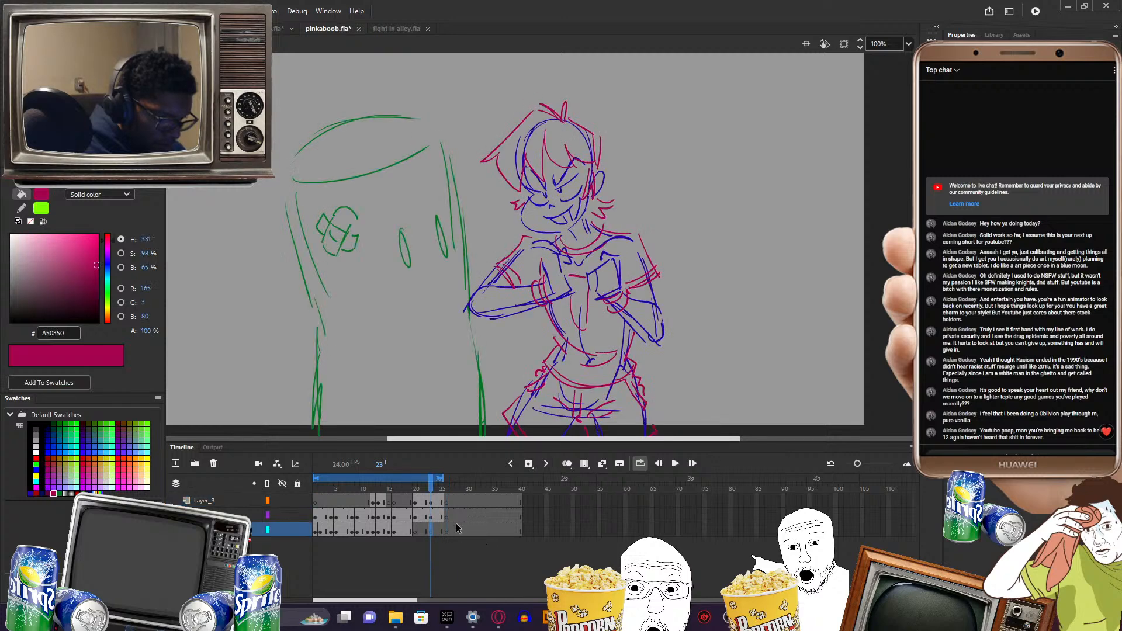
click(445, 500)
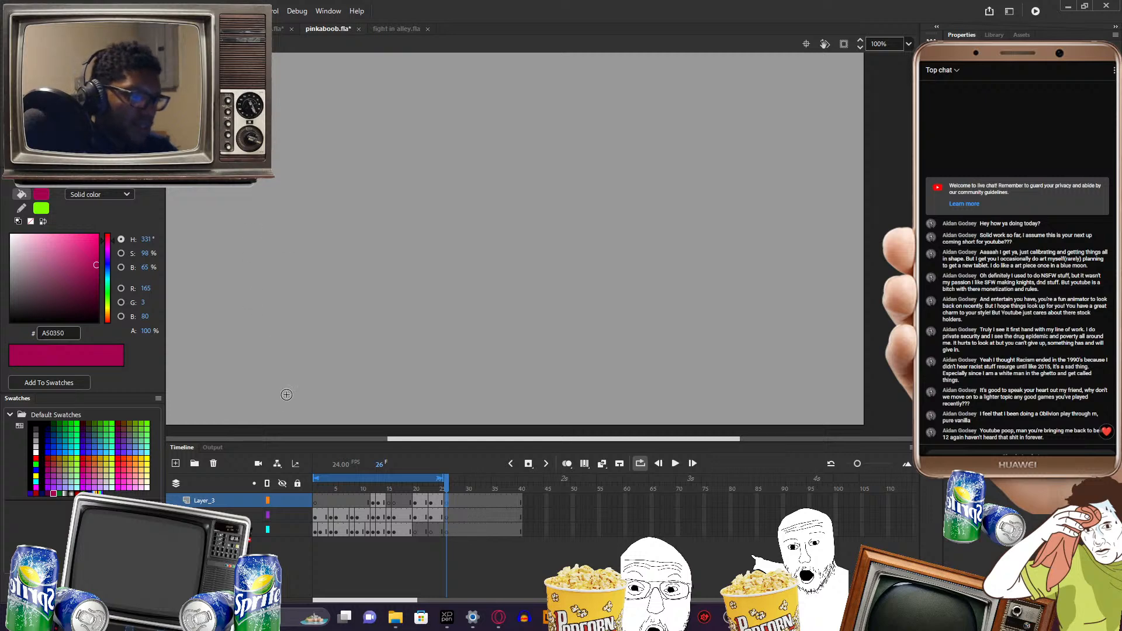
mouse_move(446, 487)
mouse_down()
mouse_move(426, 489)
mouse_move(438, 491)
mouse_up()
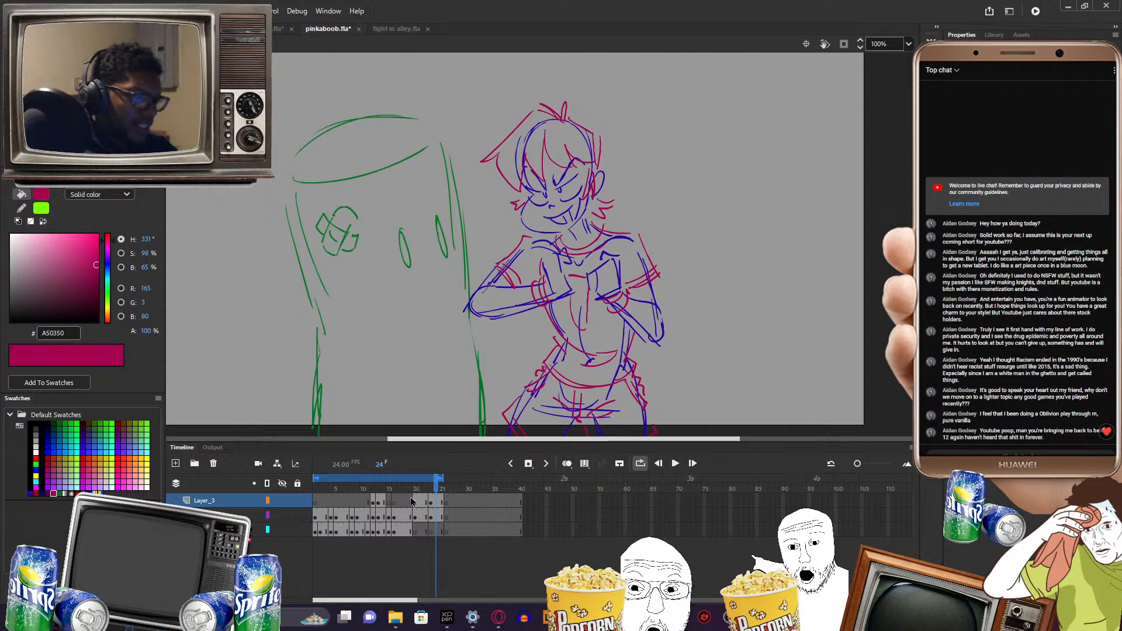
drag(436, 490, 444, 485)
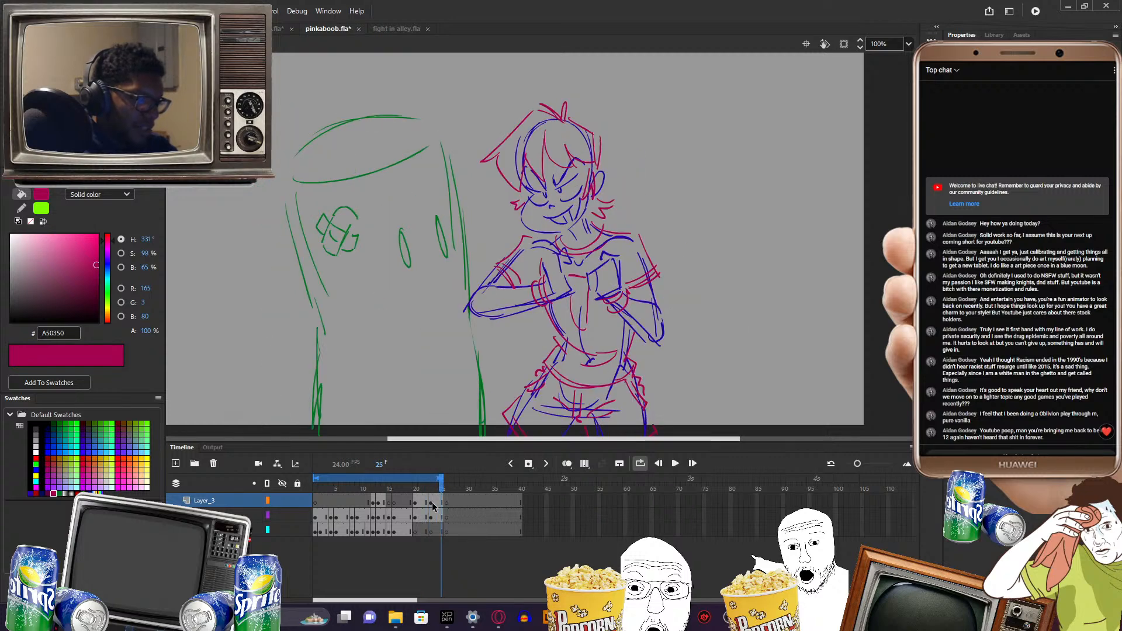
- Compare the kick pose with the clenched-fists pose across frames 21 to 25
click(441, 502)
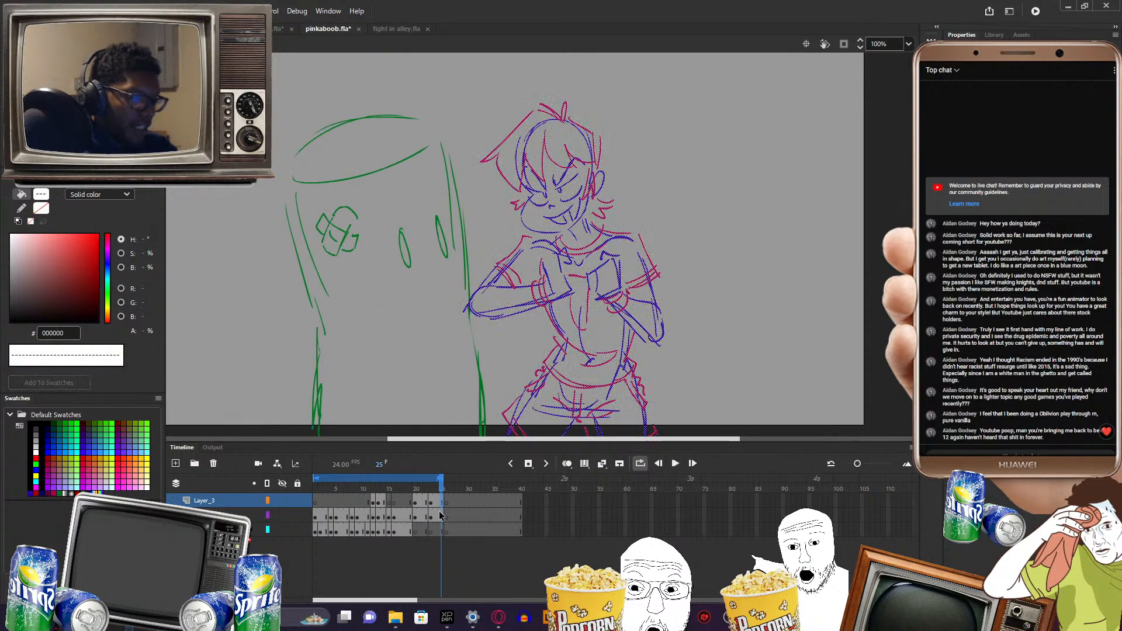
click(441, 516)
click(437, 503)
click(418, 505)
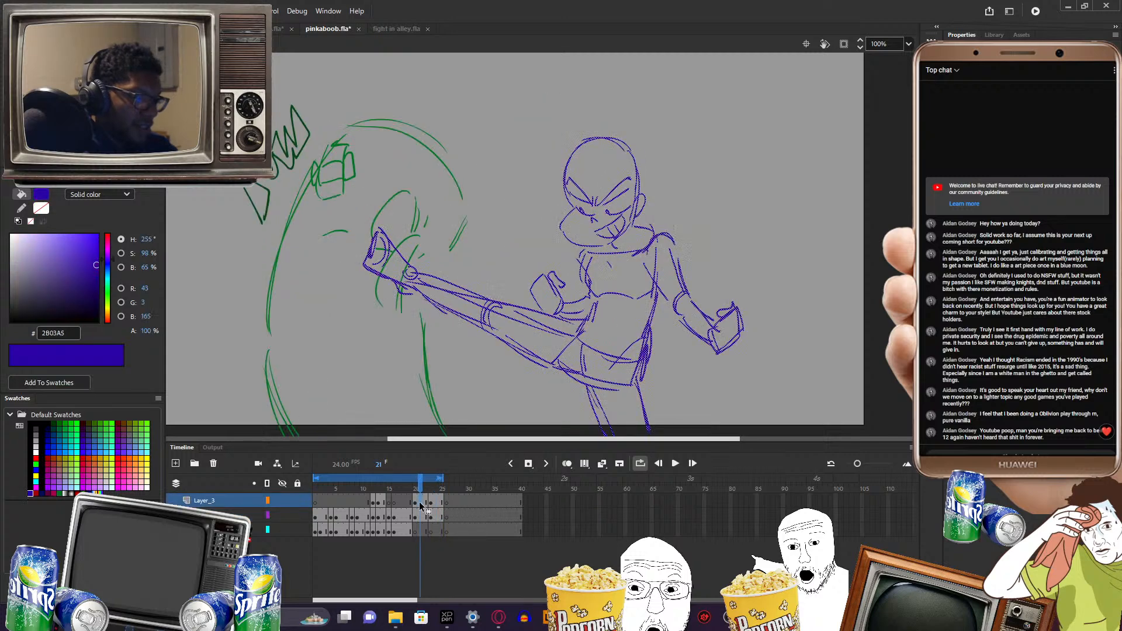
drag(424, 488, 442, 490)
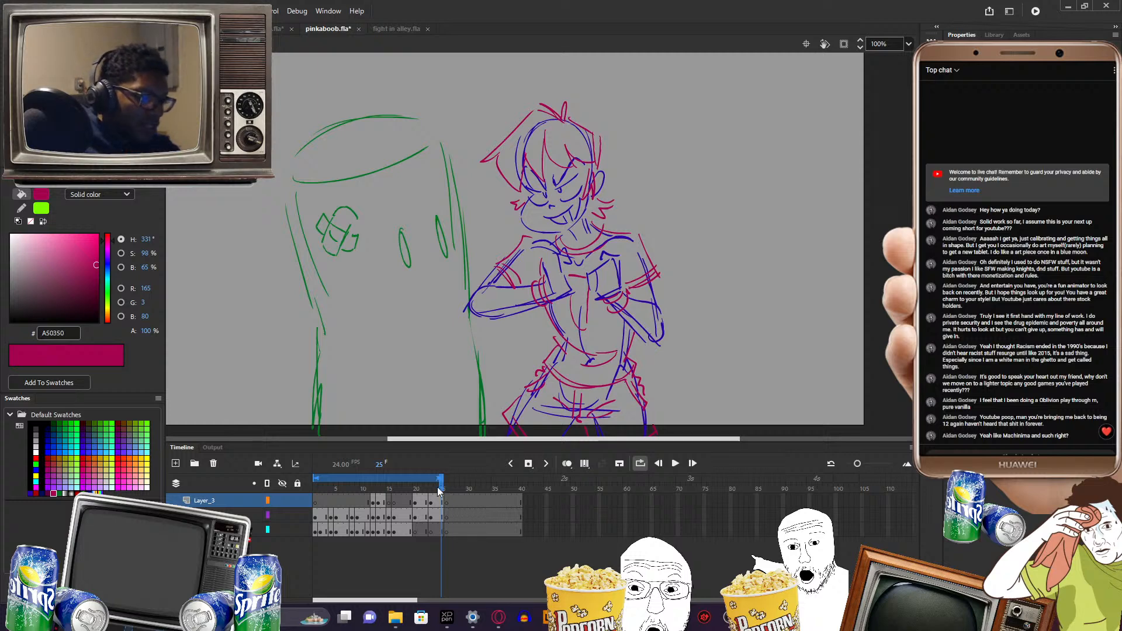
drag(441, 488, 422, 488)
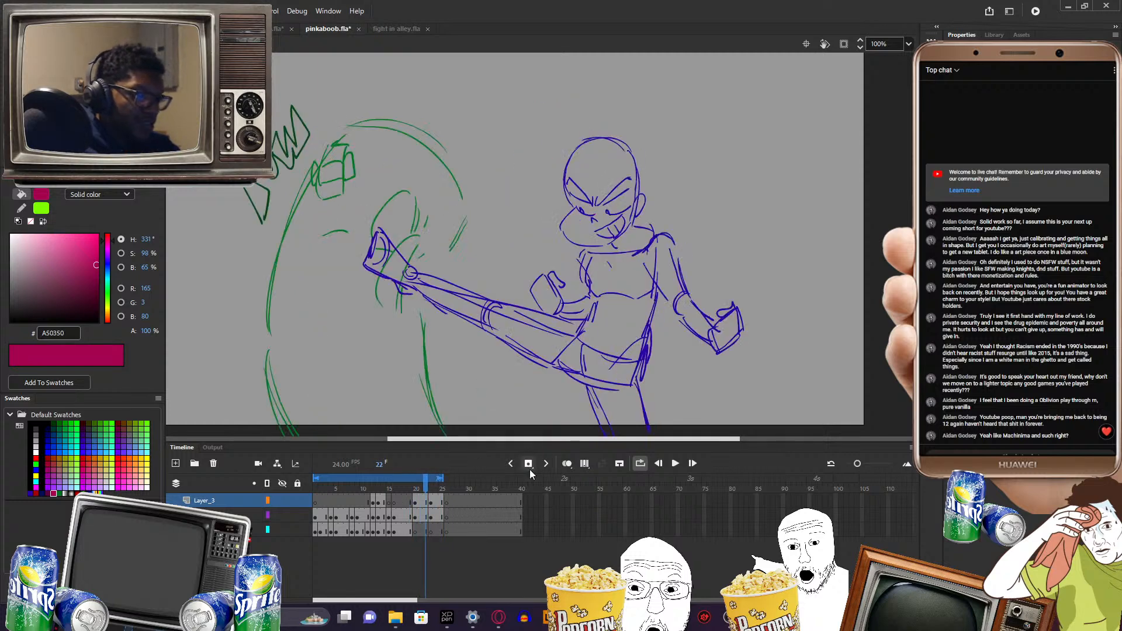
click(421, 512)
mouse_move(424, 485)
mouse_down()
mouse_move(404, 486)
mouse_move(433, 486)
mouse_up()
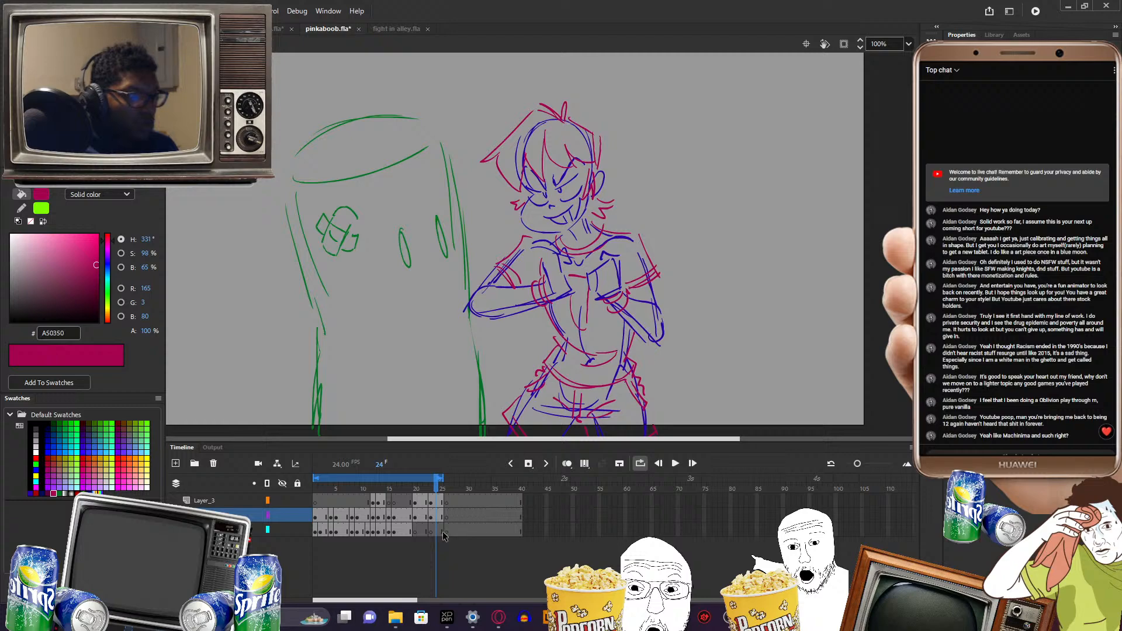
mouse_move(434, 485)
mouse_down()
mouse_move(404, 487)
mouse_move(442, 489)
mouse_up()
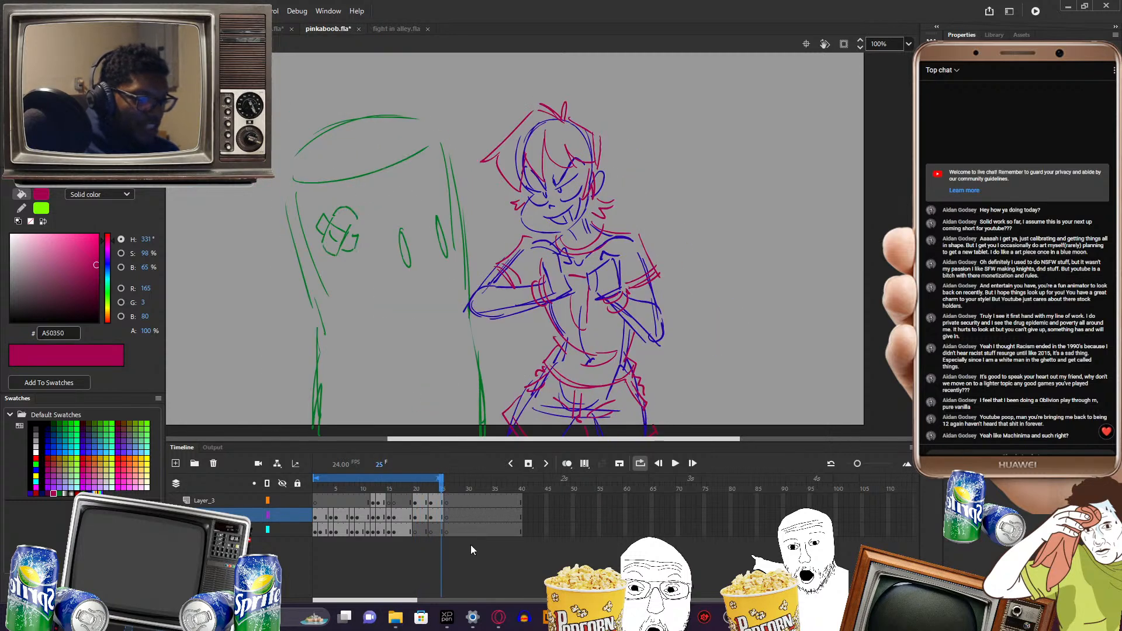
- Extend the timeline's loop range to just past frame 30 and go to the empty frame 26
mouse_move(442, 488)
mouse_down()
mouse_move(473, 478)
mouse_move(421, 488)
mouse_move(447, 489)
mouse_up()
click(442, 491)
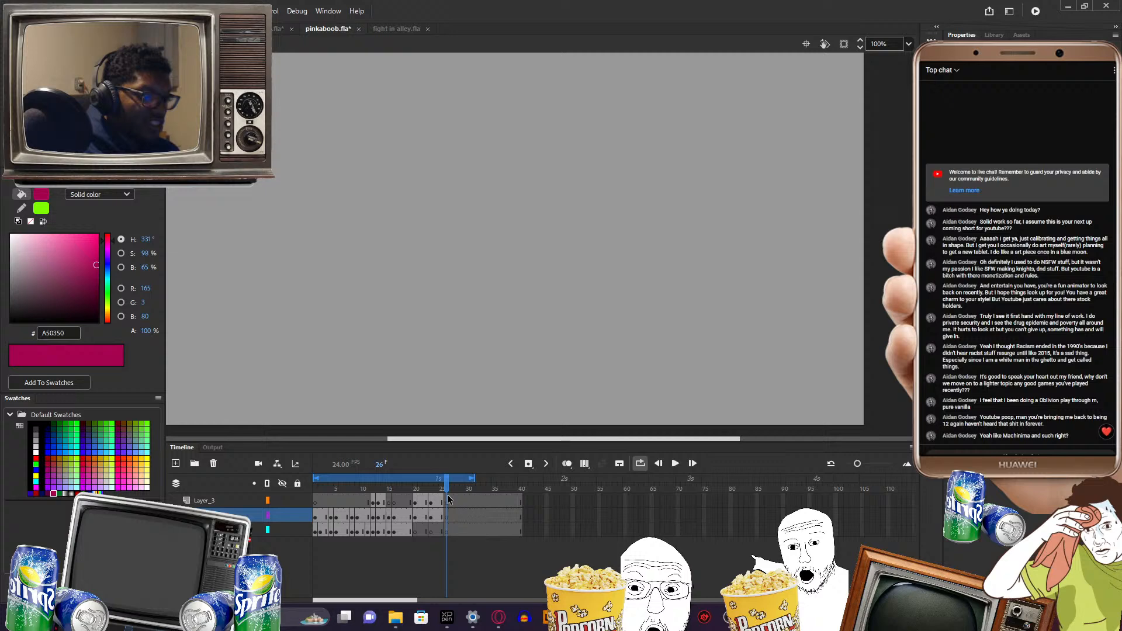
mouse_move(445, 486)
mouse_down()
mouse_move(414, 486)
mouse_move(447, 488)
mouse_up()
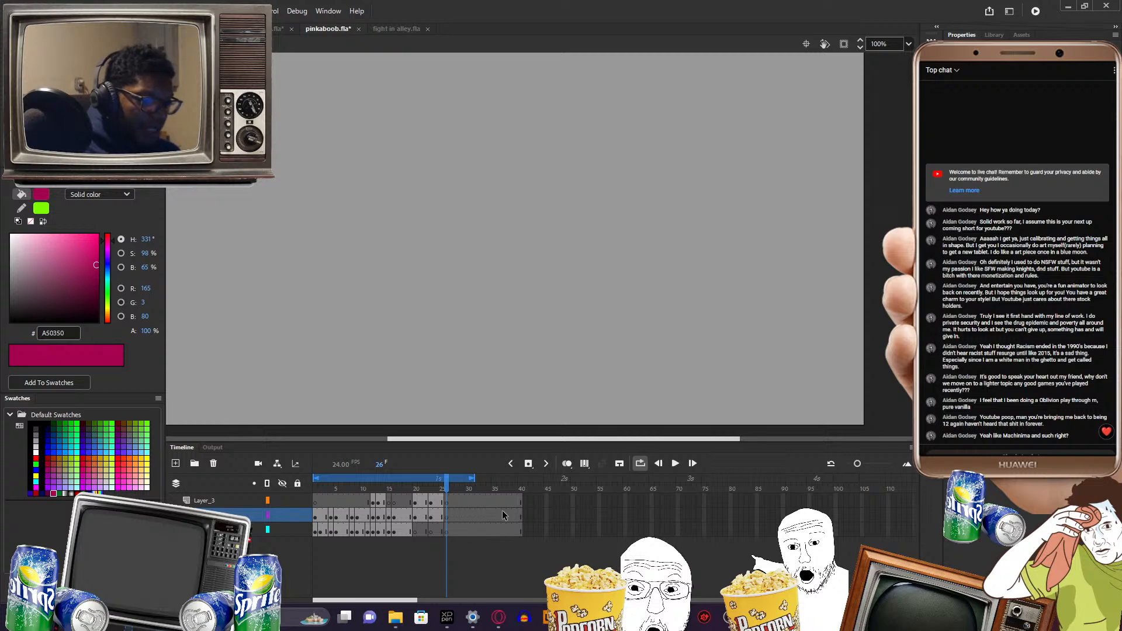
mouse_move(446, 487)
mouse_down()
mouse_move(424, 493)
mouse_move(447, 485)
mouse_up()
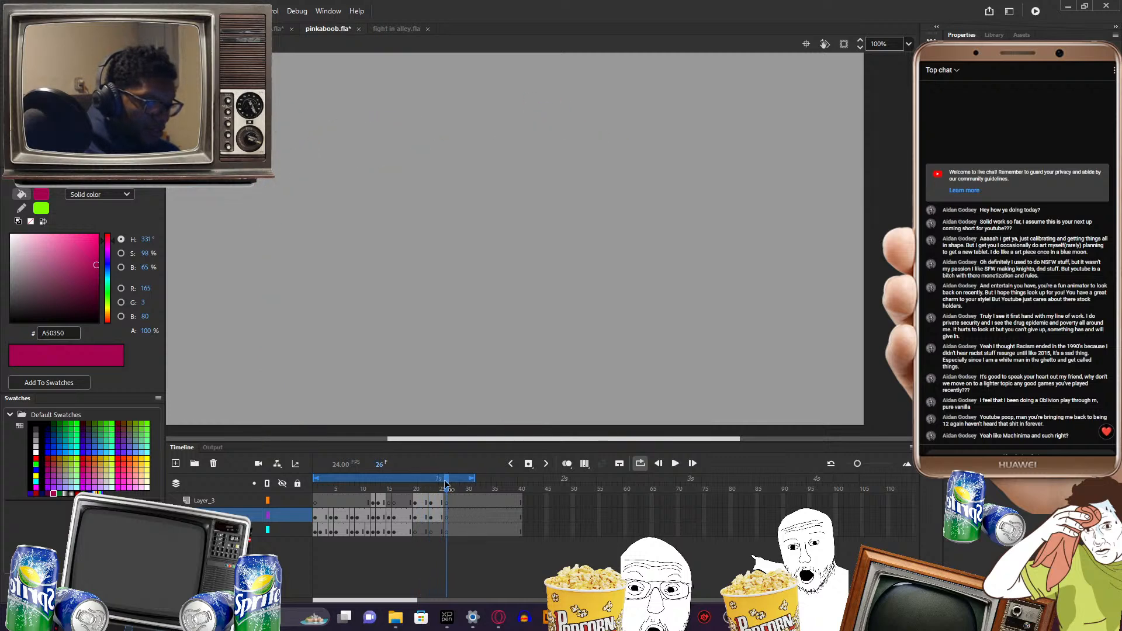
- Copy the green creature drawing with its "OW" lettering from frame 22 of the purple-coded layer to frame 26
click(426, 517)
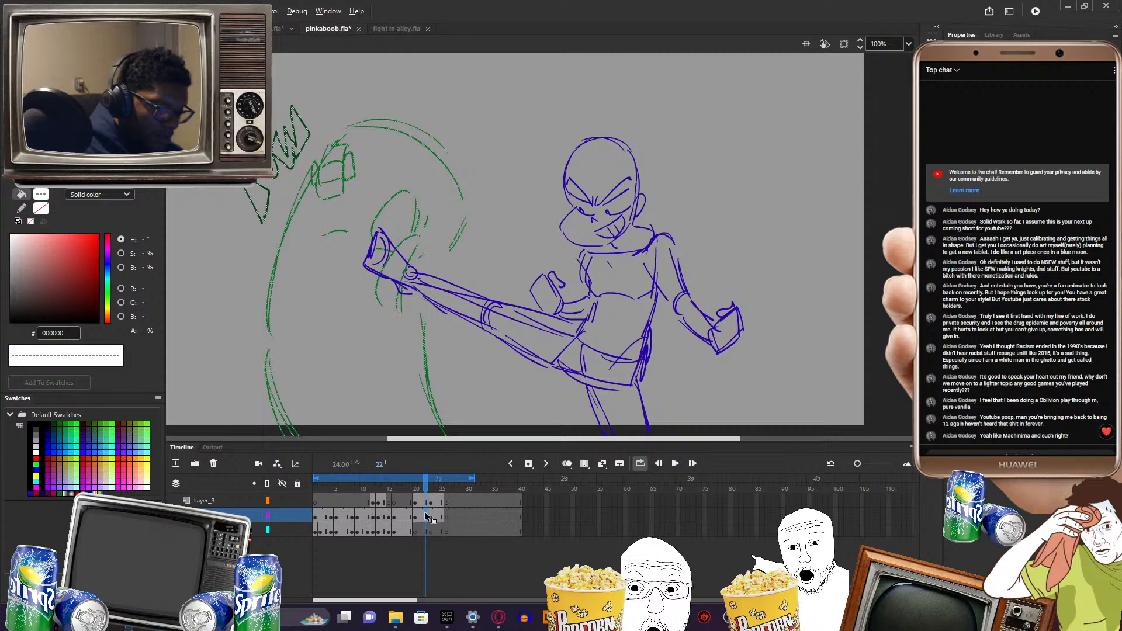
click(447, 517)
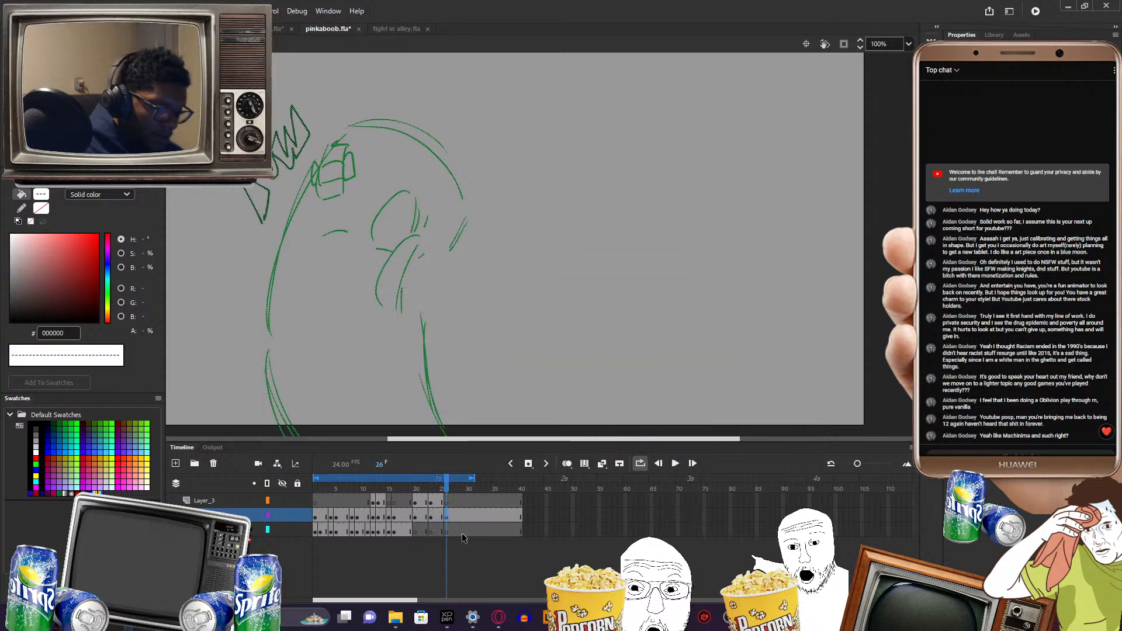
click(428, 502)
mouse_move(427, 490)
mouse_down()
mouse_move(403, 492)
mouse_move(447, 491)
mouse_up()
click(421, 502)
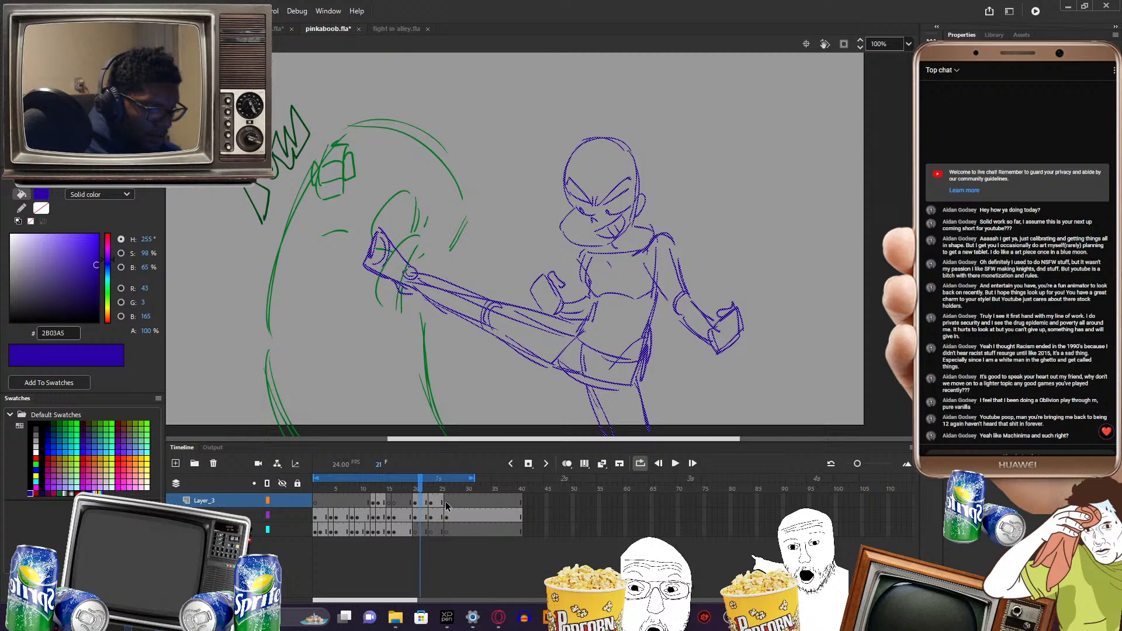
click(445, 504)
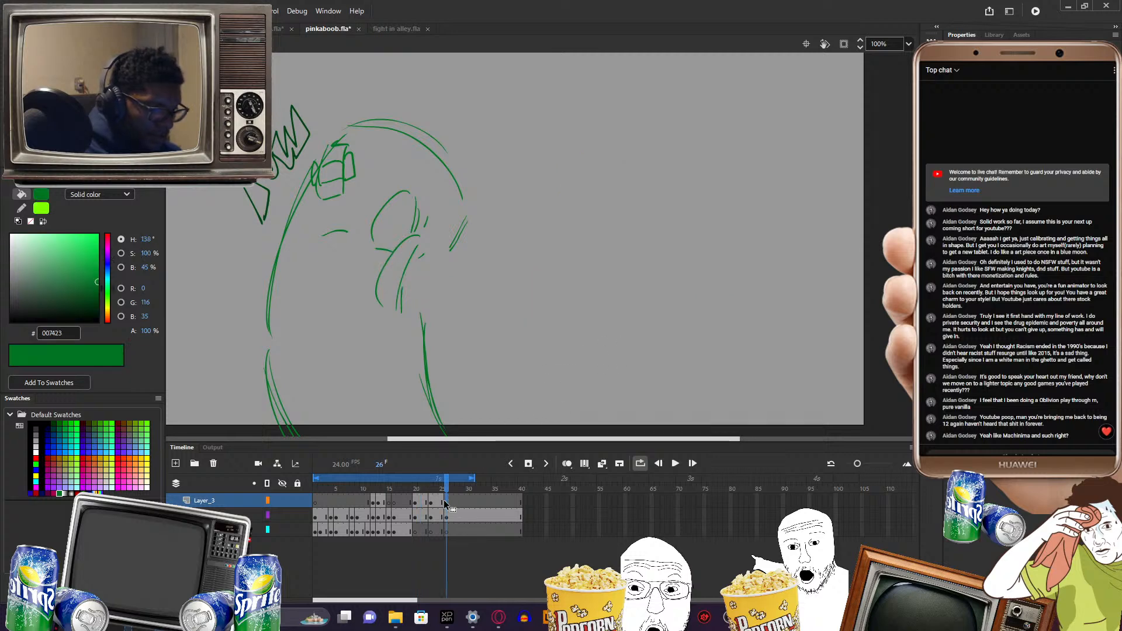
- Delete the "OW" lettering beside the green creature from the kick drawing at frame 21
mouse_move(448, 491)
mouse_down()
mouse_move(408, 497)
mouse_move(416, 491)
mouse_move(450, 491)
mouse_move(359, 519)
mouse_move(425, 489)
mouse_move(426, 506)
mouse_move(441, 502)
mouse_move(420, 517)
mouse_up()
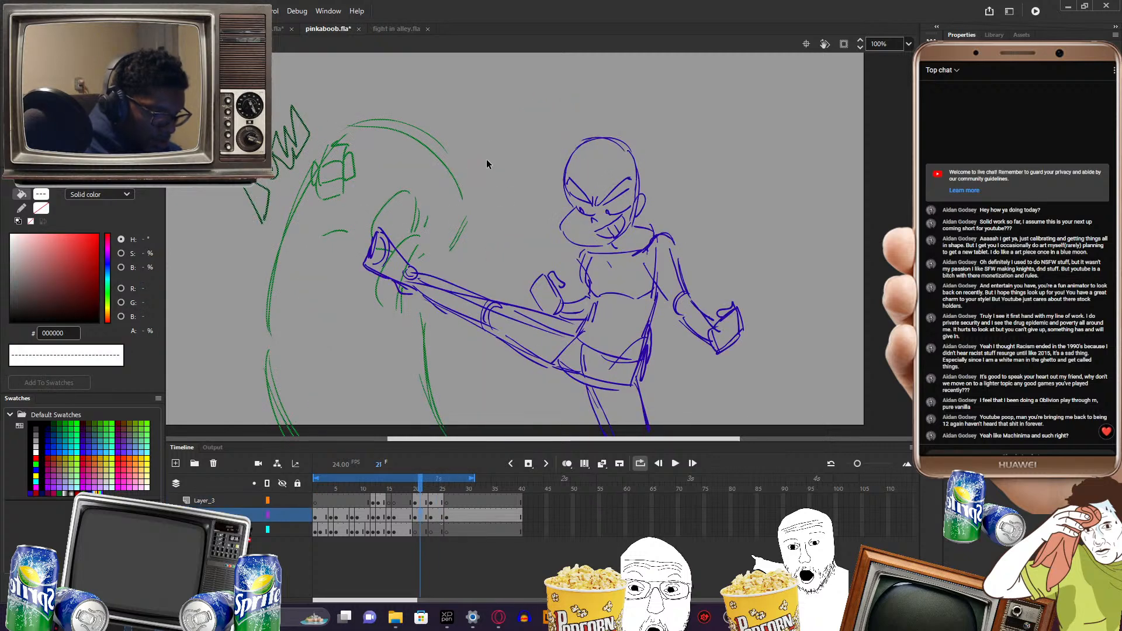
click(345, 269)
key(l)
mouse_move(203, 187)
mouse_down()
mouse_move(216, 234)
mouse_move(285, 205)
mouse_move(316, 167)
mouse_move(305, 94)
mouse_up()
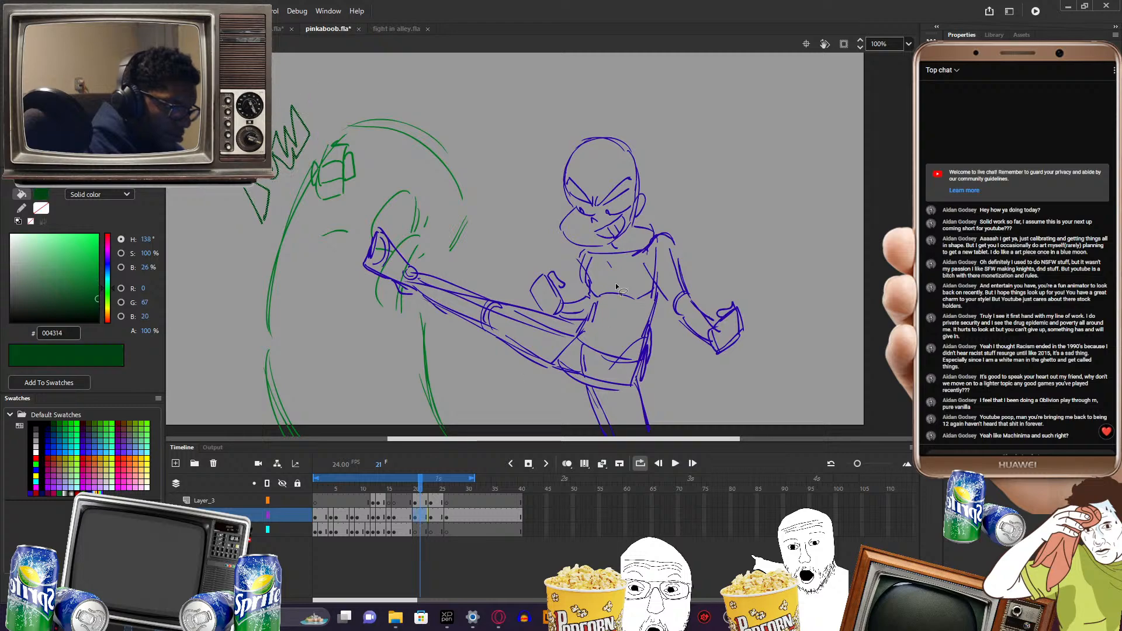
click(364, 515)
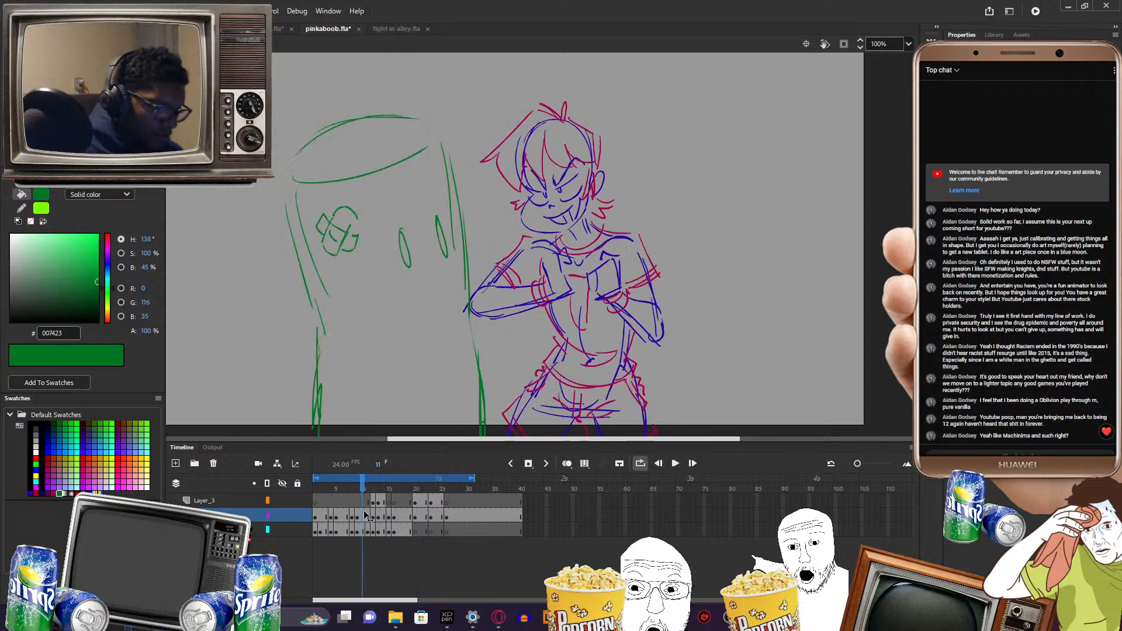
drag(364, 513, 412, 488)
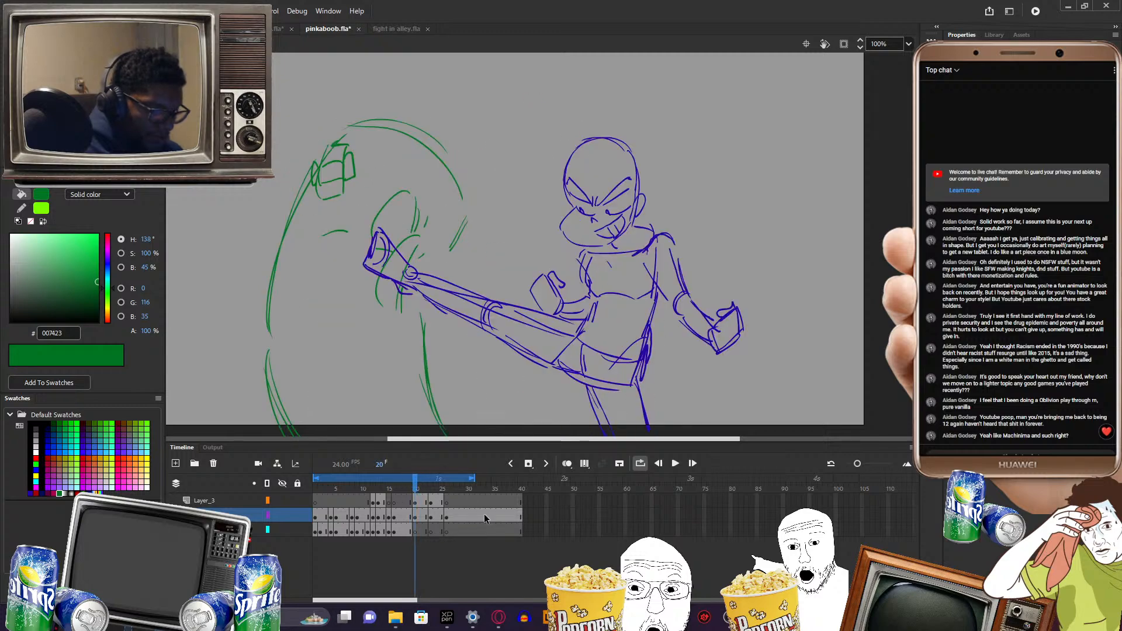
- Turn on onion skinning for frame 26 of the cyan-coded layer and sample blue 2B03A5 from the character's outline on frame 25
mouse_move(416, 497)
mouse_down()
mouse_move(401, 491)
mouse_move(445, 490)
mouse_up()
click(446, 530)
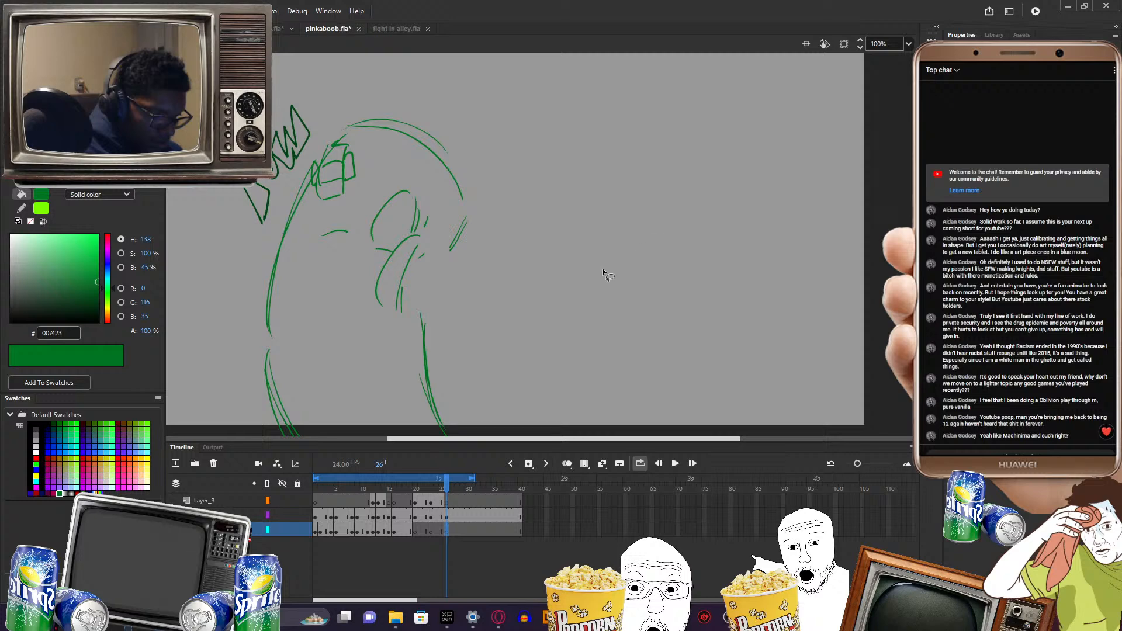
click(567, 463)
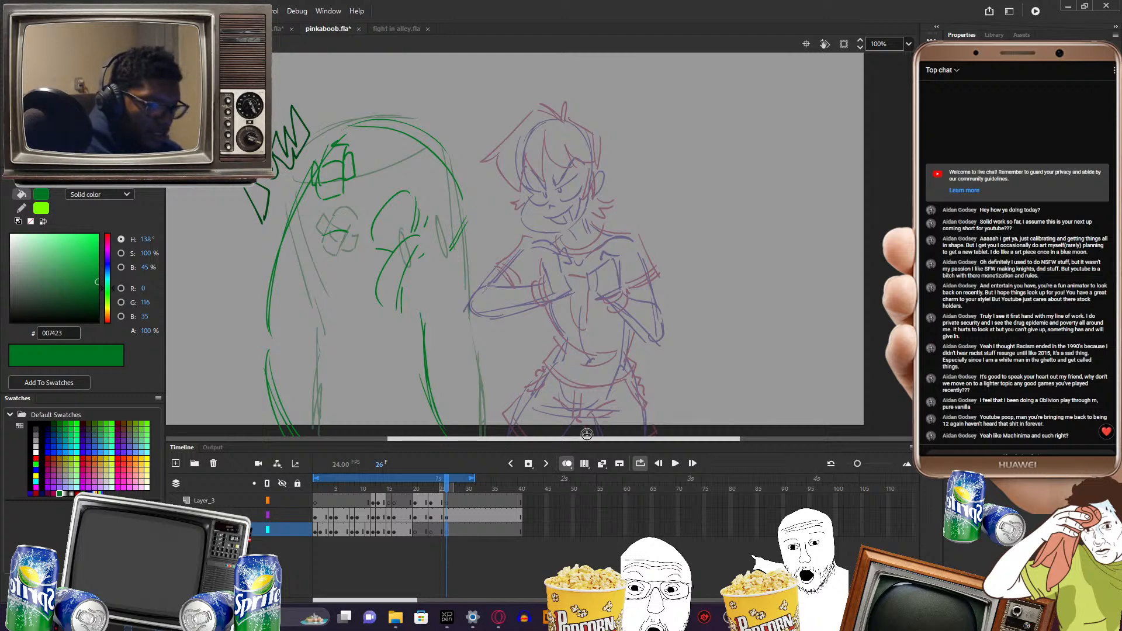
drag(587, 437, 587, 438)
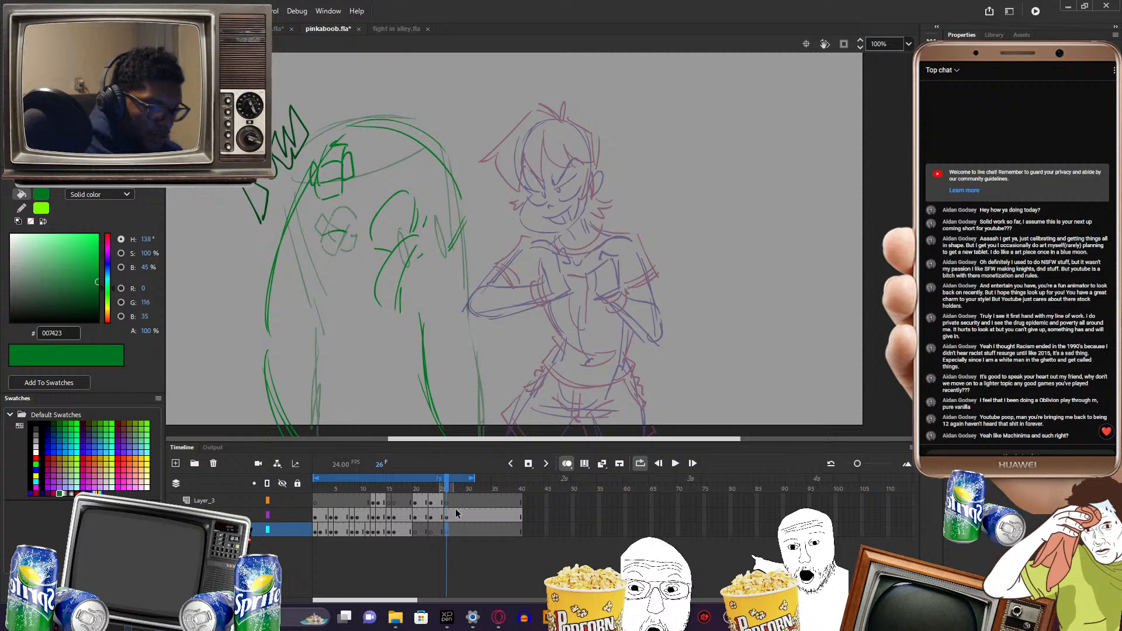
key(comma)
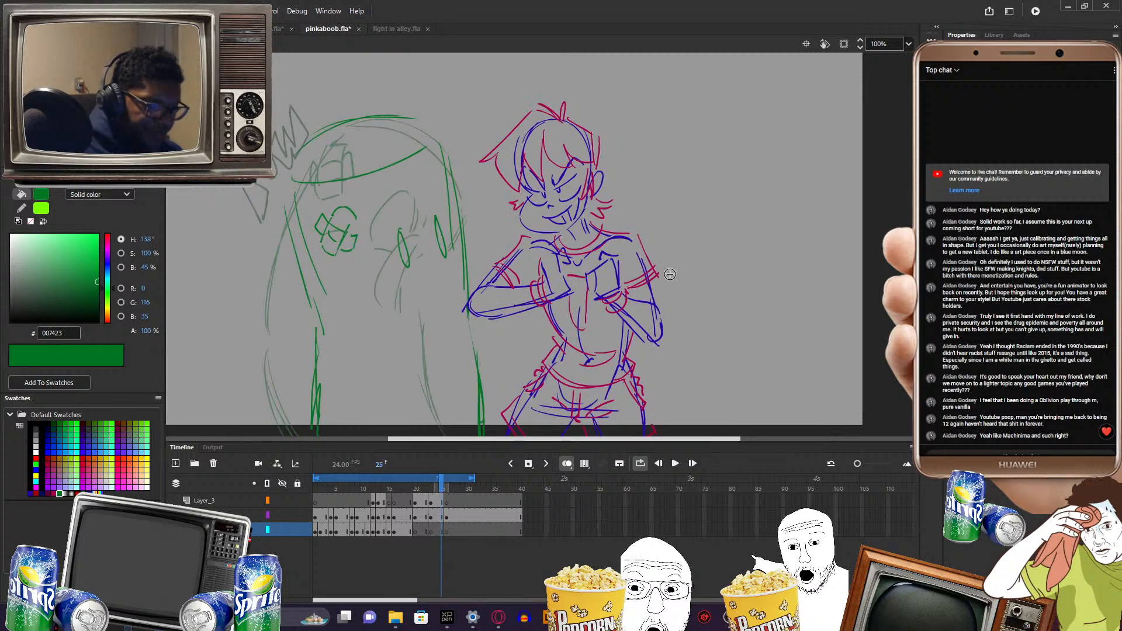
click(622, 280)
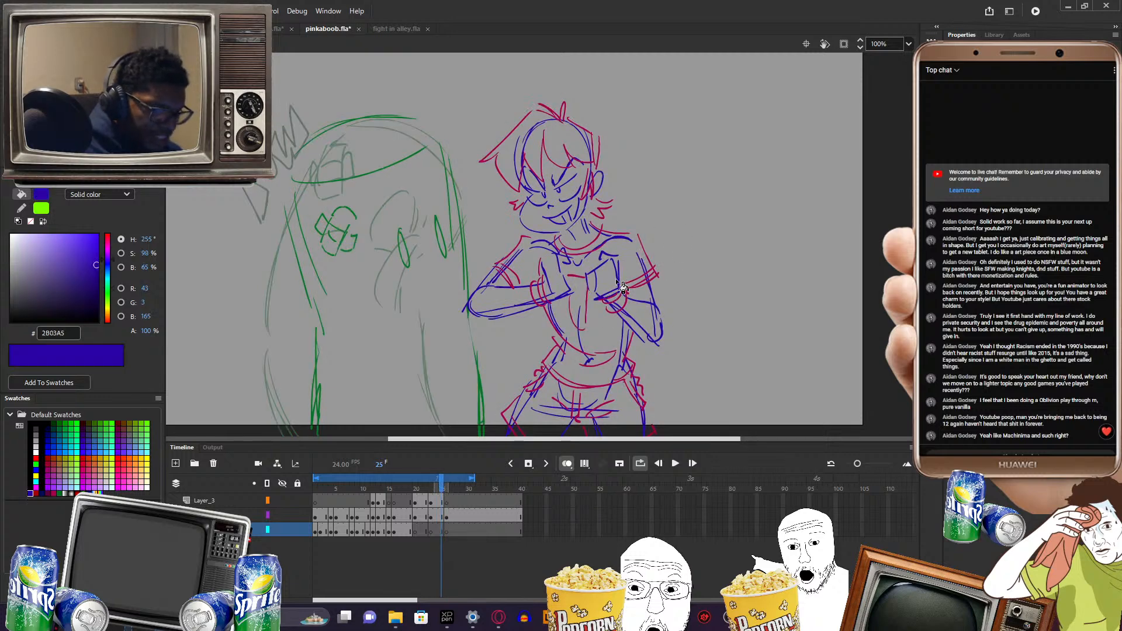
key(period)
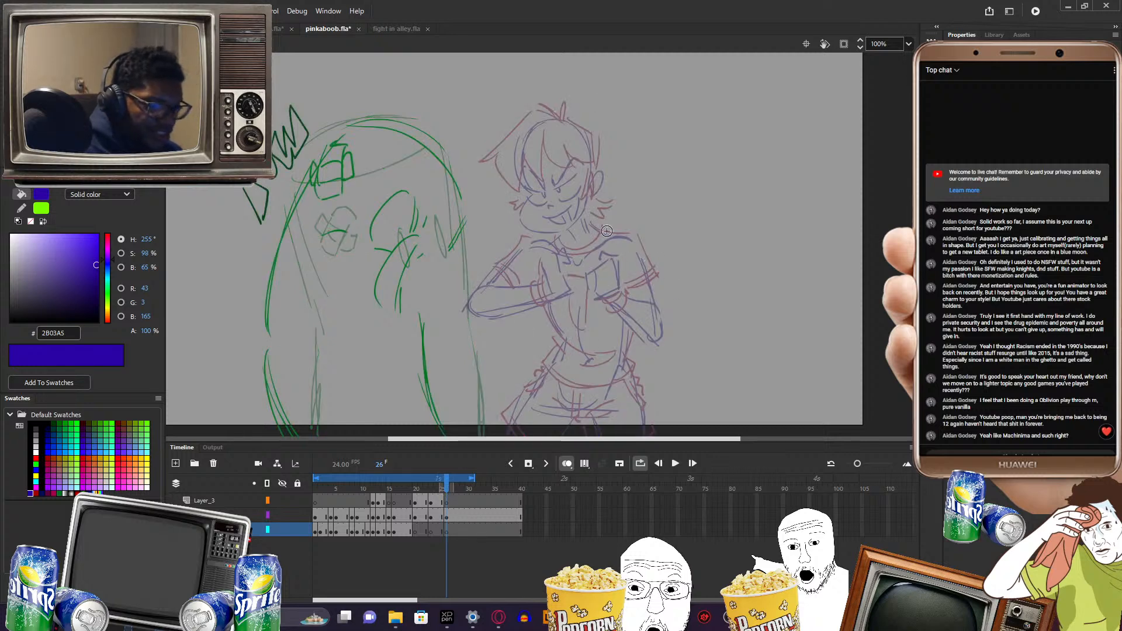
- Sketch the character's blue head outline with jaw and ear on frame 26, over the onion-skinned head
mouse_move(540, 119)
mouse_down()
mouse_move(538, 189)
mouse_move(519, 165)
mouse_move(532, 206)
mouse_move(533, 195)
mouse_move(513, 220)
mouse_move(541, 212)
mouse_move(525, 204)
mouse_move(522, 224)
mouse_move(572, 226)
mouse_up()
key(ctrl+z)
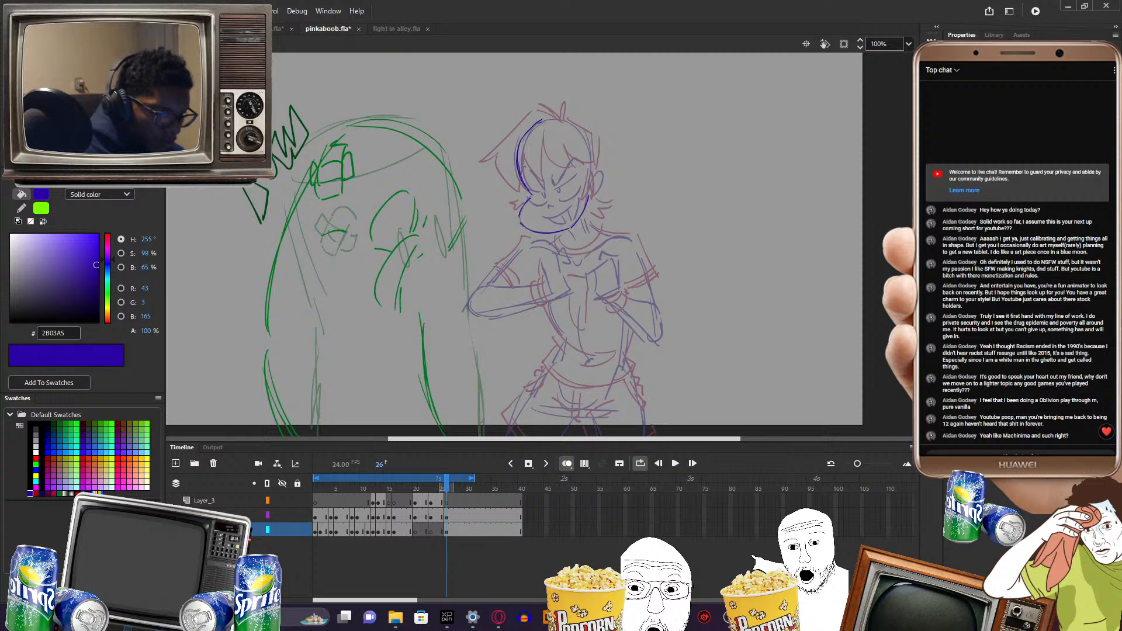
mouse_move(541, 119)
mouse_down()
mouse_move(589, 149)
mouse_move(594, 194)
mouse_up()
- Rotate the blue head outline slightly clockwise and shift it toward the green creature
key(v)
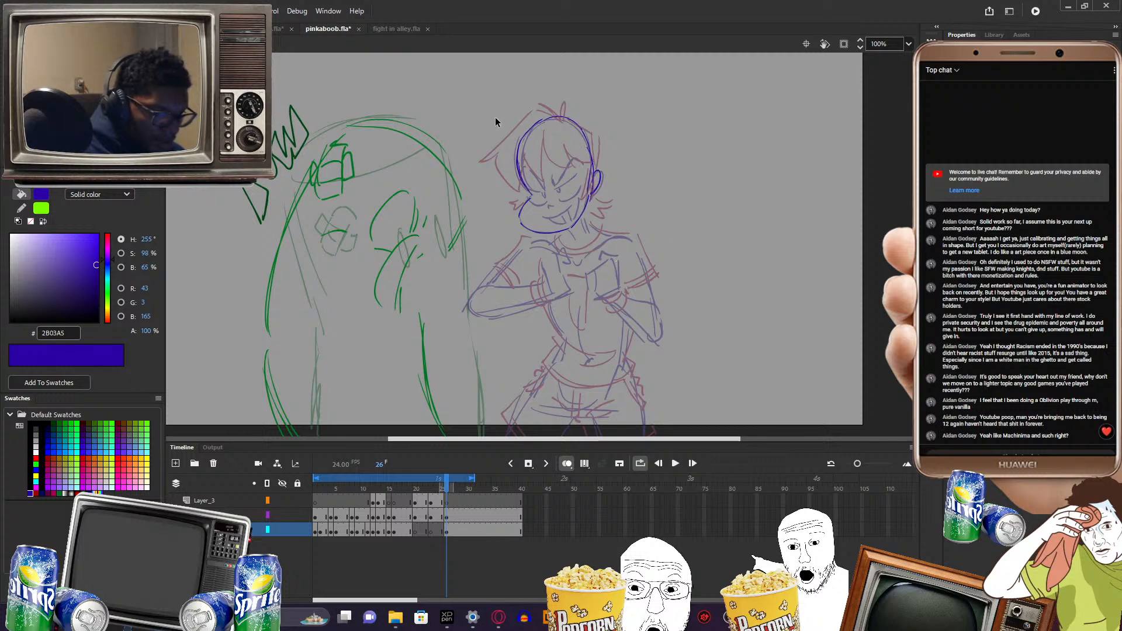
drag(495, 118, 659, 266)
key(q)
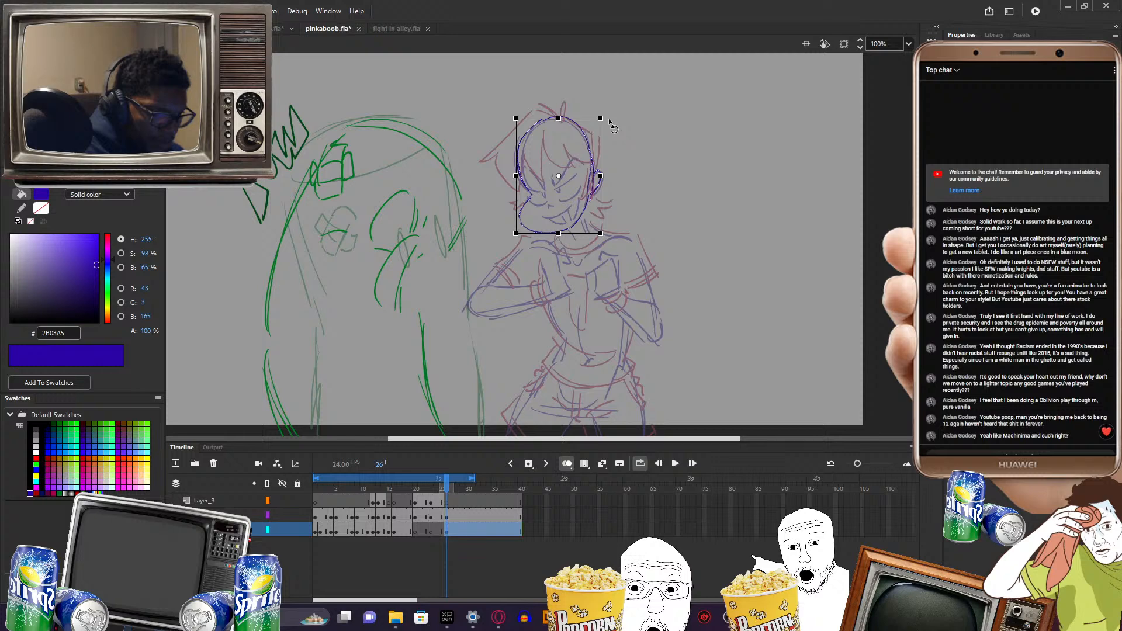
drag(610, 123, 613, 151)
drag(589, 189, 564, 192)
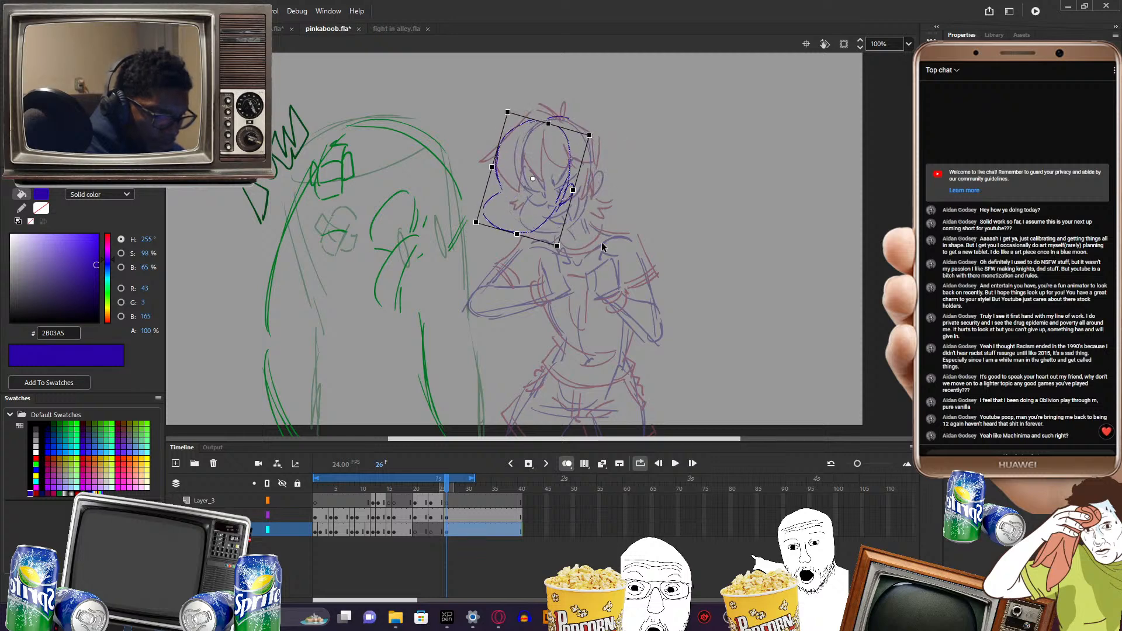
click(663, 264)
mouse_move(446, 481)
mouse_down()
mouse_move(415, 508)
mouse_move(451, 499)
mouse_up()
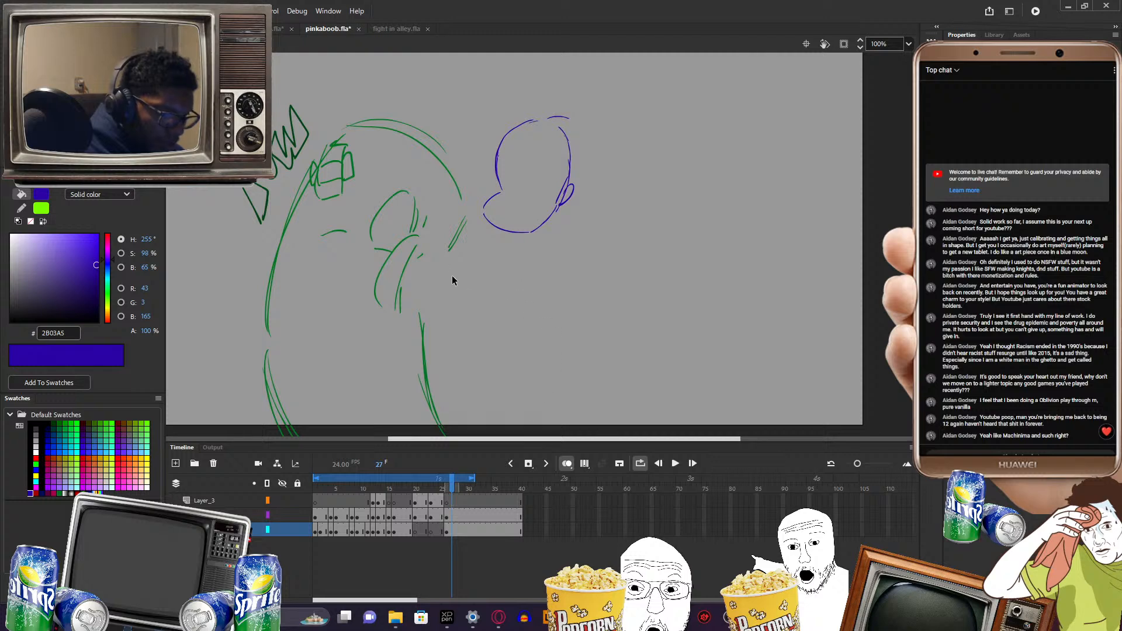
click(450, 516)
click(661, 289)
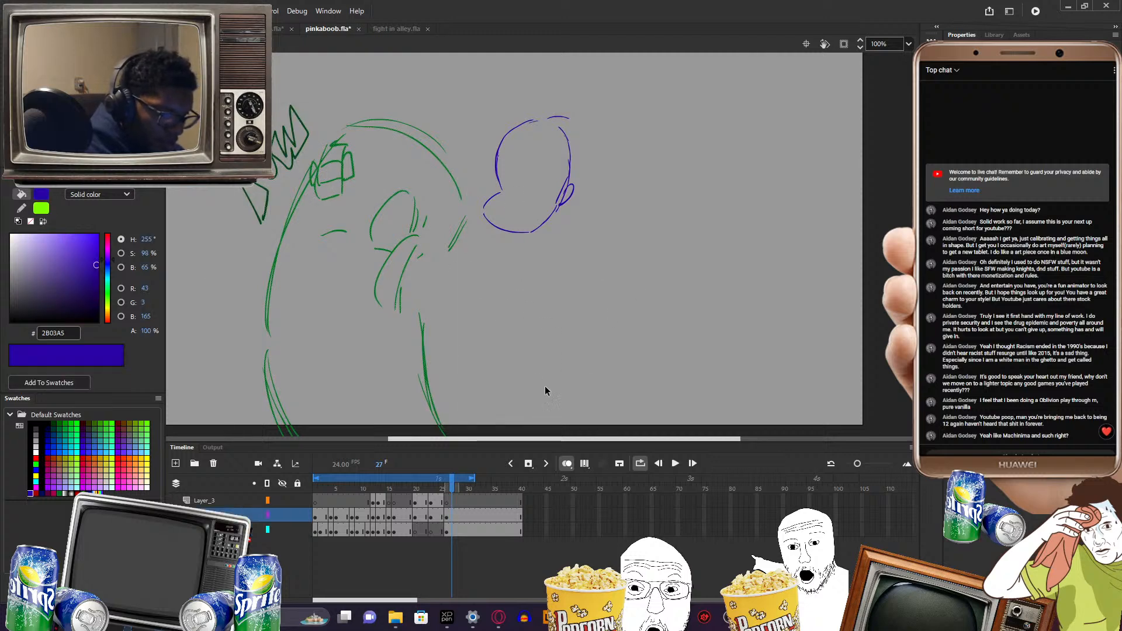
mouse_move(460, 272)
mouse_down()
mouse_move(421, 300)
mouse_move(475, 393)
mouse_up()
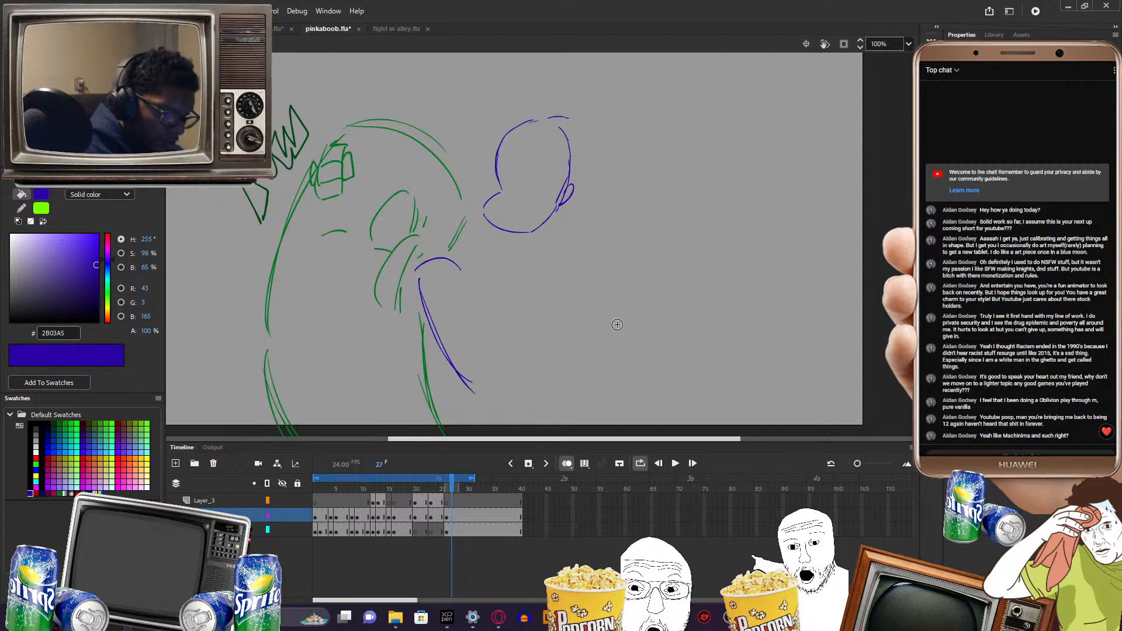
key(ctrl+z)
key(ctrl+z)
key(ctrl+z)
key(ctrl+z)
- Move the blue head outline on the cyan-coded layer away from the green creature and rotate it counterclockwise to lean back
click(450, 520)
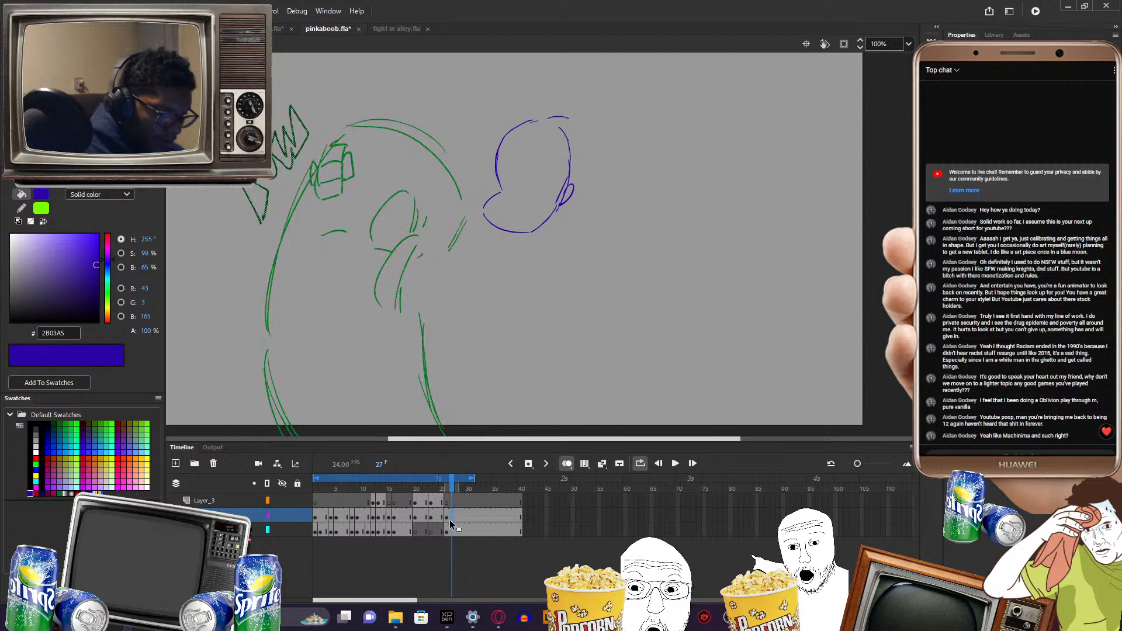
click(450, 532)
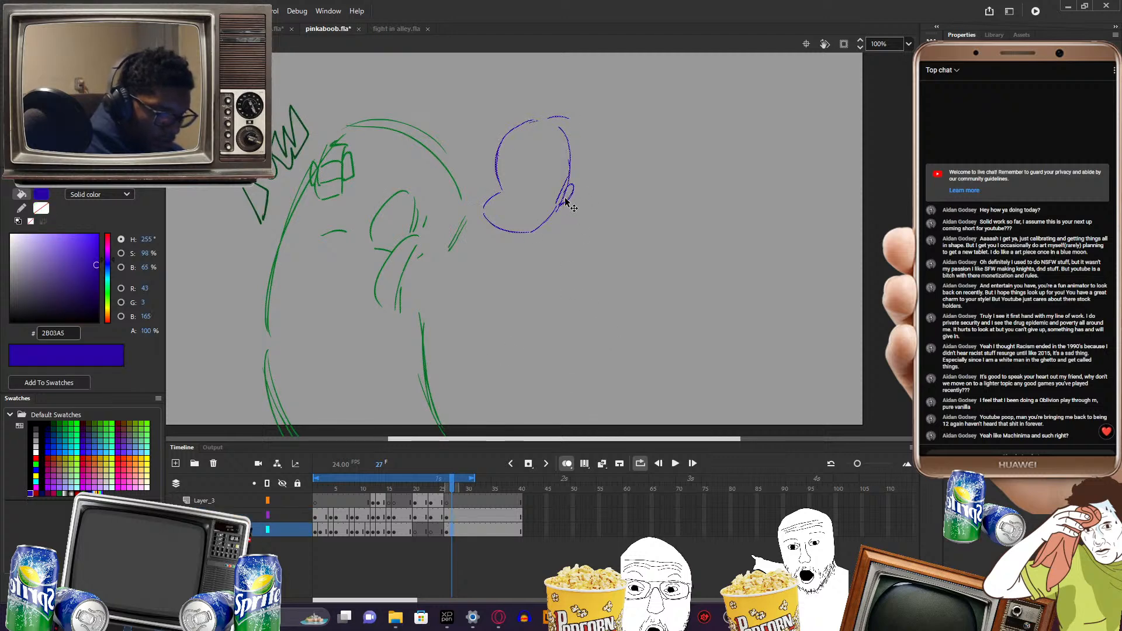
drag(566, 202, 647, 214)
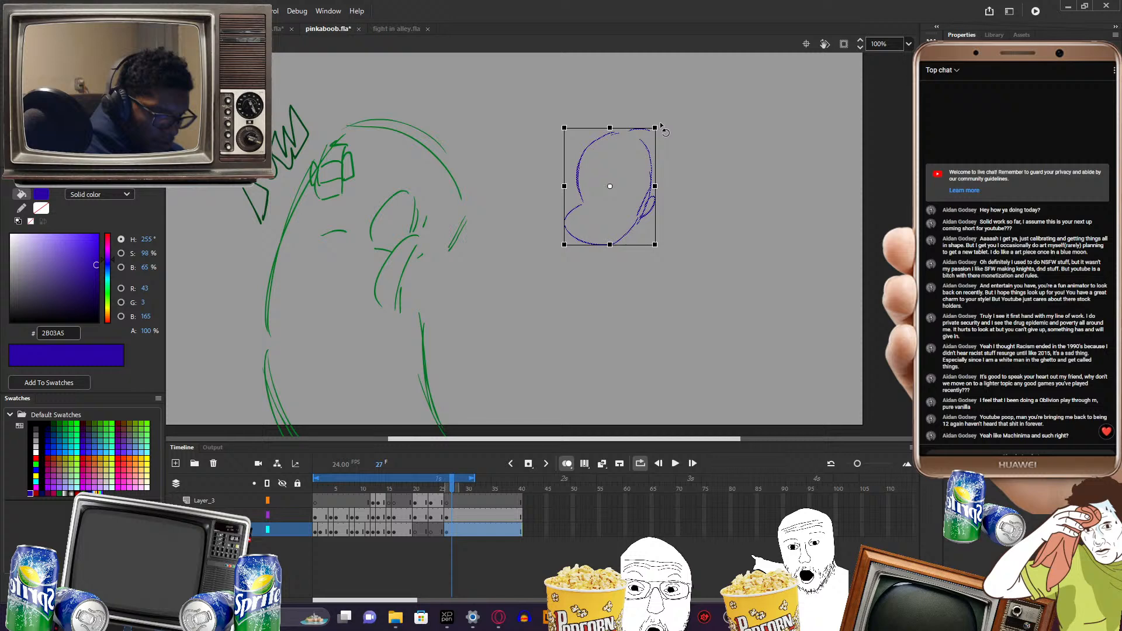
drag(661, 122, 644, 112)
click(678, 249)
drag(654, 322, 666, 290)
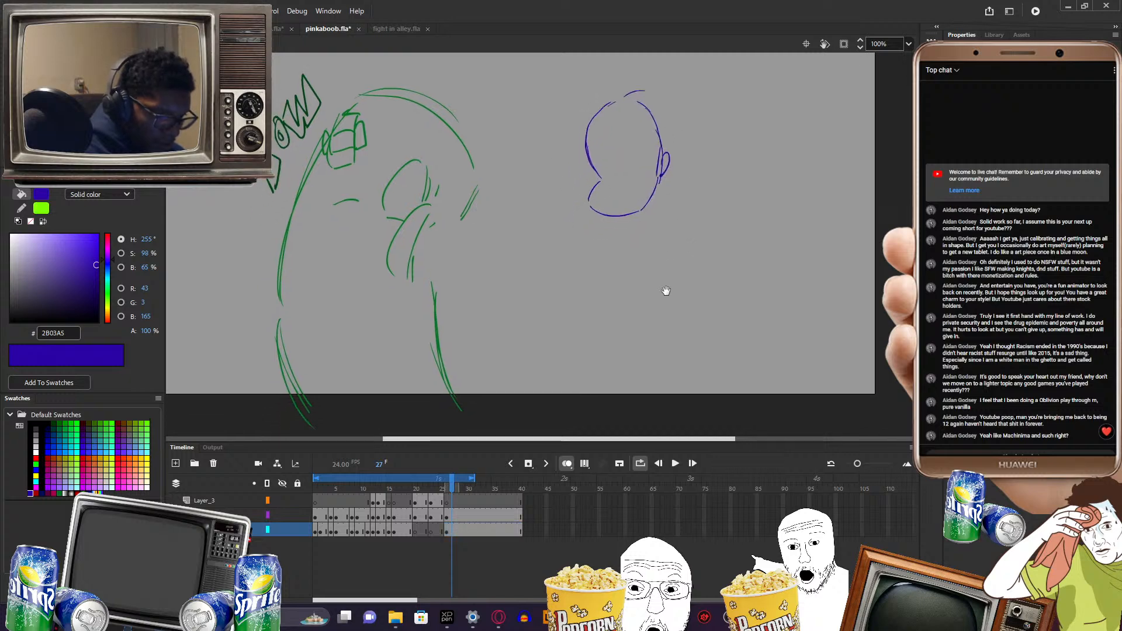
key(b)
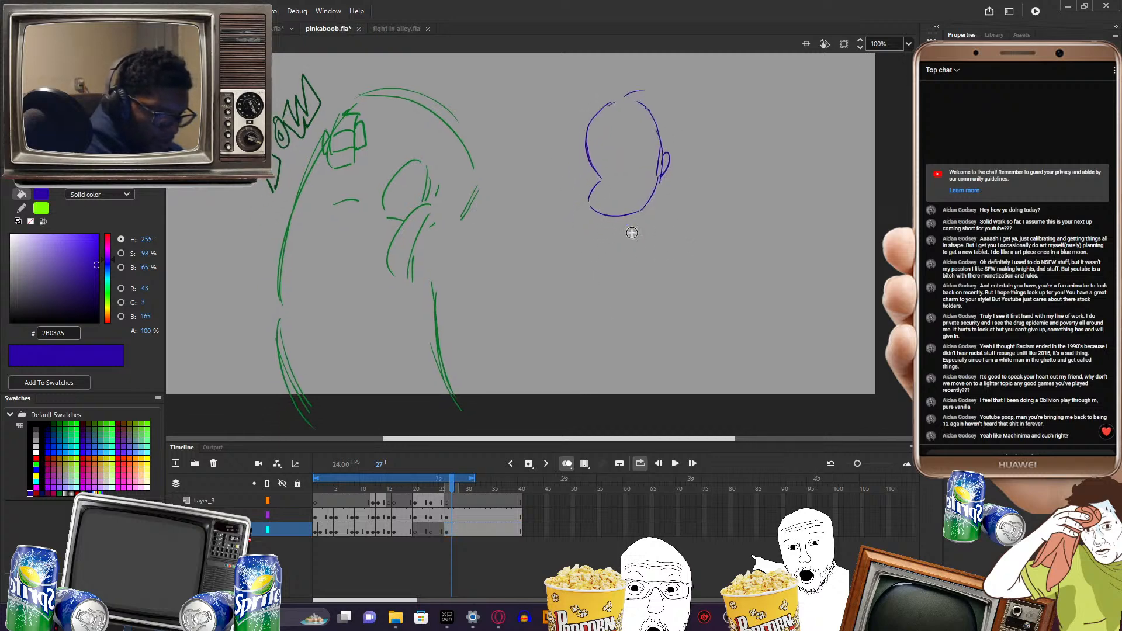
- Sketch the neckline below the blue head and the outstretched kicking leg, with its foot against the green creature's face
mouse_move(629, 232)
mouse_down()
mouse_move(667, 212)
mouse_move(675, 191)
mouse_move(656, 224)
mouse_up()
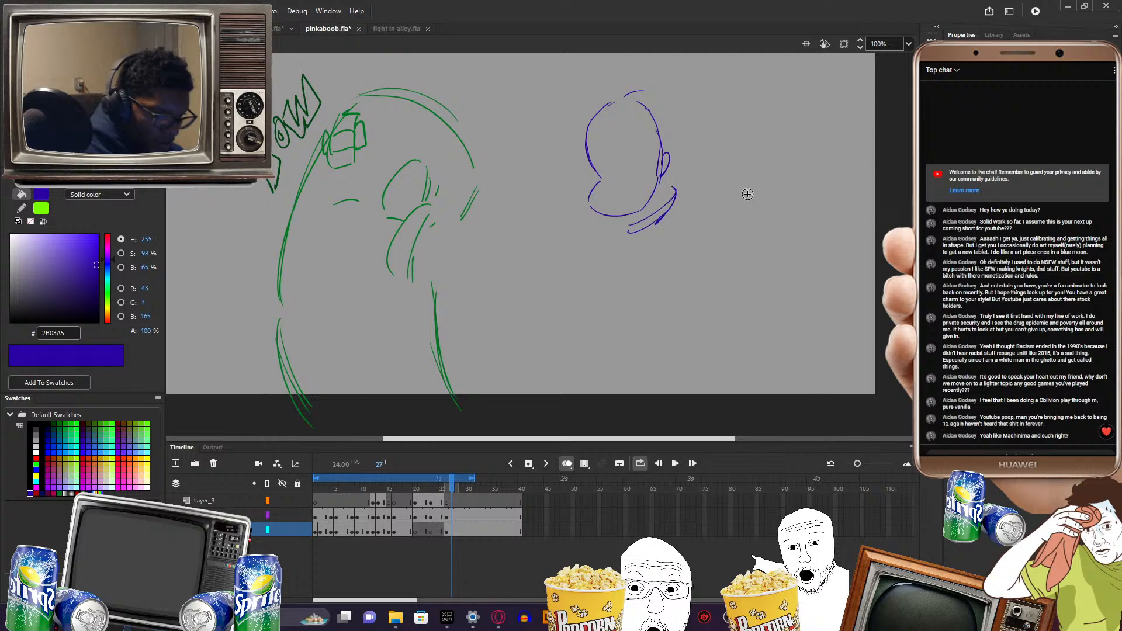
drag(472, 246, 677, 290)
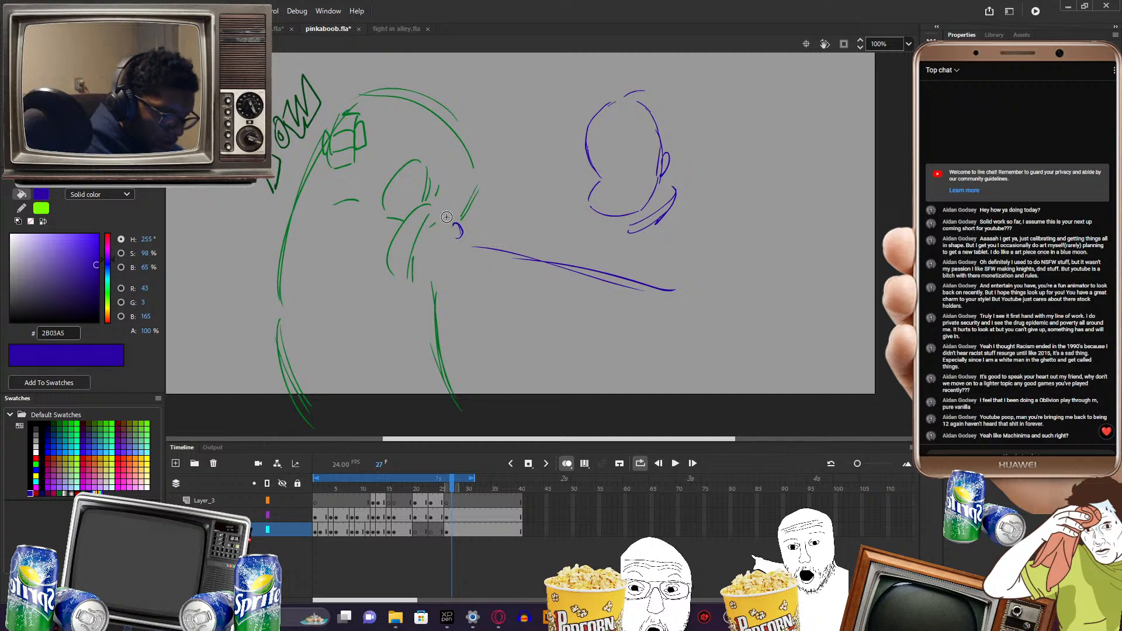
mouse_move(412, 181)
mouse_down()
mouse_move(407, 214)
mouse_move(555, 274)
mouse_up()
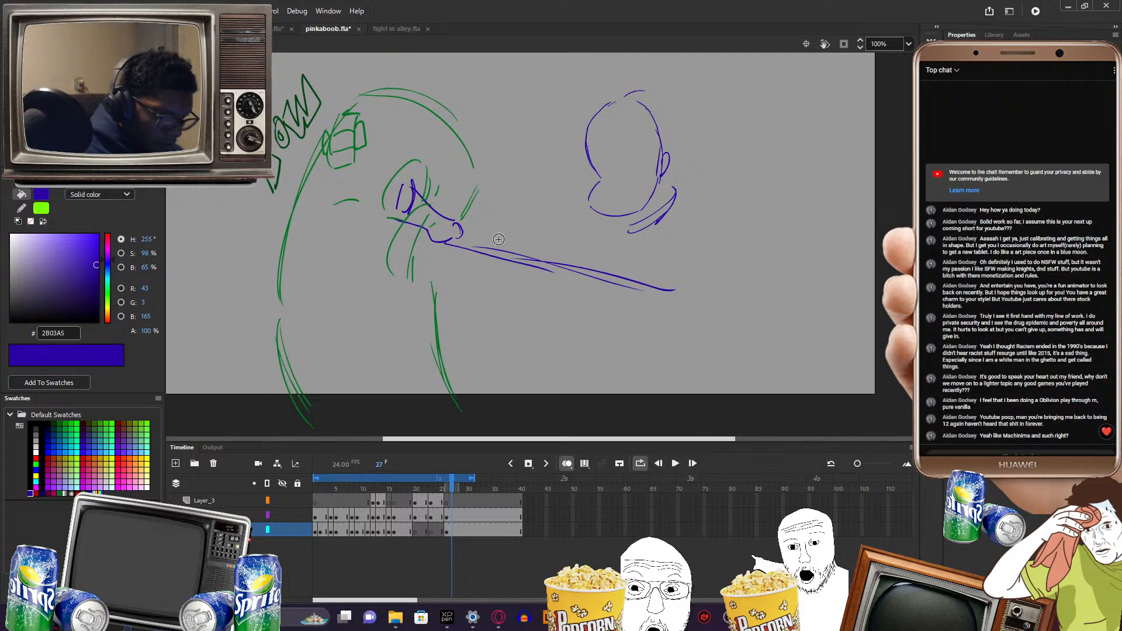
mouse_move(468, 231)
mouse_down()
mouse_move(565, 246)
mouse_move(574, 271)
mouse_move(669, 308)
mouse_up()
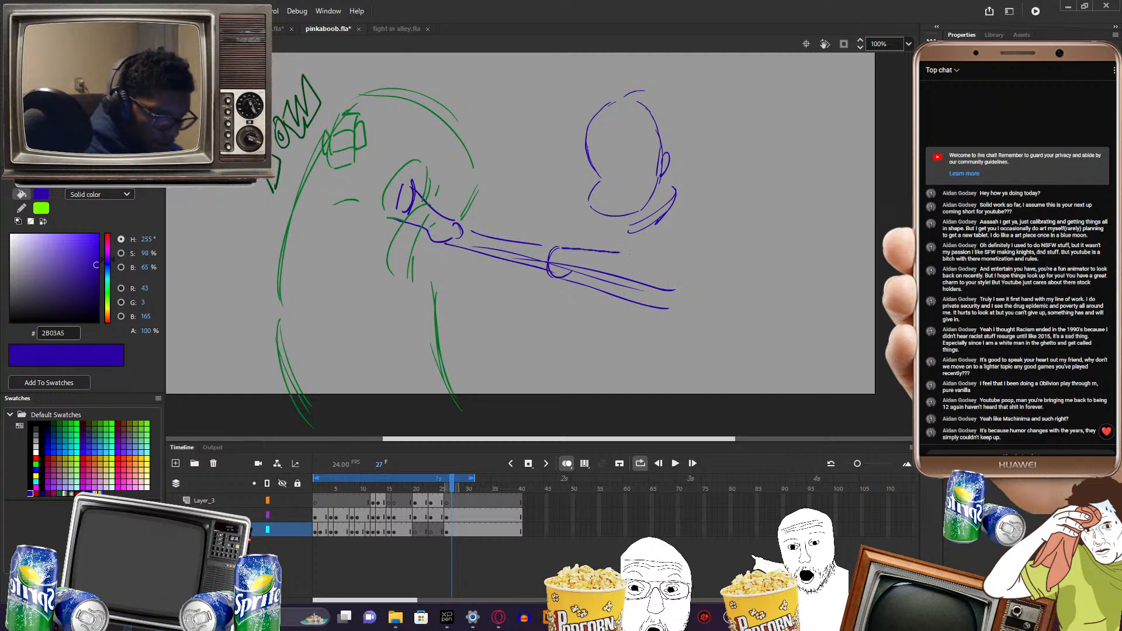
mouse_move(559, 249)
mouse_down()
mouse_move(683, 291)
mouse_move(670, 317)
mouse_up()
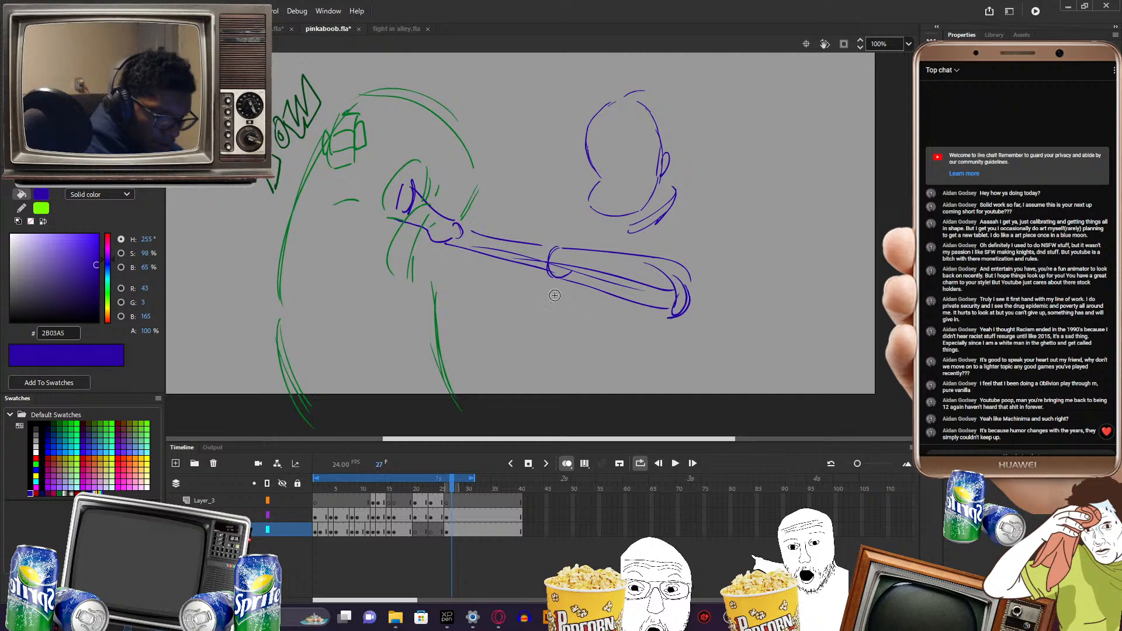
mouse_move(549, 289)
mouse_down()
mouse_move(638, 318)
mouse_move(583, 290)
mouse_move(665, 320)
mouse_up()
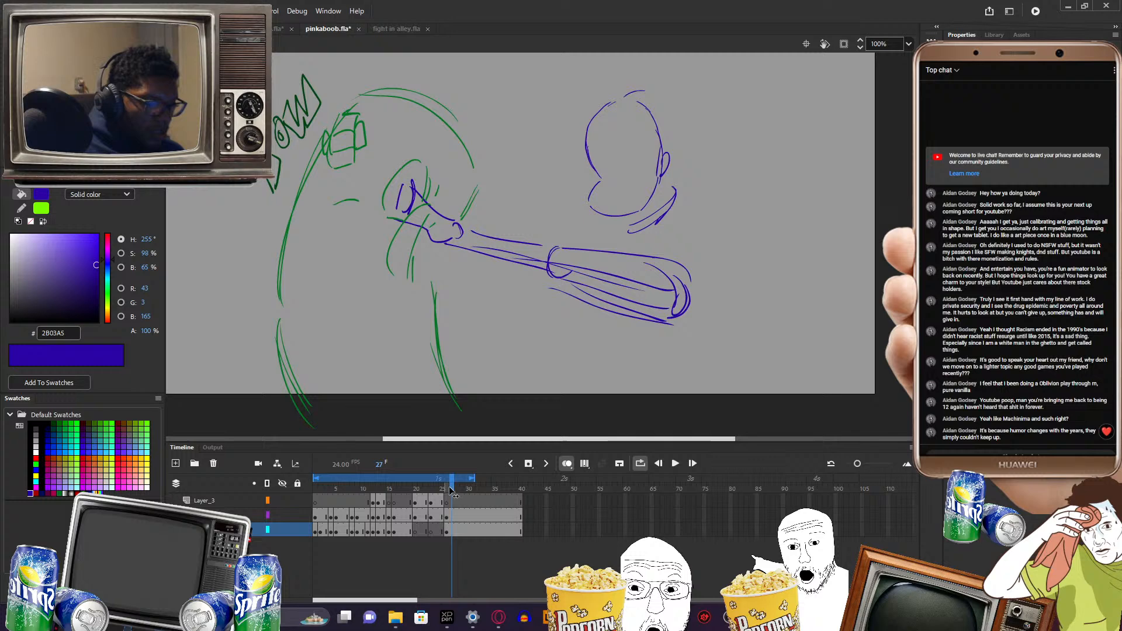
- Step between frames 26, 27 and 28 to check the blue kick sketch against the onion-skinned previous pose
mouse_move(451, 489)
mouse_down()
mouse_move(427, 492)
mouse_move(457, 490)
mouse_move(447, 490)
mouse_up()
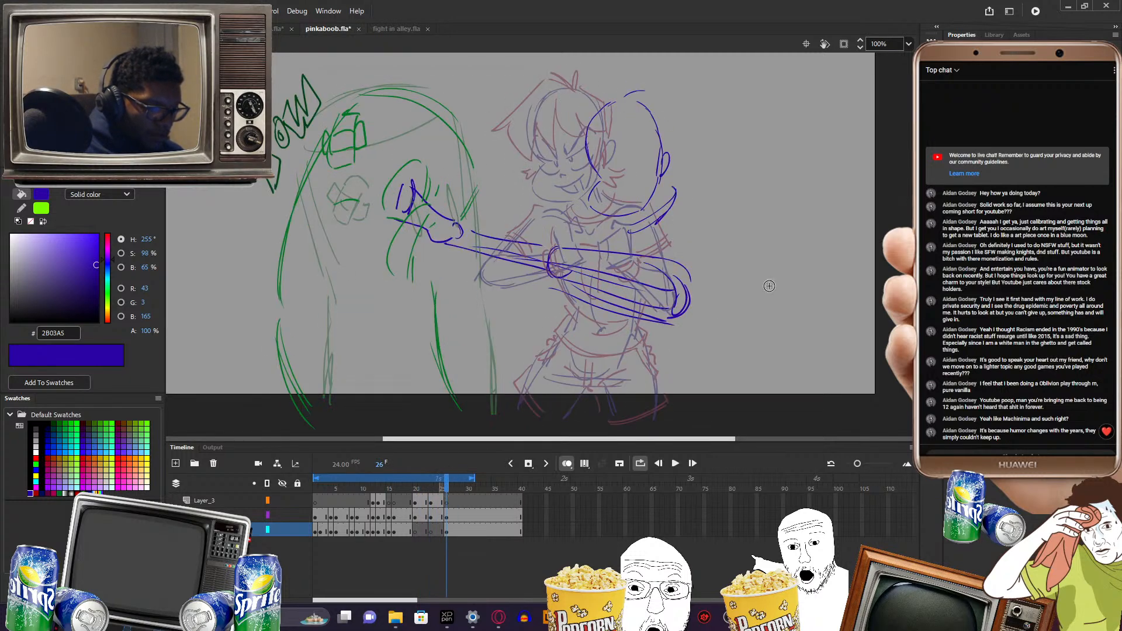
click(446, 518)
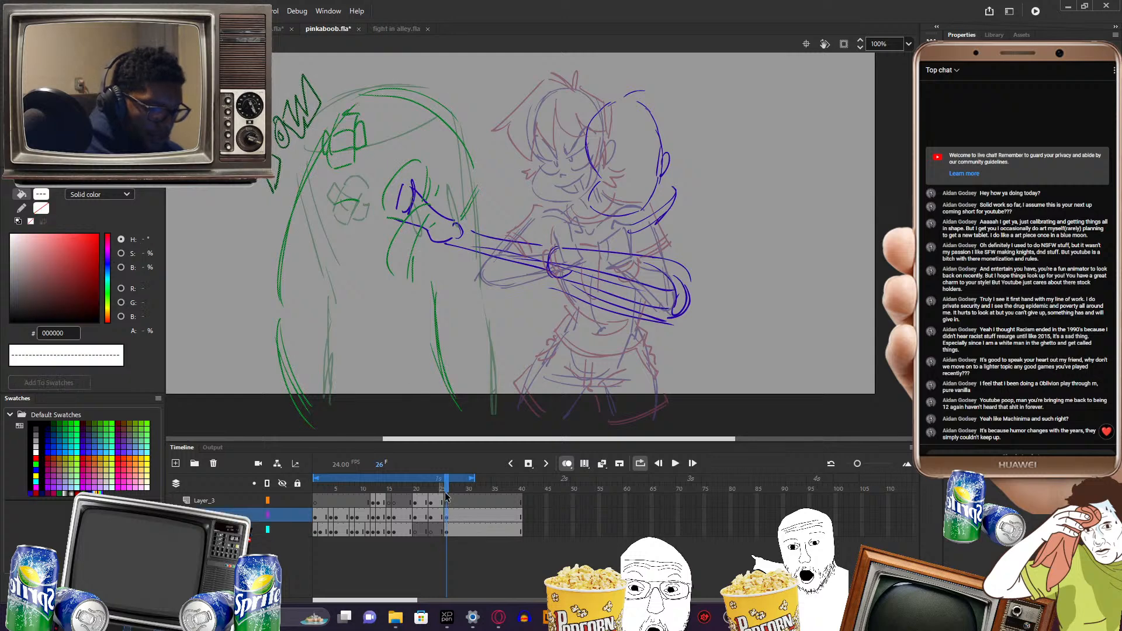
click(452, 493)
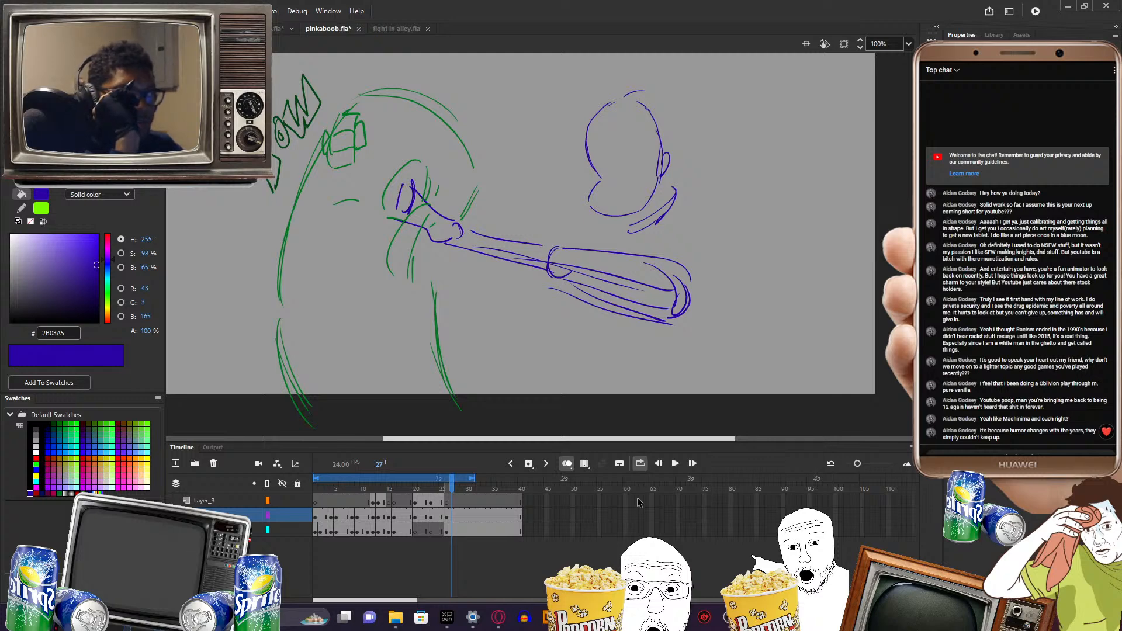
click(458, 517)
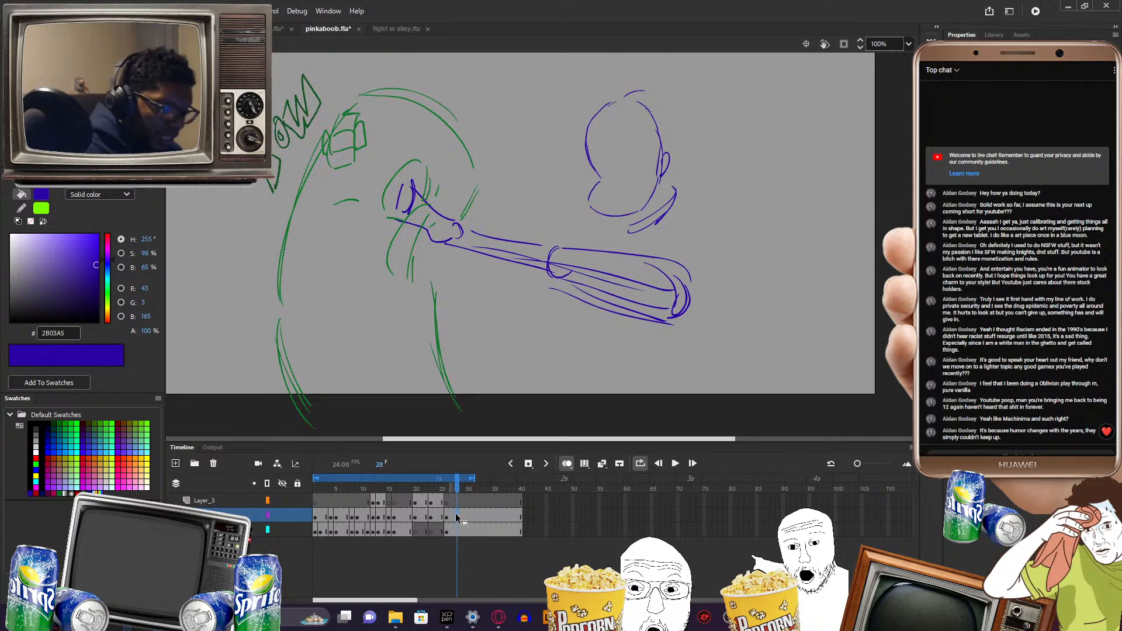
click(554, 280)
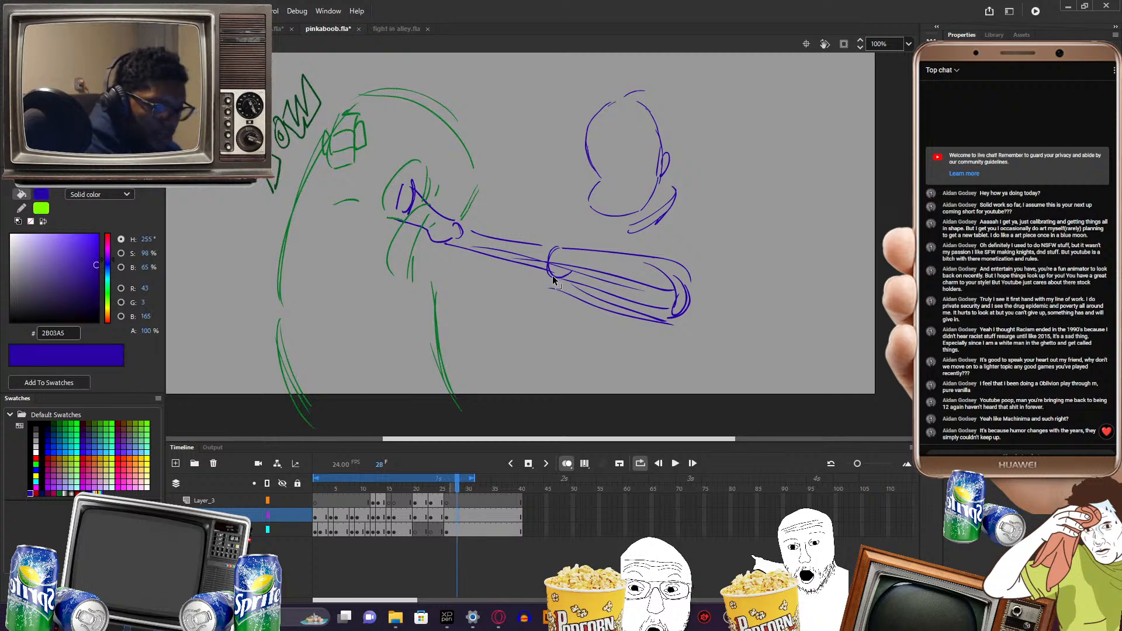
click(555, 277)
key(b)
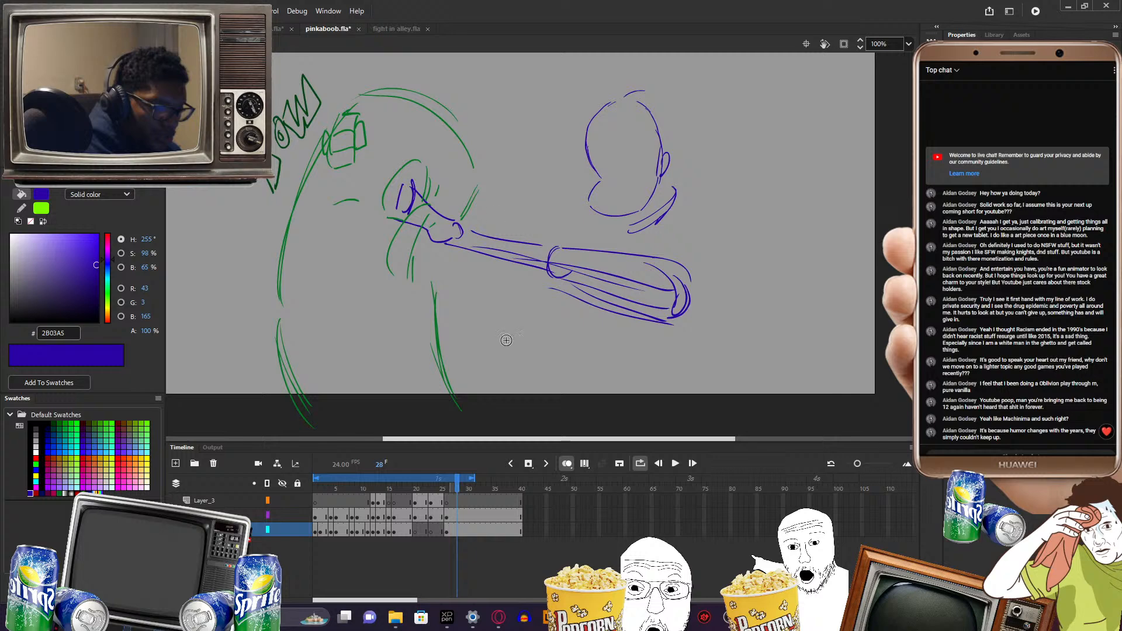
click(448, 531)
click(451, 517)
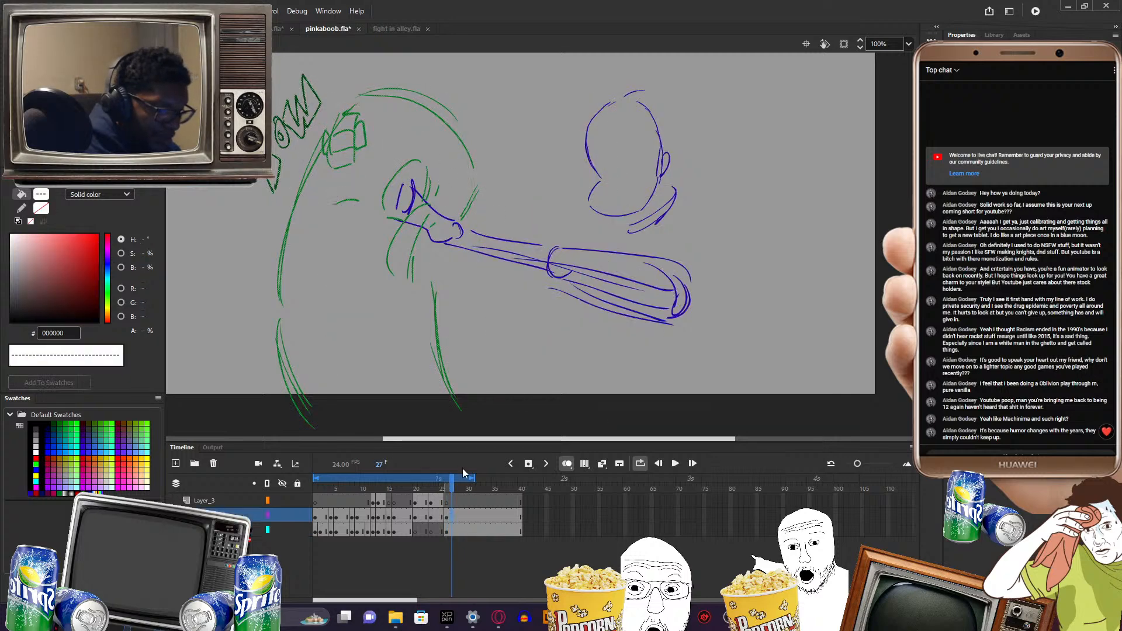
click(492, 236)
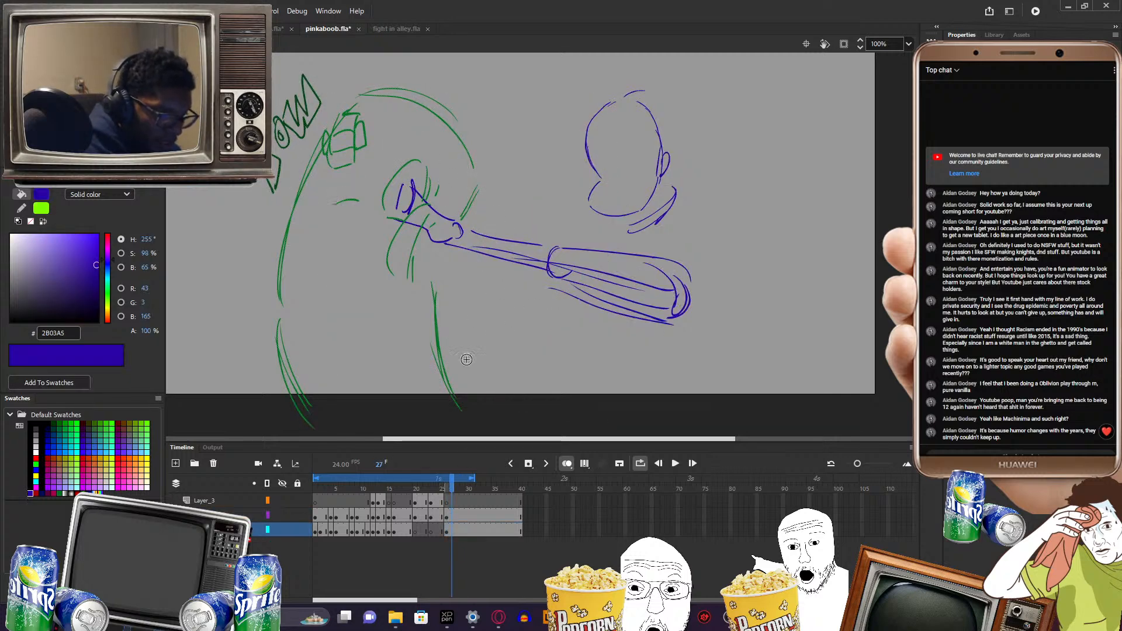
- Select frame 26 on the cyan-coded layer and lock every other layer
click(446, 520)
click(446, 531)
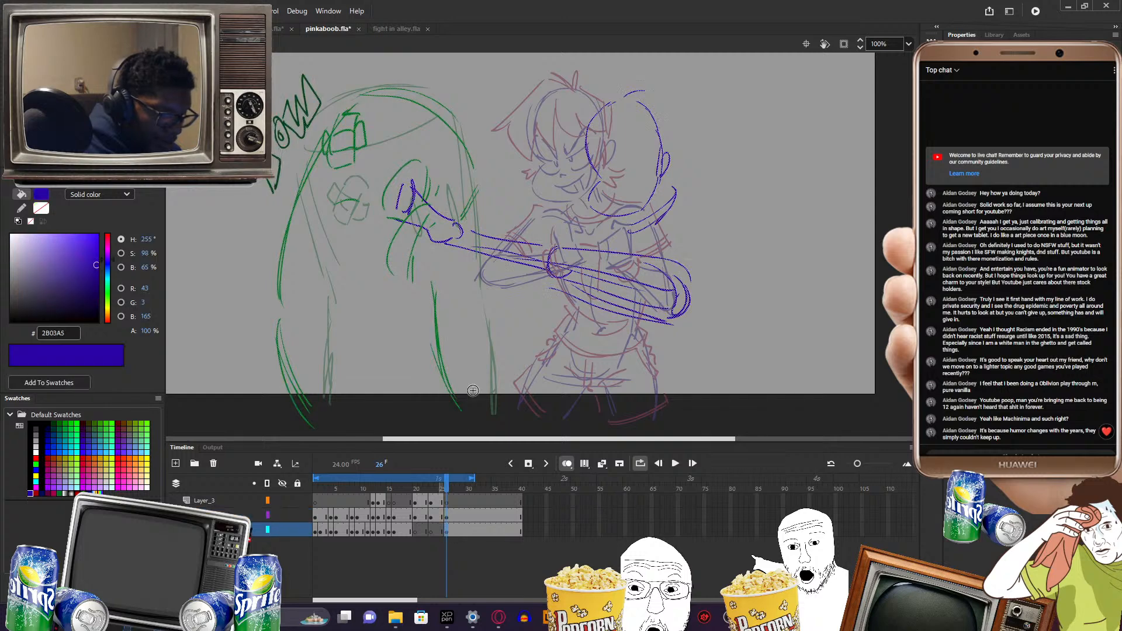
alt+click(297, 515)
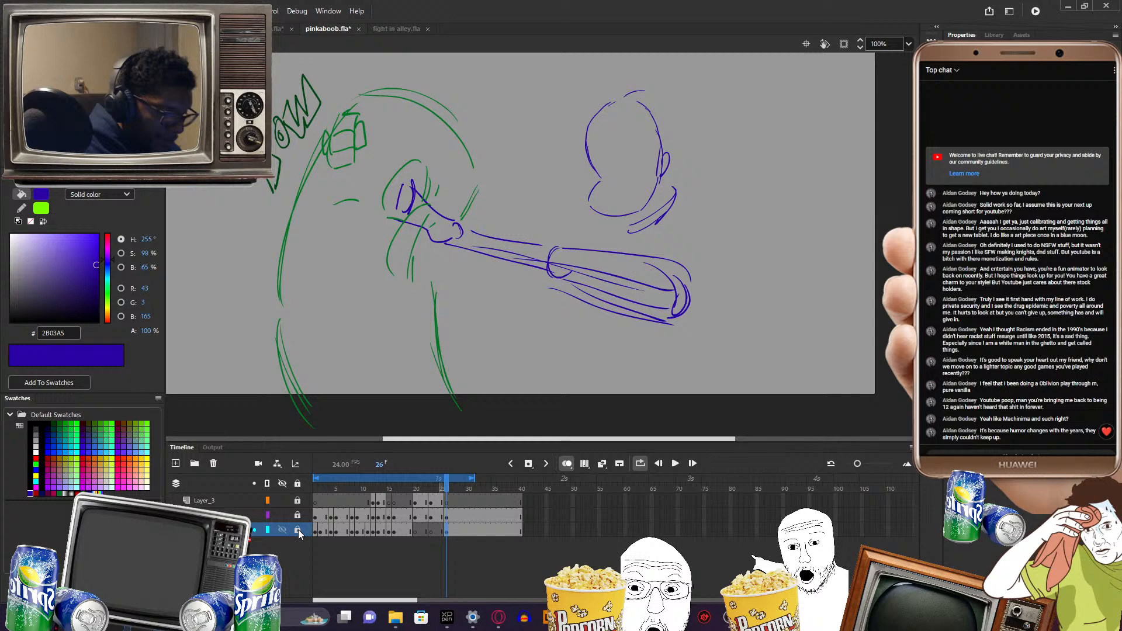
click(298, 530)
- Redraw the kicking foot shorter at the edge of the creature's face, and slim the thigh's underside with a rounder hip
mouse_move(437, 195)
mouse_down()
mouse_move(456, 217)
mouse_move(427, 243)
mouse_move(409, 193)
mouse_up()
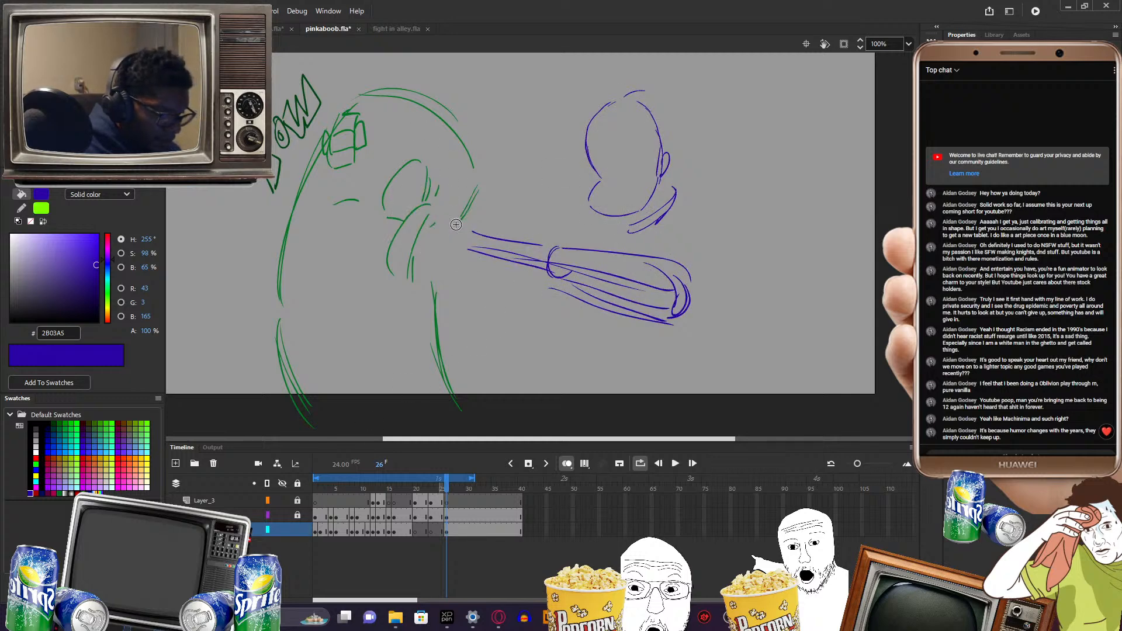
mouse_move(447, 246)
mouse_down()
mouse_move(471, 232)
mouse_move(427, 209)
mouse_move(421, 228)
mouse_move(435, 242)
mouse_move(475, 242)
mouse_up()
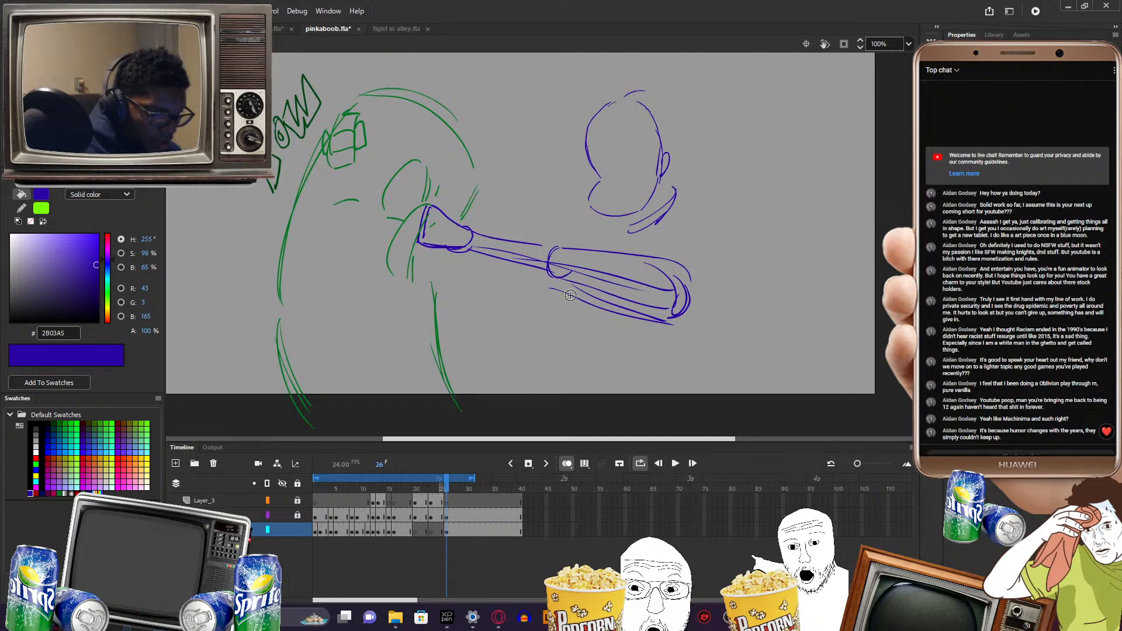
key(e)
drag(551, 293, 676, 321)
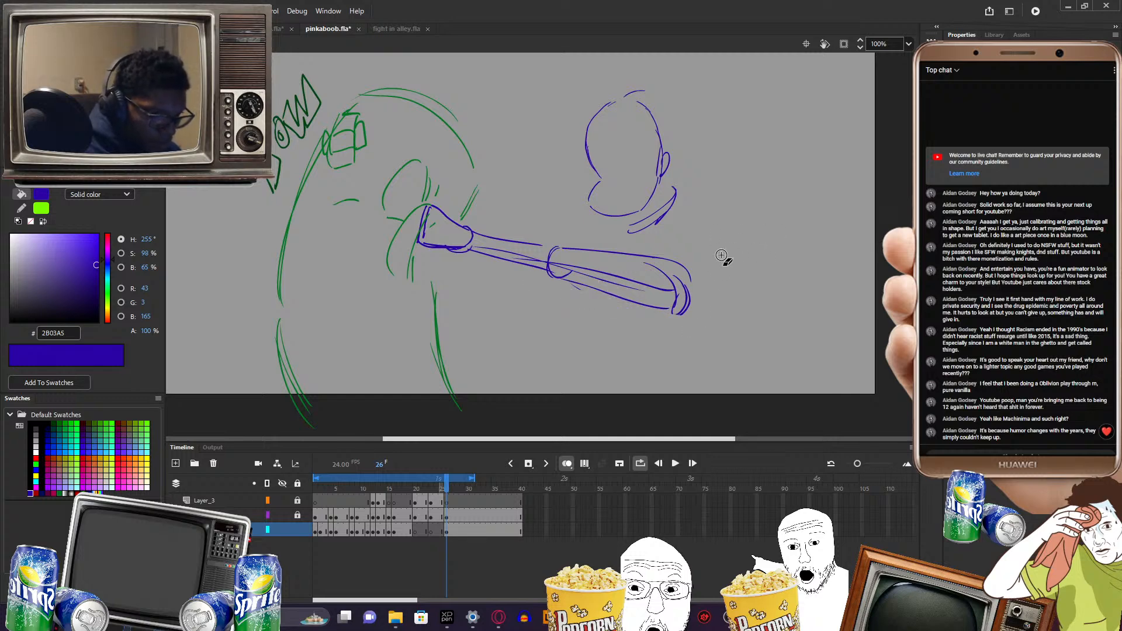
key(b)
drag(552, 271, 673, 305)
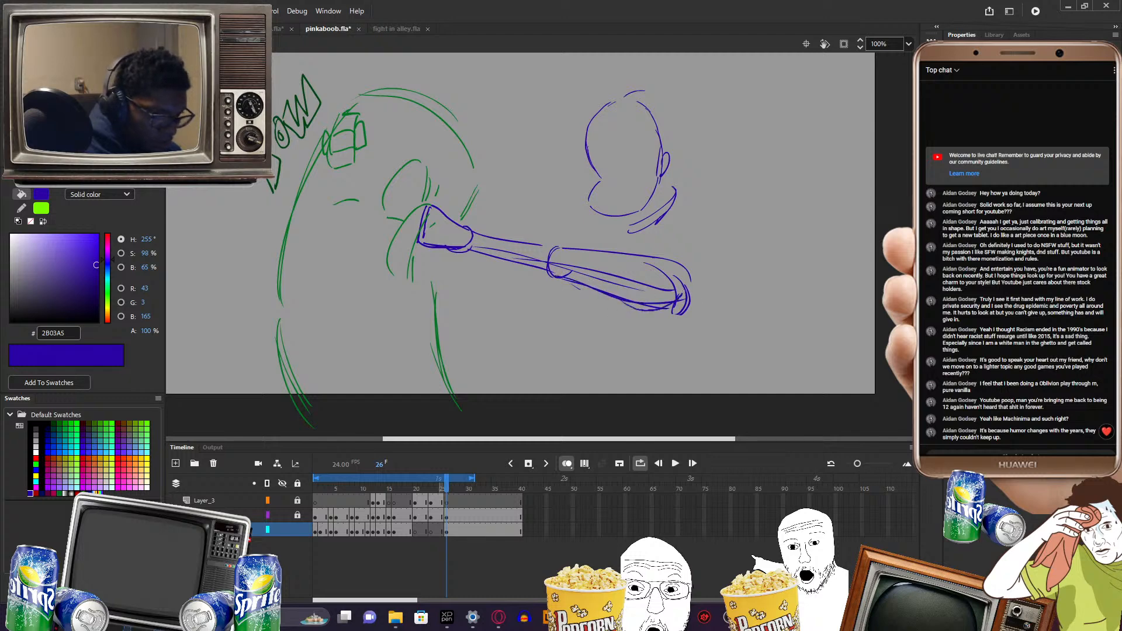
drag(583, 250, 693, 304)
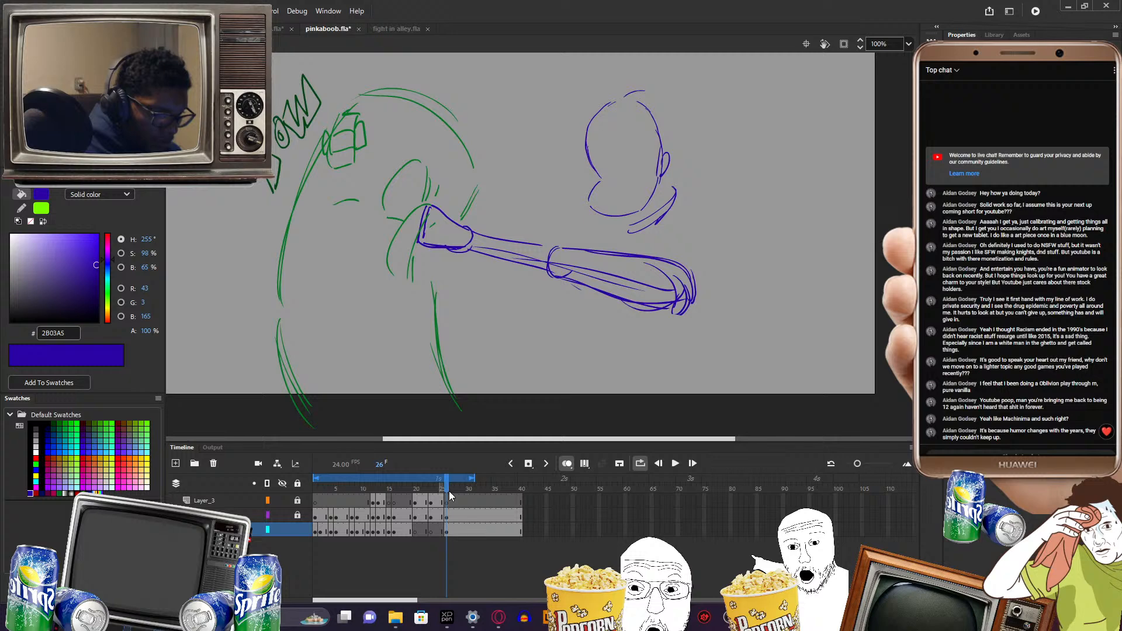
mouse_move(448, 492)
mouse_down()
mouse_move(431, 492)
mouse_move(457, 492)
mouse_move(437, 493)
mouse_move(447, 496)
mouse_up()
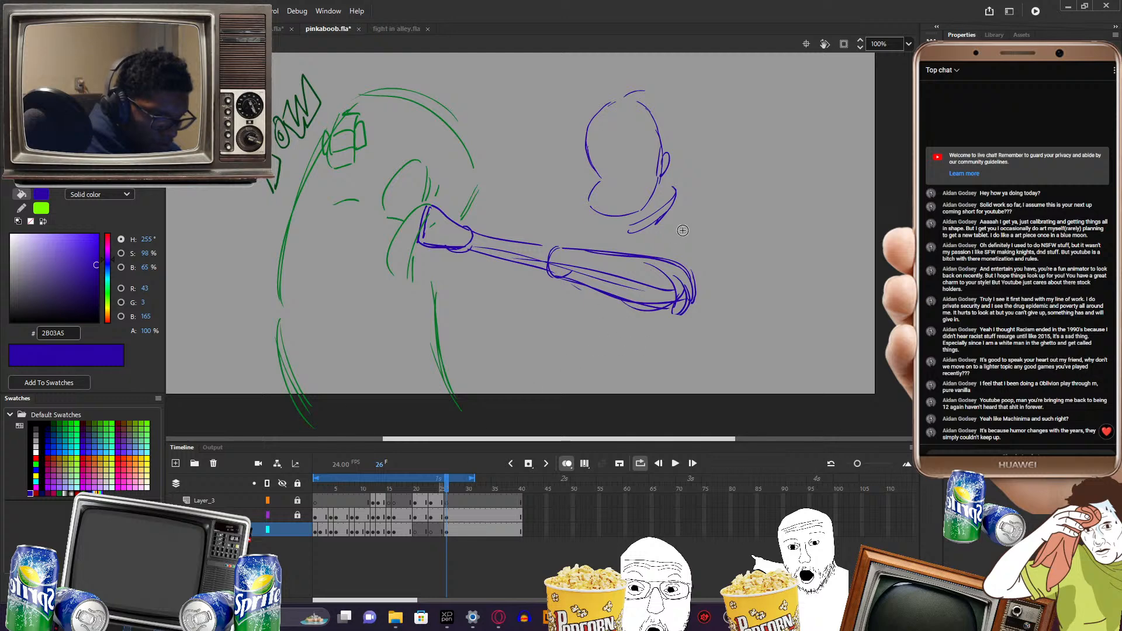
- Sketch the character's rounded collar and shoulders below the head, with back lines running down to the hip
drag(672, 183, 681, 204)
drag(678, 182, 693, 219)
drag(621, 220, 653, 242)
mouse_move(611, 227)
mouse_down()
mouse_move(639, 244)
mouse_move(700, 223)
mouse_up()
mouse_move(653, 245)
mouse_down()
mouse_move(689, 219)
mouse_move(700, 283)
mouse_up()
drag(693, 233, 710, 293)
- Sketch the supporting leg slanting down from the hip with a knee curve, and reinforce the hip contour
drag(667, 328, 608, 412)
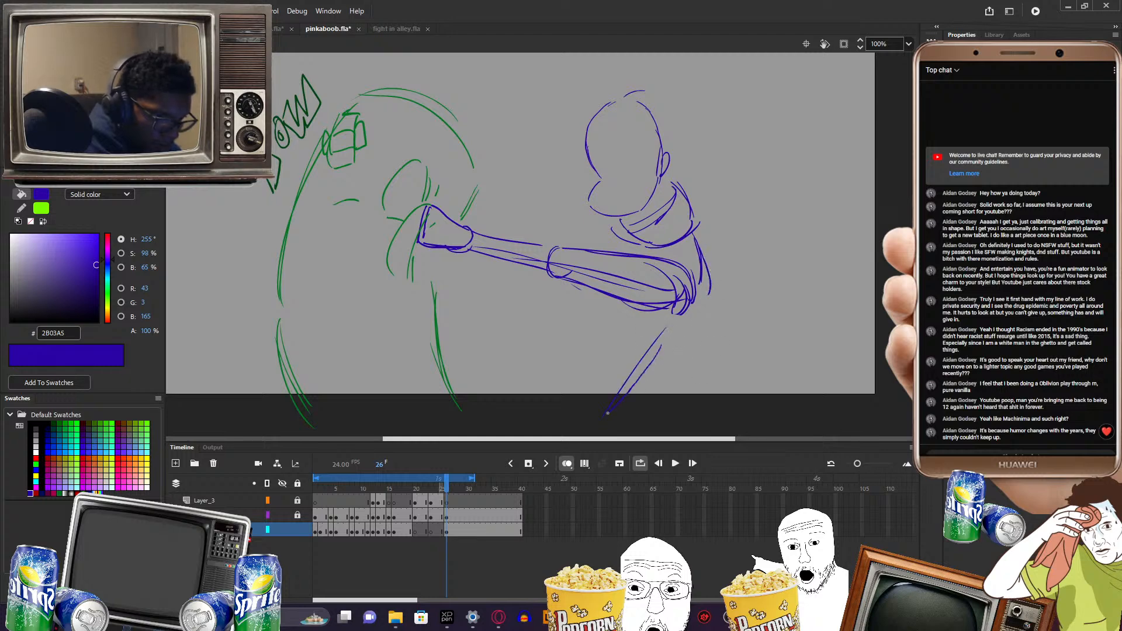
drag(662, 347, 619, 400)
drag(631, 310, 601, 370)
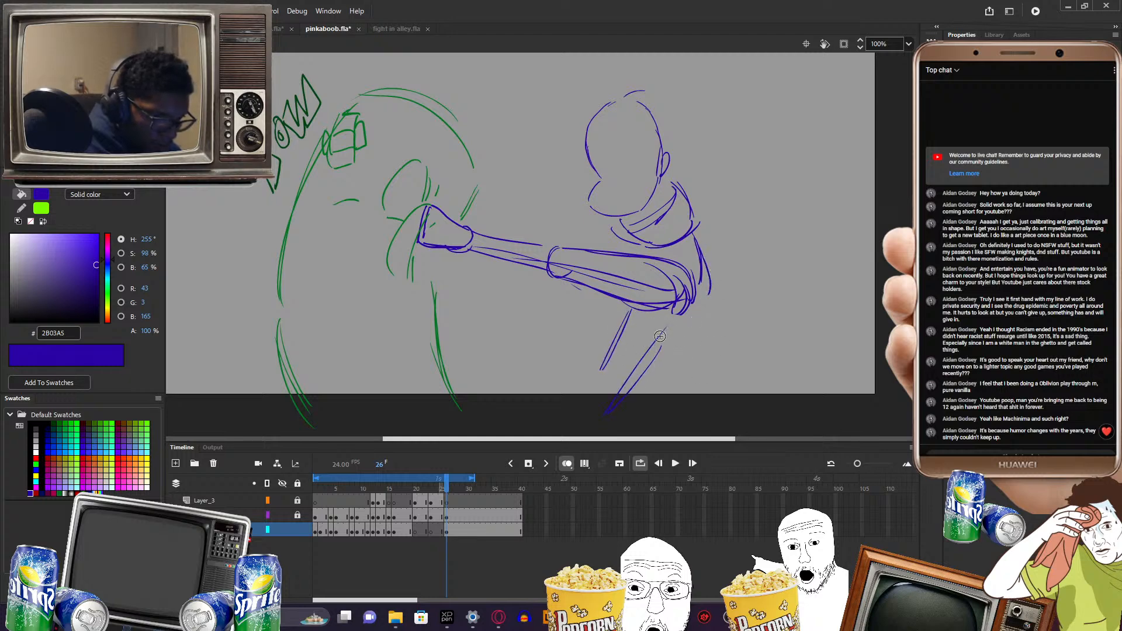
mouse_move(692, 305)
mouse_down()
mouse_move(624, 373)
mouse_move(635, 370)
mouse_up()
mouse_move(610, 367)
mouse_down()
mouse_move(633, 374)
mouse_move(590, 406)
mouse_up()
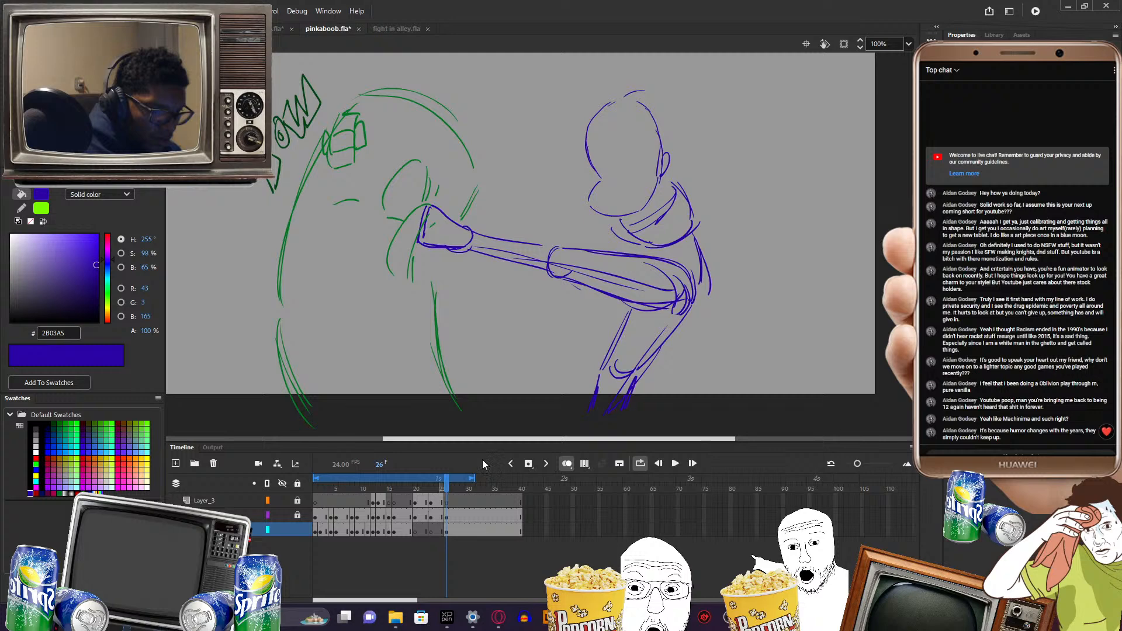
mouse_move(440, 487)
mouse_down()
mouse_move(435, 496)
mouse_move(450, 497)
mouse_up()
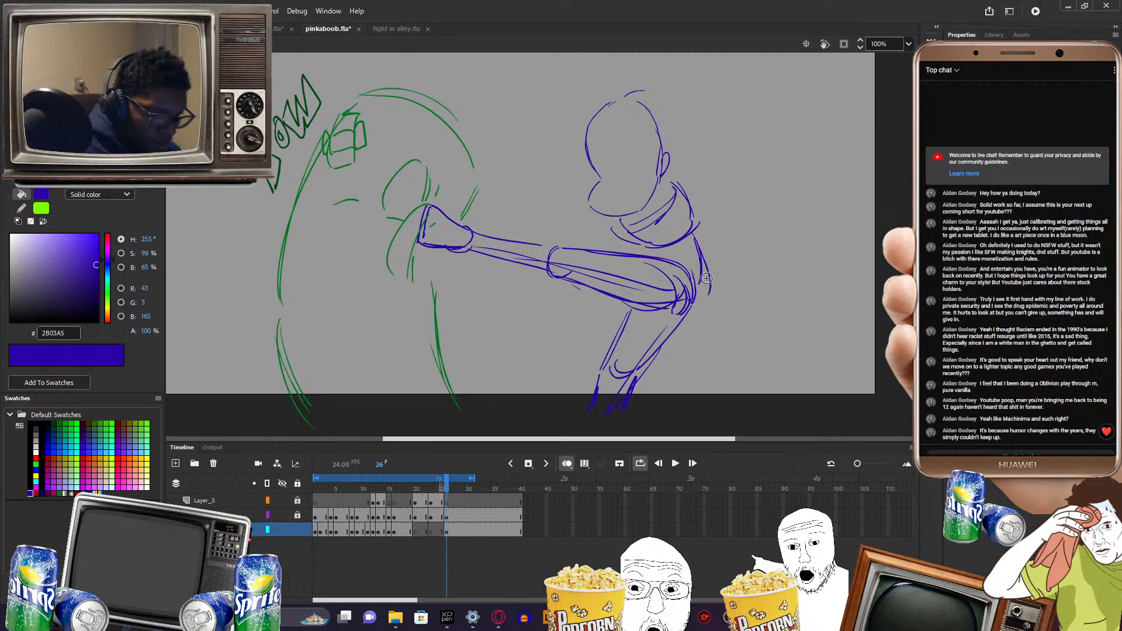
mouse_move(676, 262)
mouse_down()
mouse_move(661, 312)
mouse_move(672, 310)
mouse_up()
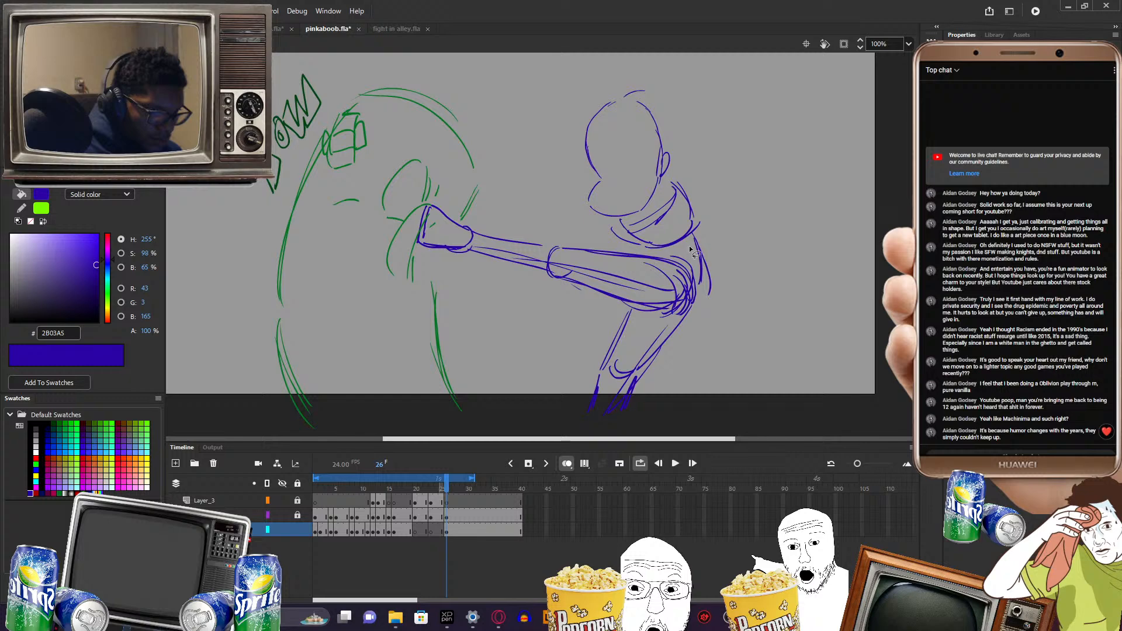
- Remove the back lines, then rotate the head and collar slightly counterclockwise and shift them toward the green creature
mouse_move(708, 261)
mouse_down()
mouse_move(714, 287)
mouse_move(695, 242)
mouse_up()
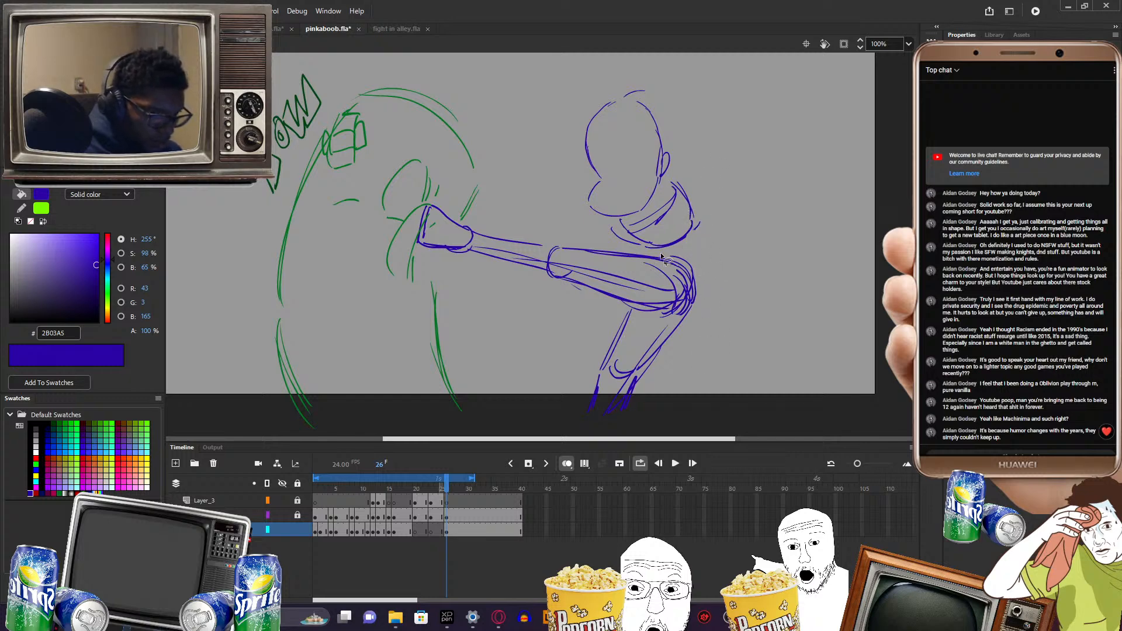
mouse_move(725, 180)
mouse_down()
mouse_move(628, 78)
mouse_move(562, 146)
mouse_move(592, 232)
mouse_up()
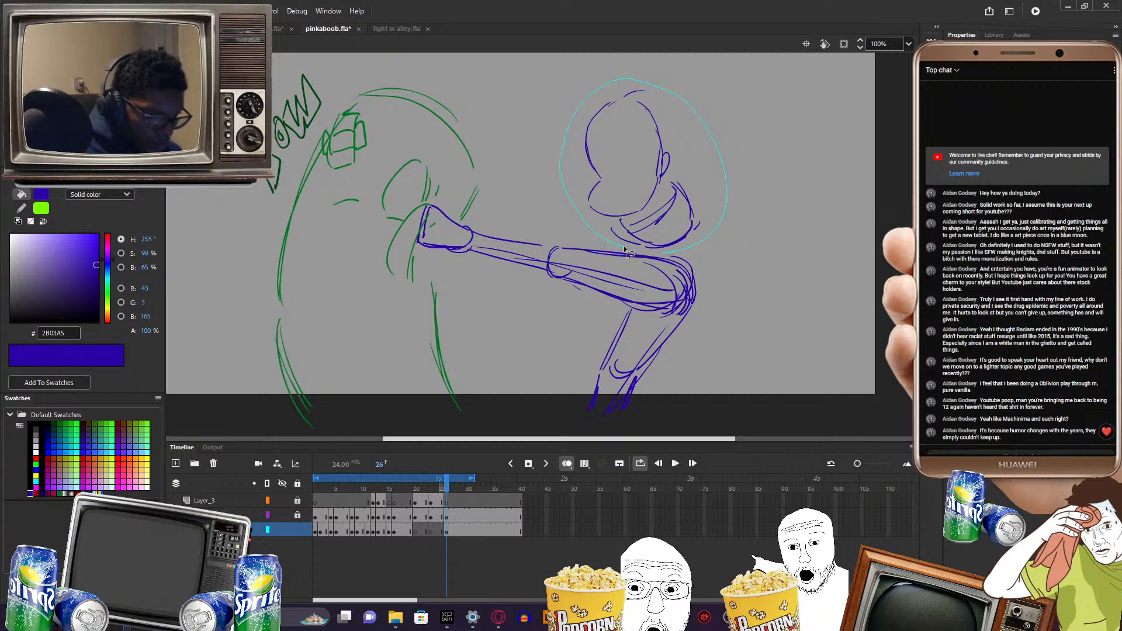
mouse_move(652, 256)
mouse_down()
mouse_move(704, 175)
mouse_move(723, 169)
mouse_up()
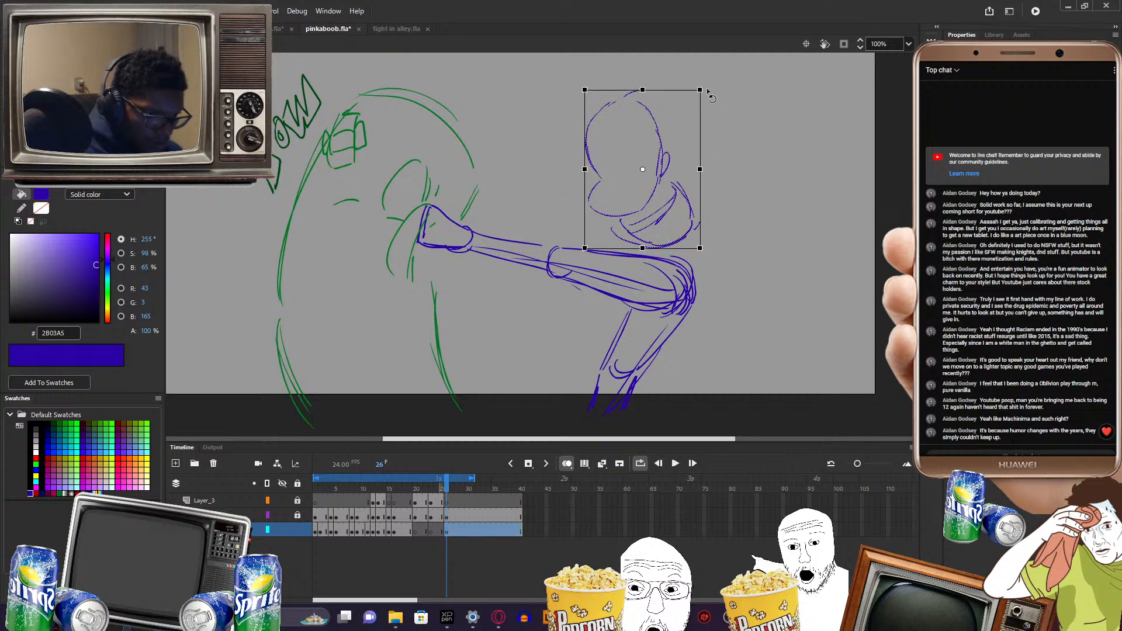
drag(707, 92, 695, 83)
drag(686, 184, 651, 173)
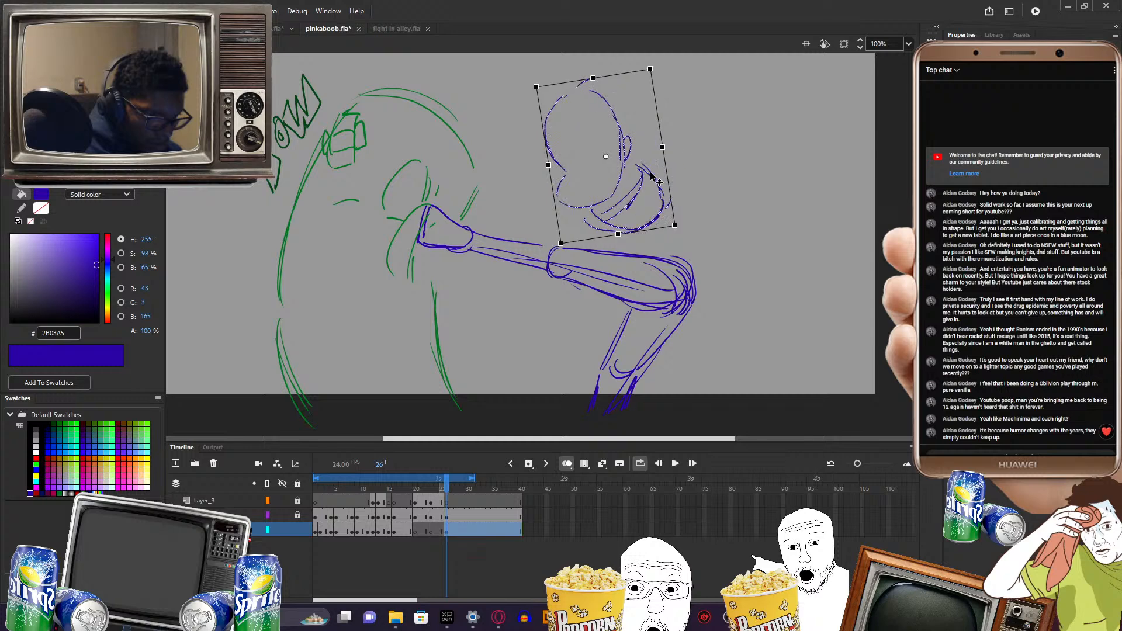
click(712, 217)
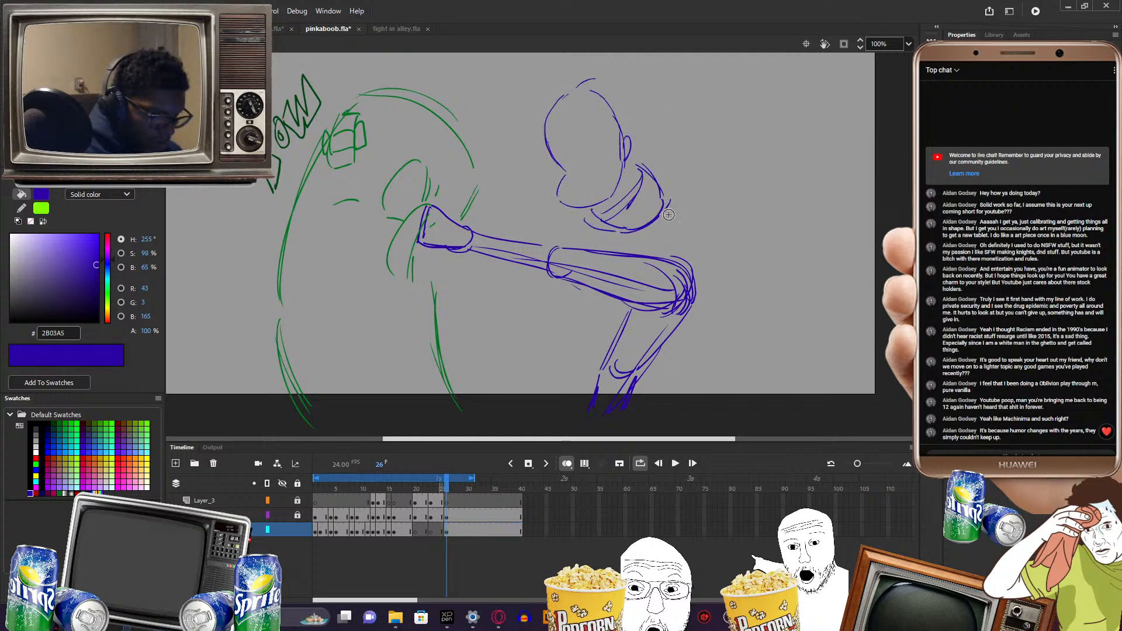
- Sketch the torso lines joining the moved collar to the hip, and fill out the kicking leg's calf and round knee
drag(667, 208, 683, 246)
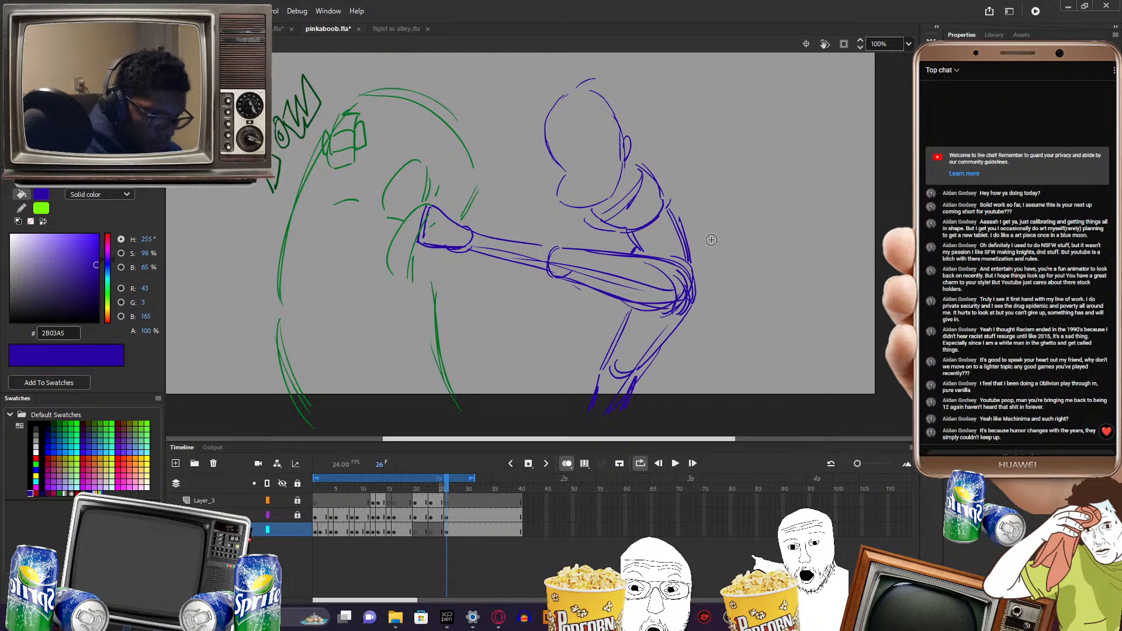
drag(478, 251, 544, 266)
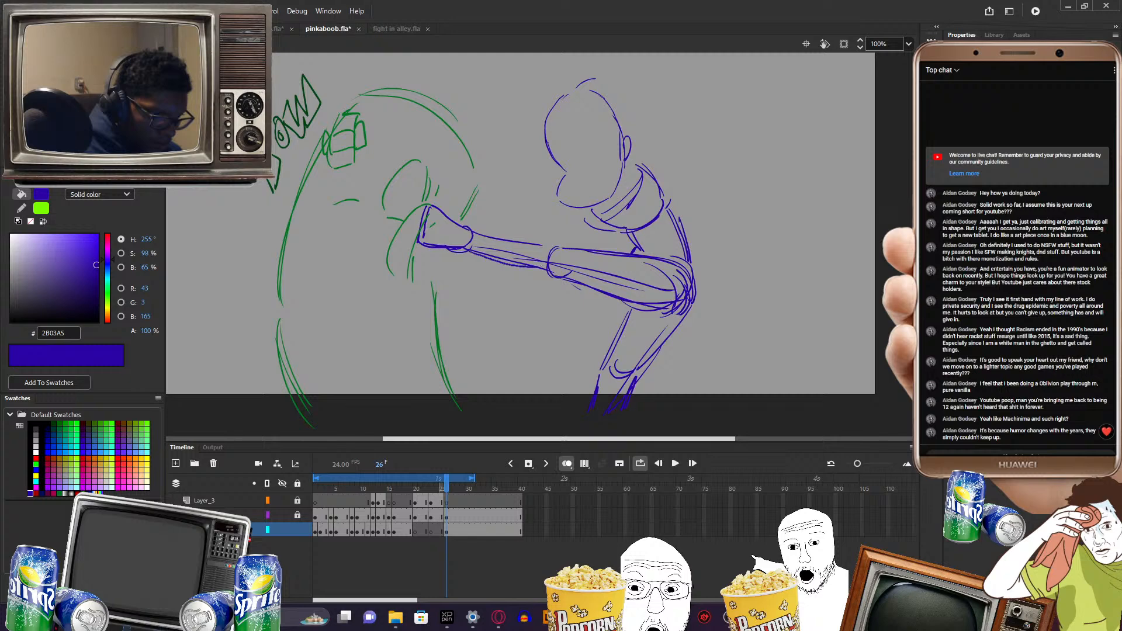
drag(483, 232, 552, 244)
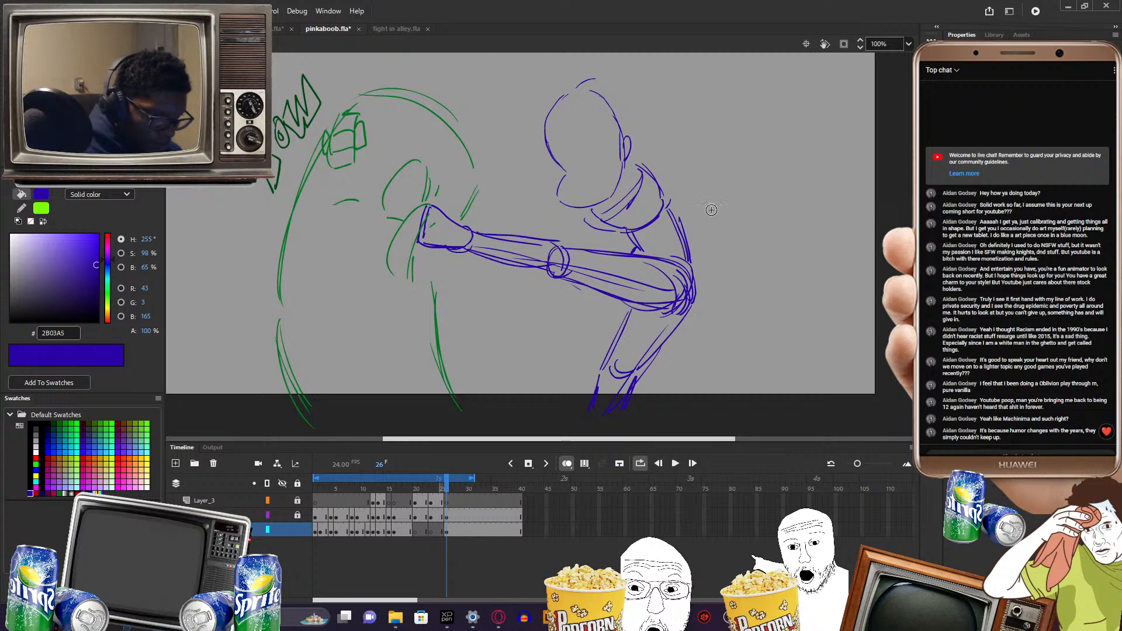
- Sketch a round shoulder joint, a rear arm stretched backward with a raised hand, and the front upper arm with a hand below the kicking knee
drag(646, 160, 645, 154)
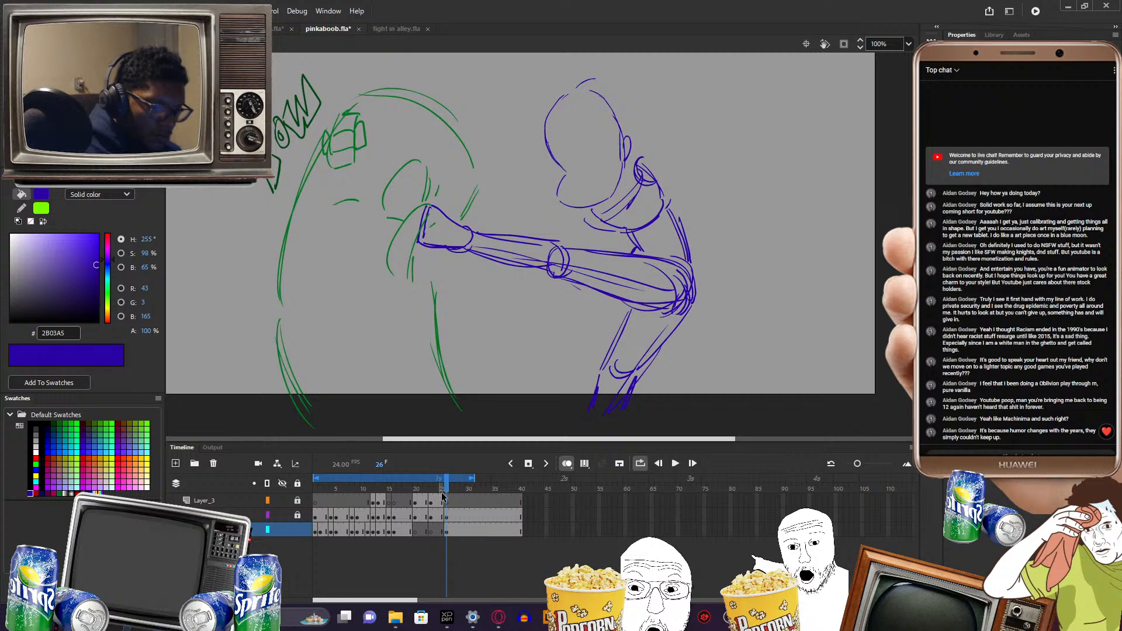
drag(442, 497, 452, 500)
drag(664, 168, 733, 191)
drag(678, 185, 722, 190)
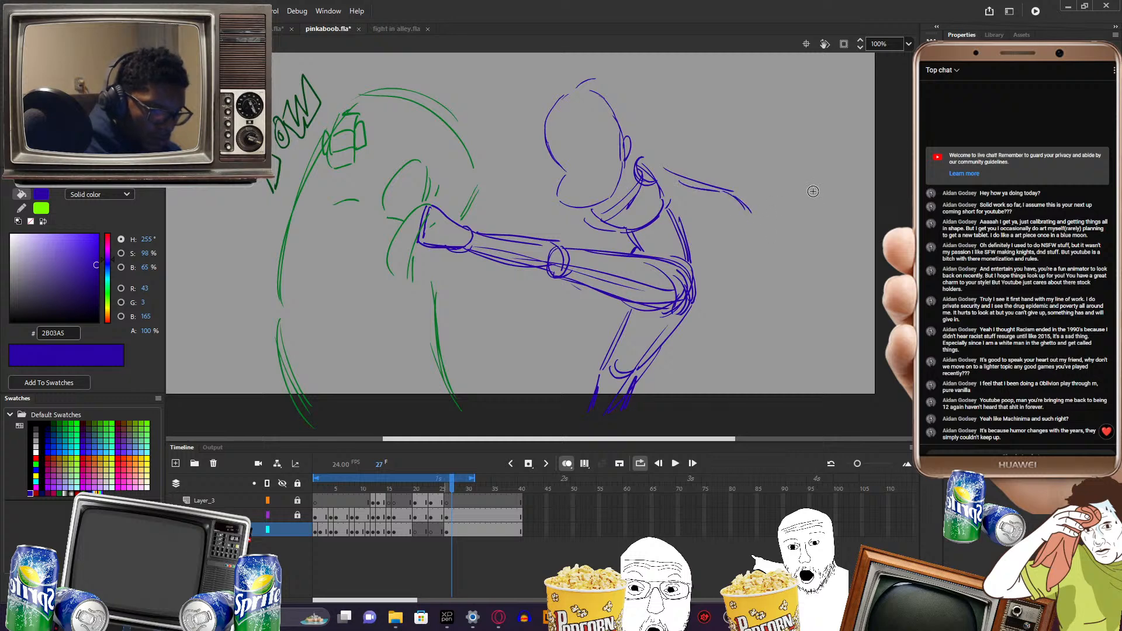
key(ctrl+z)
mouse_move(730, 190)
mouse_down()
mouse_move(764, 176)
mouse_move(751, 156)
mouse_move(764, 162)
mouse_move(752, 182)
mouse_move(731, 159)
mouse_up()
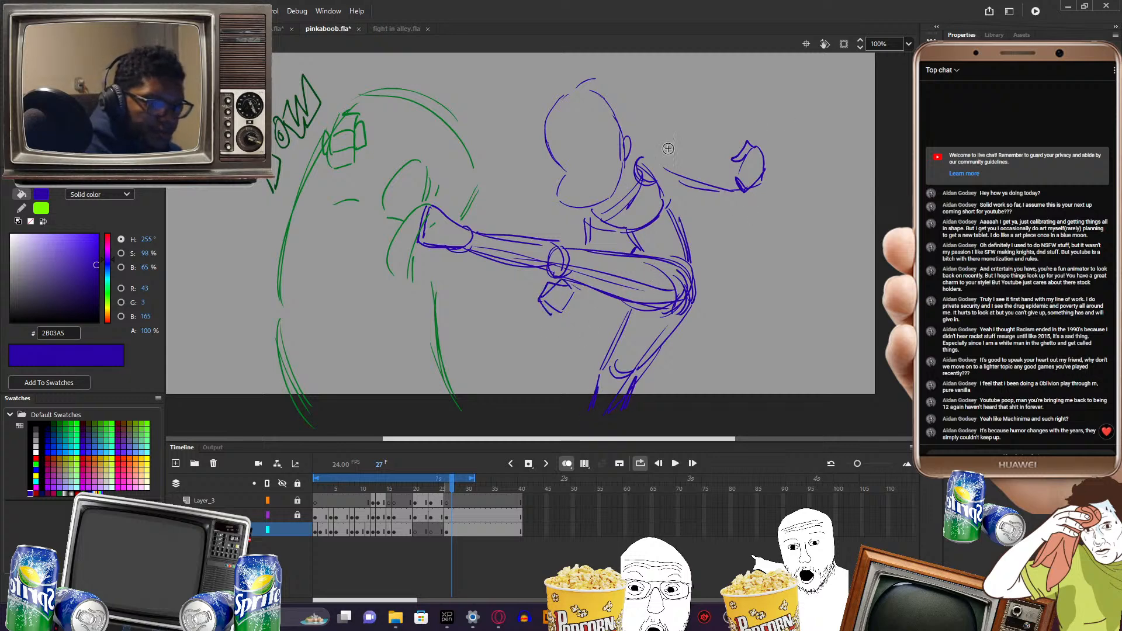
drag(659, 186, 701, 191)
mouse_move(652, 160)
mouse_down()
mouse_move(702, 178)
mouse_move(704, 192)
mouse_move(740, 193)
mouse_move(738, 180)
mouse_up()
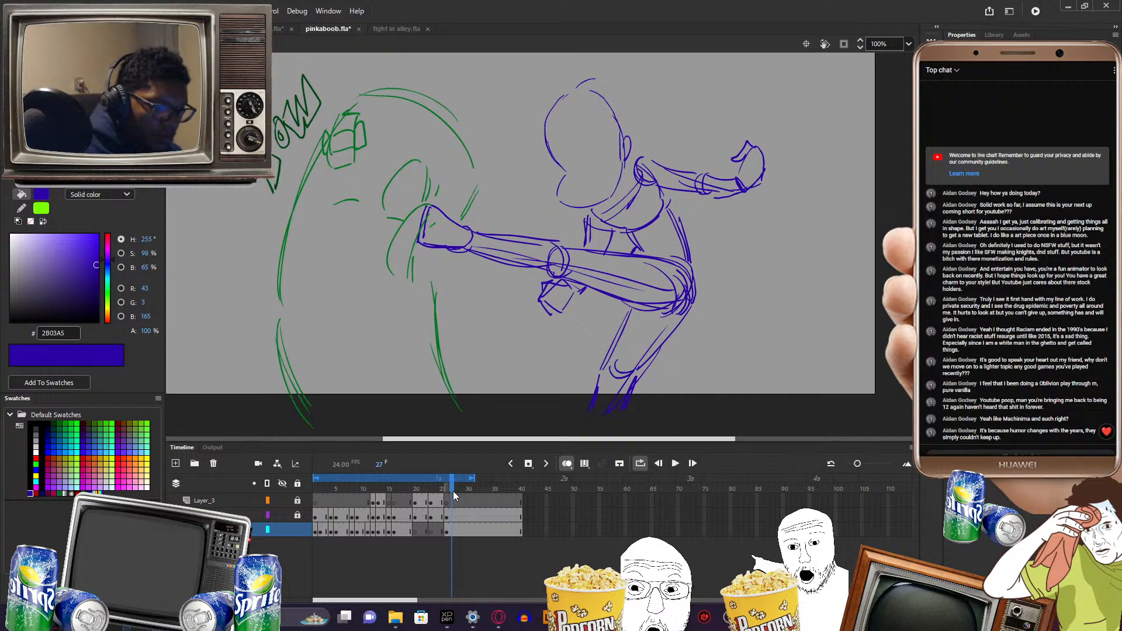
- Erase the outstretched rear arm and the hand below the kicking knee
mouse_move(454, 490)
mouse_down()
mouse_move(426, 515)
mouse_move(445, 516)
mouse_move(425, 515)
mouse_move(450, 514)
mouse_up()
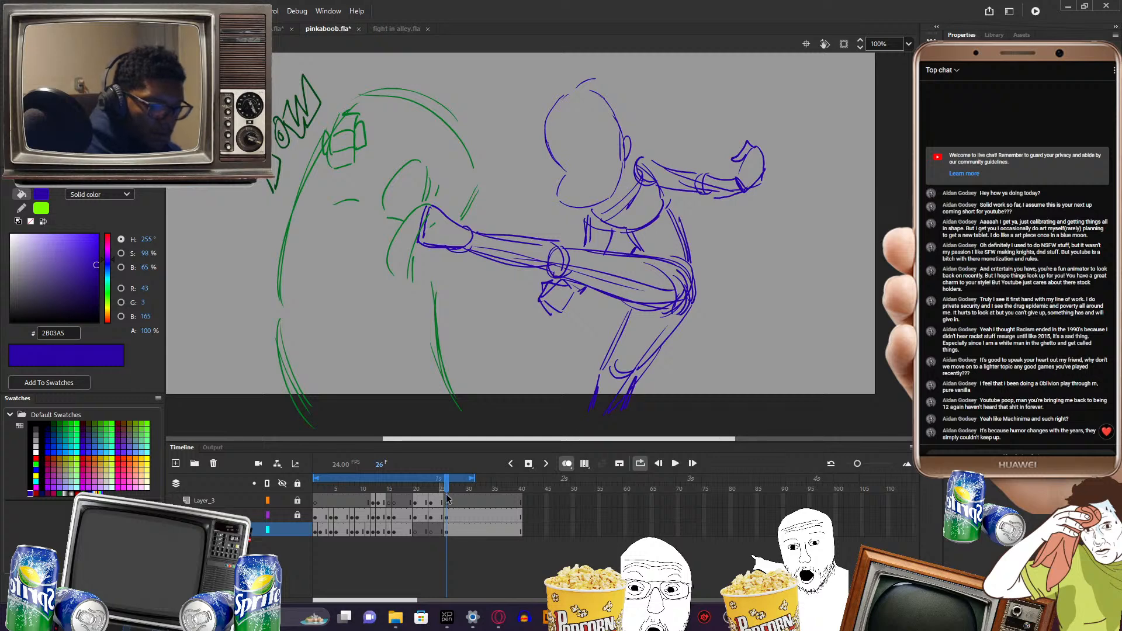
drag(447, 498, 452, 496)
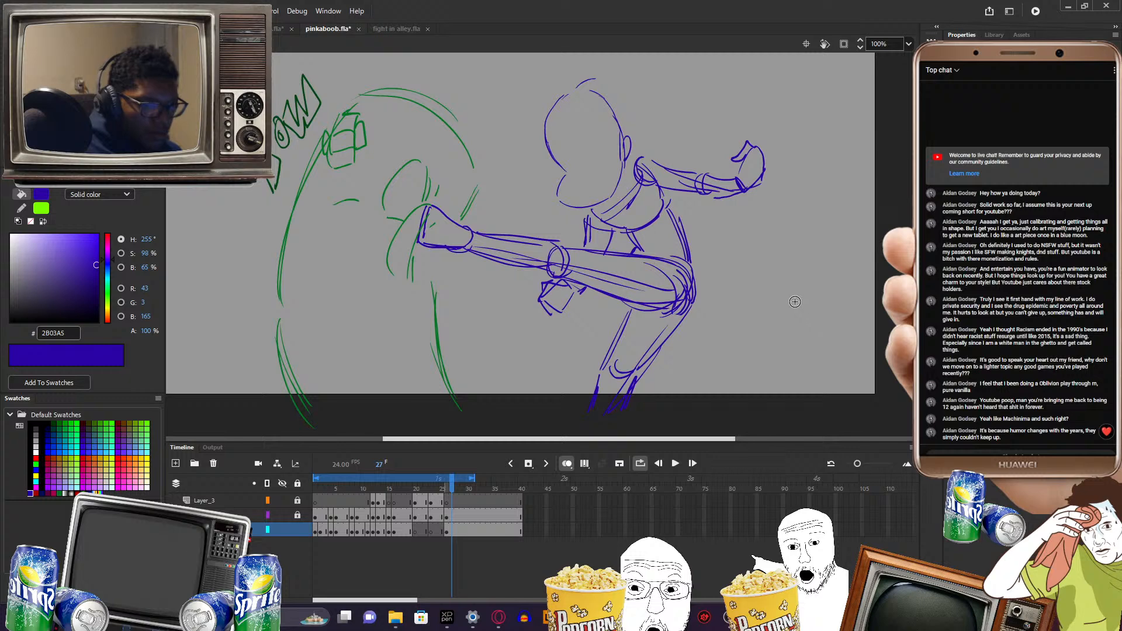
mouse_move(757, 154)
mouse_down()
mouse_move(737, 197)
mouse_move(711, 155)
mouse_move(682, 197)
mouse_move(661, 175)
mouse_up()
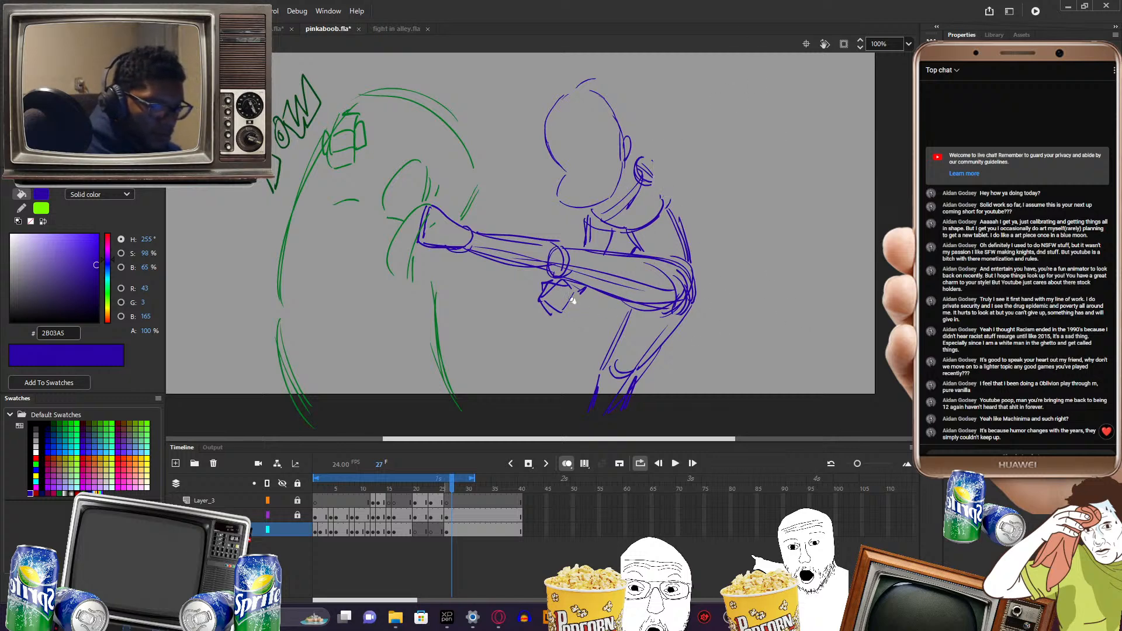
mouse_move(570, 297)
mouse_down()
mouse_move(546, 300)
mouse_move(558, 287)
mouse_up()
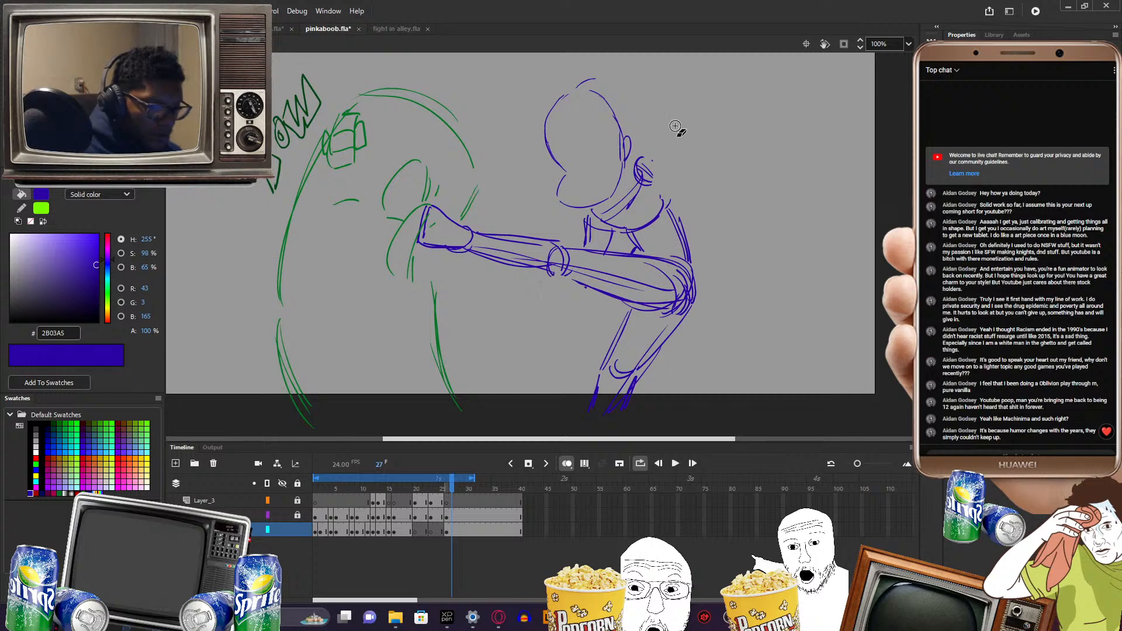
- Sketch the rear arm bent behind the back, with a raised elbow and a lowered fist, and add a line along the upper back
mouse_move(655, 153)
mouse_down()
mouse_move(722, 137)
mouse_move(709, 178)
mouse_up()
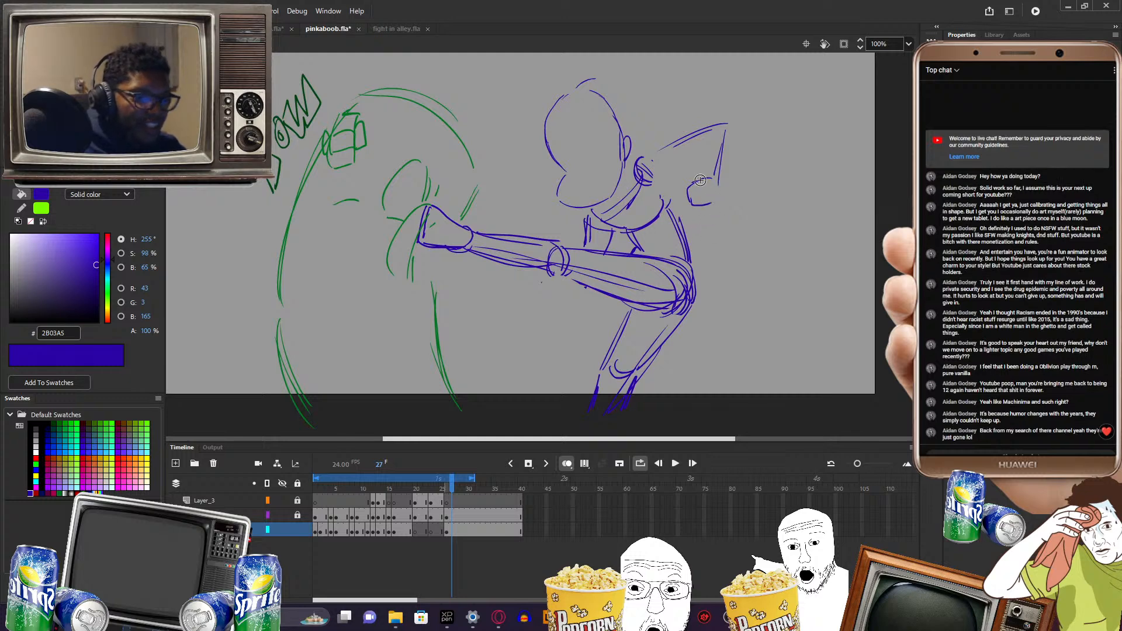
mouse_move(685, 195)
mouse_down()
mouse_move(717, 196)
mouse_move(686, 217)
mouse_move(699, 205)
mouse_move(696, 149)
mouse_move(731, 128)
mouse_up()
drag(716, 170, 717, 121)
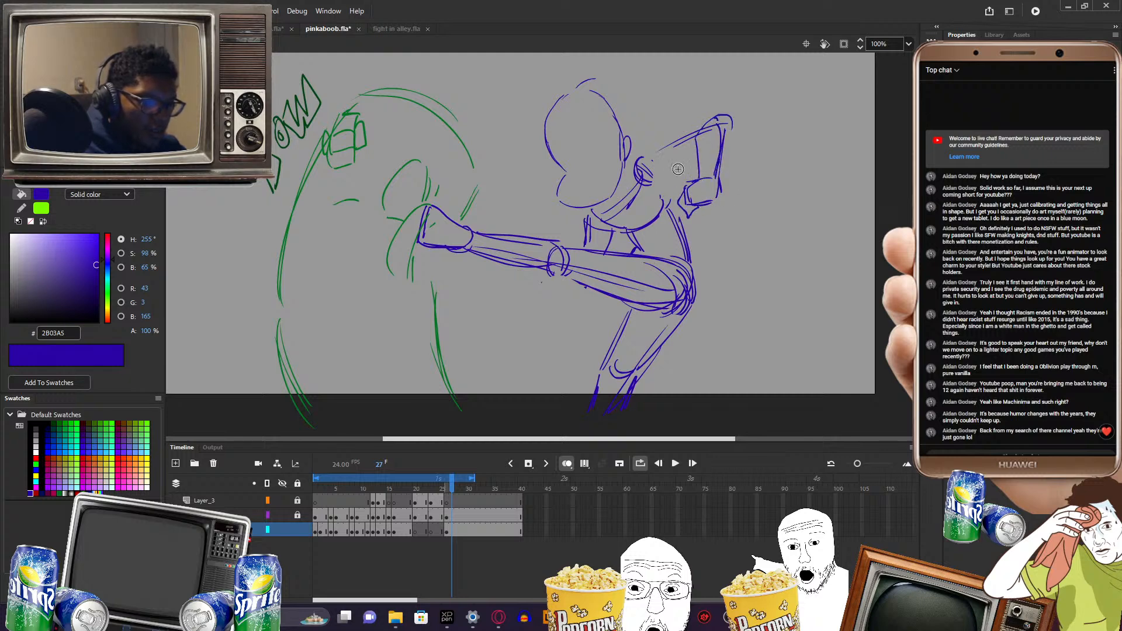
drag(669, 174, 659, 181)
drag(692, 161, 664, 178)
mouse_move(687, 134)
mouse_down()
mouse_move(641, 164)
mouse_move(690, 134)
mouse_up()
mouse_move(685, 185)
mouse_down()
mouse_move(669, 193)
mouse_move(681, 225)
mouse_up()
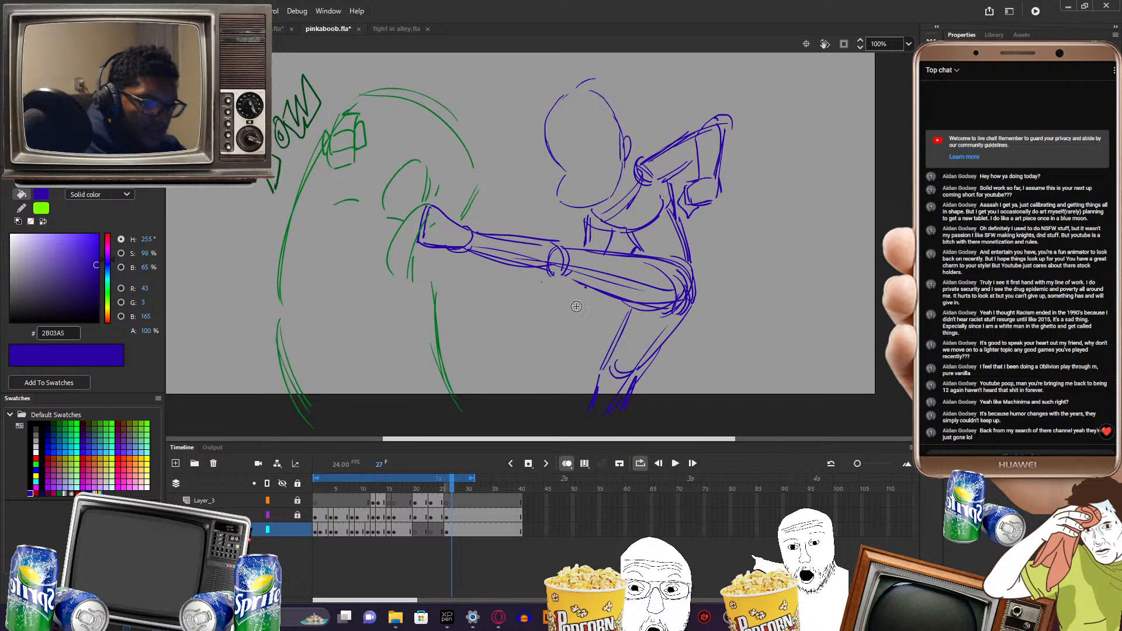
- Sketch the front forearm hanging beneath the kicking leg, ending in a hand with spread fingers
mouse_move(572, 291)
mouse_down()
mouse_move(553, 342)
mouse_move(577, 344)
mouse_up()
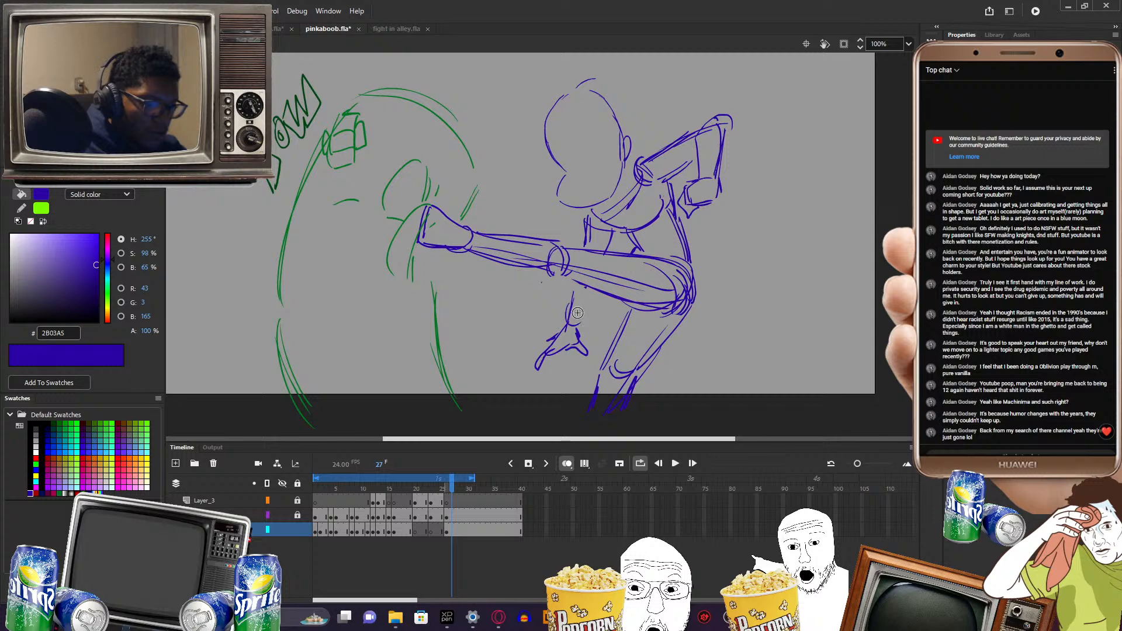
drag(582, 319, 579, 290)
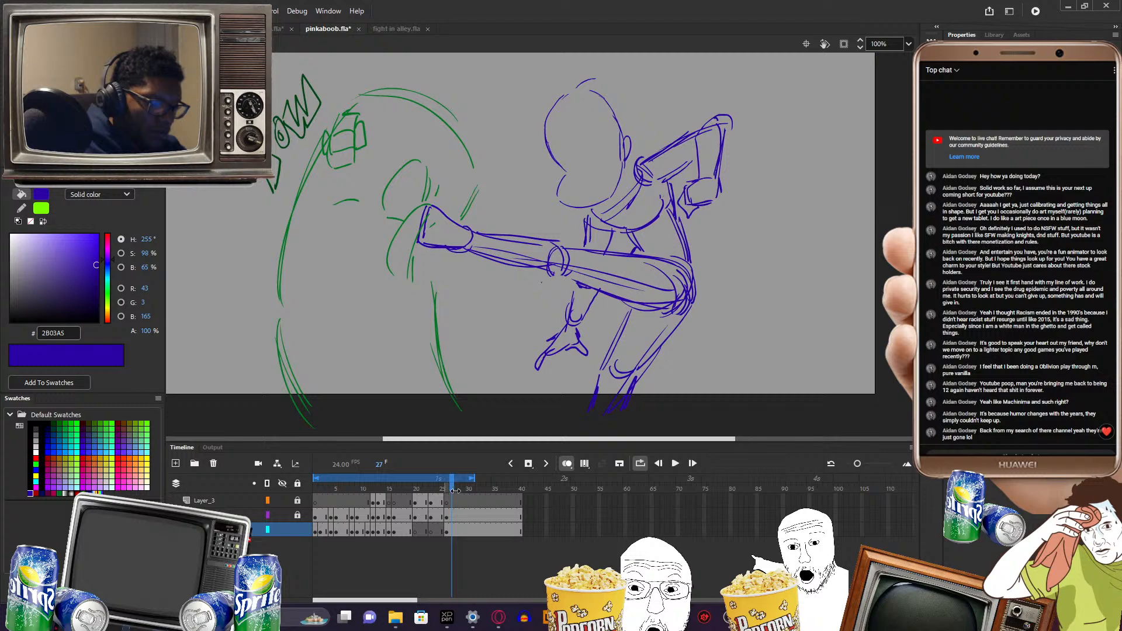
mouse_move(463, 493)
mouse_down()
mouse_move(393, 495)
mouse_move(445, 499)
mouse_up()
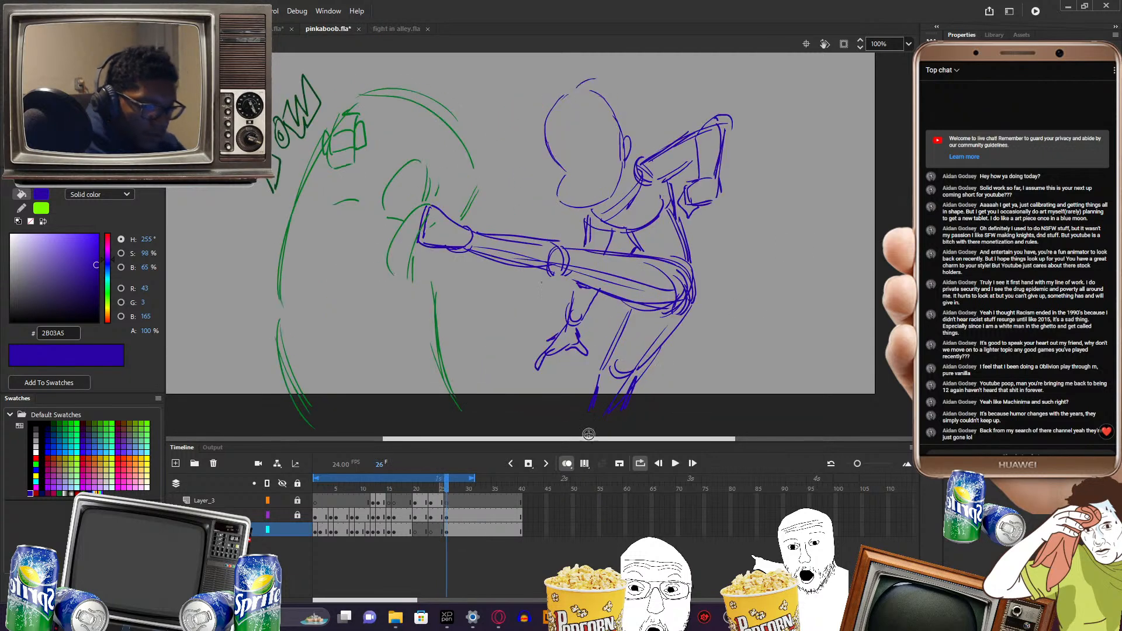
- Select the blue character's whole drawing on frame 26 and shift it slightly downward
click(446, 530)
drag(695, 296, 693, 309)
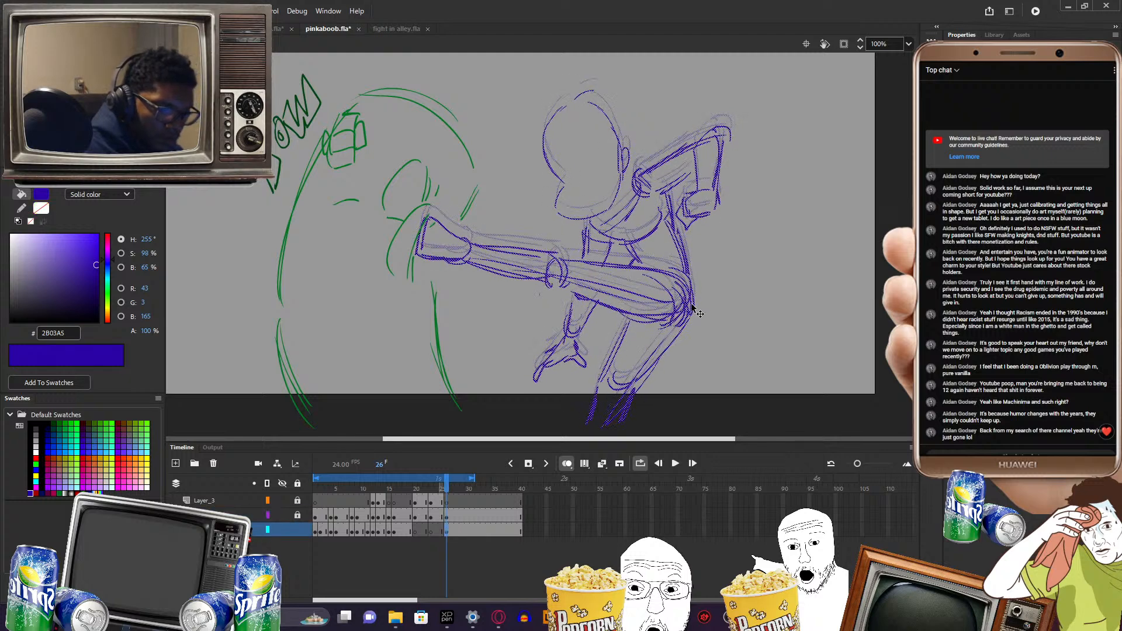
click(739, 282)
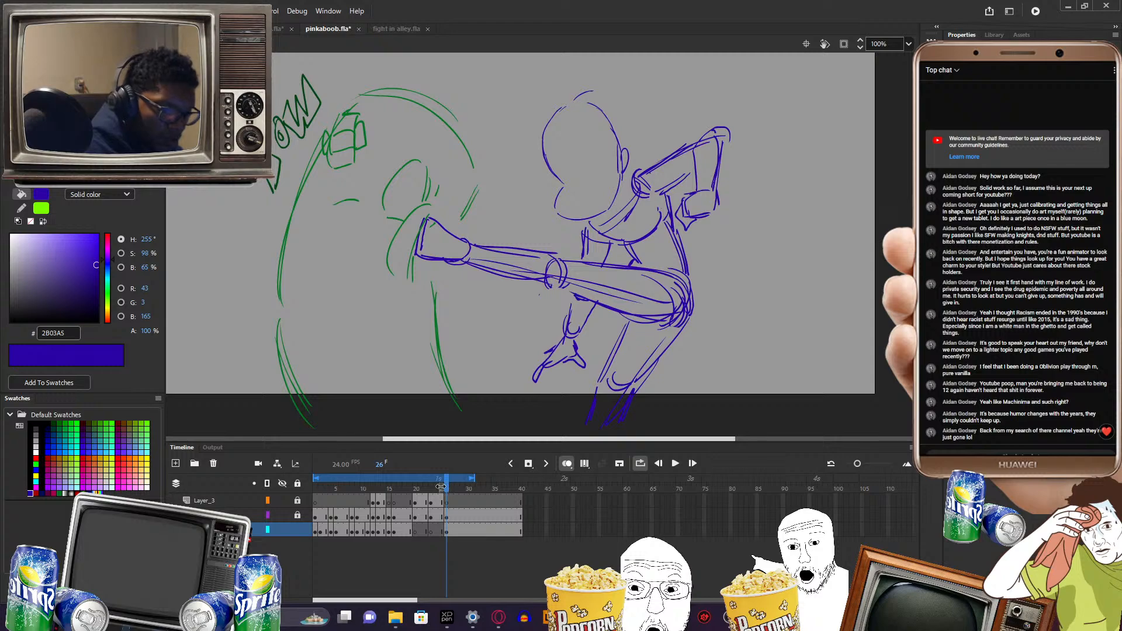
mouse_move(447, 485)
mouse_down()
mouse_move(417, 489)
mouse_move(450, 494)
mouse_move(443, 478)
mouse_up()
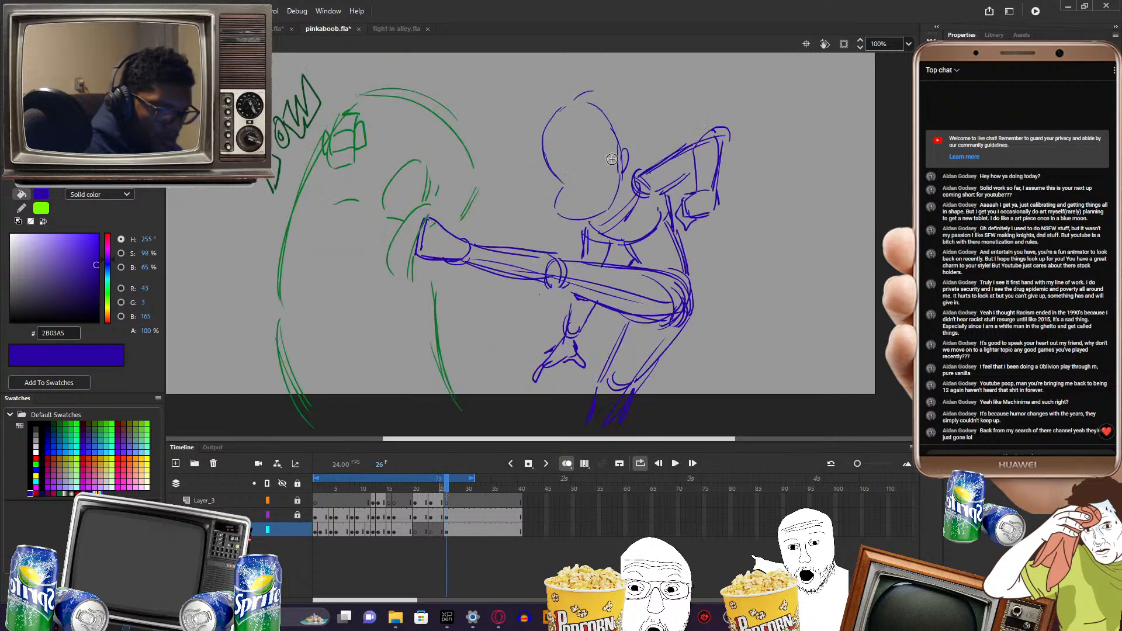
- Sketch the blue character's face with angry slanted eyes, sharp brows and a wide grin
drag(578, 168, 601, 134)
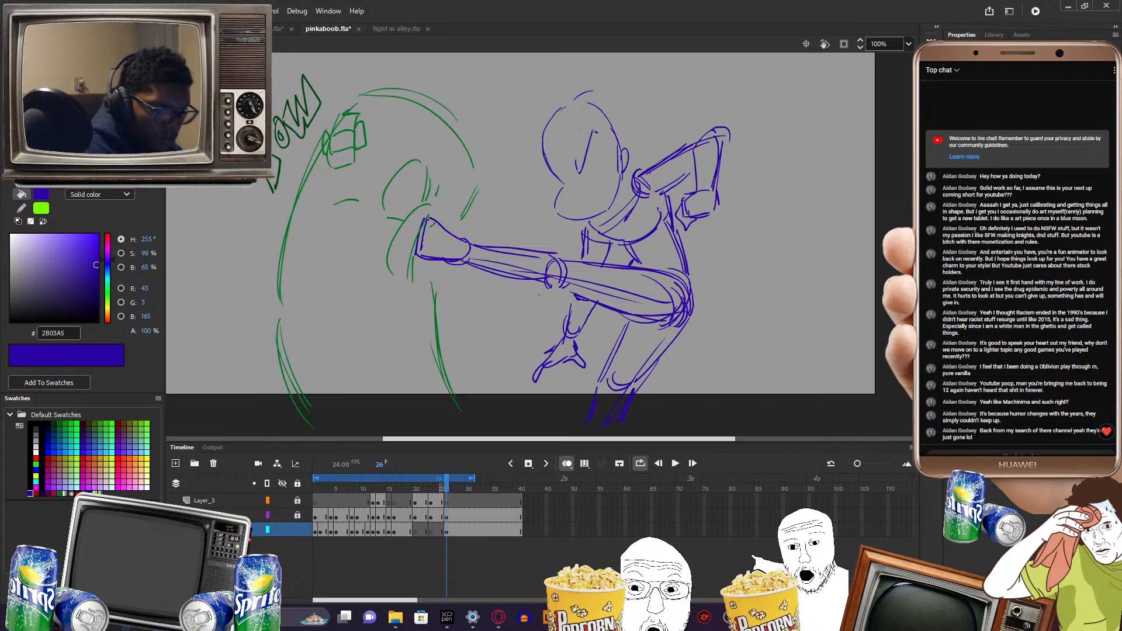
mouse_move(576, 177)
mouse_down()
mouse_move(554, 168)
mouse_move(595, 147)
mouse_move(600, 178)
mouse_up()
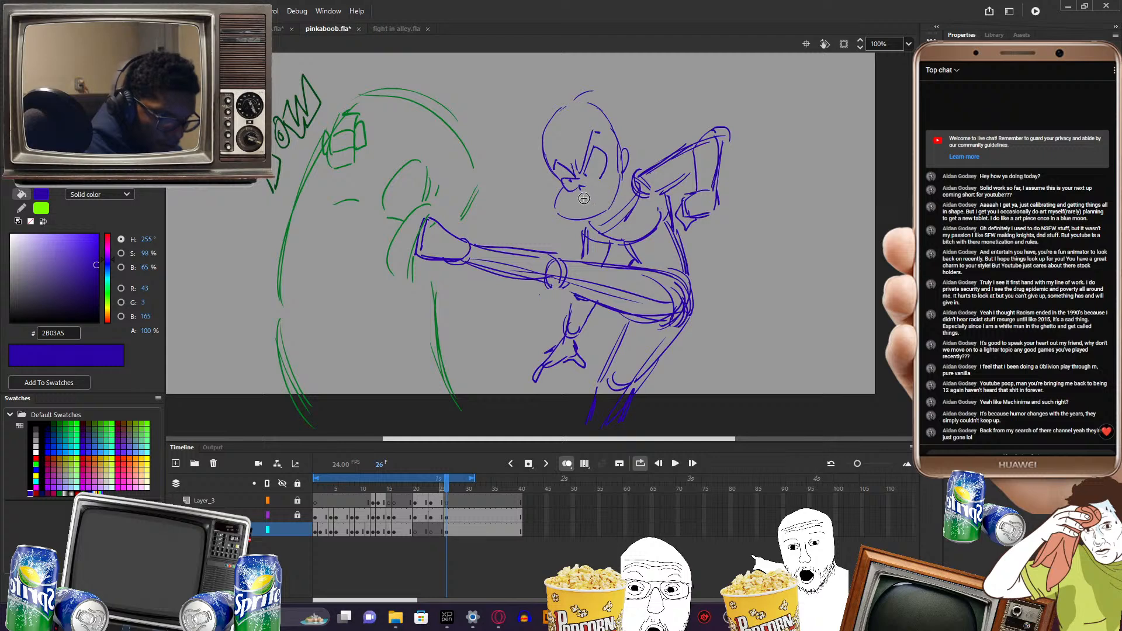
drag(592, 197, 613, 182)
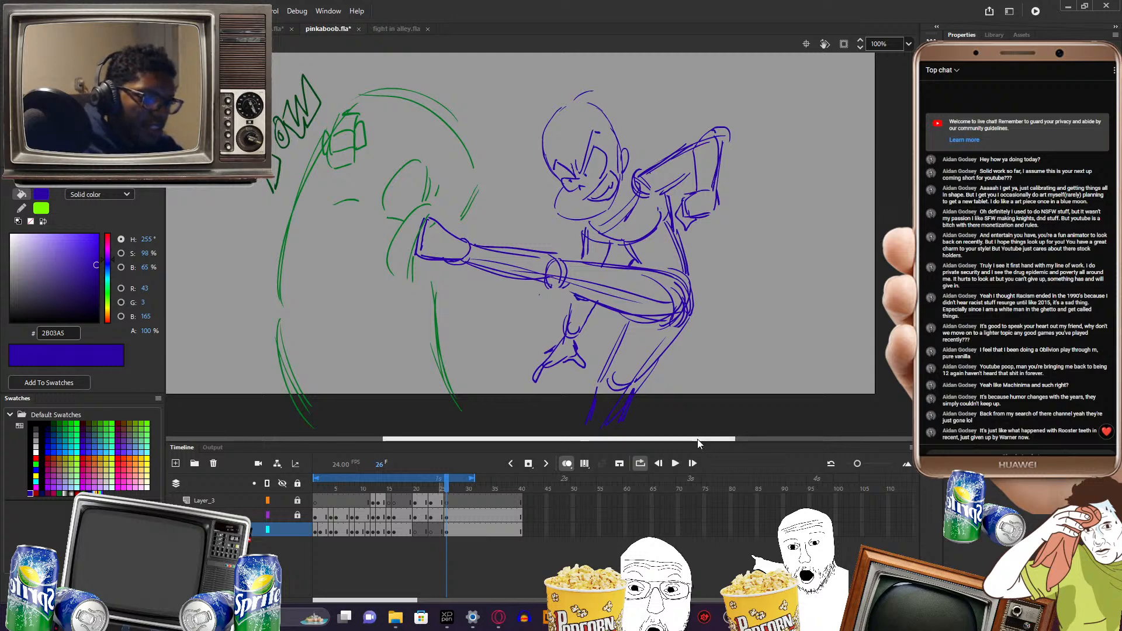
drag(699, 439, 697, 440)
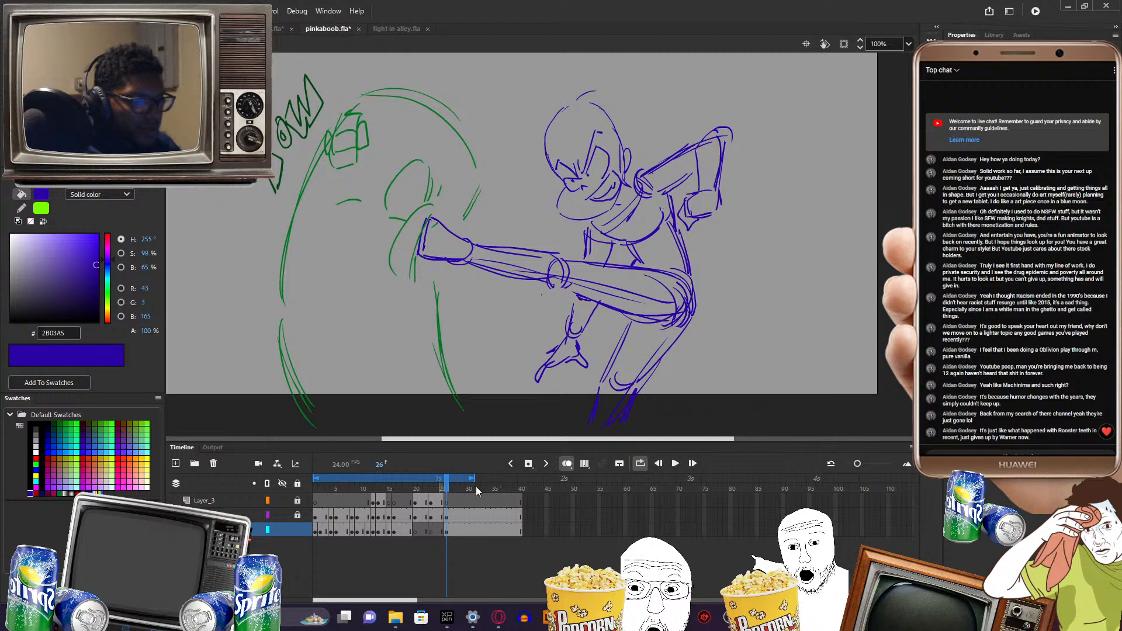
mouse_move(448, 490)
mouse_down()
mouse_move(408, 497)
mouse_move(453, 497)
mouse_move(409, 510)
mouse_move(450, 502)
mouse_move(314, 527)
mouse_move(472, 491)
mouse_move(458, 487)
mouse_up()
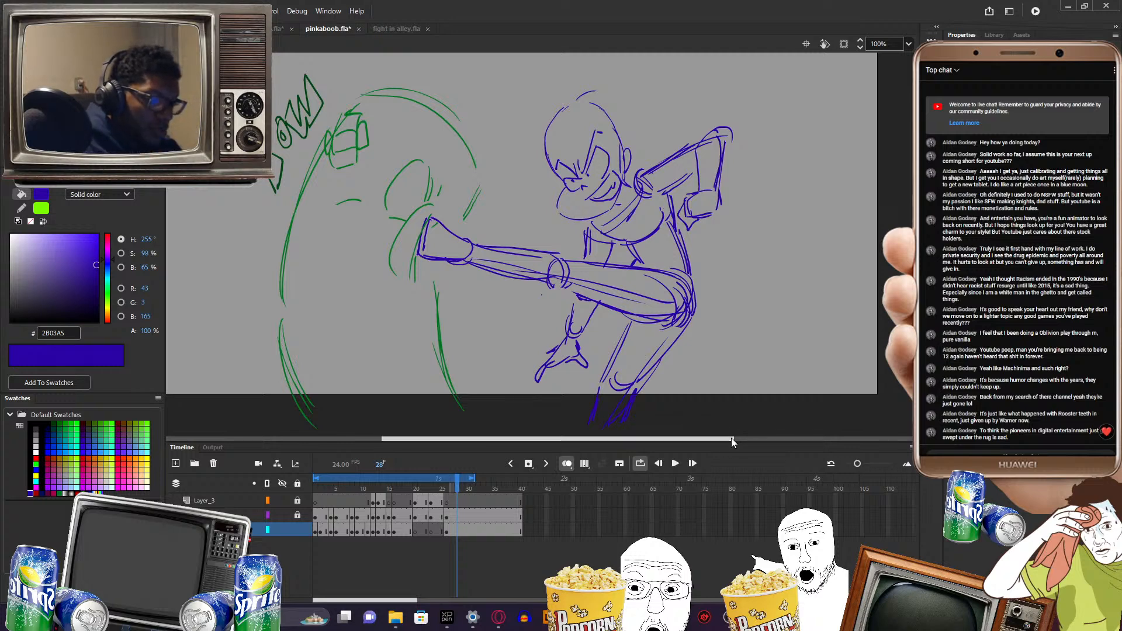
drag(732, 437, 731, 437)
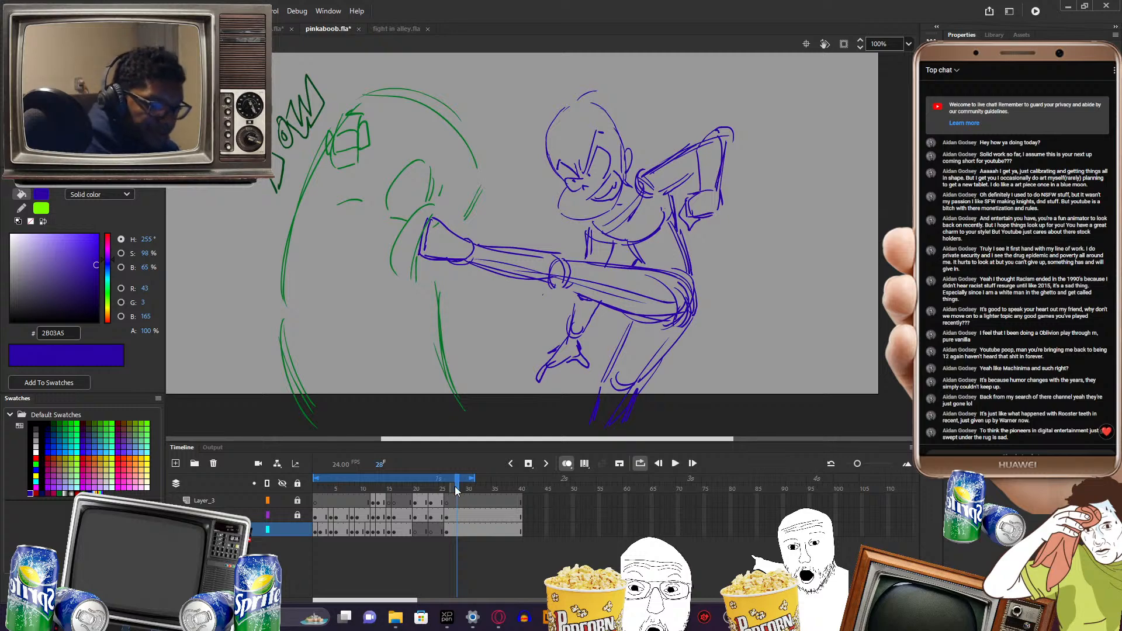
mouse_move(454, 486)
mouse_down()
mouse_move(394, 506)
mouse_move(458, 496)
mouse_move(410, 504)
mouse_move(447, 500)
mouse_up()
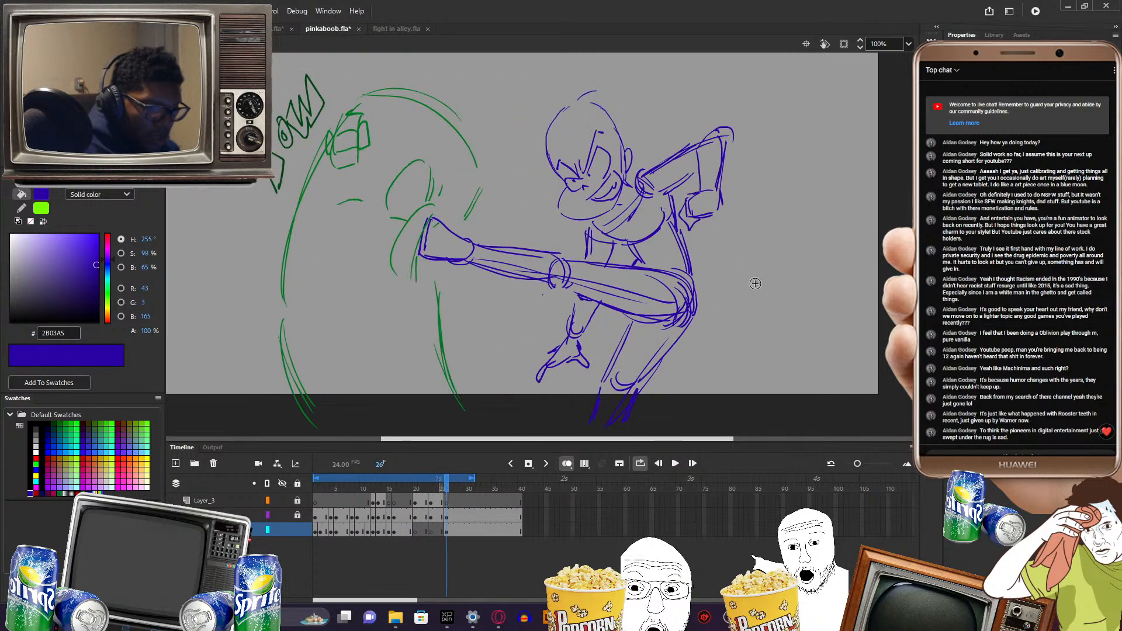
- Set the drawing colour to dark red A50316 and sketch the fringe strands over the forehead, using frame 25 as reference
click(110, 241)
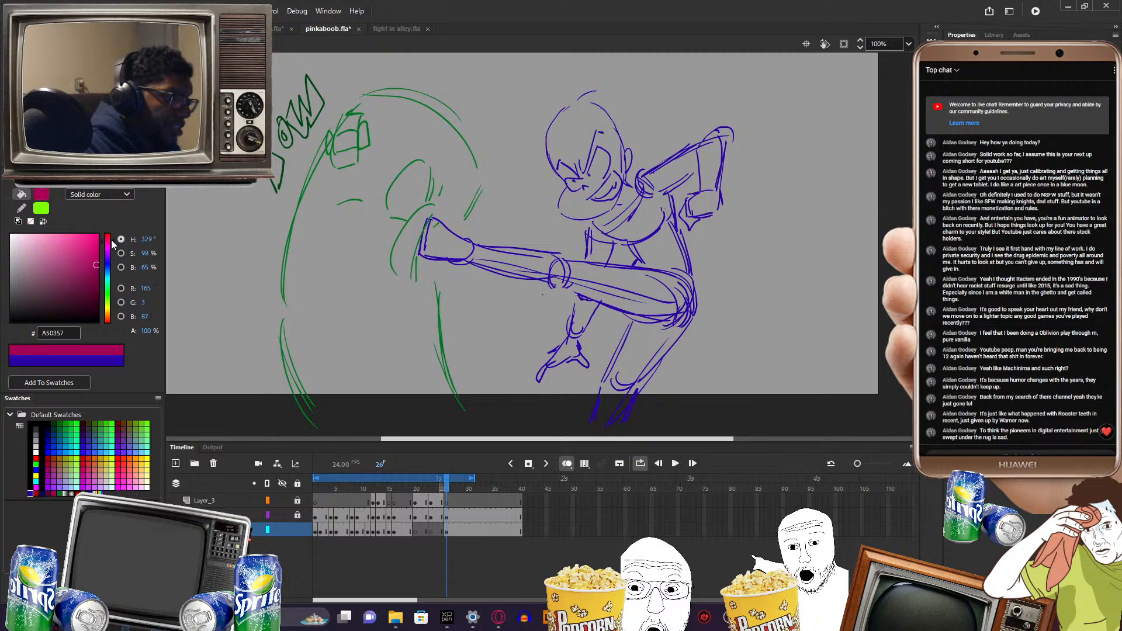
drag(112, 245, 111, 236)
drag(448, 487, 447, 485)
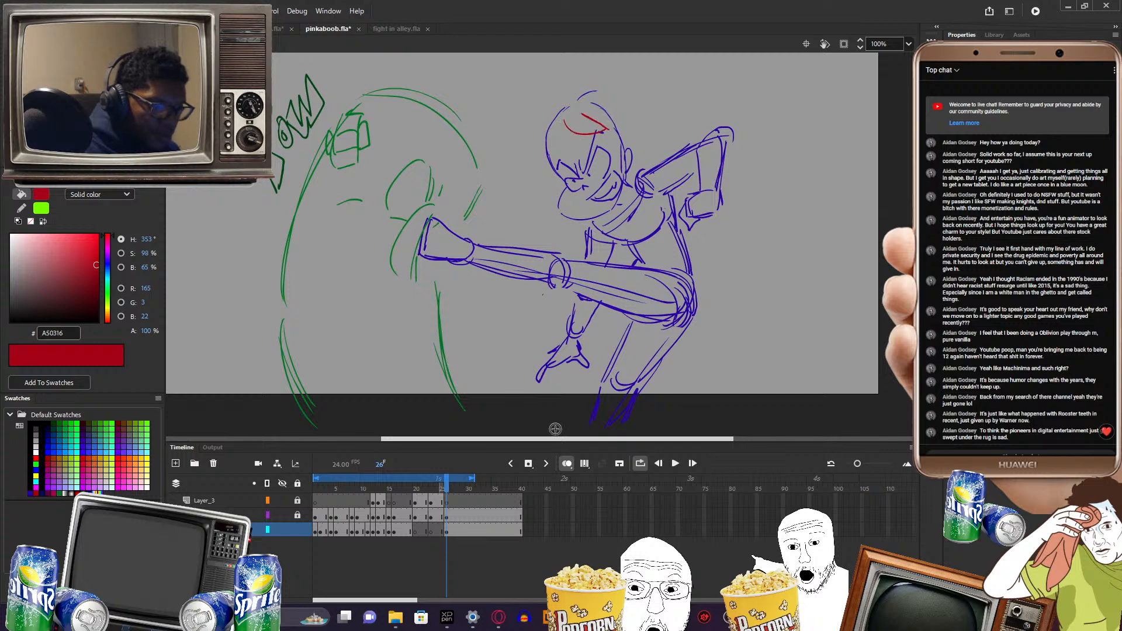
click(441, 489)
drag(440, 491, 447, 495)
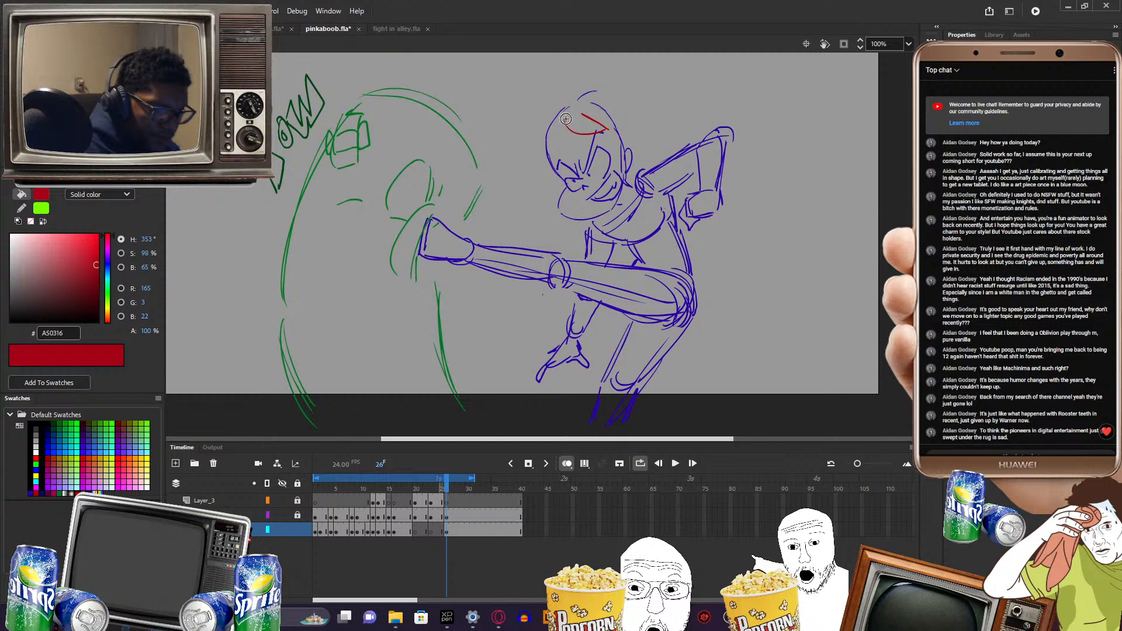
drag(564, 116, 570, 164)
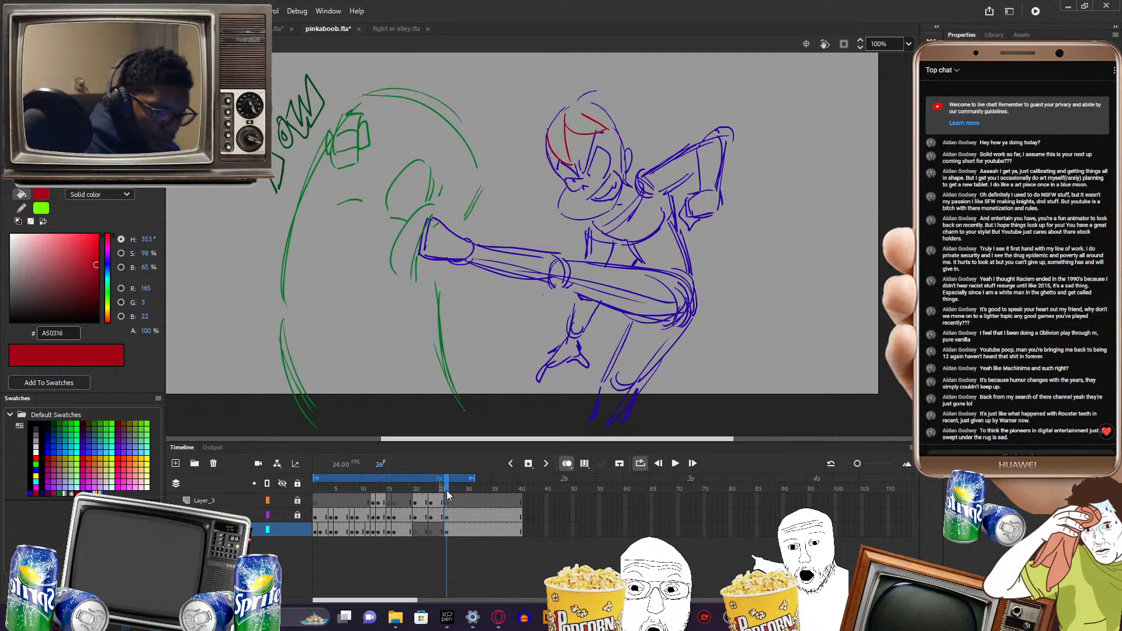
- Sketch red spiky locks sweeping forward from the forehead and a small tuft on the crown
drag(447, 496, 447, 495)
mouse_move(546, 142)
mouse_down()
mouse_move(542, 185)
mouse_move(498, 148)
mouse_move(539, 112)
mouse_up()
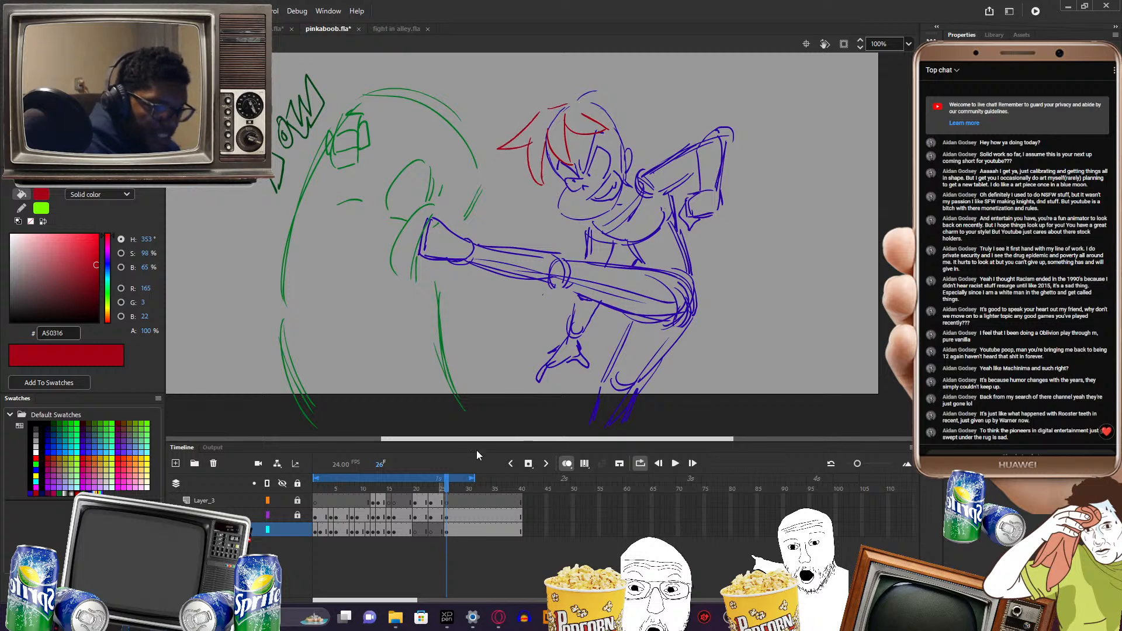
drag(446, 495, 446, 494)
drag(574, 104, 578, 86)
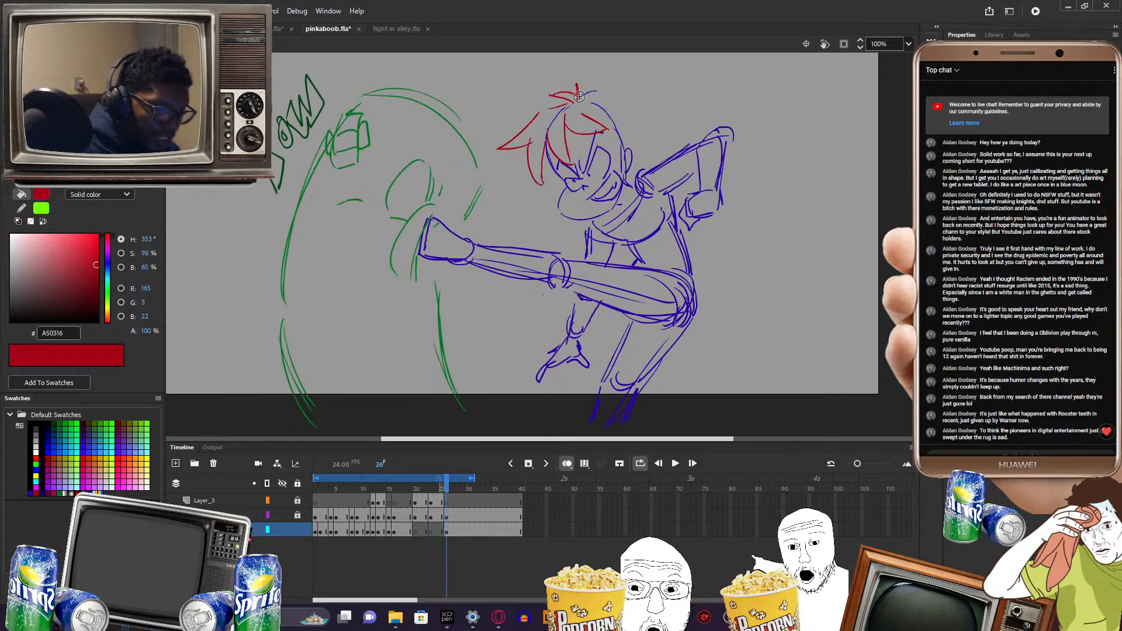
click(442, 490)
drag(442, 491, 447, 487)
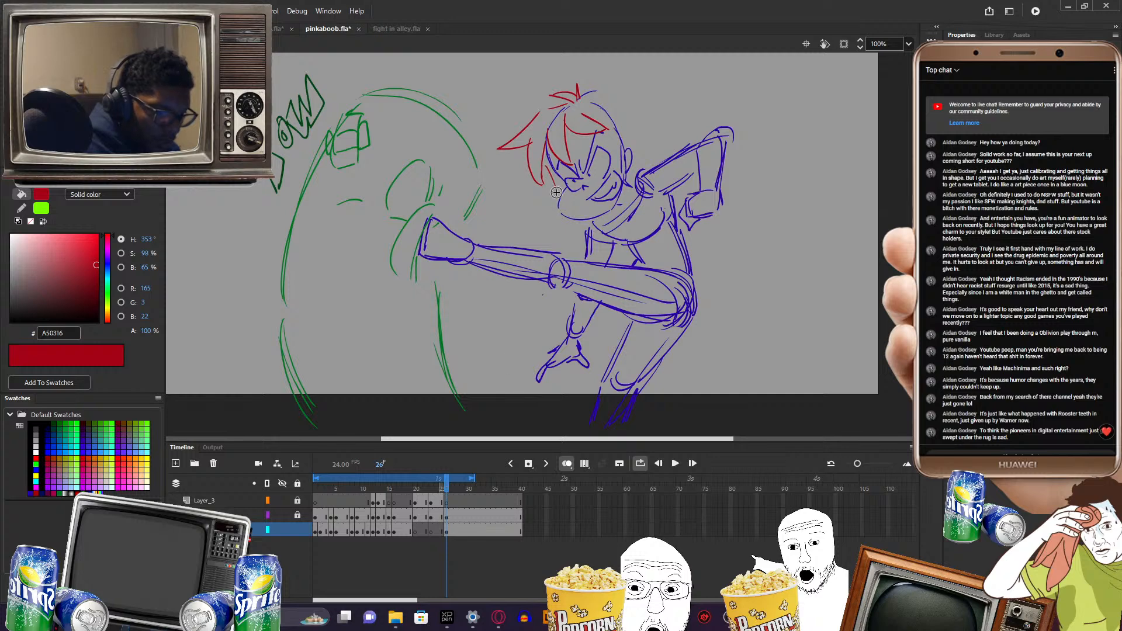
- Sketch a small red lock beside the front cheek and strands running down in front of the ear
click(442, 492)
drag(444, 492, 448, 494)
drag(608, 130, 630, 169)
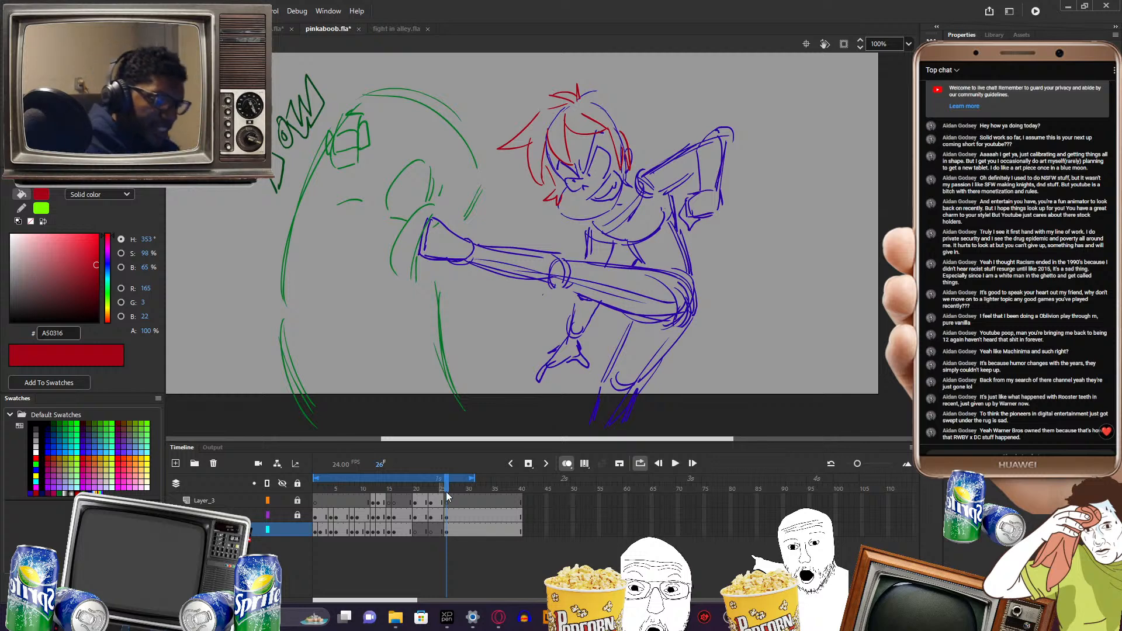
- Sketch red hair strands over the crown and back of the head and a small tuft at the nape, comparing with frame 25
drag(446, 487, 446, 487)
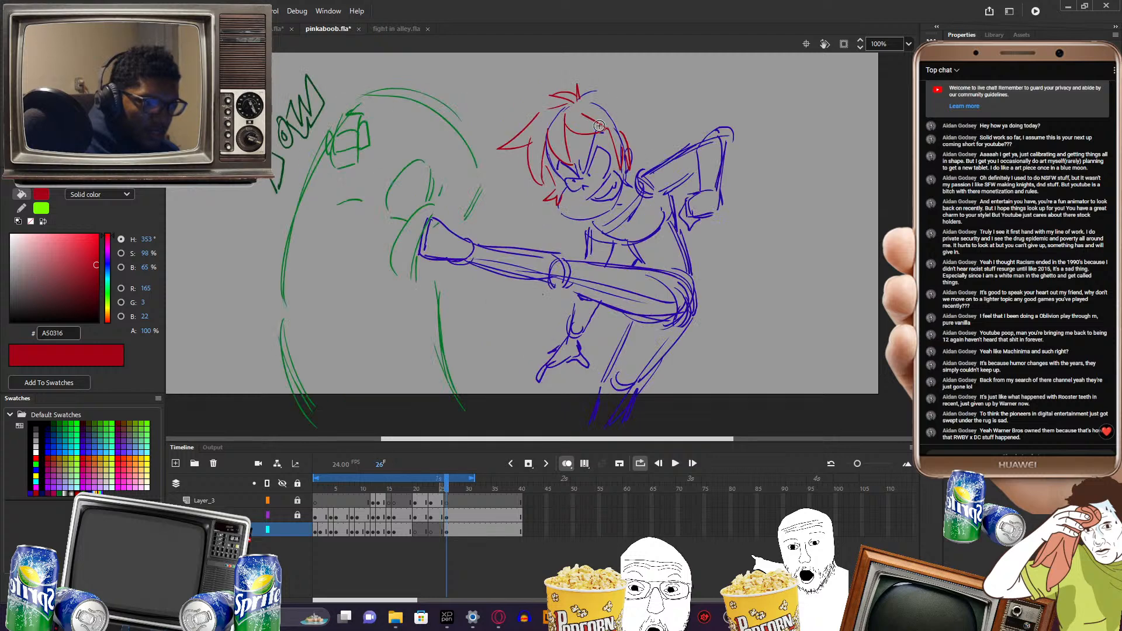
drag(598, 125, 625, 128)
mouse_move(595, 91)
mouse_down()
mouse_move(623, 97)
mouse_move(628, 142)
mouse_up()
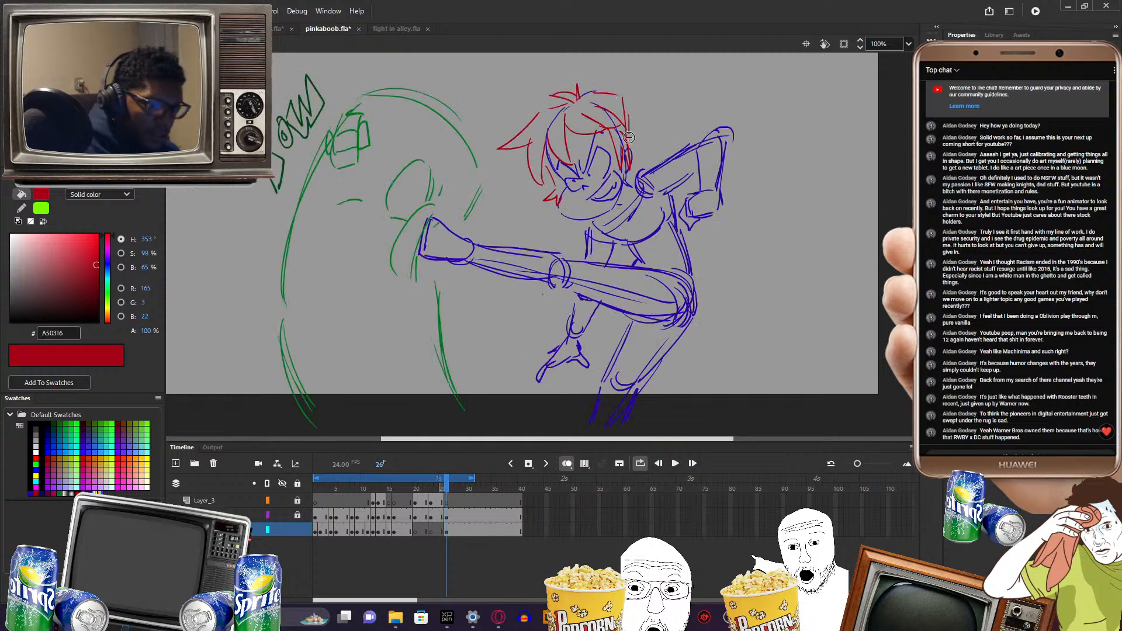
drag(444, 491, 445, 491)
mouse_move(643, 165)
mouse_down()
mouse_move(649, 151)
mouse_move(633, 171)
mouse_up()
click(443, 496)
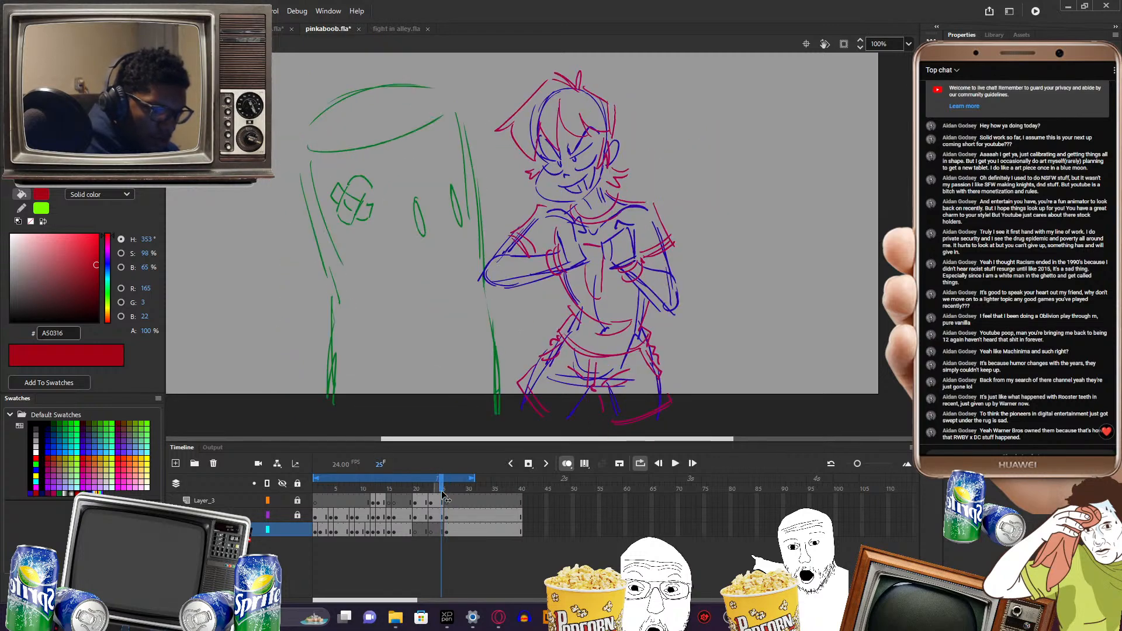
key(.)
key(.)
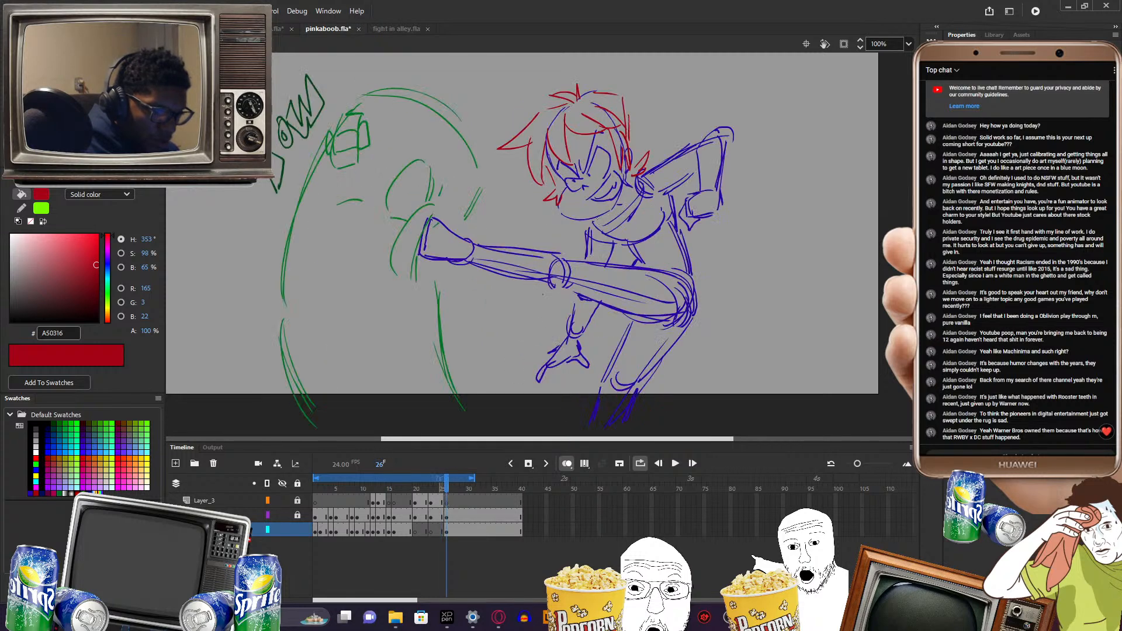
- Sketch the red shirt on frame 26, with the raised arm's short sleeve, the side of the torso and the lower hem
drag(647, 166, 670, 149)
mouse_move(669, 150)
mouse_down()
mouse_move(679, 195)
mouse_move(675, 186)
mouse_up()
mouse_move(584, 228)
mouse_down()
mouse_move(577, 257)
mouse_move(616, 253)
mouse_move(600, 243)
mouse_move(654, 260)
mouse_up()
mouse_move(625, 250)
mouse_down()
mouse_move(635, 259)
mouse_move(623, 266)
mouse_move(687, 273)
mouse_move(677, 272)
mouse_up()
drag(676, 198, 696, 281)
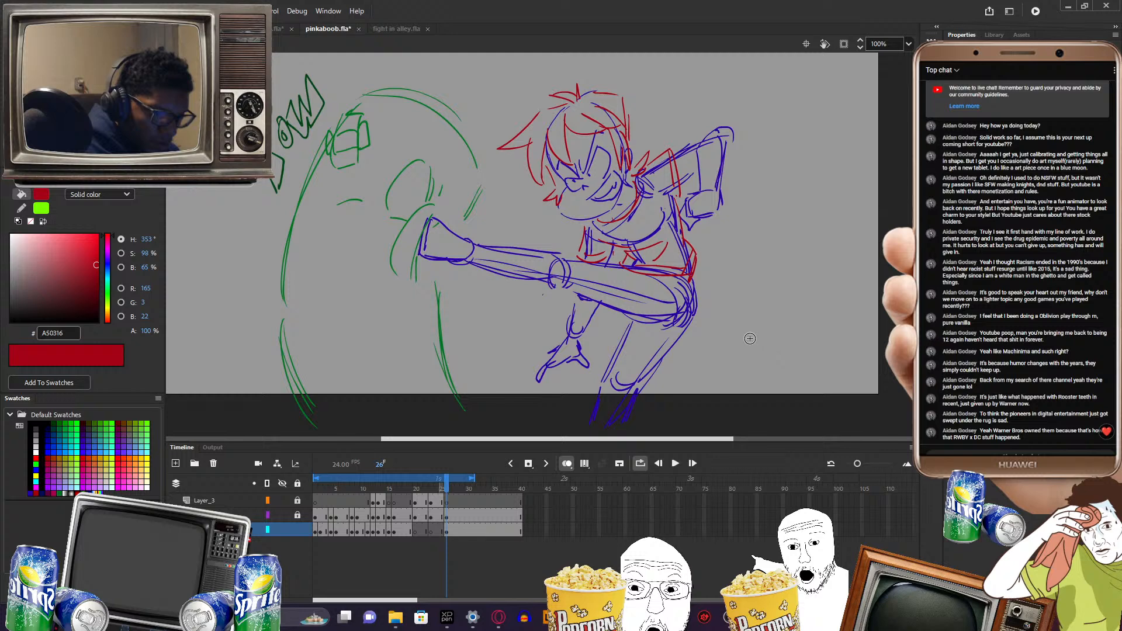
- Sketch red wristbands on the raised arm and the lowered arm, using frame 25 as reference
key(comma)
key(period)
key(comma)
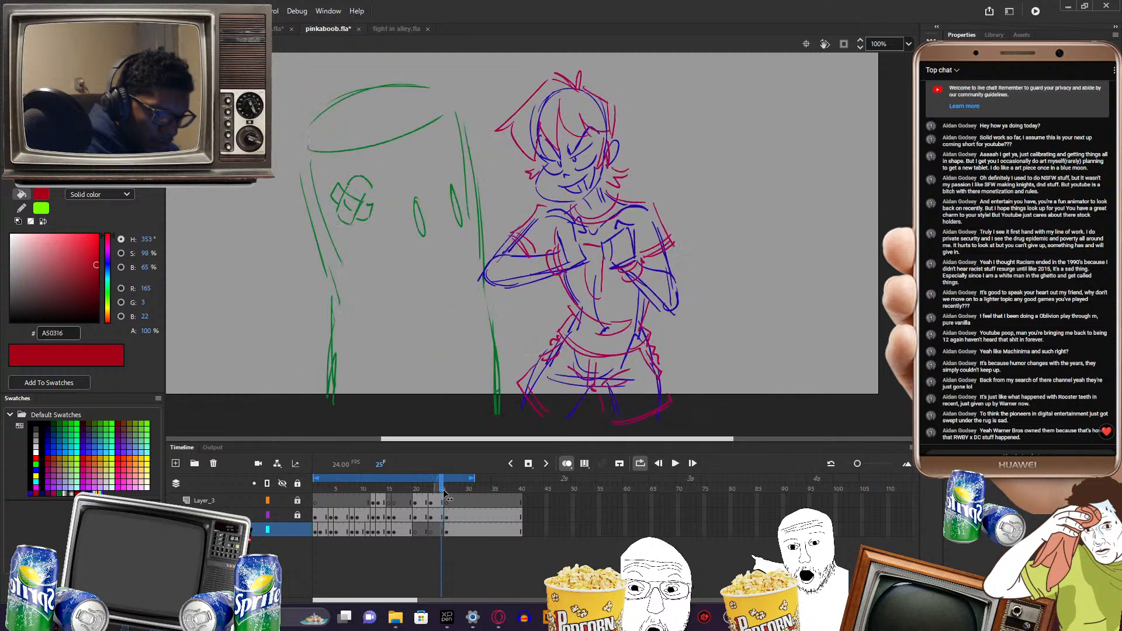
key(period)
key(comma)
key(period)
drag(700, 188, 718, 190)
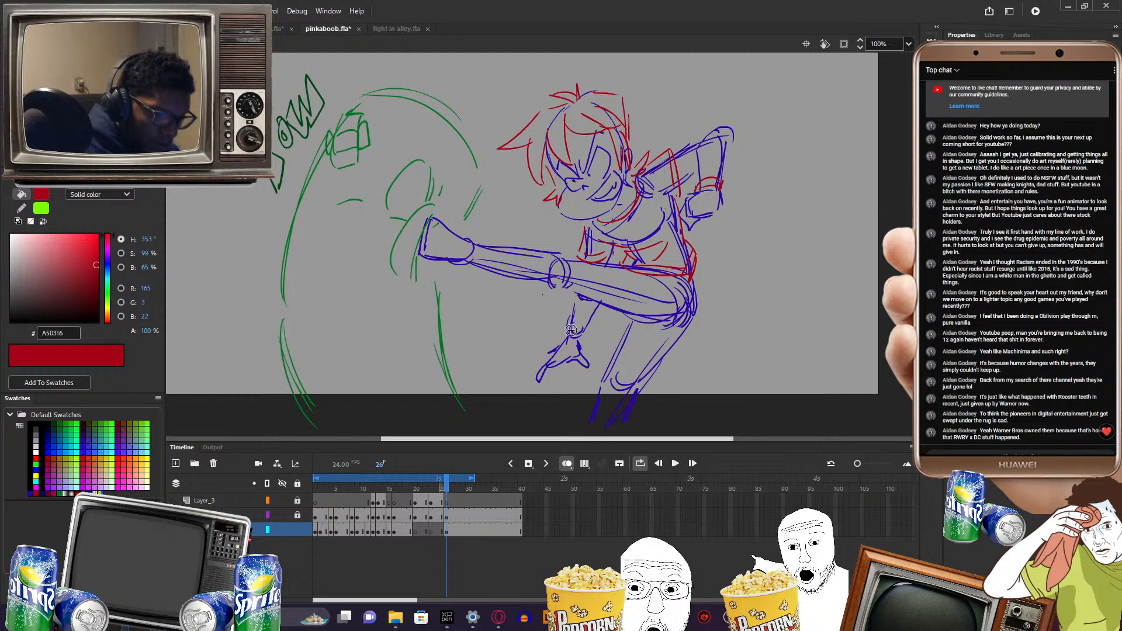
mouse_move(568, 320)
mouse_down()
mouse_move(575, 338)
mouse_move(585, 331)
mouse_up()
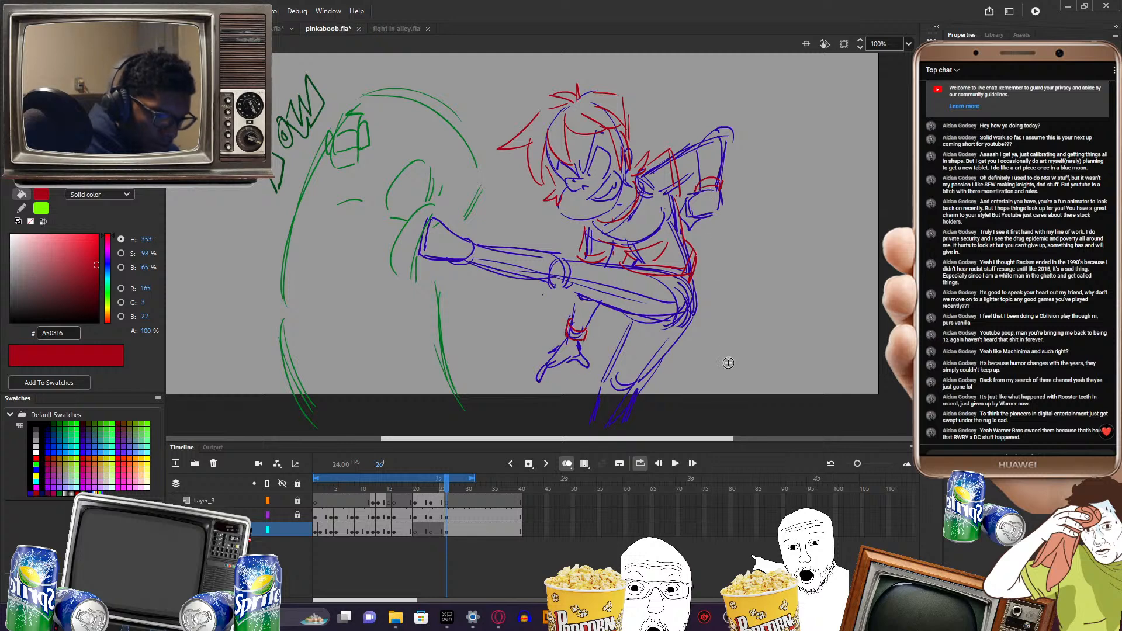
- Sketch the red shorts over the hips and both thighs on frame 26, checking the outfit on the preceding frames
click(442, 489)
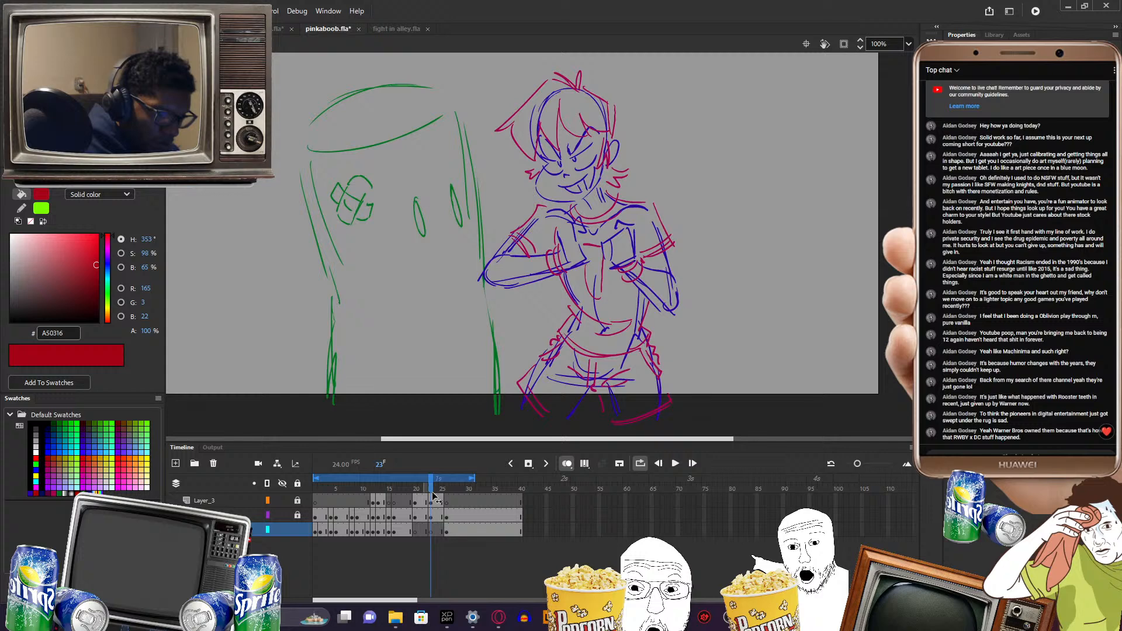
drag(441, 501, 447, 502)
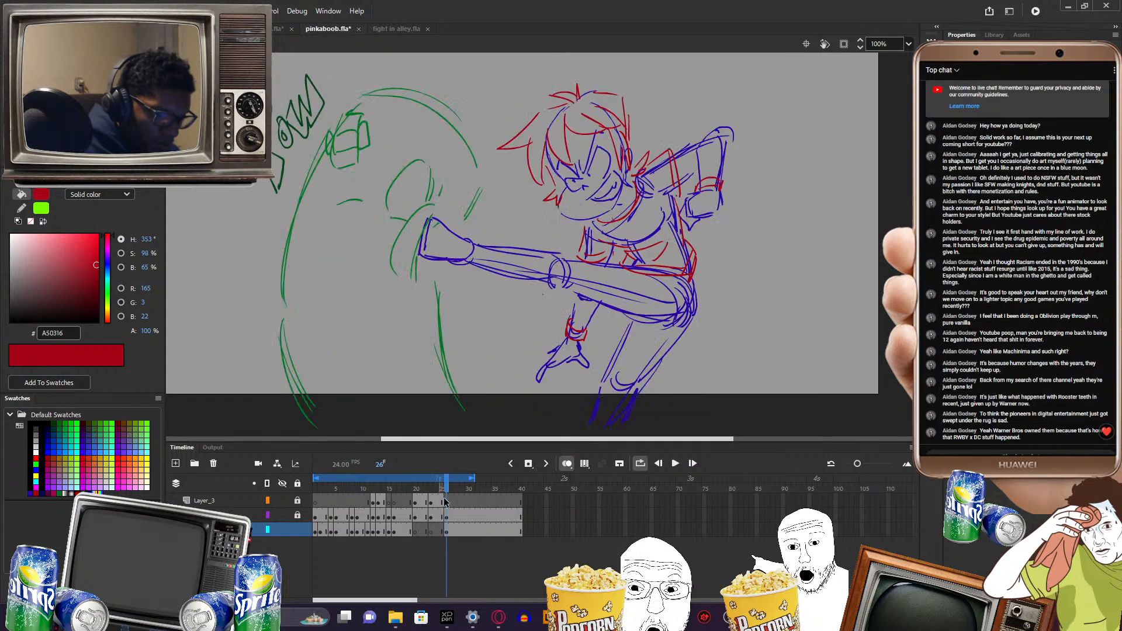
mouse_move(653, 268)
mouse_down()
mouse_move(607, 257)
mouse_move(600, 311)
mouse_up()
mouse_move(597, 263)
mouse_down()
mouse_move(594, 295)
mouse_move(672, 315)
mouse_move(672, 288)
mouse_move(686, 305)
mouse_move(607, 359)
mouse_up()
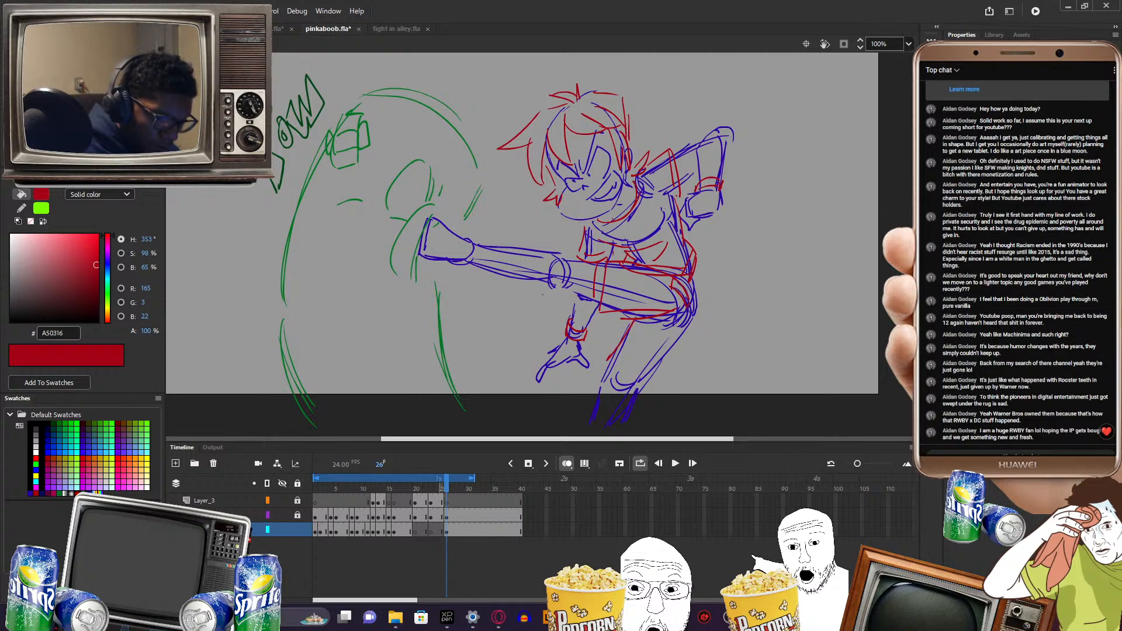
mouse_move(628, 323)
mouse_down()
mouse_move(626, 360)
mouse_move(656, 368)
mouse_move(677, 332)
mouse_up()
drag(693, 283, 696, 325)
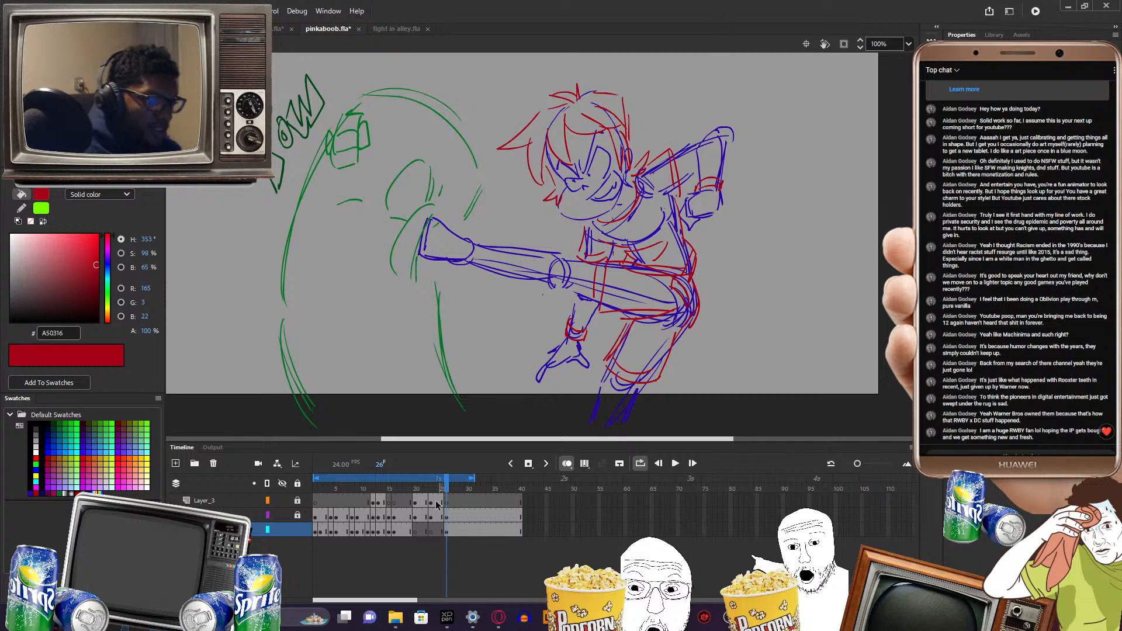
- Sketch the red ankle cuff and shoe outline on the extended kicking foot
drag(446, 489, 446, 495)
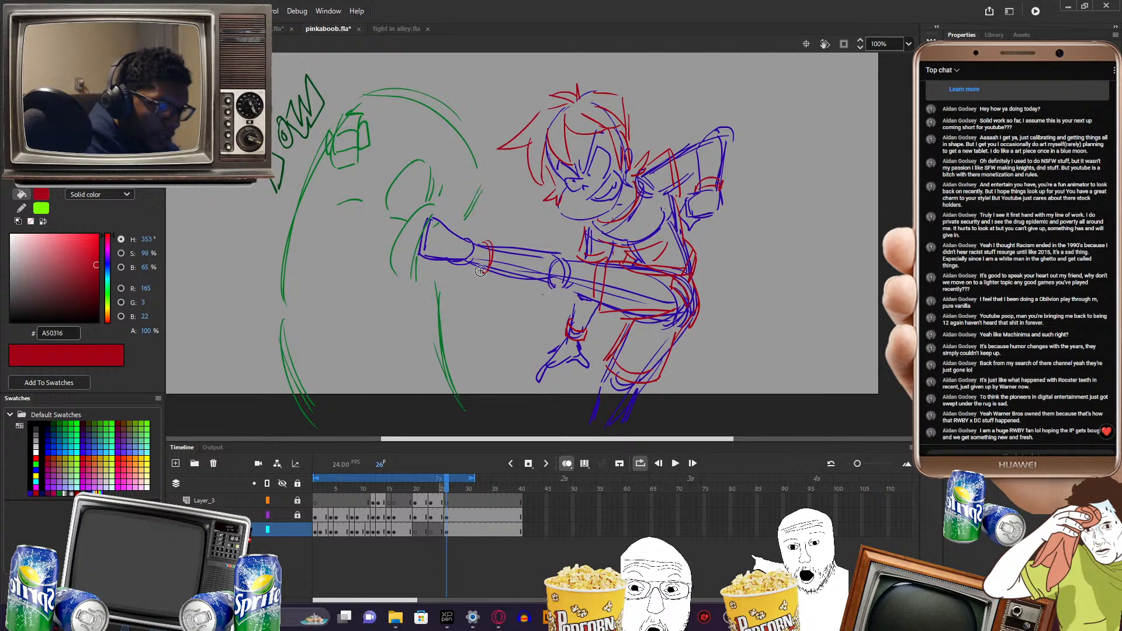
mouse_move(484, 272)
mouse_down()
mouse_move(467, 267)
mouse_move(469, 239)
mouse_move(492, 240)
mouse_move(431, 219)
mouse_move(419, 253)
mouse_up()
drag(432, 262, 467, 263)
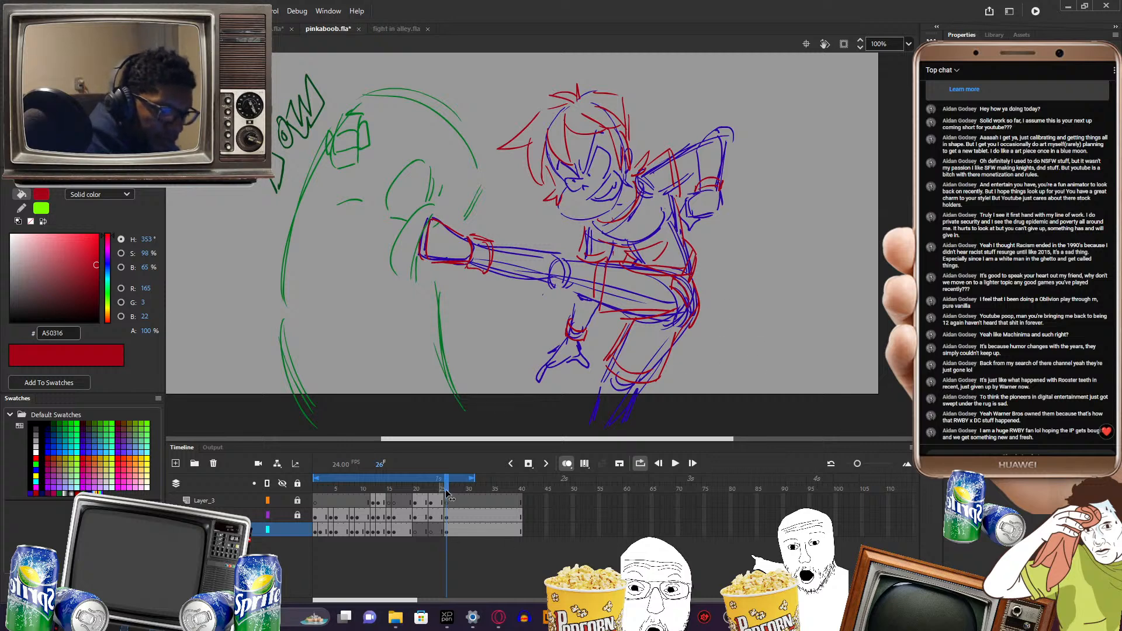
mouse_move(448, 495)
mouse_down()
mouse_move(430, 503)
mouse_move(450, 504)
mouse_up()
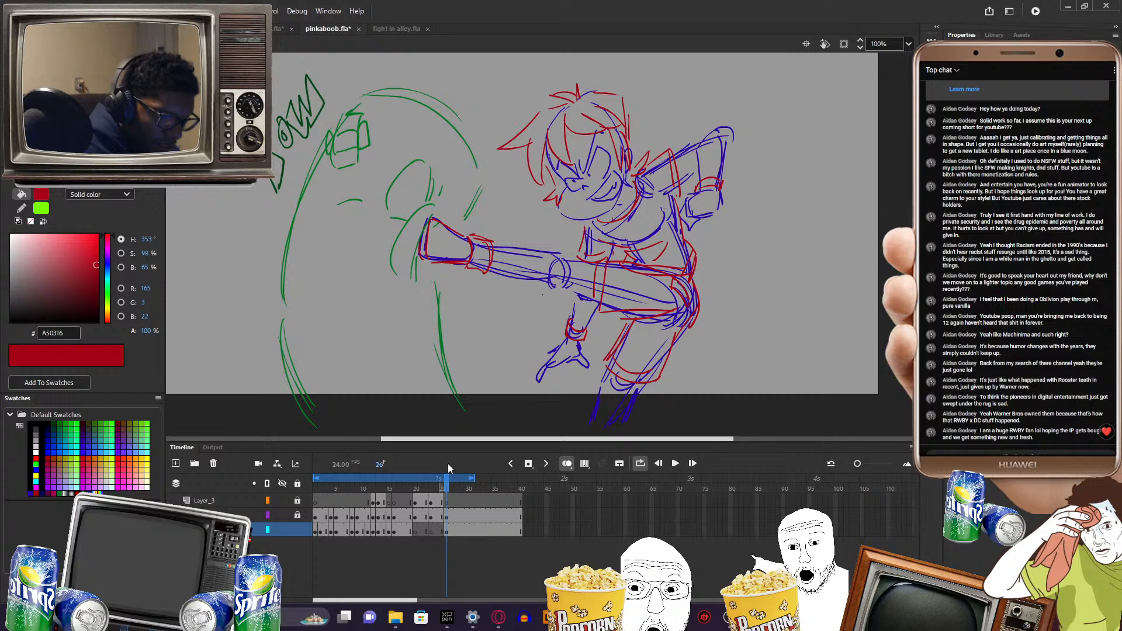
- Go to frame 20 and turn off onion skinning
mouse_move(451, 488)
mouse_down()
mouse_move(426, 488)
mouse_move(449, 489)
mouse_up()
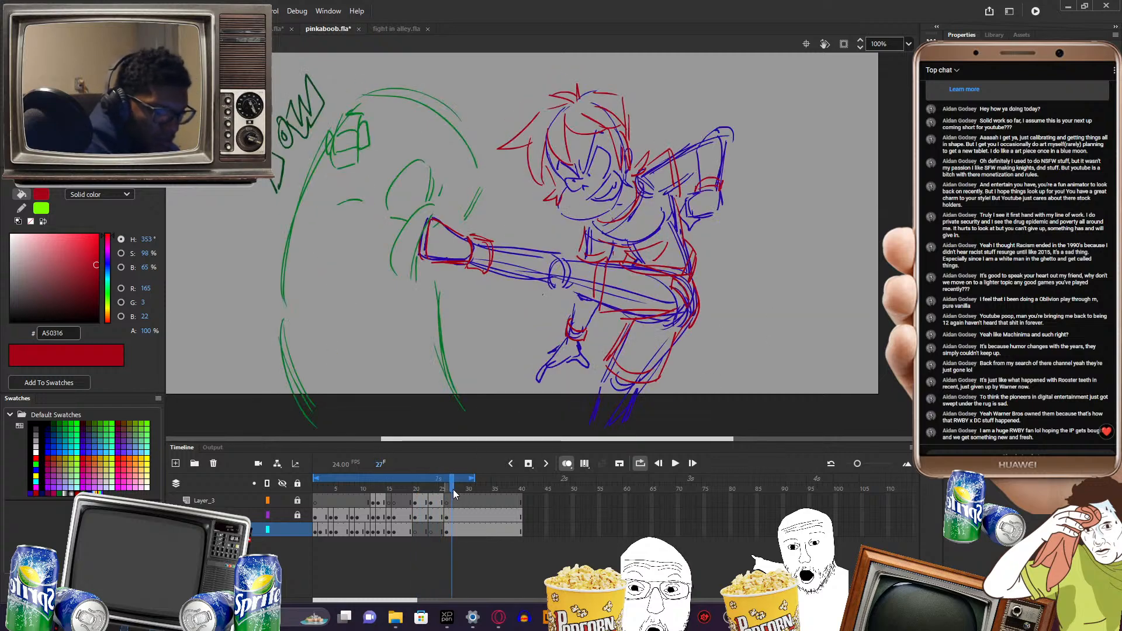
click(399, 508)
mouse_move(397, 505)
mouse_down()
mouse_move(426, 503)
mouse_move(414, 502)
mouse_up()
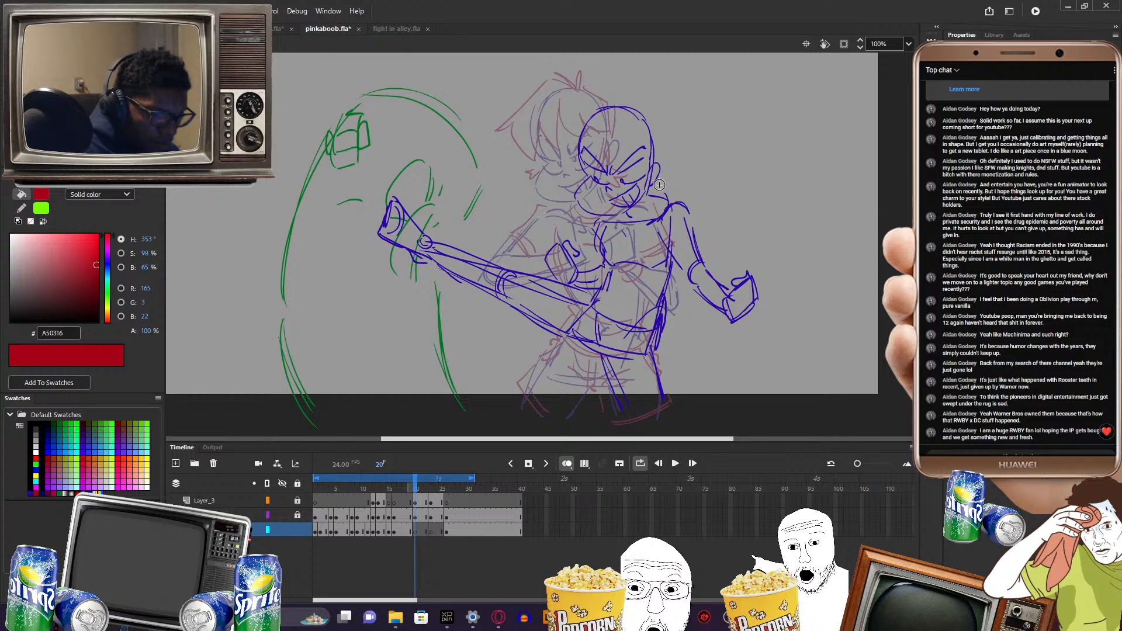
key(alt+shift+o)
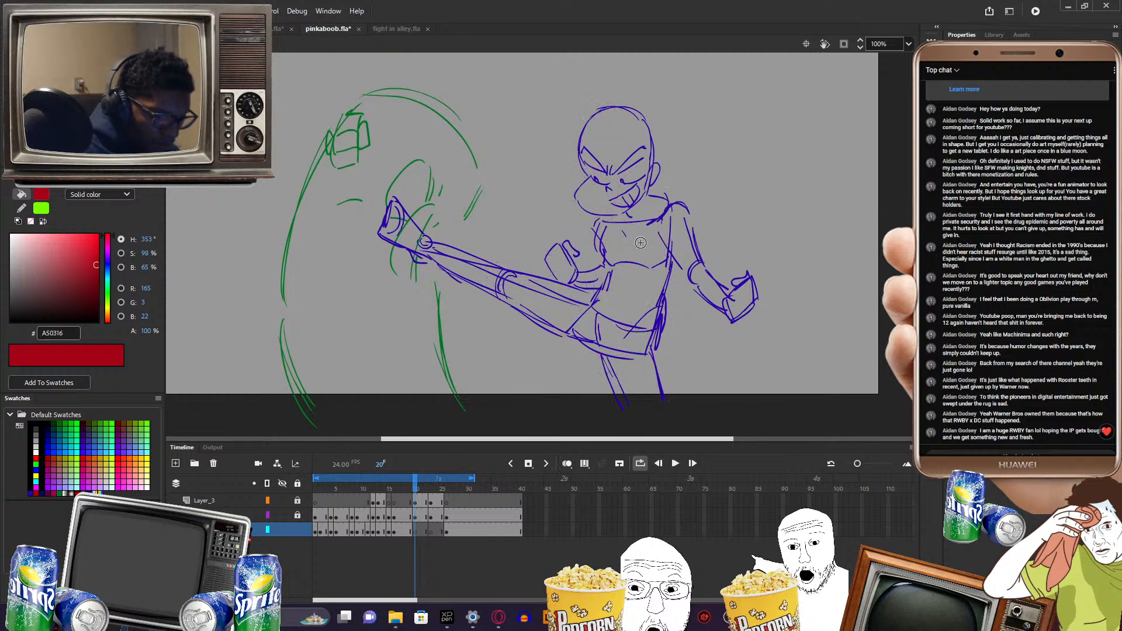
- Sketch red fringe strands over the forehead on frame 20, using frame 16 as reference
key(alt+comma)
key(alt+period)
key(alt+comma)
key(alt+period)
key(alt+comma)
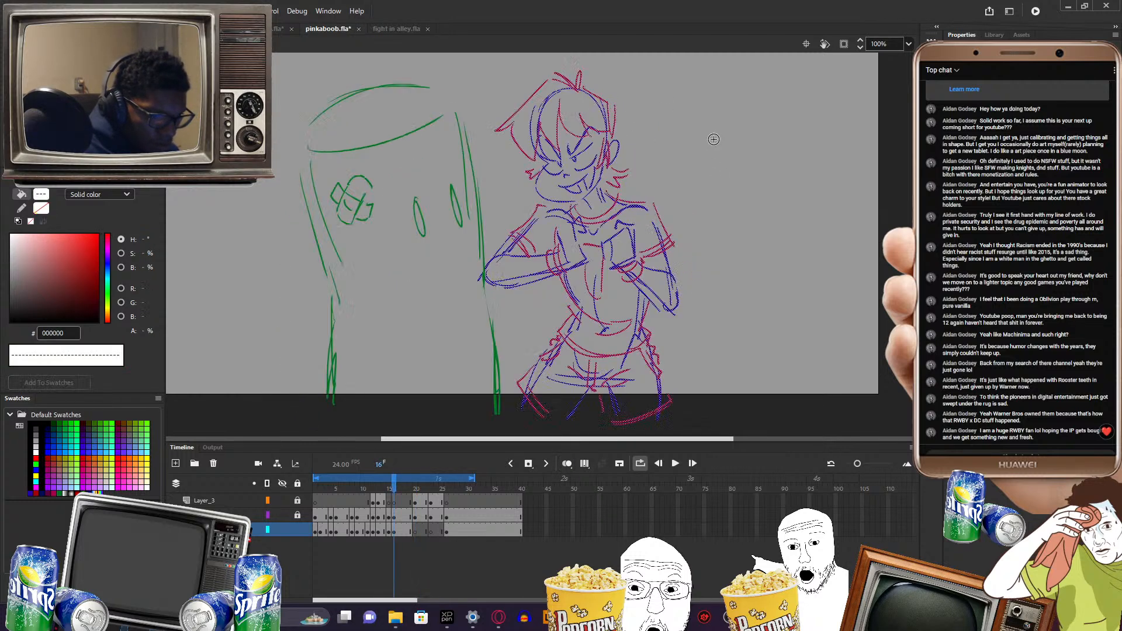
key(alt+period)
mouse_move(608, 124)
mouse_down()
mouse_move(599, 164)
mouse_move(618, 165)
mouse_up()
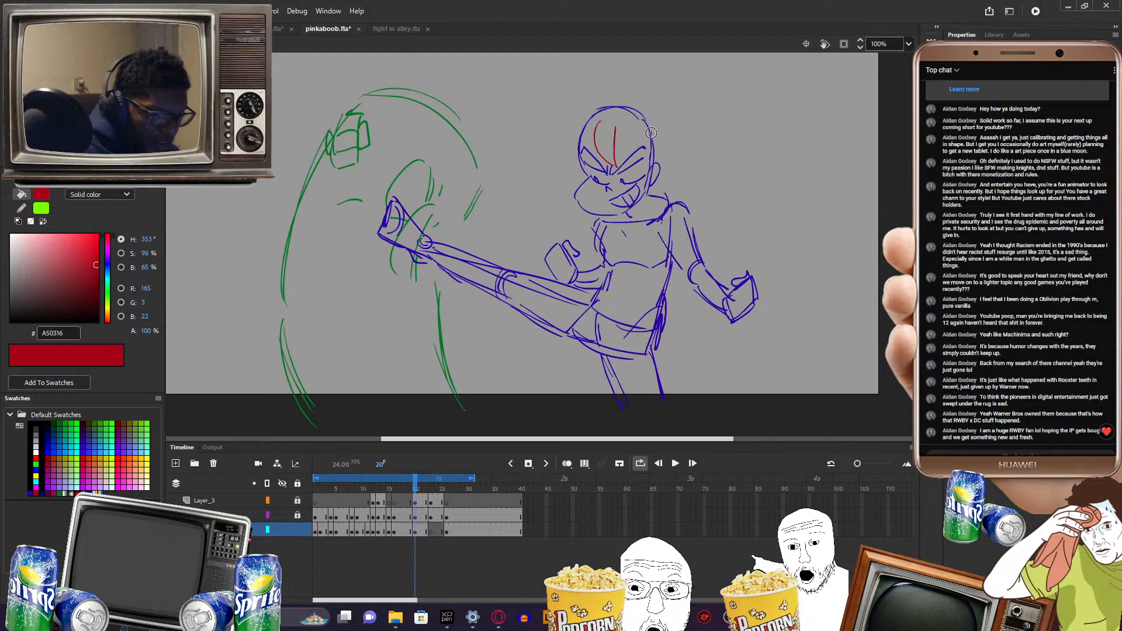
key(alt+comma)
key(alt+period)
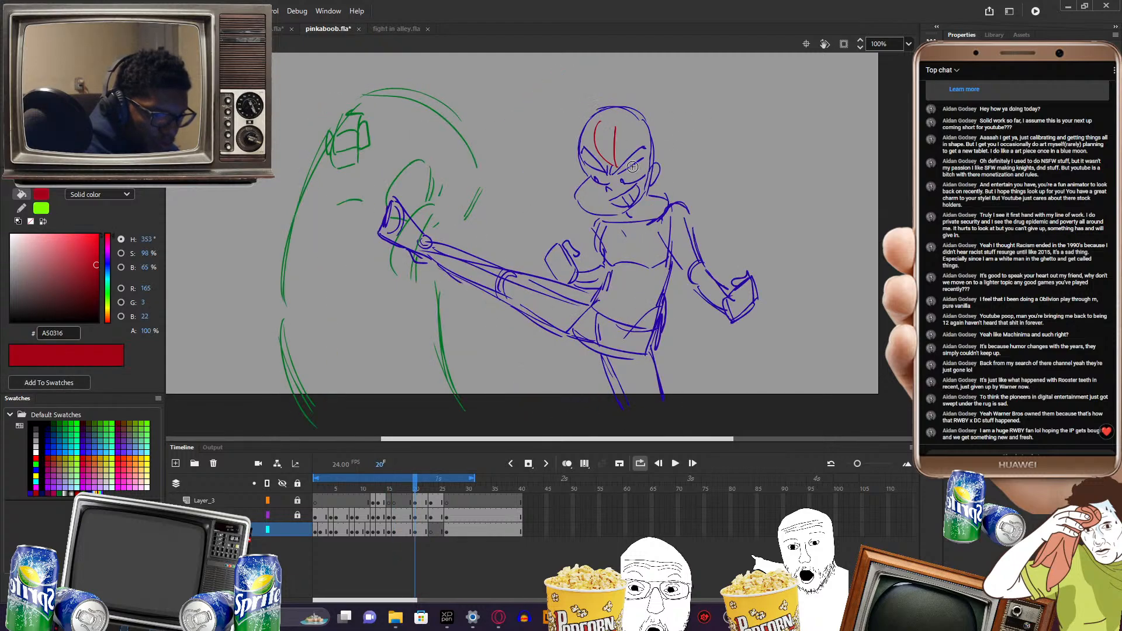
drag(641, 124, 647, 166)
- Sketch a red side lock running down past the ear on frame 20, comparing with frame 16
key(alt+comma)
key(alt+period)
key(alt+comma)
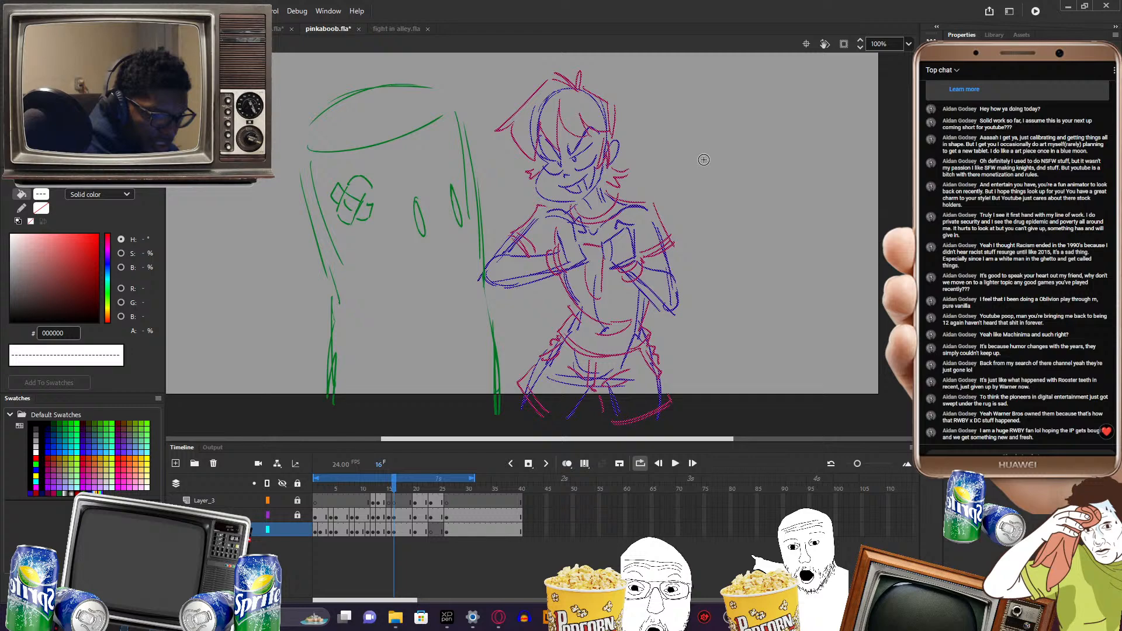
key(alt+period)
key(alt+comma)
key(alt+period)
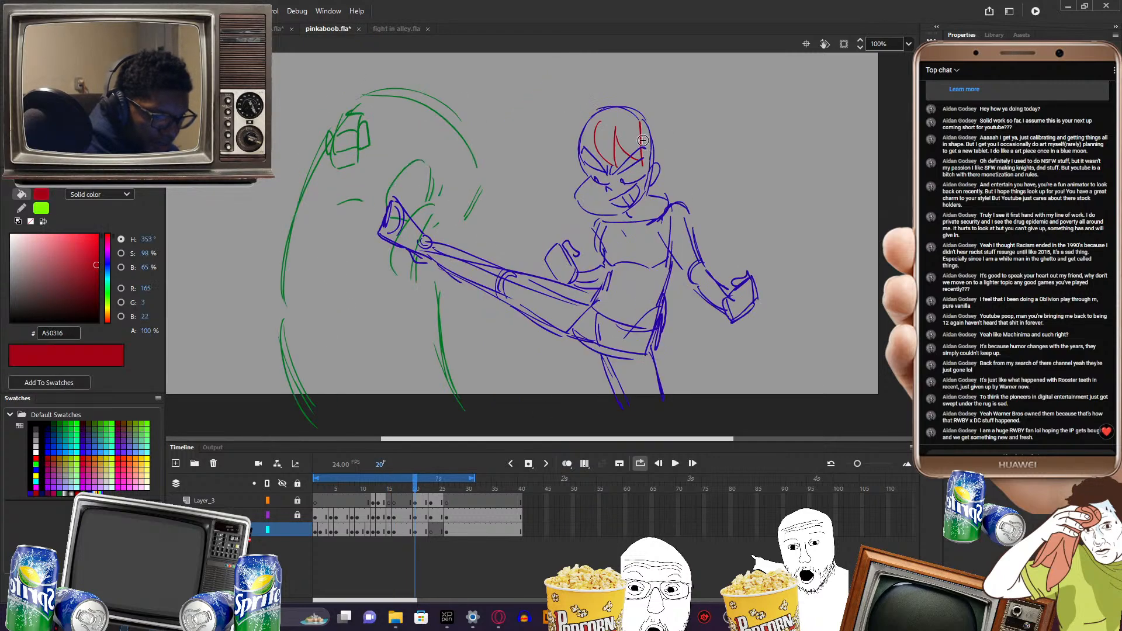
mouse_move(659, 165)
mouse_down()
mouse_move(654, 124)
mouse_move(643, 121)
mouse_move(643, 194)
mouse_move(657, 166)
mouse_up()
- Sketch a small red tuft beside the front cheek on frame 20, flipping to frame 16 for reference
key(alt+comma)
key(alt+period)
key(alt+comma)
key(alt+period)
key(alt+comma)
key(alt+period)
mouse_move(565, 207)
mouse_down()
mouse_move(570, 181)
mouse_move(560, 190)
mouse_up()
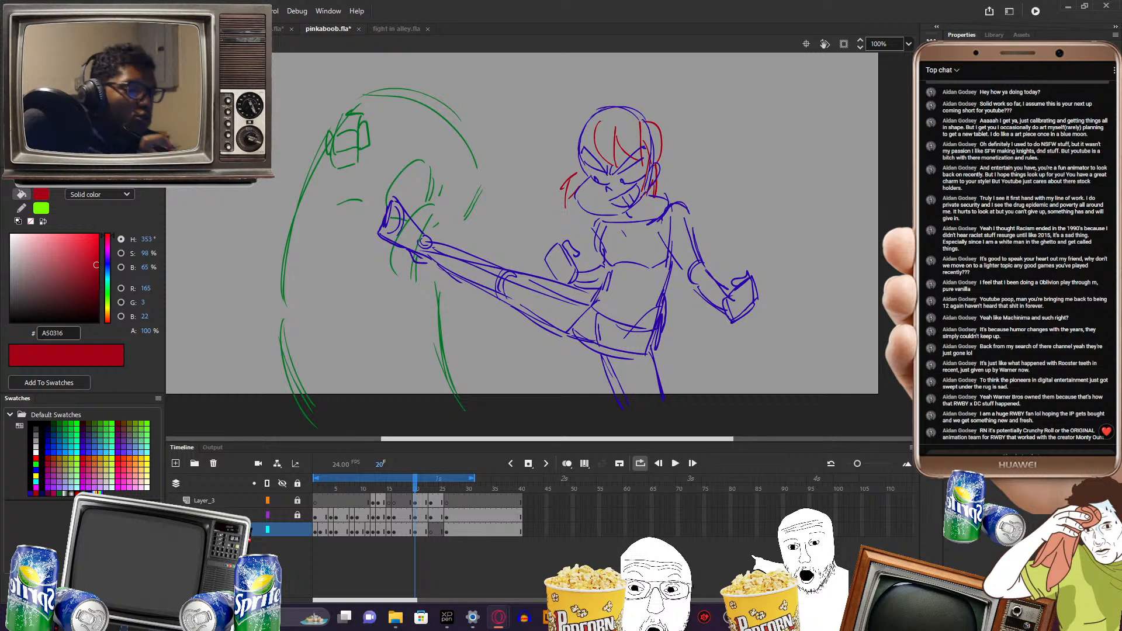
- Sketch red spiky locks sweeping forward from the head and a small tuft on the crown on frame 20
mouse_move(415, 485)
mouse_down()
mouse_move(404, 485)
mouse_move(413, 480)
mouse_up()
mouse_move(591, 142)
mouse_down()
mouse_move(567, 164)
mouse_move(566, 122)
mouse_up()
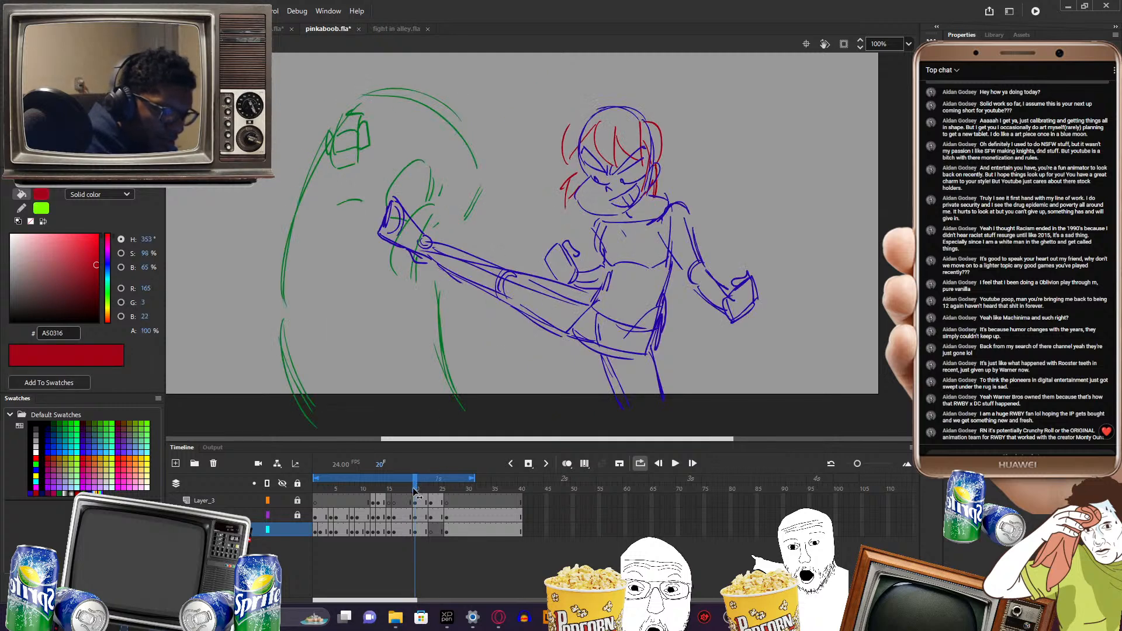
drag(416, 492, 416, 493)
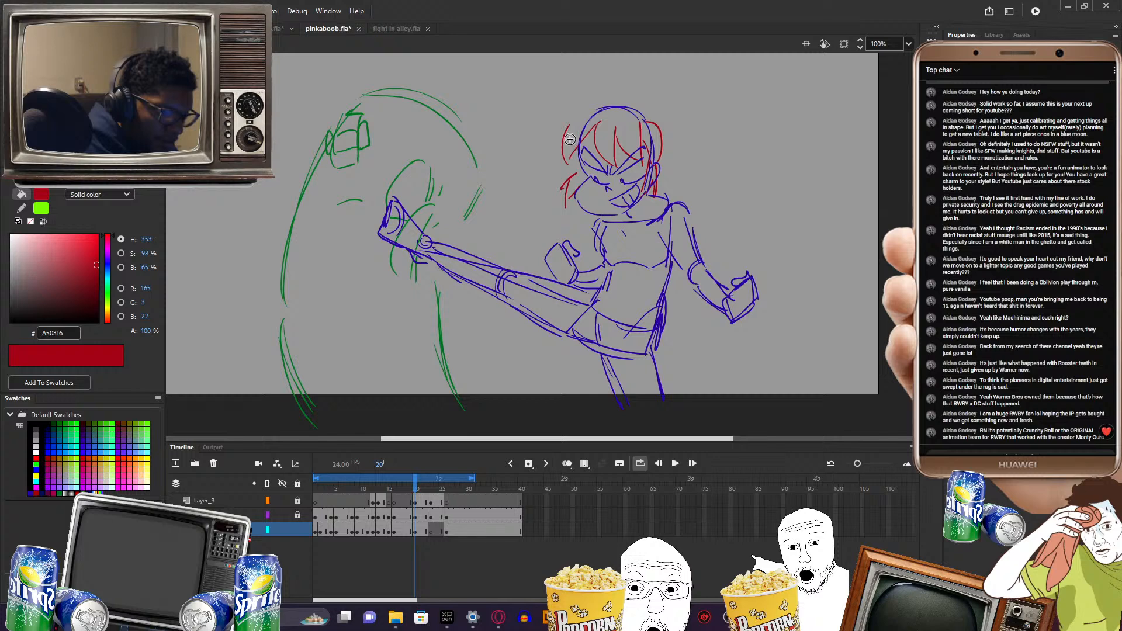
mouse_move(569, 125)
mouse_down()
mouse_move(540, 130)
mouse_move(611, 89)
mouse_move(642, 111)
mouse_up()
drag(416, 496, 416, 495)
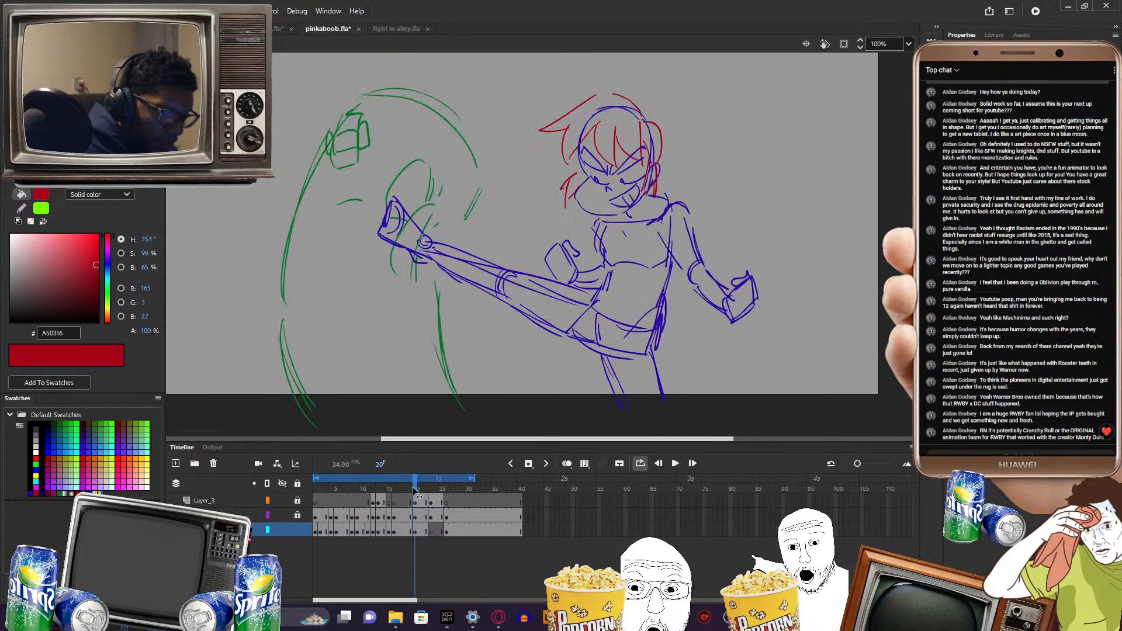
mouse_move(639, 100)
mouse_down()
mouse_move(646, 123)
mouse_move(657, 107)
mouse_up()
drag(416, 495, 415, 495)
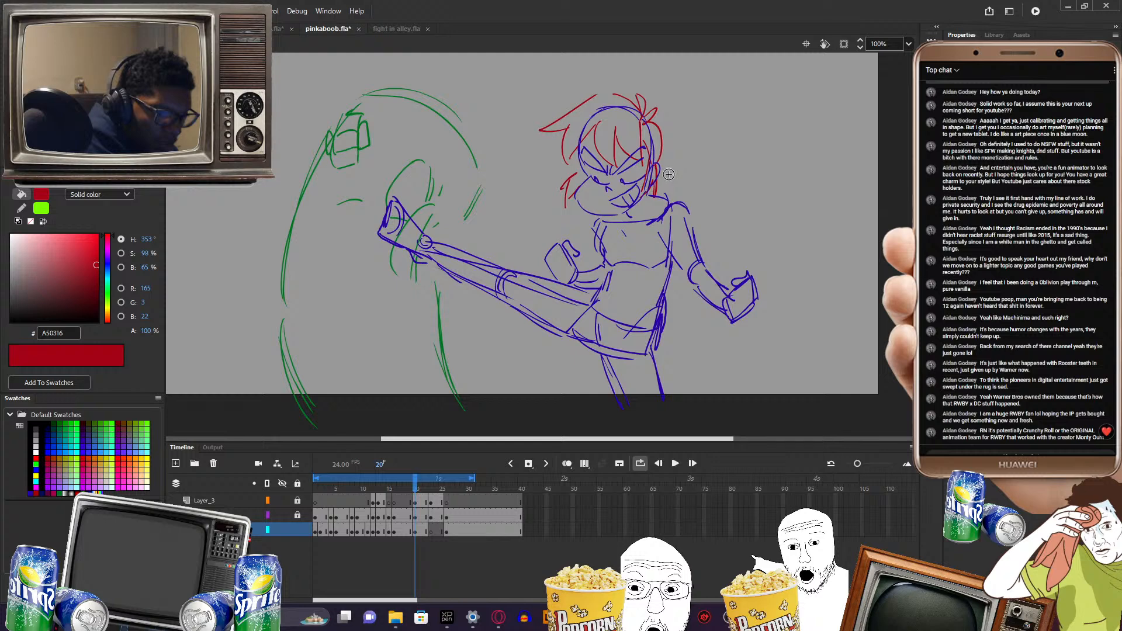
- Sketch a red hair tuft at the nape and the shirt's collar and short sleeves on frame 20
mouse_move(660, 178)
mouse_down()
mouse_move(674, 175)
mouse_move(655, 198)
mouse_up()
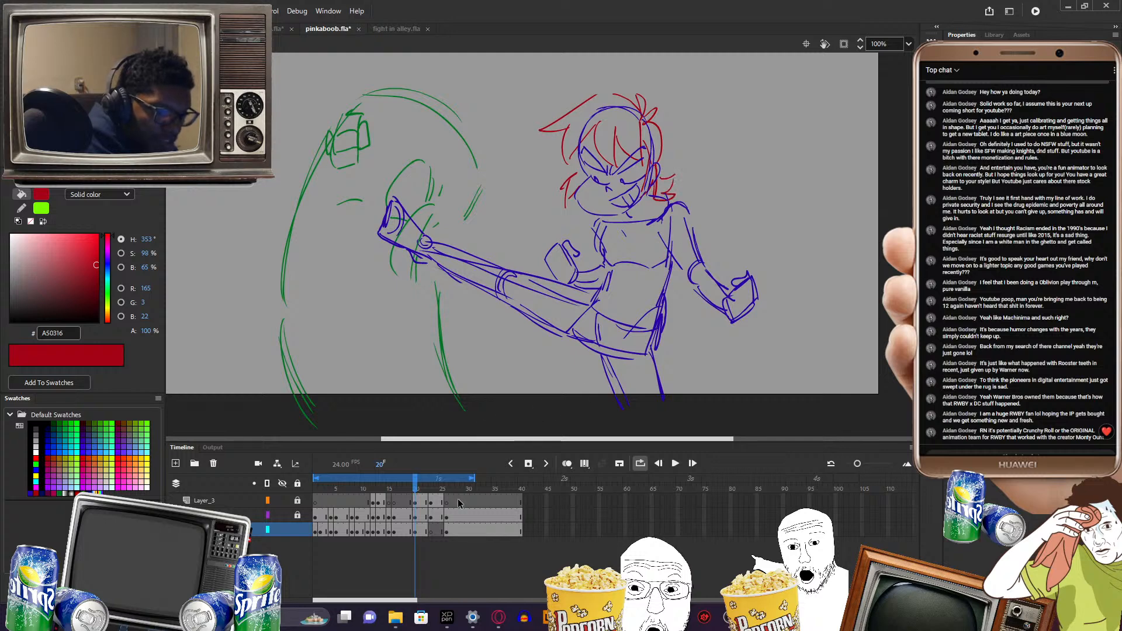
drag(414, 493, 414, 494)
mouse_move(612, 220)
mouse_down()
mouse_move(634, 227)
mouse_move(678, 203)
mouse_move(676, 261)
mouse_move(700, 230)
mouse_up()
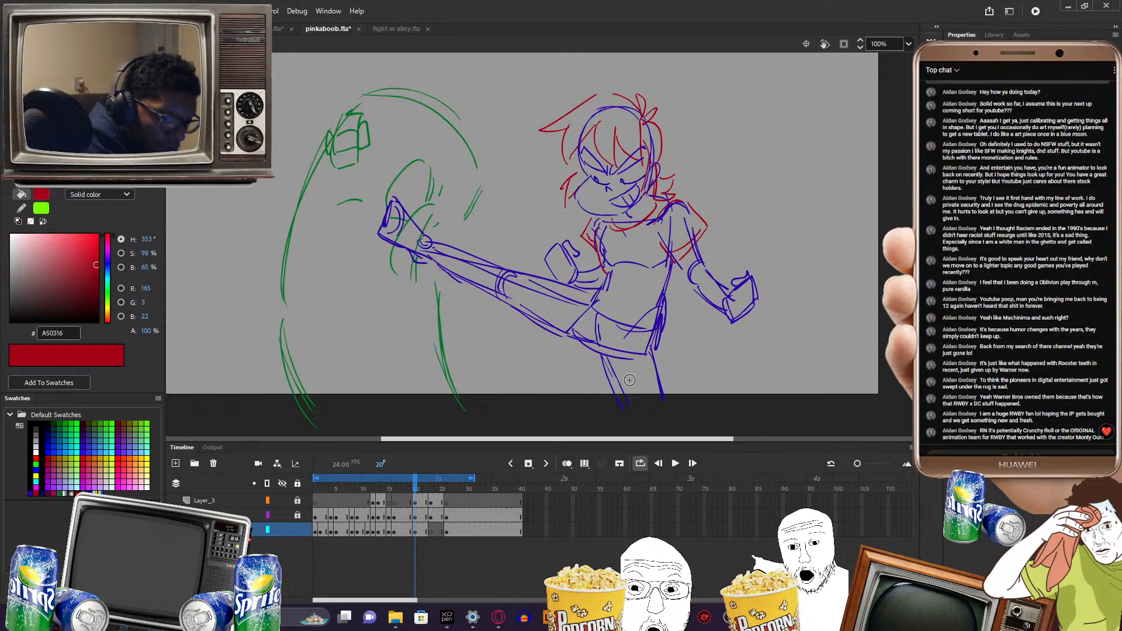
- Select the red hair and shirt strokes on frame 20 and delete them
click(412, 499)
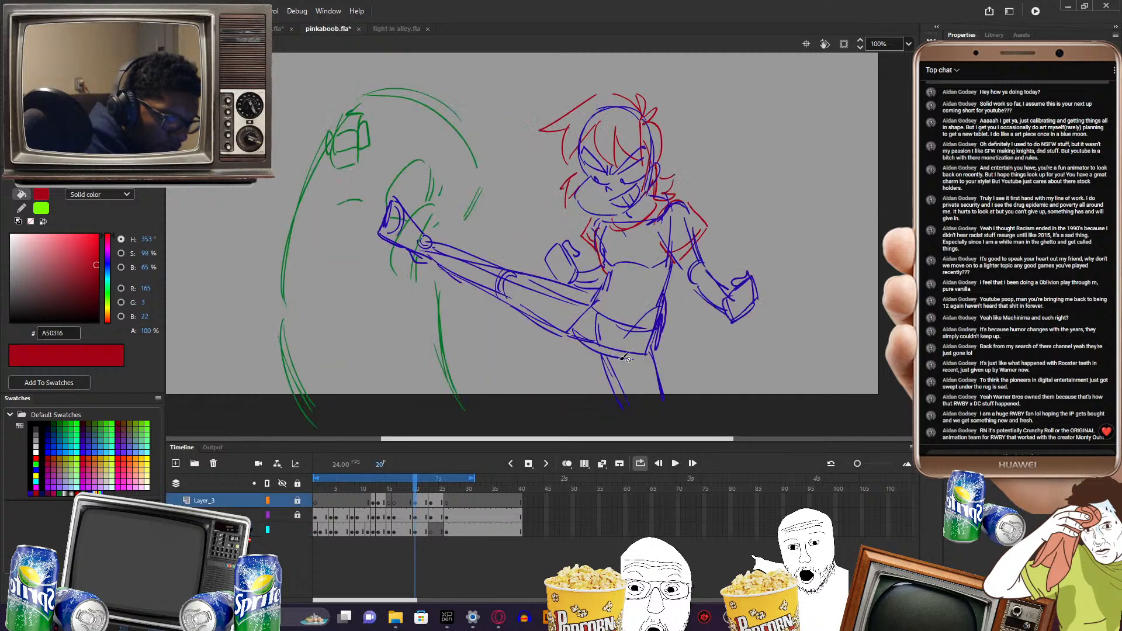
click(416, 517)
click(421, 503)
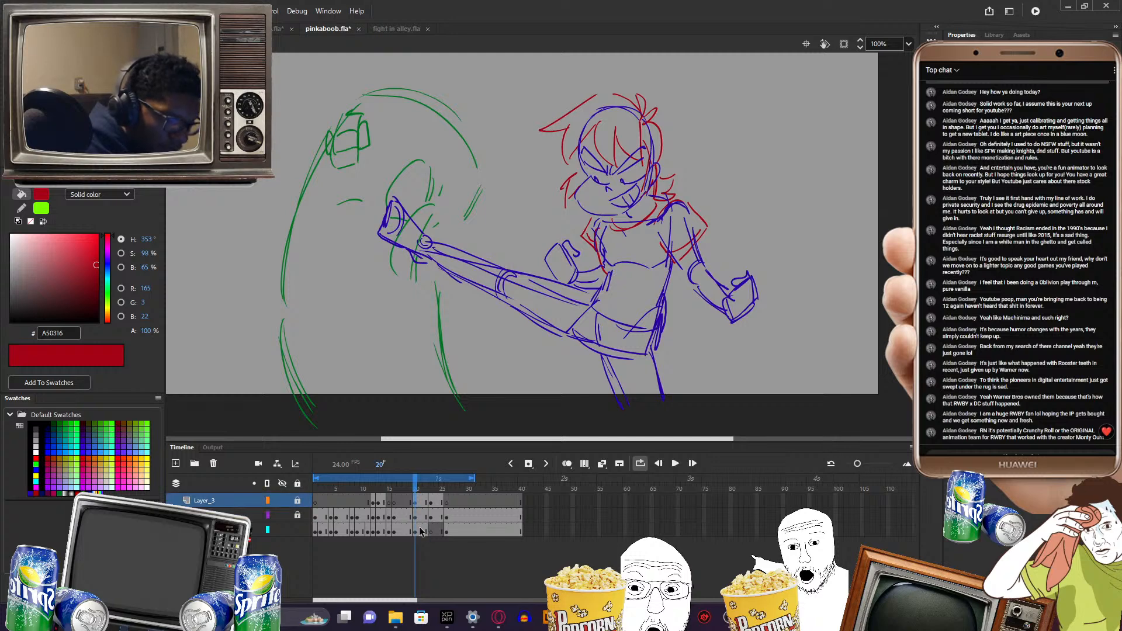
click(422, 532)
click(784, 218)
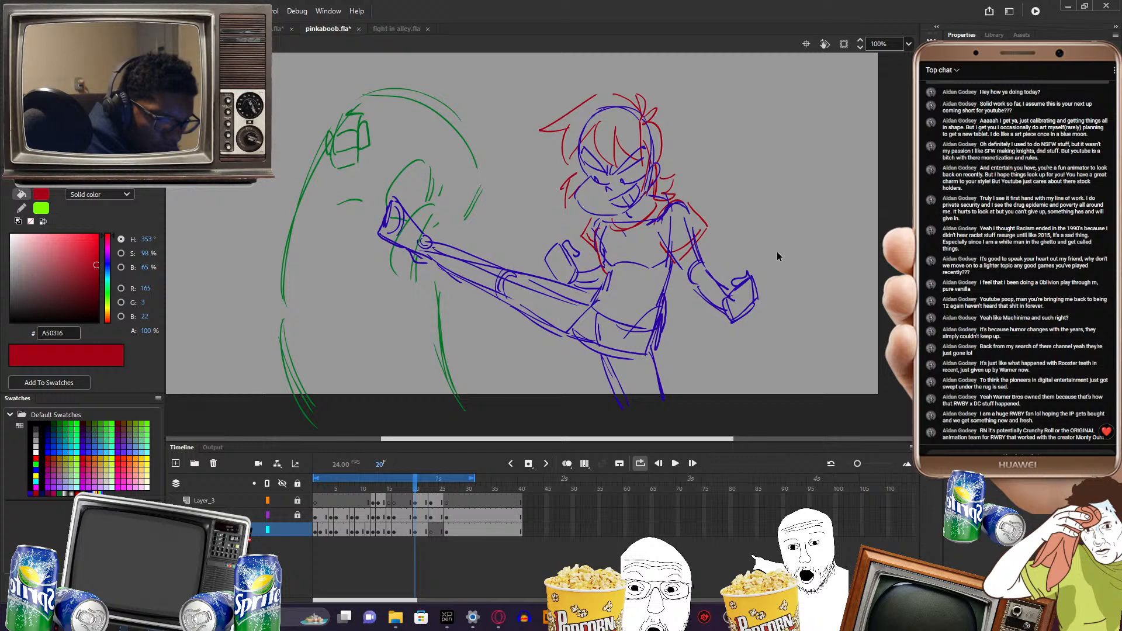
click(414, 533)
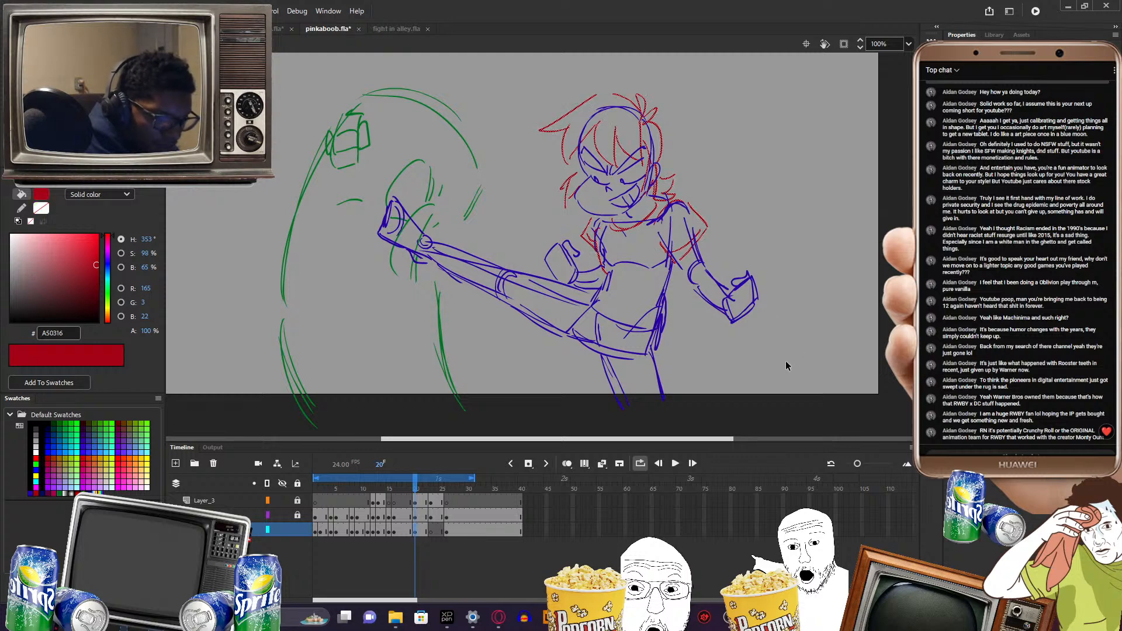
key(Delete)
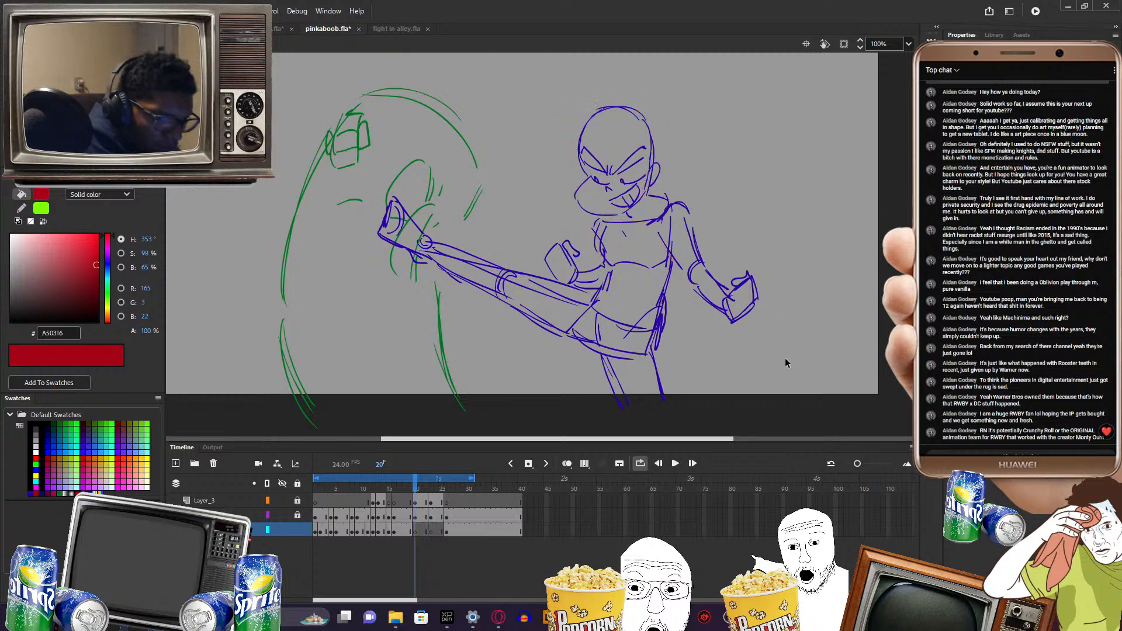
- Unlock the layers and paste the removed red hair and shirt strokes in place on Layer_3 at frame 20
click(418, 519)
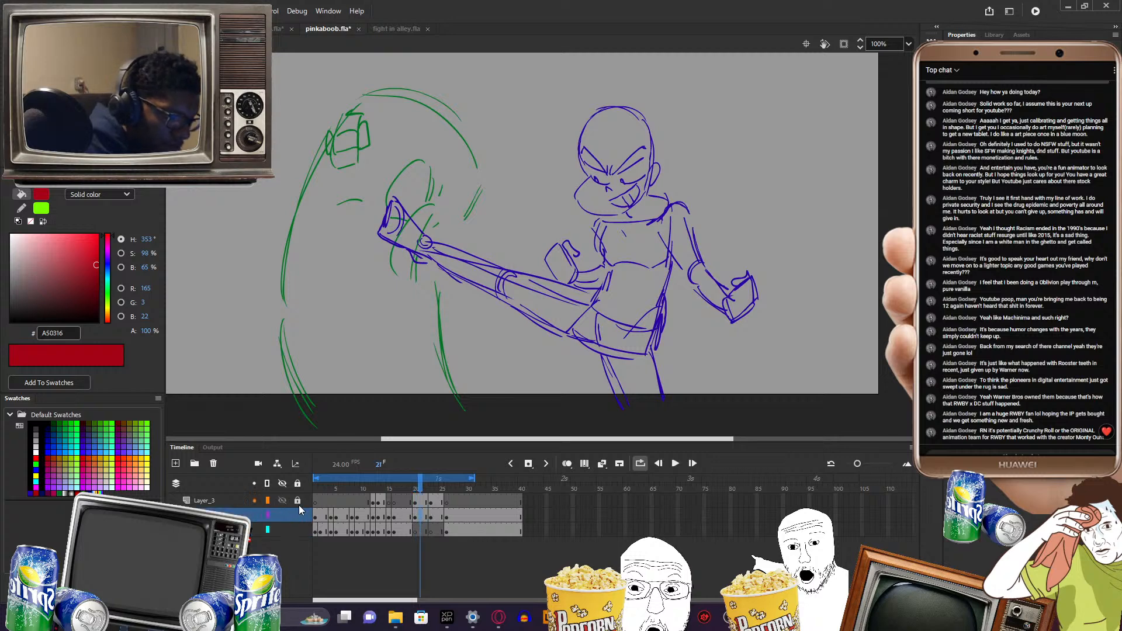
ctrl+click(697, 246)
ctrl+click(716, 244)
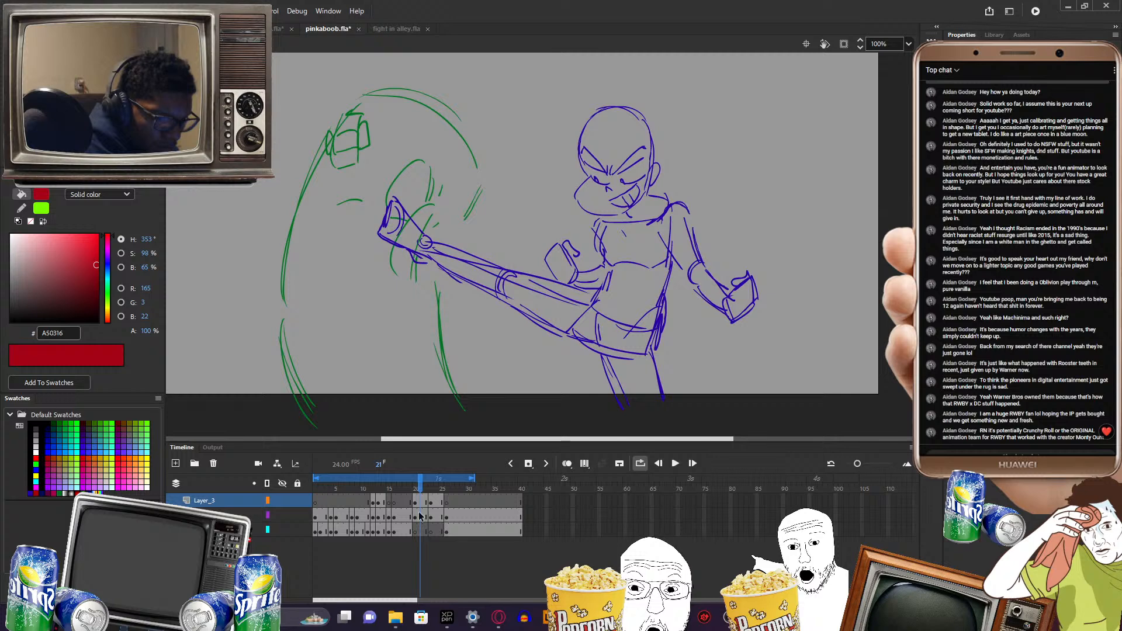
click(415, 501)
key(ctrl+shift+v)
click(791, 234)
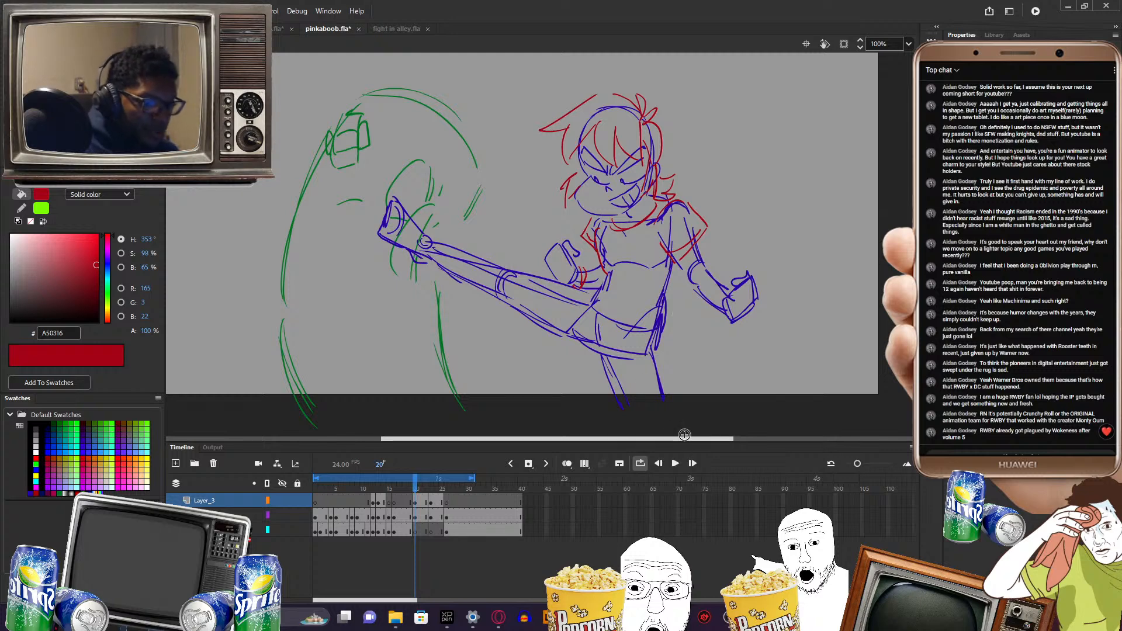
- Sketch a red wristband at the wrist of the character's rear fist on frame 20
drag(691, 440, 689, 440)
click(414, 501)
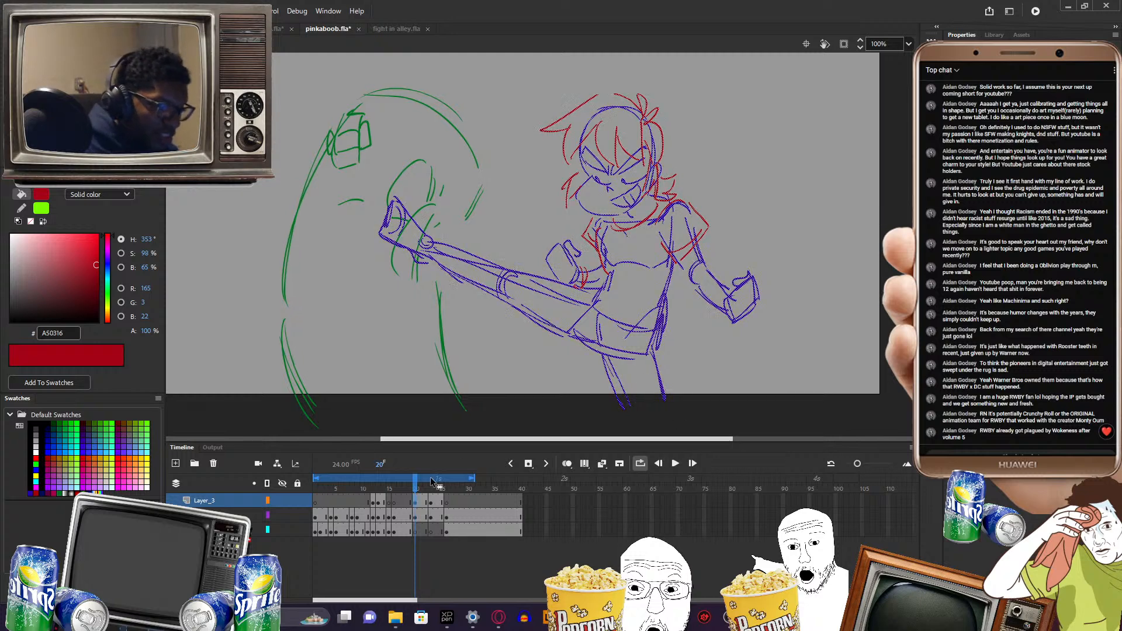
click(774, 336)
mouse_move(721, 291)
mouse_down()
mouse_move(735, 297)
mouse_move(732, 318)
mouse_up()
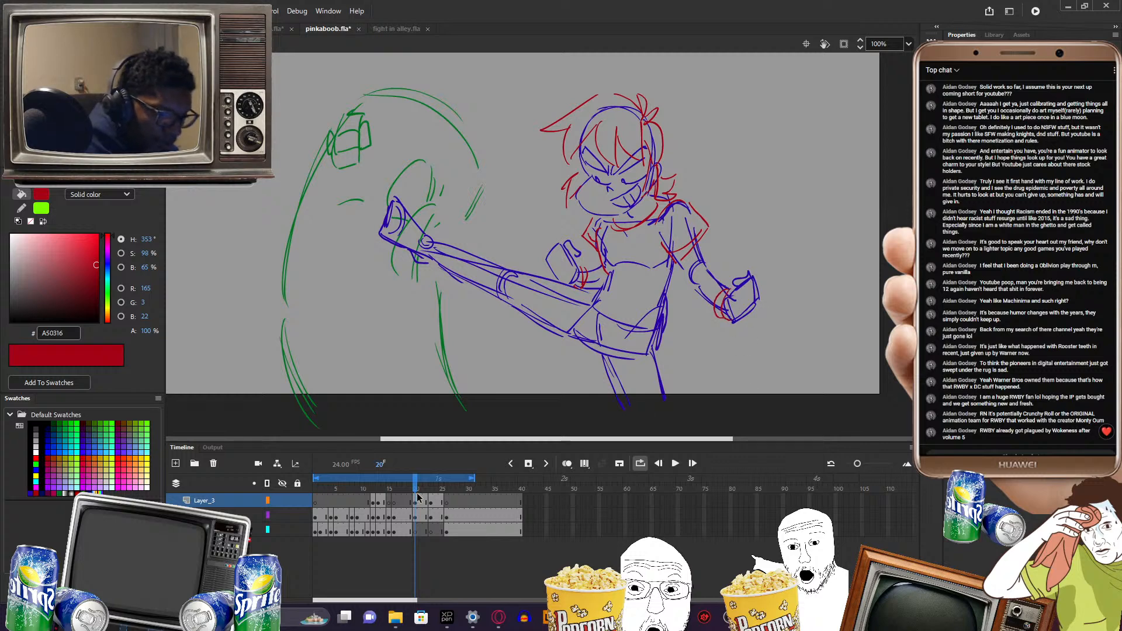
drag(417, 494, 416, 494)
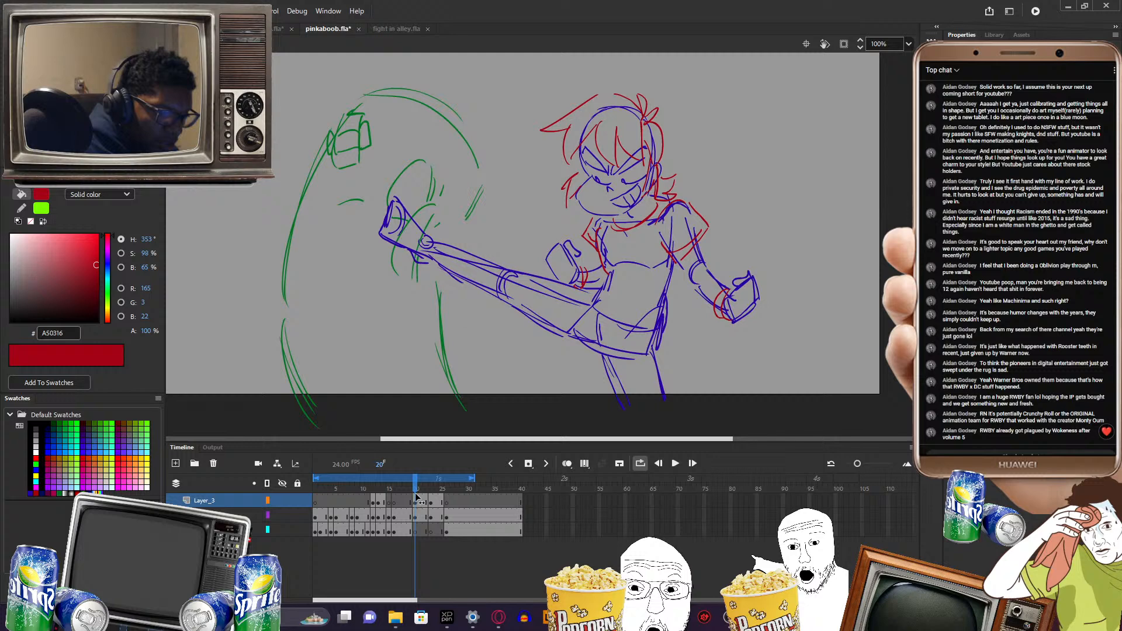
- Sketch the shirt's chest folds and ragged hem and the shorts' leg cuffs in red on frame 20
mouse_move(640, 244)
mouse_down()
mouse_move(618, 253)
mouse_move(624, 297)
mouse_move(640, 256)
mouse_up()
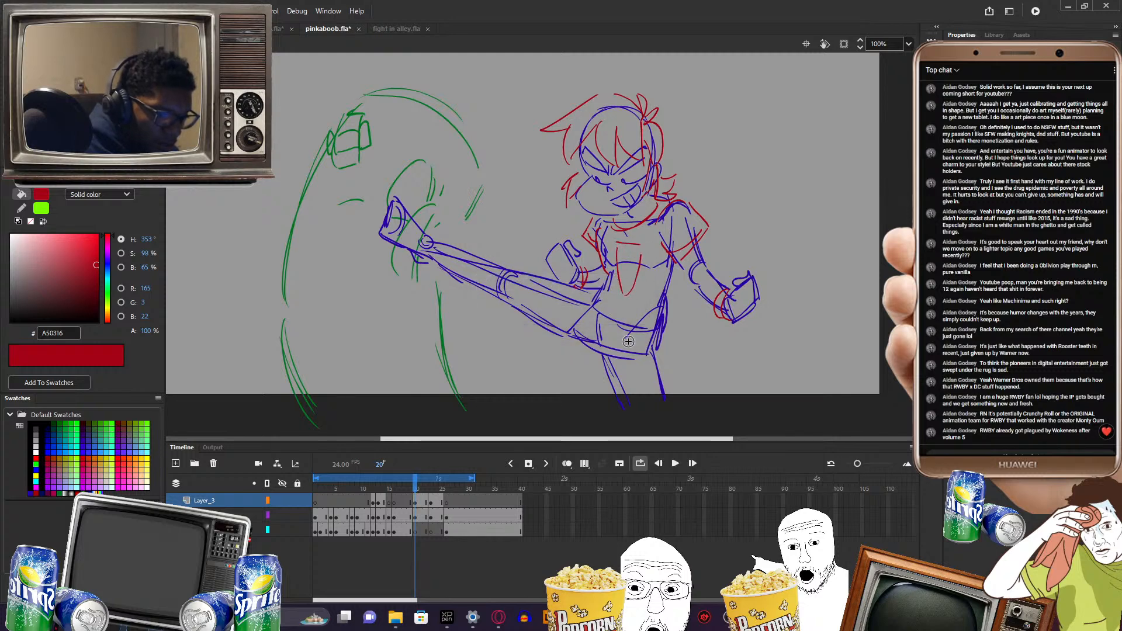
mouse_move(605, 291)
mouse_down()
mouse_move(639, 311)
mouse_move(584, 300)
mouse_move(646, 331)
mouse_move(608, 319)
mouse_up()
drag(677, 267, 664, 304)
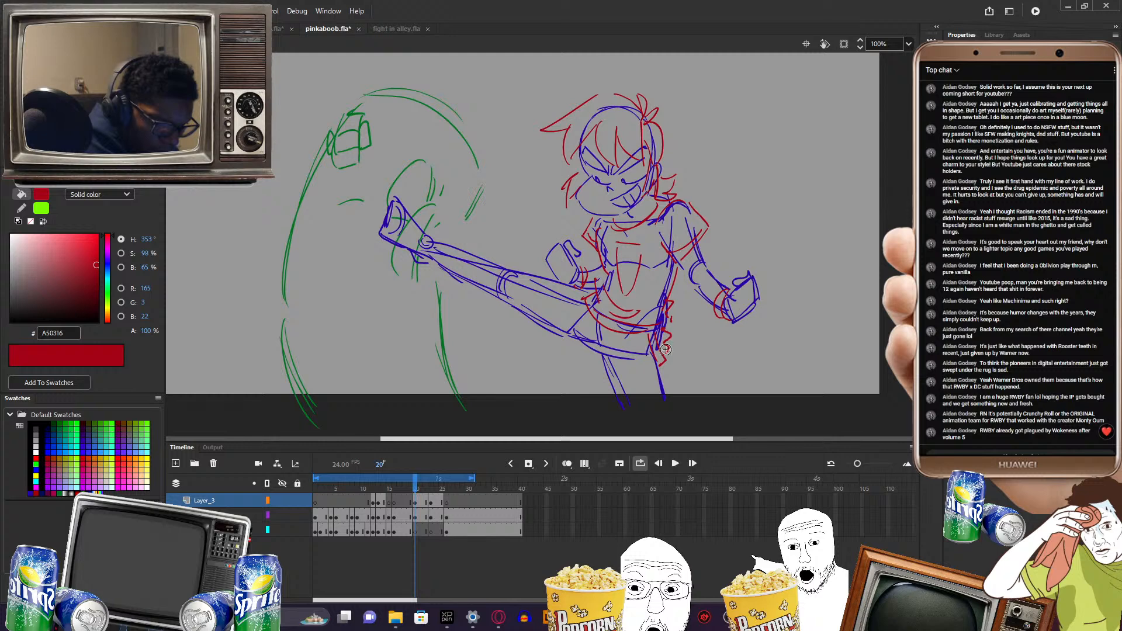
mouse_move(572, 294)
mouse_down()
mouse_move(591, 317)
mouse_move(589, 300)
mouse_move(598, 352)
mouse_move(624, 344)
mouse_move(606, 367)
mouse_up()
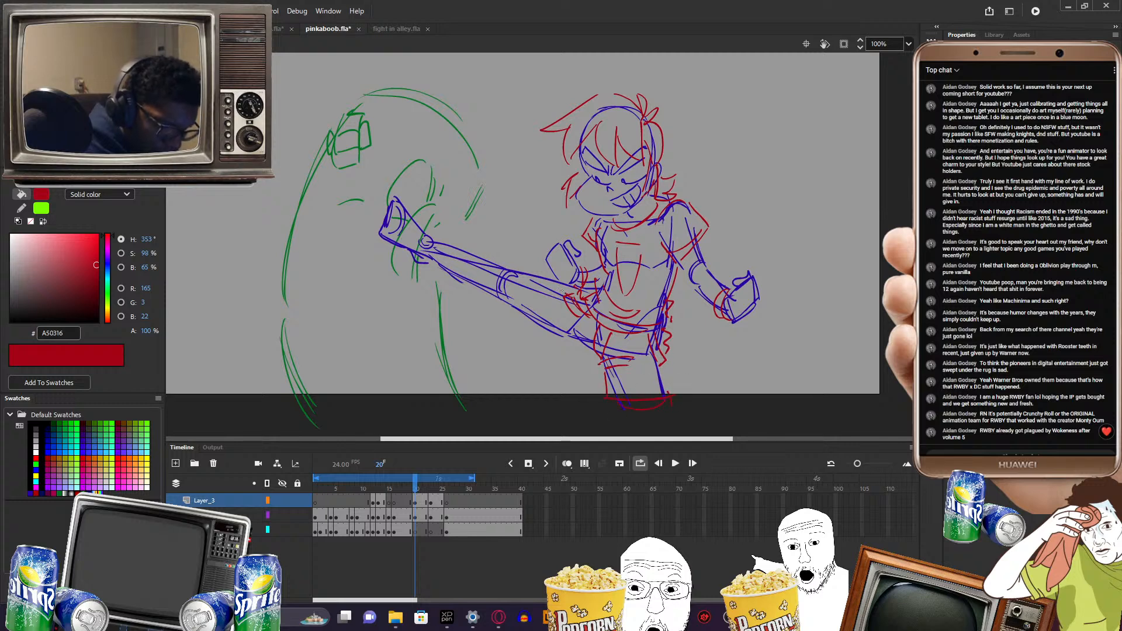
mouse_move(539, 276)
mouse_down()
mouse_move(527, 317)
mouse_move(528, 306)
mouse_move(581, 348)
mouse_up()
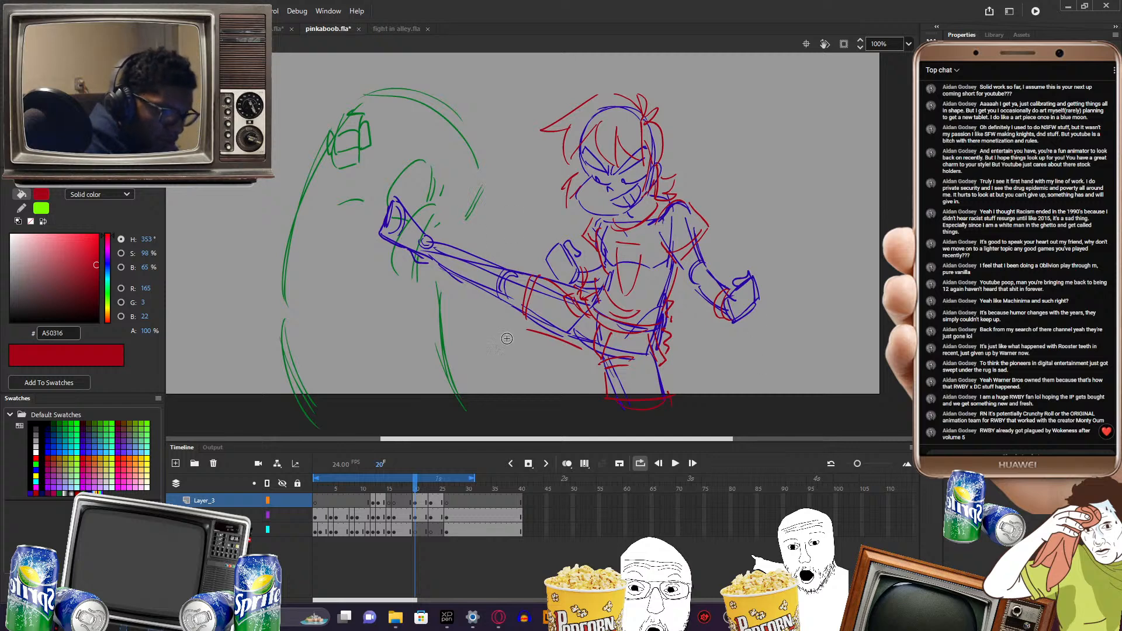
- Sketch the red ankle cuff, laces and sole of the shoe on the kicking foot on frame 20
click(410, 491)
drag(411, 491, 418, 476)
mouse_move(437, 256)
mouse_down()
mouse_move(453, 237)
mouse_move(445, 227)
mouse_move(434, 239)
mouse_move(421, 218)
mouse_move(409, 238)
mouse_move(416, 208)
mouse_move(402, 236)
mouse_up()
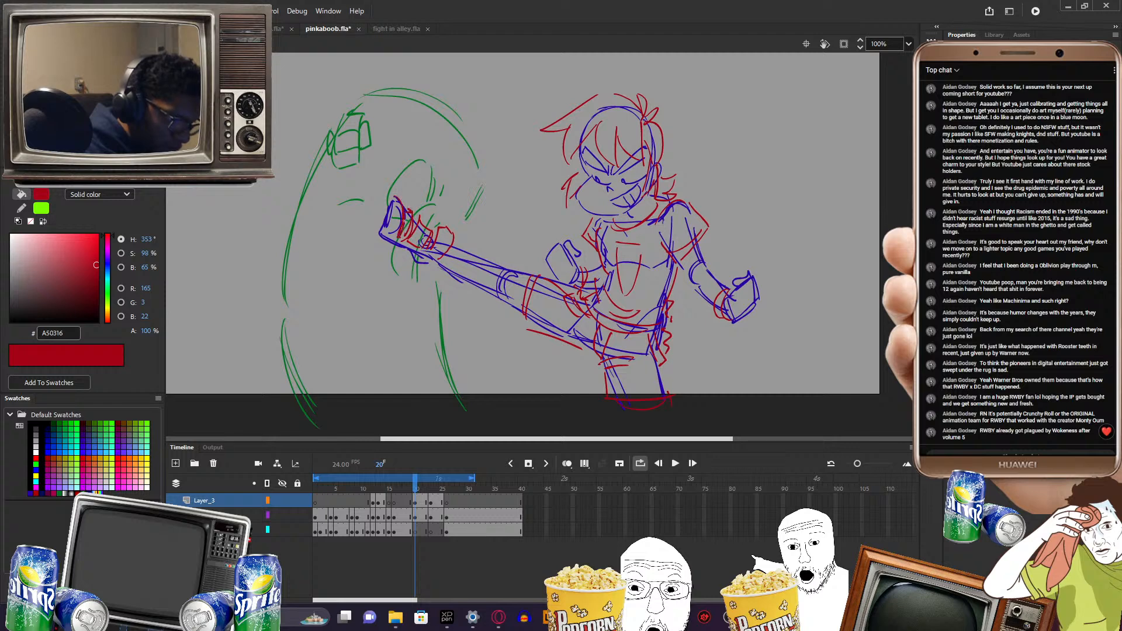
mouse_move(399, 198)
mouse_down()
mouse_move(380, 236)
mouse_move(449, 264)
mouse_move(438, 263)
mouse_move(440, 237)
mouse_move(461, 278)
mouse_move(466, 252)
mouse_move(437, 264)
mouse_up()
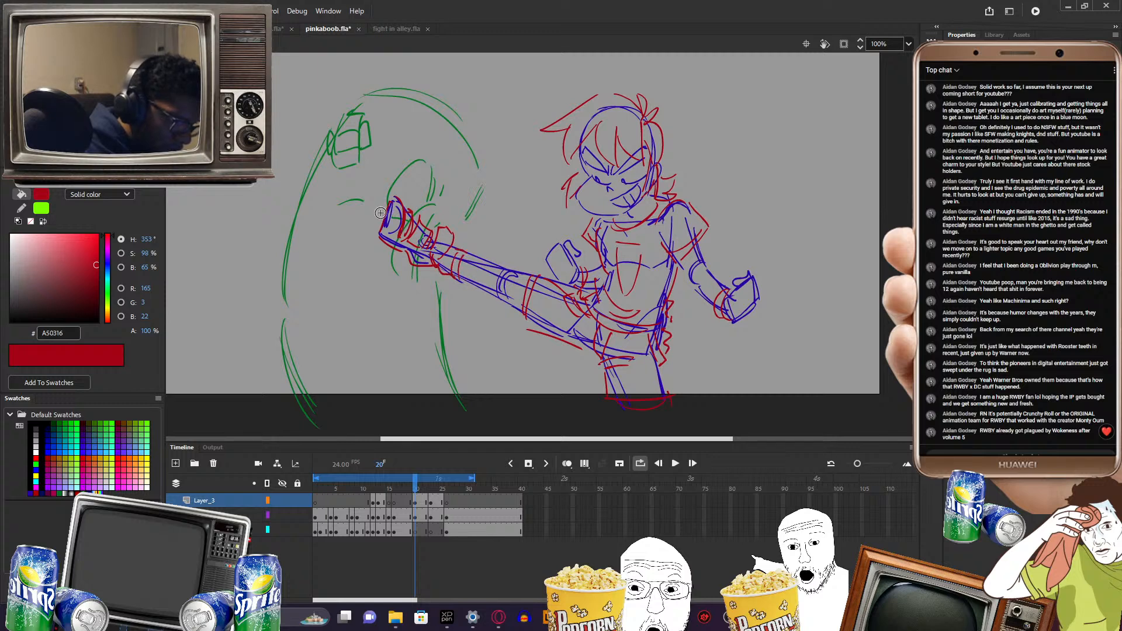
drag(386, 205, 388, 249)
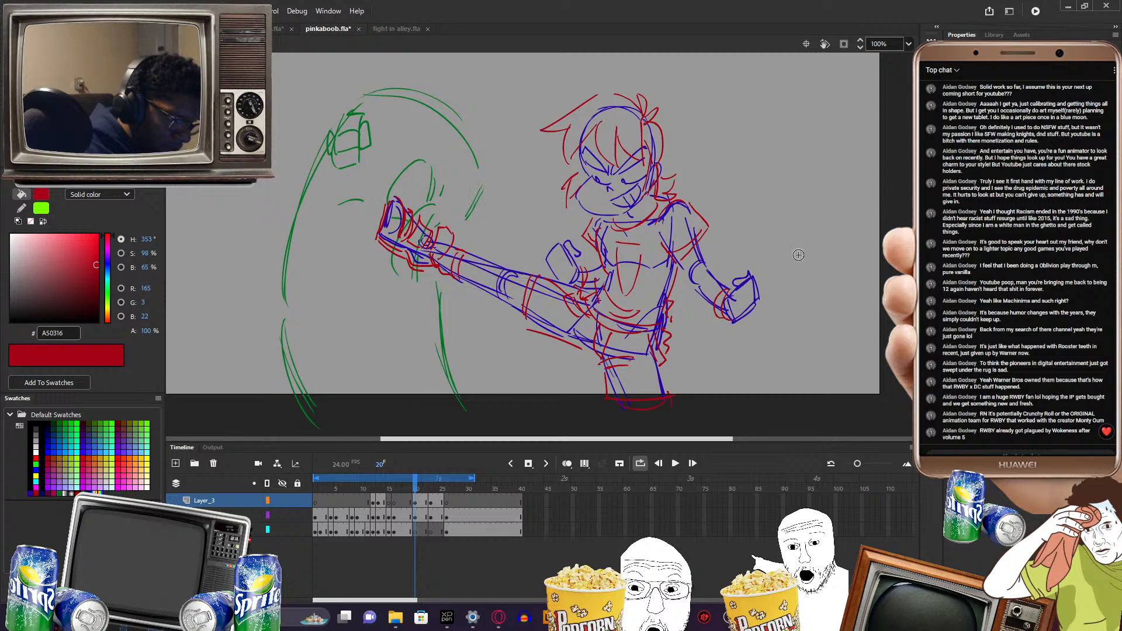
- Add a red sole stroke to the kicking foot in the pose at frame 30
drag(413, 489, 449, 484)
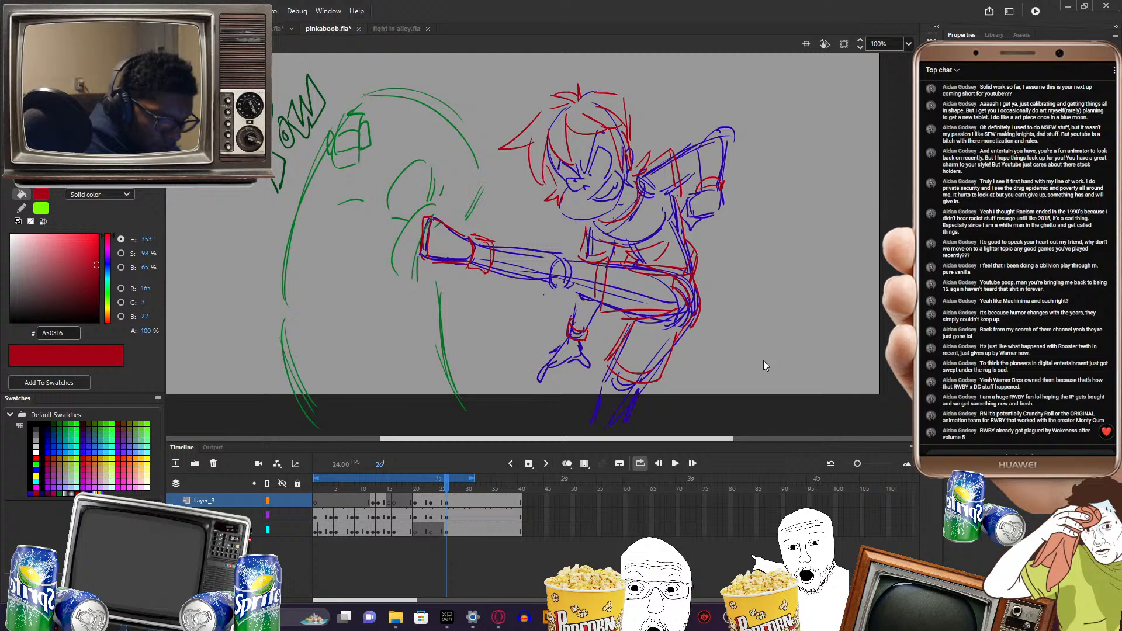
click(451, 517)
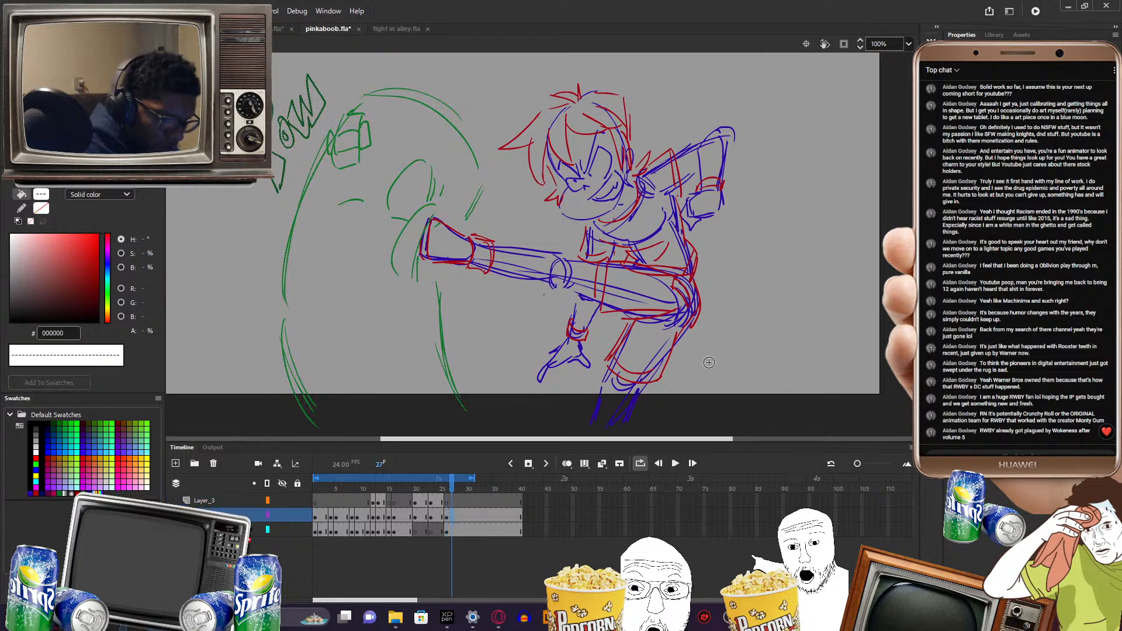
key(Escape)
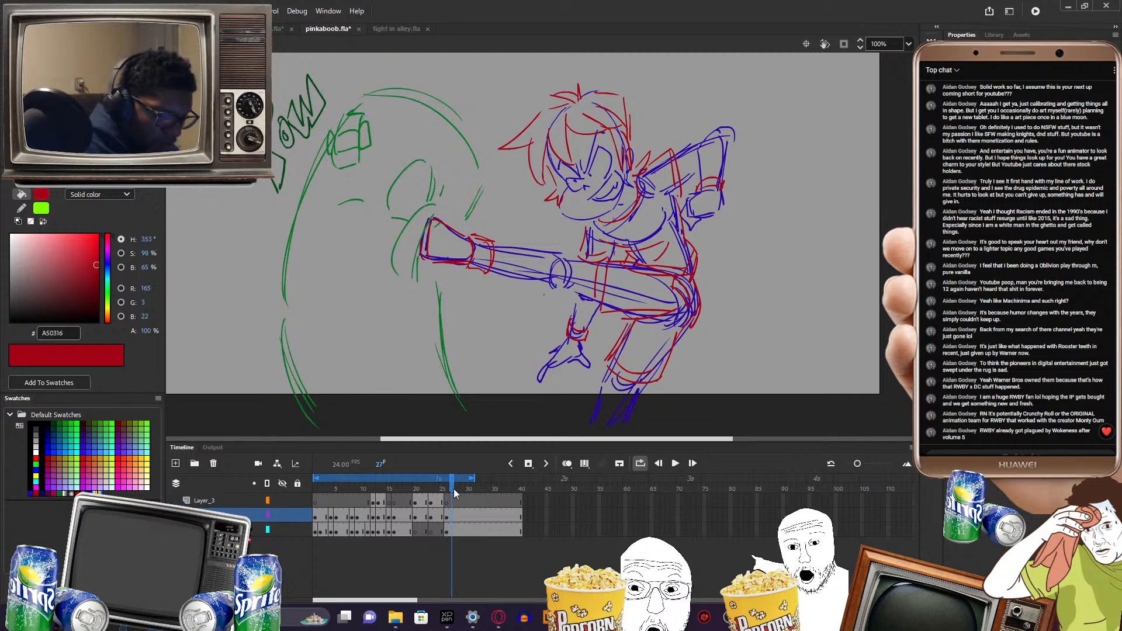
mouse_move(453, 488)
mouse_down()
mouse_move(413, 489)
mouse_move(468, 493)
mouse_move(436, 491)
mouse_move(468, 479)
mouse_up()
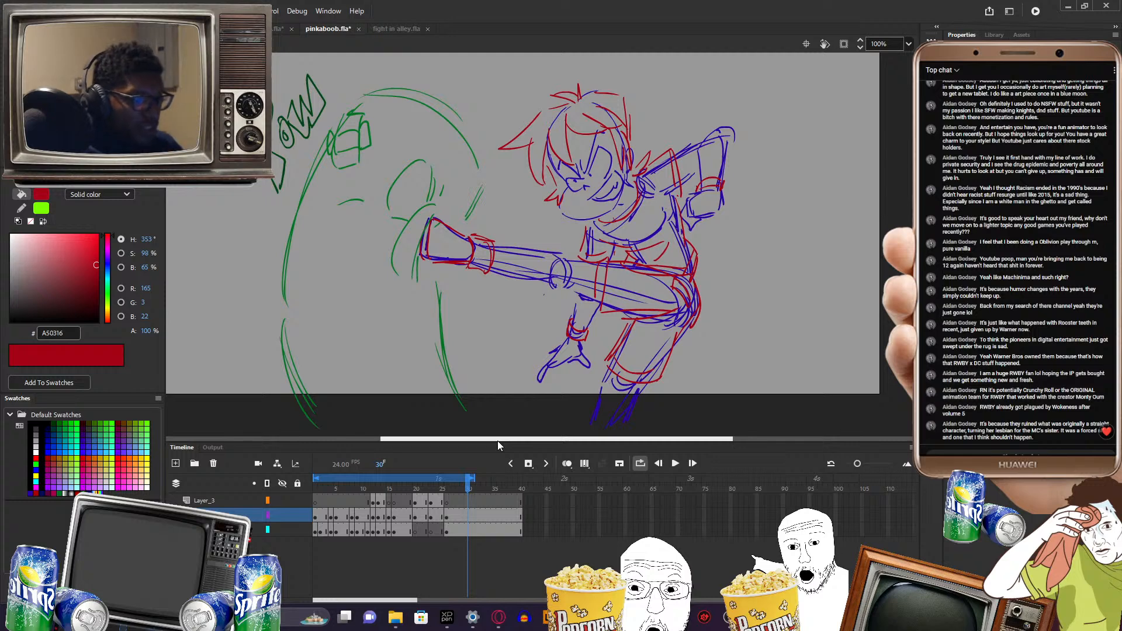
click(466, 532)
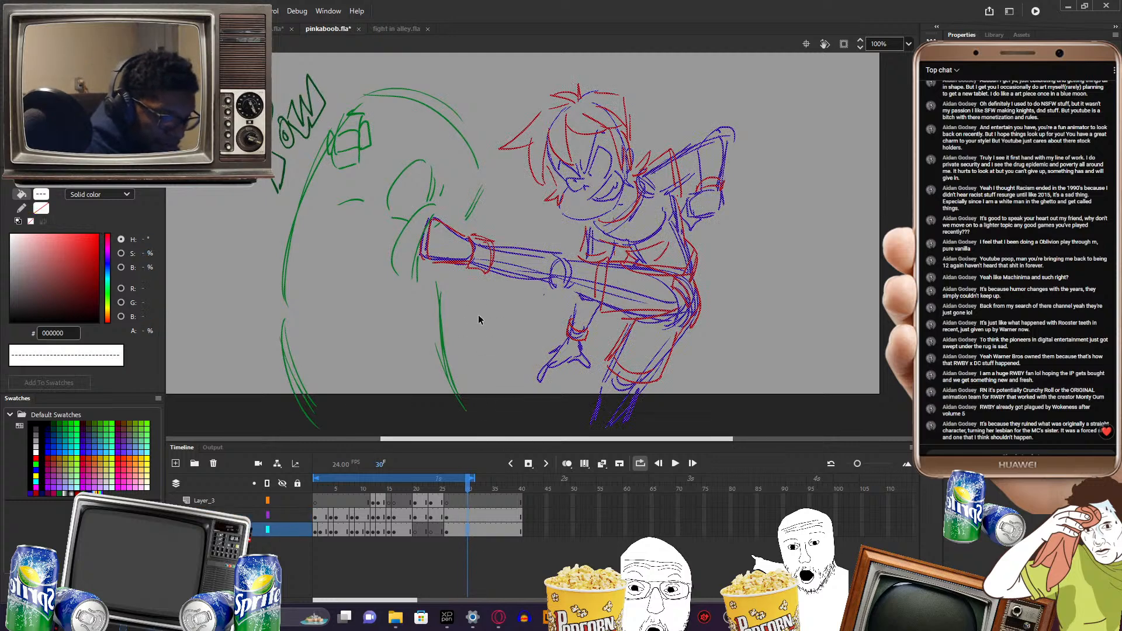
drag(426, 221, 420, 262)
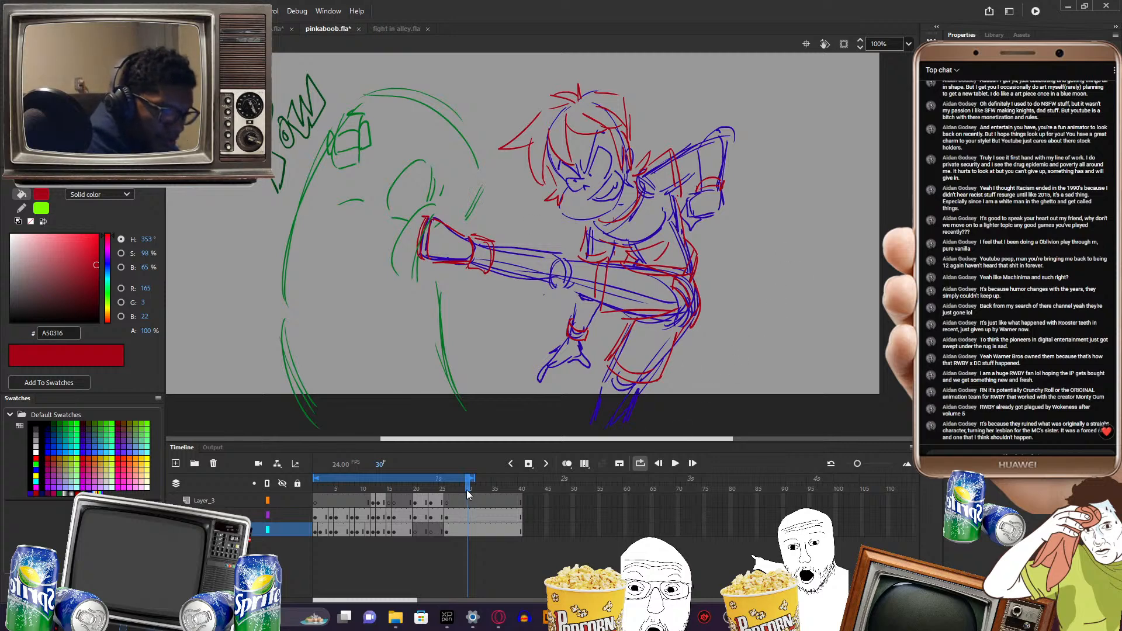
- Create an empty keyframe for the kicking character on Layer_3 at frame 21
mouse_move(467, 495)
mouse_down()
mouse_move(478, 495)
mouse_move(323, 513)
mouse_move(455, 496)
mouse_move(378, 494)
mouse_move(413, 496)
mouse_up()
click(419, 506)
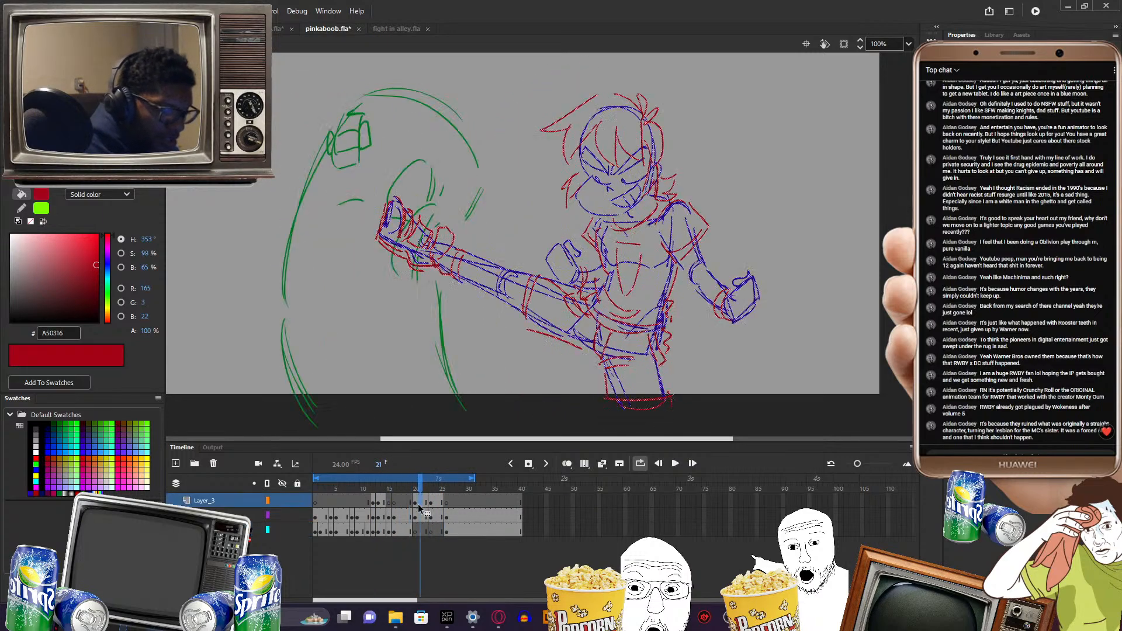
click(424, 518)
click(417, 529)
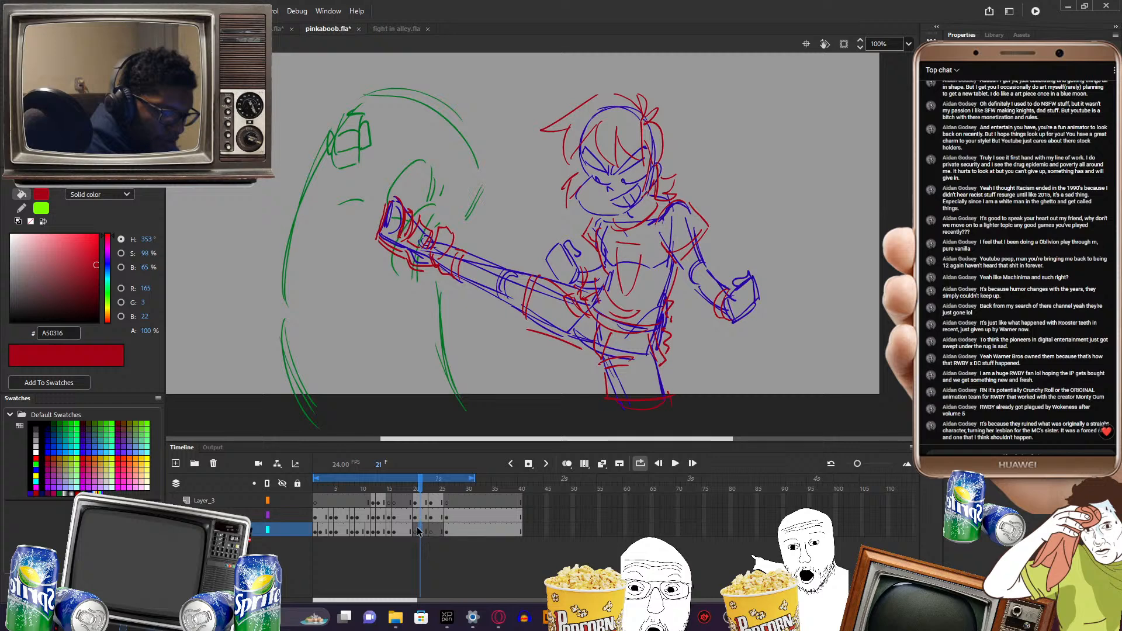
click(420, 502)
click(418, 528)
click(420, 516)
click(420, 503)
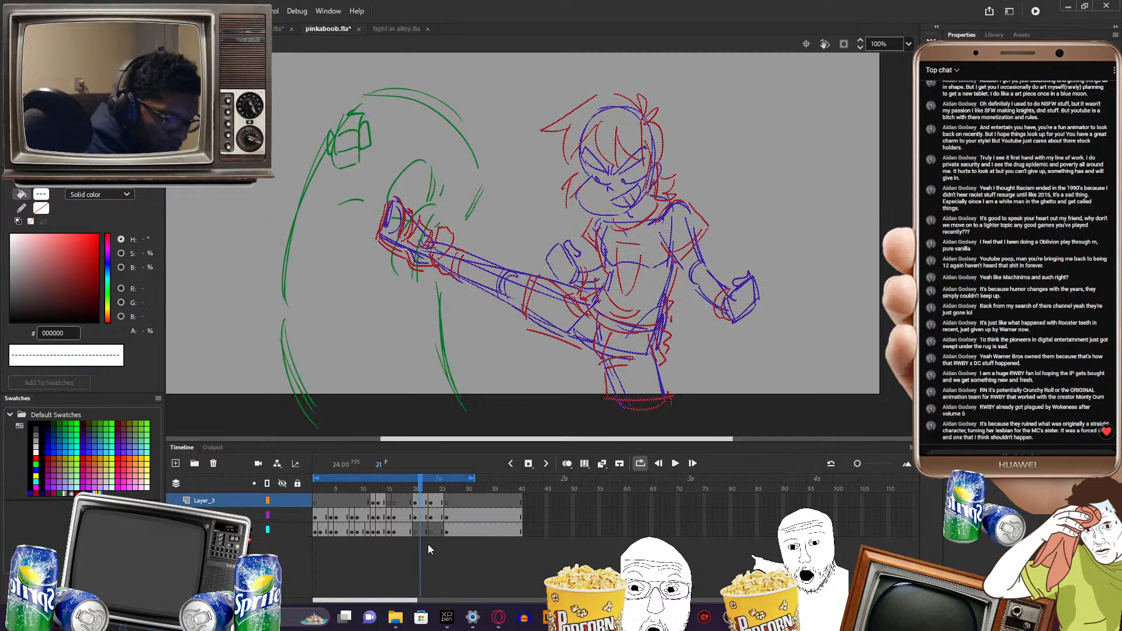
click(597, 500)
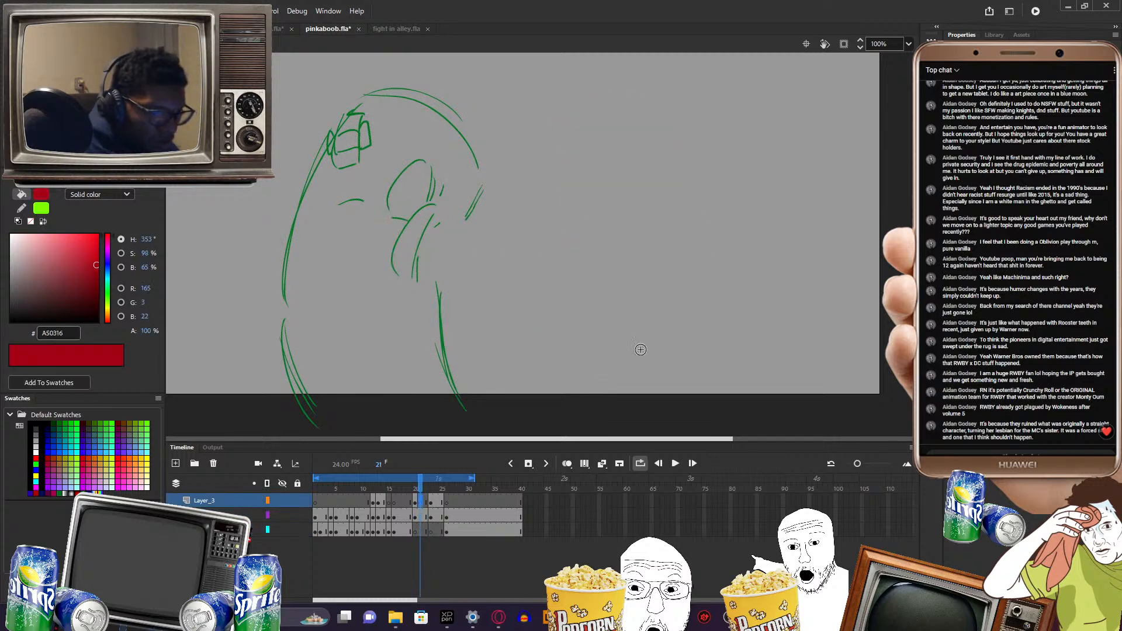
- Turn on onion skinning and flip between frames 20 and 21 to check the previous pose
click(565, 463)
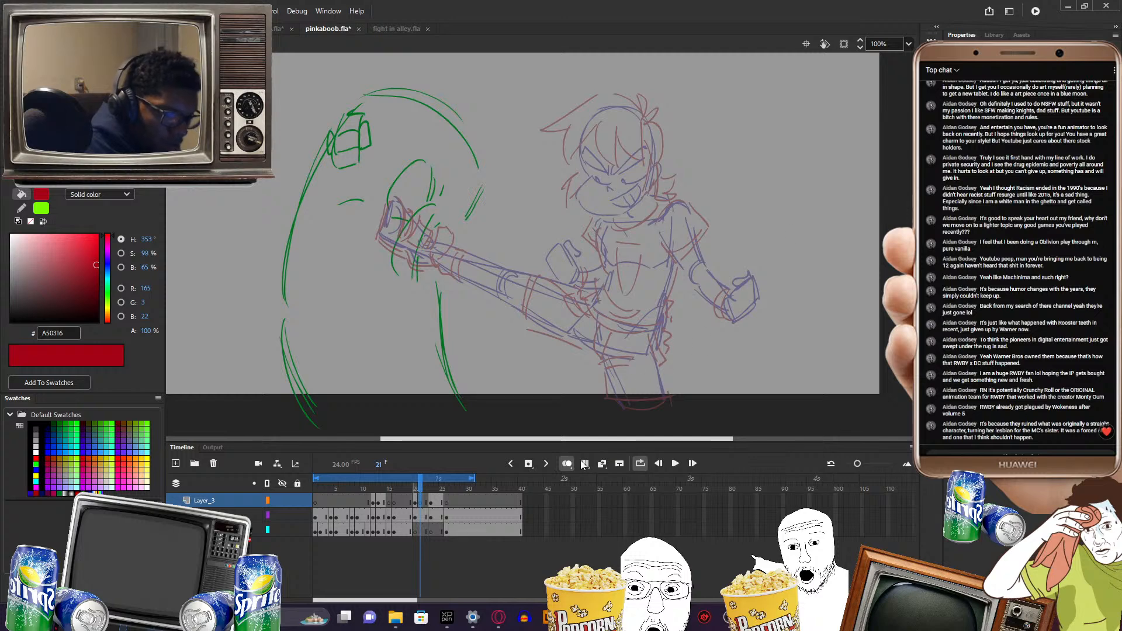
click(416, 501)
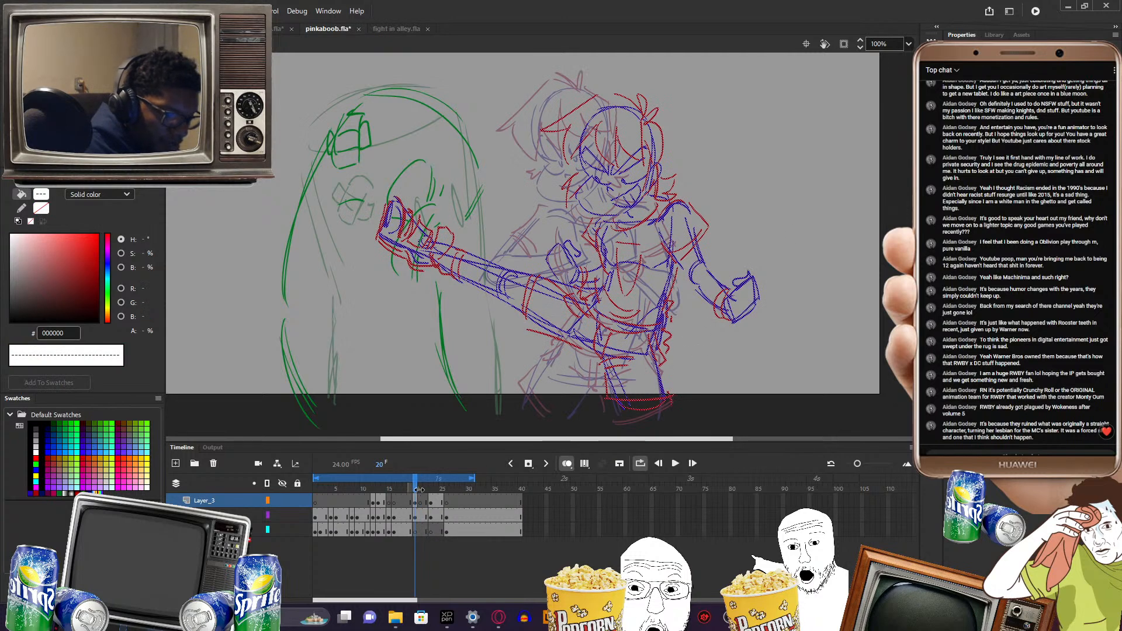
click(419, 485)
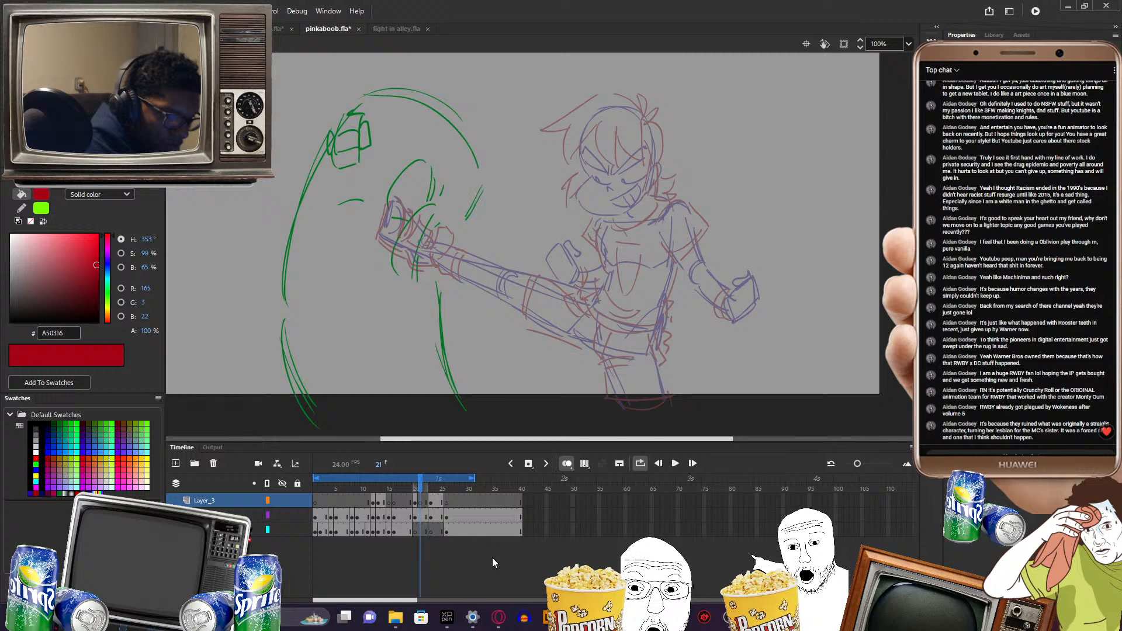
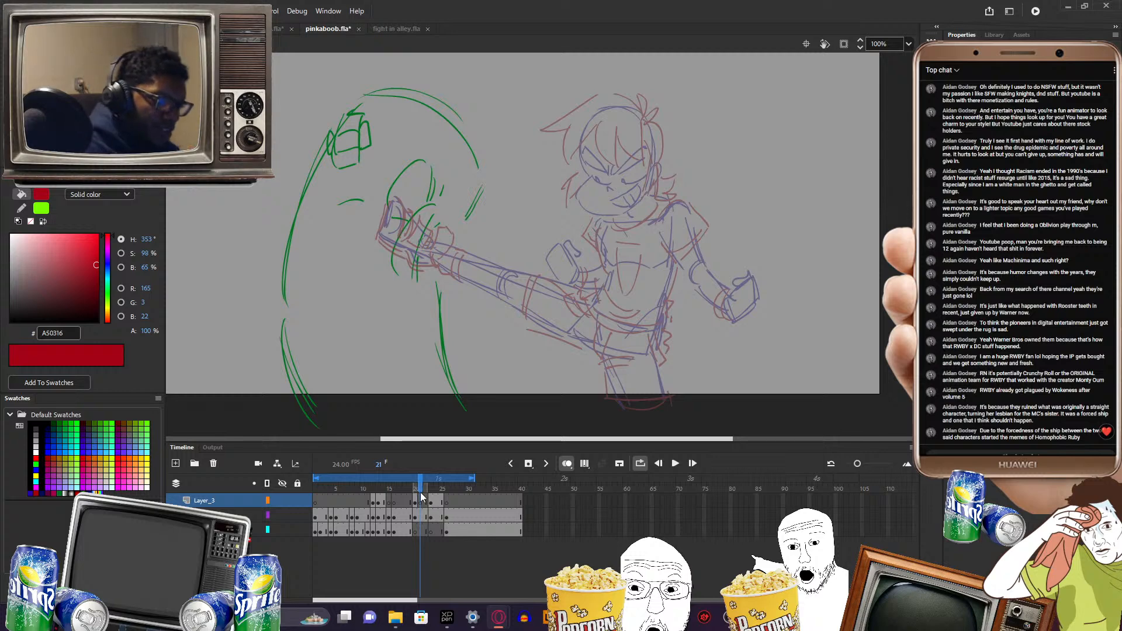
drag(419, 488, 422, 489)
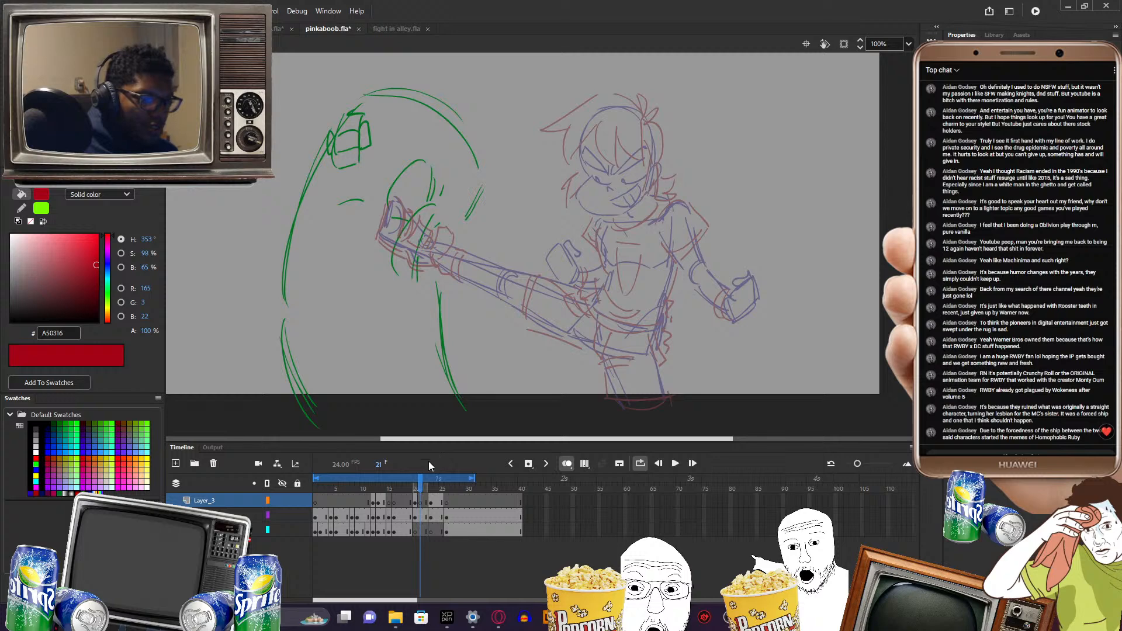
drag(418, 490, 416, 489)
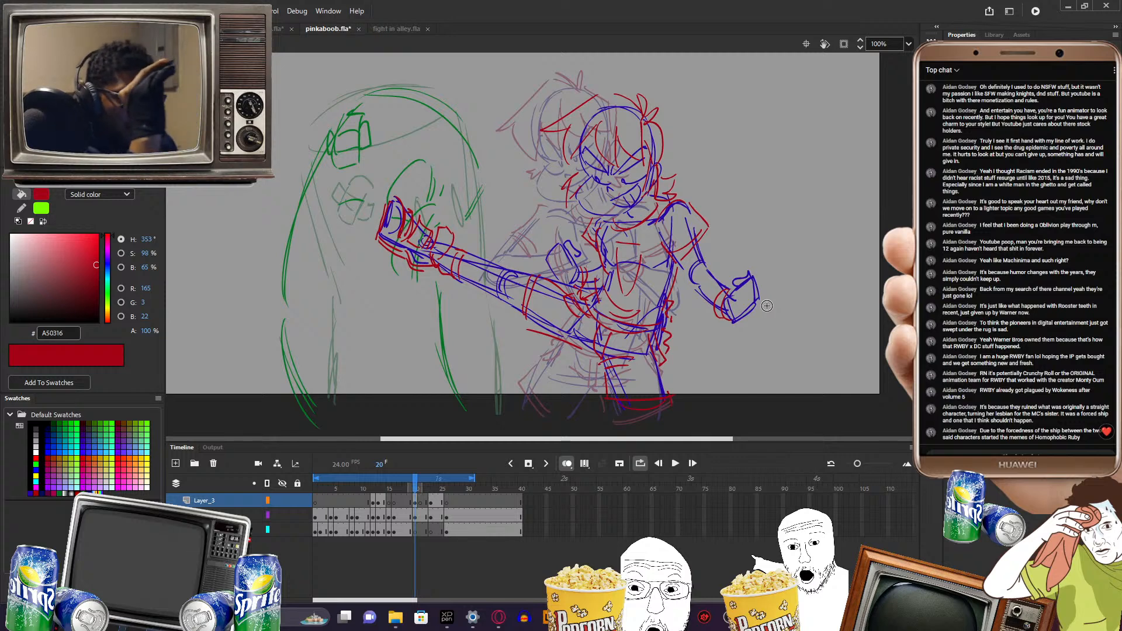
click(410, 488)
mouse_move(408, 485)
mouse_down()
mouse_move(437, 489)
mouse_move(420, 489)
mouse_up()
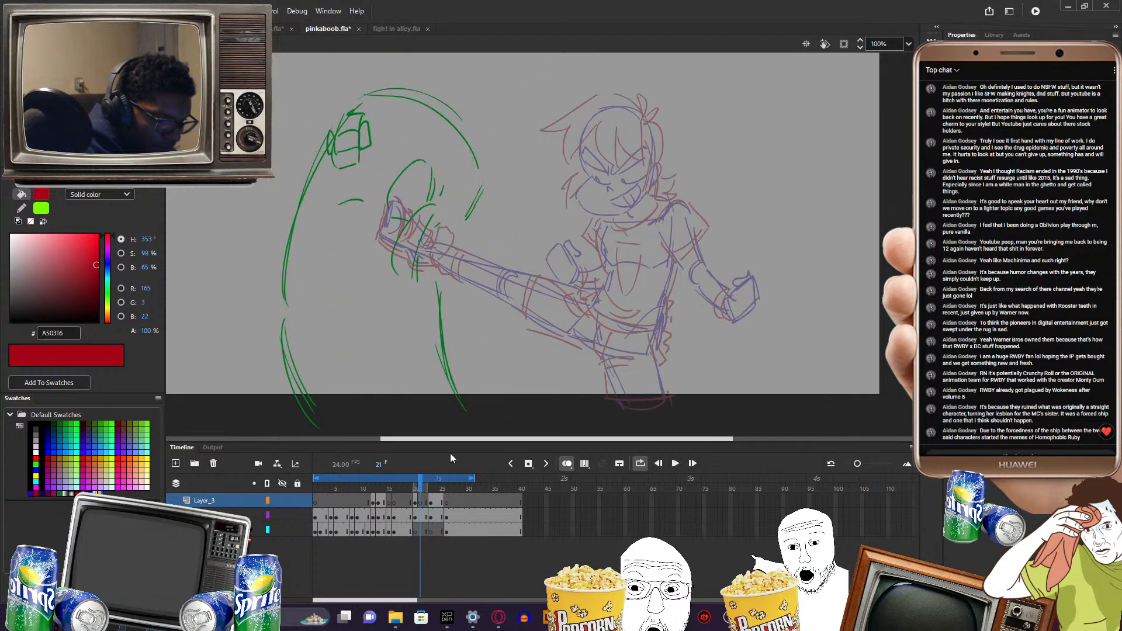
- Set the drawing colour to blue 0307A5 and outline the character's head, jaw and ear on frame 21
click(107, 268)
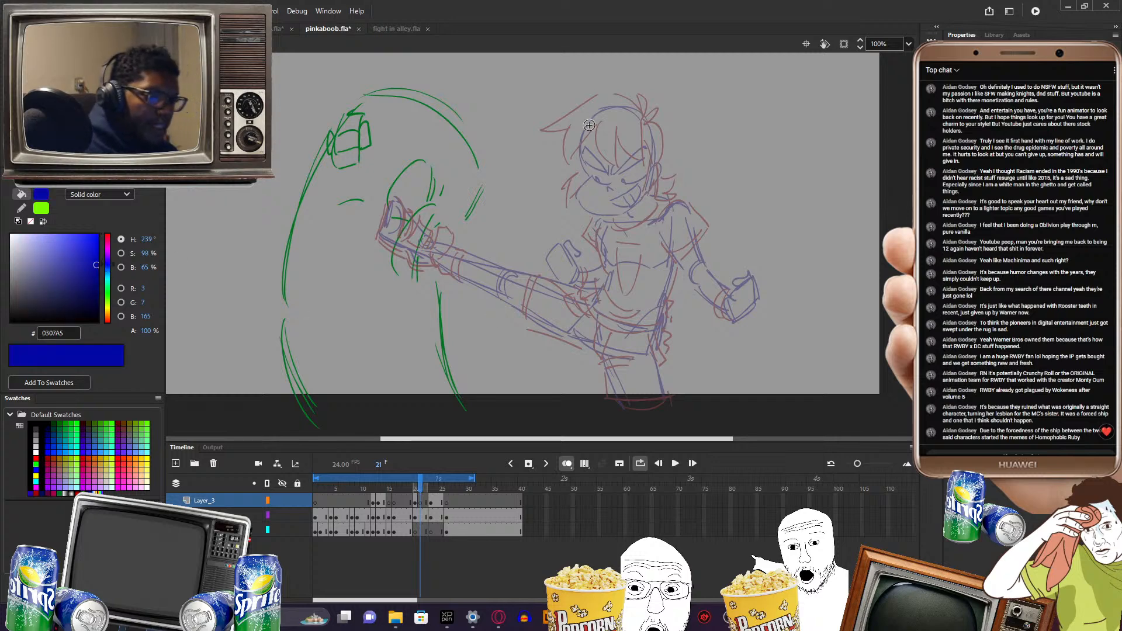
mouse_move(605, 108)
mouse_down()
mouse_move(581, 149)
mouse_move(592, 180)
mouse_move(577, 196)
mouse_move(623, 218)
mouse_move(649, 184)
mouse_up()
key(ctrl+z)
mouse_move(605, 110)
mouse_down()
mouse_move(647, 122)
mouse_move(648, 173)
mouse_move(659, 151)
mouse_move(654, 178)
mouse_up()
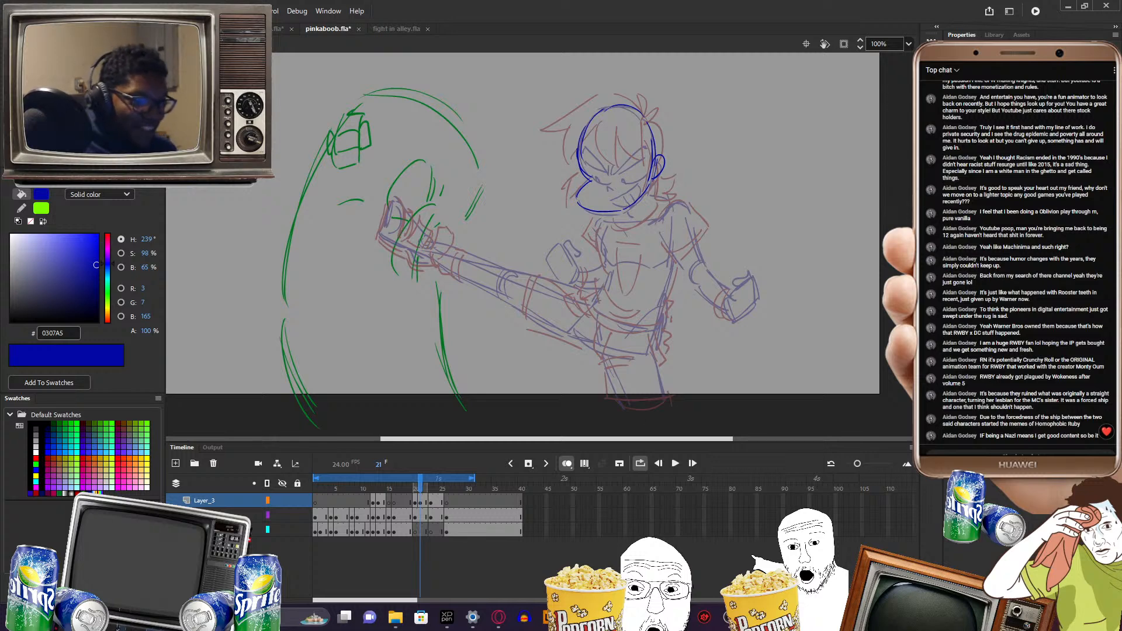
- Outline the blue character's collar, torso, waistline and back shoulder on frame 21, following the previous pose
drag(694, 439, 697, 439)
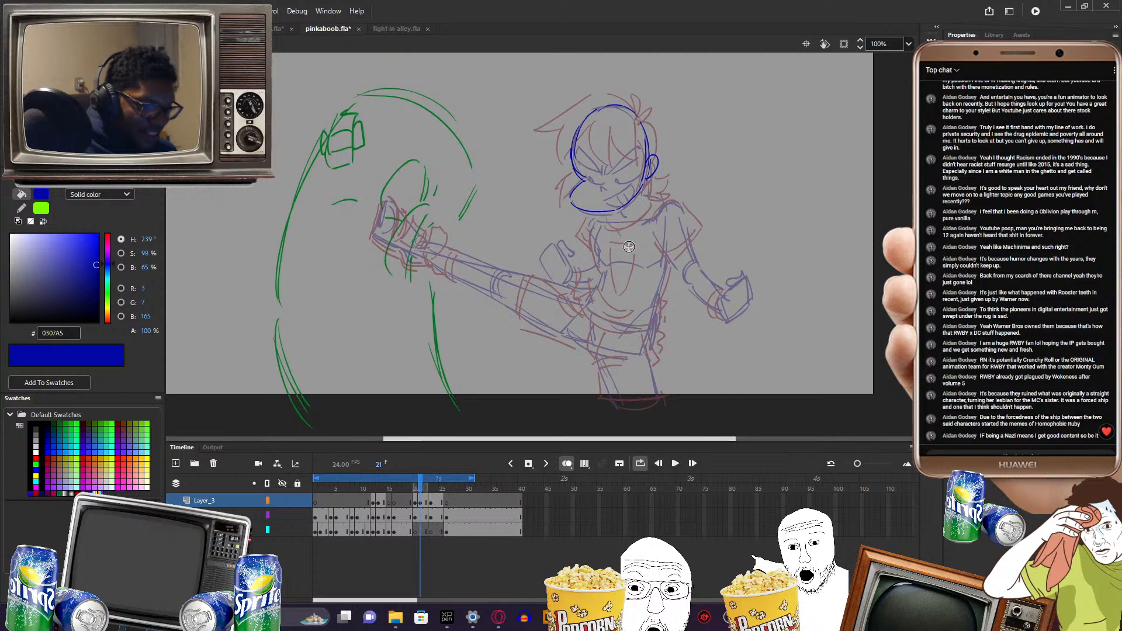
mouse_move(602, 218)
mouse_down()
mouse_move(679, 198)
mouse_move(637, 215)
mouse_move(653, 193)
mouse_up()
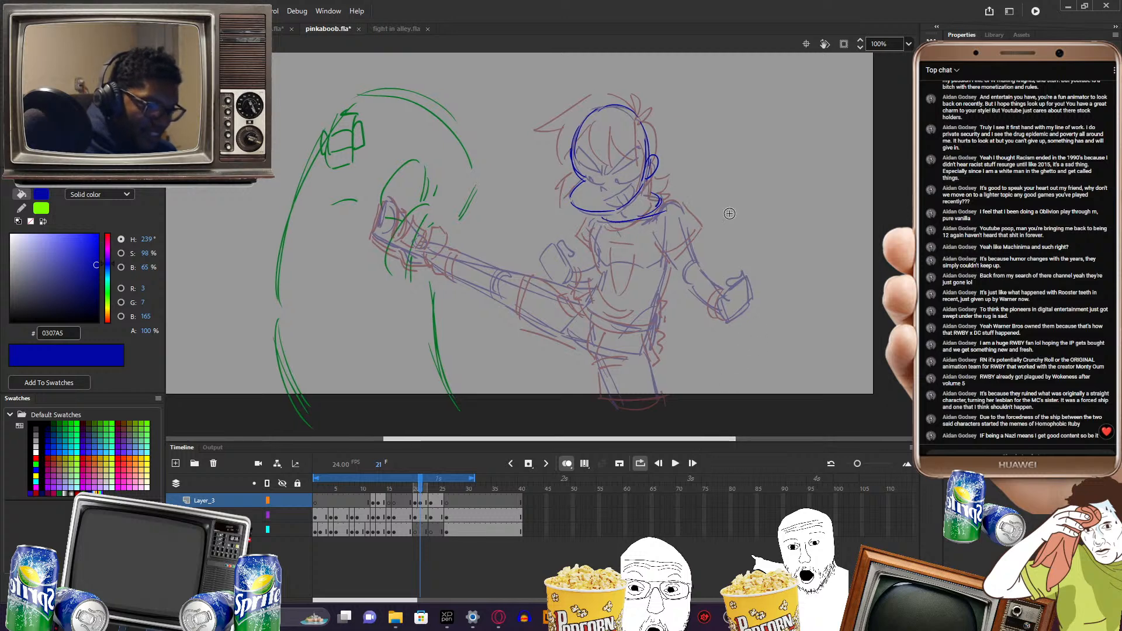
drag(598, 225, 605, 272)
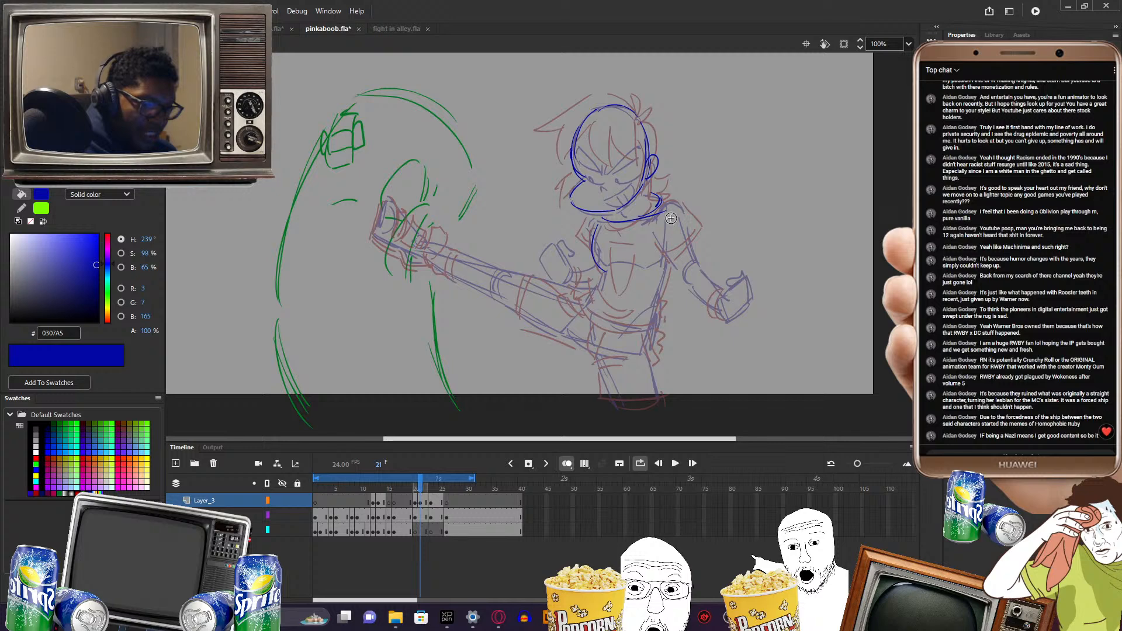
mouse_move(672, 214)
mouse_down()
mouse_move(666, 269)
mouse_move(592, 304)
mouse_move(642, 321)
mouse_up()
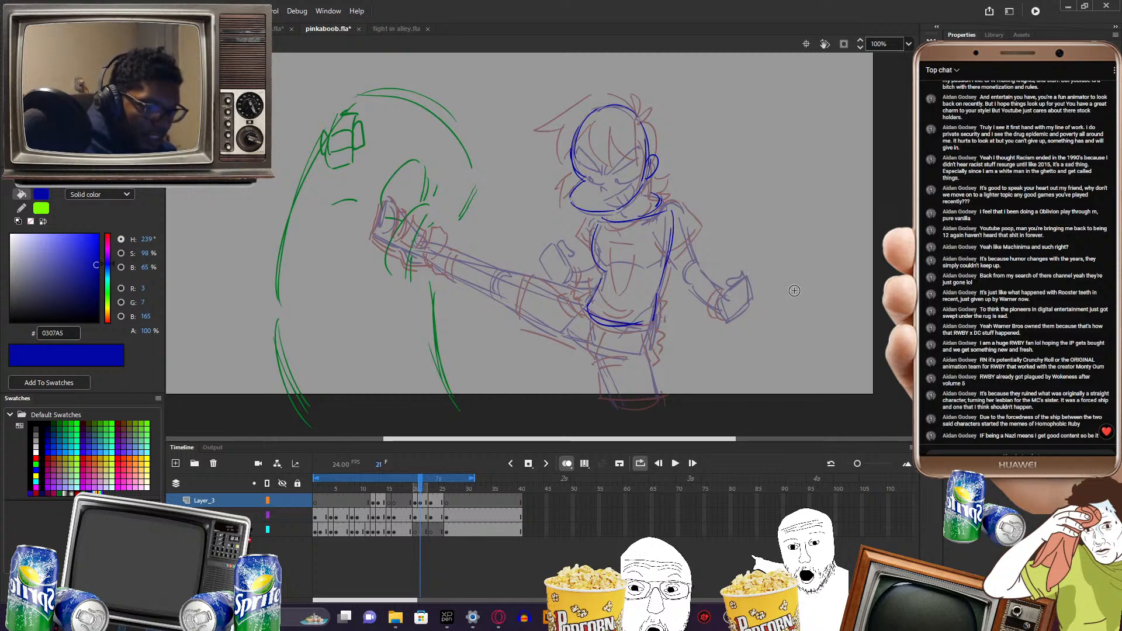
drag(763, 268, 774, 283)
drag(667, 236, 693, 231)
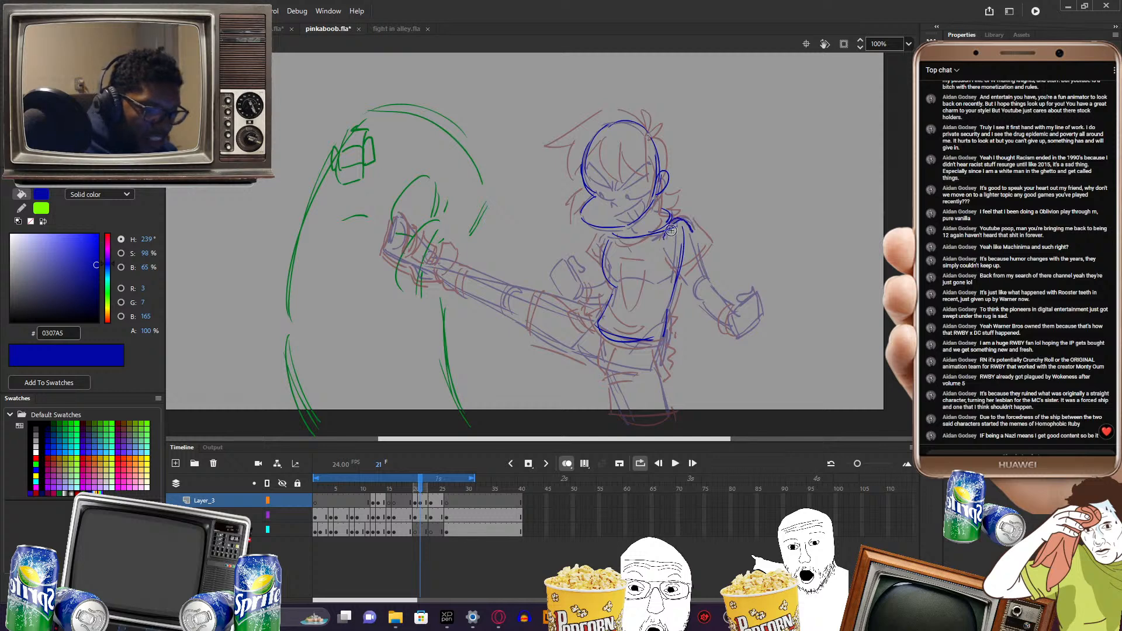
drag(601, 236, 607, 258)
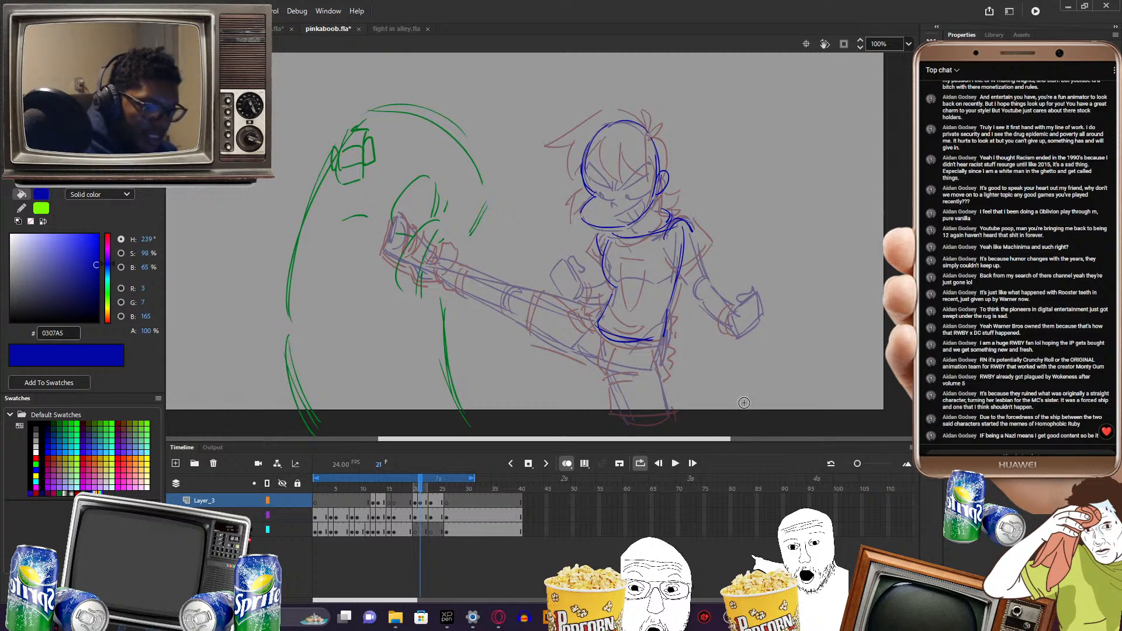
- Draw the back arm with its clenched fist and sketch the front arm down to the elbow
scroll(726, 326, down, 2)
mouse_move(696, 211)
mouse_down()
mouse_move(723, 284)
mouse_move(738, 285)
mouse_move(748, 265)
mouse_move(735, 305)
mouse_up()
mouse_move(738, 260)
mouse_down()
mouse_move(726, 272)
mouse_move(675, 242)
mouse_move(672, 214)
mouse_up()
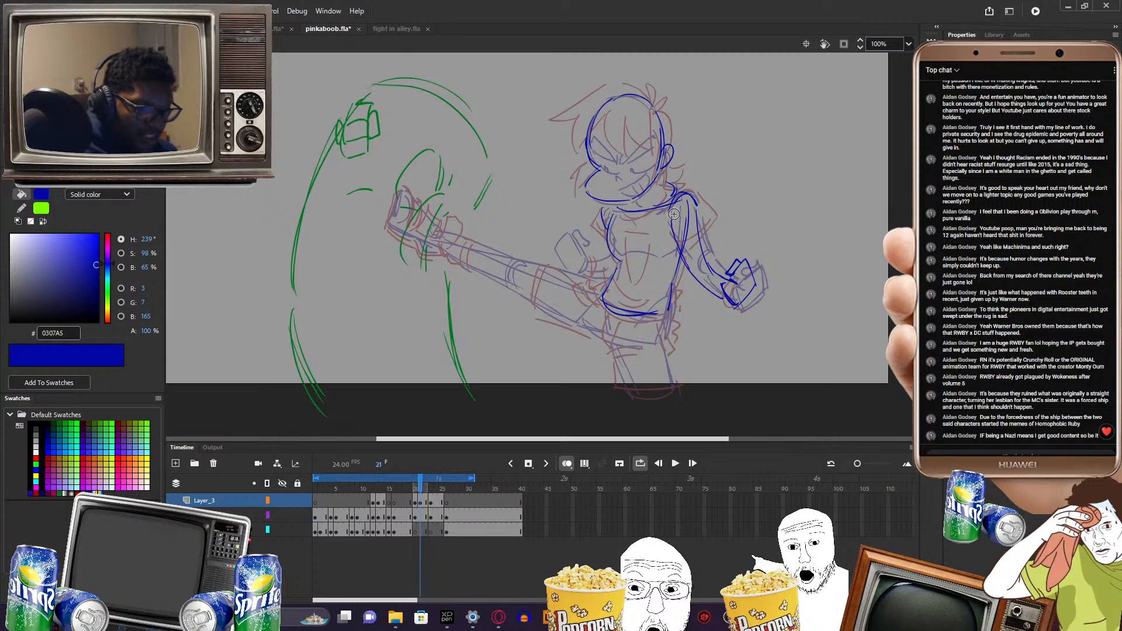
mouse_move(689, 256)
mouse_down()
mouse_move(708, 278)
mouse_move(695, 276)
mouse_move(712, 265)
mouse_move(720, 296)
mouse_up()
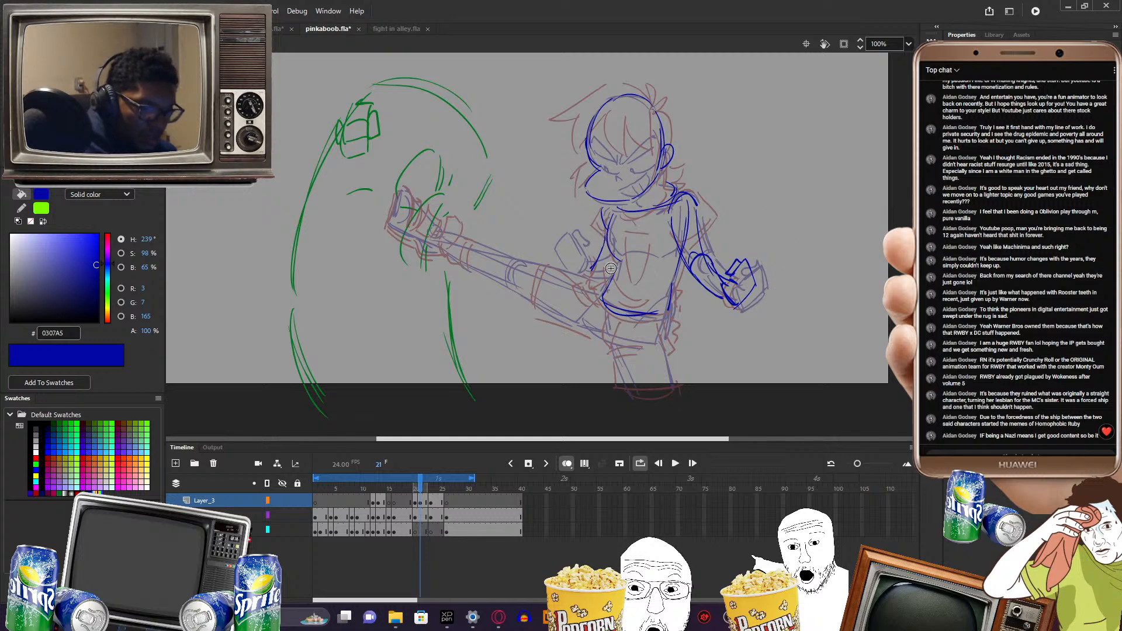
drag(587, 271, 606, 273)
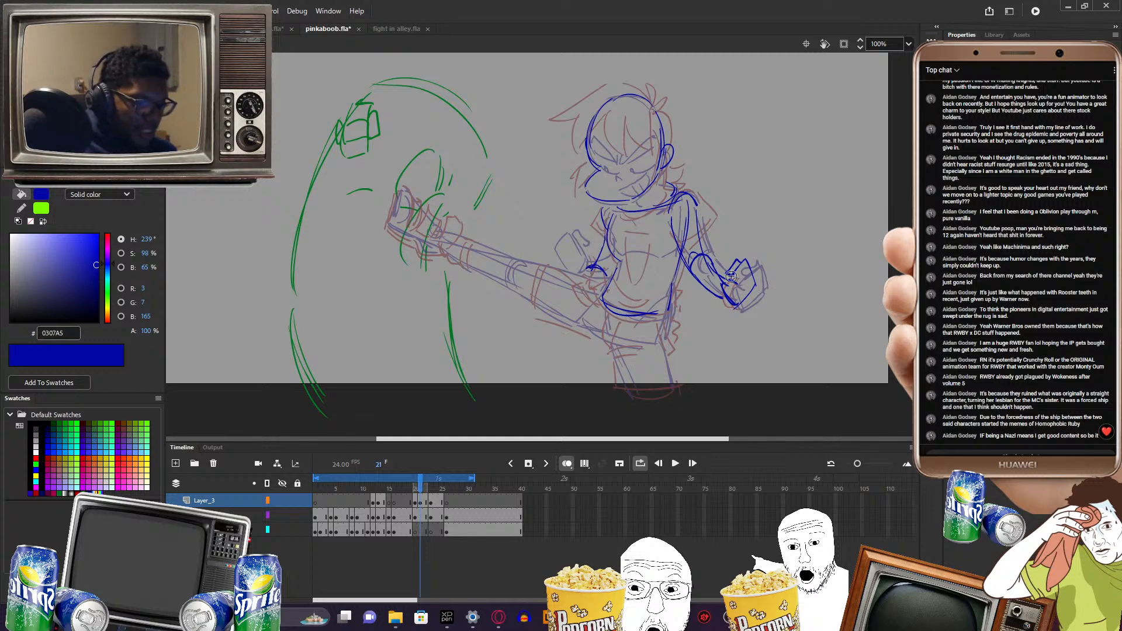
- Outline the hips and standing leg, and rough in the fingers of the front hand
mouse_move(601, 297)
mouse_down()
mouse_move(581, 322)
mouse_move(639, 344)
mouse_move(669, 341)
mouse_move(667, 332)
mouse_move(629, 402)
mouse_up()
drag(669, 347, 672, 398)
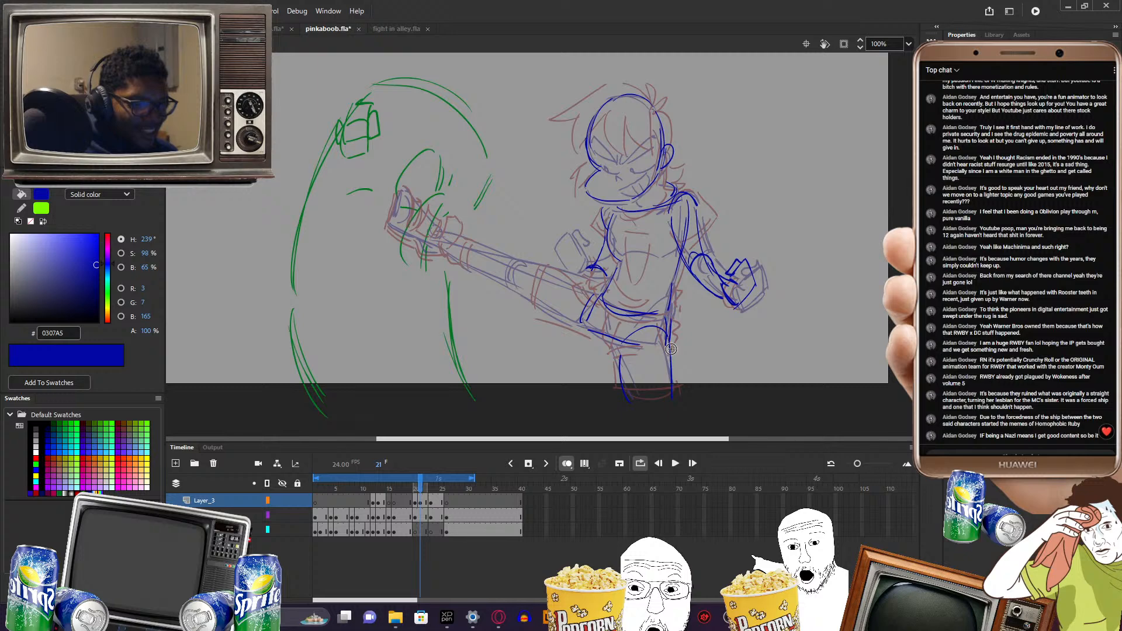
mouse_move(591, 250)
mouse_down()
mouse_move(627, 272)
mouse_move(608, 281)
mouse_move(614, 290)
mouse_move(581, 275)
mouse_move(604, 261)
mouse_move(611, 275)
mouse_up()
key(ctrl+z)
drag(608, 262, 615, 273)
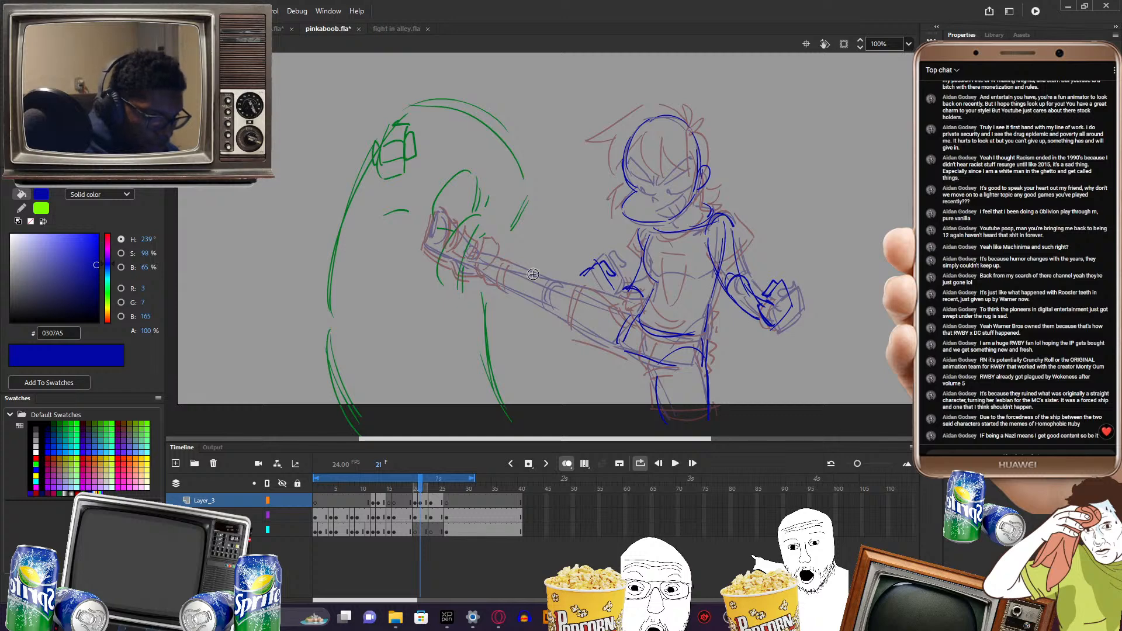
- Draw the extended kicking leg from thigh to ankle, with its knee and the foot against the green character
drag(635, 319, 485, 259)
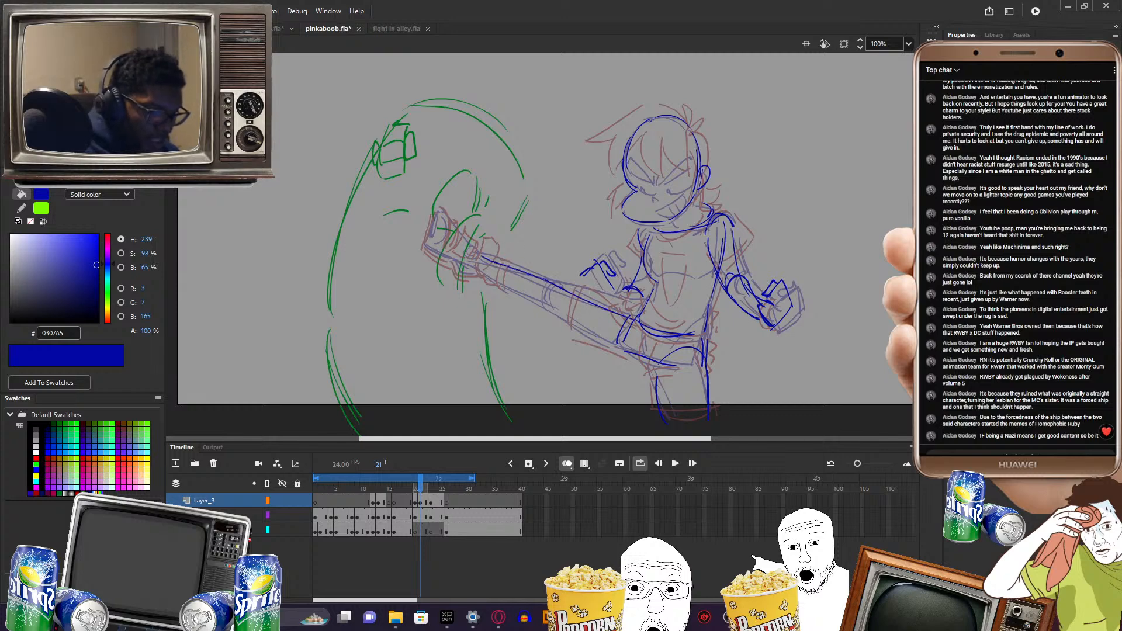
key(ctrl+z)
key(ctrl+z)
mouse_move(634, 315)
mouse_down()
mouse_move(508, 261)
mouse_move(471, 267)
mouse_move(473, 247)
mouse_move(437, 222)
mouse_move(454, 264)
mouse_move(544, 312)
mouse_move(554, 291)
mouse_move(555, 314)
mouse_move(619, 353)
mouse_up()
drag(840, 363, 810, 380)
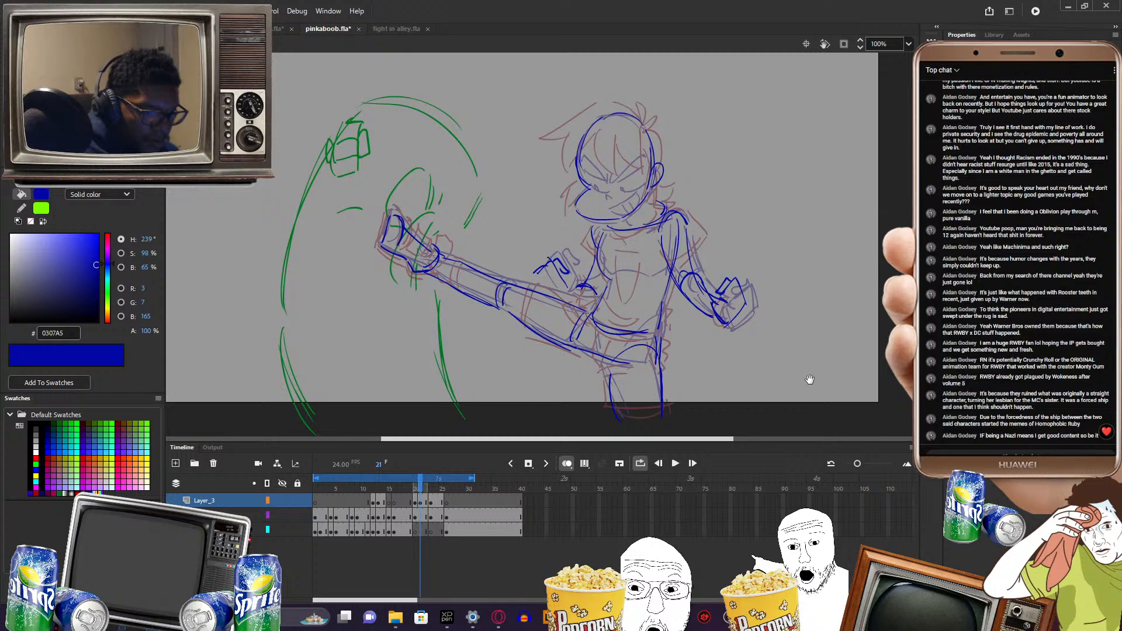
- Draw the face on frame 21 with angry brows, narrowed eyes, a nose and a toothy grin
drag(761, 267, 770, 305)
mouse_move(628, 214)
mouse_down()
mouse_move(627, 226)
mouse_move(655, 199)
mouse_move(620, 226)
mouse_move(591, 201)
mouse_move(657, 211)
mouse_move(659, 225)
mouse_up()
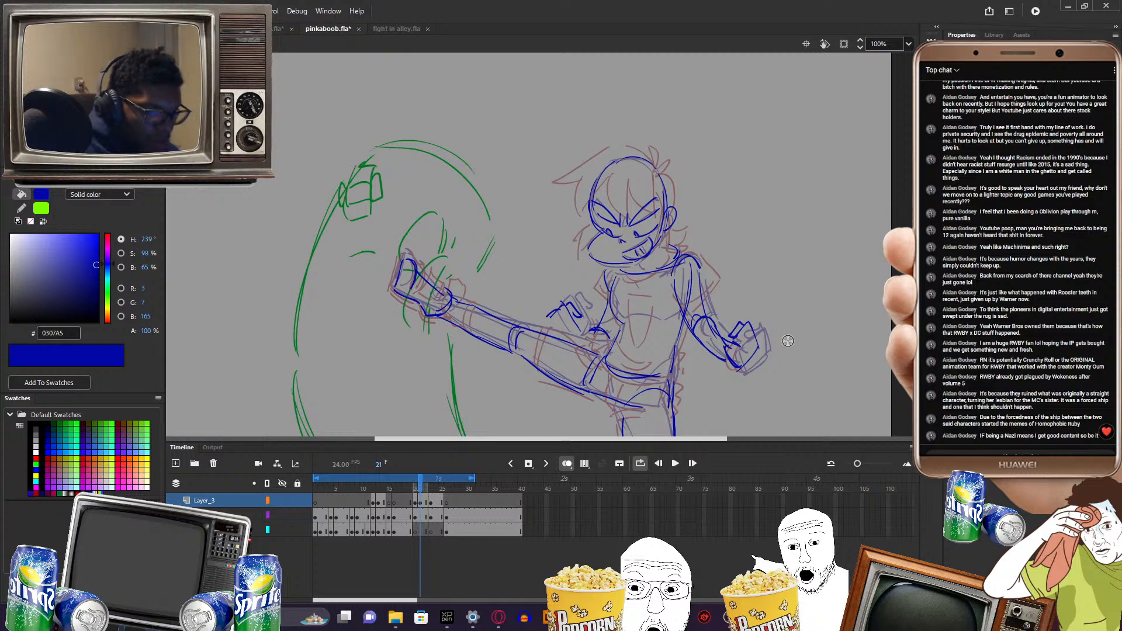
mouse_move(790, 332)
mouse_down()
mouse_move(779, 301)
mouse_move(772, 322)
mouse_up()
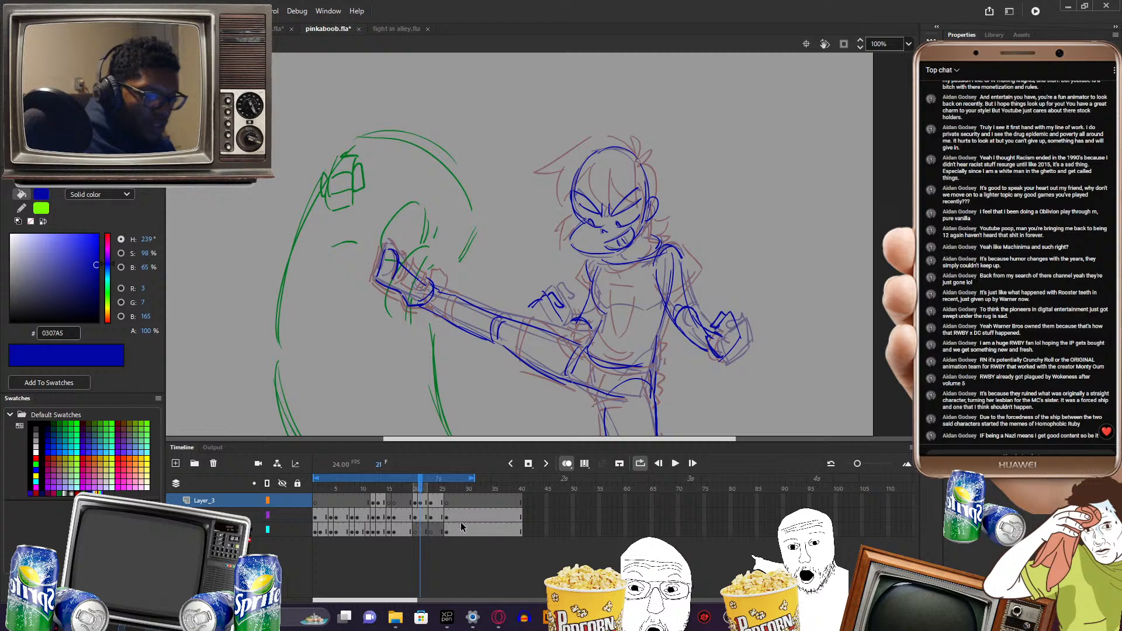
mouse_move(422, 490)
mouse_down()
mouse_move(409, 490)
mouse_move(439, 492)
mouse_move(420, 488)
mouse_up()
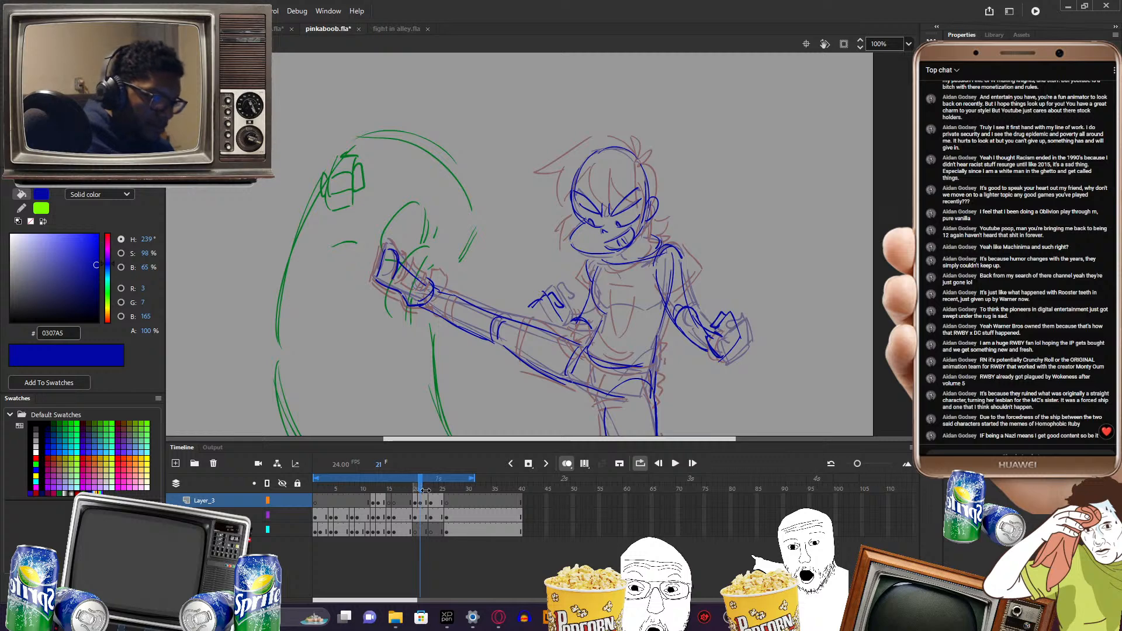
drag(423, 488, 421, 488)
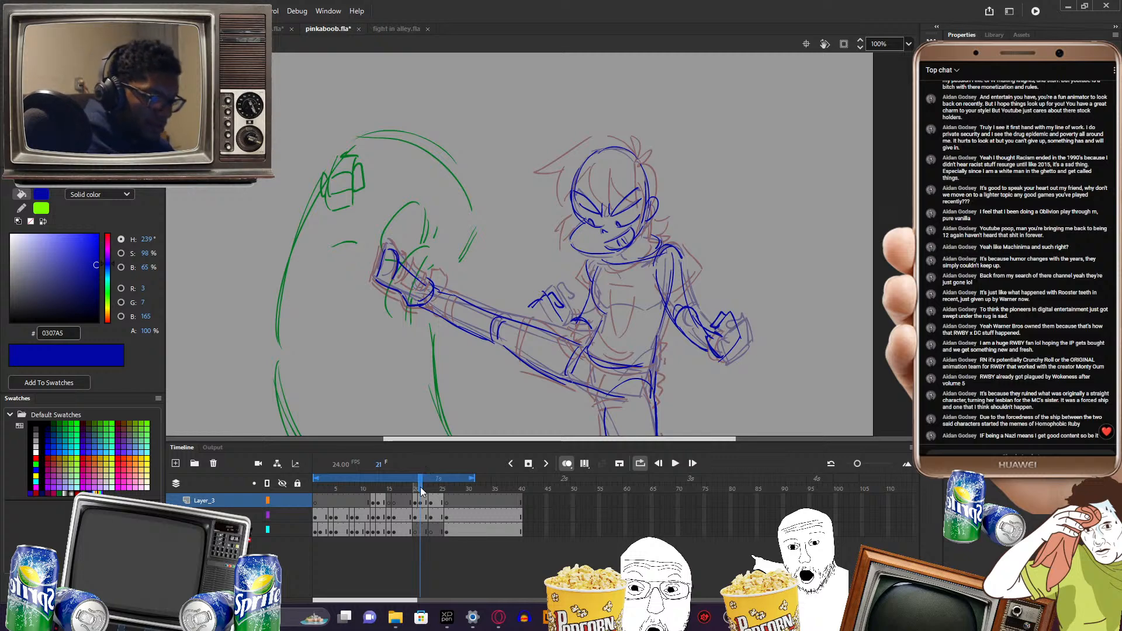
mouse_move(419, 486)
mouse_down()
mouse_move(409, 486)
mouse_move(420, 487)
mouse_up()
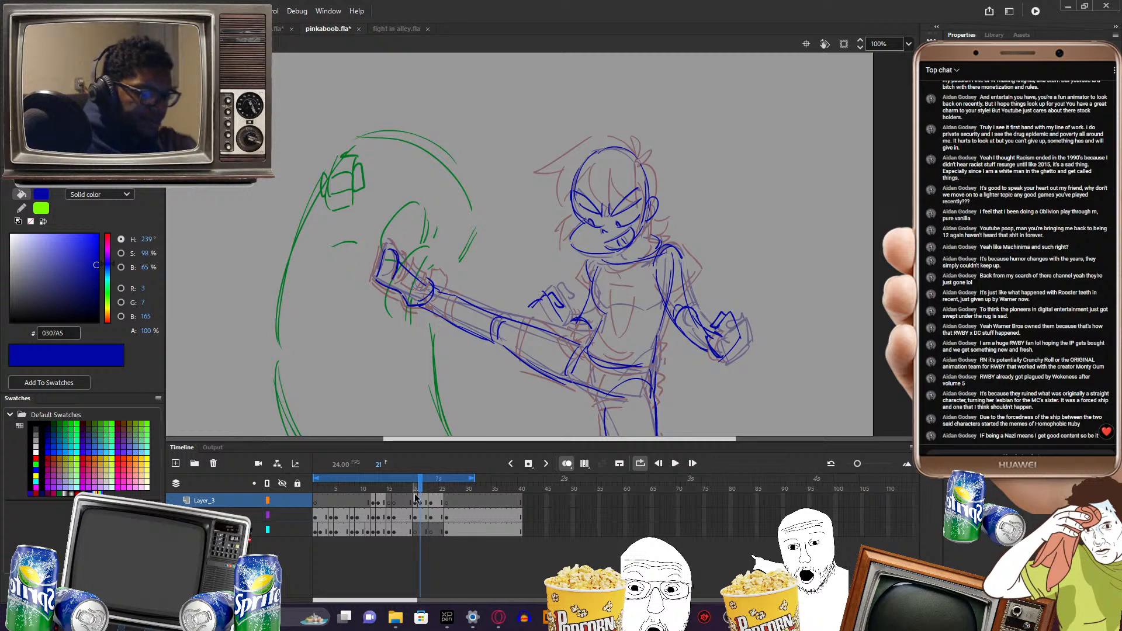
mouse_move(422, 488)
mouse_down()
mouse_move(409, 487)
mouse_move(421, 488)
mouse_up()
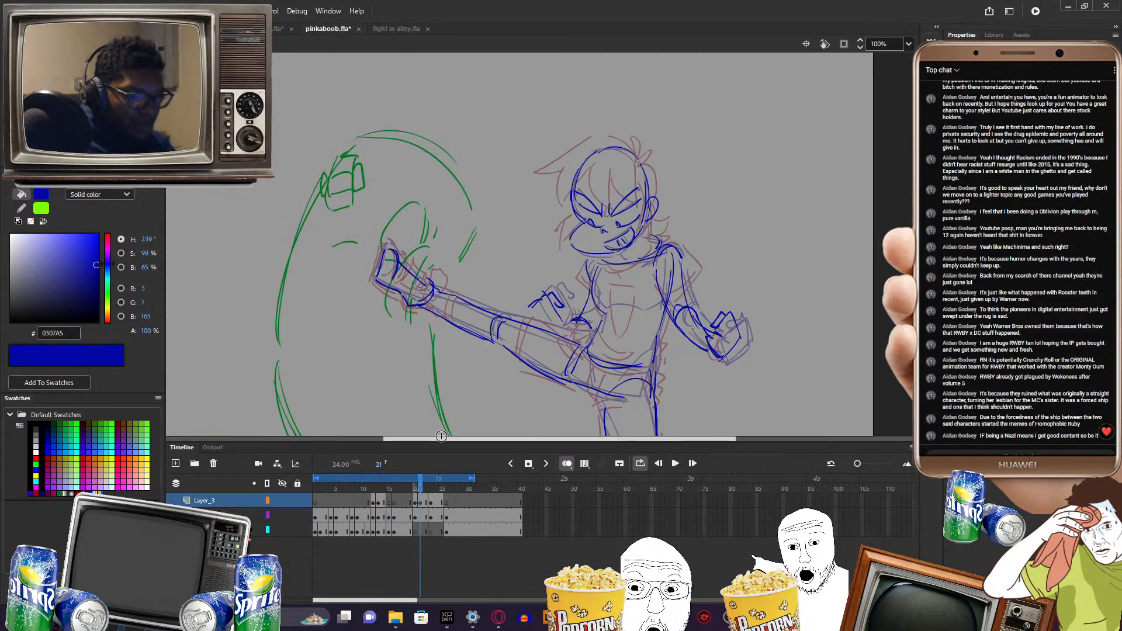
- Turn off onion skinning and compare the new pose on frame 21 with the one on frame 23
click(566, 463)
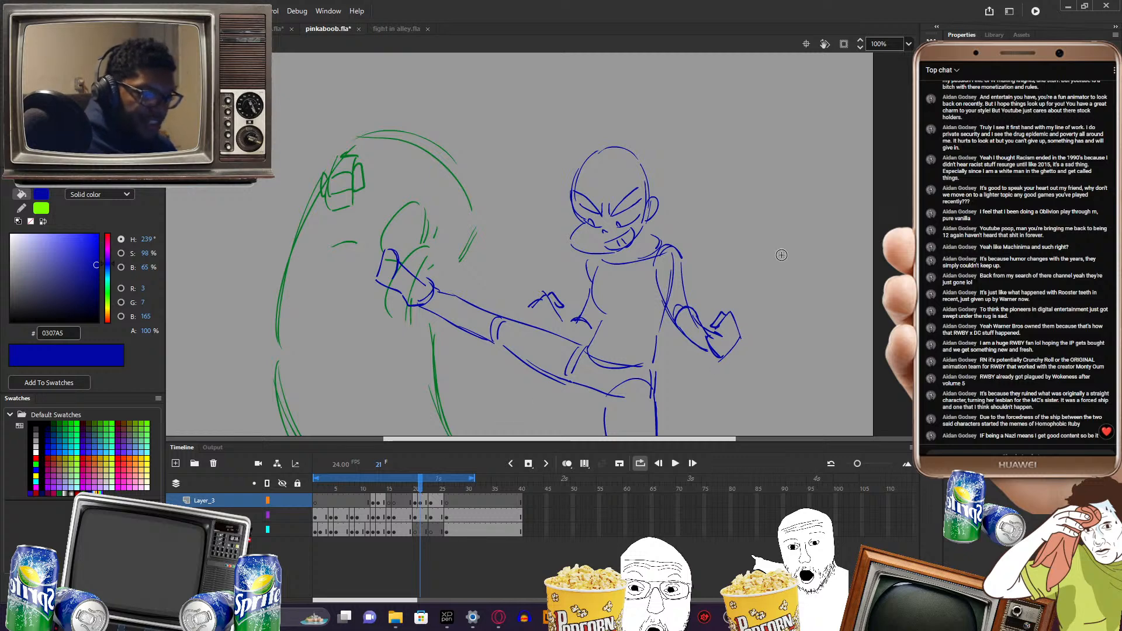
drag(420, 497, 431, 497)
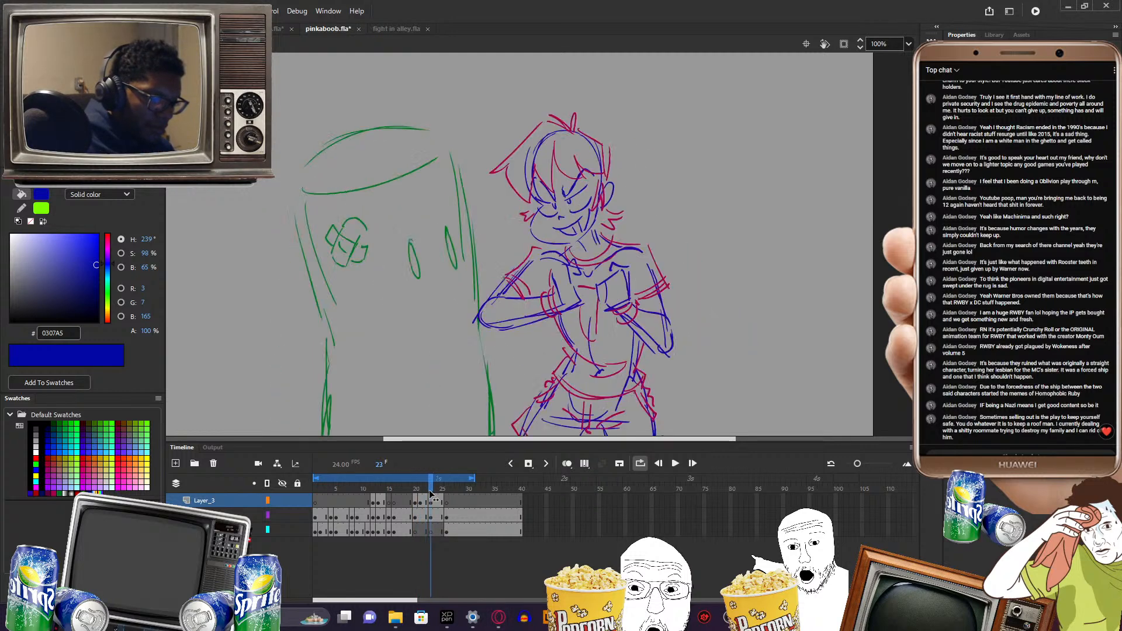
drag(433, 496, 421, 495)
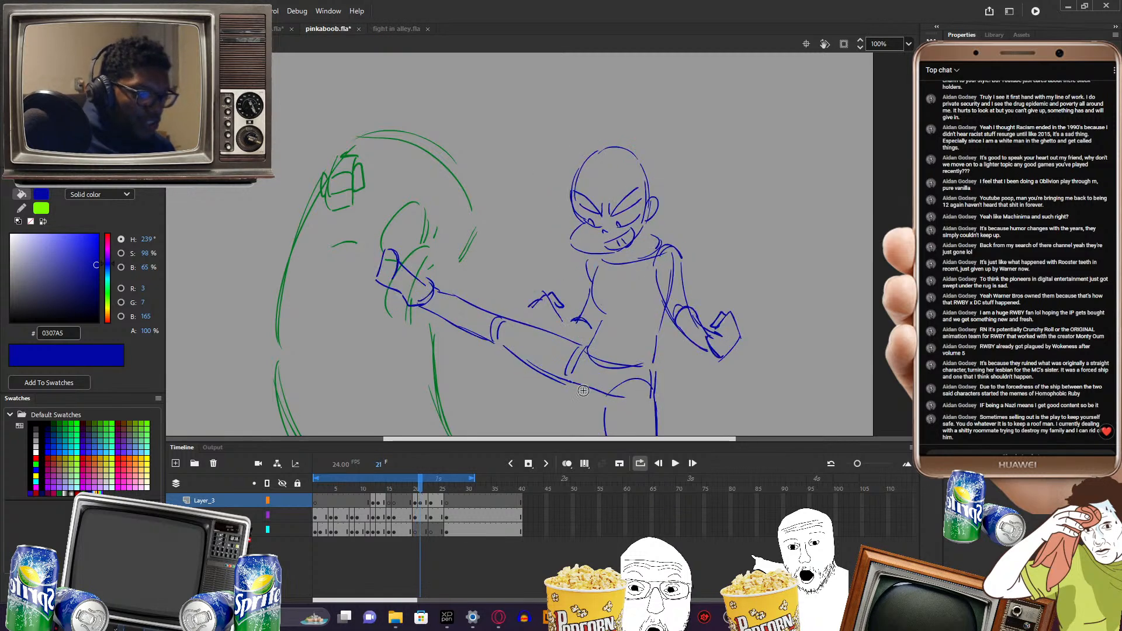
click(420, 501)
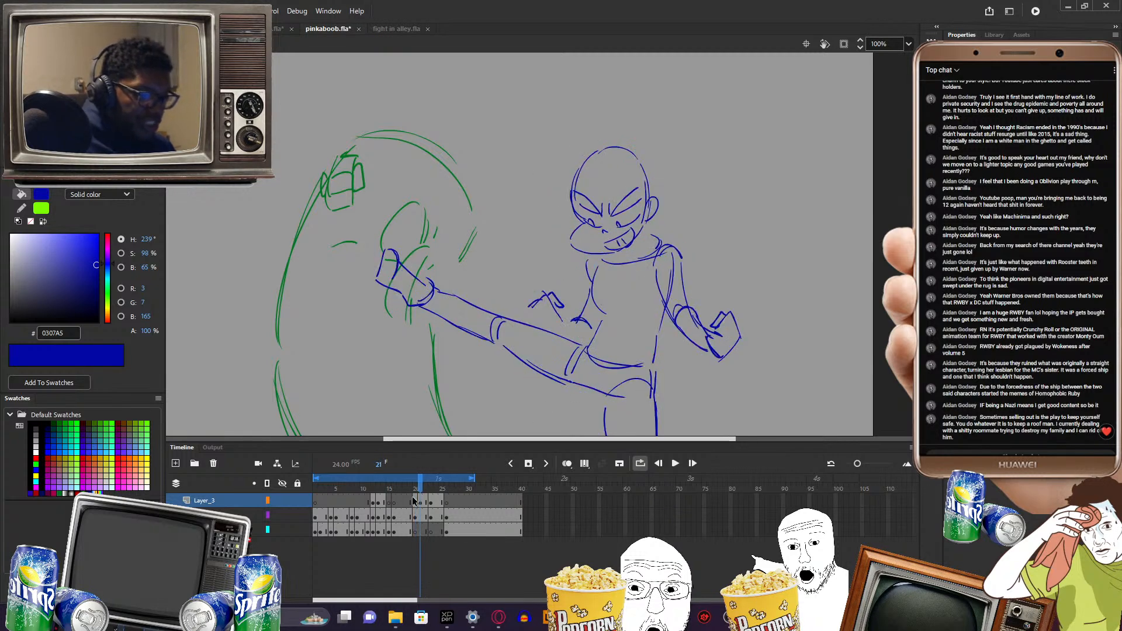
- Complete the front hand as a closed fist and join its forearm to the body on frame 21
ctrl+click(737, 267)
mouse_move(531, 307)
mouse_down()
mouse_move(540, 332)
mouse_move(575, 320)
mouse_up()
drag(588, 323, 589, 344)
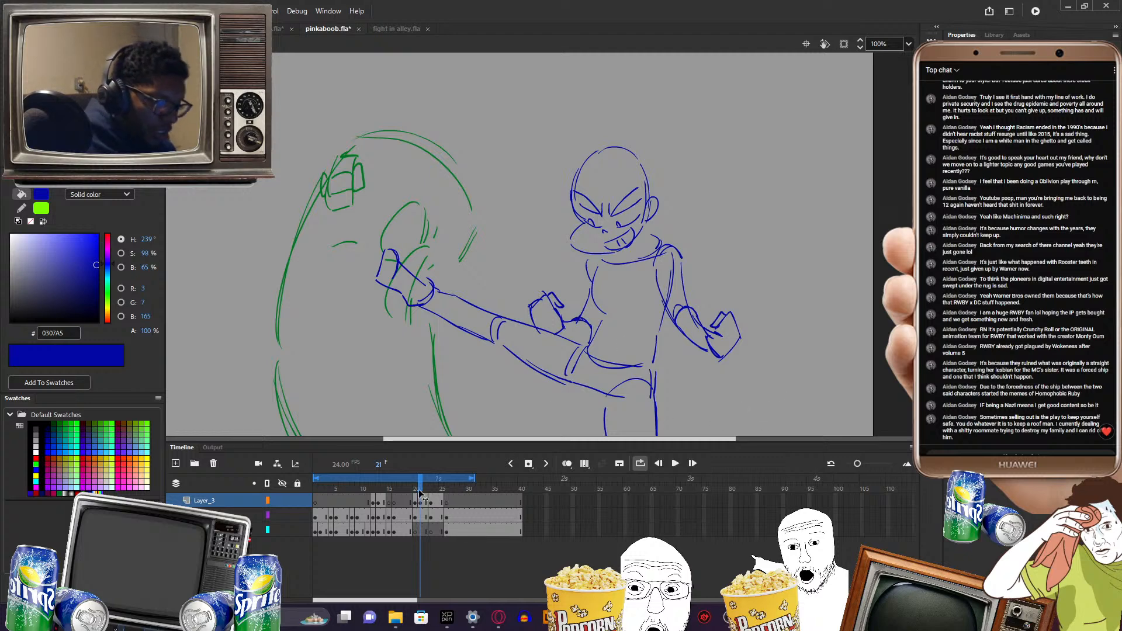
- Rearrange the drawings at frame 26 across the layers, placing the kicking character on the layer directly below Layer_3
drag(421, 492, 427, 471)
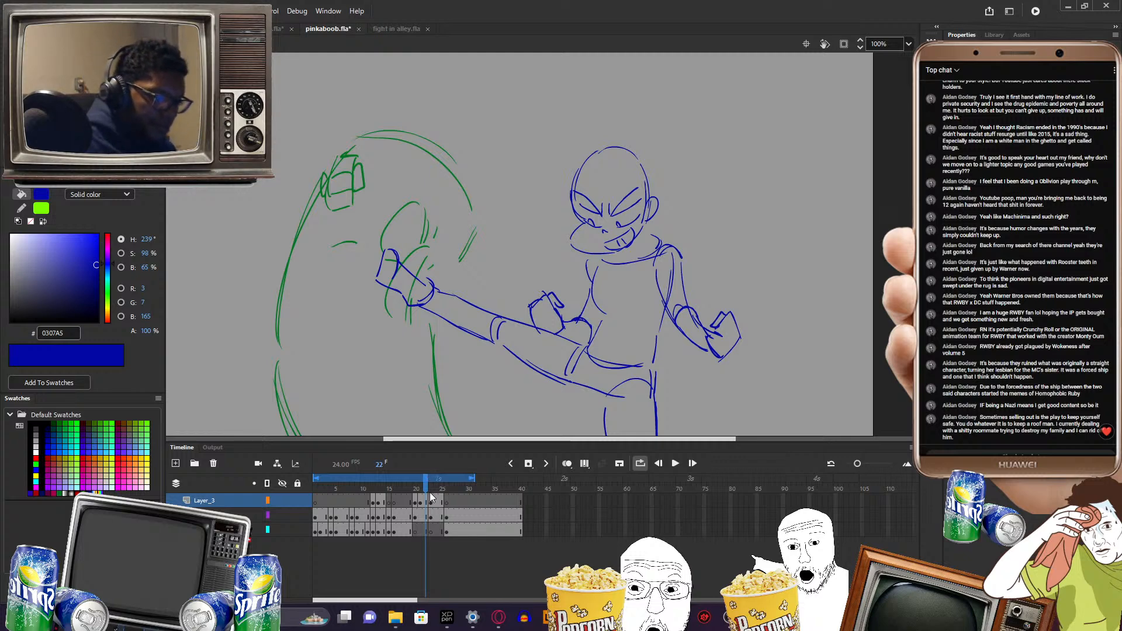
mouse_move(430, 491)
mouse_down()
mouse_move(414, 490)
mouse_move(460, 473)
mouse_move(442, 481)
mouse_up()
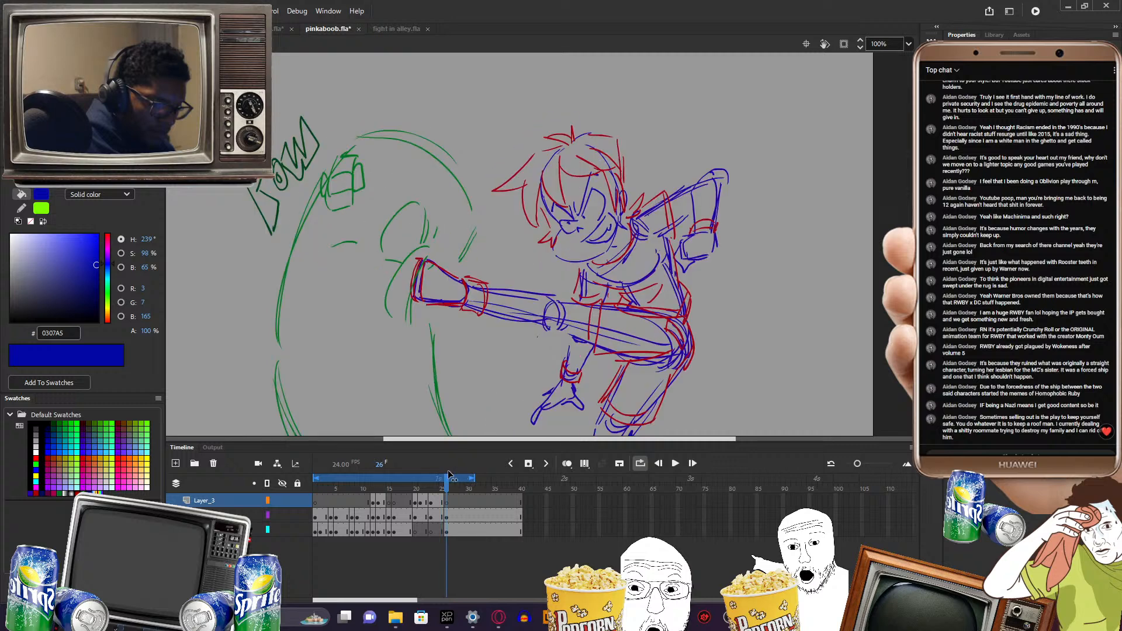
click(449, 515)
click(448, 516)
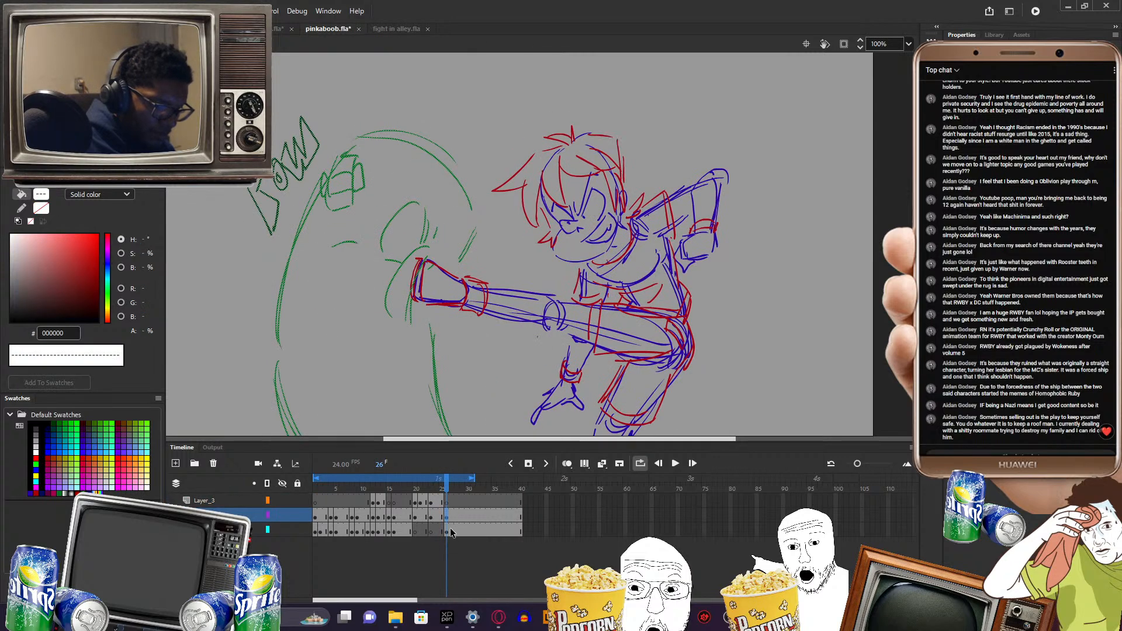
click(449, 529)
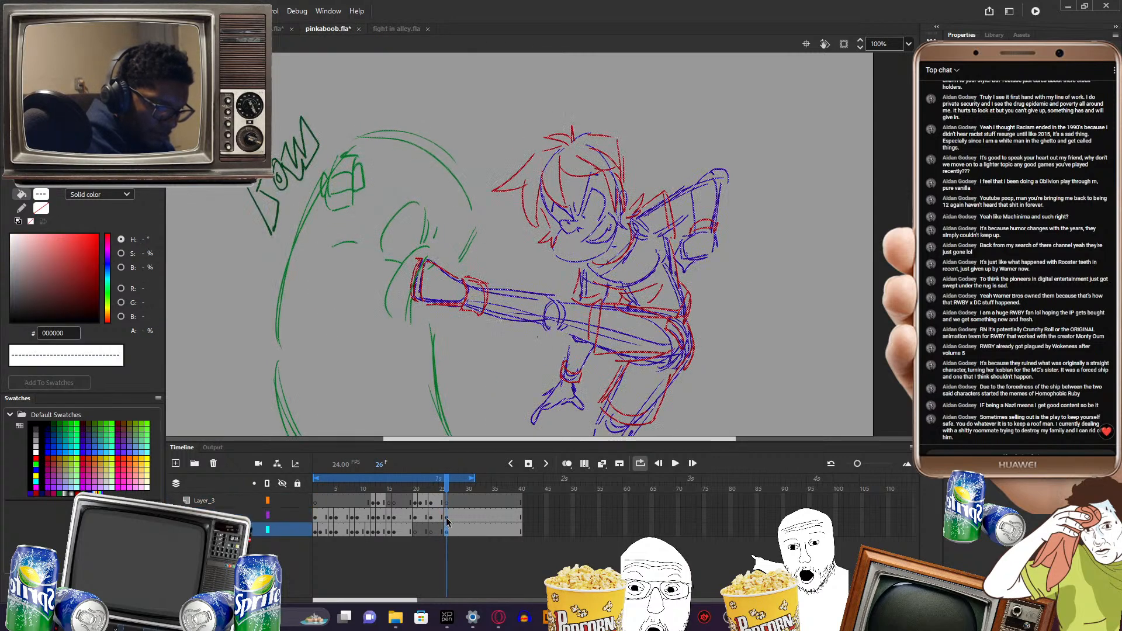
click(446, 504)
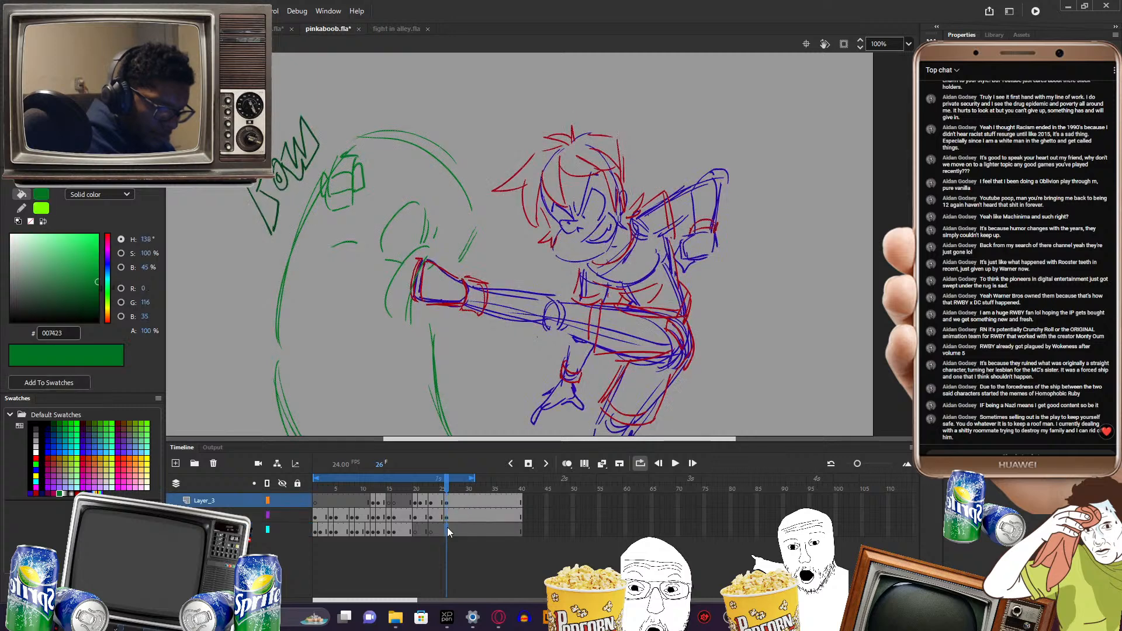
click(447, 528)
click(448, 515)
click(447, 503)
click(448, 517)
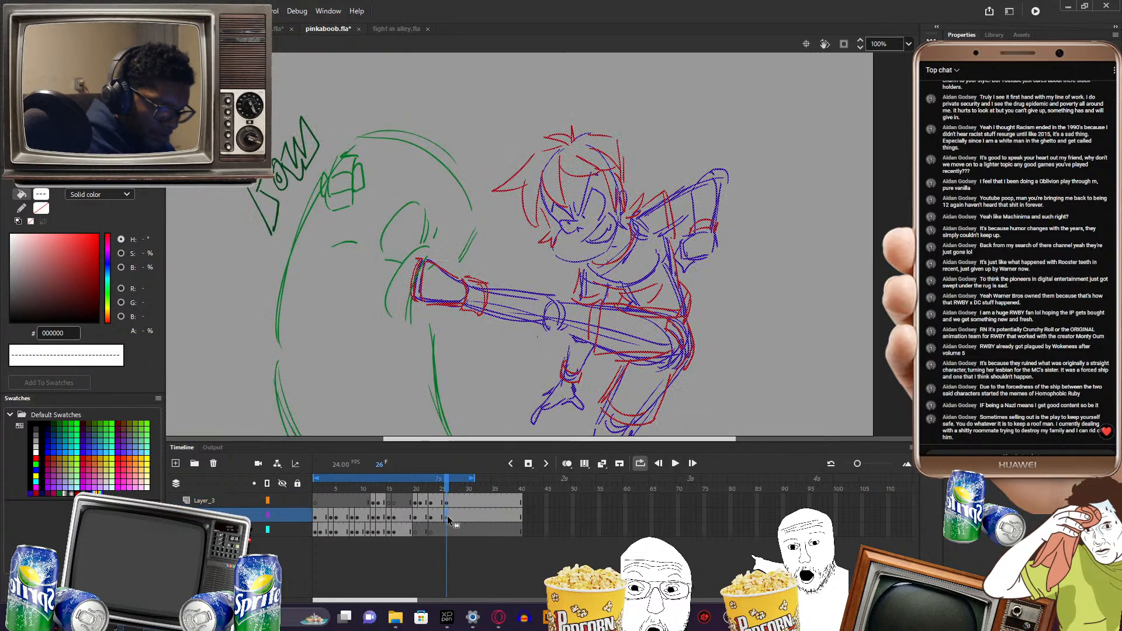
- Clear the kicking character from frame 28 onward on the layer below Layer_3, and compare frames 27 and 28
drag(443, 485, 457, 509)
click(457, 505)
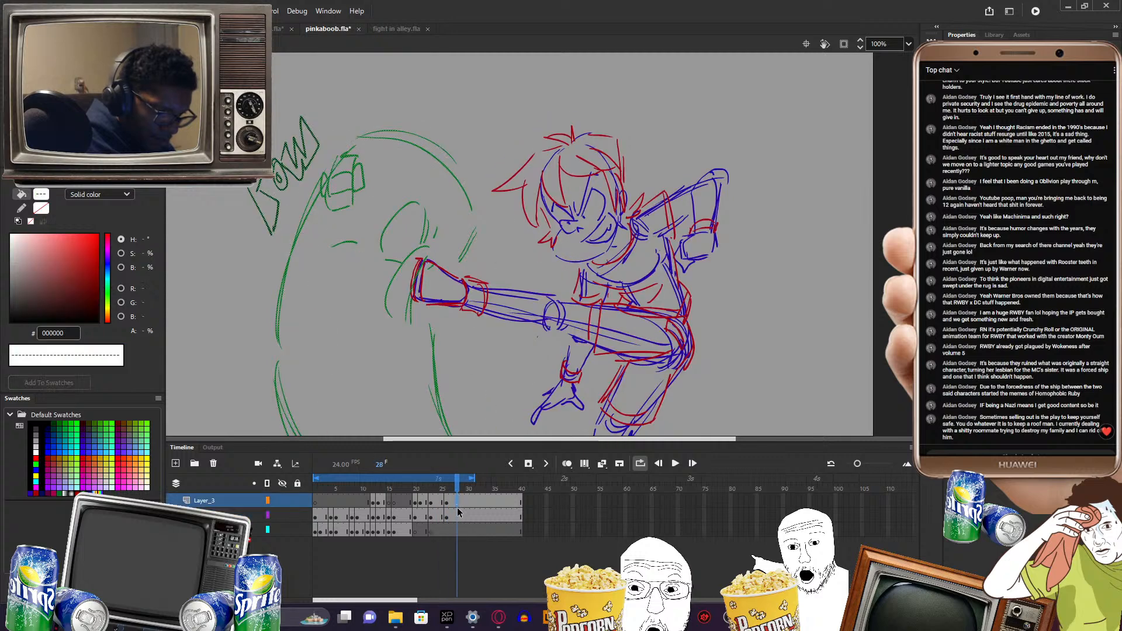
click(458, 516)
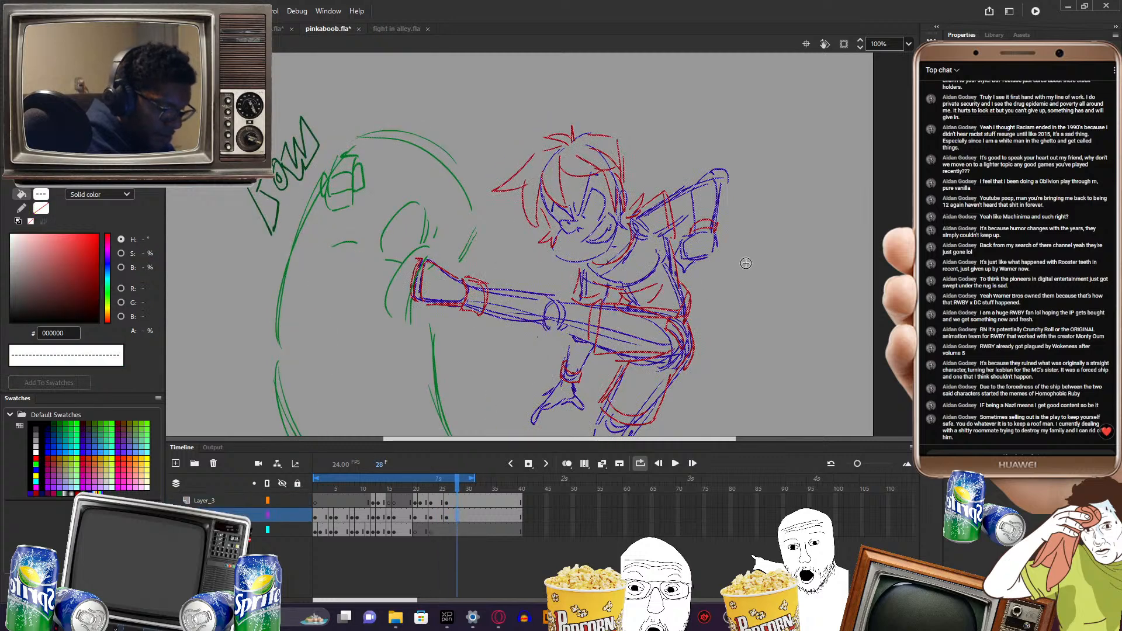
key(Delete)
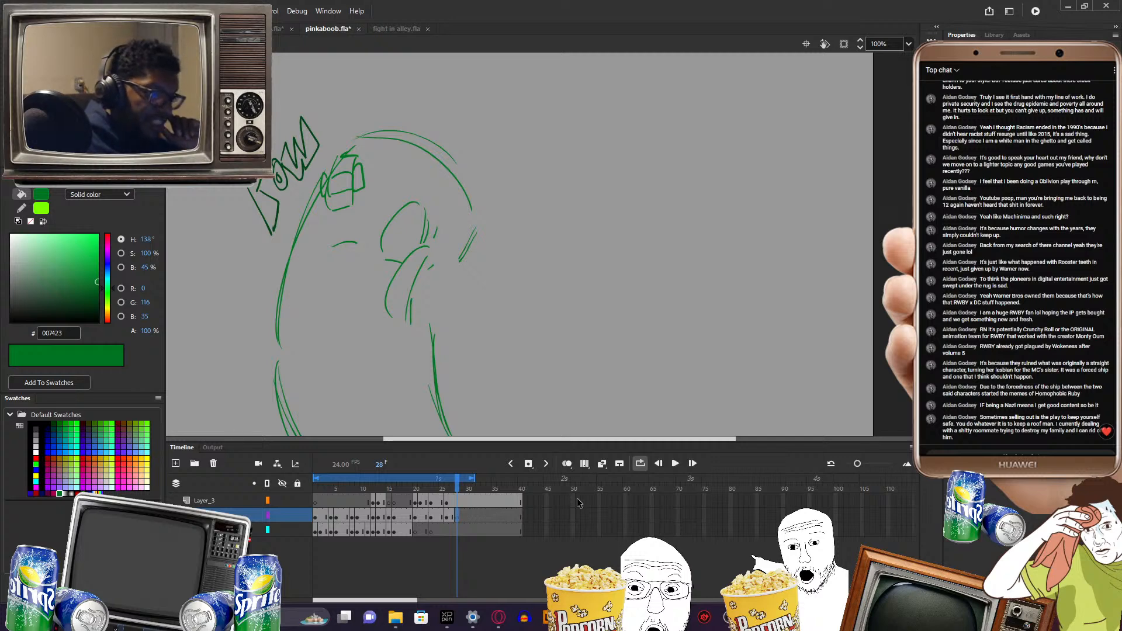
mouse_move(457, 486)
mouse_down()
mouse_move(418, 511)
mouse_move(457, 496)
mouse_up()
click(451, 518)
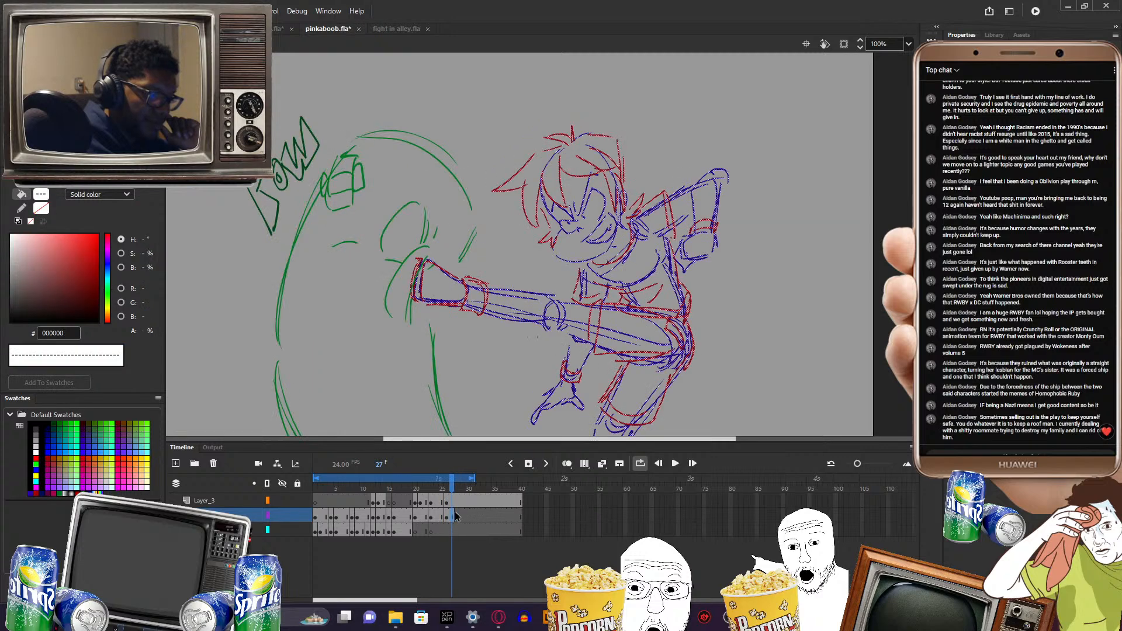
click(457, 516)
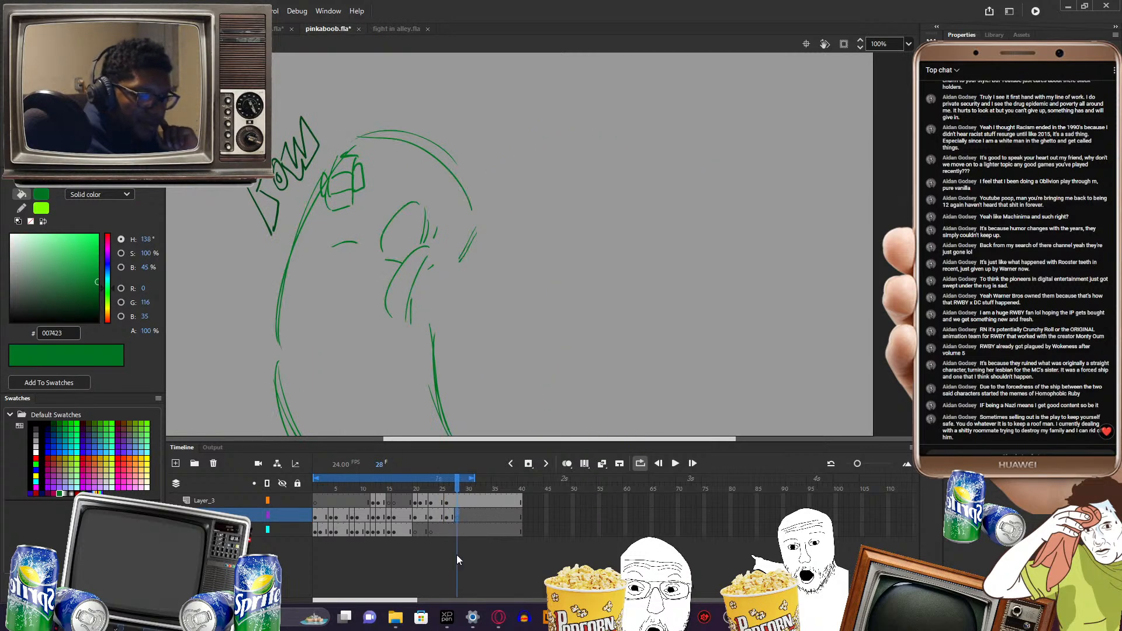
- Compare frames 27 and 28 on the kicking character's layer before drawing
click(453, 516)
click(458, 517)
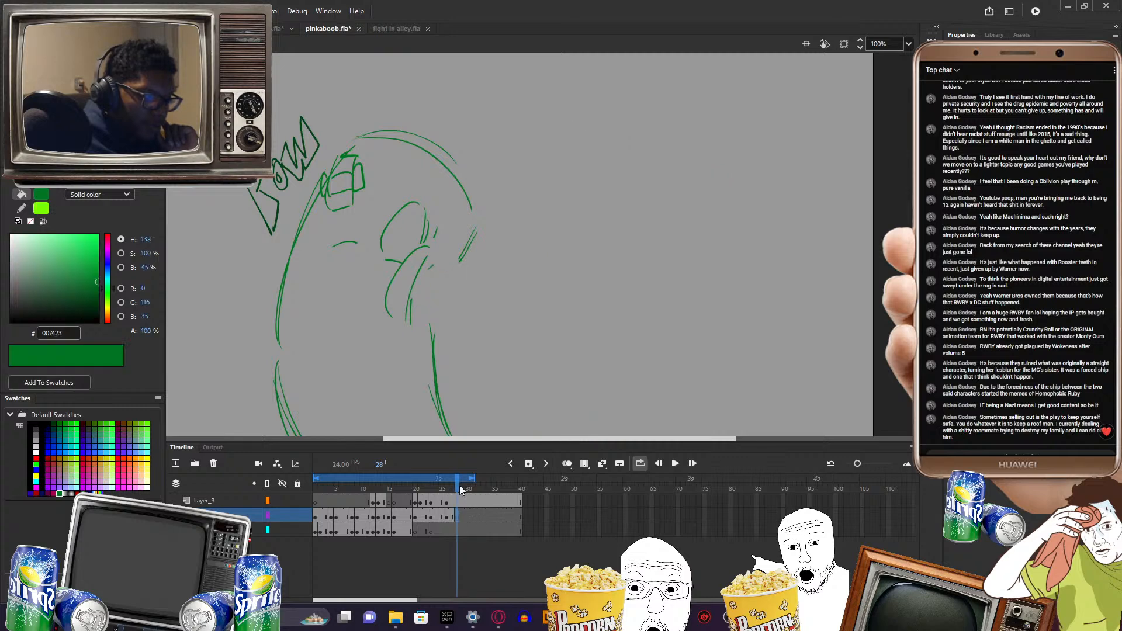
mouse_move(460, 489)
mouse_down()
mouse_move(447, 488)
mouse_move(456, 489)
mouse_up()
click(450, 514)
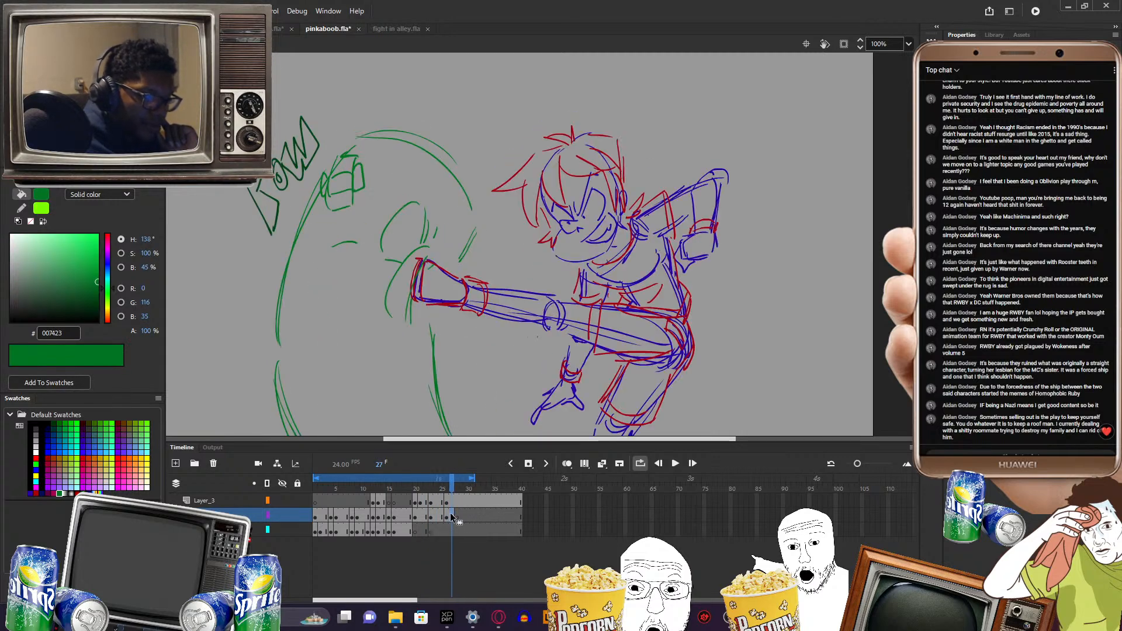
click(457, 516)
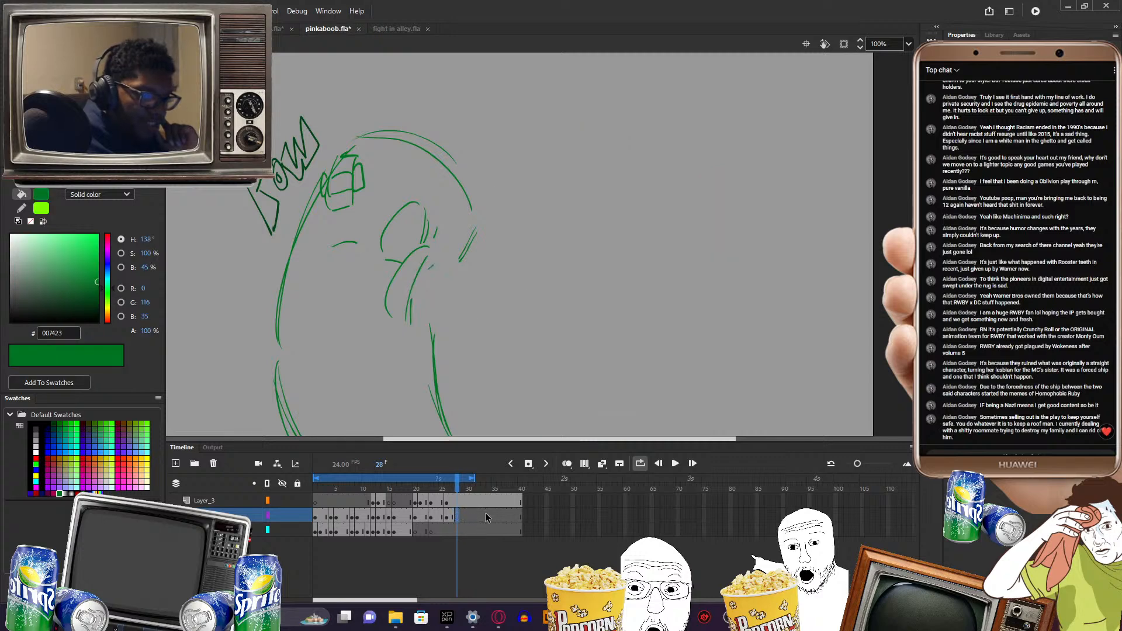
mouse_move(459, 490)
mouse_down()
mouse_move(442, 497)
mouse_move(458, 490)
mouse_up()
click(453, 515)
click(458, 517)
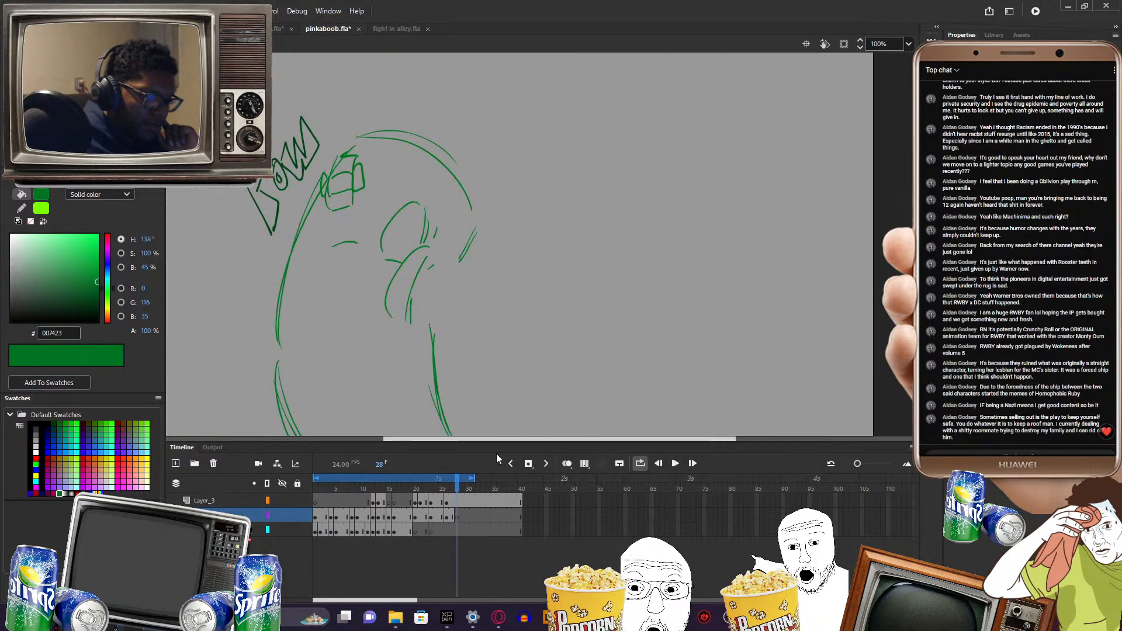
- Turn on onion skinning and sample the dark blue 2B03A5 line color from the kicking character on frame 27 for frame 28
click(567, 463)
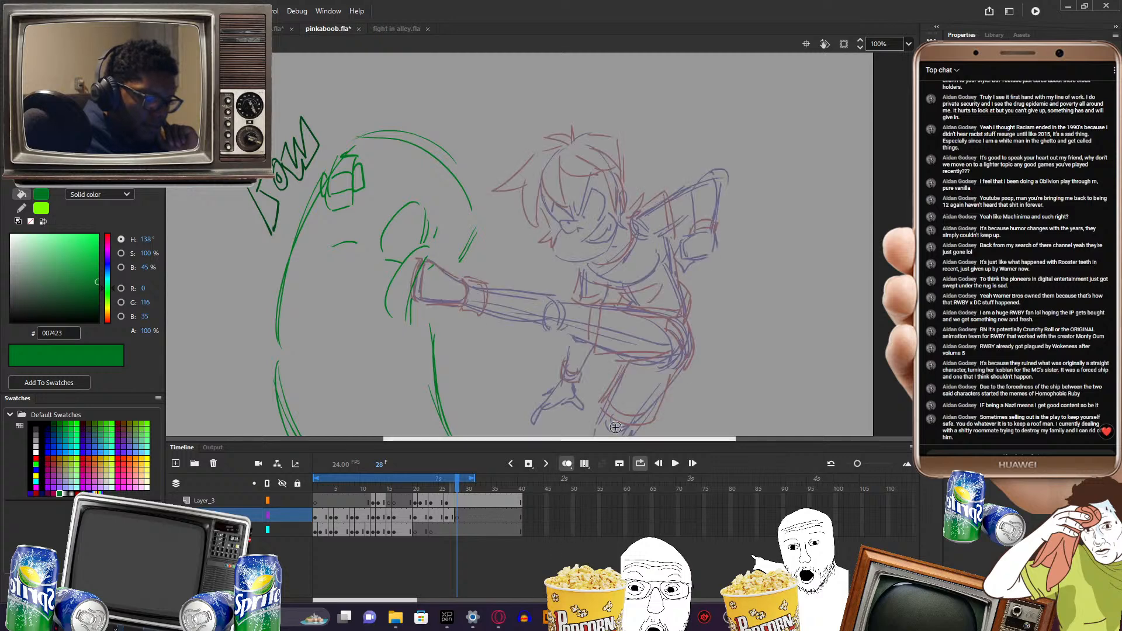
click(453, 491)
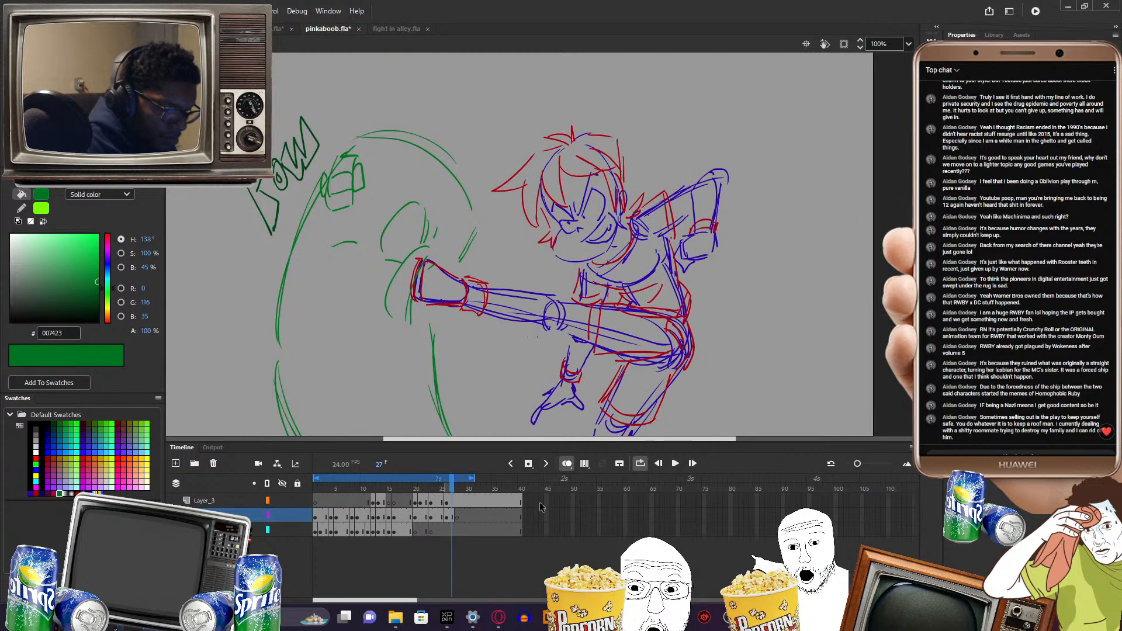
click(625, 224)
click(456, 489)
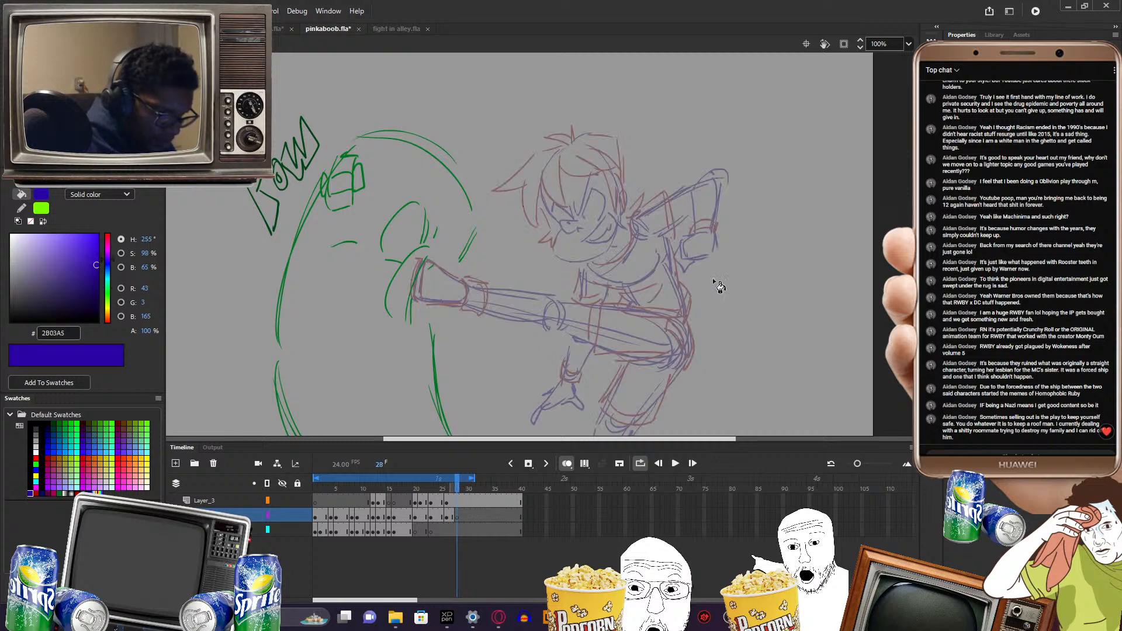
- Trace the kicking character's head outline, jaw and ear in dark blue over the onion skin on frame 28
mouse_move(567, 149)
mouse_down()
mouse_move(568, 242)
mouse_move(562, 232)
mouse_move(555, 256)
mouse_move(605, 249)
mouse_up()
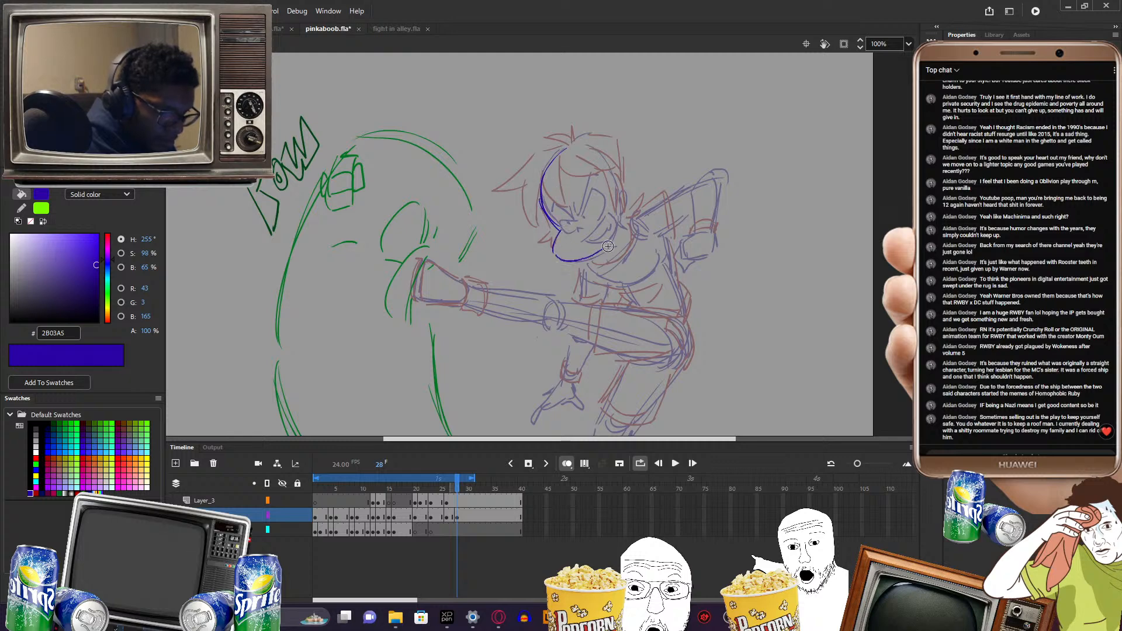
mouse_move(572, 153)
mouse_down()
mouse_move(619, 176)
mouse_move(600, 153)
mouse_move(612, 241)
mouse_up()
drag(621, 187, 621, 249)
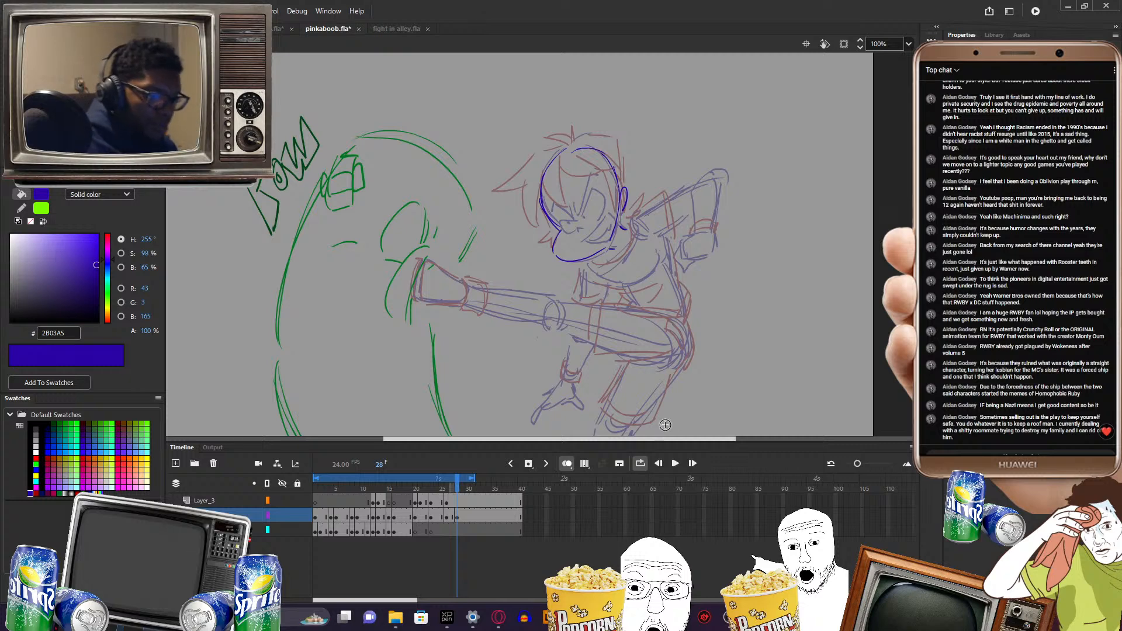
drag(704, 440, 706, 439)
drag(696, 284, 712, 326)
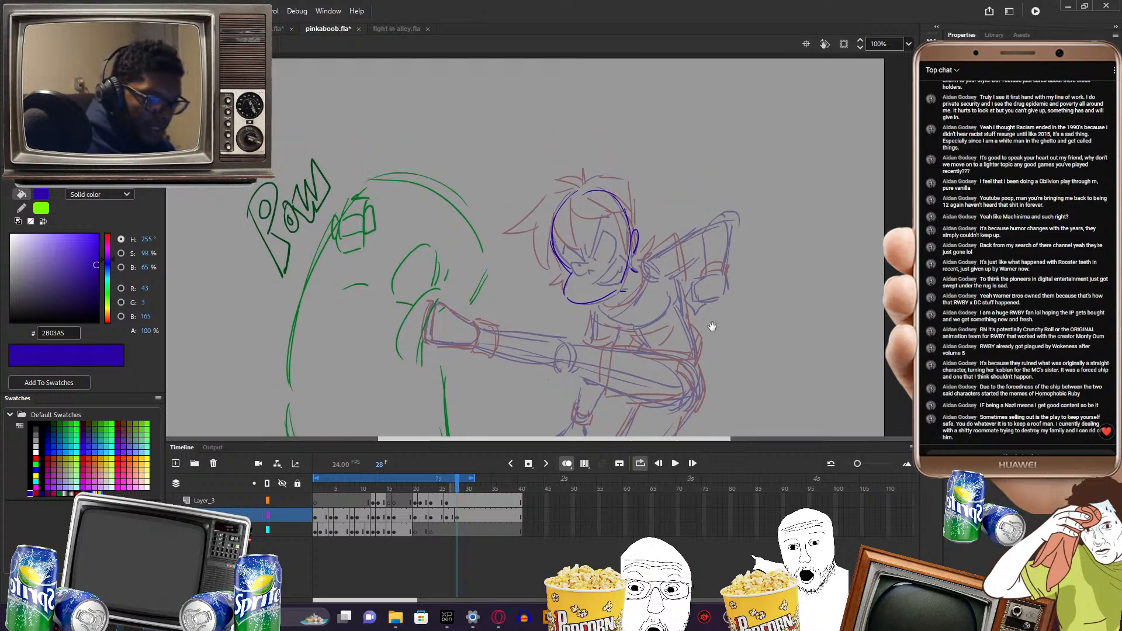
drag(603, 301, 643, 283)
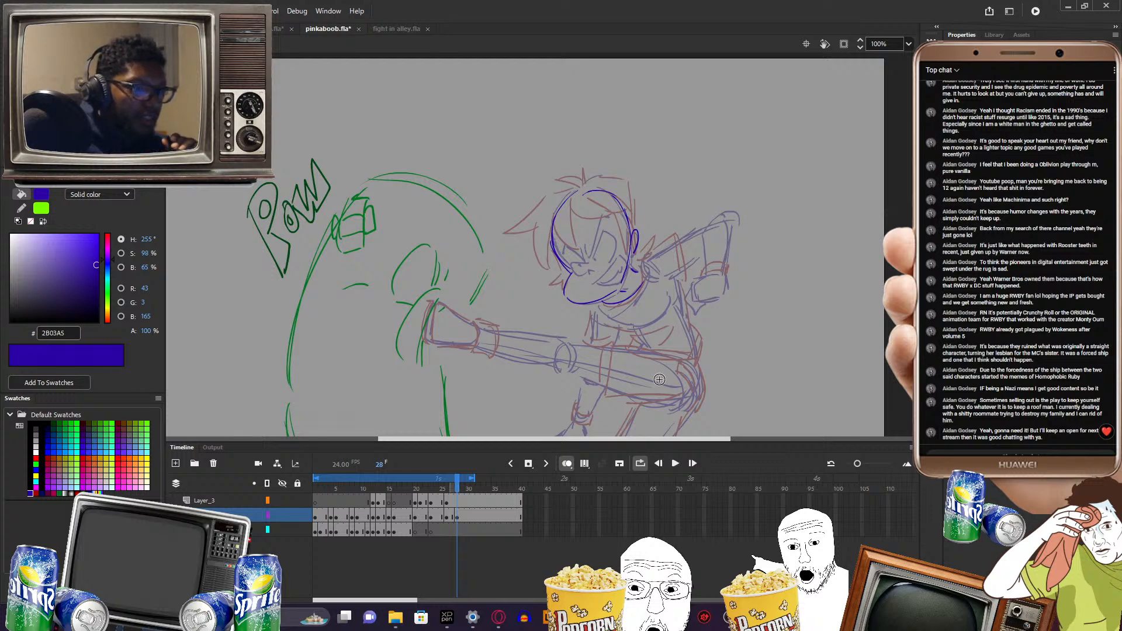
- Draw the collar, shoulder, chest and curved back line of the kicking character on frame 28
drag(718, 440, 722, 439)
drag(598, 309, 637, 334)
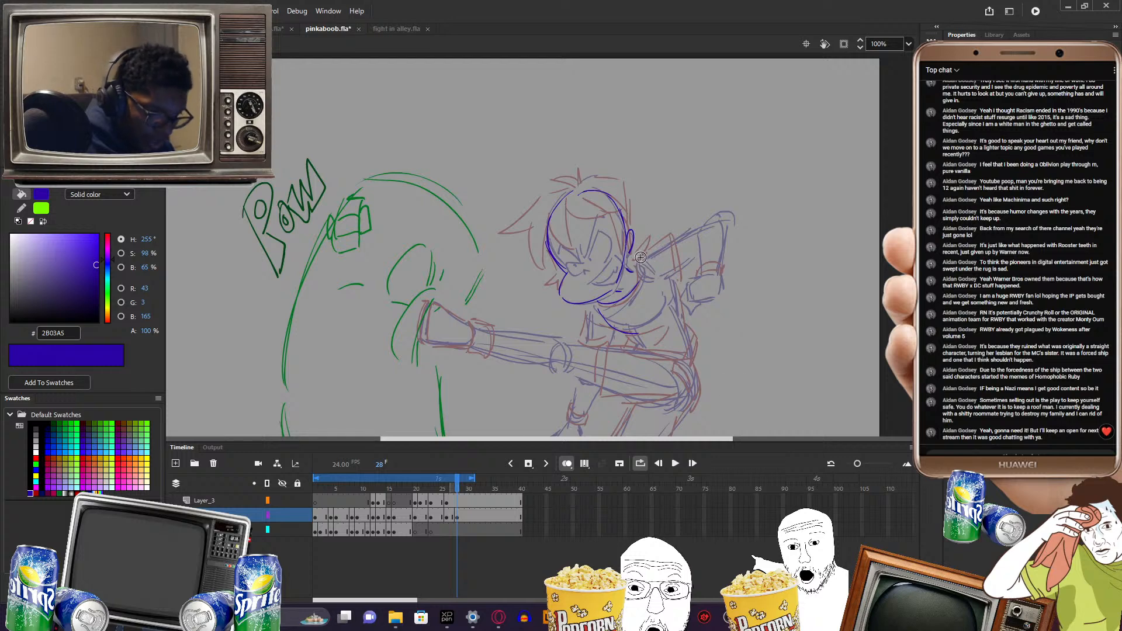
drag(641, 256, 672, 303)
drag(629, 335, 633, 345)
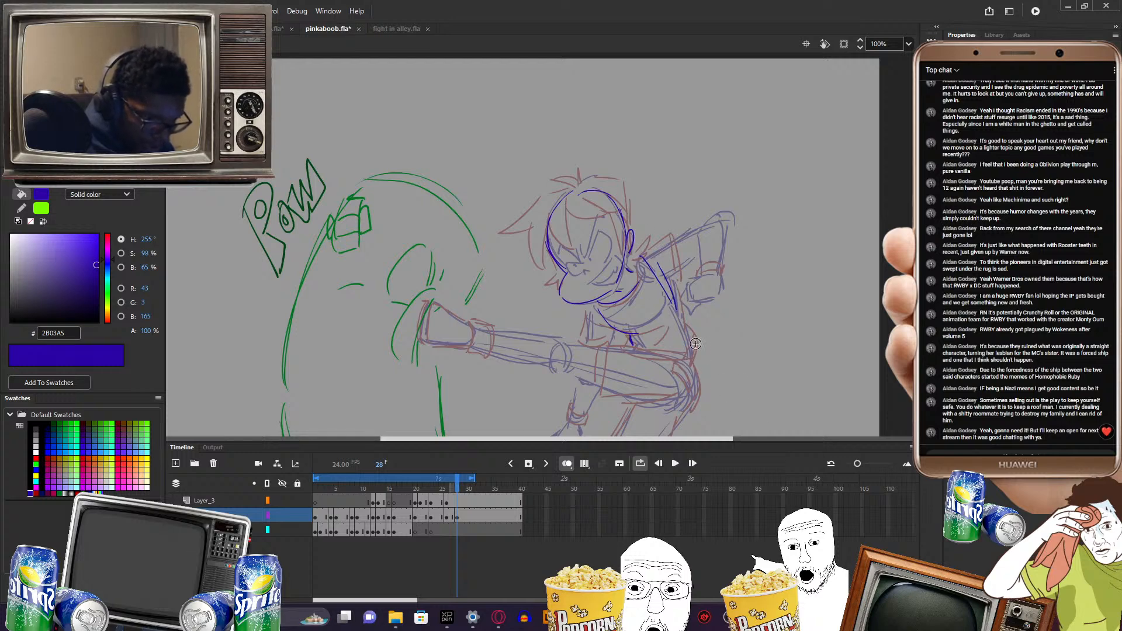
drag(680, 316, 697, 360)
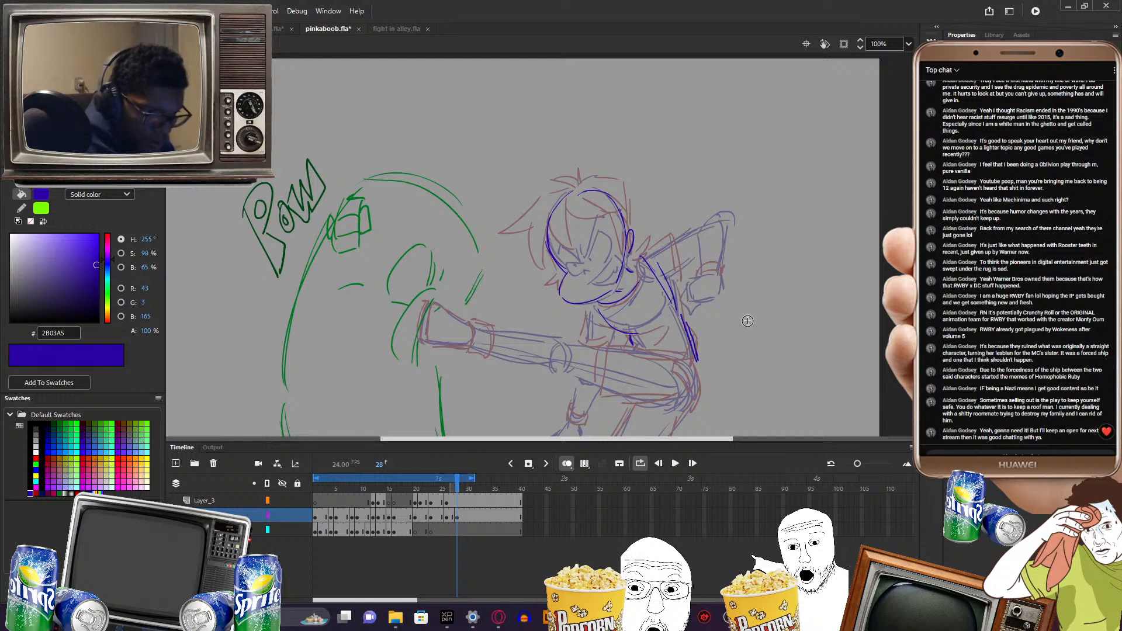
- Draw the raised back arm and its fist slightly inside the onion-skinned pose on frame 28, undoing stray strokes
drag(747, 321, 722, 345)
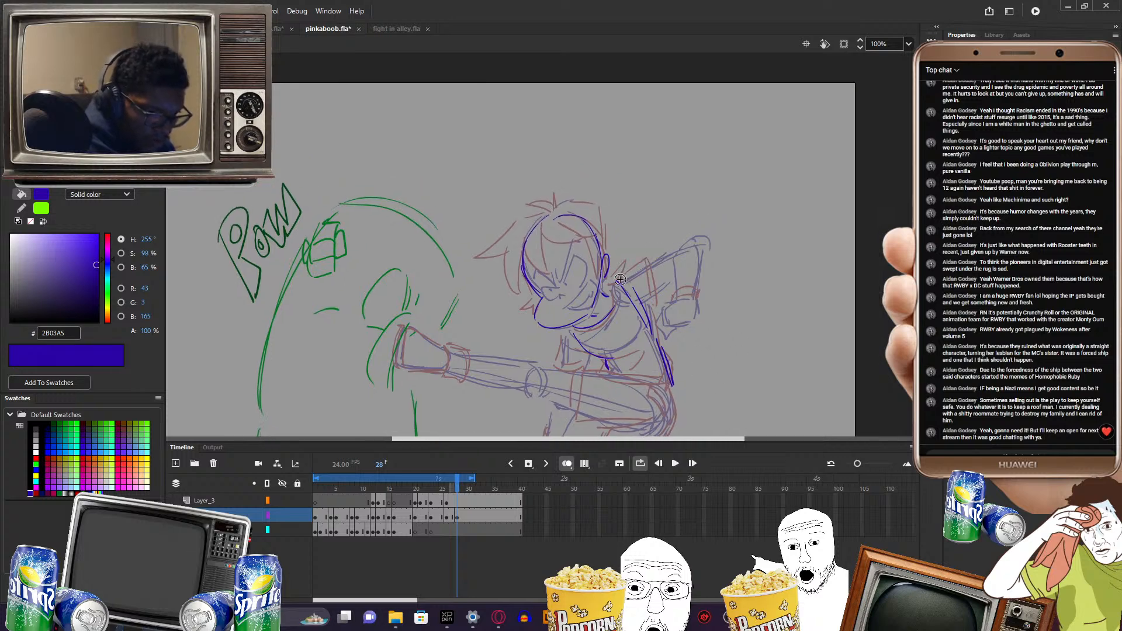
mouse_move(620, 279)
mouse_down()
mouse_move(657, 250)
mouse_move(662, 322)
mouse_move(656, 300)
mouse_move(661, 314)
mouse_move(690, 302)
mouse_up()
mouse_move(689, 301)
mouse_down()
mouse_move(688, 287)
mouse_move(688, 304)
mouse_move(658, 317)
mouse_up()
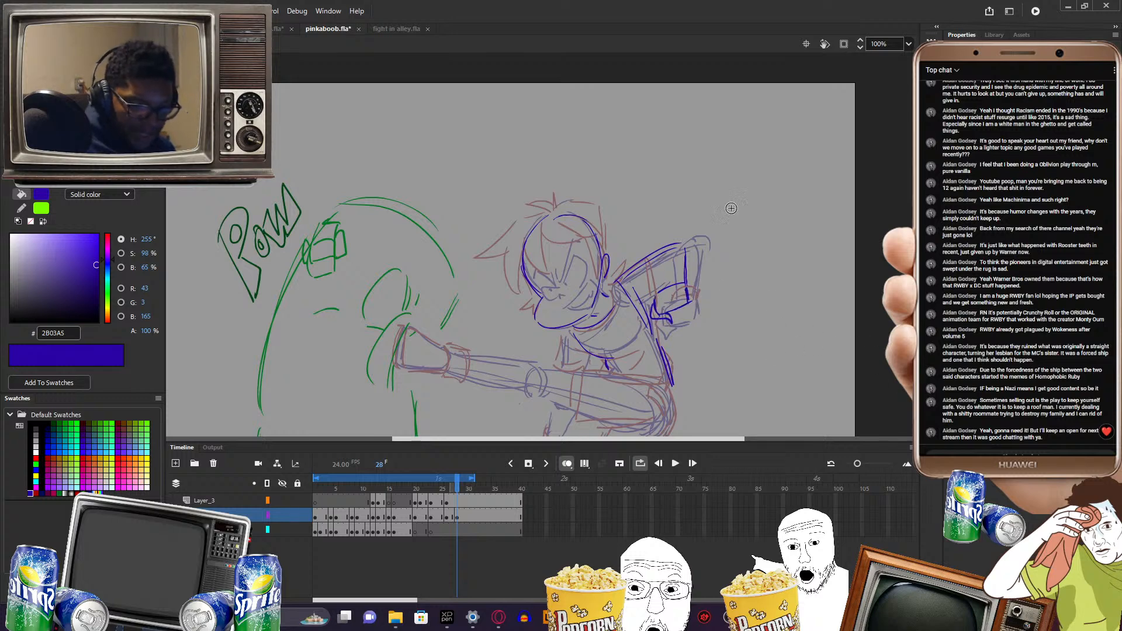
key(ctrl+z)
mouse_move(654, 305)
mouse_down()
mouse_move(656, 321)
mouse_move(679, 322)
mouse_up()
mouse_move(679, 322)
mouse_down()
mouse_move(666, 275)
mouse_move(684, 258)
mouse_move(687, 280)
mouse_move(642, 294)
mouse_move(658, 283)
mouse_up()
key(ctrl+z)
- Draw the extended kicking leg on frame 28, including the foot, shin, knee and thigh
drag(715, 325, 744, 322)
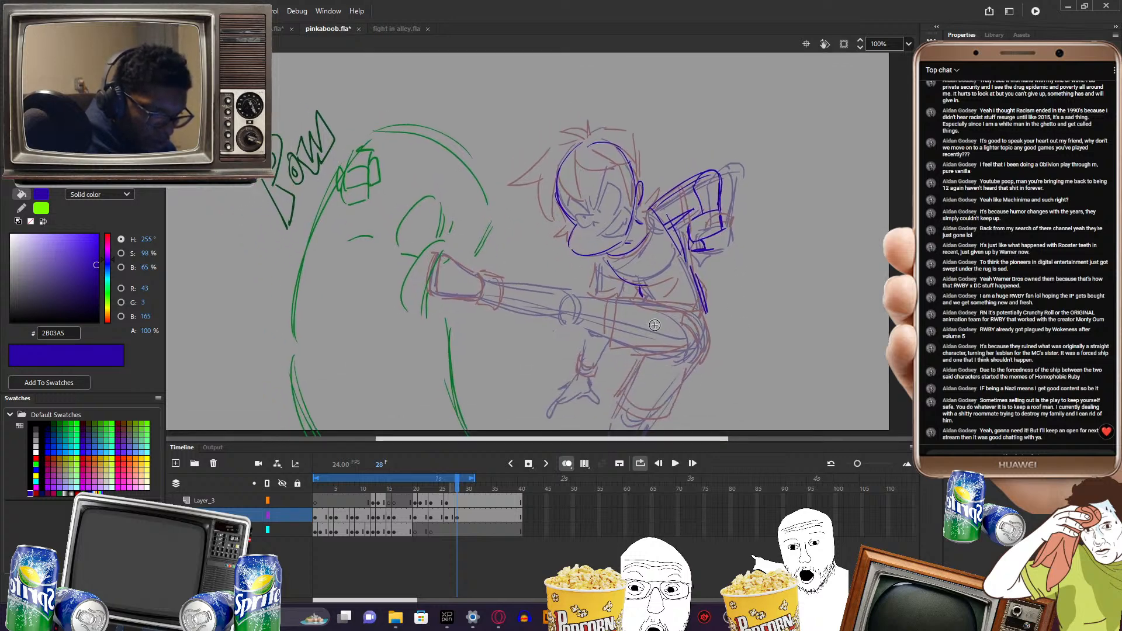
mouse_move(436, 255)
mouse_down()
mouse_move(438, 293)
mouse_move(477, 295)
mouse_move(481, 276)
mouse_move(481, 298)
mouse_move(561, 316)
mouse_up()
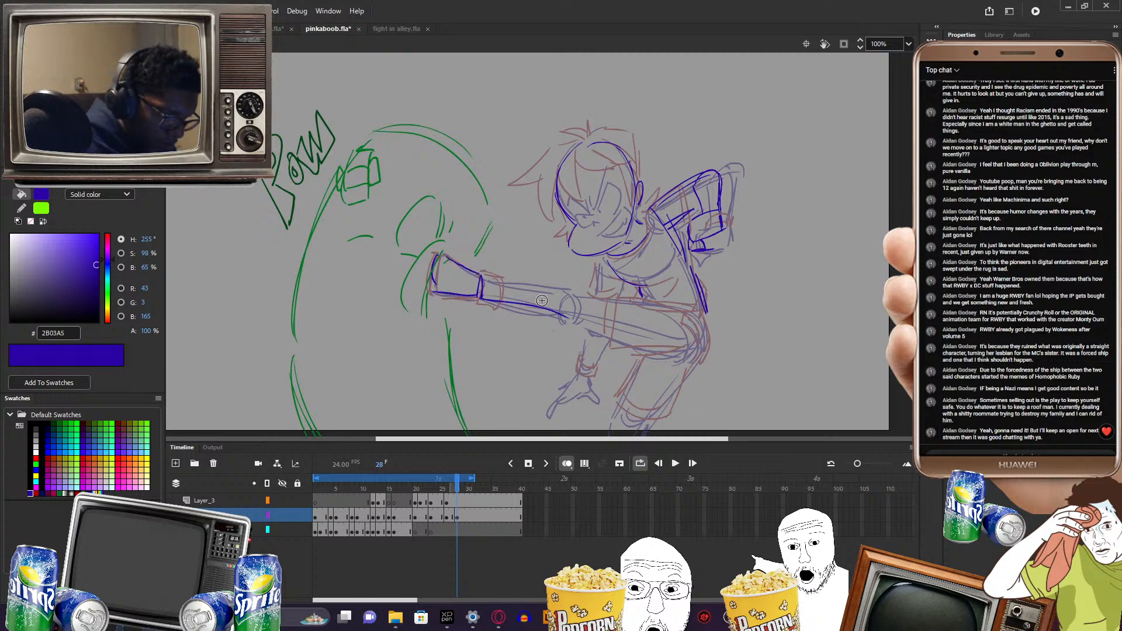
mouse_move(481, 298)
mouse_down()
mouse_move(554, 319)
mouse_move(567, 292)
mouse_move(578, 320)
mouse_move(687, 356)
mouse_move(631, 350)
mouse_up()
mouse_move(589, 292)
mouse_down()
mouse_move(686, 314)
mouse_move(699, 354)
mouse_up()
- Draw the supporting leg, the front of the torso, and the lowered front arm with its open hand on frame 28
scroll(724, 347, down, 3)
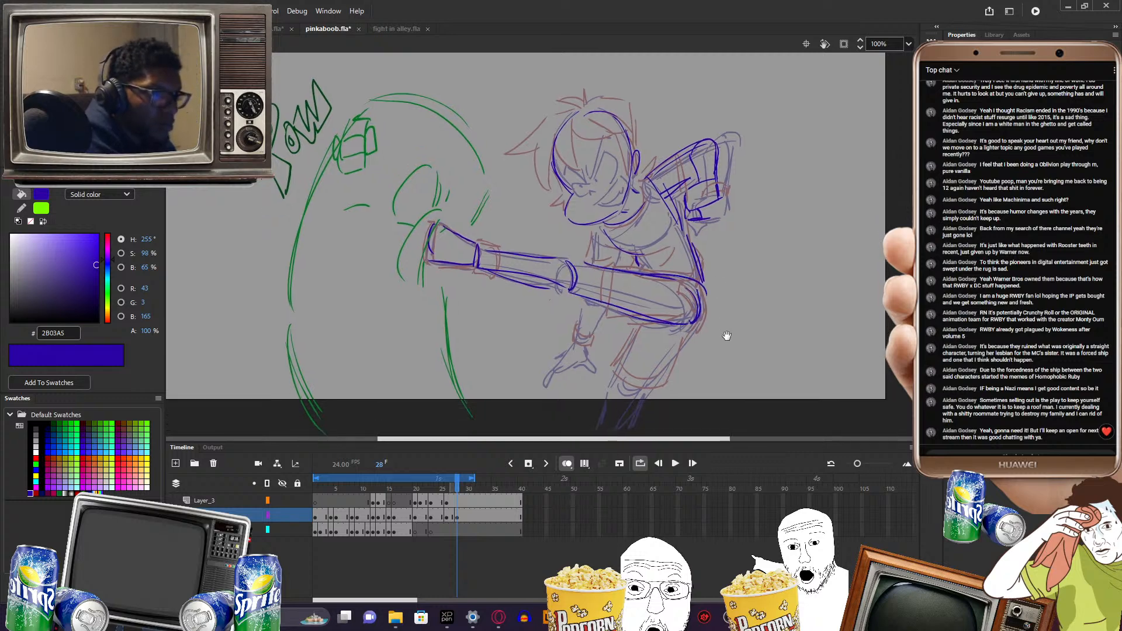
mouse_move(617, 370)
mouse_down()
mouse_move(636, 373)
mouse_move(693, 309)
mouse_move(633, 407)
mouse_move(603, 401)
mouse_up()
drag(610, 276, 638, 315)
drag(627, 252, 623, 280)
mouse_move(613, 322)
mouse_down()
mouse_move(598, 364)
mouse_move(616, 367)
mouse_up()
mouse_move(636, 330)
mouse_down()
mouse_move(618, 360)
mouse_move(634, 326)
mouse_up()
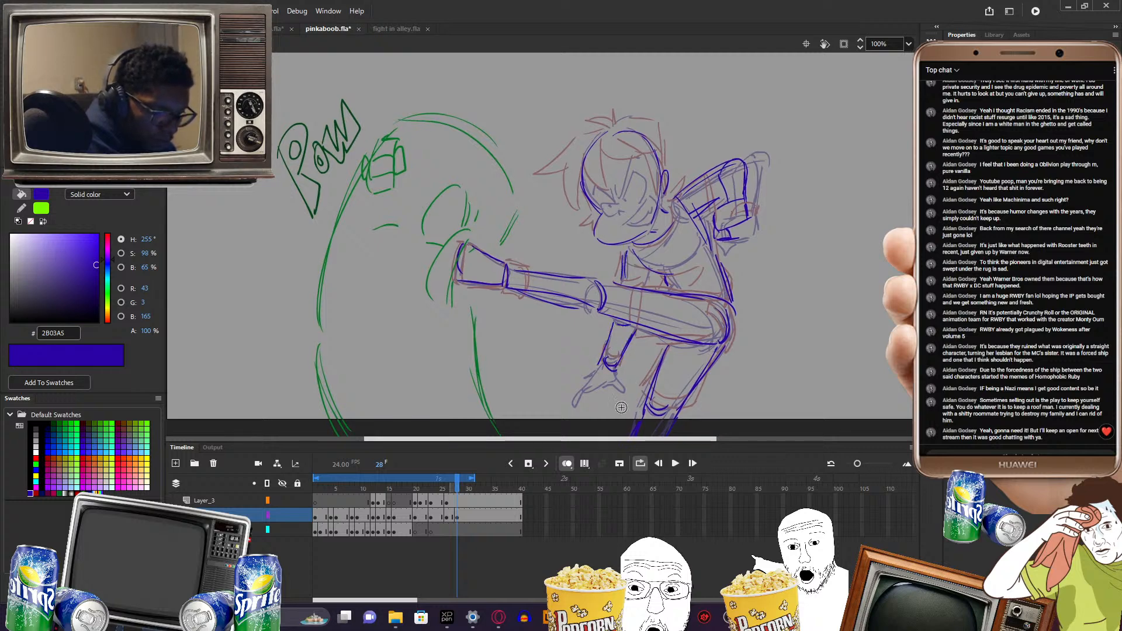
mouse_move(600, 369)
mouse_down()
mouse_move(622, 385)
mouse_move(618, 372)
mouse_move(584, 375)
mouse_move(575, 403)
mouse_up()
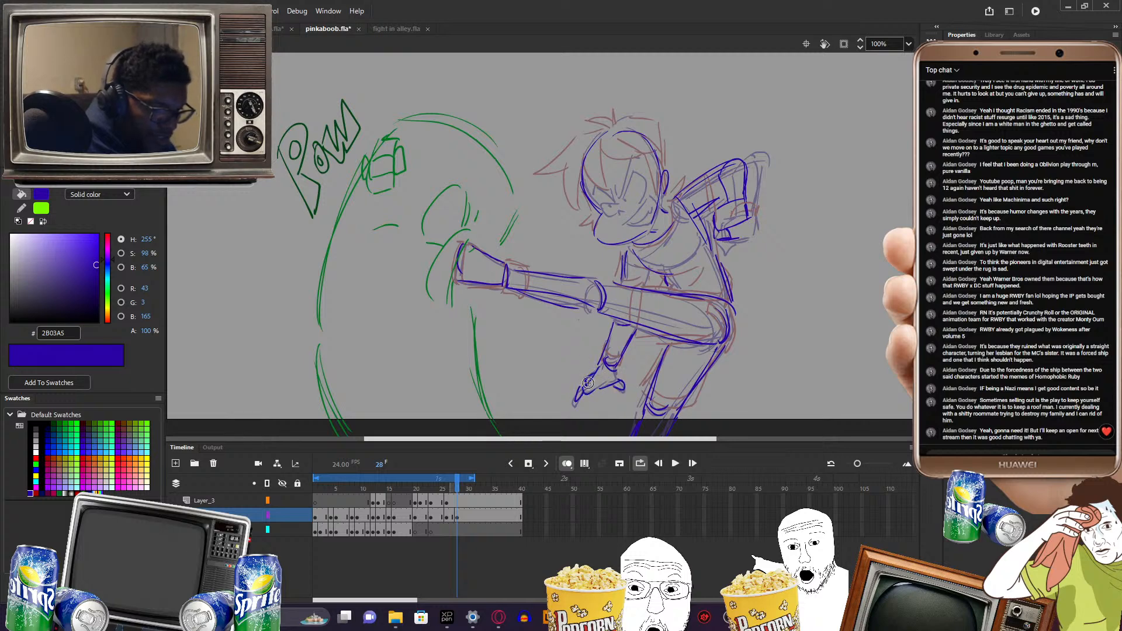
- Draw the angry eyes, brows, nose and toothy grin on the kicking character's face on frame 28
drag(802, 356, 781, 367)
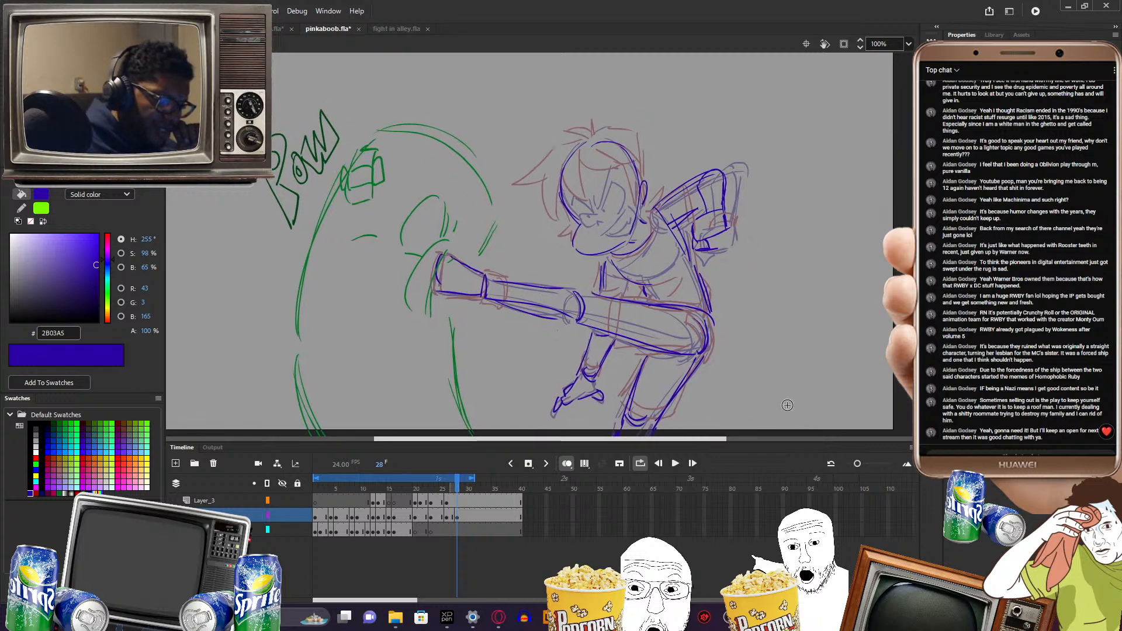
mouse_move(457, 485)
mouse_down()
mouse_move(441, 486)
mouse_move(458, 489)
mouse_up()
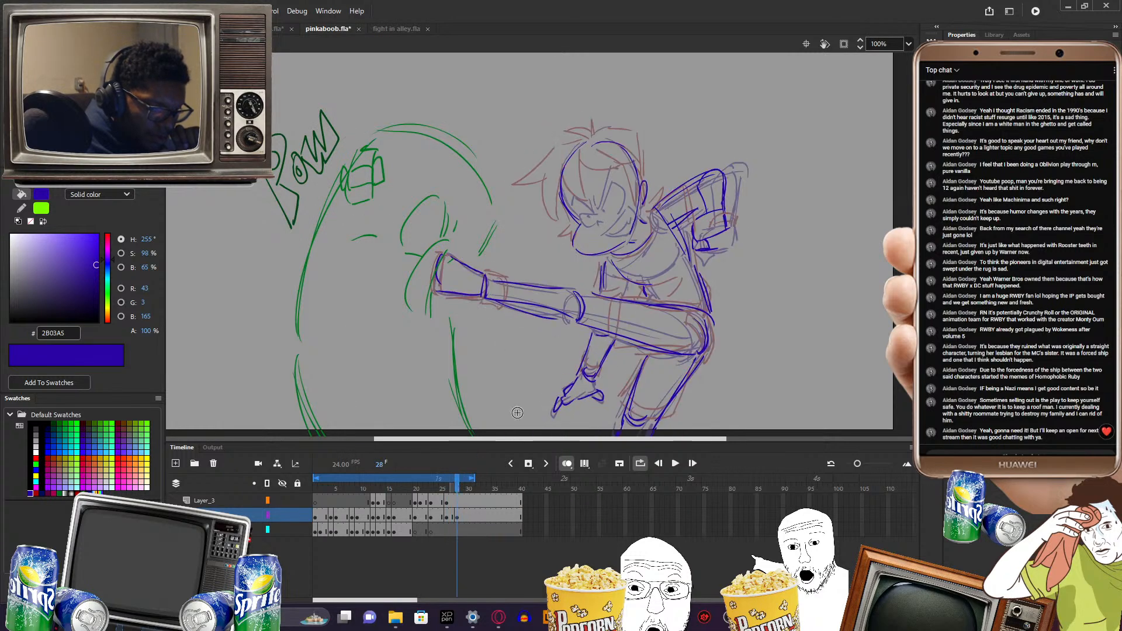
drag(600, 201, 611, 168)
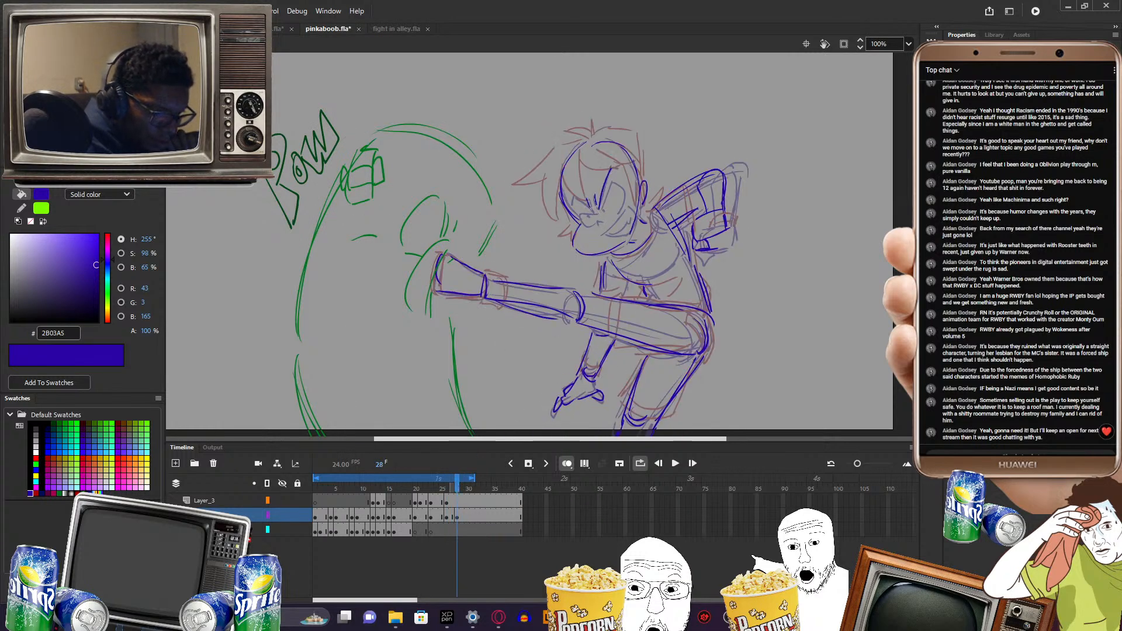
mouse_move(565, 200)
mouse_down()
mouse_move(592, 209)
mouse_move(612, 183)
mouse_move(623, 202)
mouse_move(579, 216)
mouse_move(628, 232)
mouse_up()
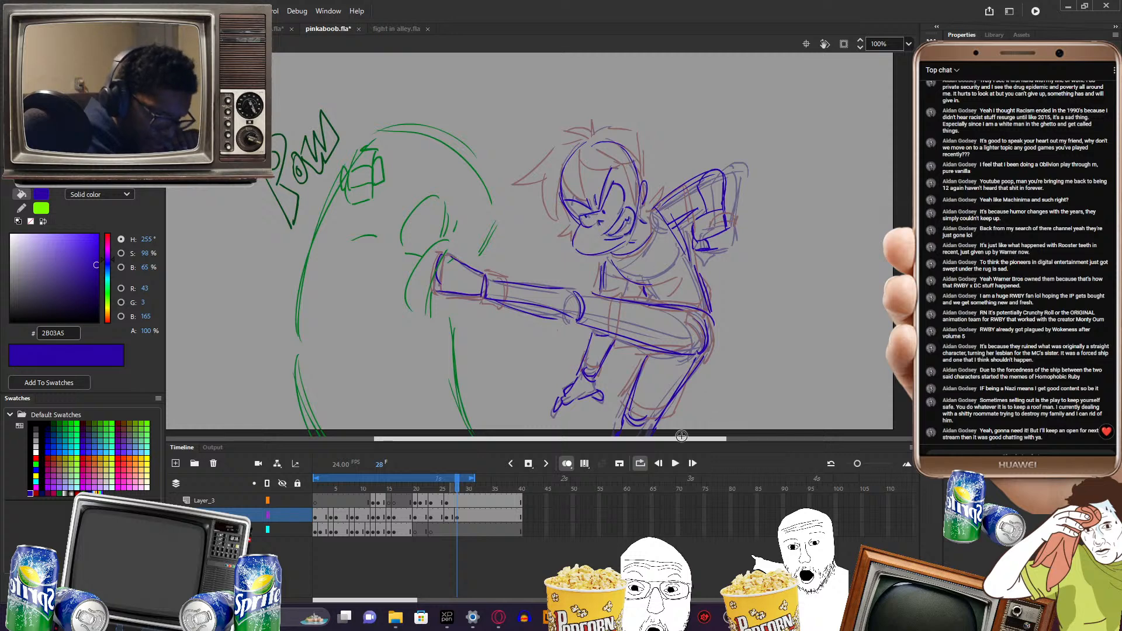
- Flip through the preceding frames, then turn off onion skinning and compare the new drawing on frame 28 with frame 27
key(comma)
key(comma)
key(comma)
key(period)
key(period)
key(period)
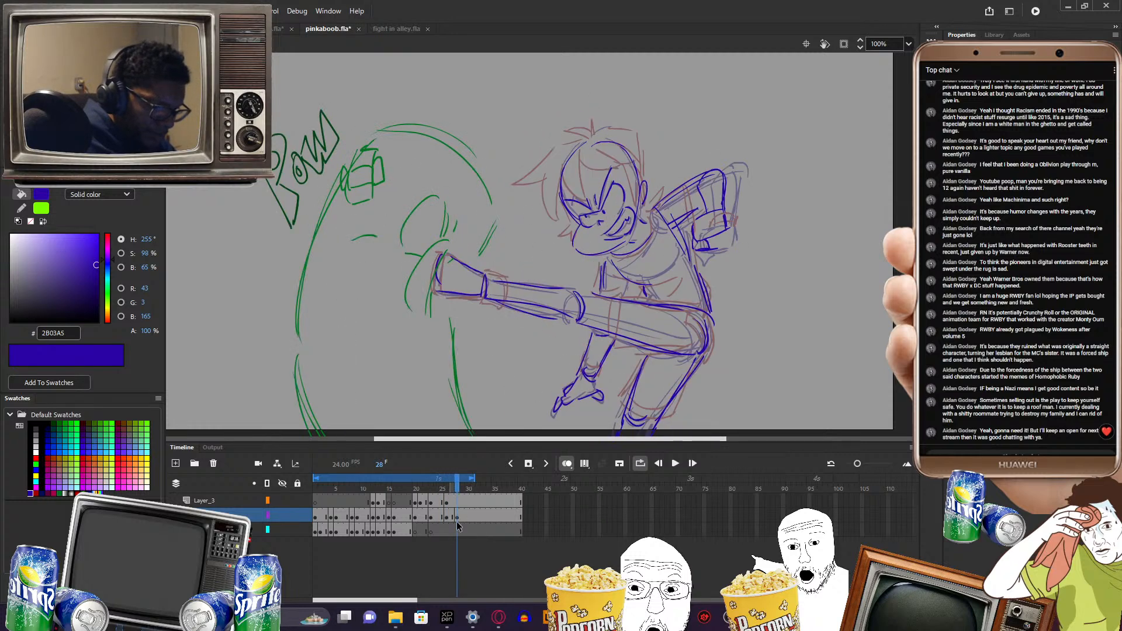
click(458, 517)
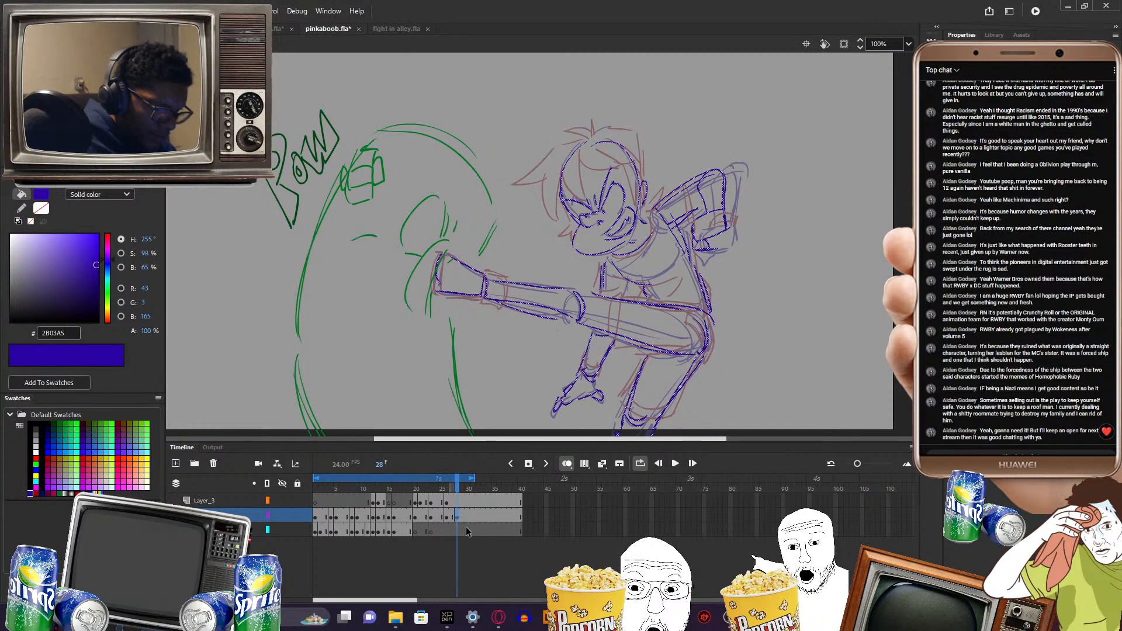
click(567, 464)
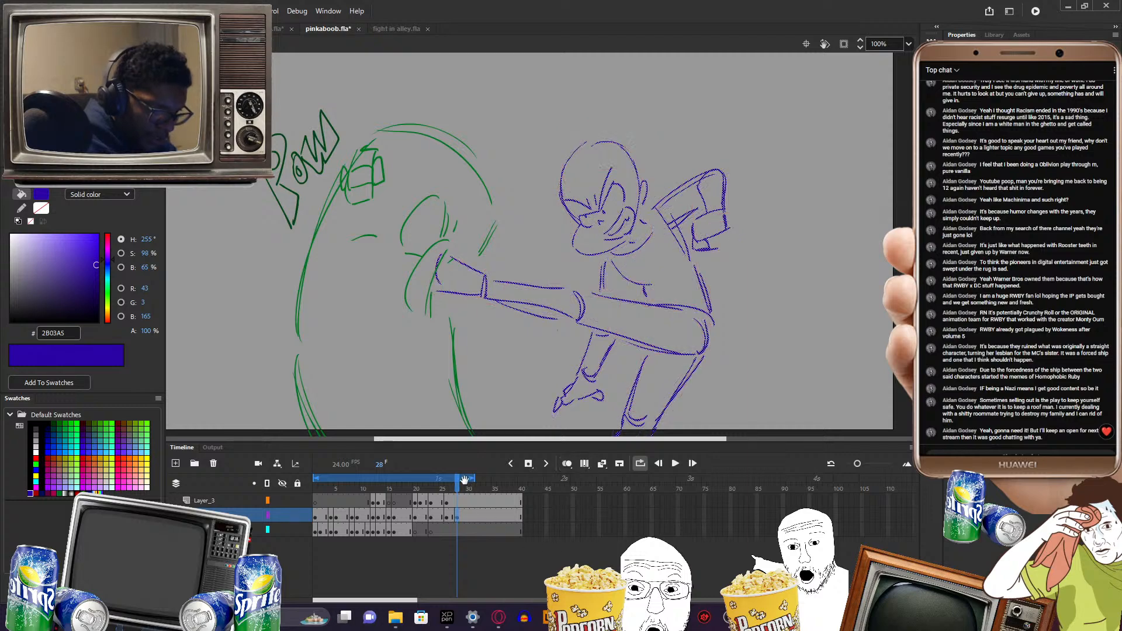
mouse_move(464, 479)
mouse_down()
mouse_move(414, 485)
mouse_move(456, 491)
mouse_move(431, 499)
mouse_move(464, 494)
mouse_move(426, 509)
mouse_move(462, 501)
mouse_move(437, 503)
mouse_move(451, 496)
mouse_up()
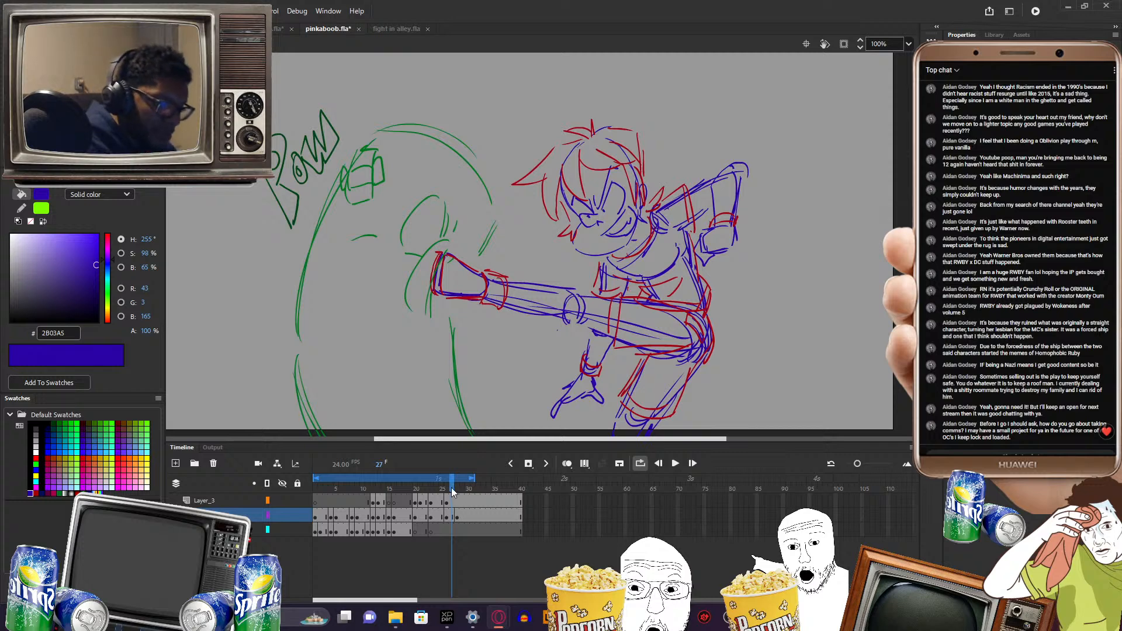
- Squash the green character slightly downward from its top edge on frame 21 with Free Transform
mouse_move(451, 492)
mouse_down()
mouse_move(414, 492)
mouse_move(462, 492)
mouse_move(403, 492)
mouse_move(453, 494)
mouse_move(410, 493)
mouse_move(431, 497)
mouse_move(419, 500)
mouse_up()
click(420, 519)
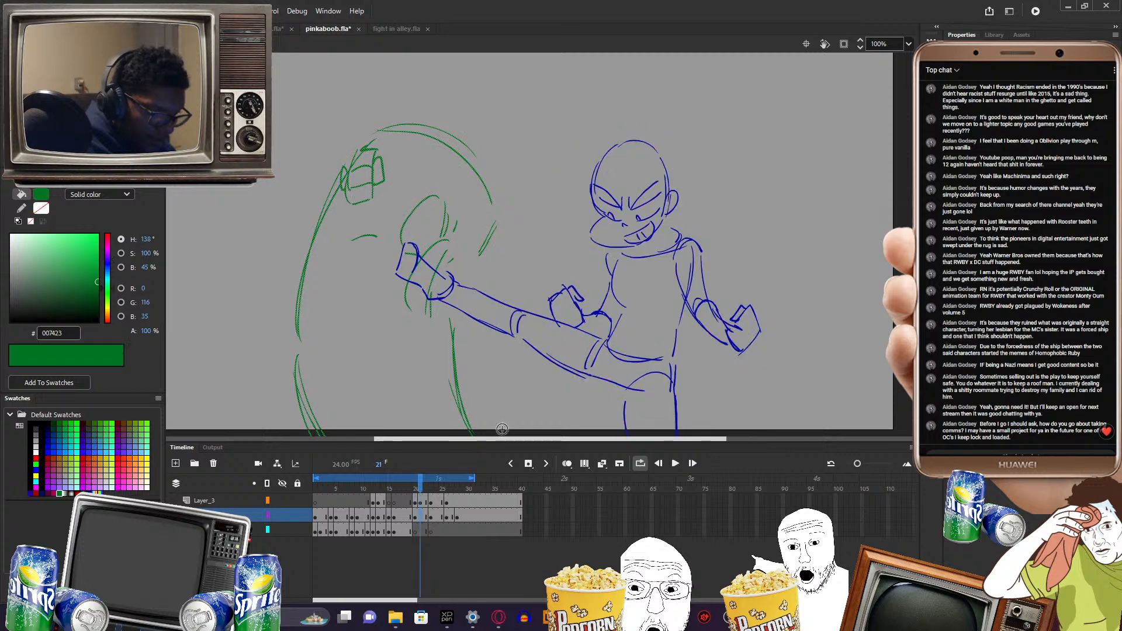
key(q)
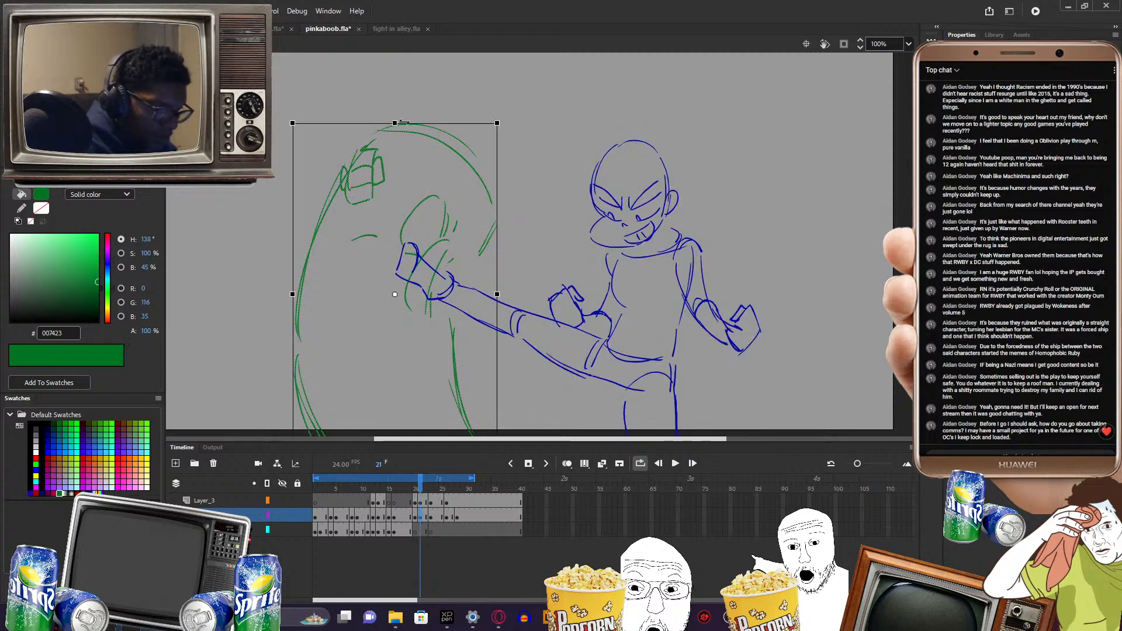
drag(395, 125, 395, 130)
click(414, 108)
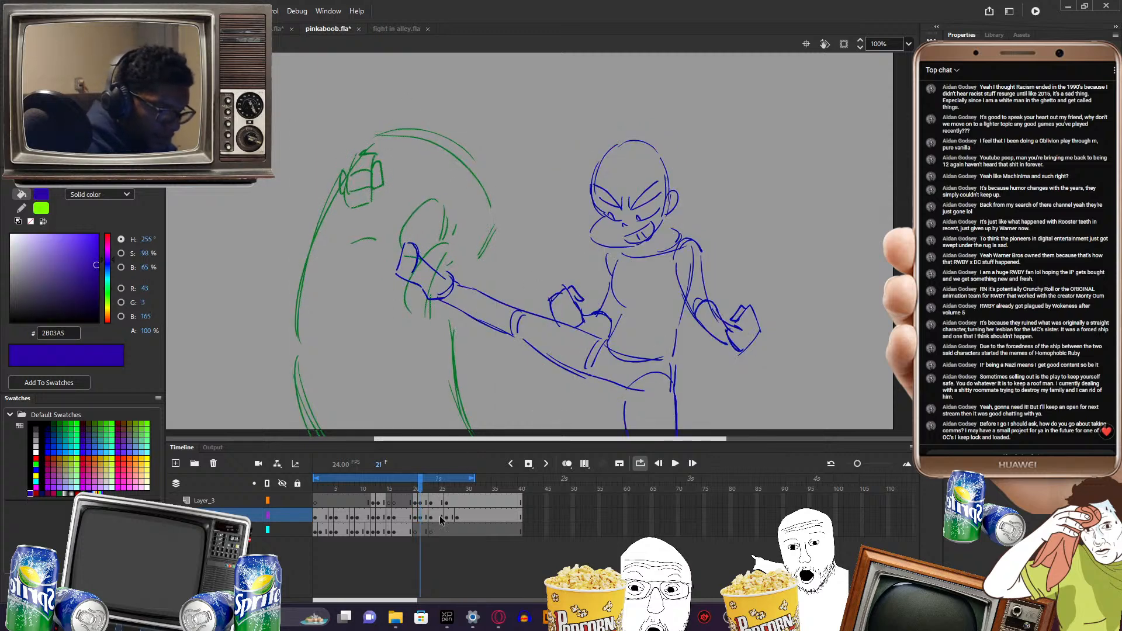
- Add a Layer_3 keyframe at frame 28, squash the green character and POW lettering slightly downward, and play the animation from near the start
drag(421, 488, 459, 482)
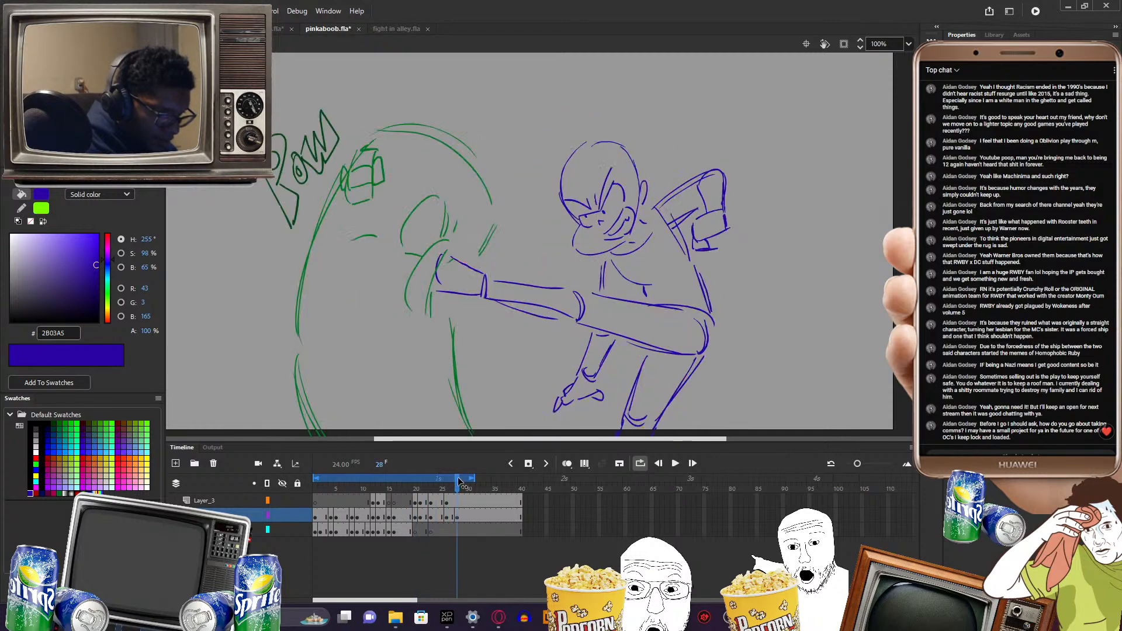
click(457, 501)
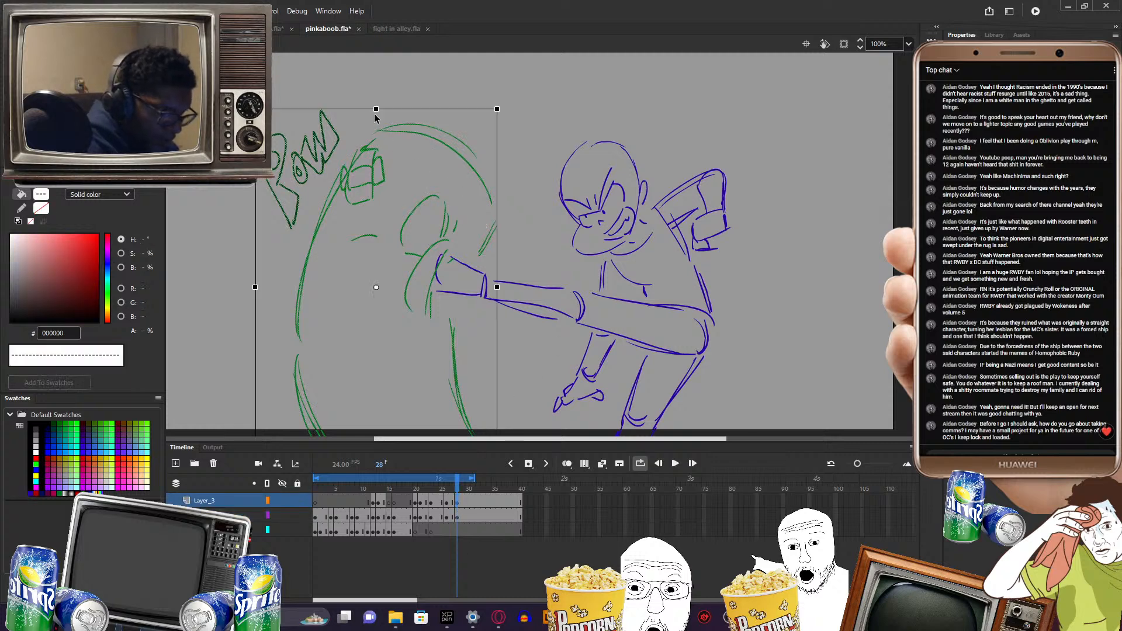
drag(373, 120, 371, 124)
click(394, 96)
drag(457, 493, 325, 491)
key(Return)
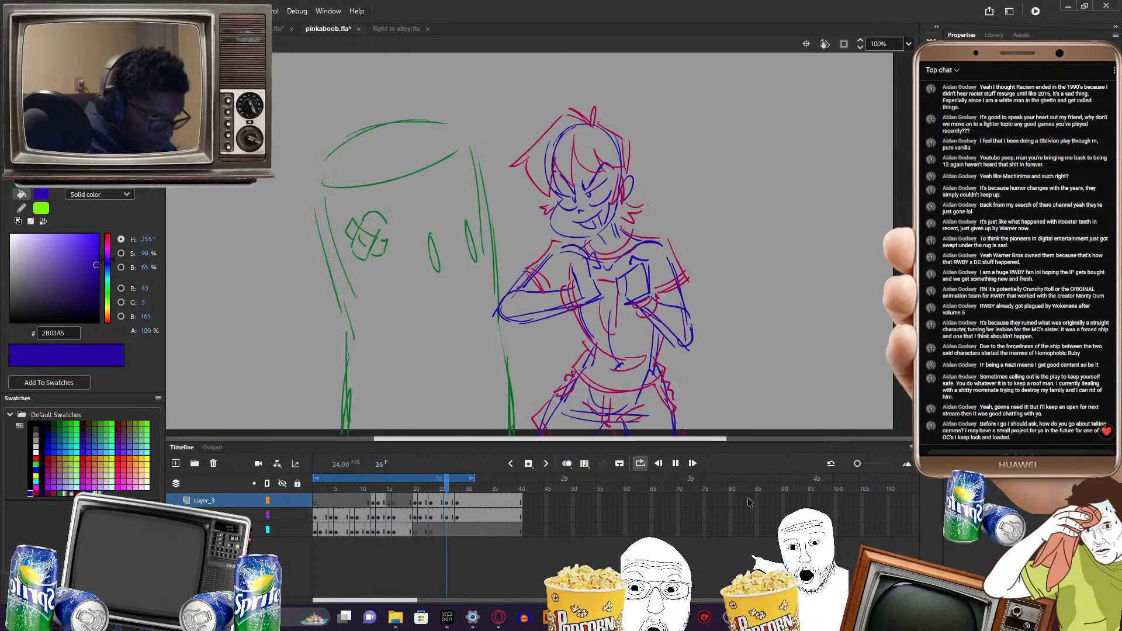
- Stop the playback, add Layer_4 above the drawings, and draw three small red stars beside the kicking foot on frame 20
key(Return)
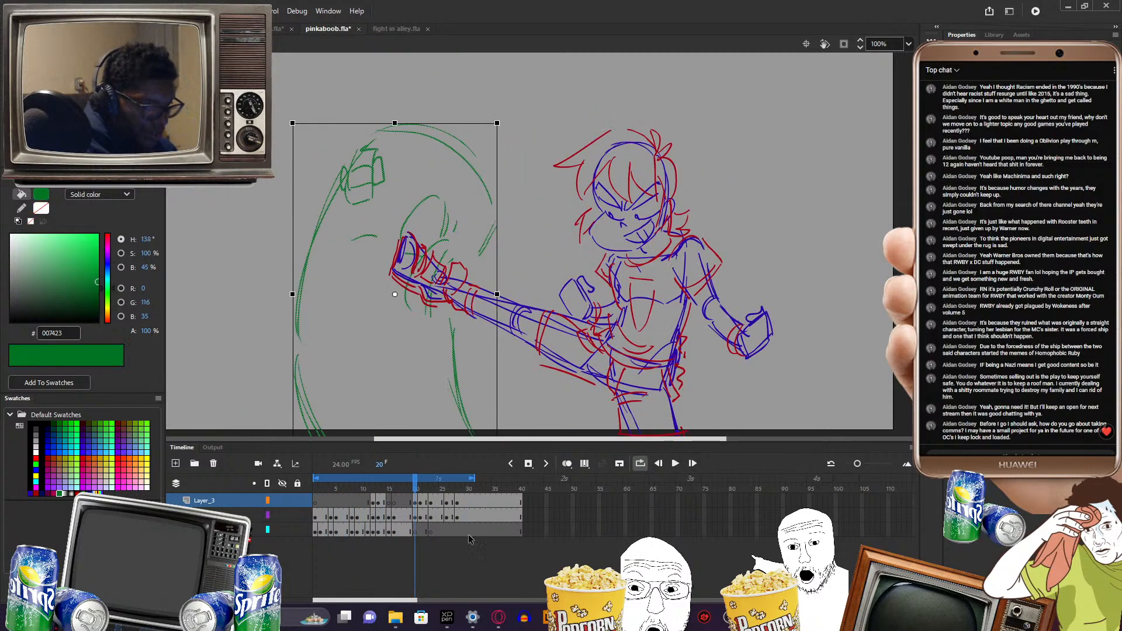
click(416, 501)
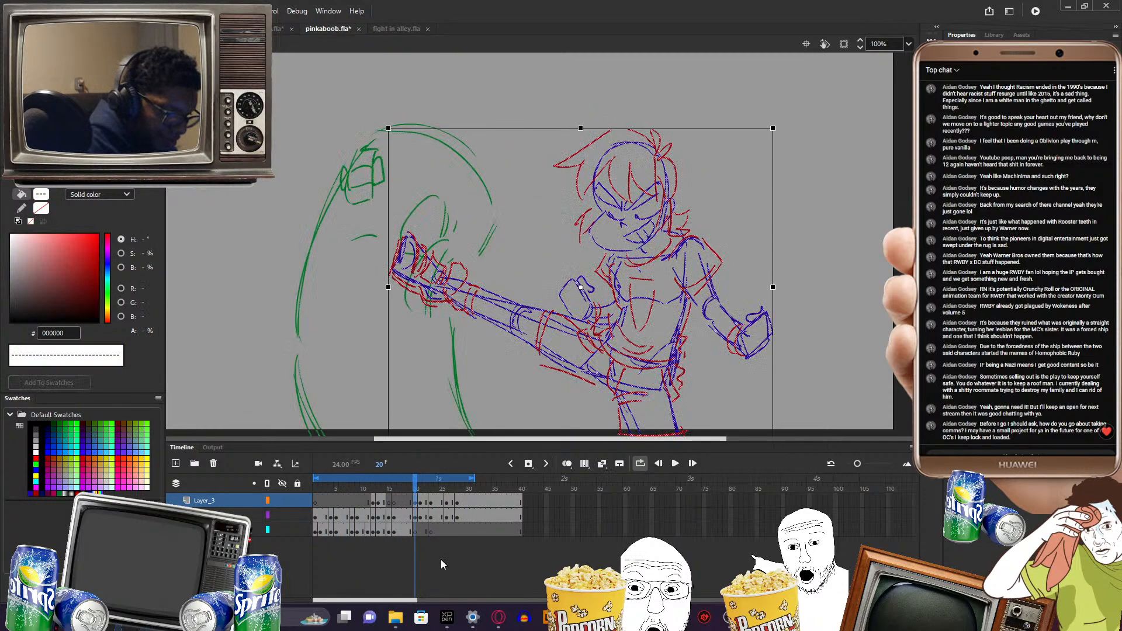
click(175, 463)
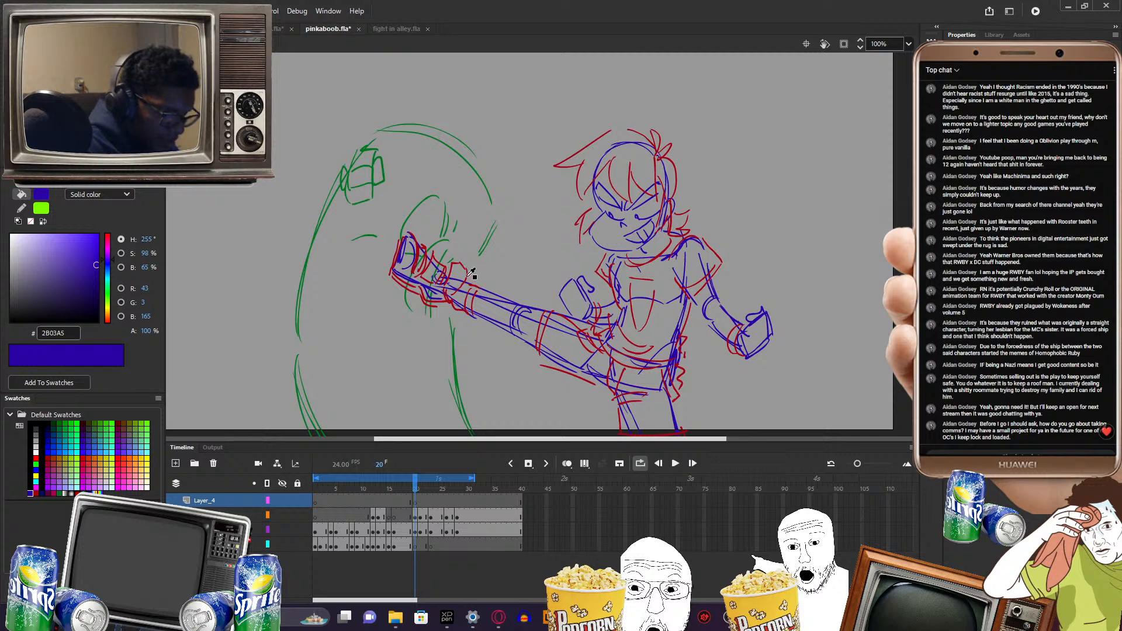
click(470, 274)
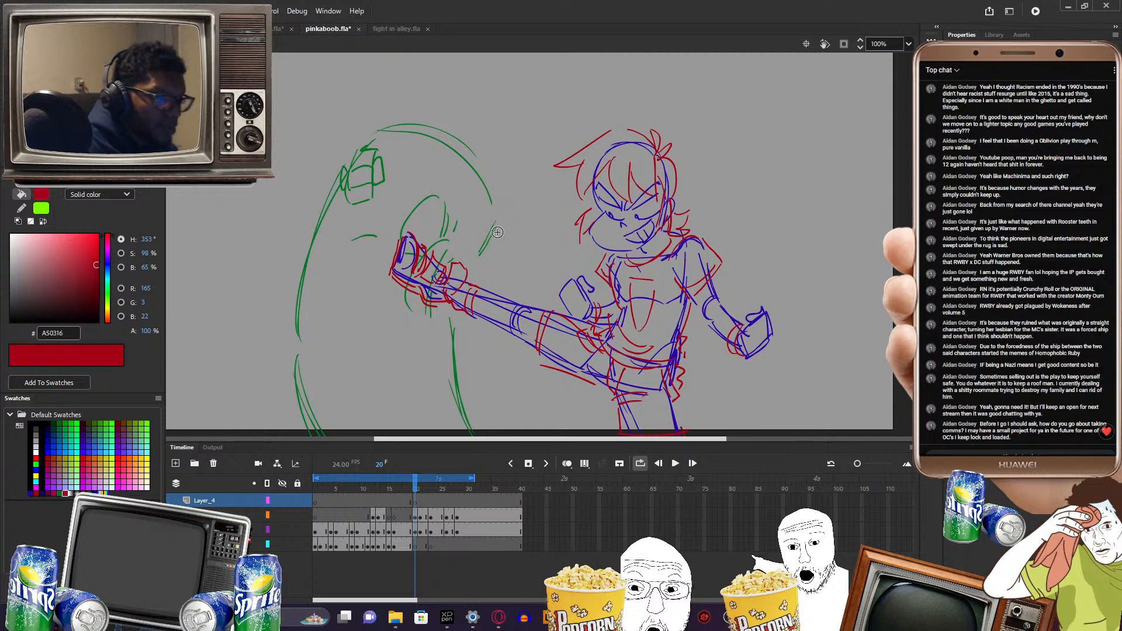
drag(509, 231, 473, 254)
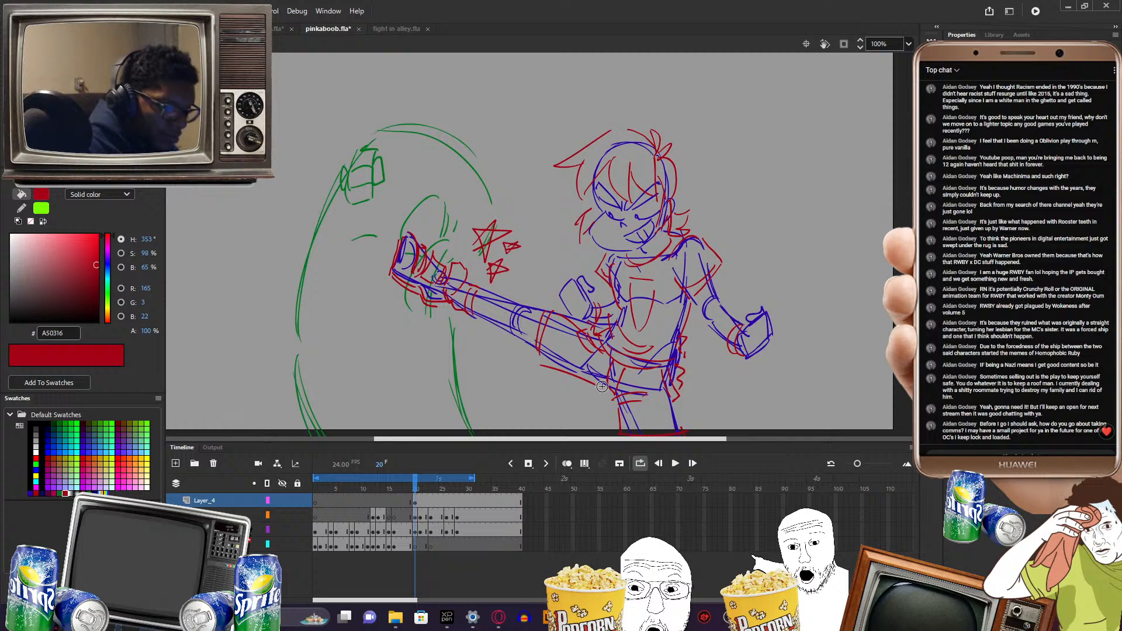
- Draw three larger, more spread-out red stars on Layer_4 at frame 21 and end them with a blank keyframe at frame 23
click(419, 498)
key(F7)
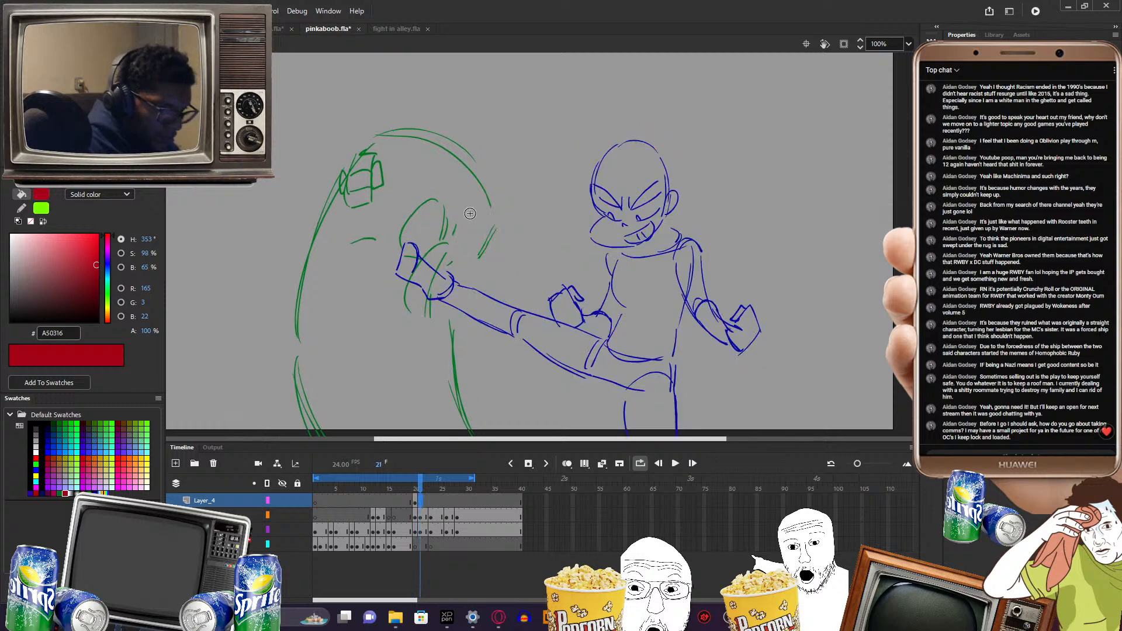
drag(470, 218, 466, 221)
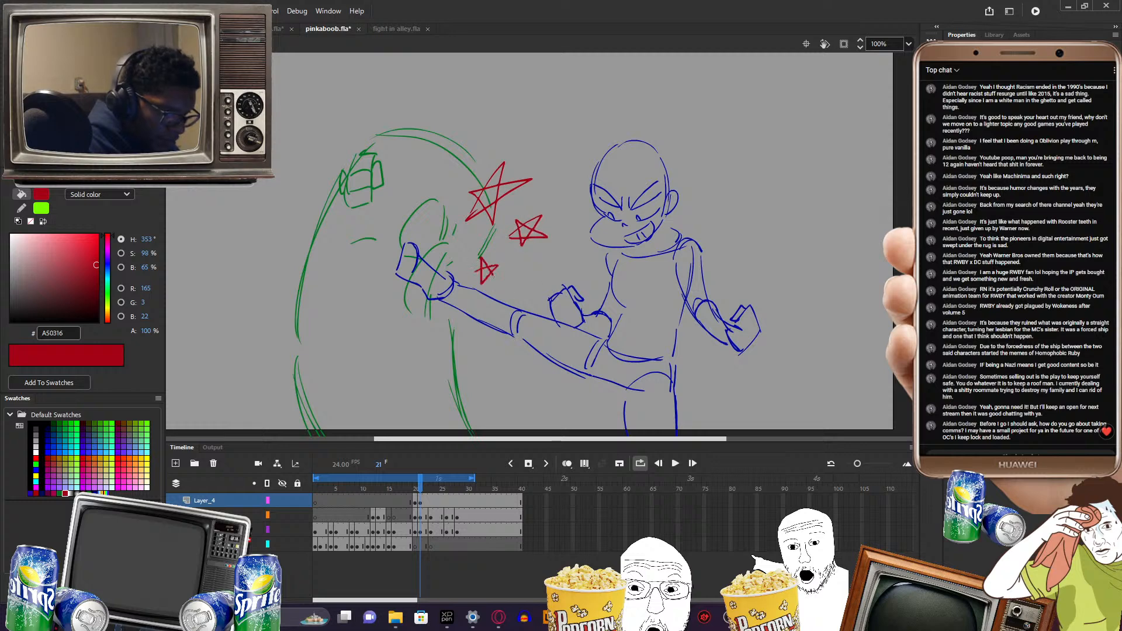
drag(419, 489, 426, 491)
click(426, 502)
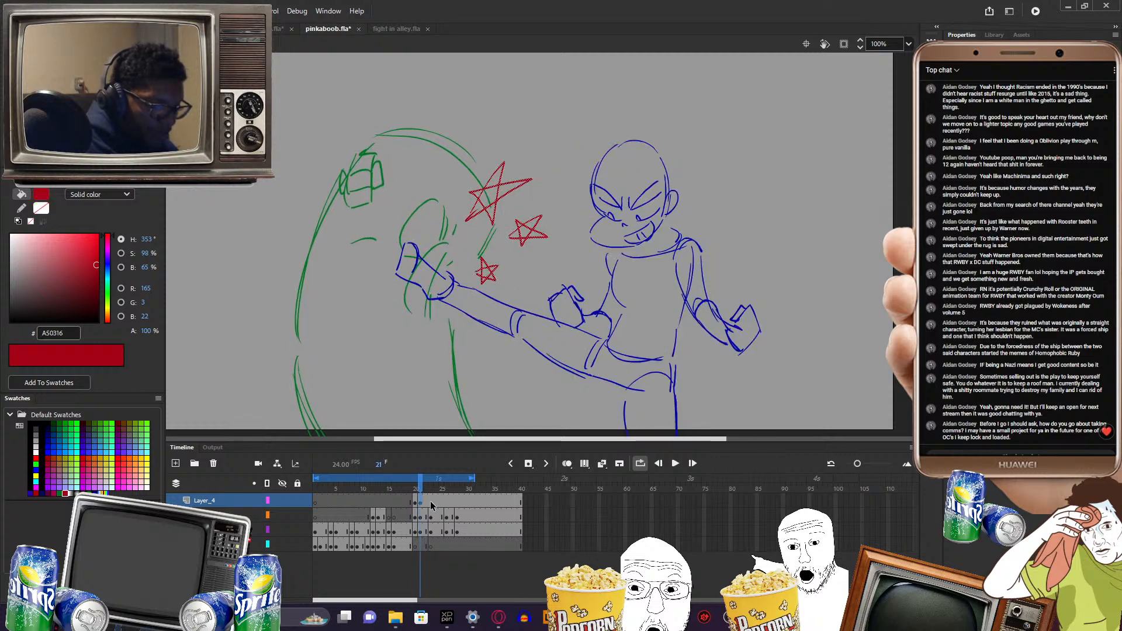
click(431, 502)
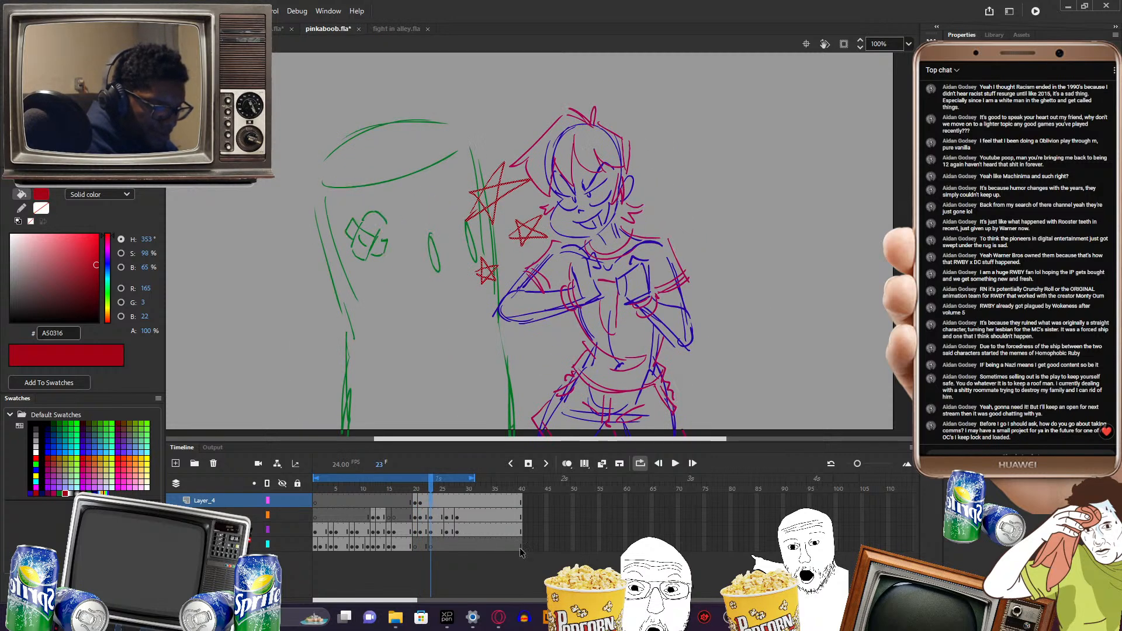
key(F7)
- Draw three red stars on Layer_4 at frame 26, two above and one below the kicking foot
mouse_move(430, 486)
mouse_down()
mouse_move(401, 489)
mouse_move(450, 487)
mouse_up()
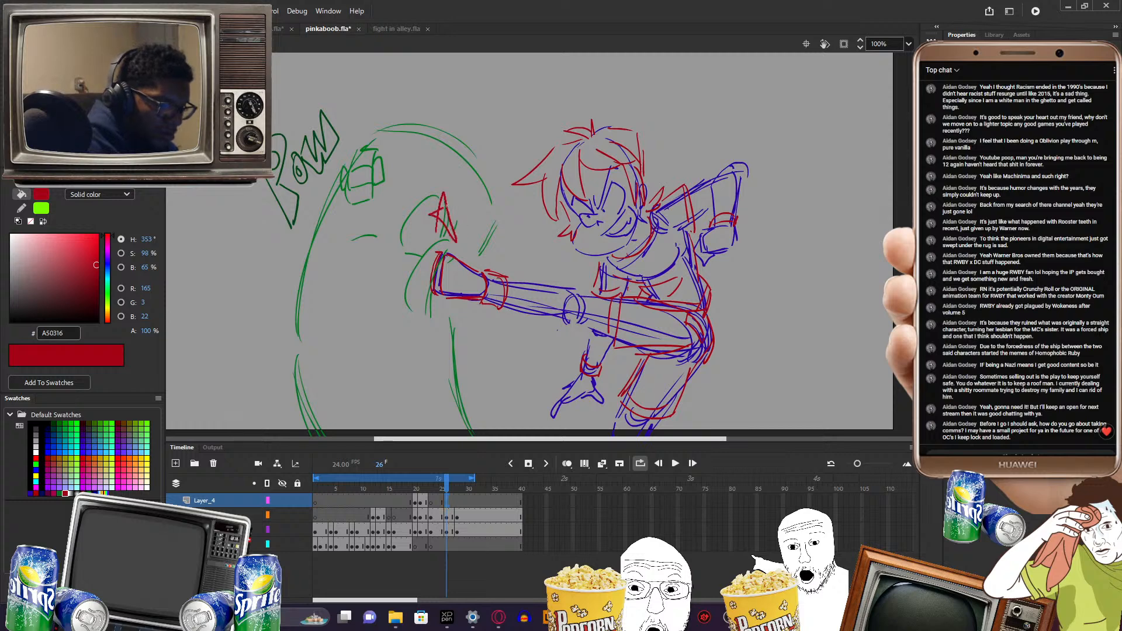
drag(446, 206, 454, 238)
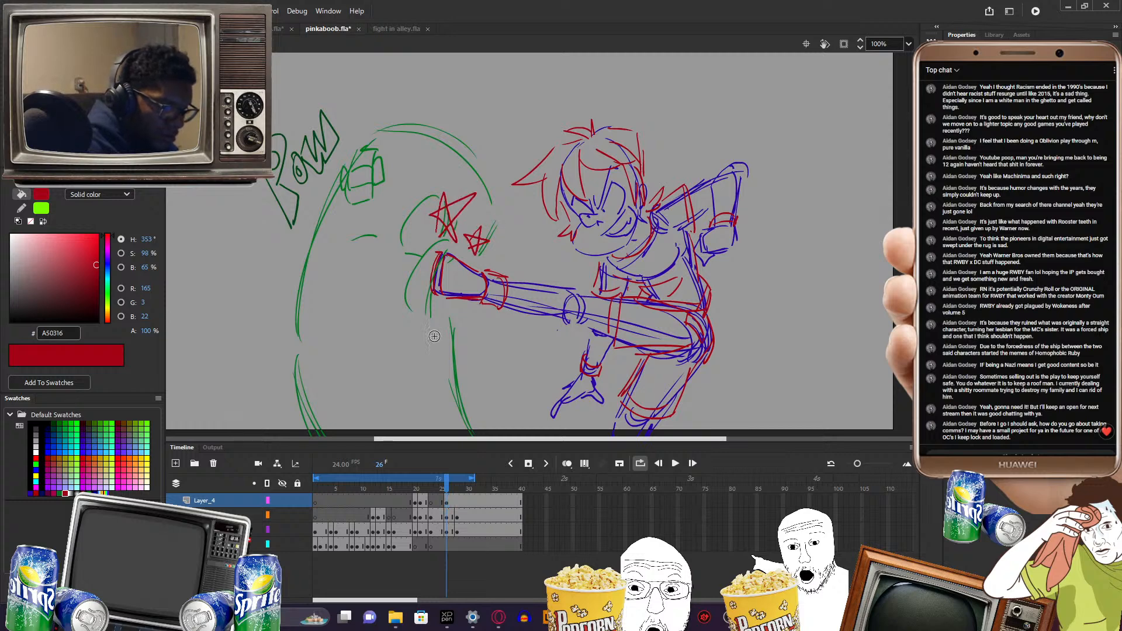
drag(431, 314, 490, 332)
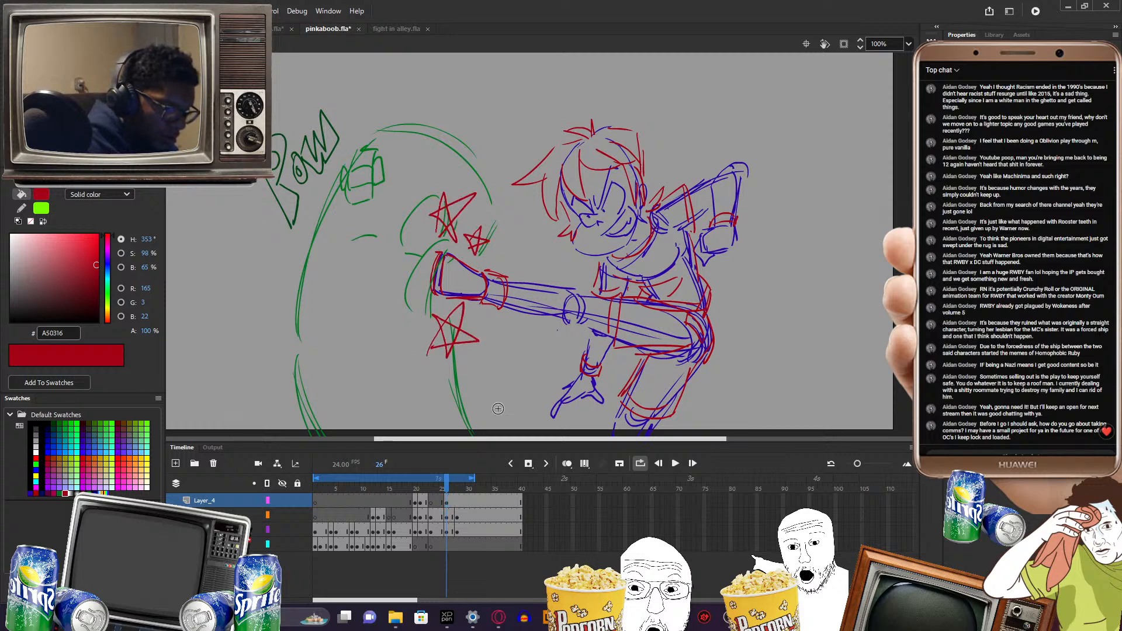
- Draw three red stars farther from the foot on Layer_4 at frame 28 and clear them with a blank keyframe at frame 30
drag(452, 490, 457, 504)
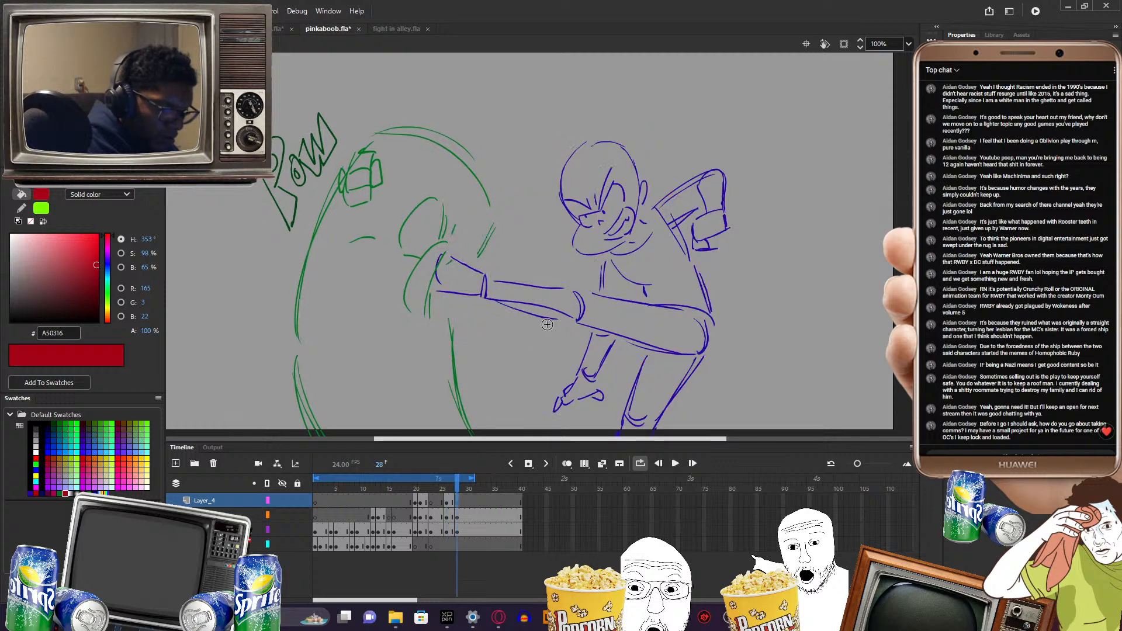
mouse_move(501, 149)
mouse_down()
mouse_move(524, 195)
mouse_move(500, 205)
mouse_up()
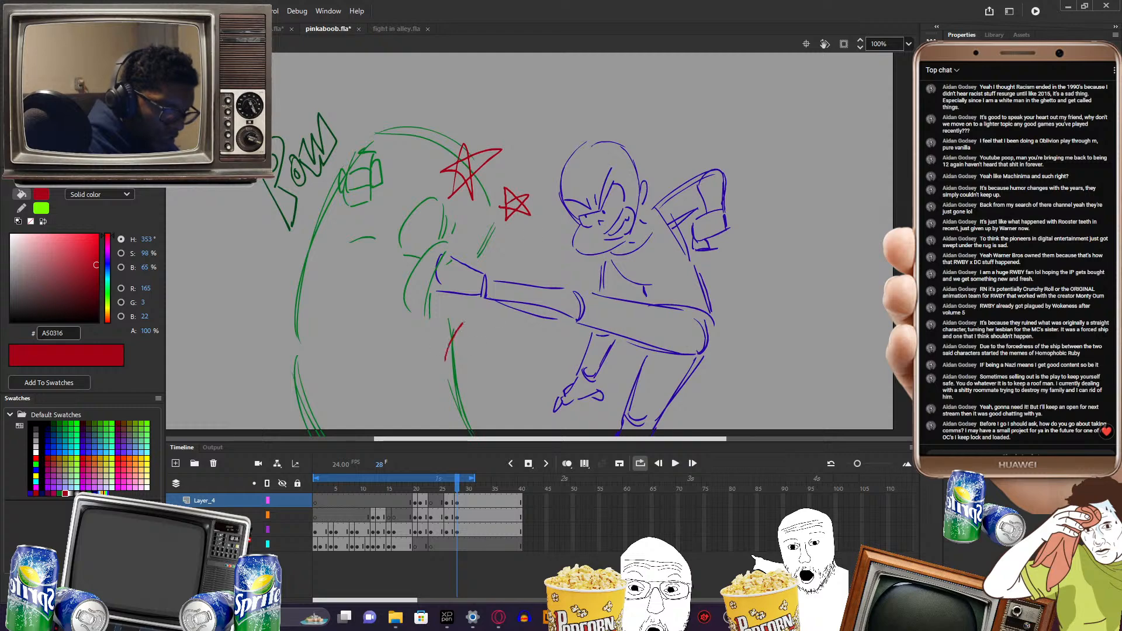
drag(443, 338, 448, 358)
mouse_move(457, 491)
mouse_down()
mouse_move(468, 487)
mouse_move(389, 489)
mouse_up()
click(466, 502)
key(Delete)
- Play the animation several times, restarting near the first frames, to review the timing of the impact stars
key(Return)
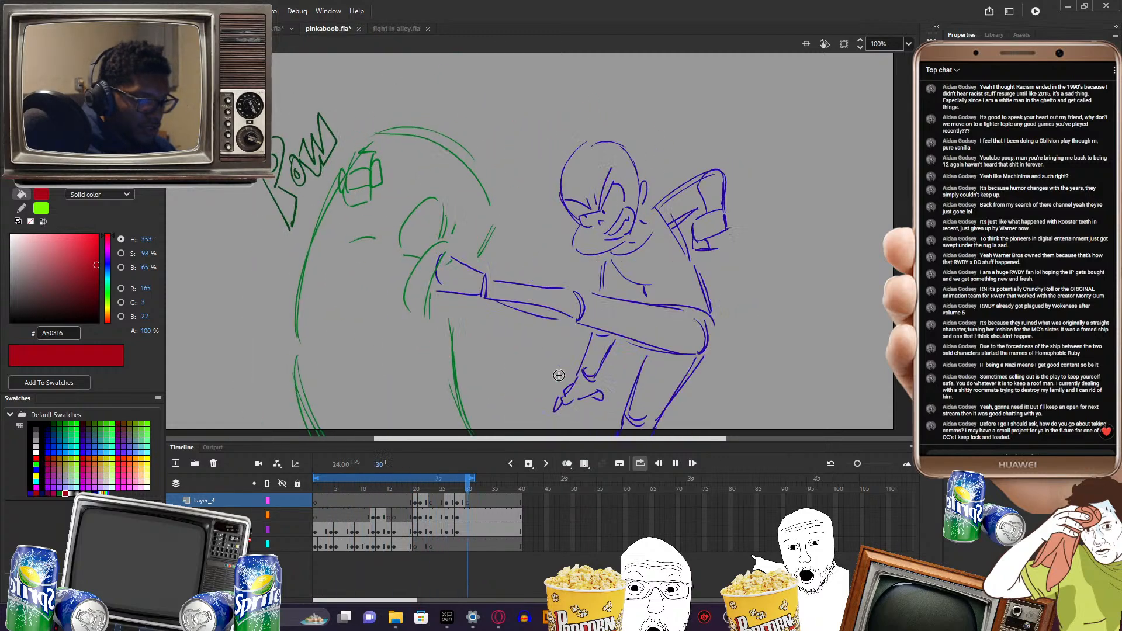
key(Return)
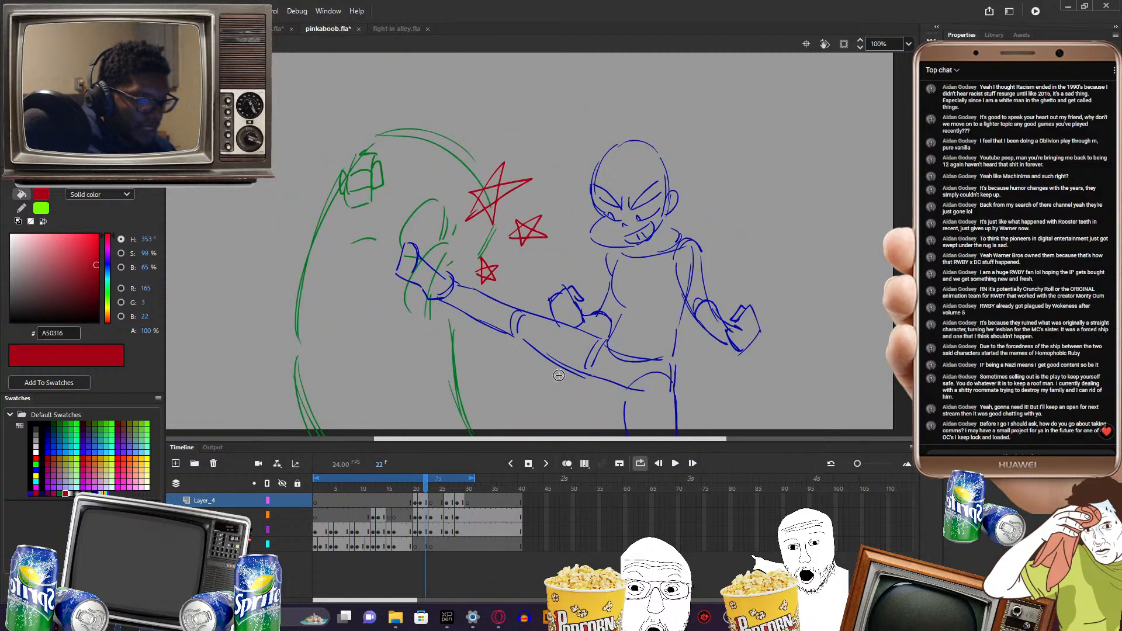
drag(427, 489, 347, 488)
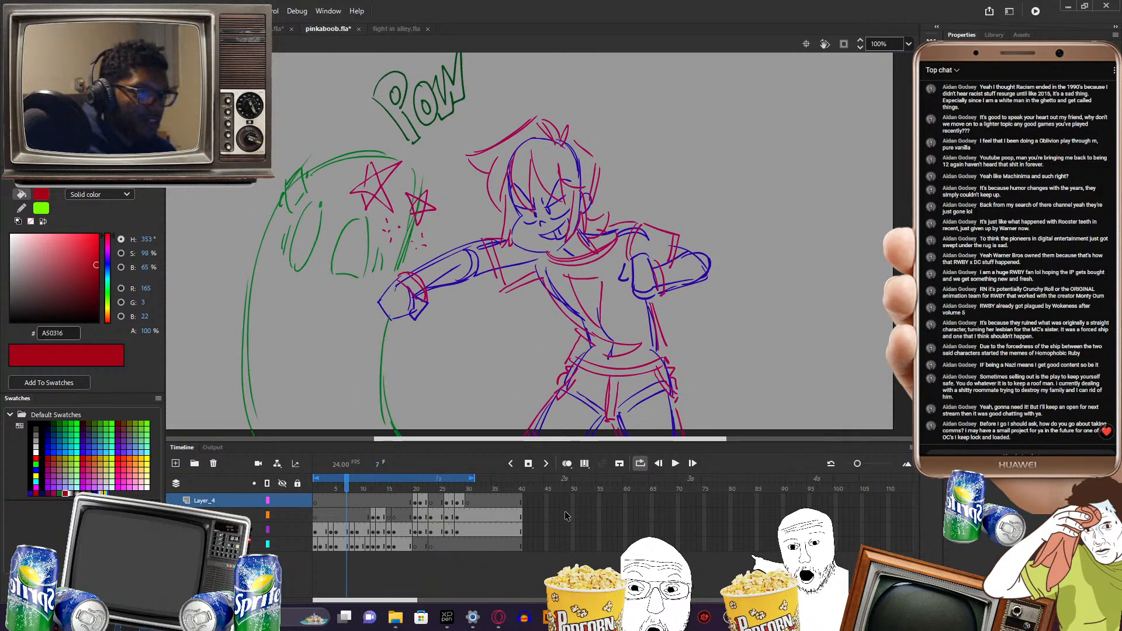
key(Return)
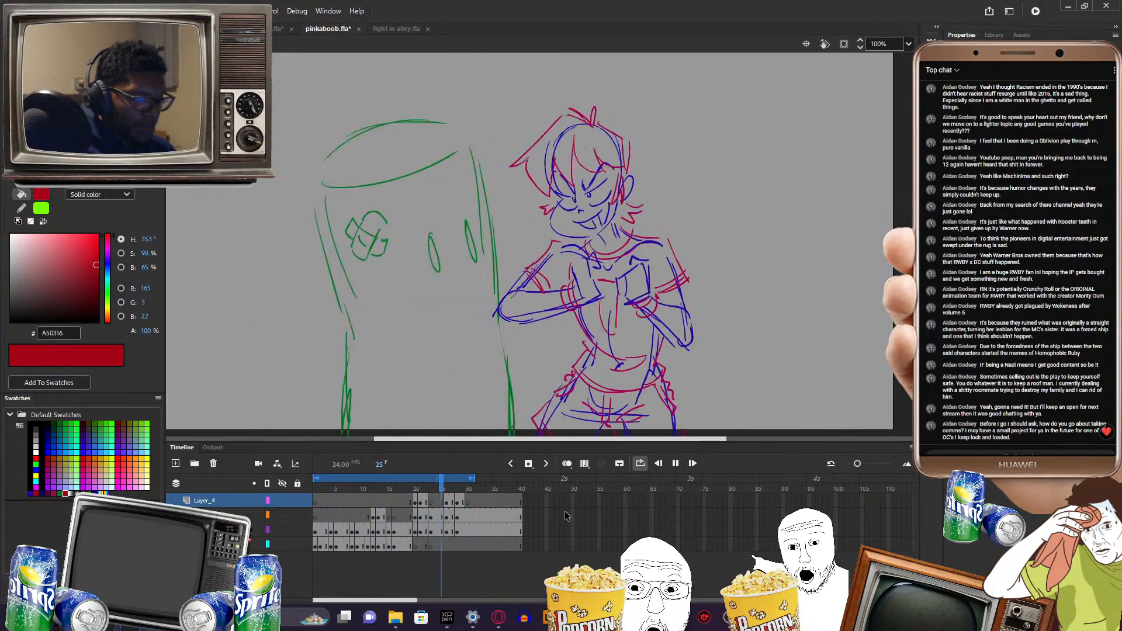
key(Return)
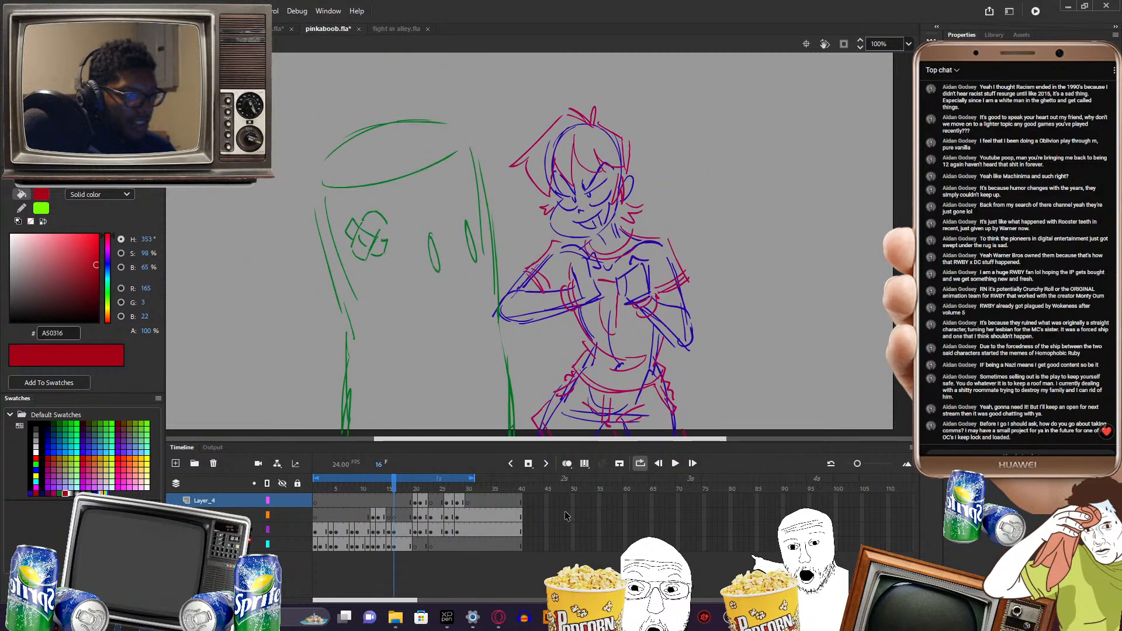
drag(395, 489, 323, 487)
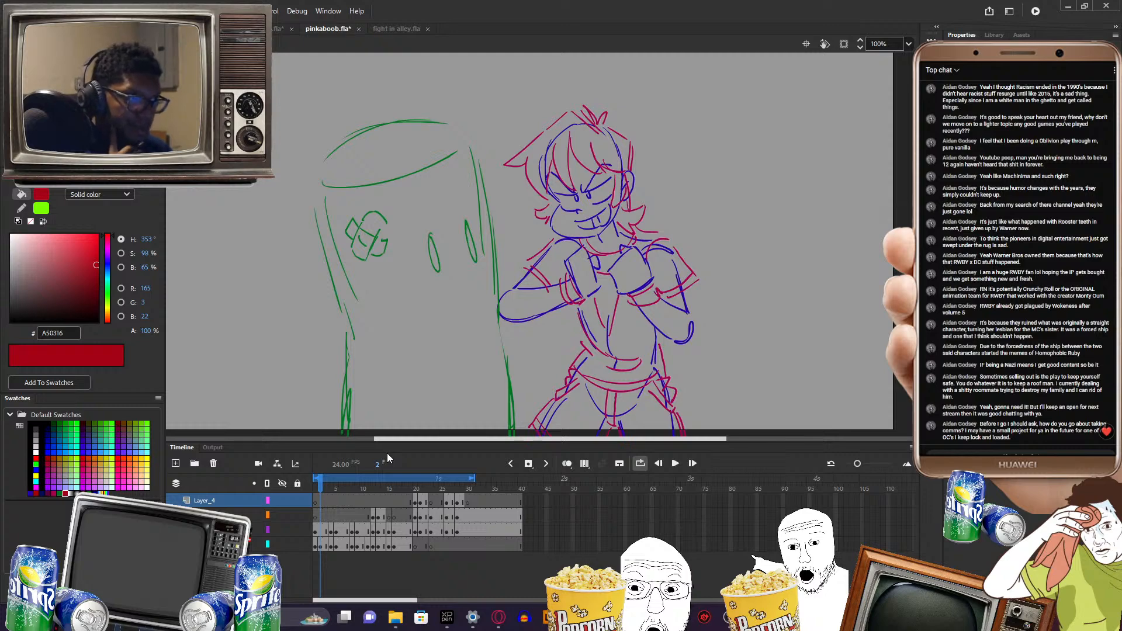
key(Return)
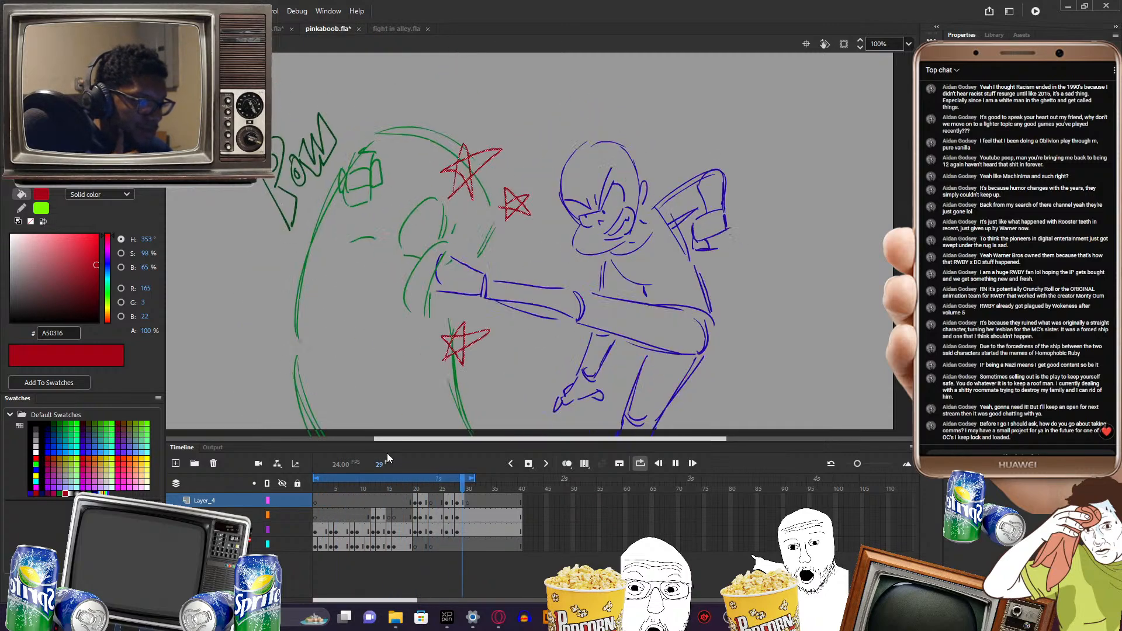
key(Return)
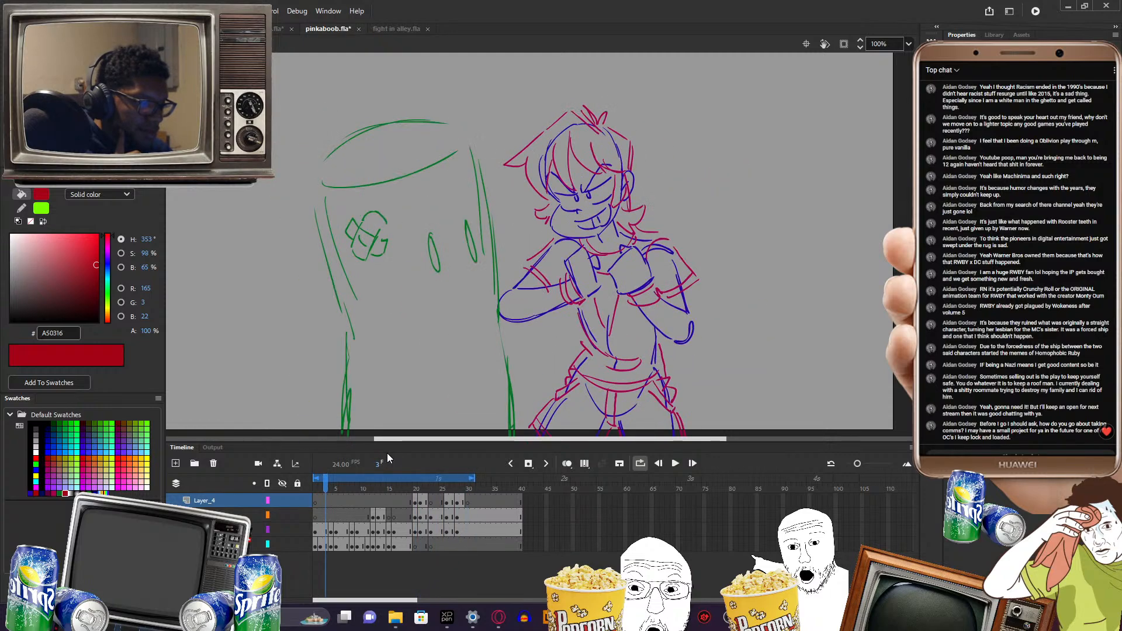
- Compare the kick drawings and stars on frames 27 and 28, checking the kicking character's hip area
drag(330, 489, 451, 479)
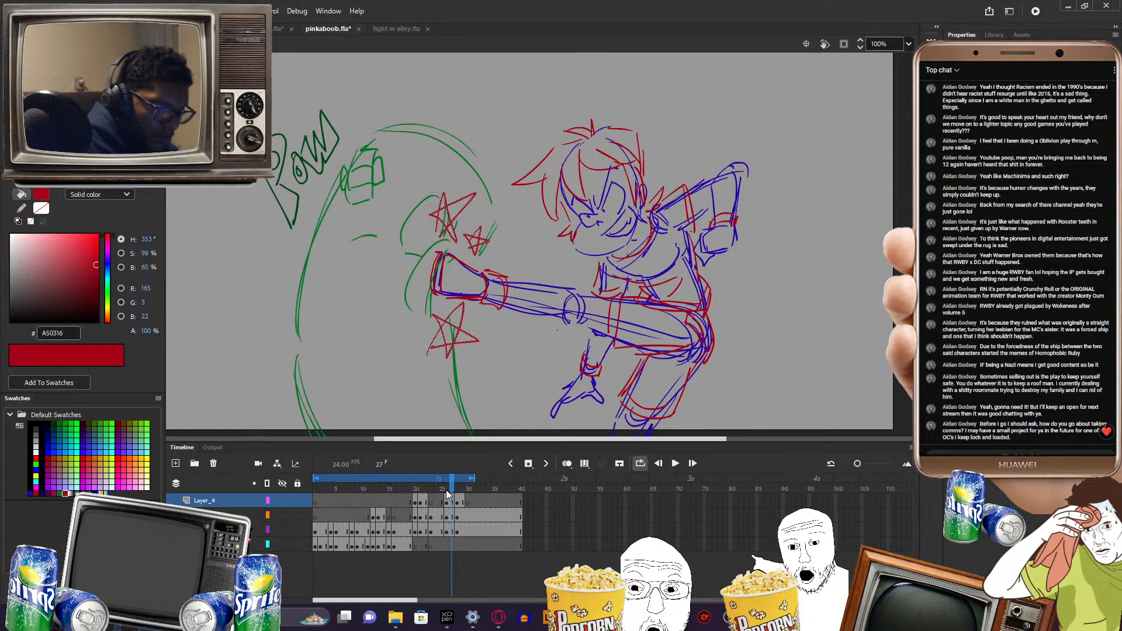
drag(458, 485, 457, 486)
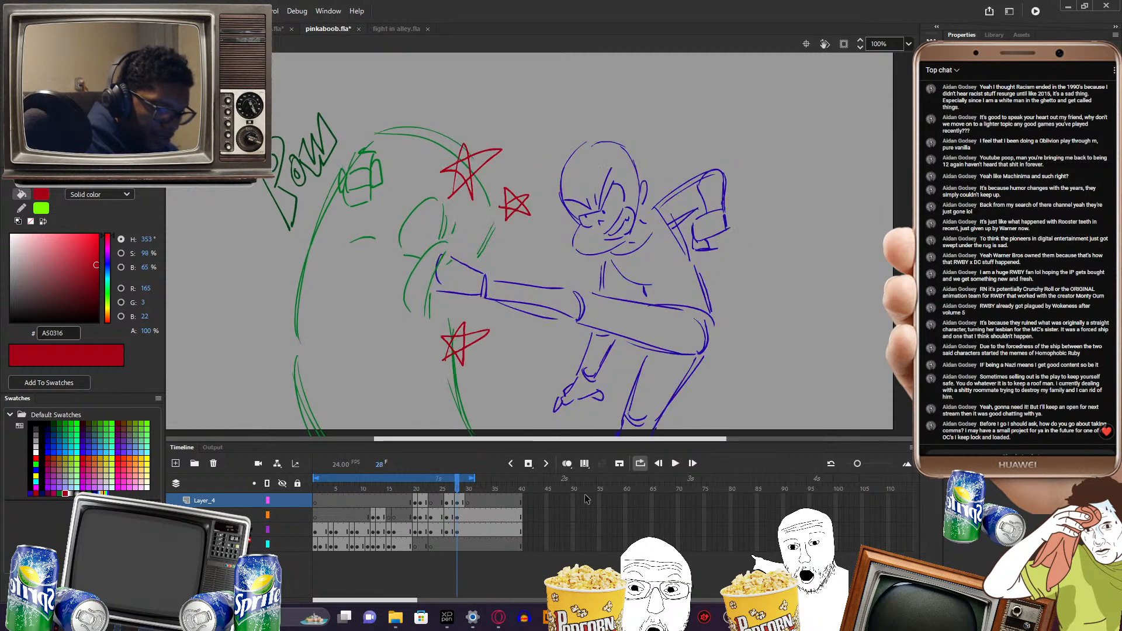
click(457, 502)
click(452, 502)
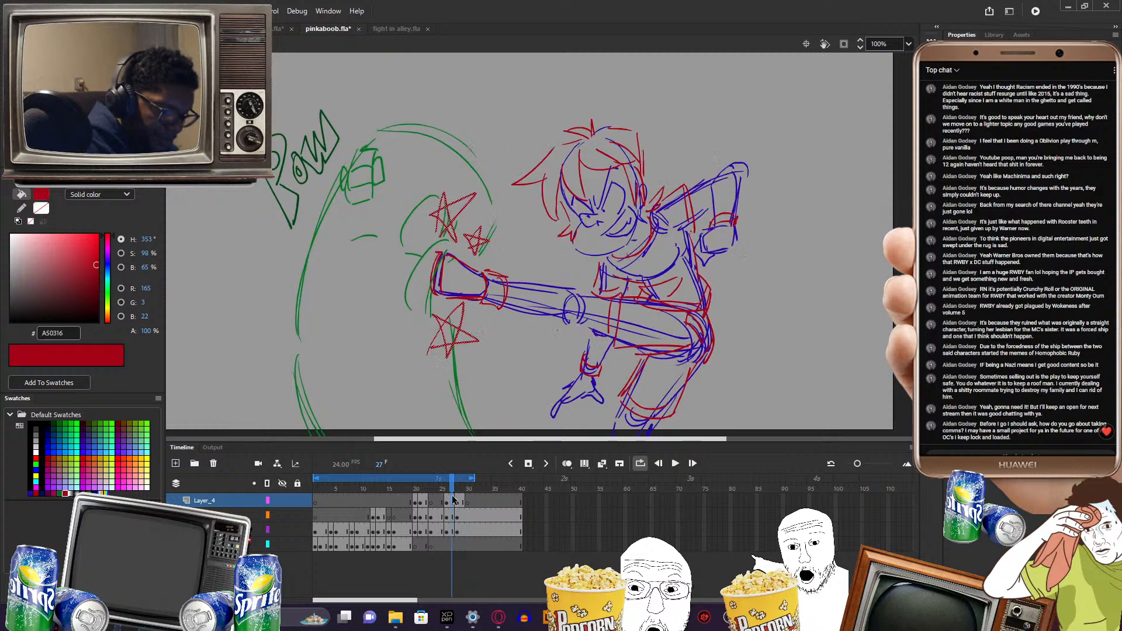
click(457, 504)
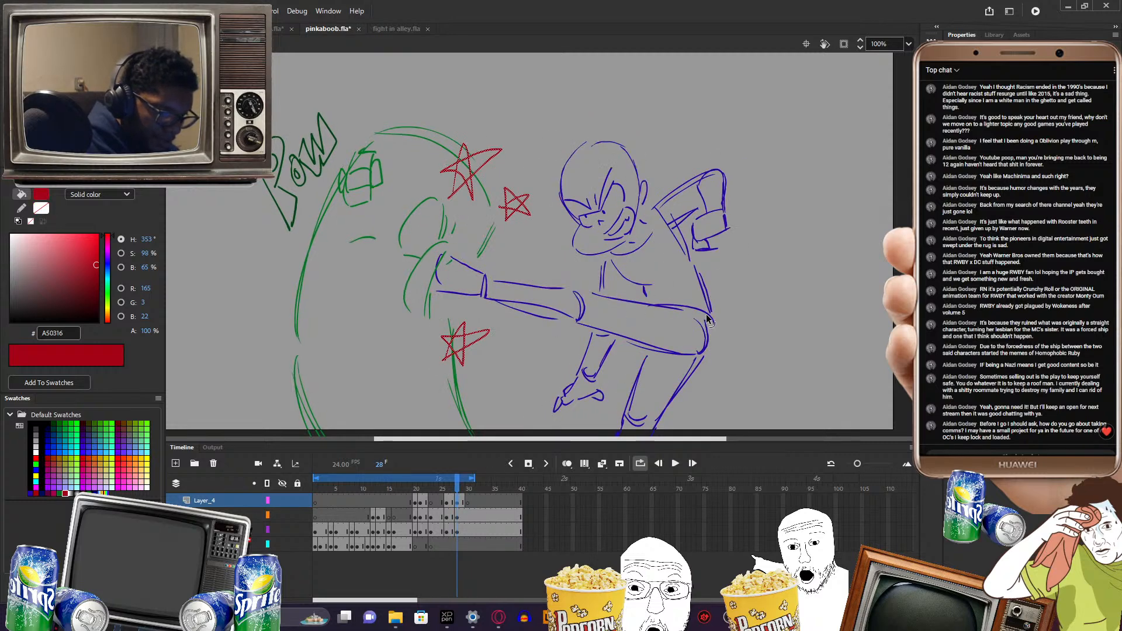
click(707, 319)
click(724, 315)
- Shift the blue character's follow-up kick drawing on its layer from frame 28 to frame 27, then recheck frame 26
click(457, 531)
click(447, 532)
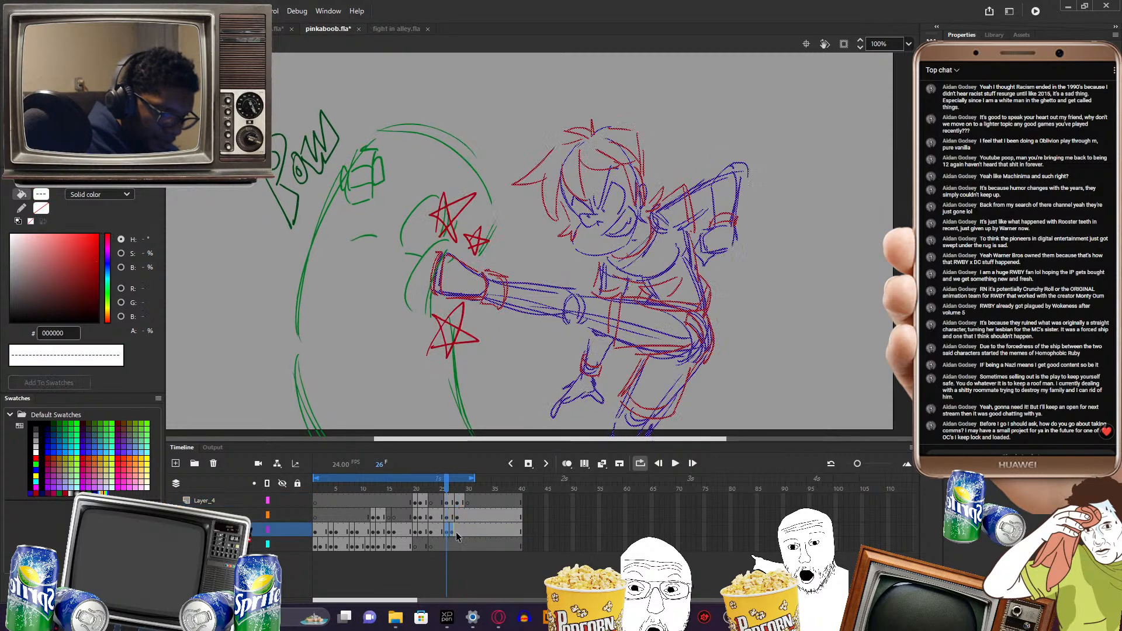
click(768, 279)
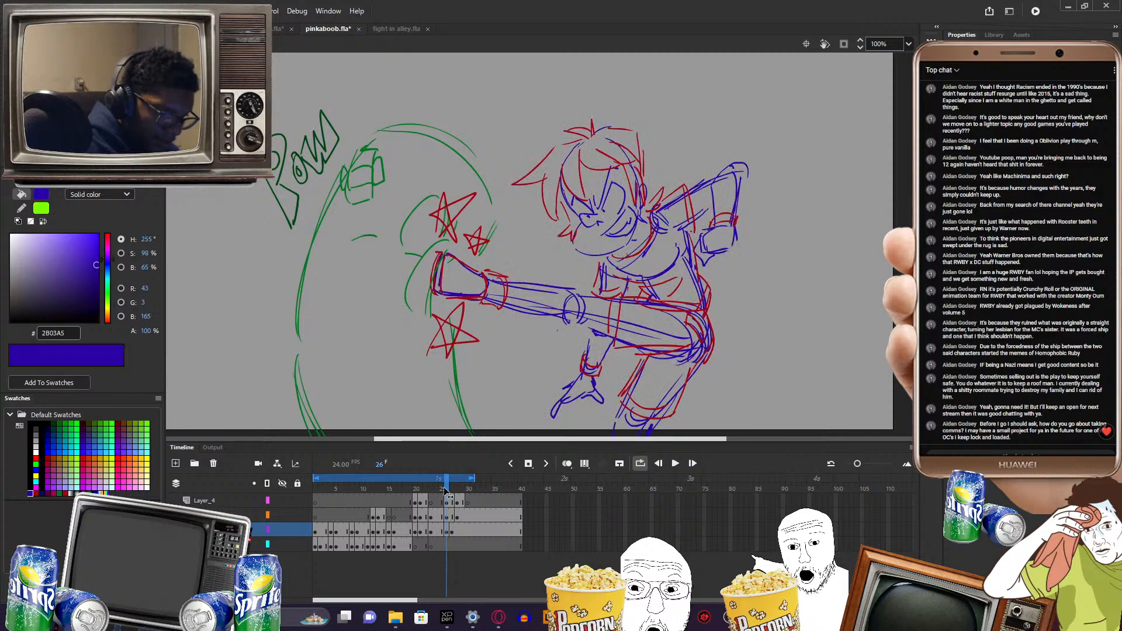
click(447, 531)
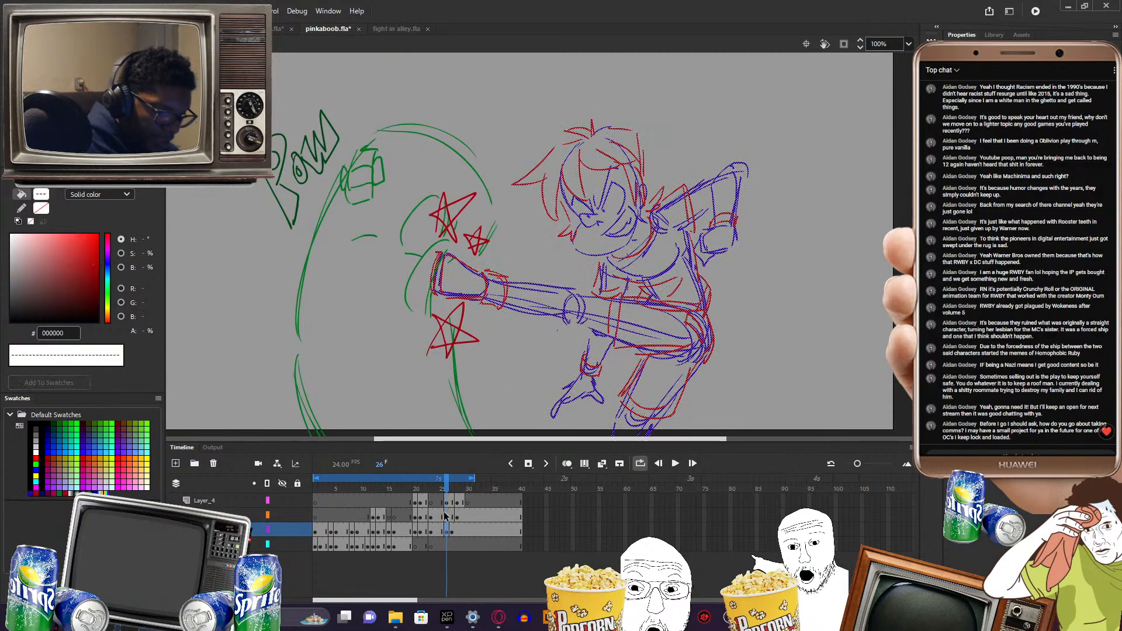
click(448, 488)
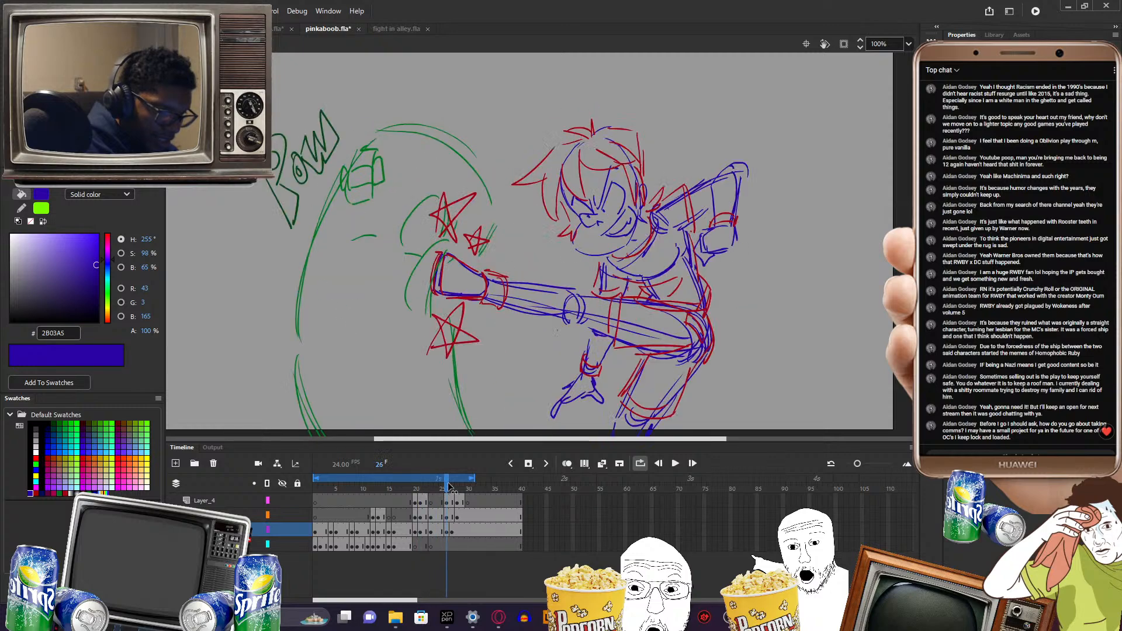
drag(446, 483, 447, 484)
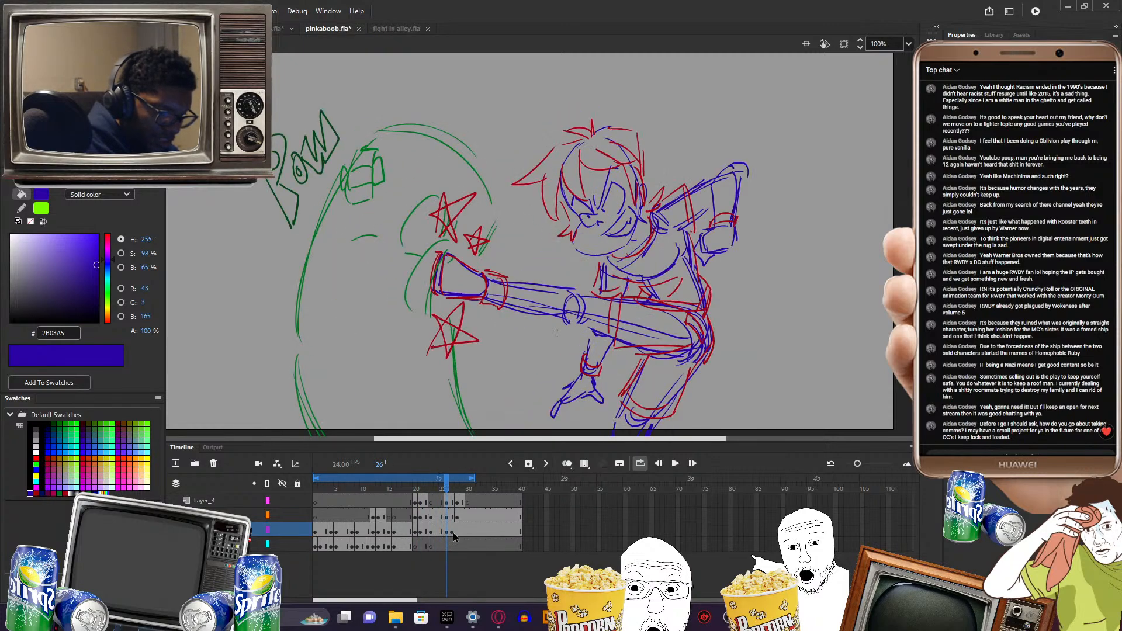
- Step back and forth through frames 25 to 27 on the blue character's layer to compare the kick poses
click(710, 304)
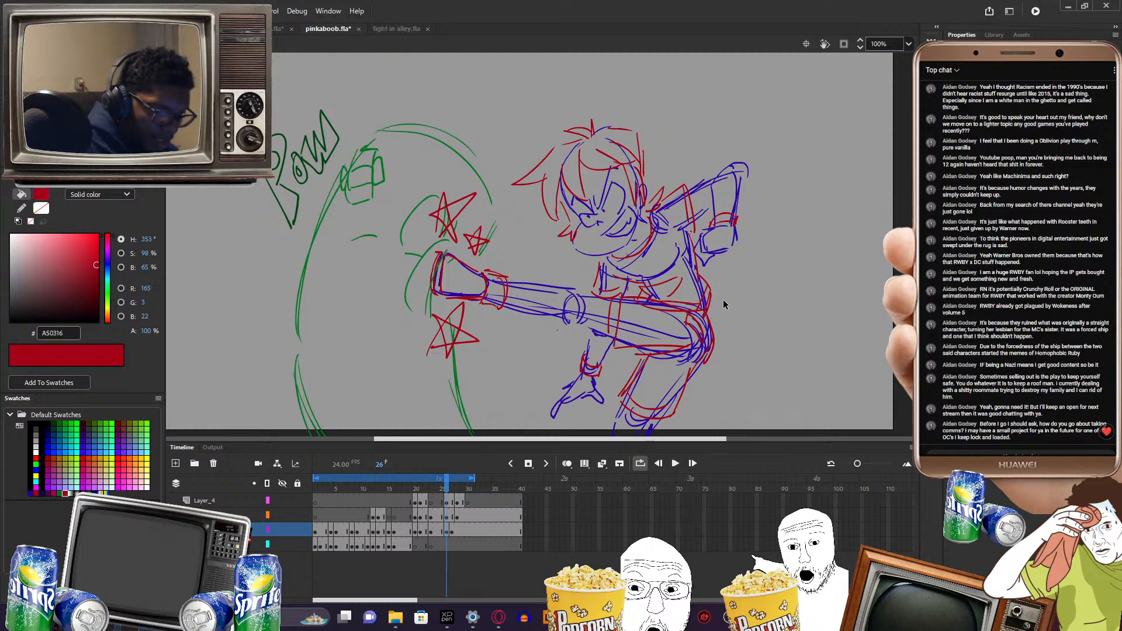
click(693, 361)
click(446, 529)
click(441, 529)
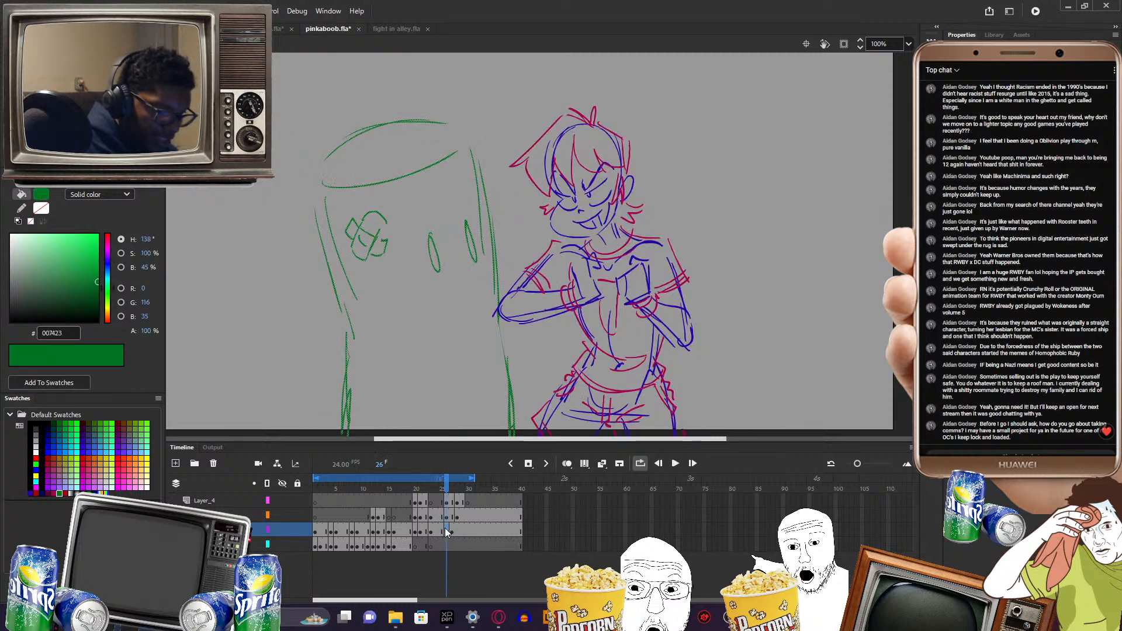
click(446, 528)
drag(452, 533, 441, 531)
click(446, 533)
click(453, 533)
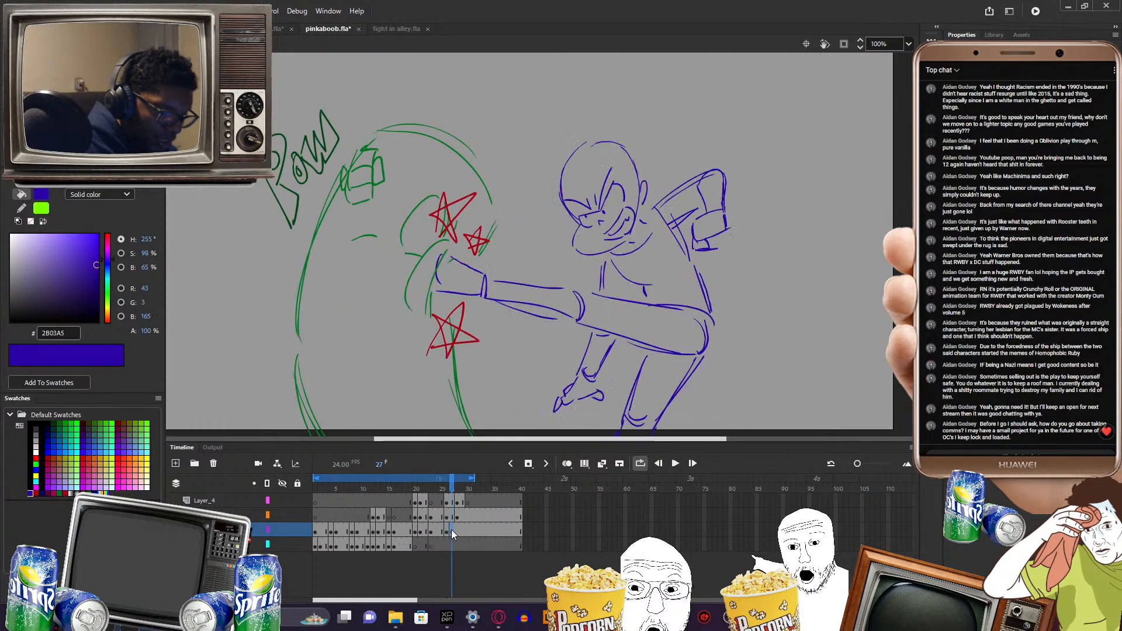
click(446, 533)
click(441, 533)
click(447, 532)
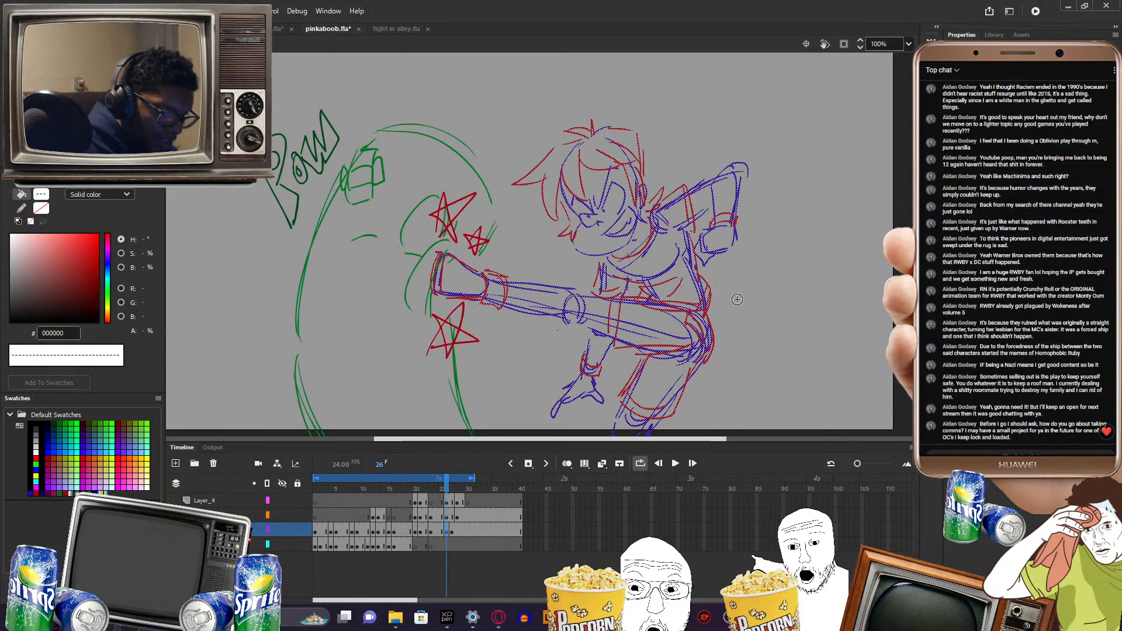
- Move from frame 26 back to frame 21, where the kicking character's blue sketch lacks red details
click(737, 299)
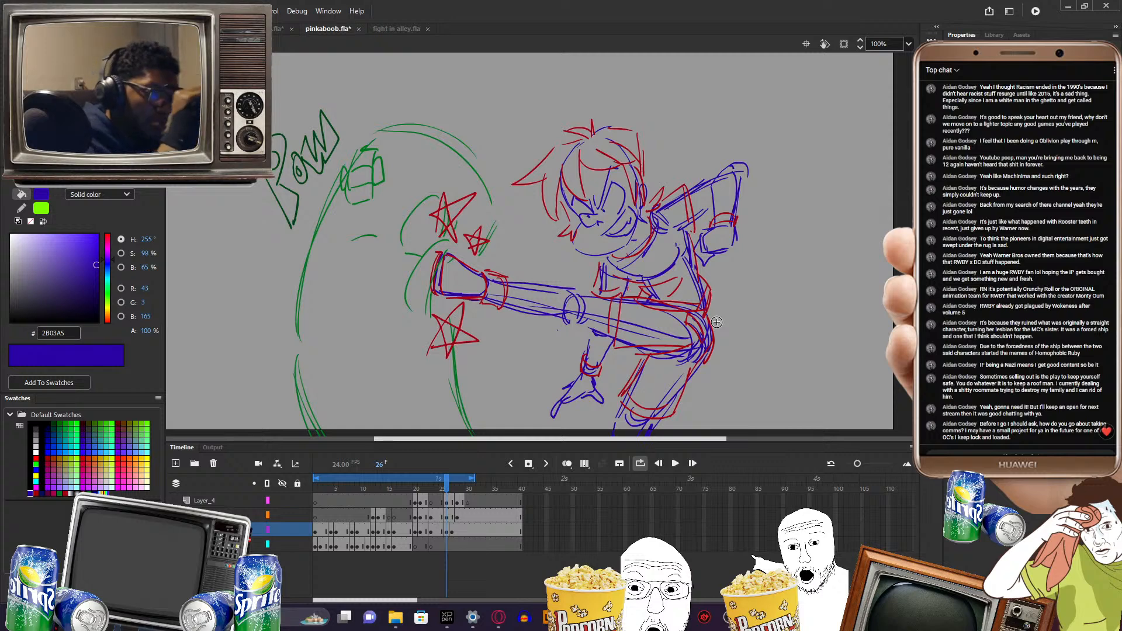
drag(446, 489, 444, 483)
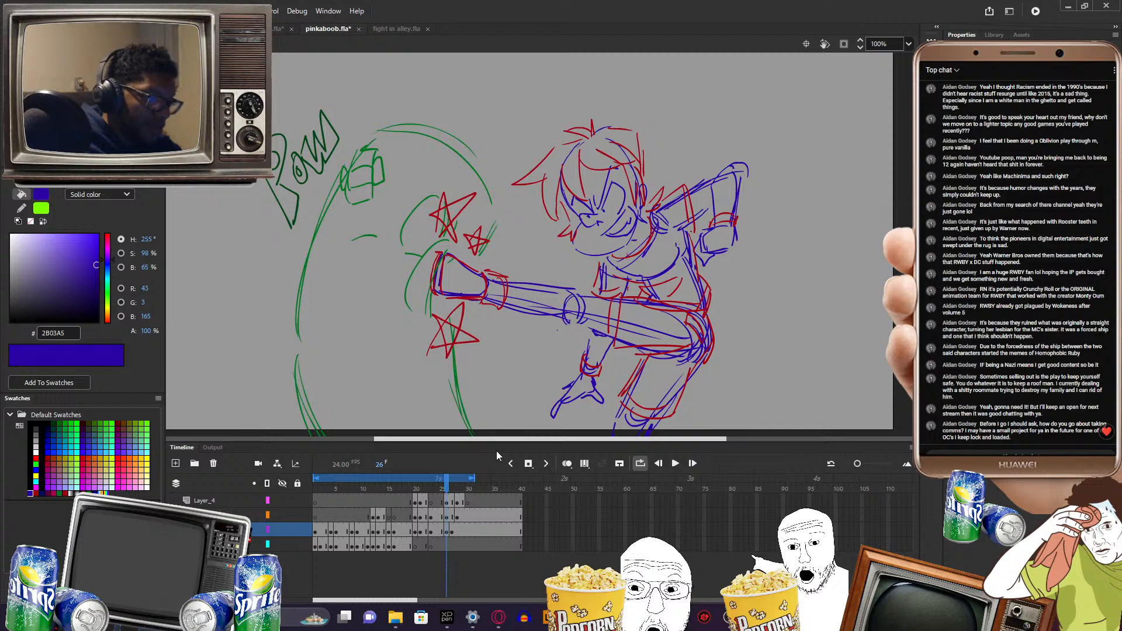
drag(445, 490, 423, 495)
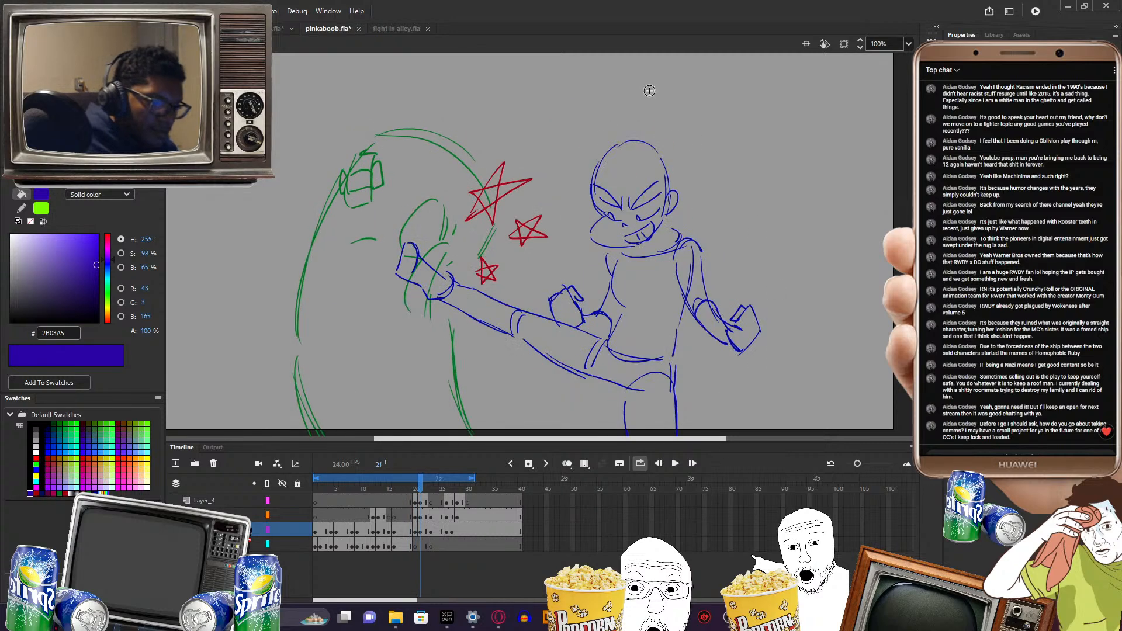
drag(423, 494, 420, 489)
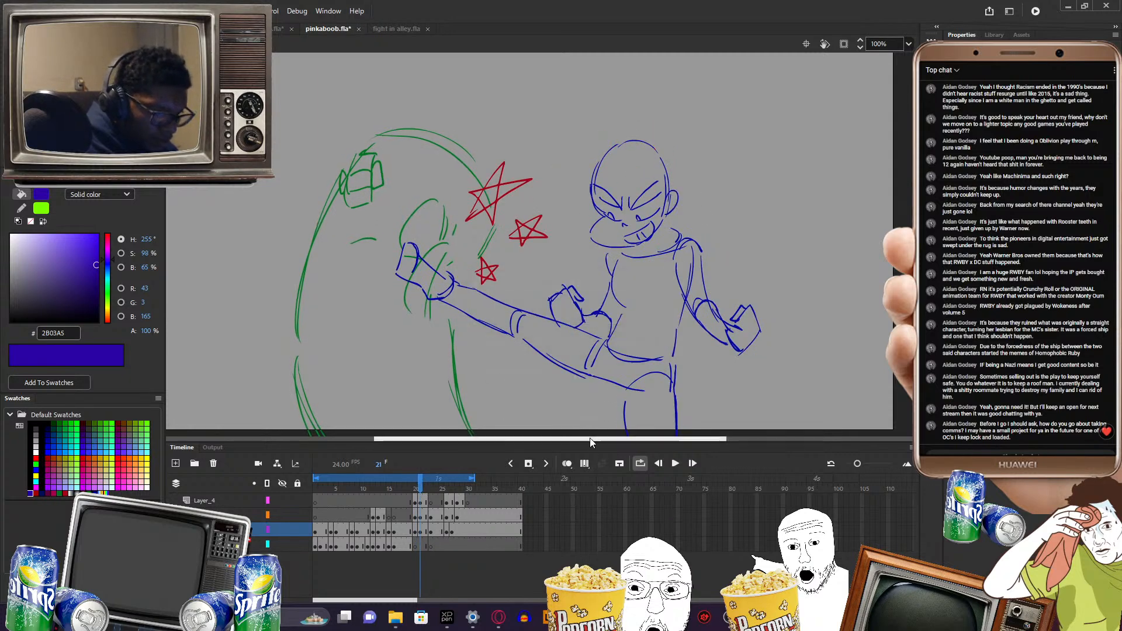
drag(551, 439, 555, 451)
drag(424, 490, 420, 491)
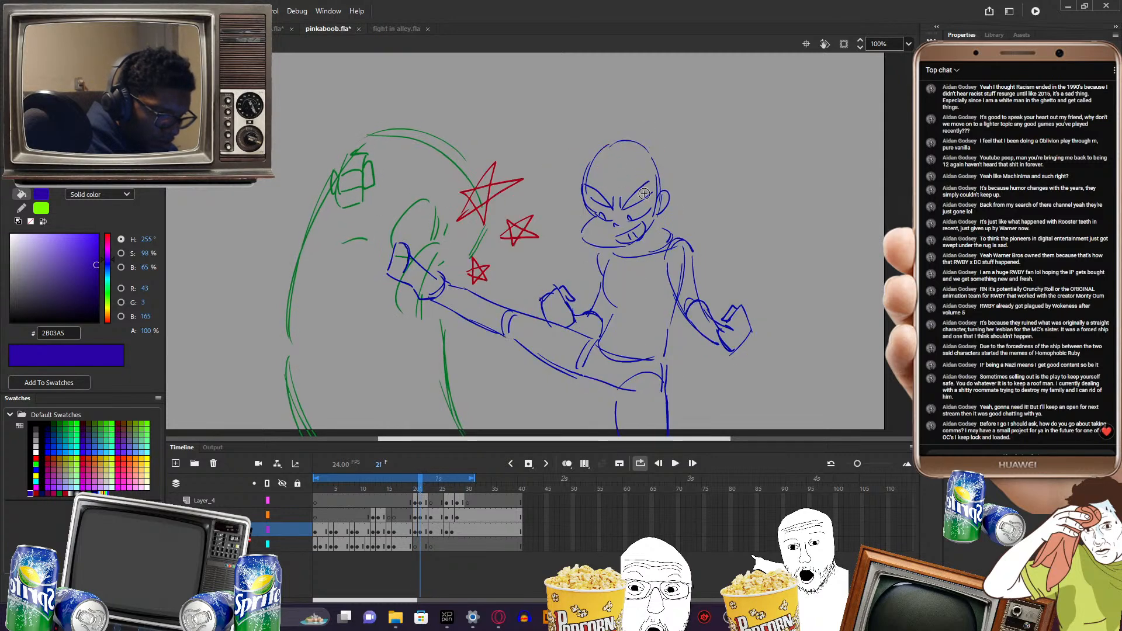
drag(637, 150, 639, 187)
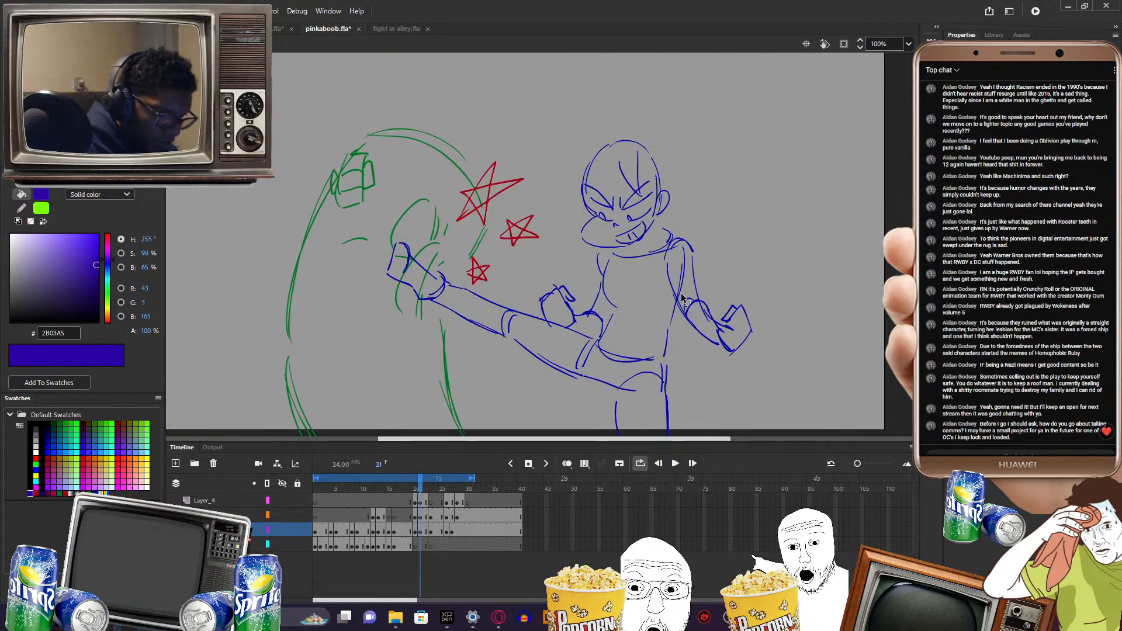
key(ctrl+z)
key(ctrl+z)
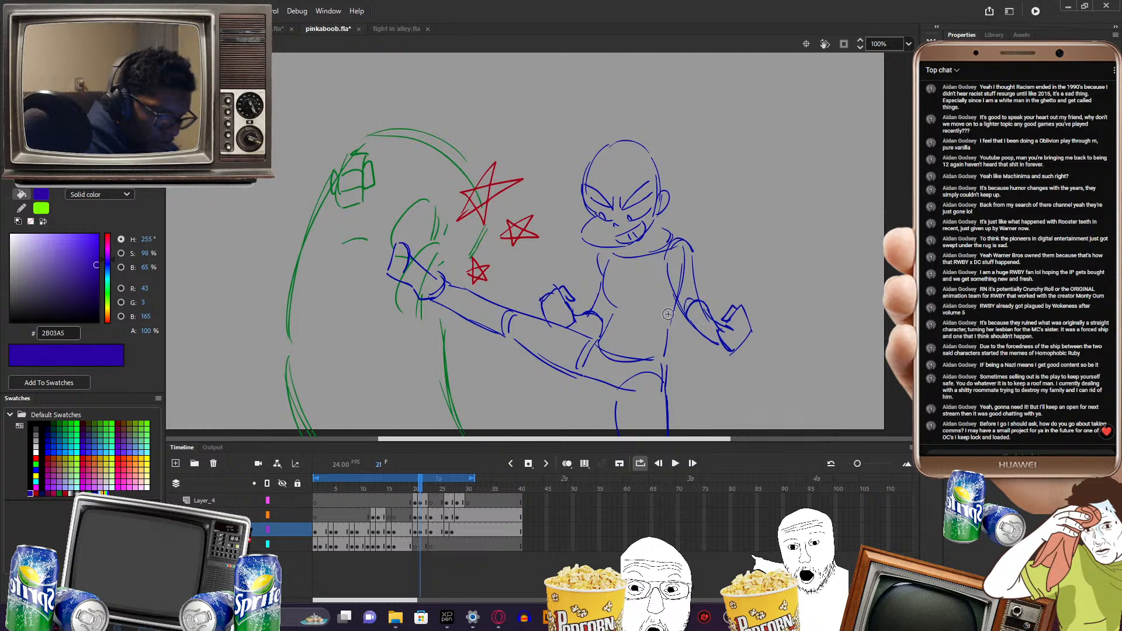
- Sample the impact stars' red (A50316) as the drawing colour and check frame 21 against frame 20
click(540, 244)
drag(420, 489, 420, 487)
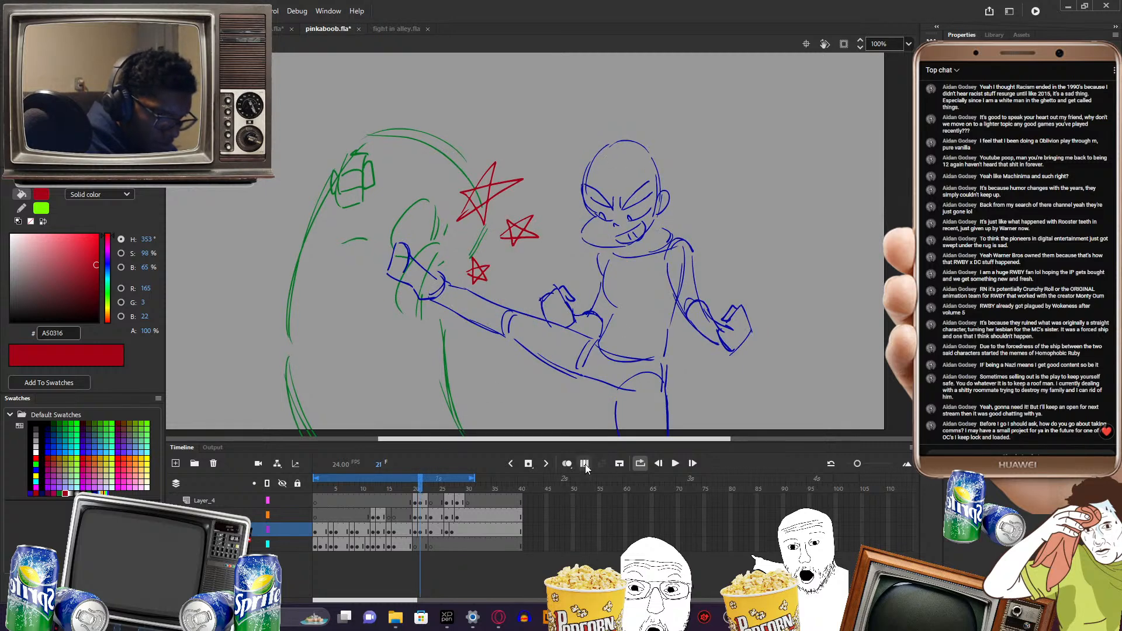
key(comma)
key(period)
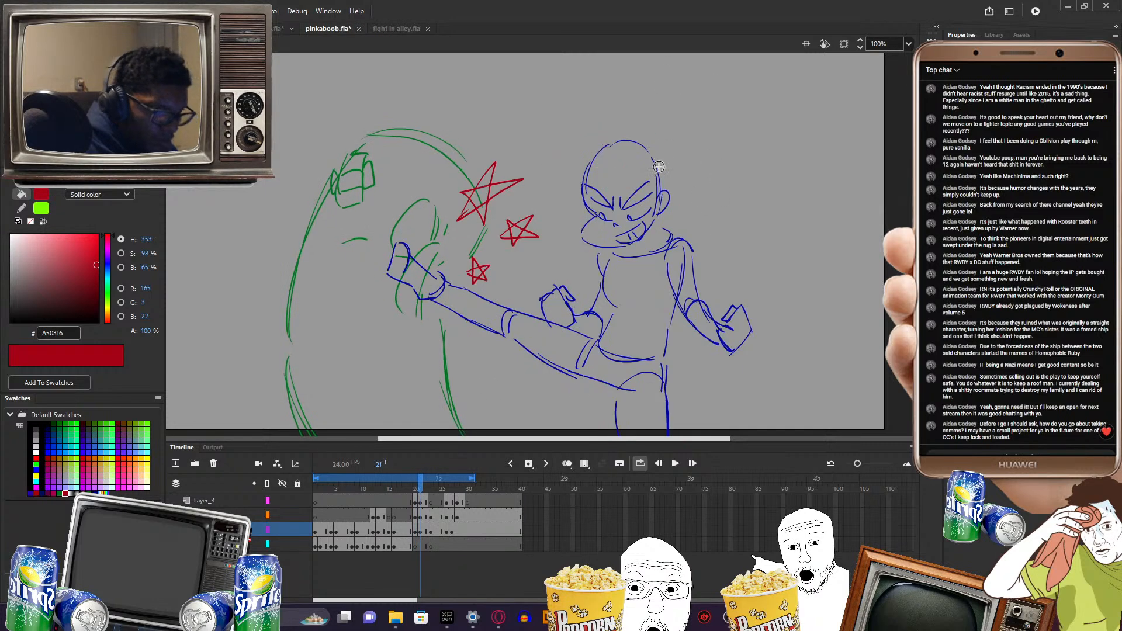
key(comma)
key(period)
drag(623, 171, 636, 193)
drag(641, 164, 638, 195)
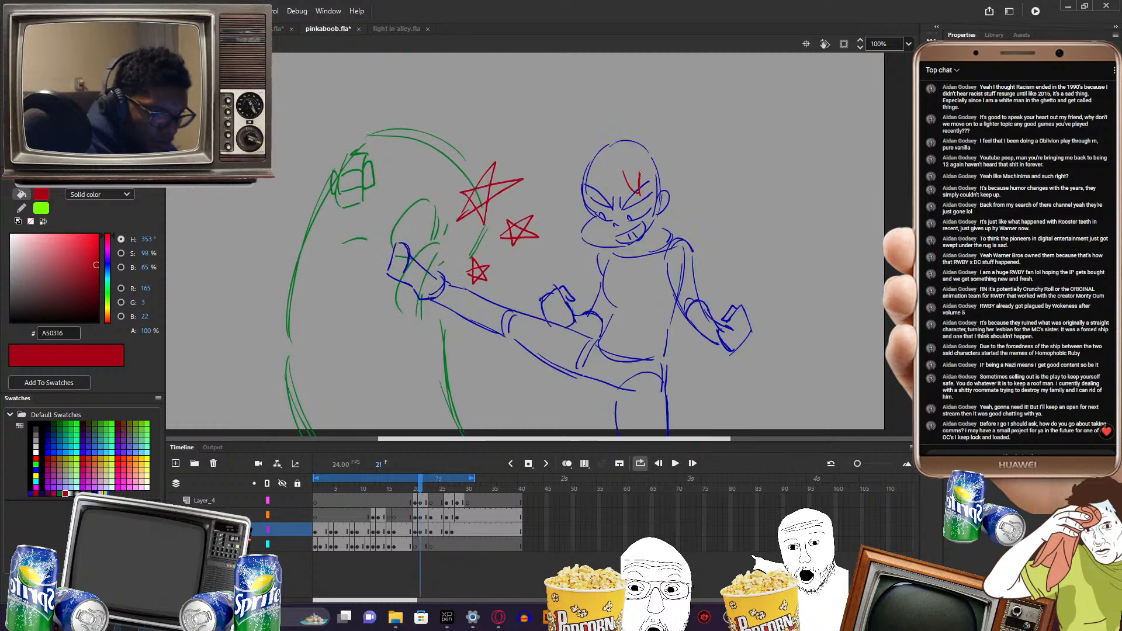
key(comma)
key(period)
key(comma)
key(period)
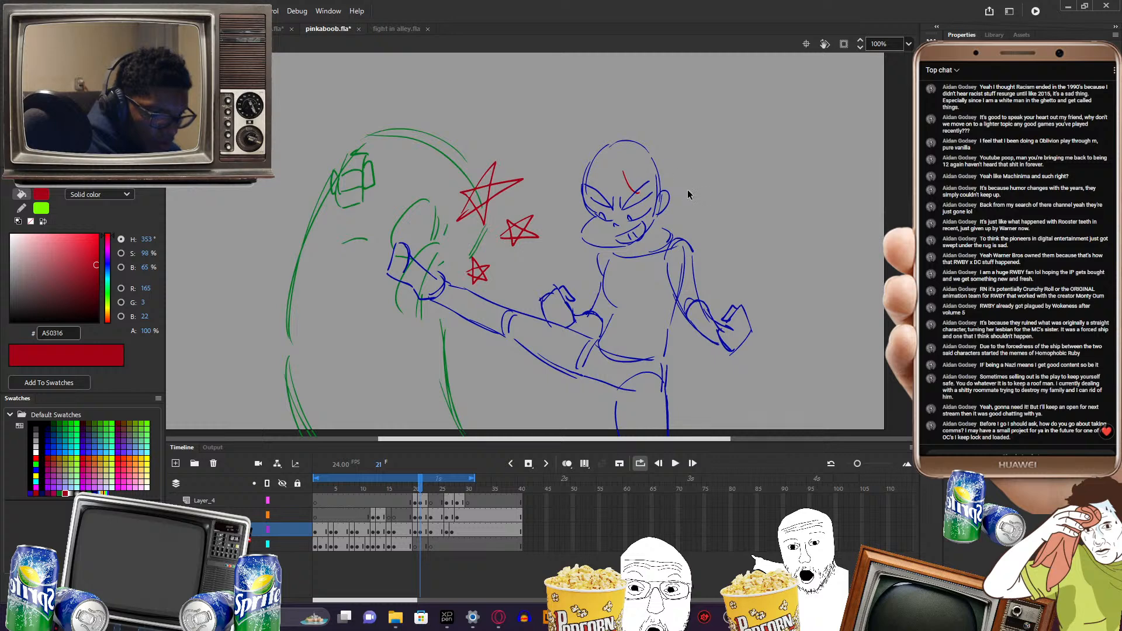
key(ctrl+z)
- Flip between frames 20 and 21 to compare the hair placement on the kicking character's head
key(comma)
key(period)
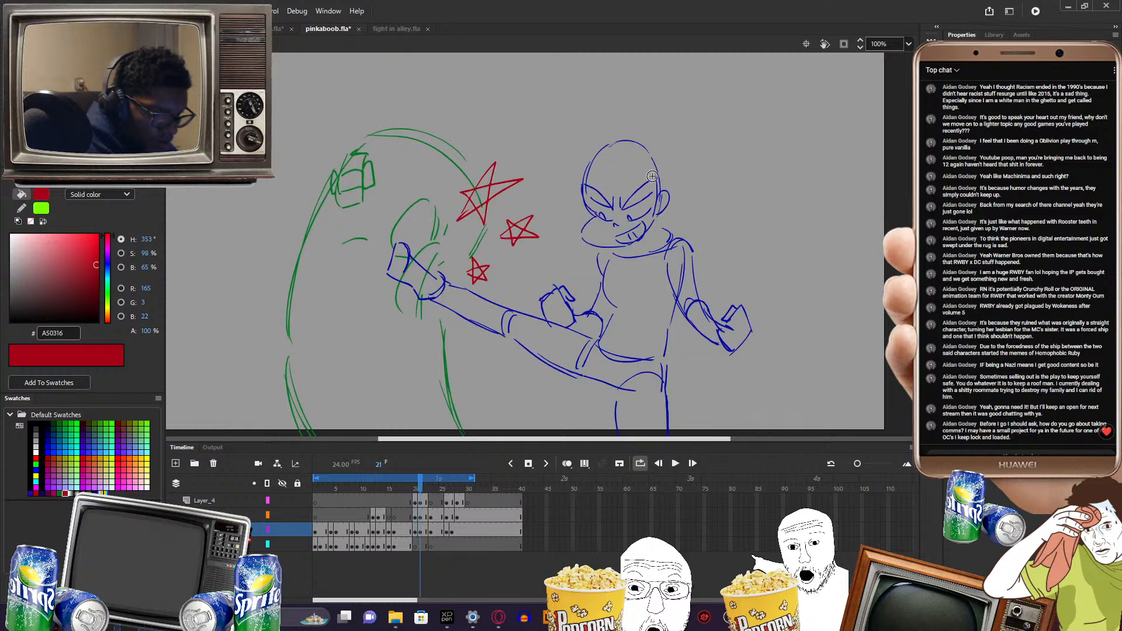
key(comma)
key(period)
key(comma)
key(period)
key(comma)
key(period)
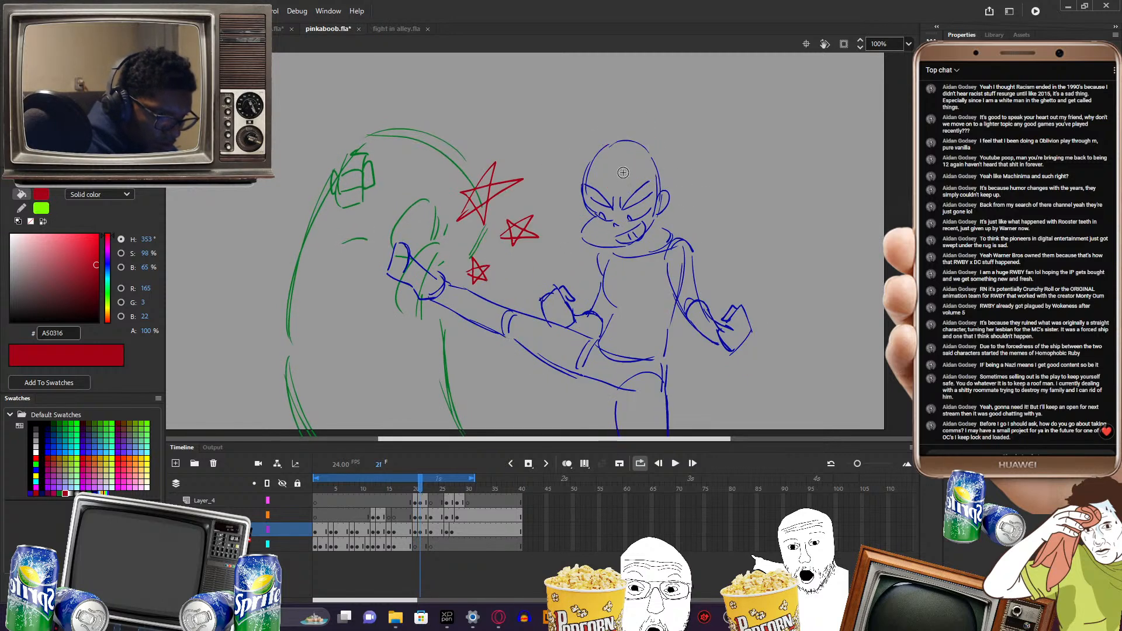
key(comma)
key(period)
- Sketch the red fringe across the kicking character's forehead on frame 21, using frame 20 as reference
key(comma)
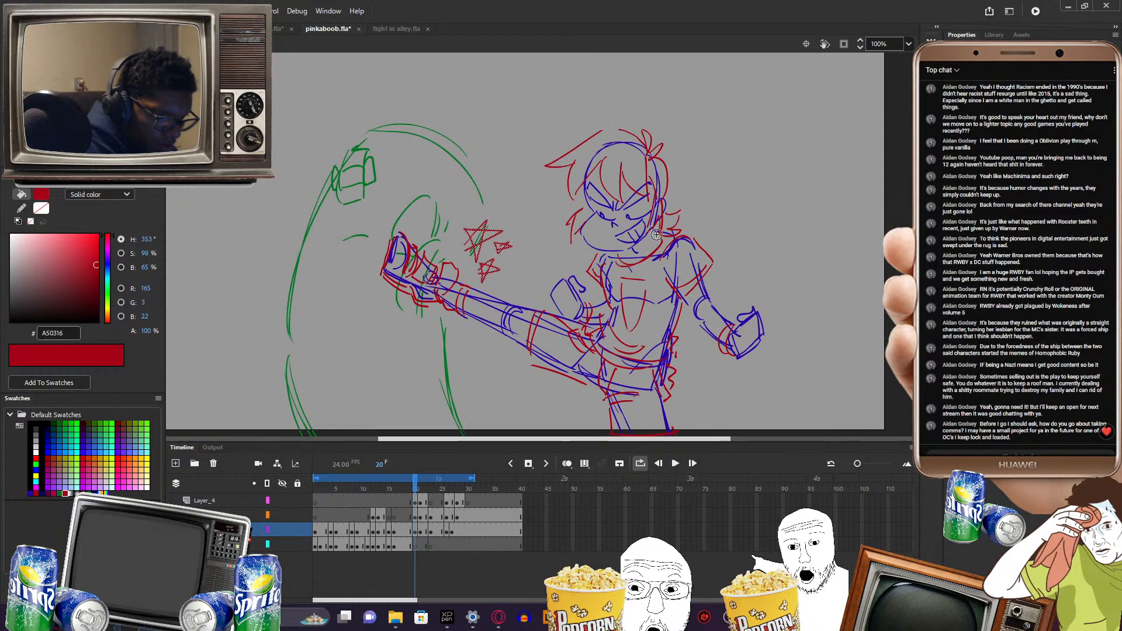
key(period)
key(comma)
key(period)
key(comma)
key(period)
key(comma)
key(period)
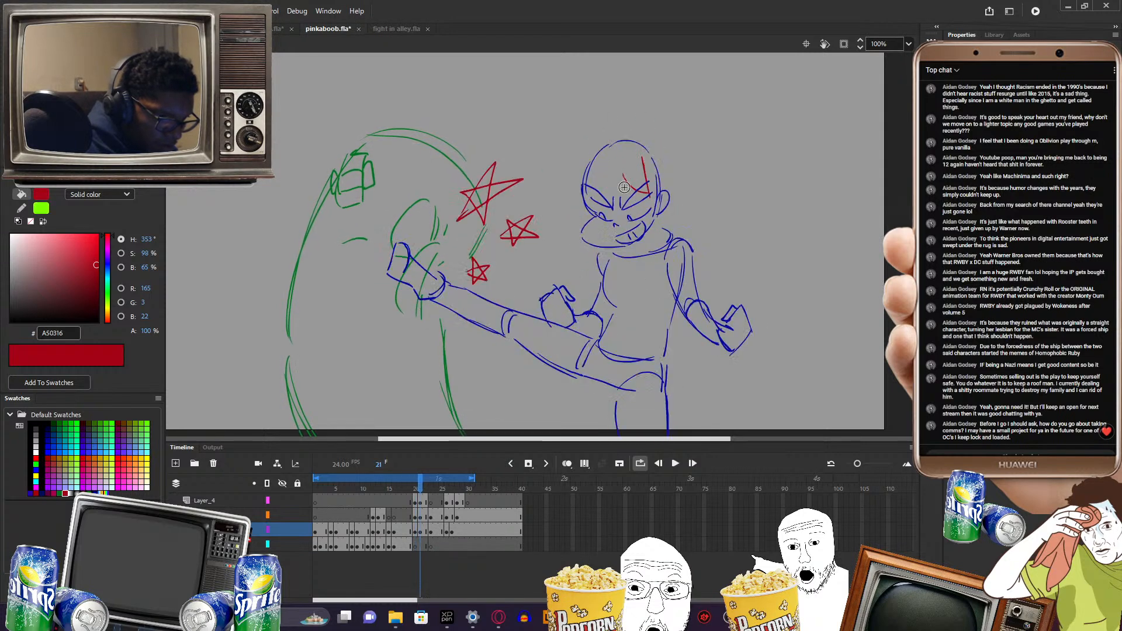
mouse_move(625, 187)
mouse_down()
mouse_move(632, 179)
mouse_move(603, 169)
mouse_up()
key(comma)
key(period)
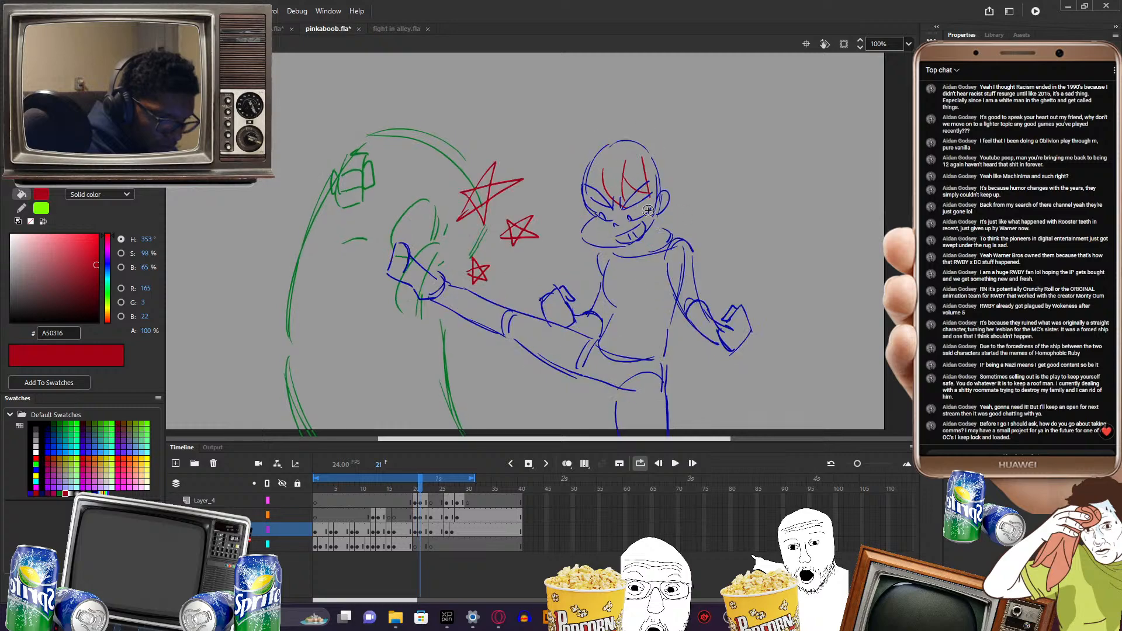
key(comma)
key(period)
- Extend the red fringe to the front of the head and add the curved hair edge beside the face
key(e)
key(comma)
key(period)
key(comma)
key(period)
key(comma)
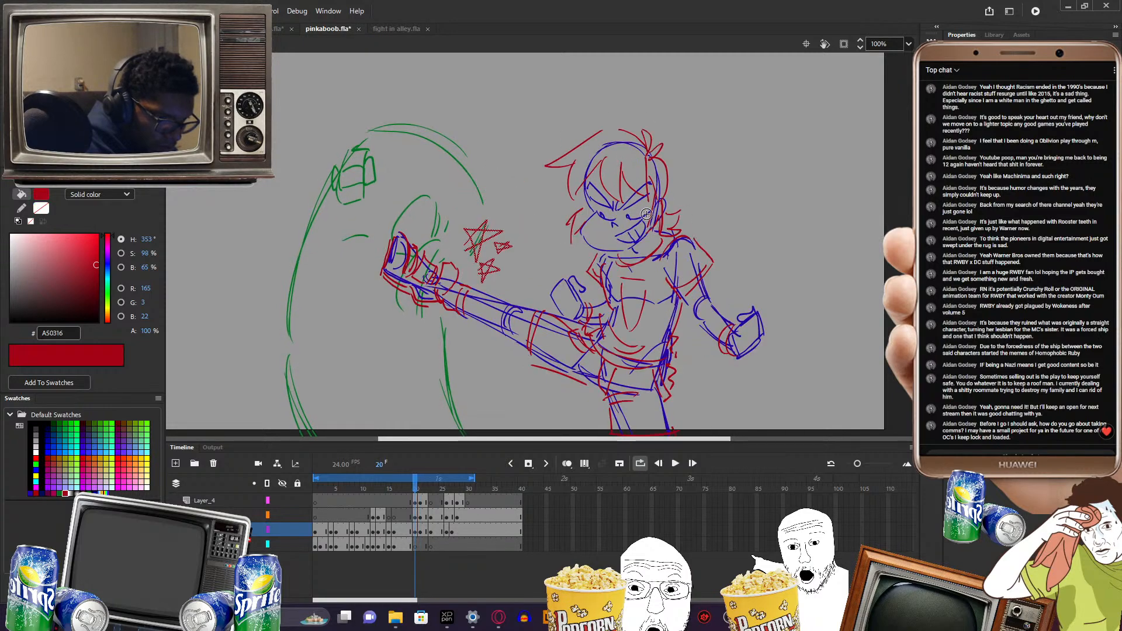
key(period)
key(comma)
key(period)
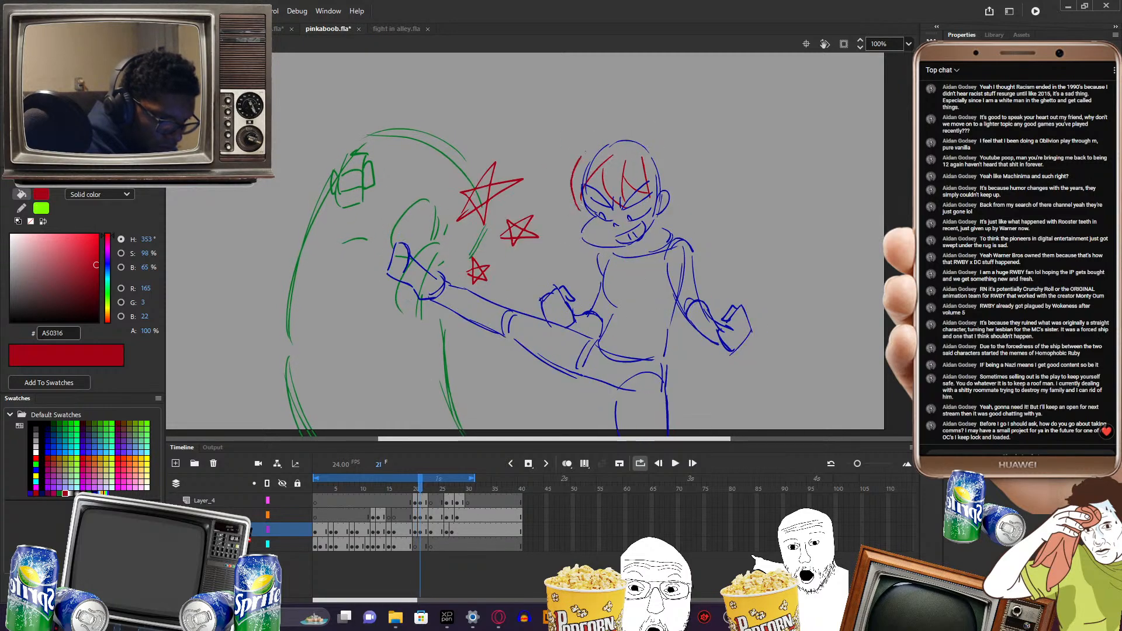
- Begin the pointed red hair spike projecting from the front of the head on frame 21
key(comma)
key(period)
key(comma)
key(period)
key(comma)
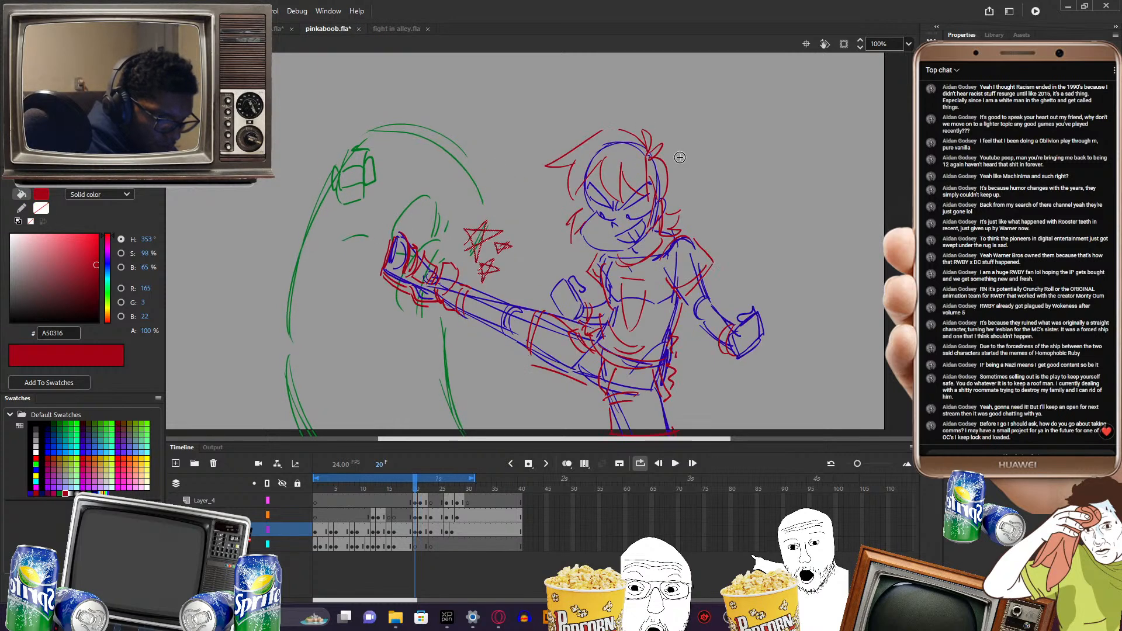
key(period)
key(comma)
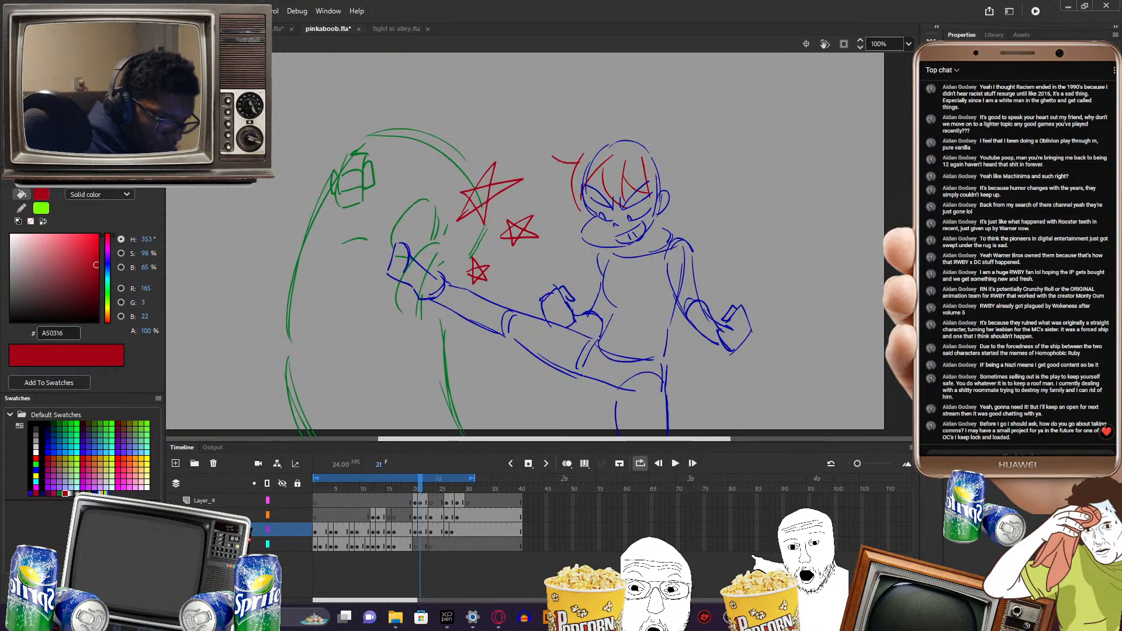
- Draw the long hair line over the crown and the small looped tuft on top of the head
key(comma)
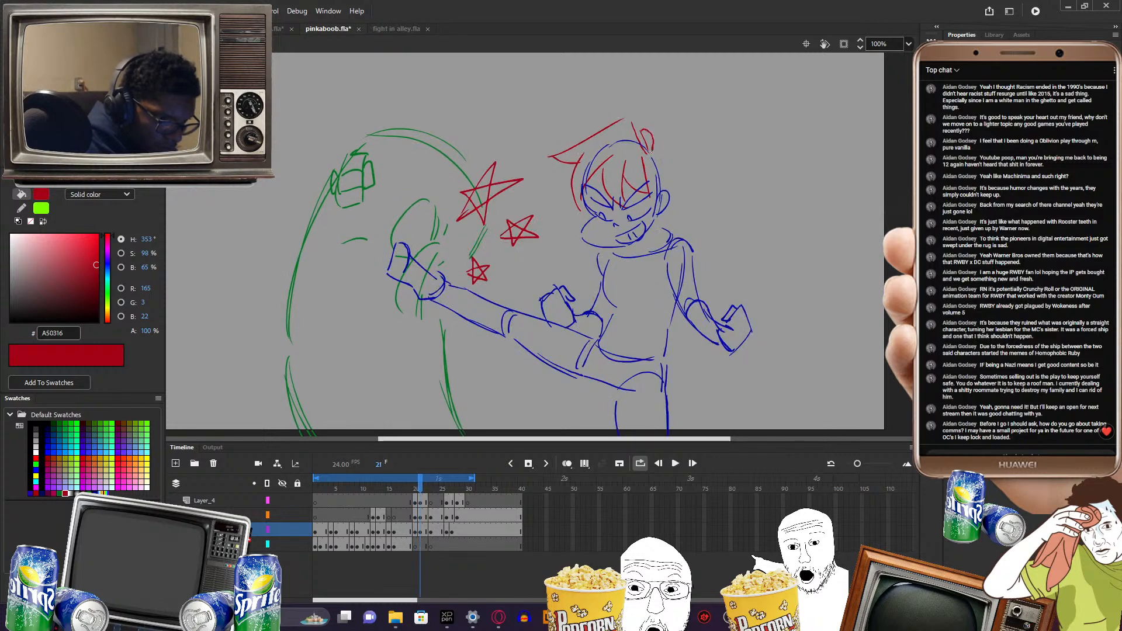
key(comma)
key(period)
key(comma)
key(period)
key(comma)
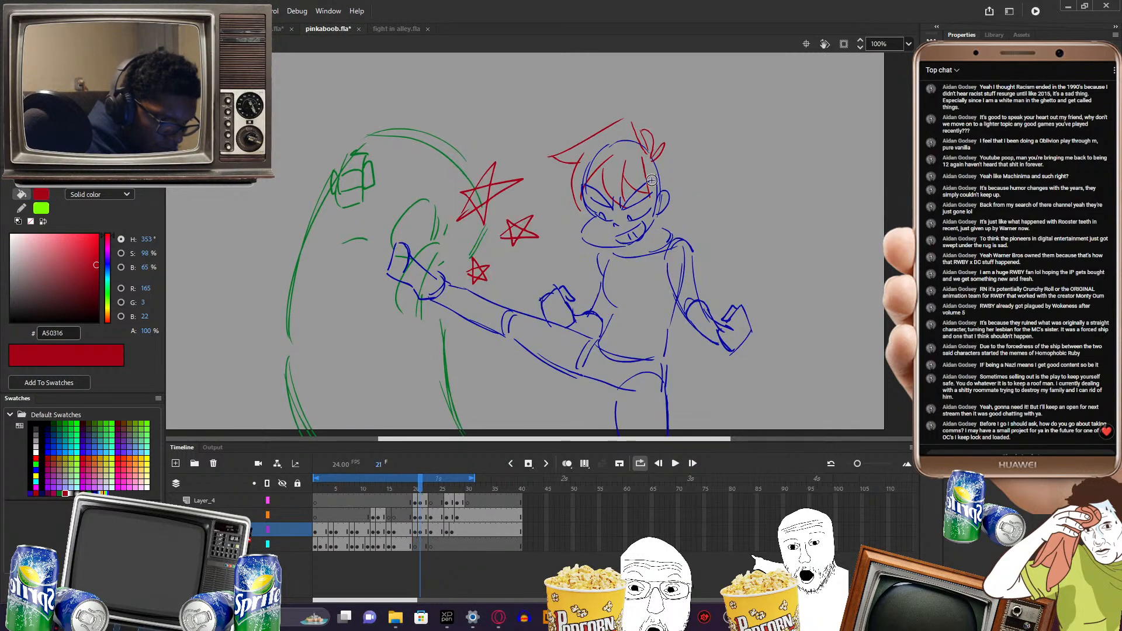
- Outline the back of the hair in red and add the pointed lock hanging in front of the ear
key(comma)
key(period)
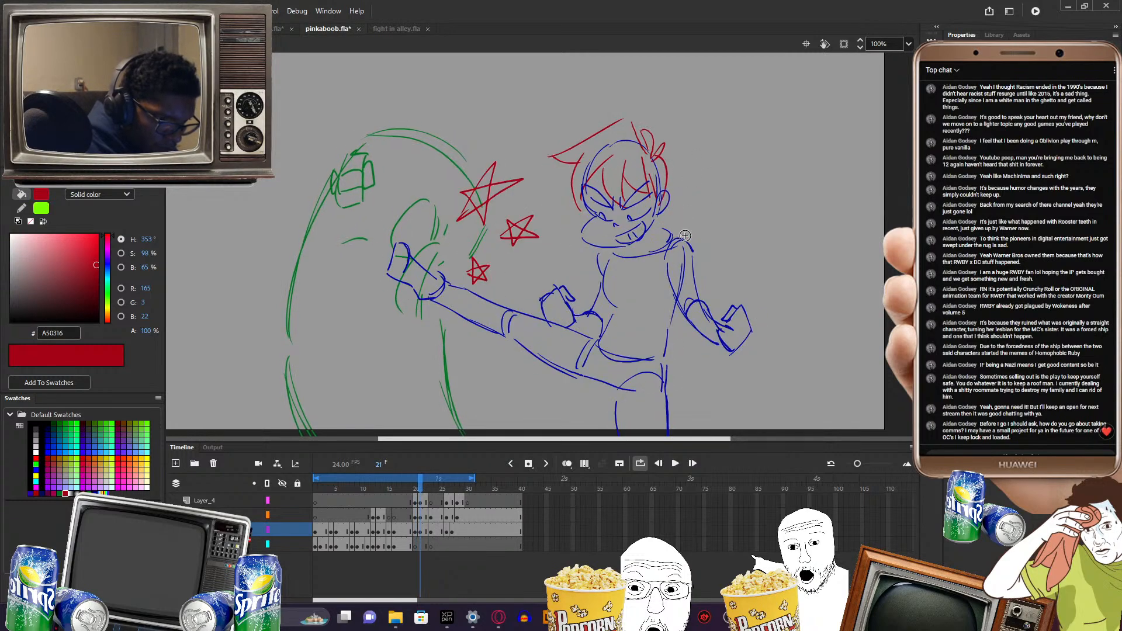
key(comma)
key(period)
key(comma)
key(period)
key(comma)
key(period)
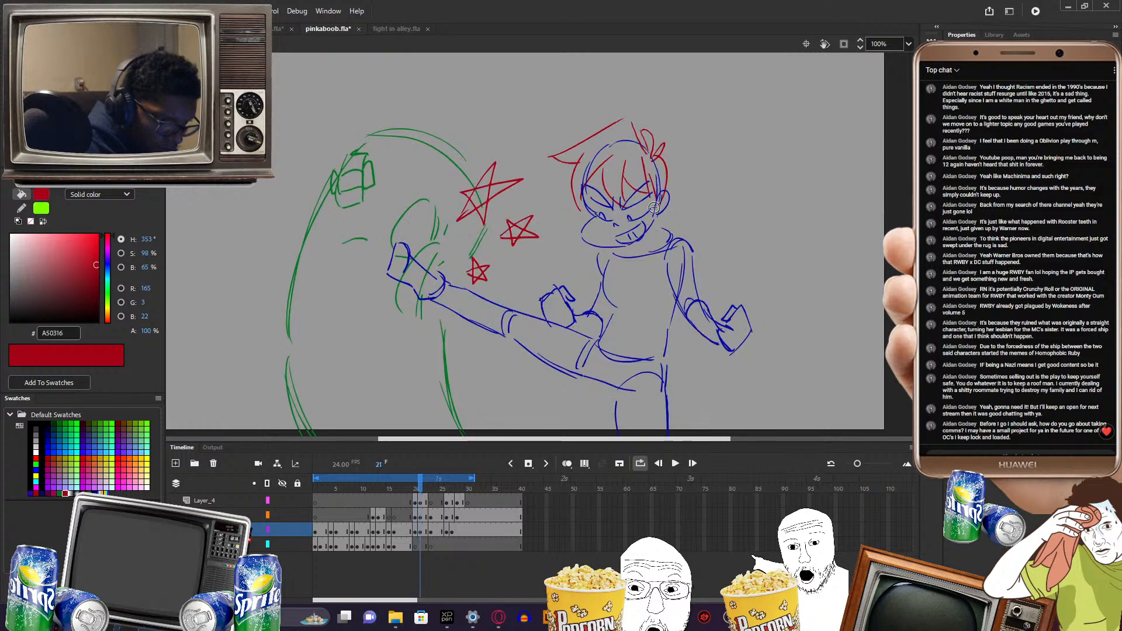
key(comma)
key(period)
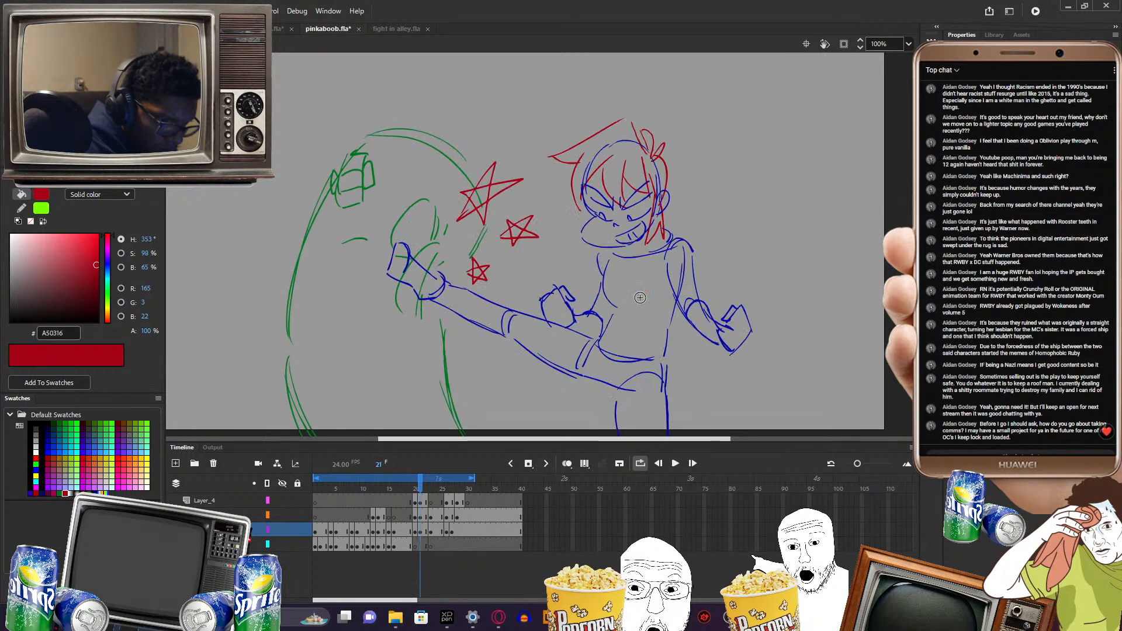
- Add the small red lock beside the cheek and an extra strand beneath the tuft on frame 21
key(comma)
key(period)
key(comma)
key(period)
key(comma)
key(period)
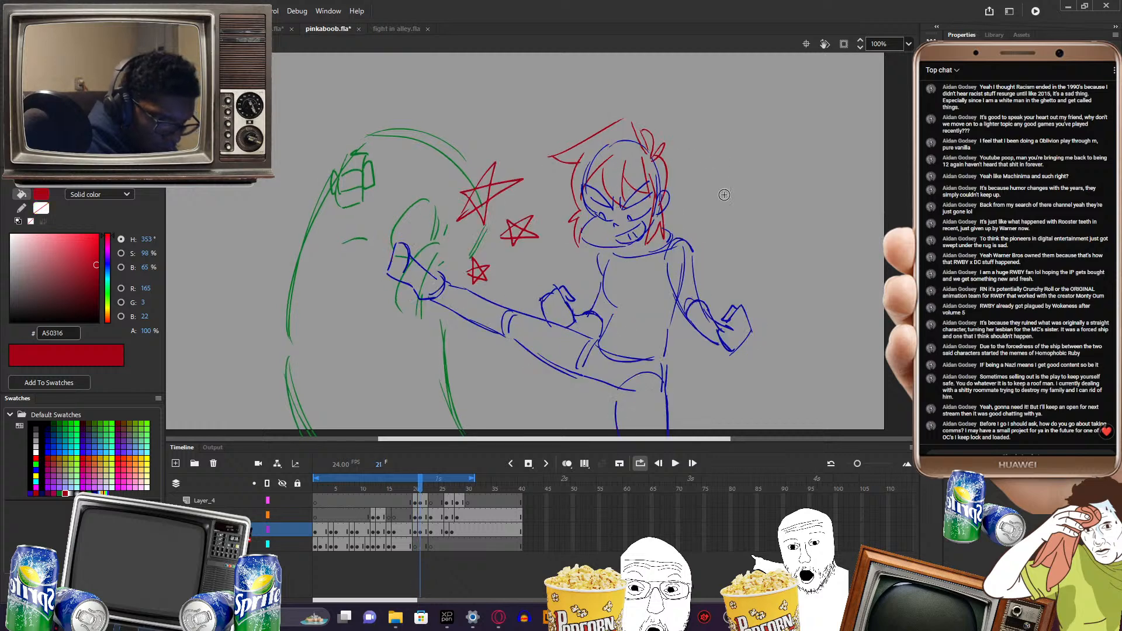
key(comma)
key(period)
key(comma)
key(period)
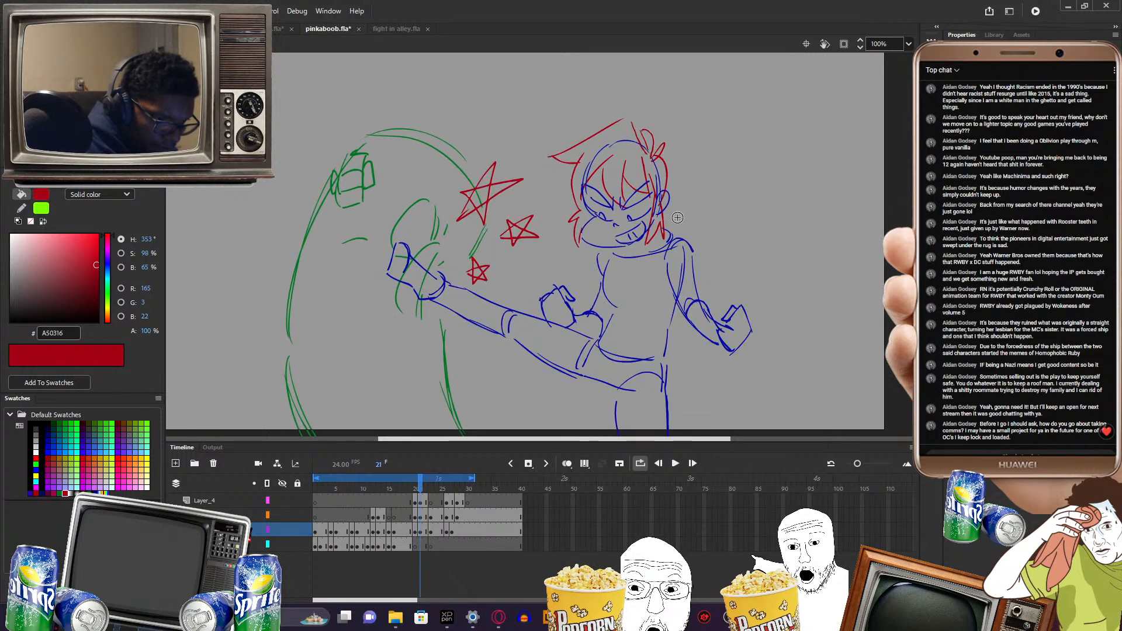
- Sketch the flicked hair ends behind the neck and the red shirt collar, matching frame 20
key(comma)
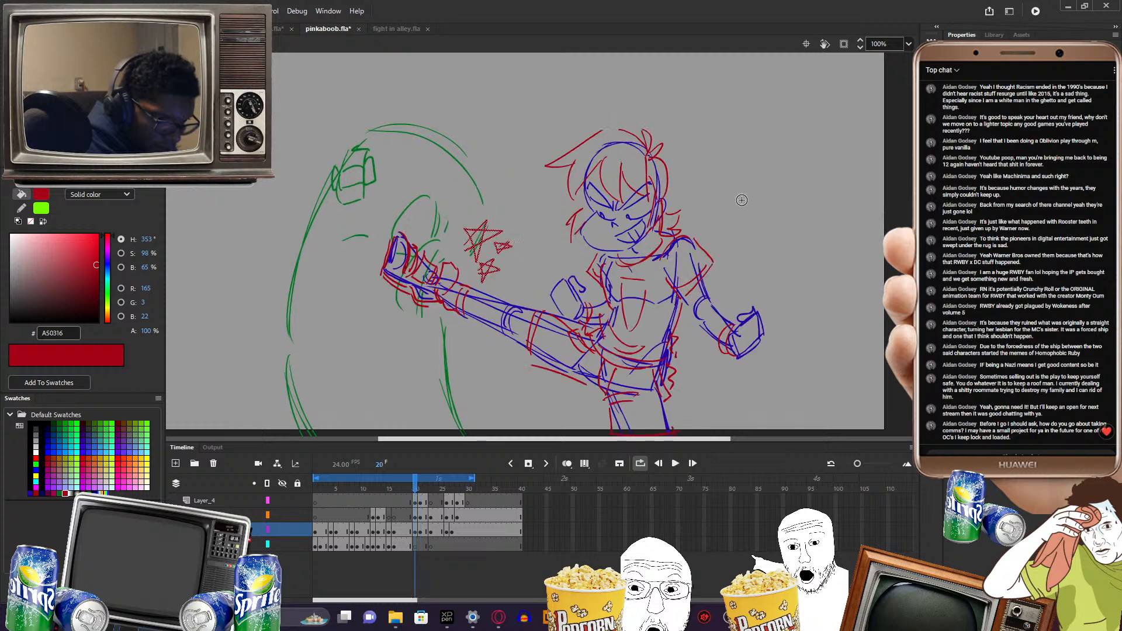
key(period)
key(comma)
key(period)
key(comma)
key(period)
key(comma)
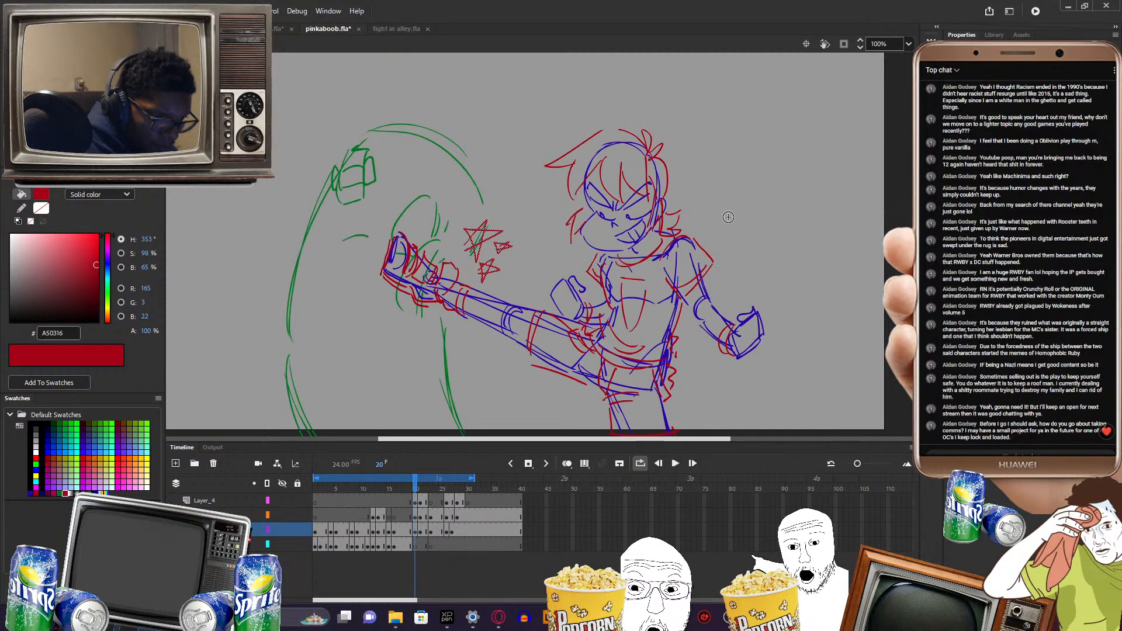
key(period)
key(comma)
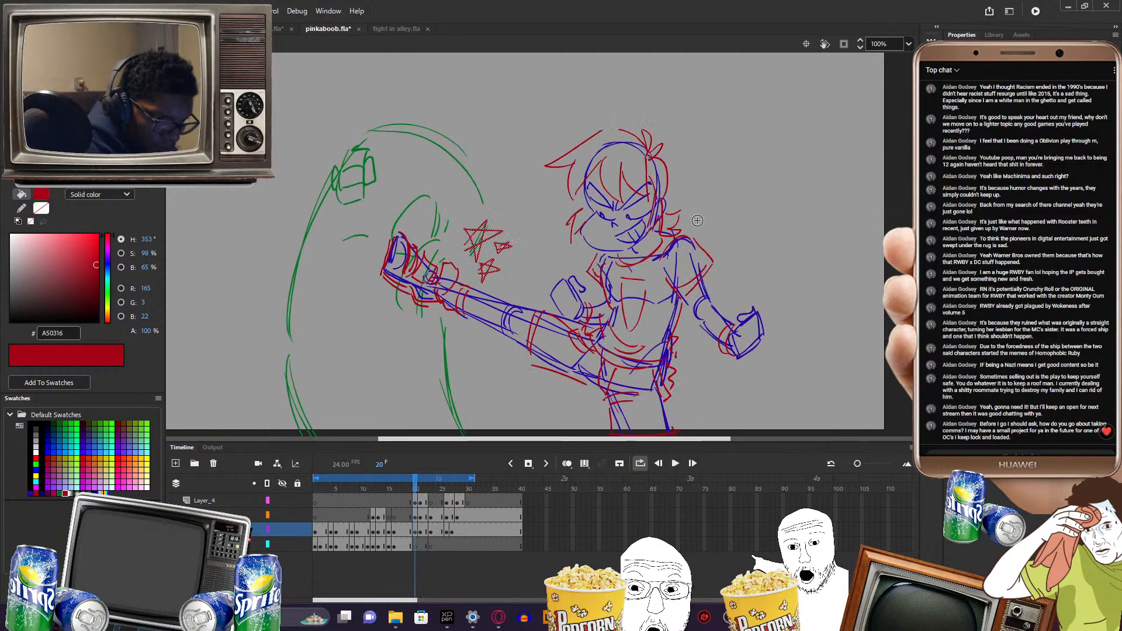
key(period)
key(comma)
key(period)
key(comma)
key(period)
key(comma)
key(period)
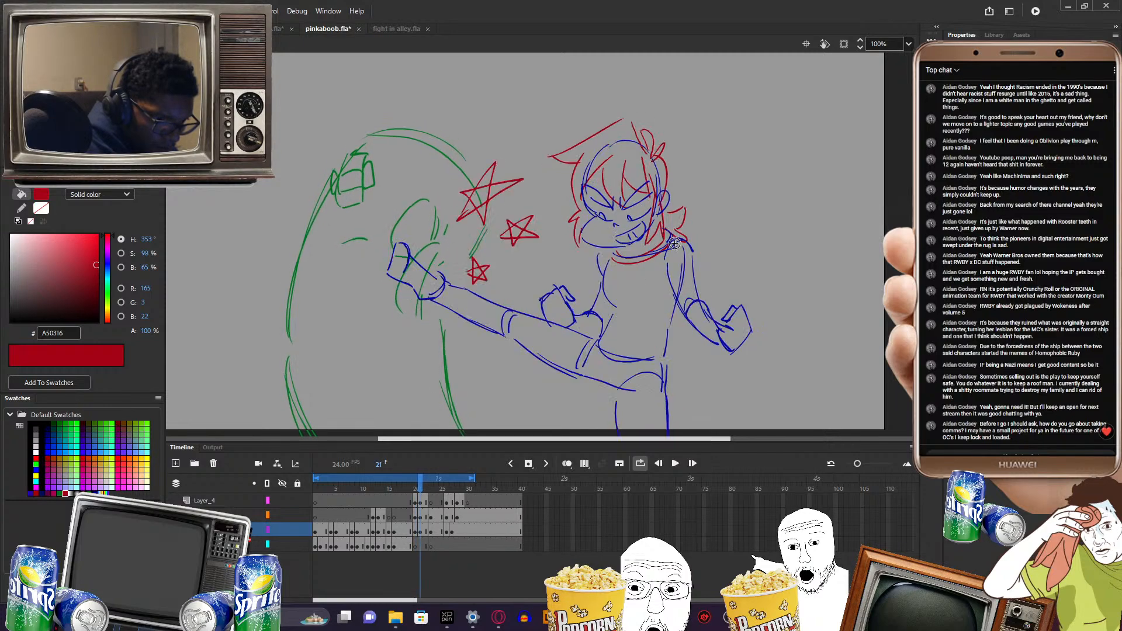
- Draw the narrow red marking down the front of the kicking character's shirt on frame 21
key(comma)
key(period)
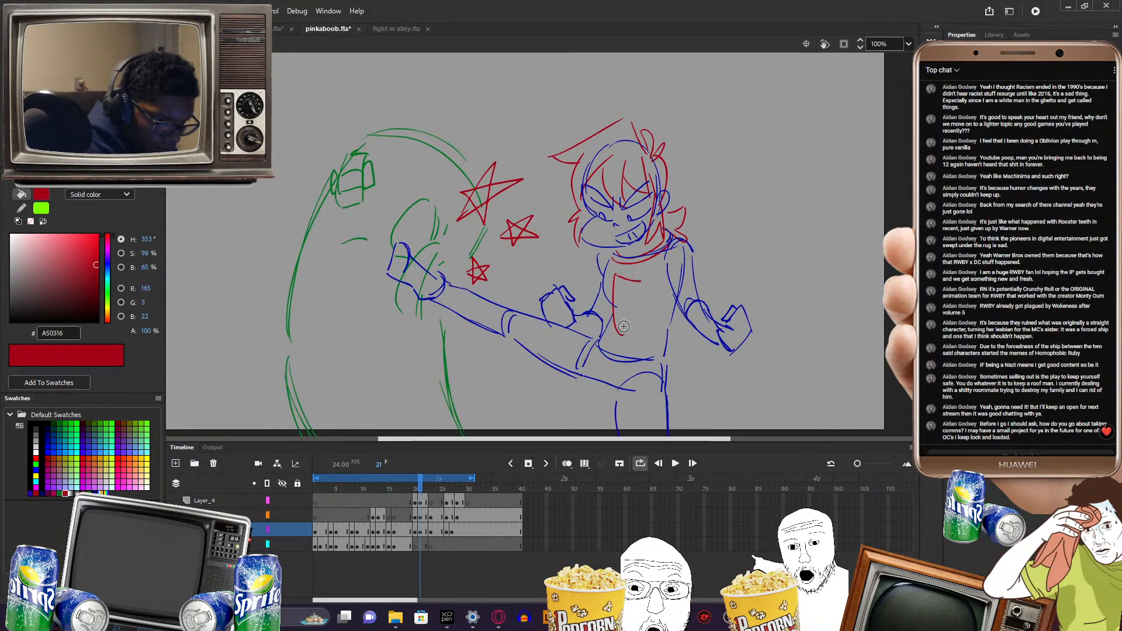
key(comma)
key(period)
key(comma)
key(period)
key(comma)
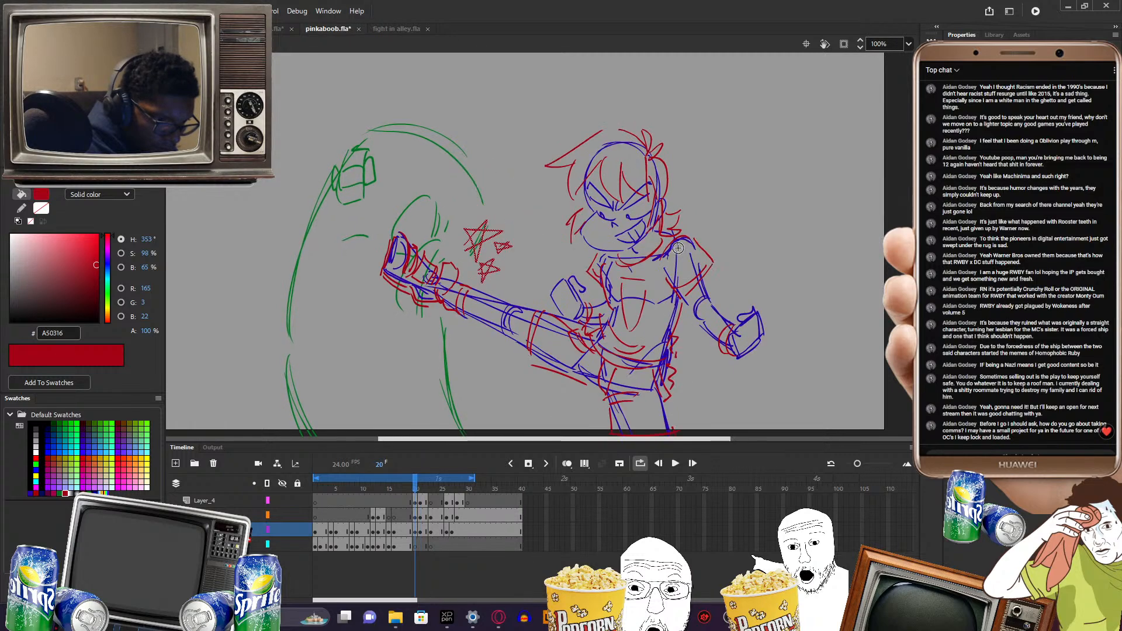
- Sketch the red short sleeve over the kicking character's rear shoulder on frame 21, checking against frame 20
key(period)
key(comma)
key(period)
key(comma)
key(period)
key(comma)
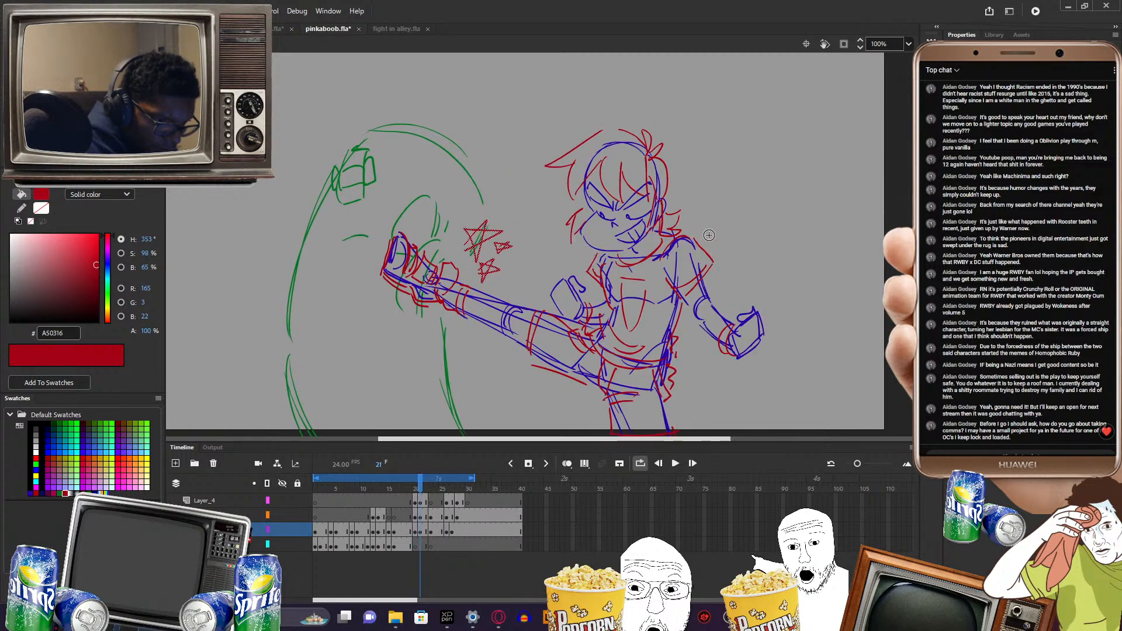
key(period)
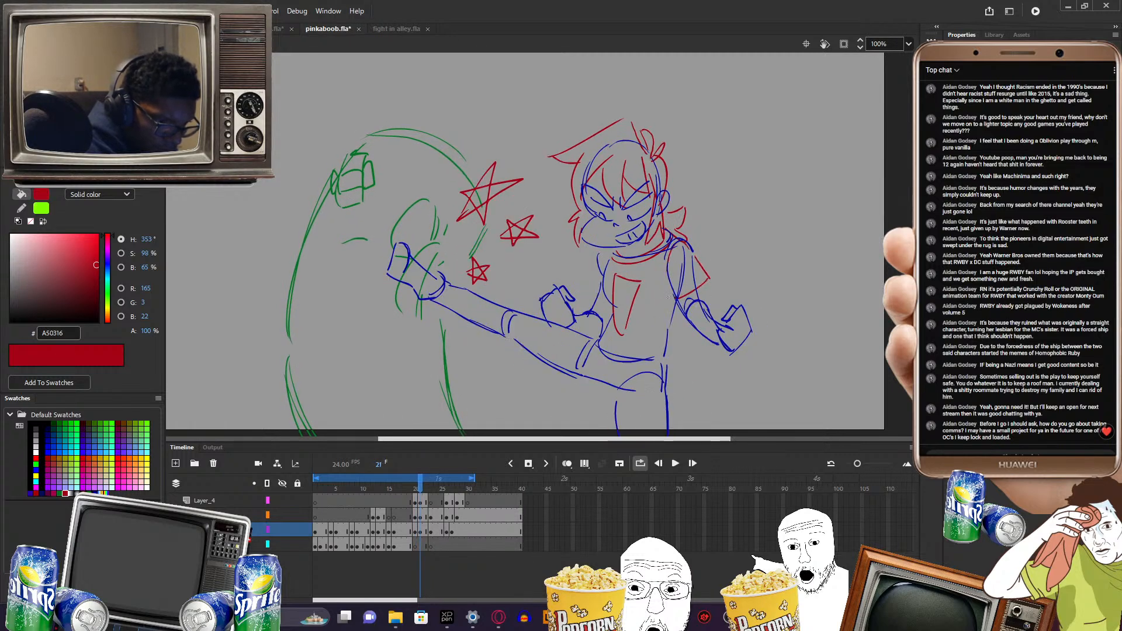
- Close the red rear sleeve's hem and sketch the front short sleeve on frame 21, comparing against frame 20
drag(671, 273, 676, 299)
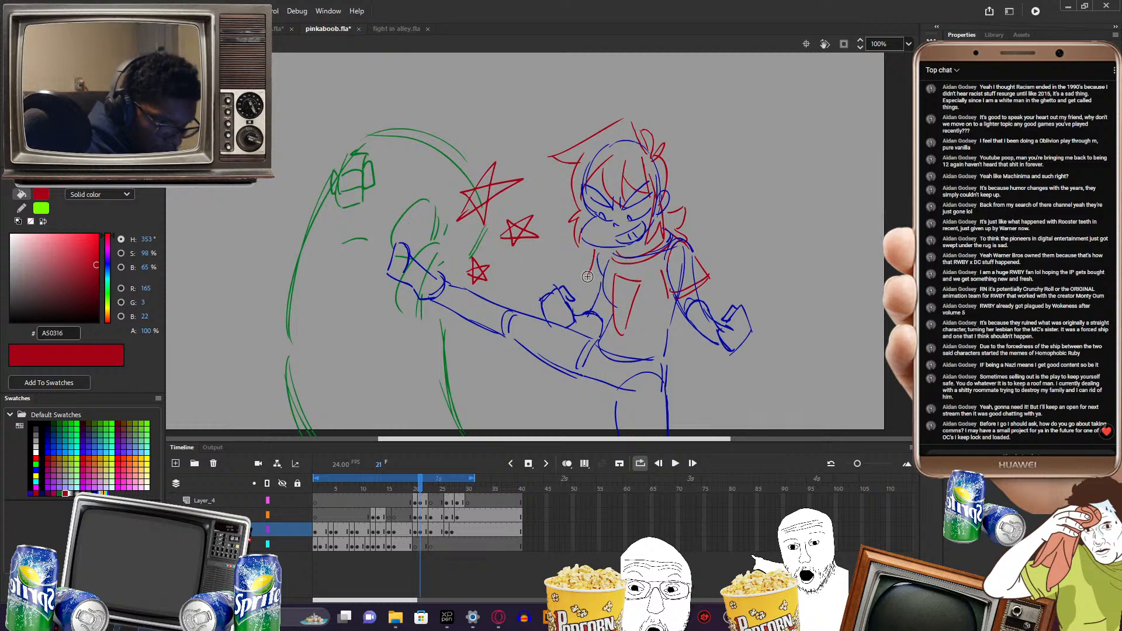
drag(592, 271, 604, 290)
key(comma)
key(period)
key(comma)
key(period)
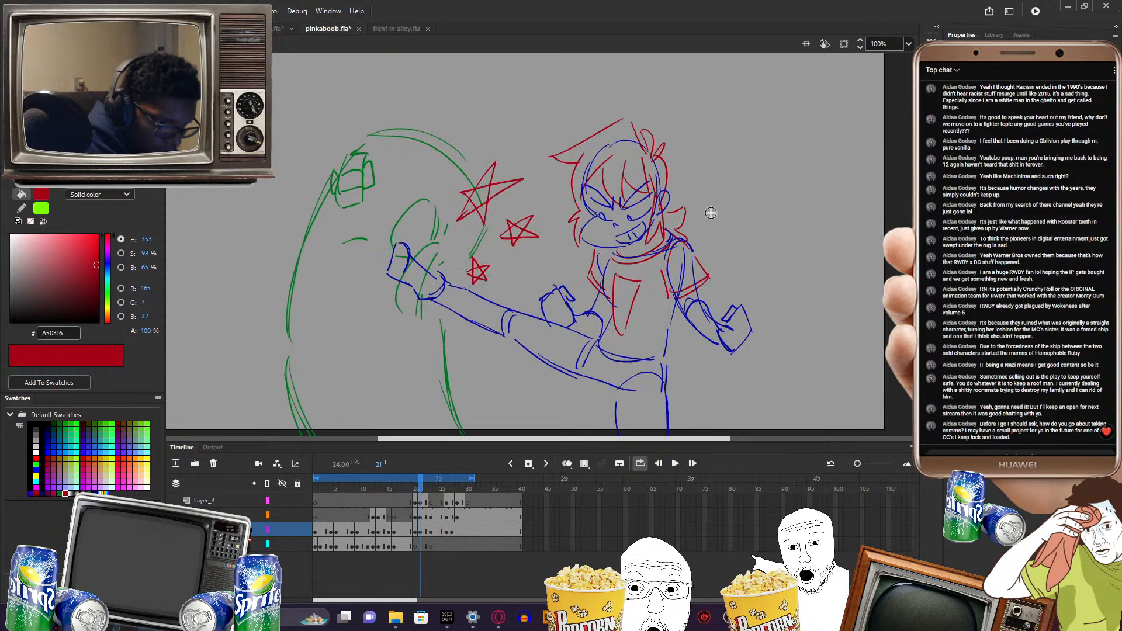
key(comma)
key(period)
key(comma)
key(period)
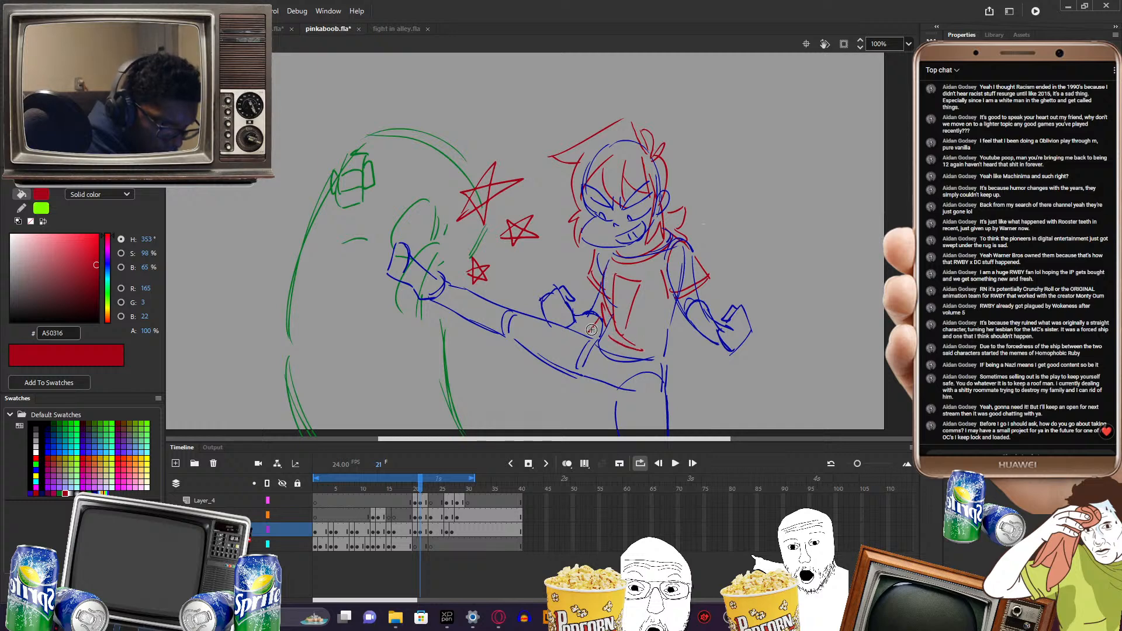
- Sketch the red shirt's bottom hem and side edges around the kicker's waist on frame 21, matching frame 20
drag(592, 330, 649, 362)
key(comma)
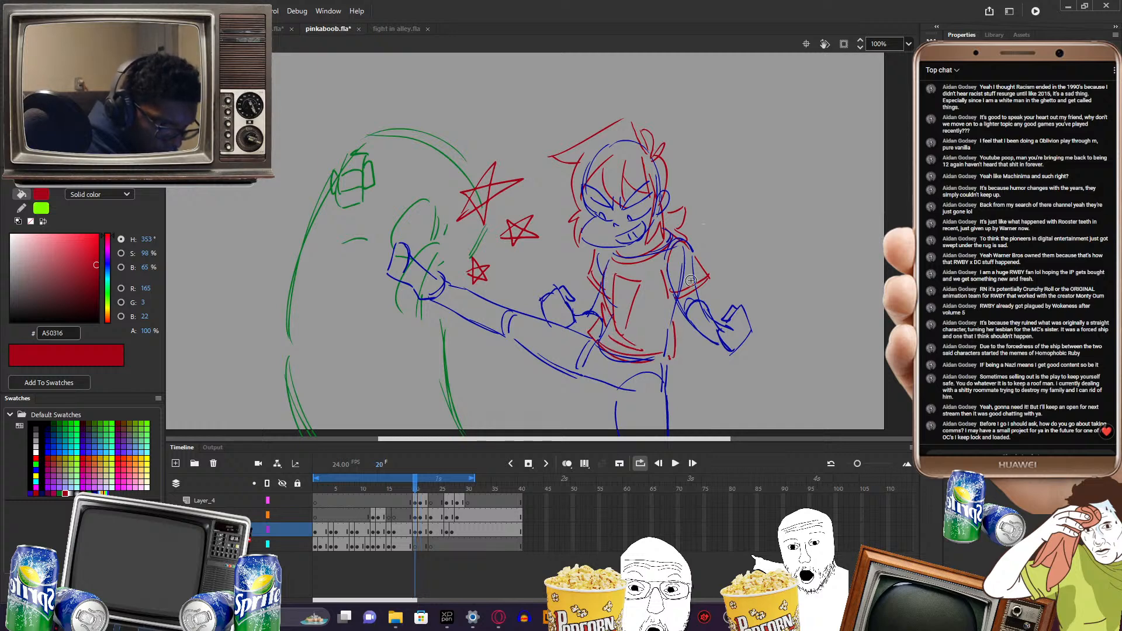
key(period)
key(comma)
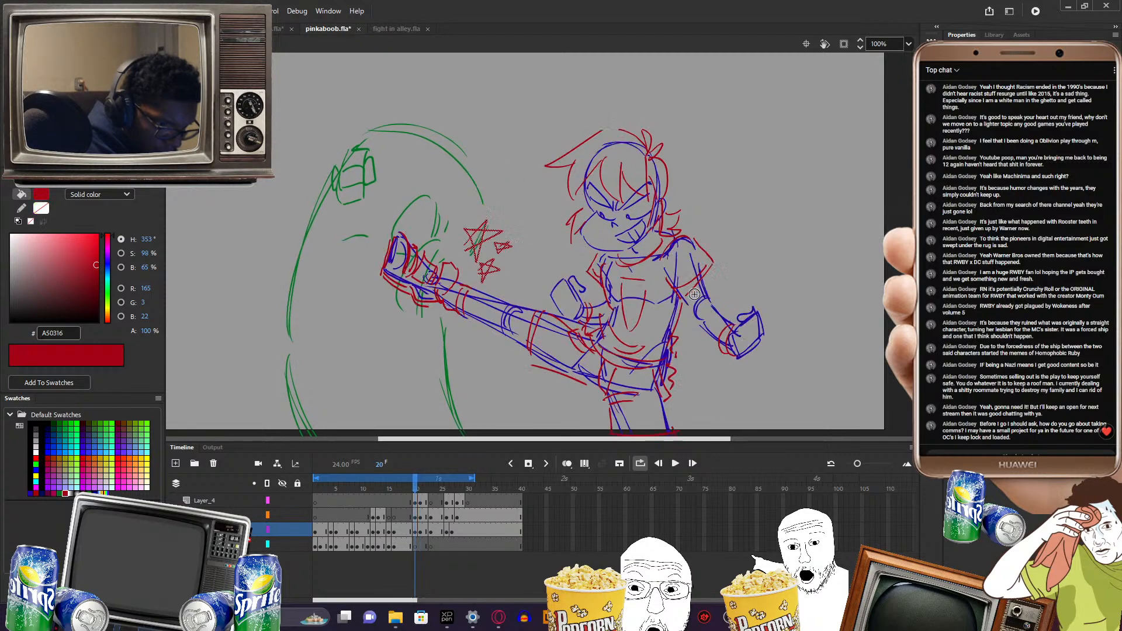
key(period)
key(comma)
key(period)
key(comma)
key(period)
key(comma)
key(period)
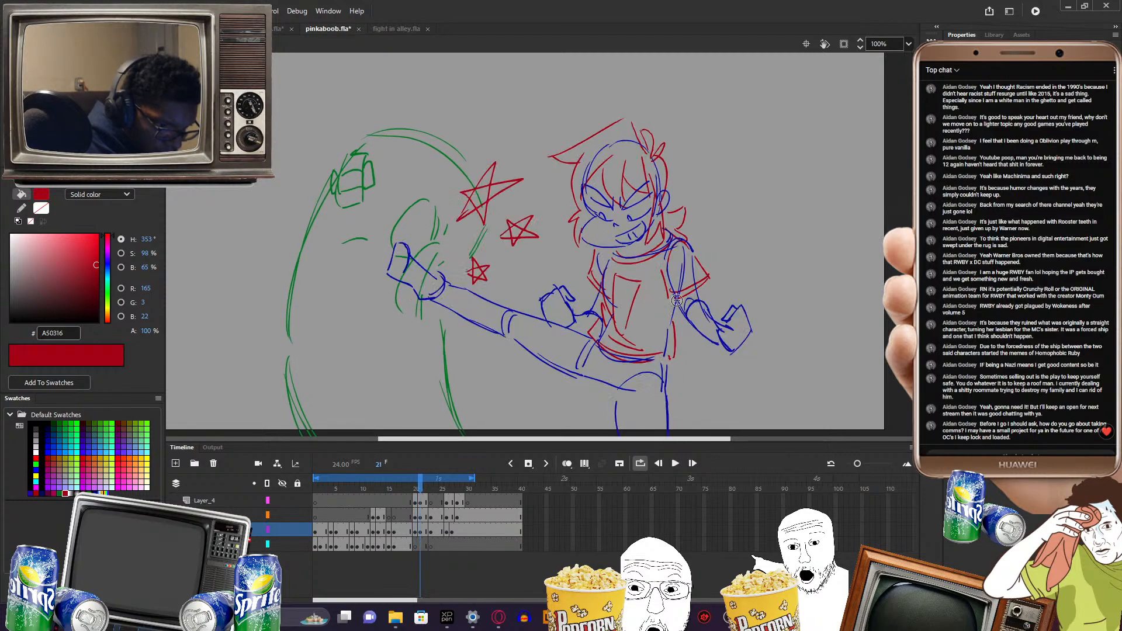
- Draw small red wristbands on both of the kicker's wrists on frame 21, checking against frame 20
drag(577, 312, 582, 329)
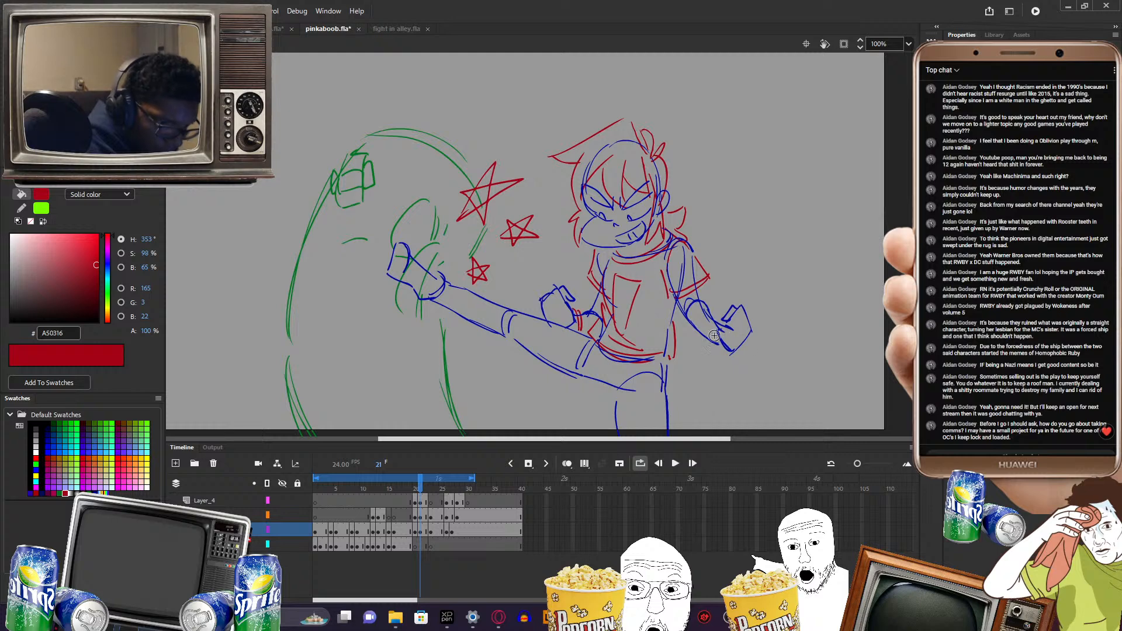
drag(717, 323, 717, 345)
key(comma)
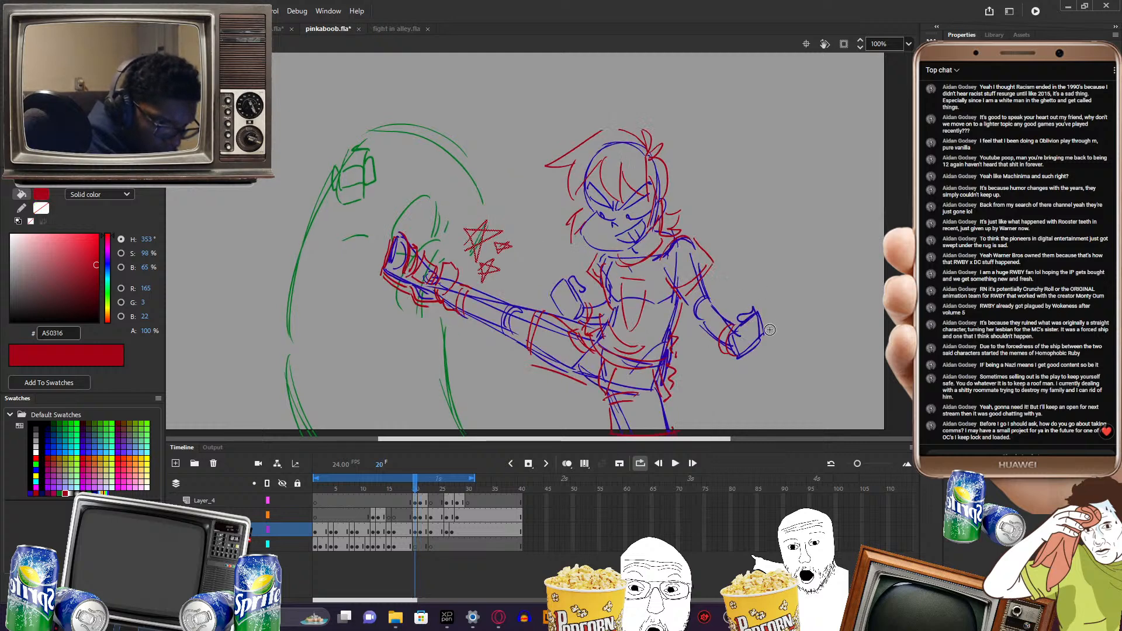
key(period)
key(comma)
key(period)
key(comma)
key(period)
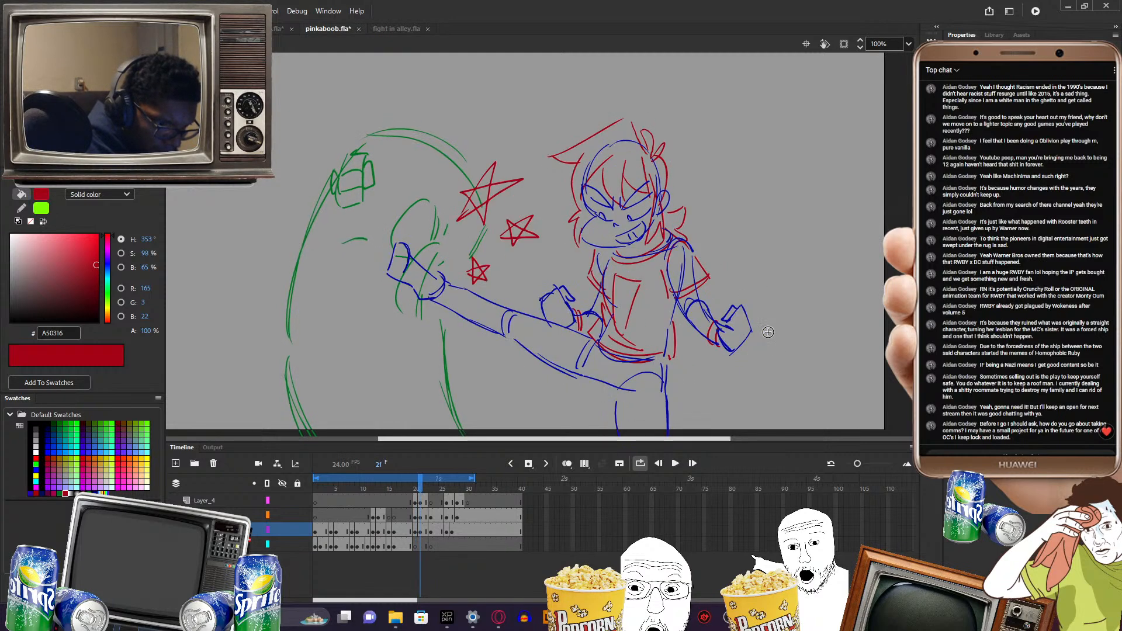
key(comma)
key(period)
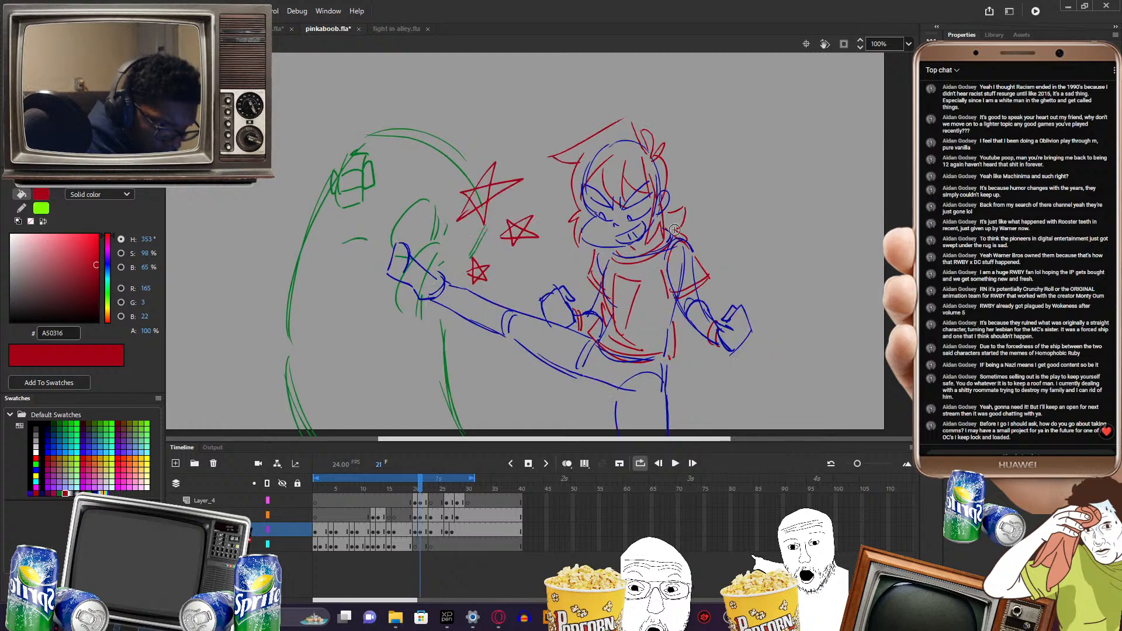
- Sketch the red hip detail and the top of the shorts beneath the shirt hem on frame 21
key(.)
key(.)
key(.)
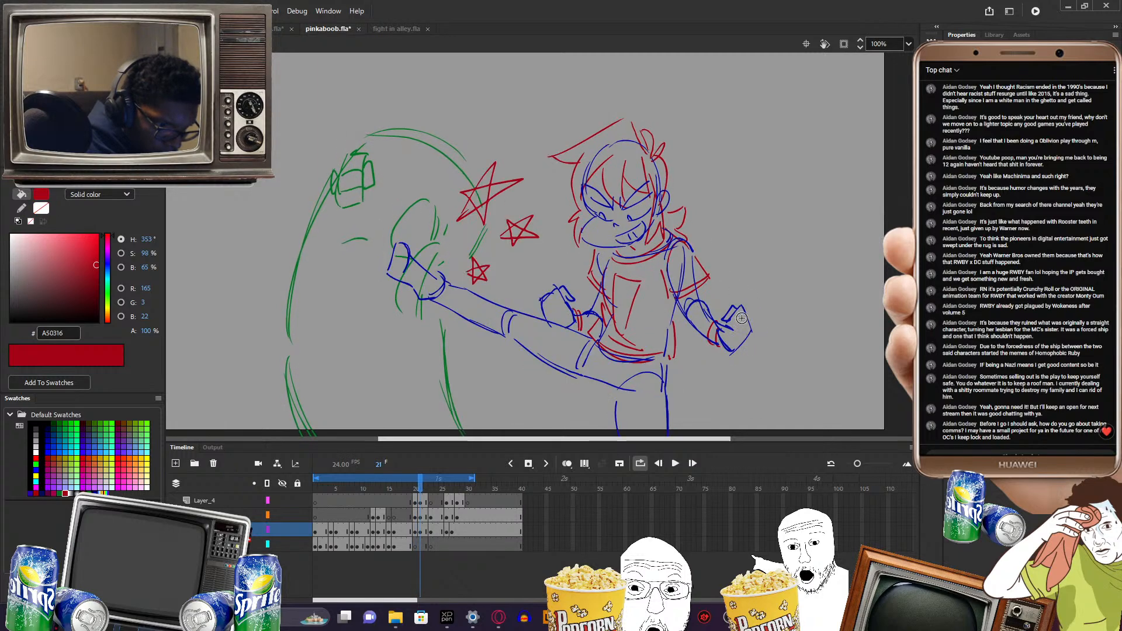
key(.)
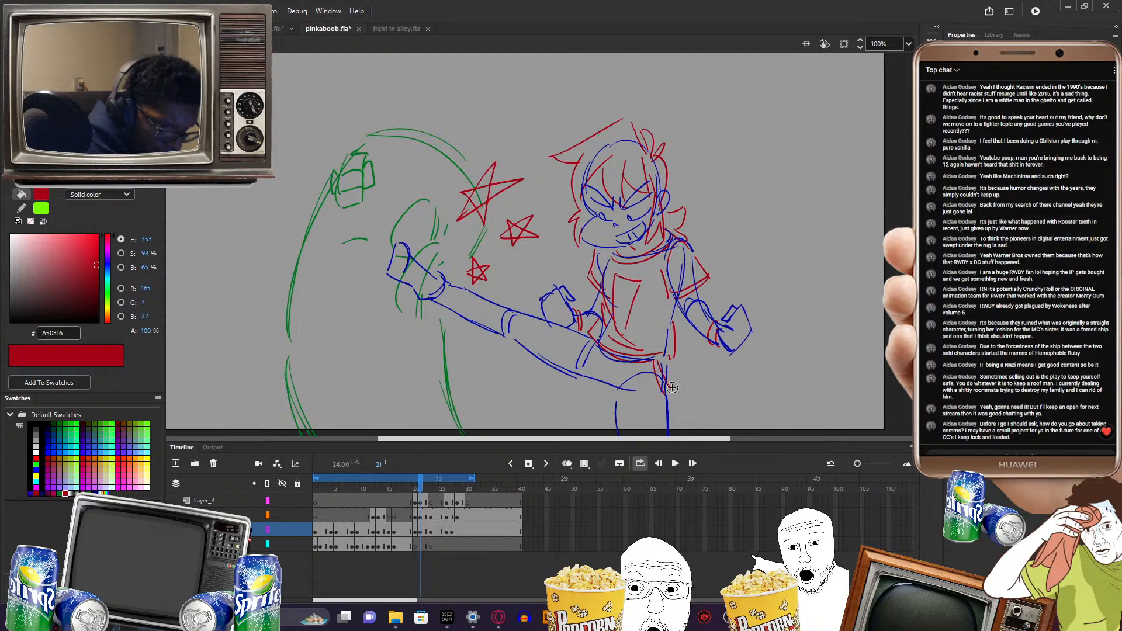
key(.)
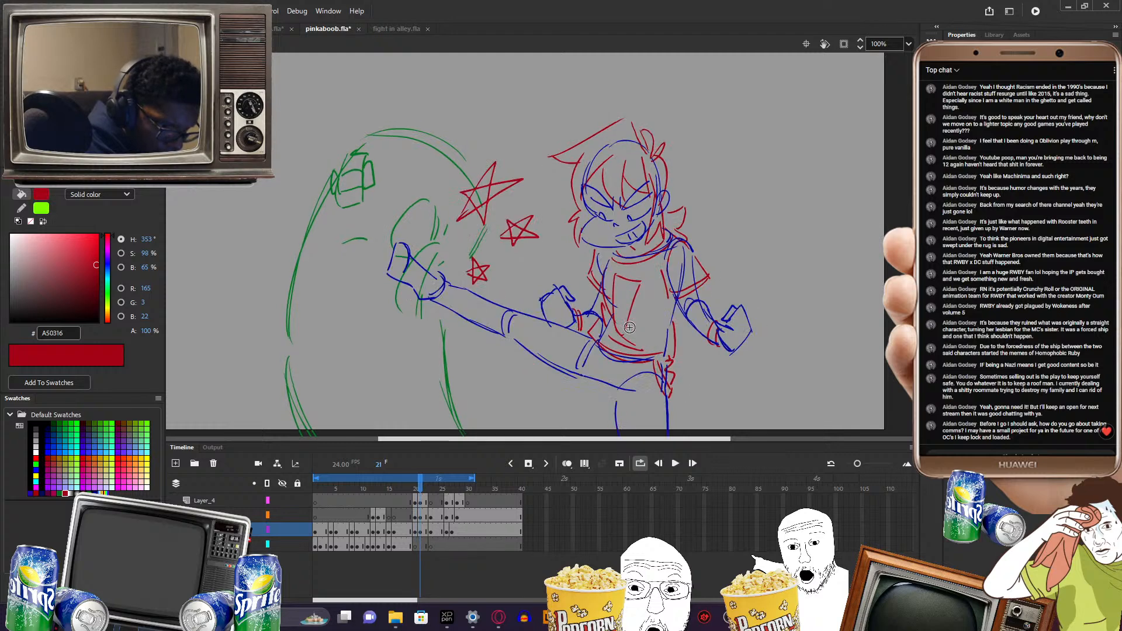
key(.)
key(.)
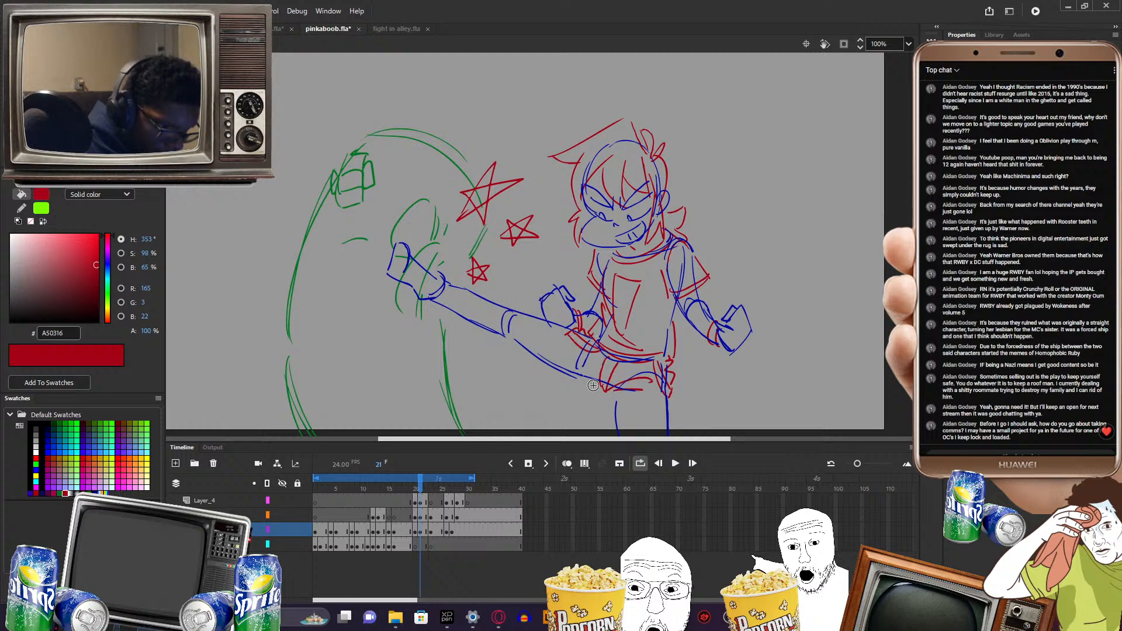
- Outline the red shorts leg around the raised thigh and the edges of the standing leg on frame 21
key(.)
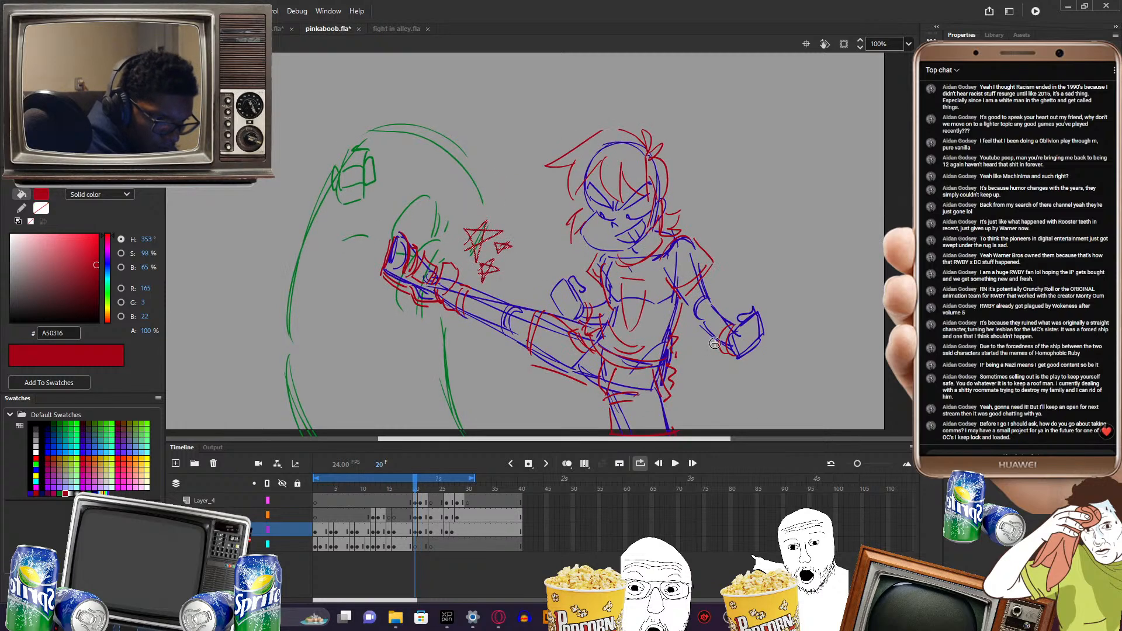
key(.)
key(.)
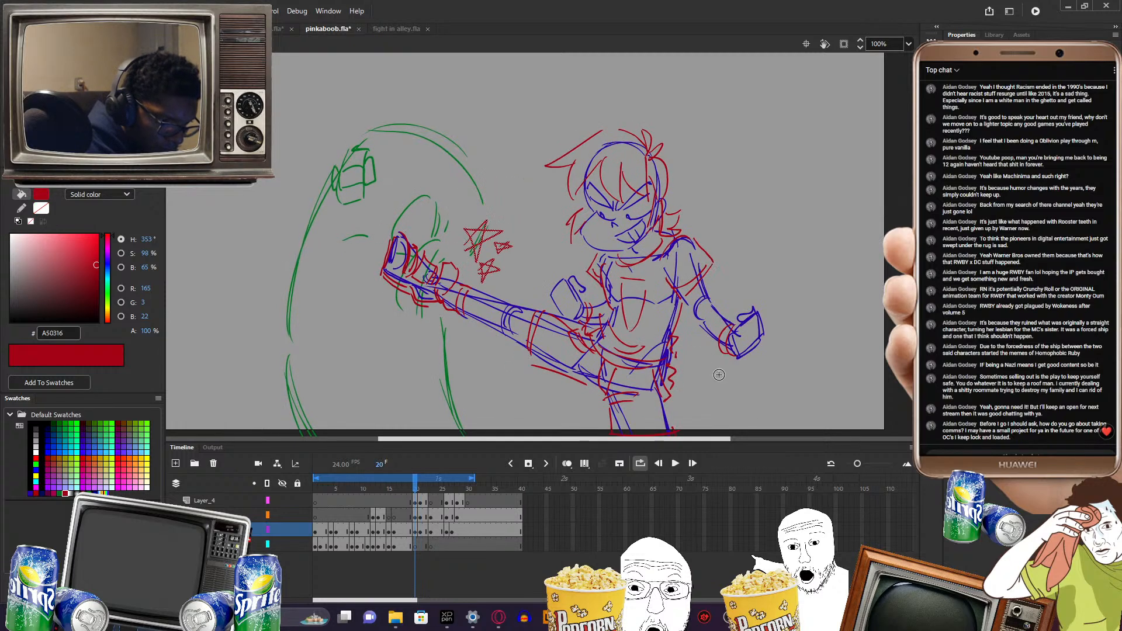
key(.)
key(.)
key(.)
key(.)
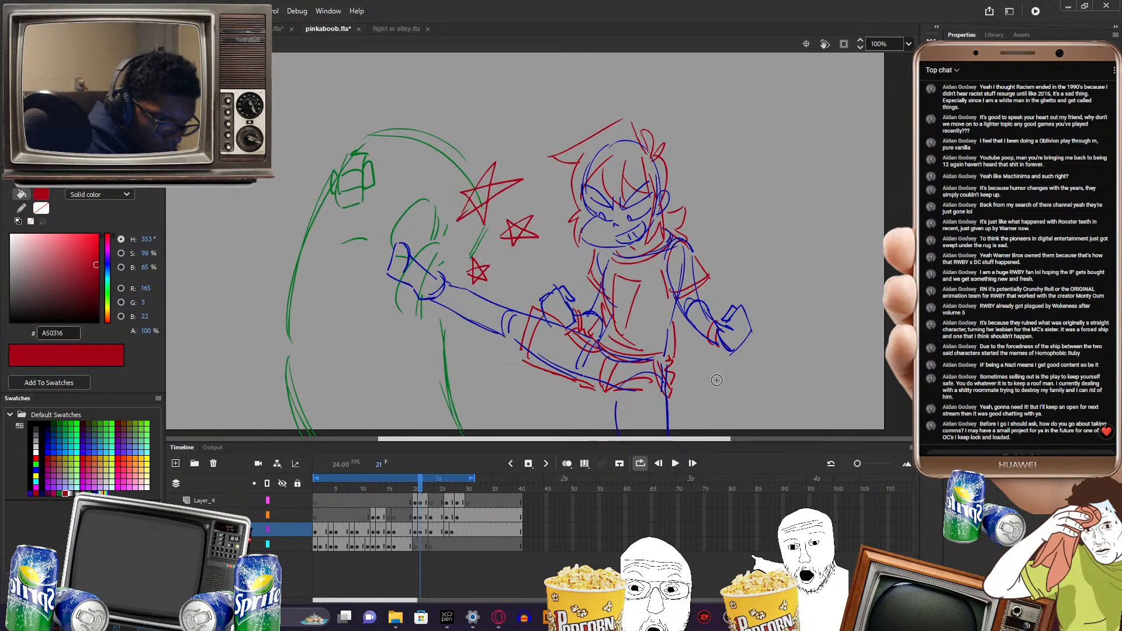
drag(716, 379, 718, 350)
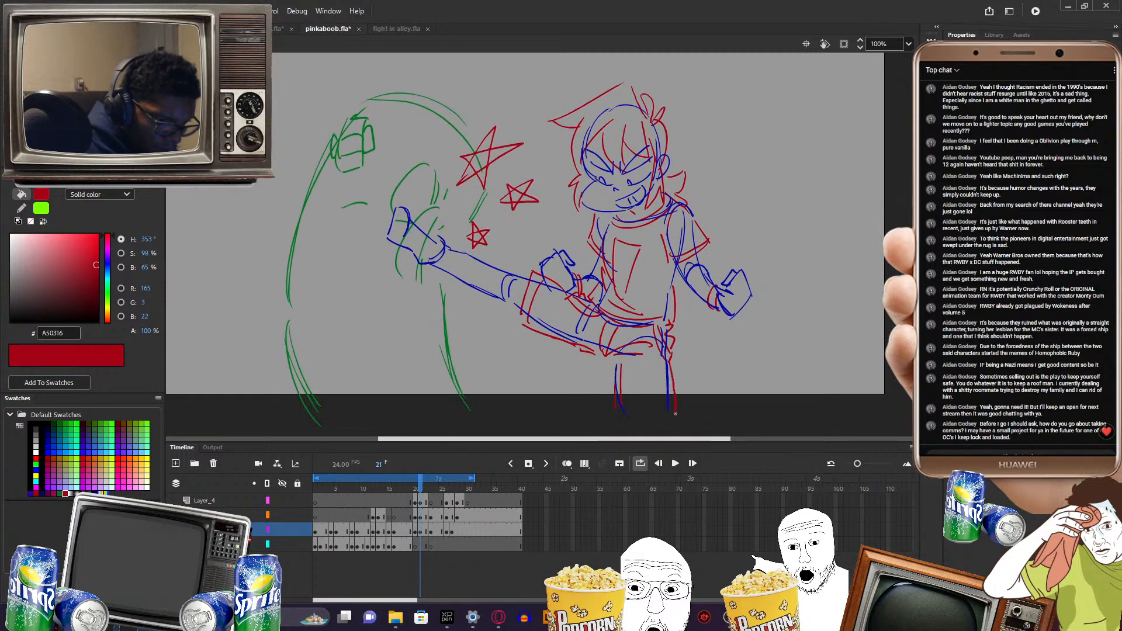
- Draw the red cuff around the kicking leg's ankle on frame 21
drag(750, 316, 768, 369)
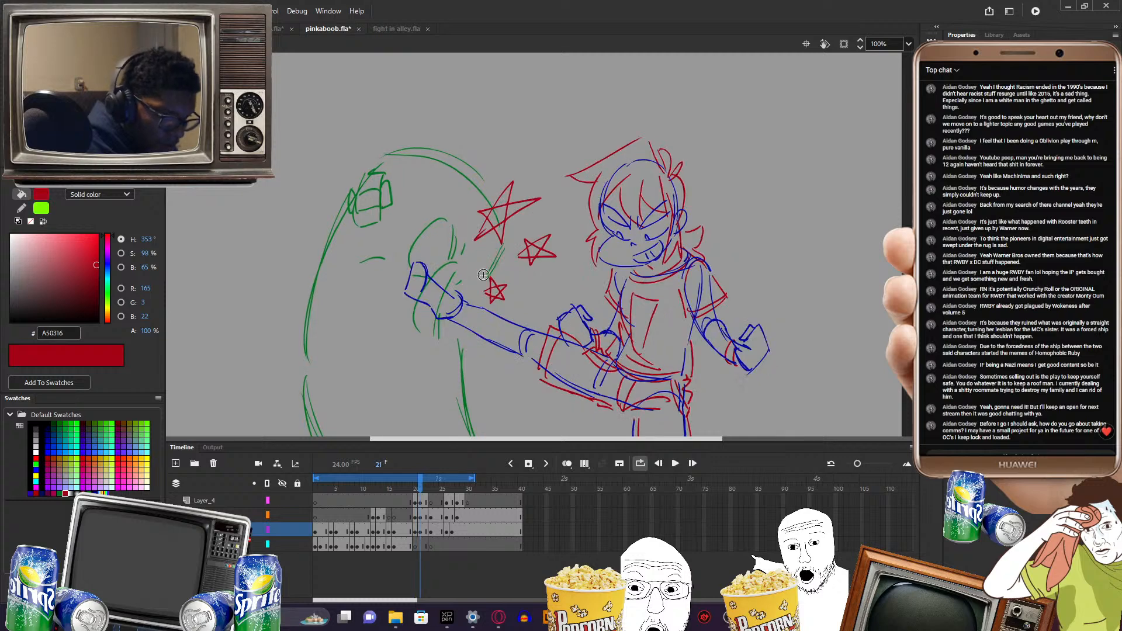
key(.)
key(.)
key(.)
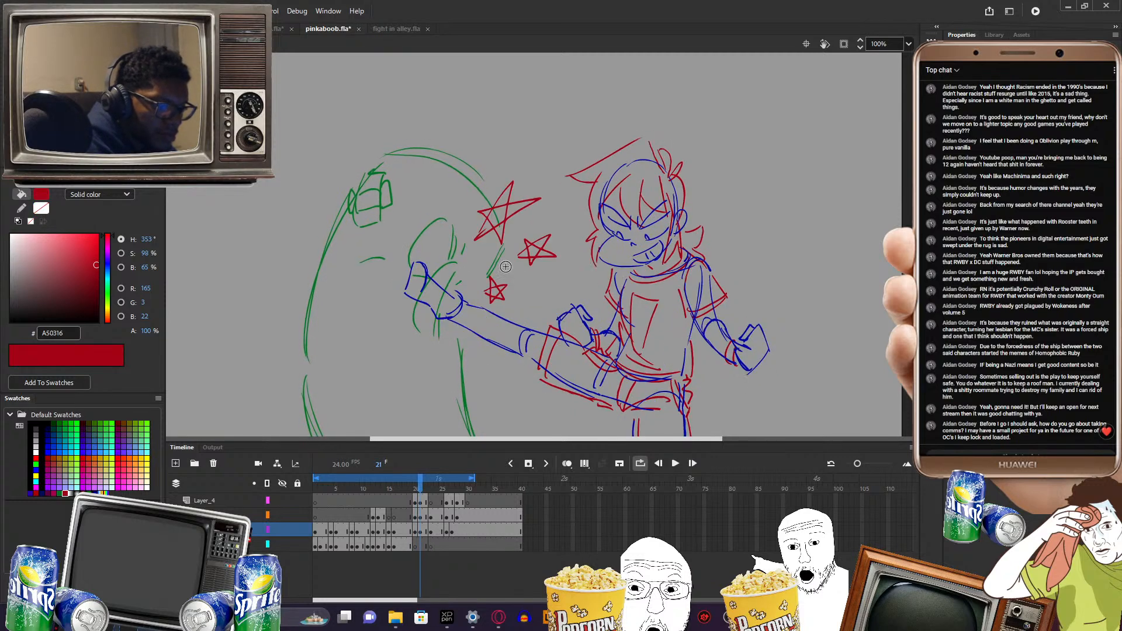
key(.)
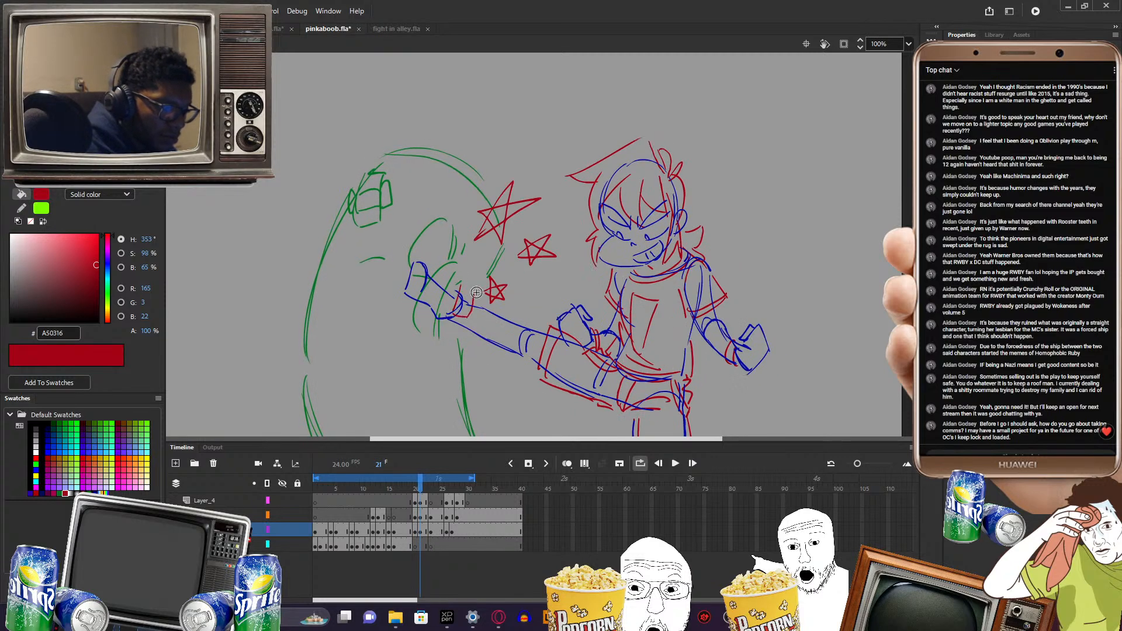
drag(476, 292, 460, 285)
key(.)
key(.)
key(.)
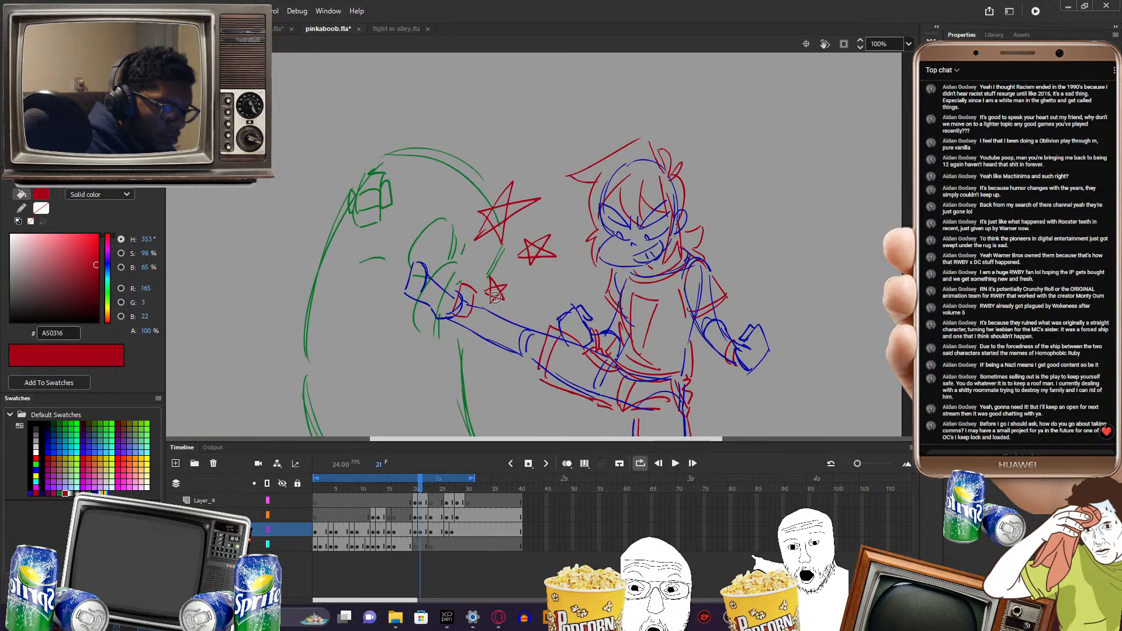
- Sketch the red shoe outline, laces and shin band on the kicking leg on frame 21, using frame 20 as reference
key(.)
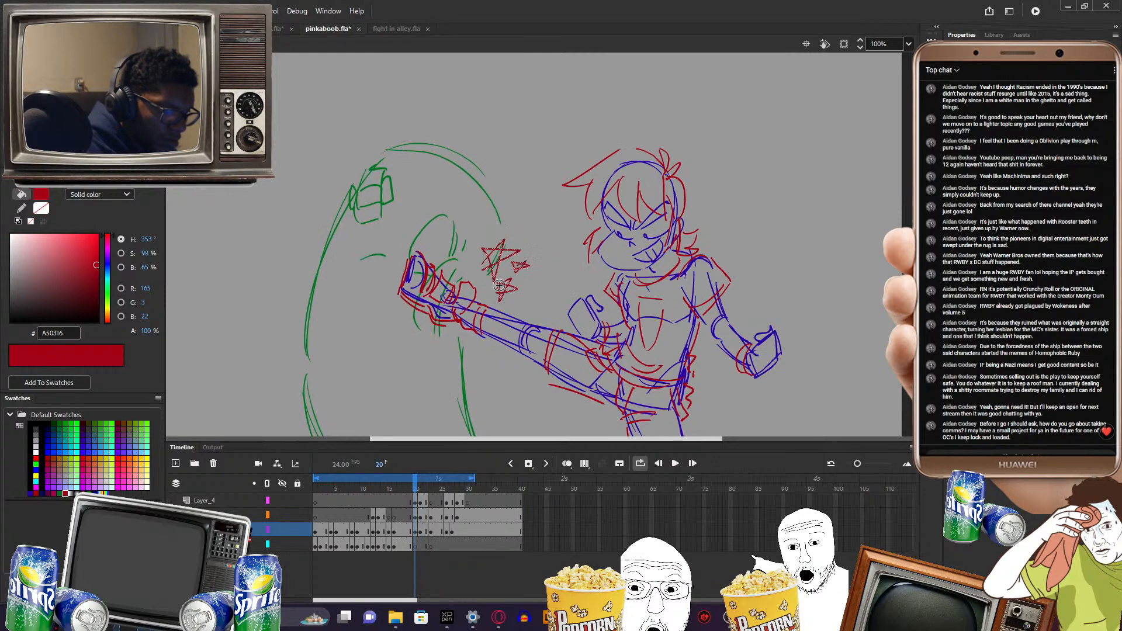
key(.)
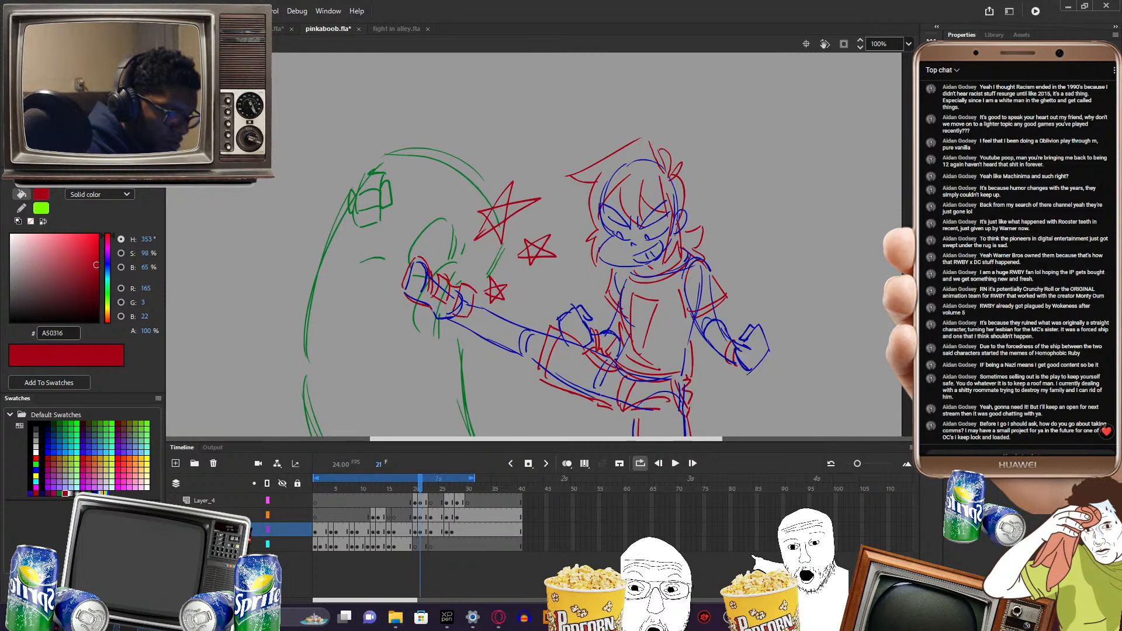
key(.)
key(.)
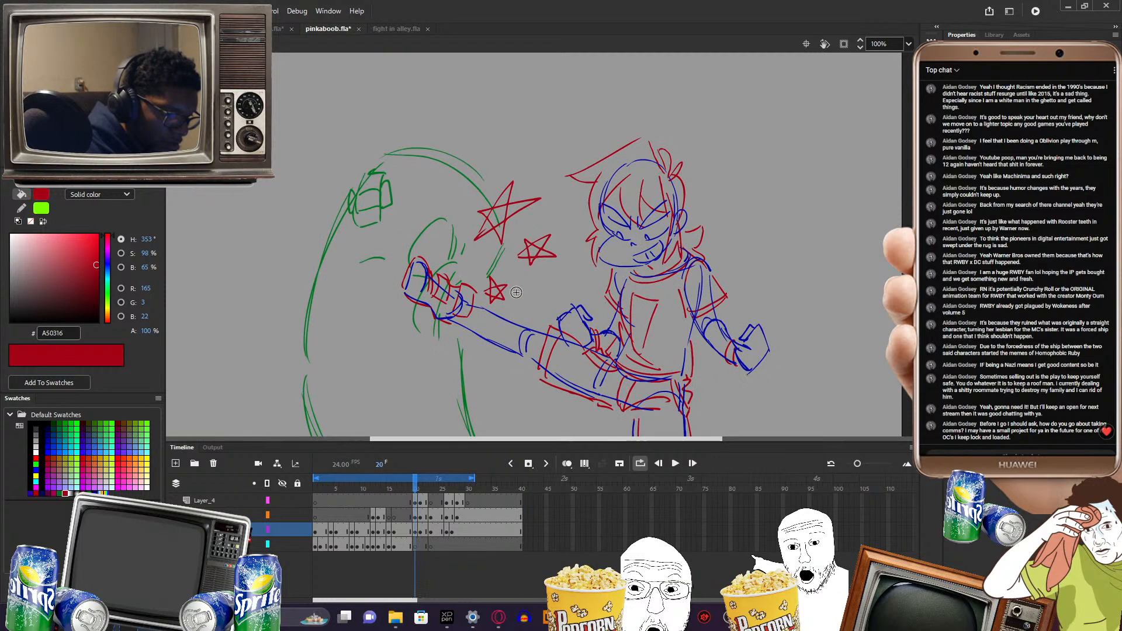
key(.)
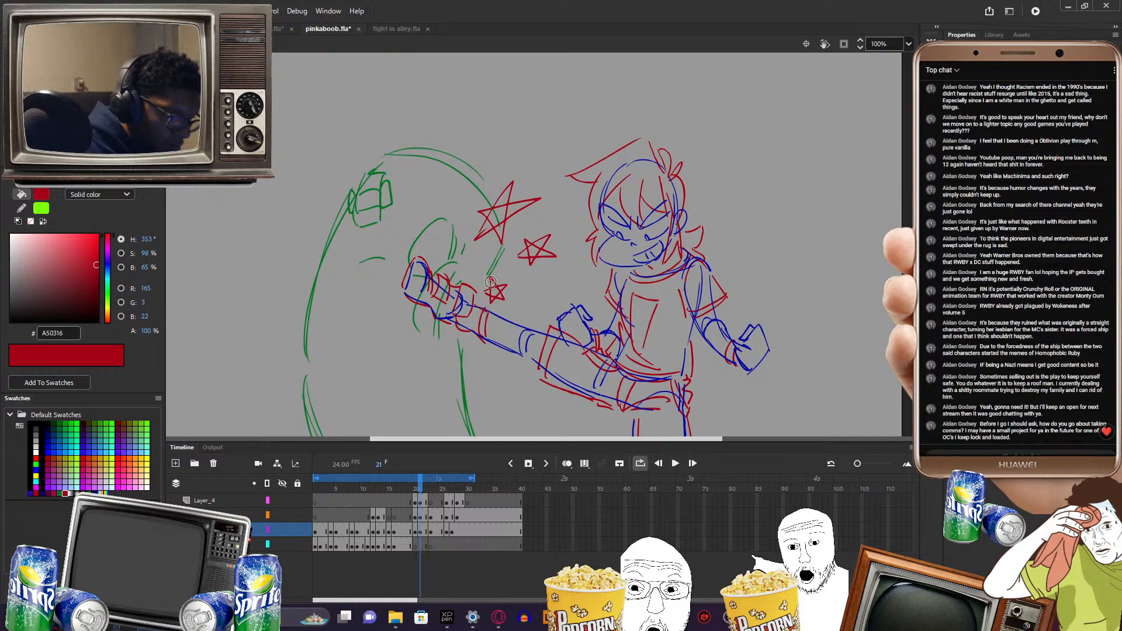
key(.)
key(.)
key(.)
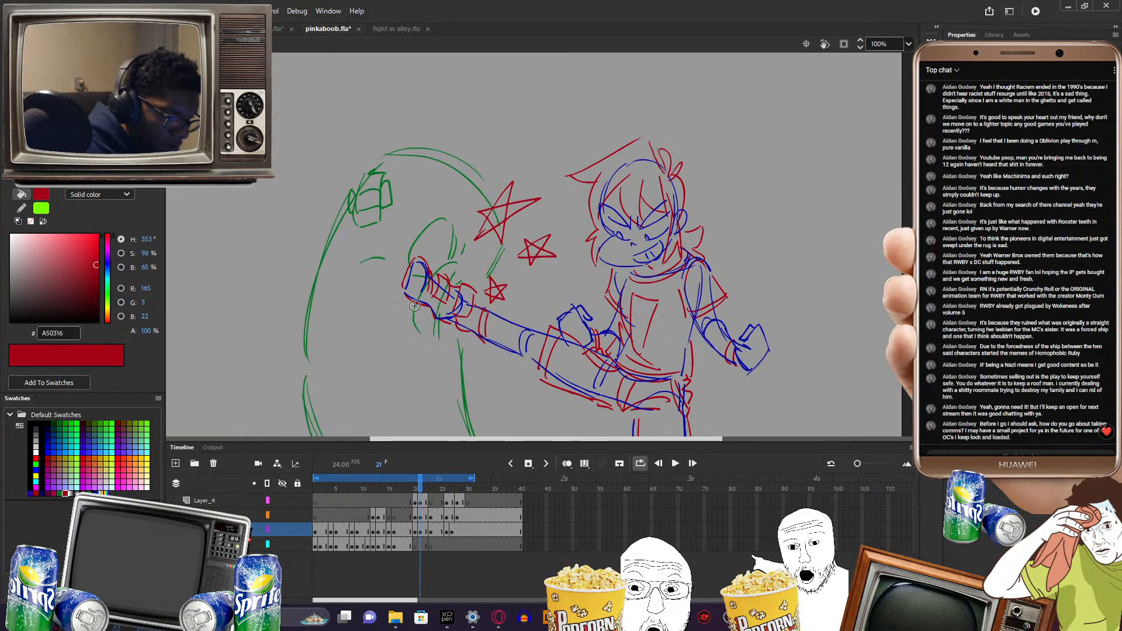
- Review the kicker's drawings across frames 20 to 27 and play back the animation to check the motion
drag(778, 302, 726, 236)
key(.)
key(.)
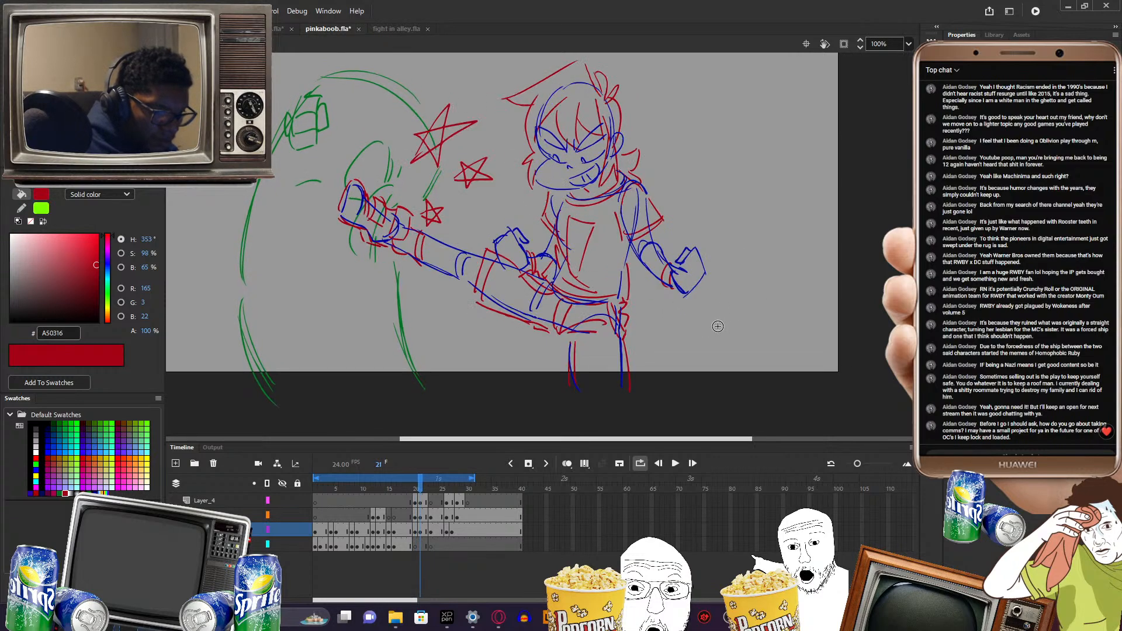
key(.)
key(.)
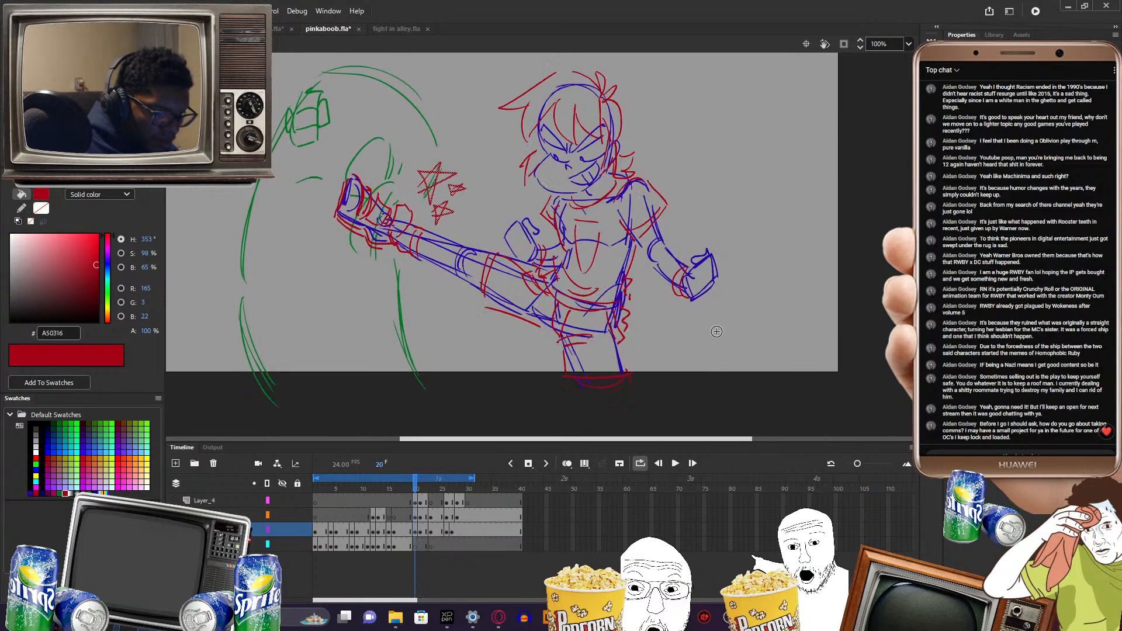
key(.)
key(.)
key(.)
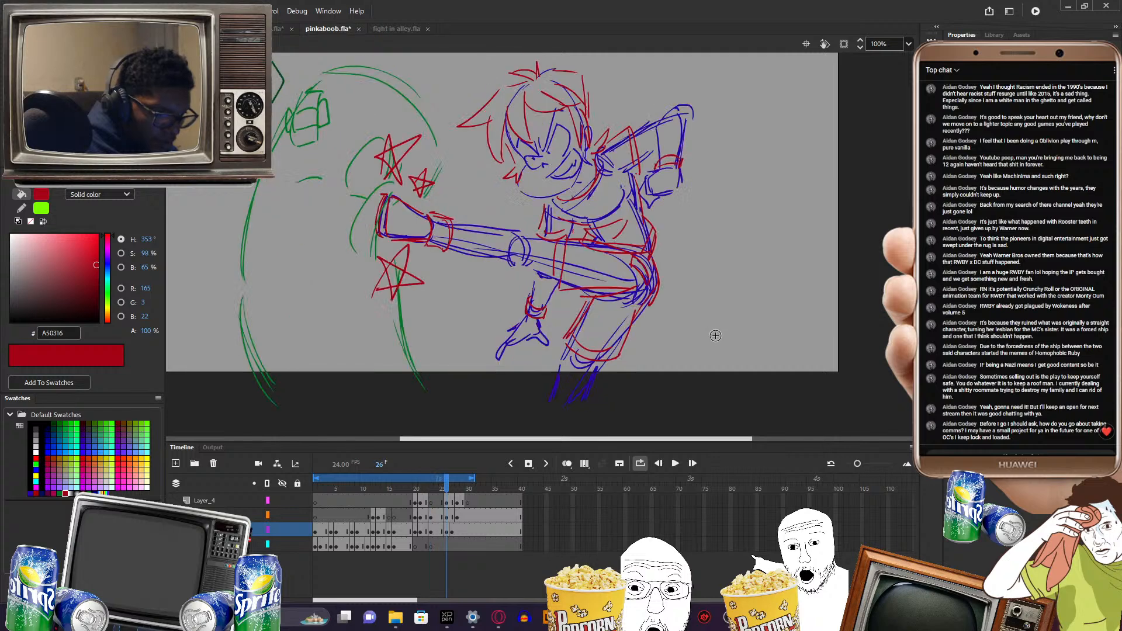
key(.)
key(.)
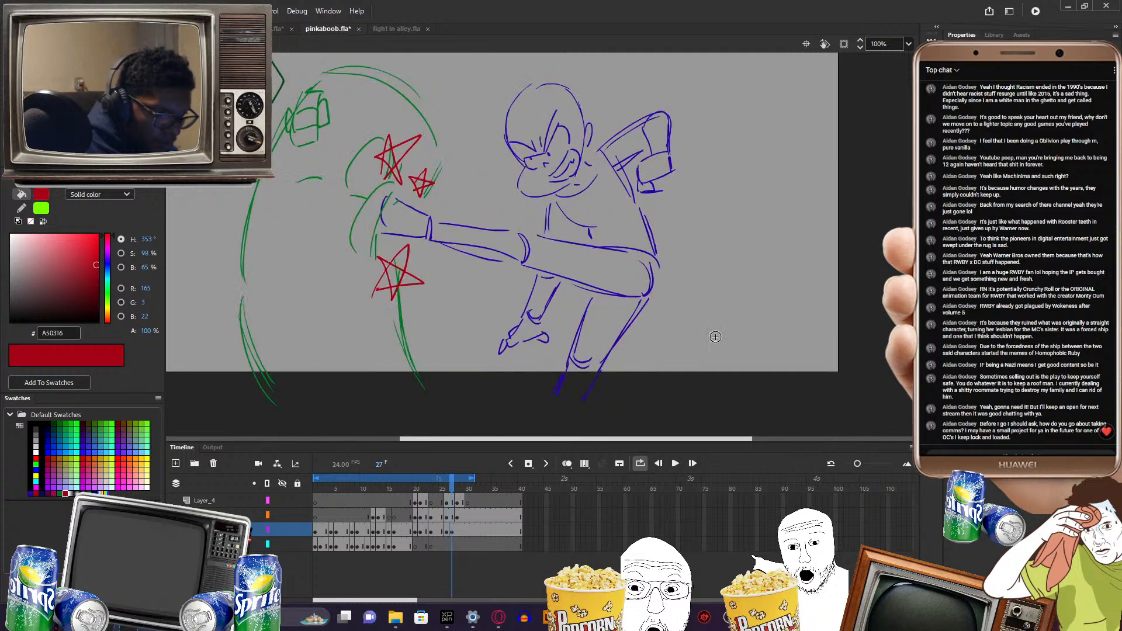
key(.)
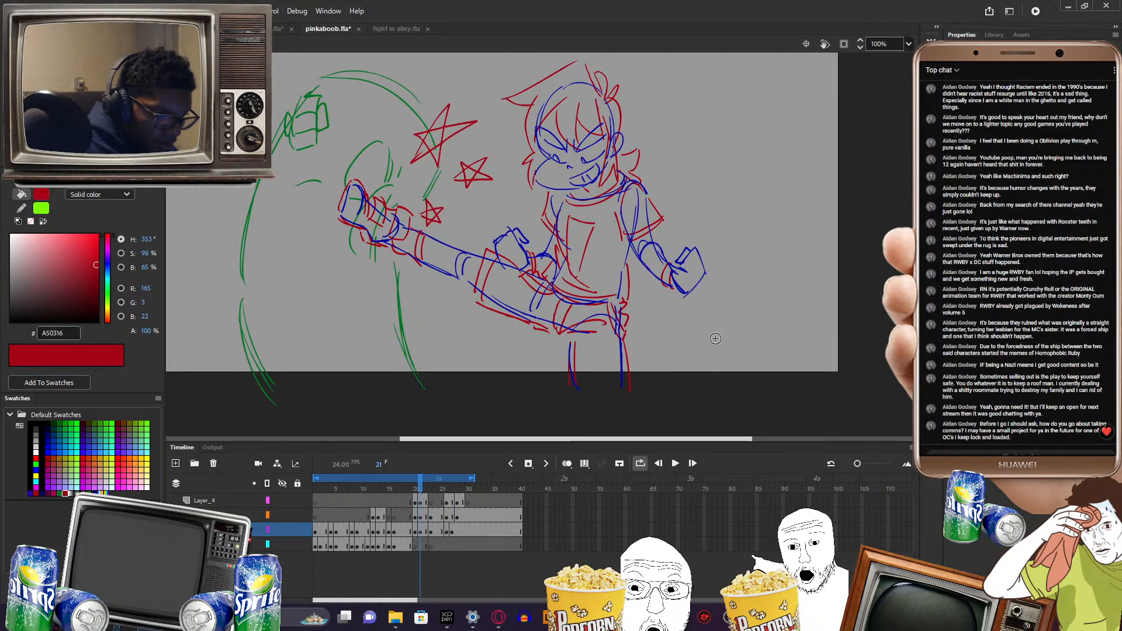
key(.)
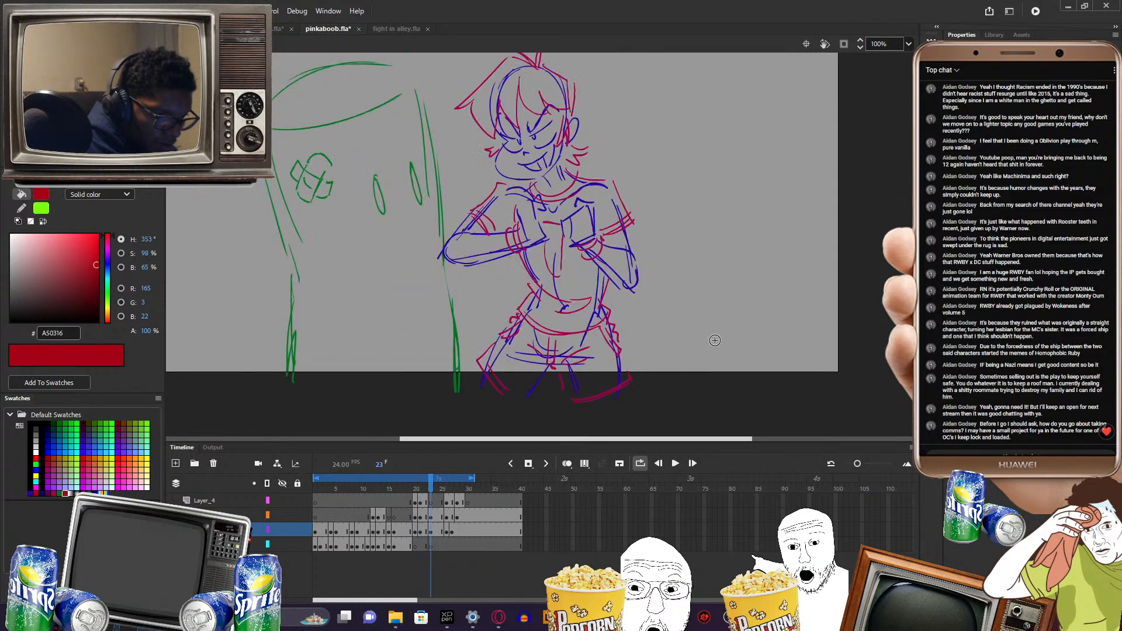
key(Return)
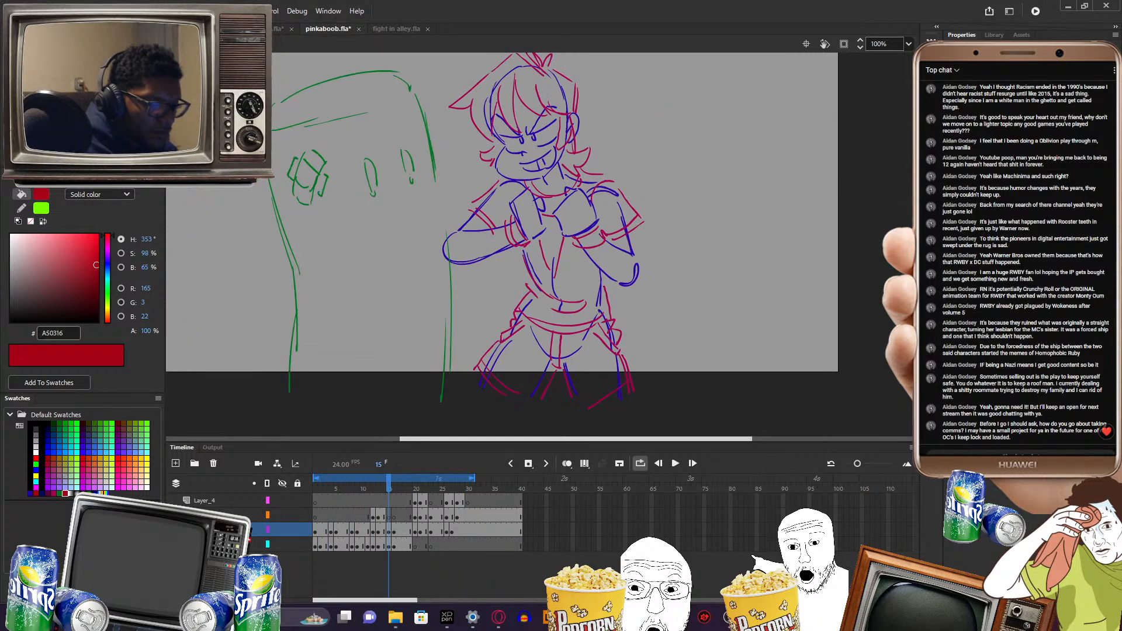
key(Return)
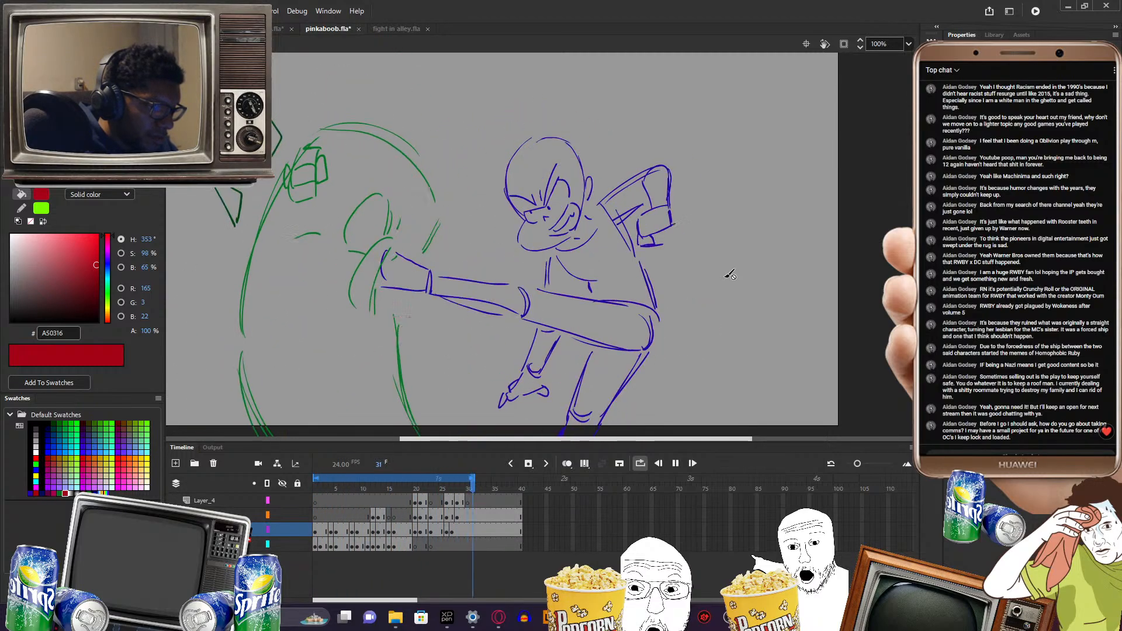
- Scrub through the fight frames, set the playback loop range to frames 1 to 33, and play the loop to check the timing
key(Return)
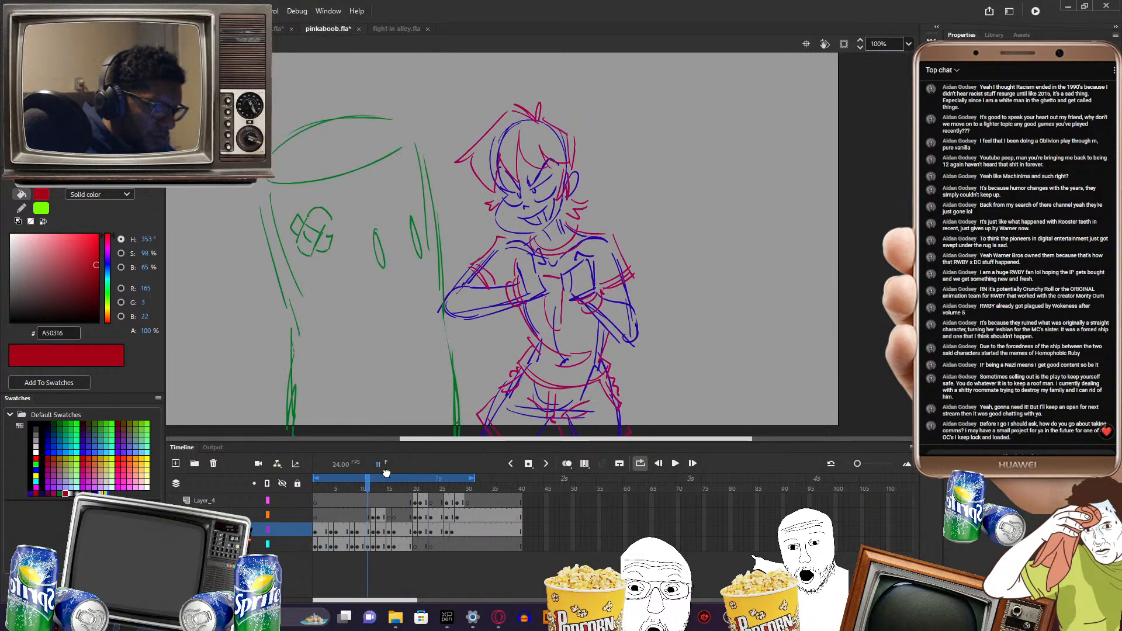
mouse_move(368, 482)
mouse_down()
mouse_move(418, 485)
mouse_move(386, 485)
mouse_move(409, 486)
mouse_move(381, 469)
mouse_move(451, 471)
mouse_move(436, 486)
mouse_move(454, 487)
mouse_move(433, 484)
mouse_move(451, 480)
mouse_up()
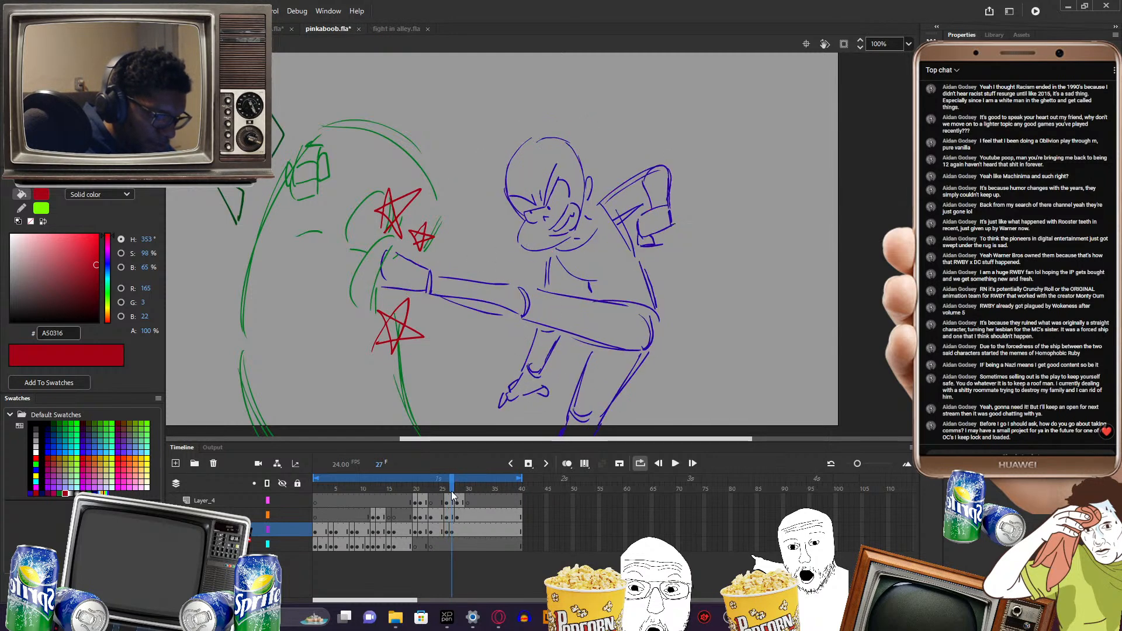
mouse_move(451, 491)
mouse_down()
mouse_move(390, 485)
mouse_move(467, 482)
mouse_move(365, 483)
mouse_move(450, 467)
mouse_move(362, 476)
mouse_move(477, 467)
mouse_move(317, 464)
mouse_up()
drag(398, 463, 273, 440)
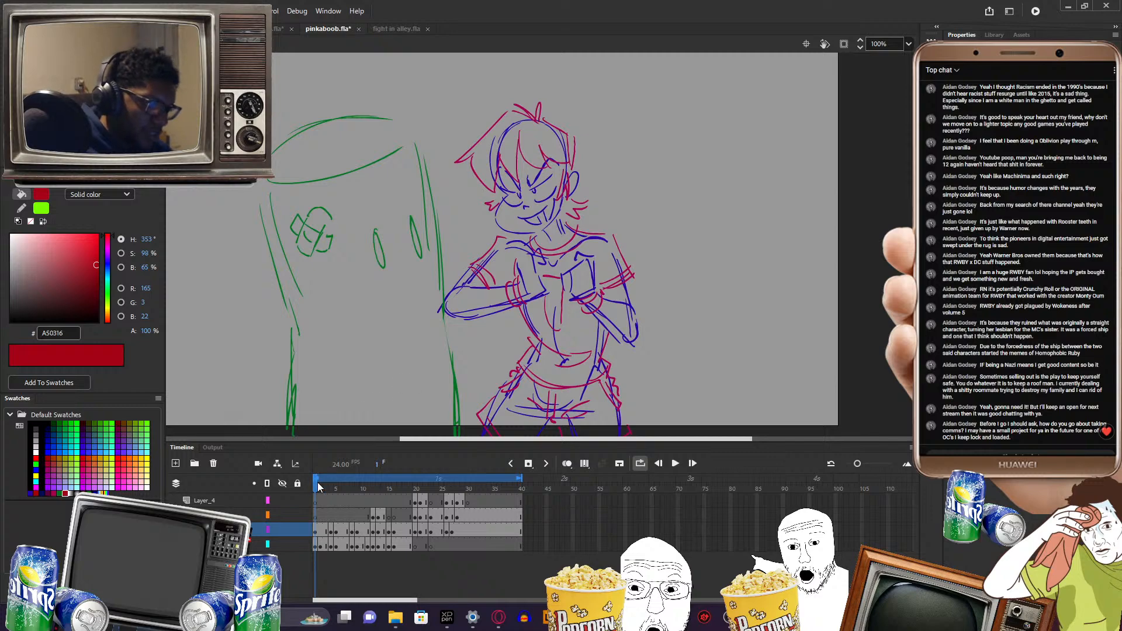
mouse_move(318, 482)
mouse_down()
mouse_move(516, 483)
mouse_move(318, 486)
mouse_up()
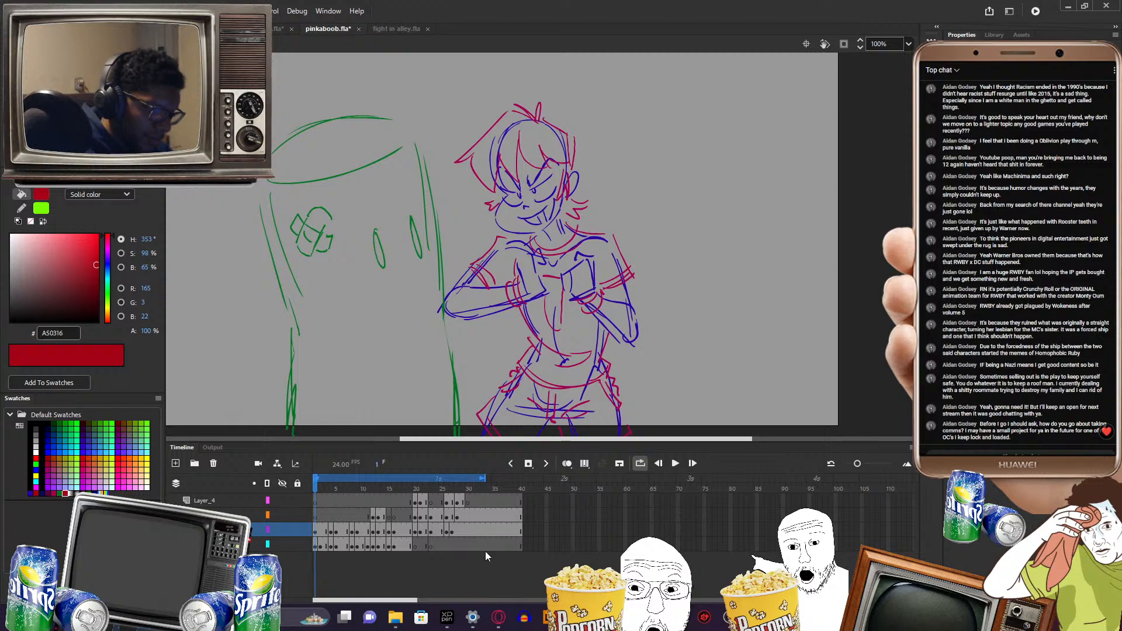
key(Return)
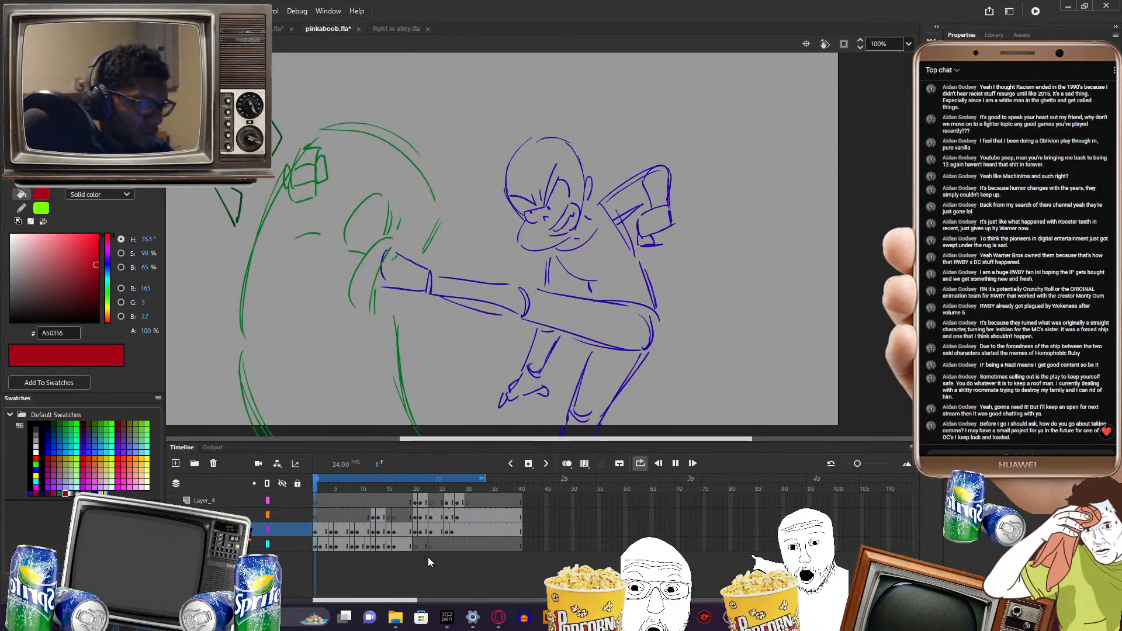
key(Return)
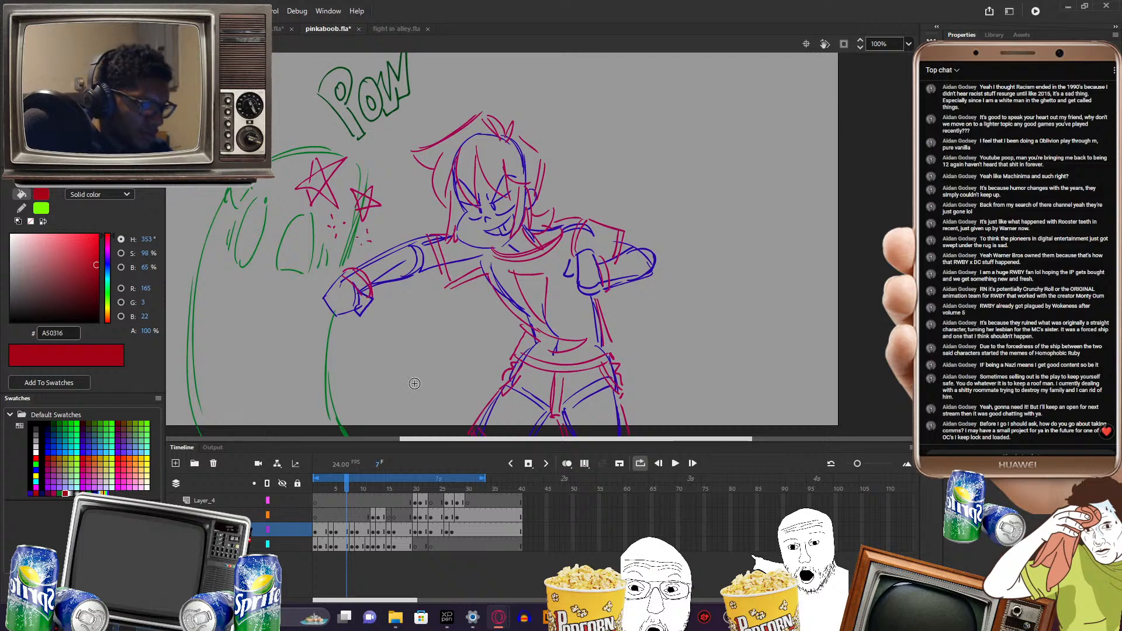
- Replay the looped fight from frame 1 and scrub back through the punch and kick drawings to examine the motion
mouse_move(345, 488)
mouse_down()
mouse_move(304, 488)
mouse_move(488, 483)
mouse_move(341, 471)
mouse_move(467, 461)
mouse_move(336, 458)
mouse_move(409, 459)
mouse_move(387, 445)
mouse_move(325, 448)
mouse_move(449, 447)
mouse_move(391, 450)
mouse_move(417, 447)
mouse_move(391, 449)
mouse_move(419, 436)
mouse_move(357, 420)
mouse_move(417, 432)
mouse_move(314, 418)
mouse_move(430, 418)
mouse_move(309, 418)
mouse_move(454, 412)
mouse_move(297, 422)
mouse_move(478, 415)
mouse_move(303, 435)
mouse_up()
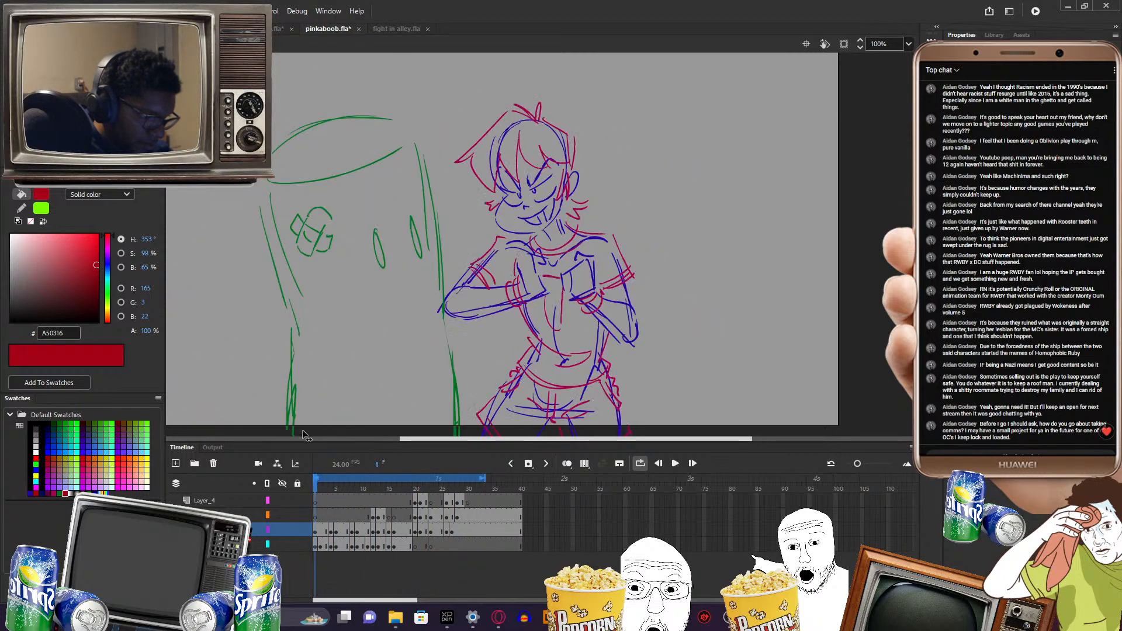
key(Return)
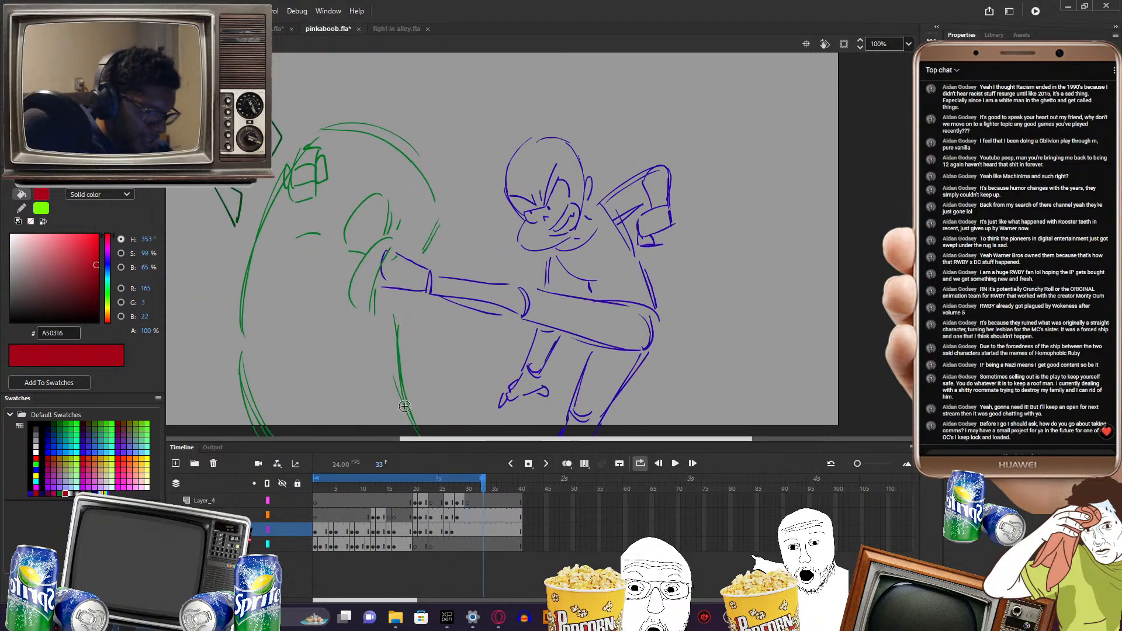
drag(447, 493, 374, 491)
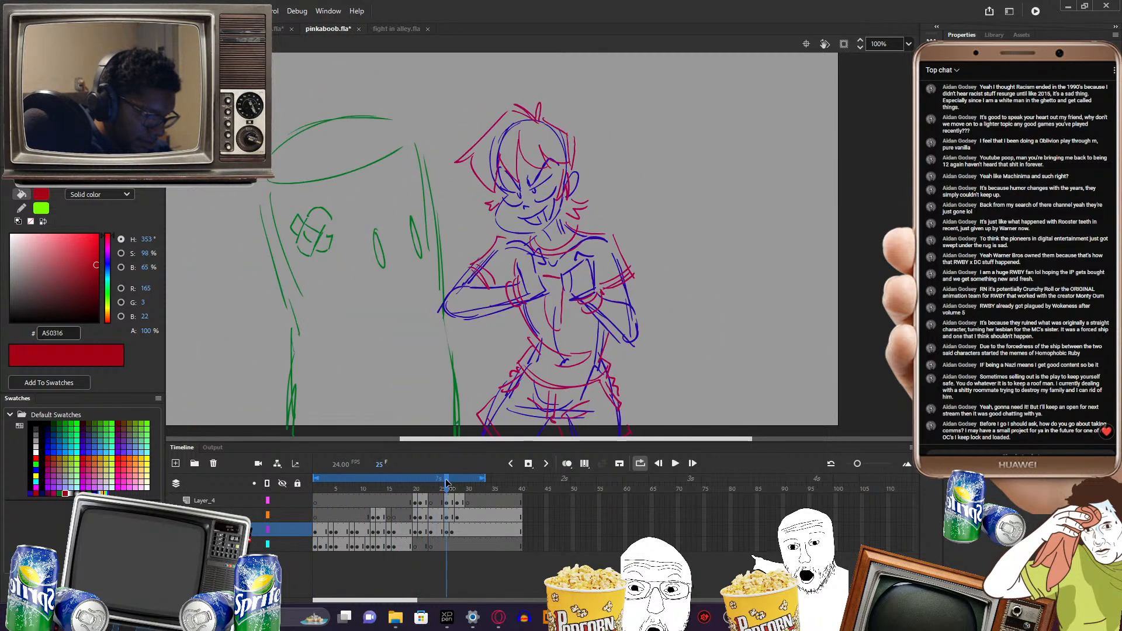
drag(447, 482, 297, 479)
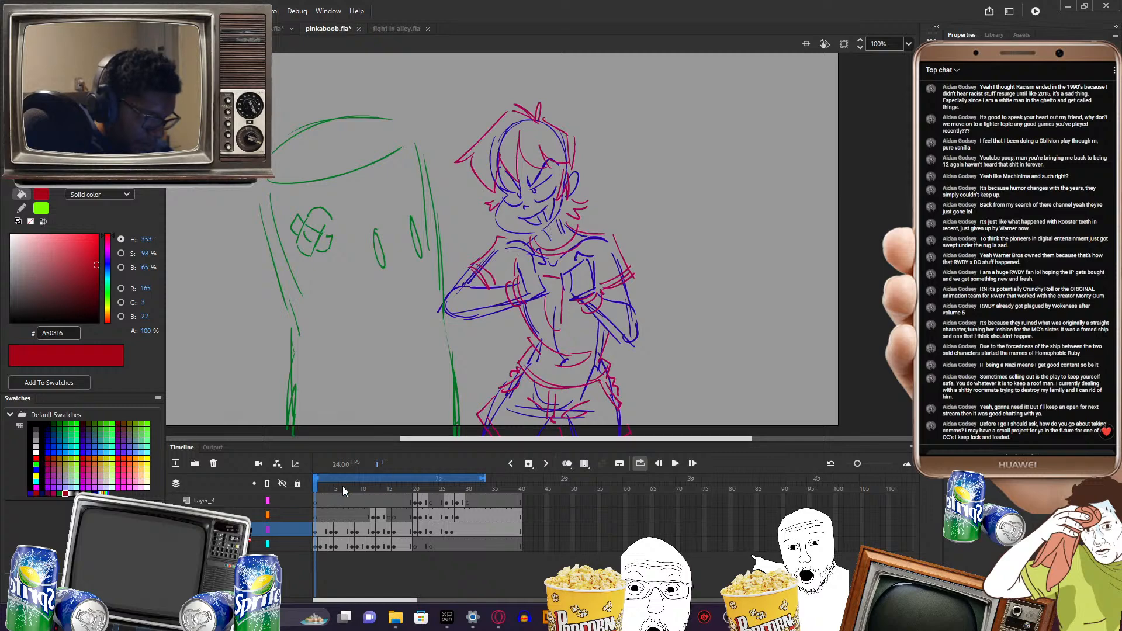
drag(314, 488, 415, 410)
drag(291, 413, 282, 367)
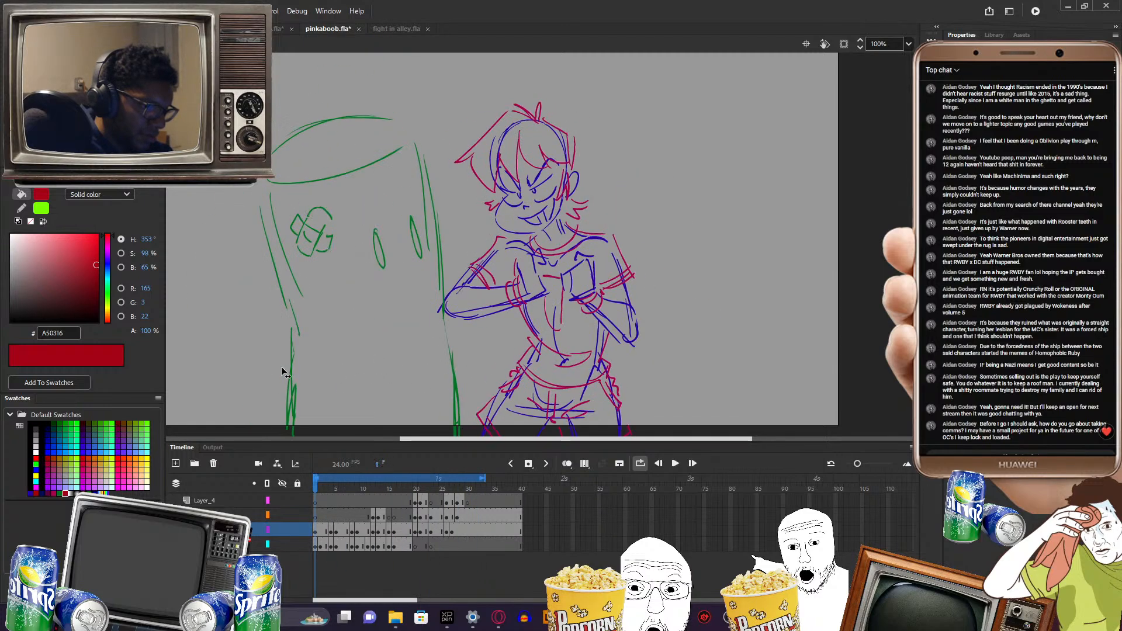